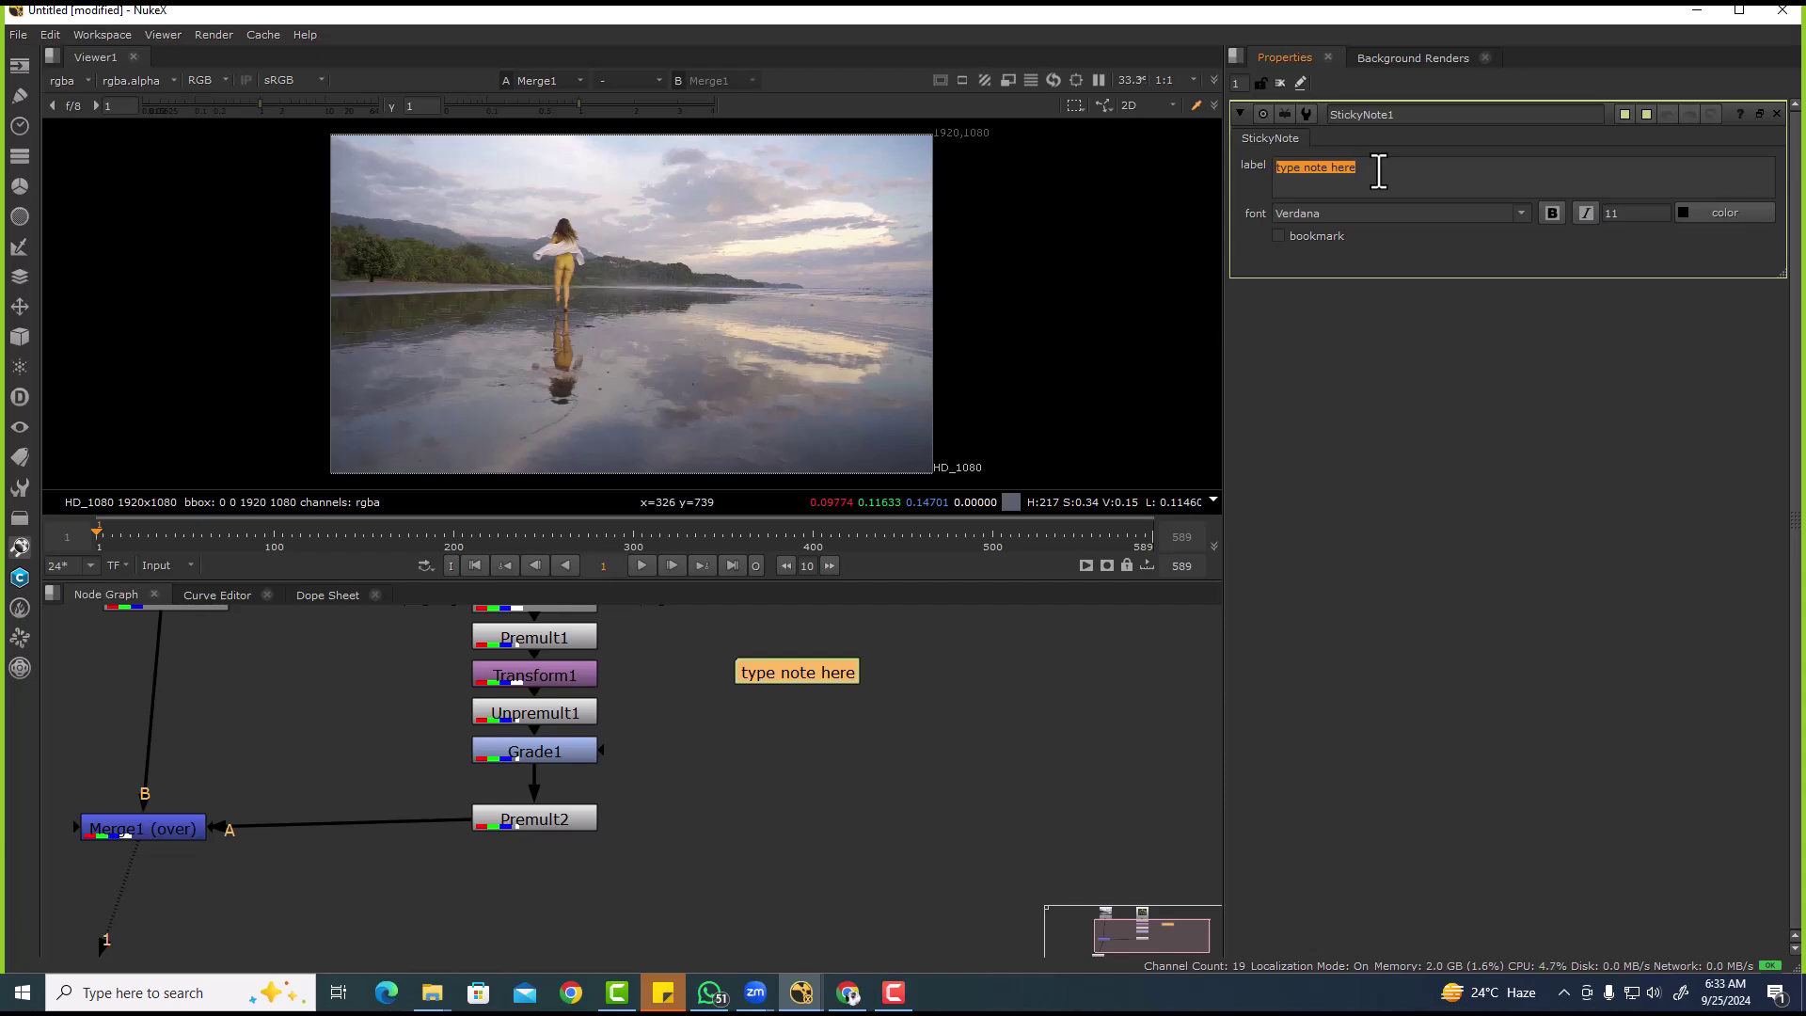
- Enter the lines "Blacks", "whites", "Defocus" and "Grains" in the sticky note's label
text(Blacks)
key(Return)
text(whites)
key(Return)
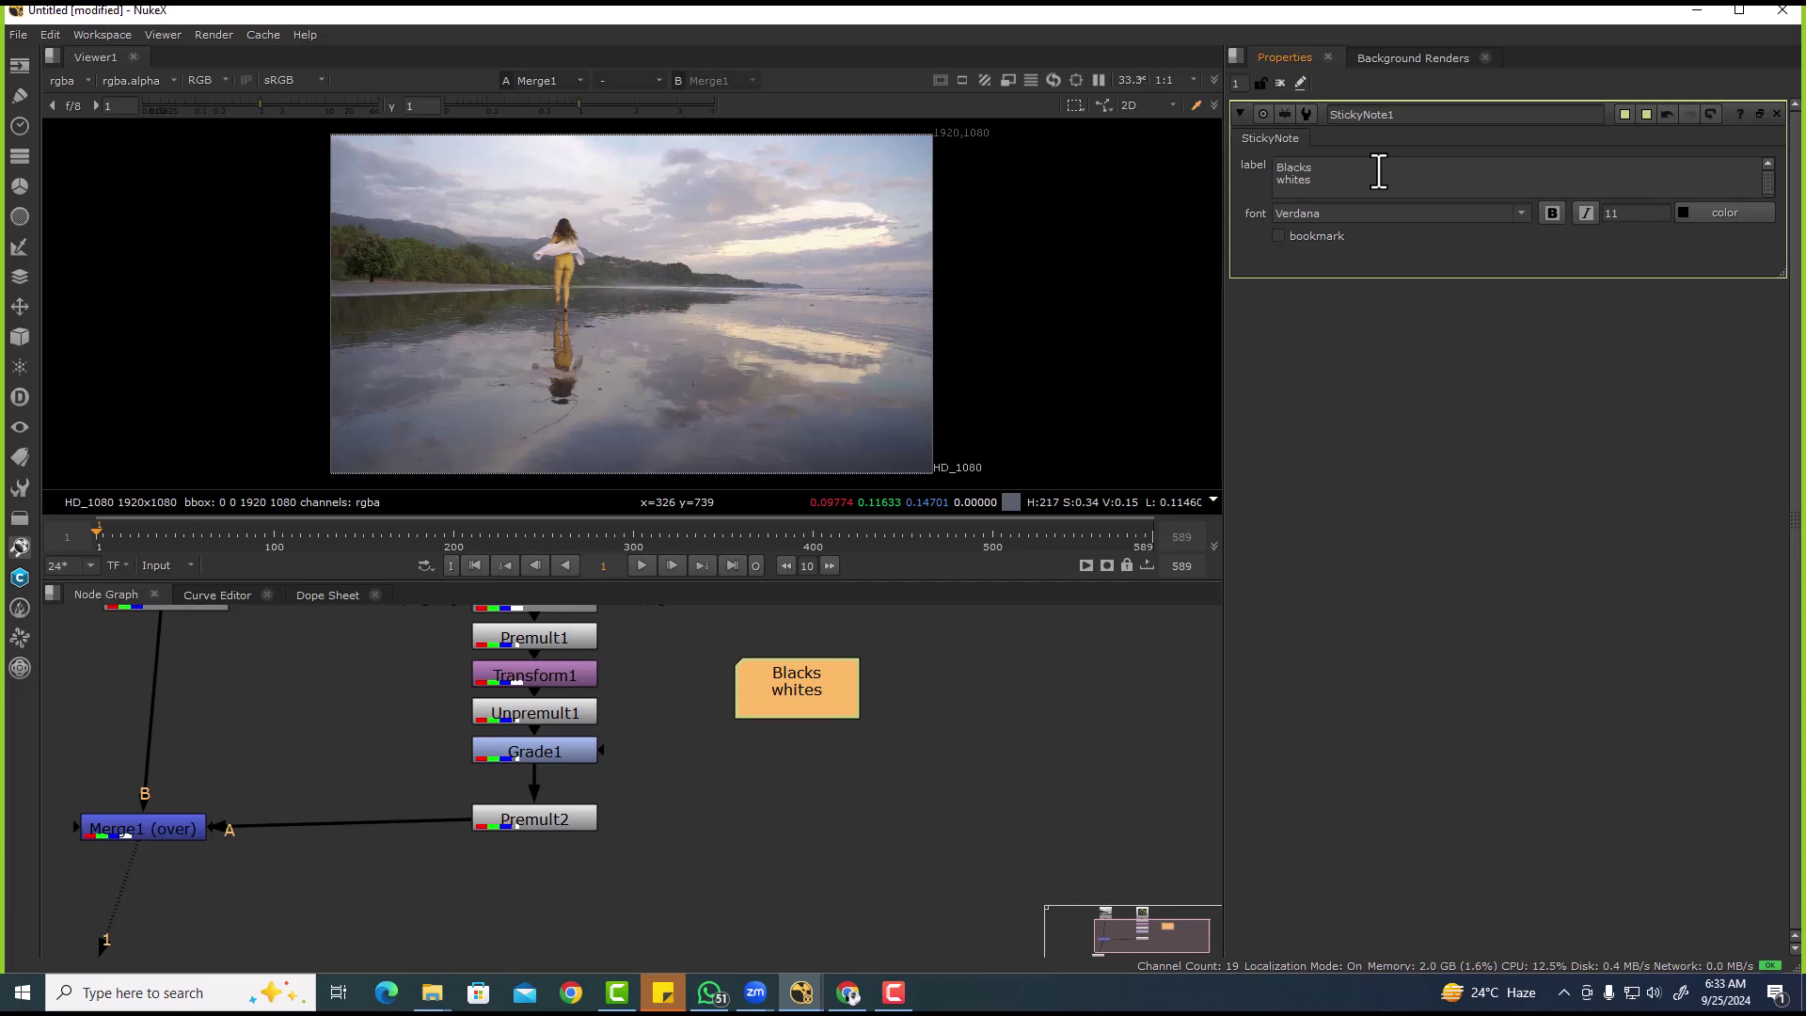
text(Defocu)
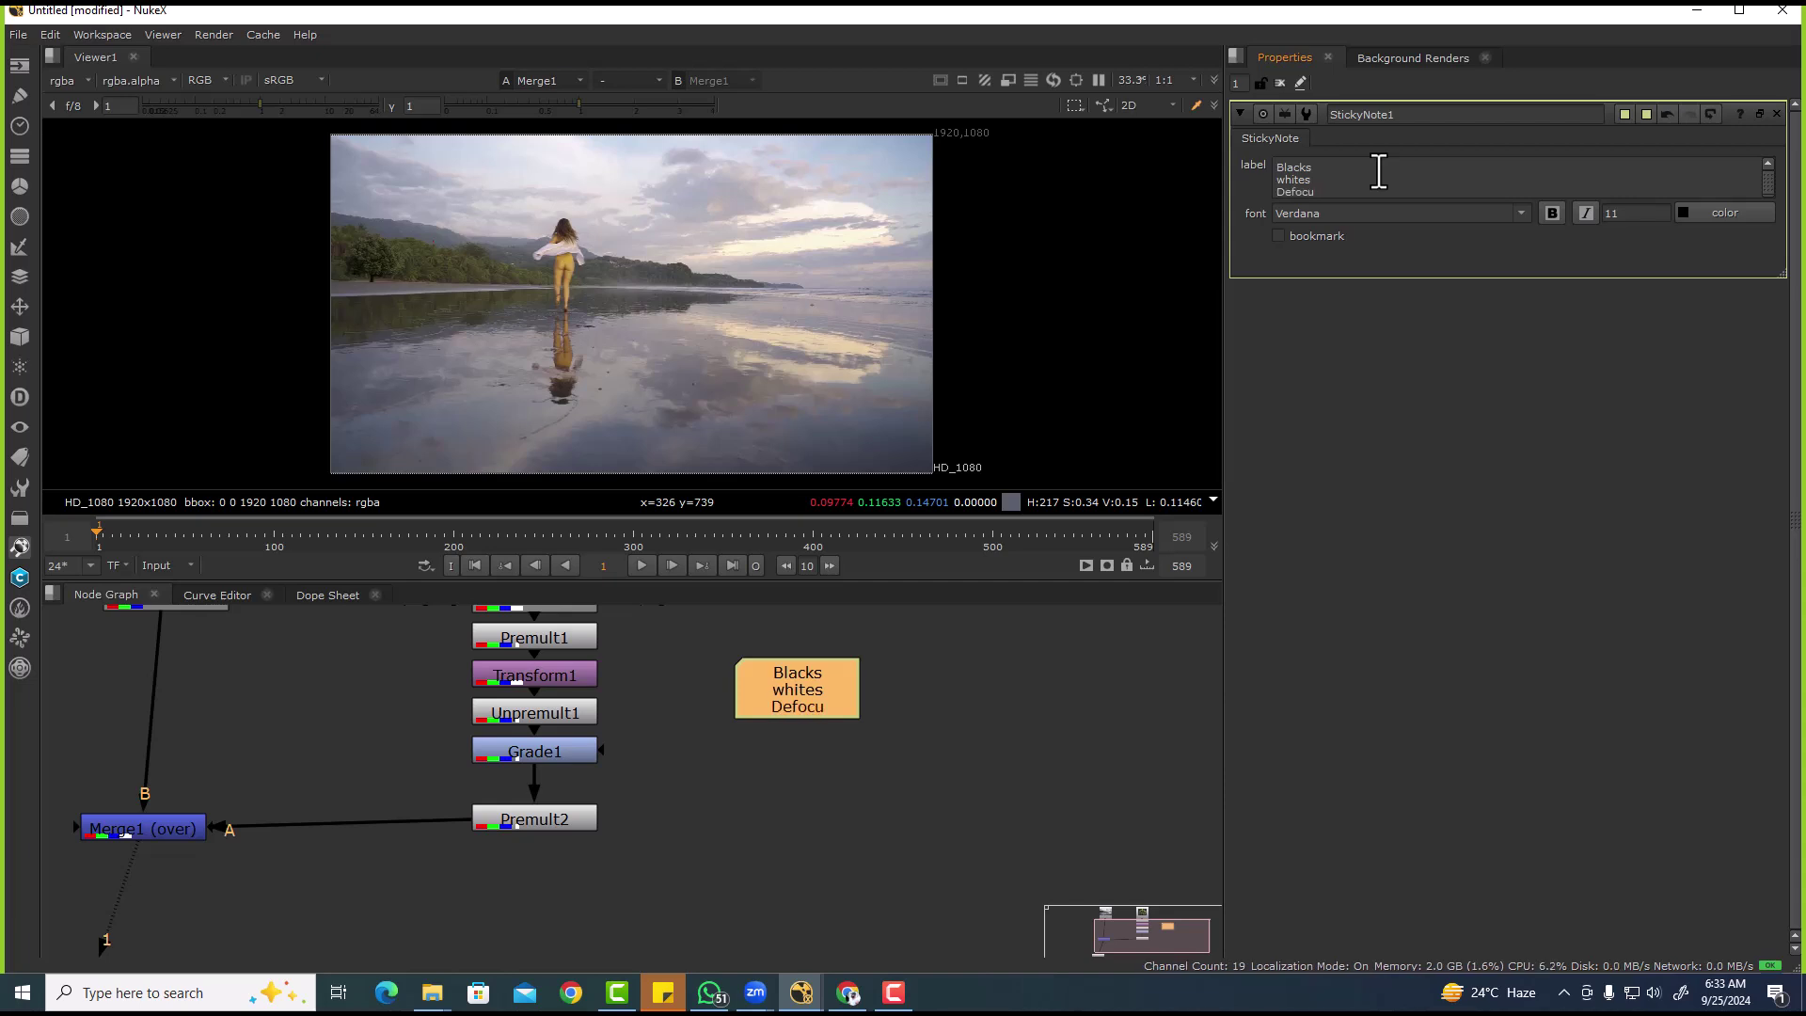
text(s Grains)
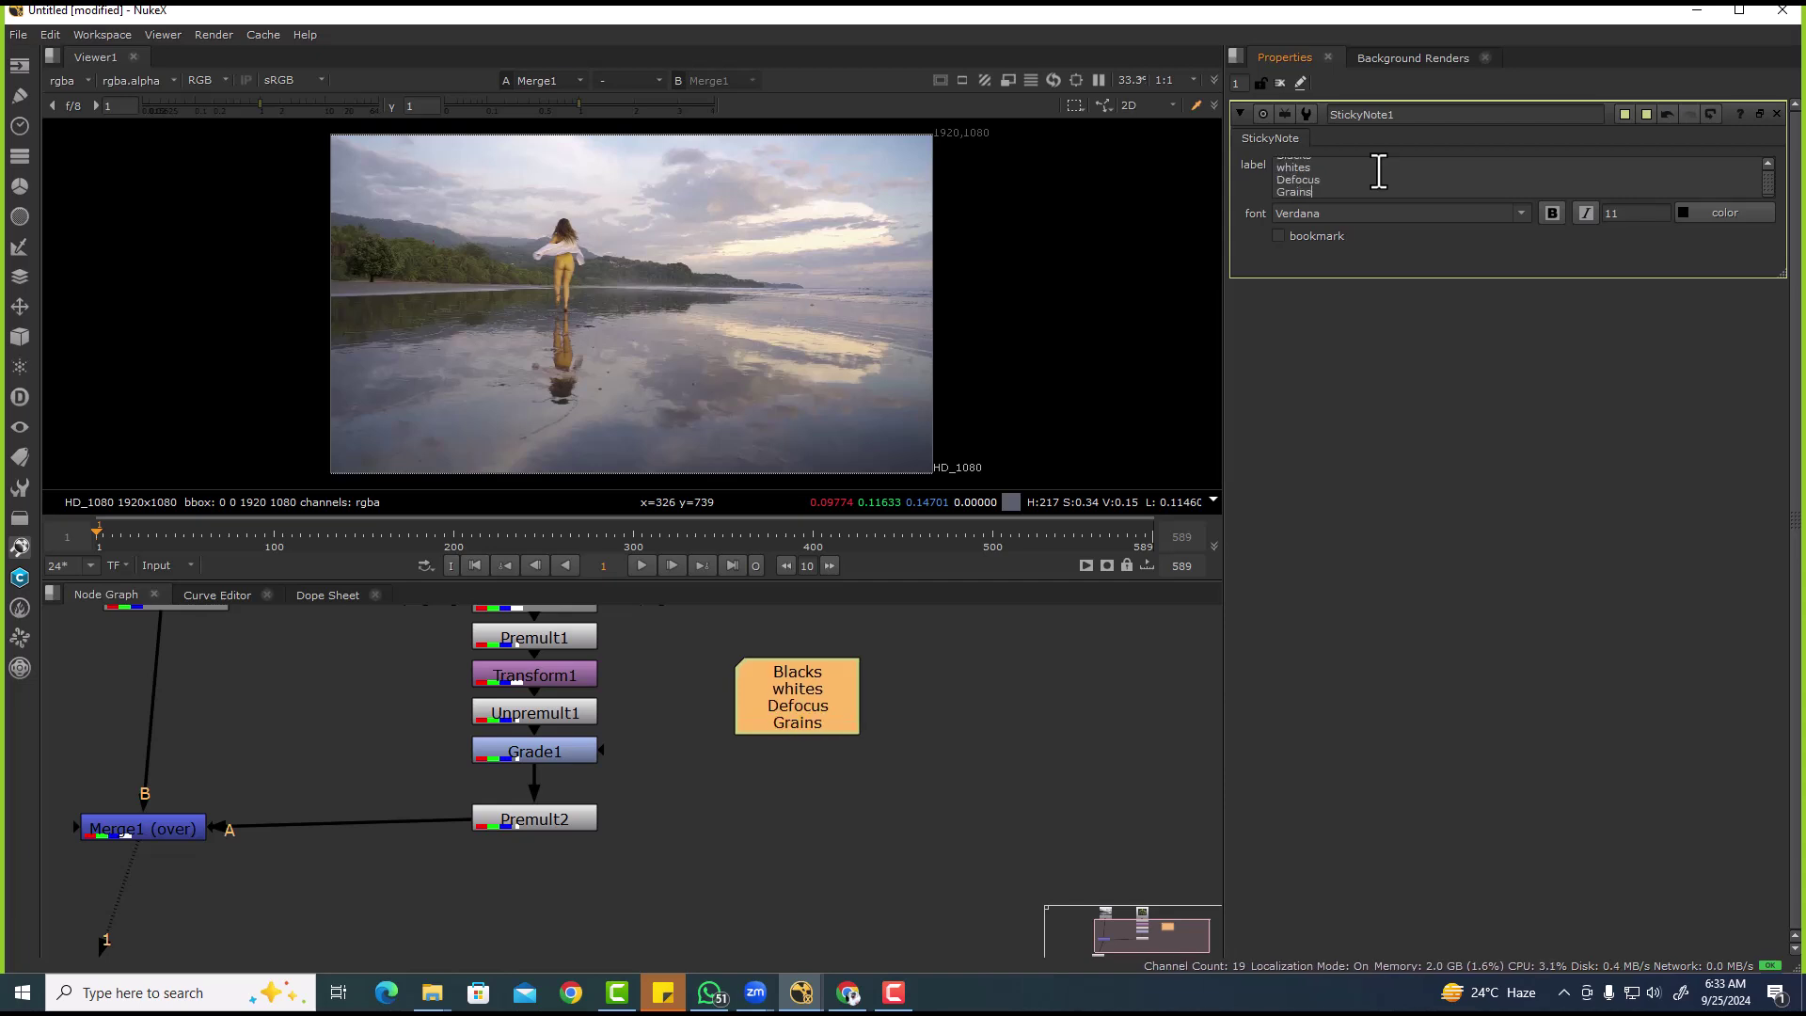
key(Return)
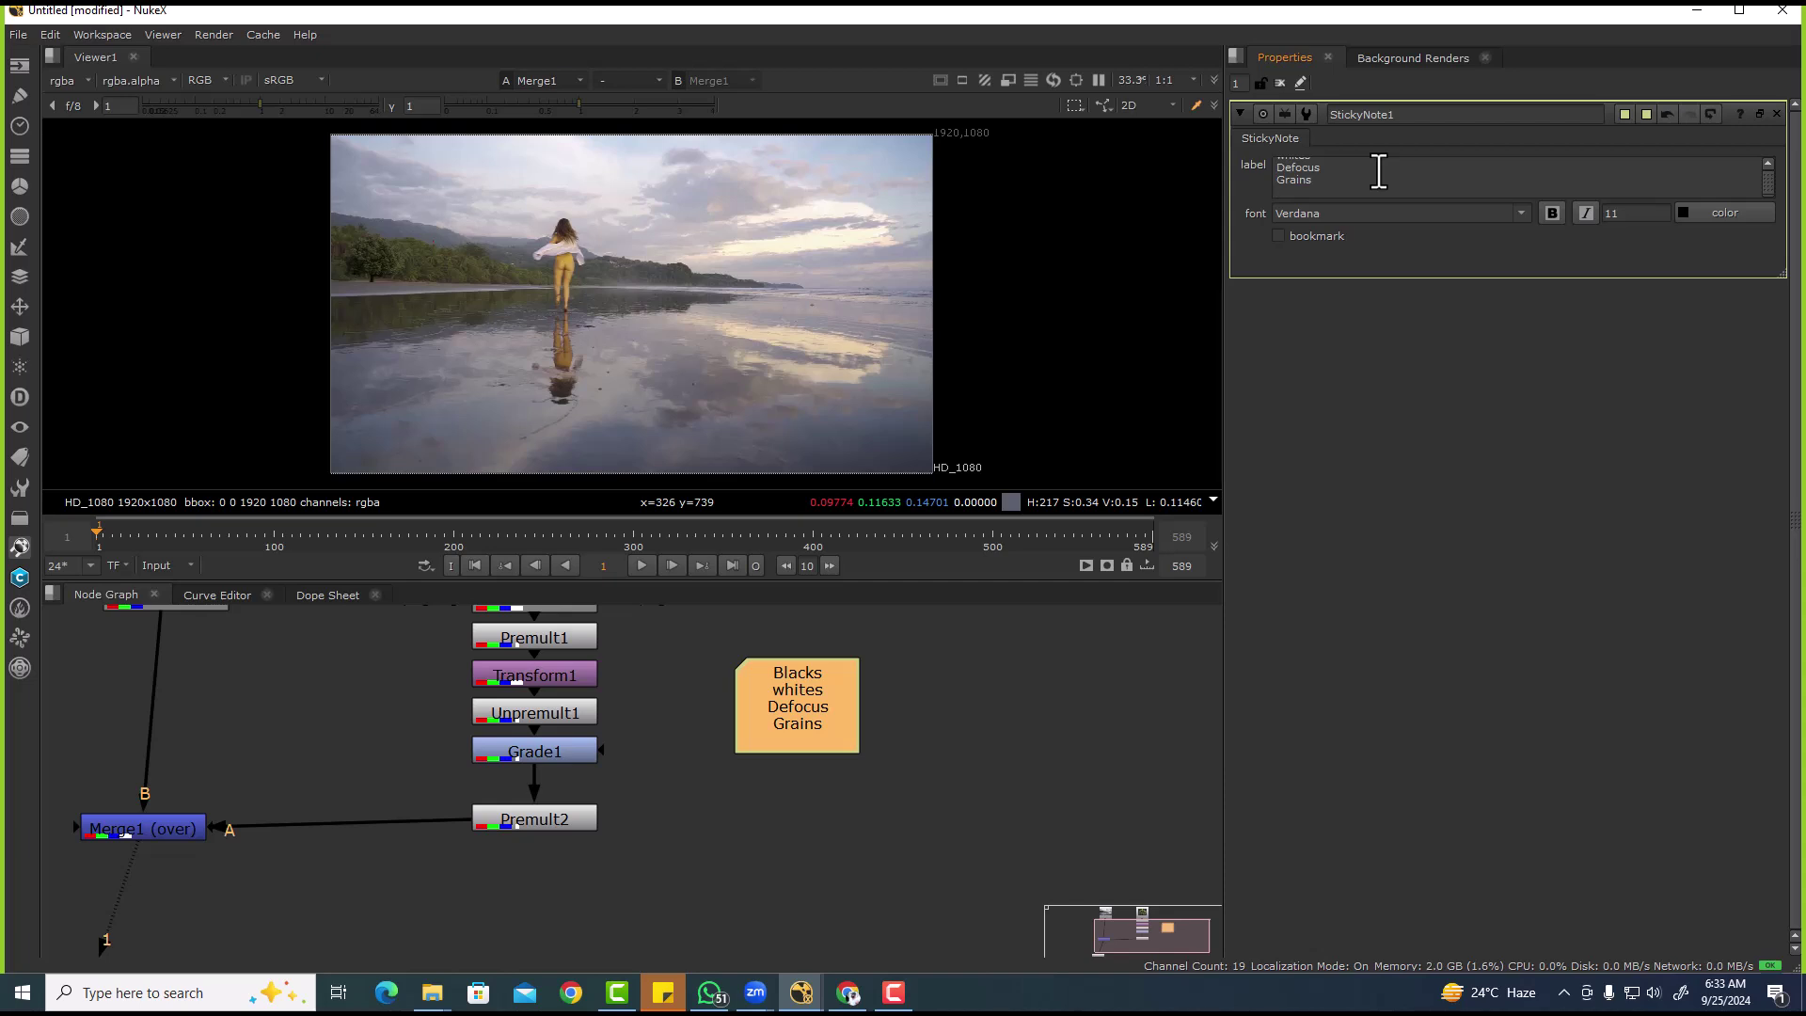
- Add the lines "Light Directions", "Light Intensity" and "Light Fall off" to the sticky note
text(Lig)
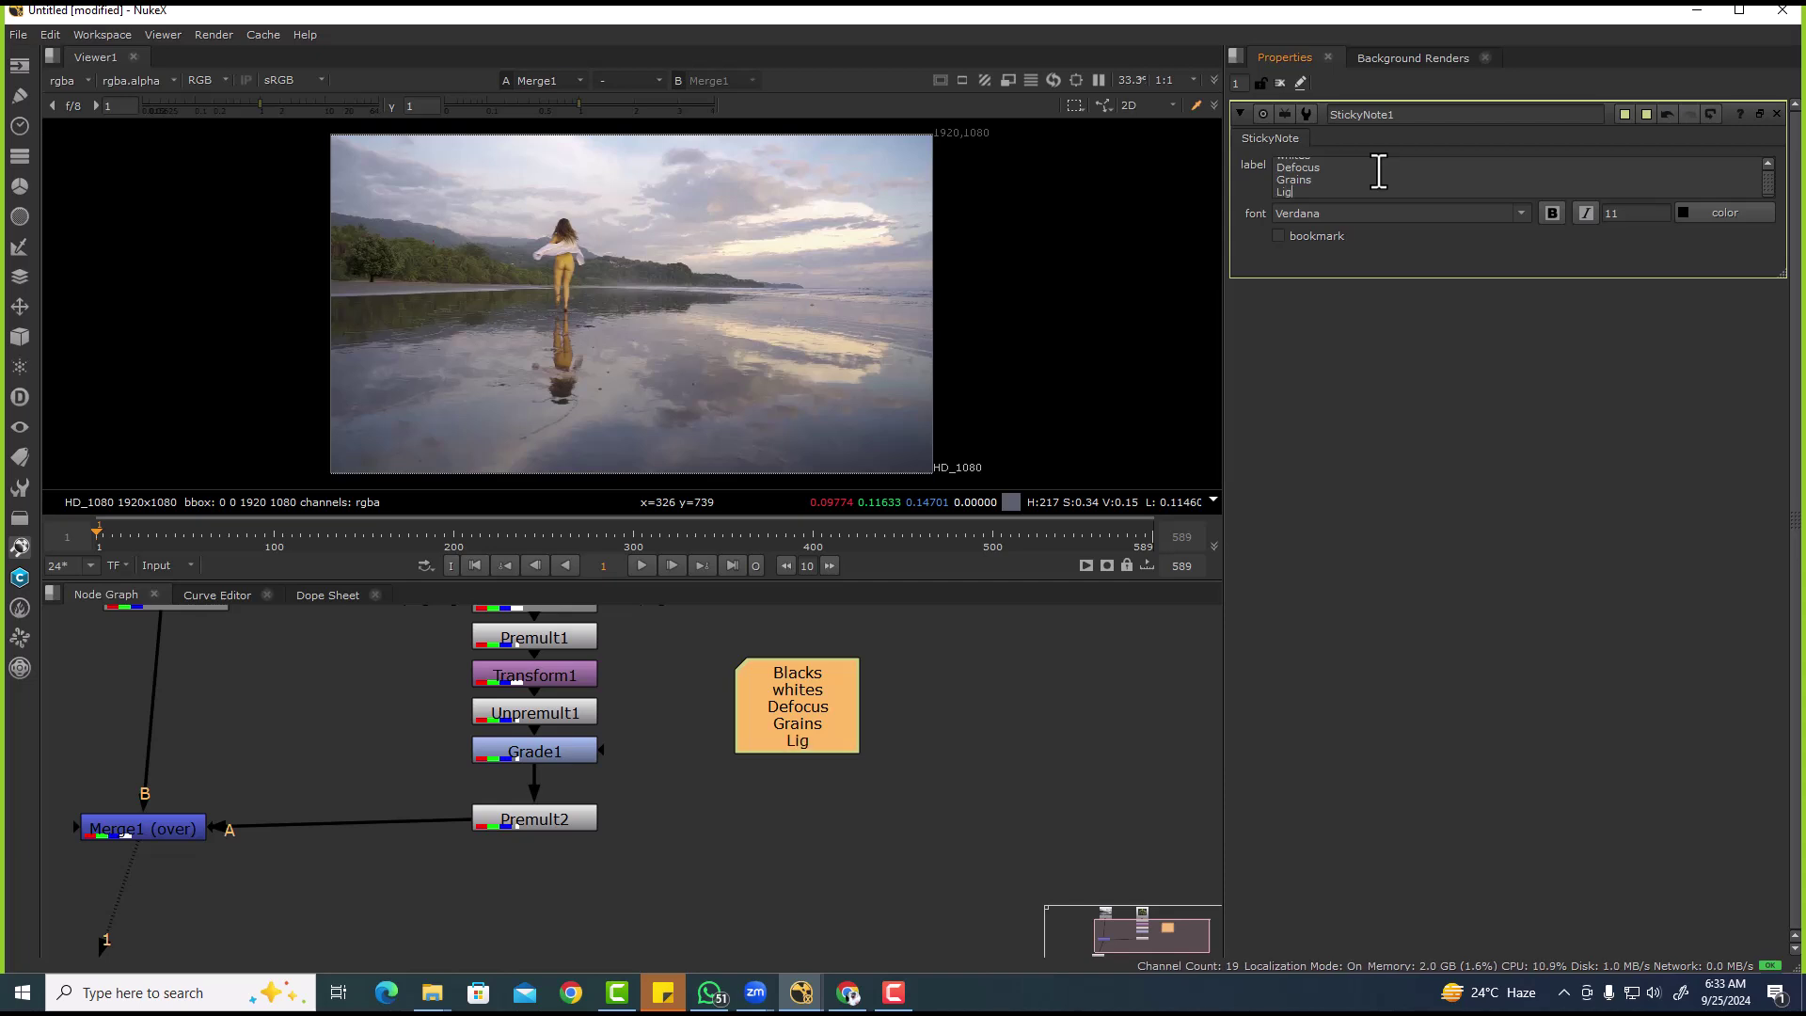
text(ht Directions)
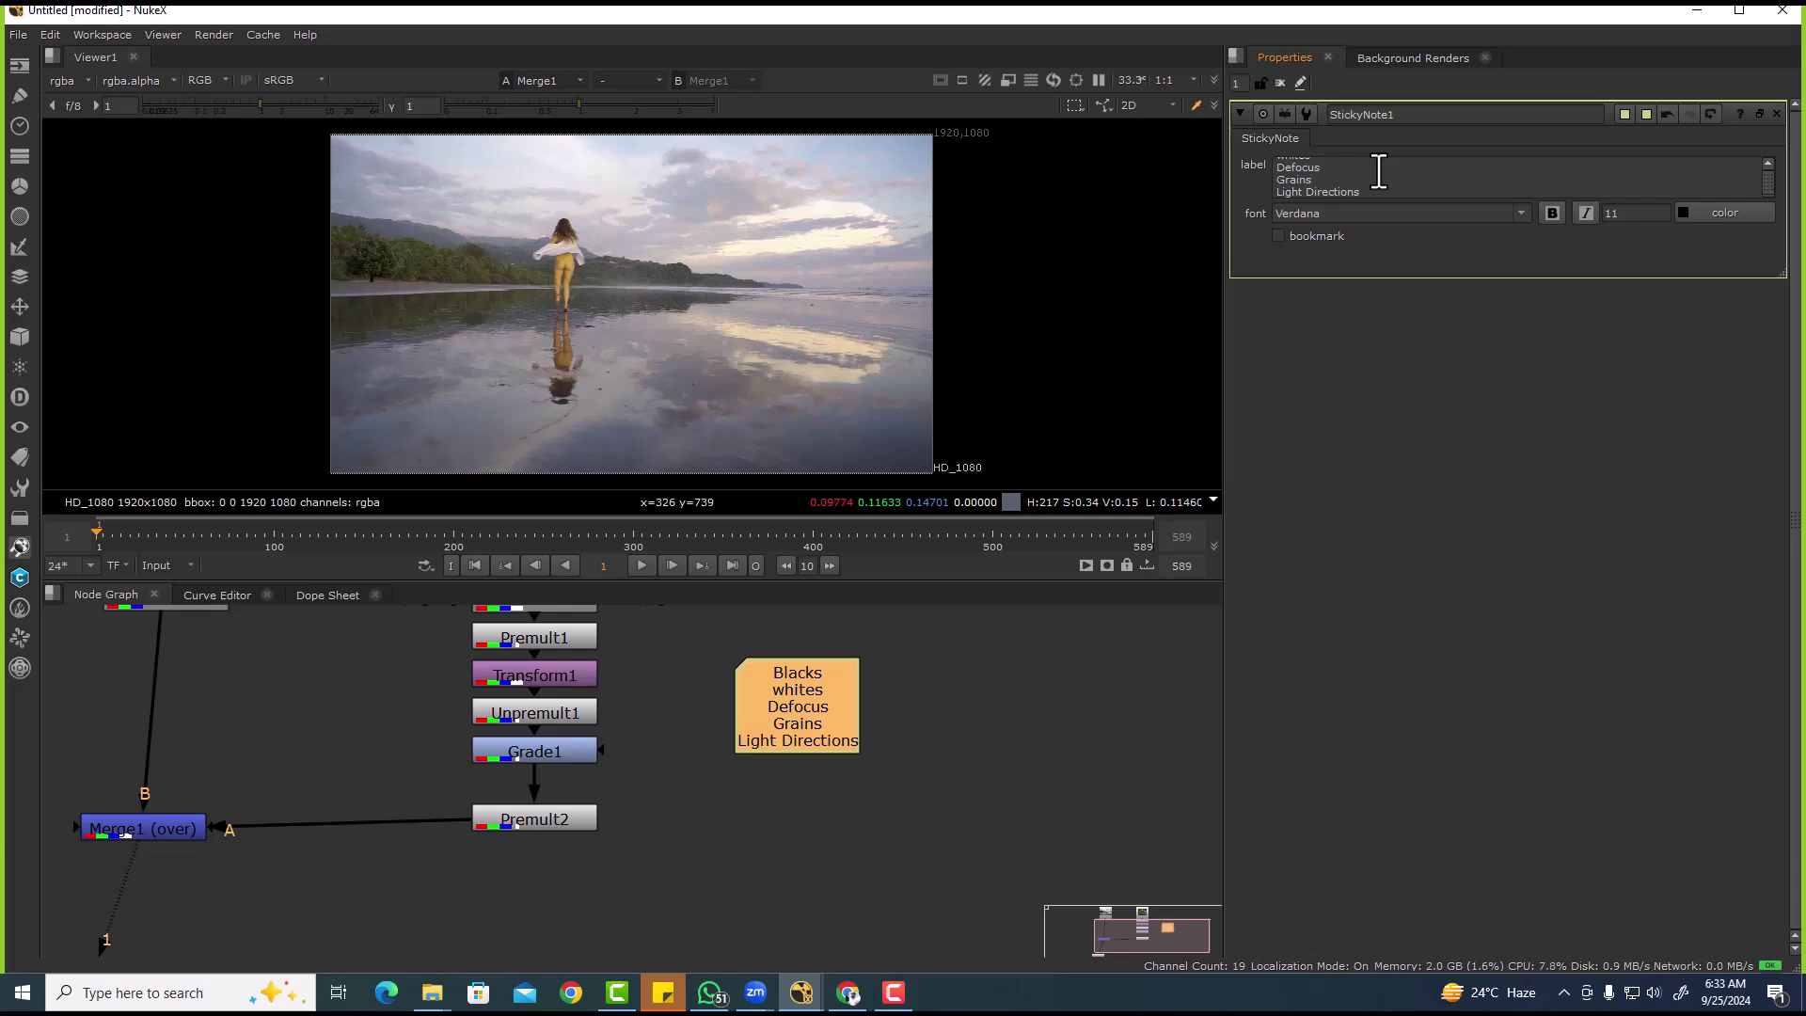
key(Return)
text(Light Intensity)
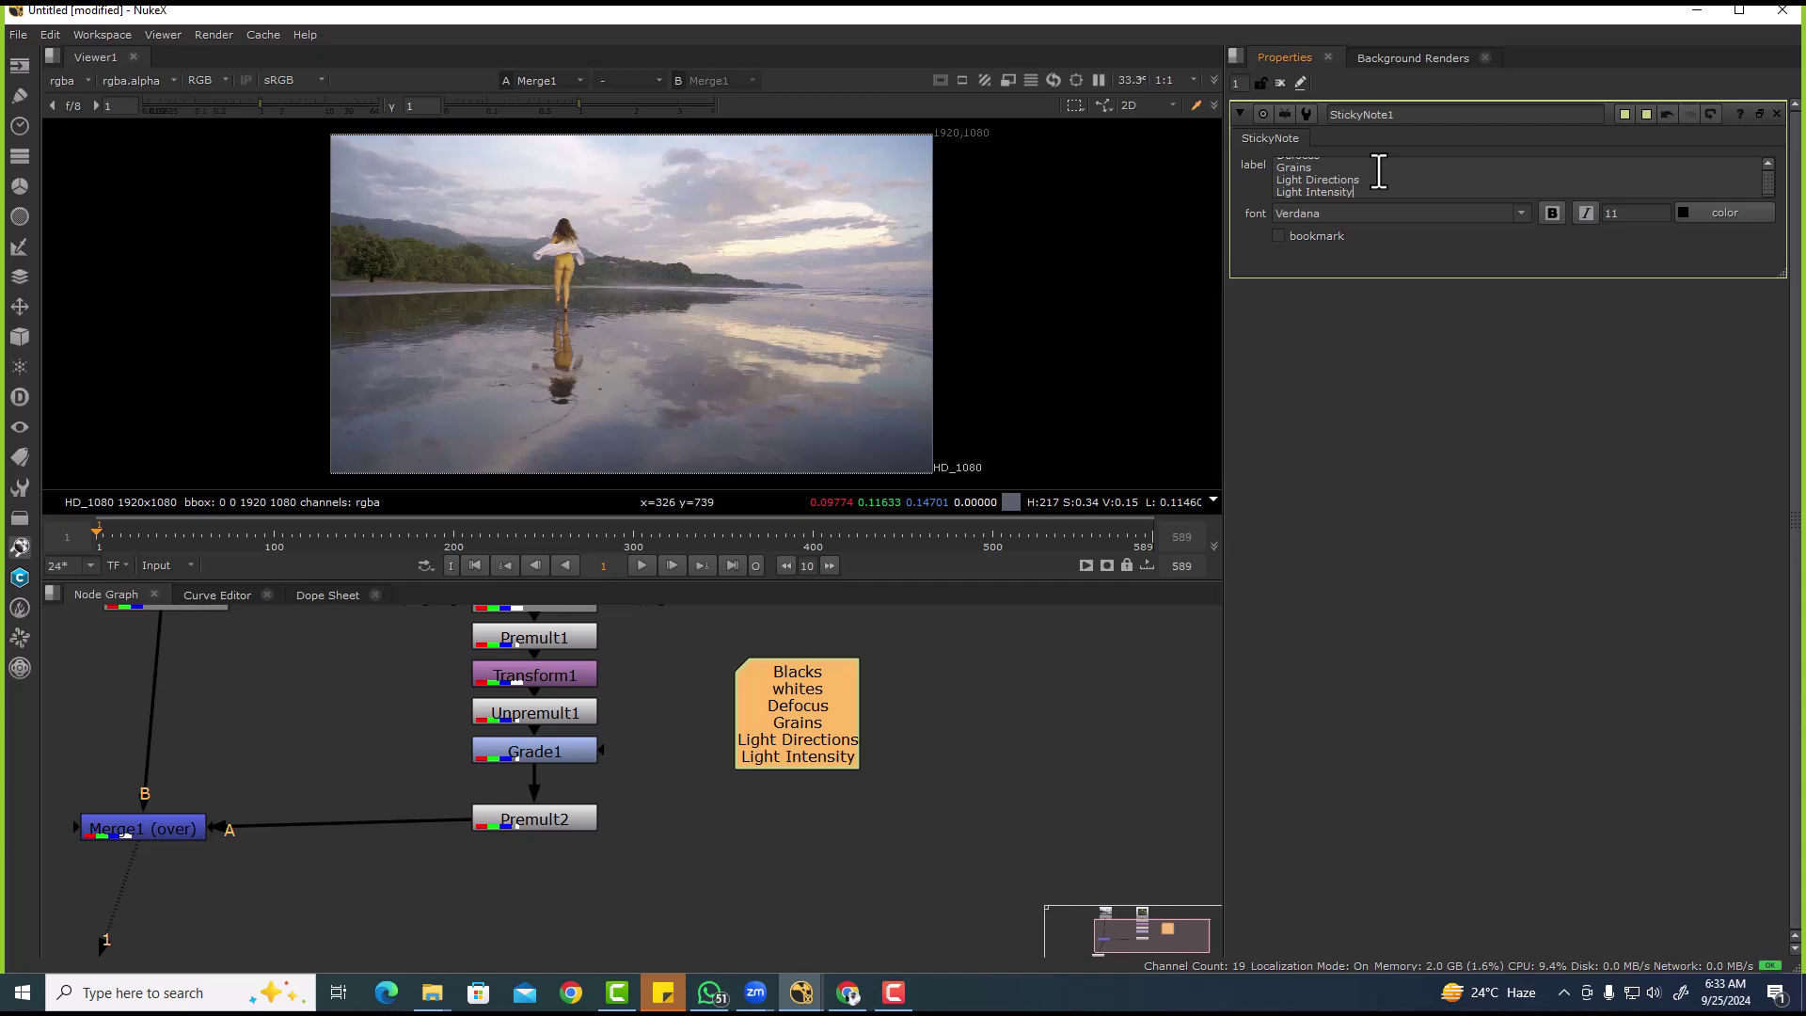
key(Return)
text(Light)
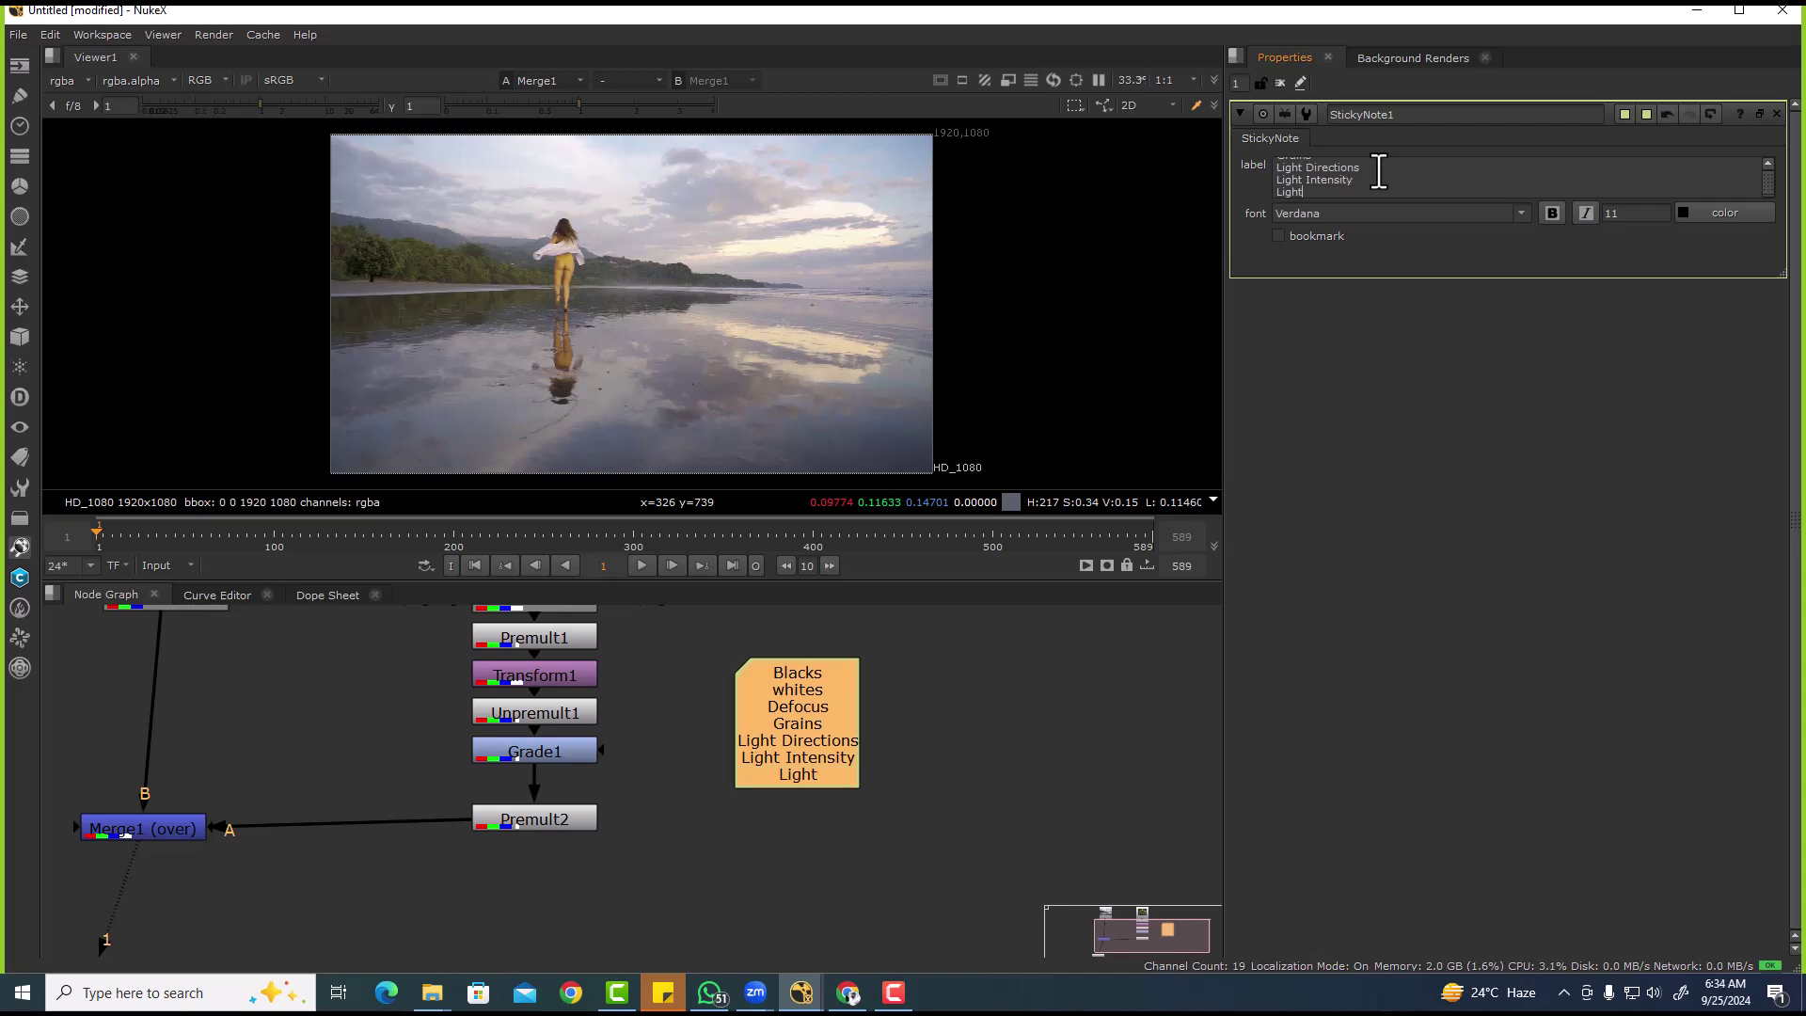
text( Fall of)
text(f)
key(Return)
- Add the lines "Shadow Directions", "Shadow Internsity" and "Shadow fall off" to the sticky note
text(Shadow)
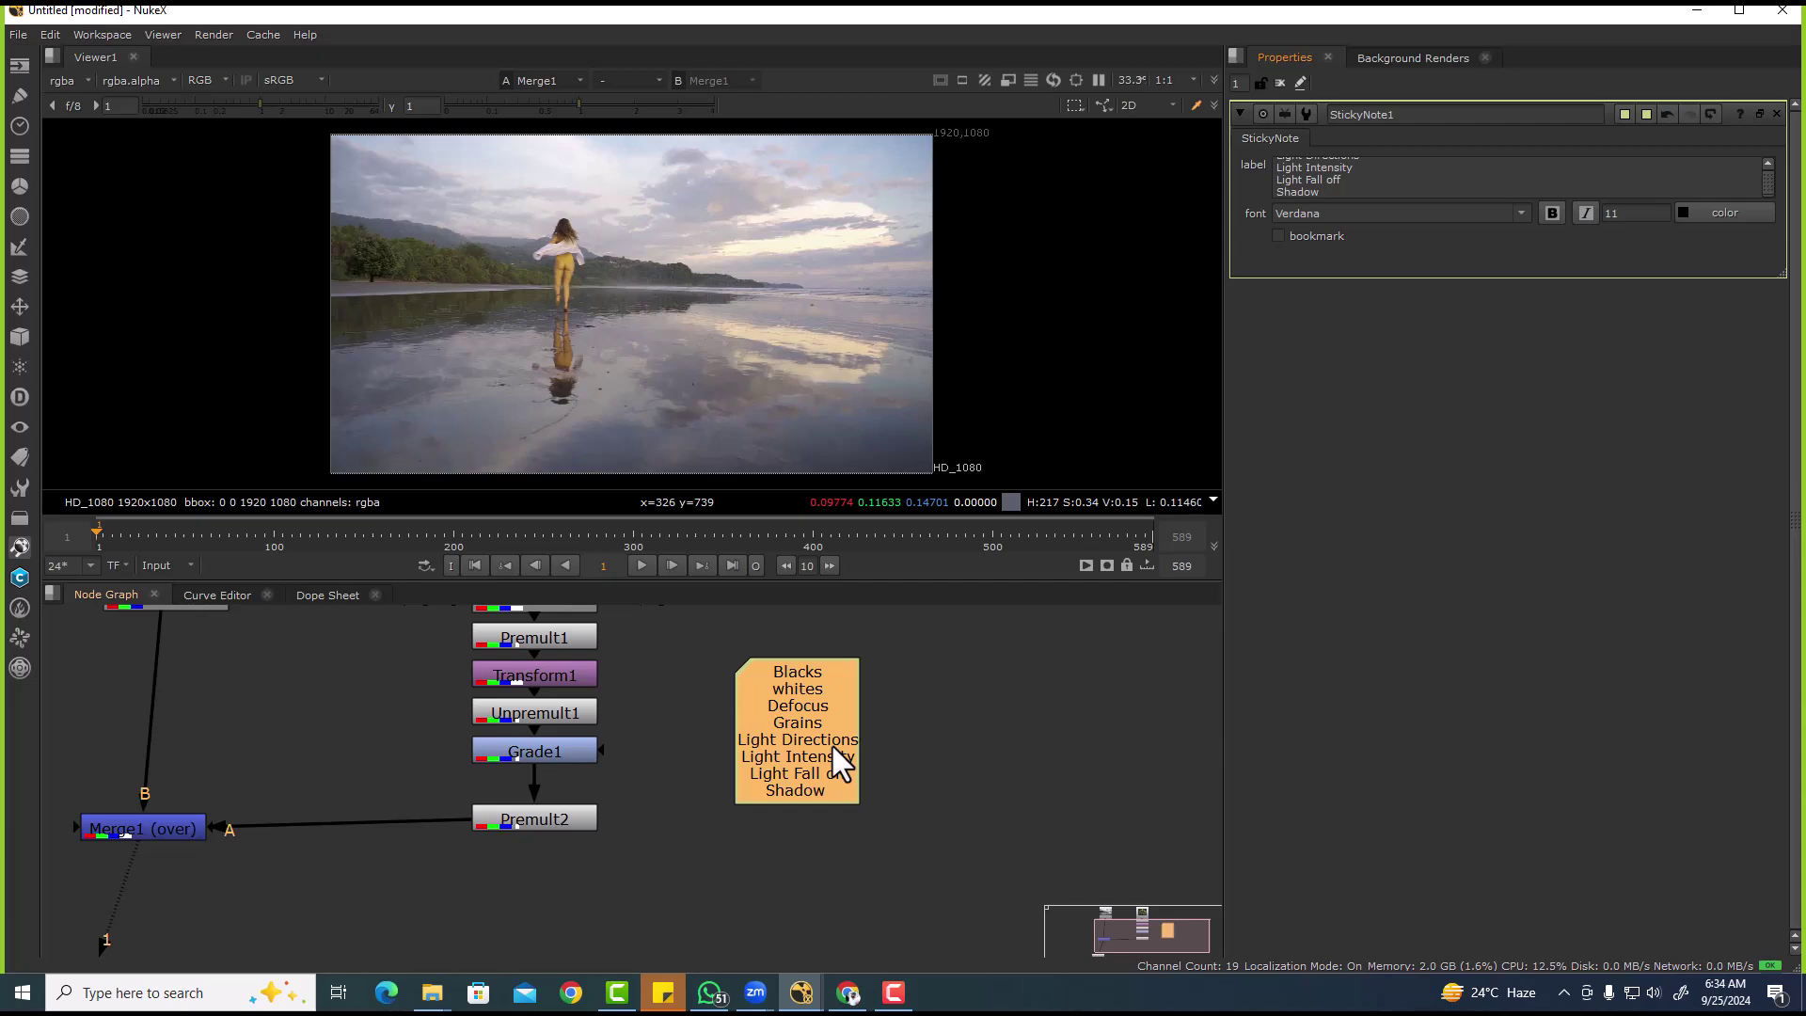
text( Directions)
key(Return)
text(Shadow Internsi)
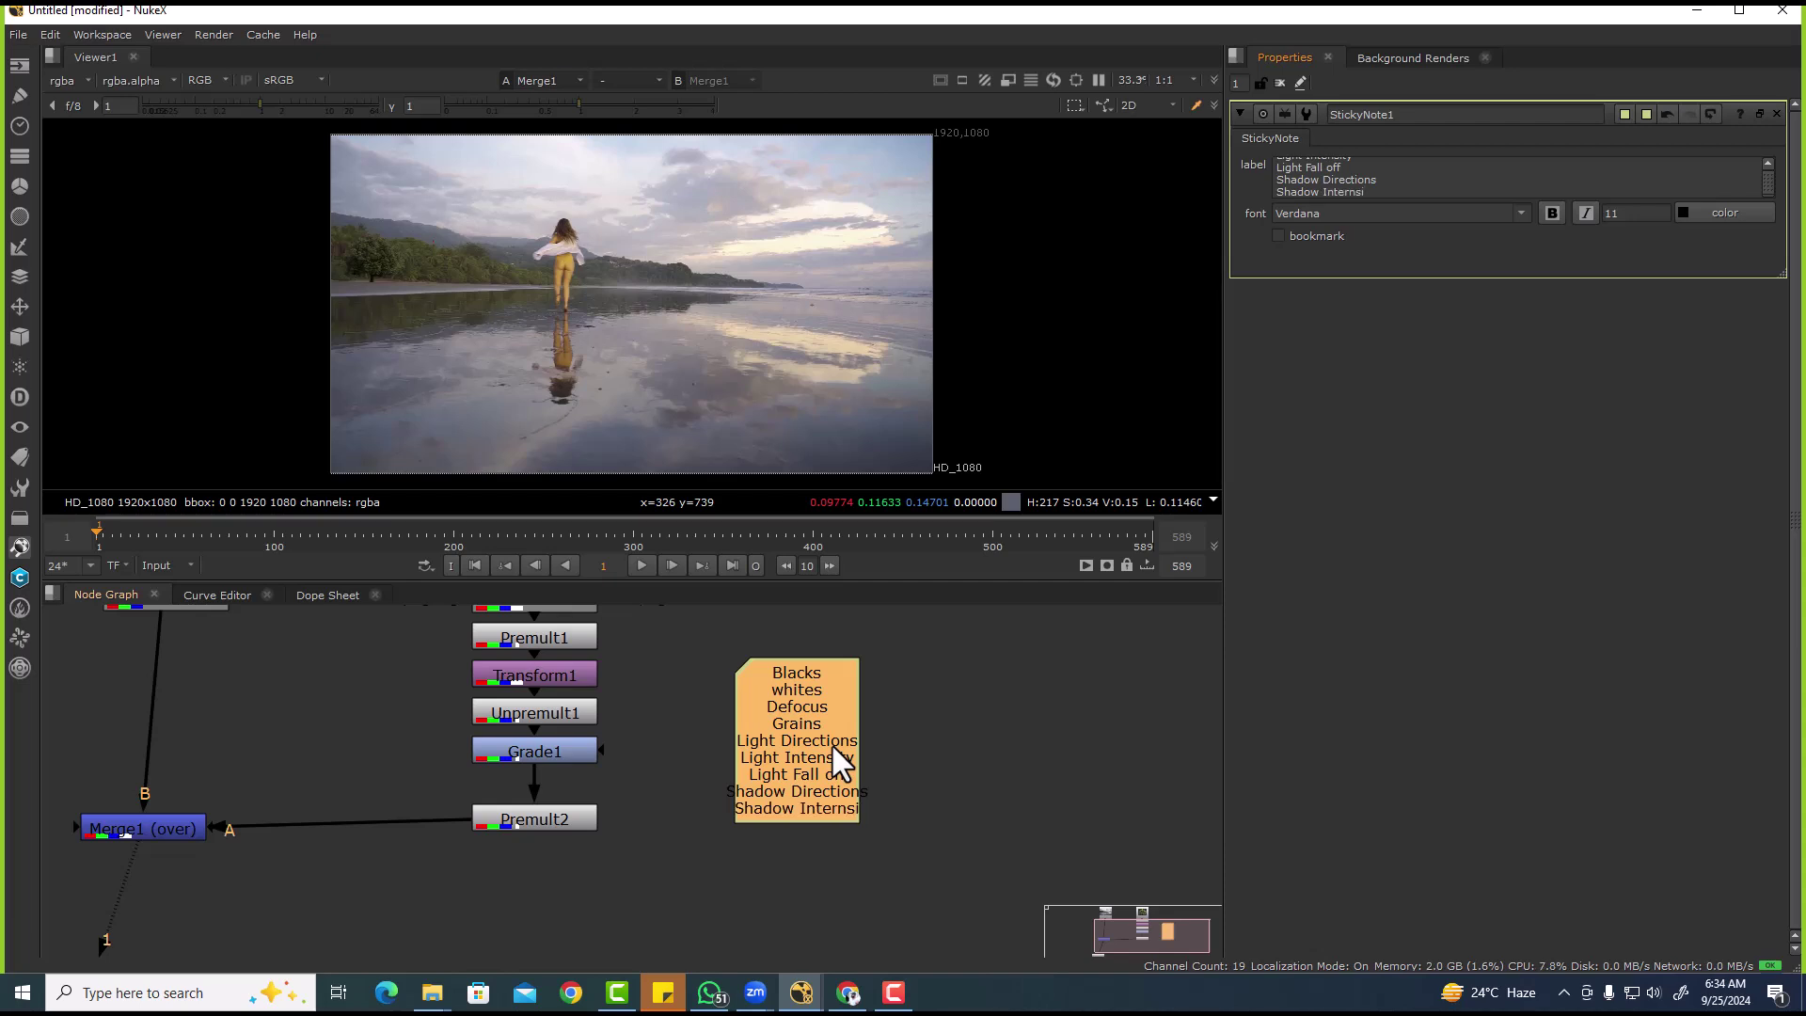
text(ty)
key(Return)
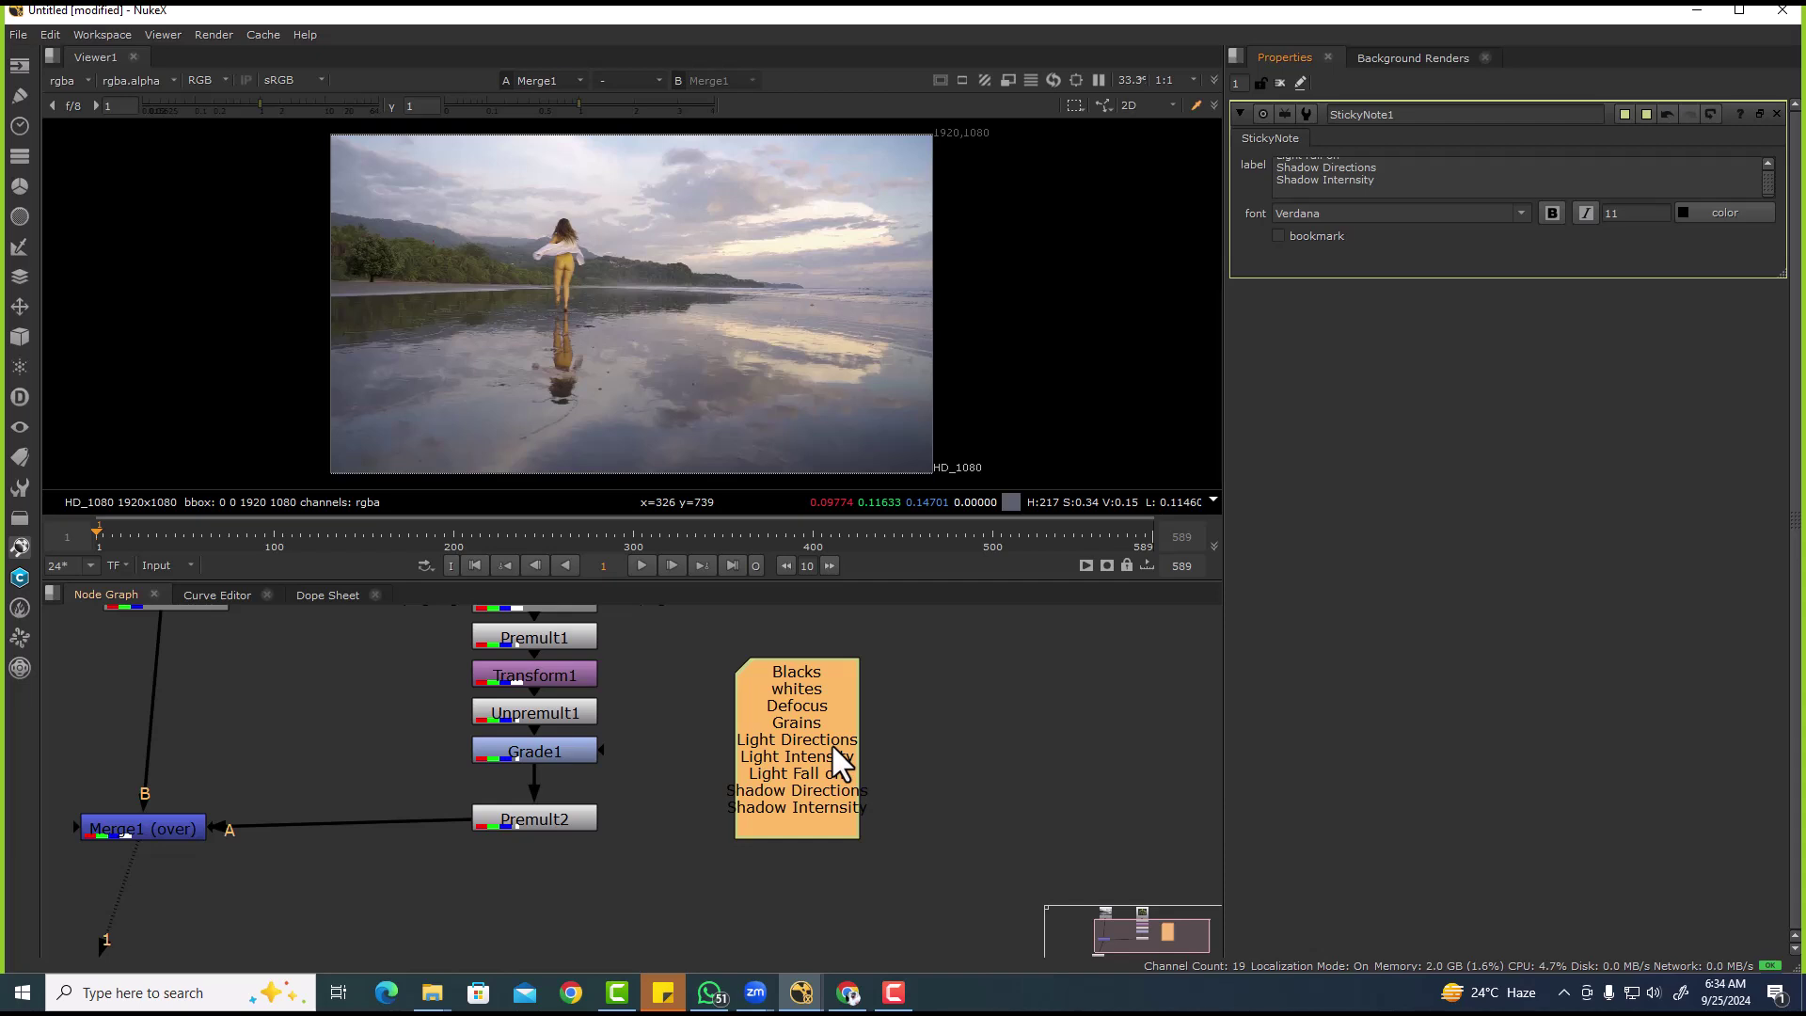
text(Shadow fall off)
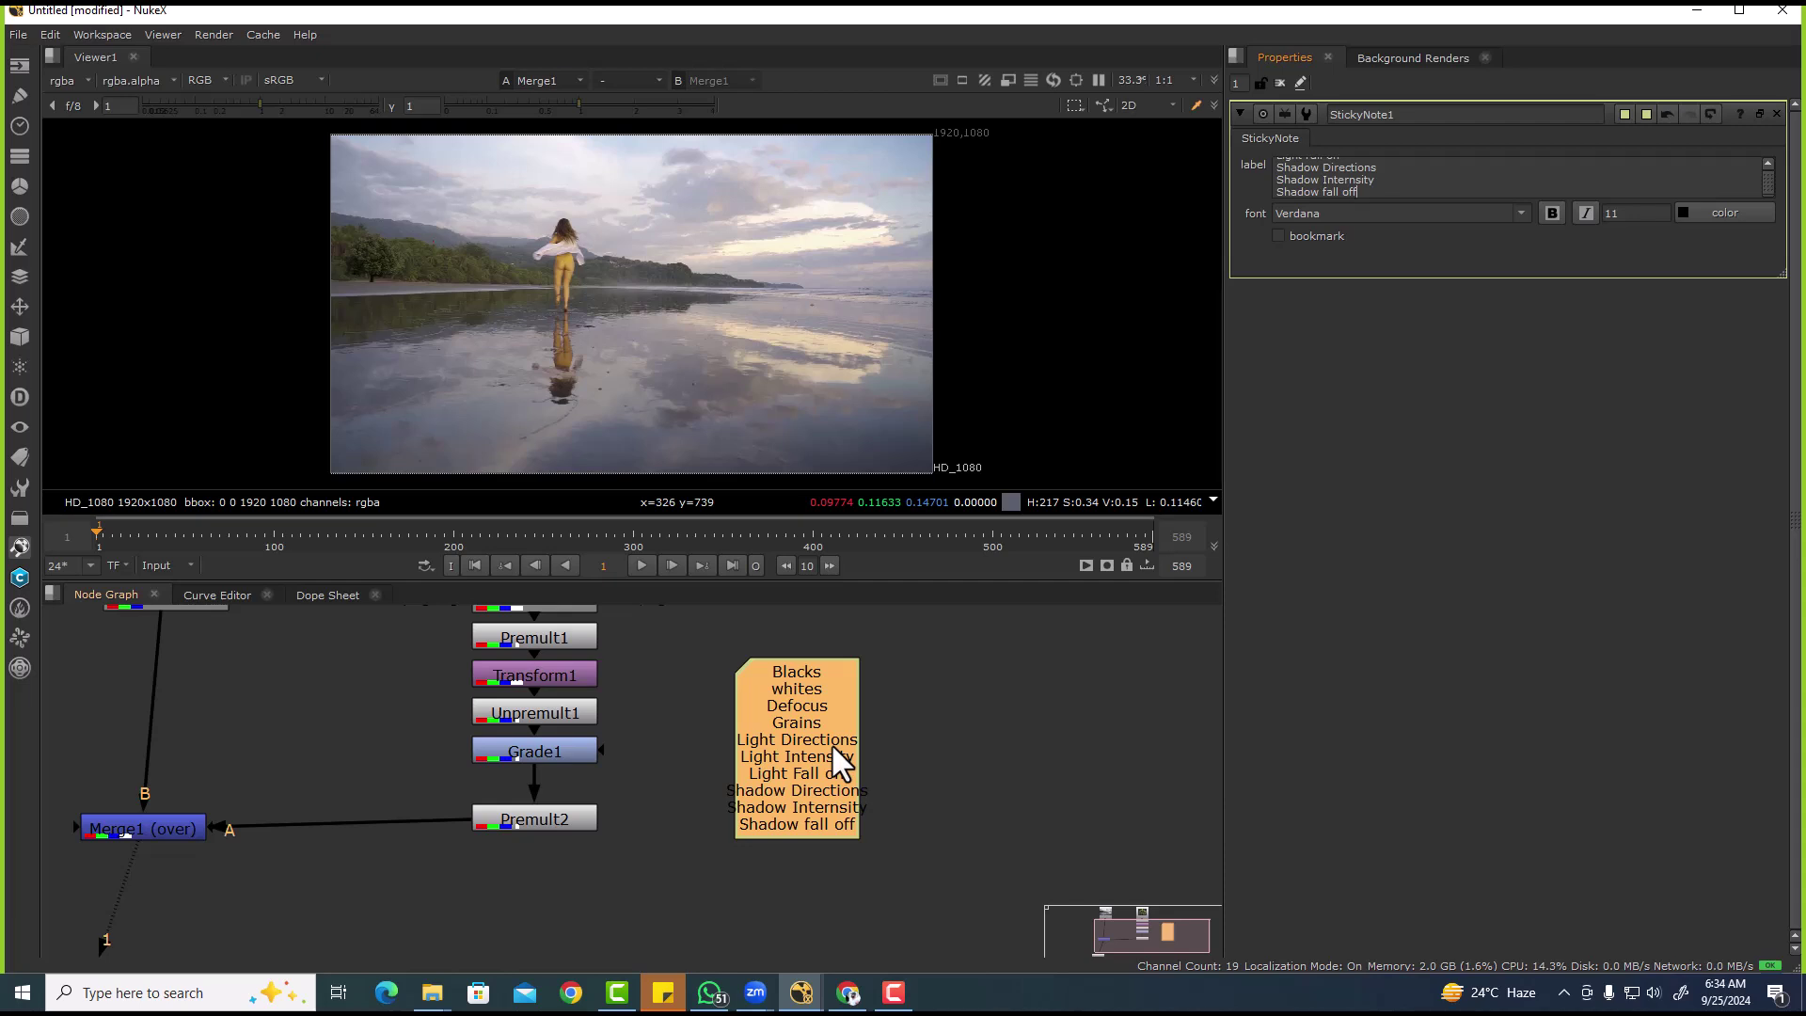
key(Return)
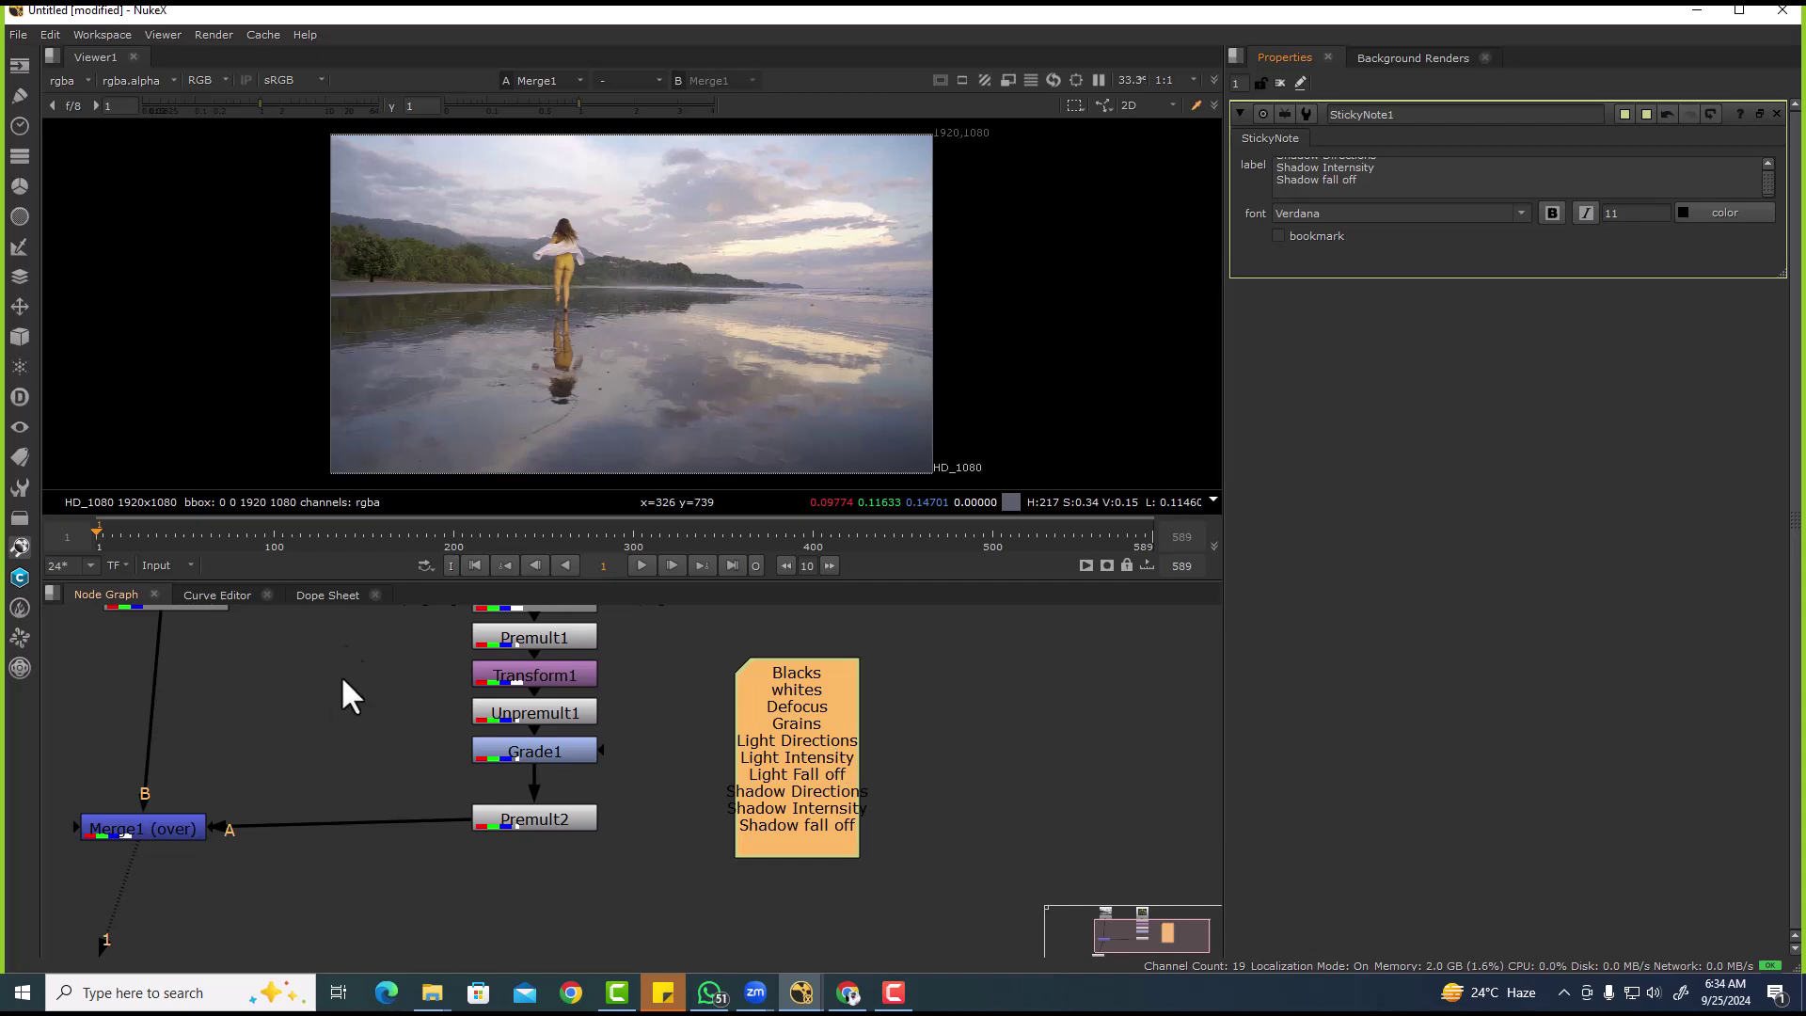
- Try scaling the tree up to about 0.445 with the Transform1 node, and undo the scale change
scroll(364, 245, up, 5)
scroll(324, 256, down, 5)
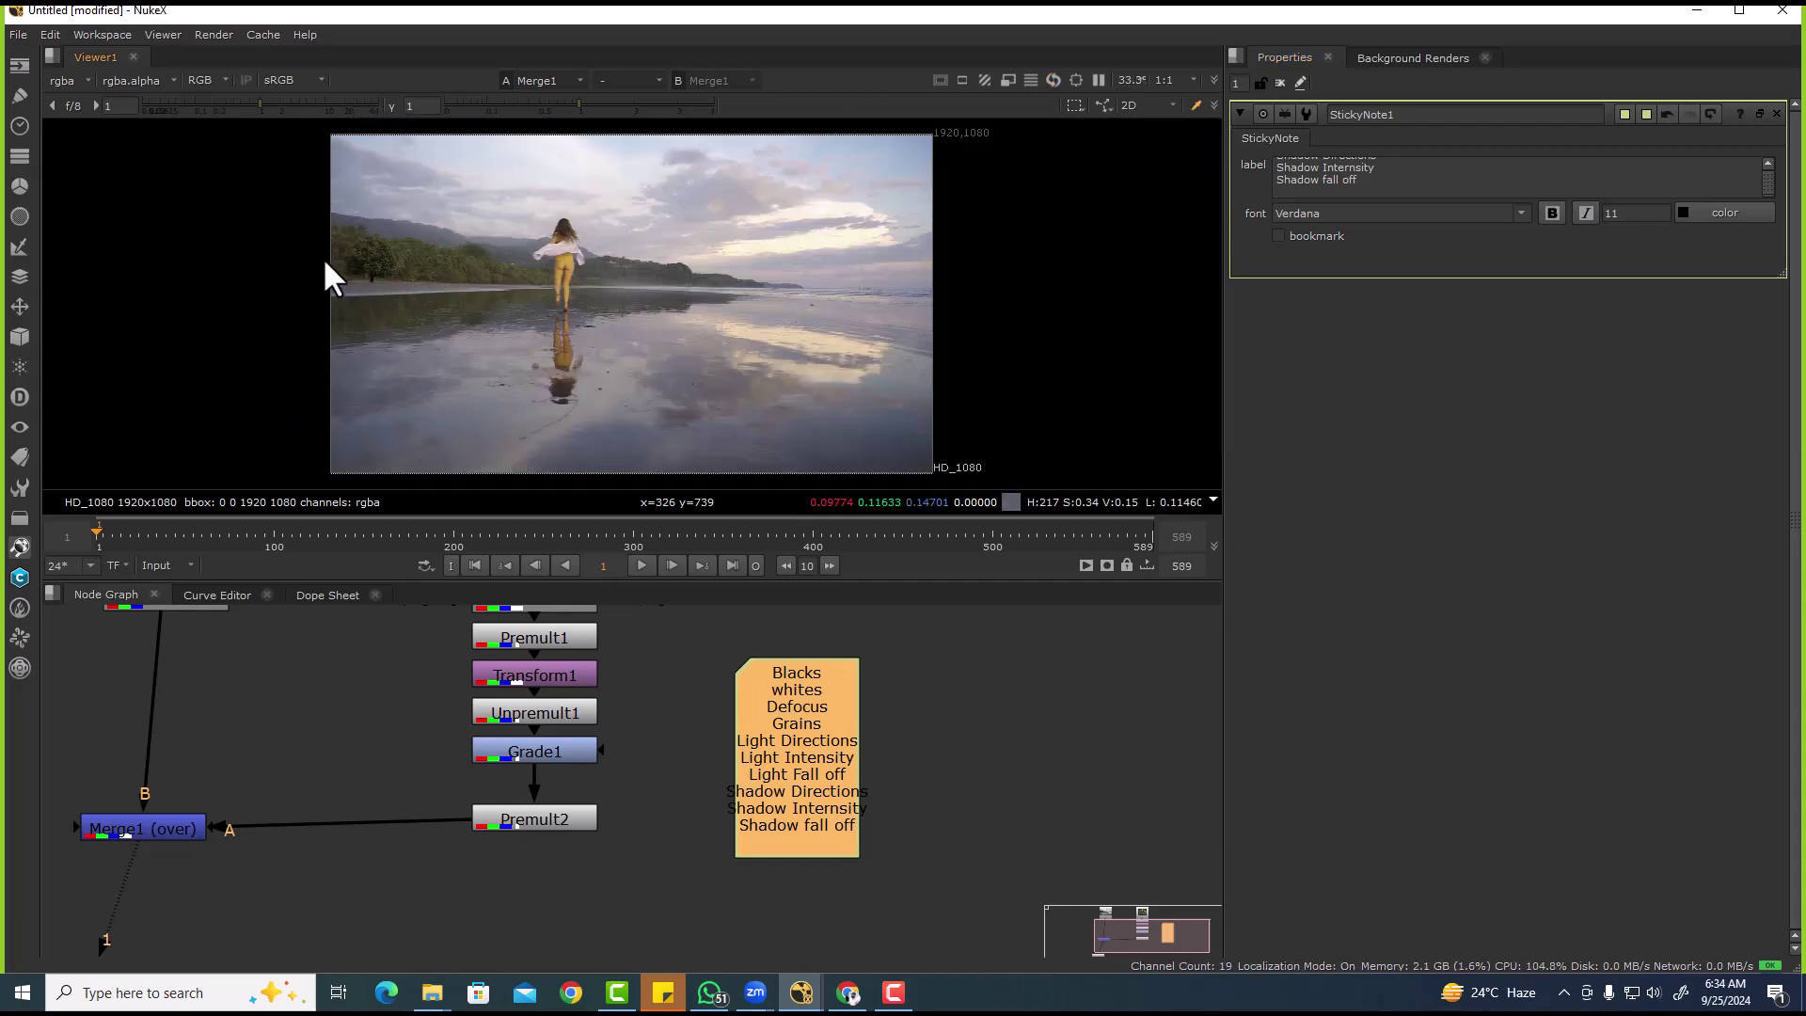
double_click(565, 676)
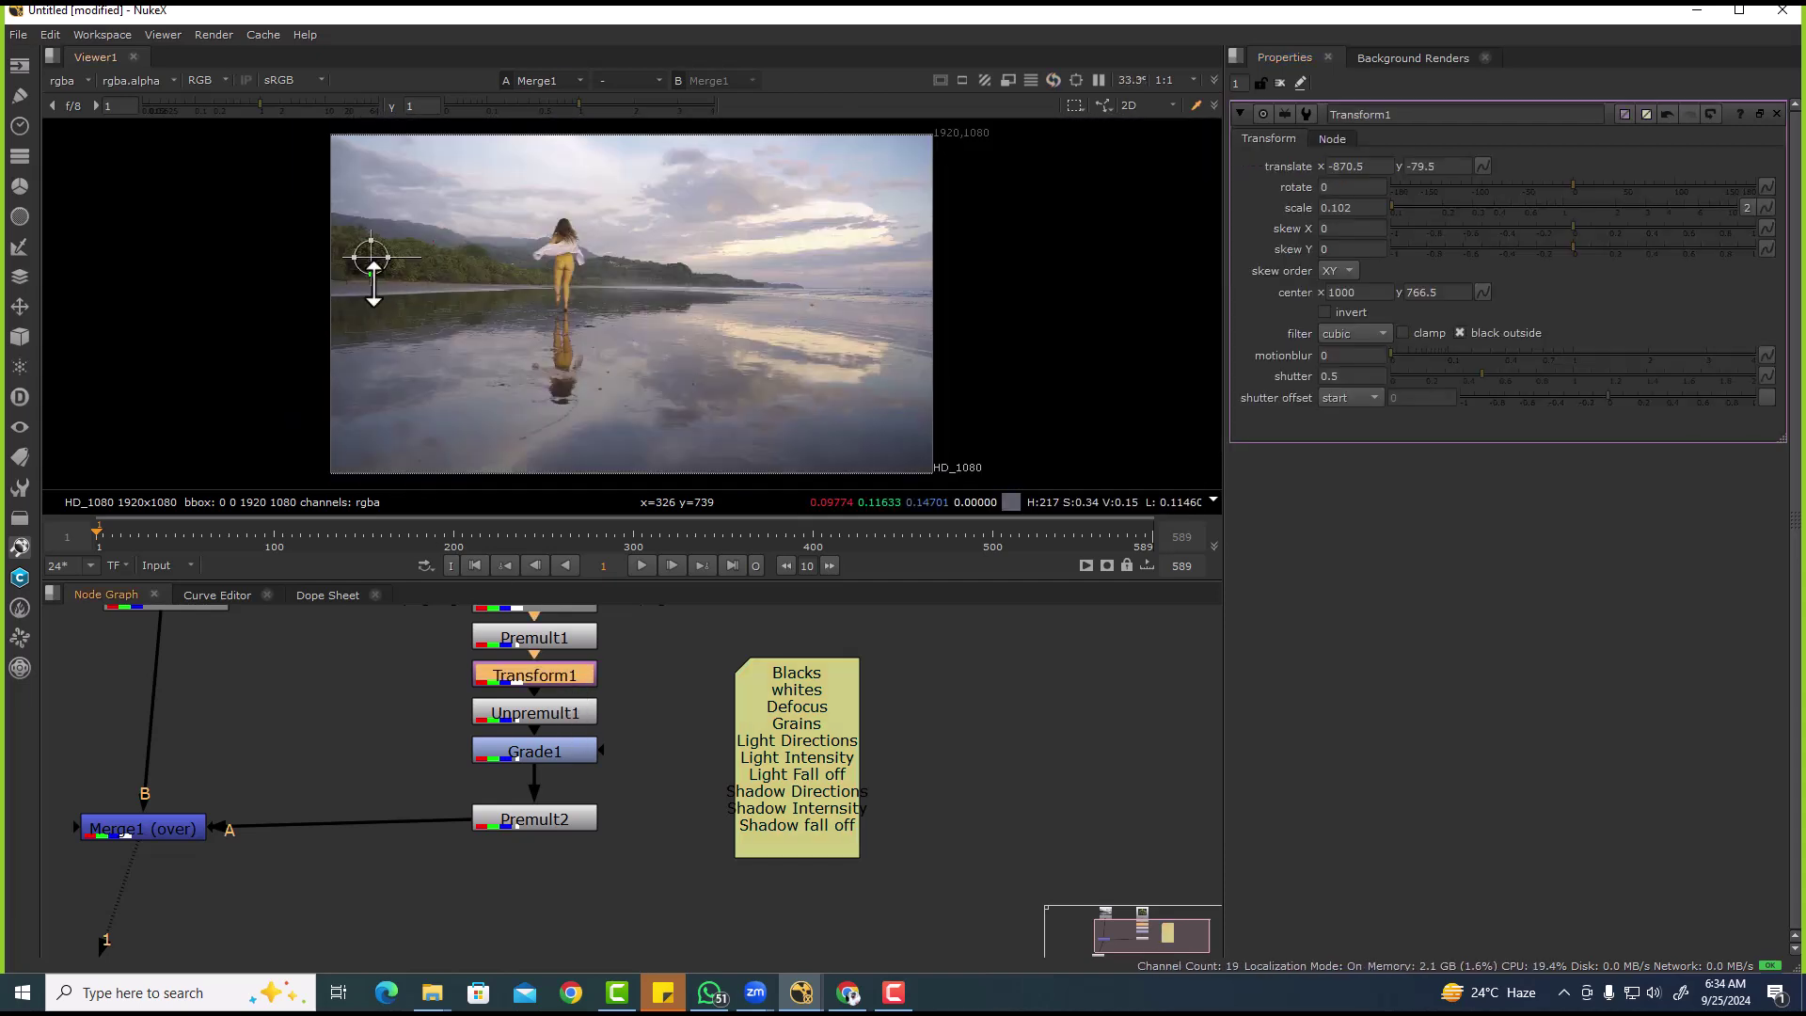
drag(374, 272, 447, 334)
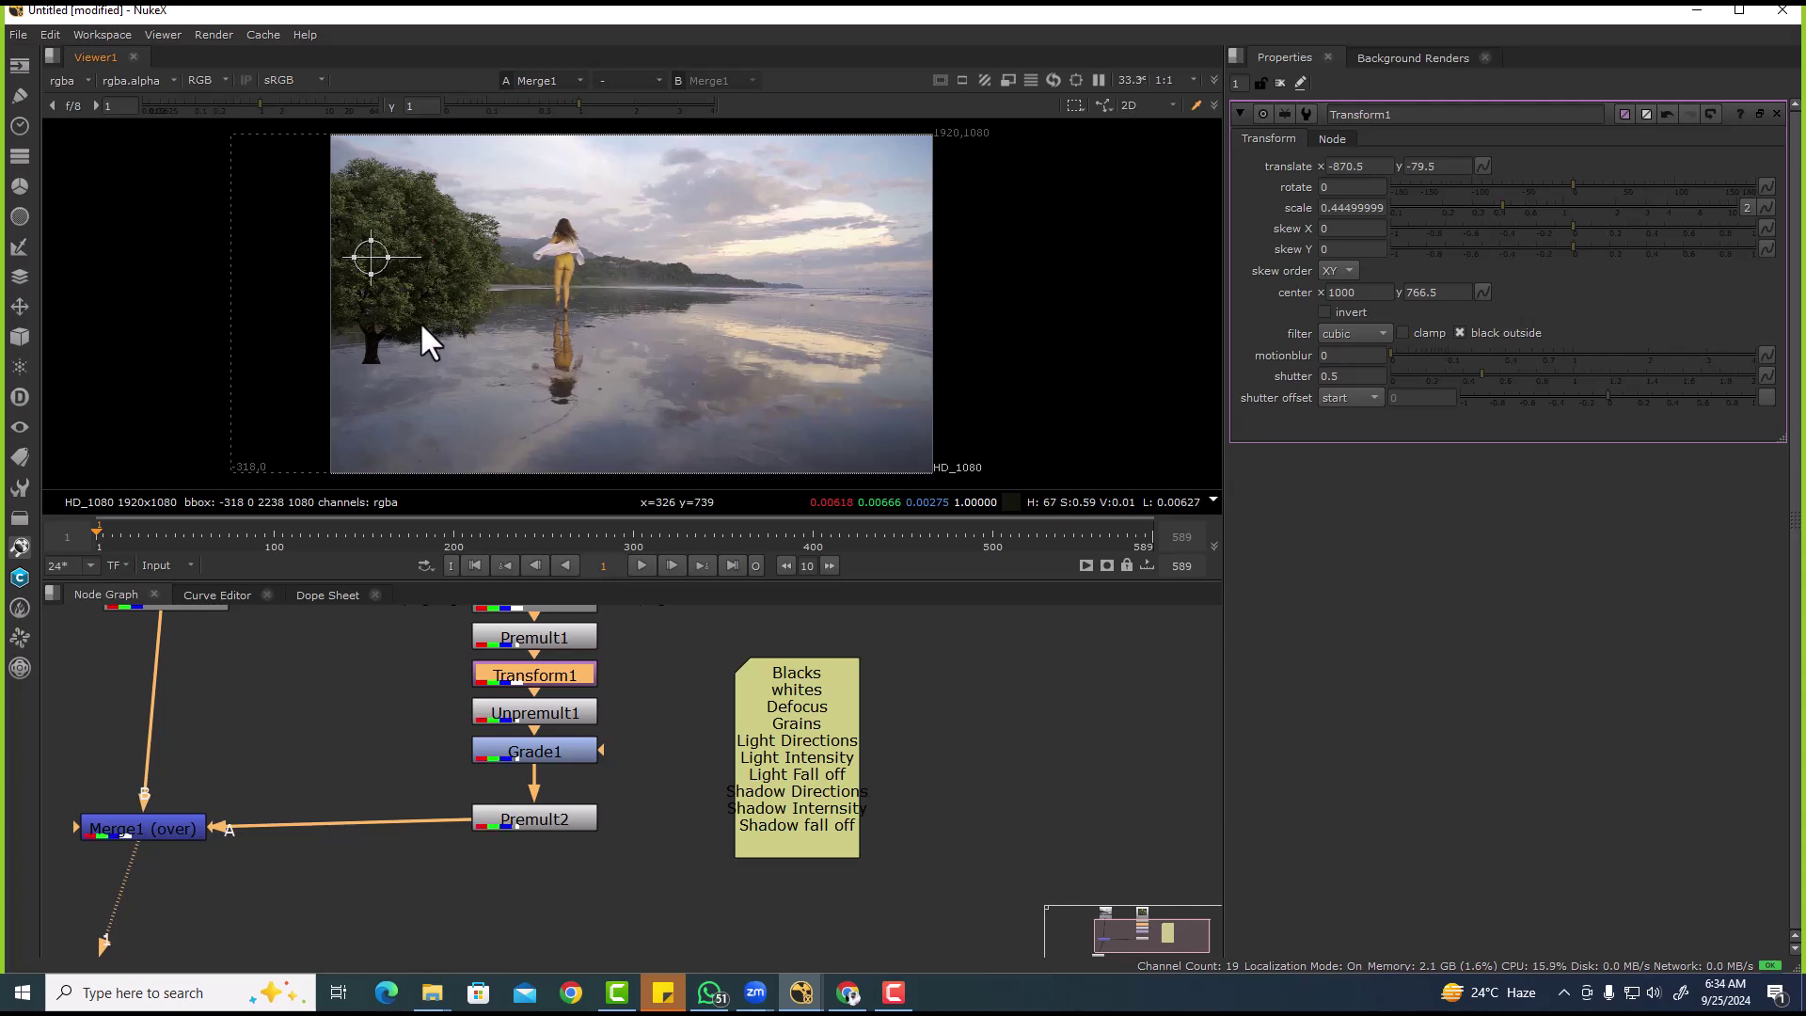
key(ctrl+z)
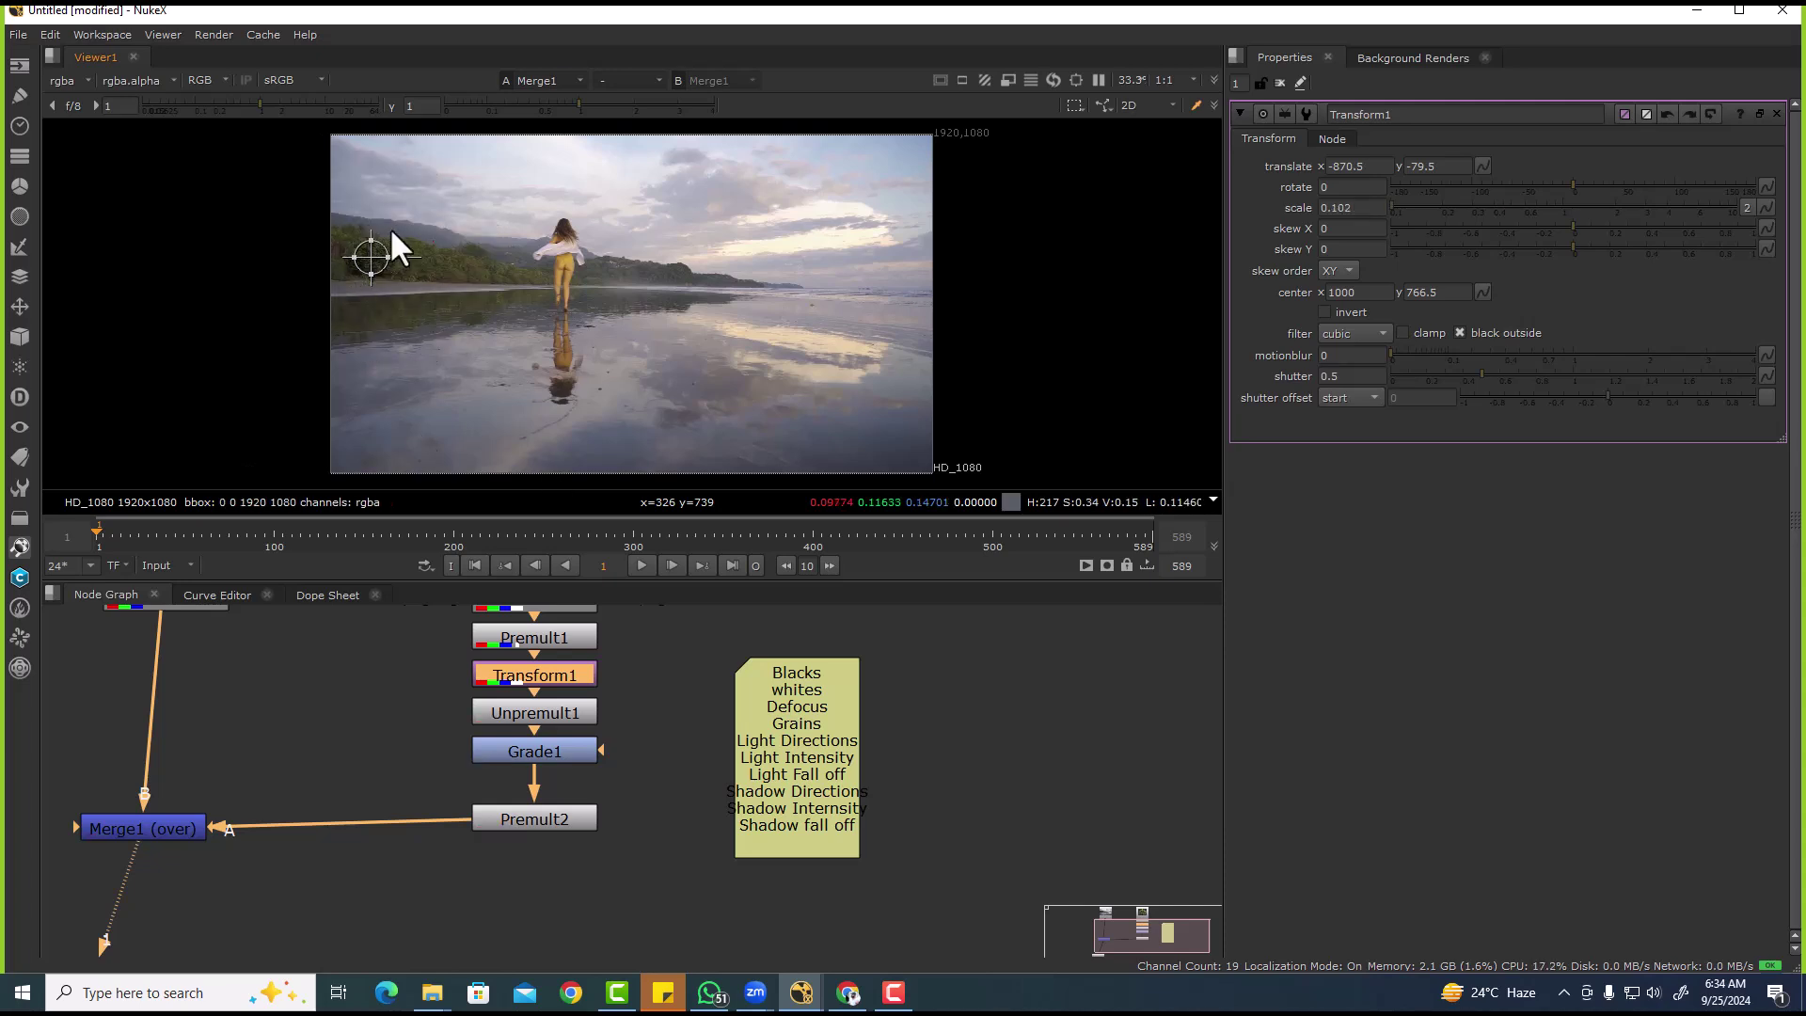
- Reopen the sticky note and add the lines "softness" and "Chromatic abbration" at the end of its label
click(780, 757)
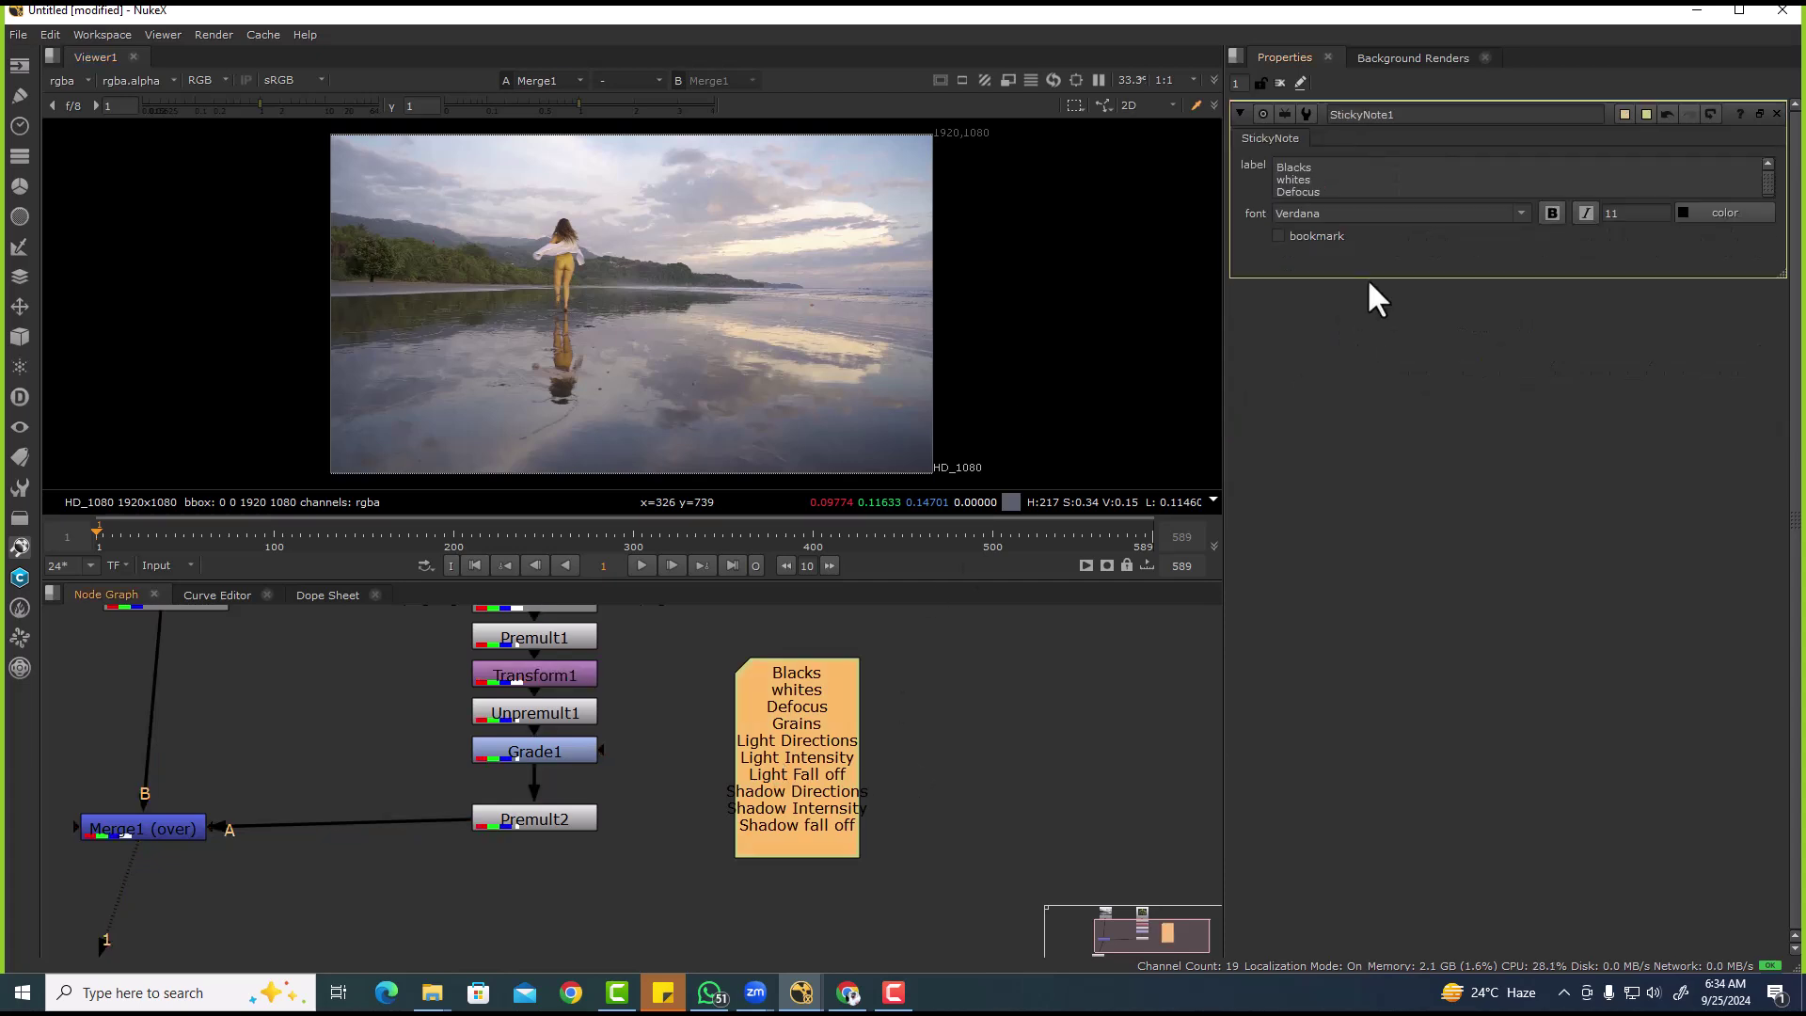
scroll(1397, 170, down, 3)
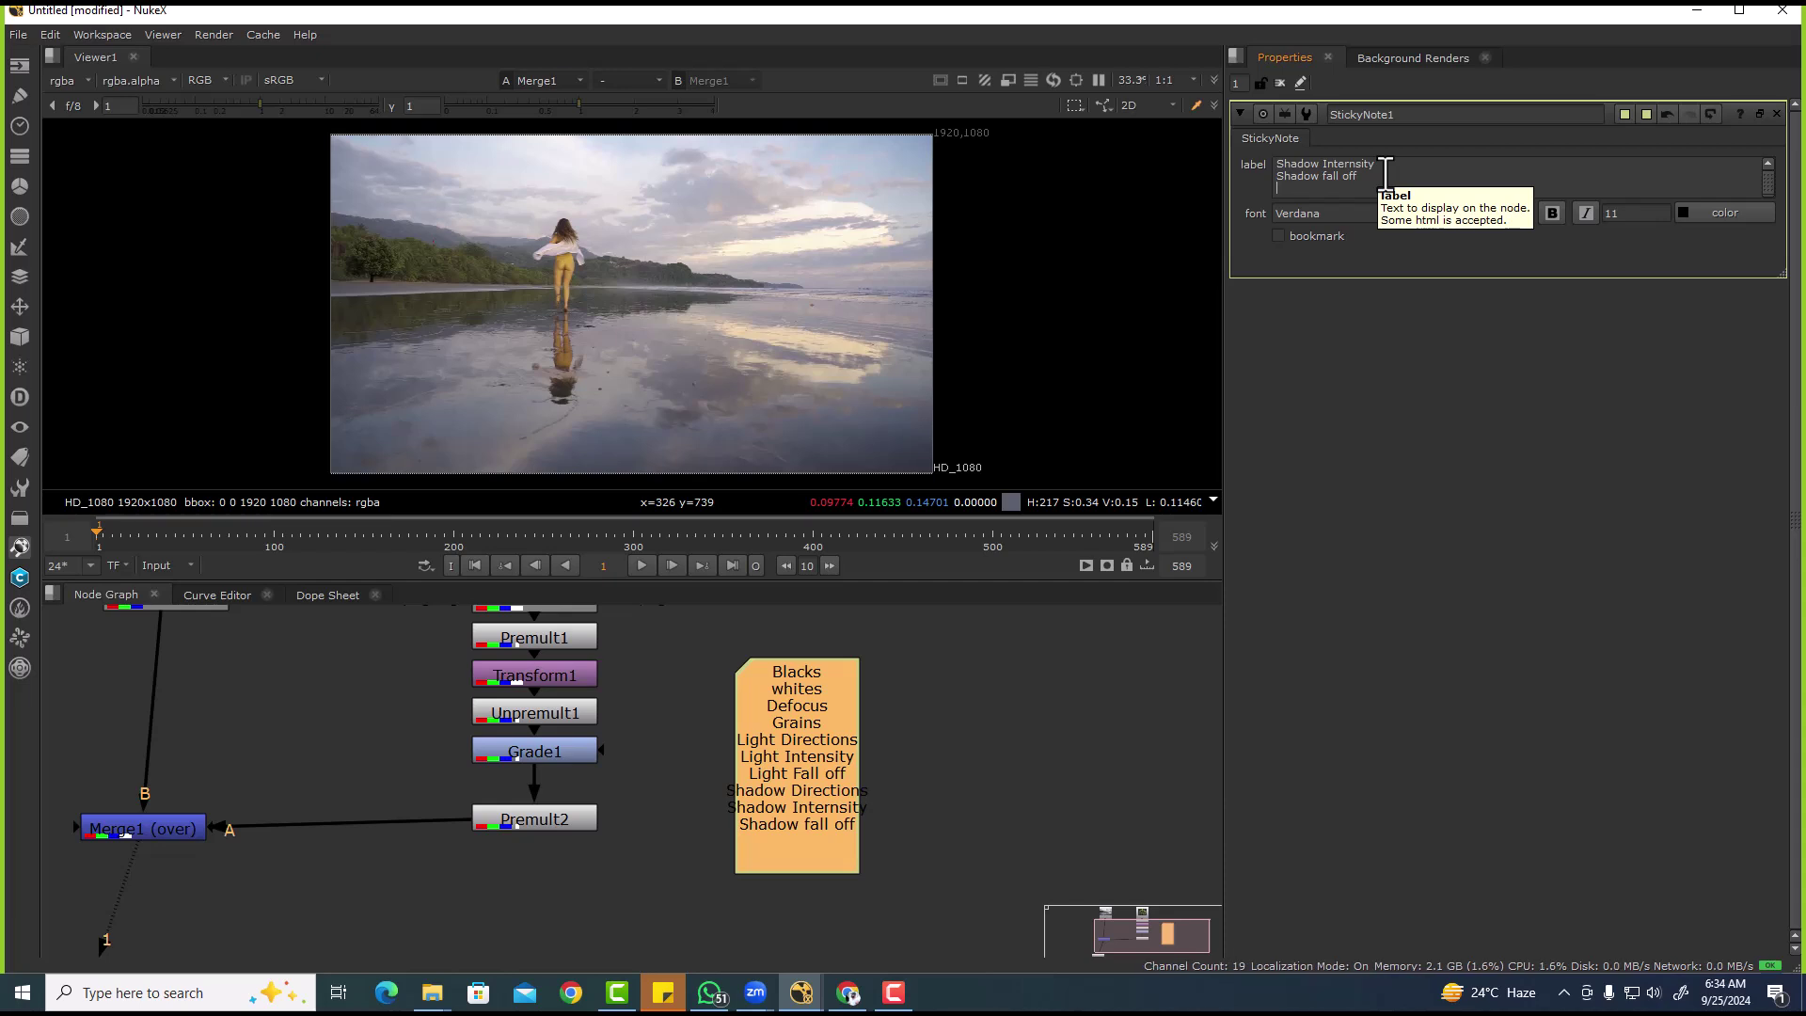
text(oftness)
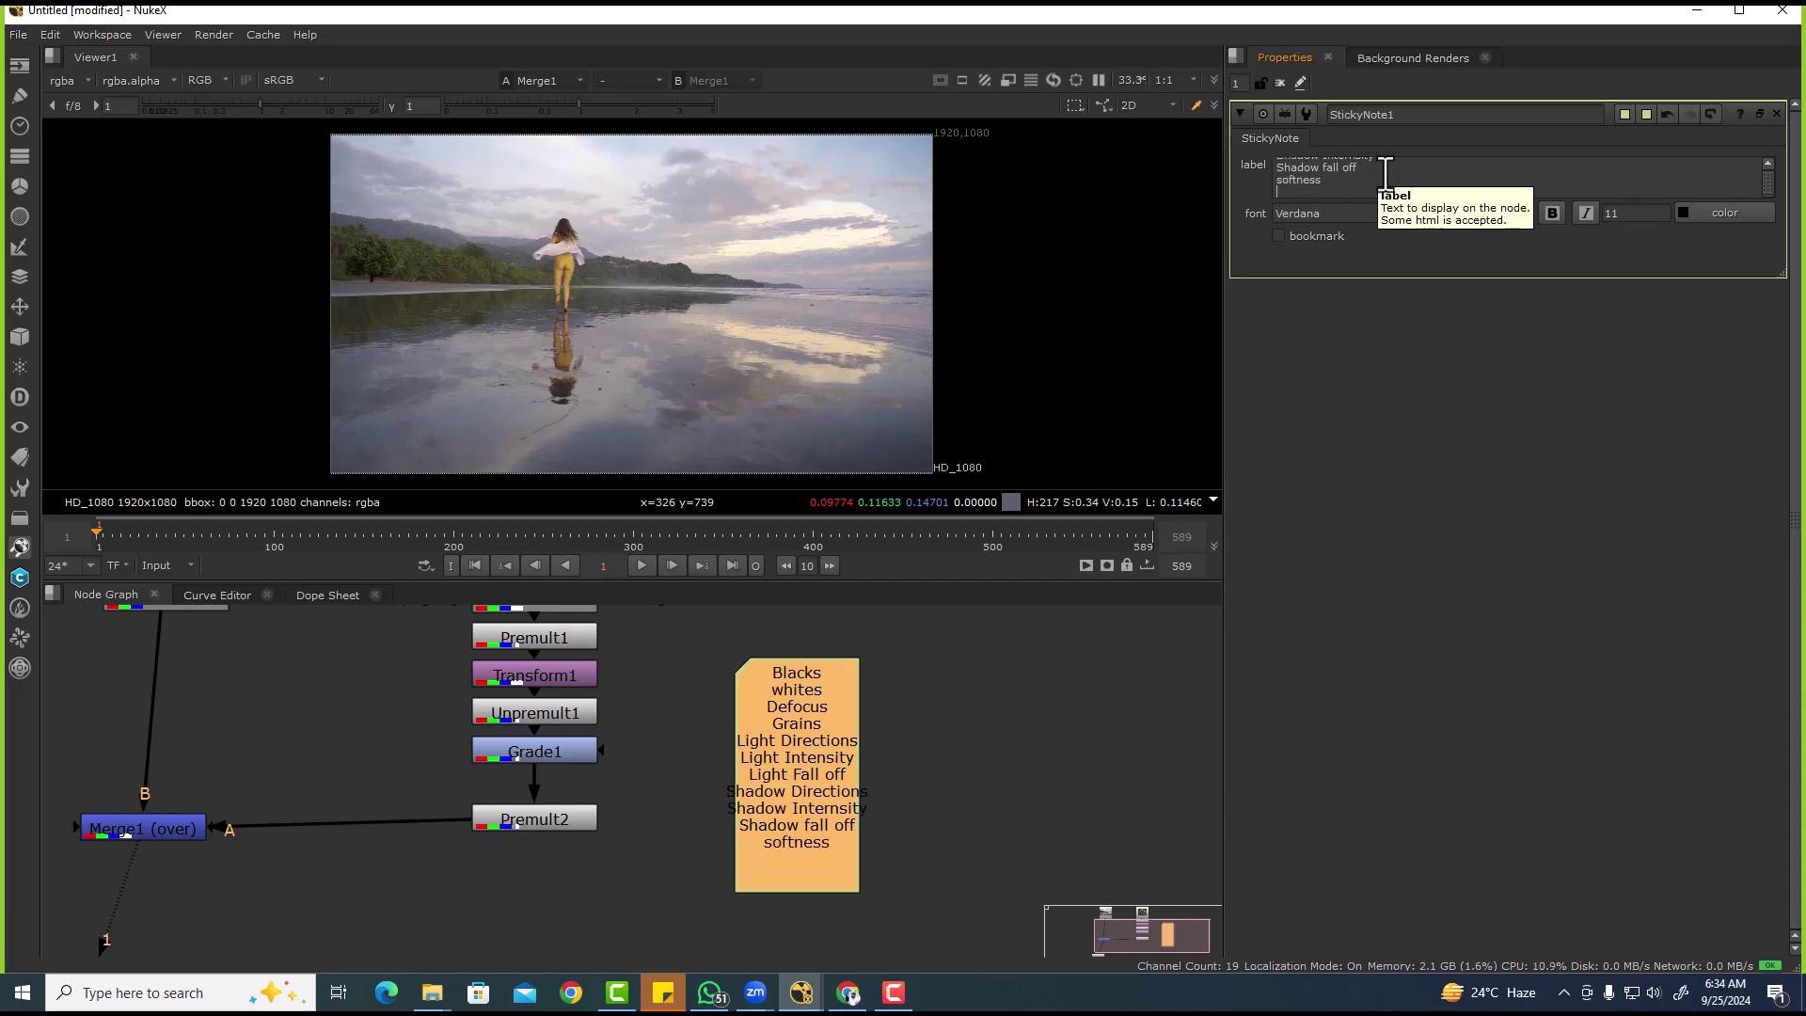
key(Return)
text(Chromatic abbration)
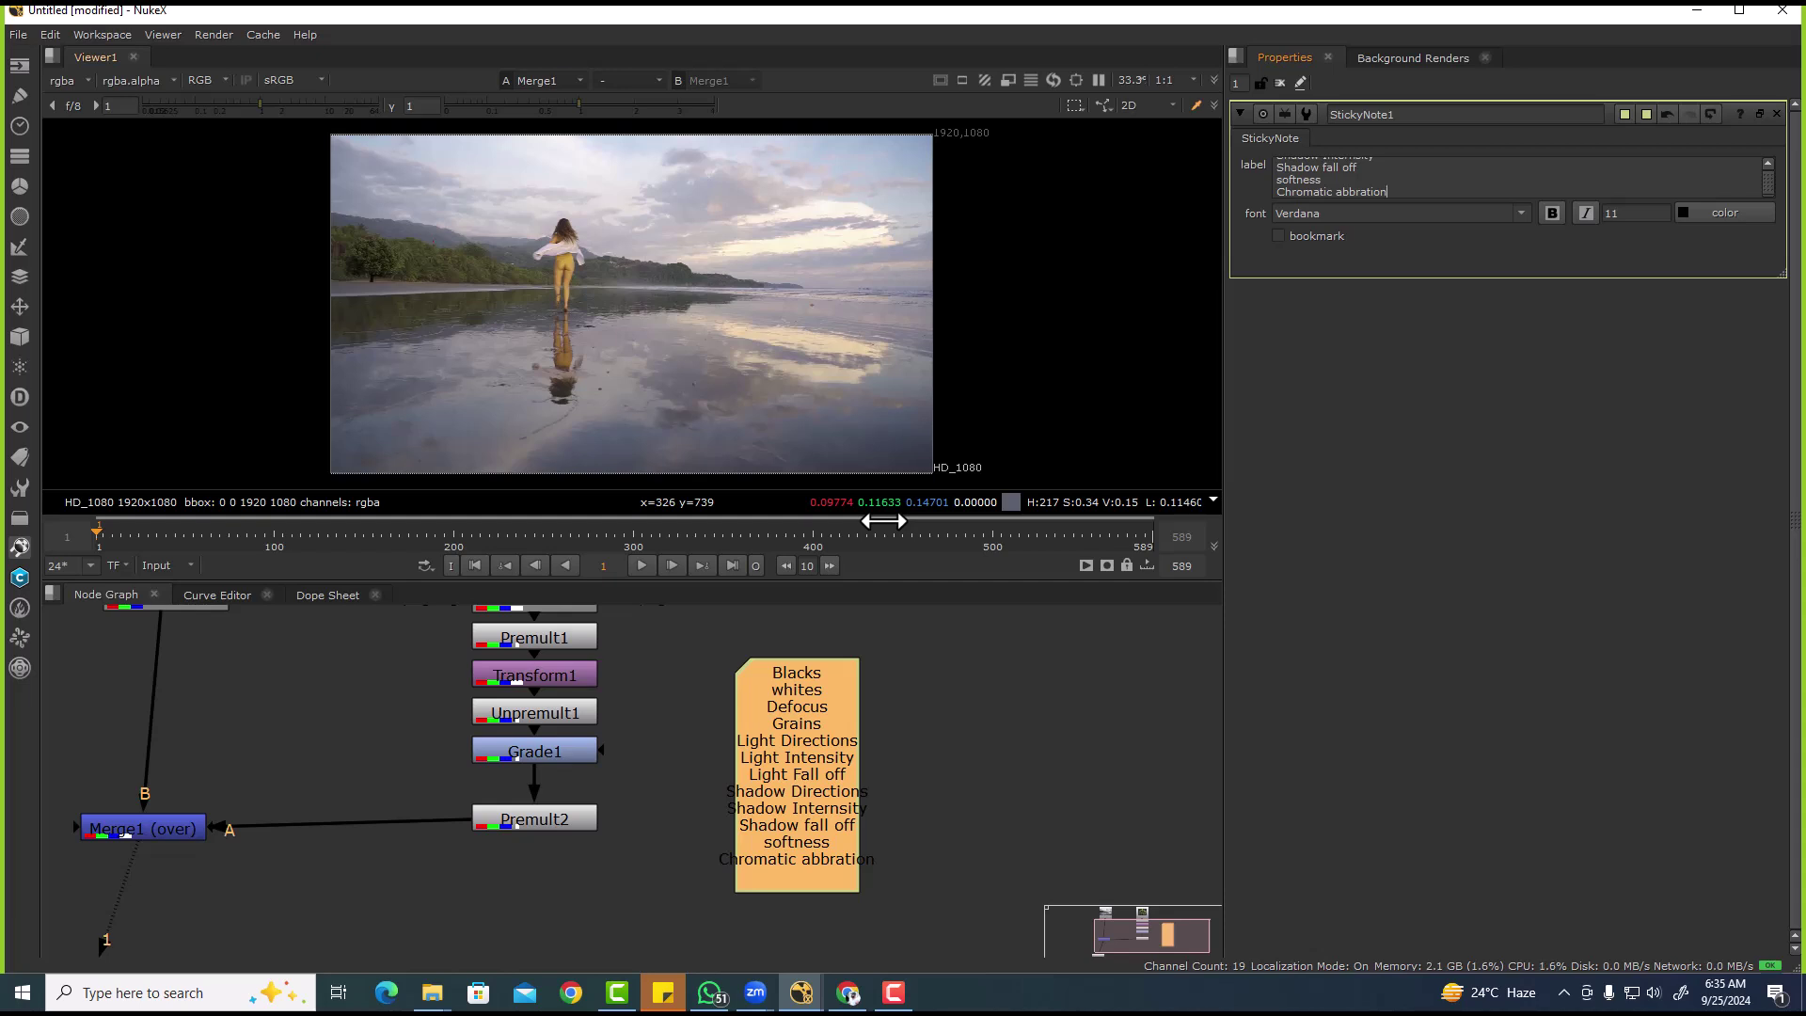
- Review the checklist in the sticky note and examine how the tree blends with the background plate up close
scroll(793, 704, up, 4)
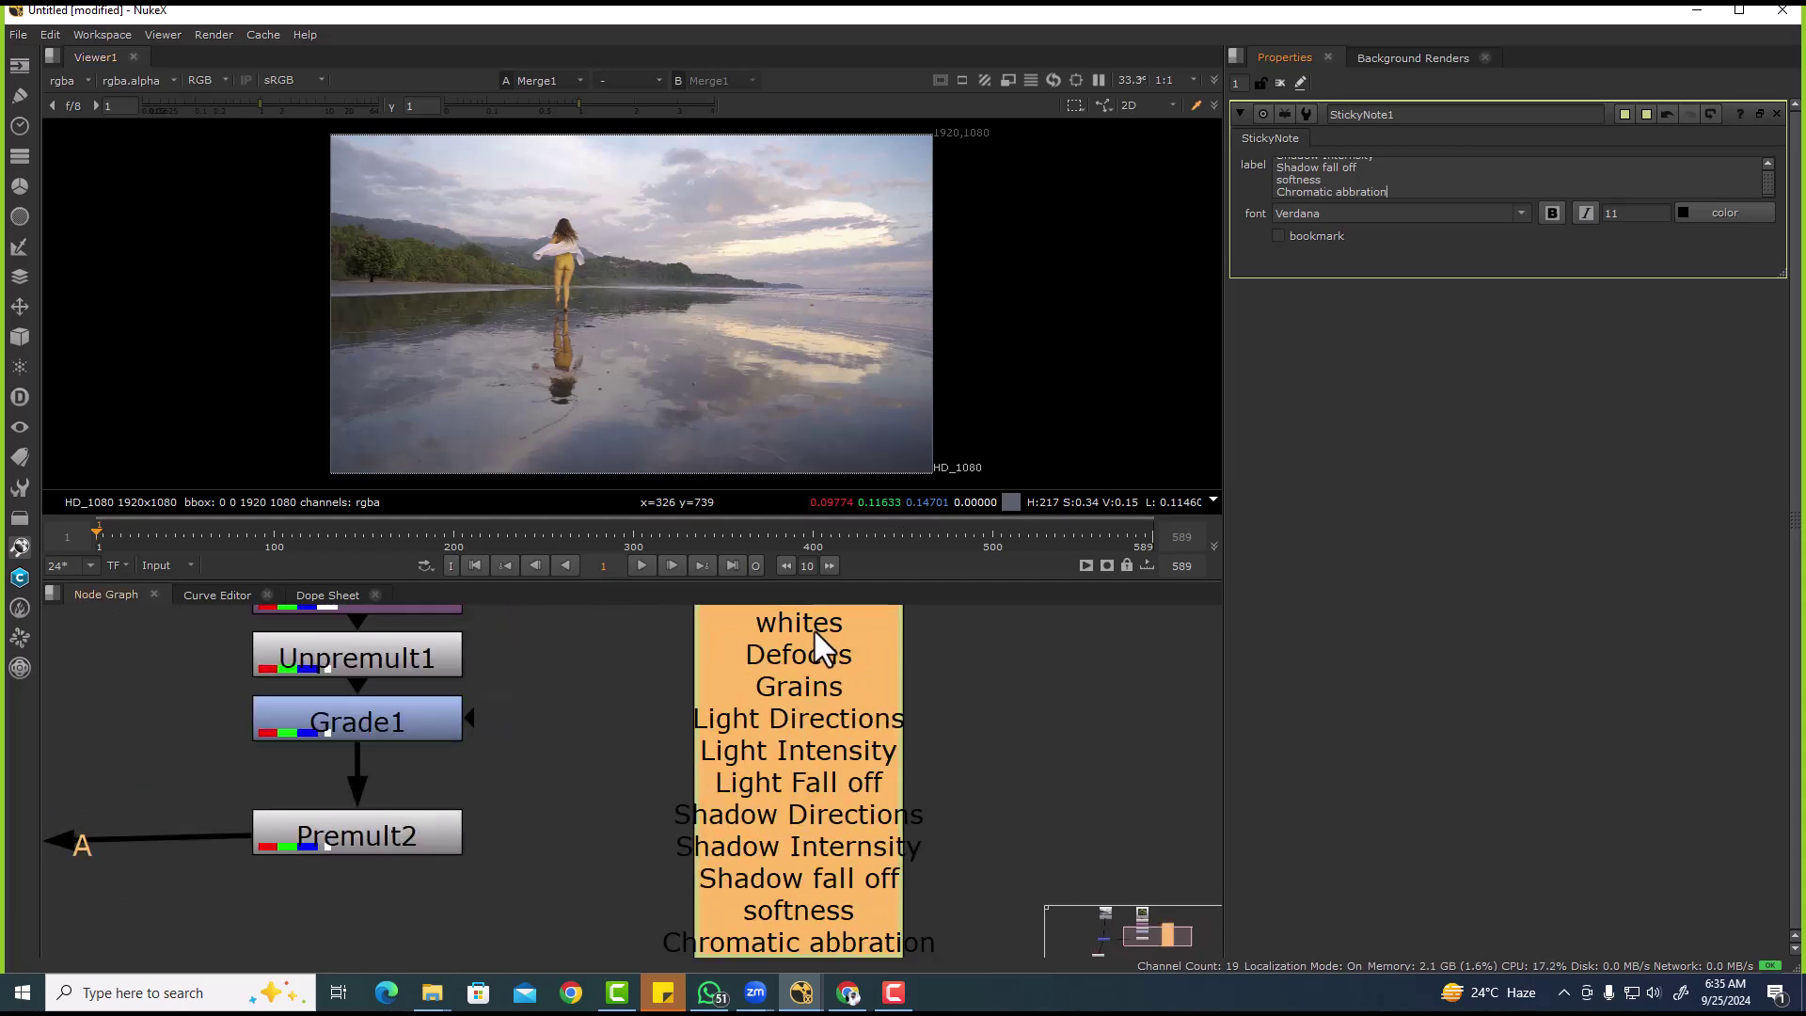
middle_drag(815, 651, 804, 681)
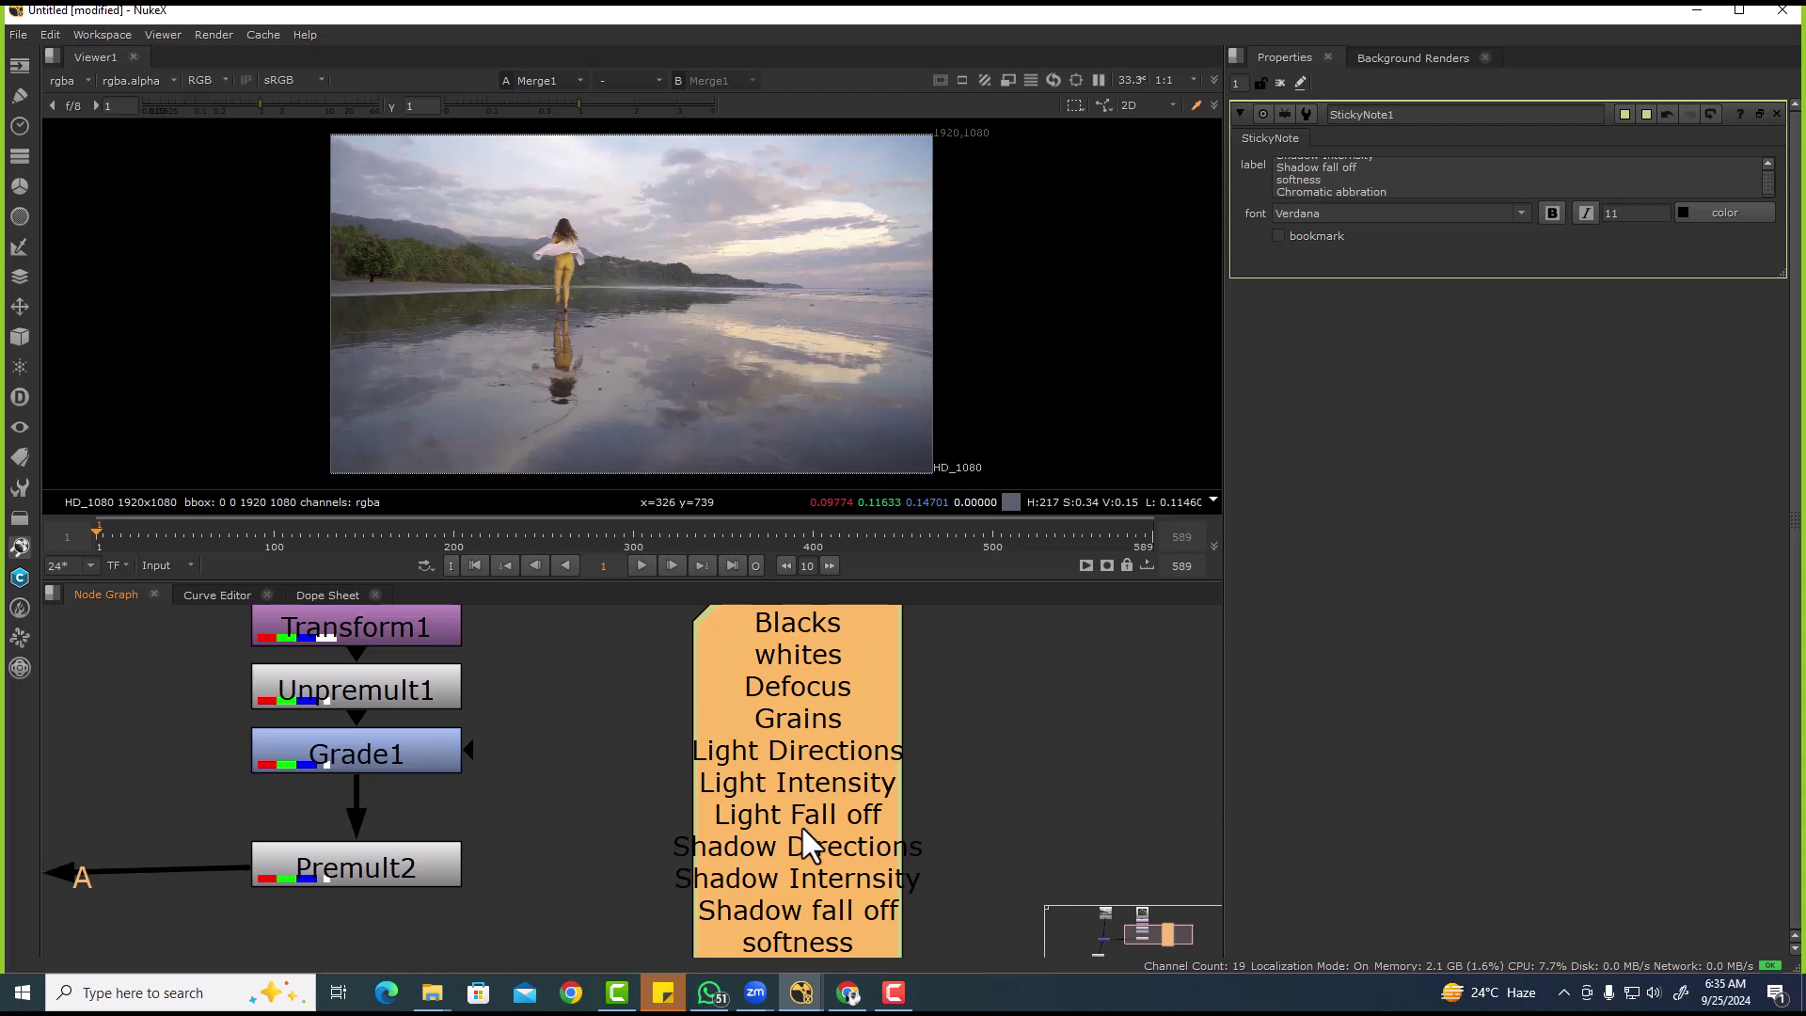
middle_drag(804, 901, 800, 868)
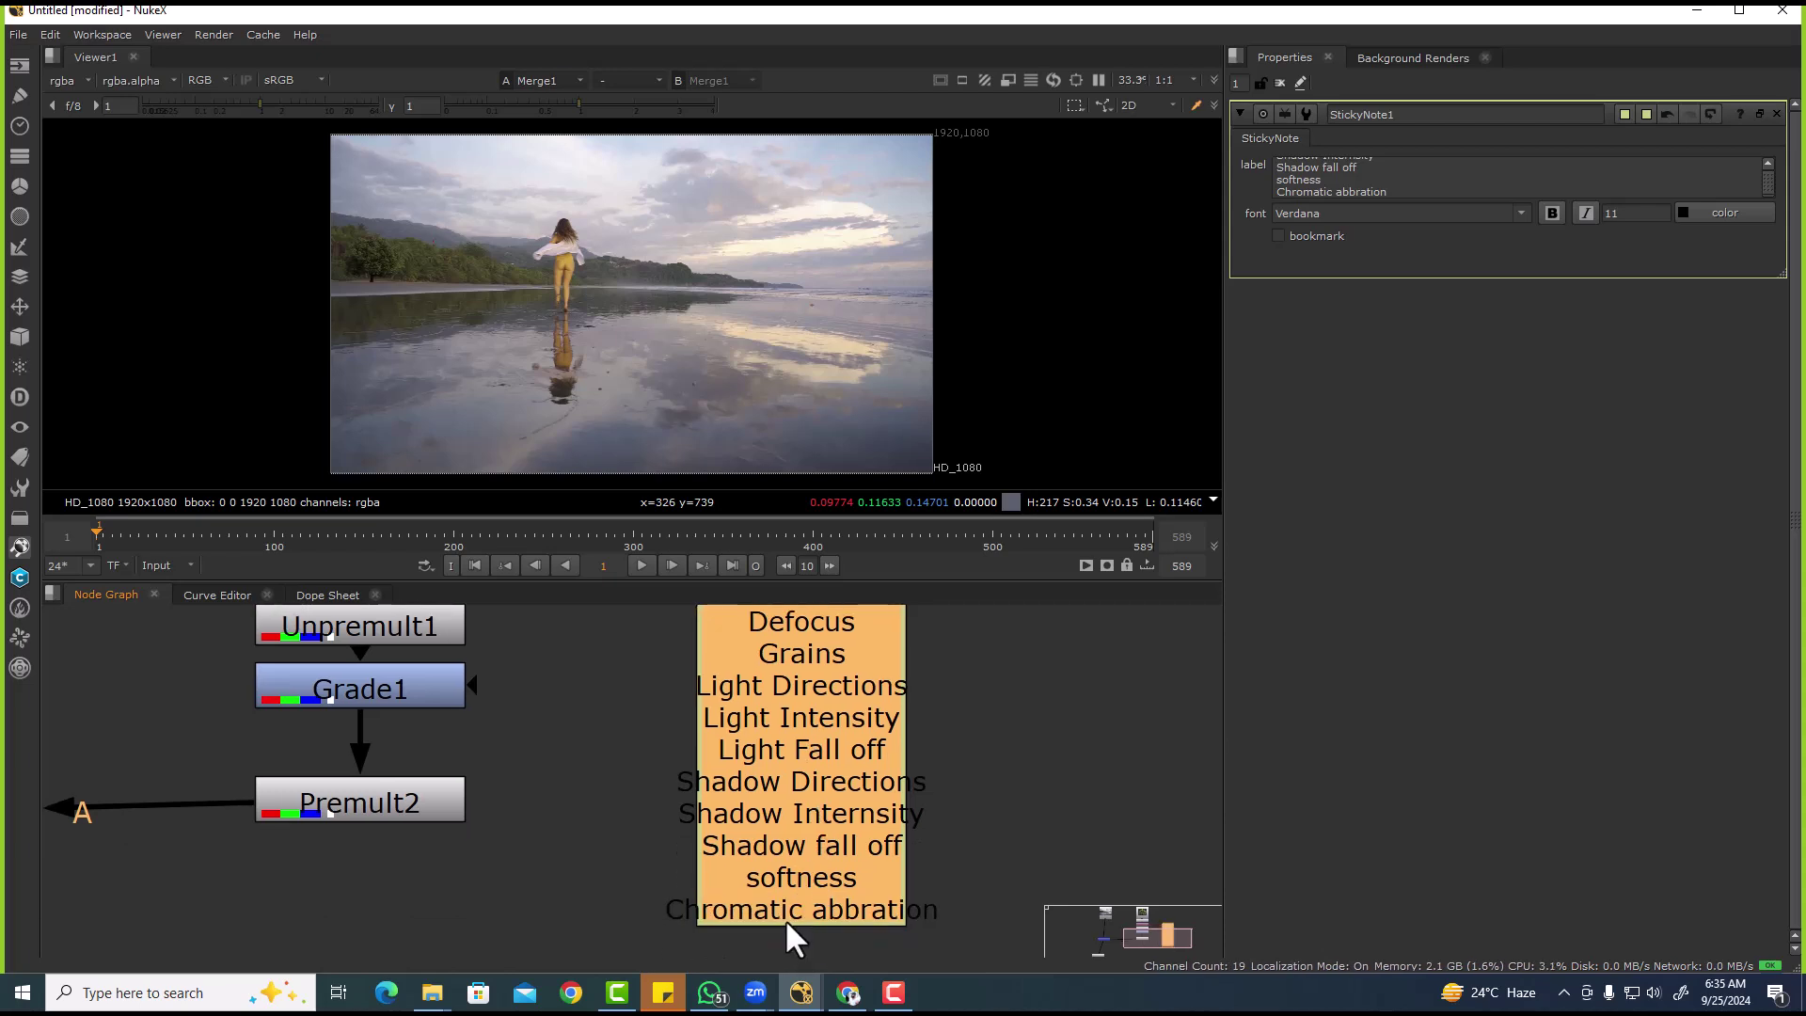
scroll(784, 918, down, 4)
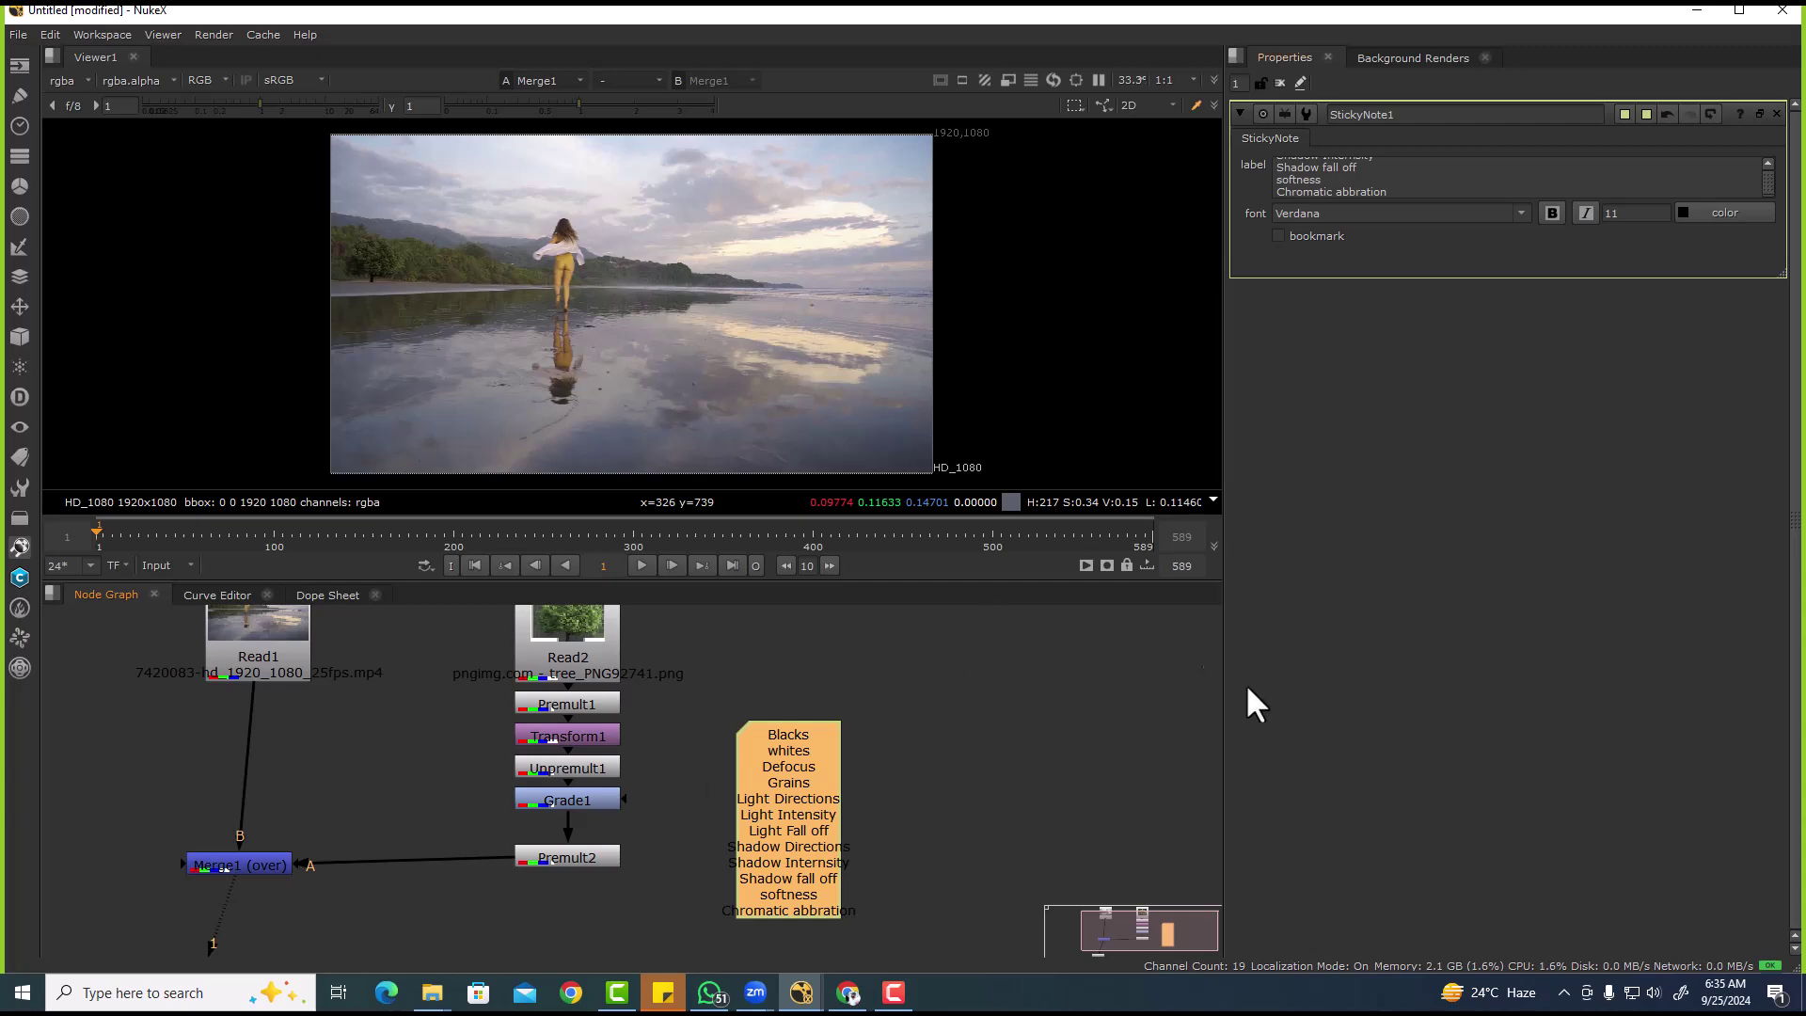
scroll(796, 868, up, 3)
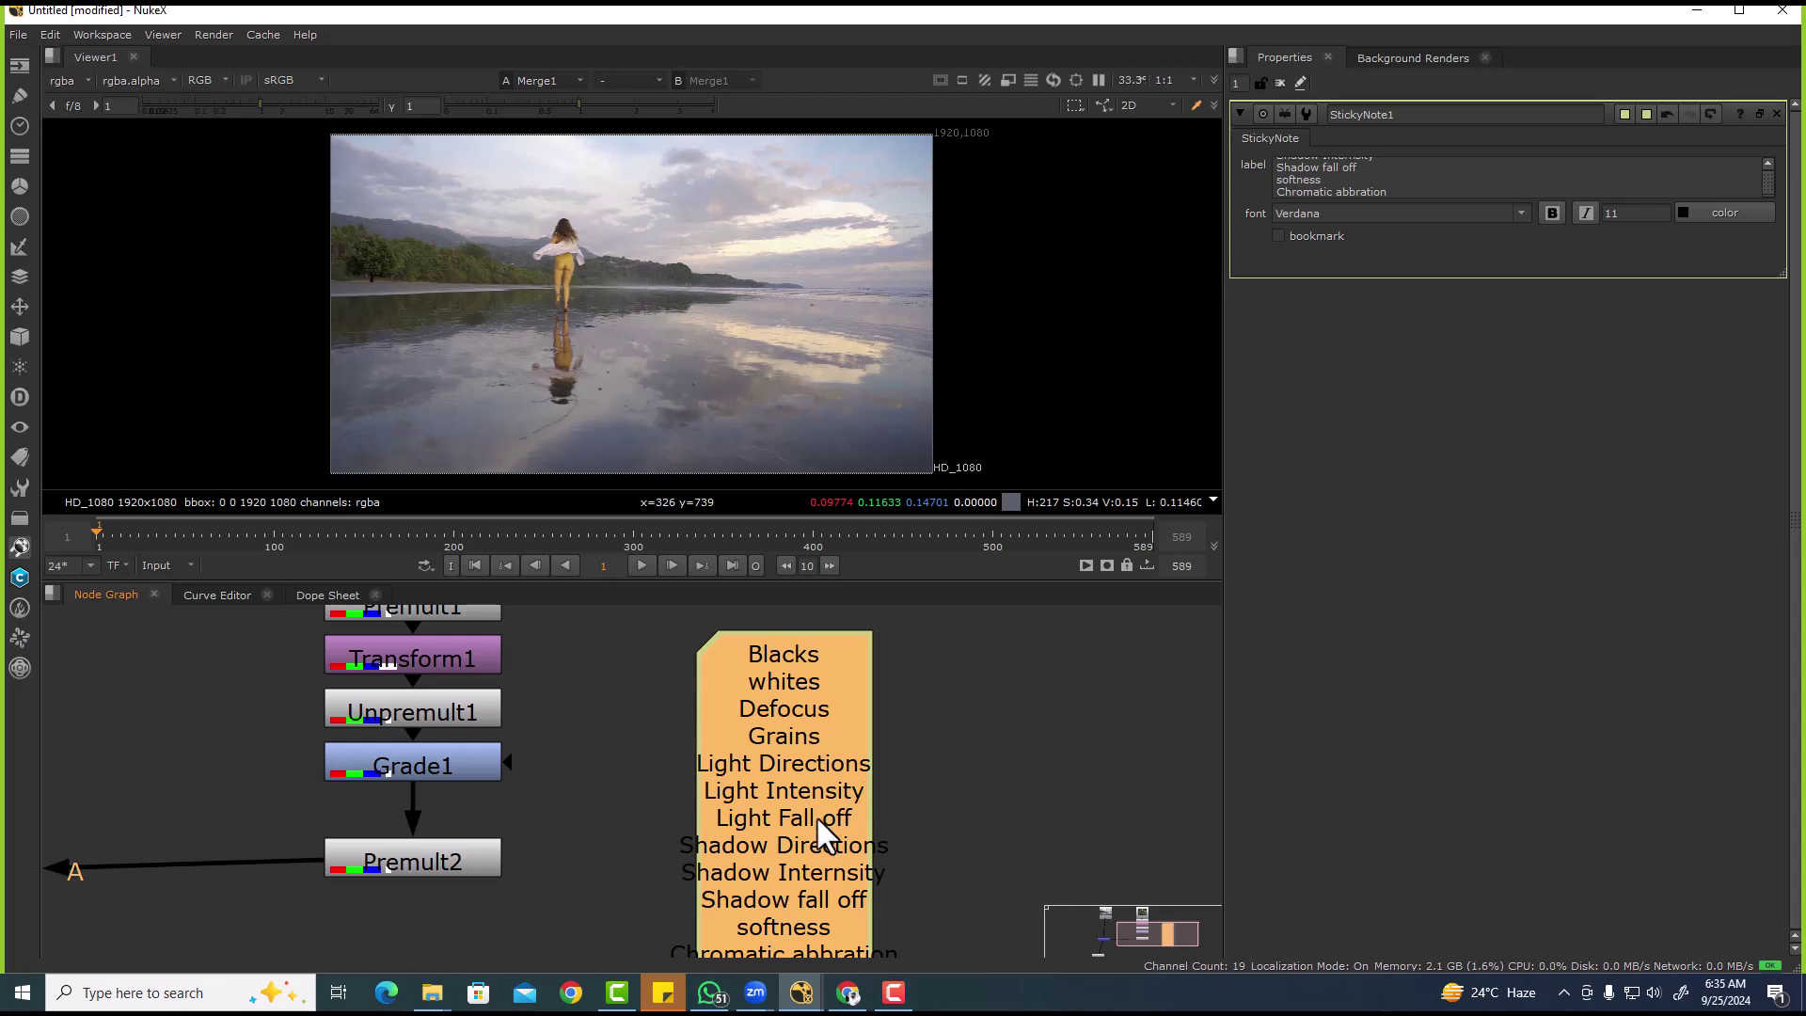
middle_drag(629, 351, 676, 374)
middle_drag(728, 720, 762, 696)
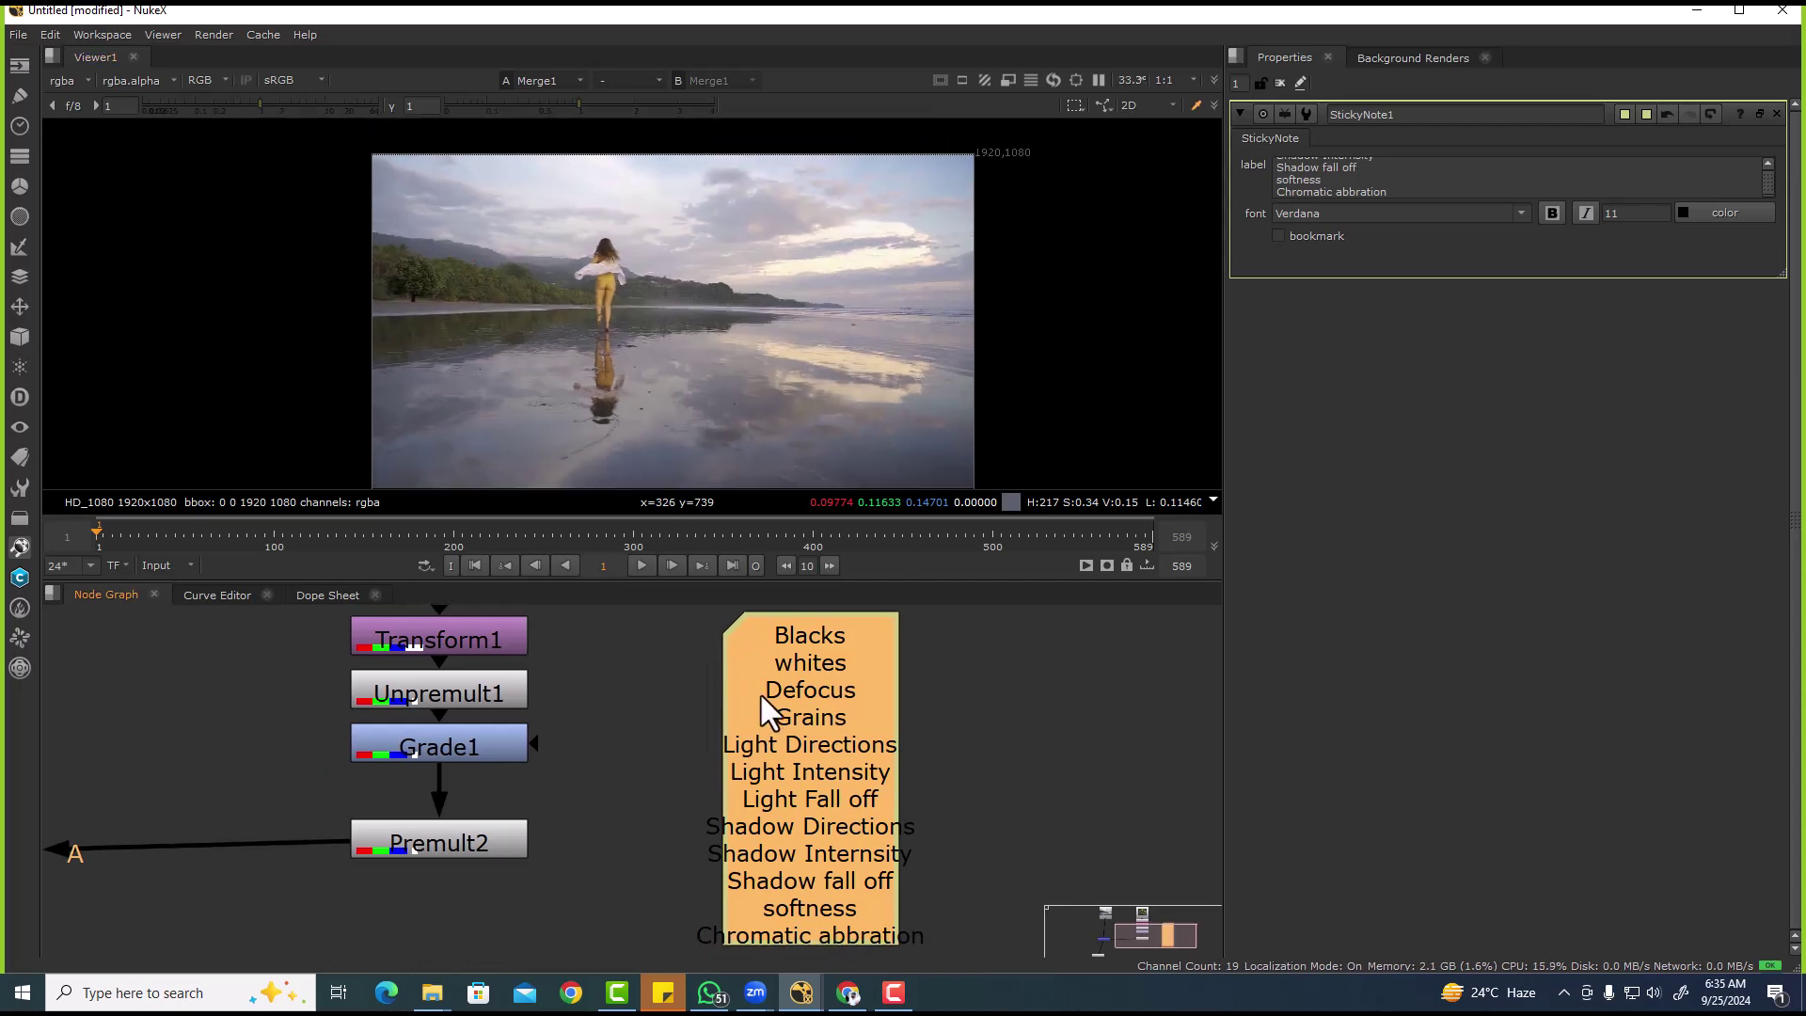
middle_drag(643, 852, 722, 862)
drag(713, 634, 1035, 934)
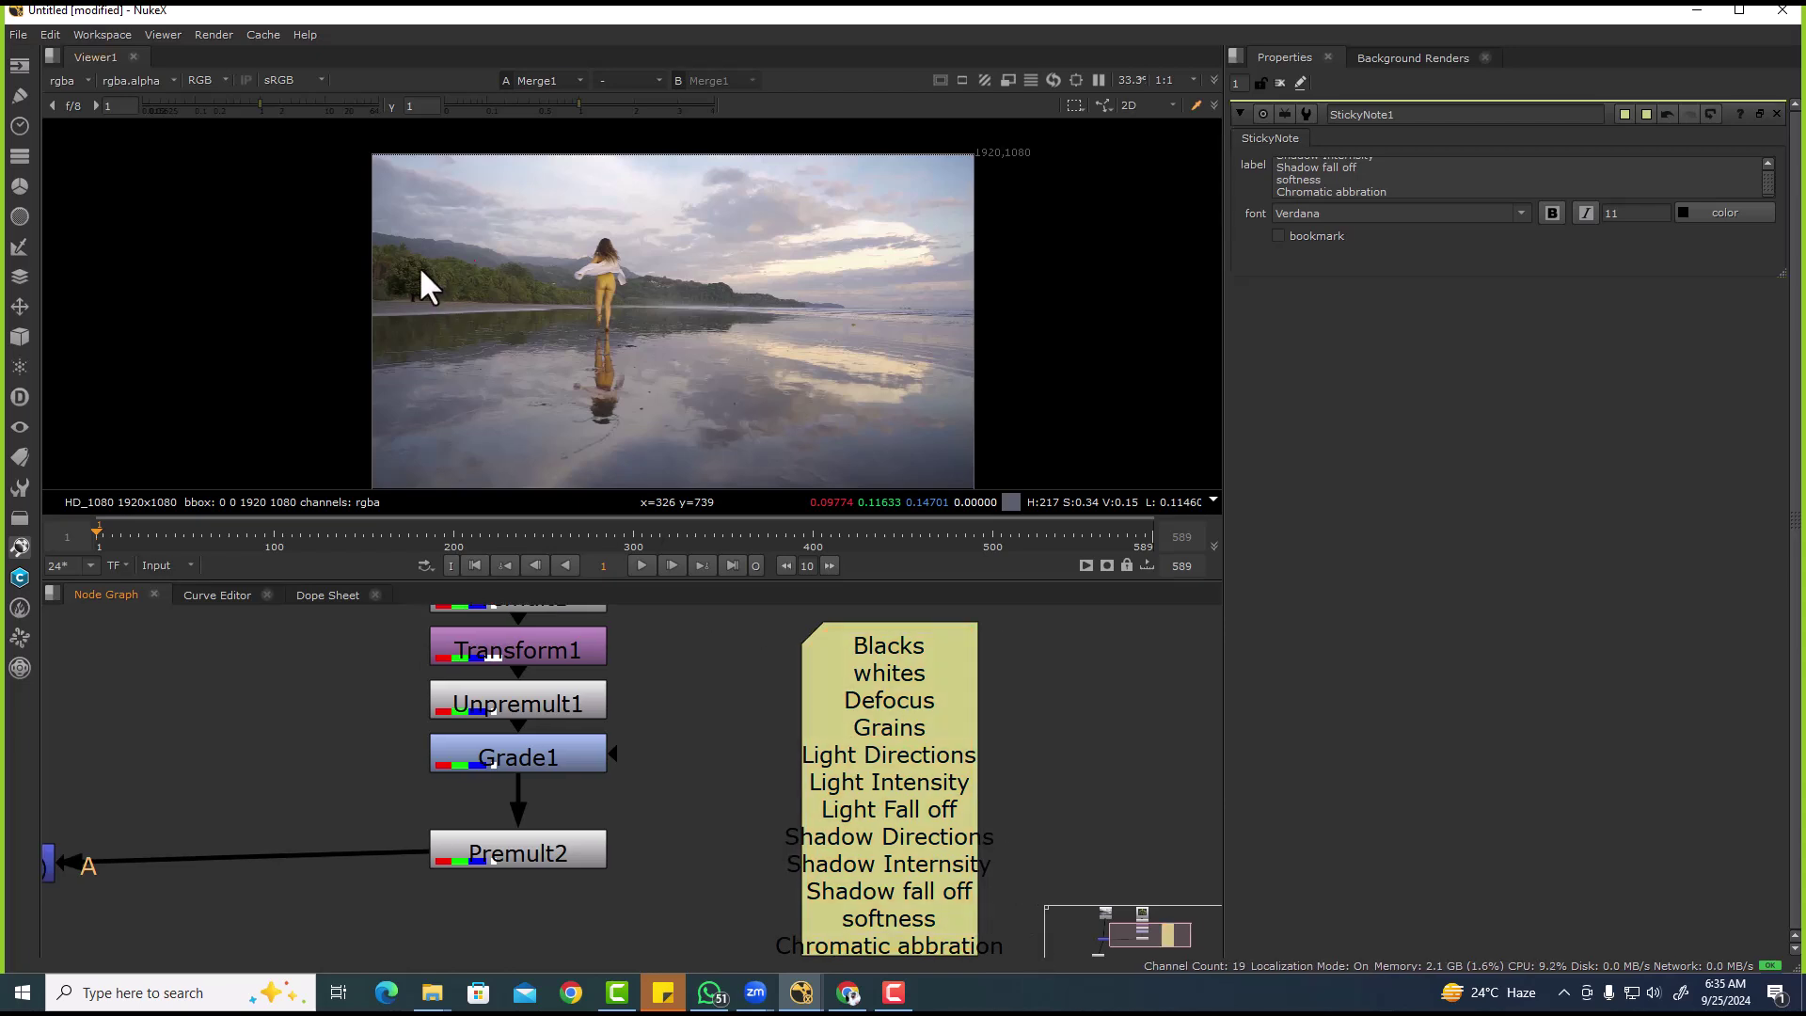
scroll(419, 265, up, 9)
scroll(553, 233, down, 2)
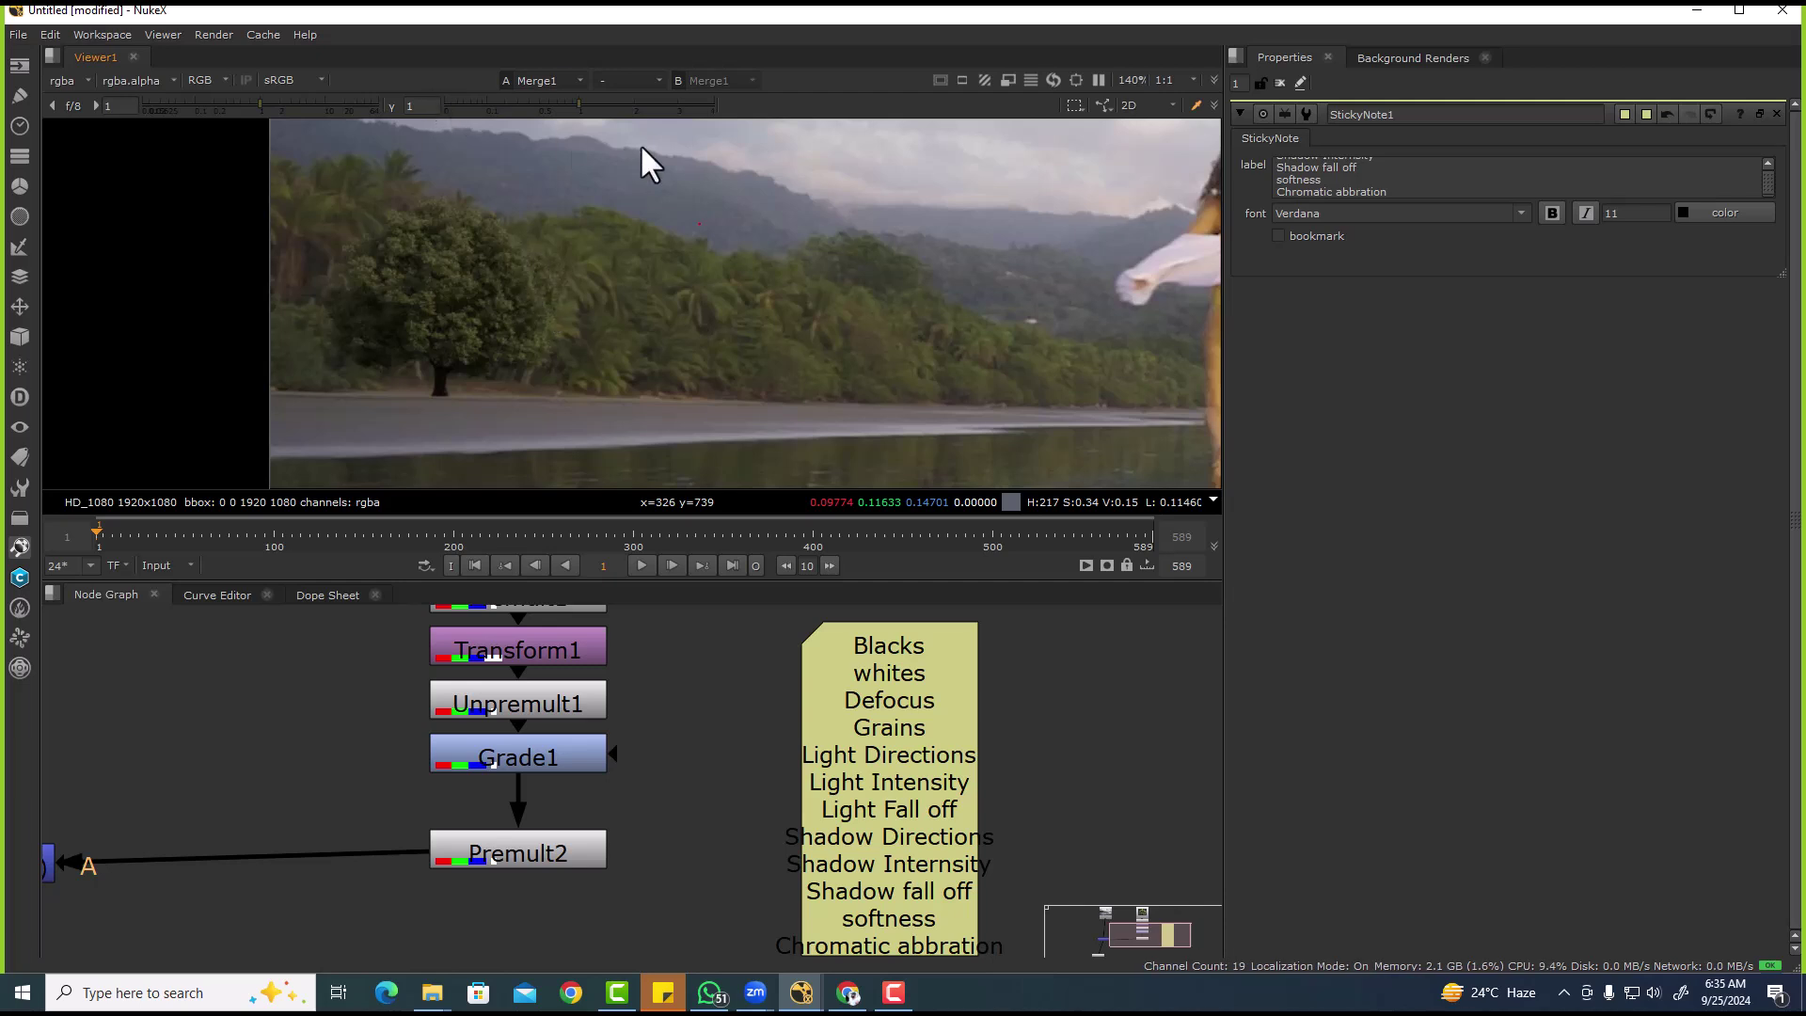
mouse_move(564, 103)
mouse_down()
mouse_move(513, 113)
mouse_move(579, 105)
mouse_up()
- Move the Premult2 node down and insert a second Grade node between Grade1 and Premult2
key(f)
drag(252, 723, 793, 930)
drag(685, 752, 685, 845)
click(739, 752)
key(g)
drag(736, 742, 657, 731)
- Rename the Grade1 node as "Whites"
click(680, 701)
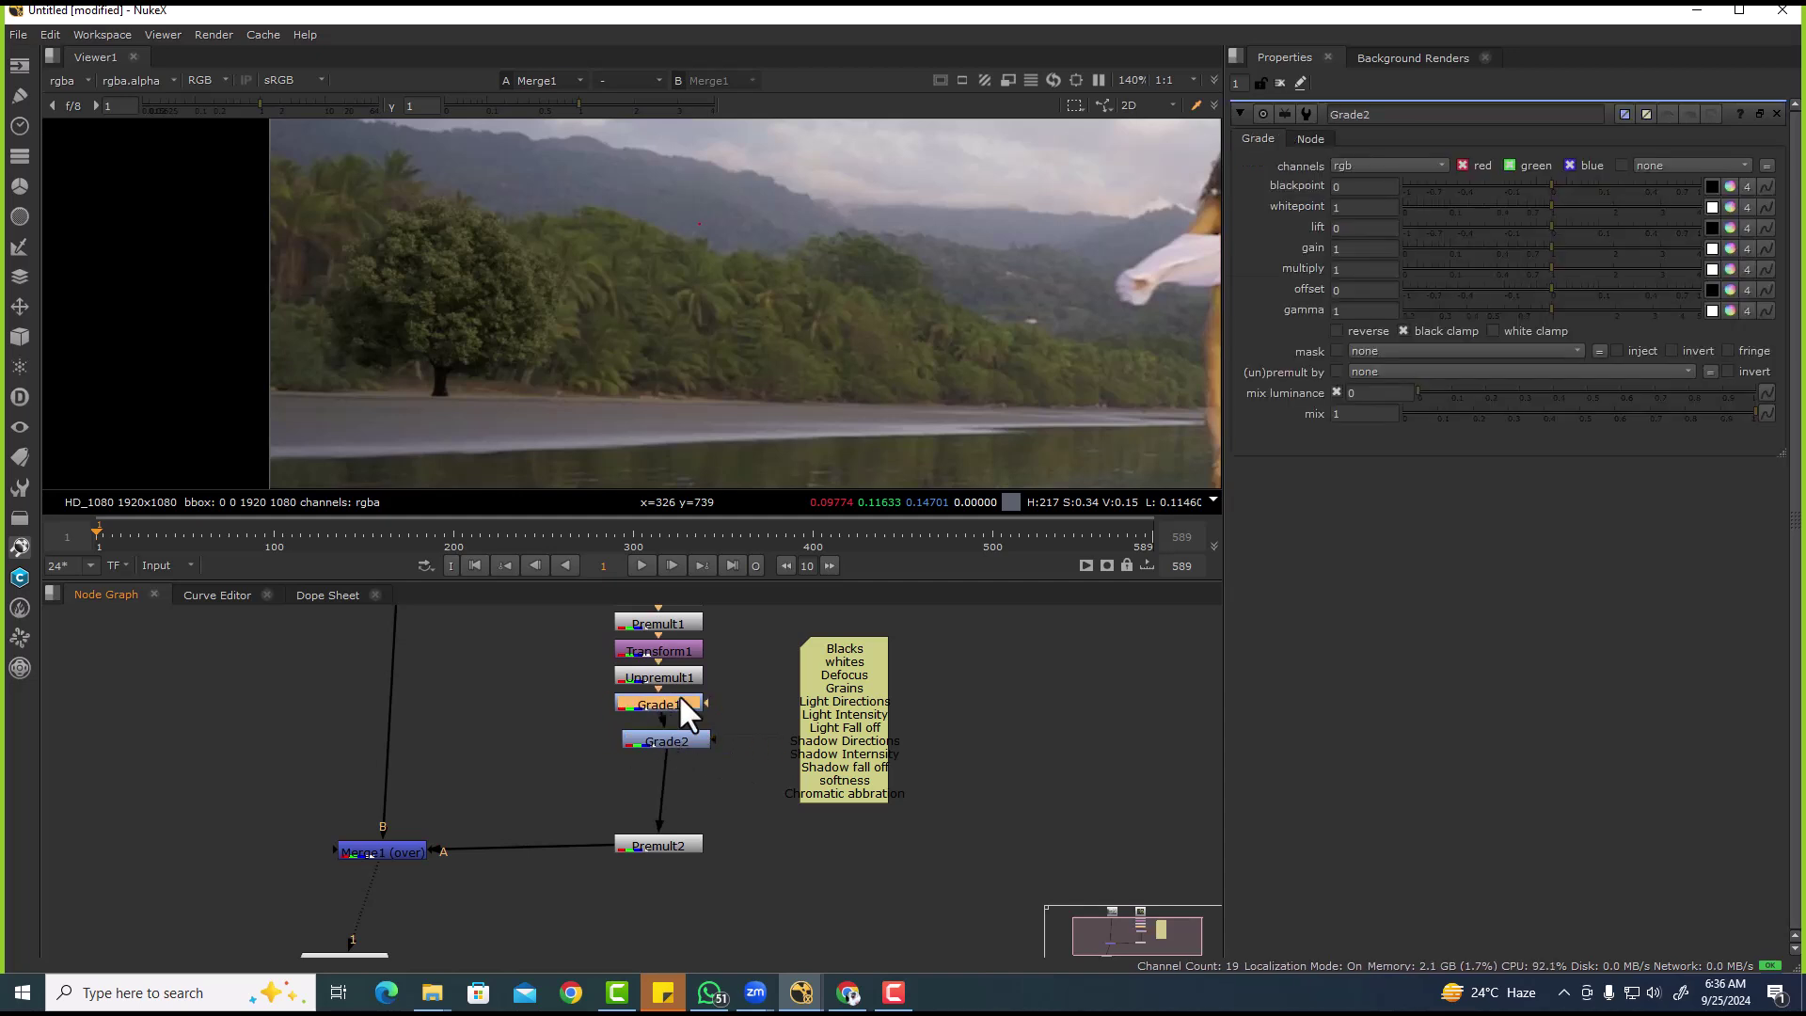
key(n)
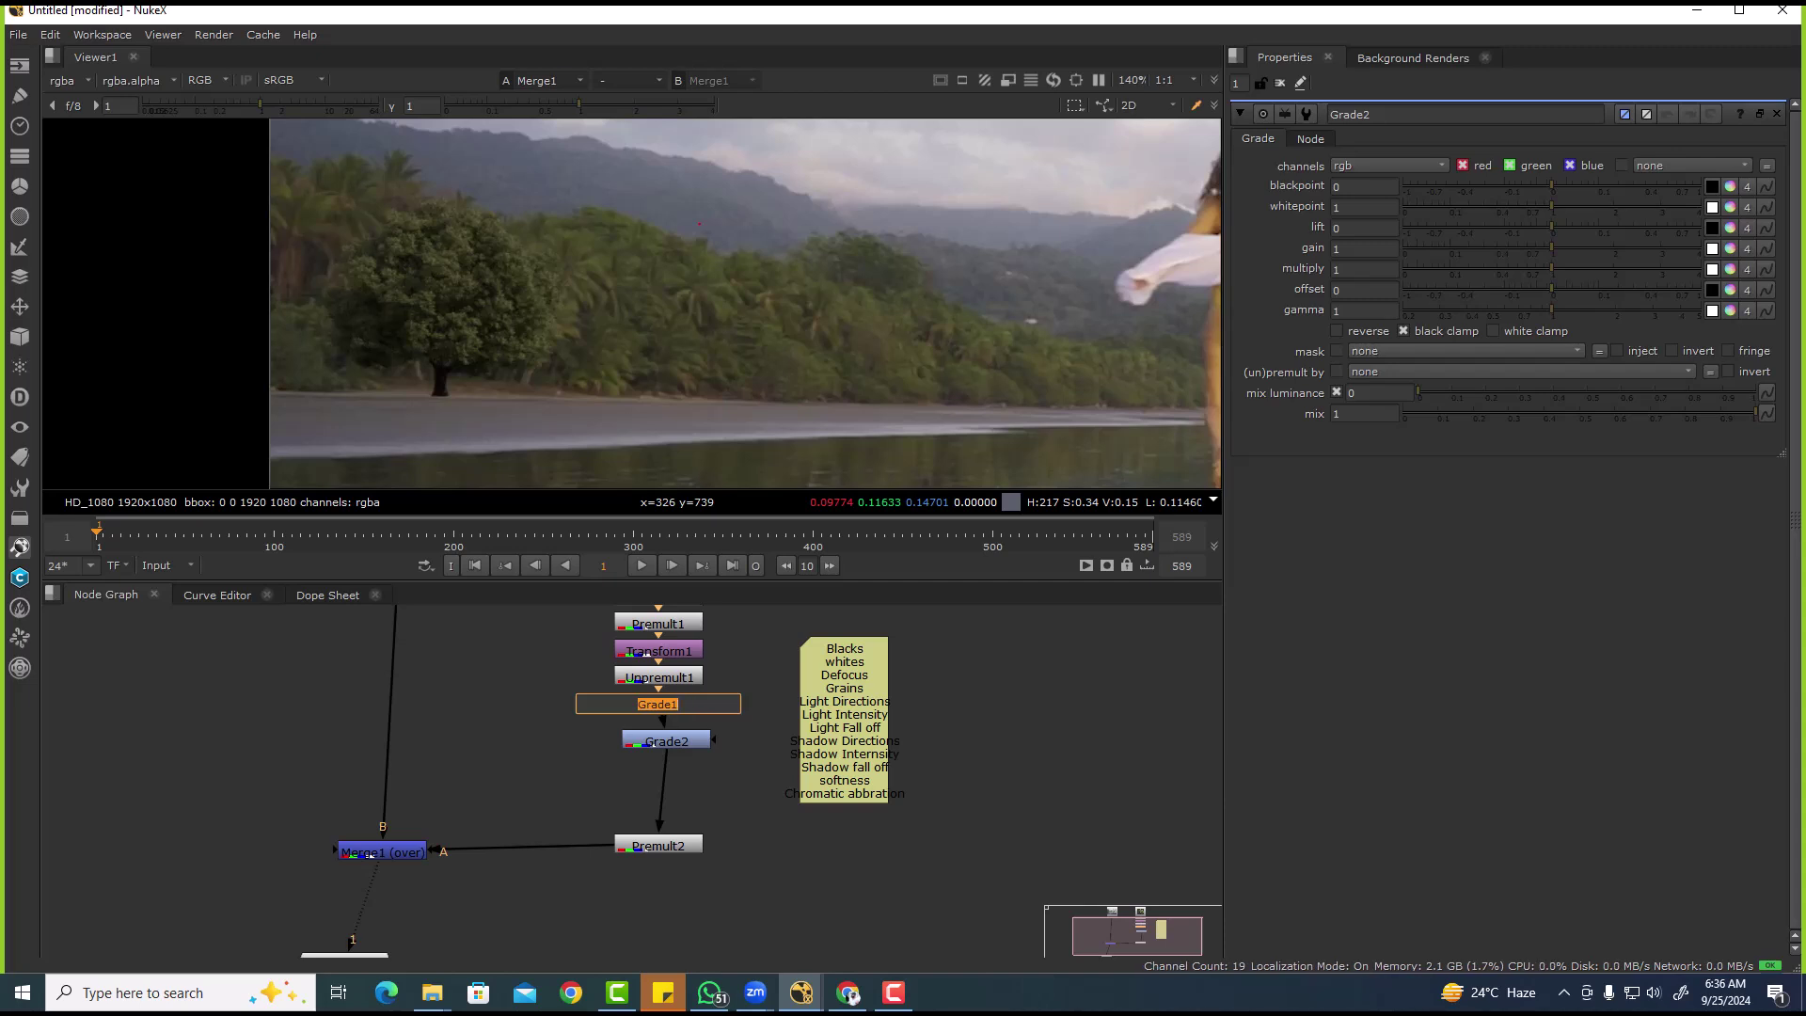
click(759, 757)
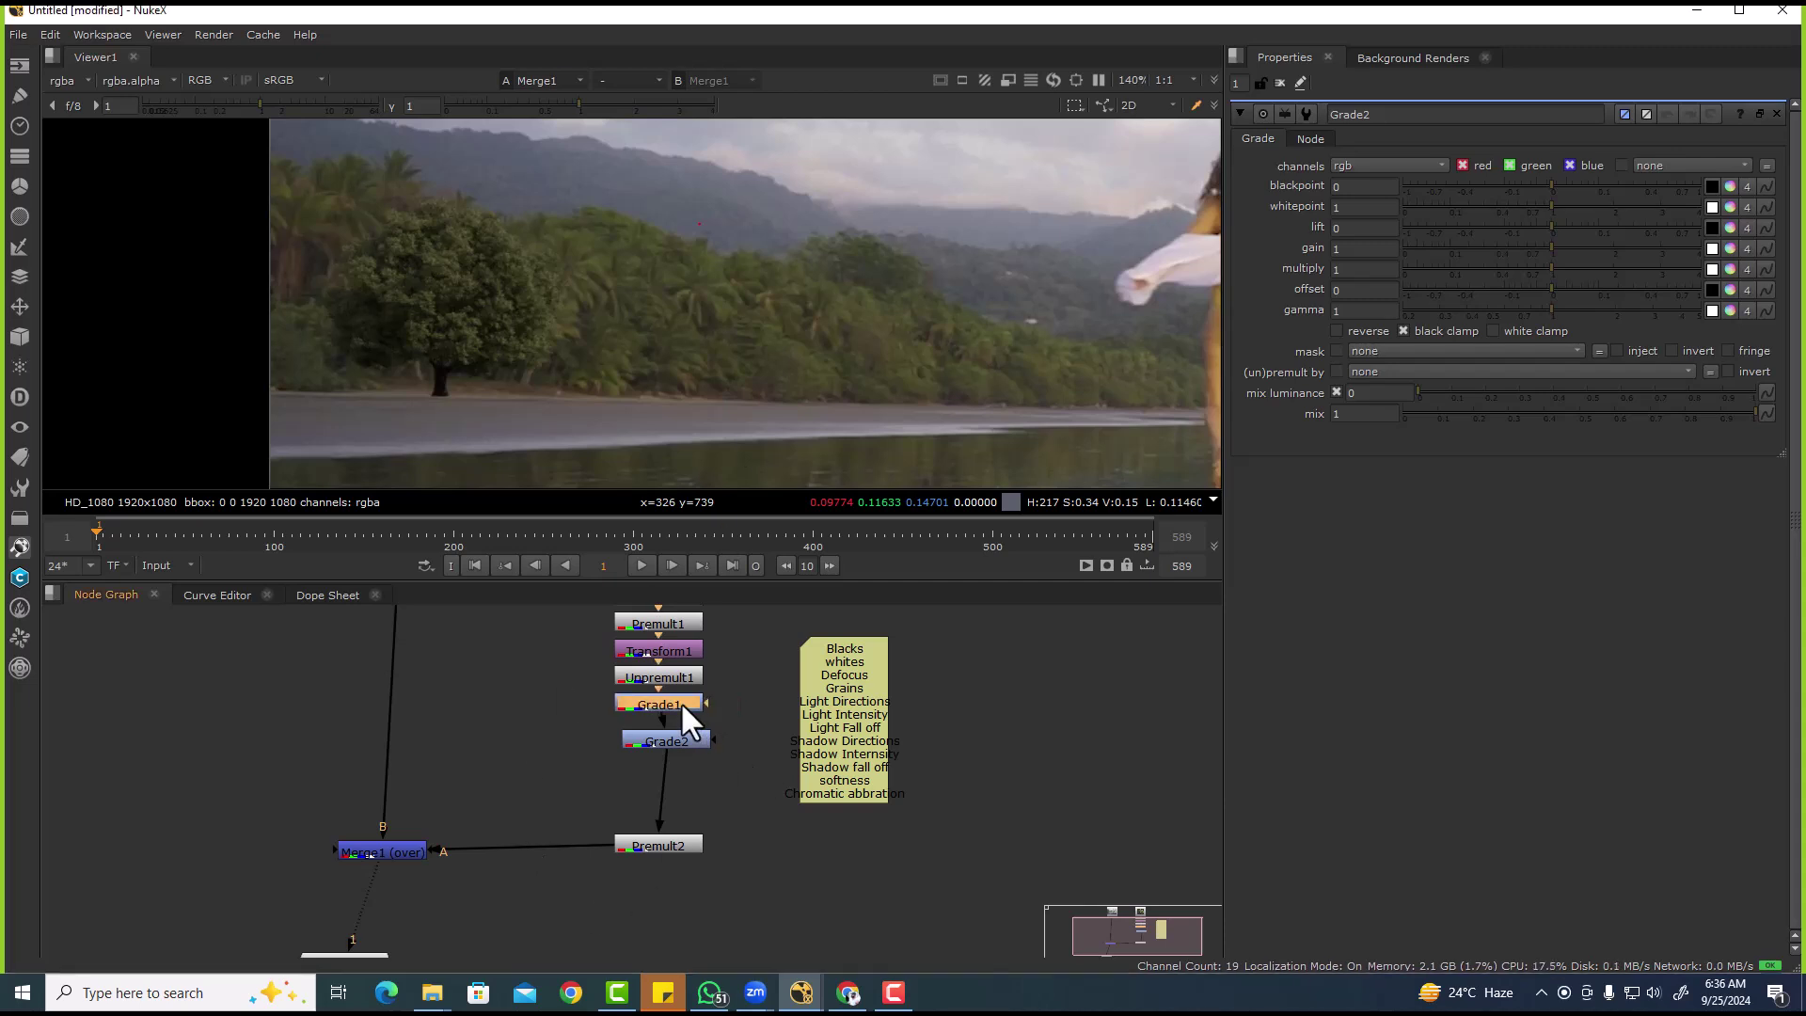
text(nWhites)
key(Return)
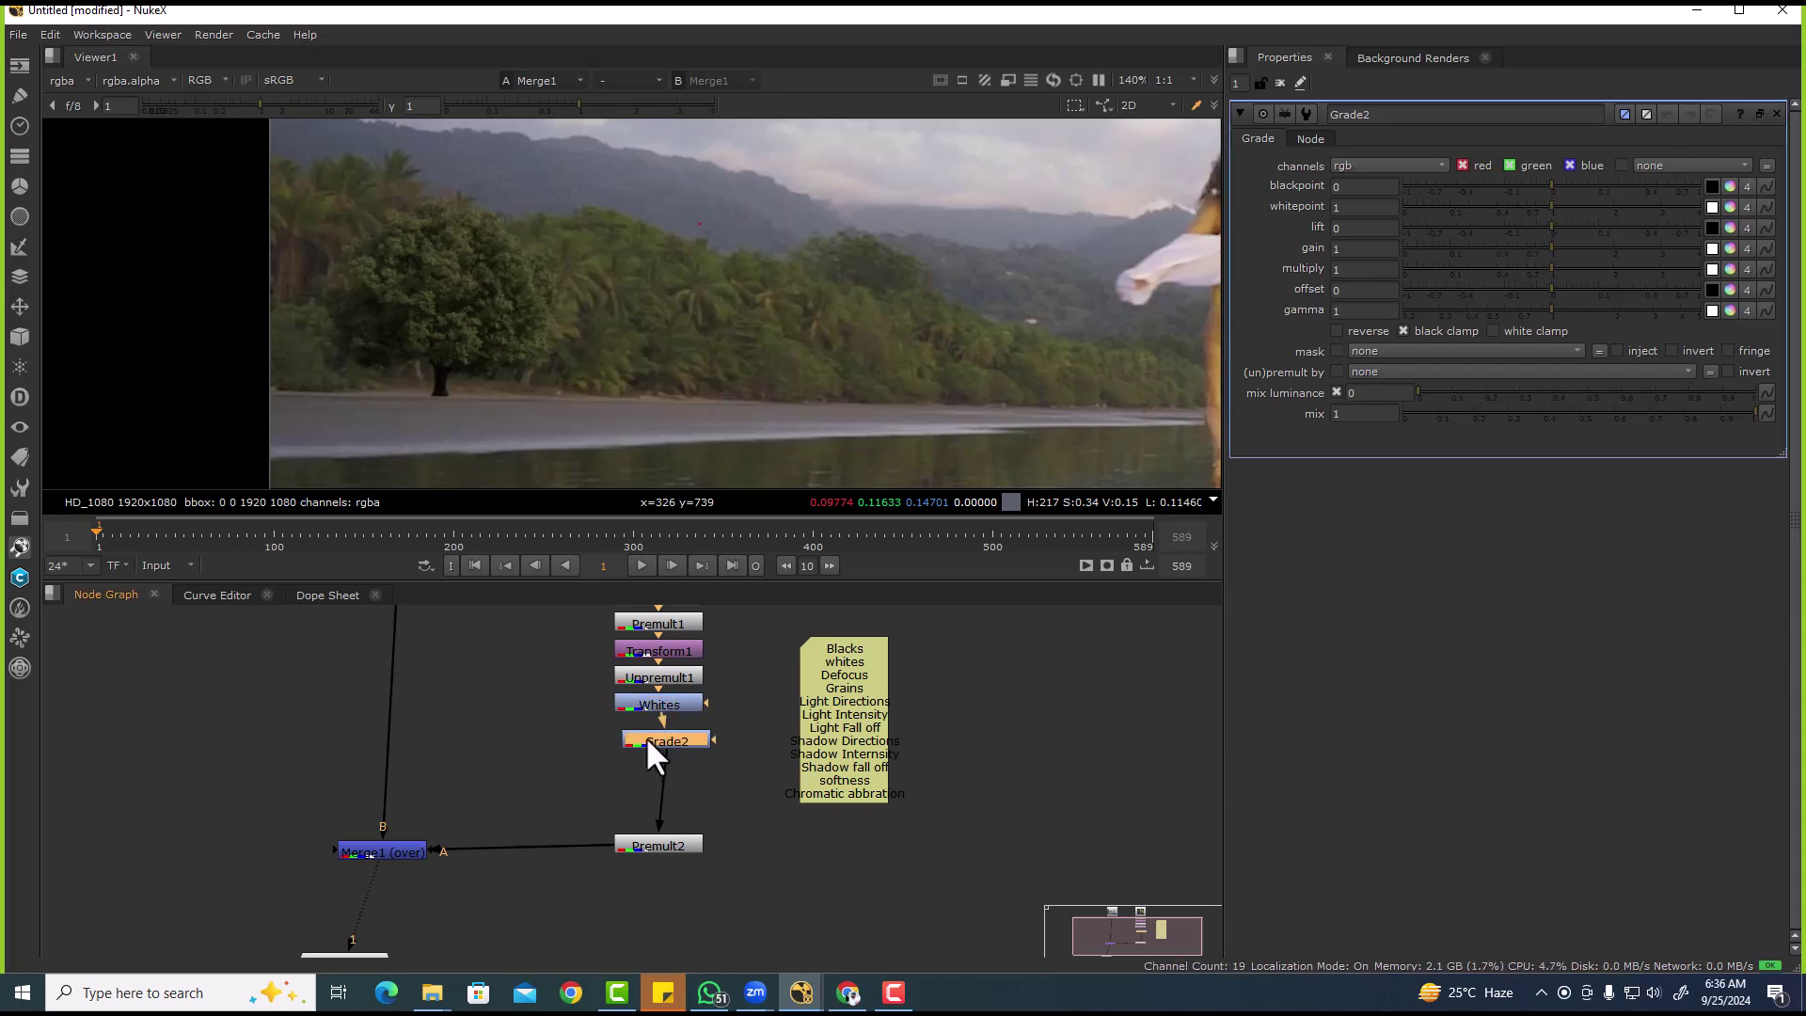
- Rename the second Grade node, just above Premult2, as "Blacks"
text(nBla)
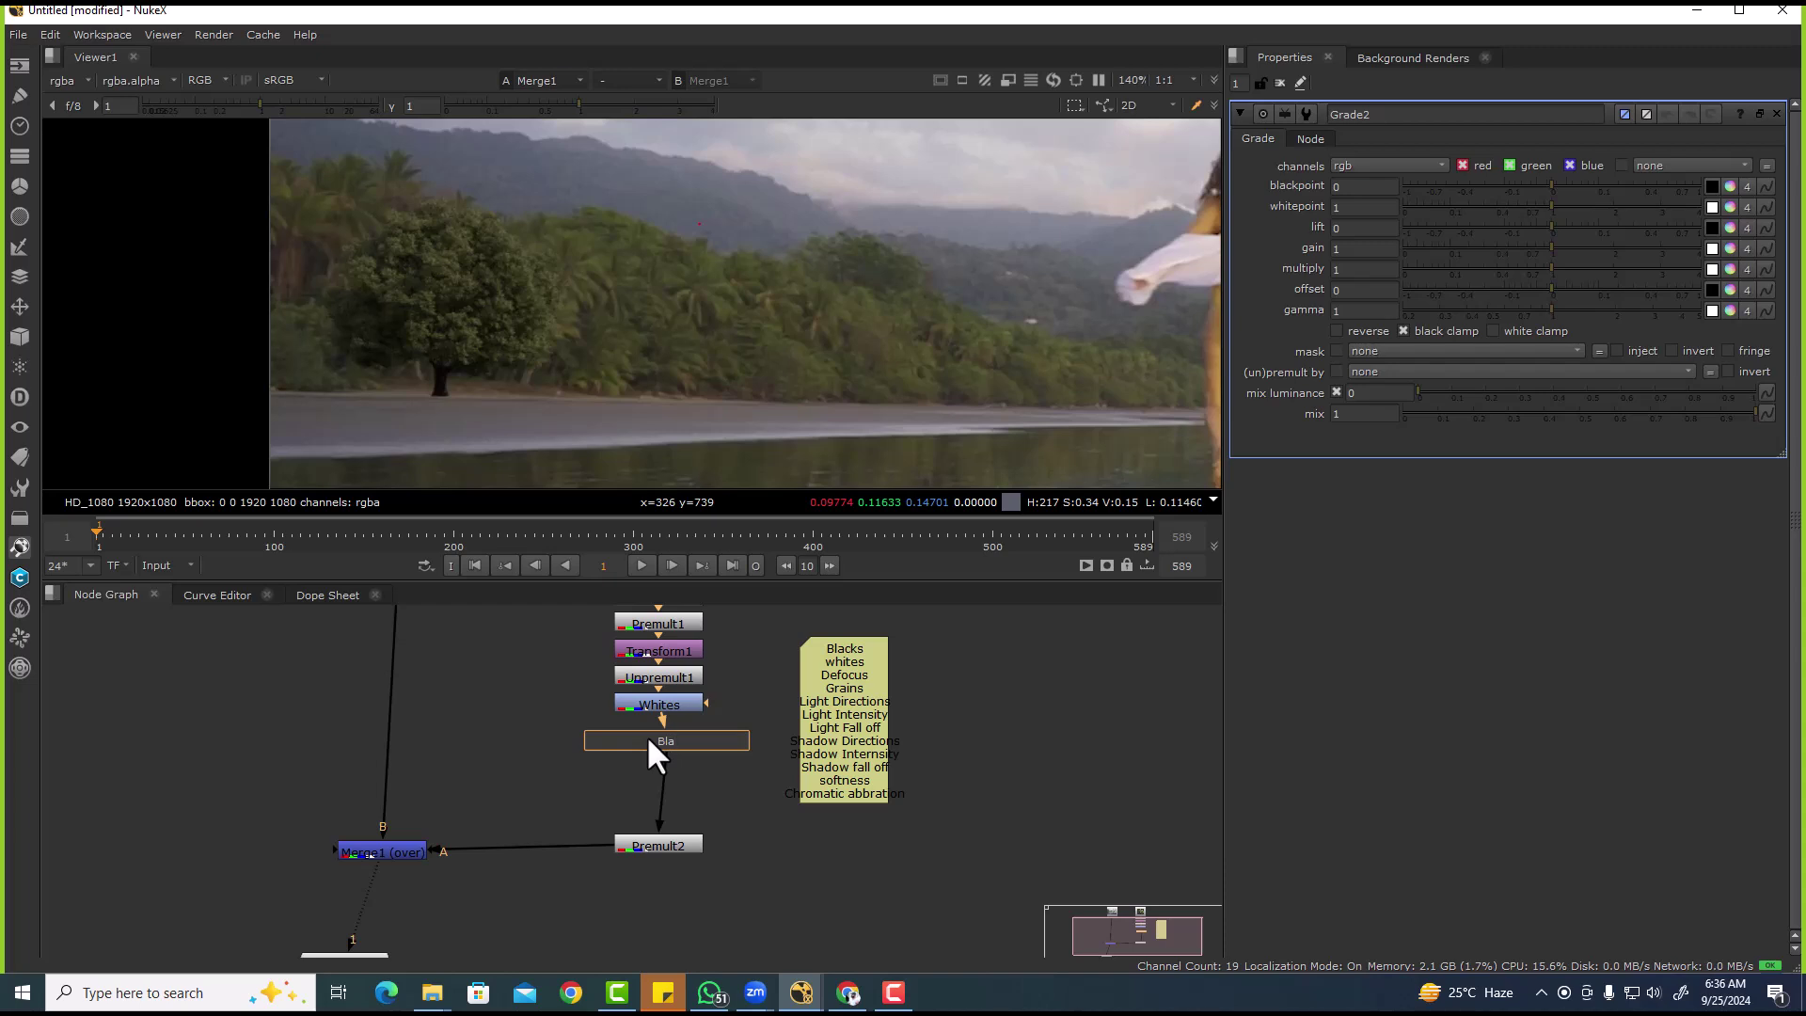
text(cks)
key(Return)
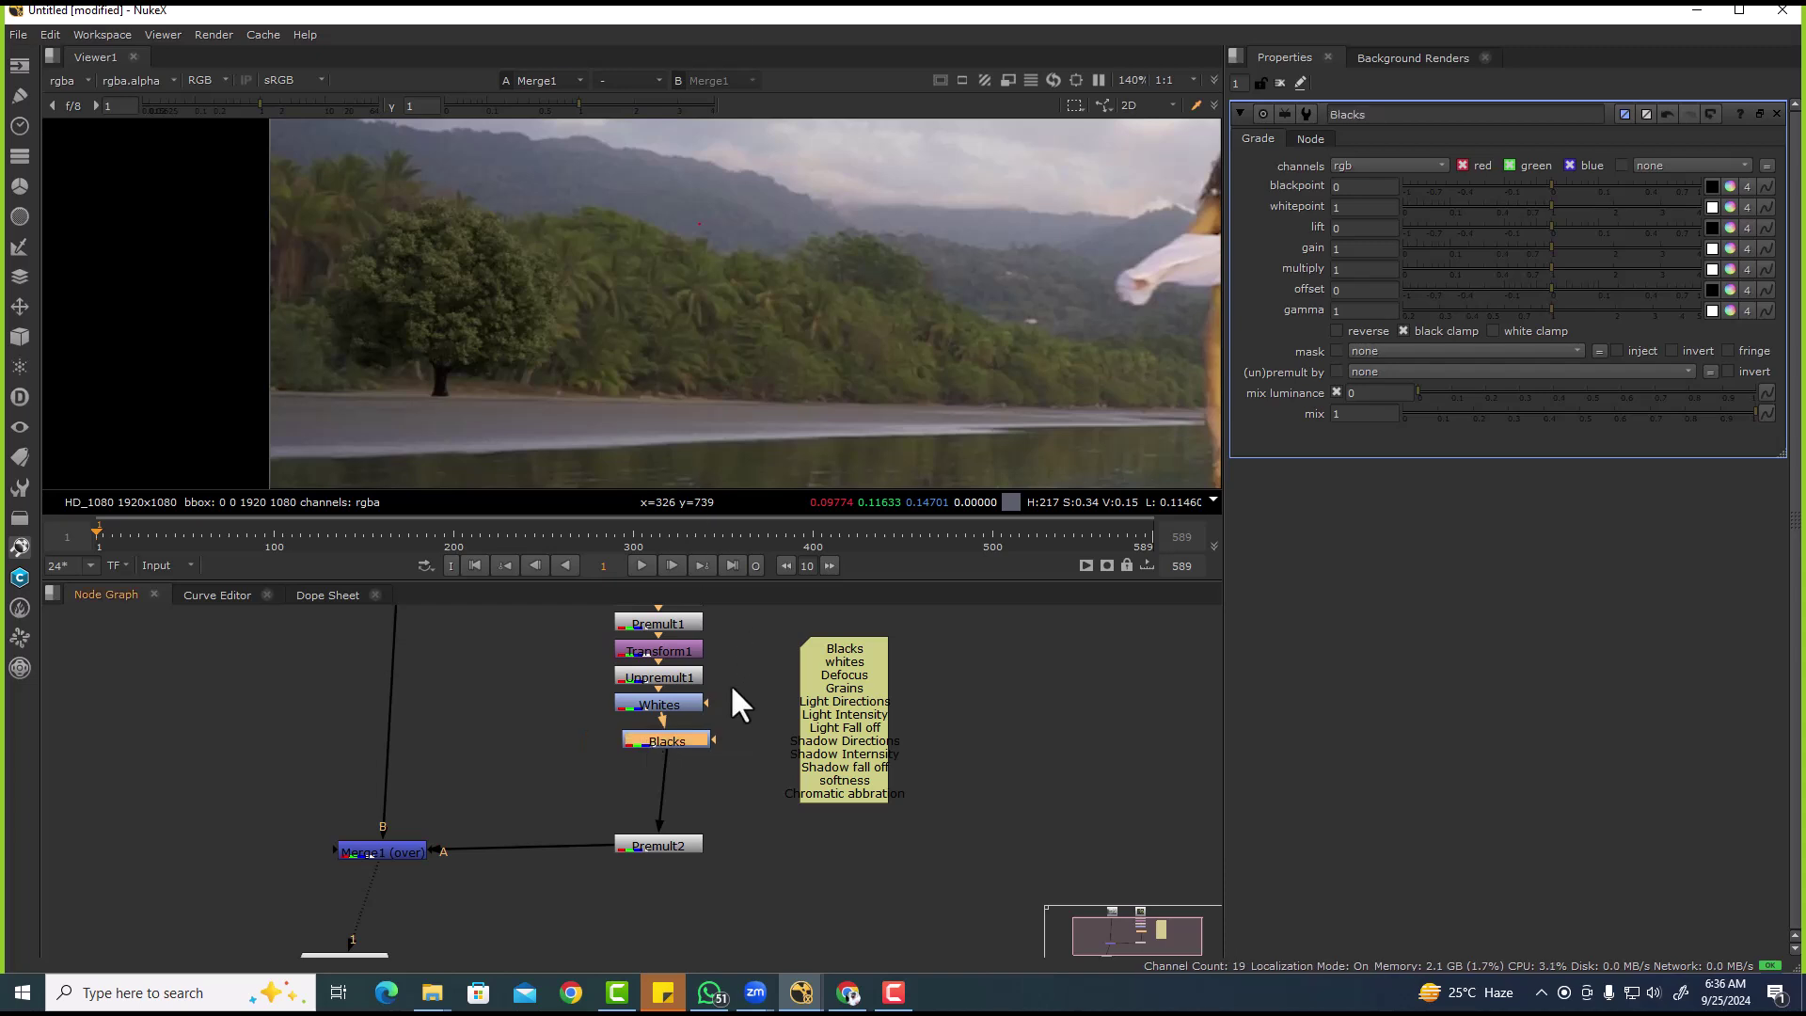
- Duplicate the checklist sticky note beside the Whites and Blacks nodes and clear the copy's text
scroll(752, 720, up, 2)
scroll(815, 717, up, 2)
middle_drag(880, 715, 693, 729)
scroll(694, 729, down, 2)
mouse_move(707, 725)
mouse_down()
mouse_move(985, 715)
mouse_move(1025, 730)
mouse_move(715, 693)
mouse_up()
click(644, 755)
key(ctrl+c)
key(ctrl+v)
click(1330, 179)
key(ctrl+a)
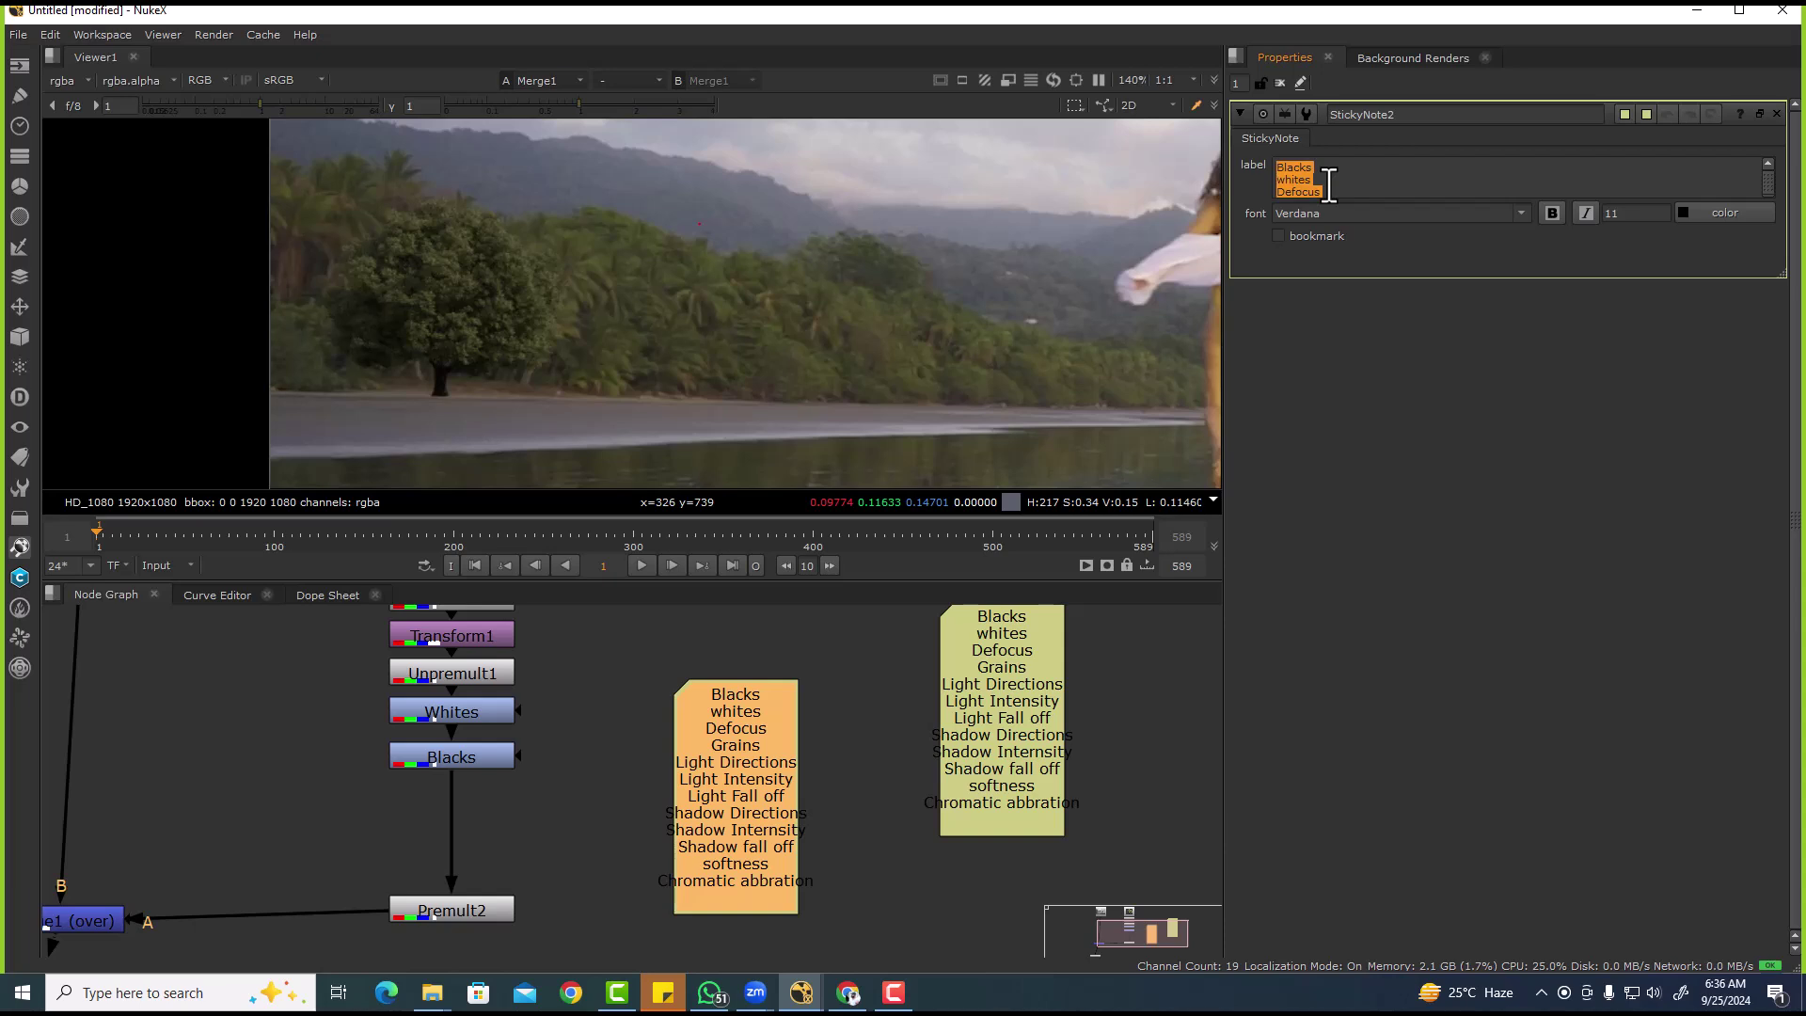
key(BackSpace)
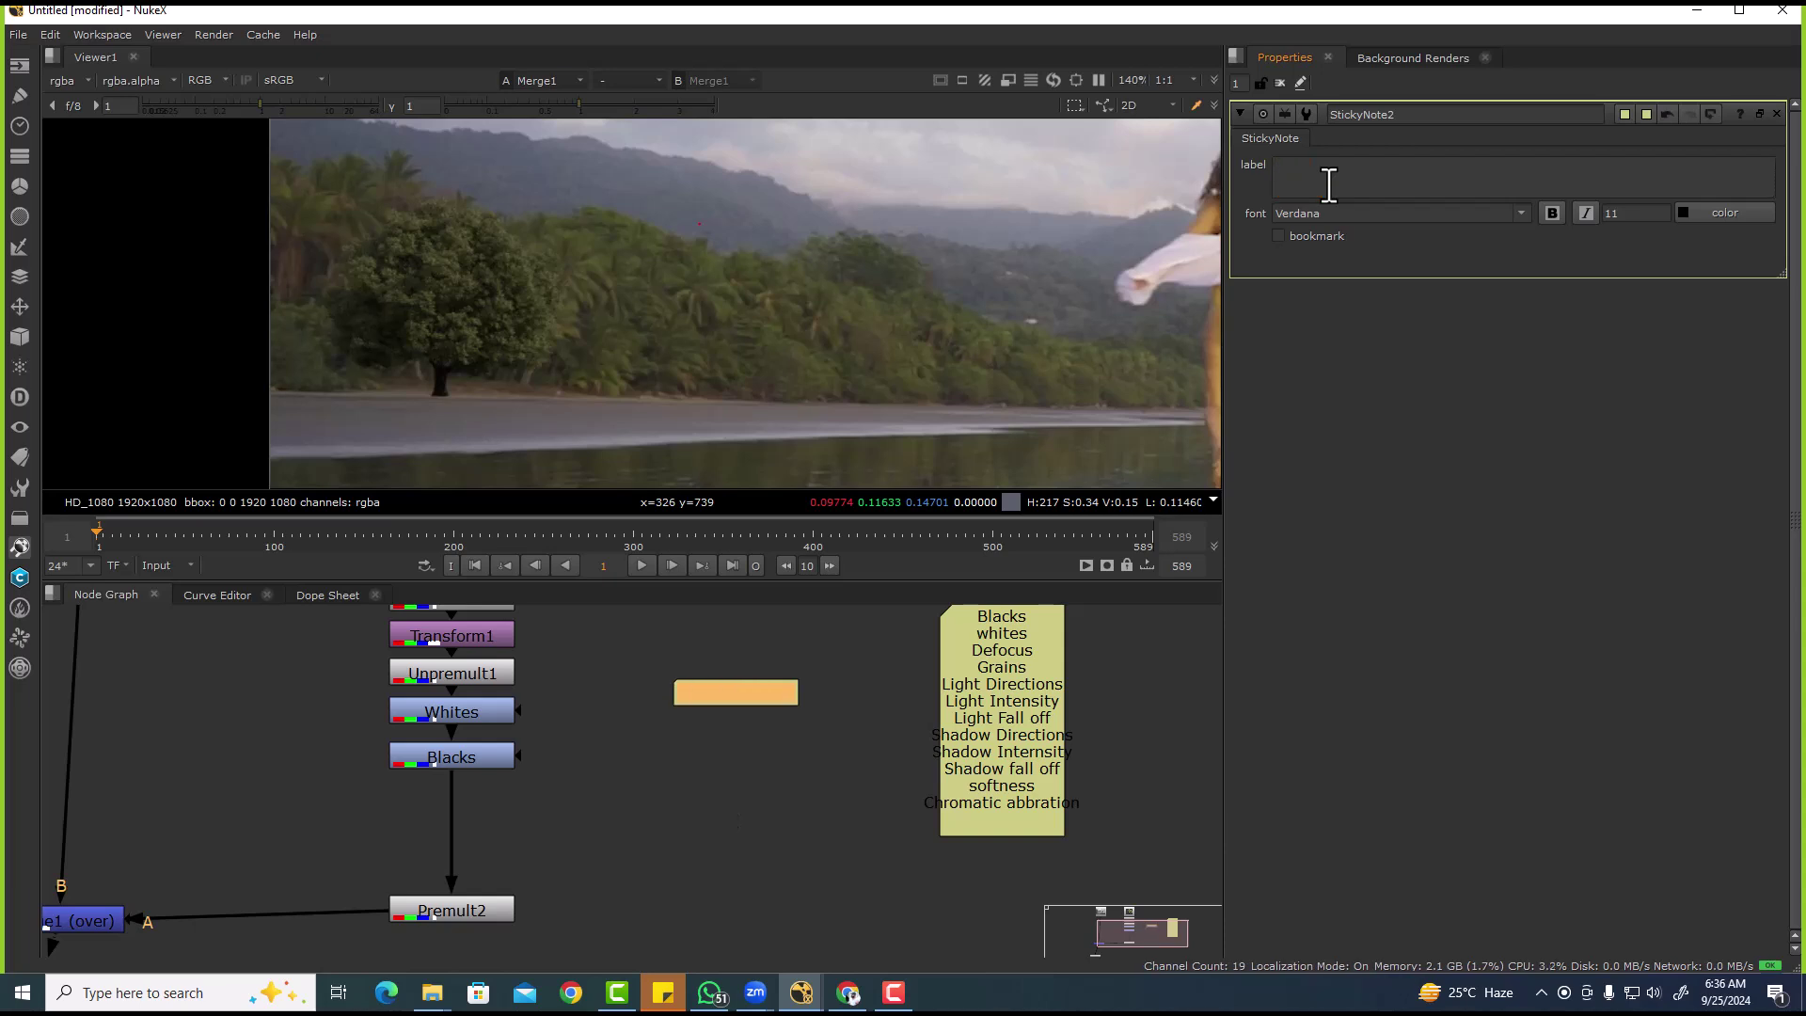
- Fill the new sticky note with four lines: "3", "1.Grade", "2.Toe" and "3.Constant- (Hypot)"
text(3)
key(Return)
text(1.Grade)
key(Return)
text(2.Ti)
key(BackSpace)
text(or)
key(Return)
key(BackSpace)
text(e)
key(Return)
text(3.Consta)
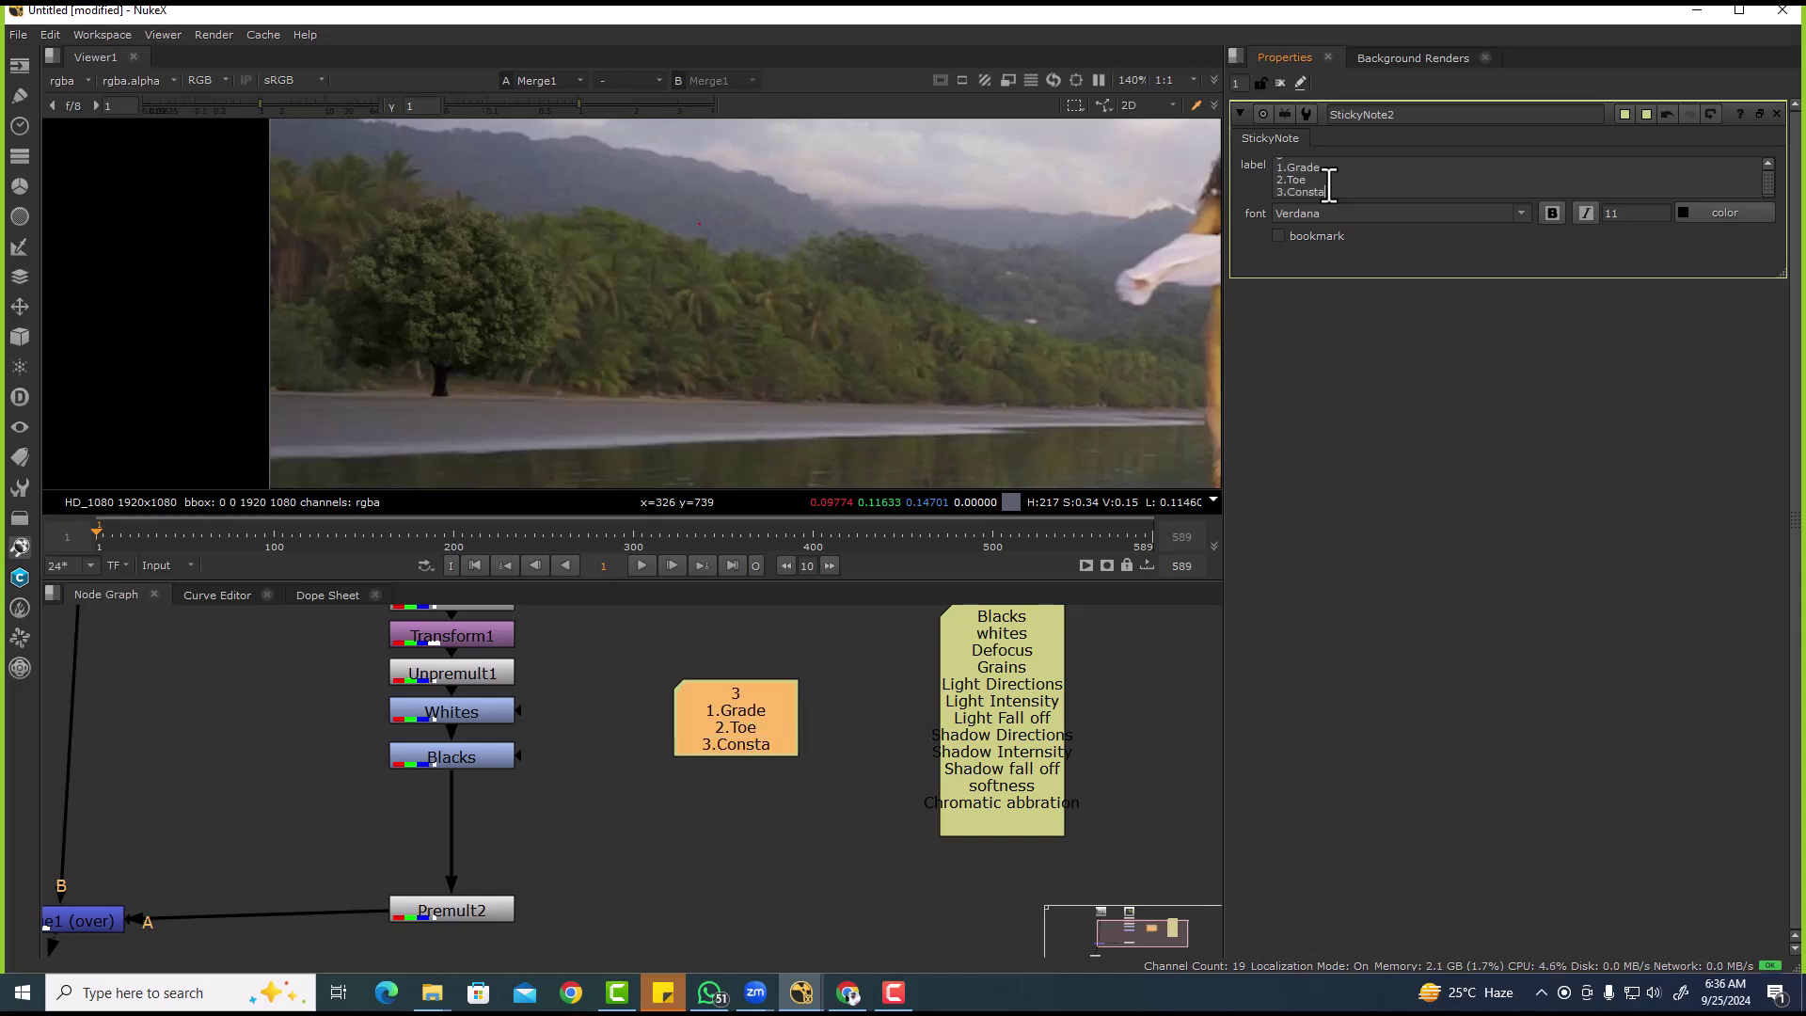
text(nt)
text(-)
text( ())
text(Hypot)
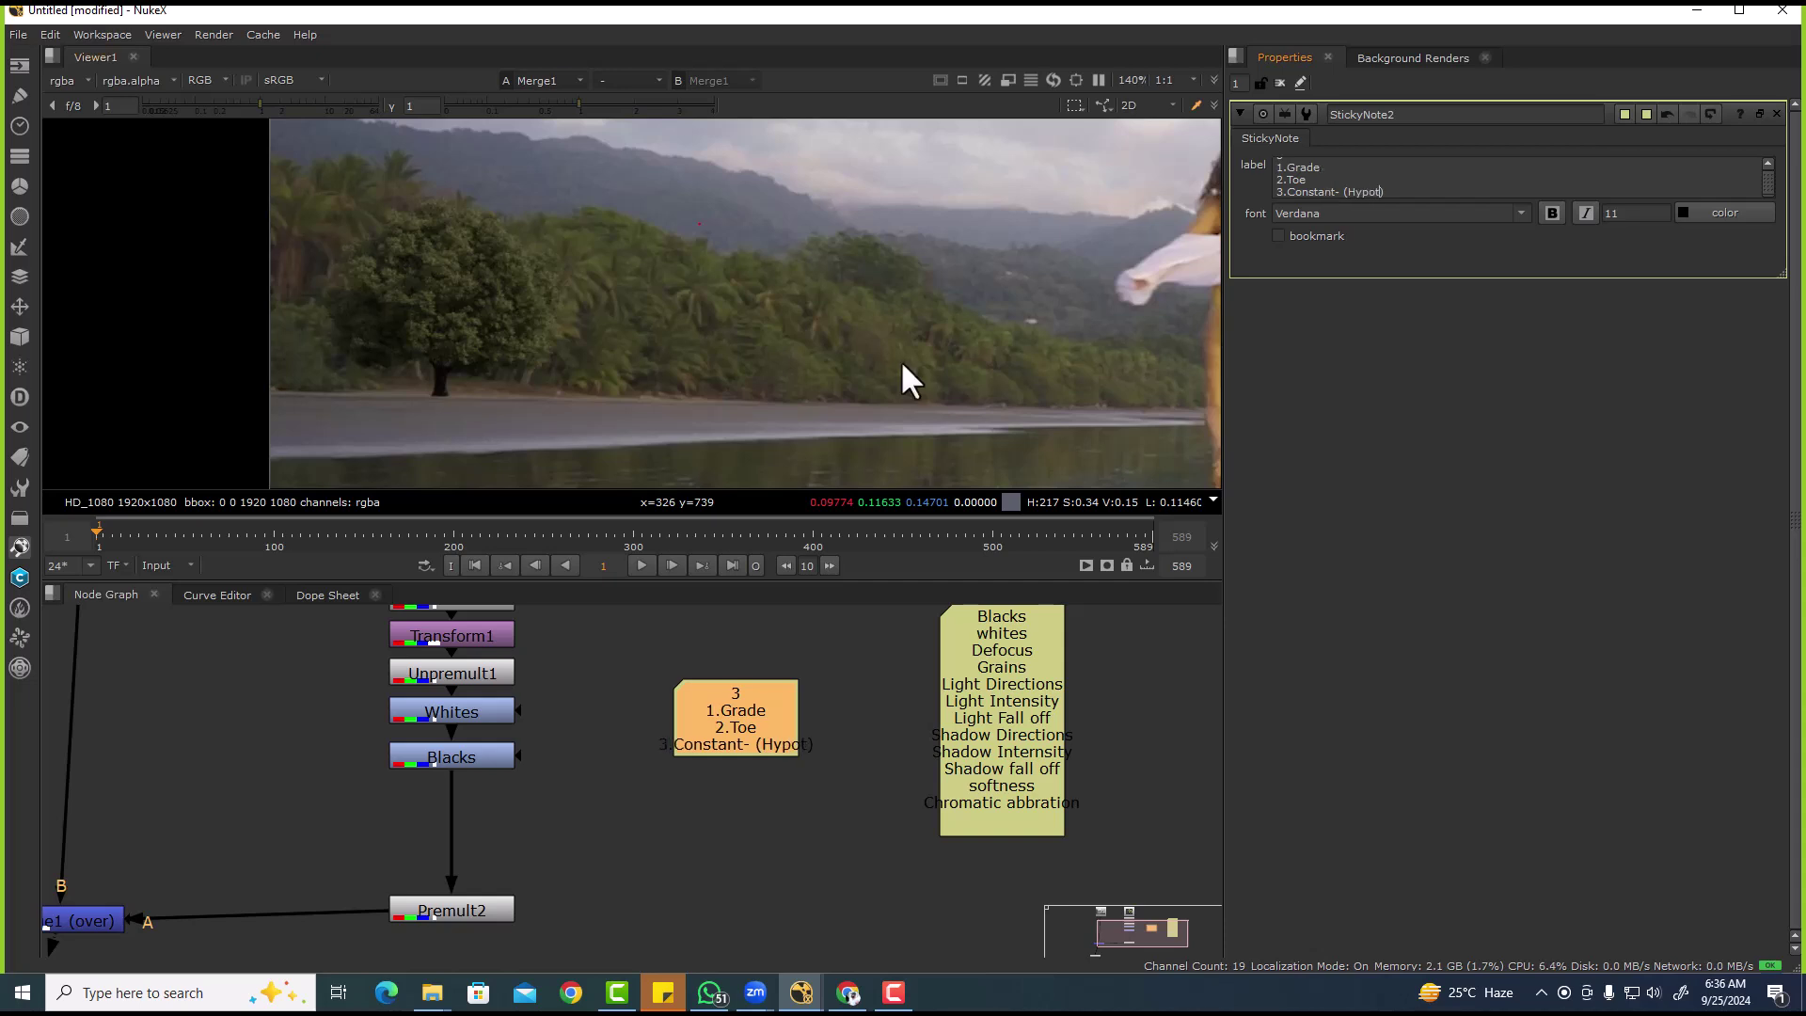
scroll(738, 766, up, 3)
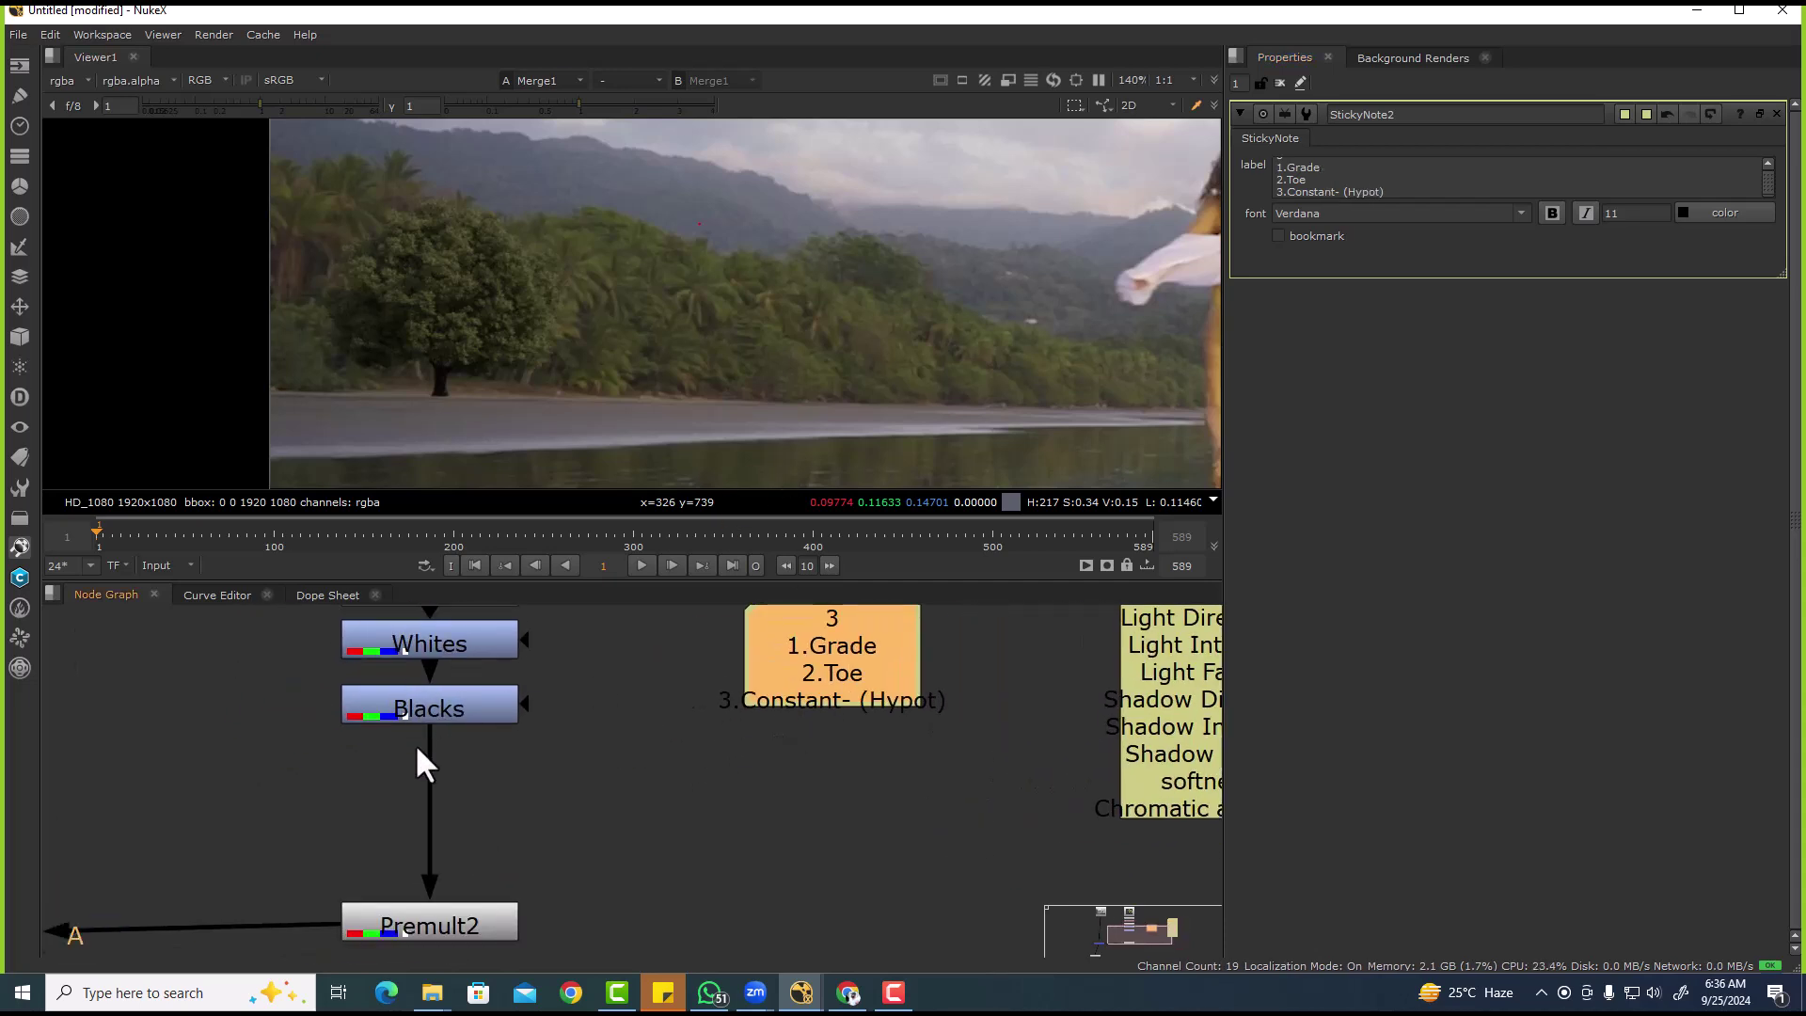
scroll(415, 743, down, 4)
click(321, 758)
drag(329, 762, 239, 809)
click(380, 735)
click(267, 873)
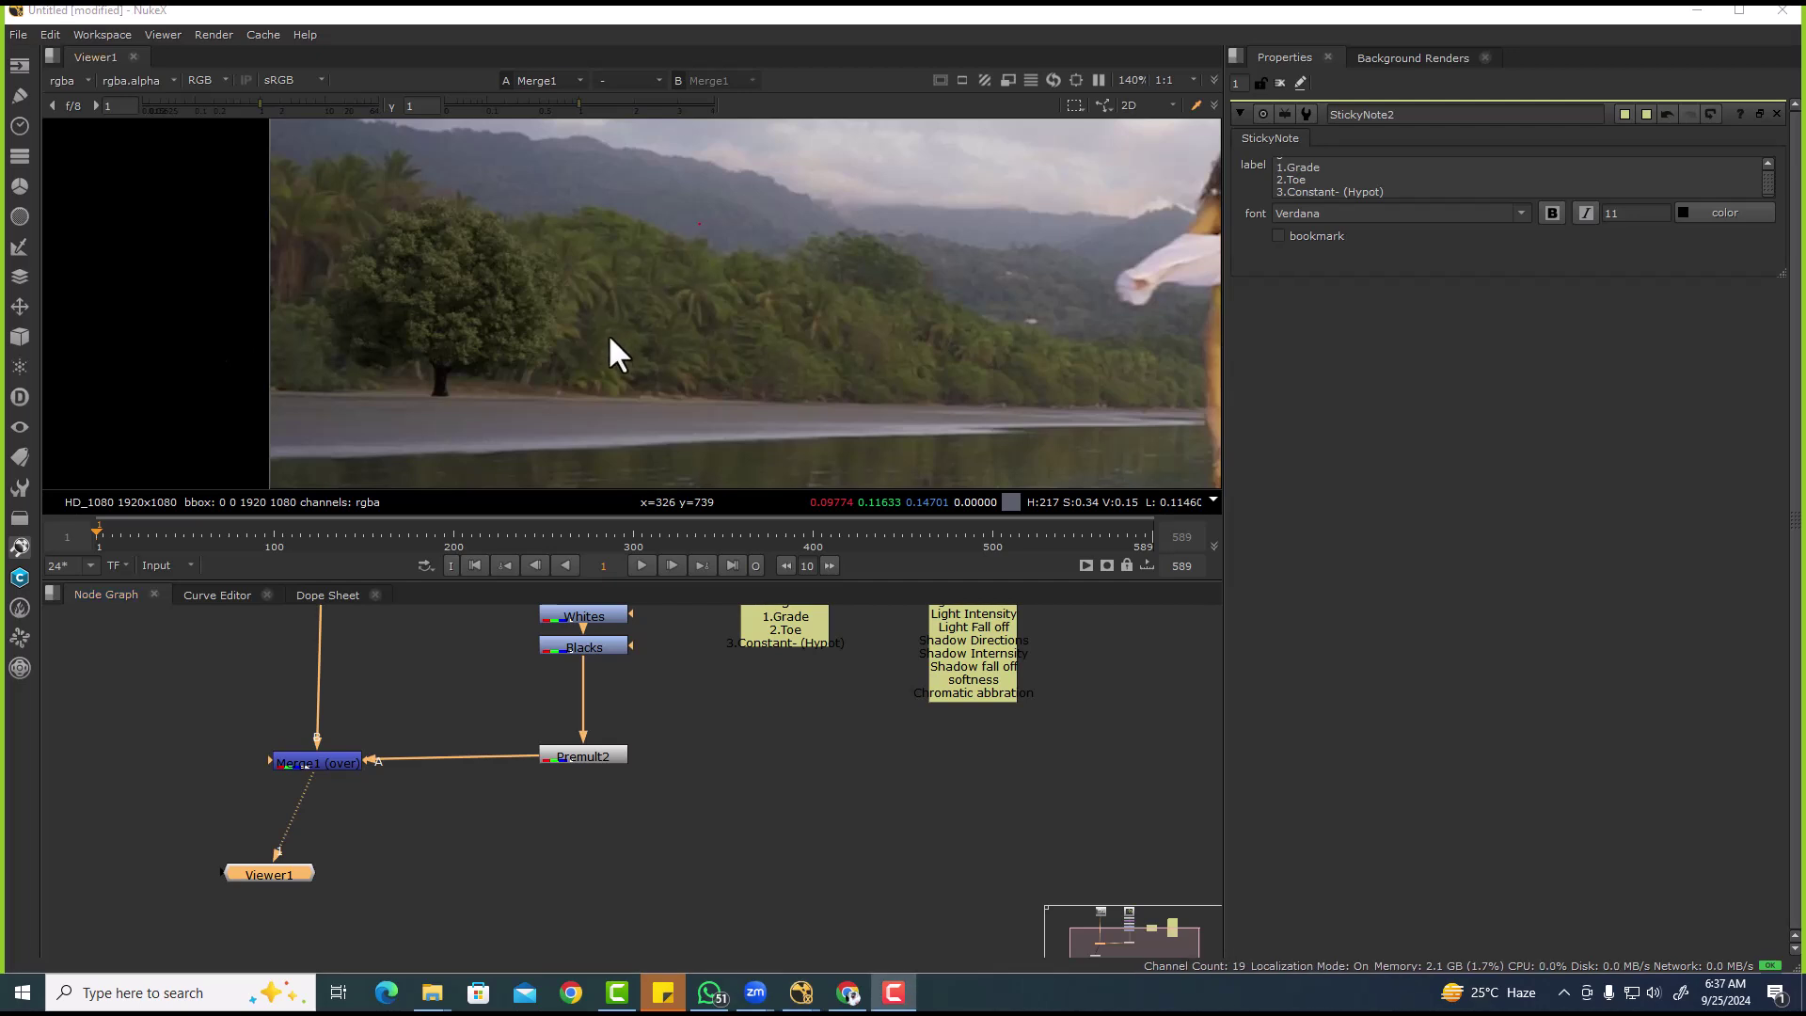
- Open the Blacks node's properties and enable viewer color sampling for its blackpoint
scroll(769, 658, up, 5)
middle_drag(774, 711, 777, 718)
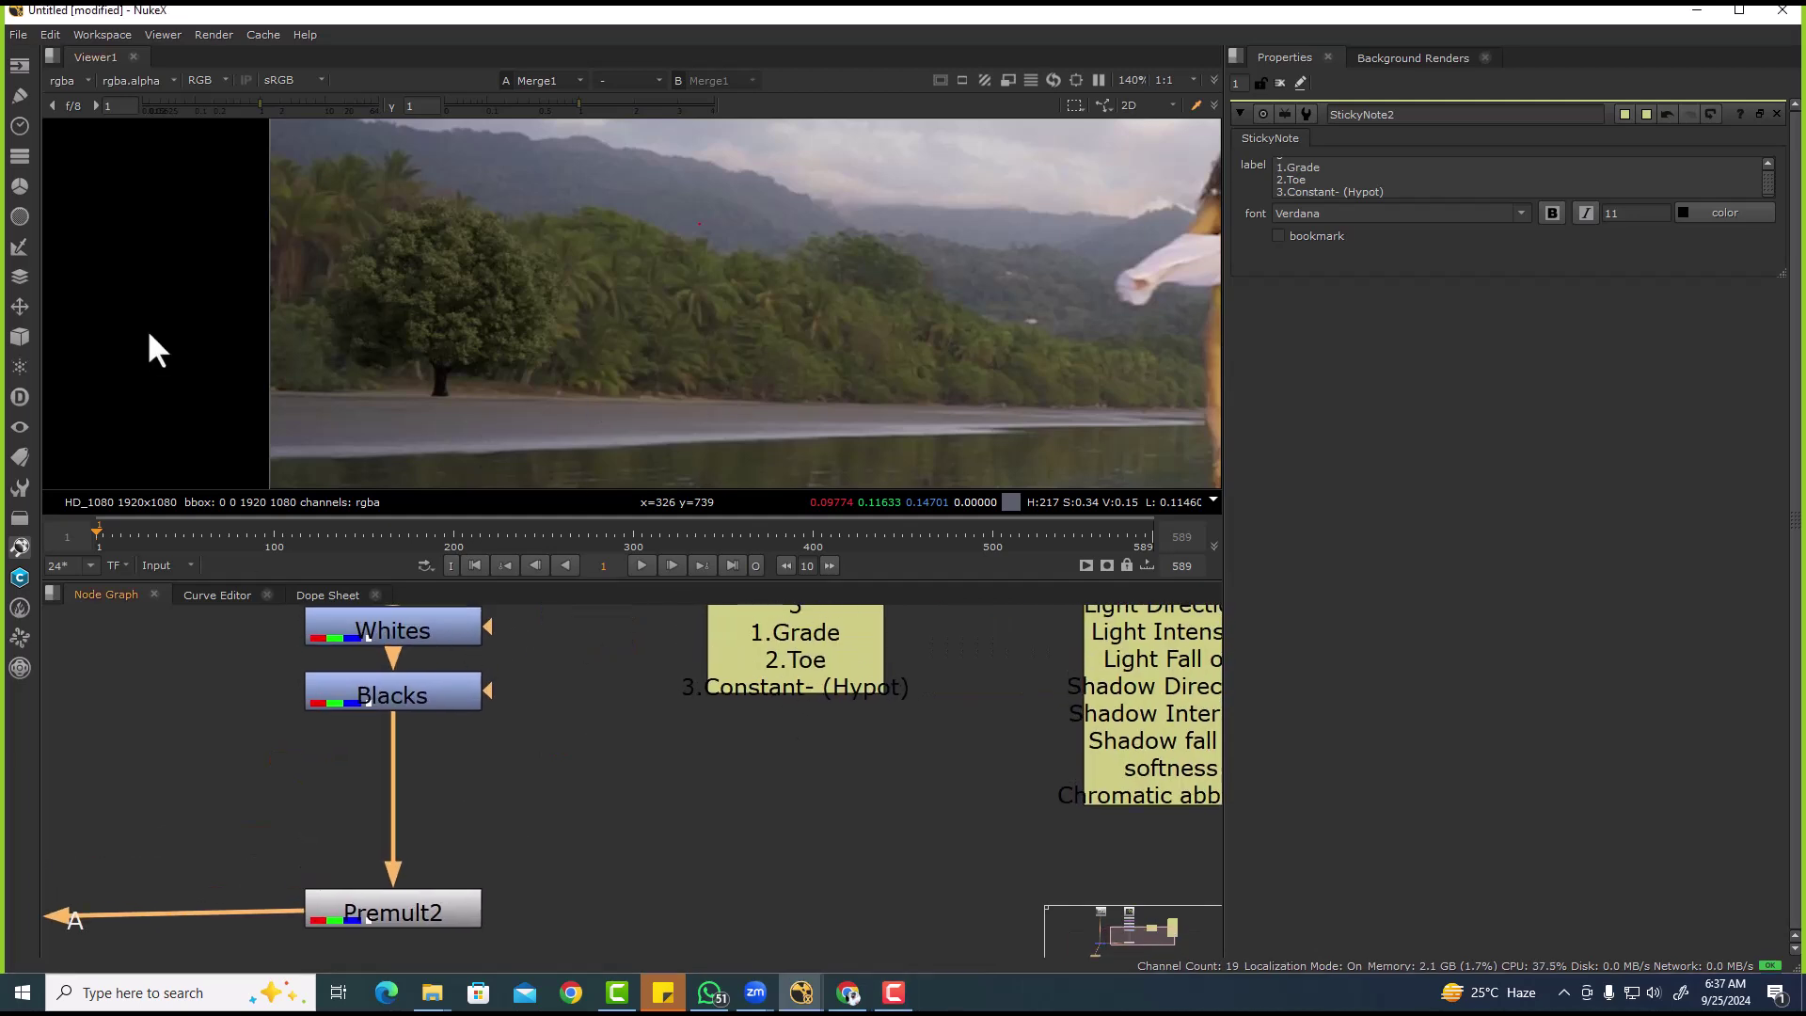
middle_drag(416, 696, 433, 707)
double_click(432, 708)
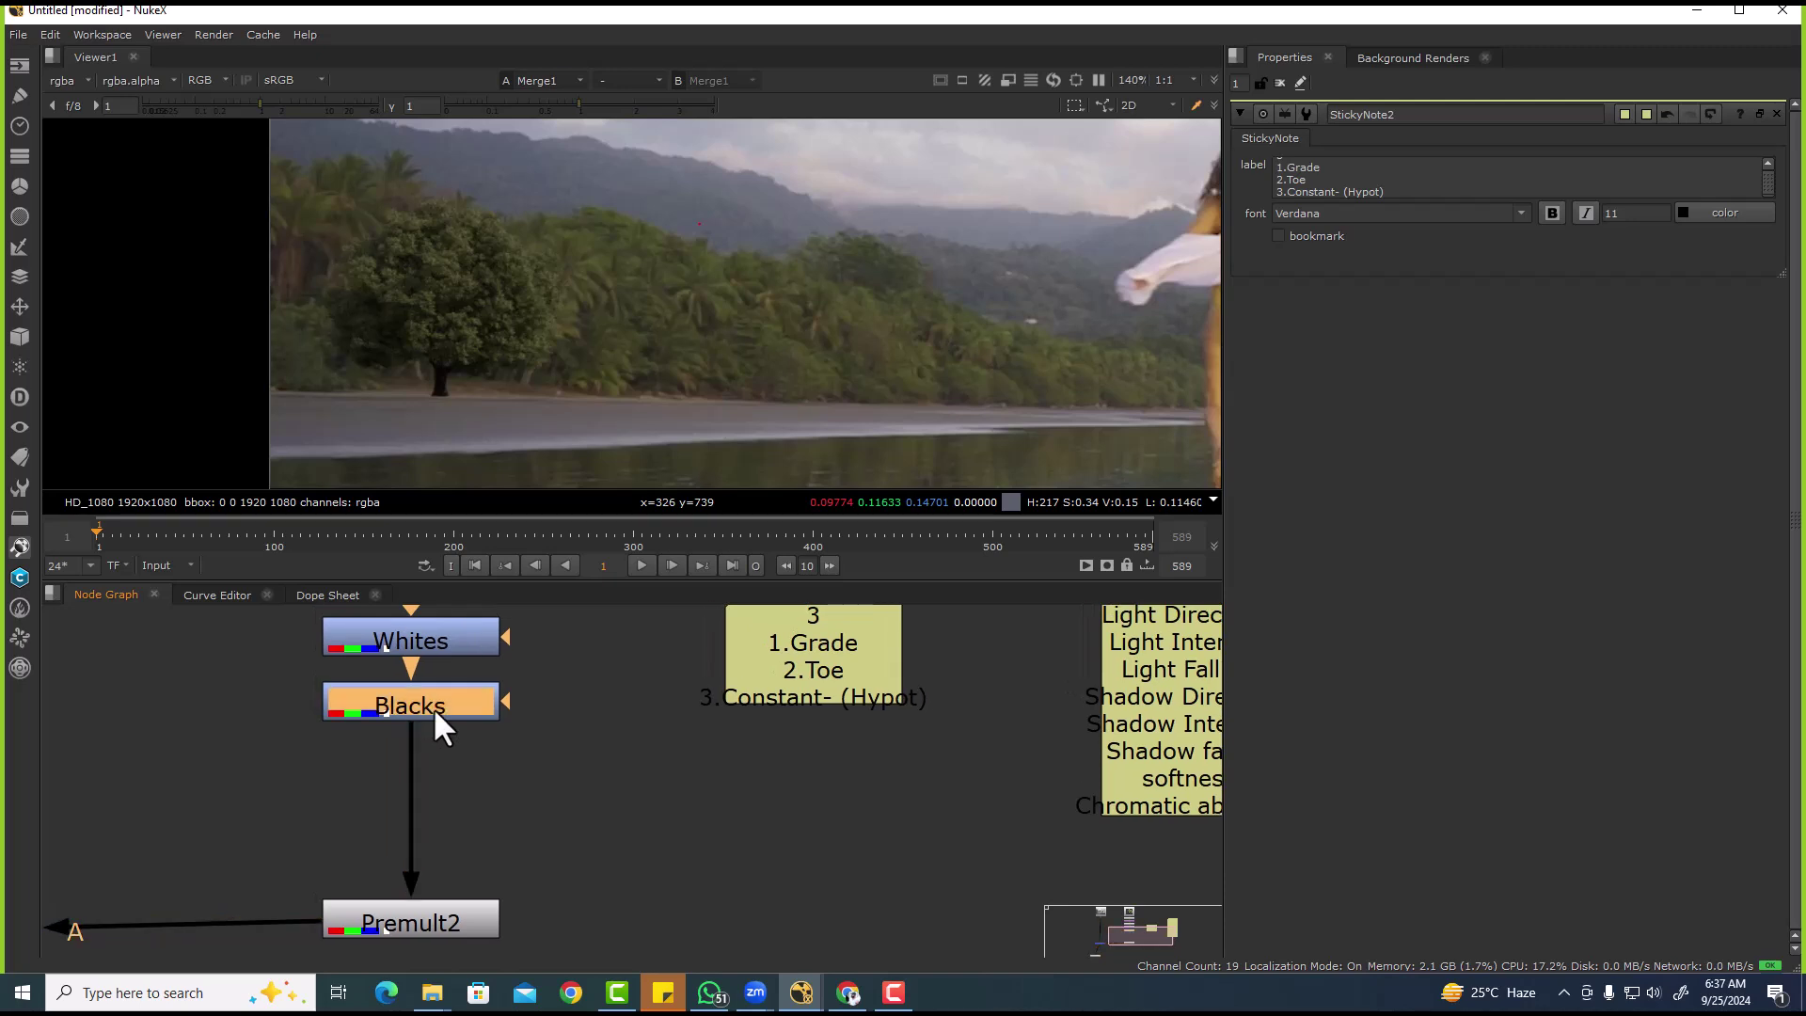
scroll(605, 346, up, 5)
scroll(476, 375, down, 3)
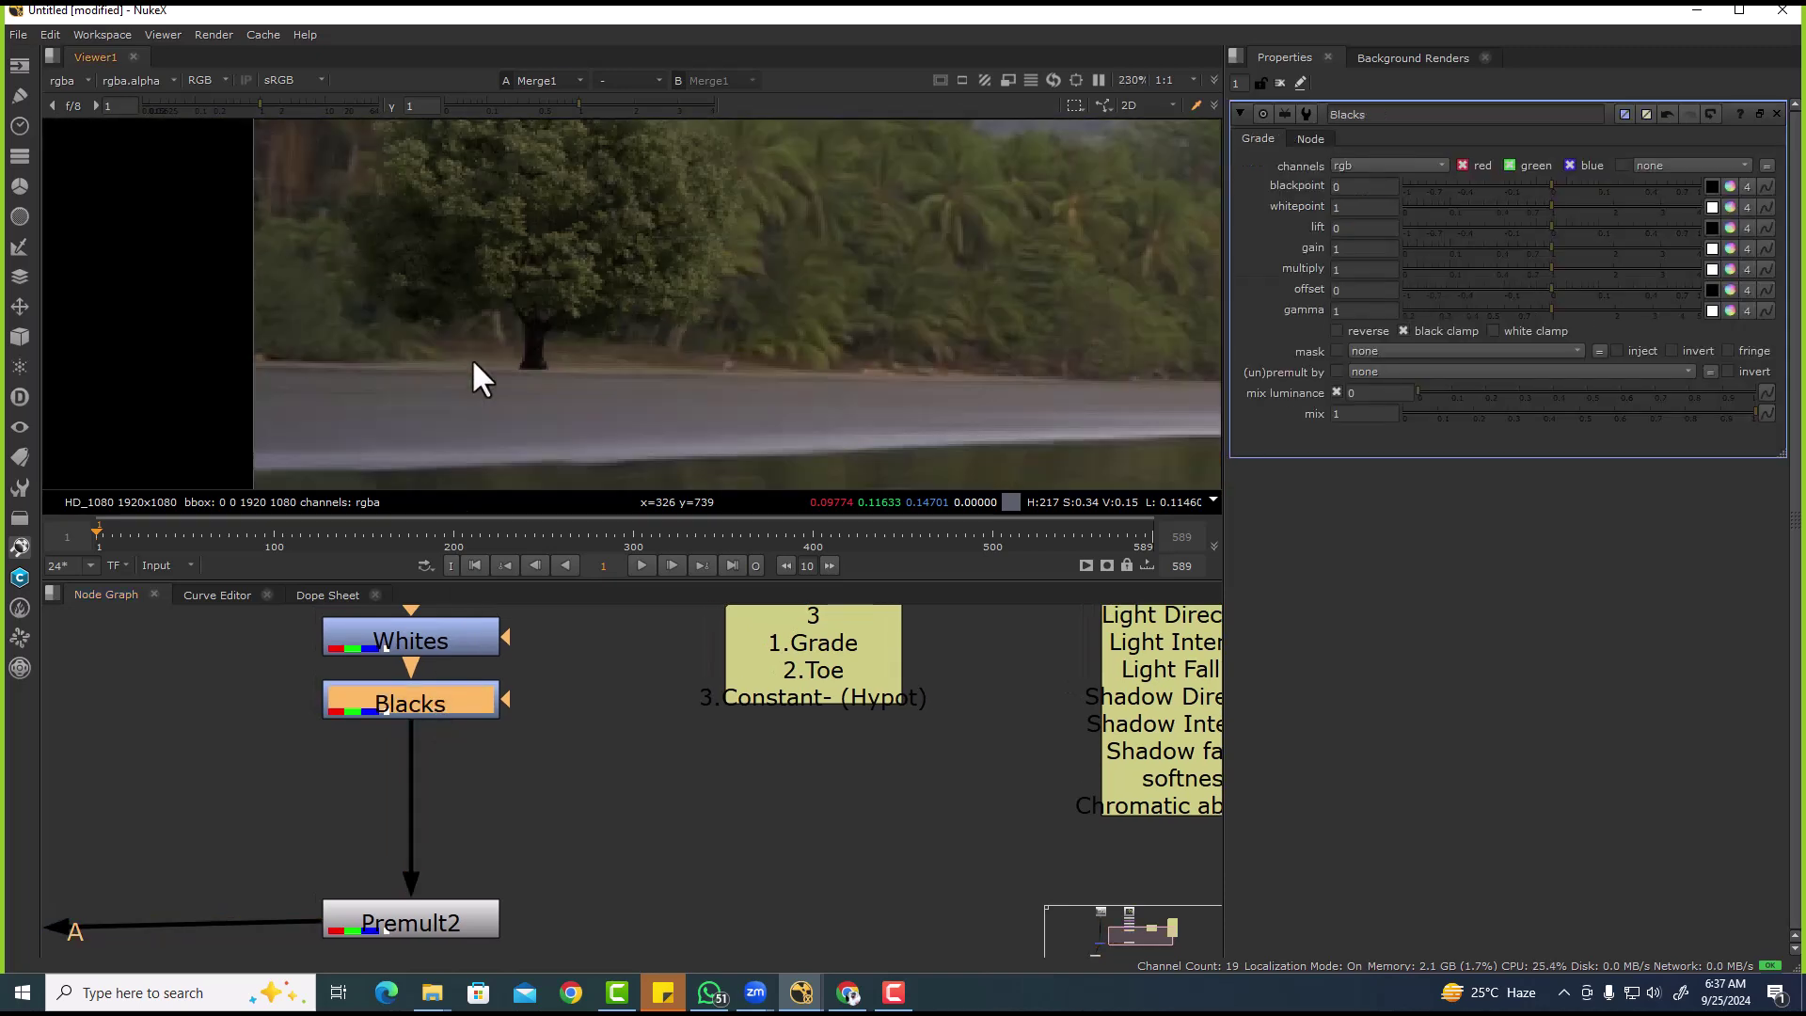
scroll(465, 364, down, 1)
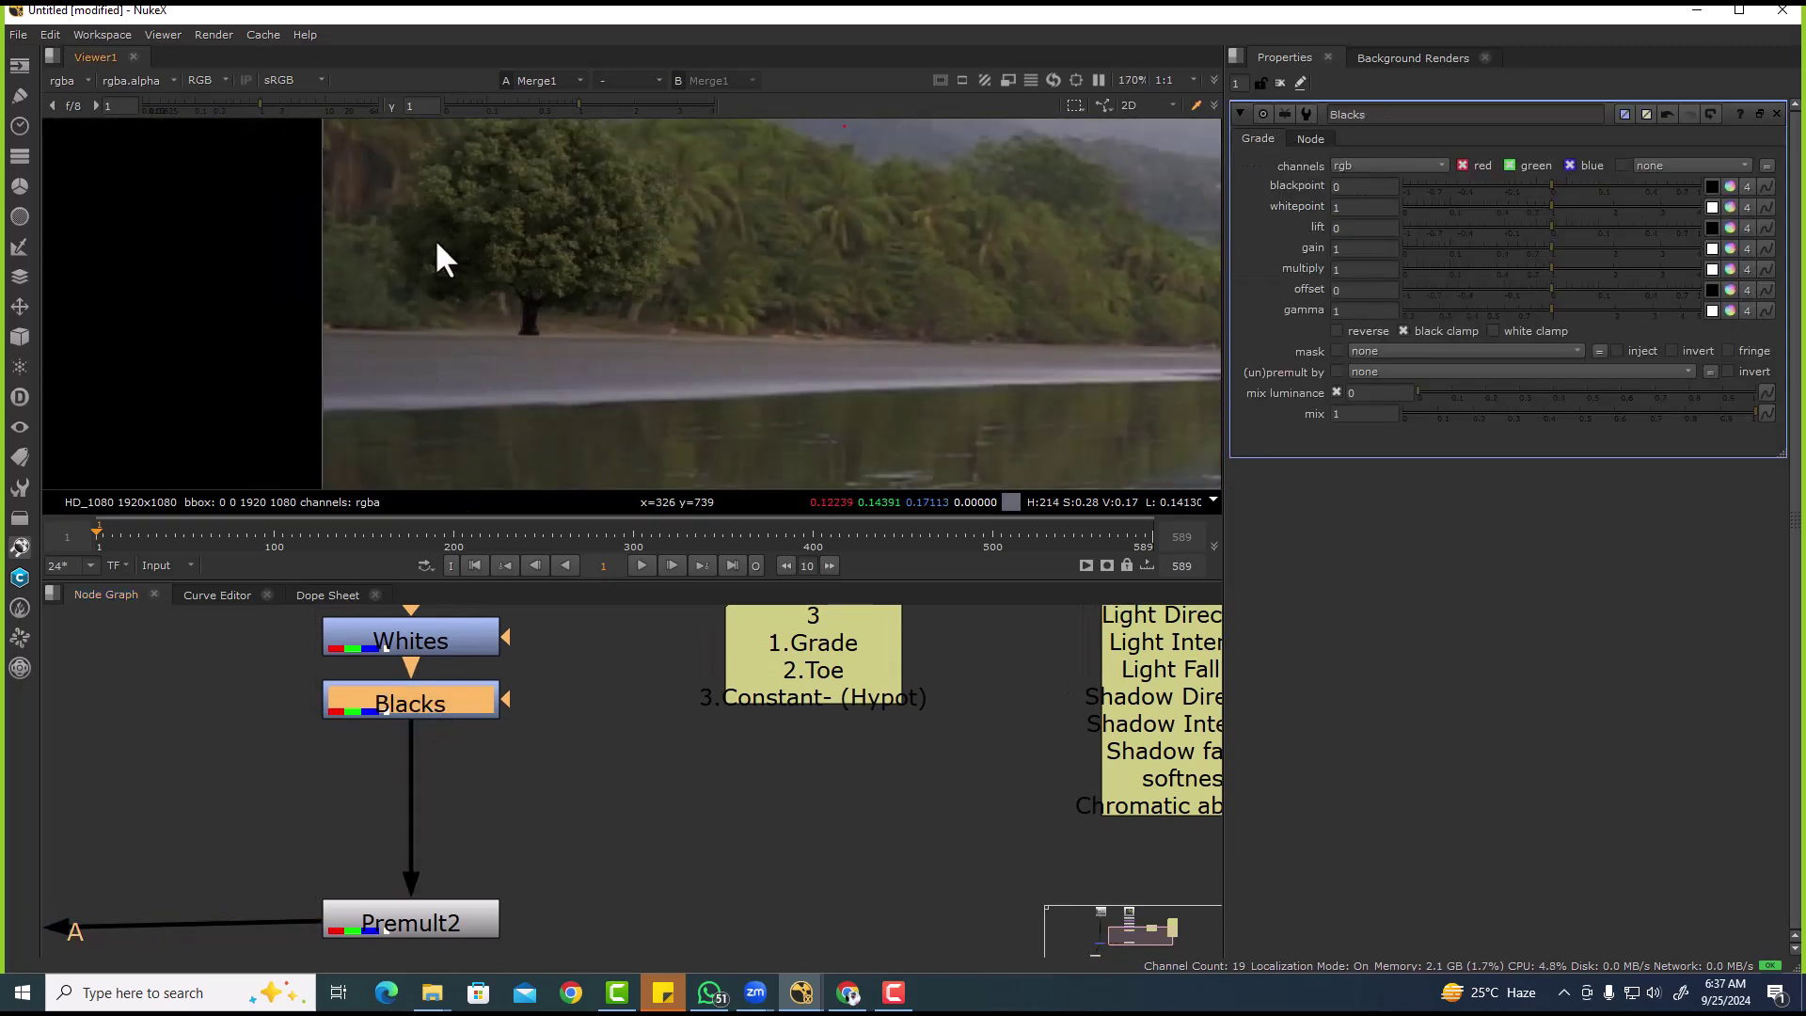
middle_drag(458, 279, 475, 353)
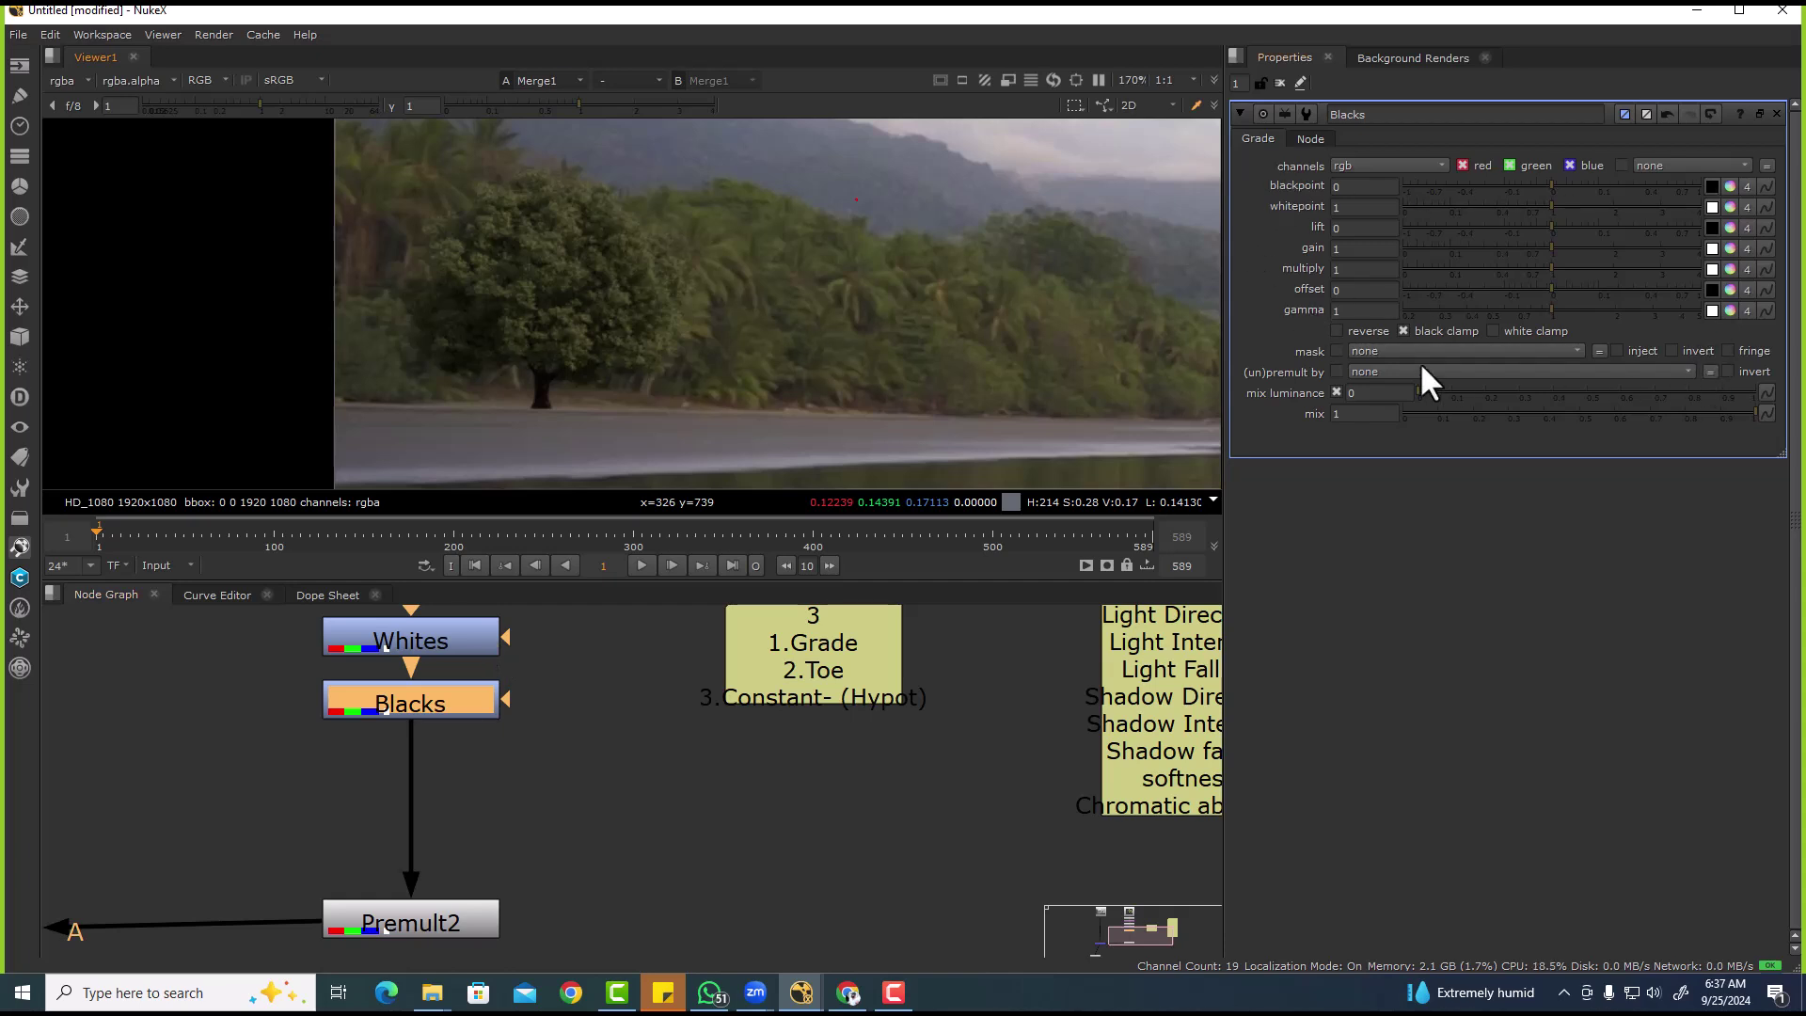
click(1725, 186)
click(1725, 187)
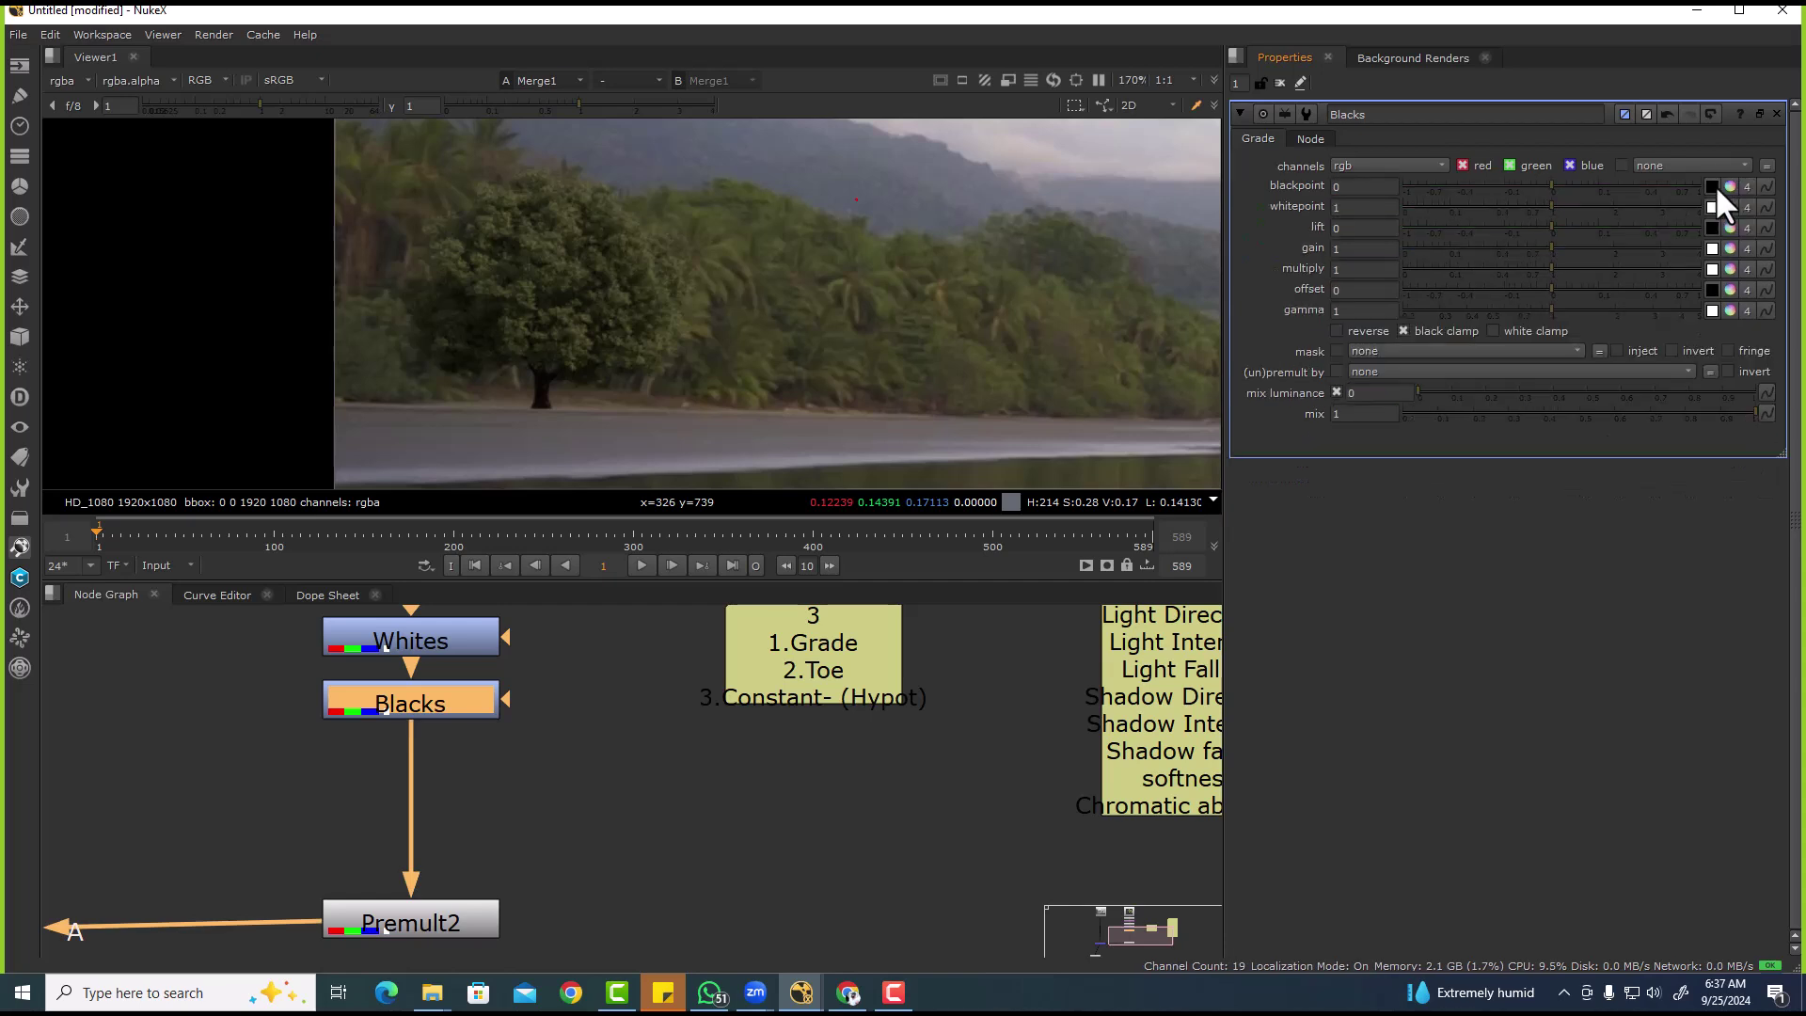
- Raise the viewer gain to 64 to expose the darkest areas of the tree
scroll(665, 441, up, 6)
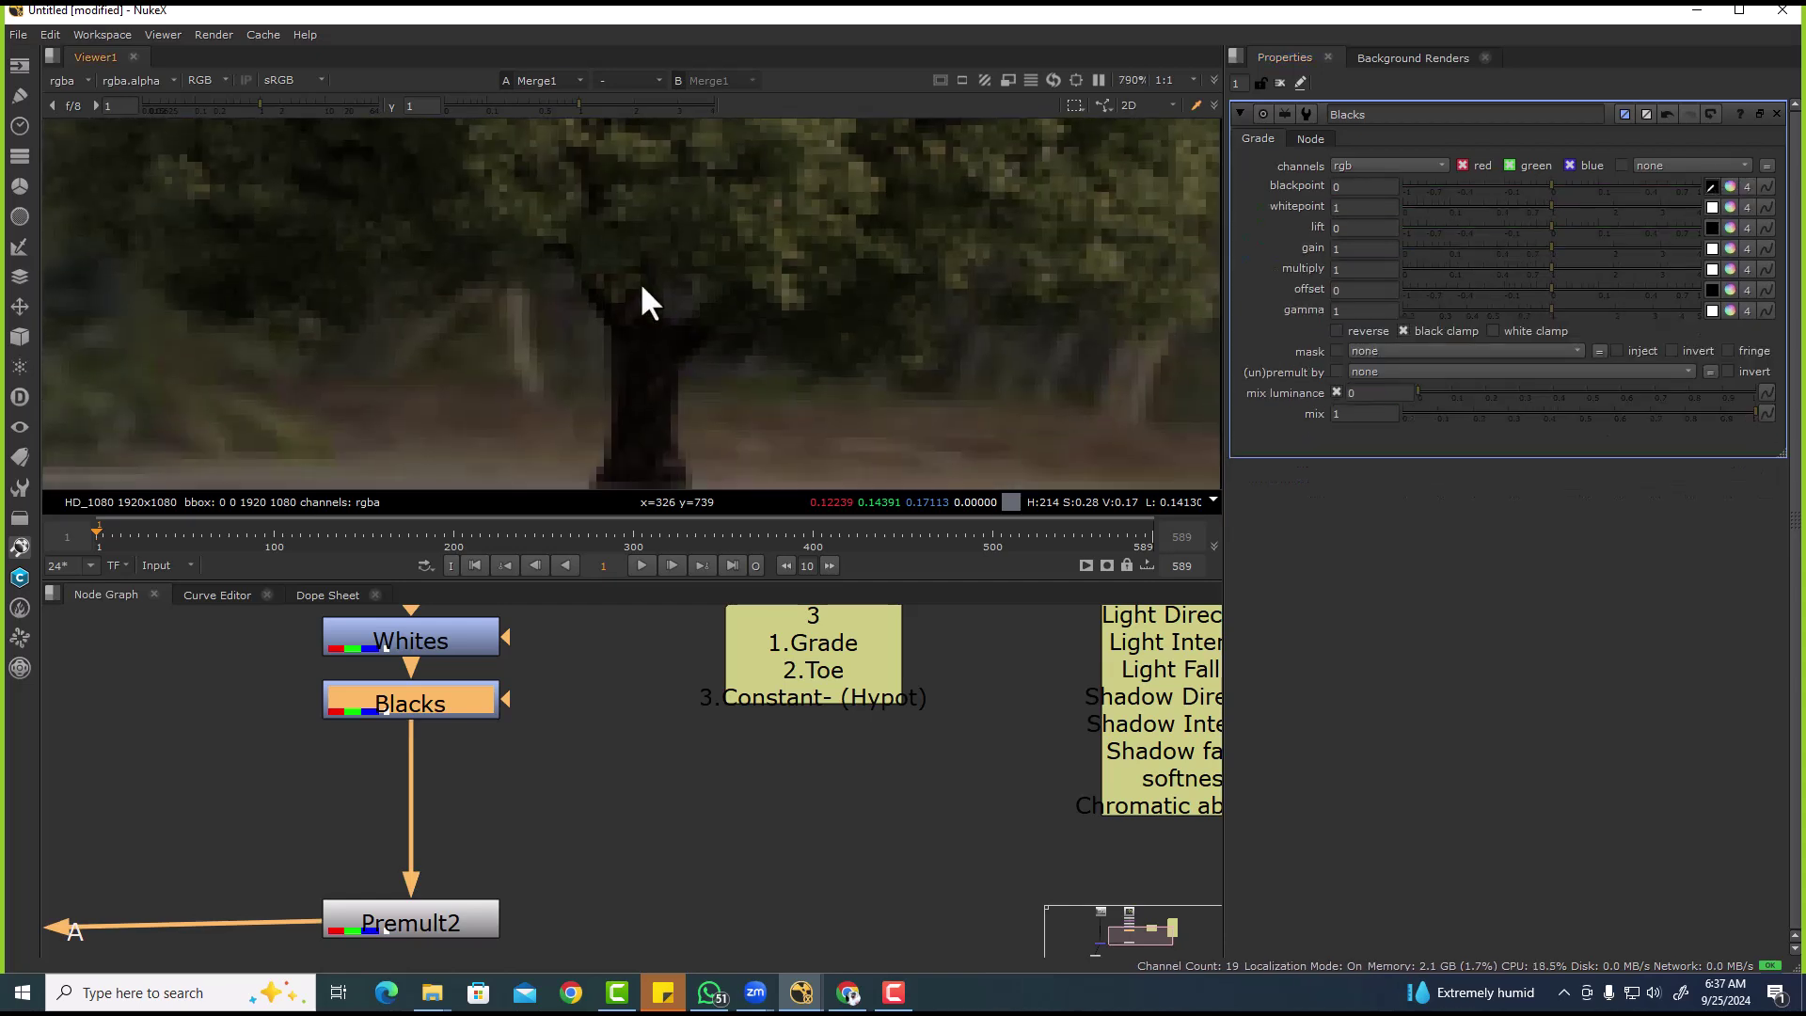
drag(258, 106, 427, 111)
scroll(652, 350, down, 1)
scroll(639, 362, down, 5)
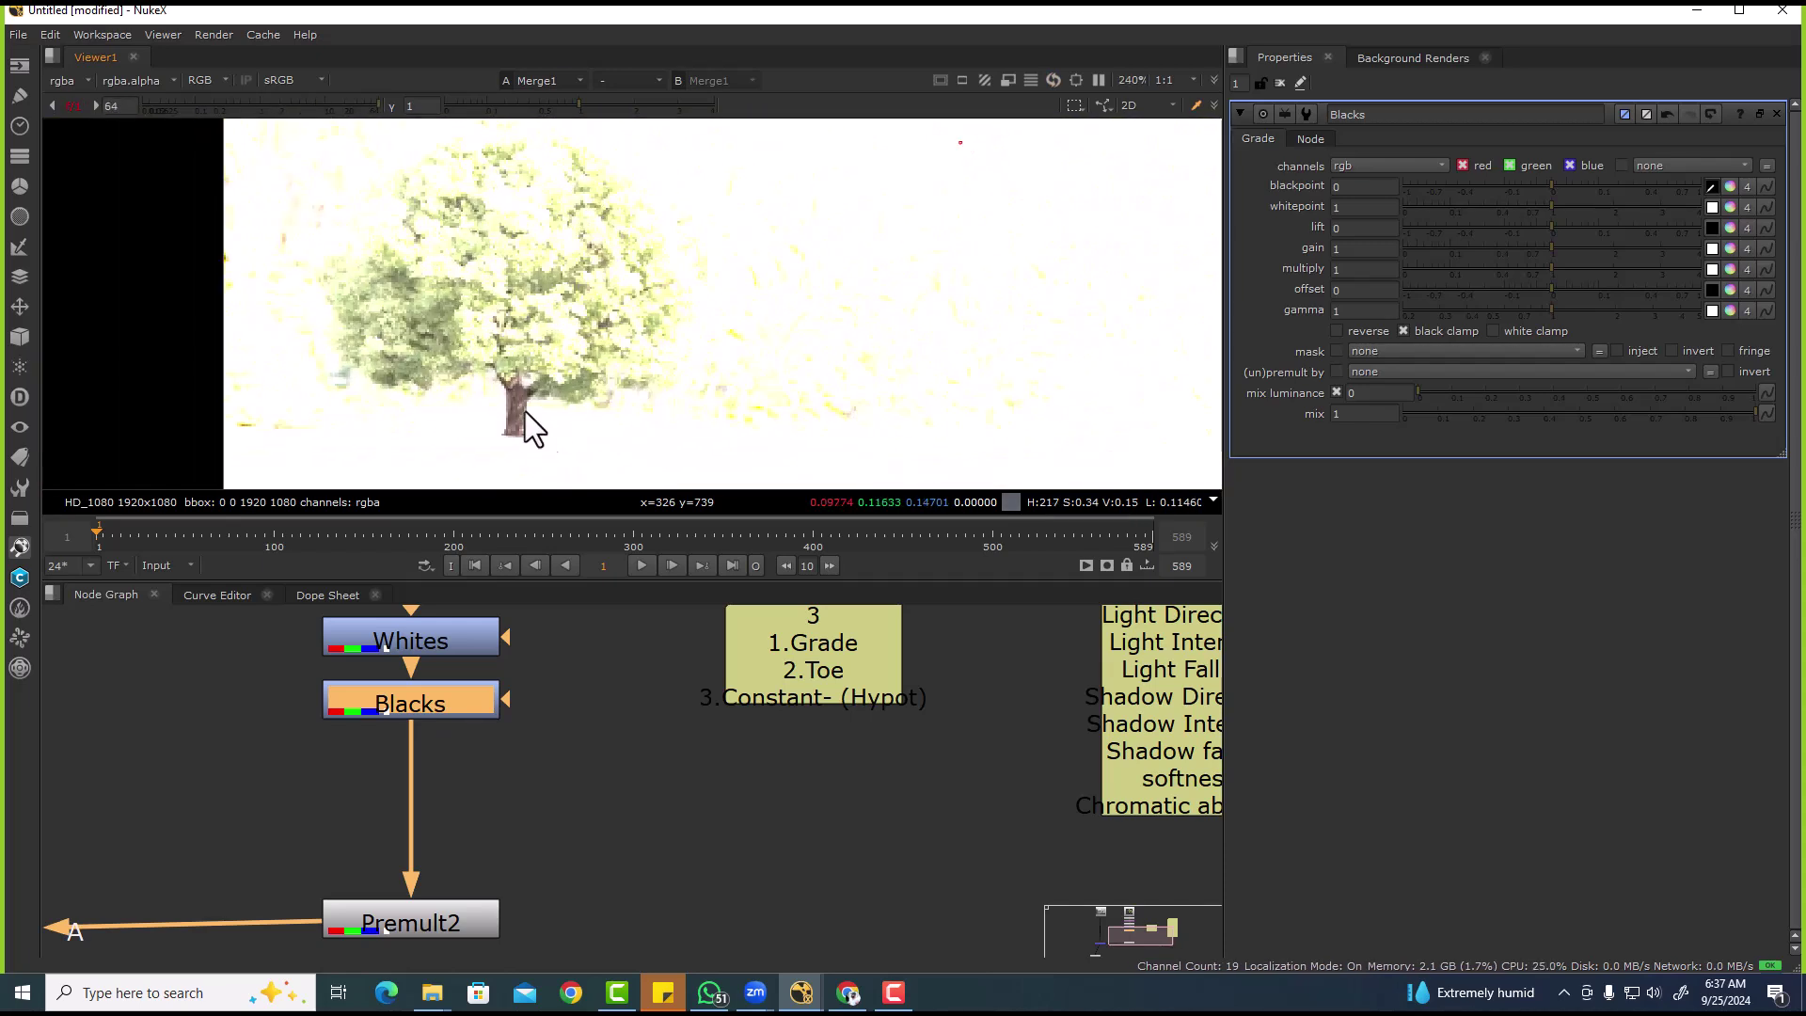
scroll(453, 342, down, 3)
scroll(364, 293, up, 2)
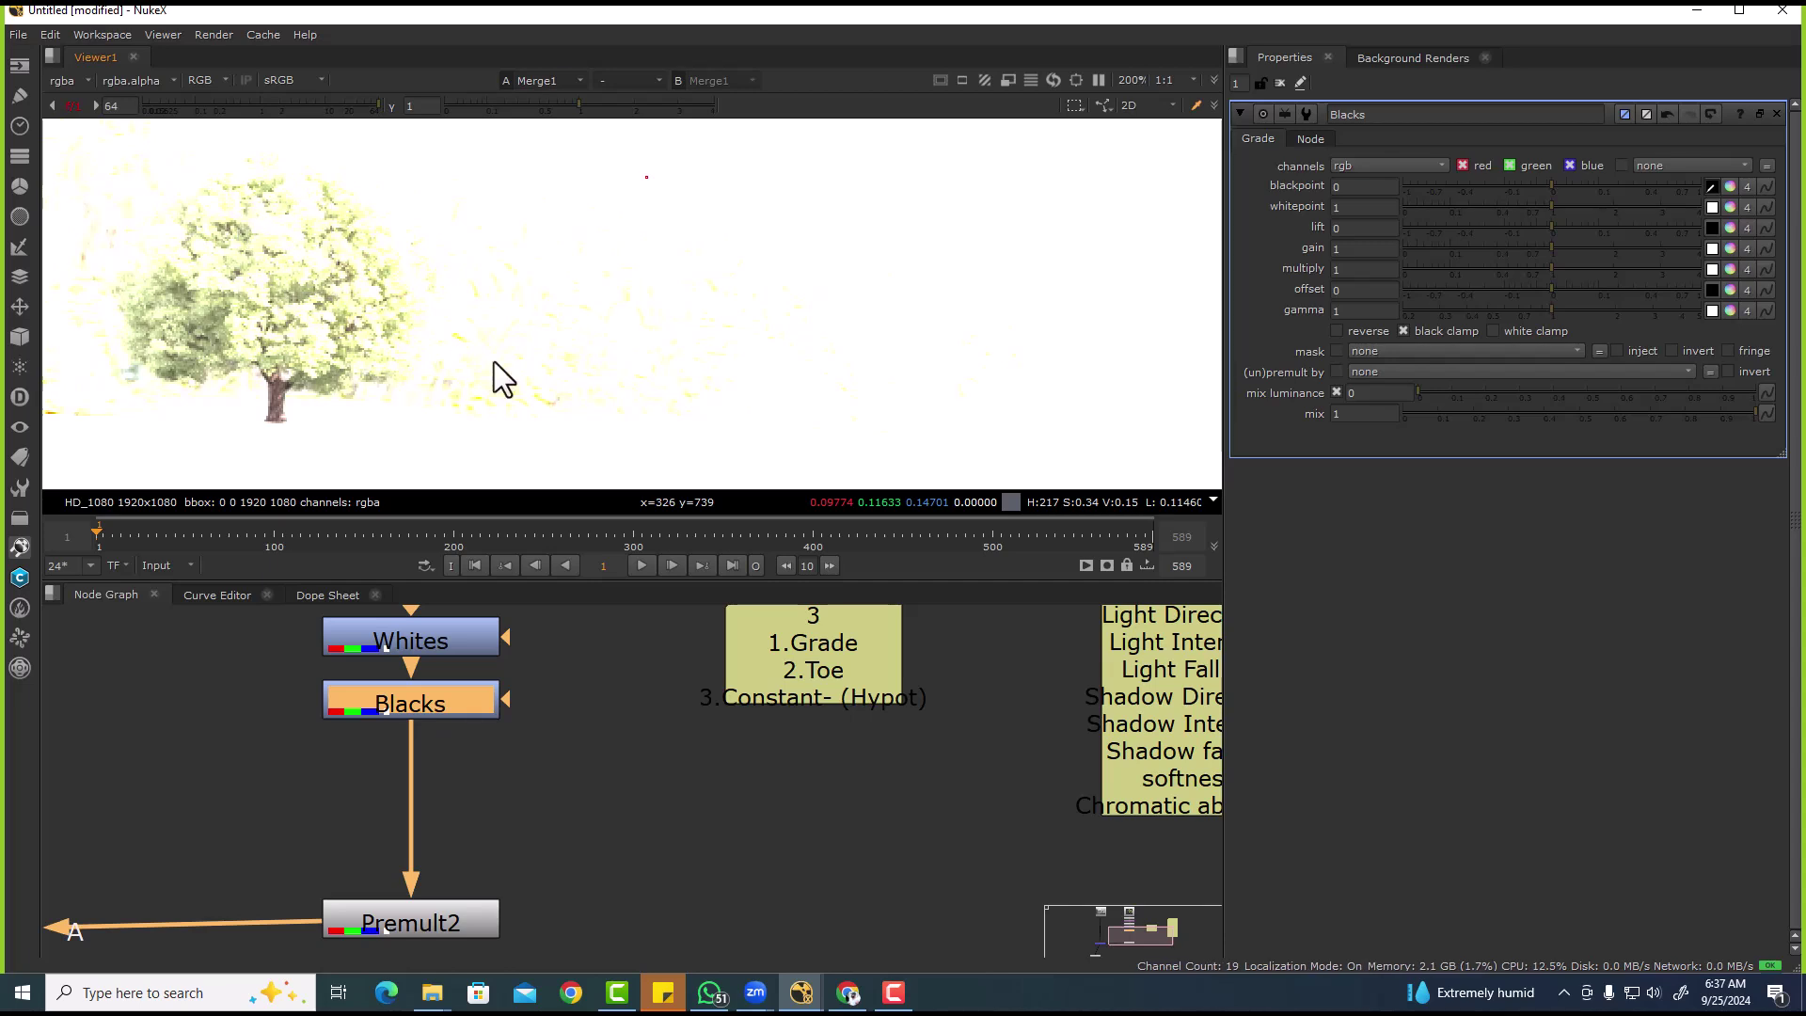
drag(478, 235, 572, 384)
ctrl+click(346, 103)
drag(267, 103, 386, 123)
- Sample the Blacks blackpoint from the darkest pixel at the upper edge of the tree trunk, giving 0.000461, 0.000343, 0.000182
scroll(281, 389, up, 4)
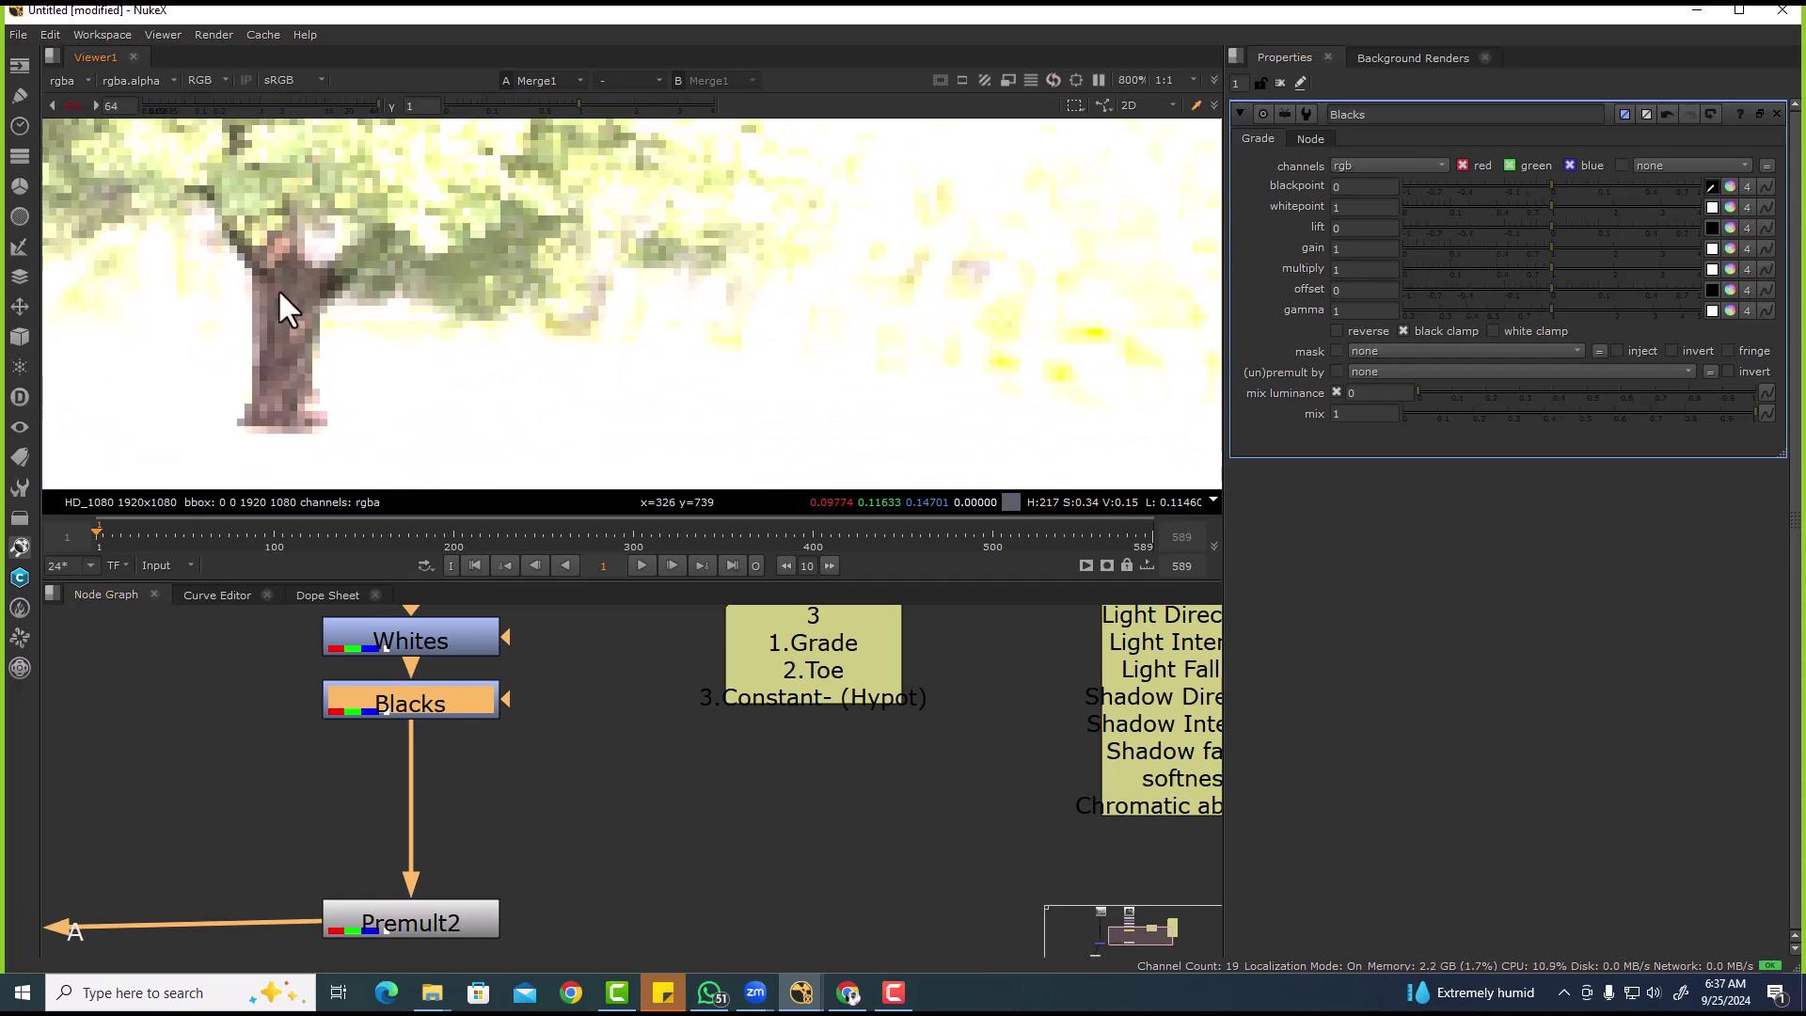
scroll(282, 293, up, 1)
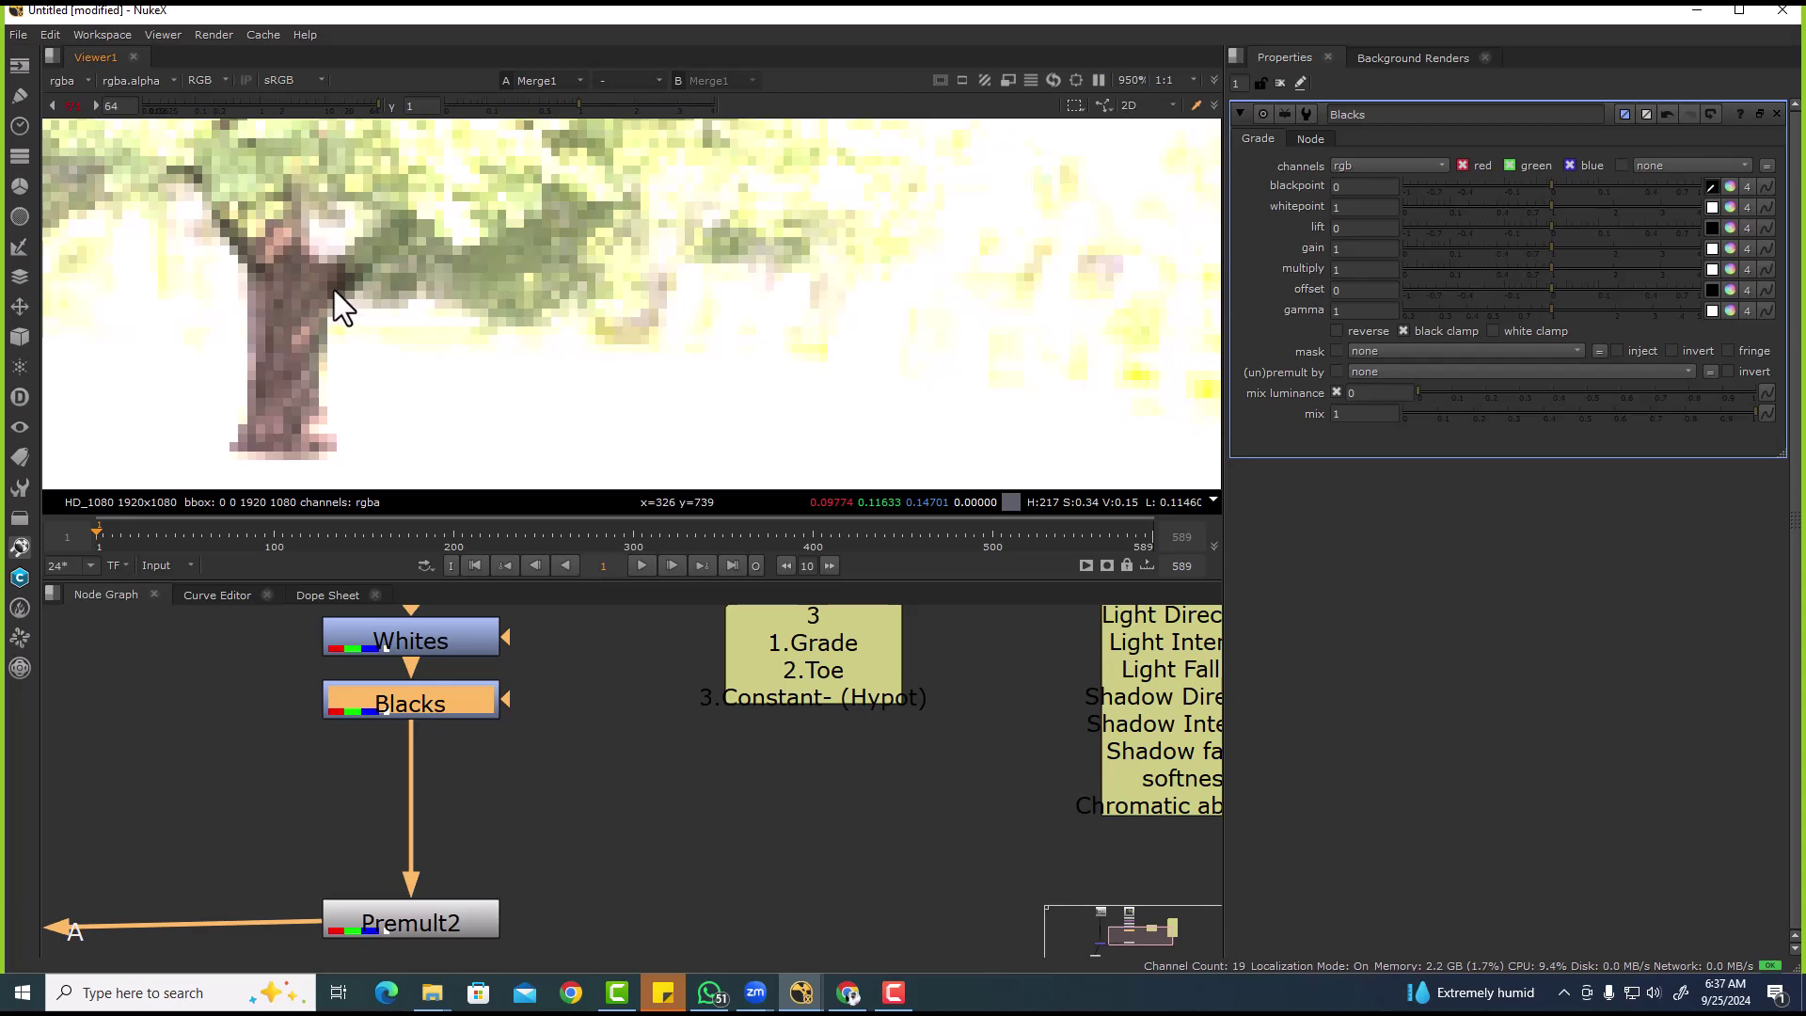
ctrl+click(333, 288)
key(ctrl+z)
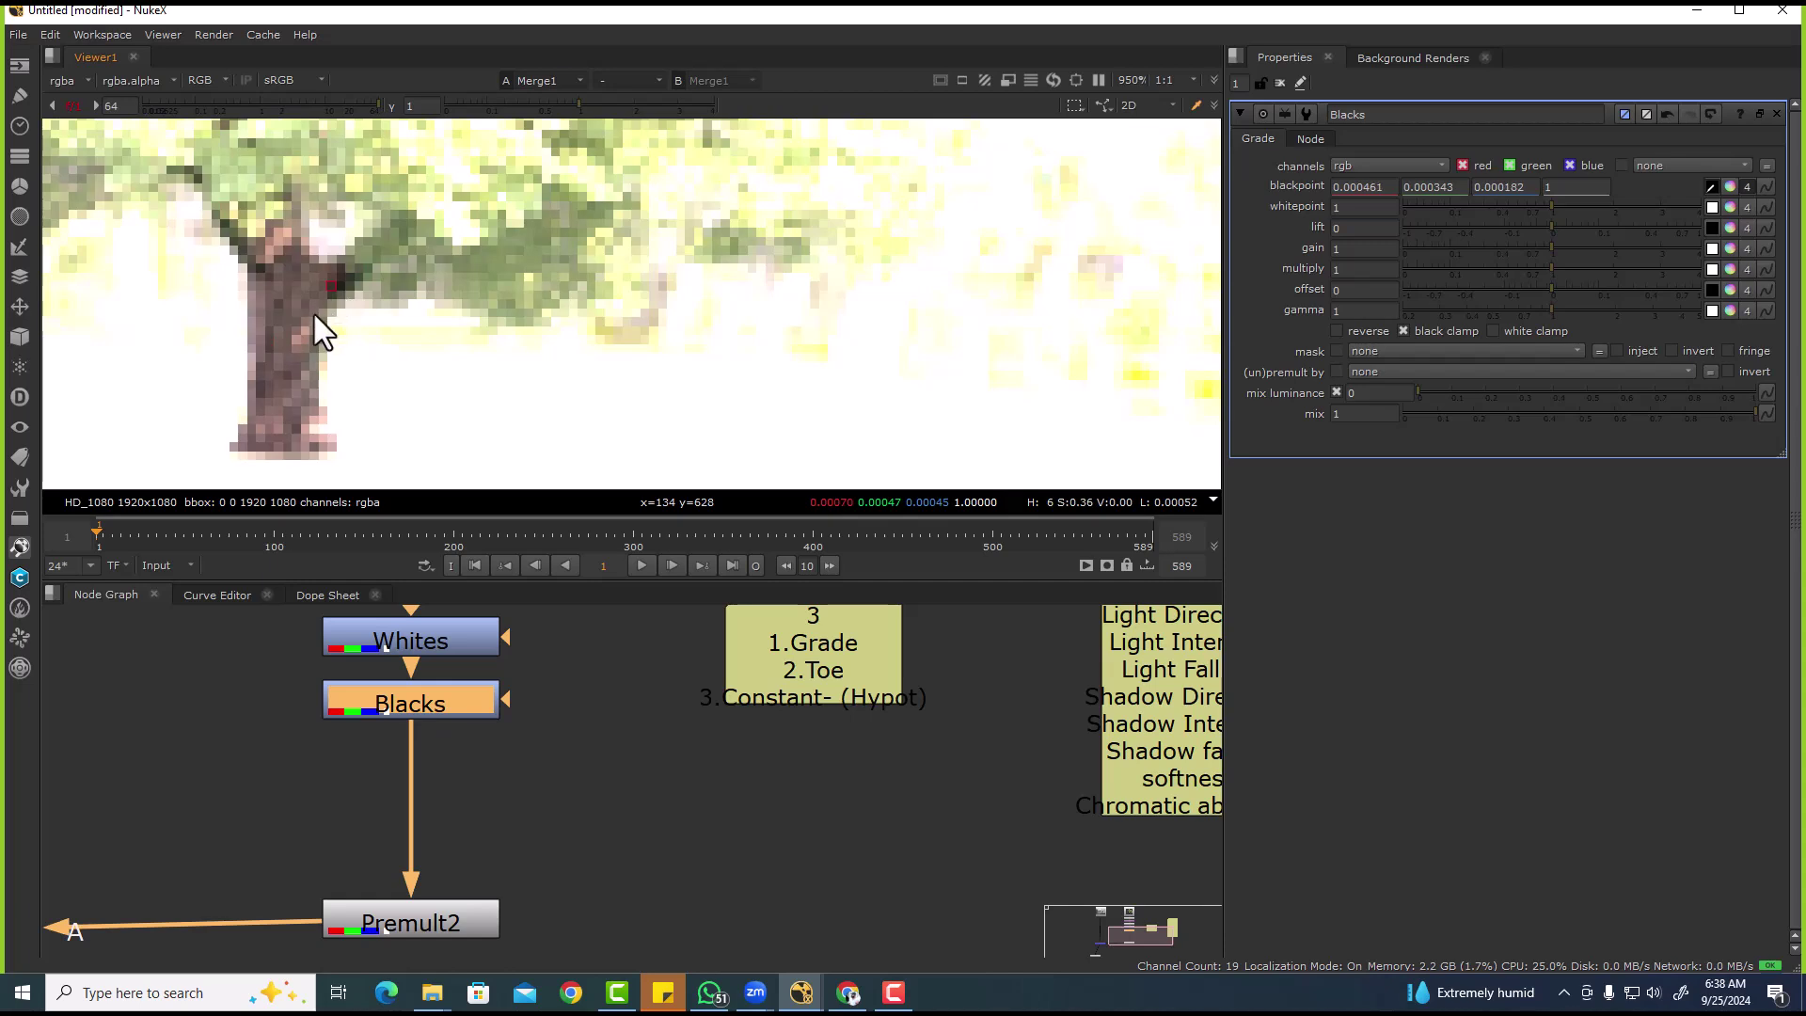
- Switch the viewer color sampling from the Blacks blackpoint to its lift
scroll(315, 314, down, 8)
ctrl+shift+drag(224, 281, 486, 459)
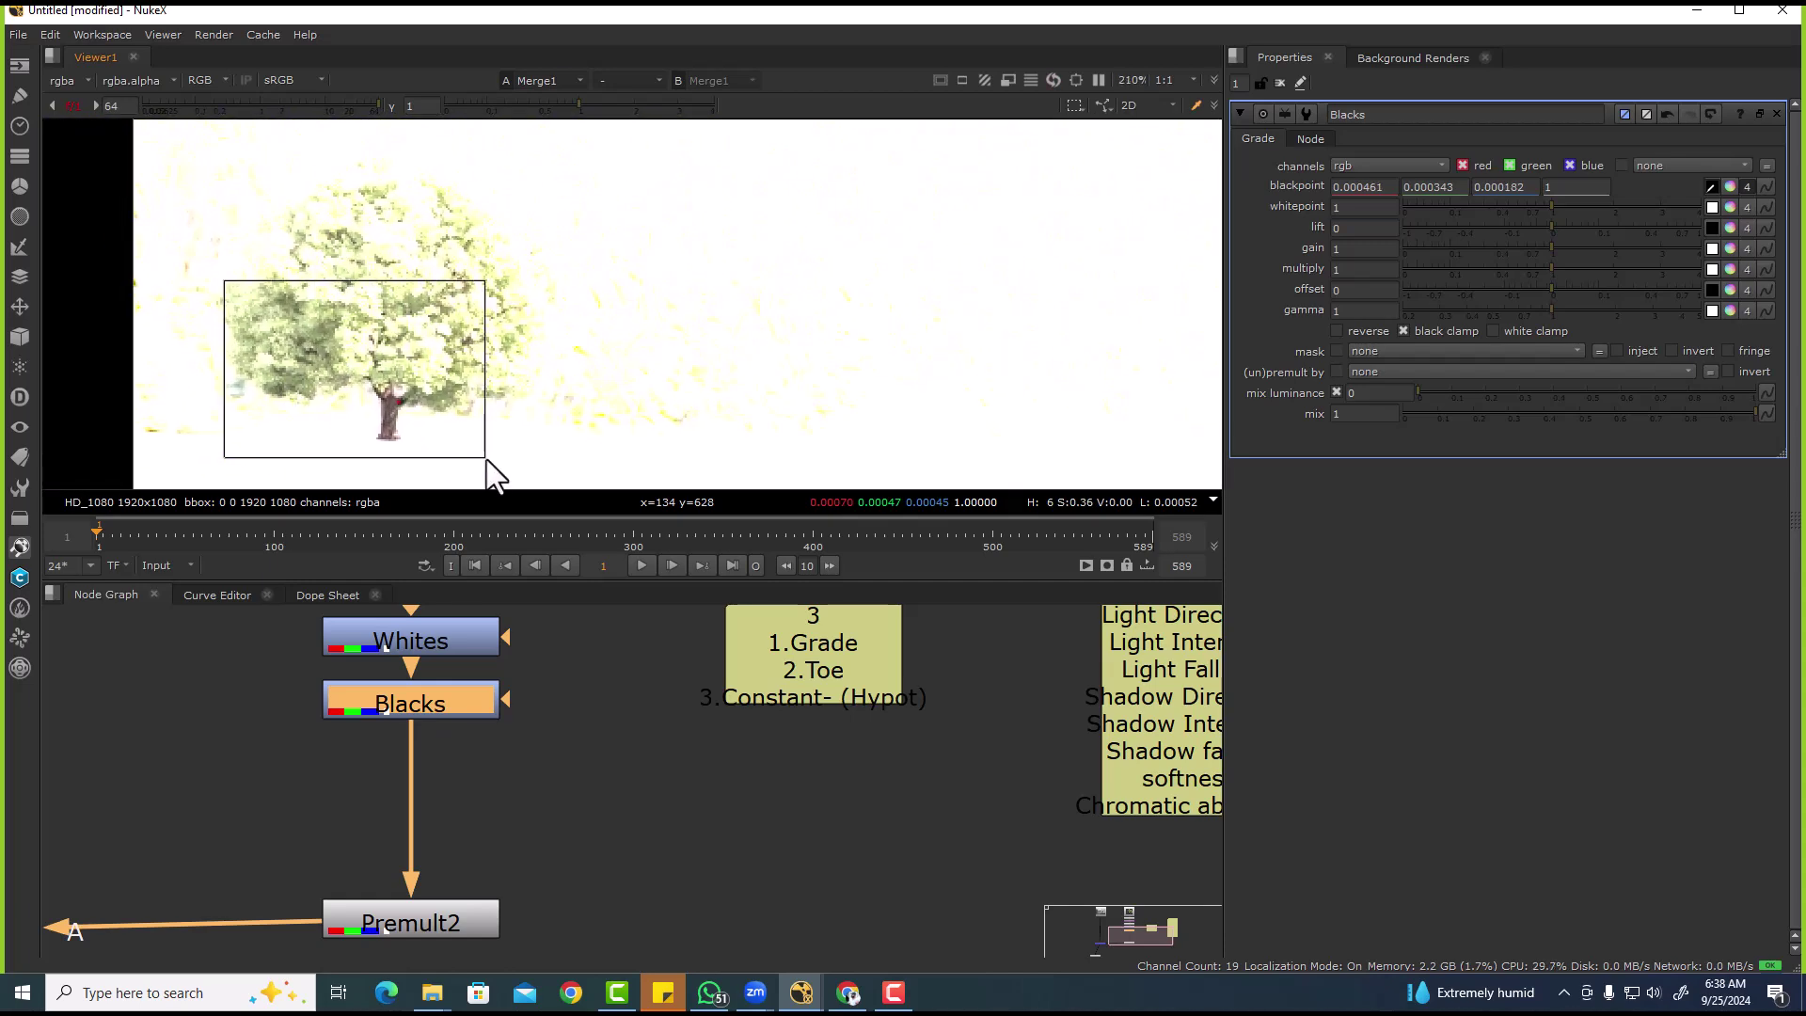
scroll(393, 410, up, 6)
scroll(527, 669, down, 5)
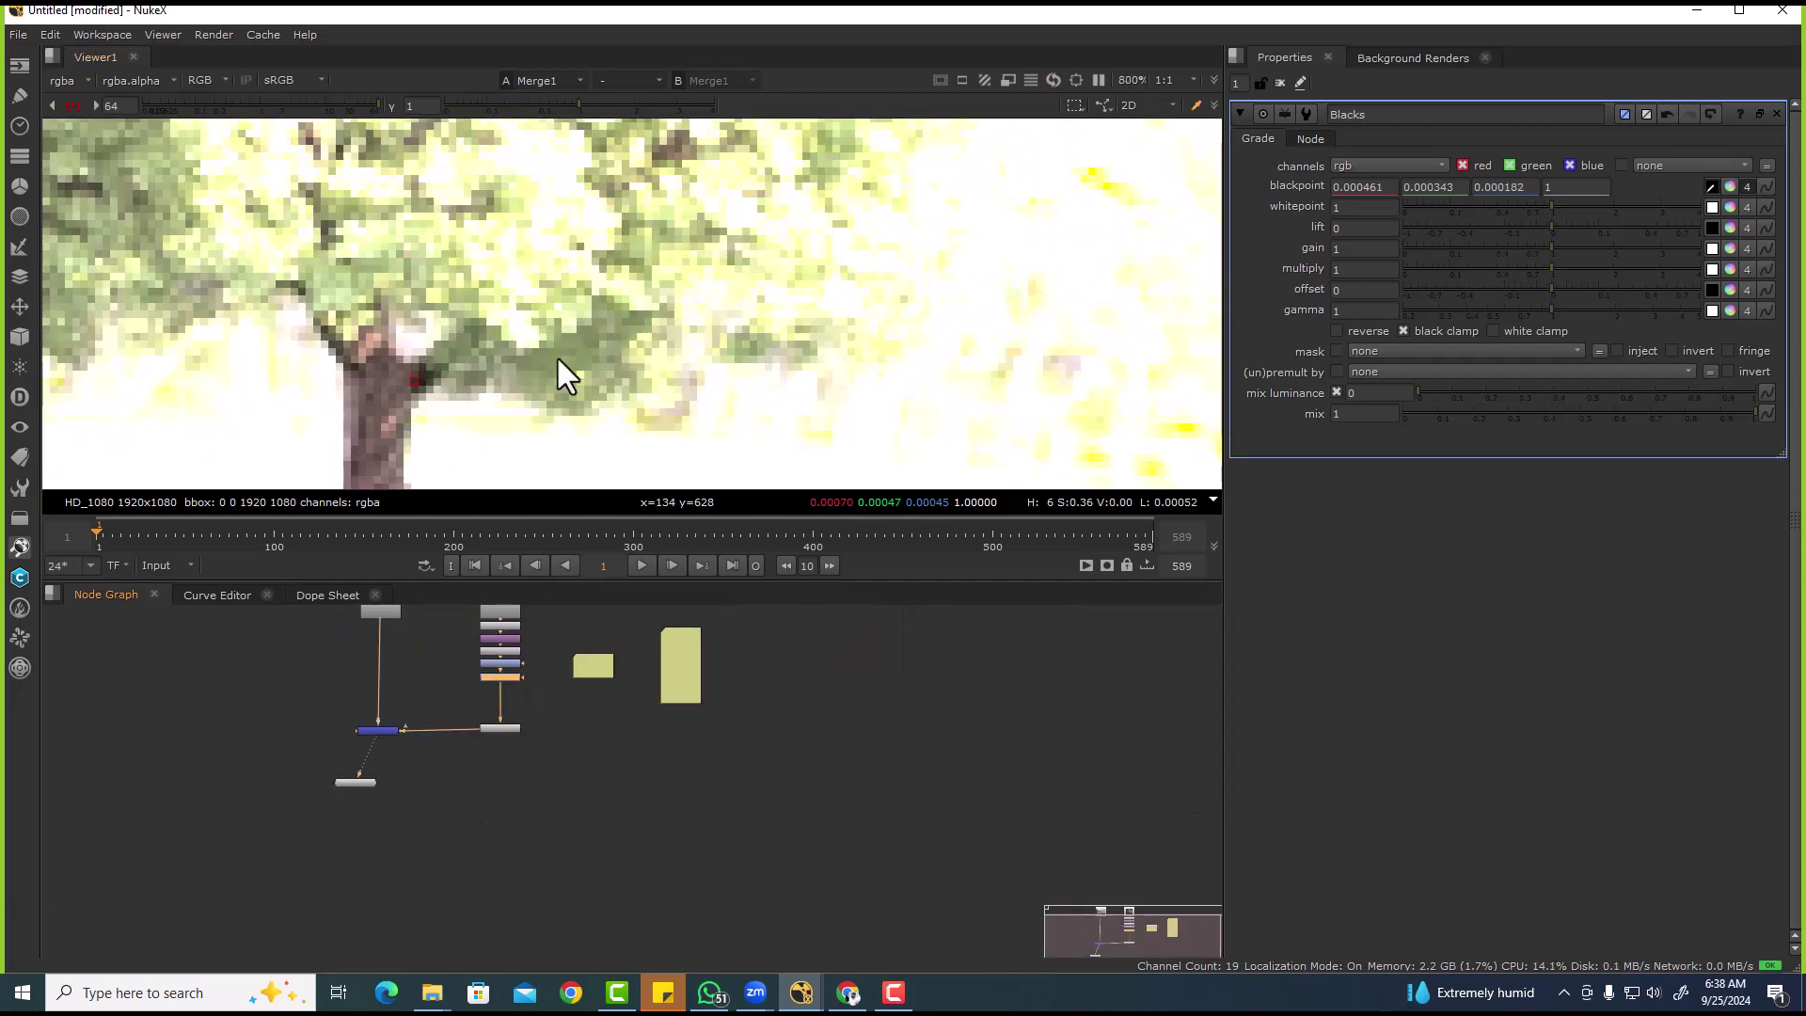
scroll(526, 357, down, 3)
click(1711, 229)
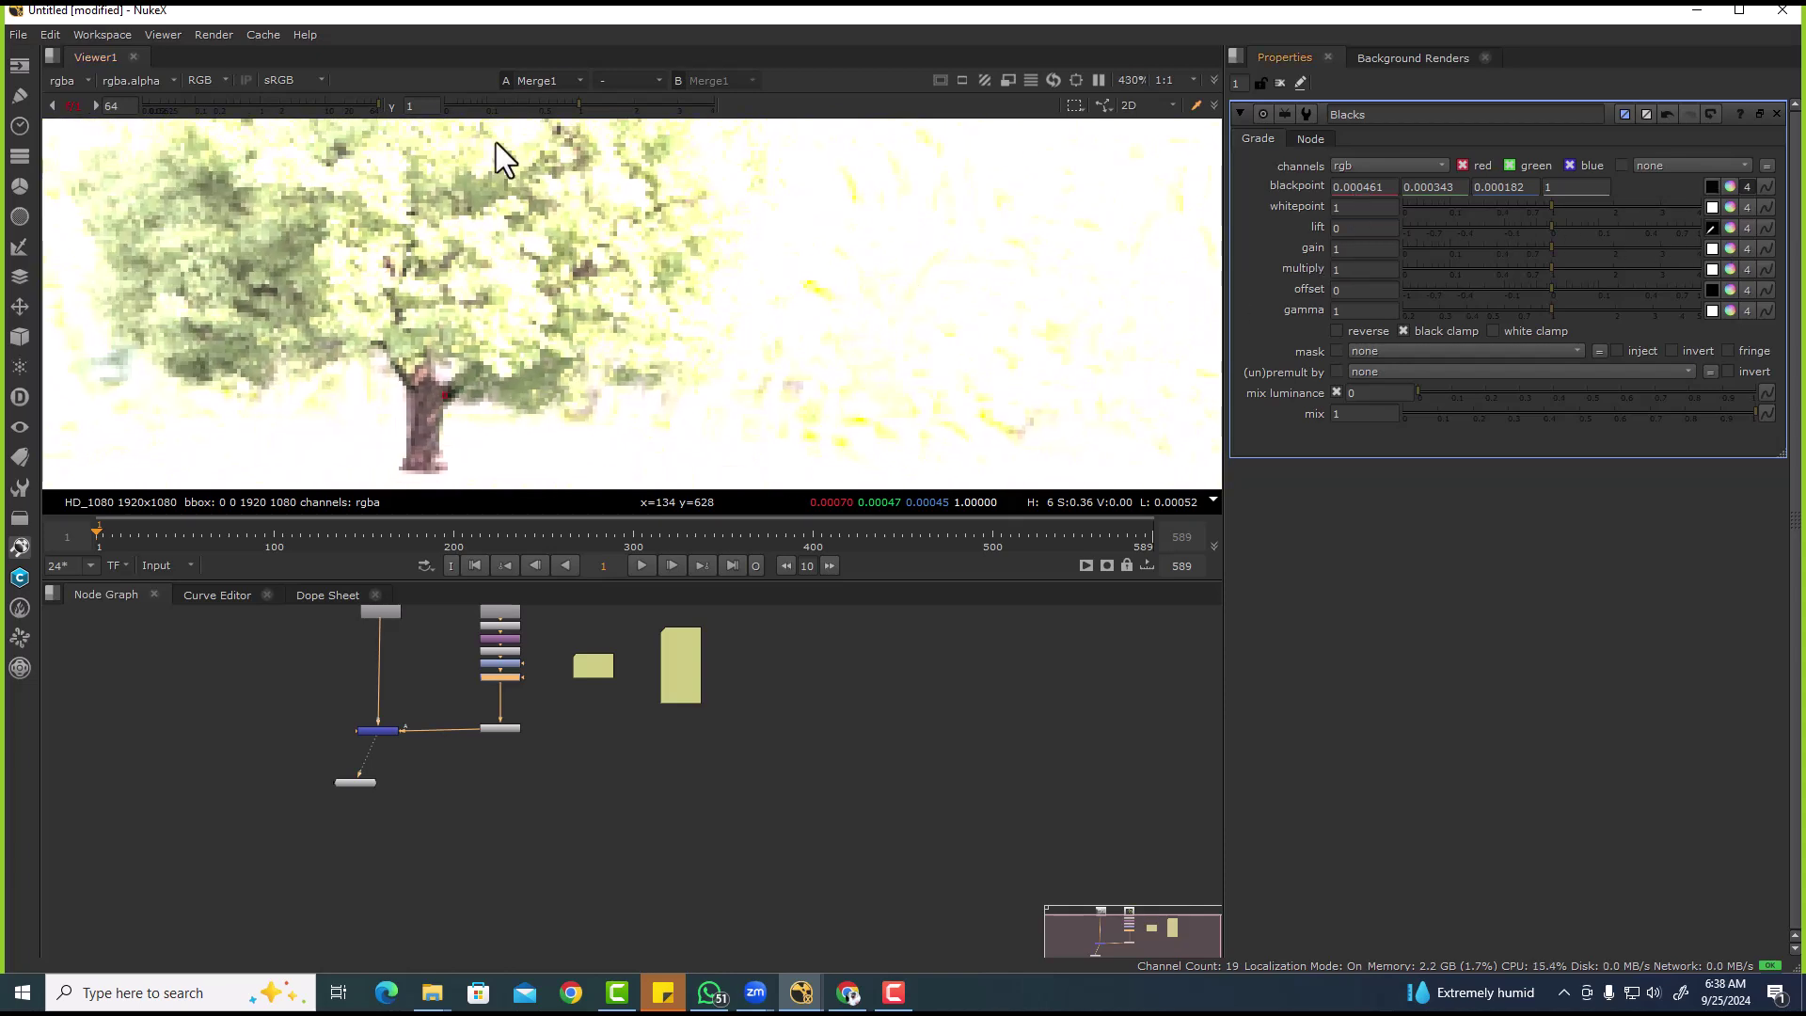
- Lower the viewer gain to 19 and sample the lift from a dark spot in the palms beside the tree (0.026806, 0.025686, 0.013308)
scroll(282, 348, down, 7)
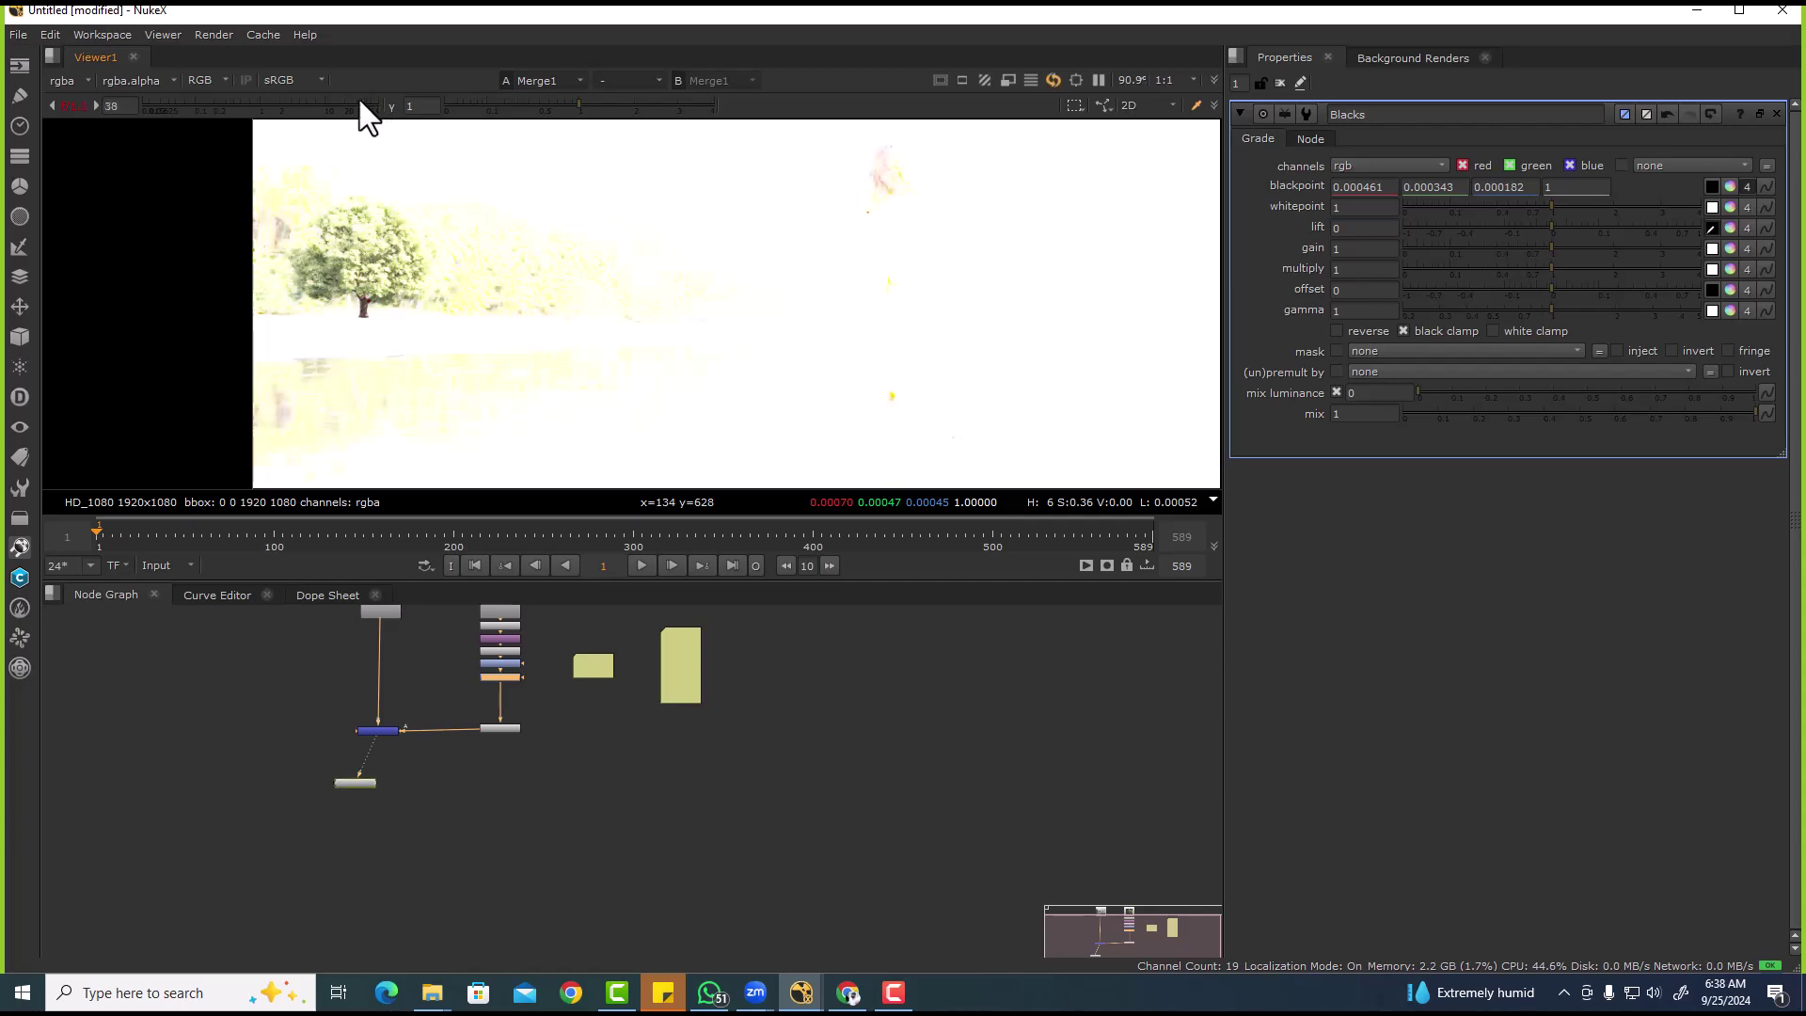
scroll(312, 288, up, 7)
scroll(415, 275, down, 7)
scroll(424, 281, up, 6)
scroll(563, 302, up, 2)
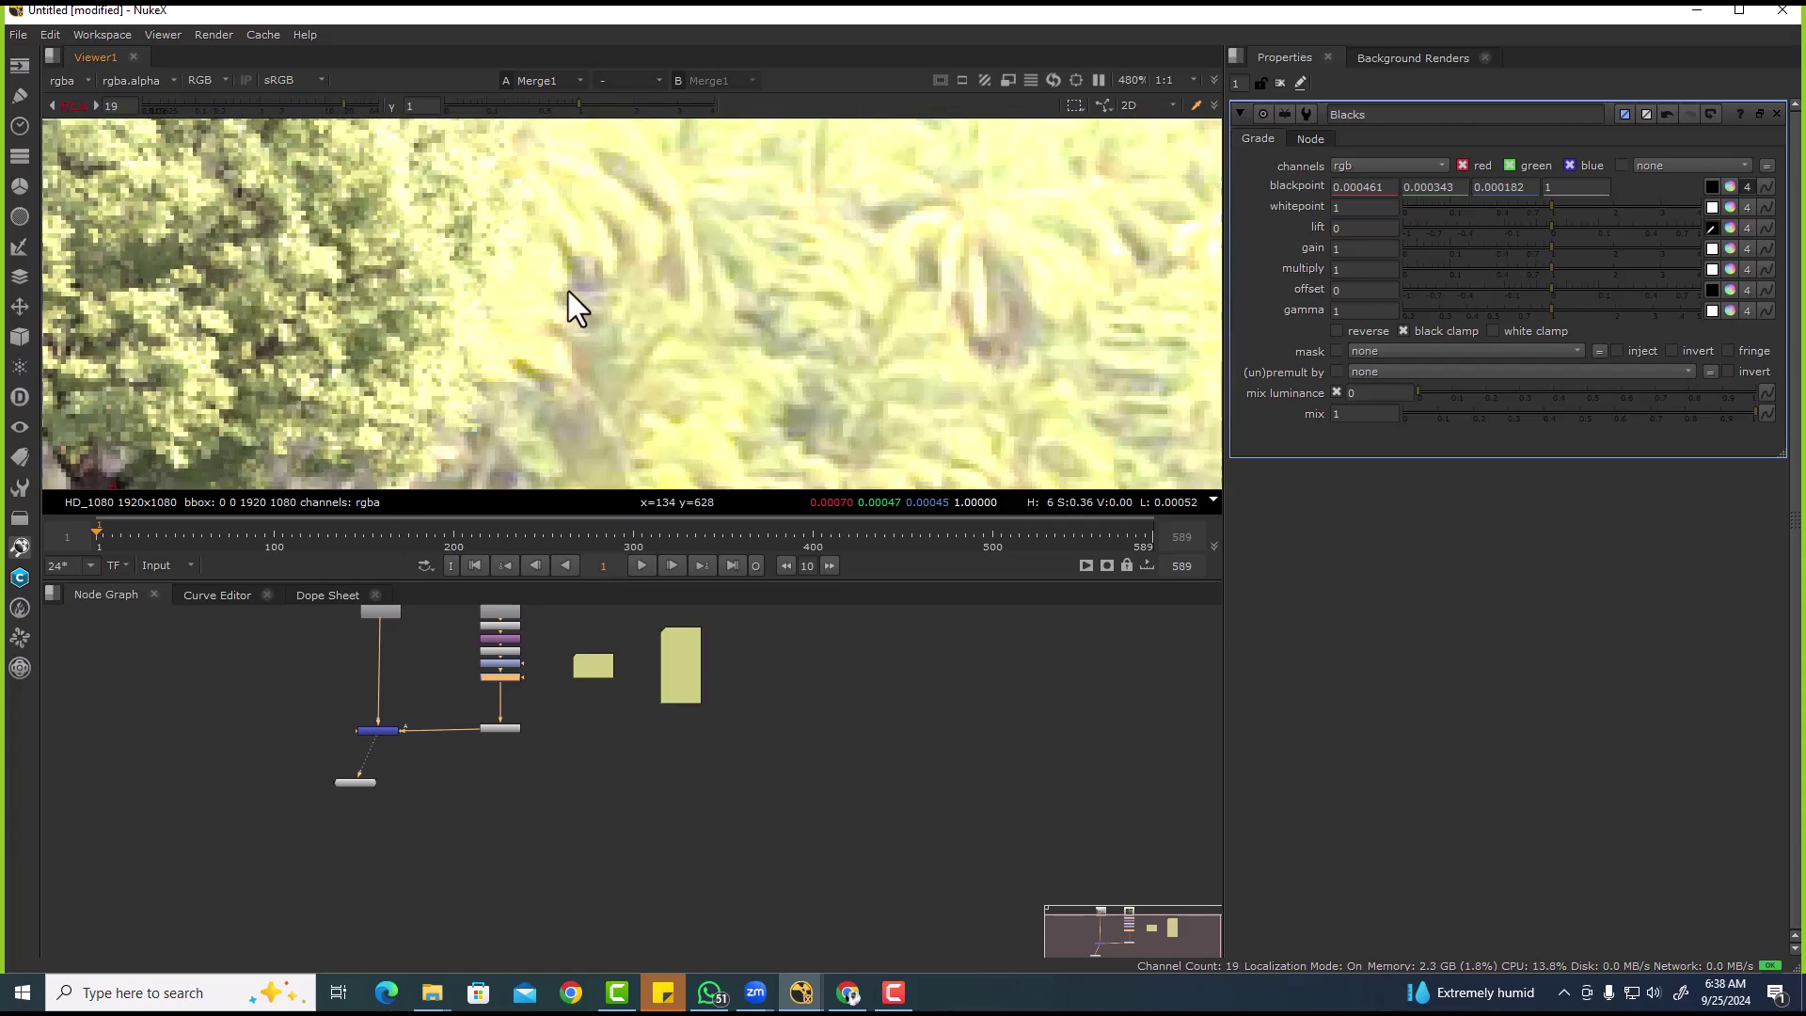
ctrl+click(567, 303)
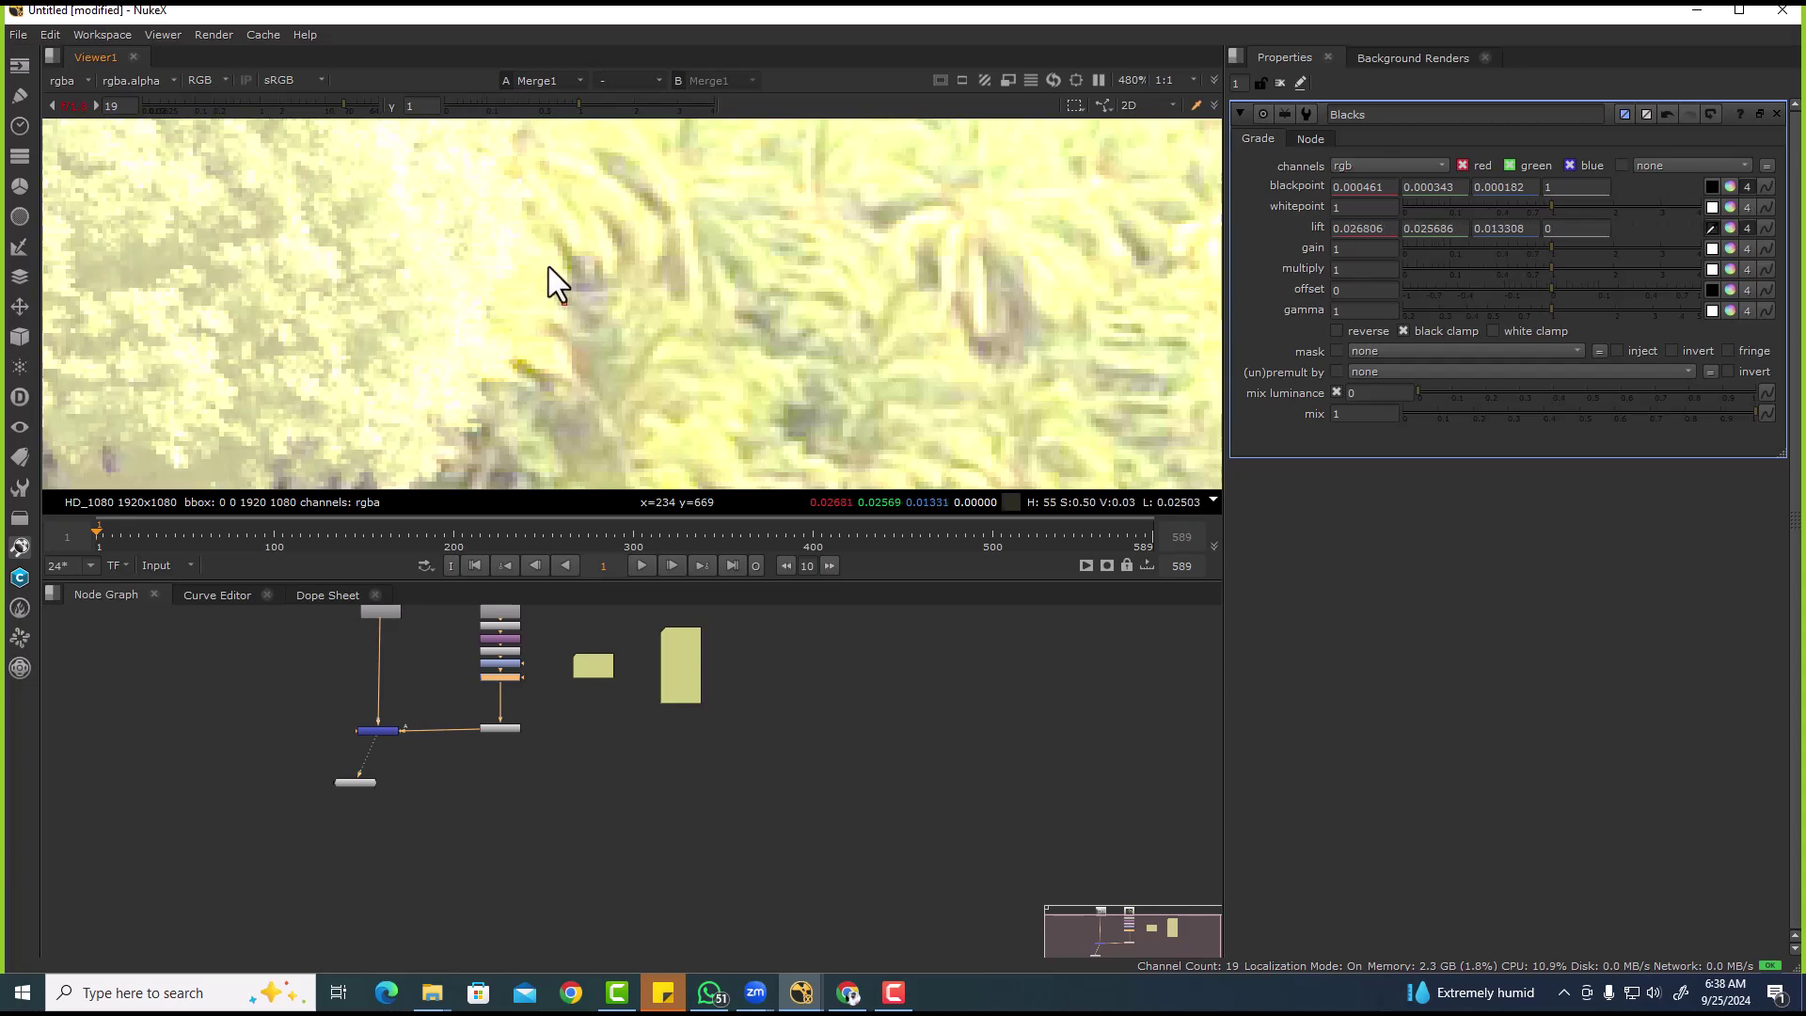
- Reset the viewer gain to 1 and examine how the tree's blacks compare with the surrounding palms
scroll(489, 311, down, 4)
key(f)
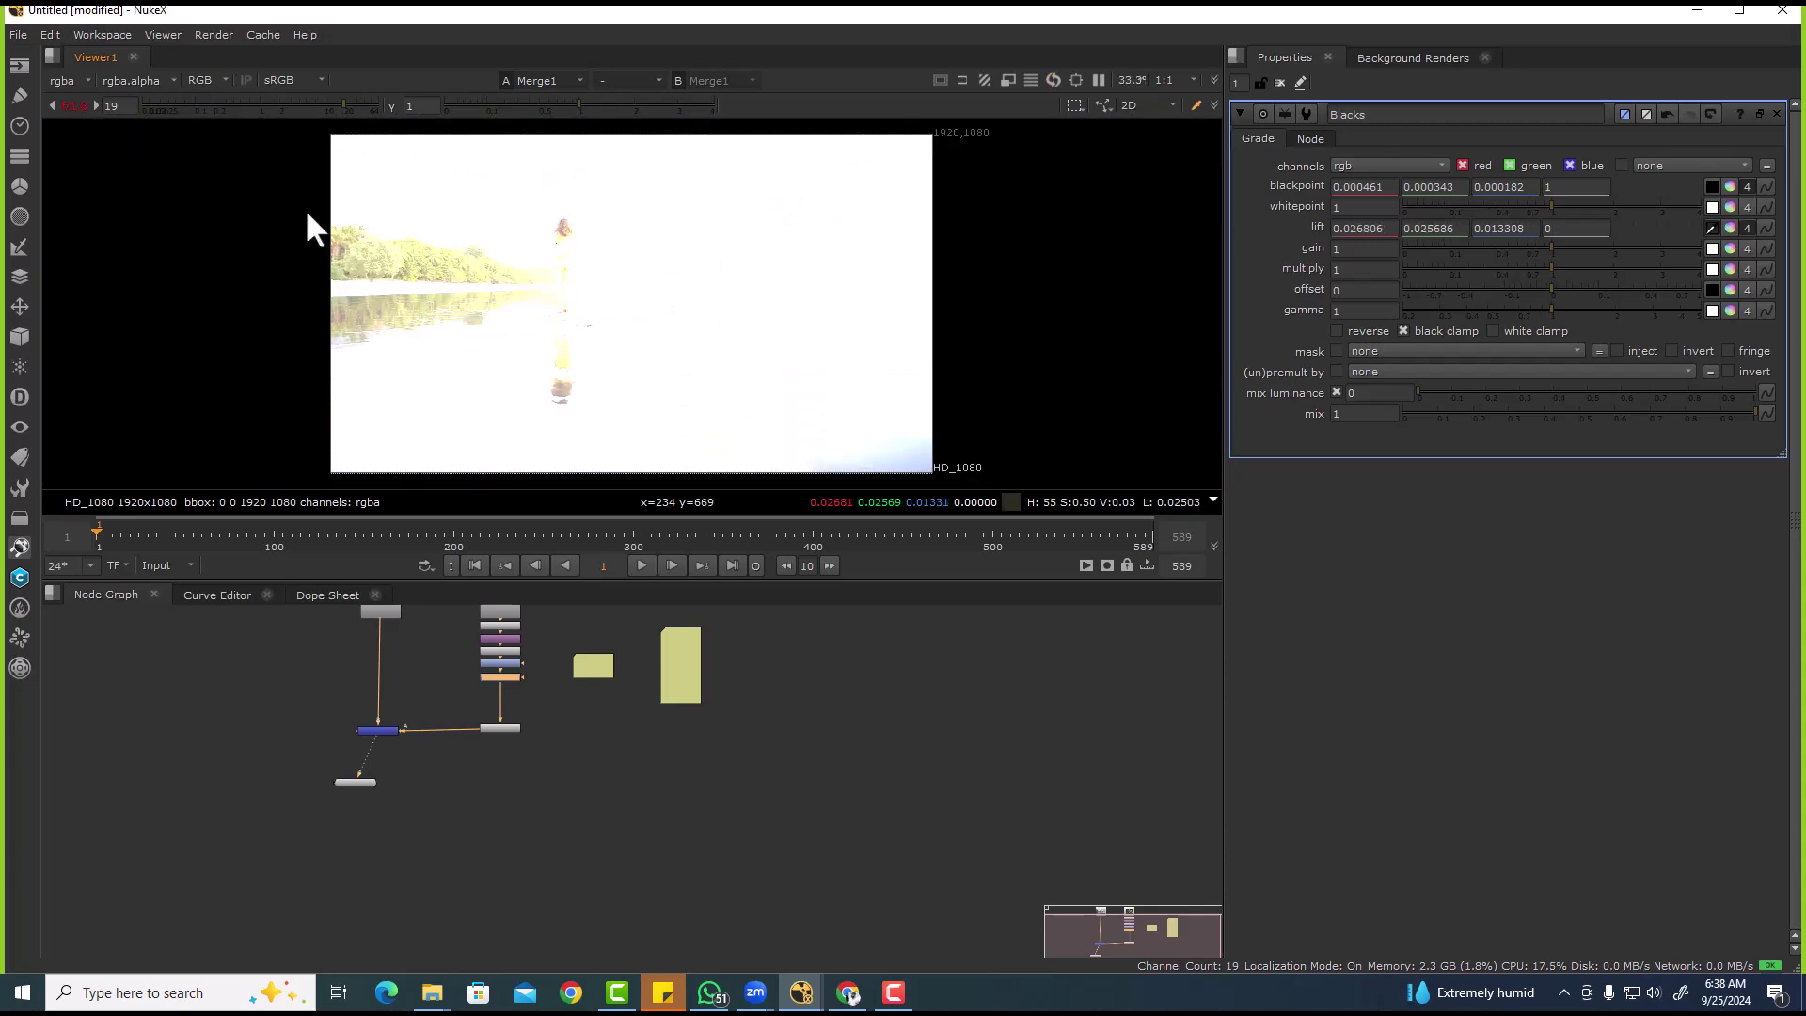
ctrl+click(290, 104)
alt+middle_drag(364, 234, 481, 206)
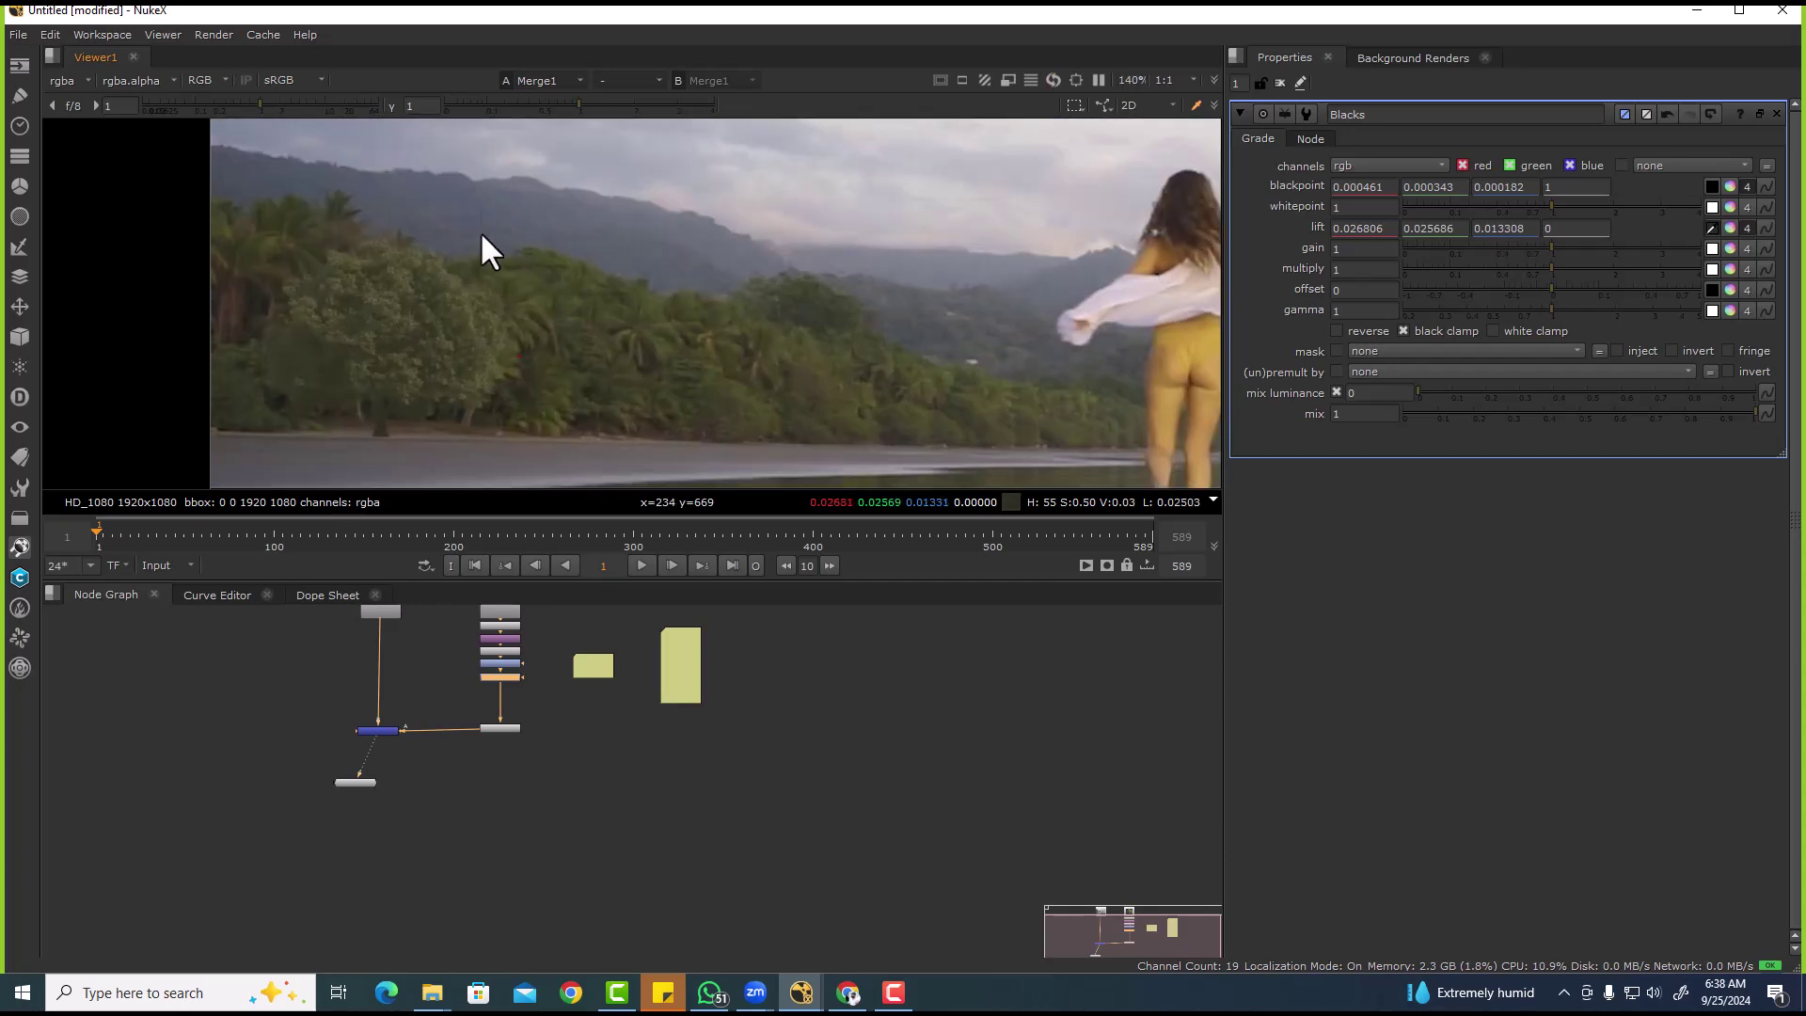
scroll(459, 309, up, 5)
scroll(487, 344, down, 4)
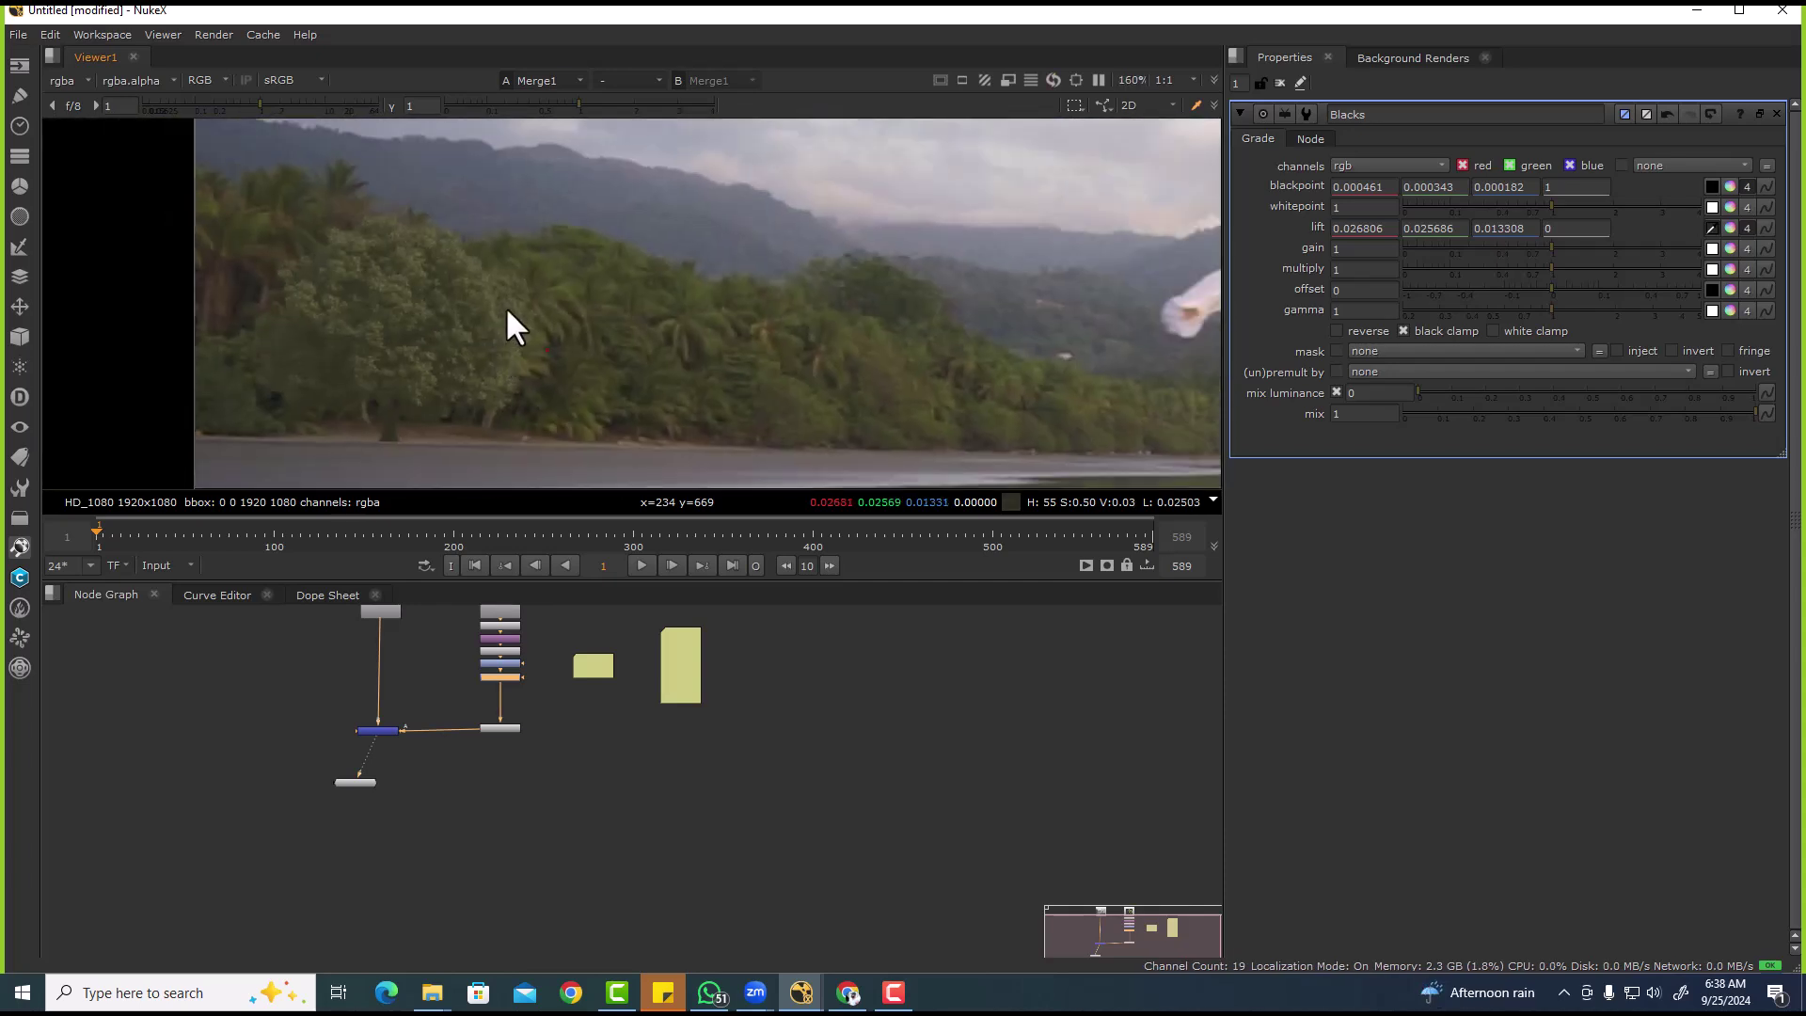
scroll(449, 348, down, 3)
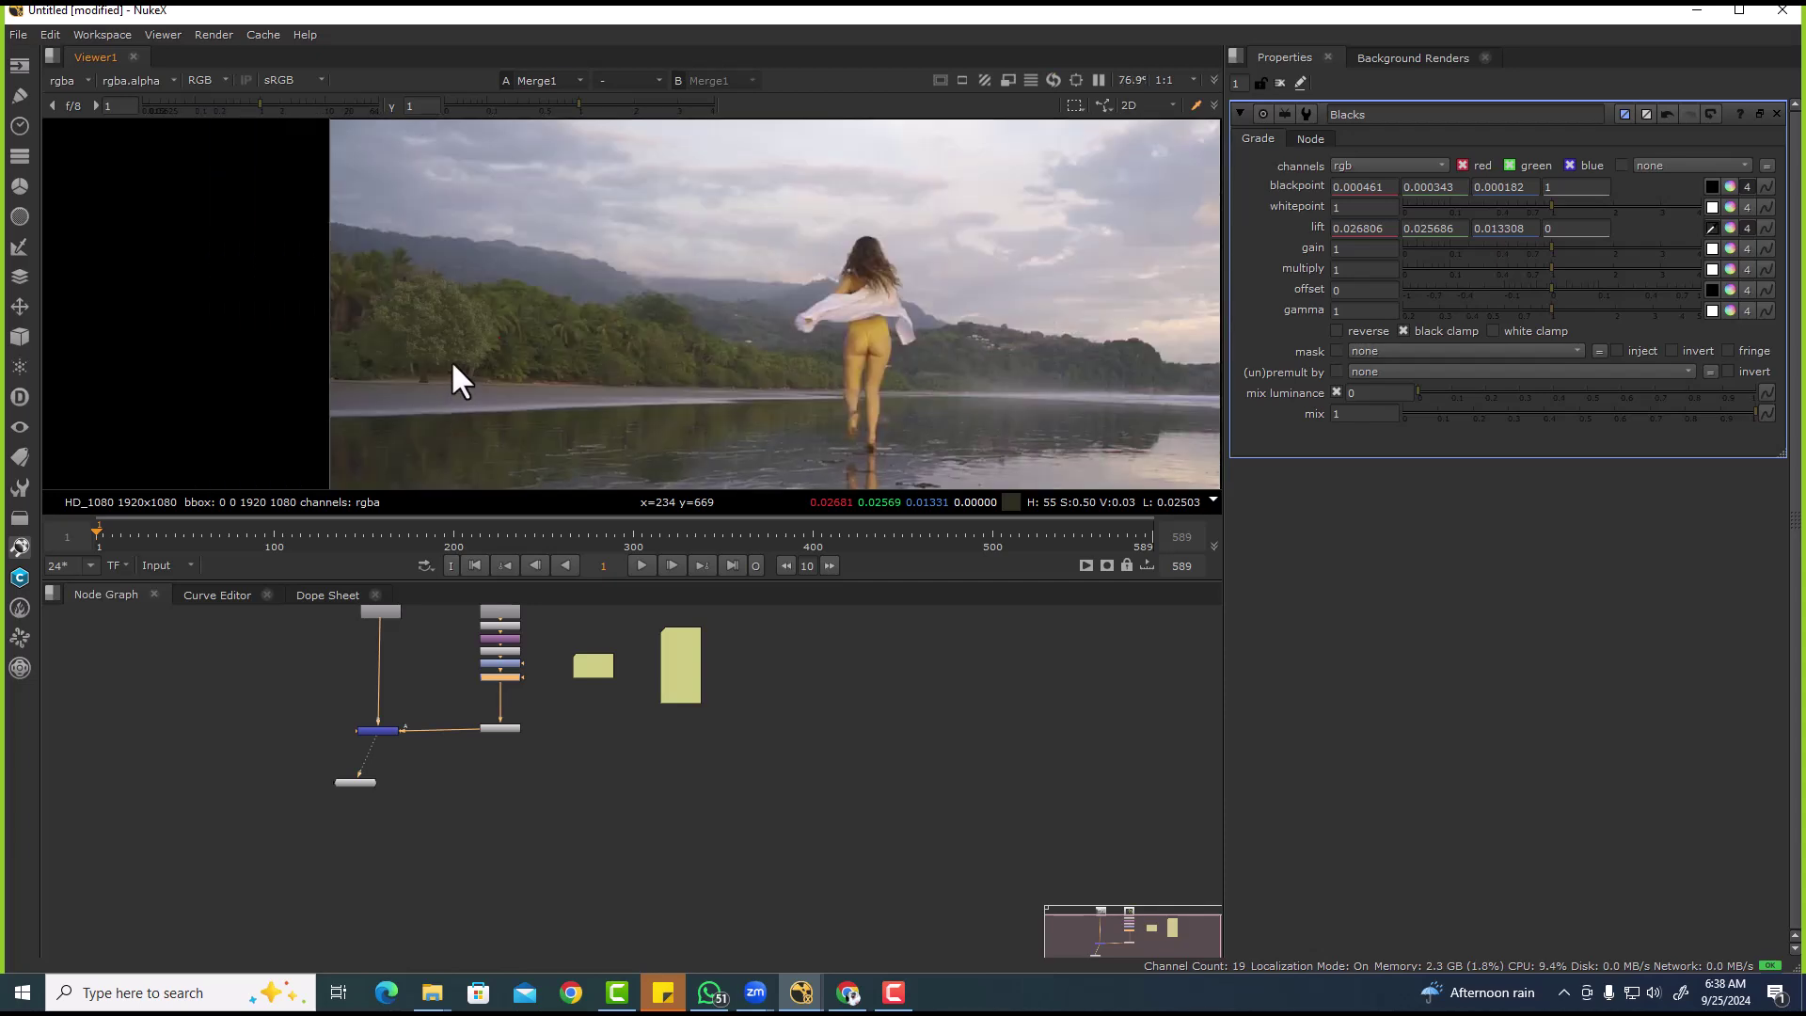
scroll(455, 348, up, 5)
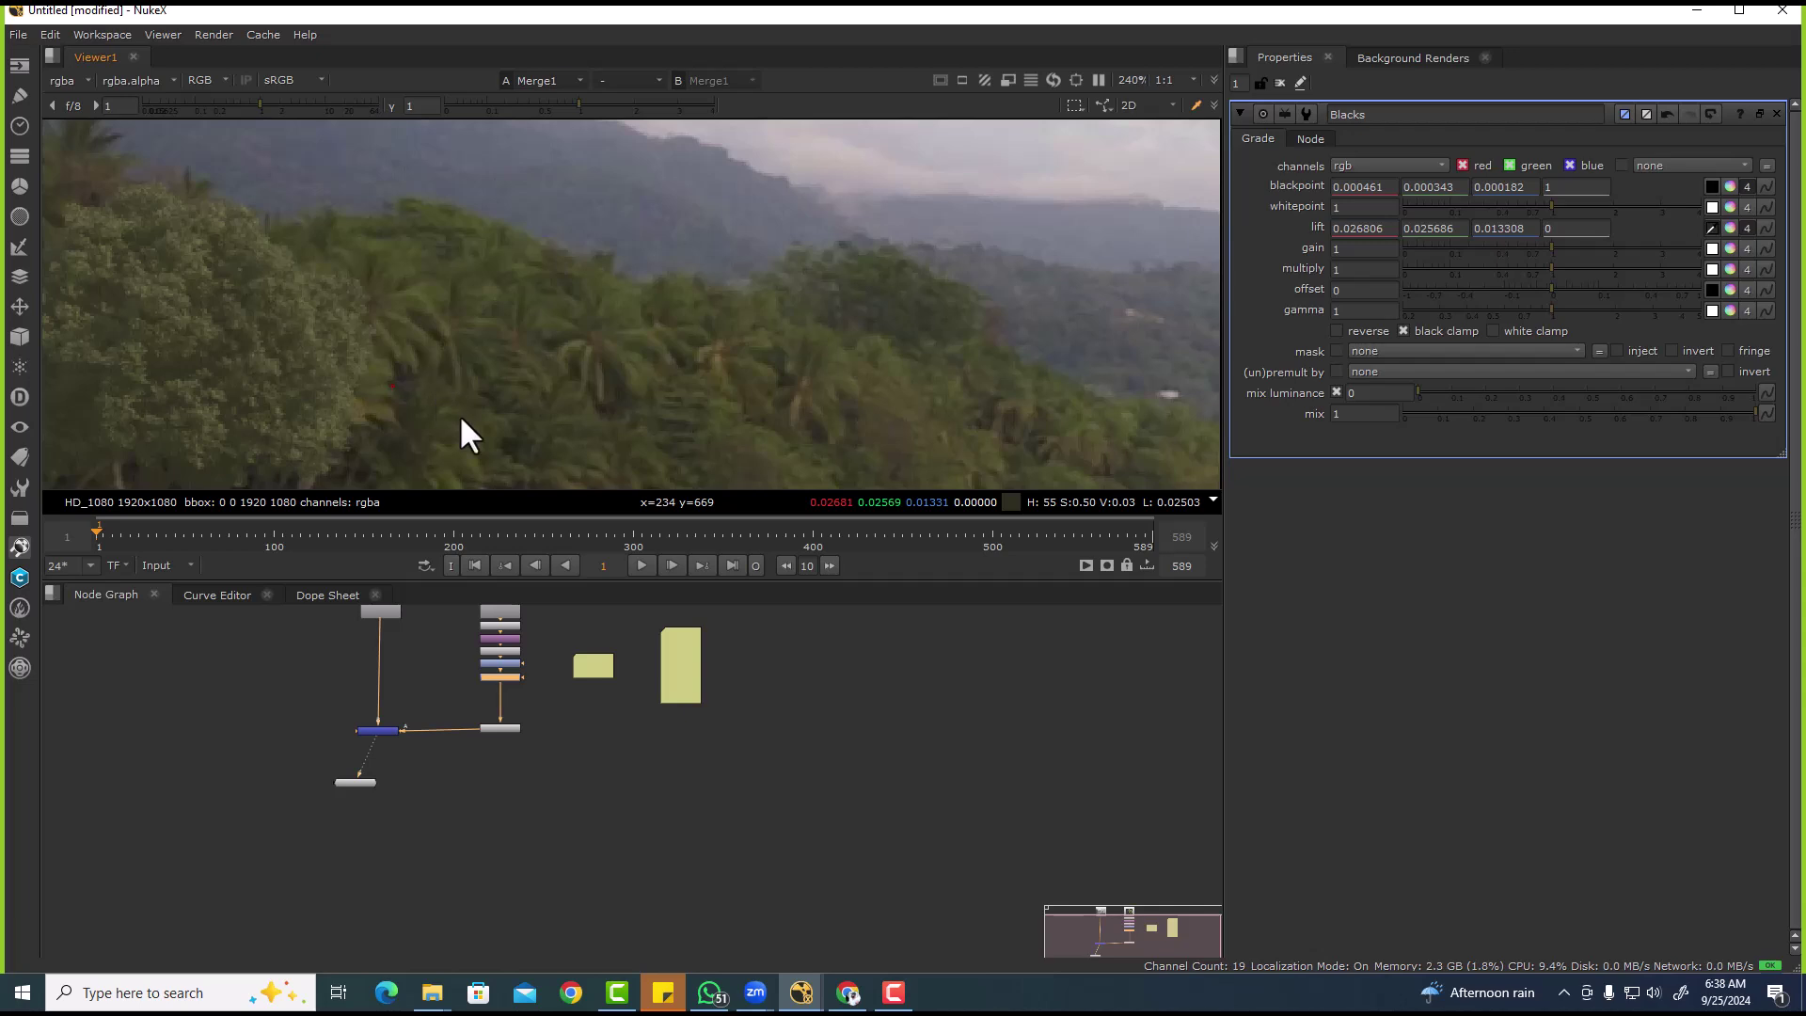
scroll(504, 348, down, 3)
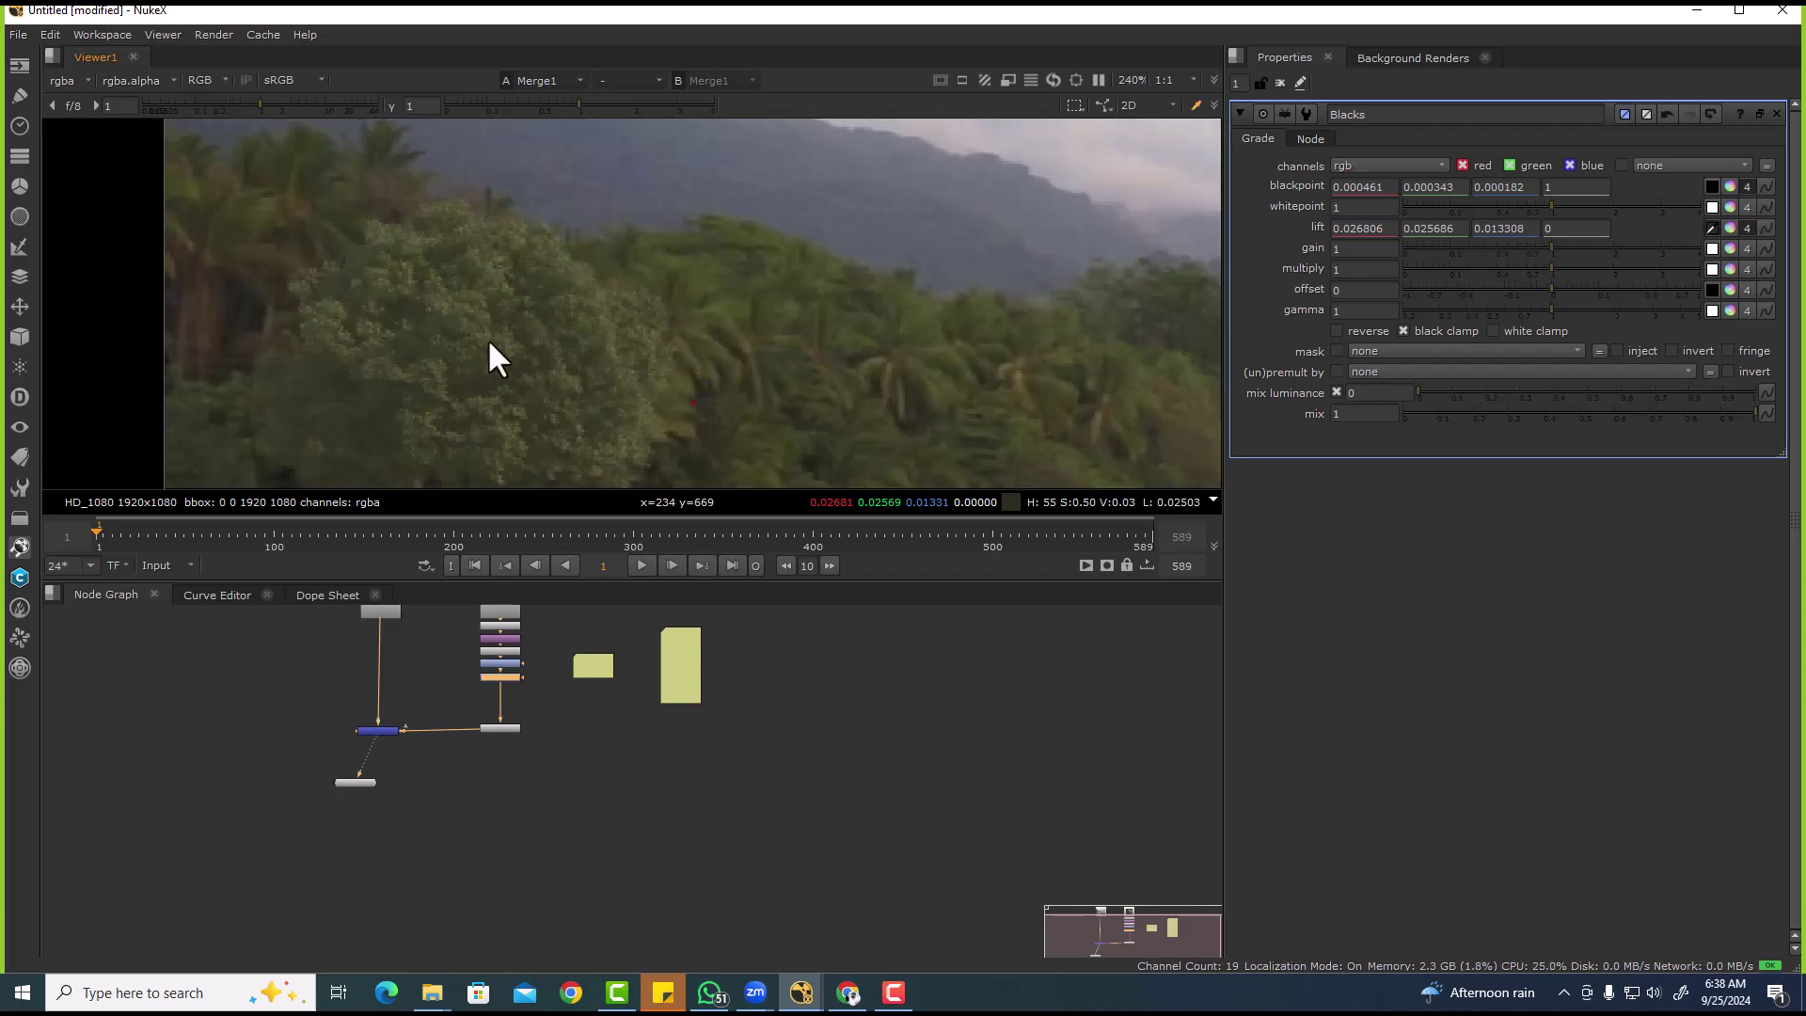
scroll(439, 297, up, 3)
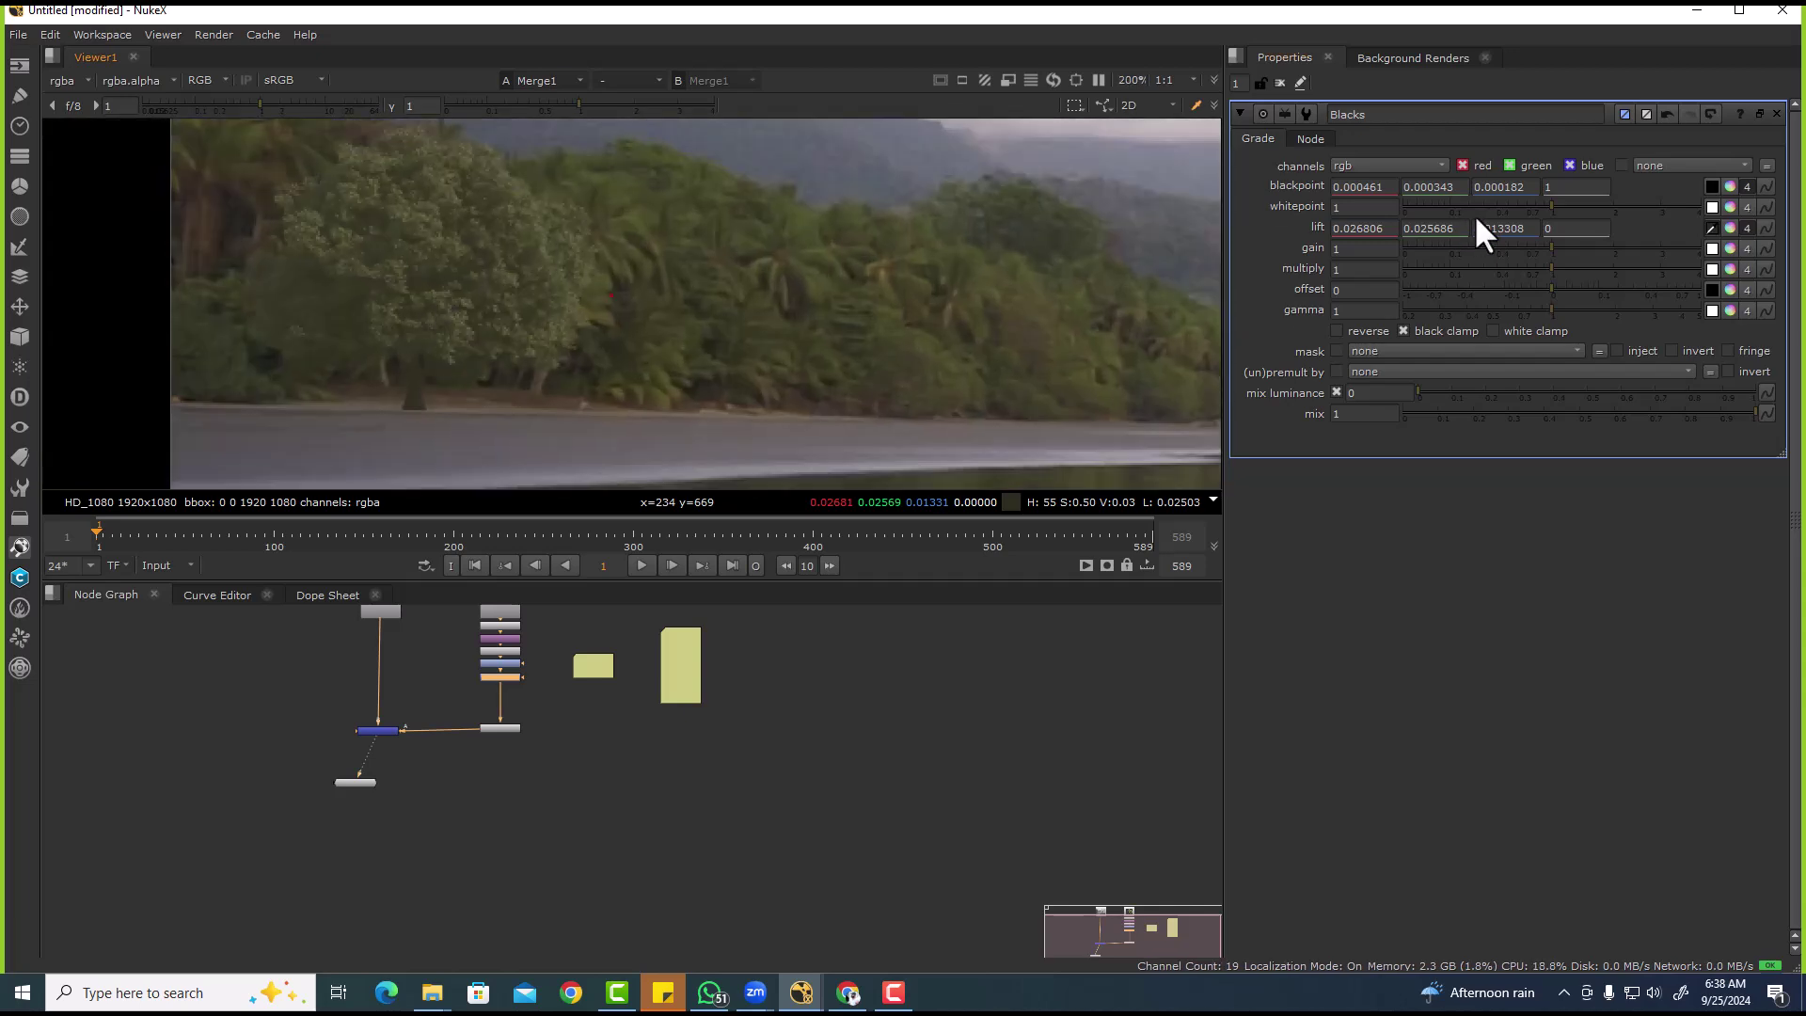
- Lower the brightness (V) of the Blacks lift color to 0.004 and check the tree against the background
click(1730, 229)
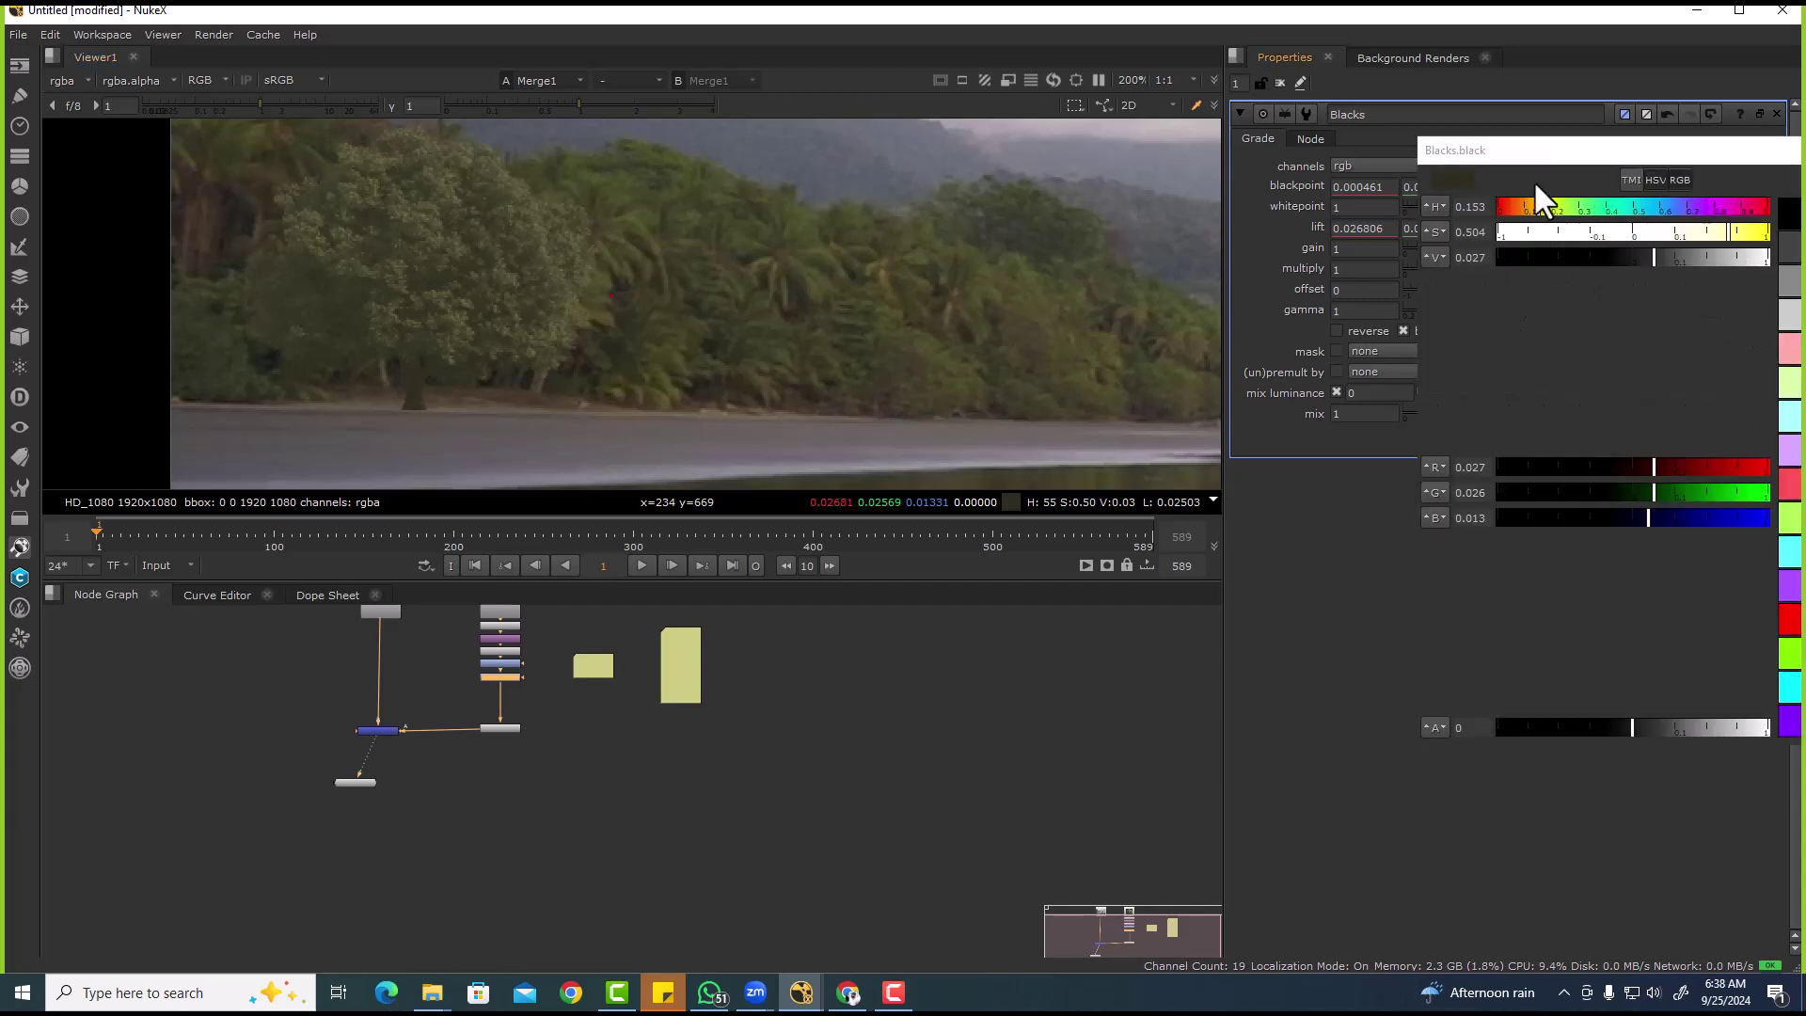
drag(1650, 258, 1640, 258)
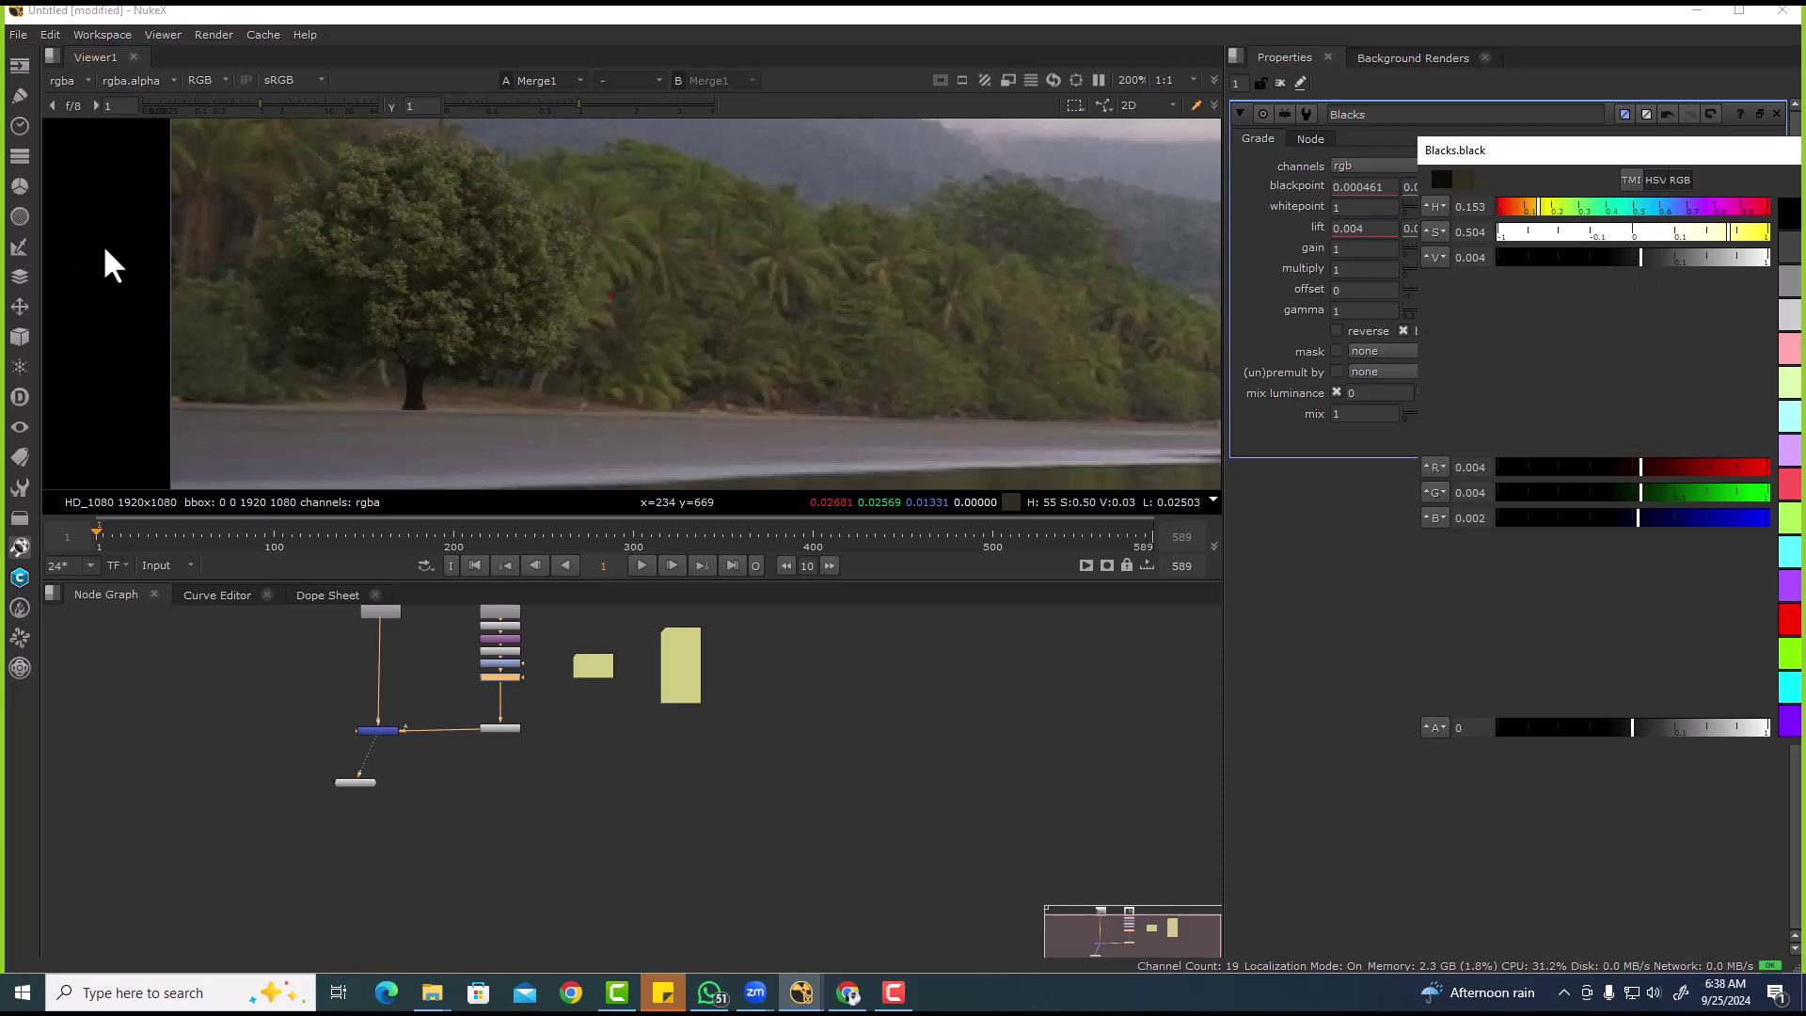
scroll(324, 330, down, 5)
scroll(390, 271, up, 5)
scroll(440, 273, up, 1)
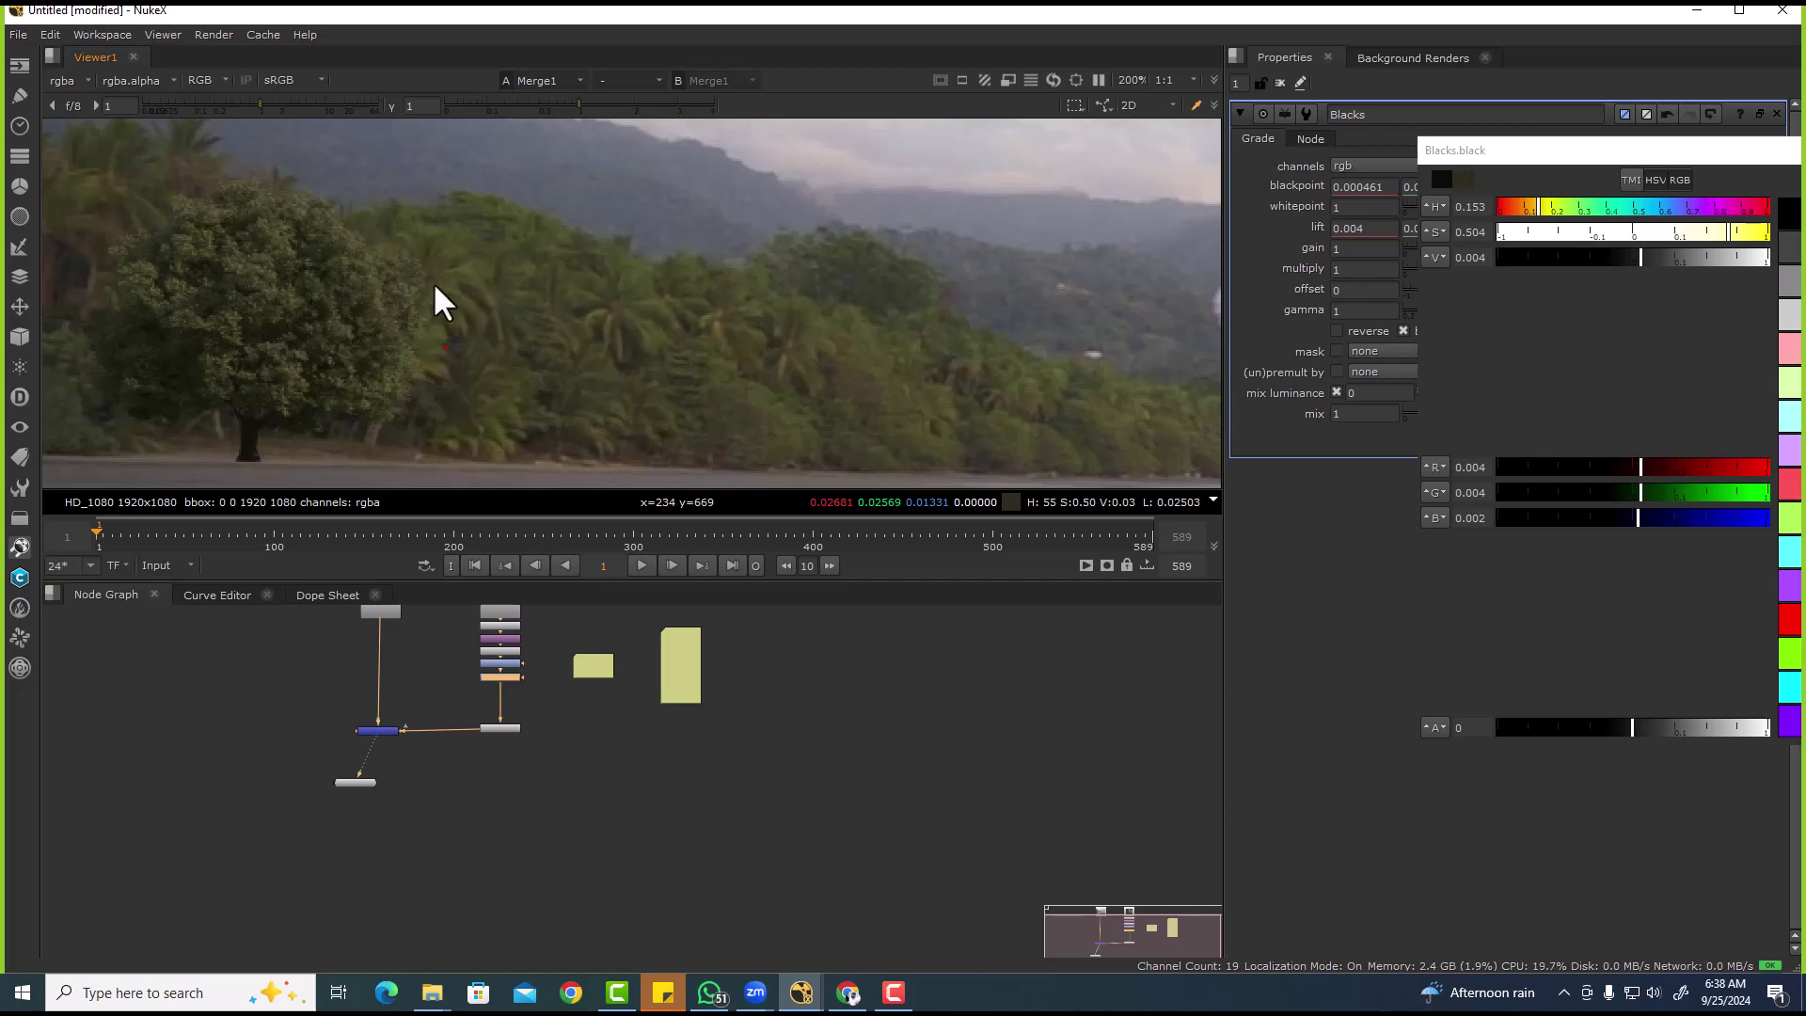
scroll(395, 306, up, 2)
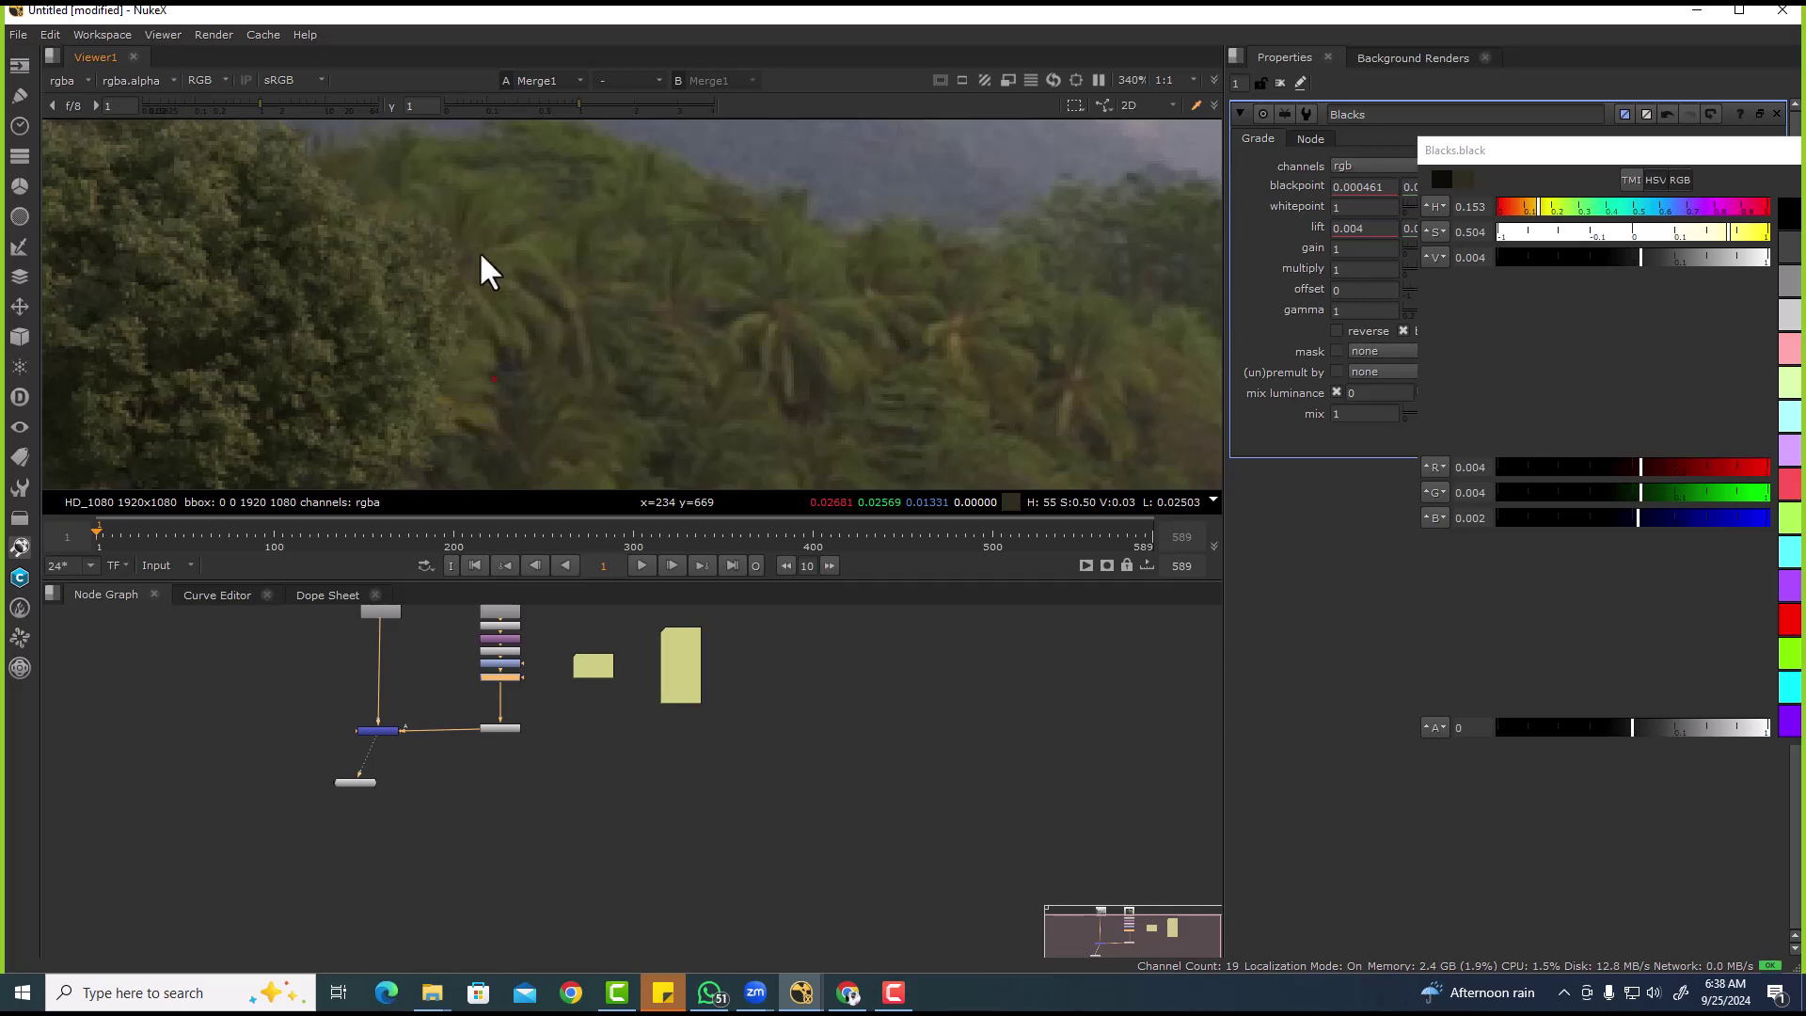
- Check the tree against the surrounding palms and close the color picker of the Blacks lift
scroll(482, 246, down, 2)
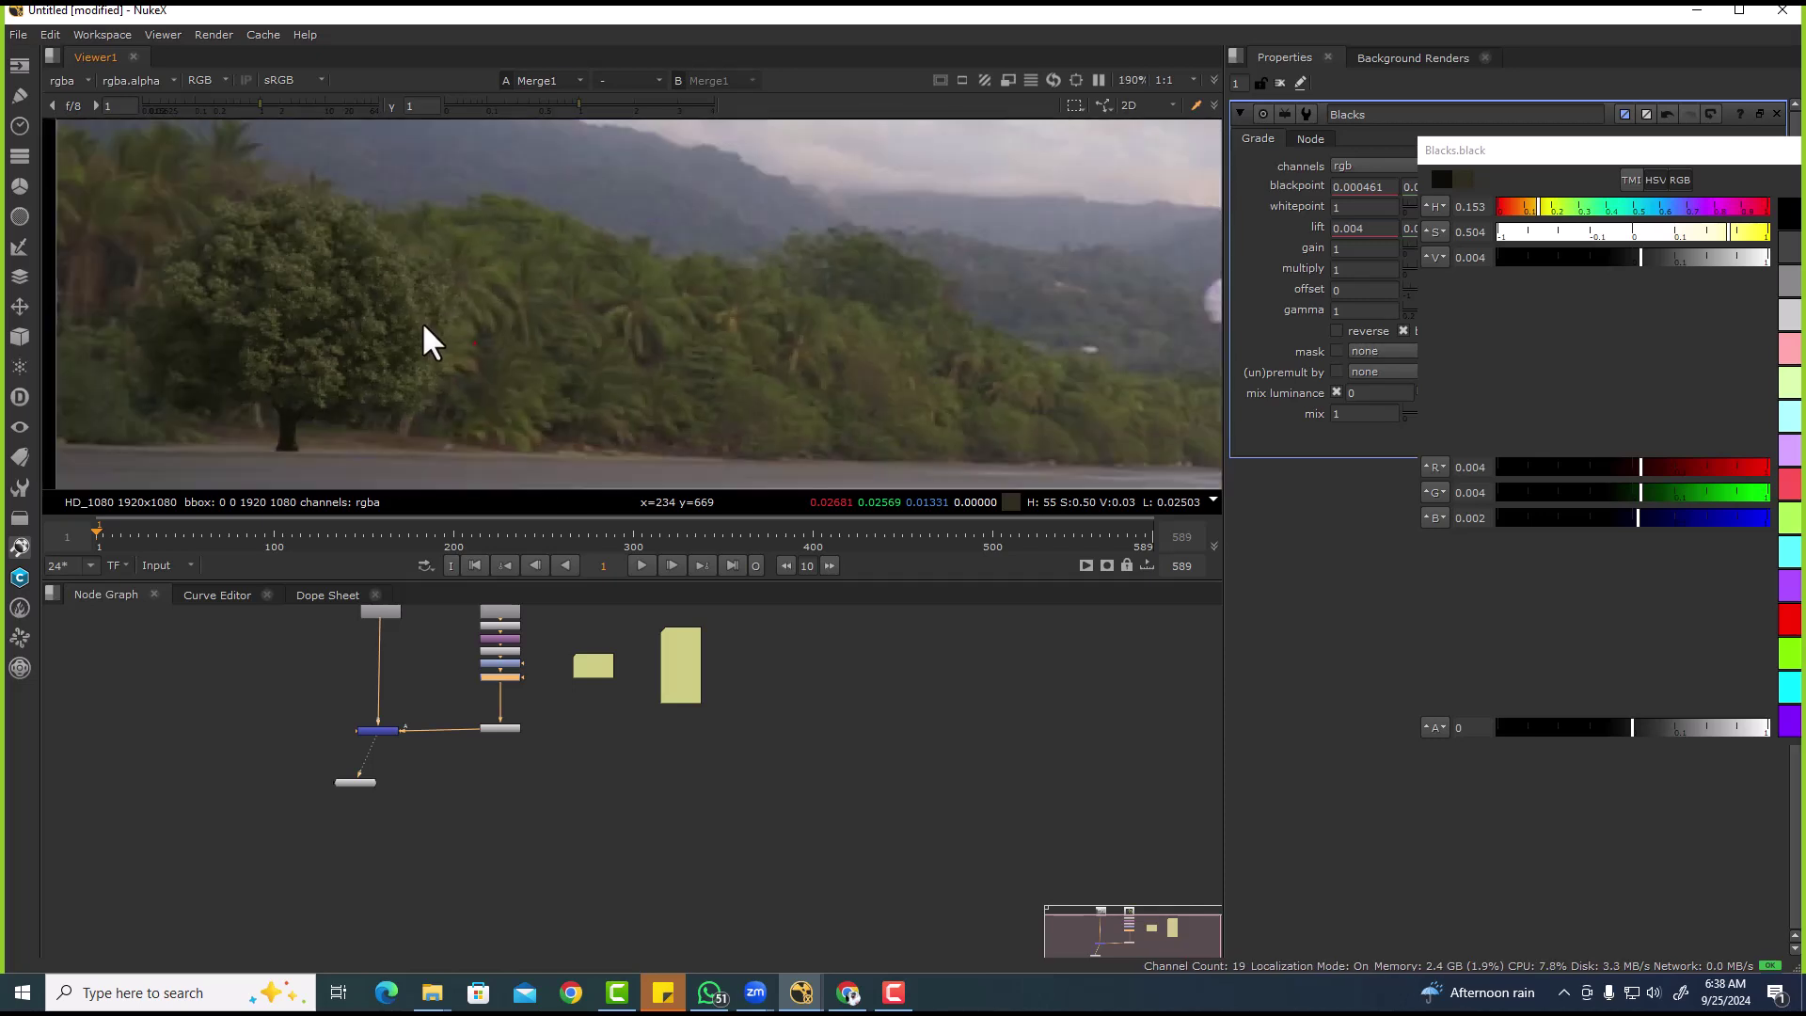
drag(1511, 149, 1089, 290)
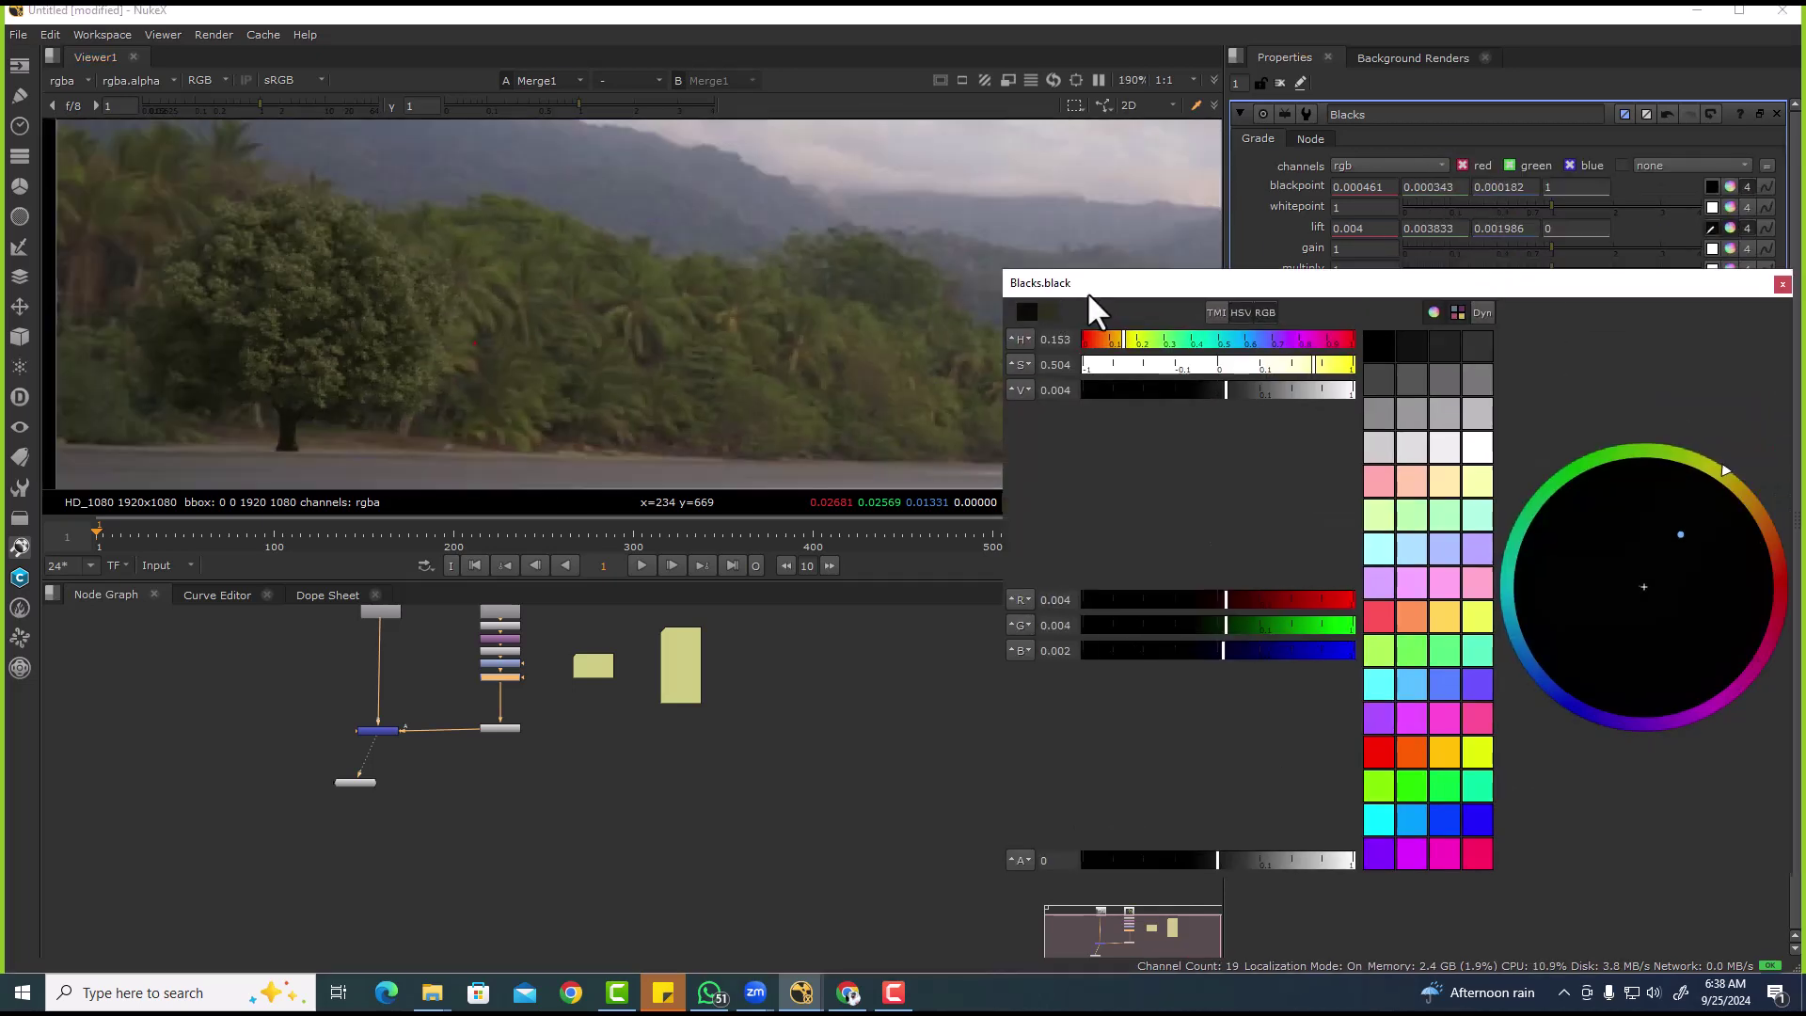
click(1777, 286)
- Insert a Defocus node between Blacks and Premult2 in the tree branch
scroll(532, 651, up, 5)
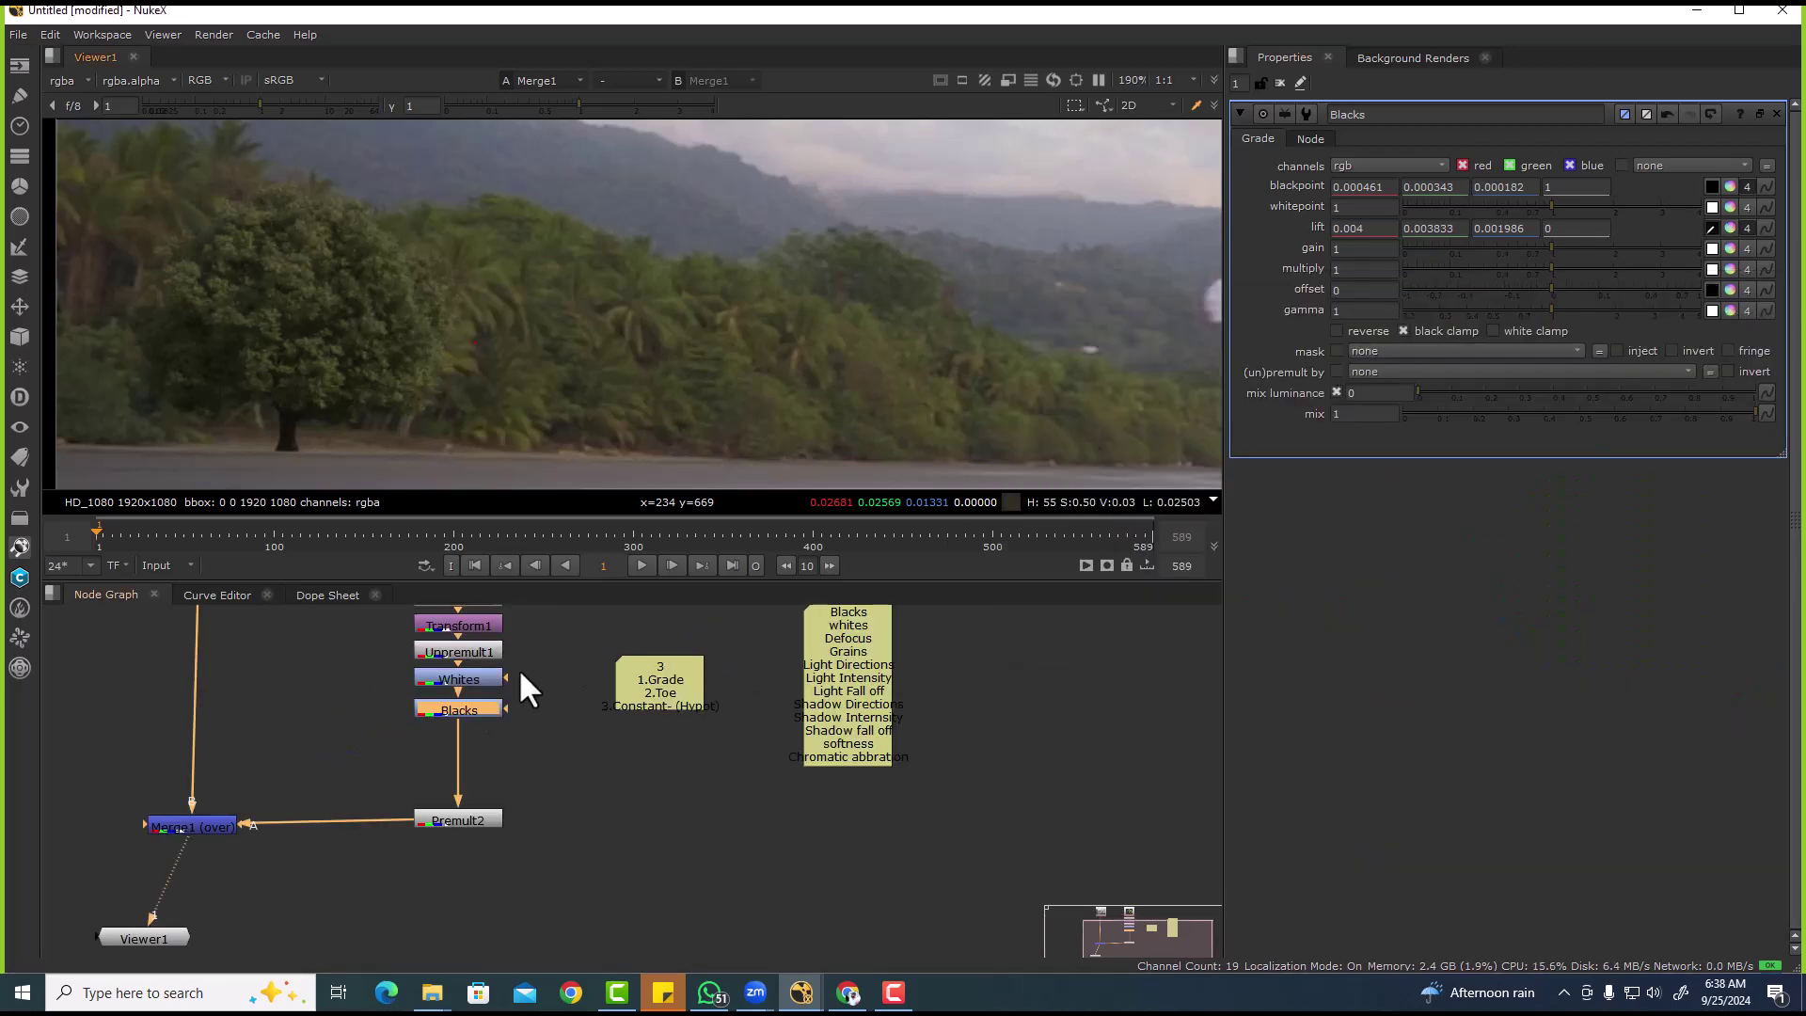
click(615, 726)
right_click(615, 728)
key(Escape)
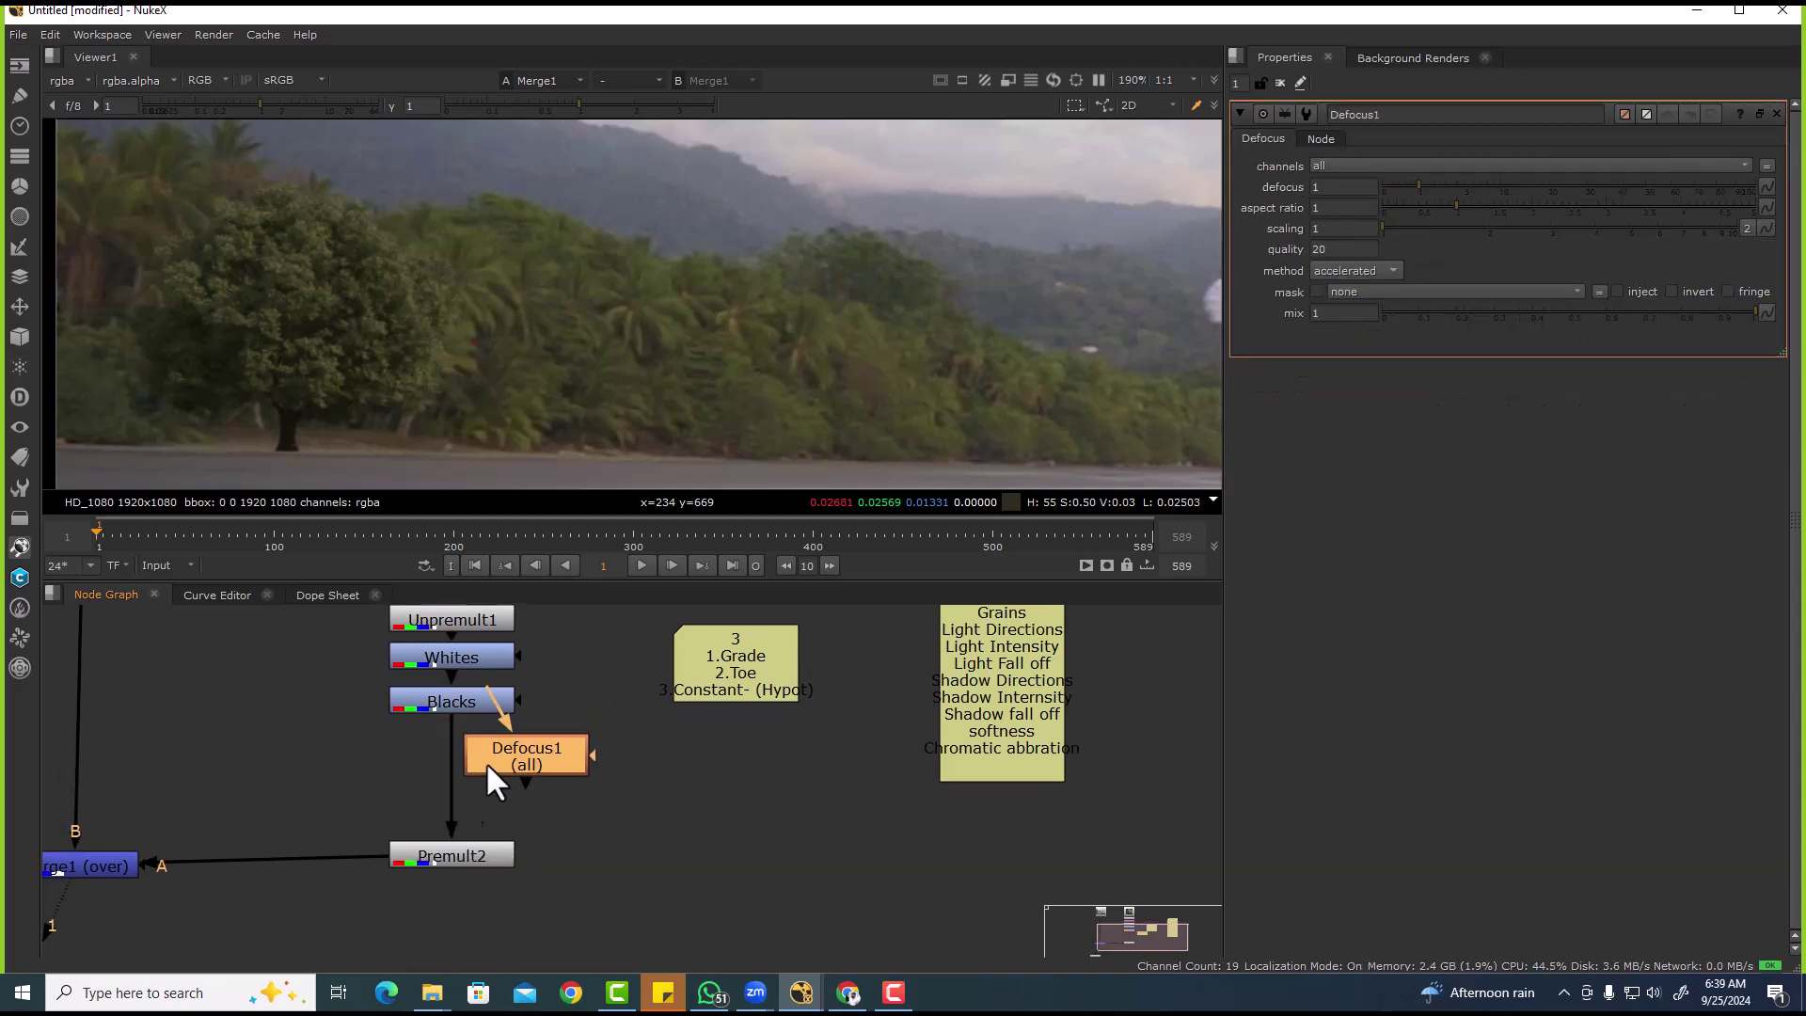
click(440, 757)
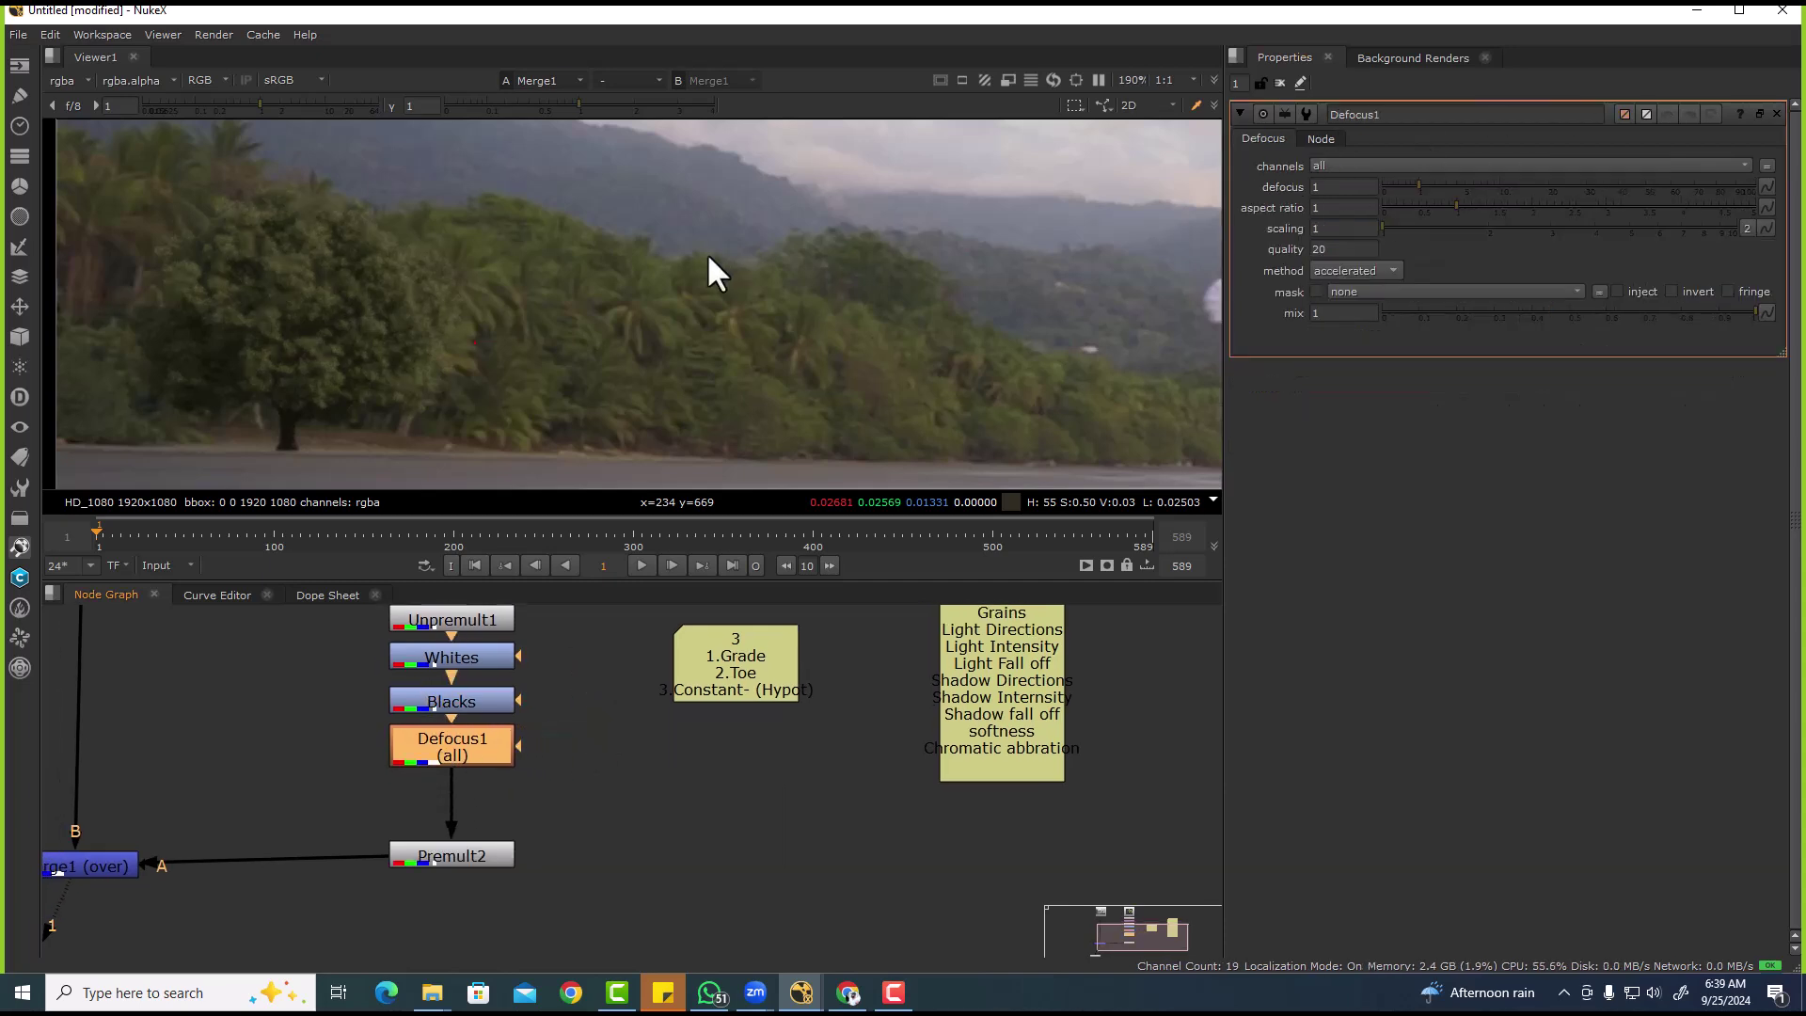
- Set the Defocus node's defocus amount to 0.25 and check the tree's softness against the palms
mouse_move(1419, 185)
mouse_down()
mouse_move(1379, 187)
mouse_move(1400, 186)
mouse_up()
scroll(544, 264, down, 5)
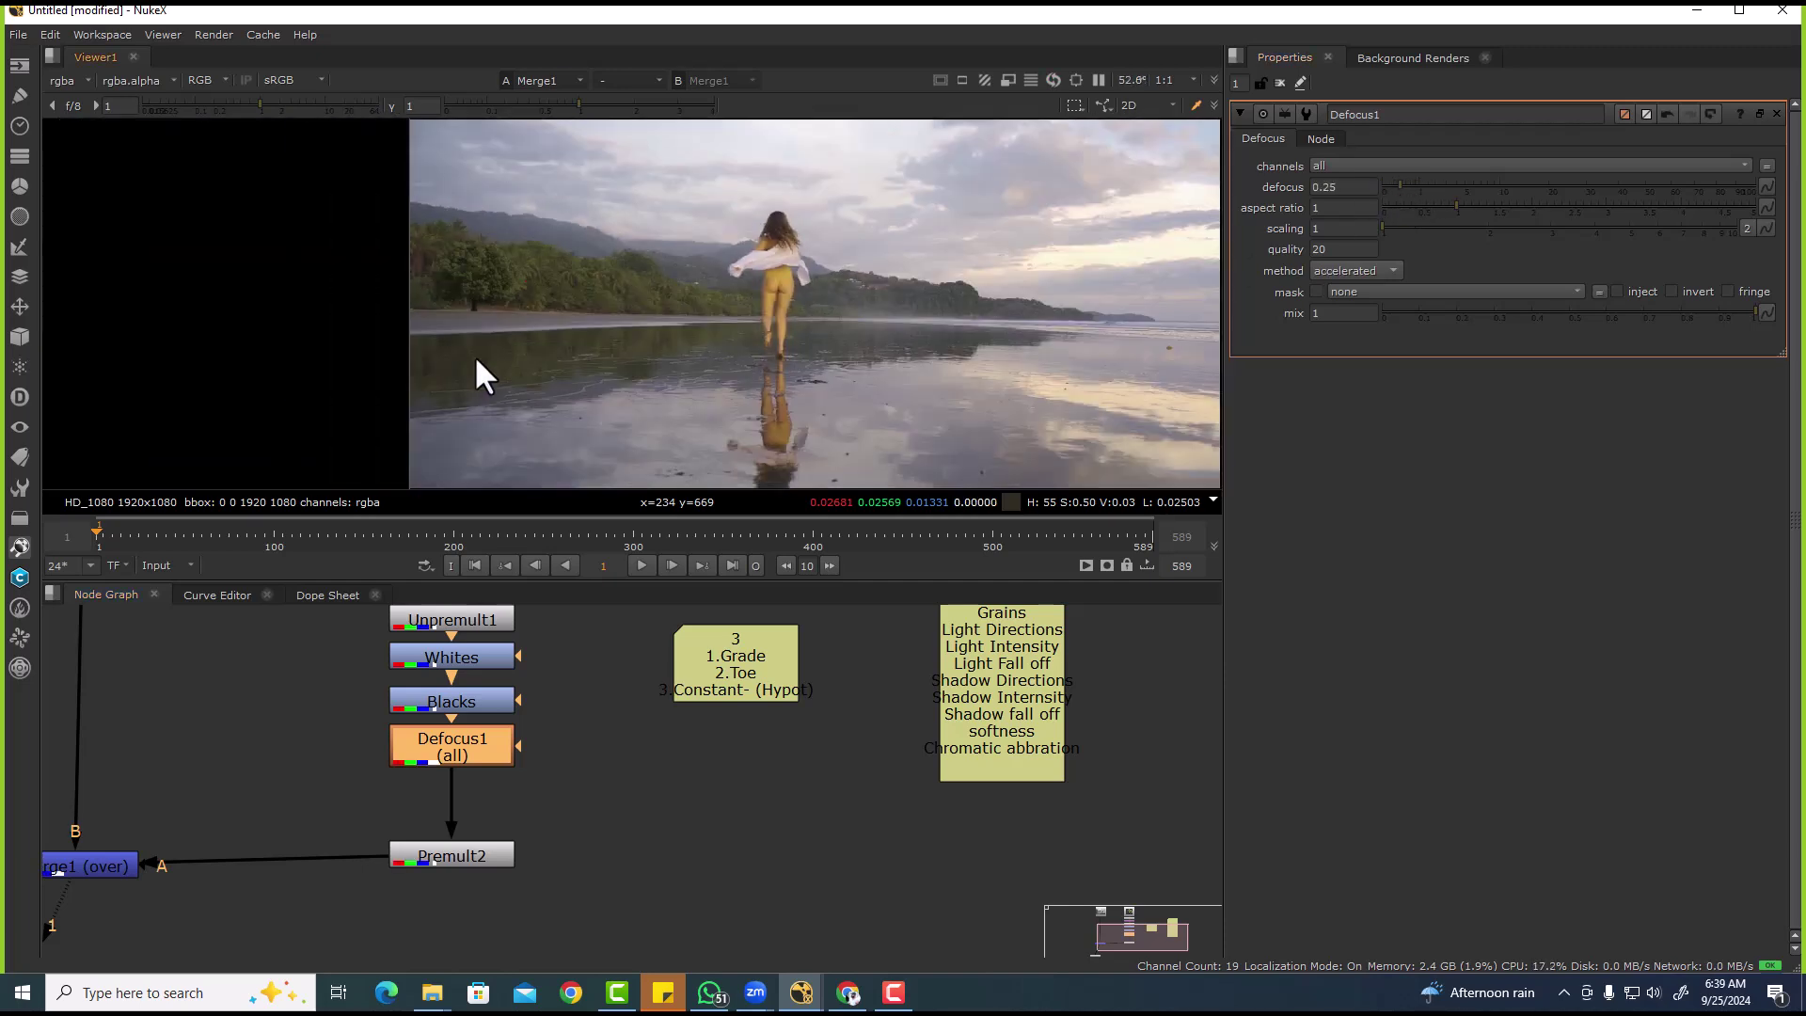
scroll(490, 273, up, 4)
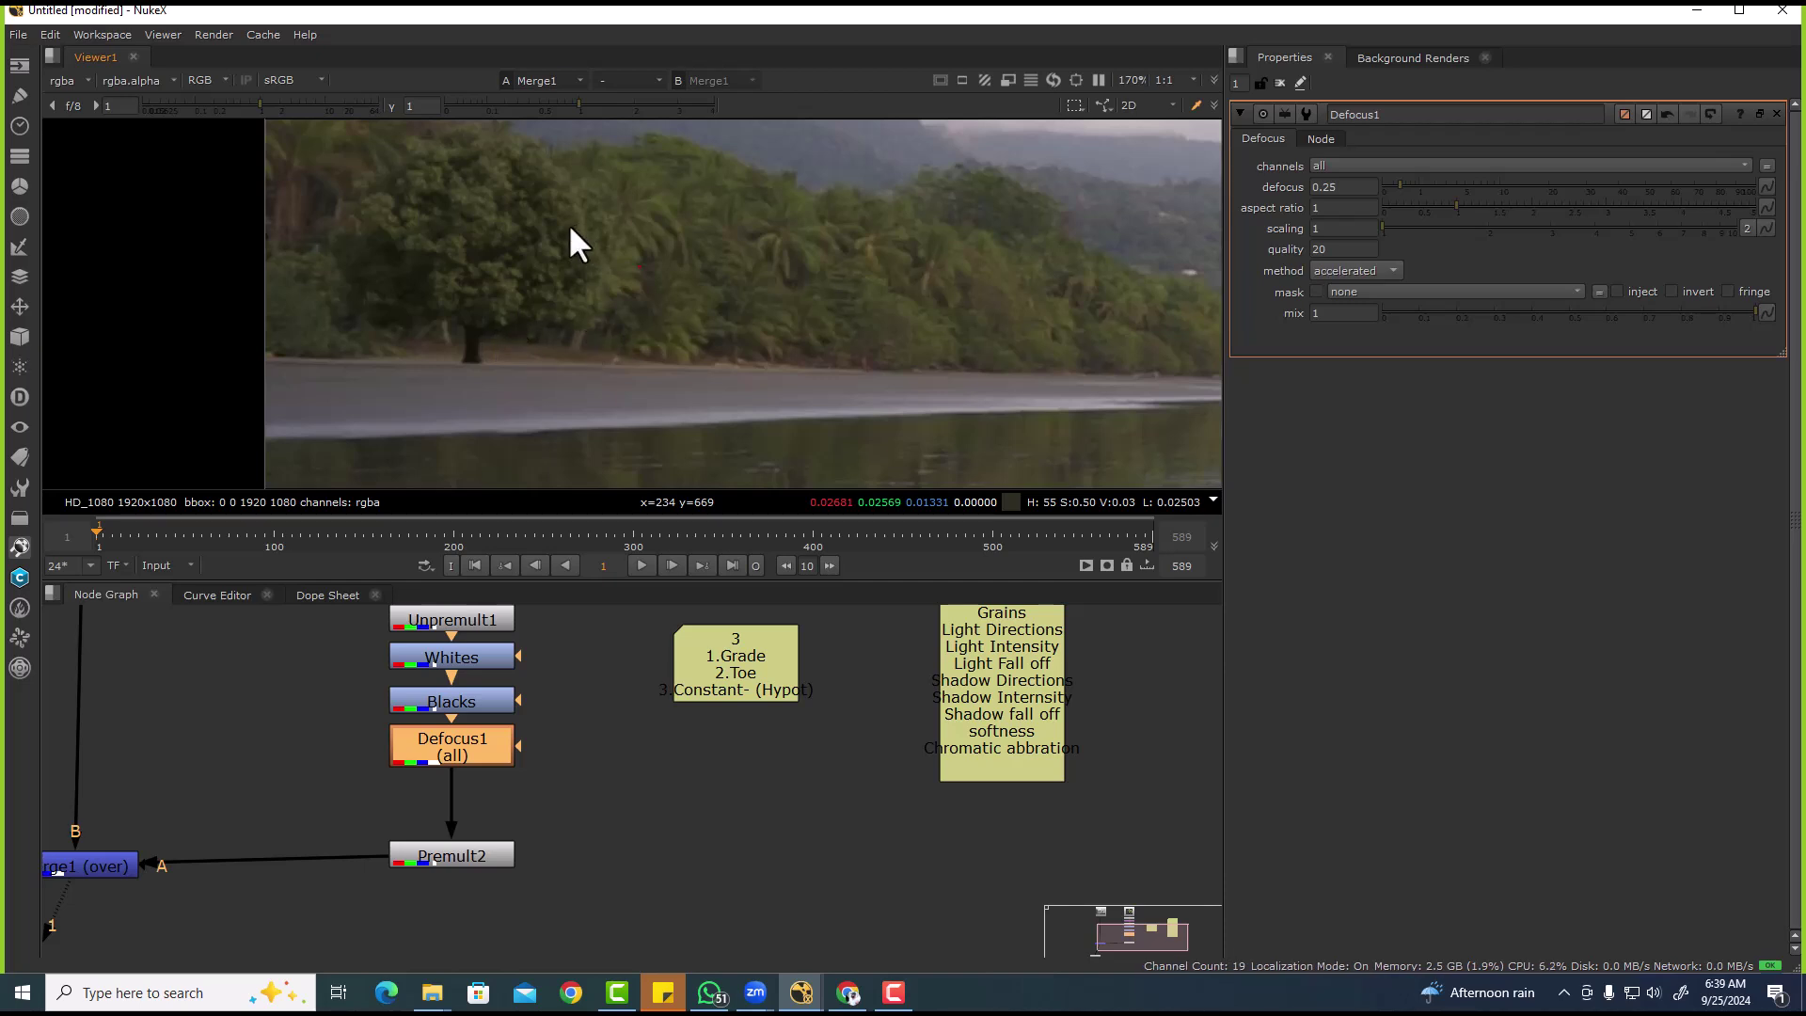
- Raise the viewer gain to 64 and examine the tree's blacks against the background foliage
drag(273, 104, 438, 116)
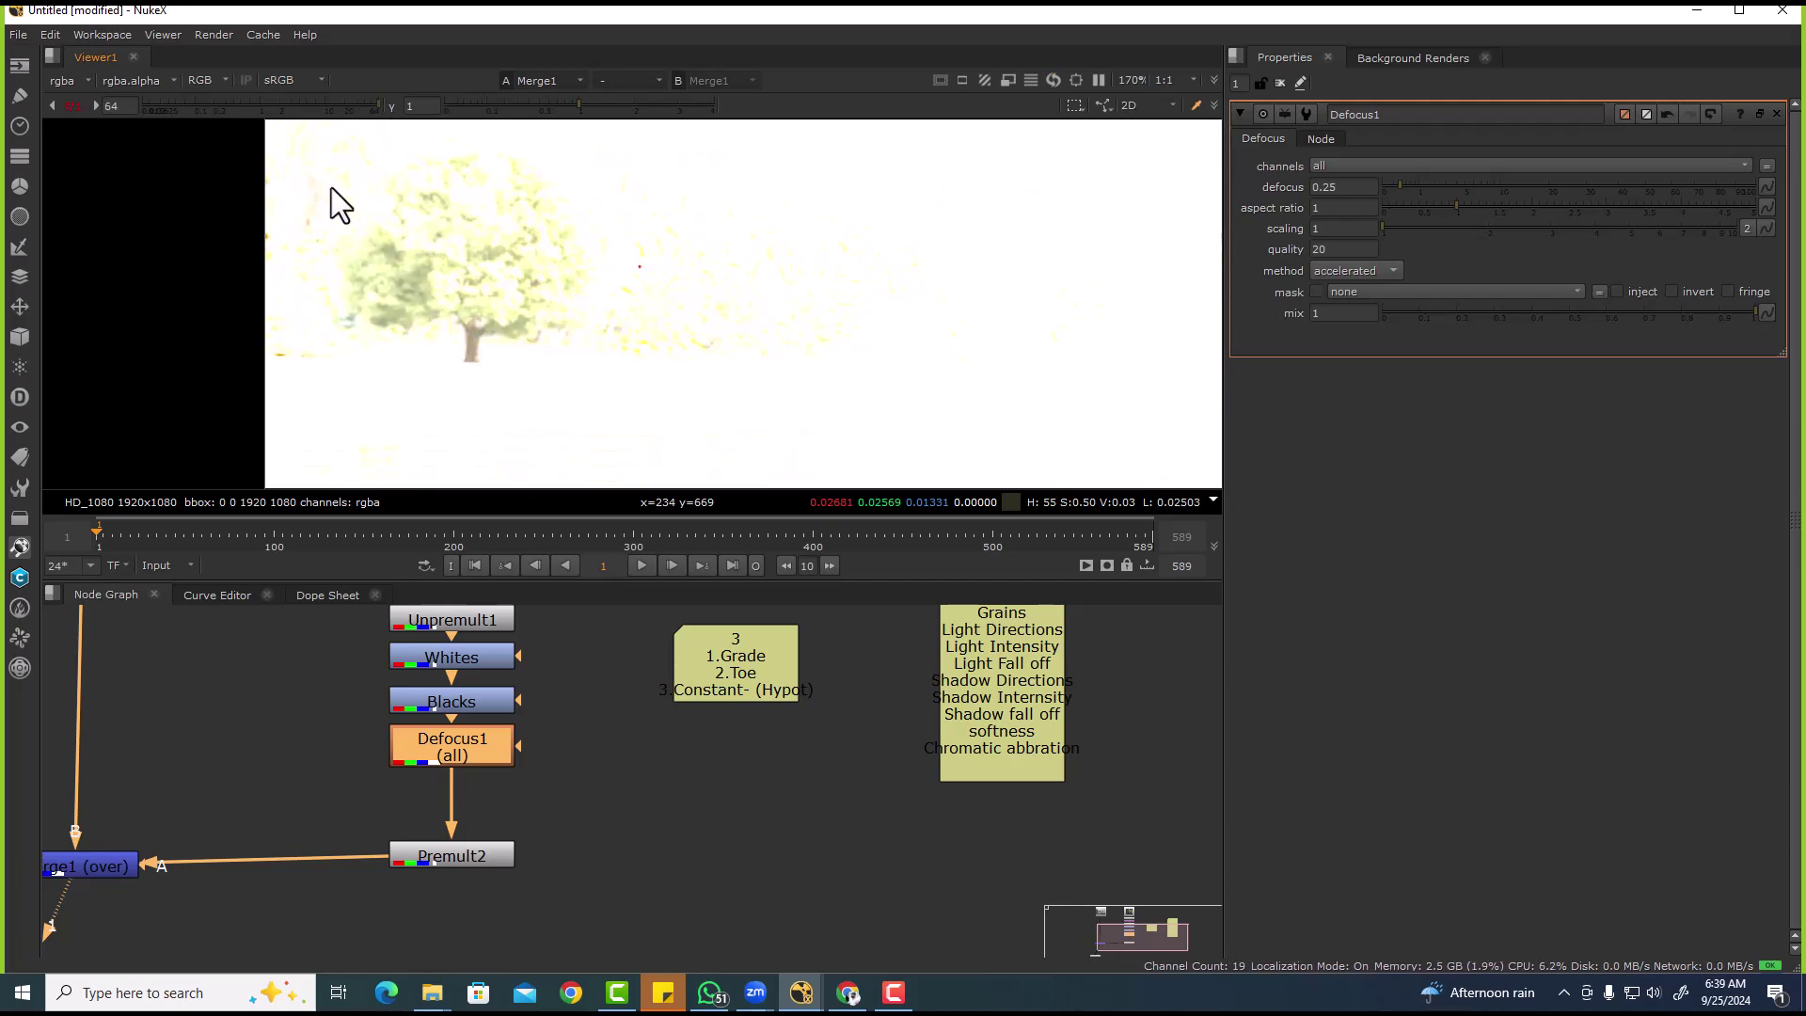
click(332, 109)
drag(271, 107, 597, 106)
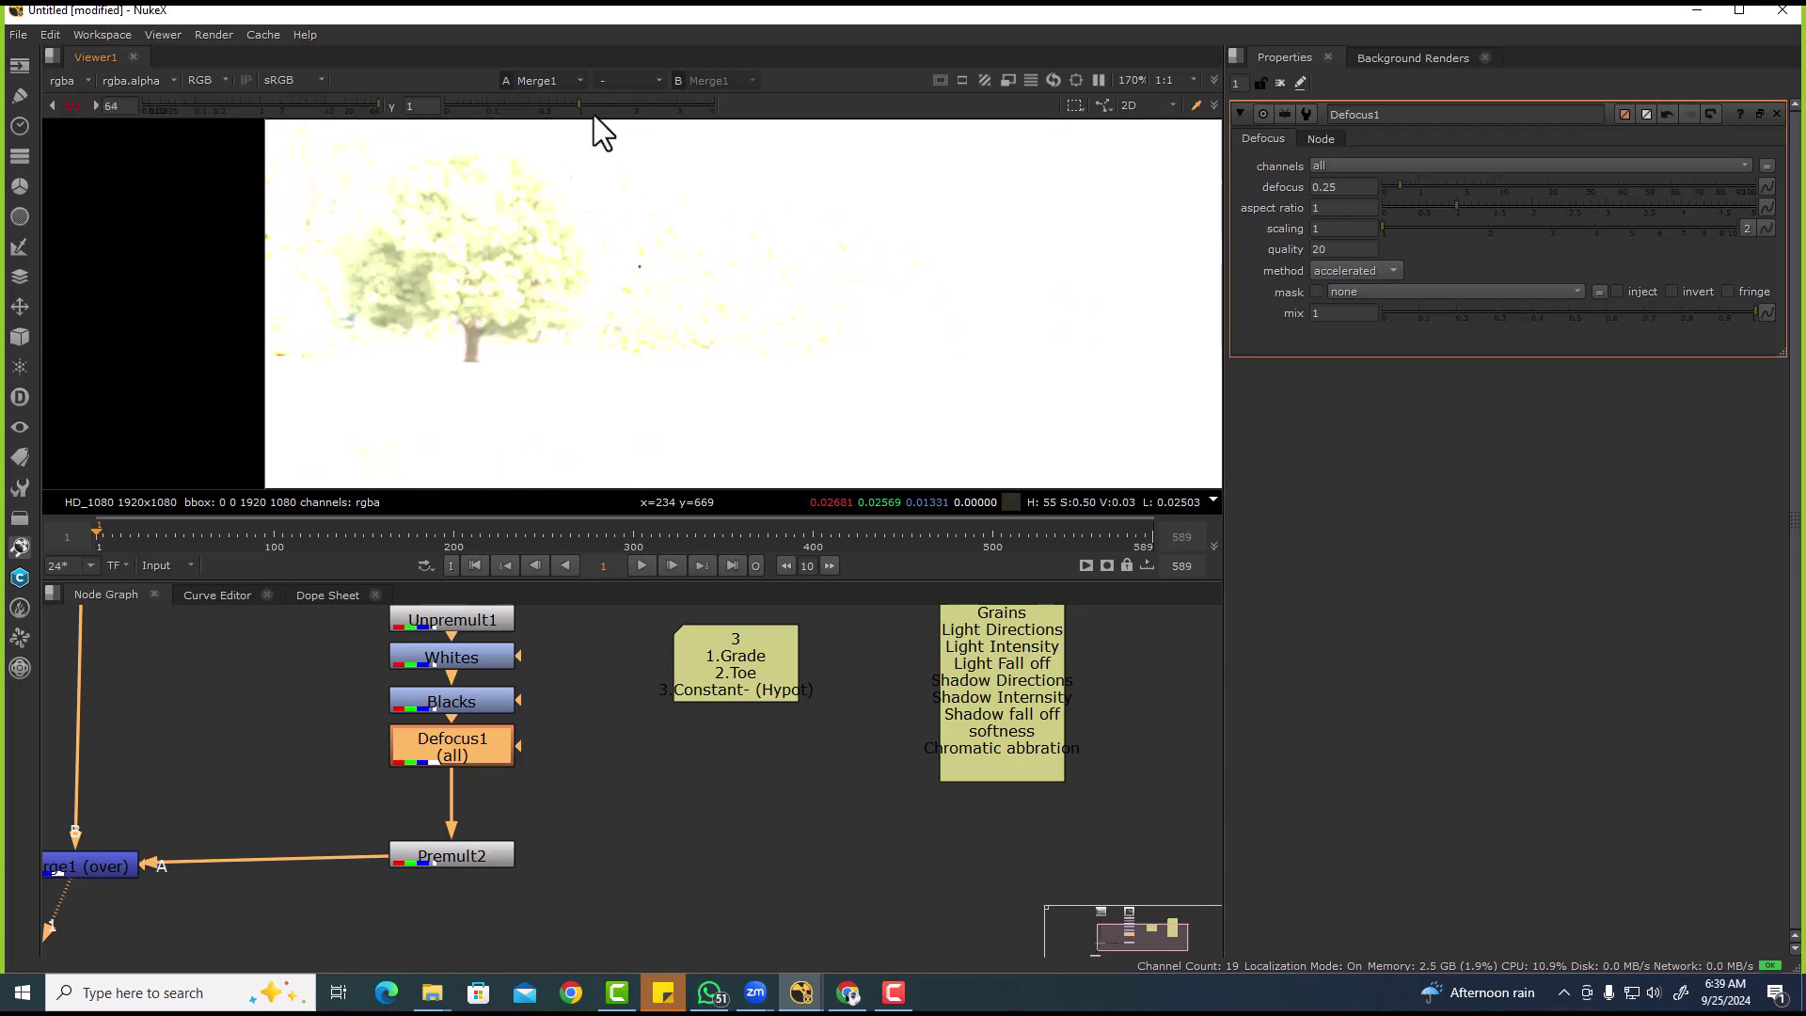
scroll(482, 329, down, 3)
drag(318, 107, 443, 124)
- Open the Blacks node's properties and reset all its knobs to their default values
click(461, 696)
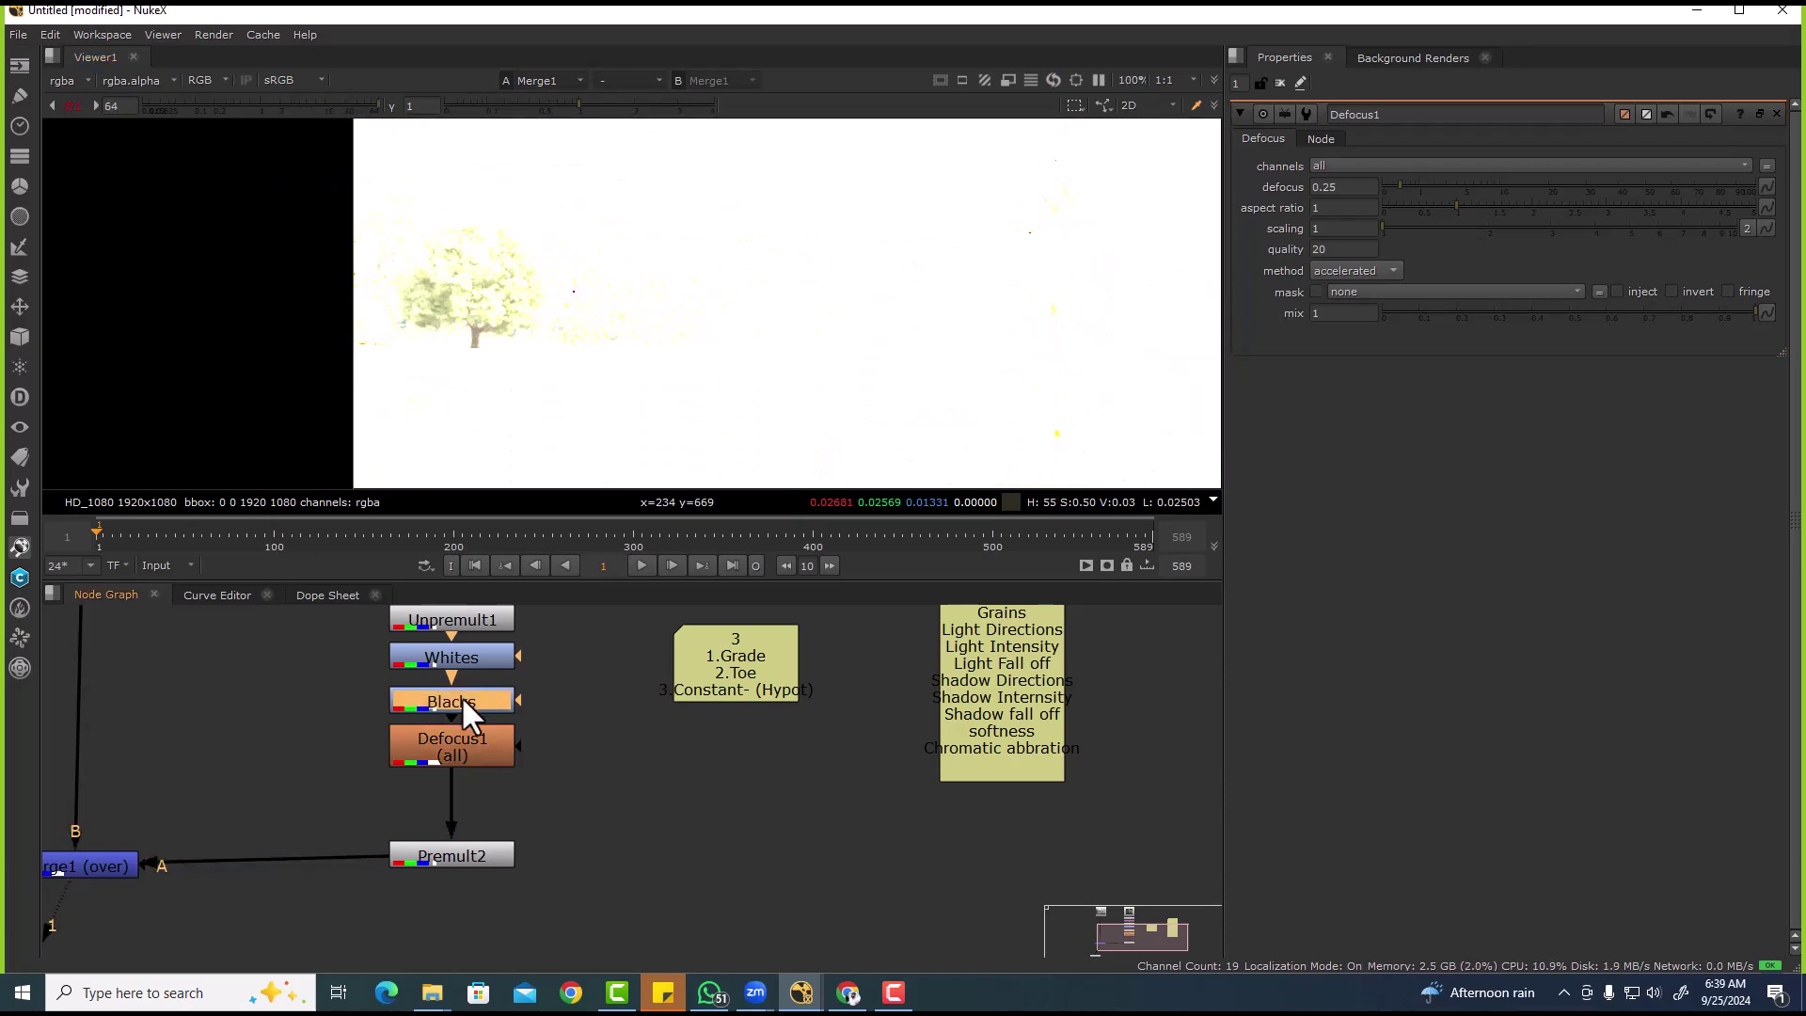
scroll(474, 337, up, 8)
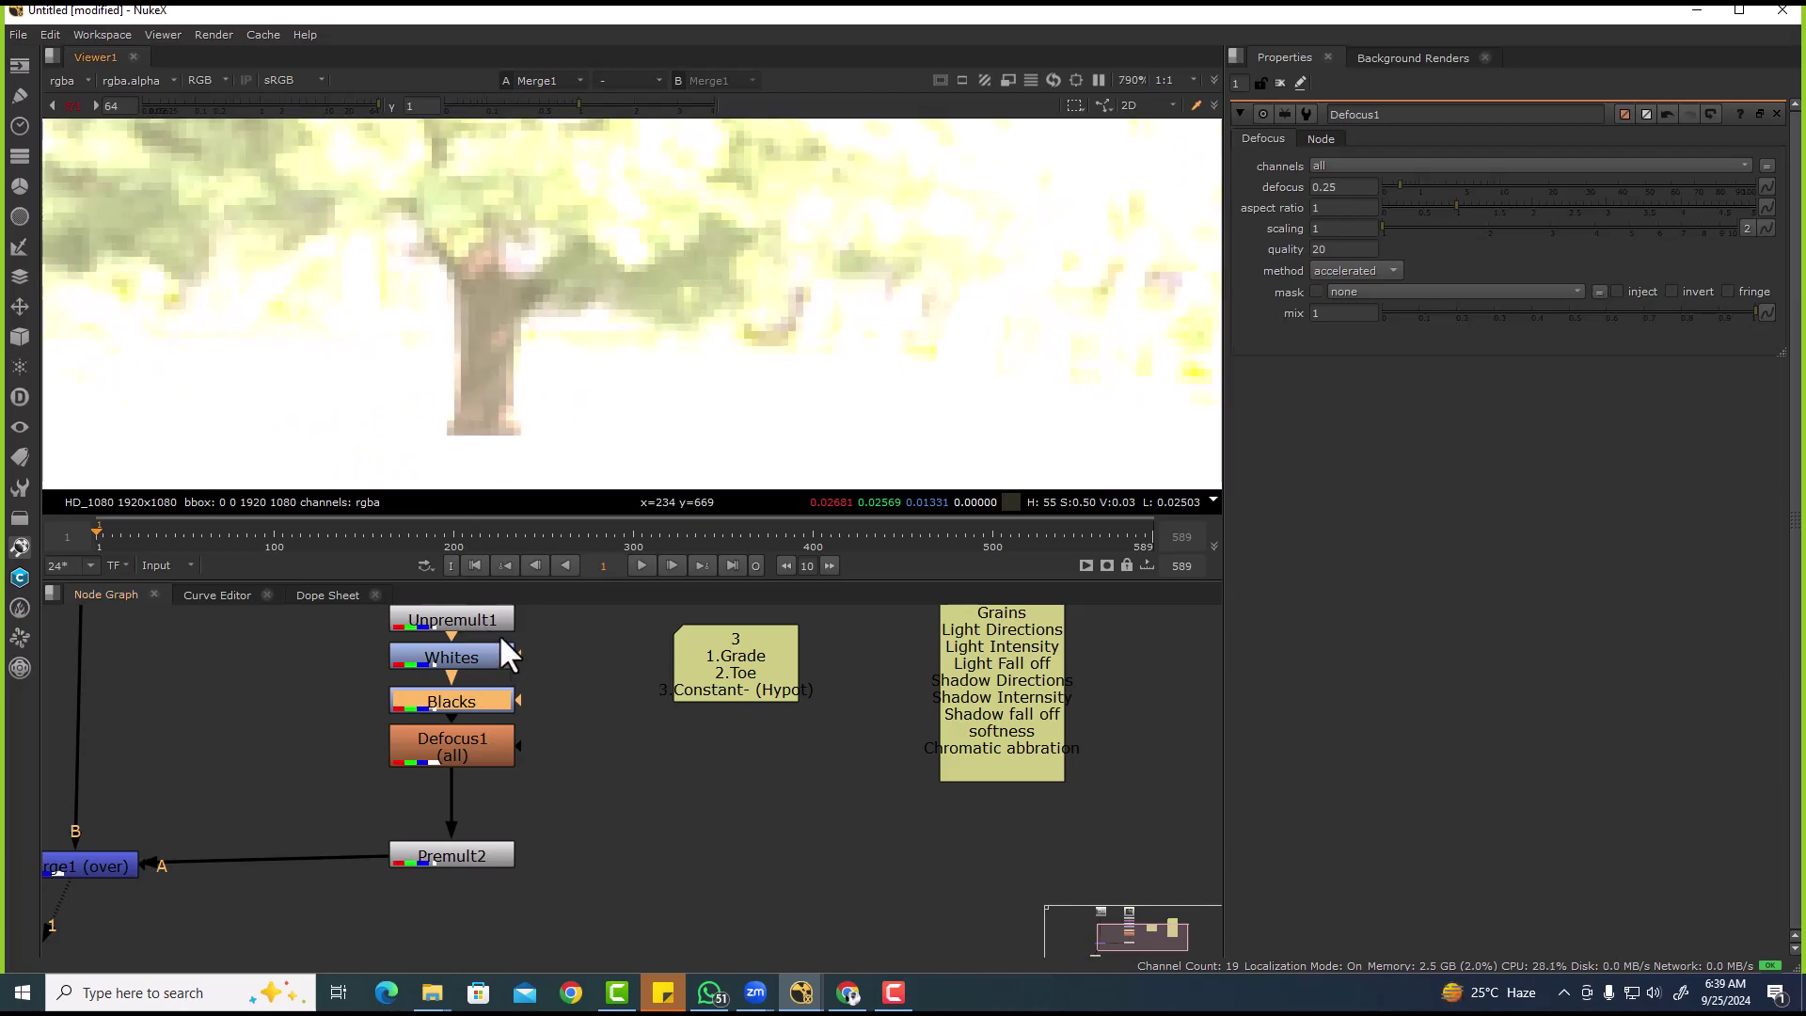
double_click(455, 706)
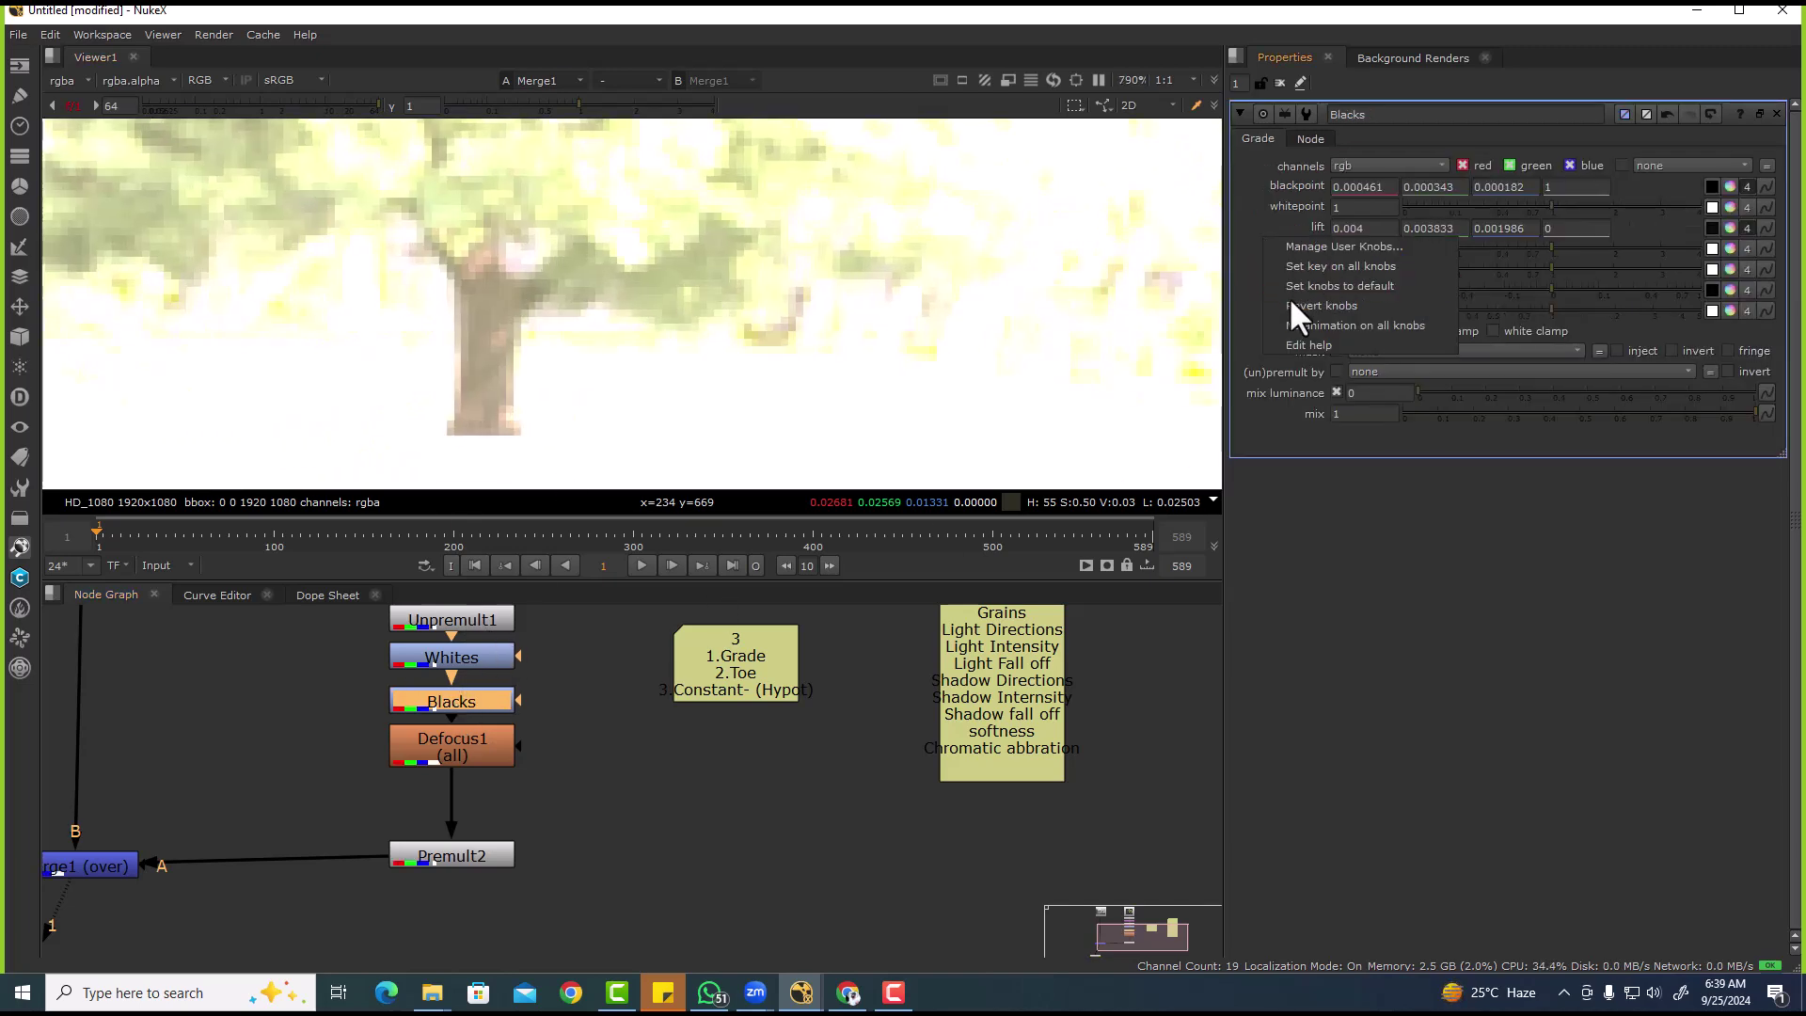
right_click(1234, 240)
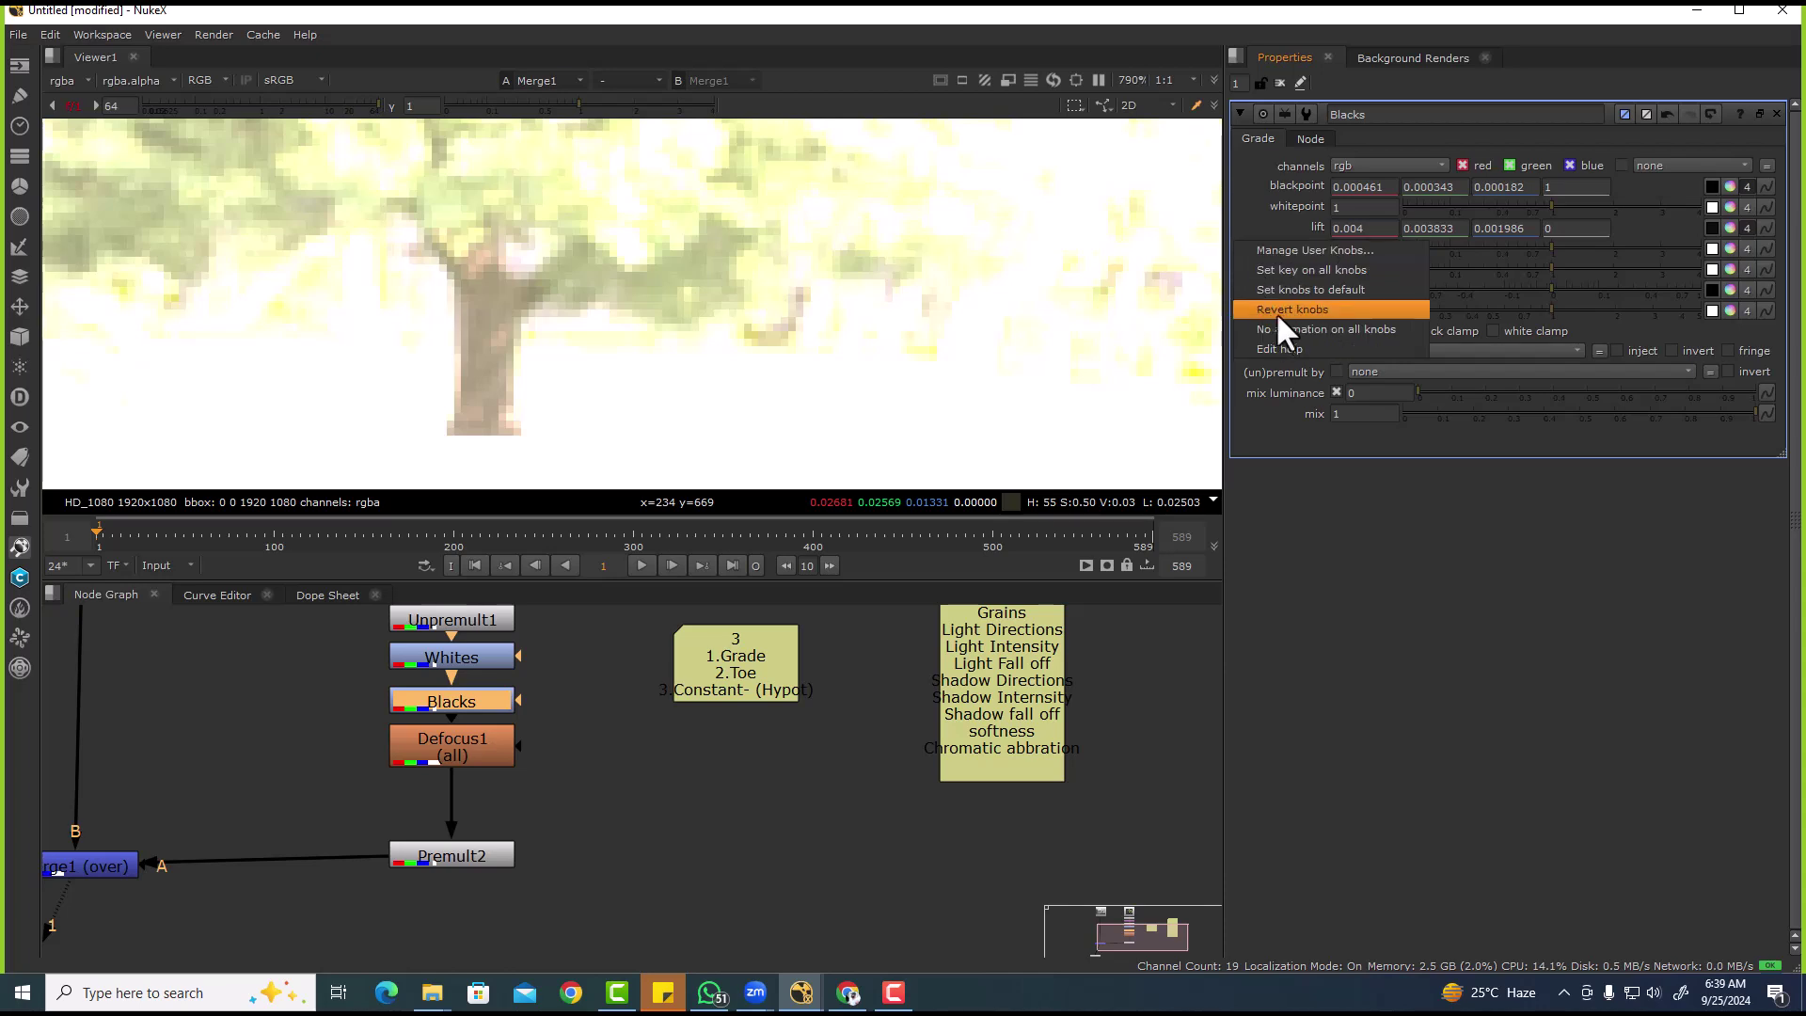
click(1306, 310)
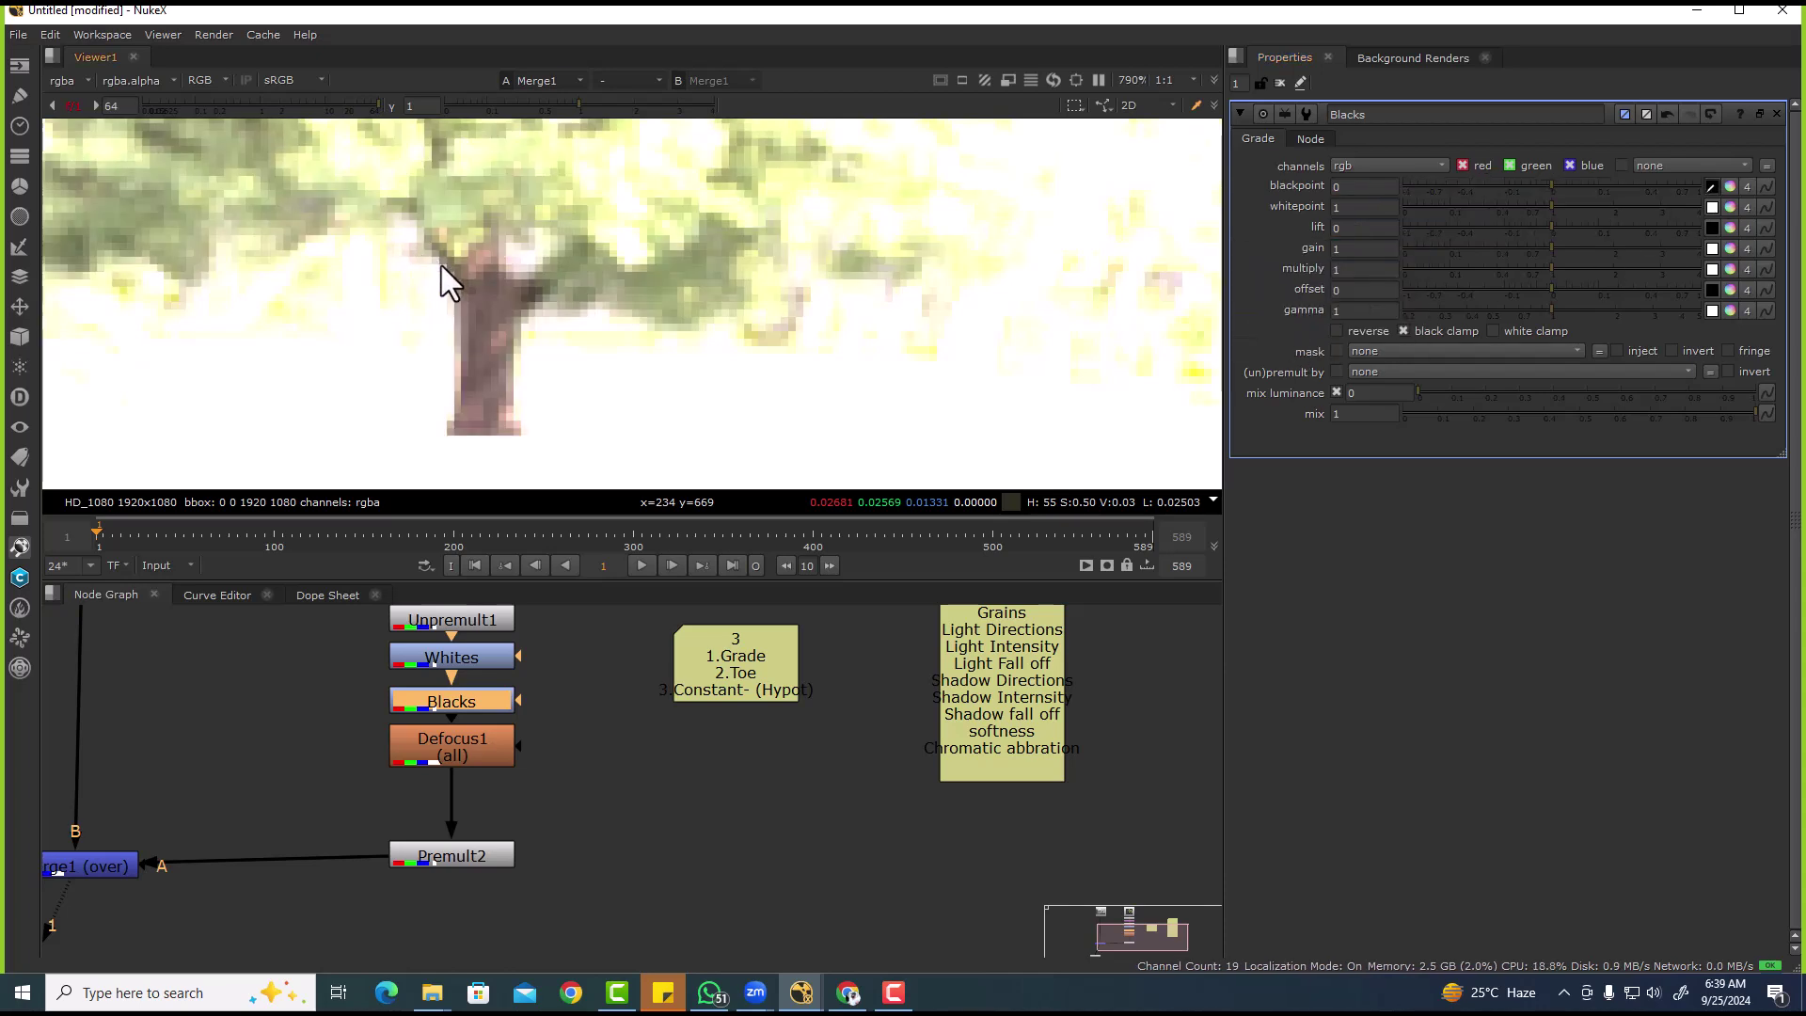
- Sample the Blacks blackpoint from the trunk (0.003114, 0.002276, 0.00177) and the lift from dark background foliage beside the tree (0.016235, 0.017165, 0.007031)
scroll(439, 256, down, 1)
ctrl+click(493, 291)
click(1712, 228)
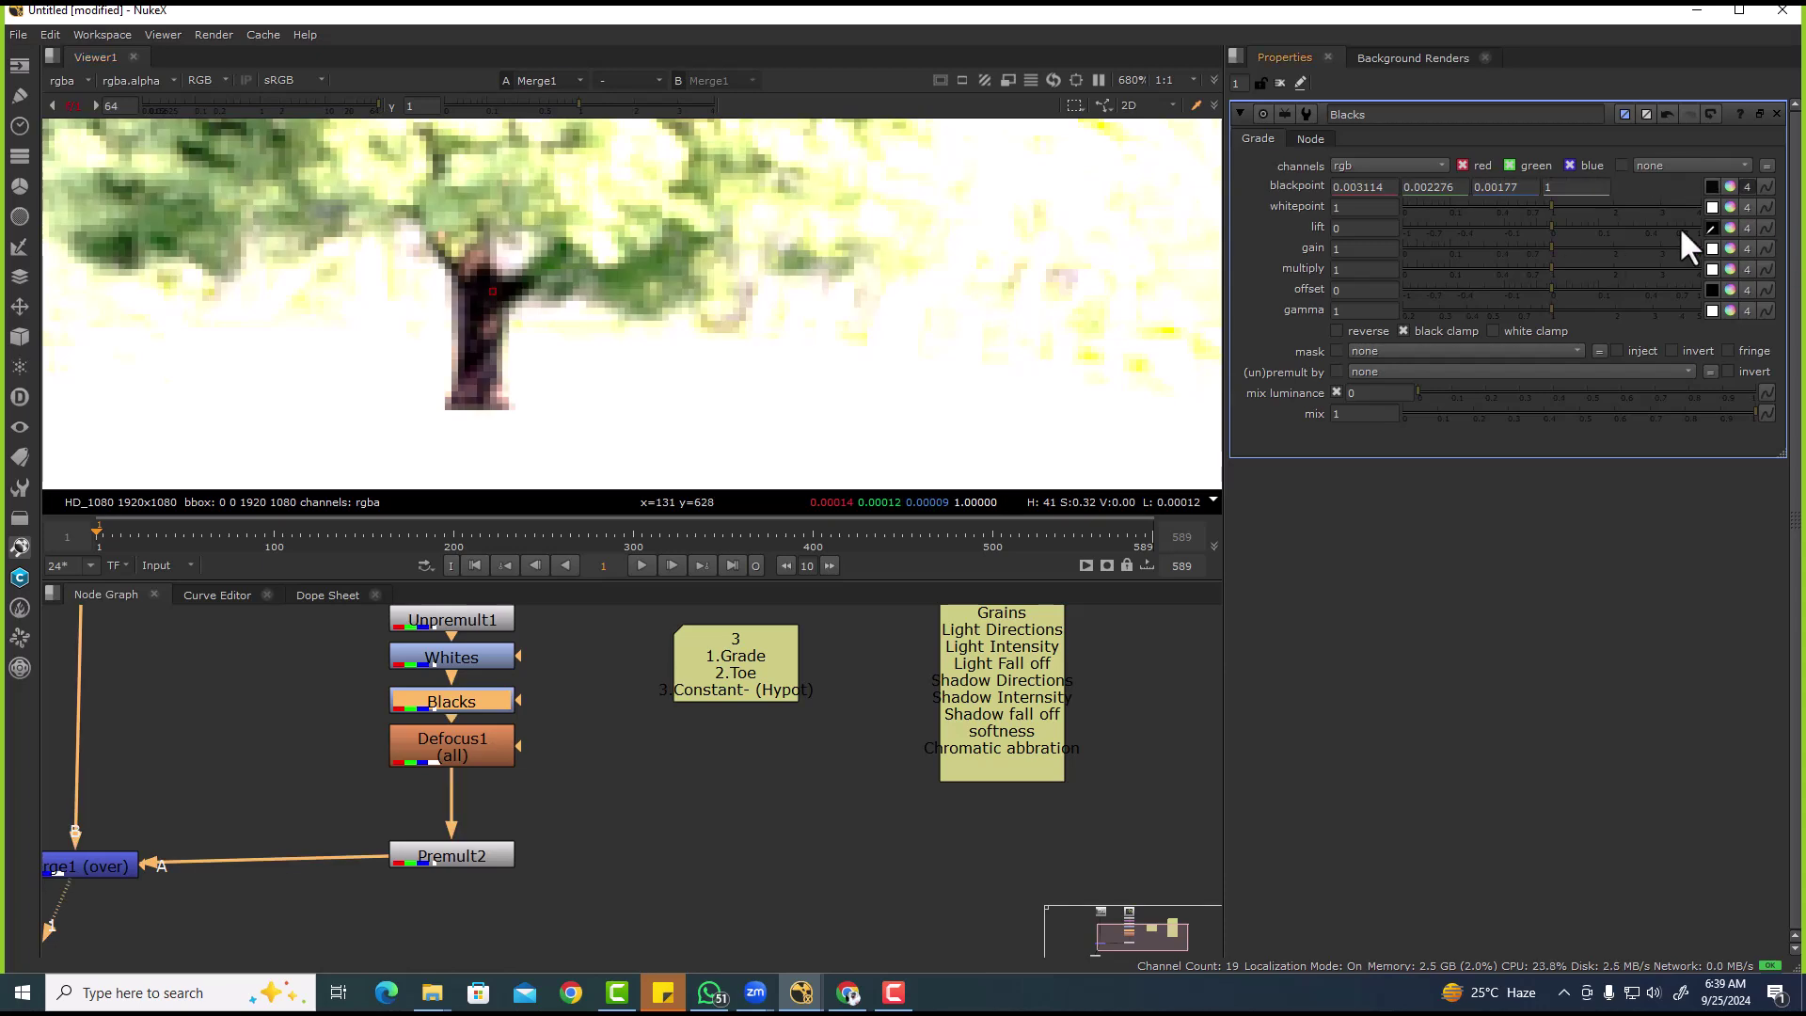
scroll(161, 284, down, 3)
middle_drag(190, 335, 368, 369)
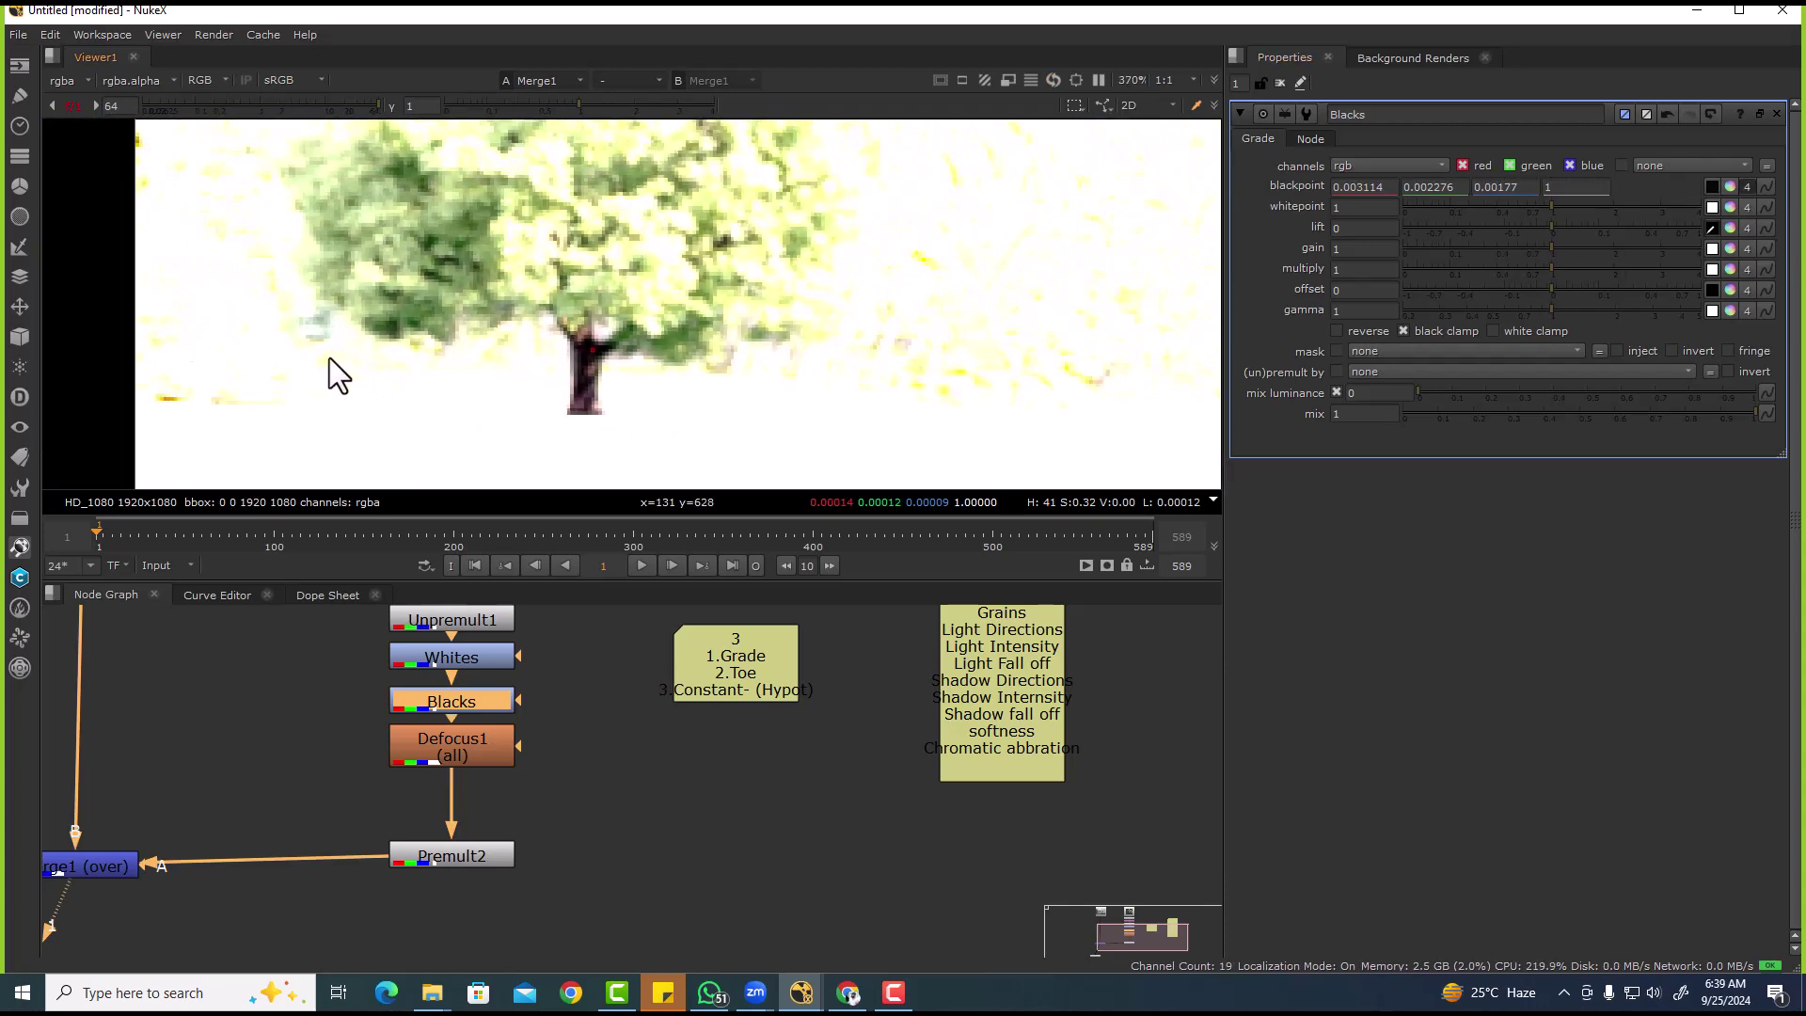
ctrl+click(329, 358)
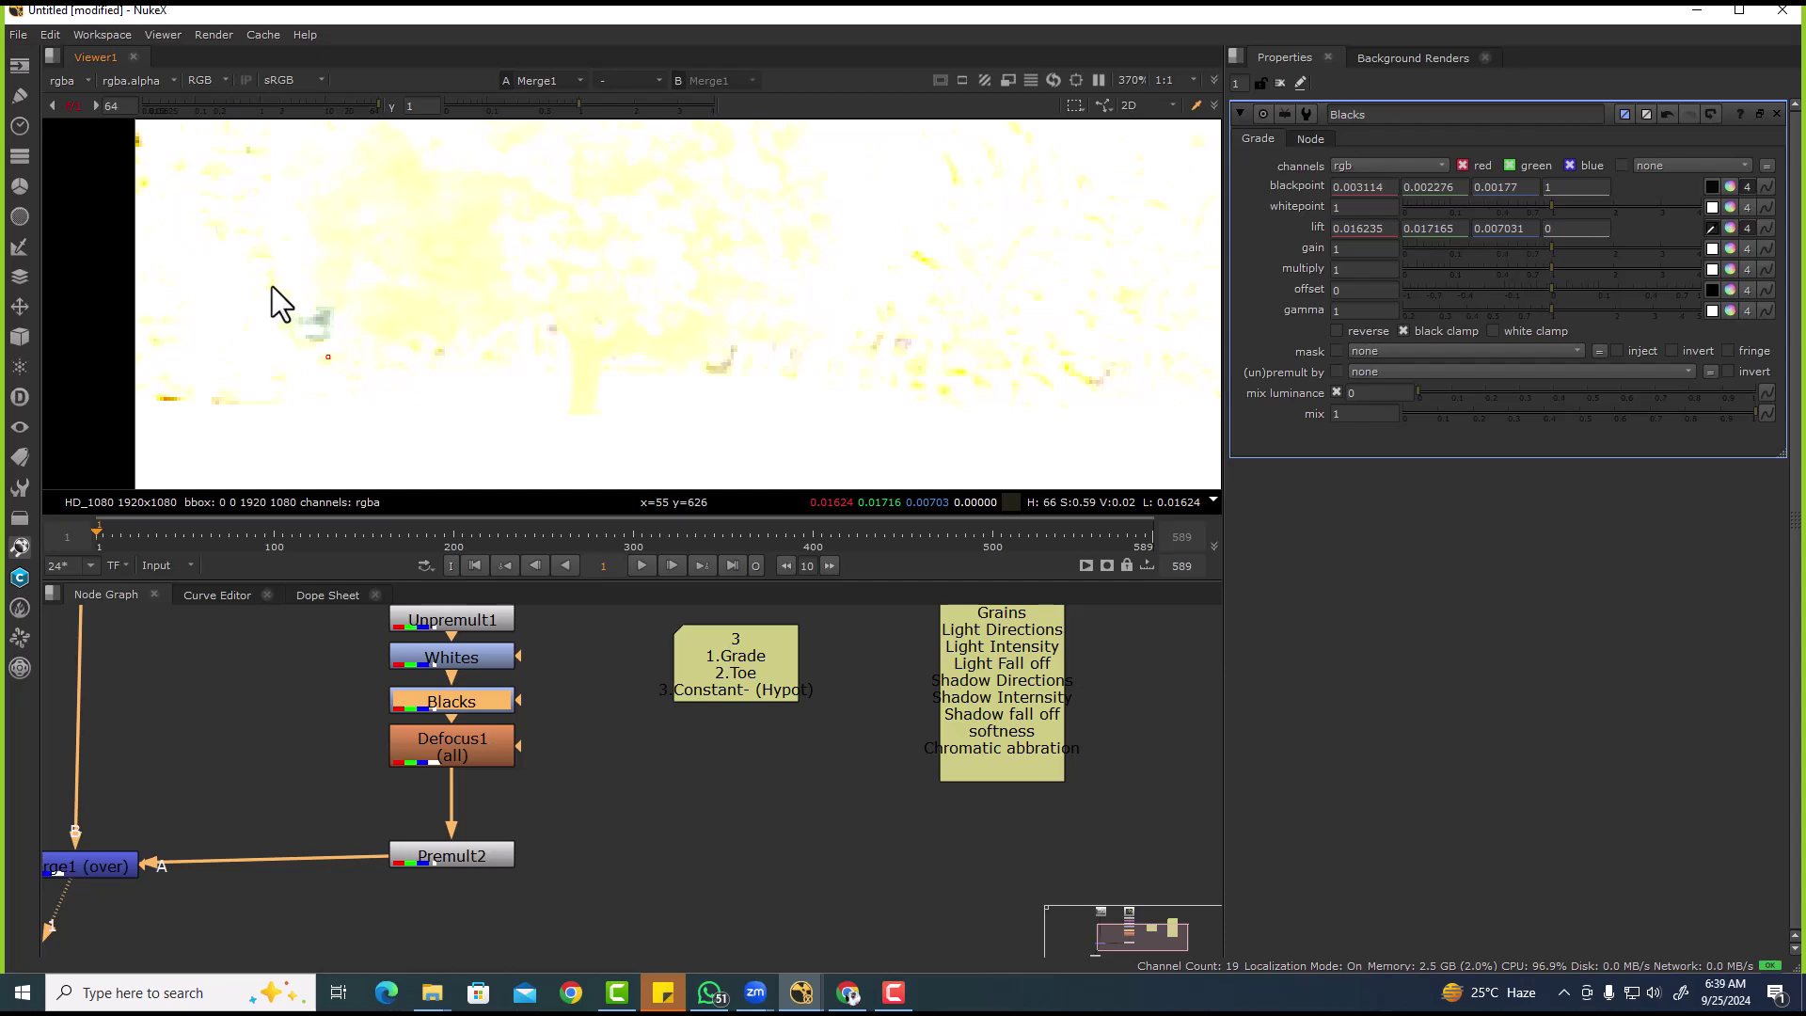
- Reset the viewer gain to 1 and compare the regraded tree with the palms behind it
scroll(464, 318, down, 3)
middle_drag(468, 321, 380, 307)
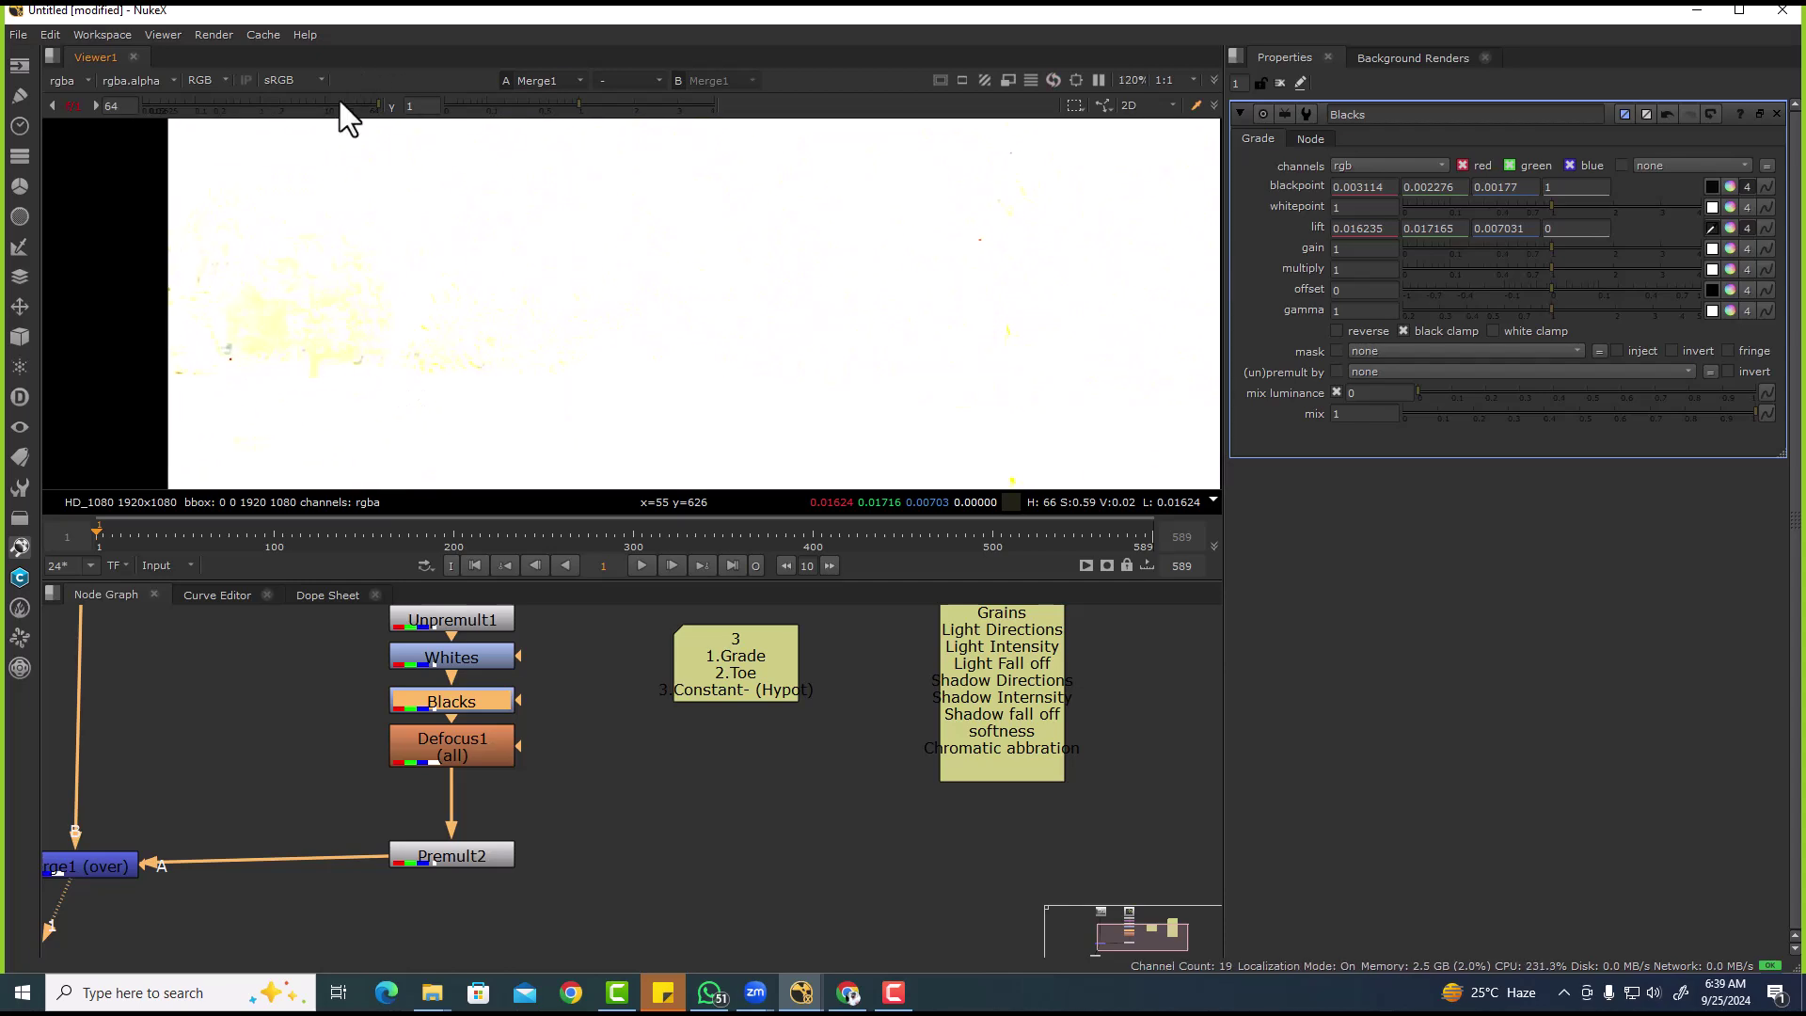
drag(340, 102, 260, 104)
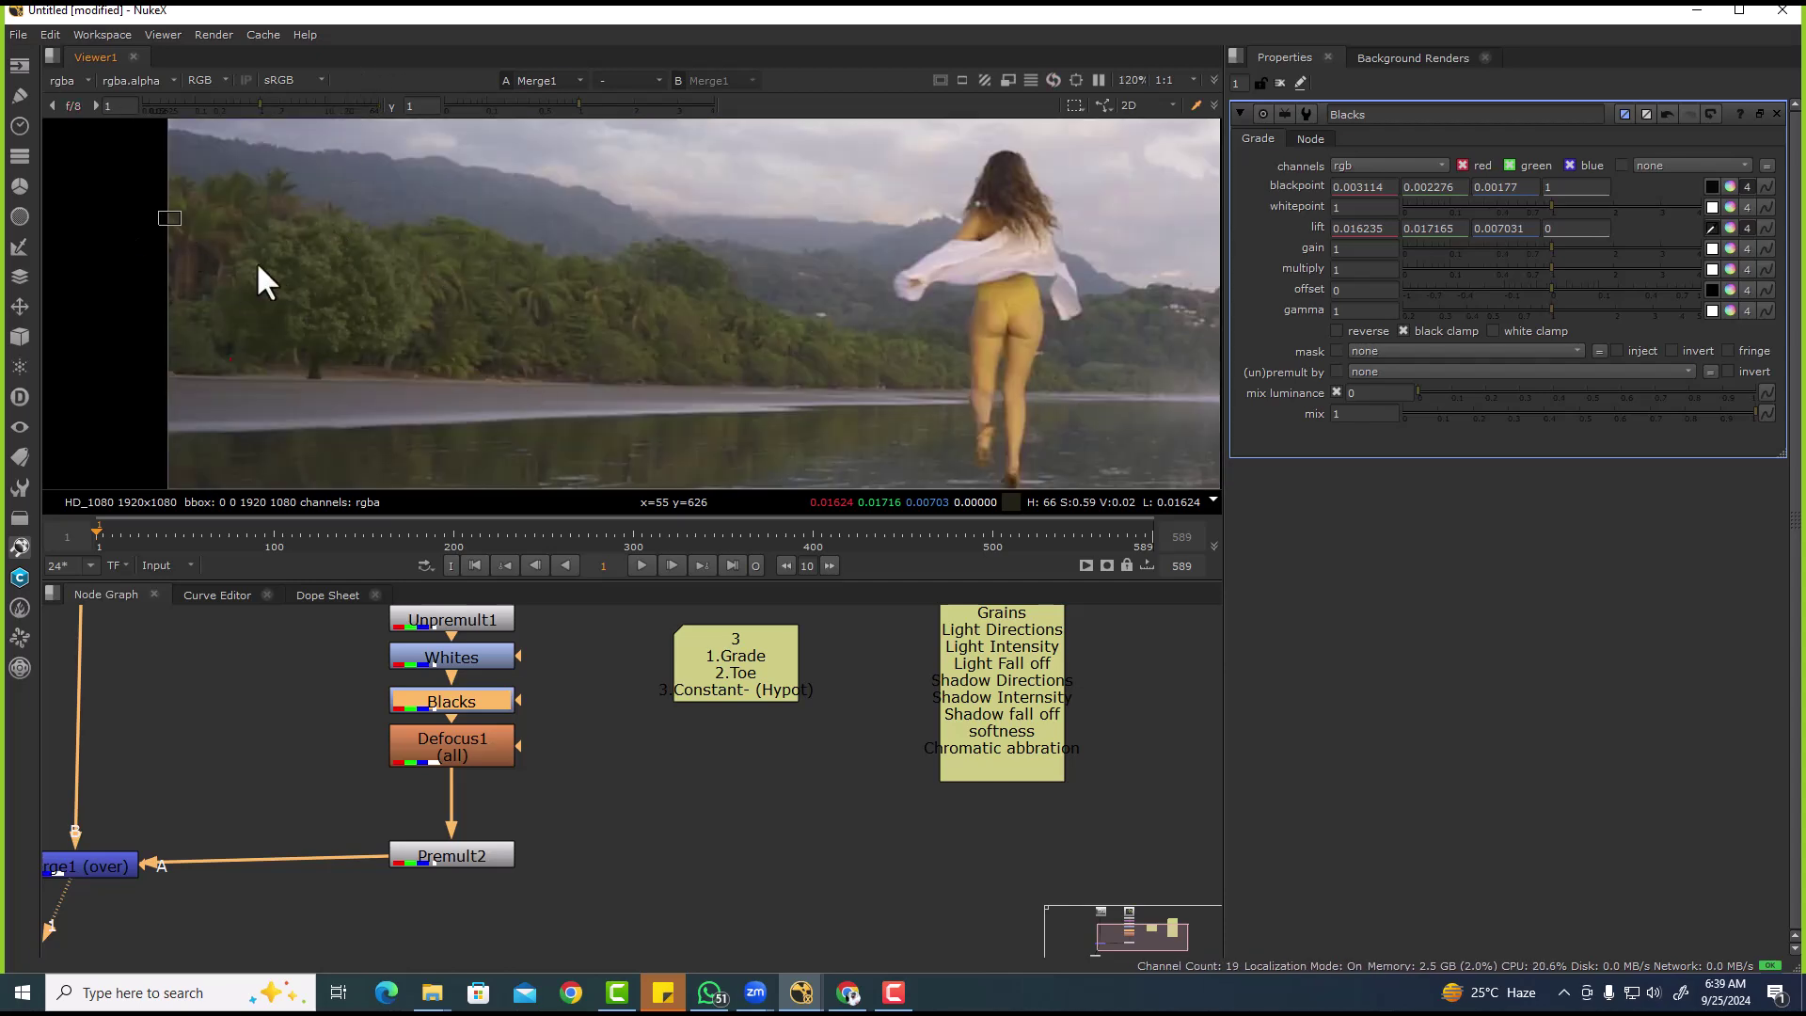
middle_drag(159, 277, 310, 278)
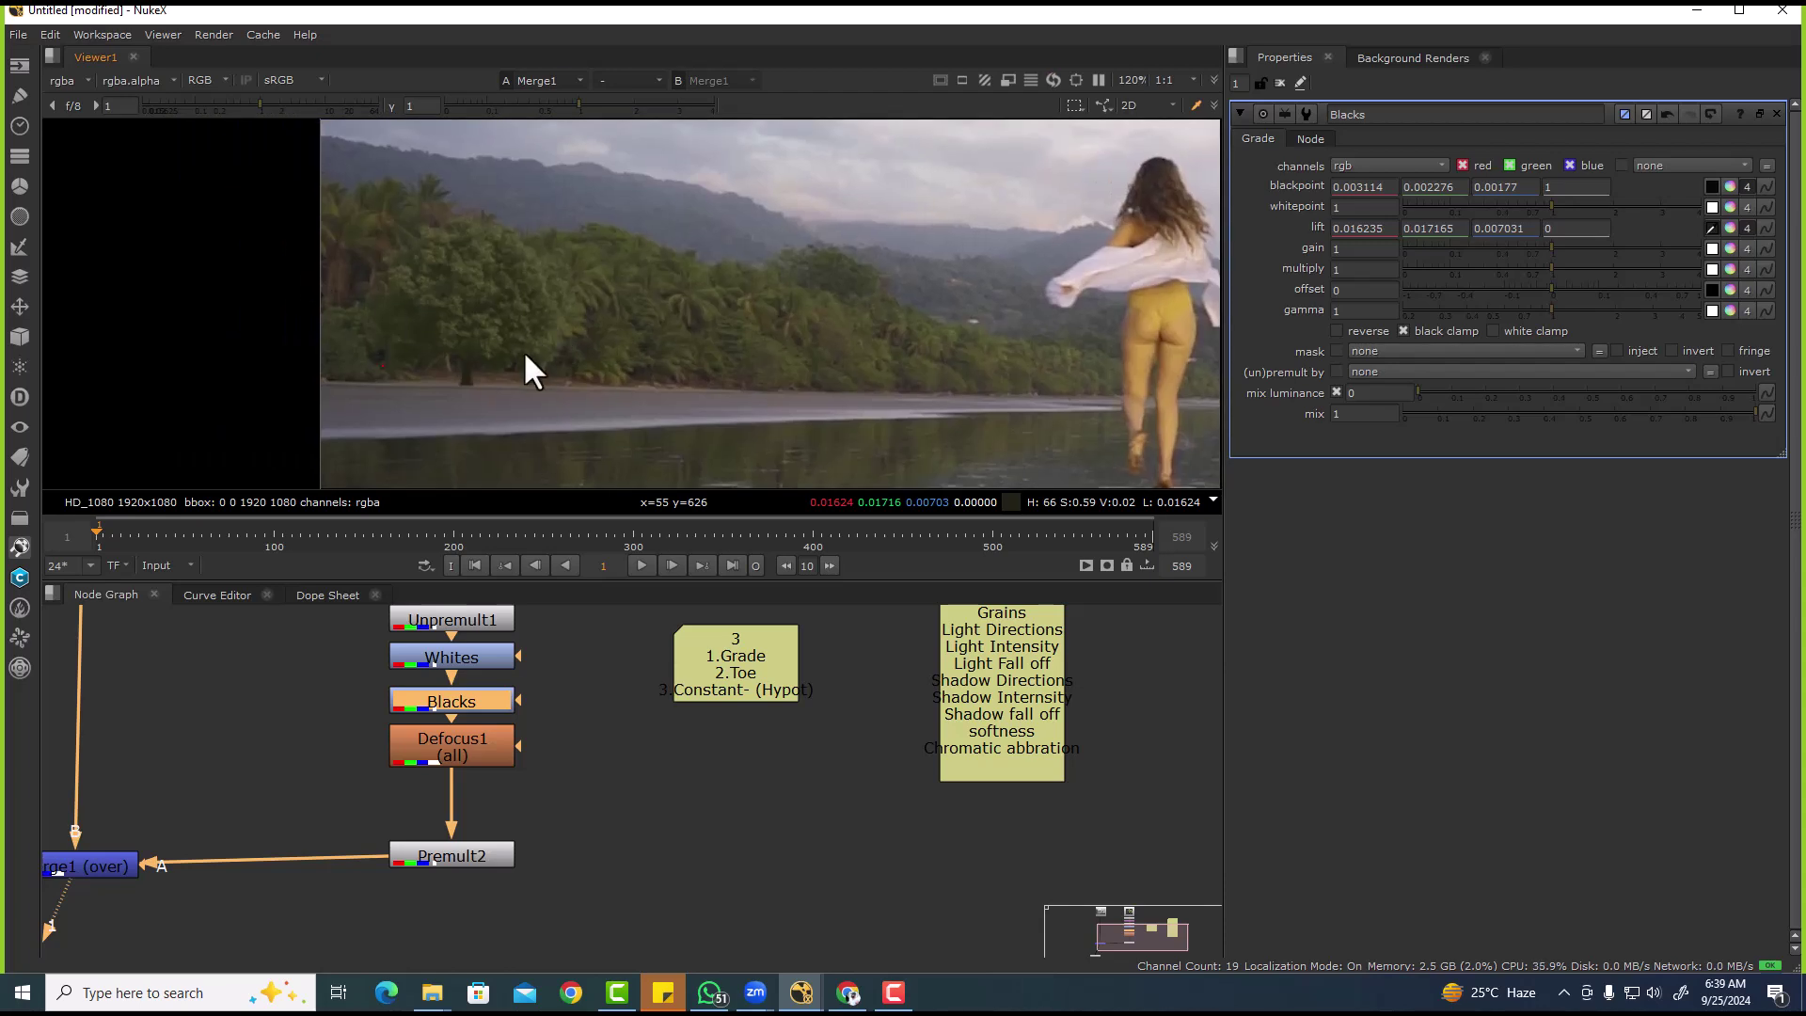
key(f)
scroll(382, 251, up, 5)
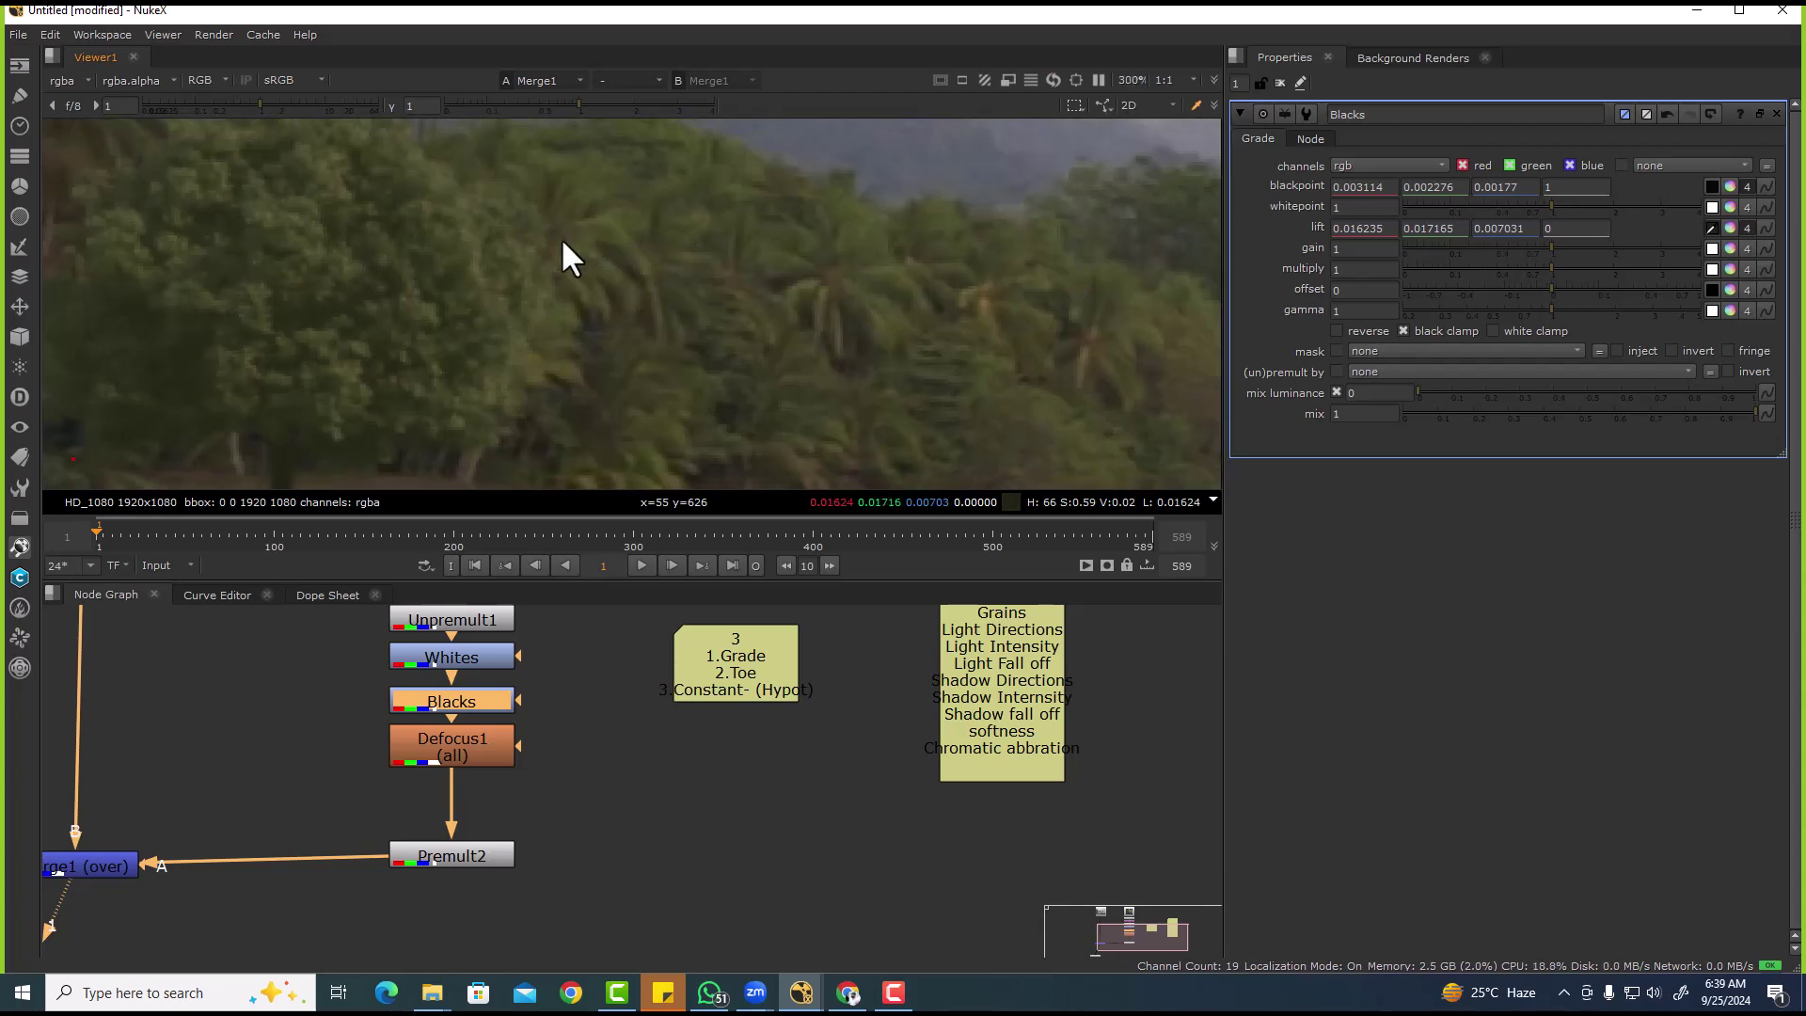
scroll(591, 226, up, 3)
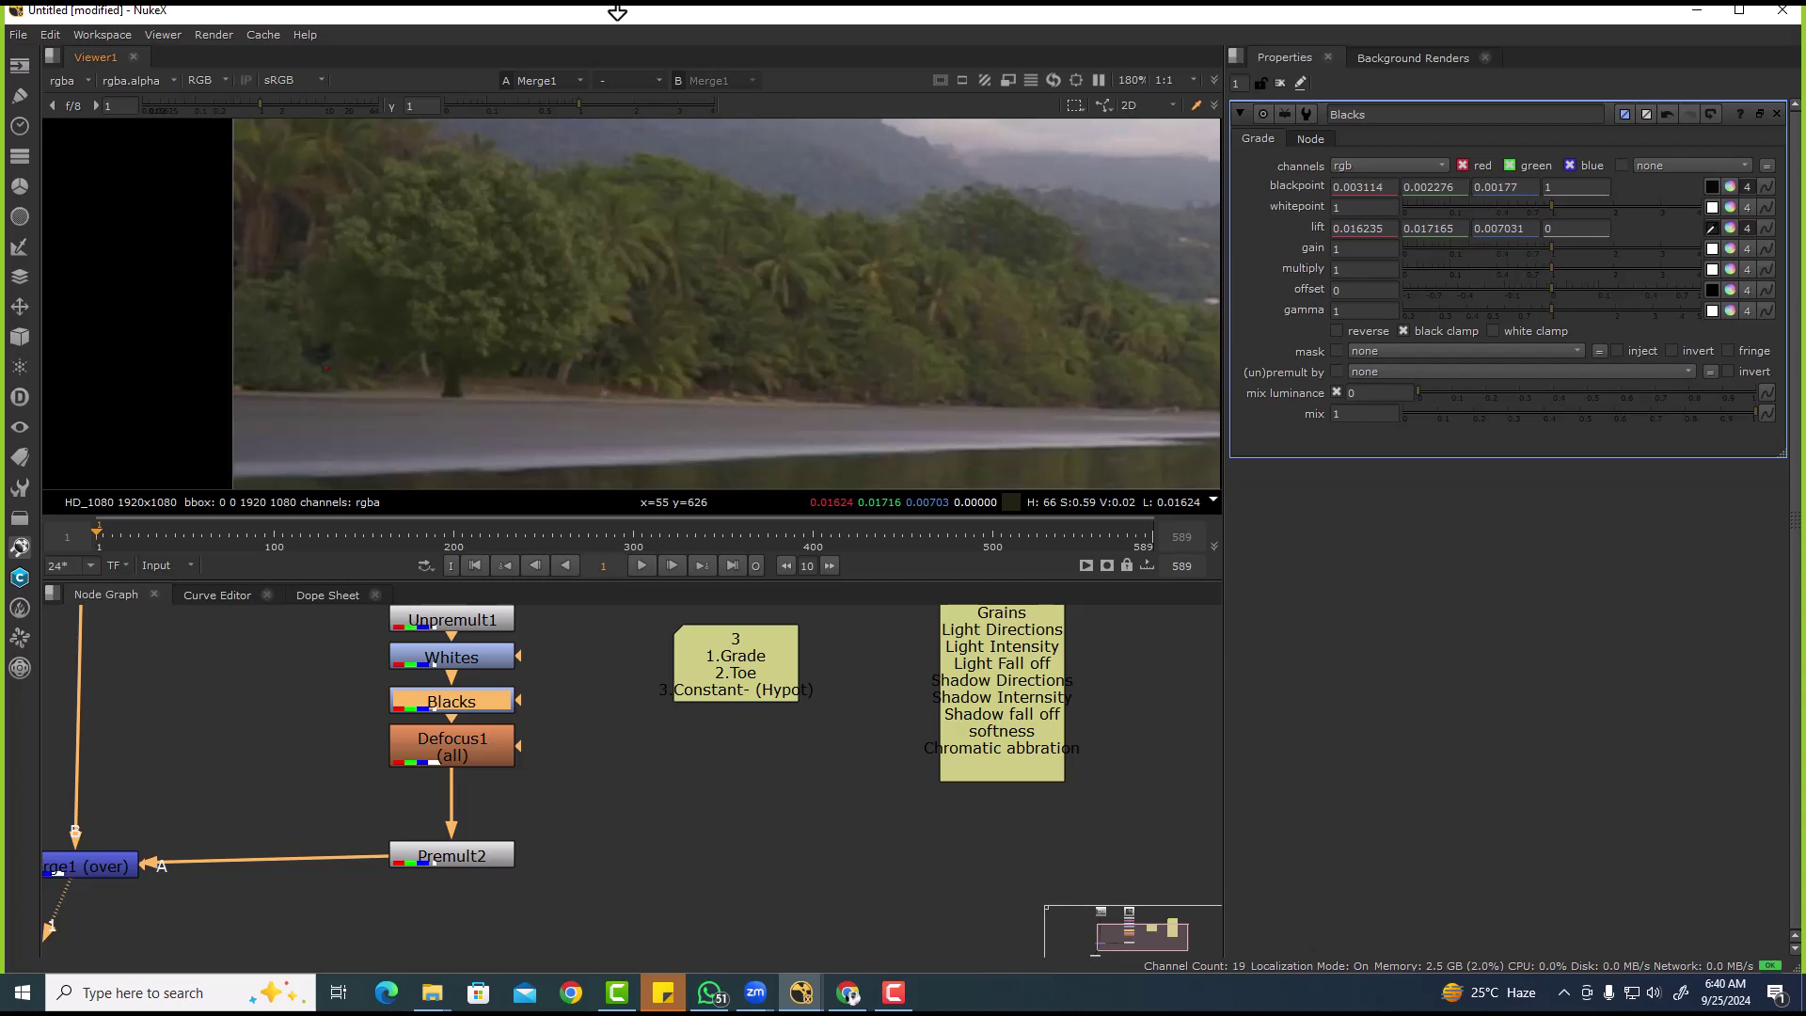
- Maximize the viewer and examine how the tree's foliage and trunk blend with the palms and shoreline
key(space)
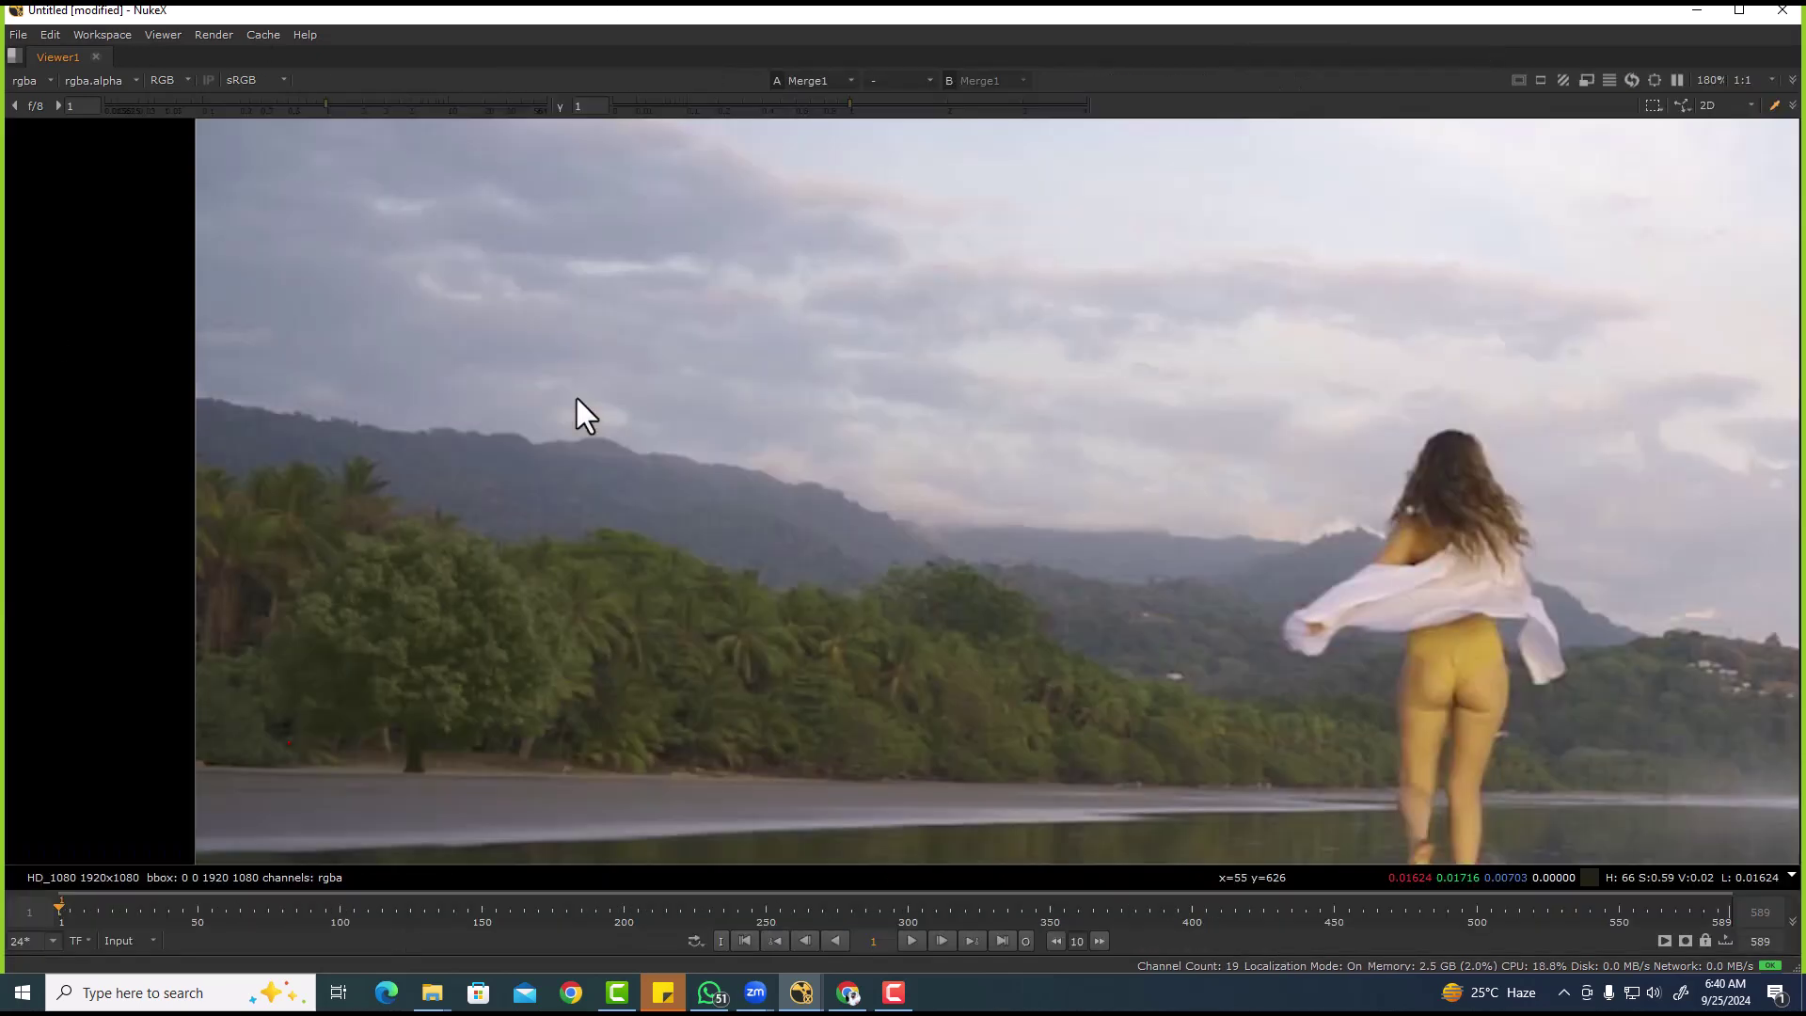
scroll(664, 553, down, 5)
scroll(636, 424, up, 7)
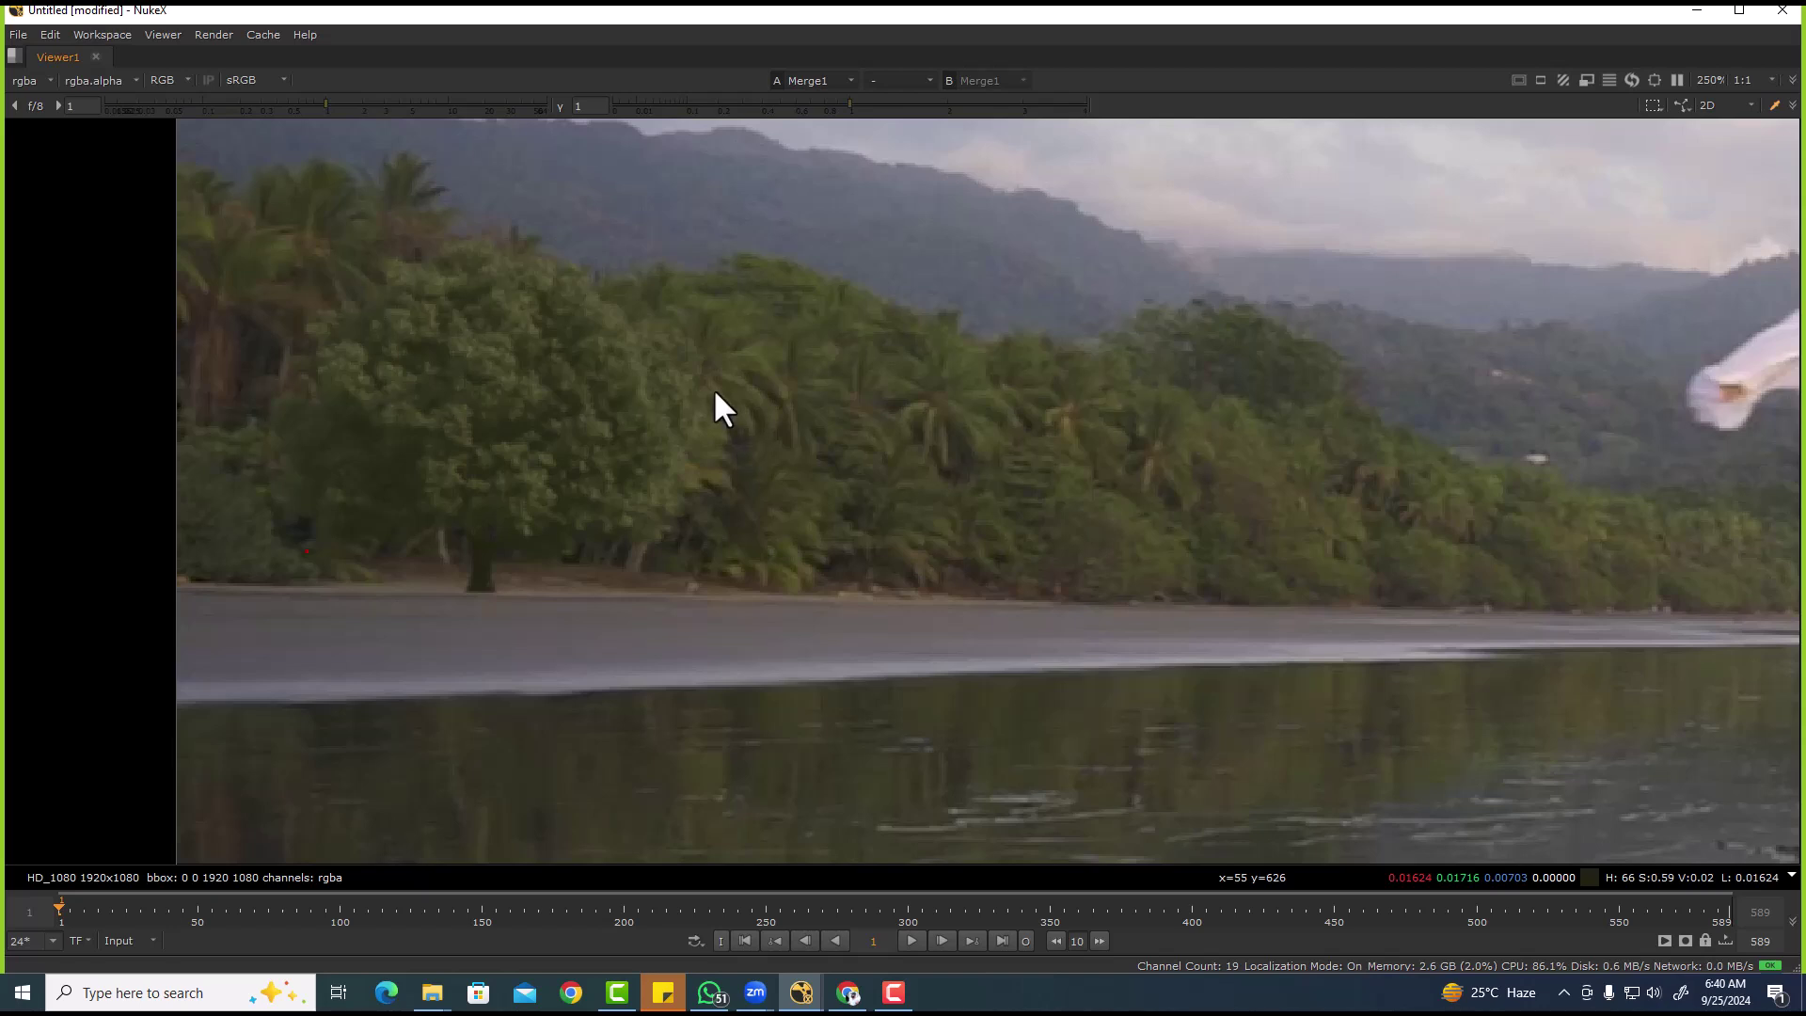
scroll(520, 355, down, 1)
drag(266, 372, 694, 654)
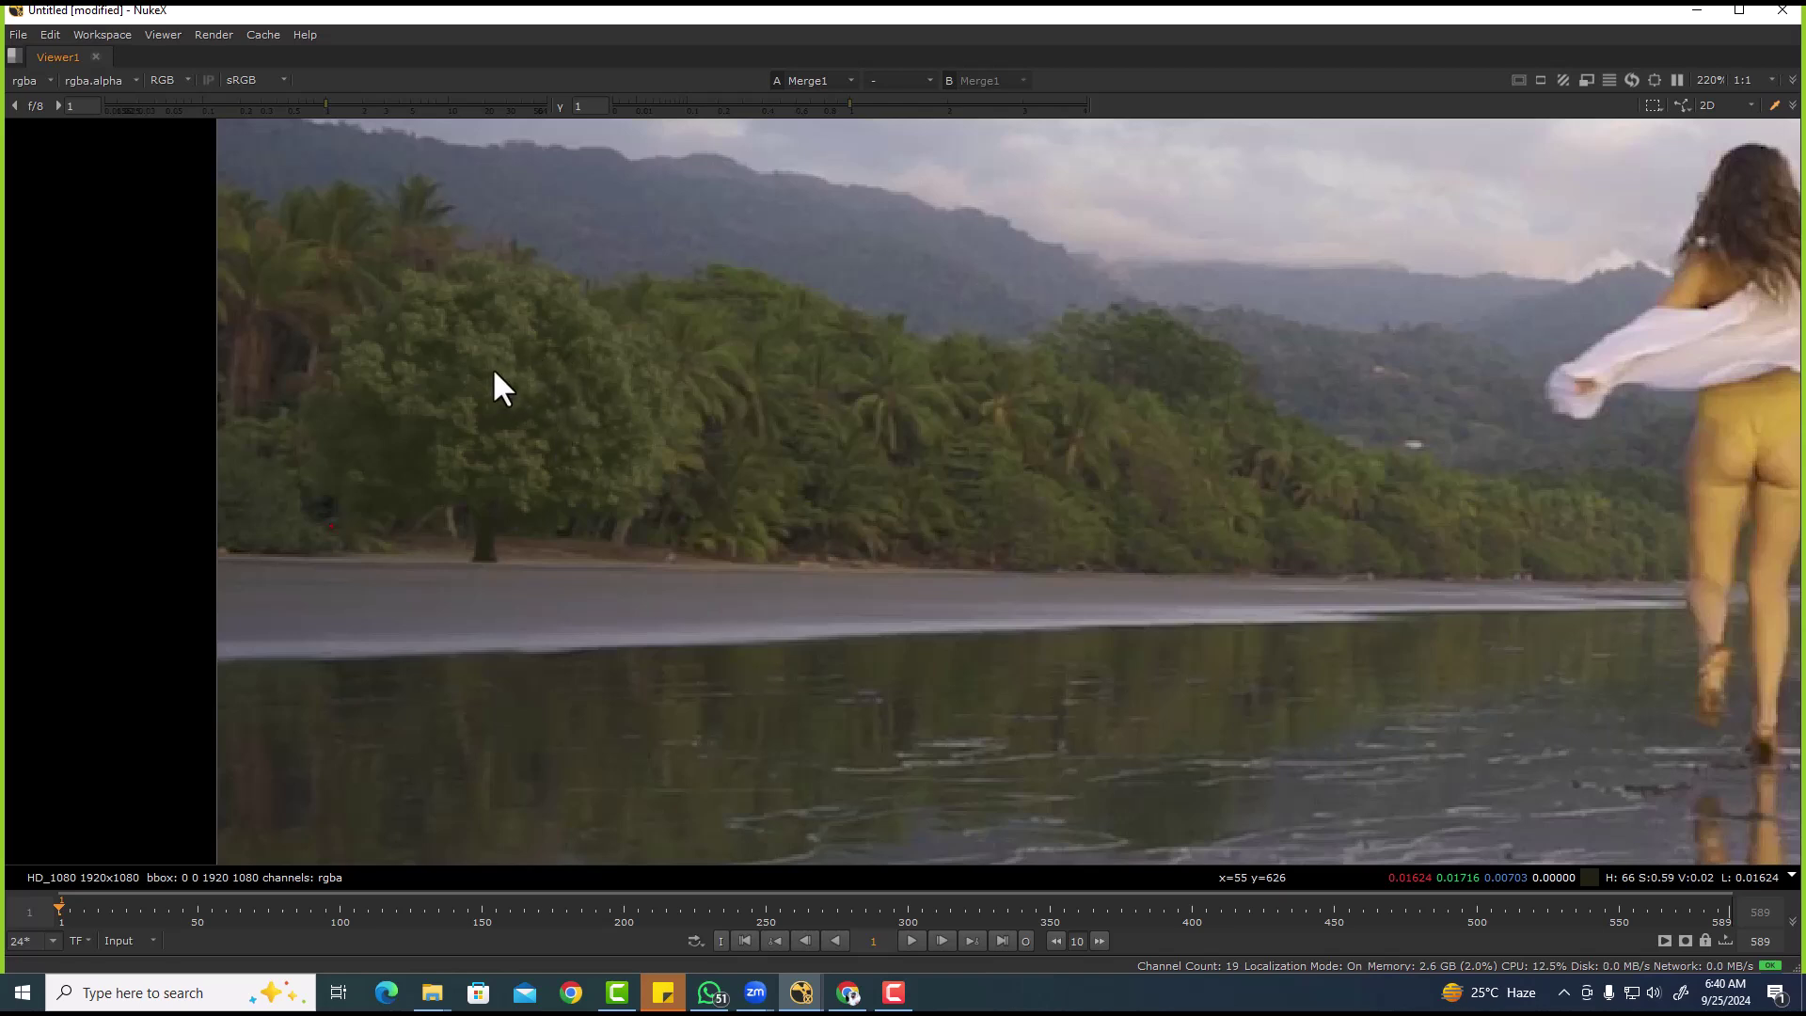
scroll(719, 346, up, 5)
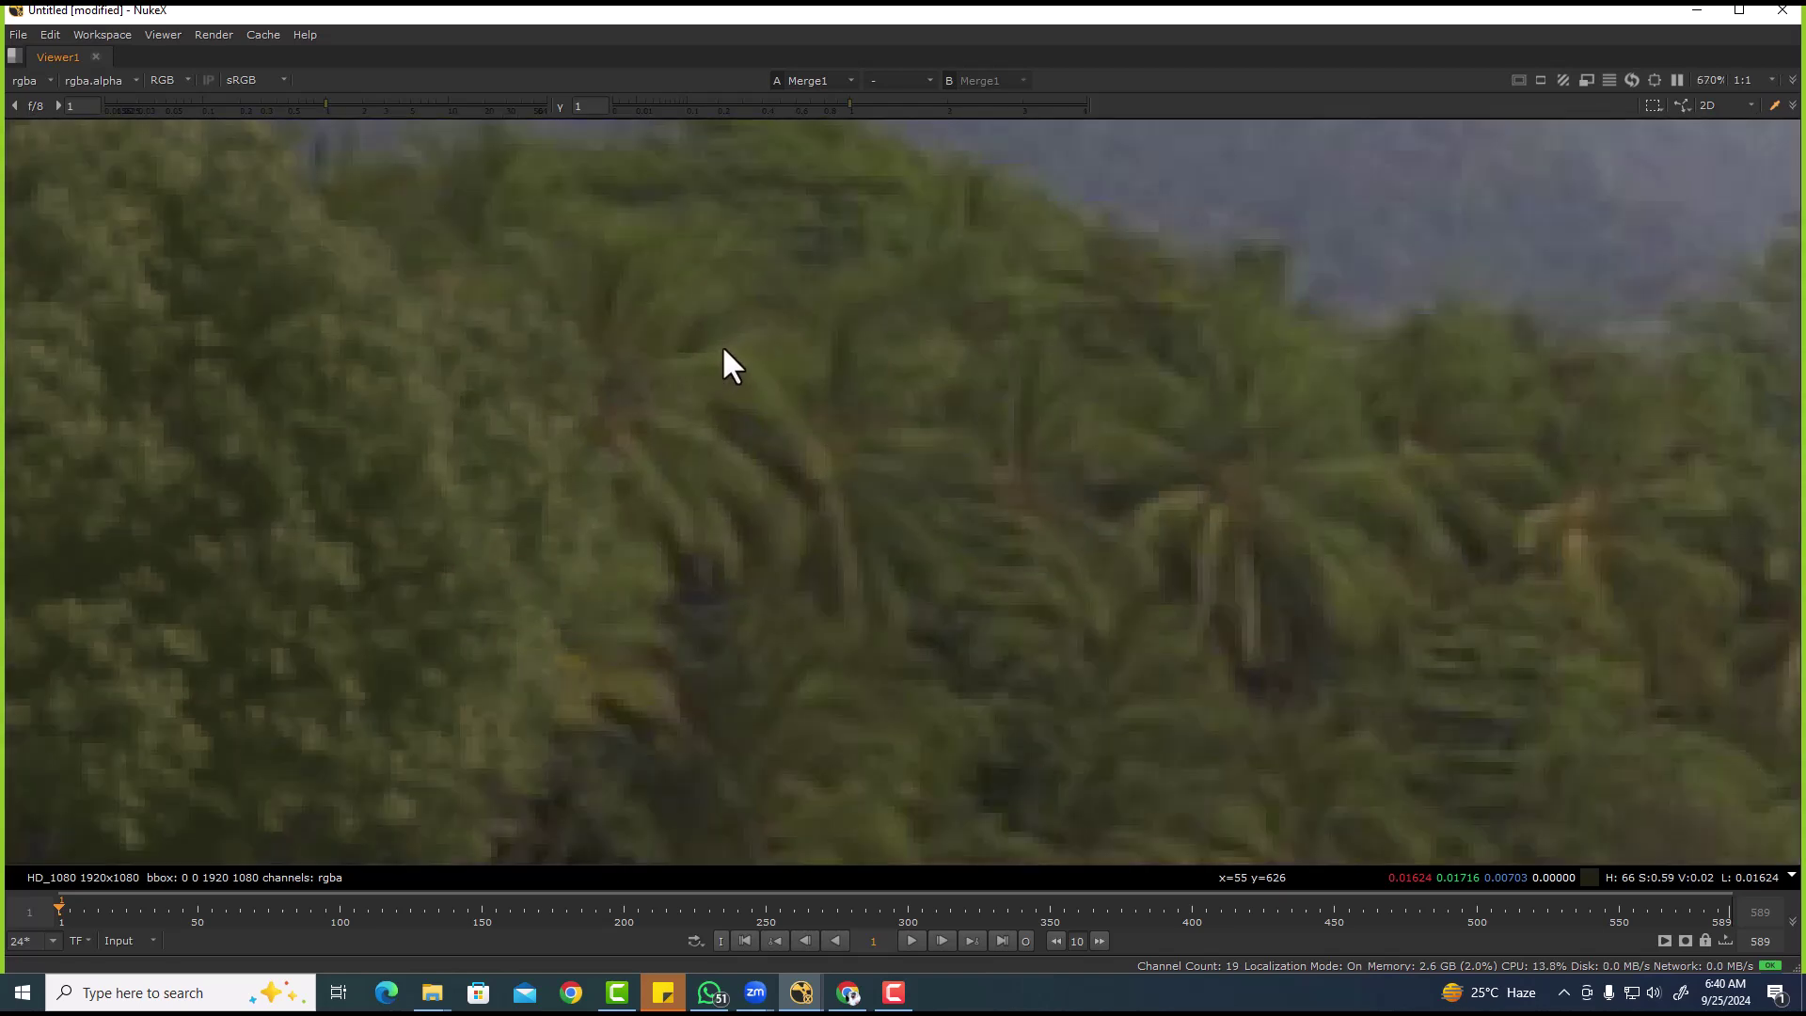
scroll(775, 427, down, 6)
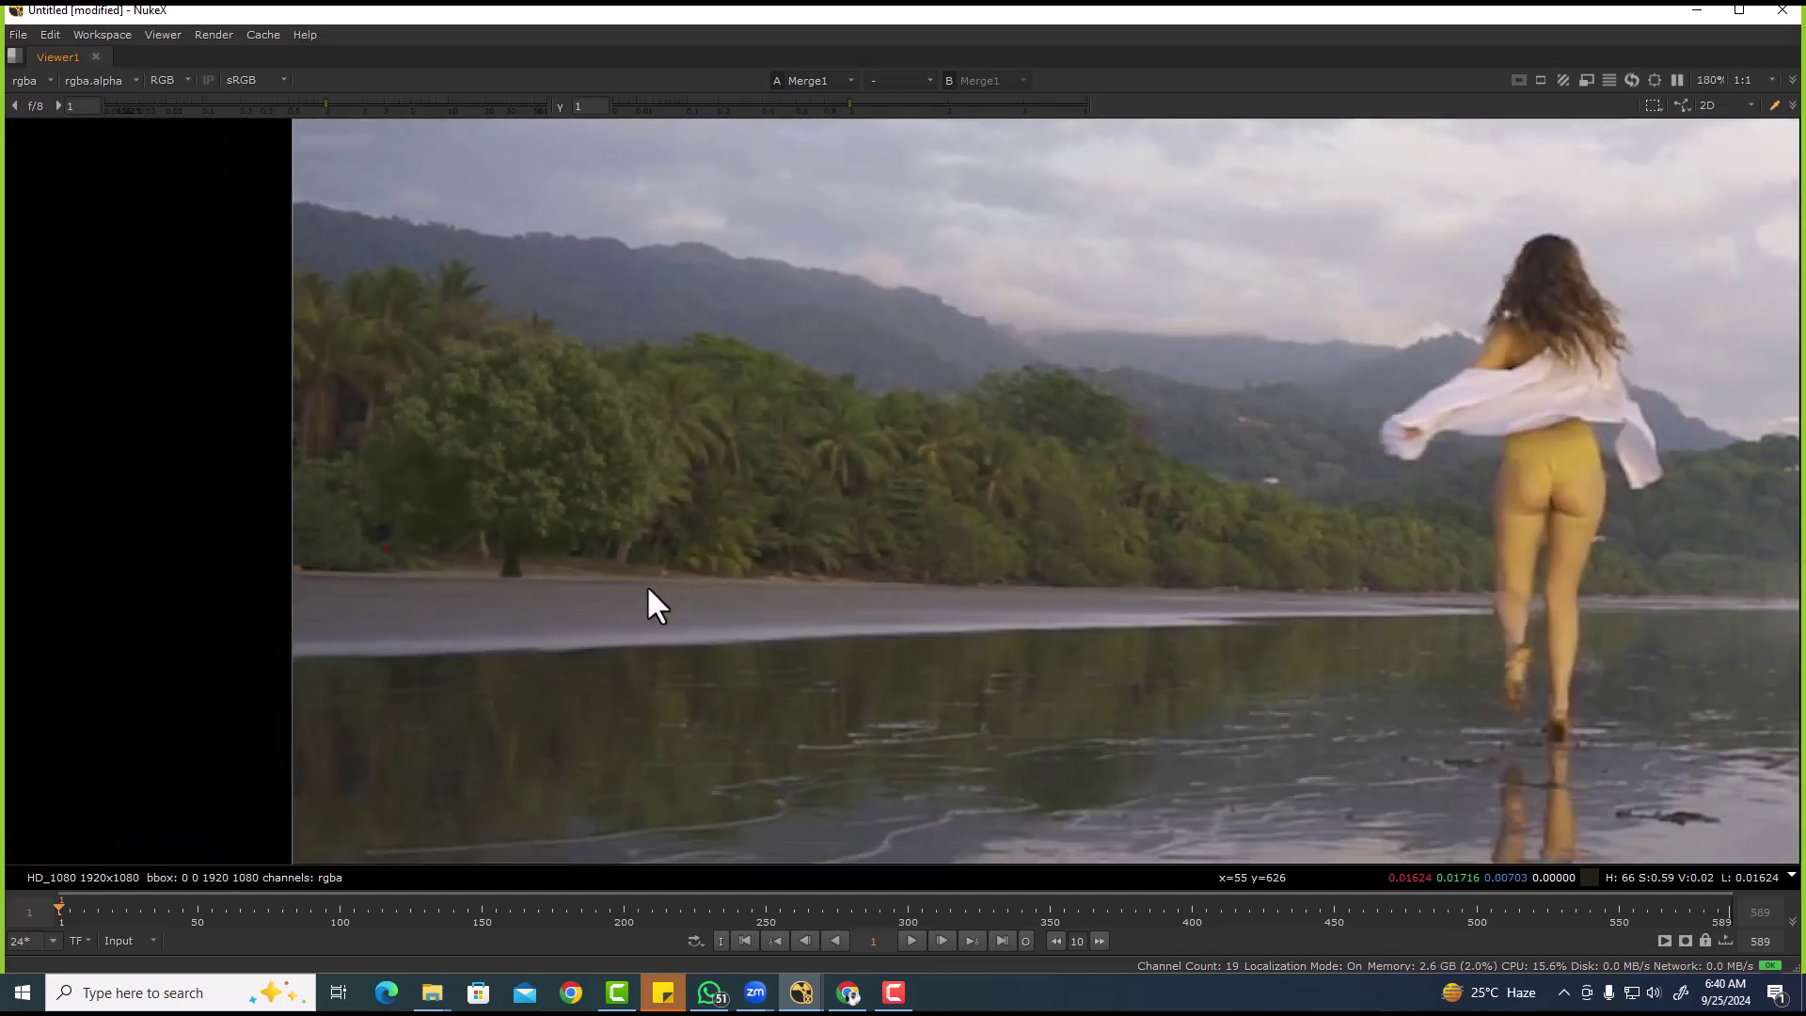
drag(325, 240, 748, 552)
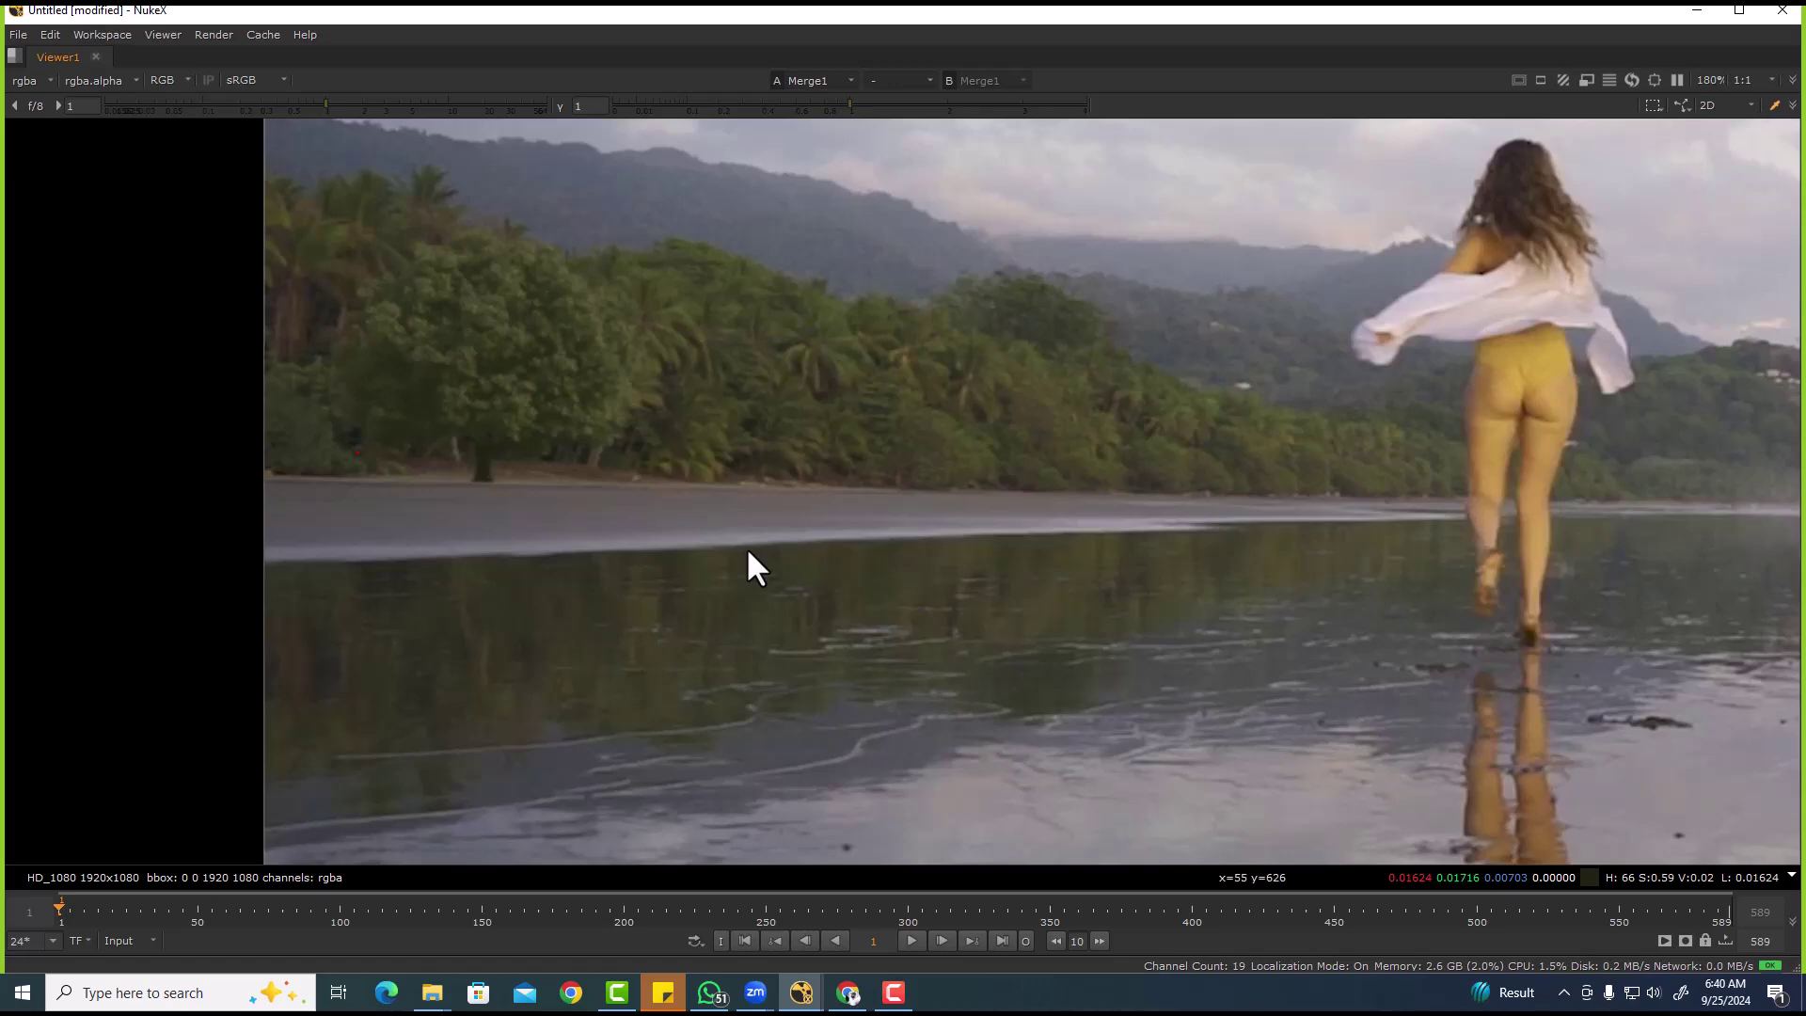
scroll(436, 528, up, 5)
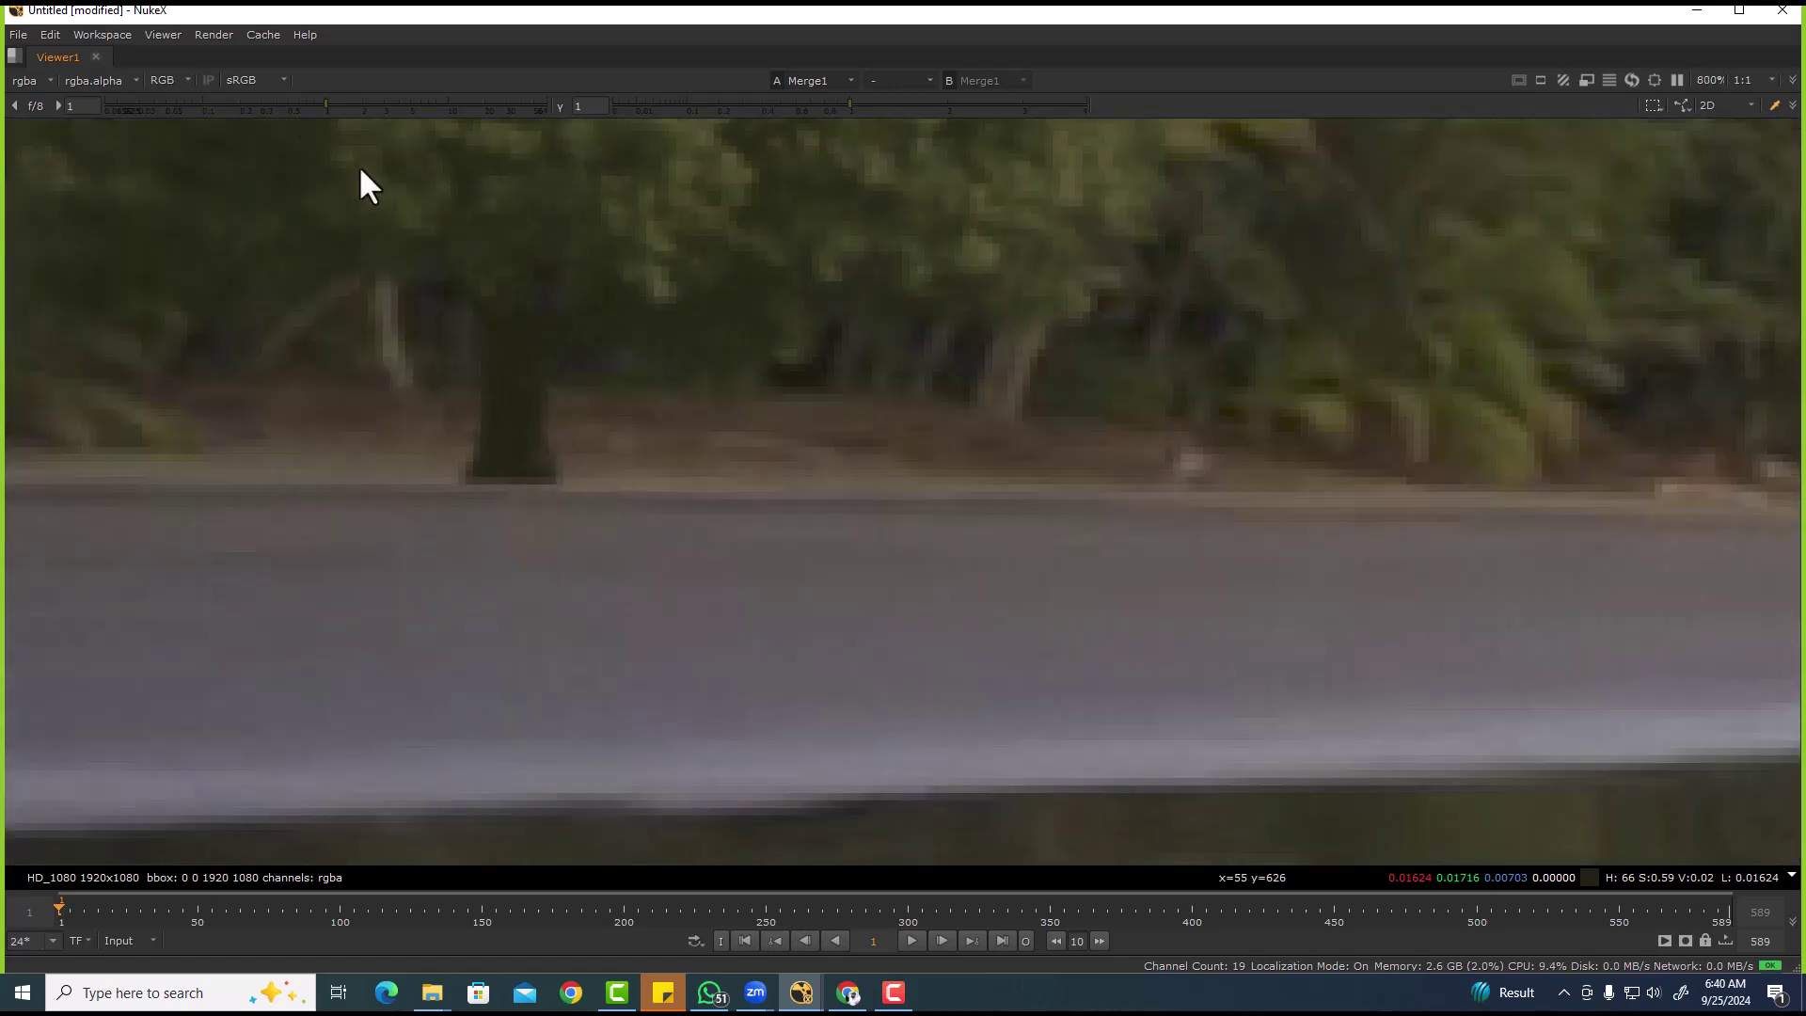
- Raise the viewer gain to 18.5 to inspect the trunk's blacks against the background, and reset the gain to 1
drag(355, 108, 481, 109)
scroll(545, 369, down, 2)
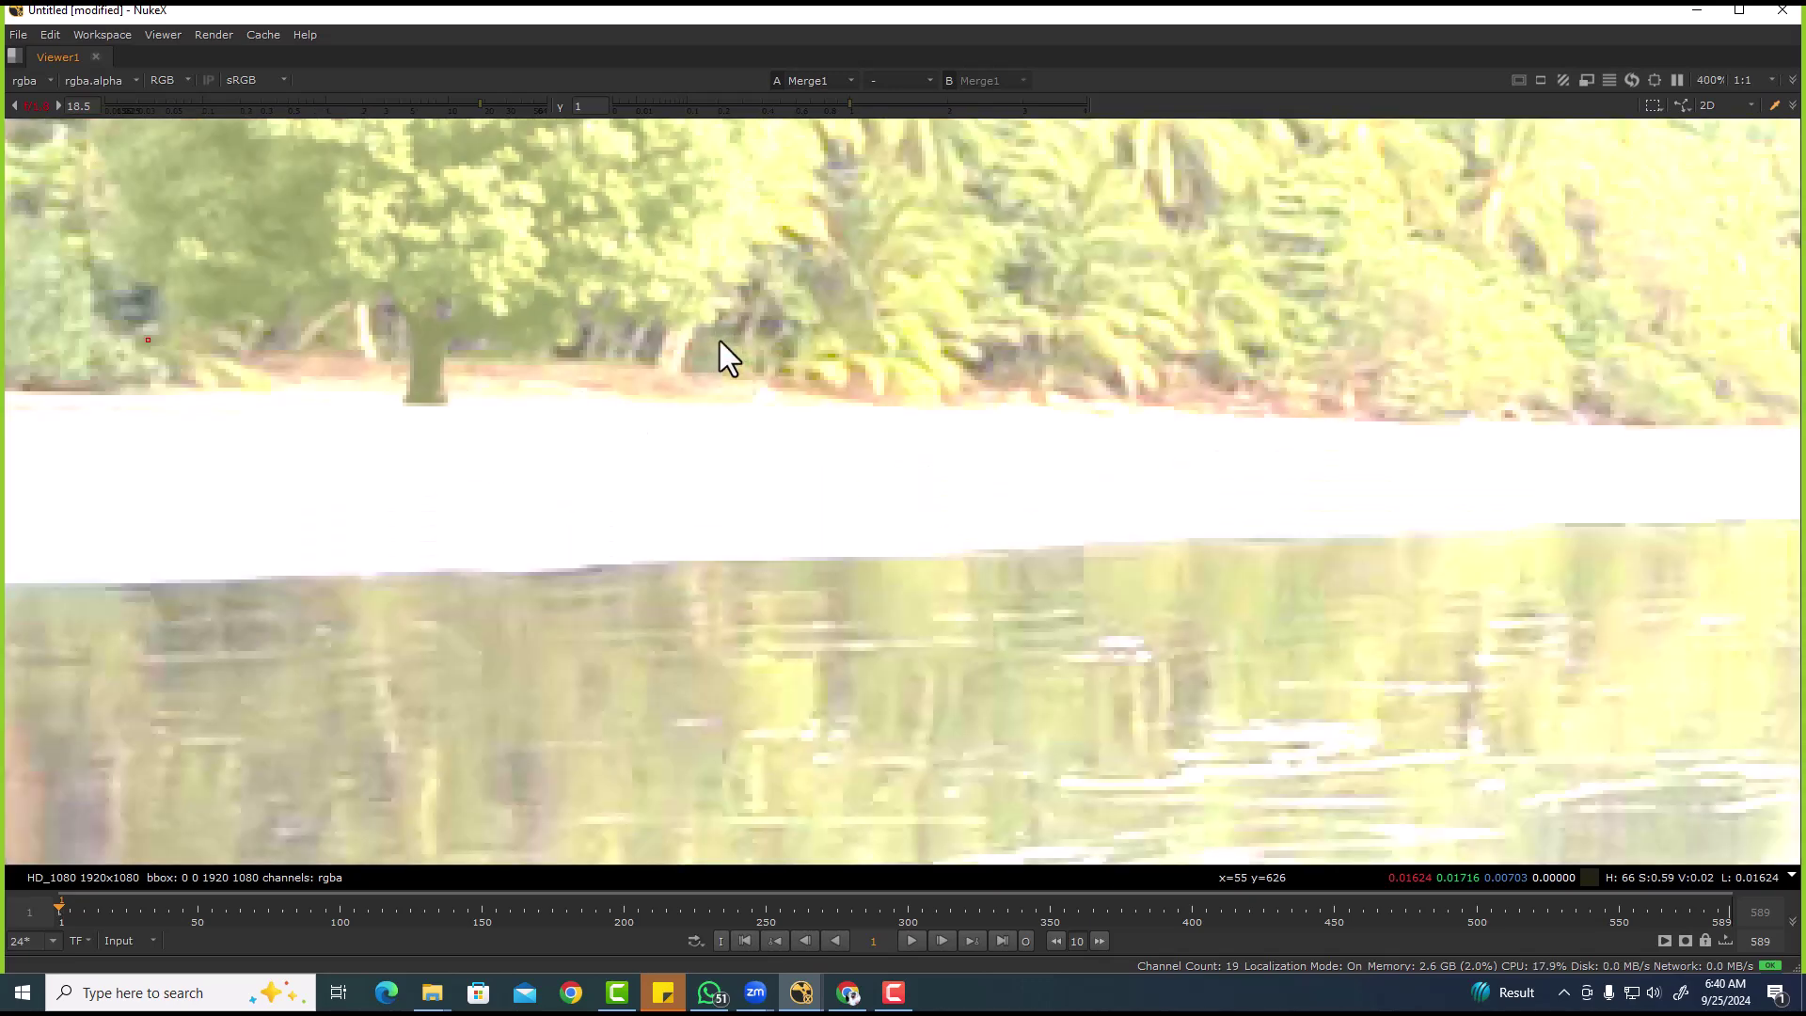
scroll(614, 343, up, 2)
drag(595, 323, 653, 356)
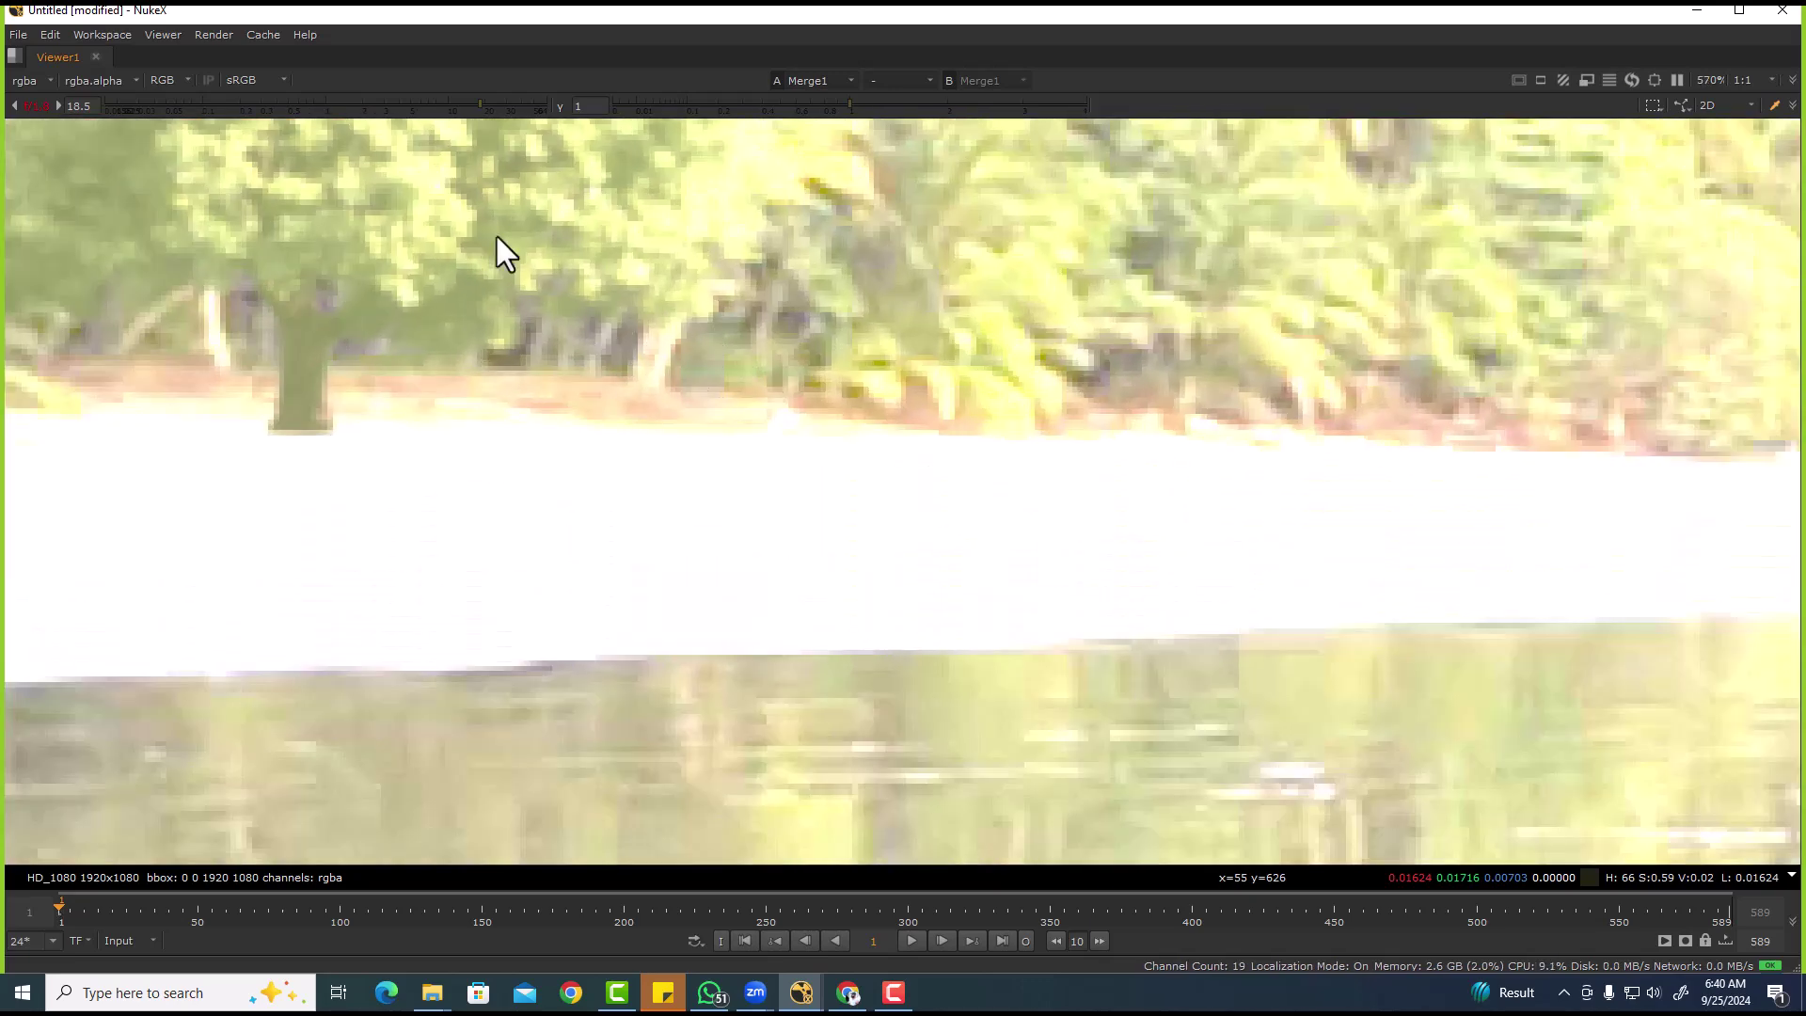
ctrl+click(427, 104)
- Restore the multi-pane layout and examine the tree and its trunk within the whole beach plate
key(space)
scroll(602, 362, down, 2)
scroll(538, 380, down, 5)
scroll(447, 283, up, 3)
scroll(471, 282, down, 2)
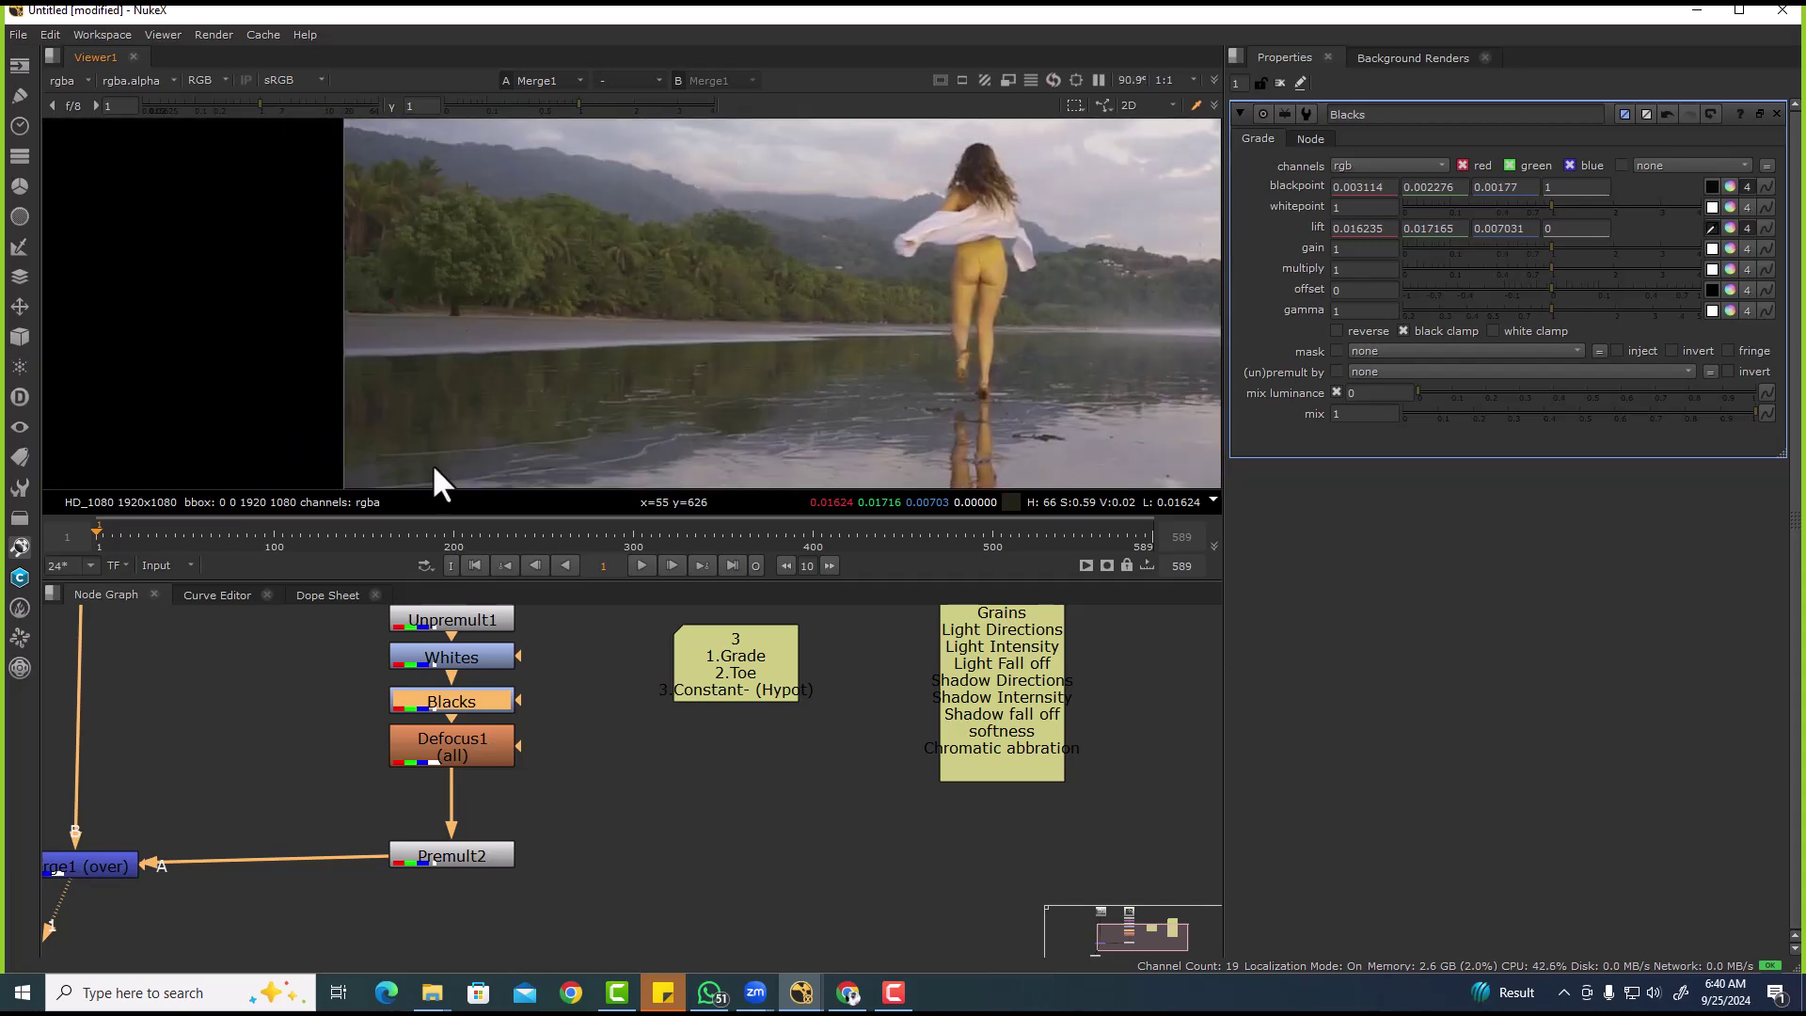
middle_drag(469, 734, 491, 794)
drag(259, 172, 454, 285)
scroll(453, 284, up, 4)
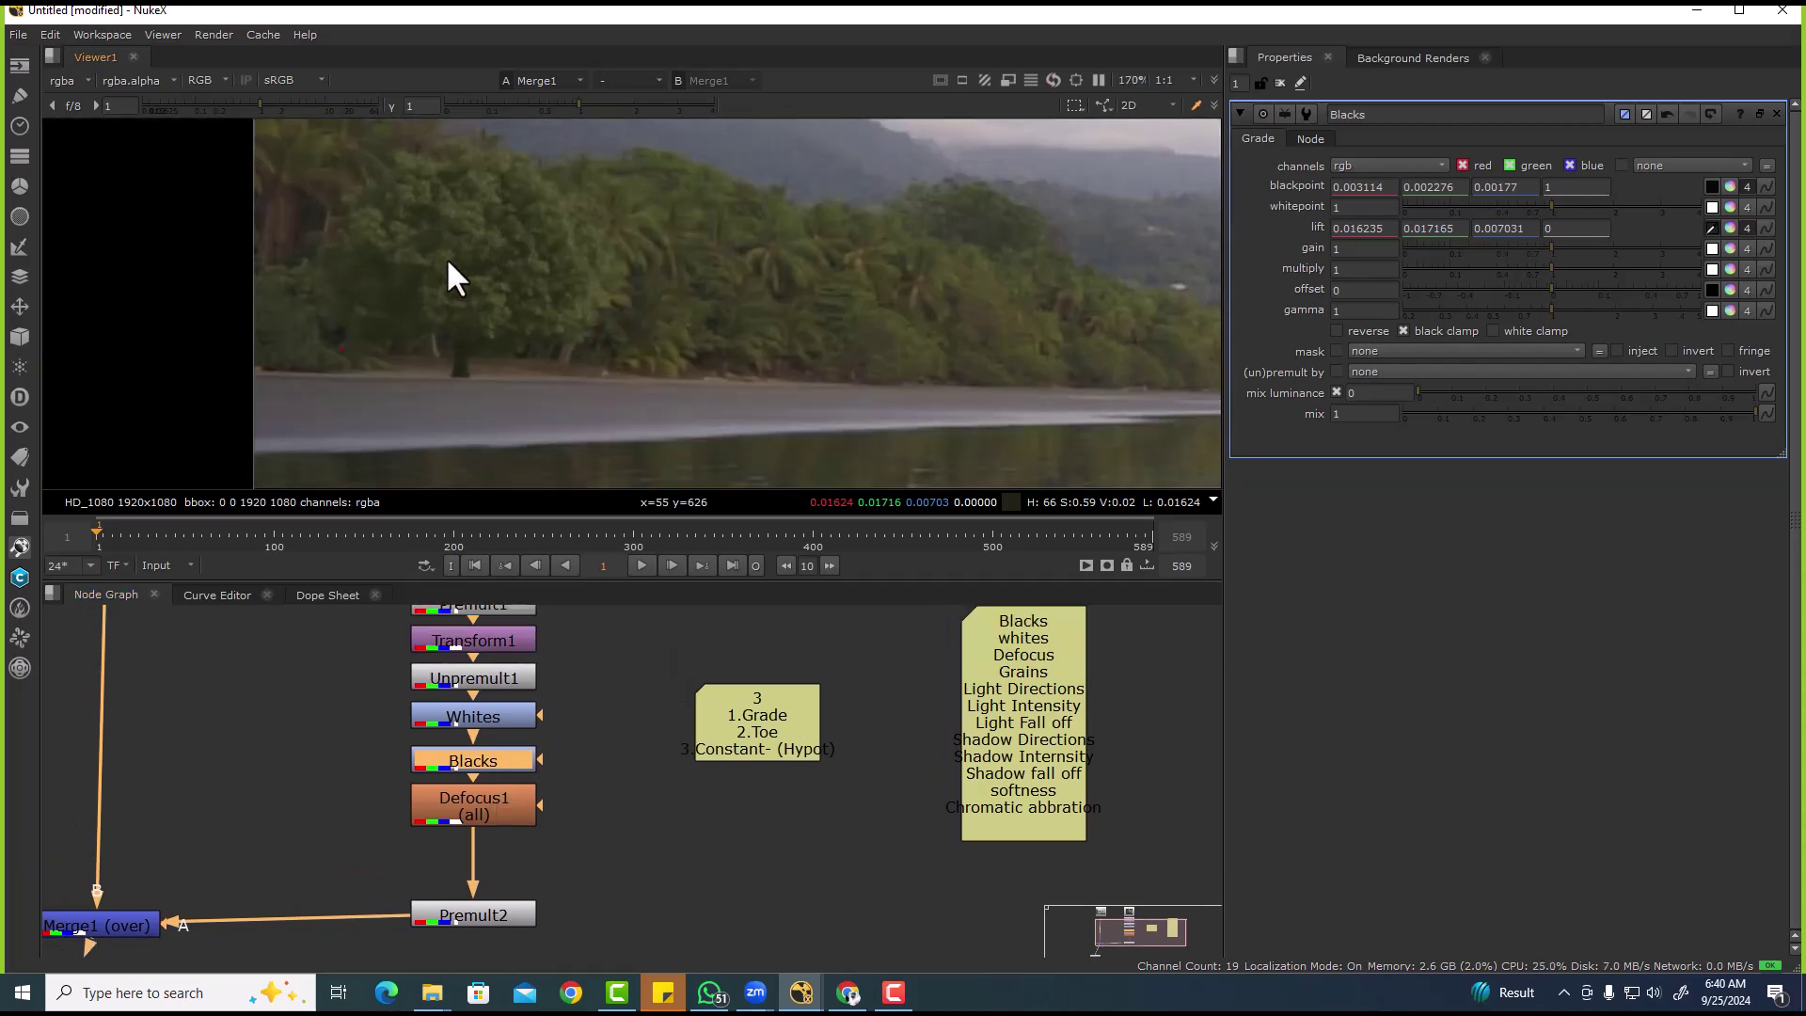
- Insert a Grade node between Blacks and Defocus1 and connect a new Roto node to its mask input for the trunk
ctrl+drag(523, 769, 595, 672)
click(540, 685)
key(g)
click(628, 651)
key(o)
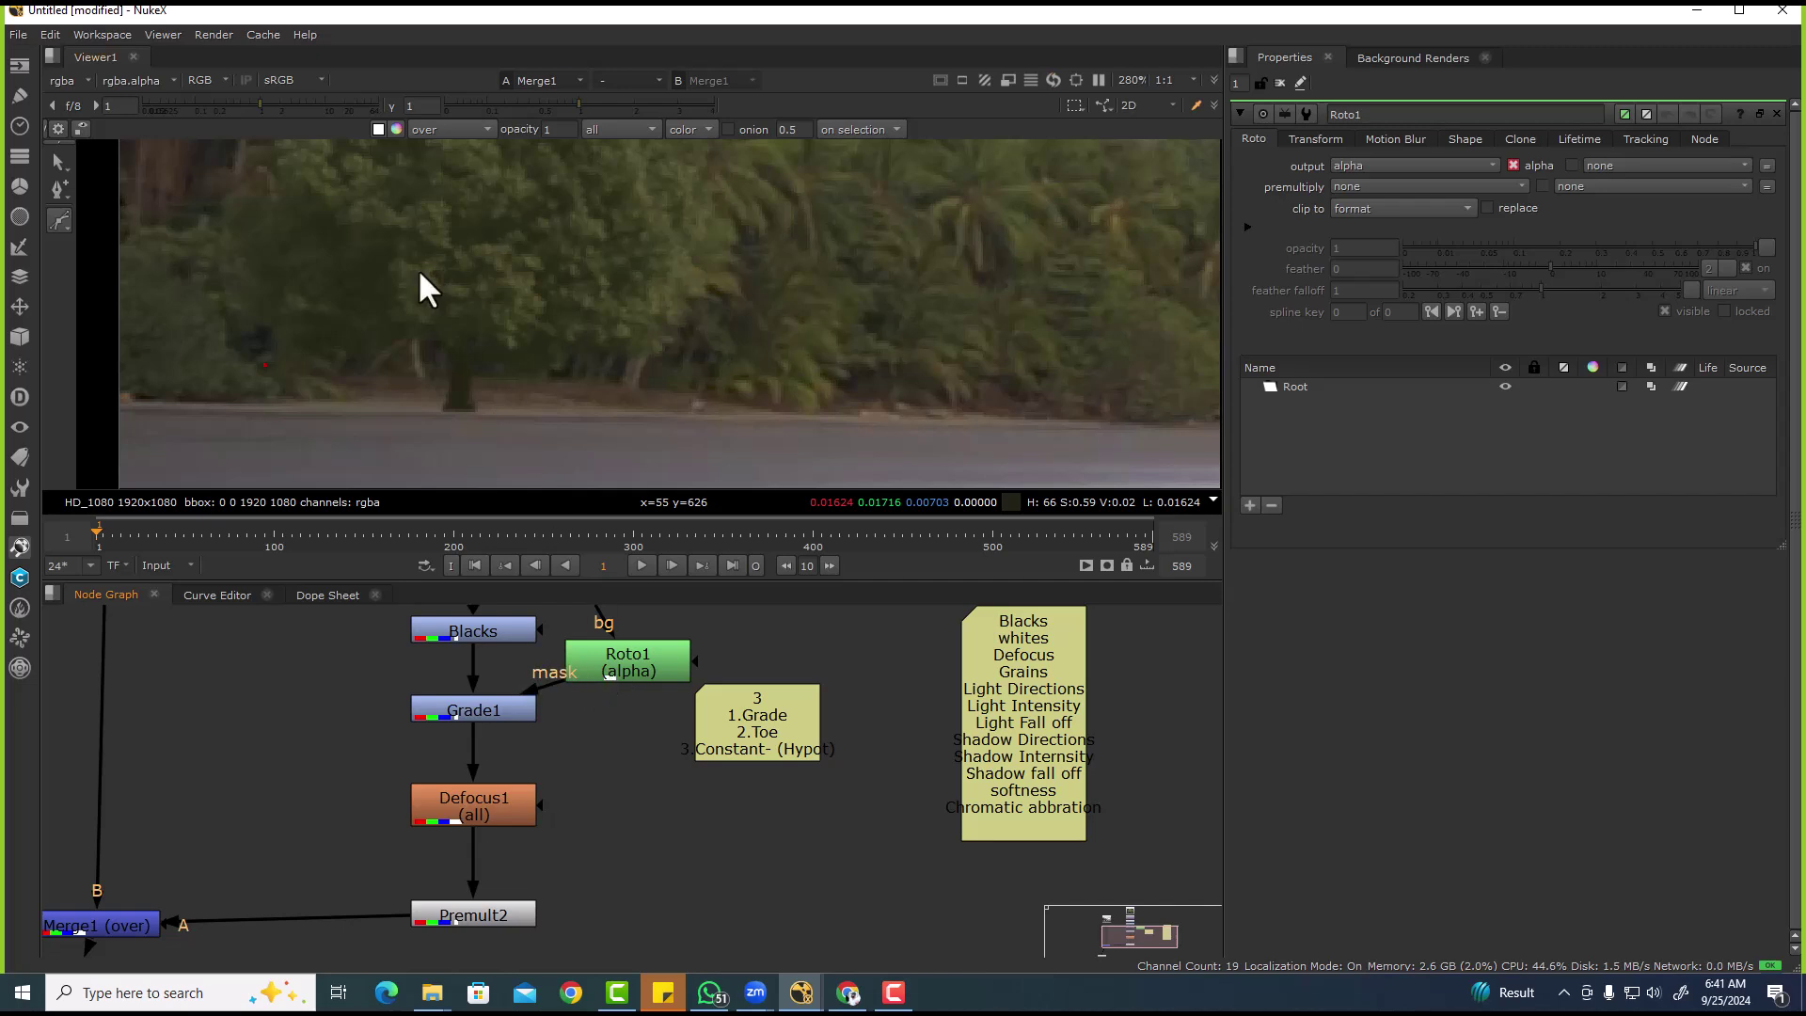
scroll(423, 273, up, 5)
middle_drag(461, 414, 422, 305)
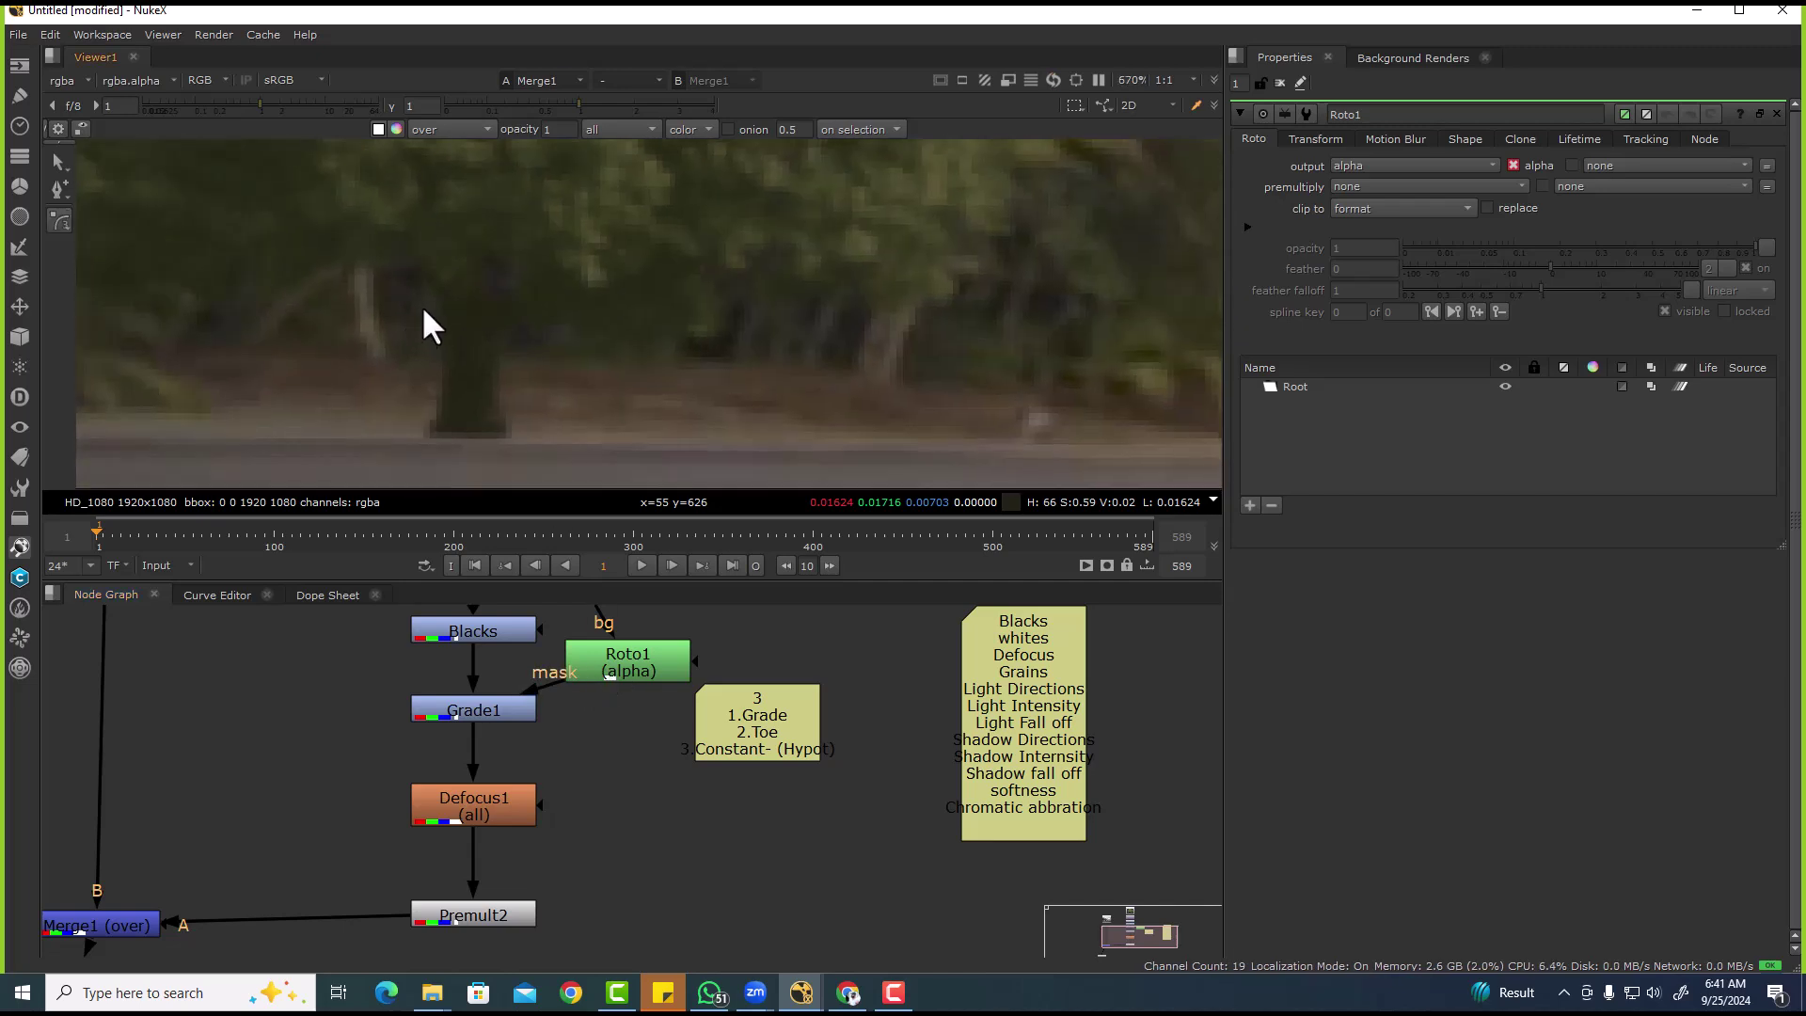
- Draw a closed B-spline shape in Roto1 around the tree's trunk, from the lower foliage down to the sand
key(v)
click(404, 330)
click(419, 288)
click(417, 266)
click(451, 289)
click(491, 282)
click(493, 255)
click(519, 270)
click(557, 272)
click(550, 365)
middle_drag(556, 422, 557, 363)
scroll(553, 355, down, 2)
click(545, 371)
click(516, 390)
click(450, 389)
click(427, 361)
click(424, 326)
click(445, 277)
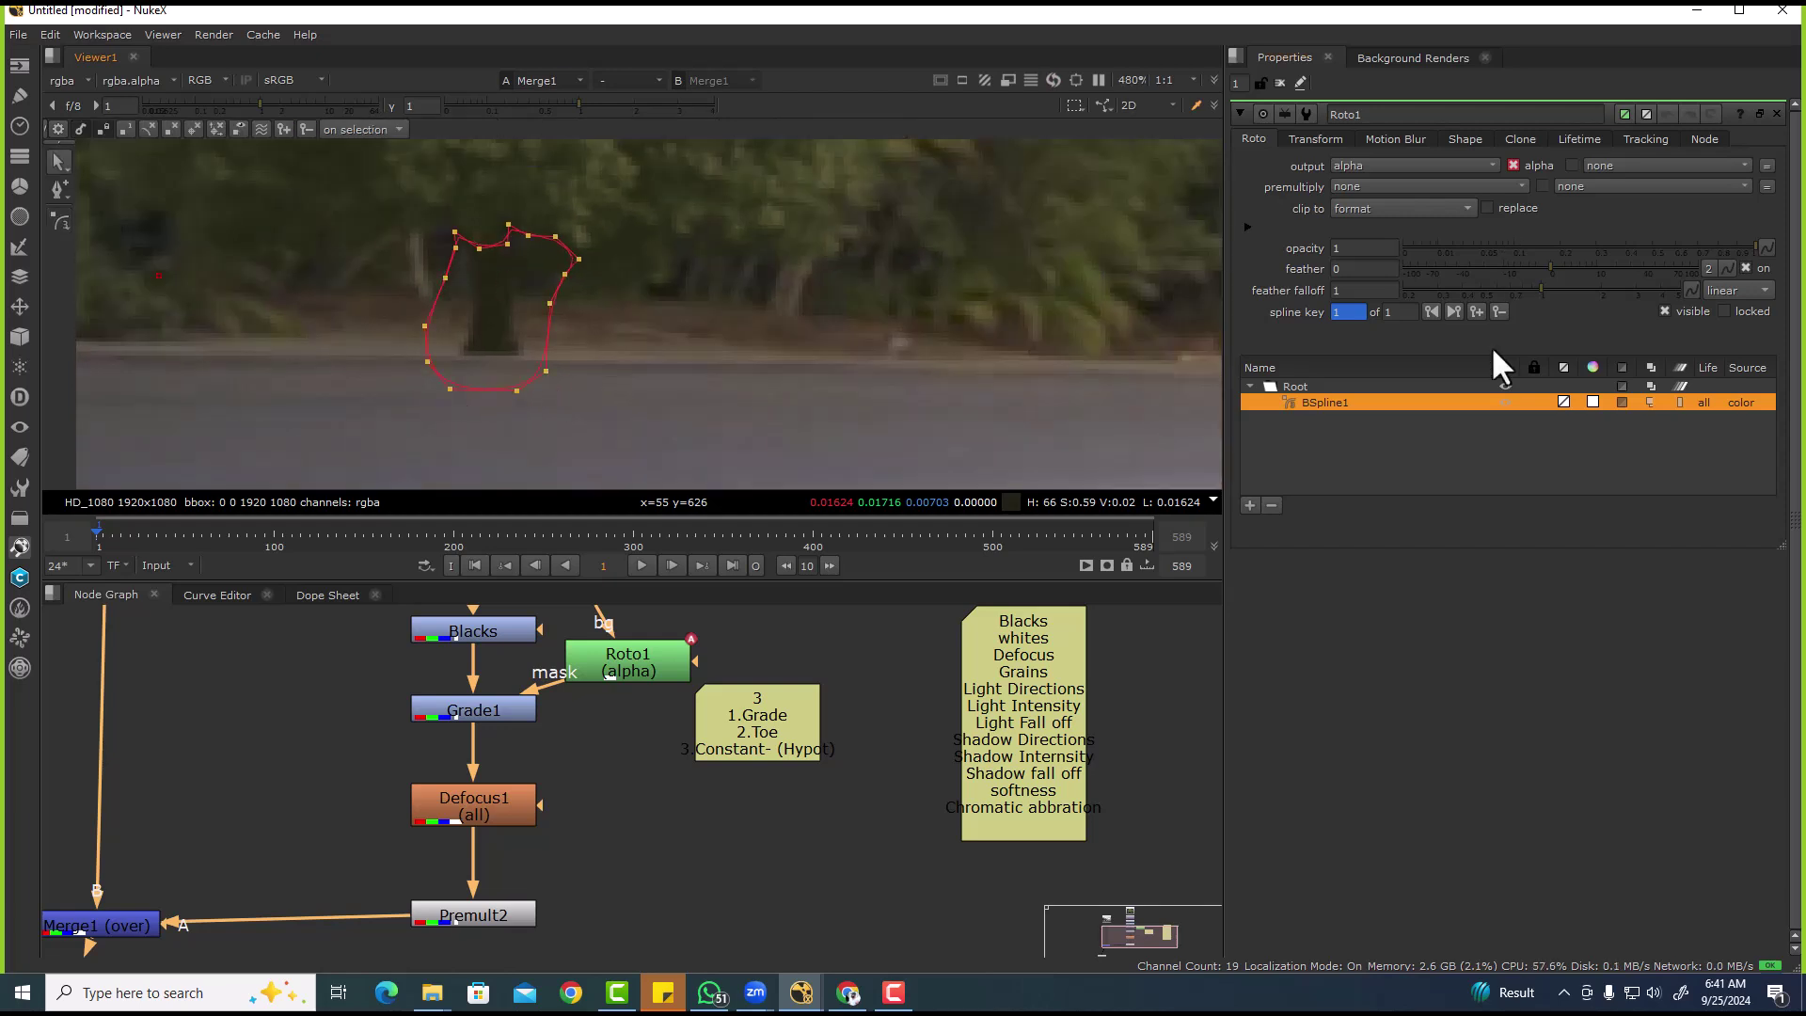
- In Grade1, sample the whitepoint from the tree's dark trunk and the gain from a trunk in the background plate
click(521, 713)
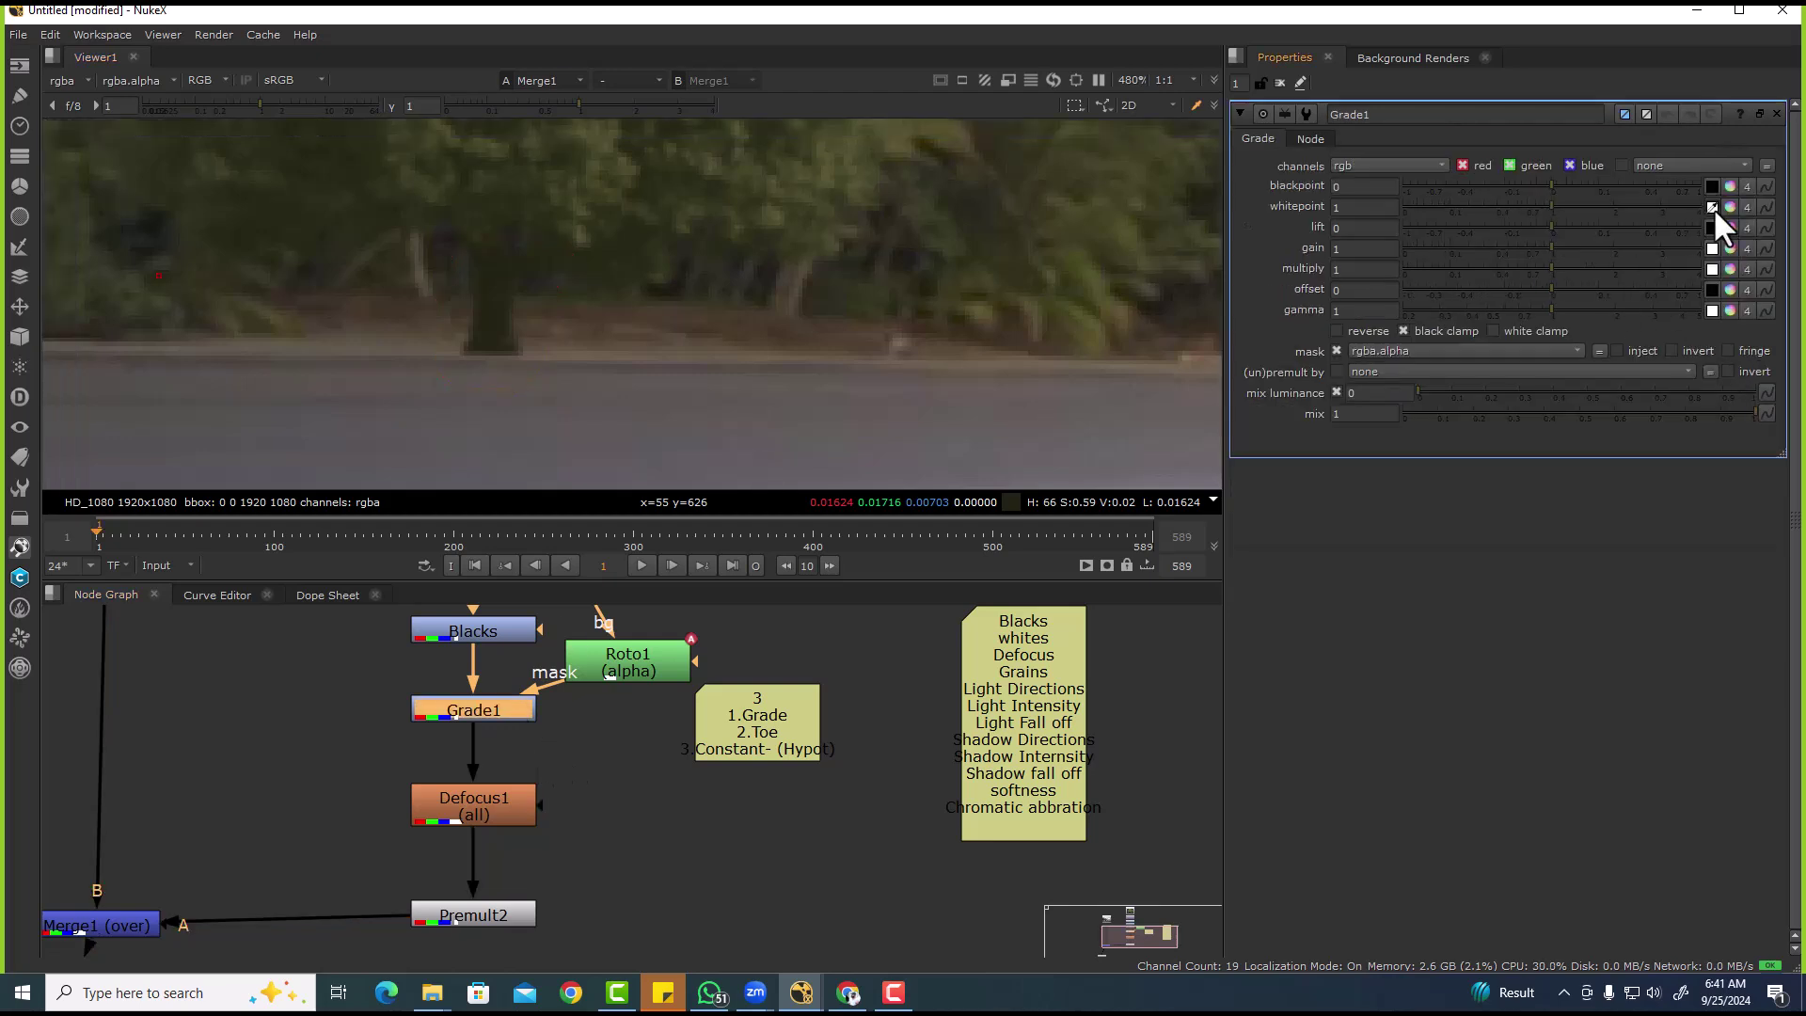
ctrl+click(483, 298)
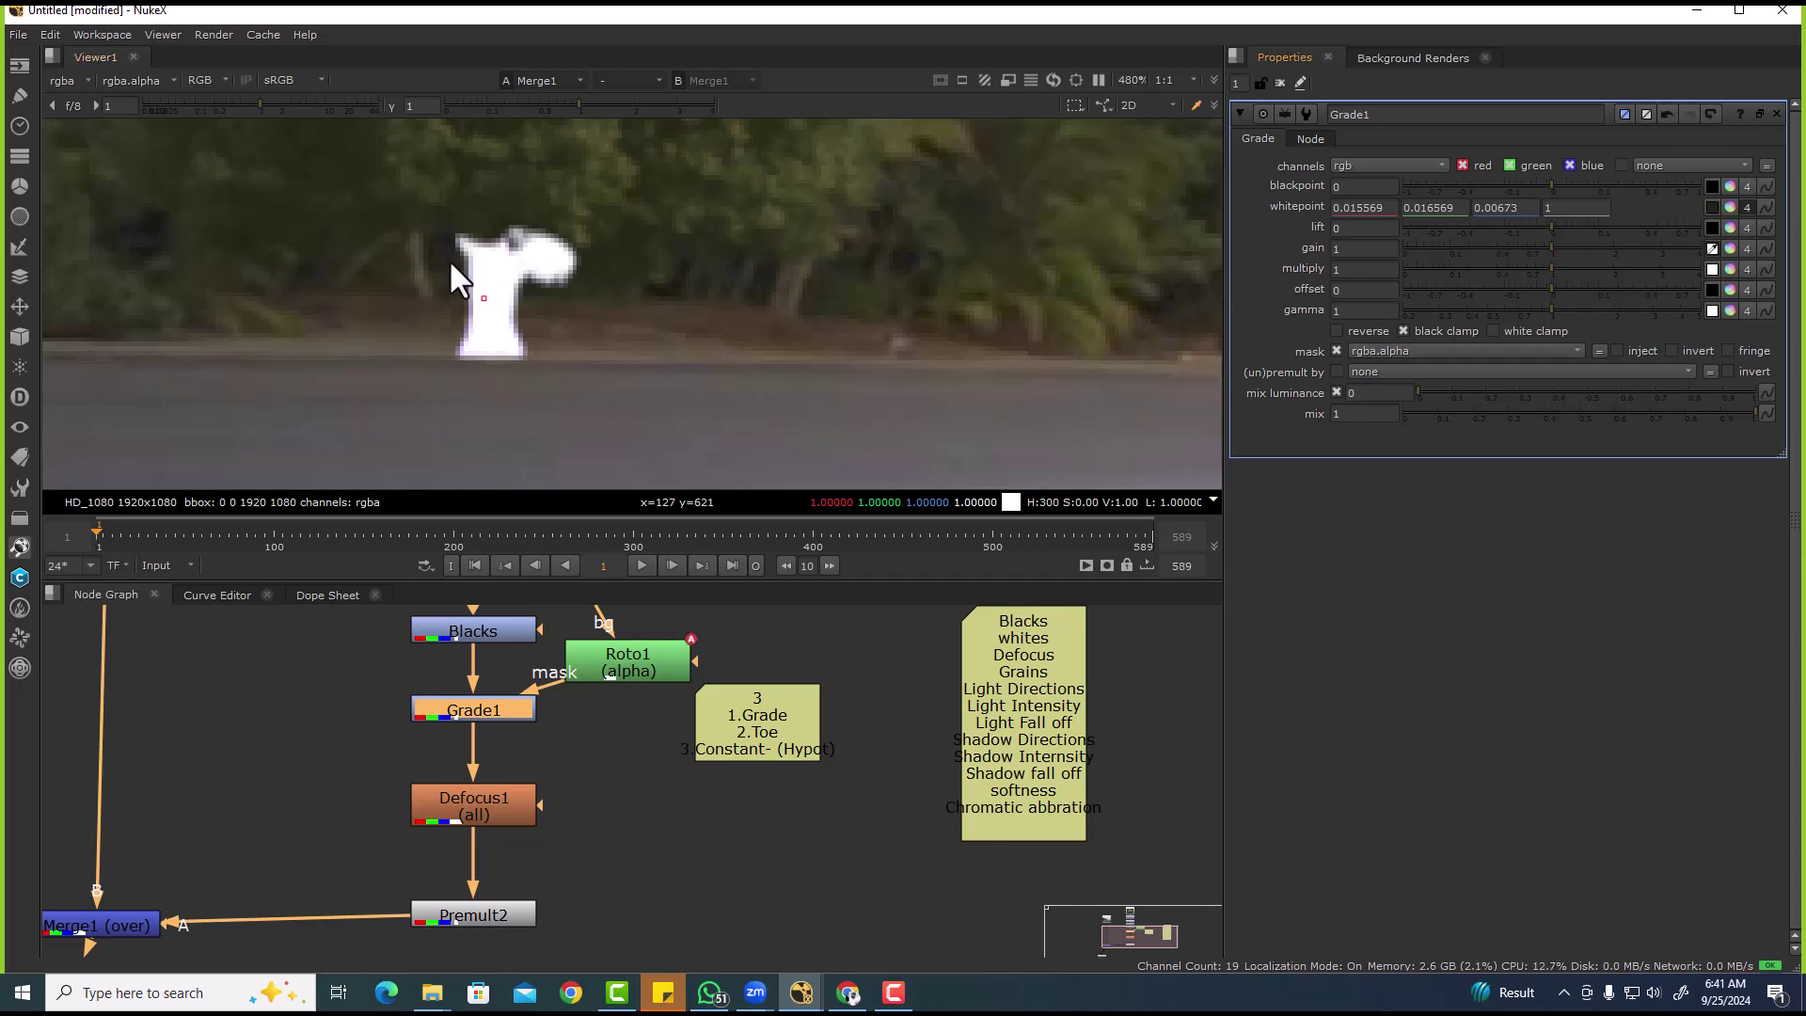
ctrl+click(786, 294)
scroll(555, 408, down, 5)
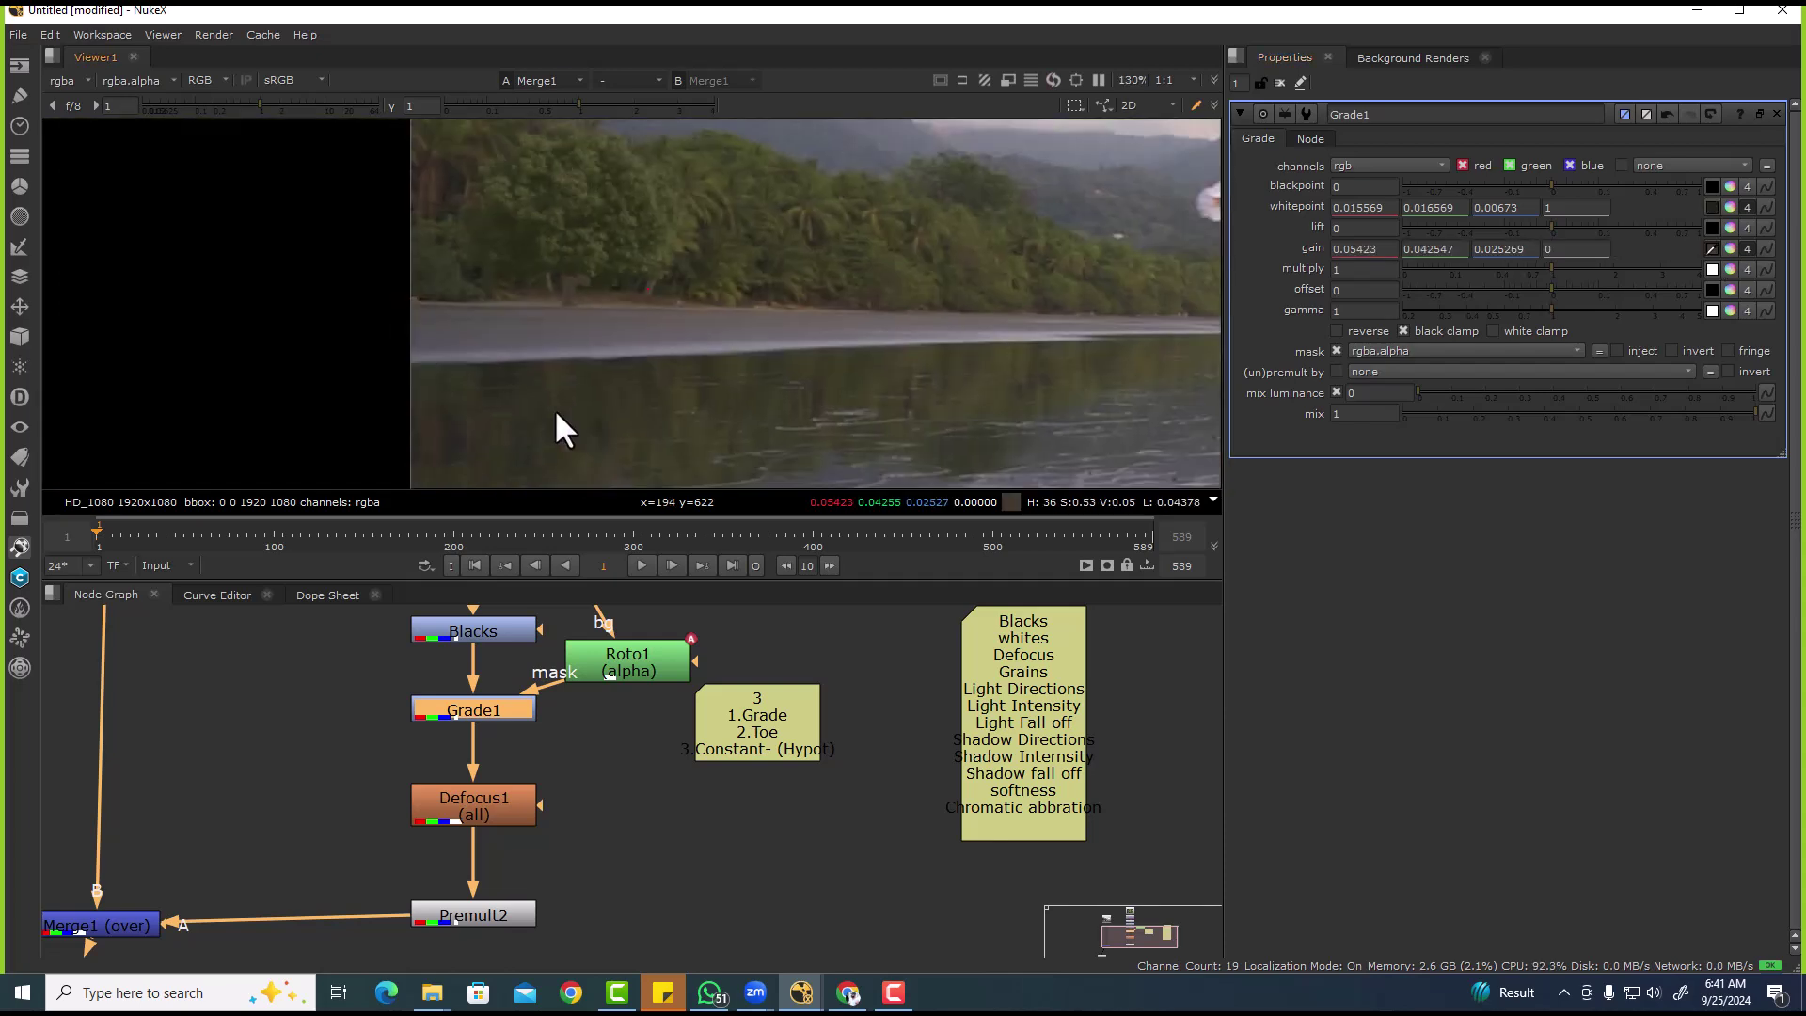
scroll(562, 280, up, 5)
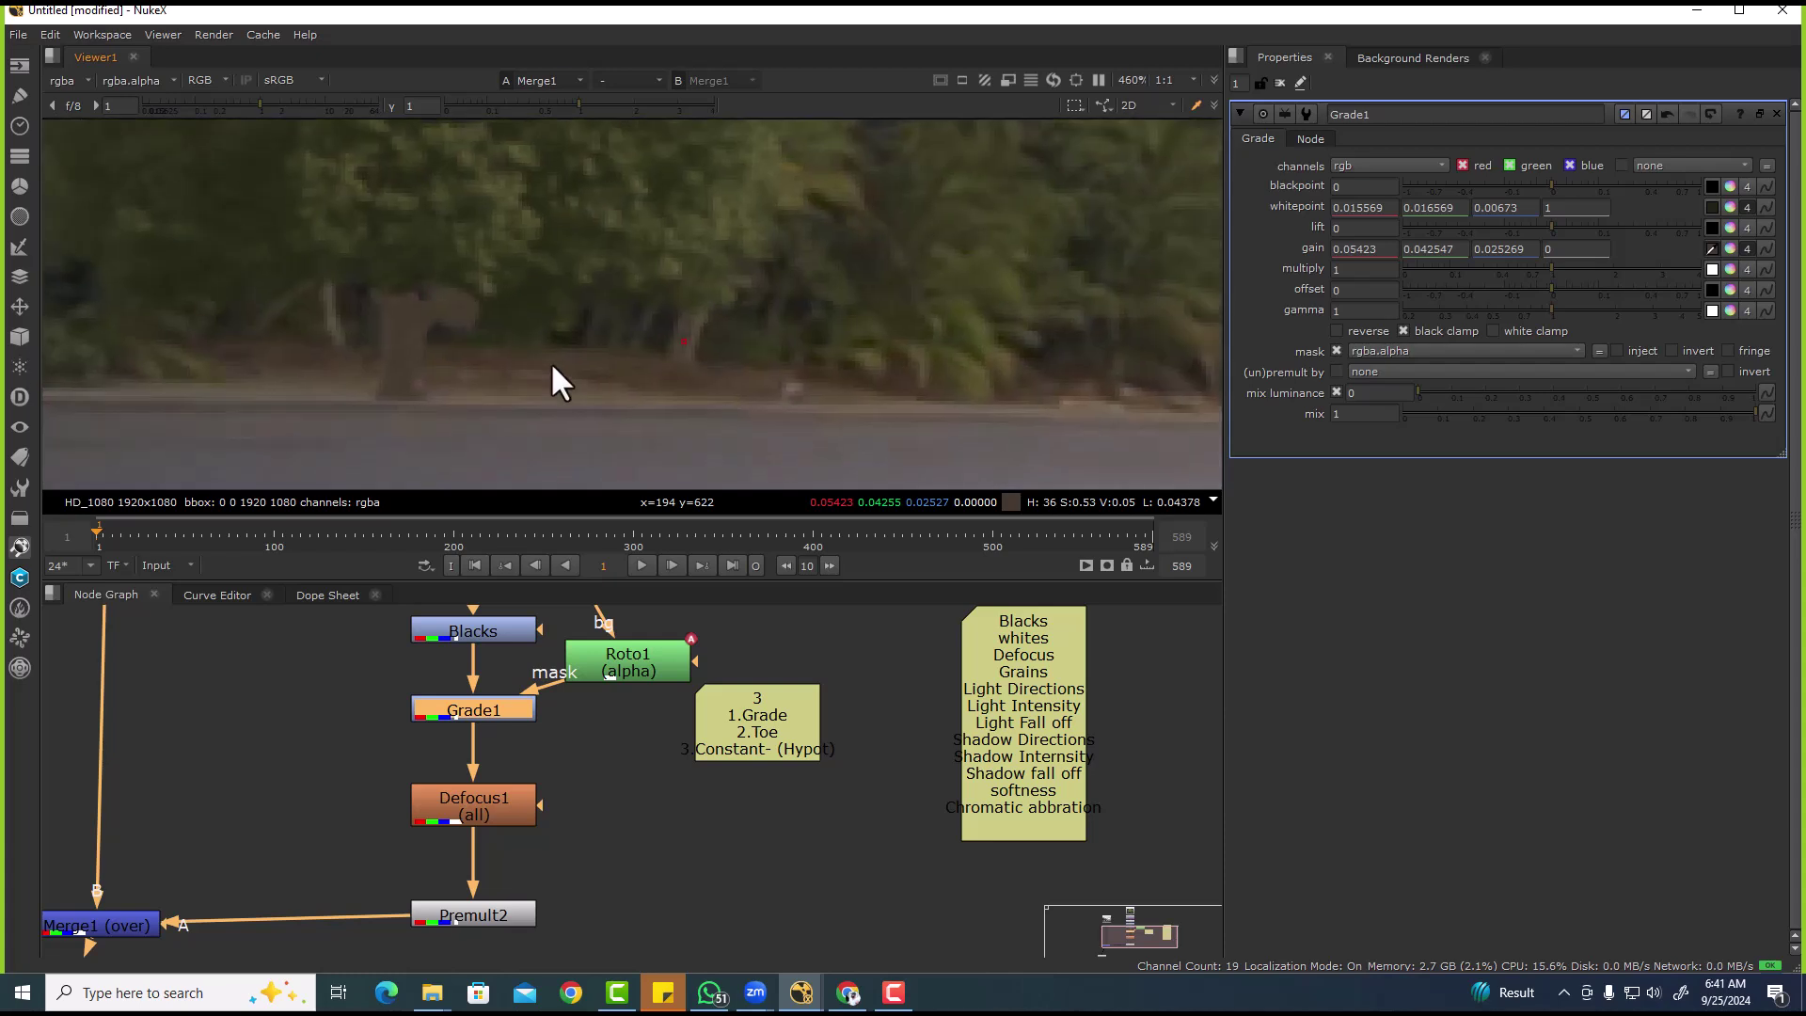
ctrl+click(682, 335)
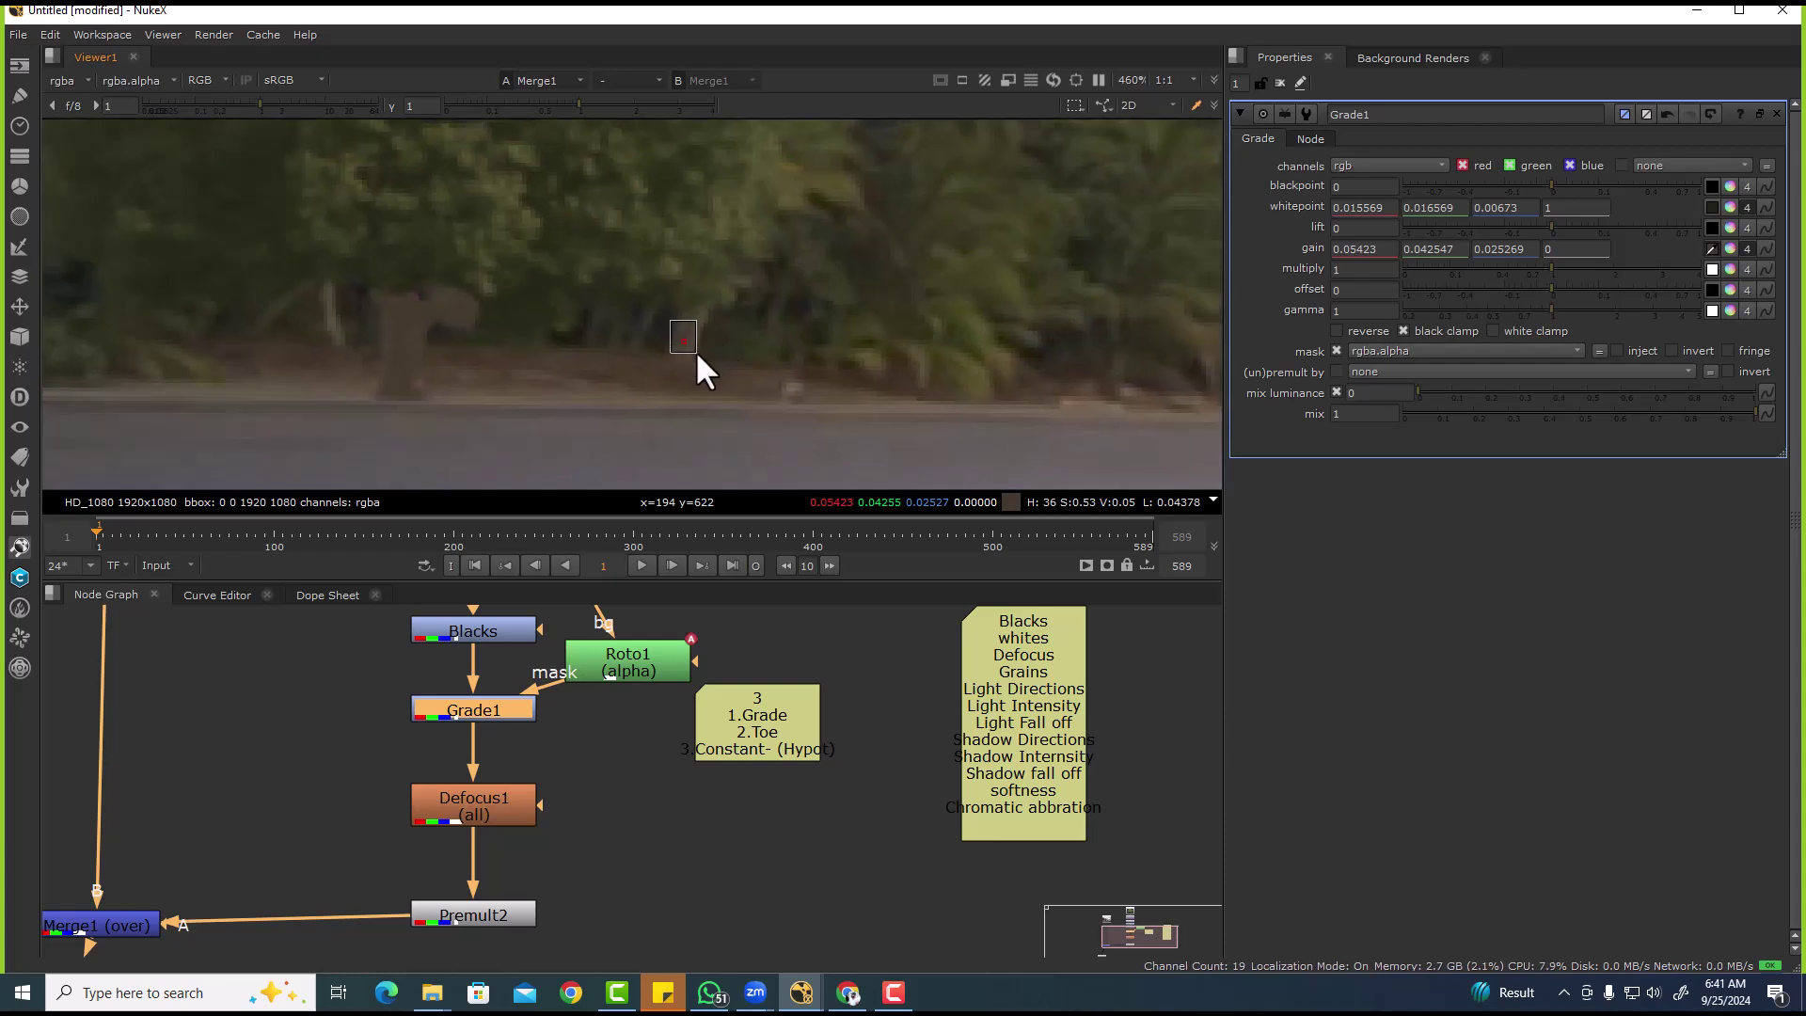
- Insert a Blur node of size 3 between Roto1 and Grade1's mask input to soften the trunk mask
drag(630, 647, 649, 632)
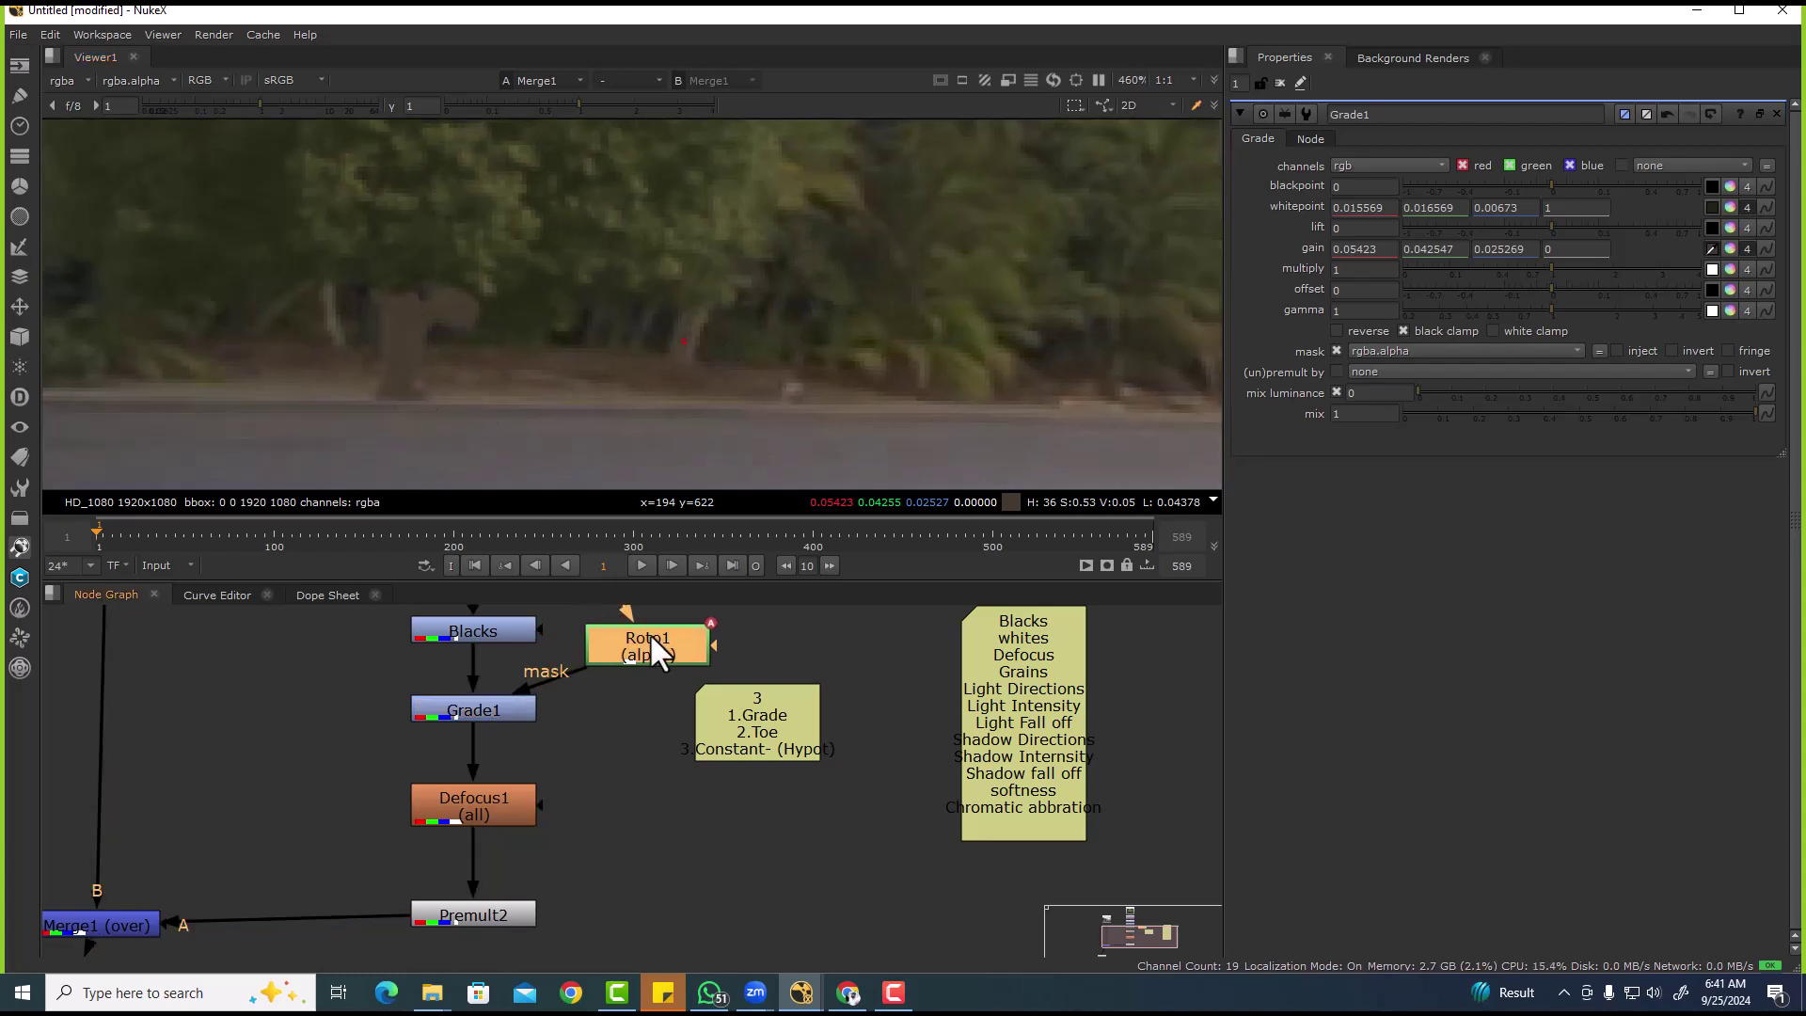
key(b)
click(1336, 186)
text(3)
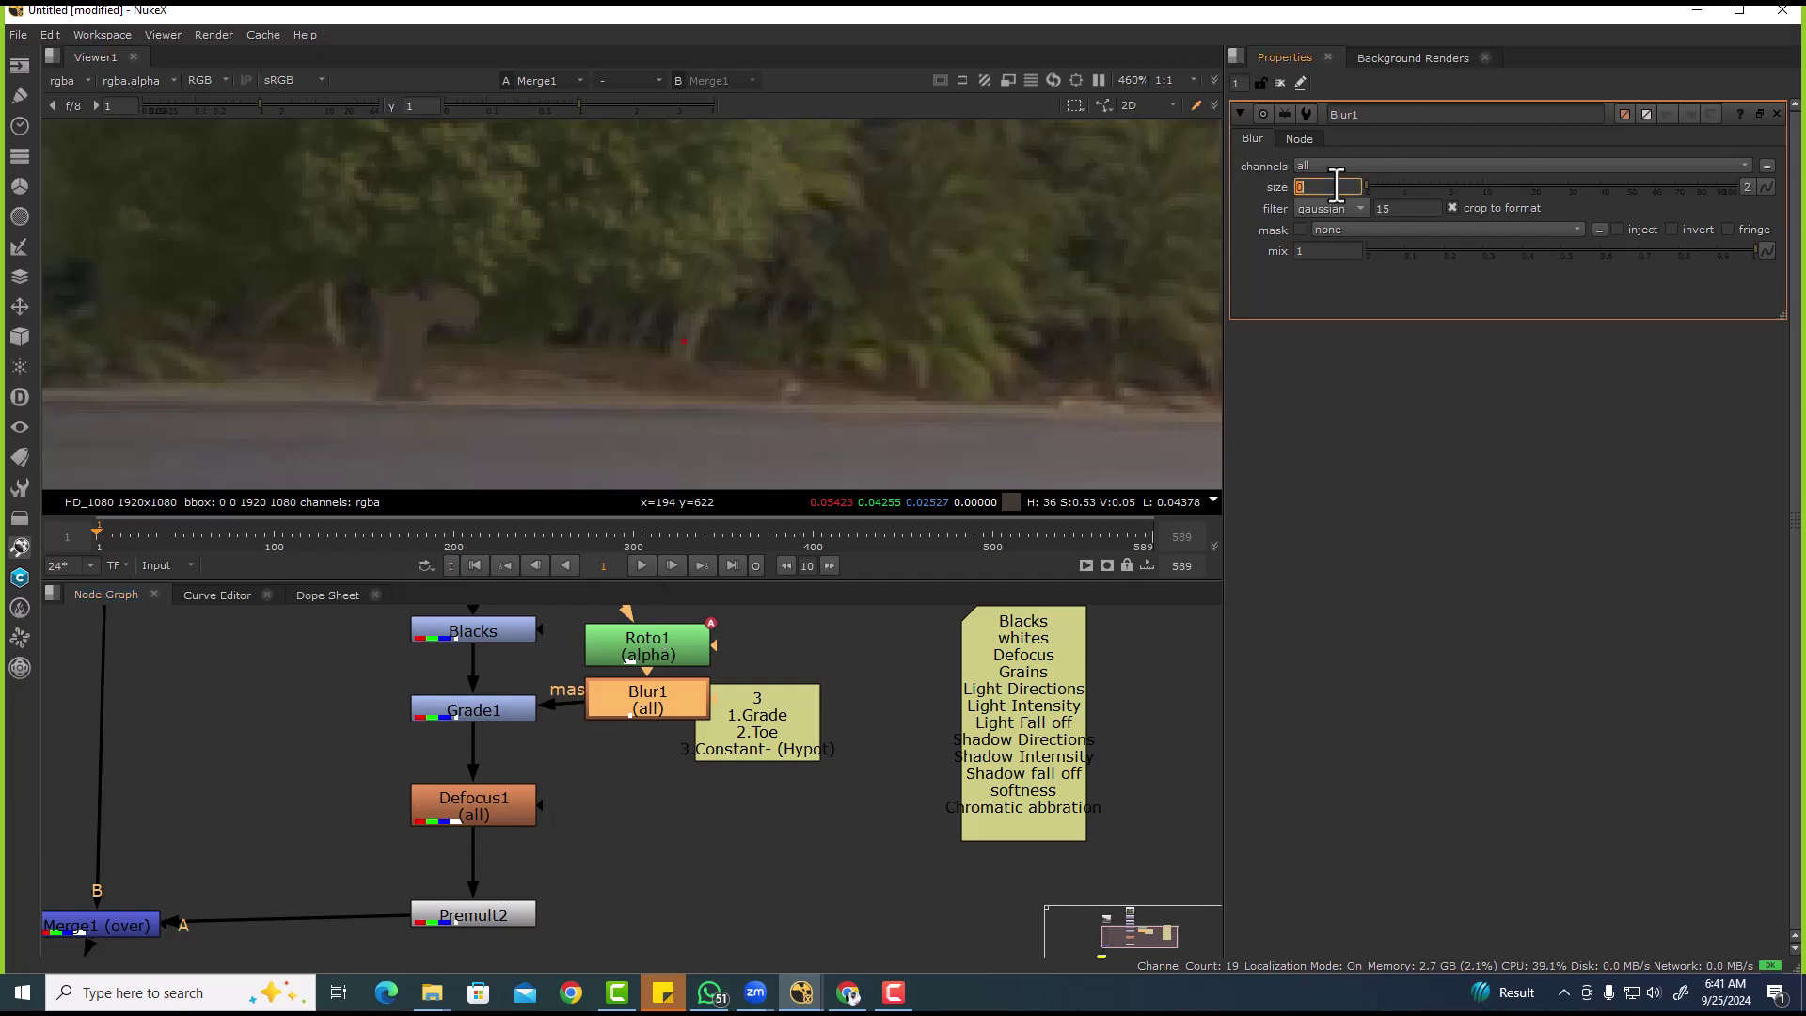
scroll(404, 410, down, 5)
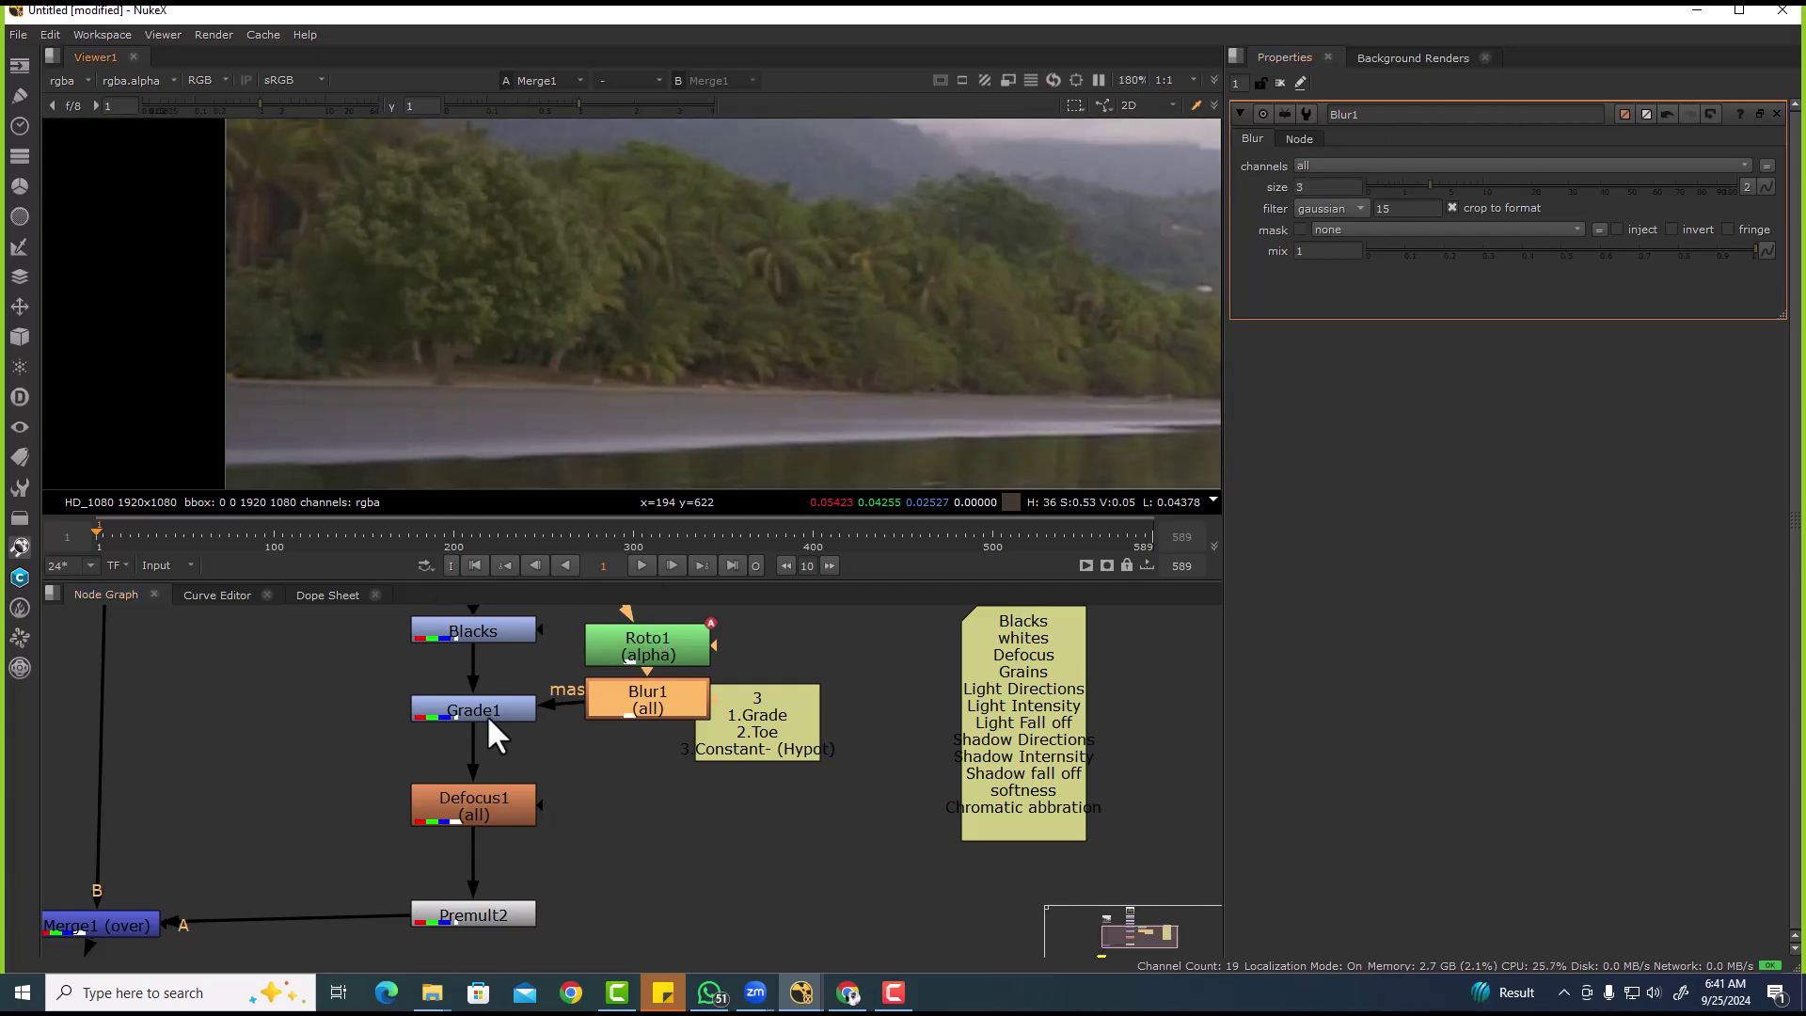
- Darken Grade1's gain colour to a value of 0.05 and raise its saturation to 0.6
click(487, 715)
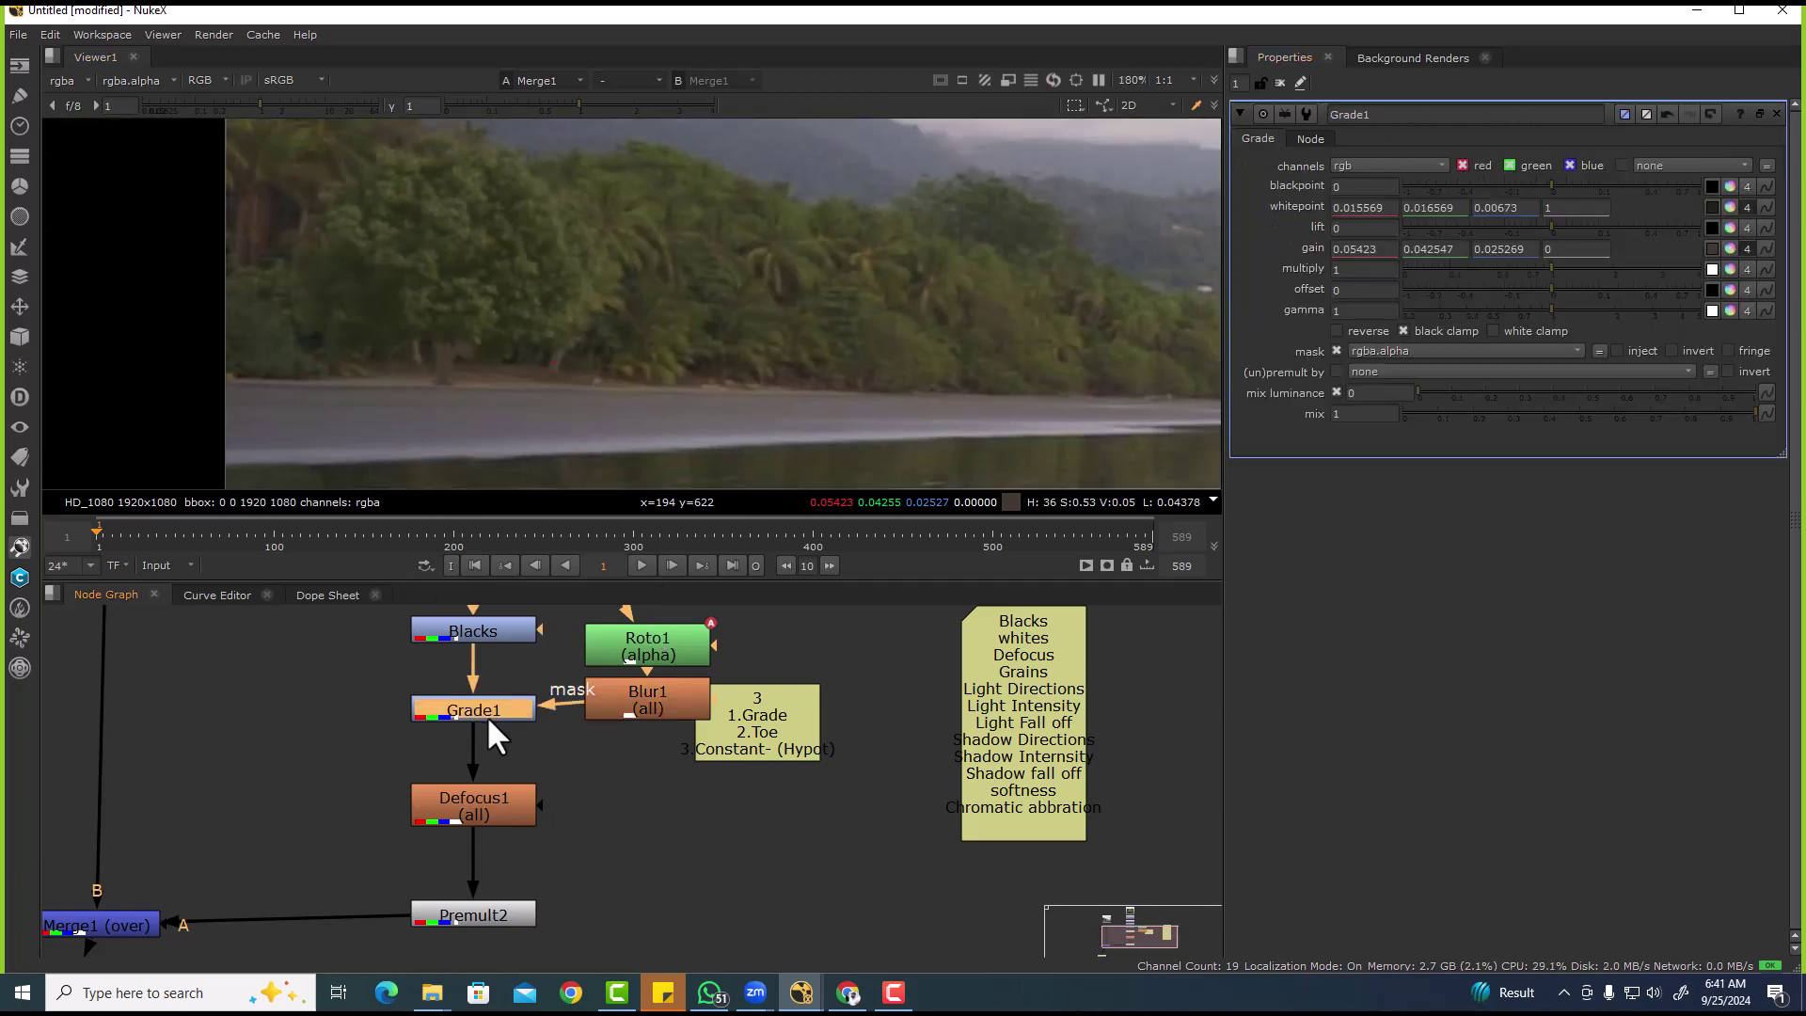
click(1729, 249)
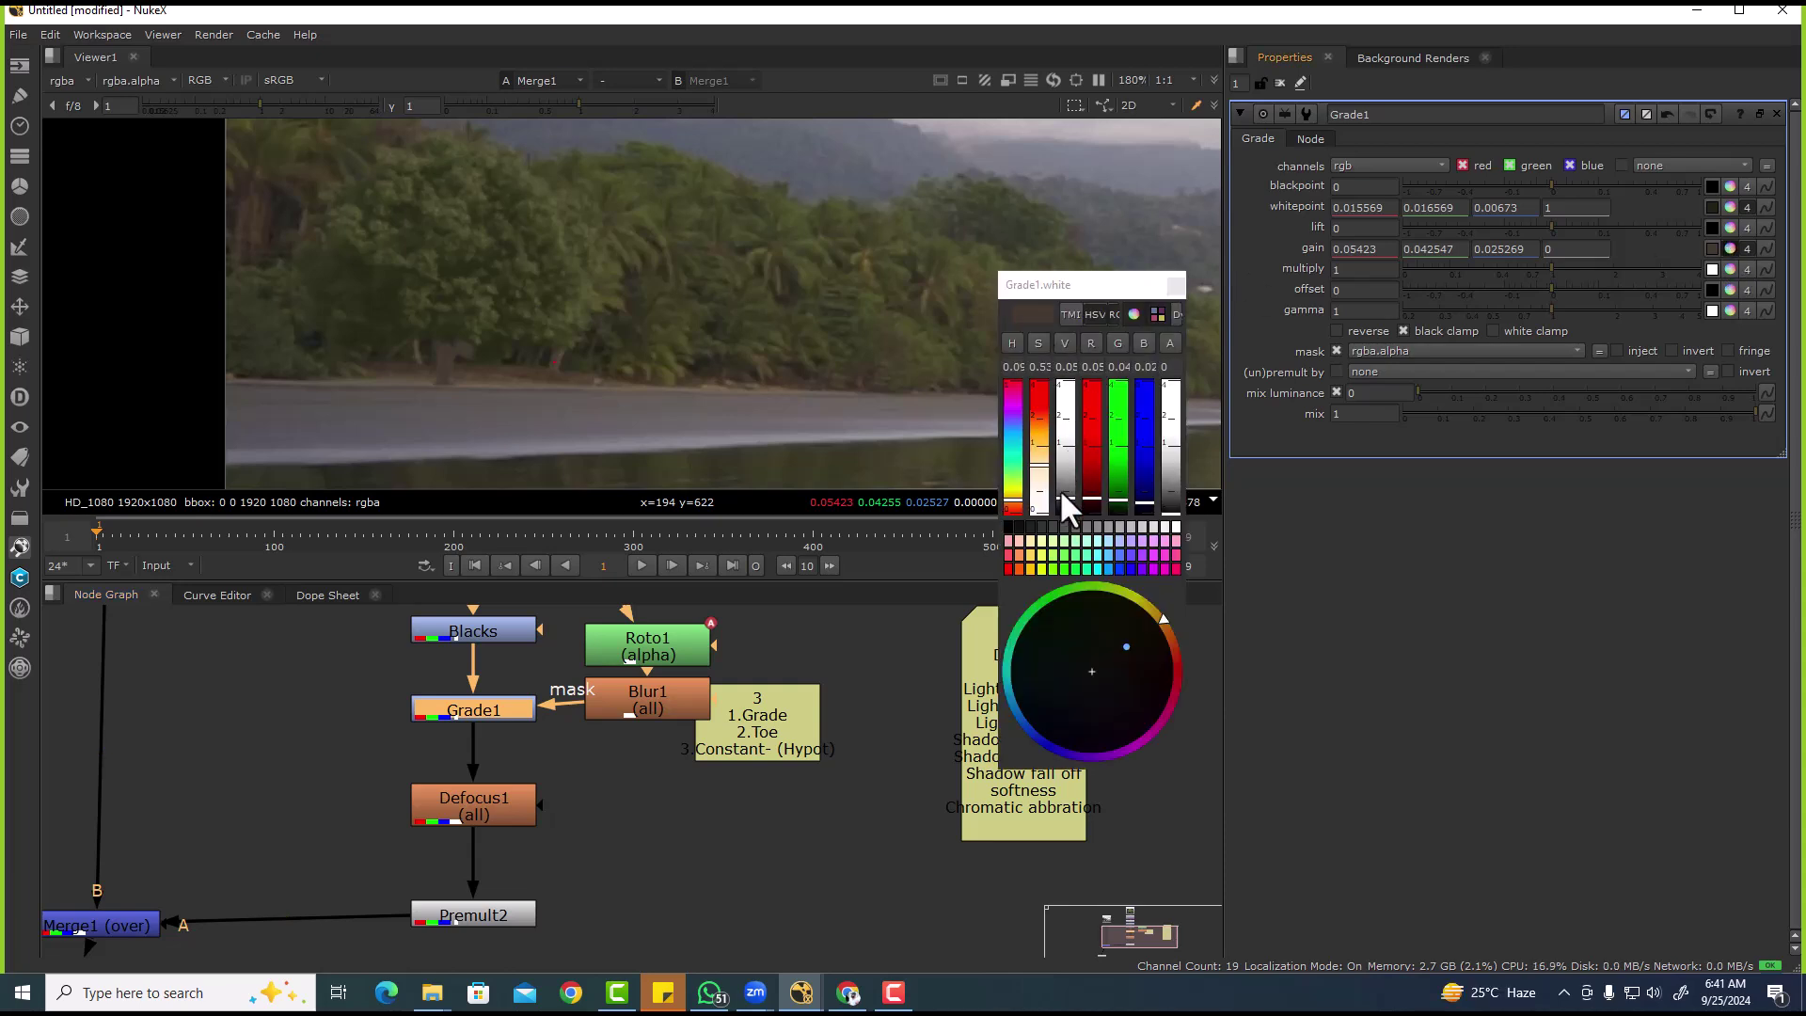
drag(1061, 494, 1063, 495)
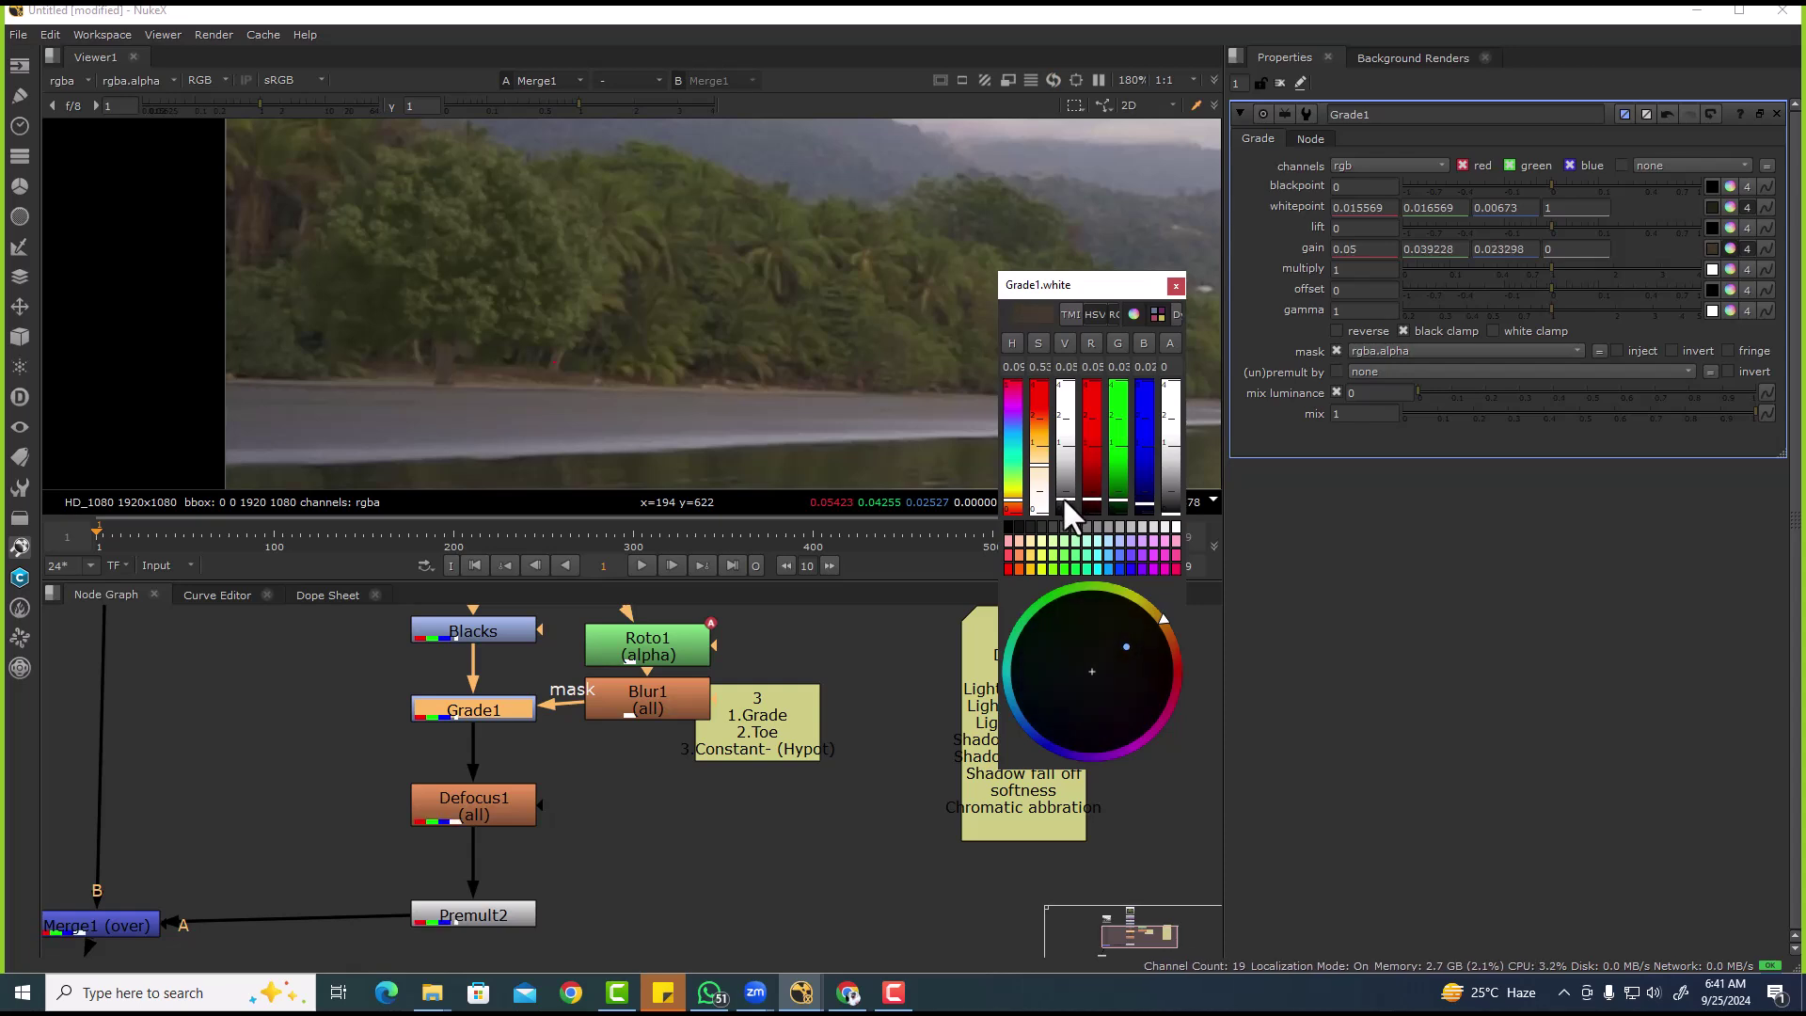
scroll(386, 297, down, 2)
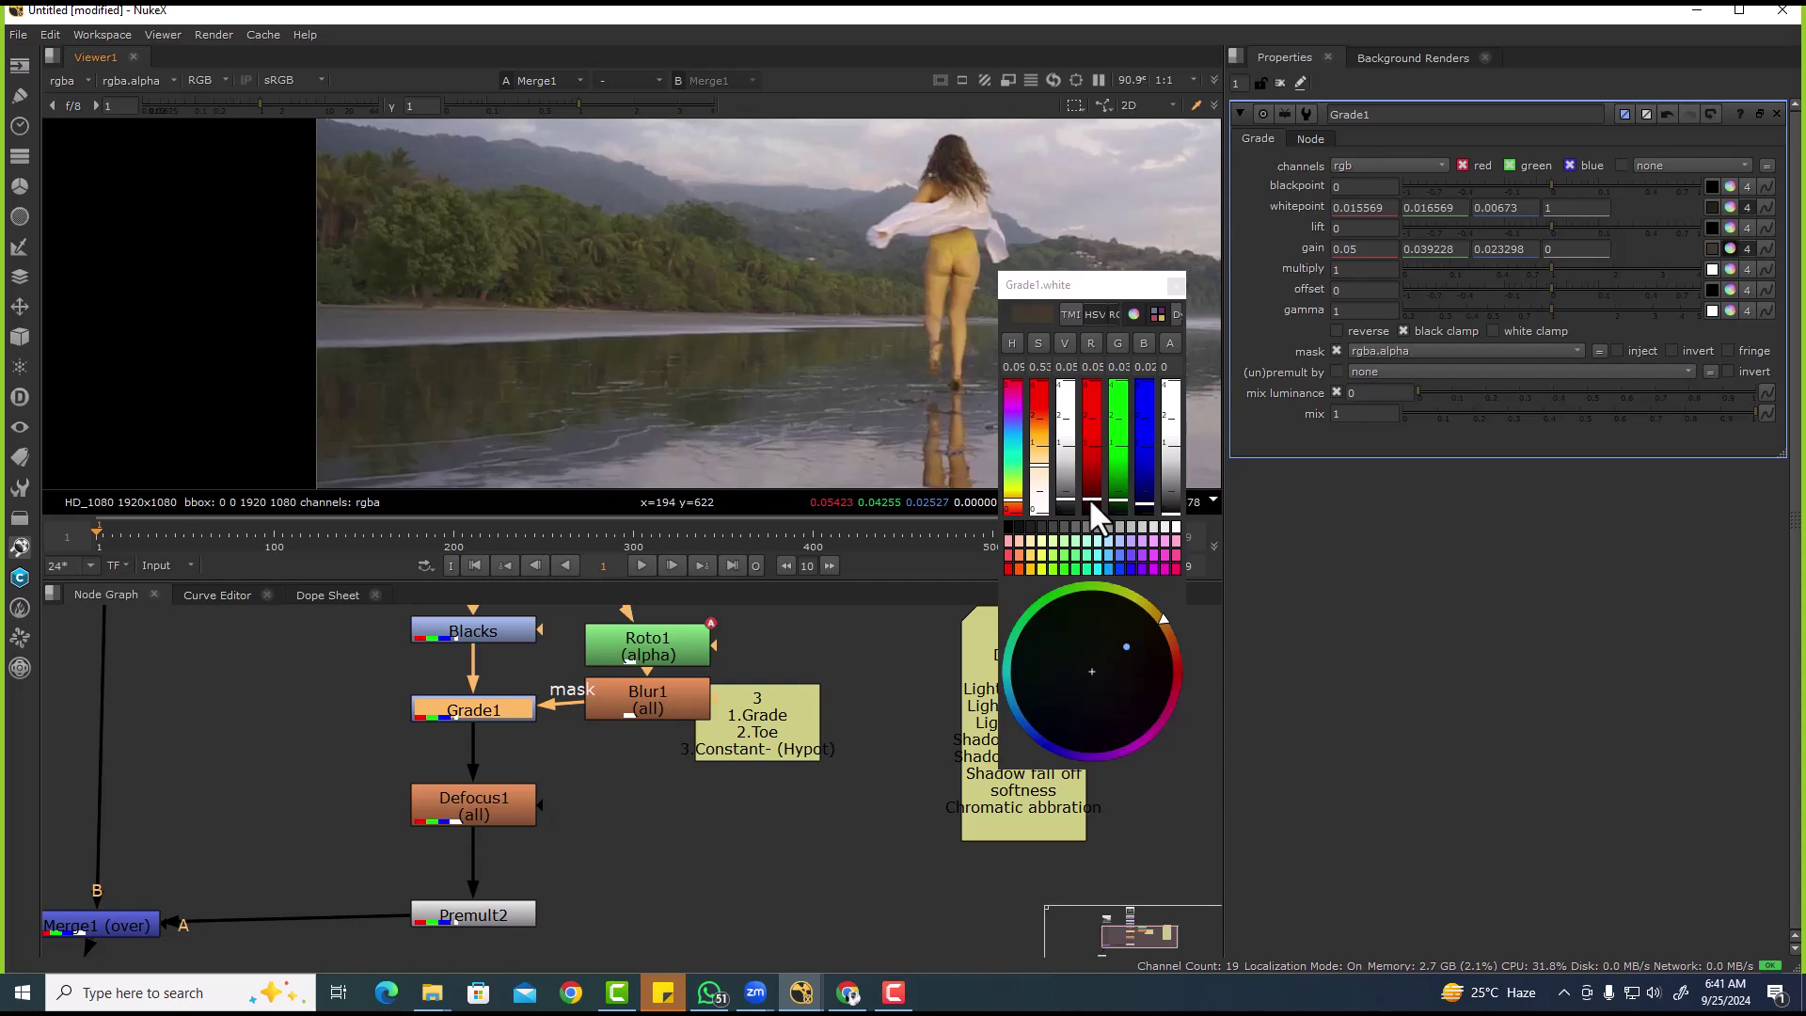
drag(1046, 467, 1048, 476)
scroll(641, 273, up, 5)
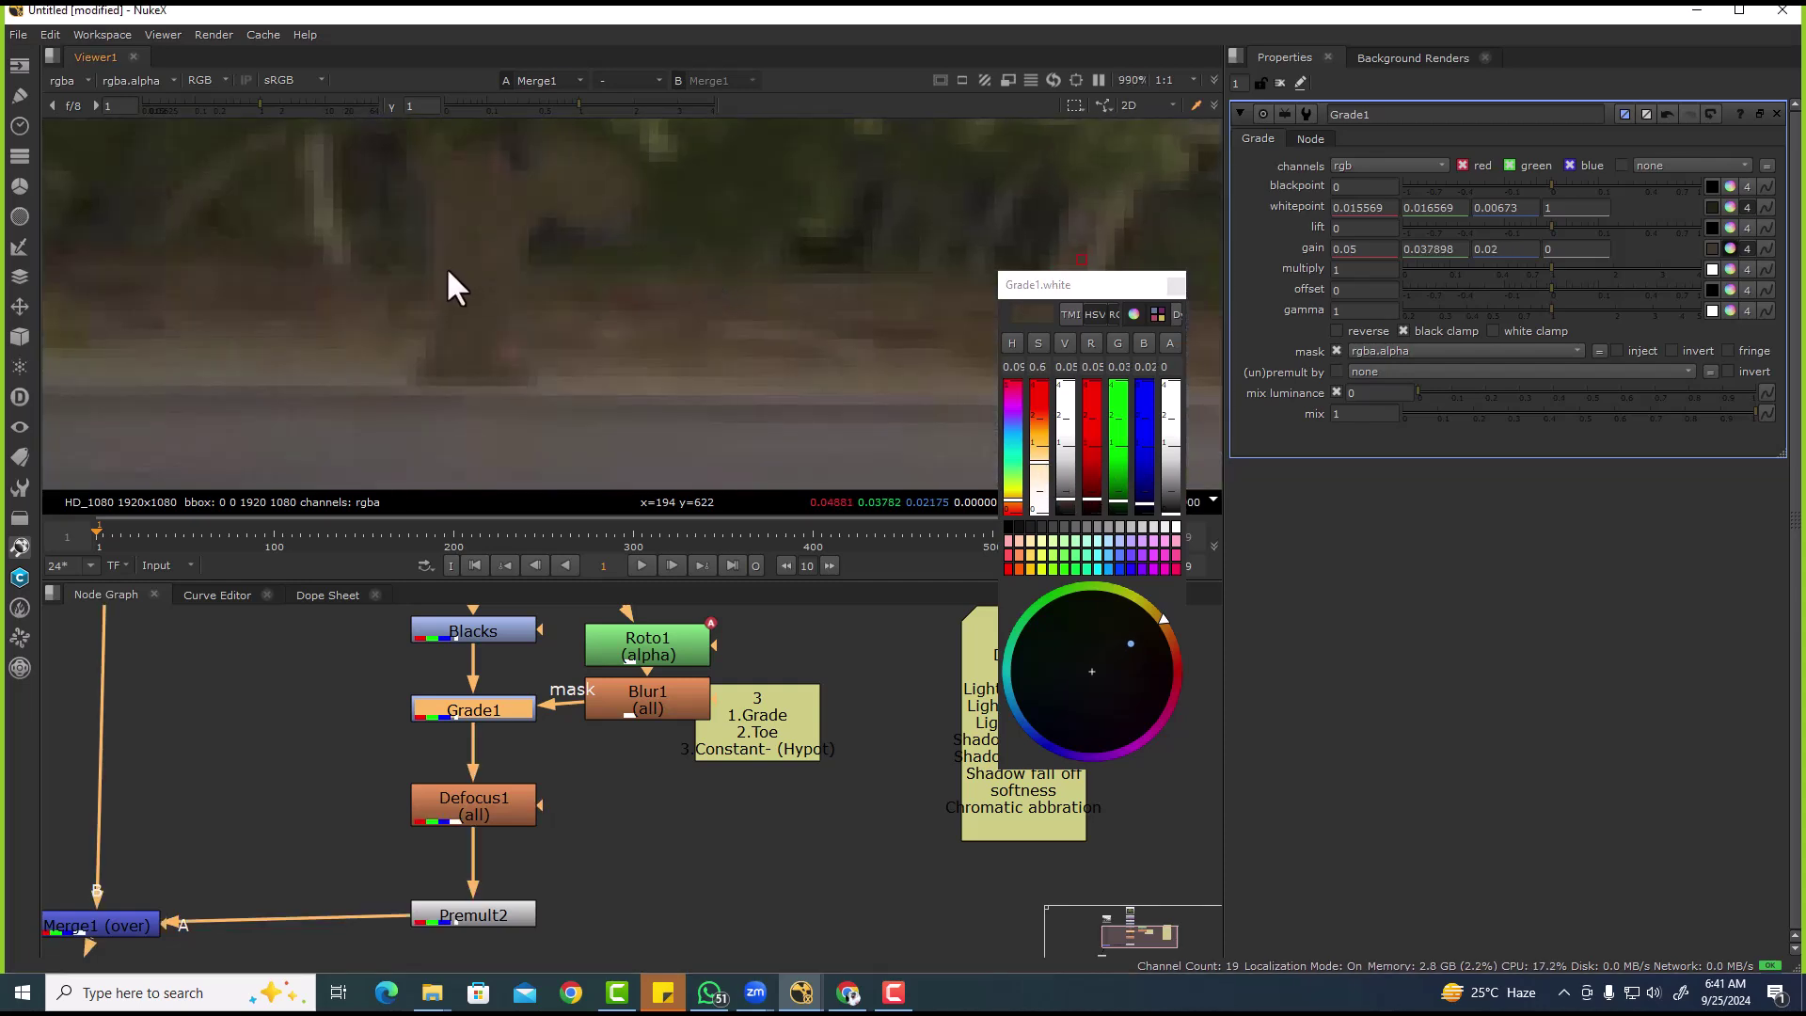
- Disable and re-enable Grade1 repeatedly to compare the trunk with and without the correction
scroll(437, 331, down, 3)
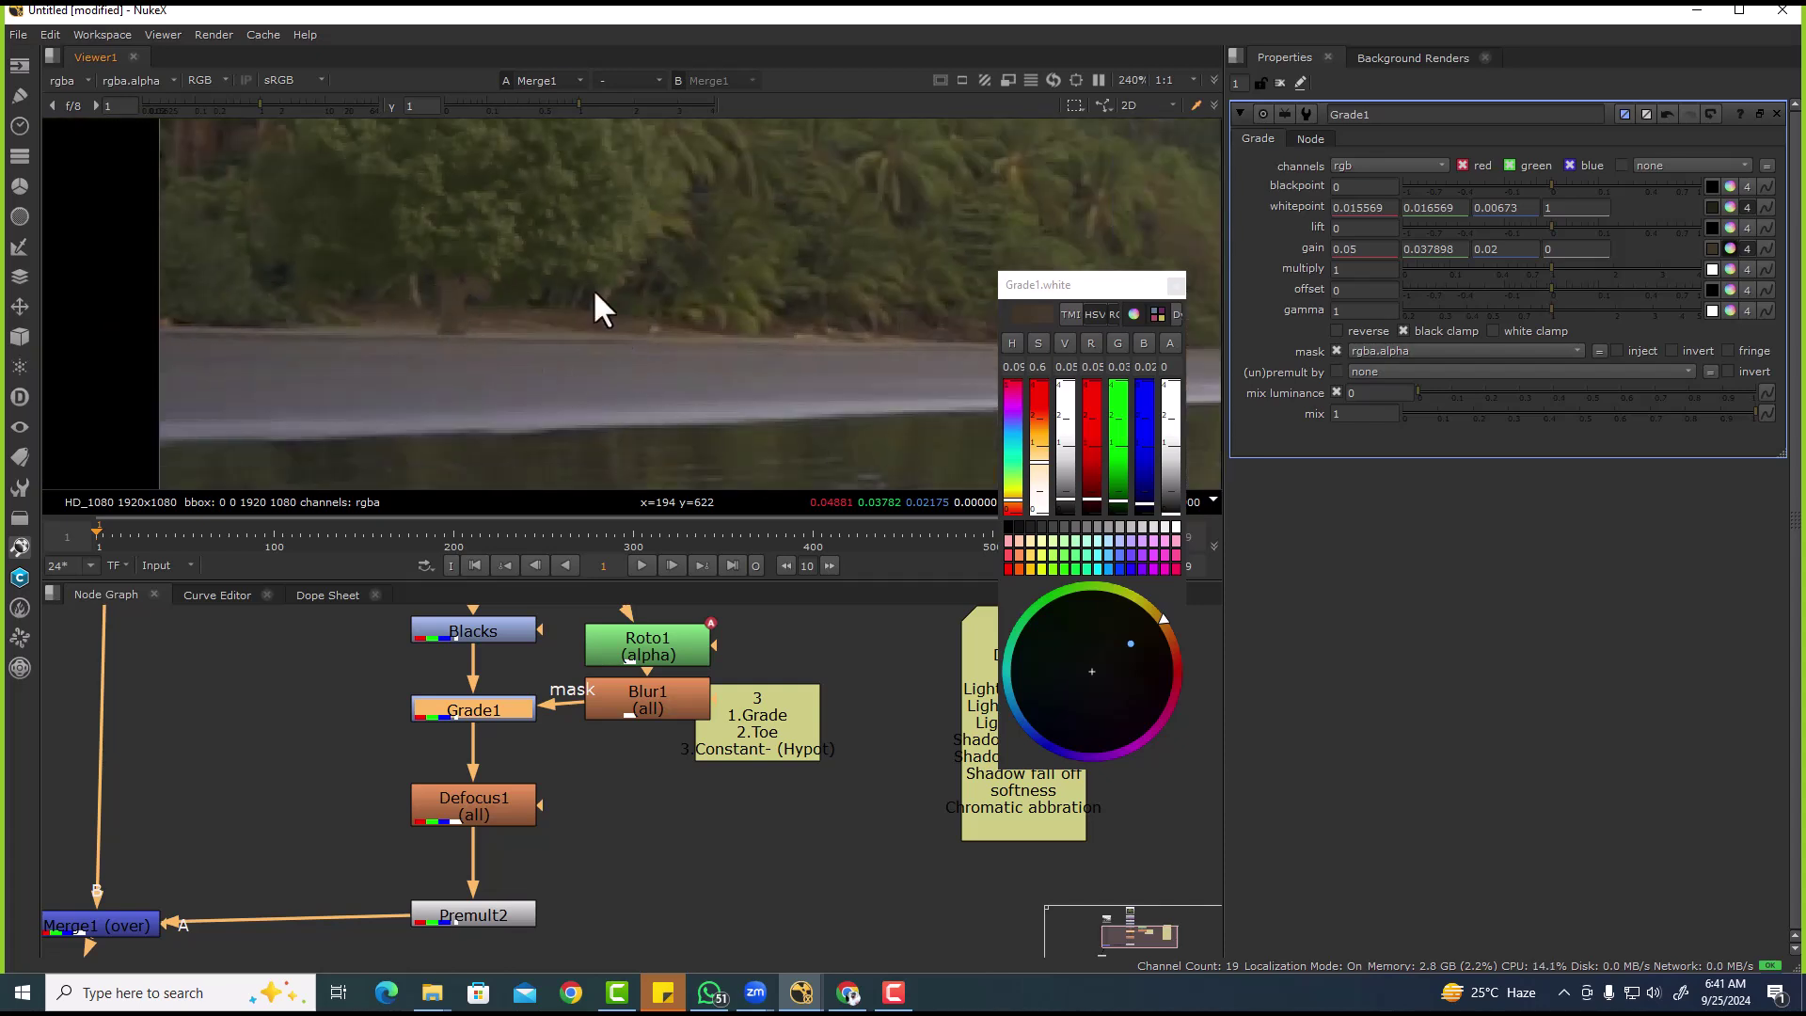
scroll(610, 295, up, 1)
scroll(597, 790, down, 2)
scroll(505, 781, up, 3)
key(d)
key(d)
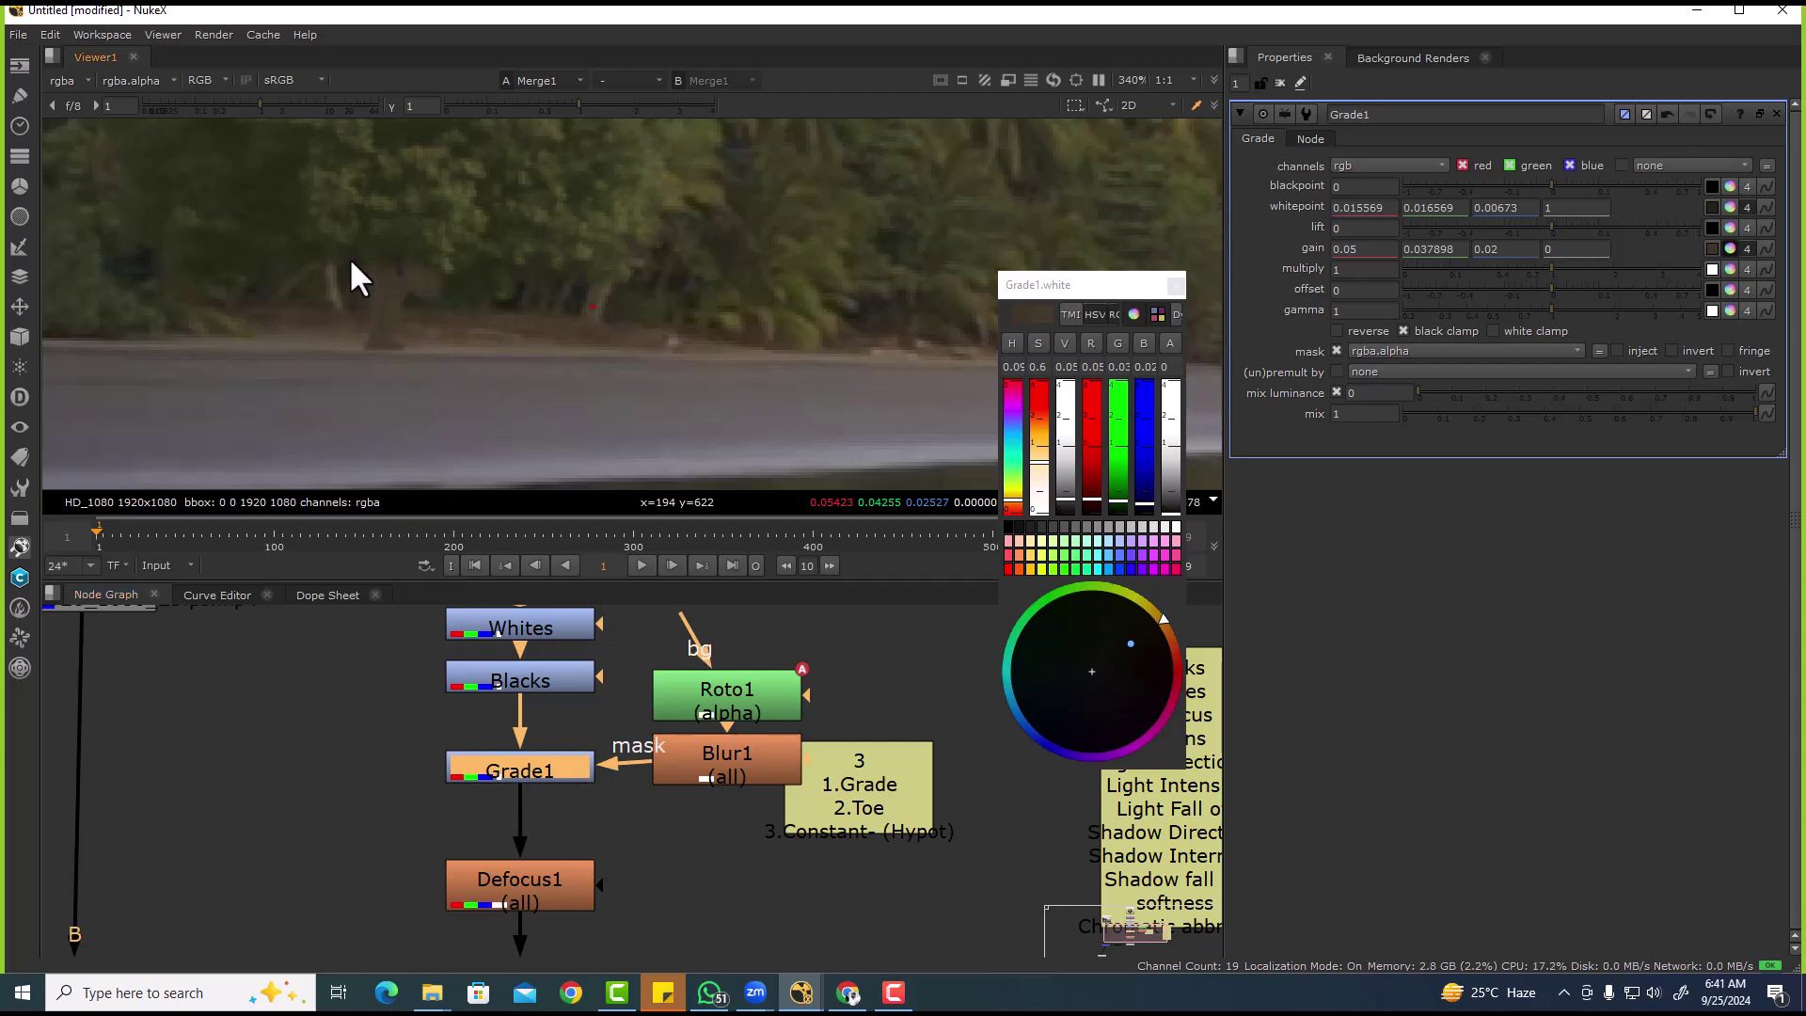
key(d)
key(d)
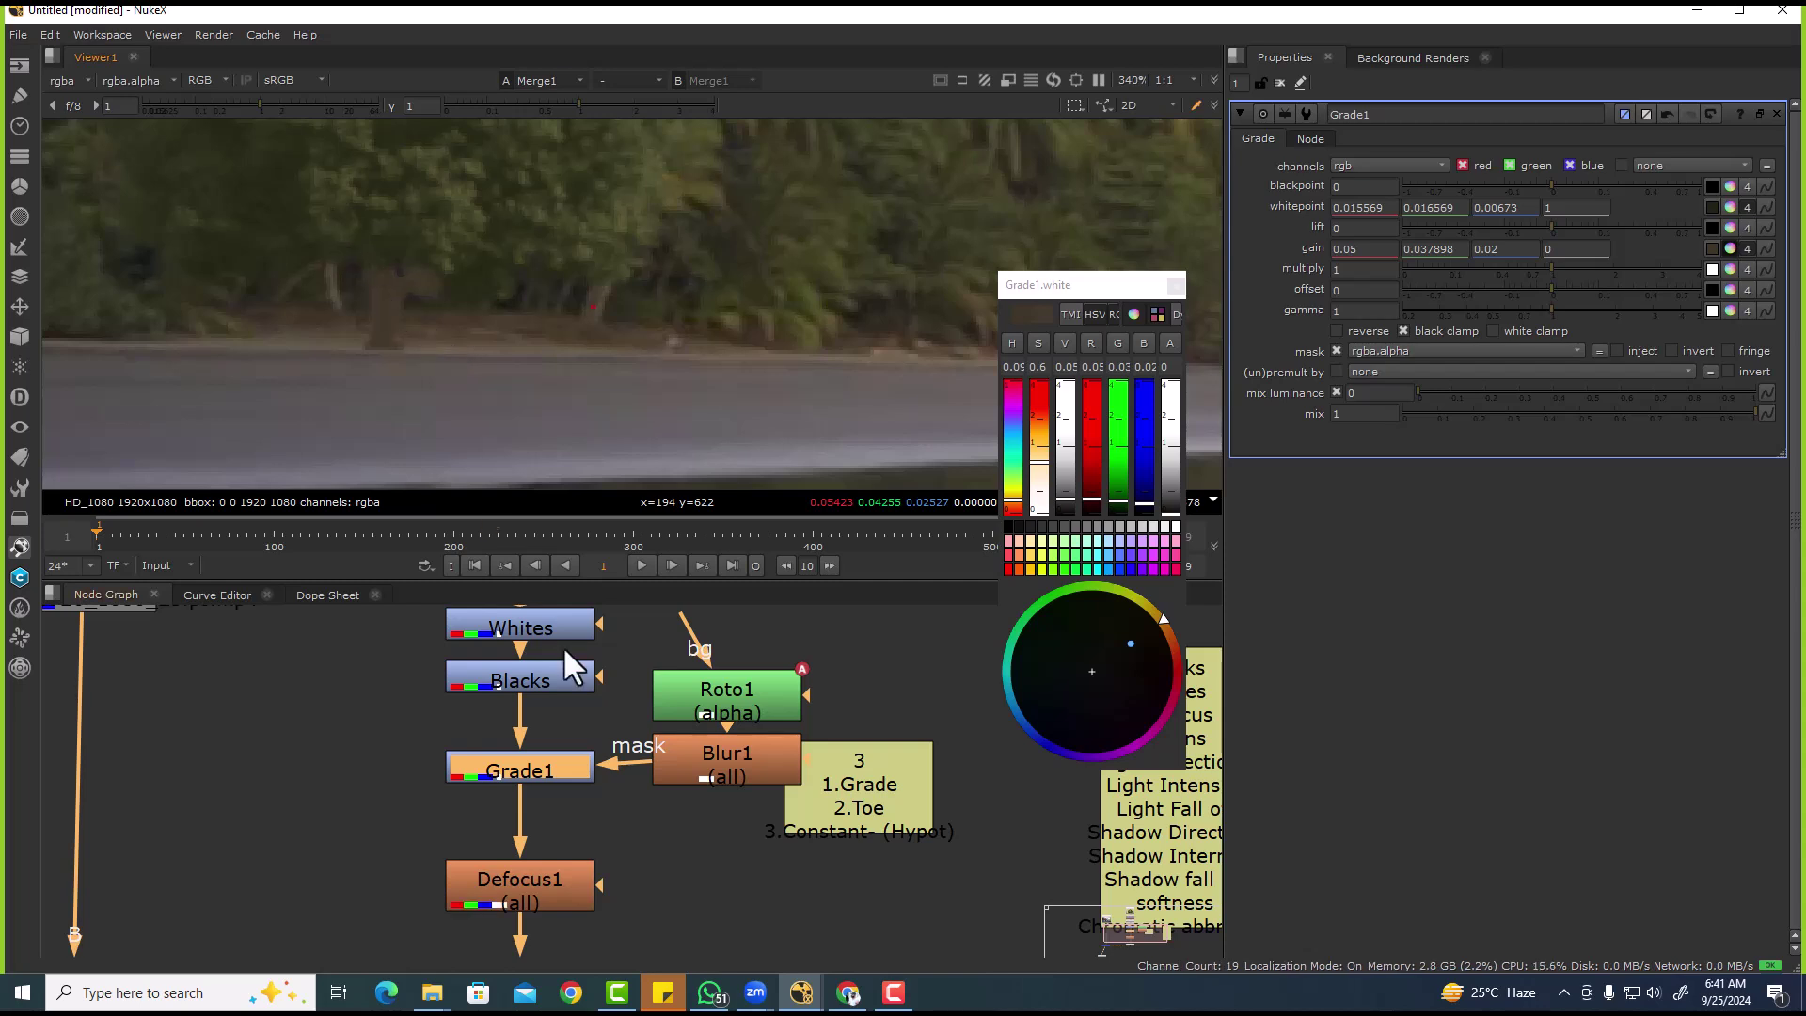
- Disable and re-enable Whites, Blacks and Grade1 together to compare the original tree with the graded tree
scroll(596, 733, down, 3)
middle_drag(585, 788, 571, 729)
drag(440, 704, 602, 858)
key(d)
scroll(401, 286, up, 5)
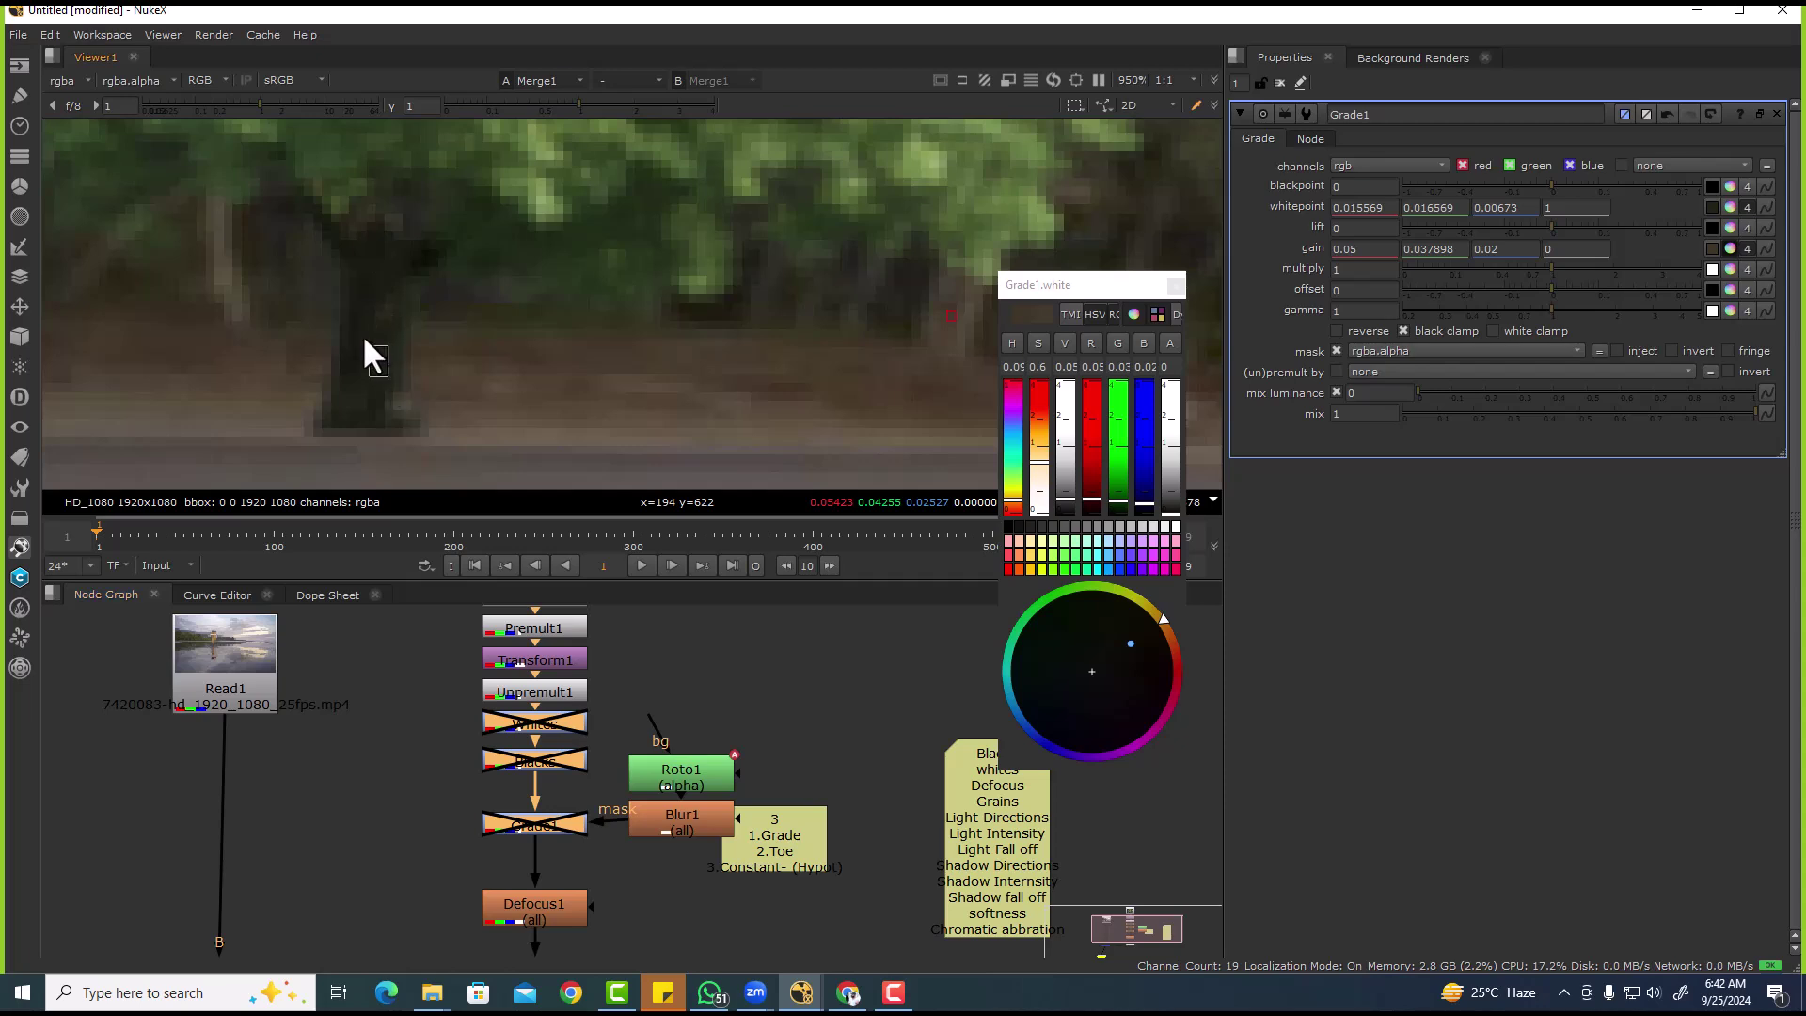
scroll(374, 380, down, 5)
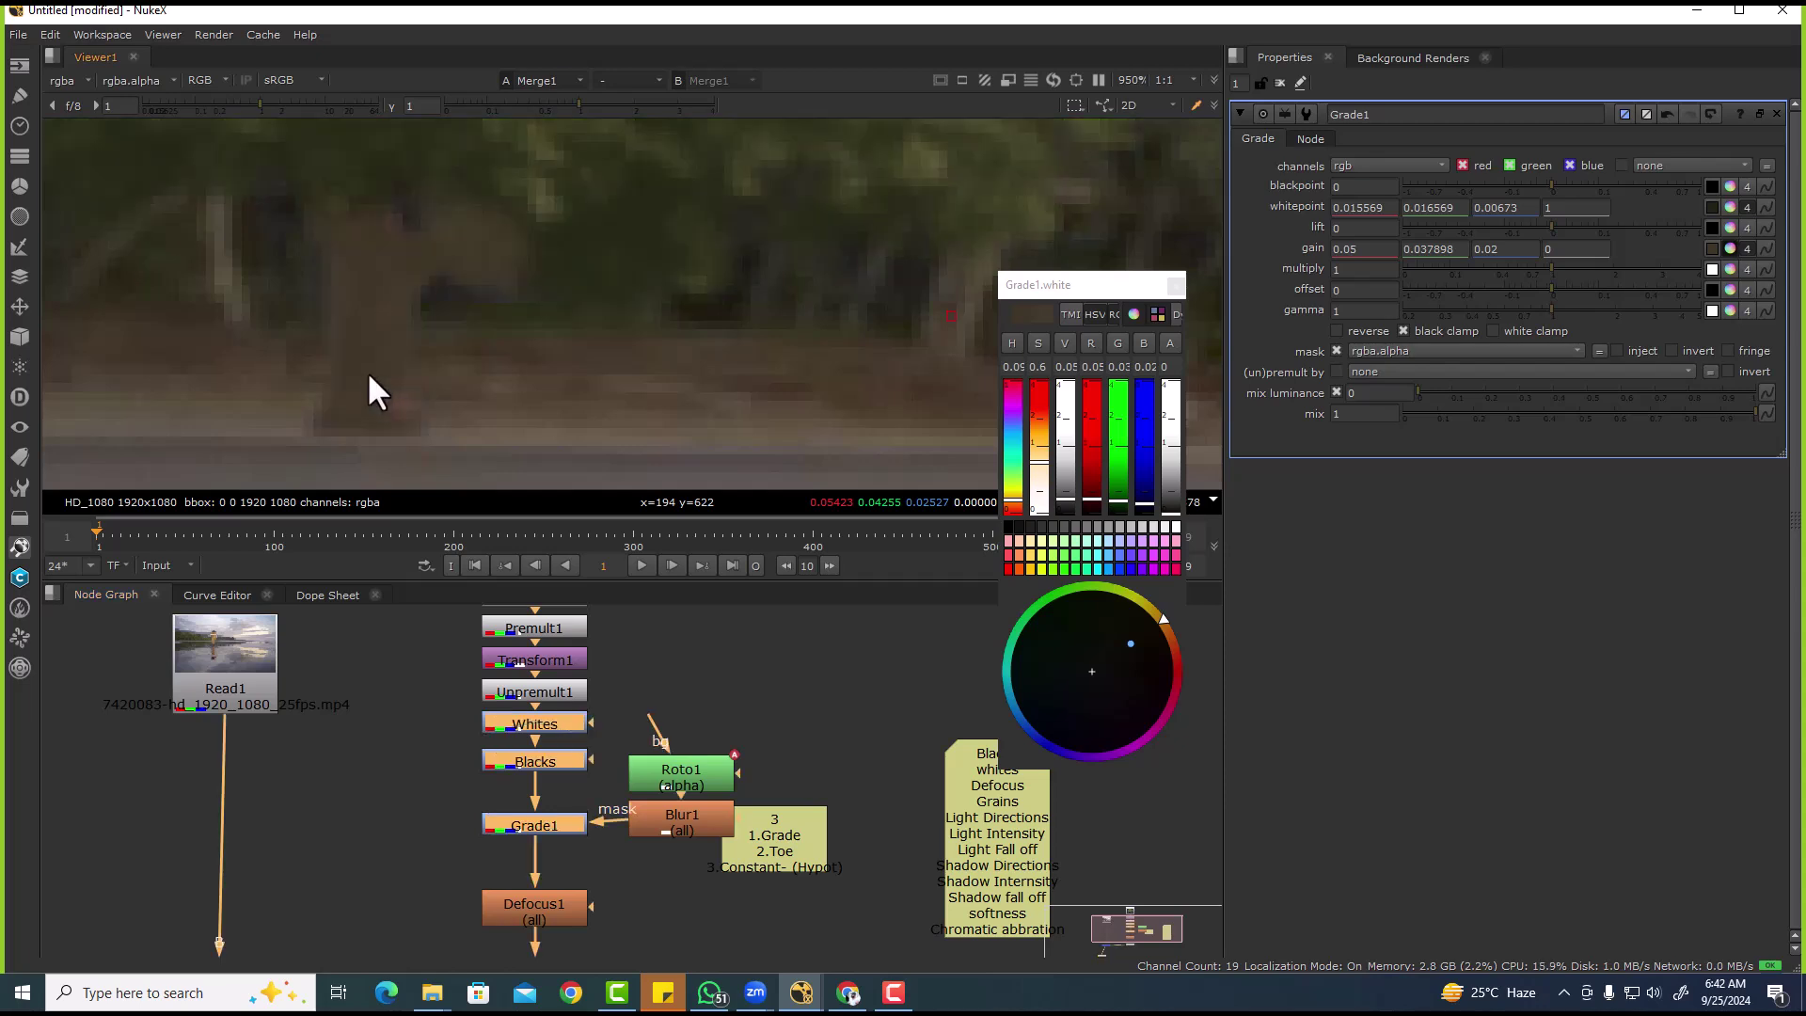
key(d)
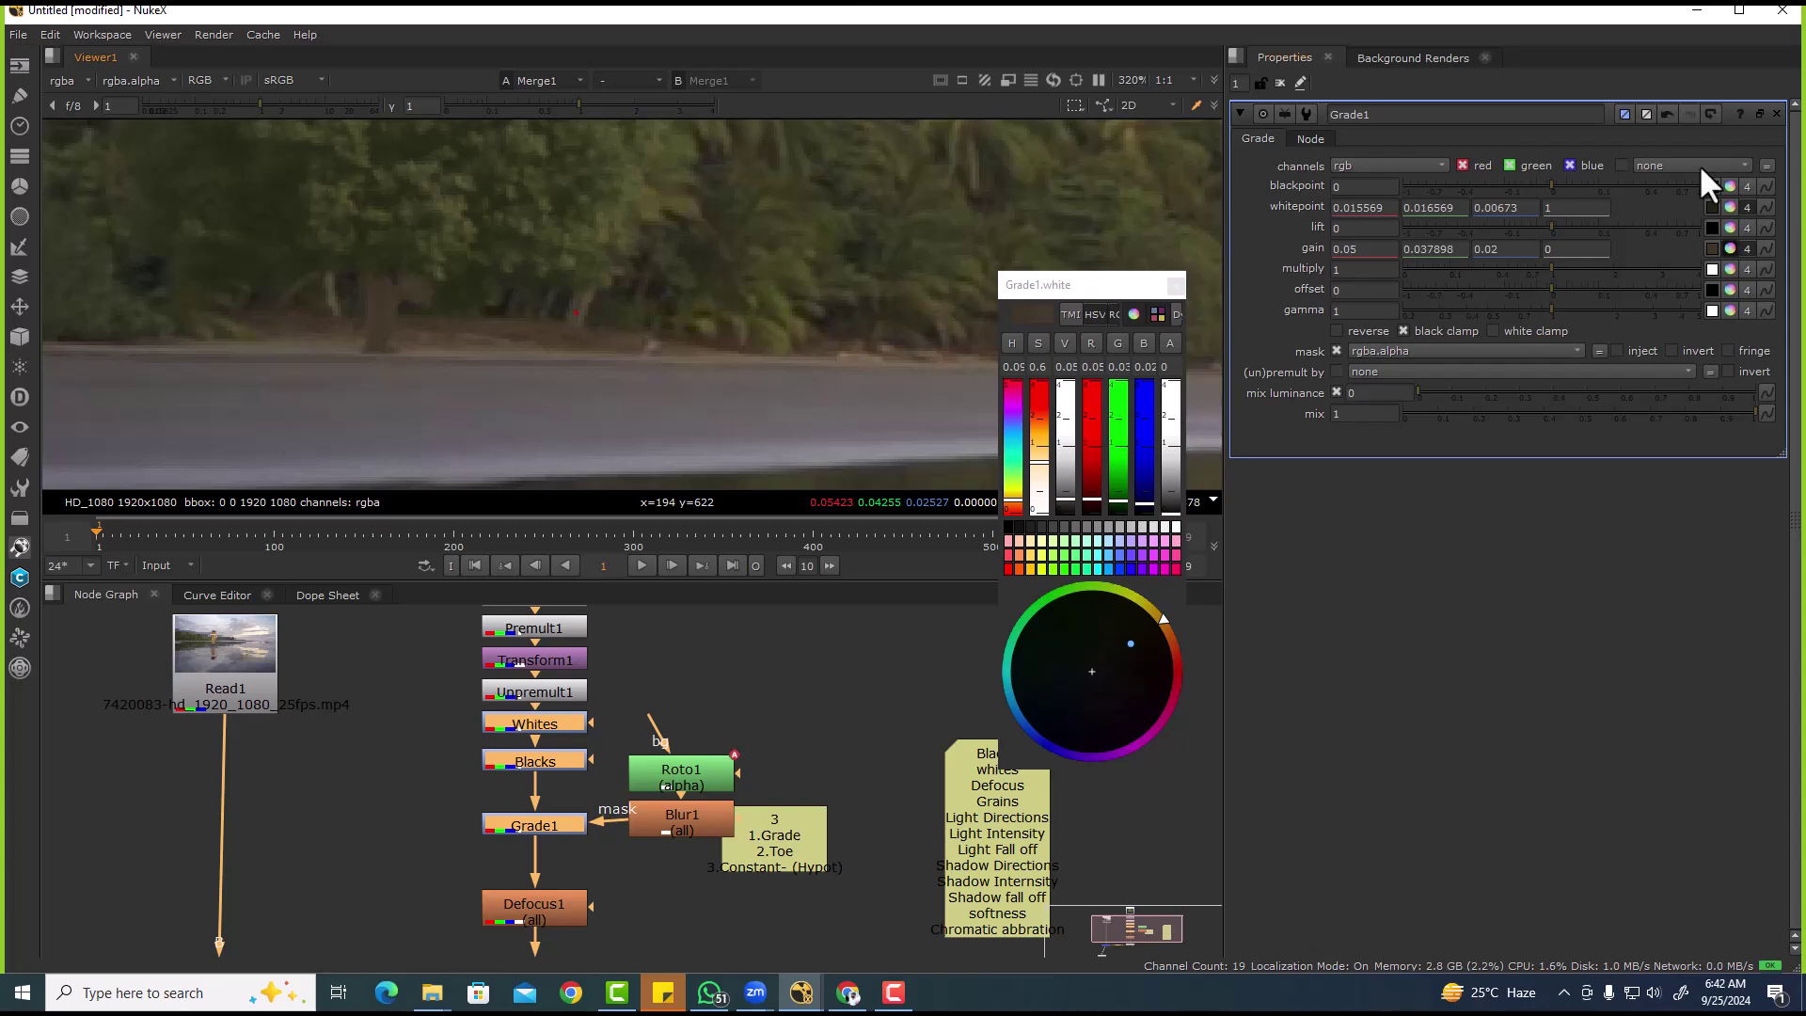
- Resample Grade1's gain from several spots on the lighter trunks in the background plate, ending on the thin trunk among the palms
click(533, 828)
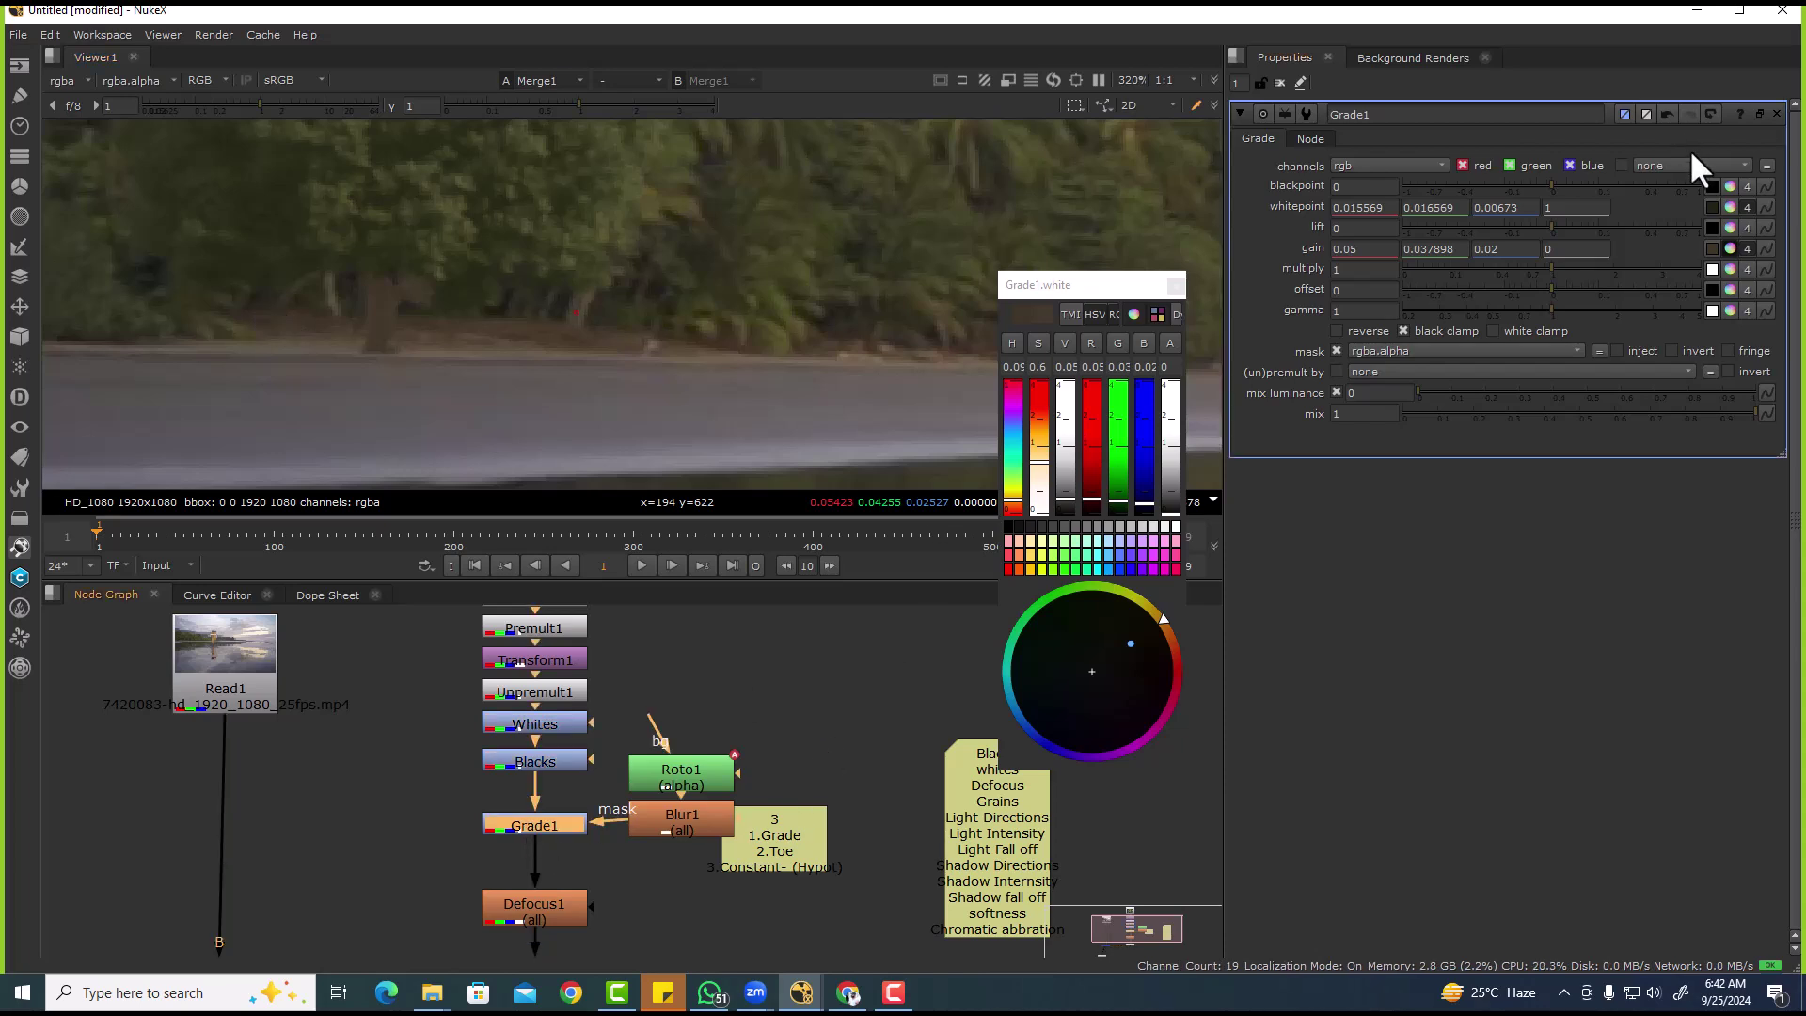
scroll(248, 303, up, 2)
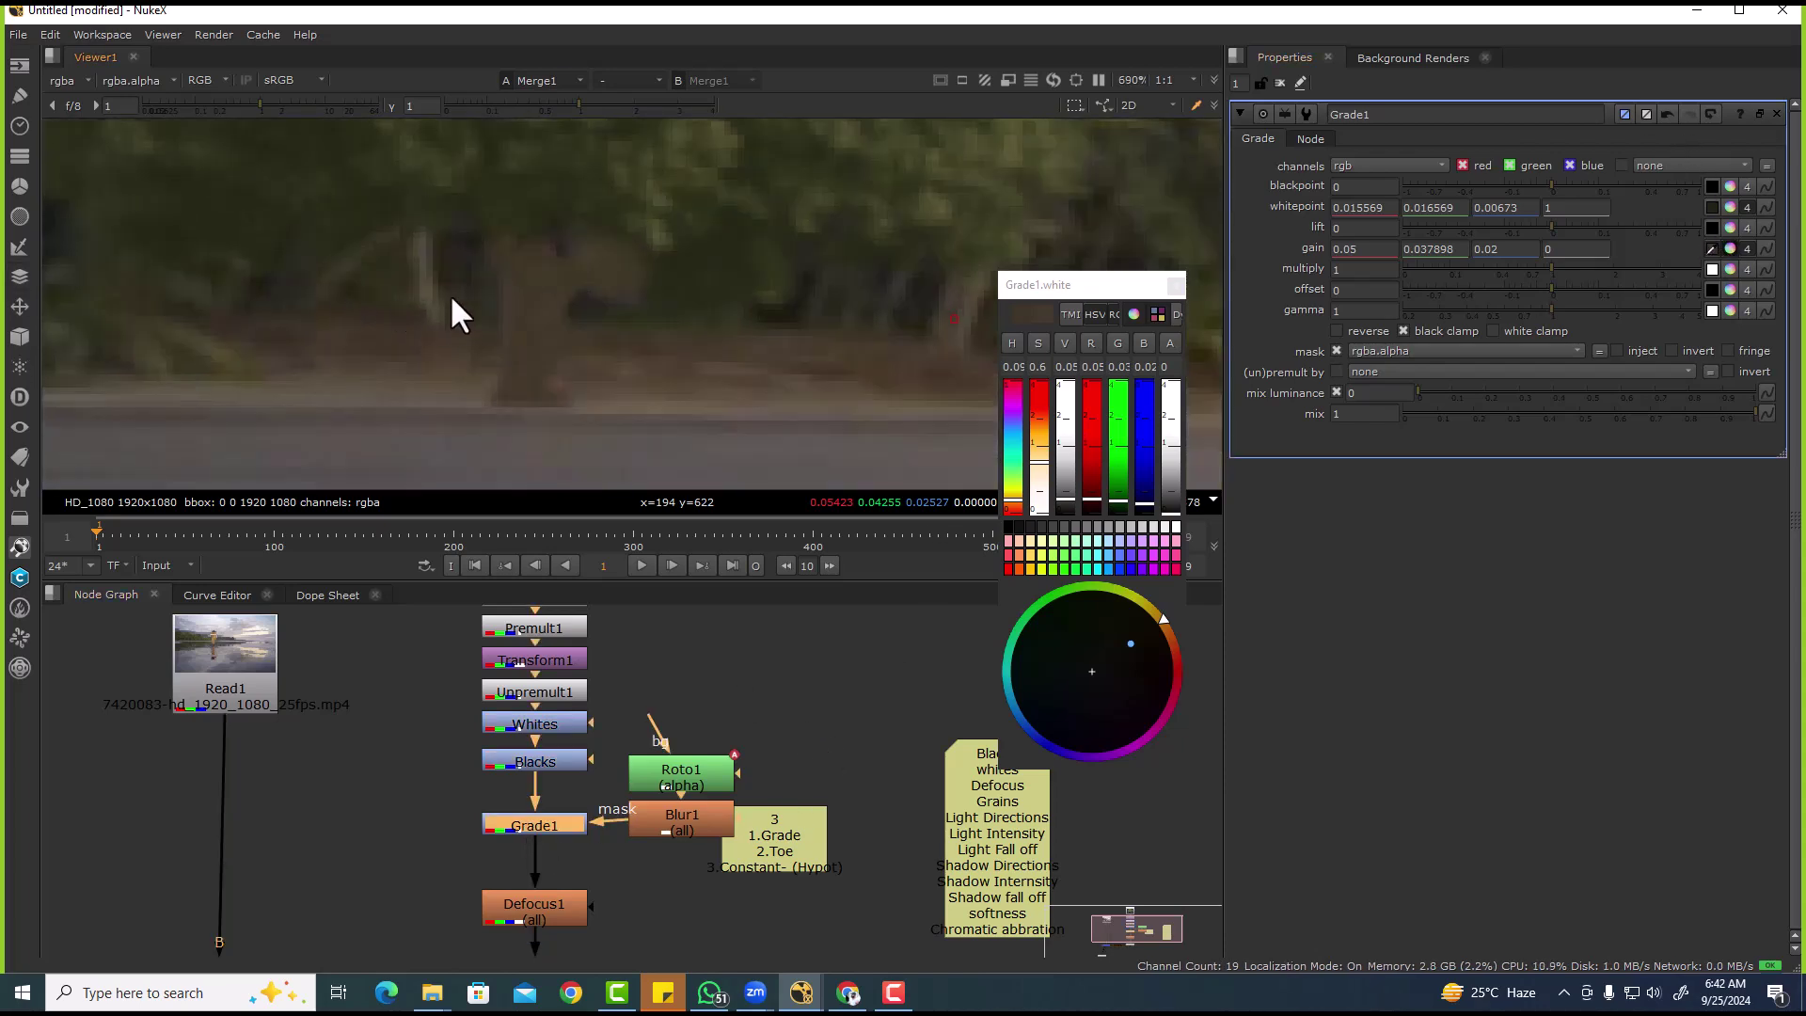
ctrl+click(490, 310)
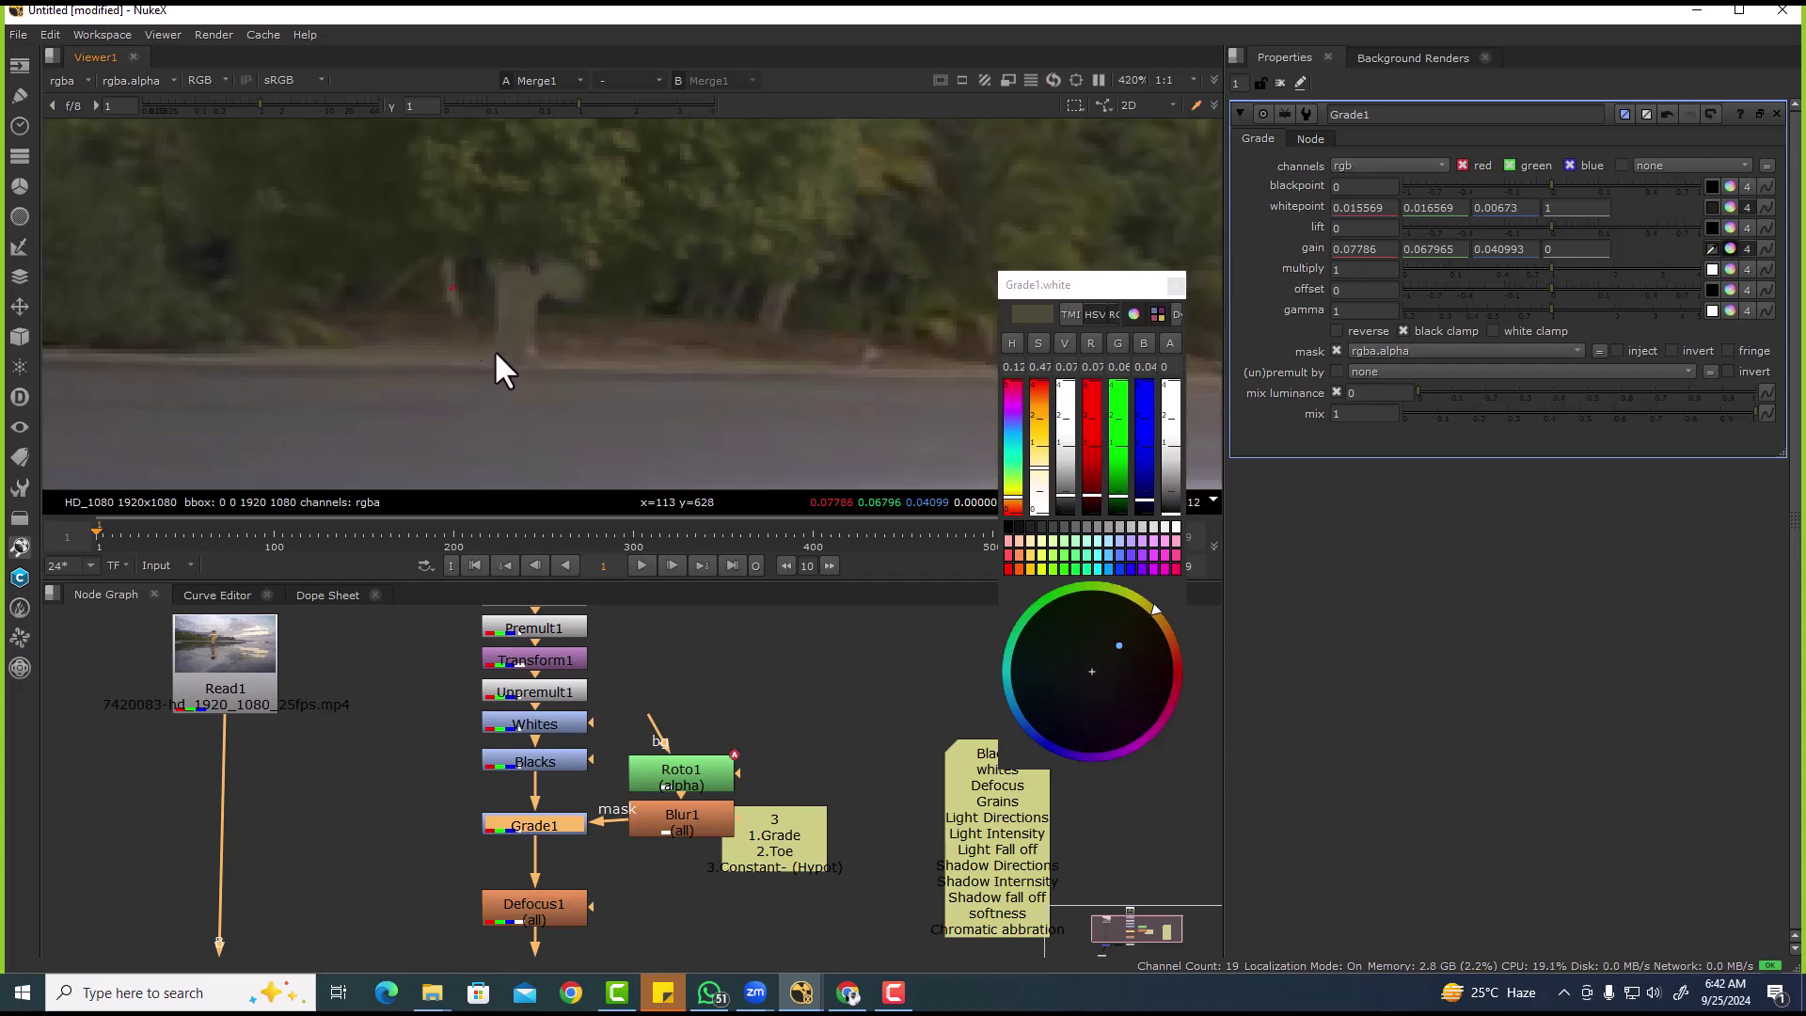
ctrl+click(455, 305)
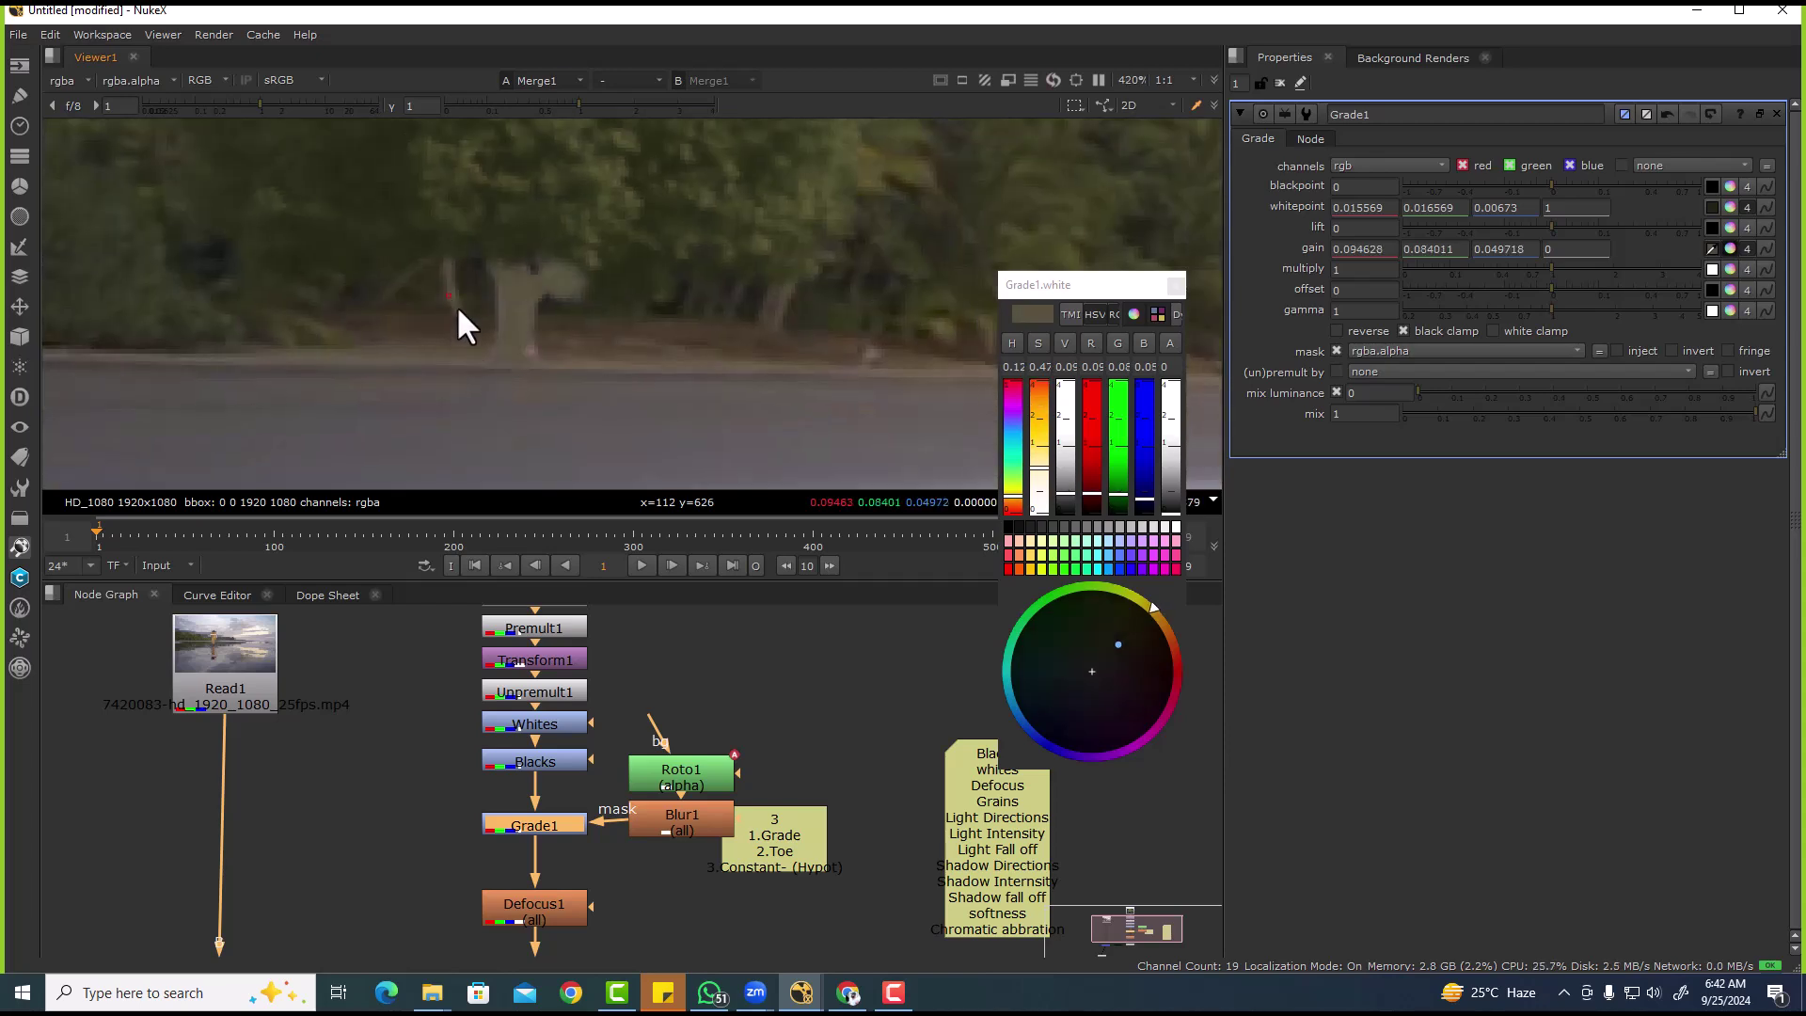
ctrl+click(457, 305)
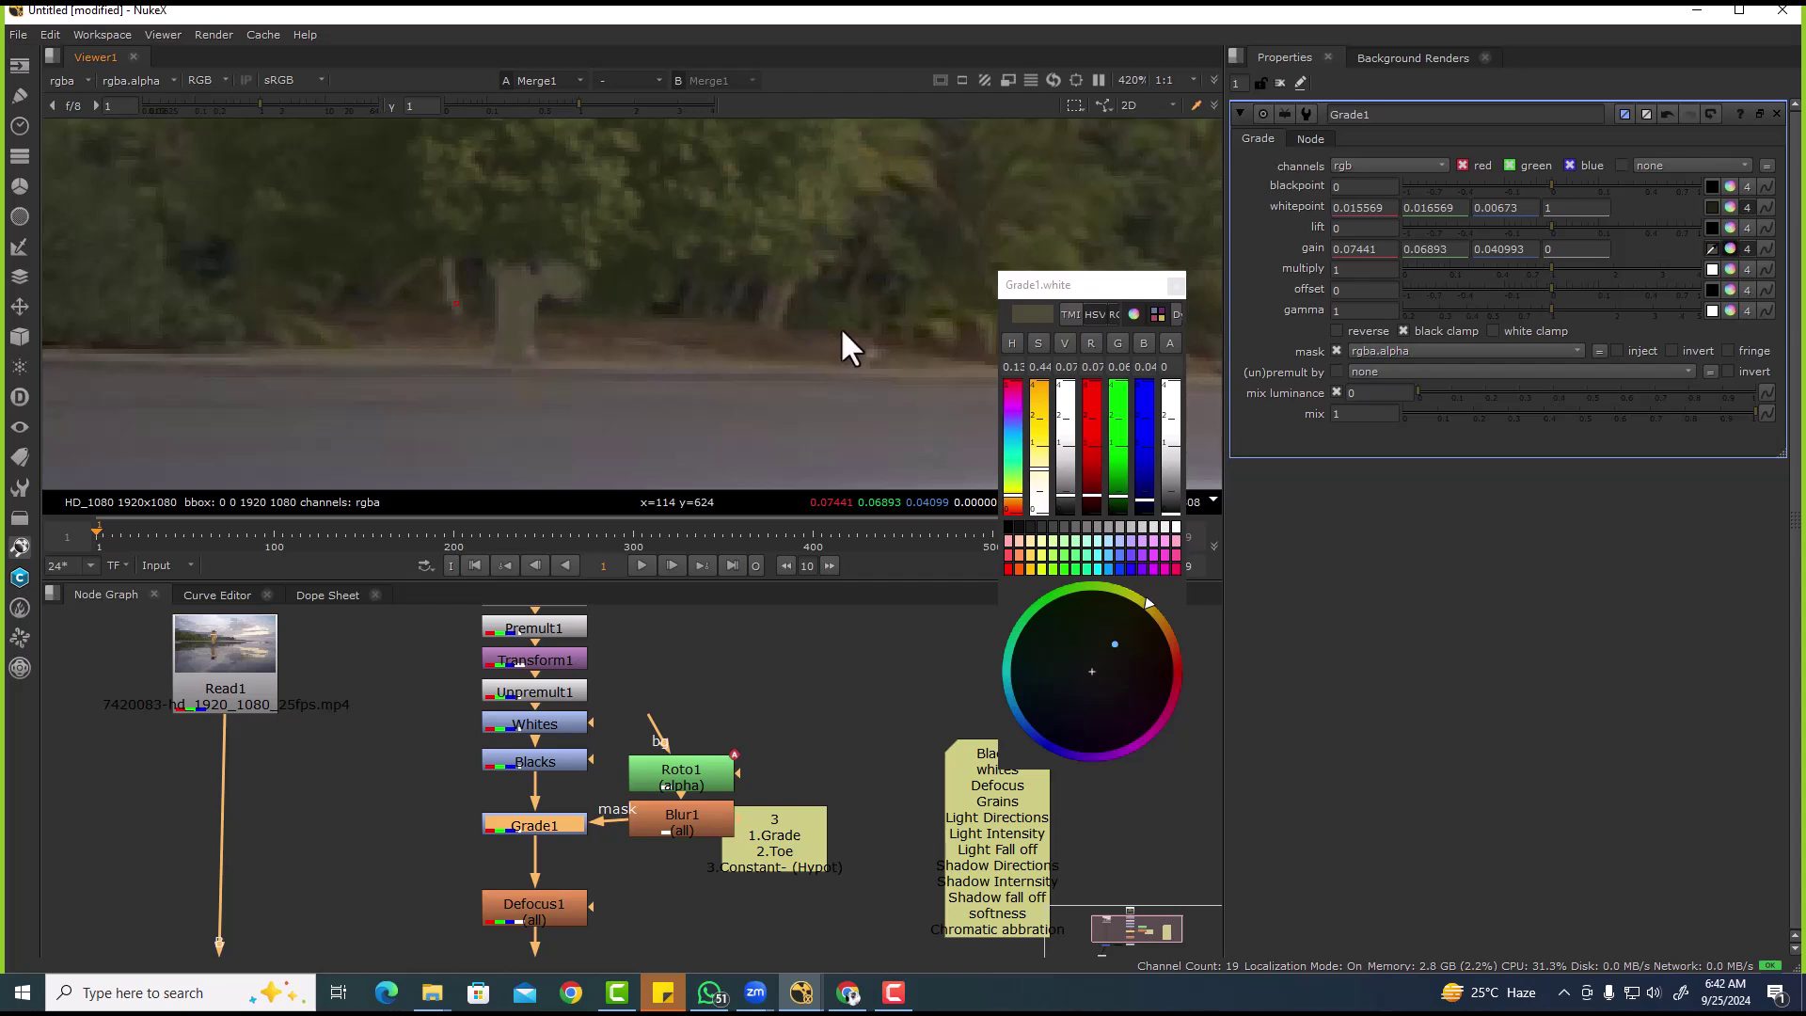
ctrl+click(784, 288)
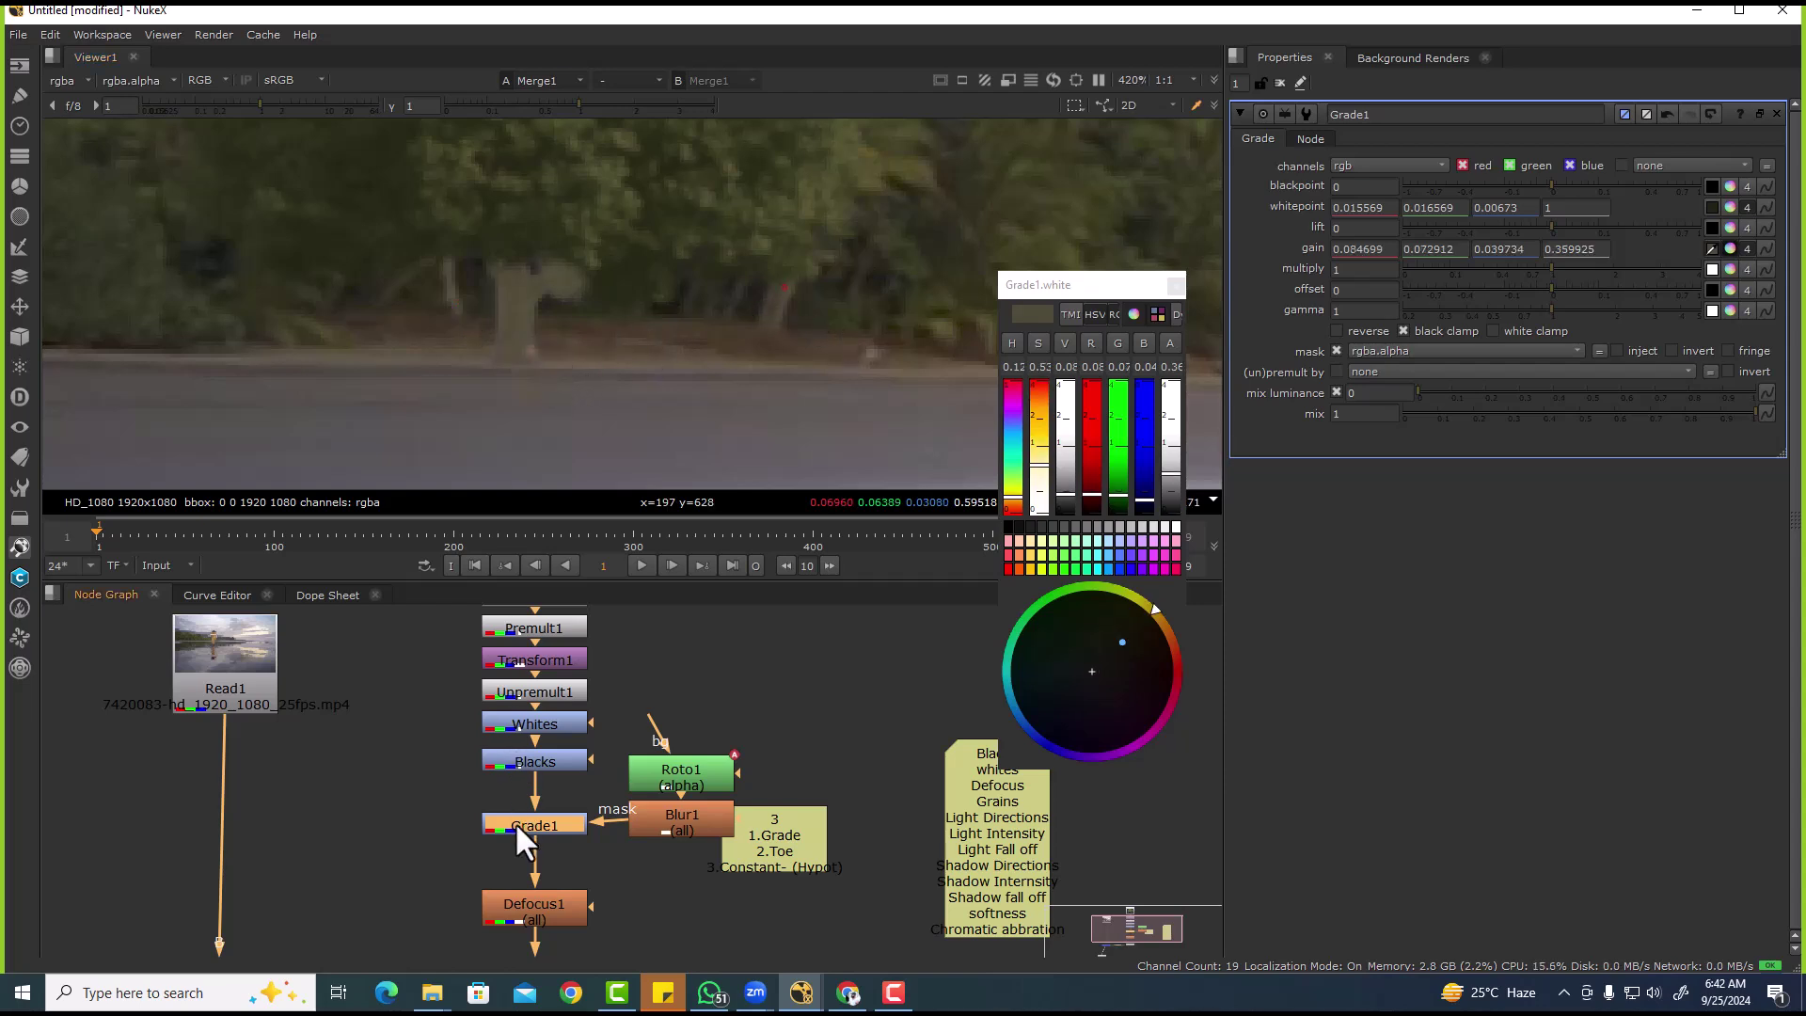
- Turn Grade1 off and on again to check the trunk against its resampled gain
key(d)
drag(500, 277, 597, 368)
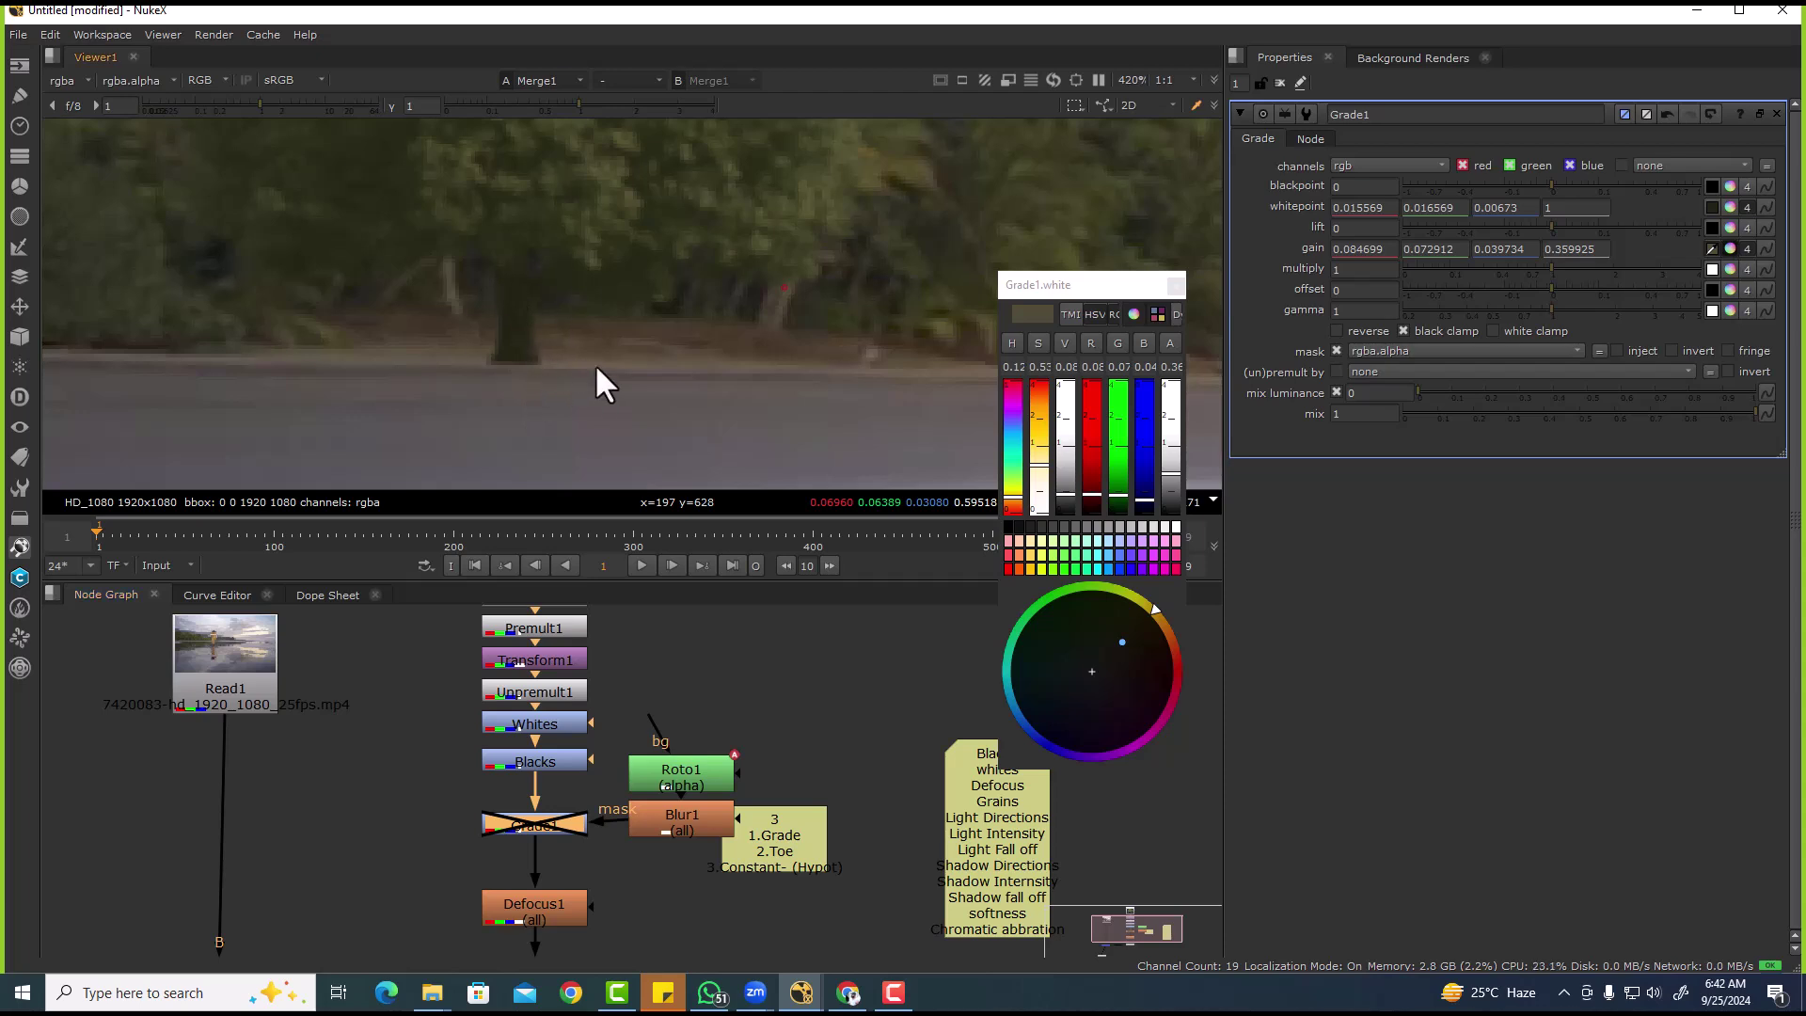
key(d)
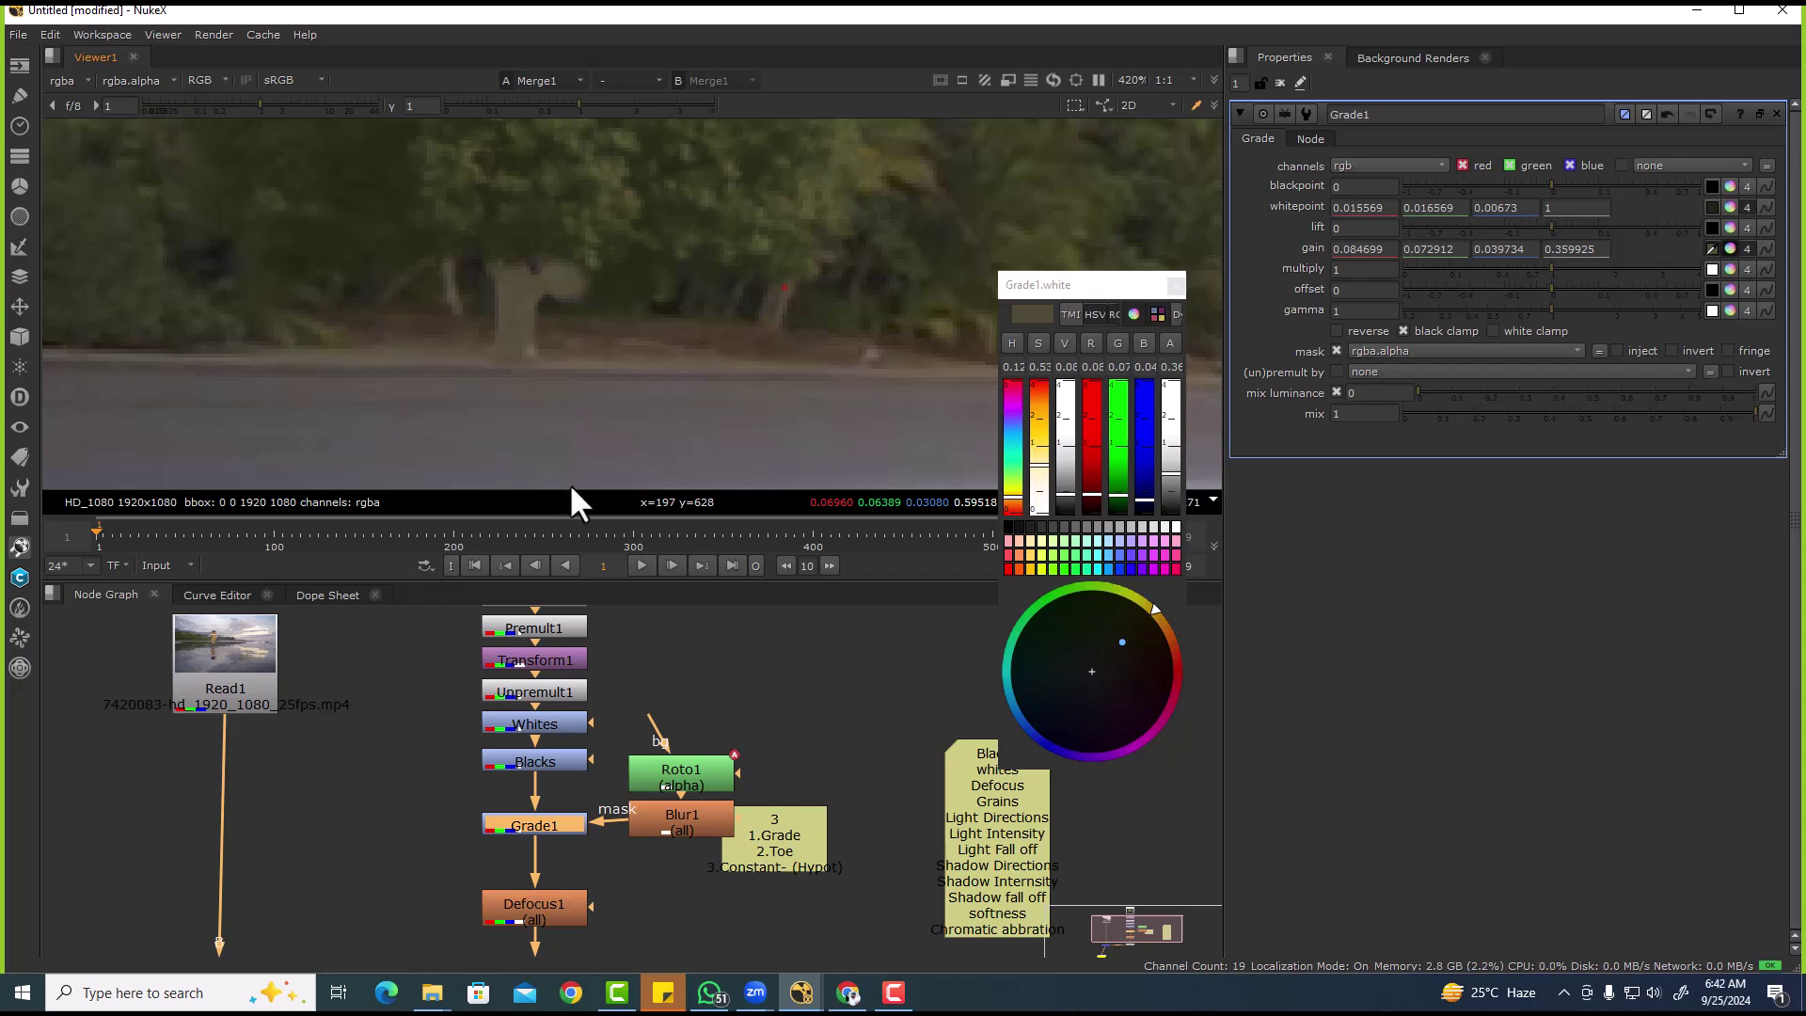
- Move the Grade/Toe/Constant note beside the checklist note and open up space between Grade1 and Defocus1
drag(832, 873, 859, 800)
middle_drag(645, 799, 589, 760)
scroll(639, 864, down, 2)
click(580, 877)
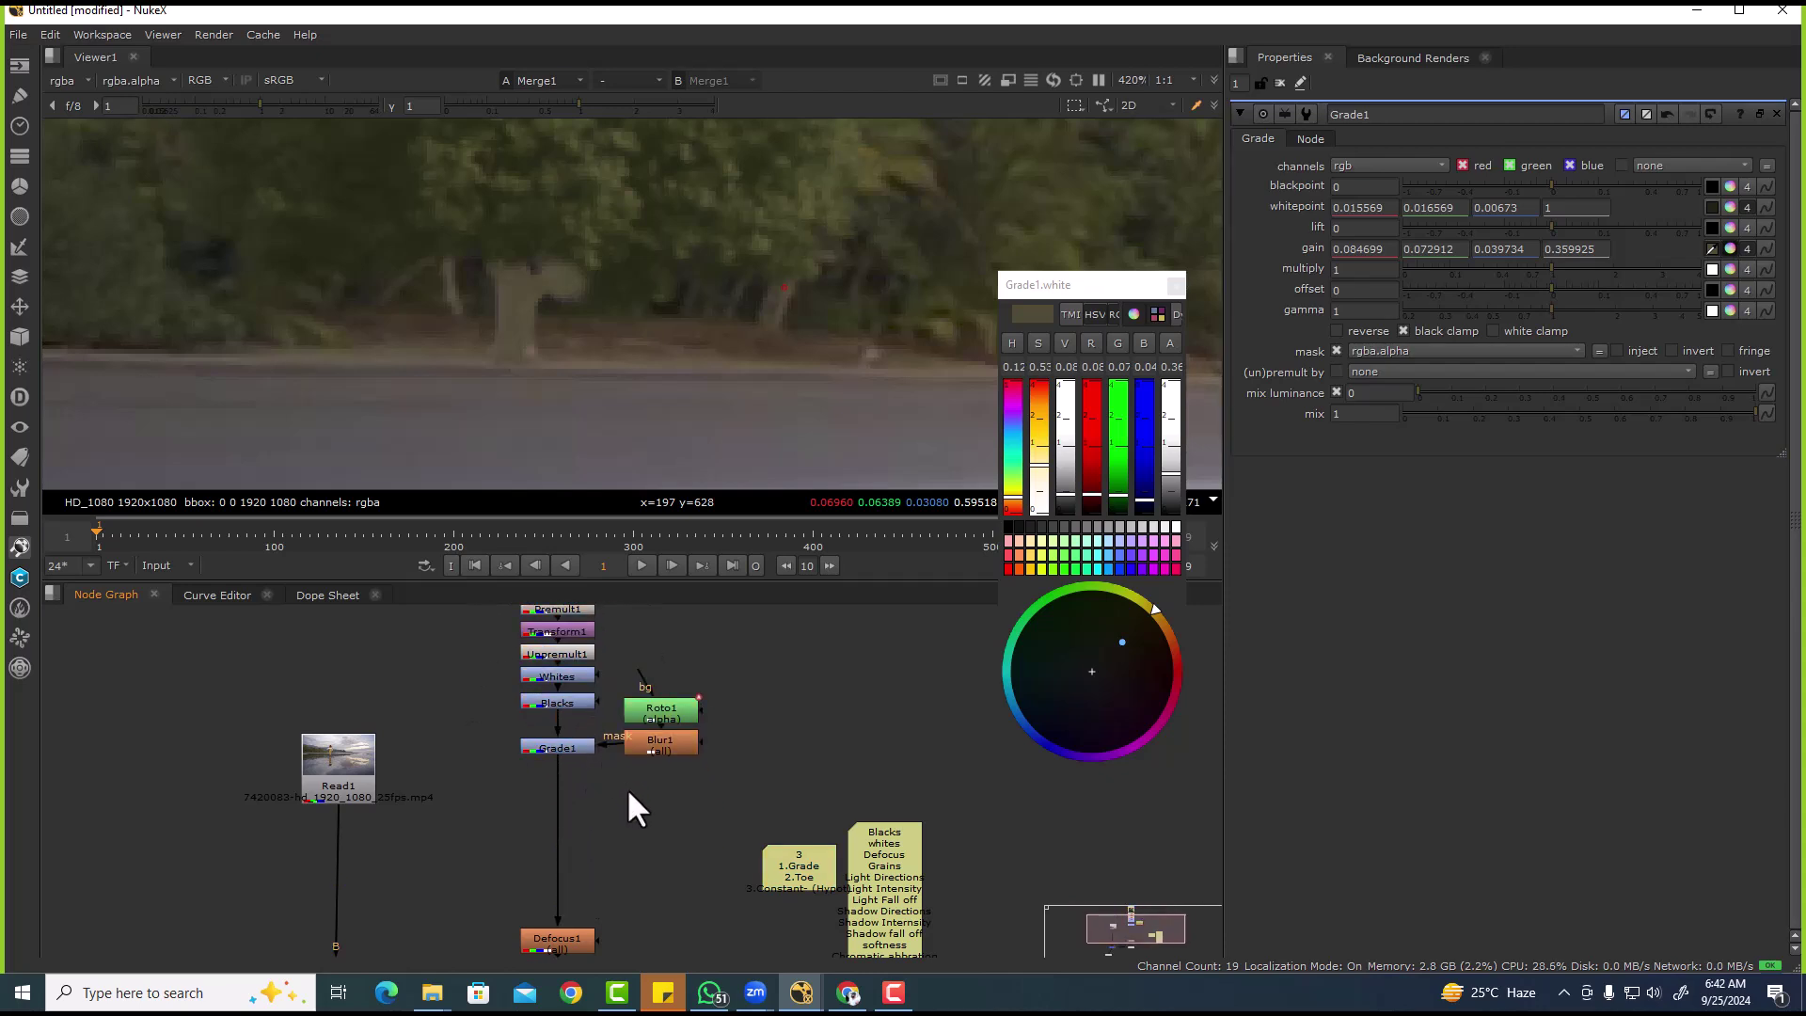
key(Tab)
text(med)
key(Escape)
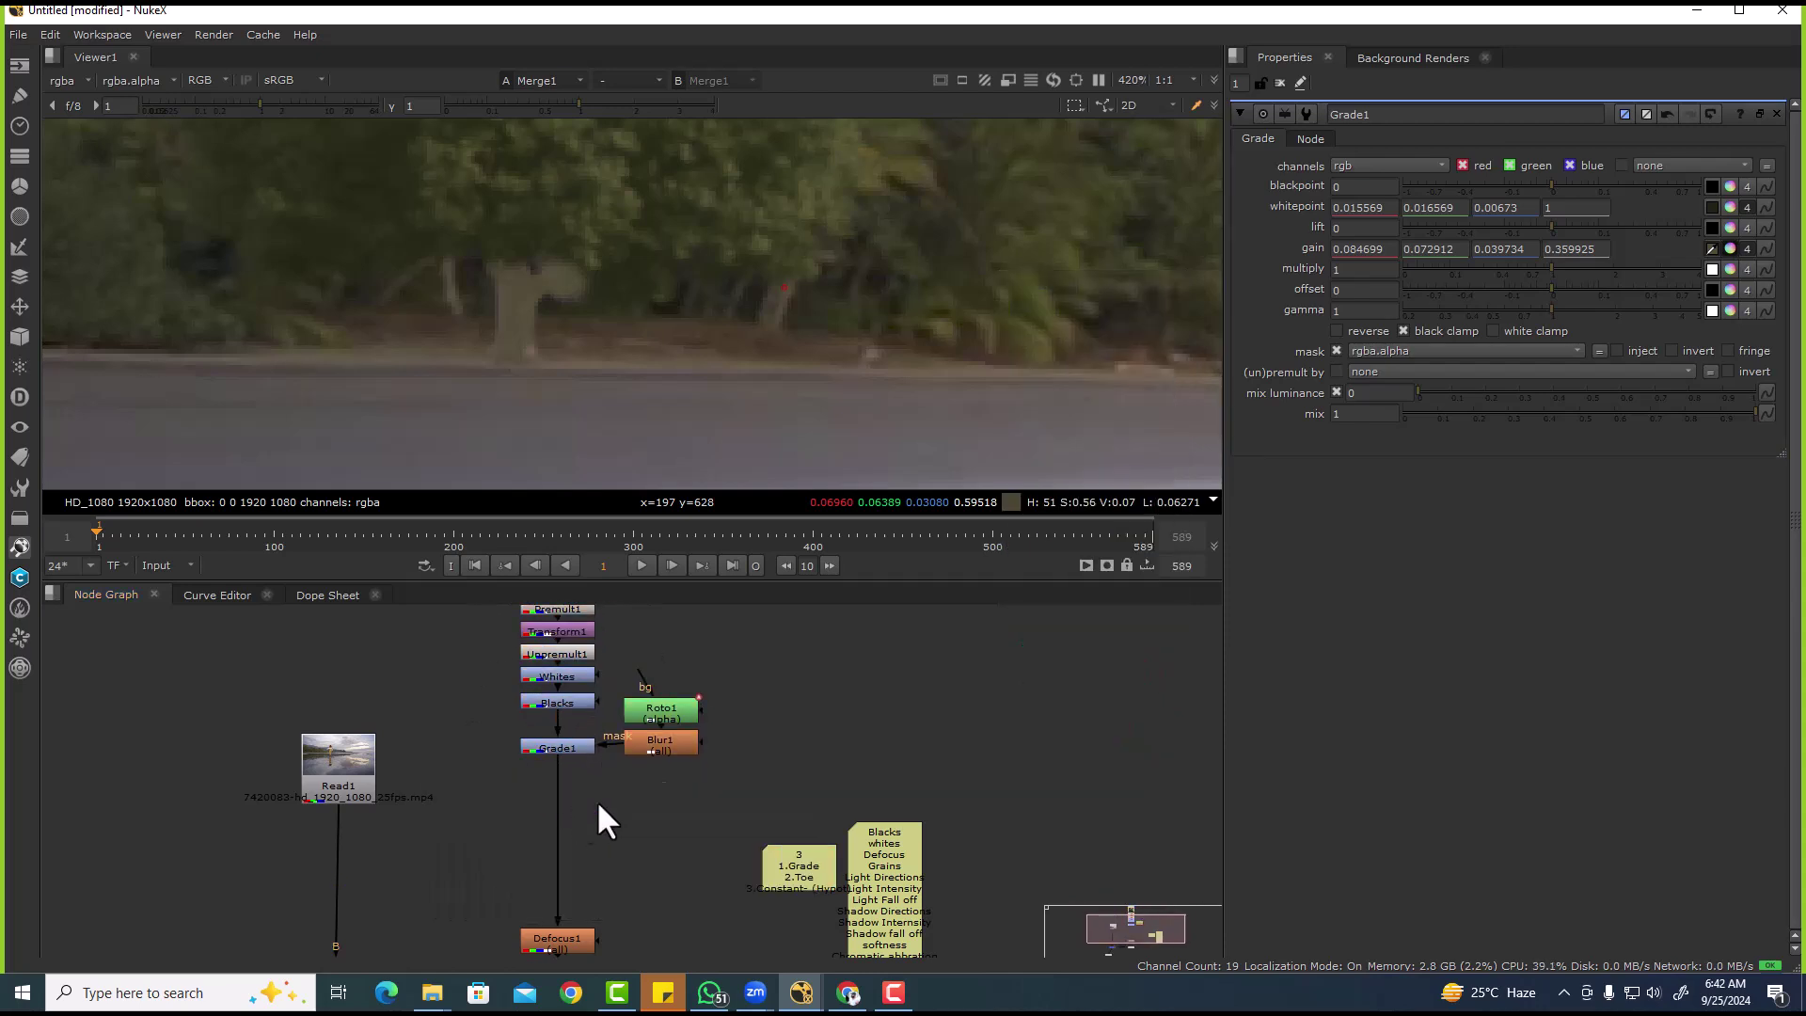
- Insert a Keymix node between Grade1 and Defocus1 and attach a Dot to its A input
scroll(600, 816, up, 1)
key(Tab)
text(keymix)
key(Return)
click(546, 823)
click(410, 817)
key(period)
drag(508, 818, 408, 815)
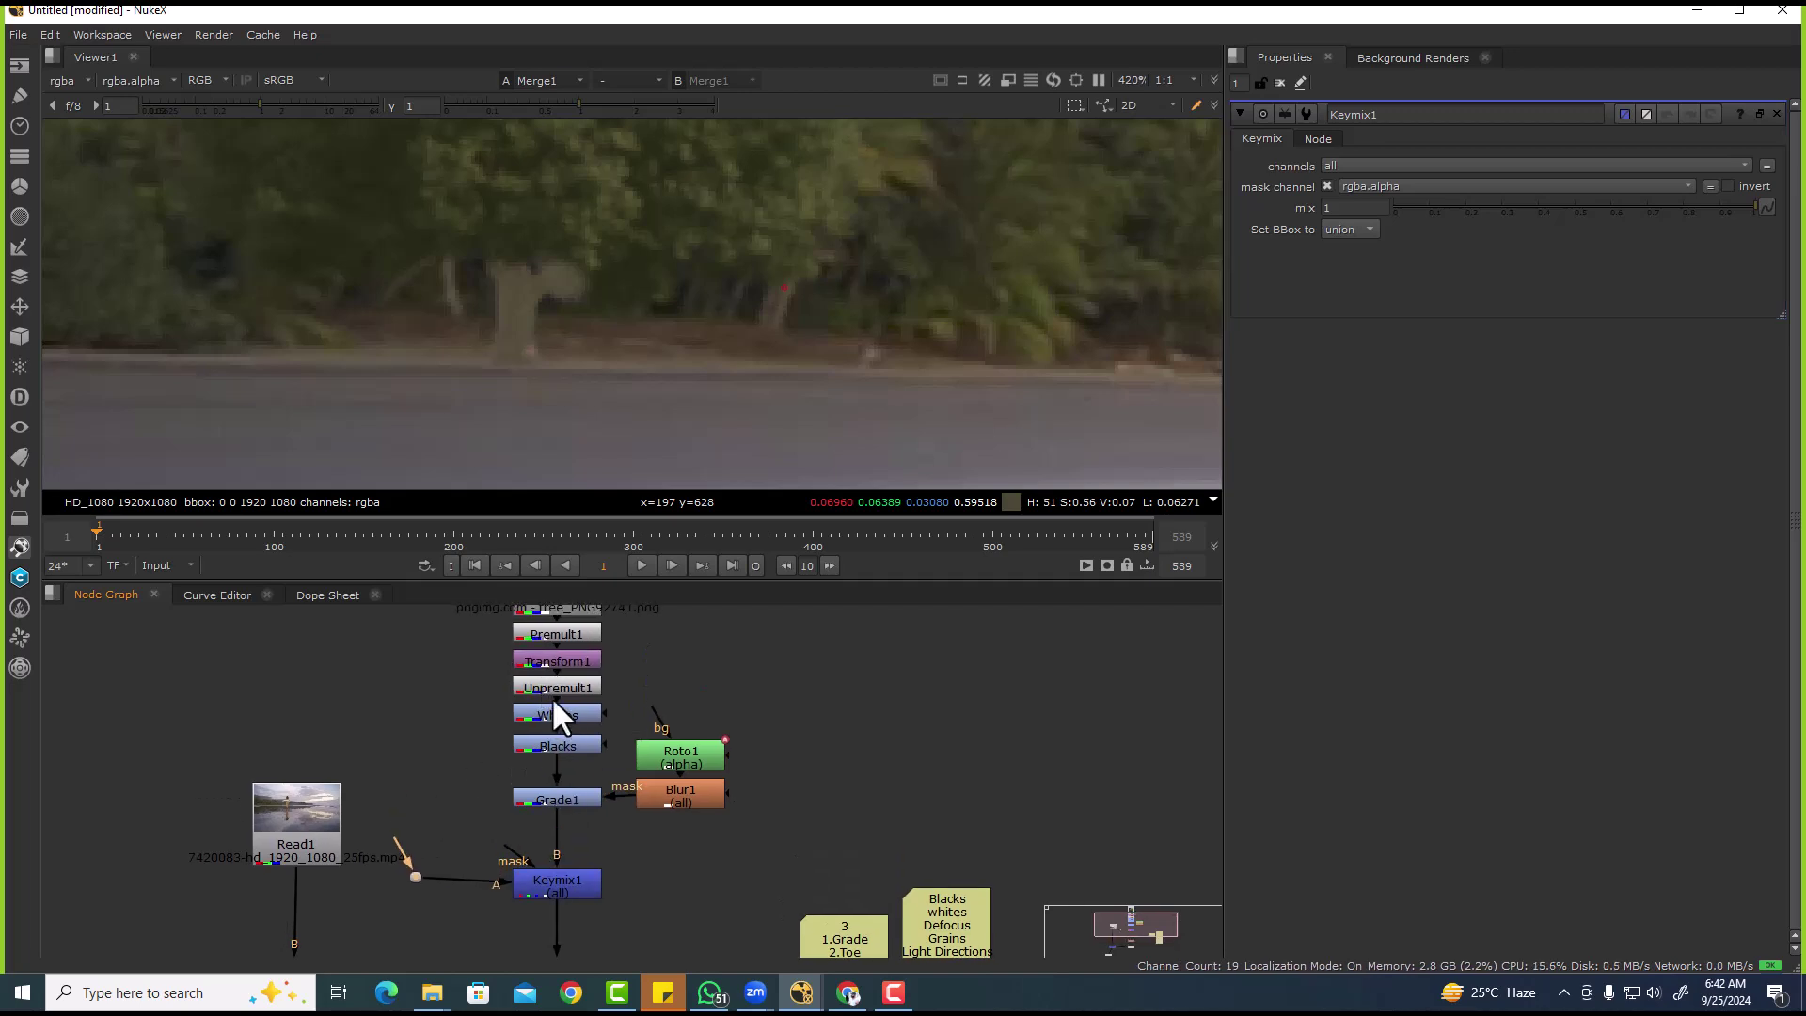
- Connect the Keymix's A-input Dot to Unpremult1 and its mask input to Blur1, viewing the ungraded tree
ctrl+drag(552, 684, 553, 667)
click(538, 664)
key(1)
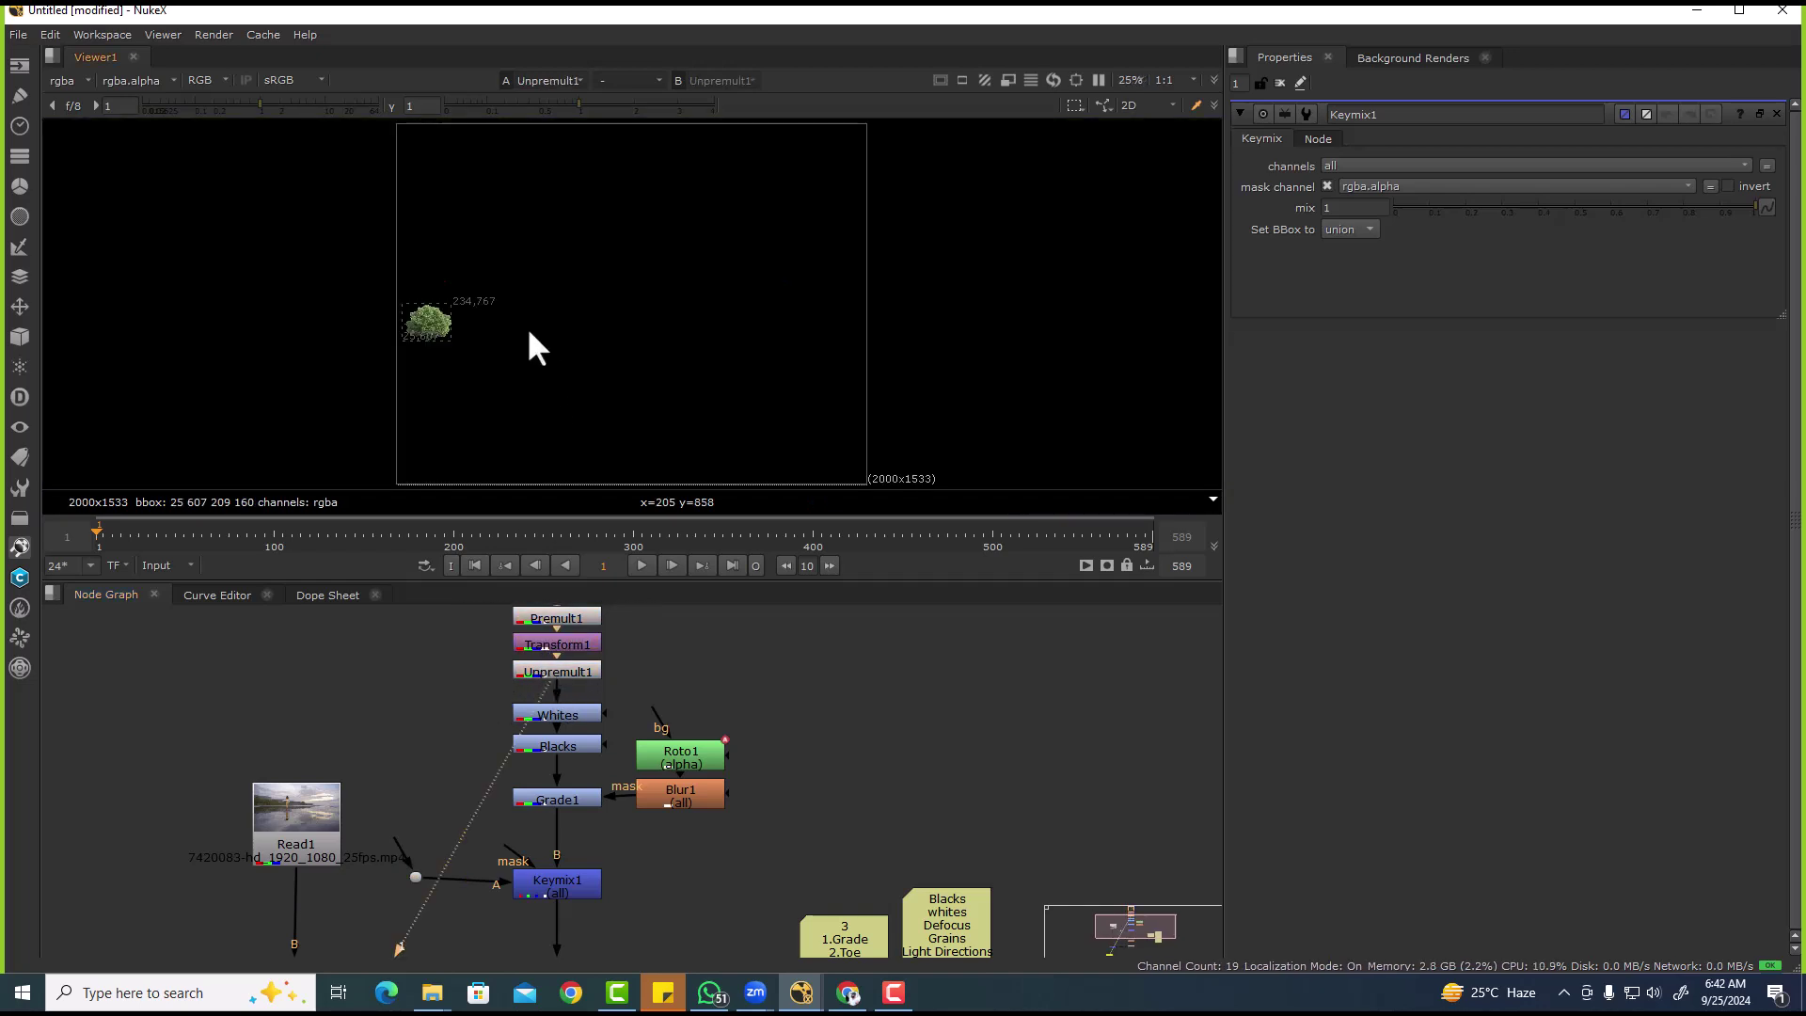
middle_drag(419, 318, 619, 288)
scroll(807, 281, up, 8)
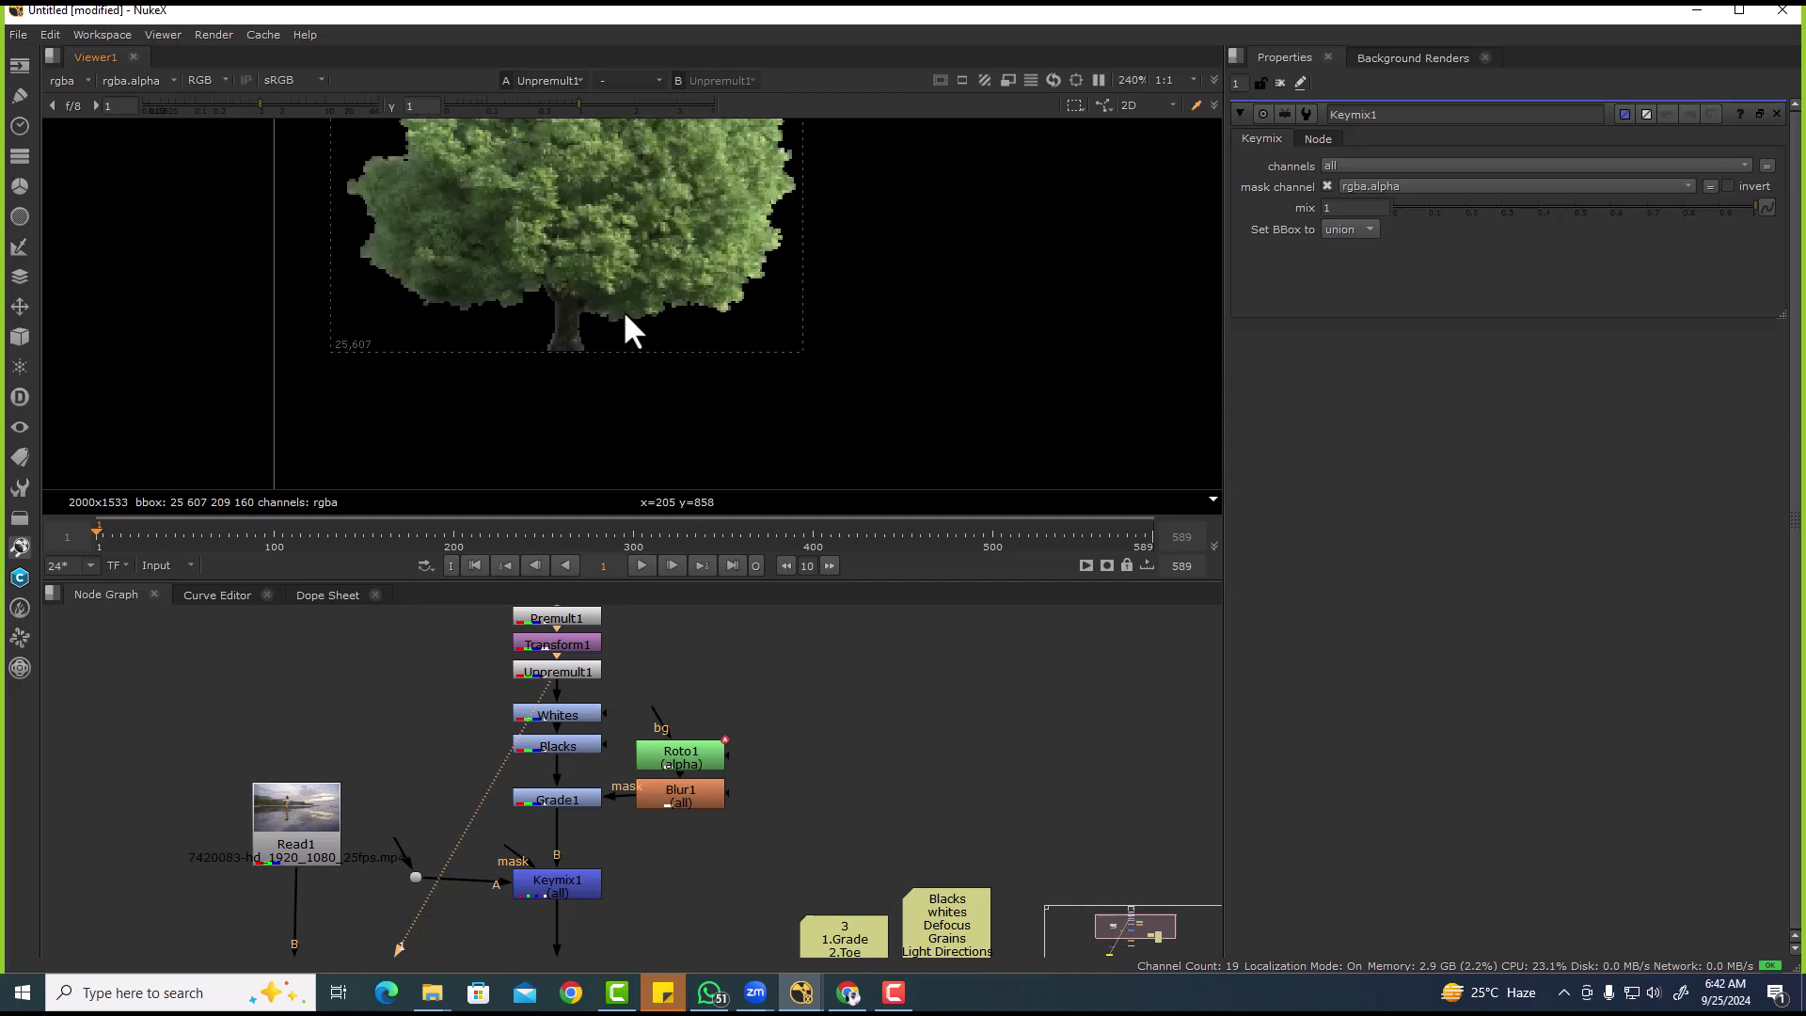
scroll(583, 329, up, 4)
drag(403, 836, 531, 670)
- View the outputs of Keymix1 and Premult2 to examine the masked trunk against the graded foliage
click(552, 892)
key(1)
middle_drag(552, 895, 534, 732)
click(551, 835)
key(1)
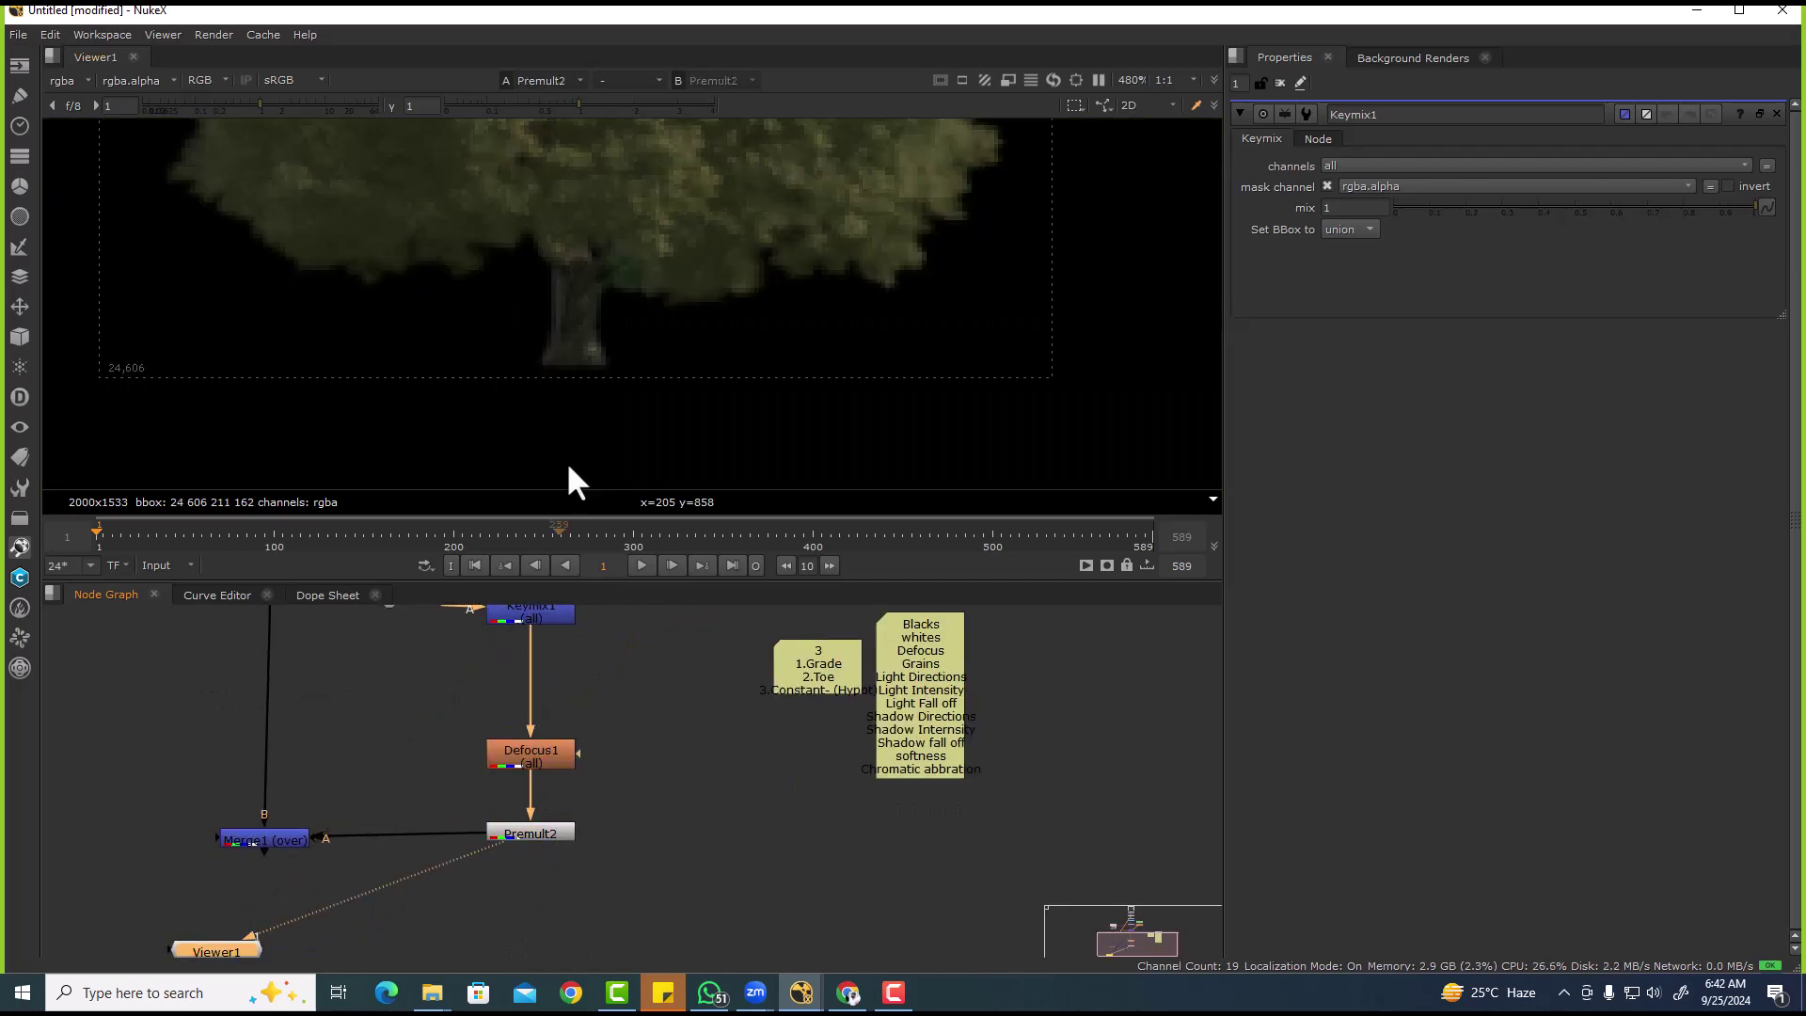
scroll(524, 732, up, 2)
click(535, 708)
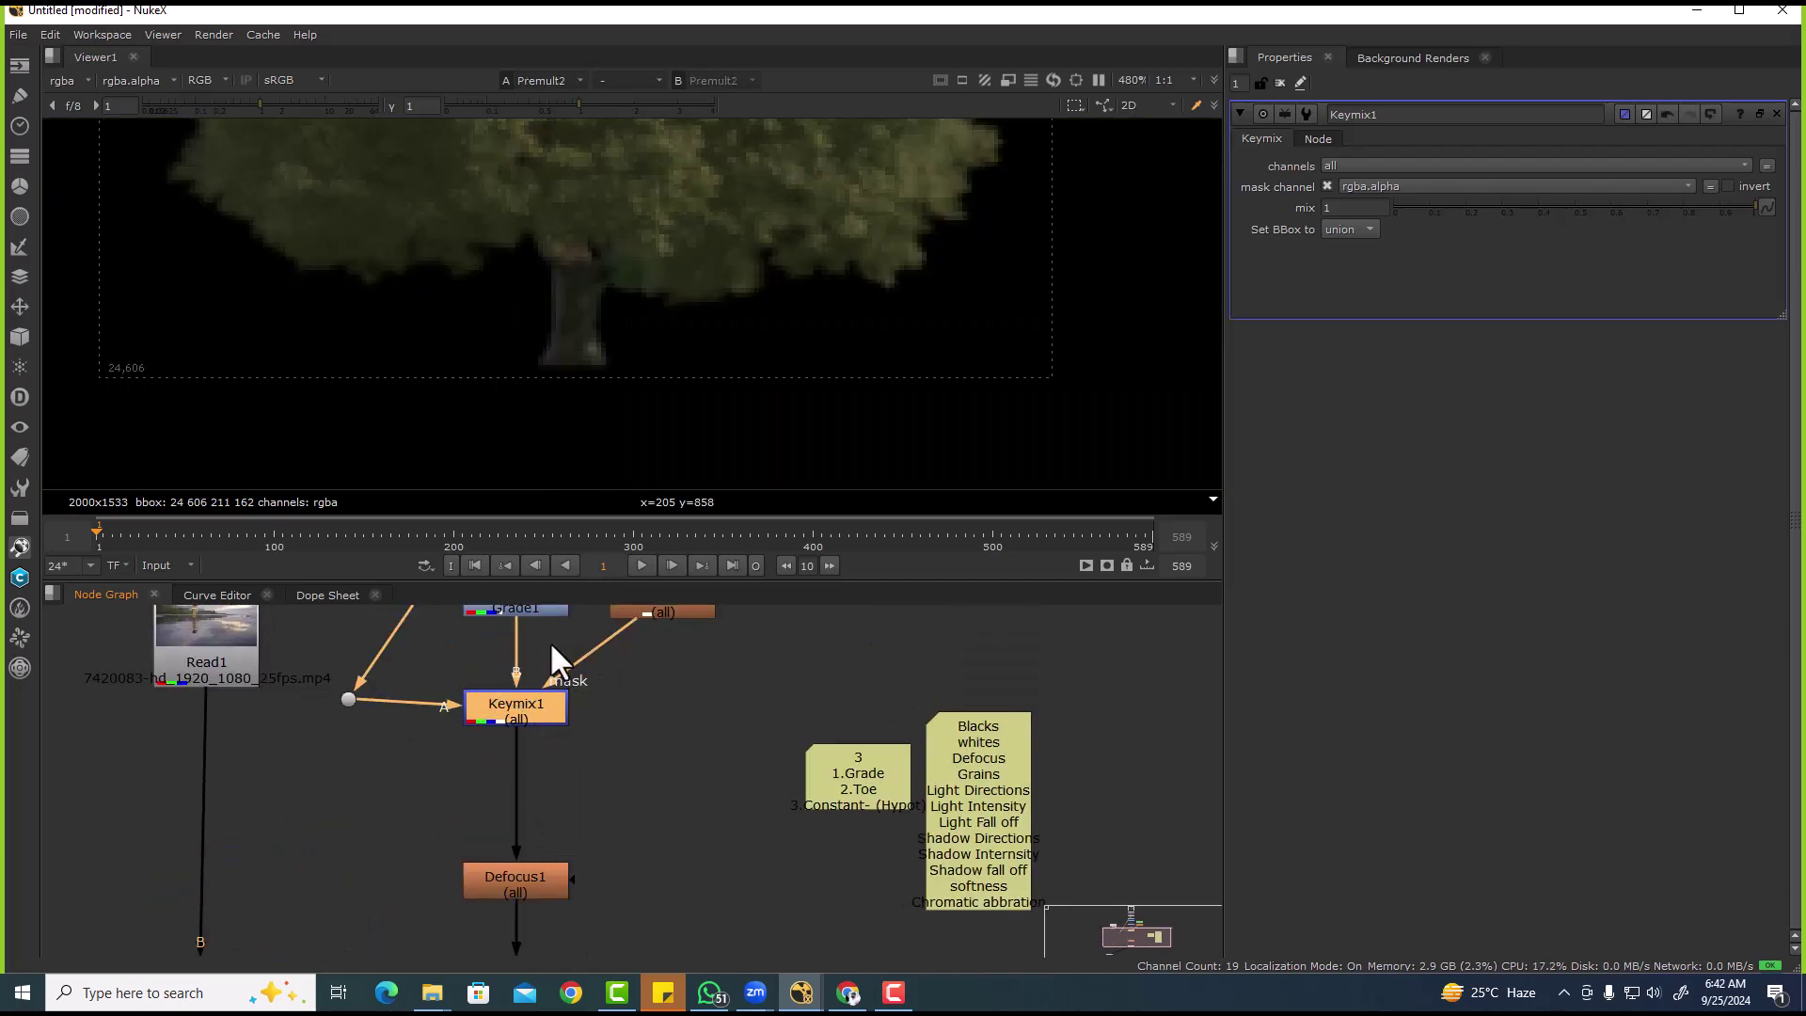
- View Merge1's output and examine the inserted tree's trunk against the trunks in the beach plate
scroll(662, 747, down, 3)
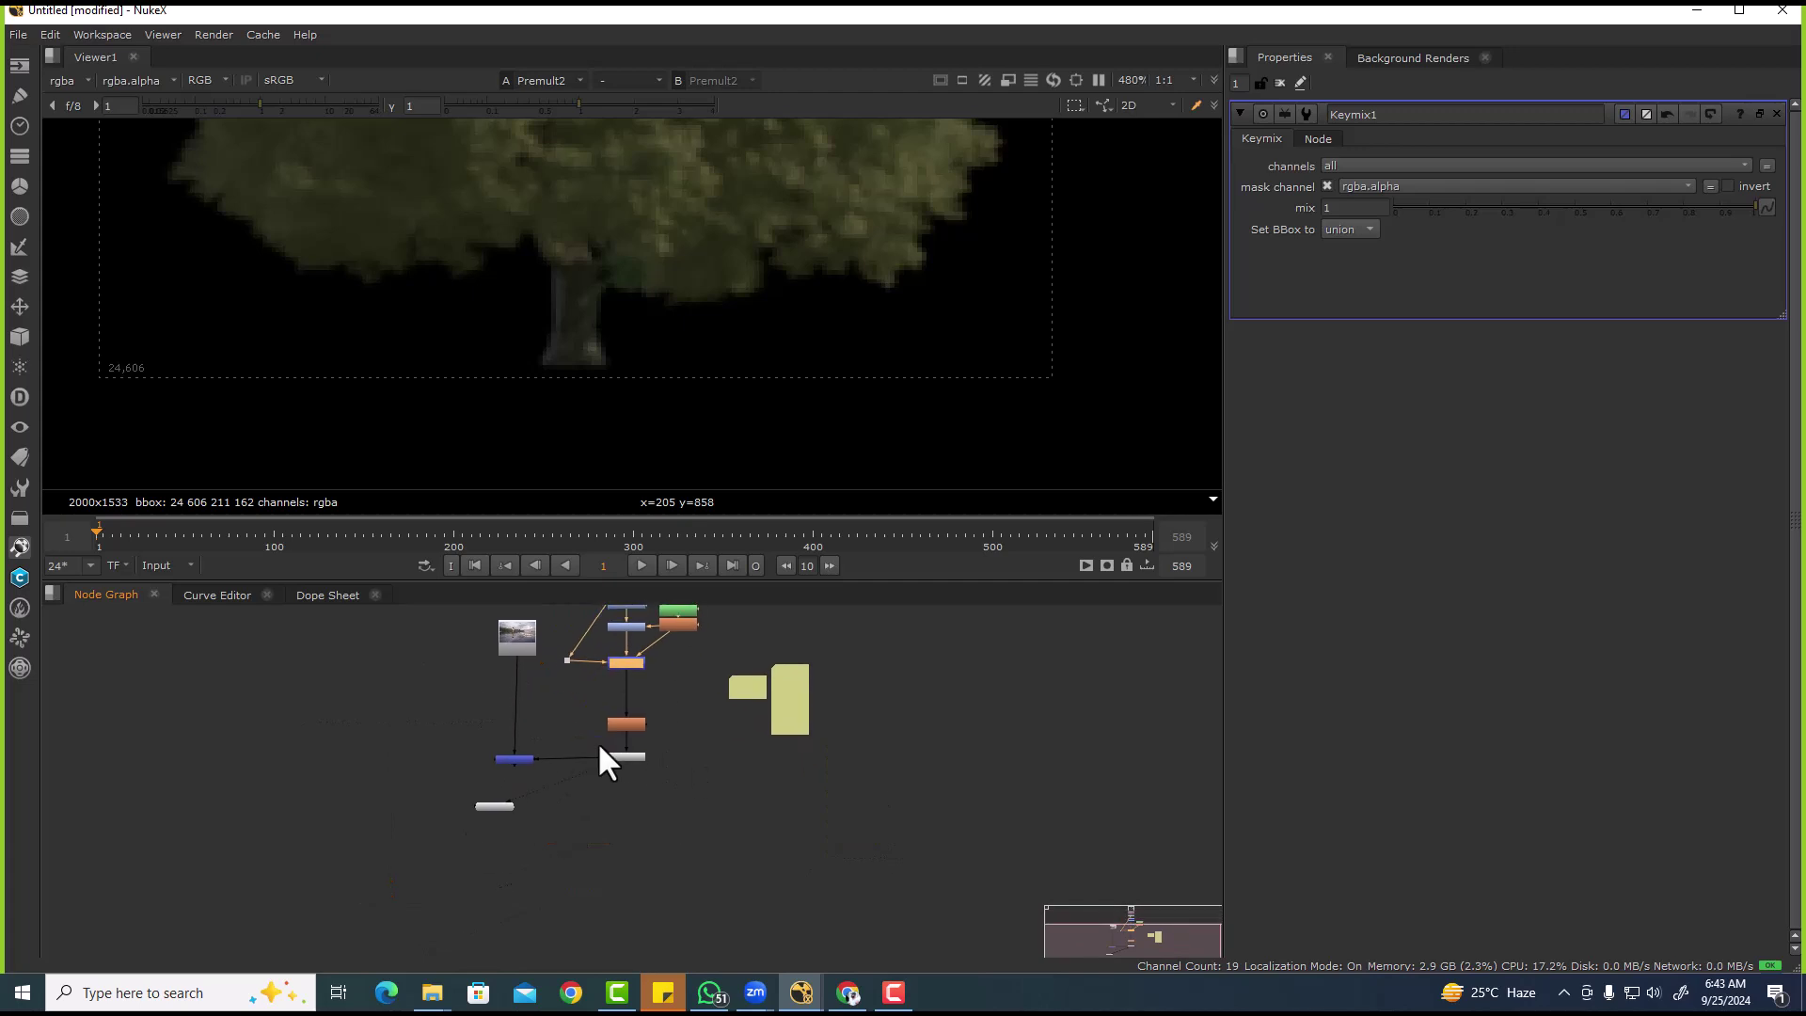
scroll(597, 741, up, 2)
click(527, 764)
key(1)
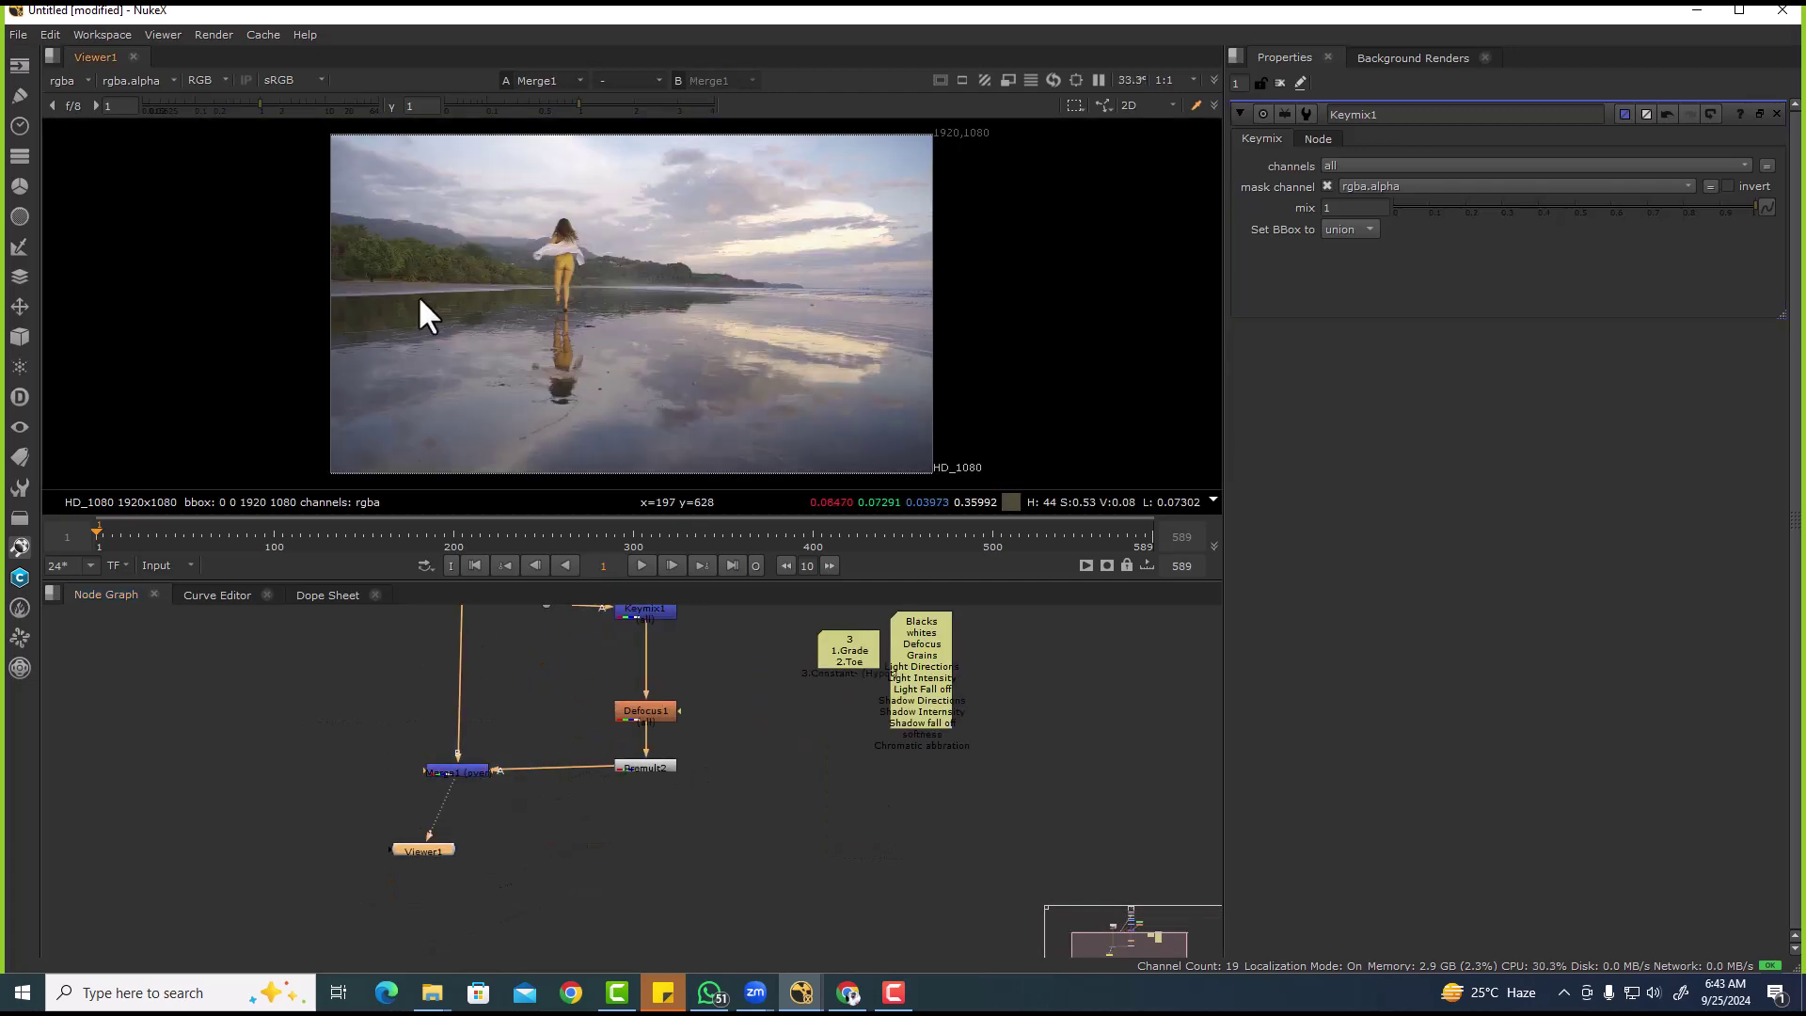
scroll(418, 296, up, 8)
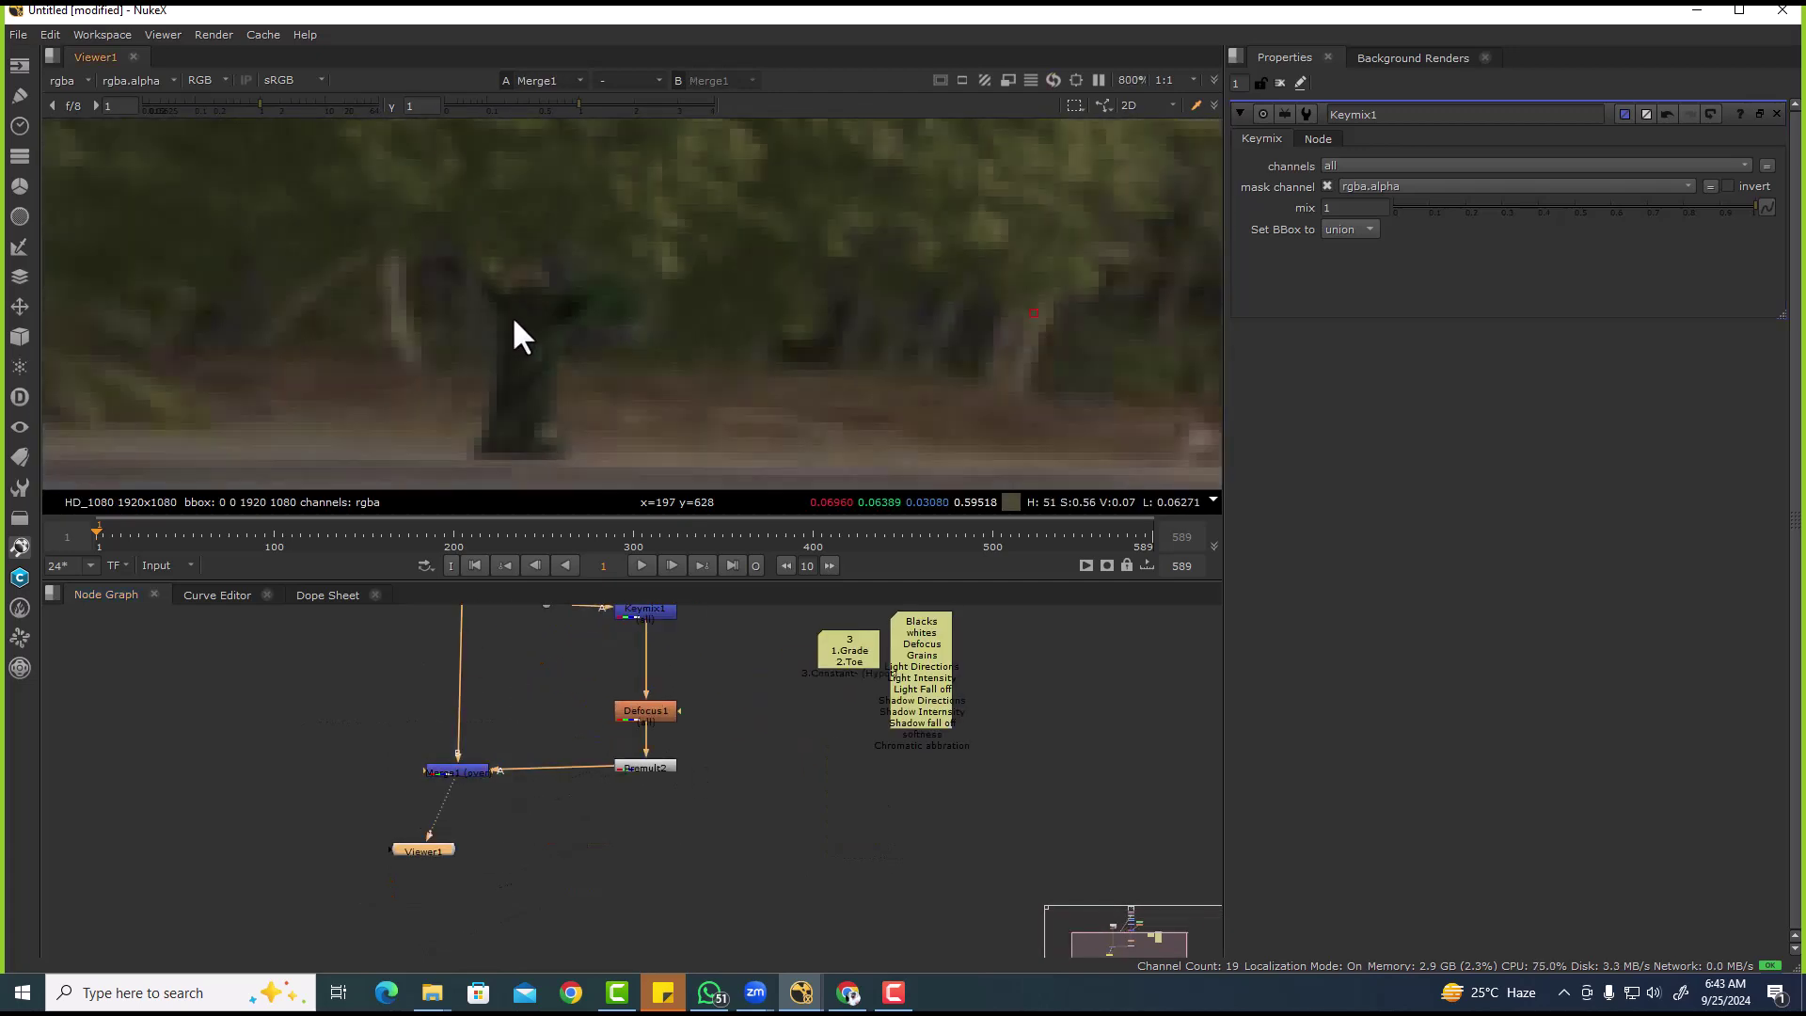
scroll(663, 781, down, 2)
scroll(662, 790, up, 2)
- Insert a new Grade node below Keymix1 and connect its mask input to Blur1
click(662, 798)
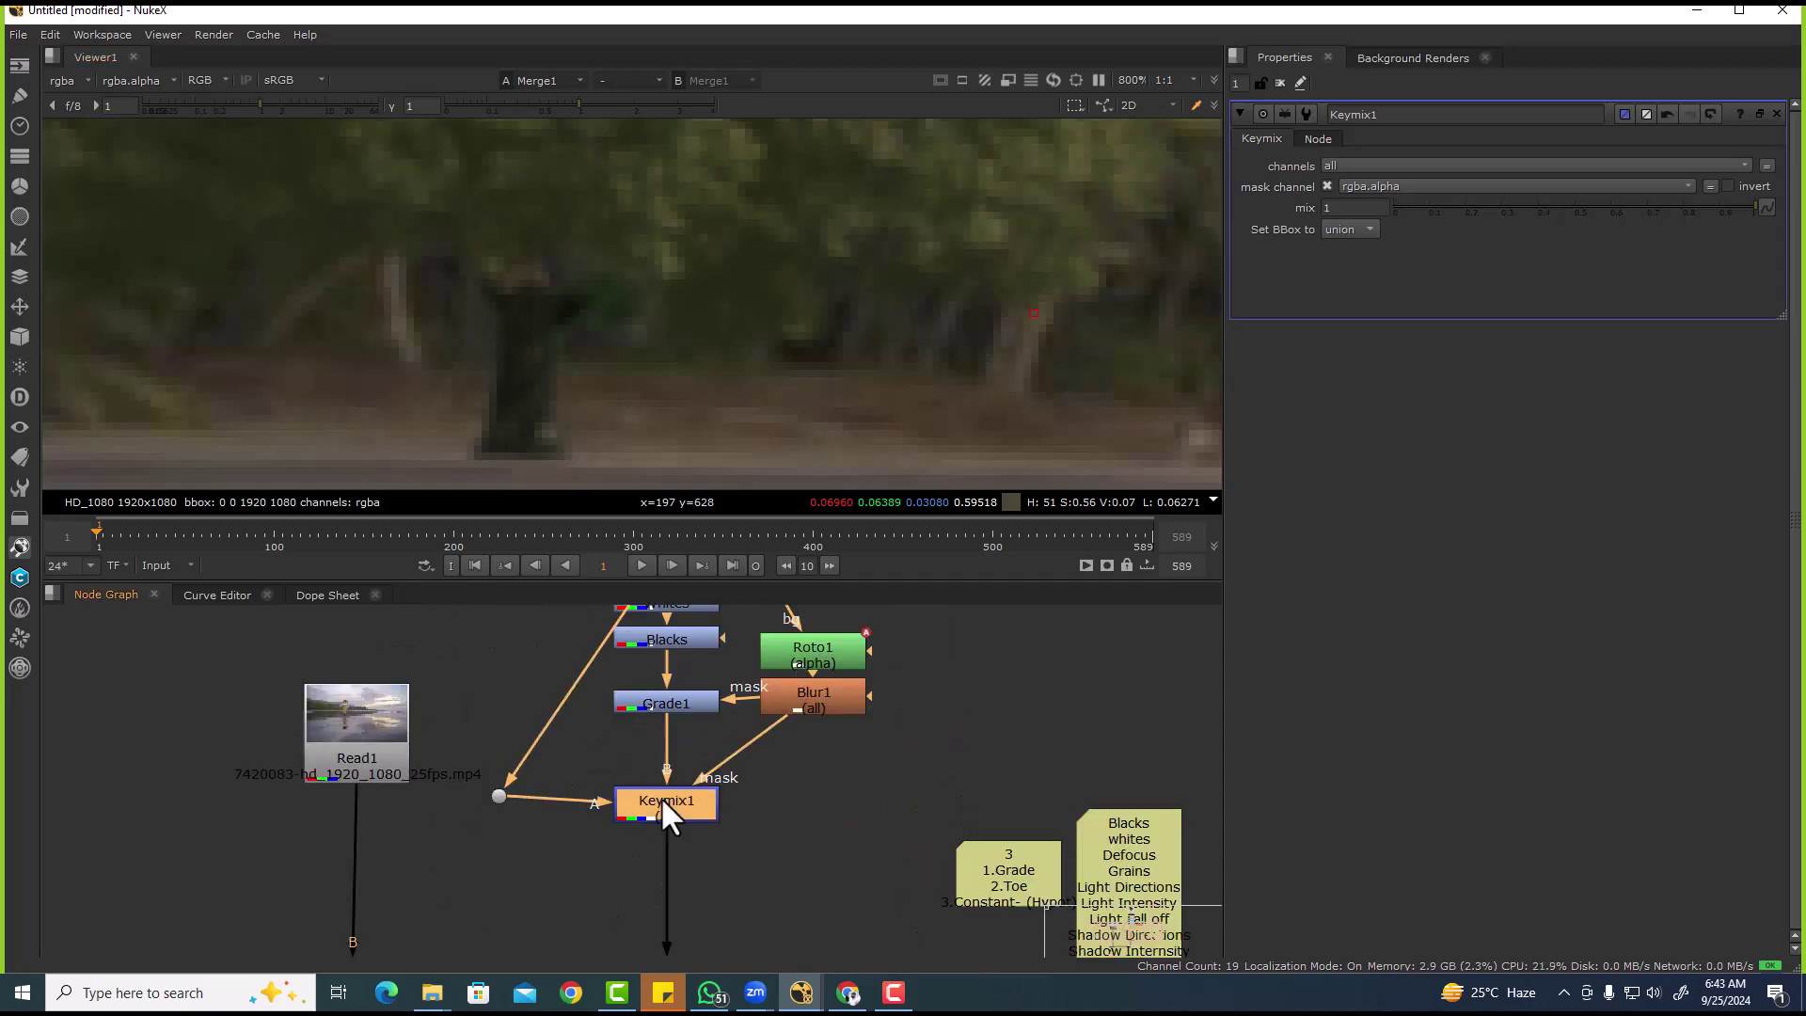
key(g)
drag(724, 844, 828, 718)
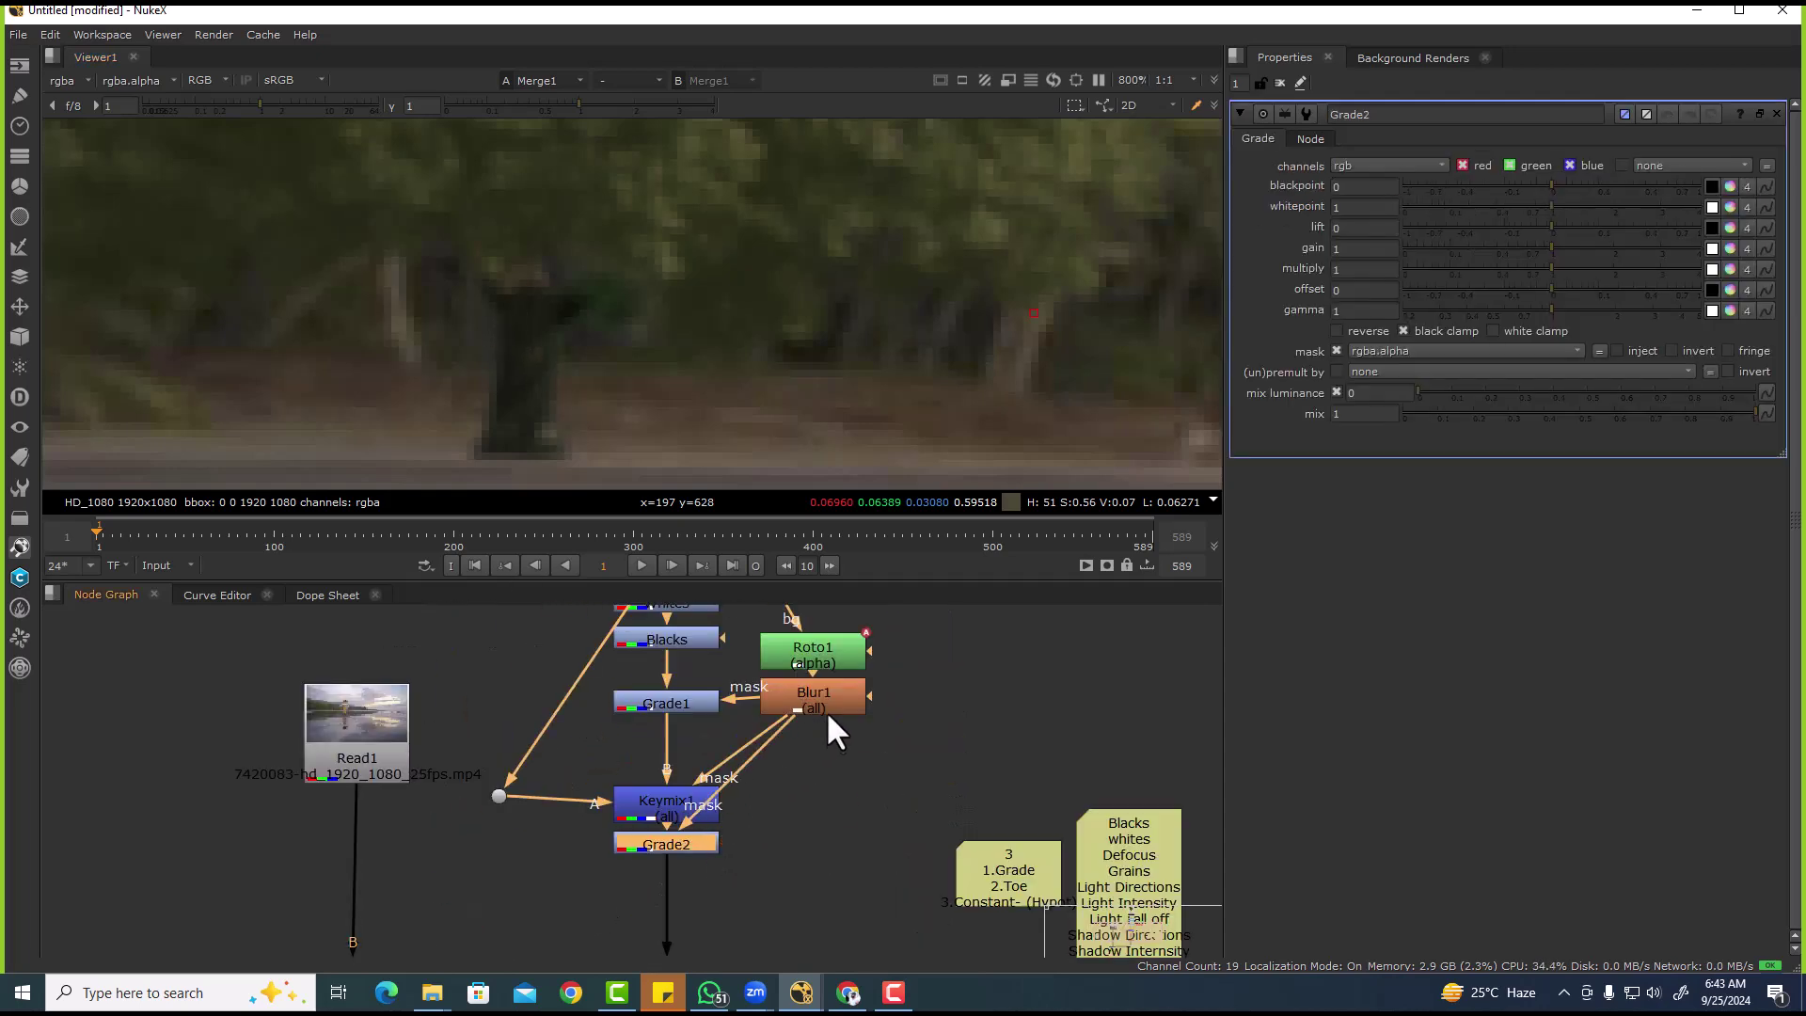
- Sample Grade2's whitepoint from the inserted tree's dark trunk and its gain from a lighter trunk in the beach plate
click(1713, 208)
ctrl+click(537, 335)
click(1712, 249)
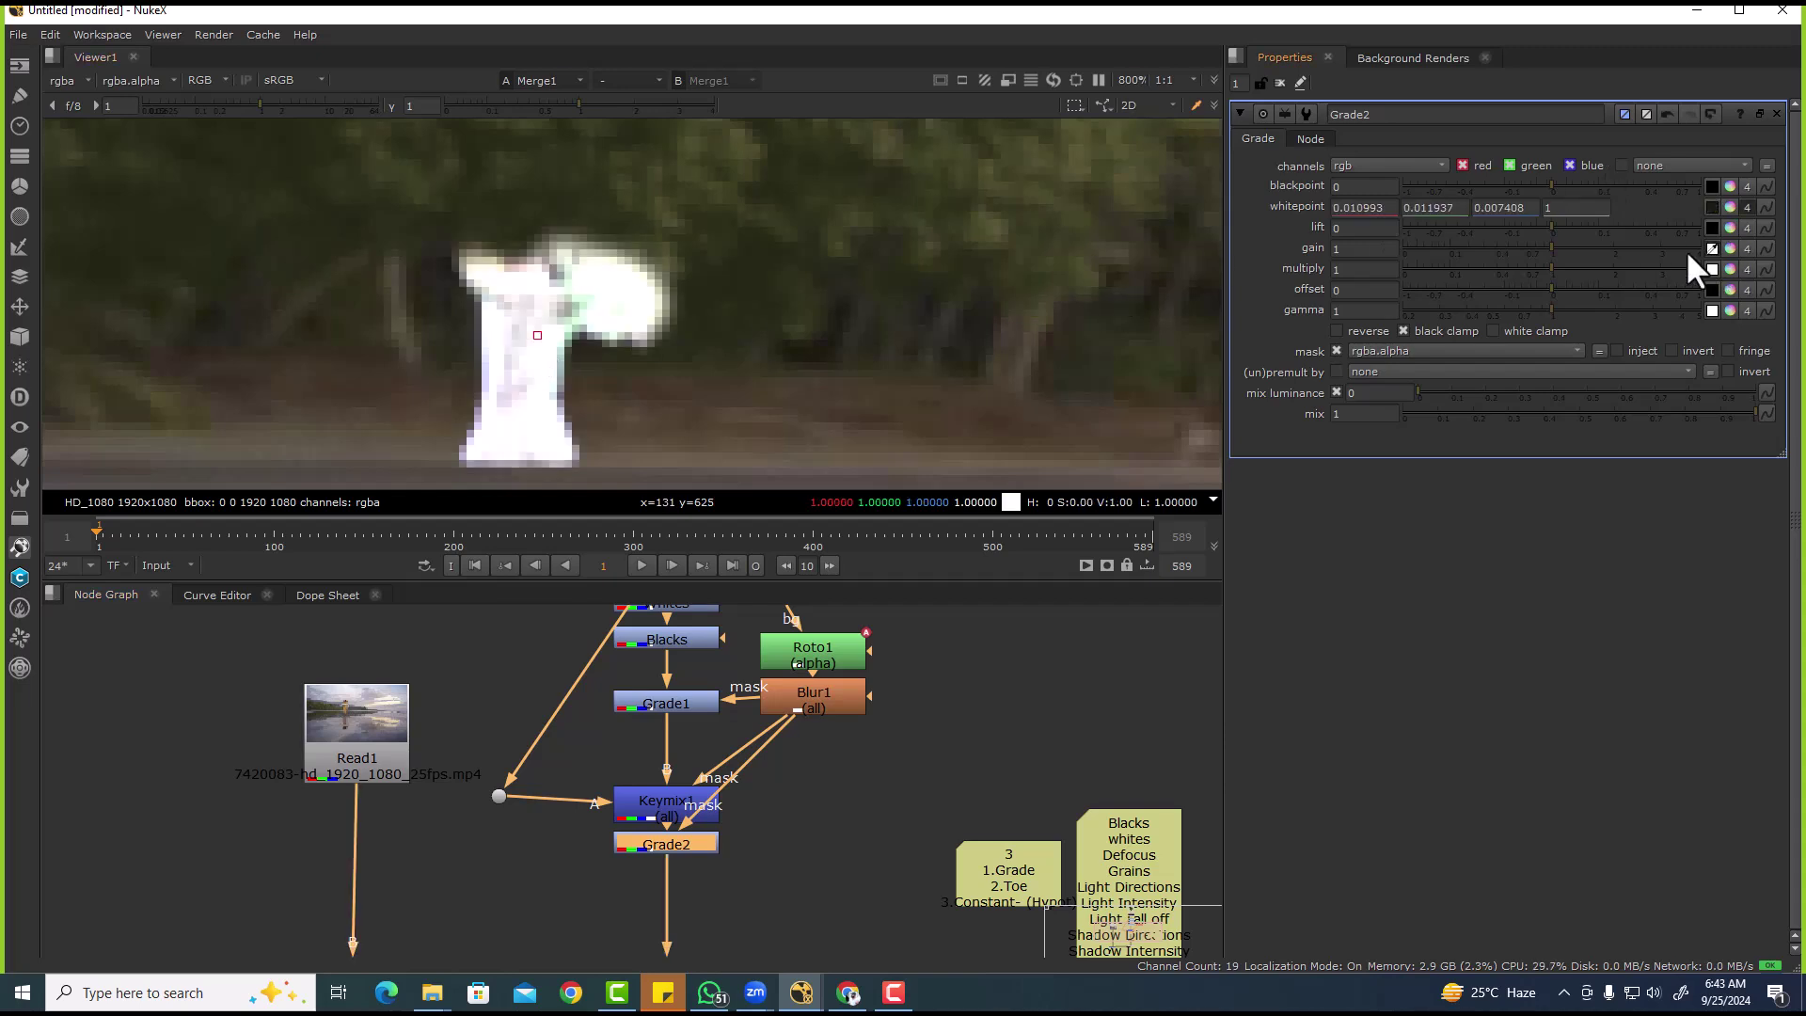
ctrl+click(400, 298)
scroll(512, 339, down, 5)
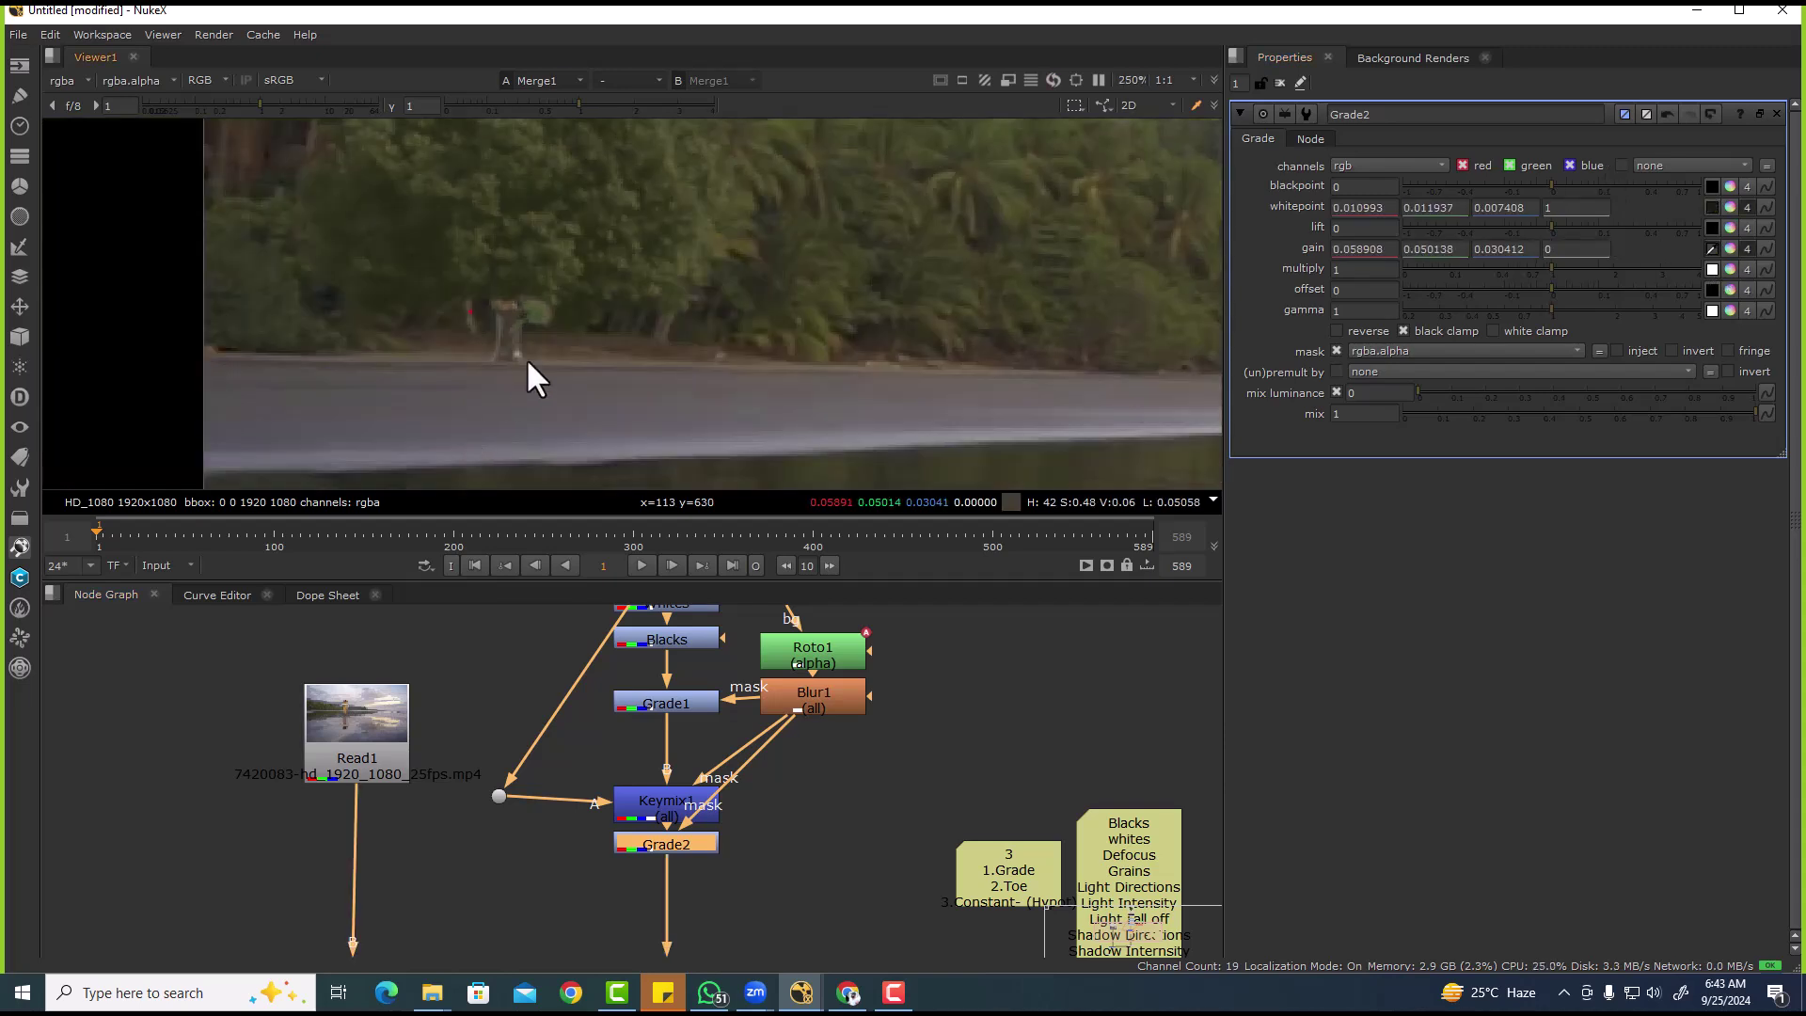
ctrl+click(664, 329)
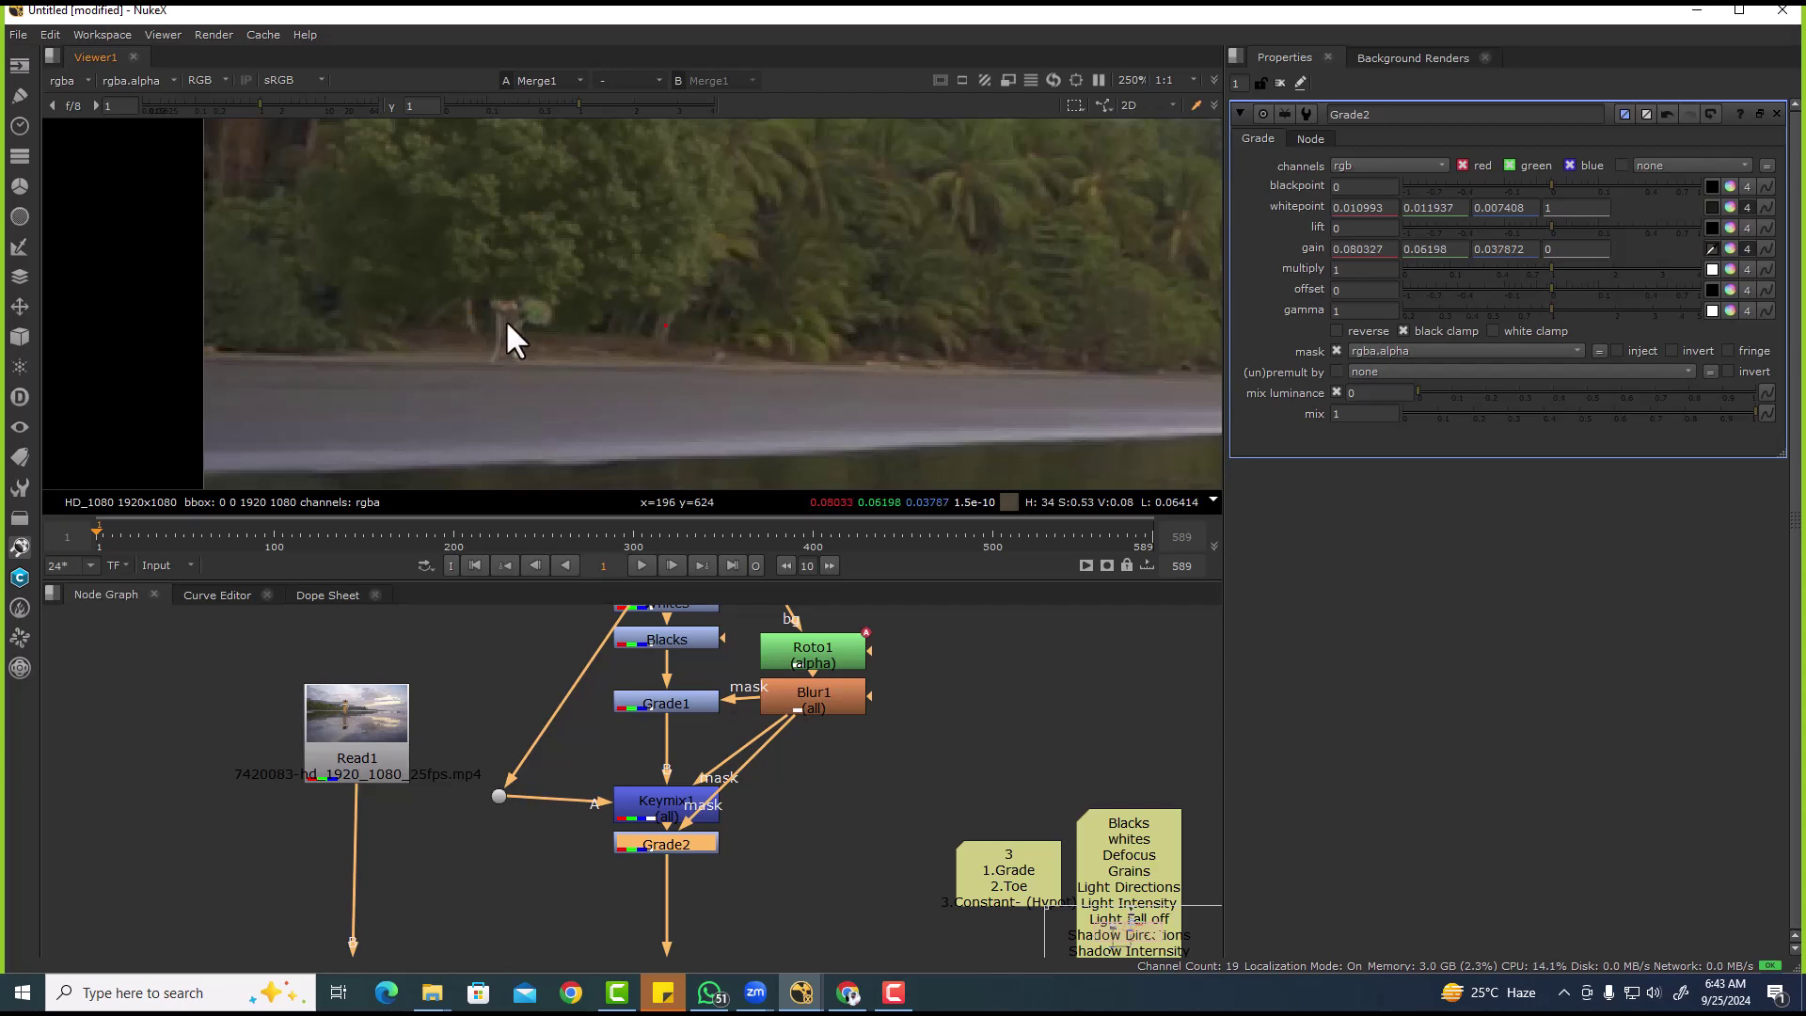
- Darken Grade2's gain with the color picker to about 0.05, 0.03858 and 0.023574 for red, green and blue
scroll(506, 329, down, 4)
scroll(504, 336, up, 5)
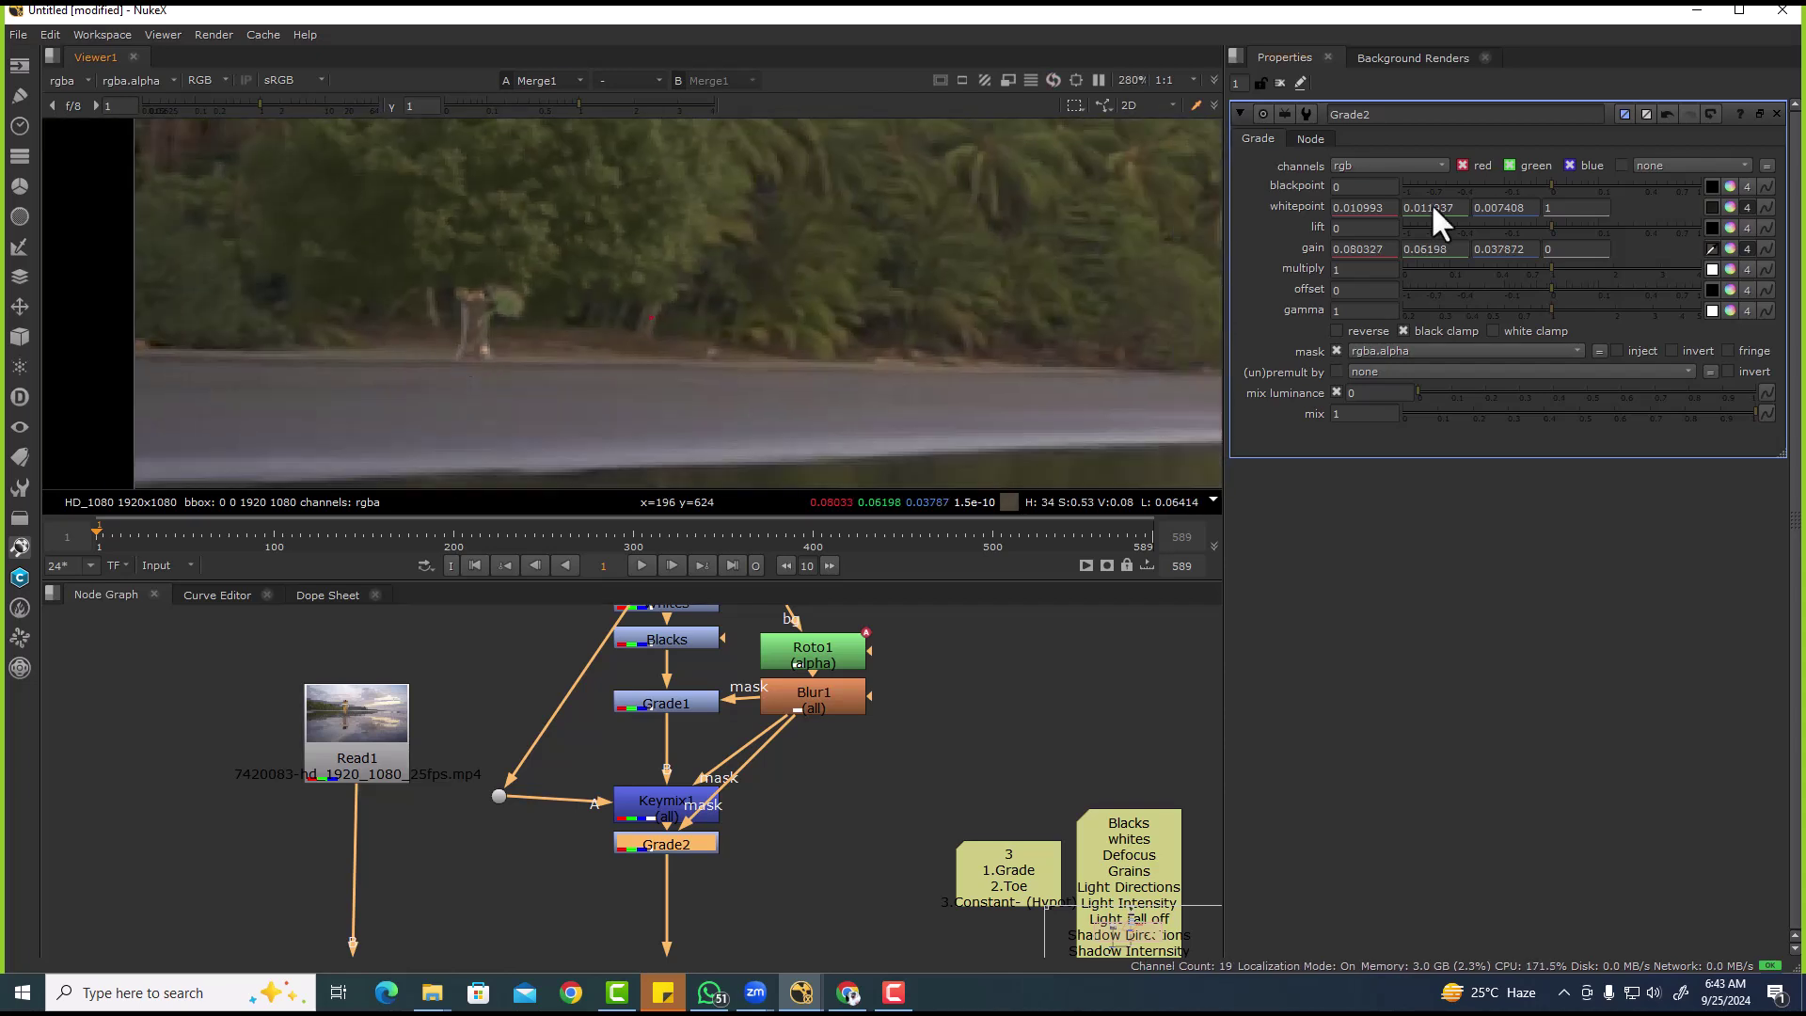
click(1732, 250)
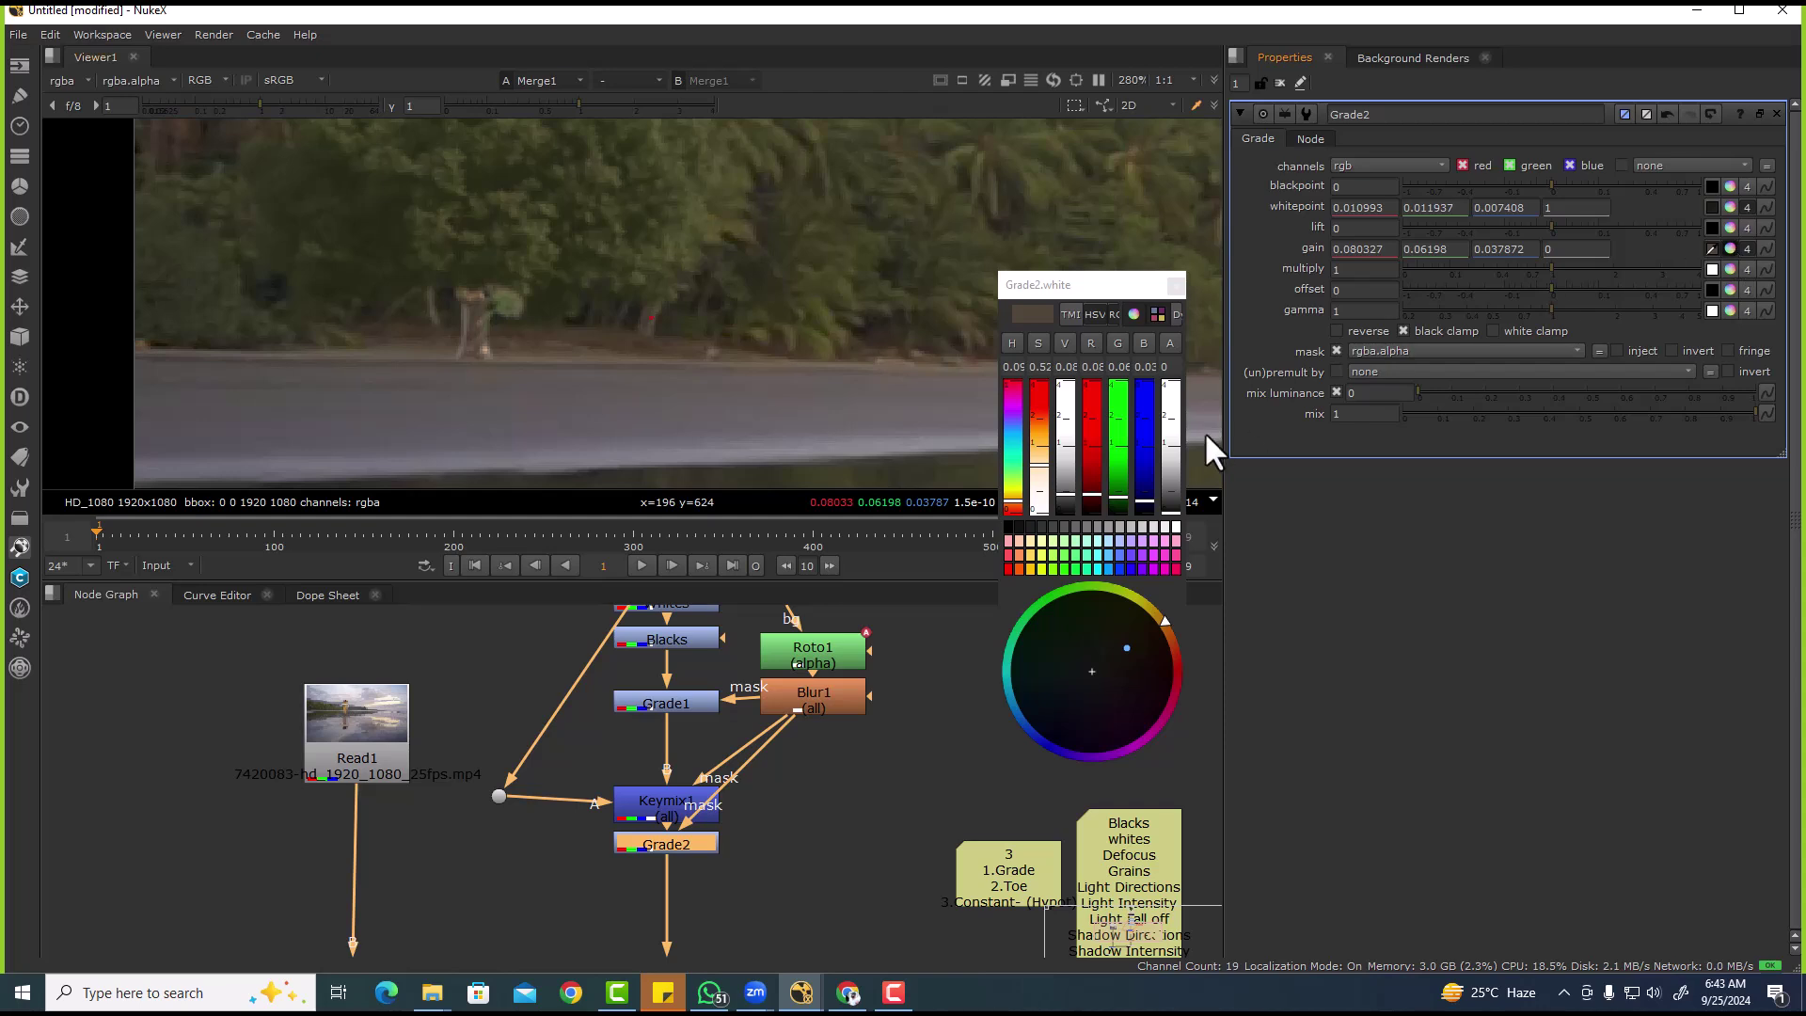
drag(1065, 493, 1077, 495)
- Open Roto1's properties and check its shape around the trunk in the composite
double_click(811, 649)
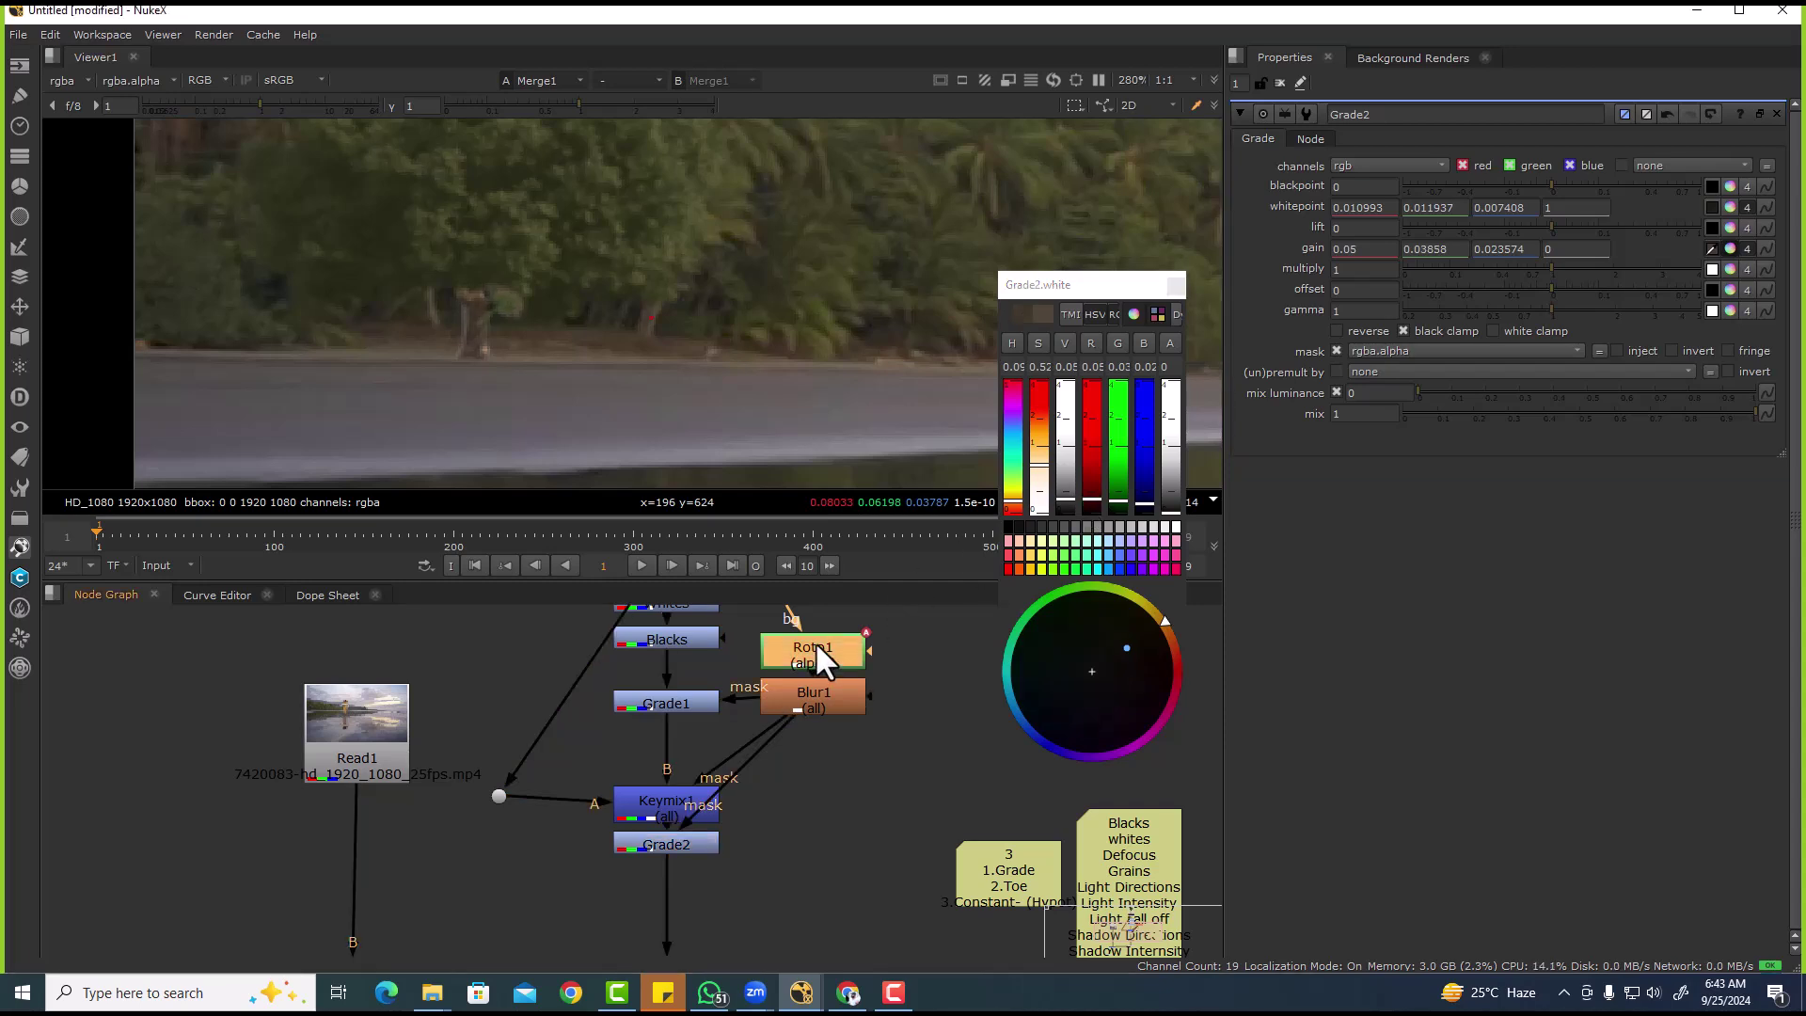
scroll(461, 334, up, 5)
scroll(658, 701, down, 4)
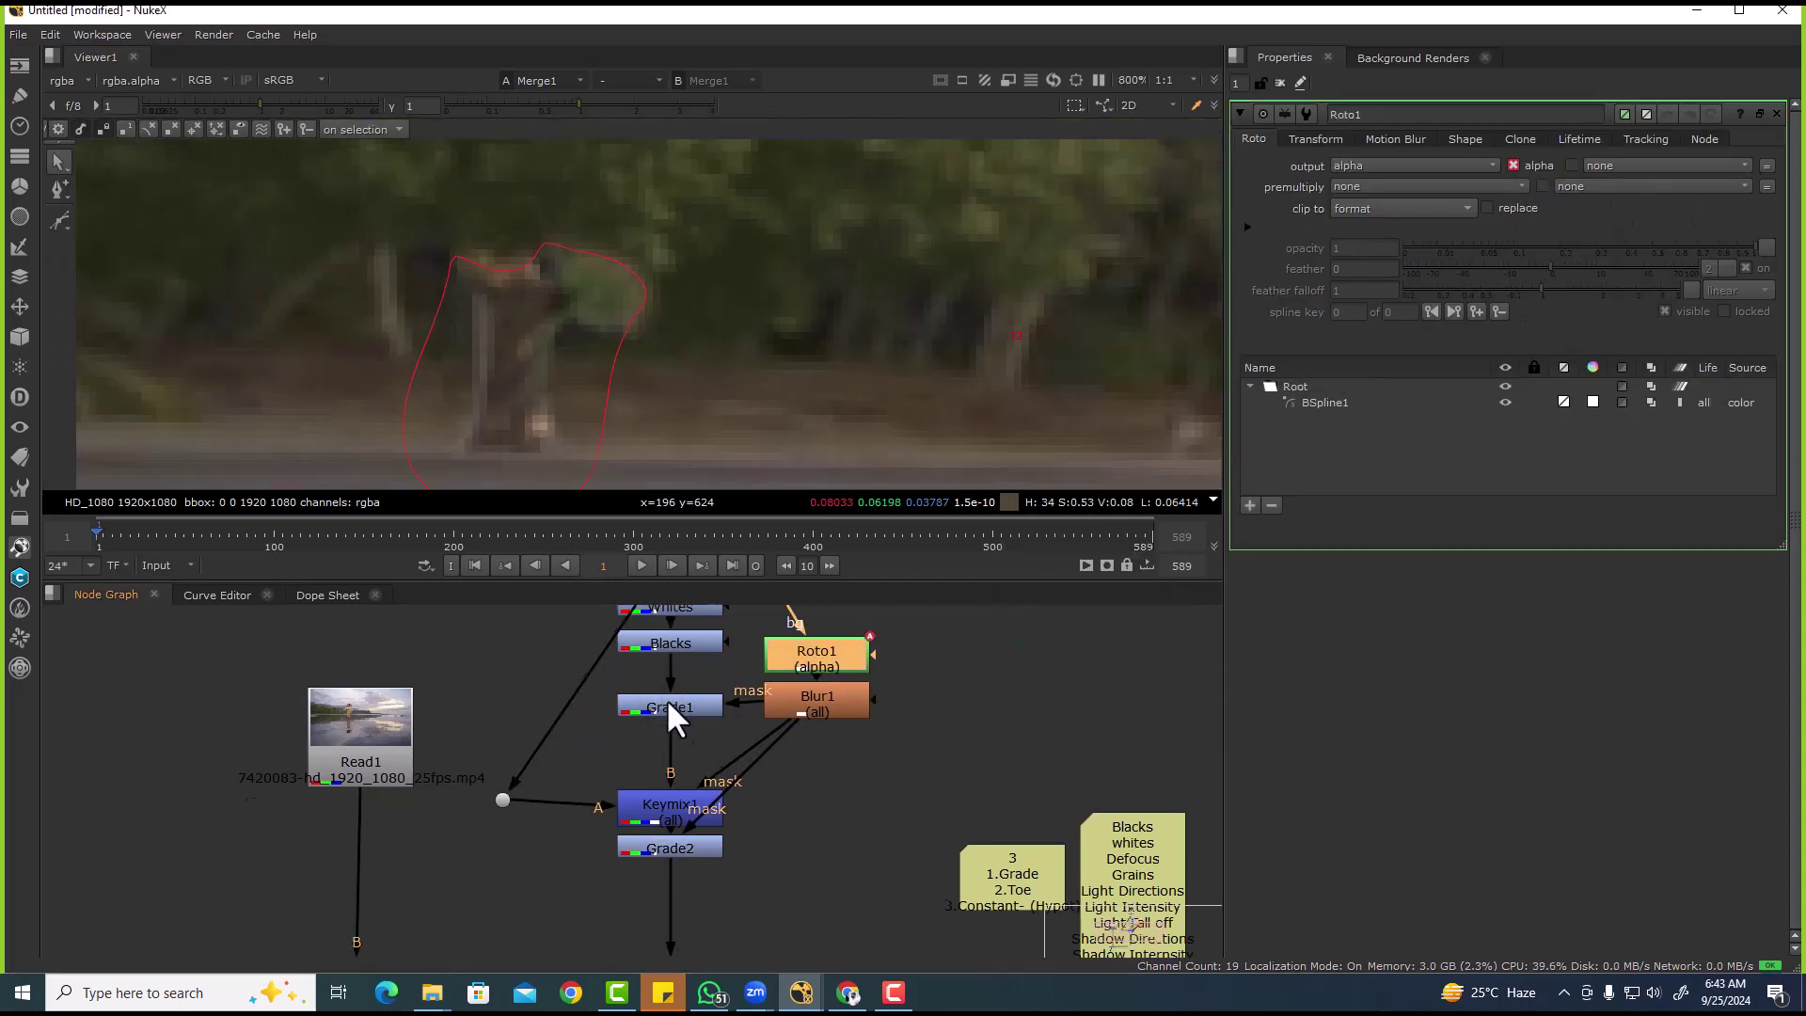
- Disable Premult2 and enable it again to compare the trunk's edges in the composite
click(728, 732)
scroll(732, 715, down, 5)
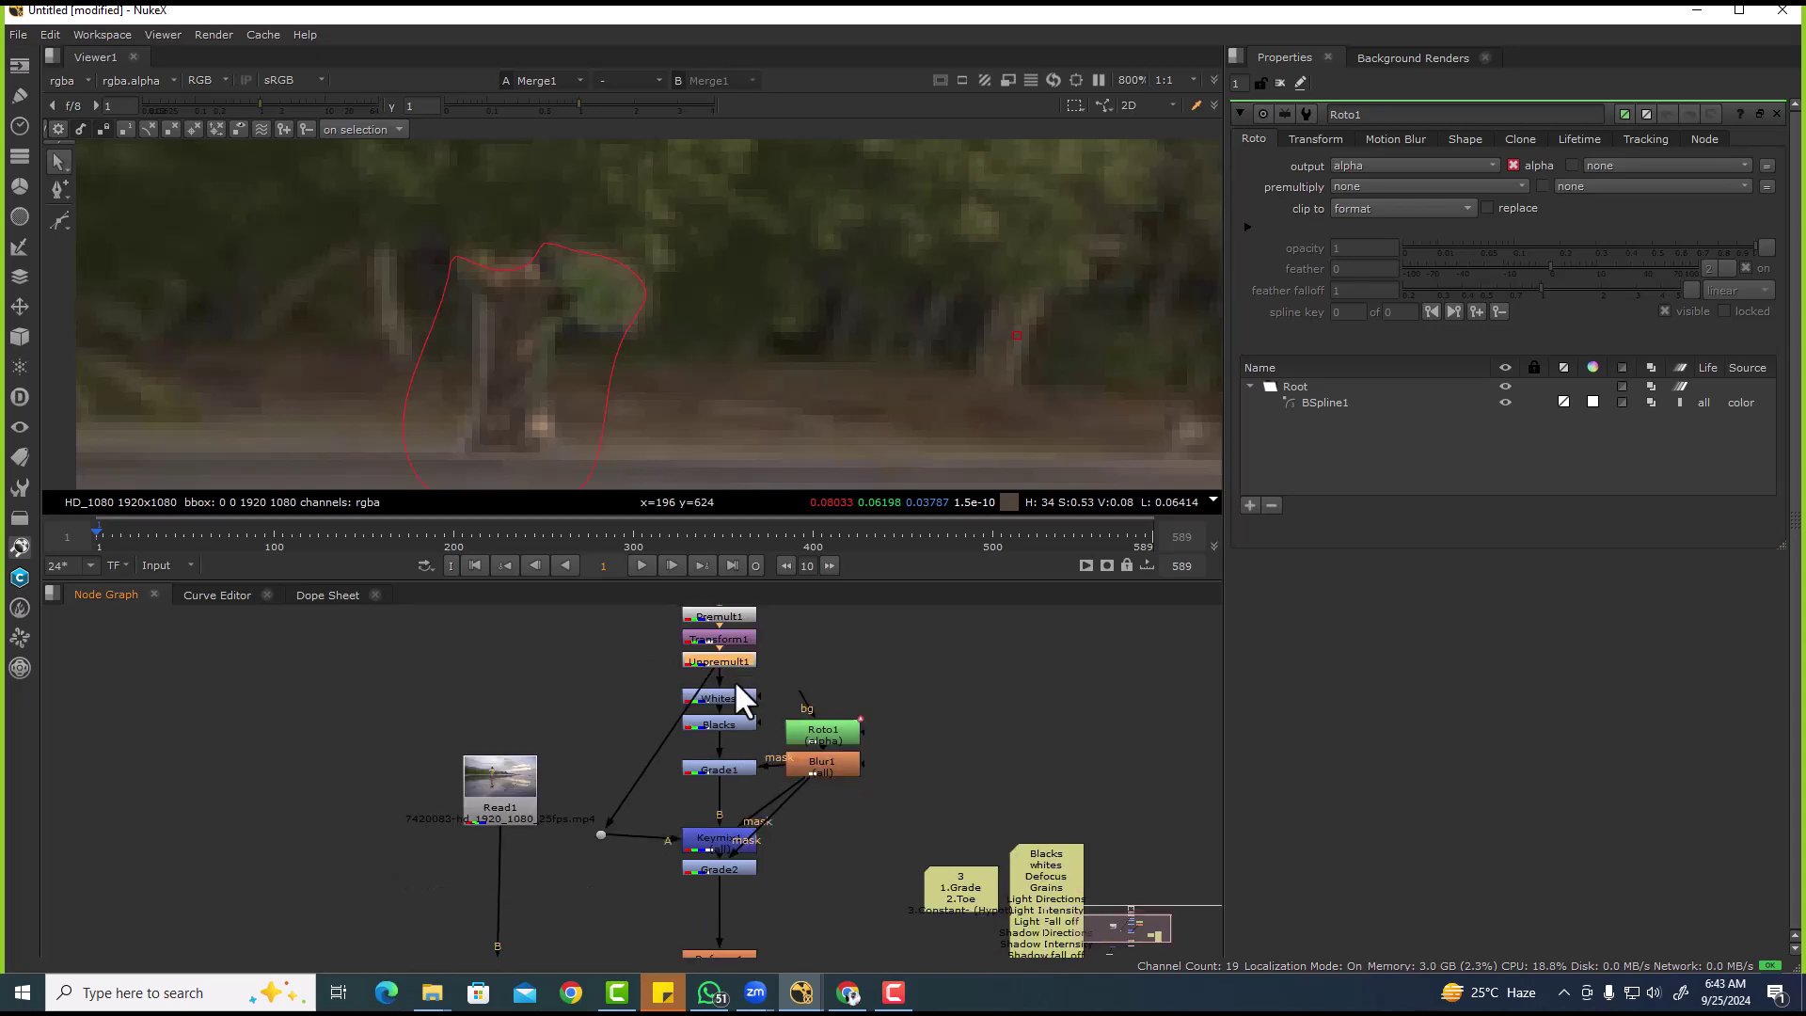
click(712, 900)
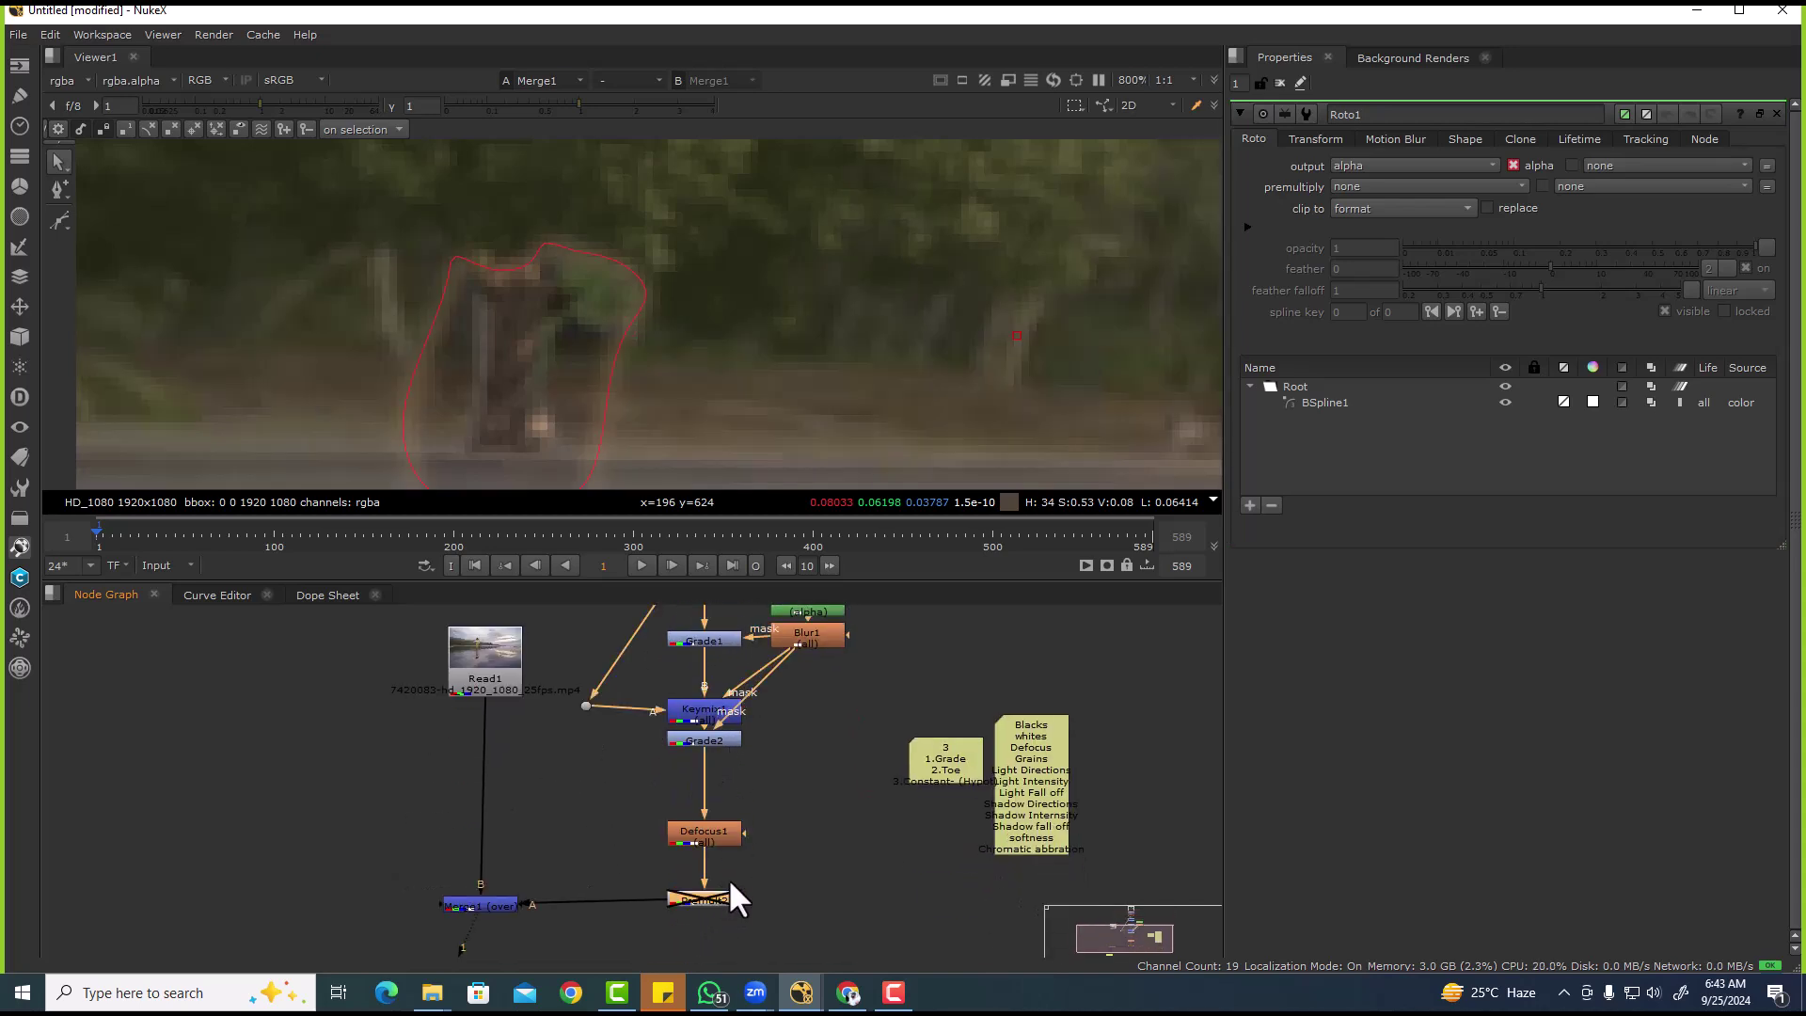
scroll(781, 818, up, 1)
scroll(762, 809, up, 2)
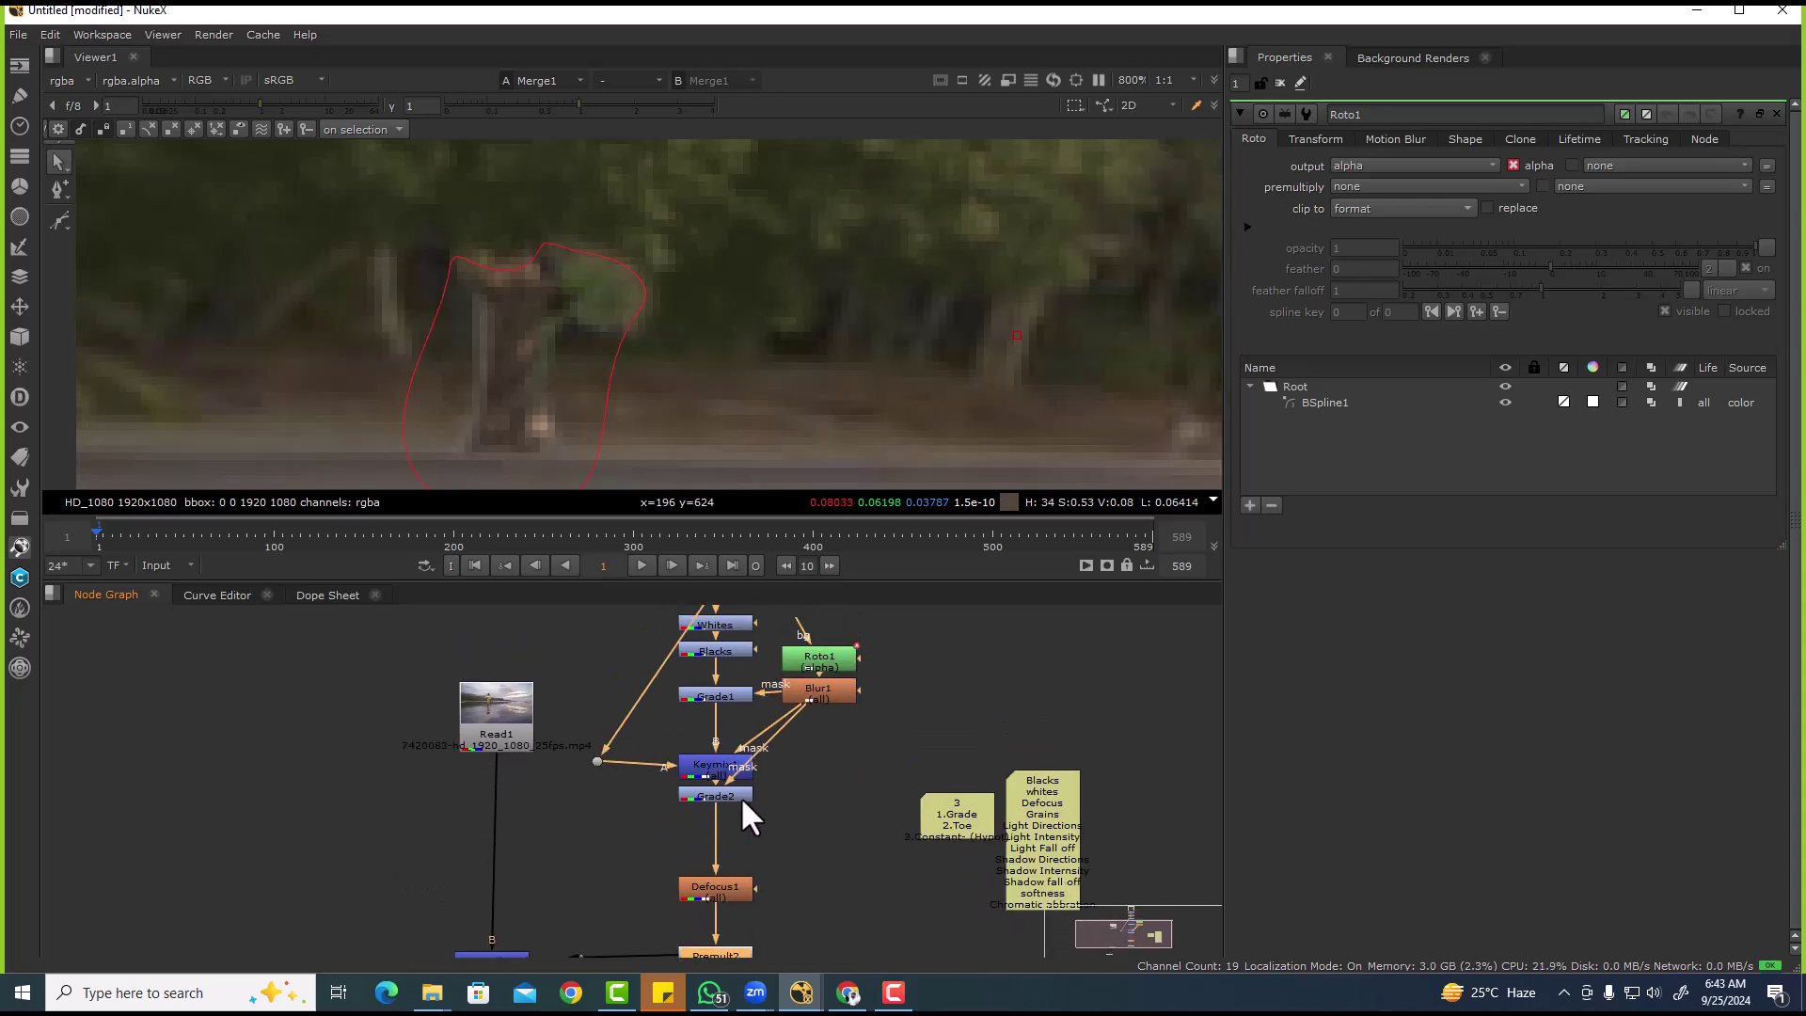
- Set the Blacks grade's (un)premult by option to rgba.alpha
scroll(764, 702, up, 3)
double_click(747, 708)
click(1374, 374)
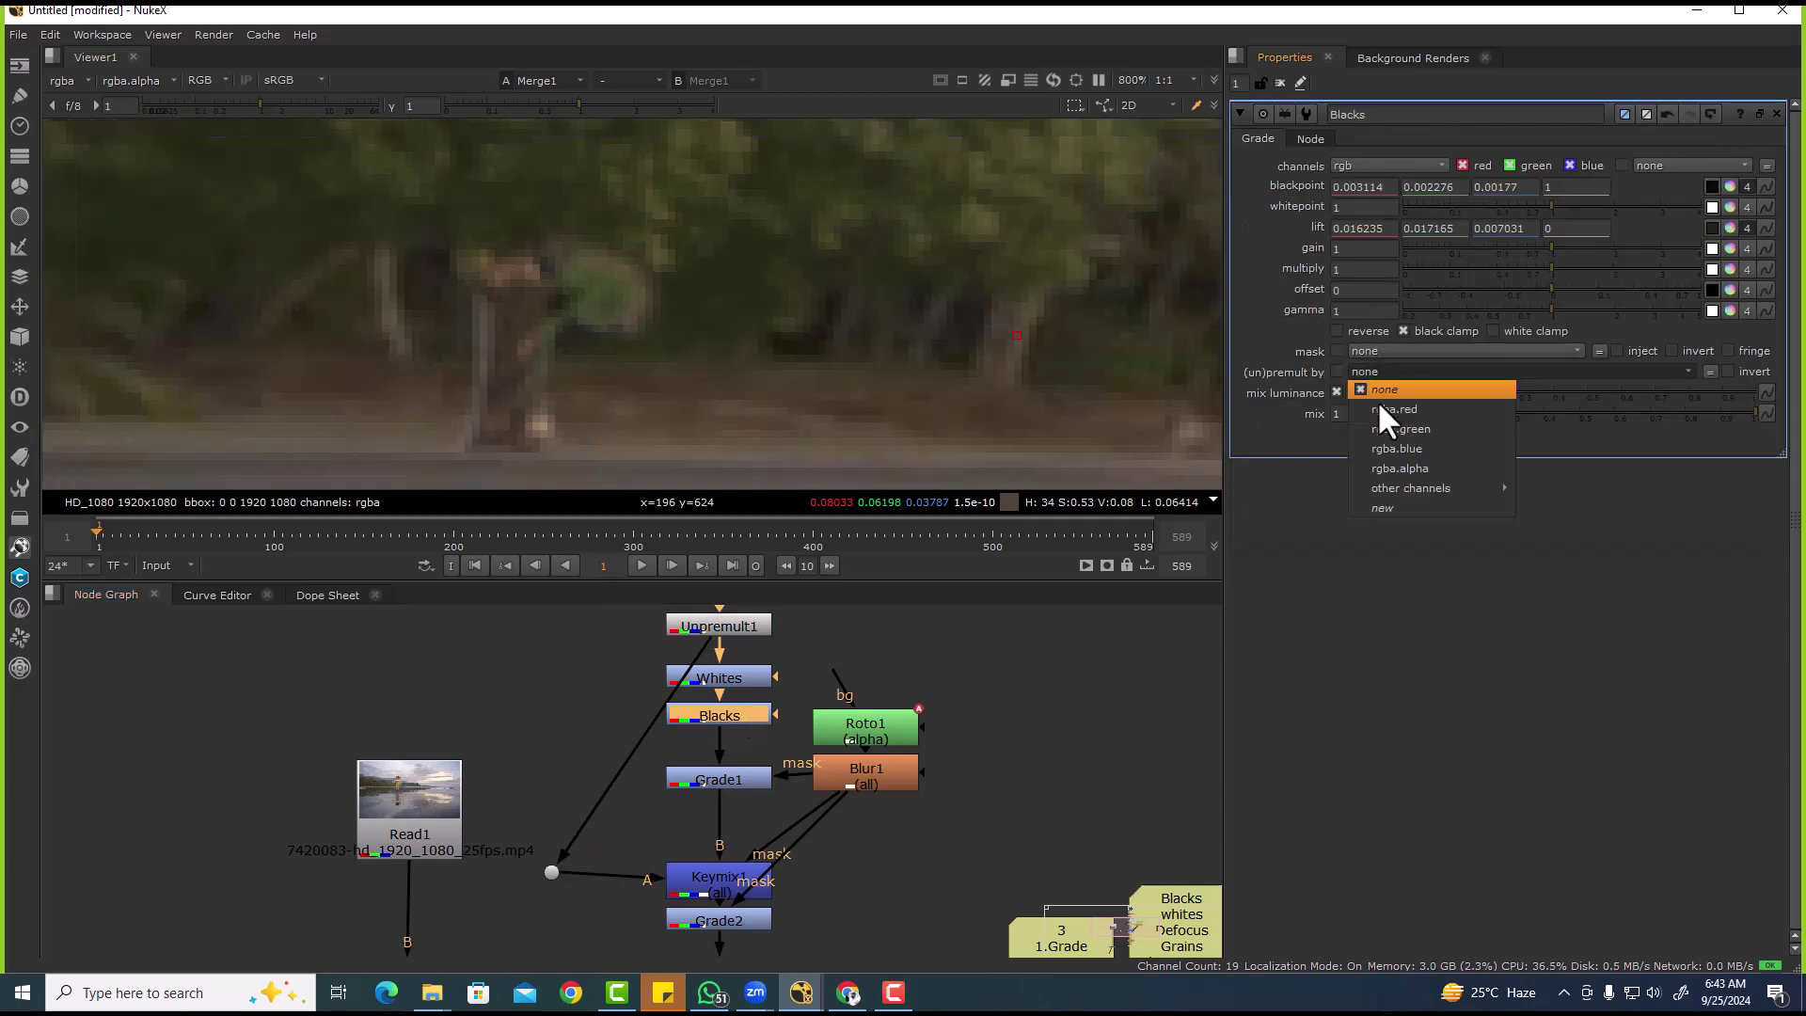
click(1386, 467)
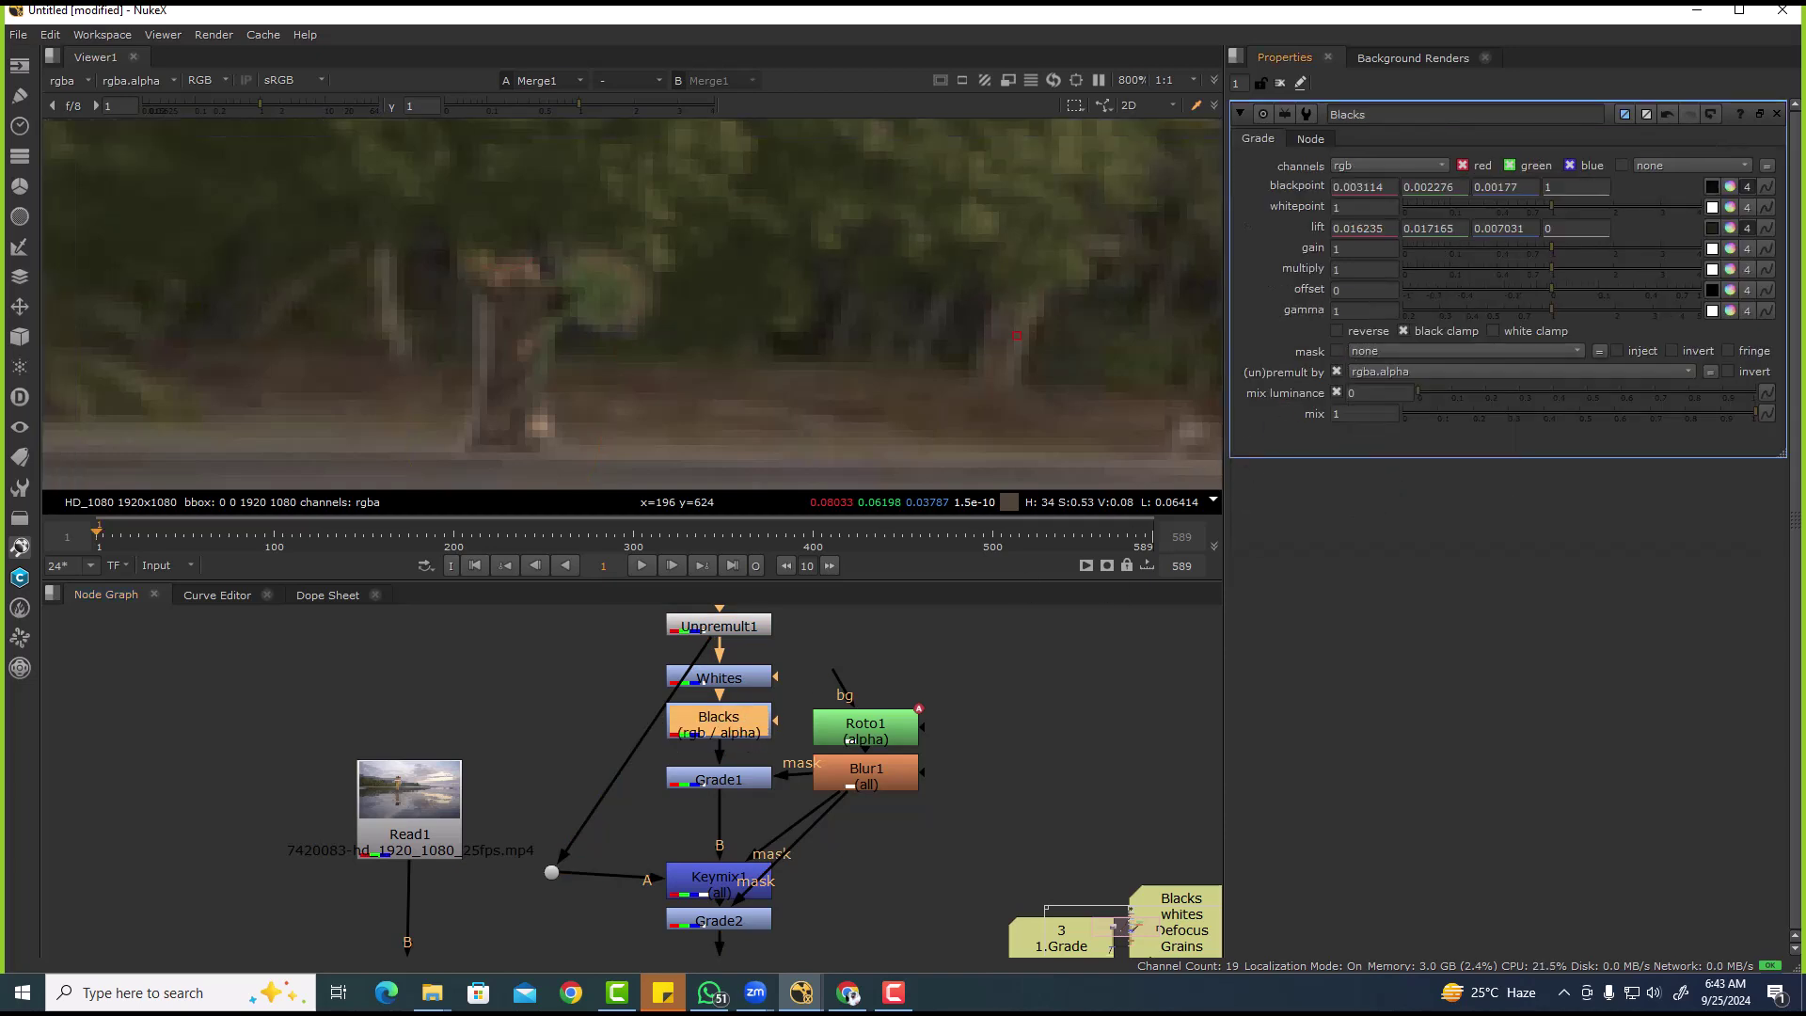
- Disable the separate Unpremult1 and Premult2 nodes around the tree's grading chain
scroll(715, 783, down, 5)
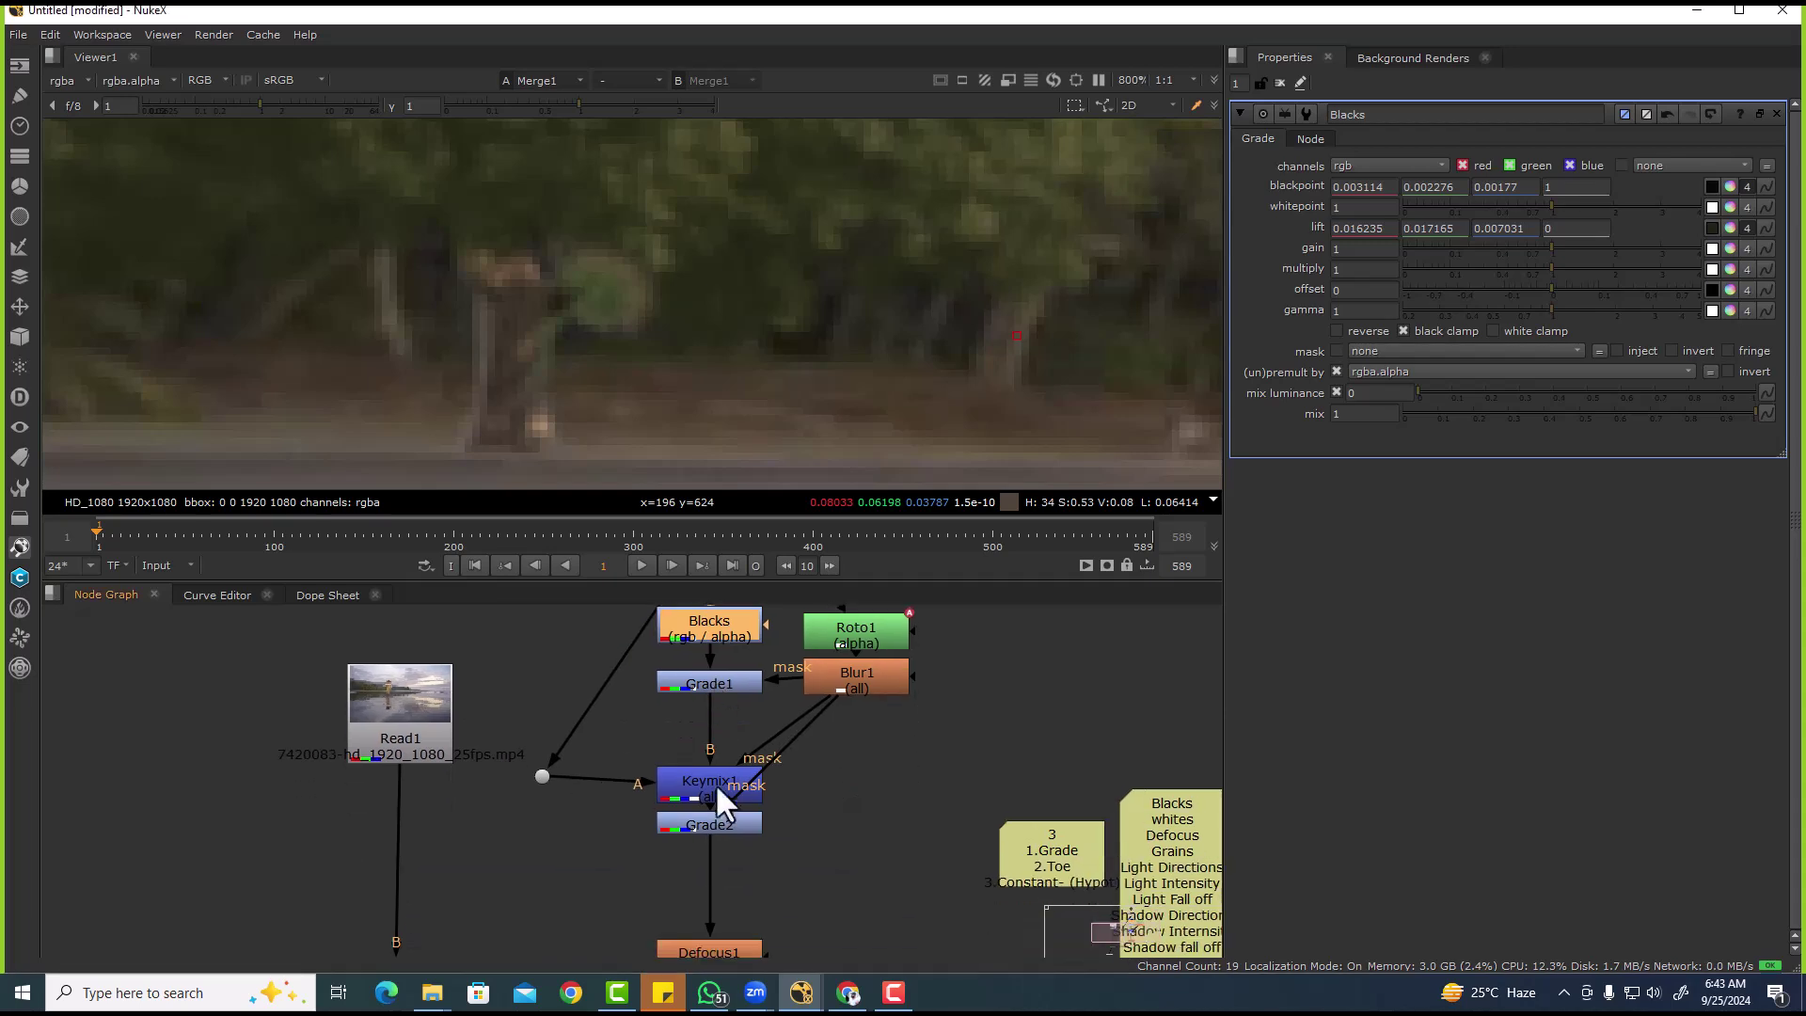
scroll(701, 816, down, 3)
scroll(767, 798, down, 2)
scroll(734, 684, up, 5)
scroll(743, 861, down, 5)
click(727, 849)
key(d)
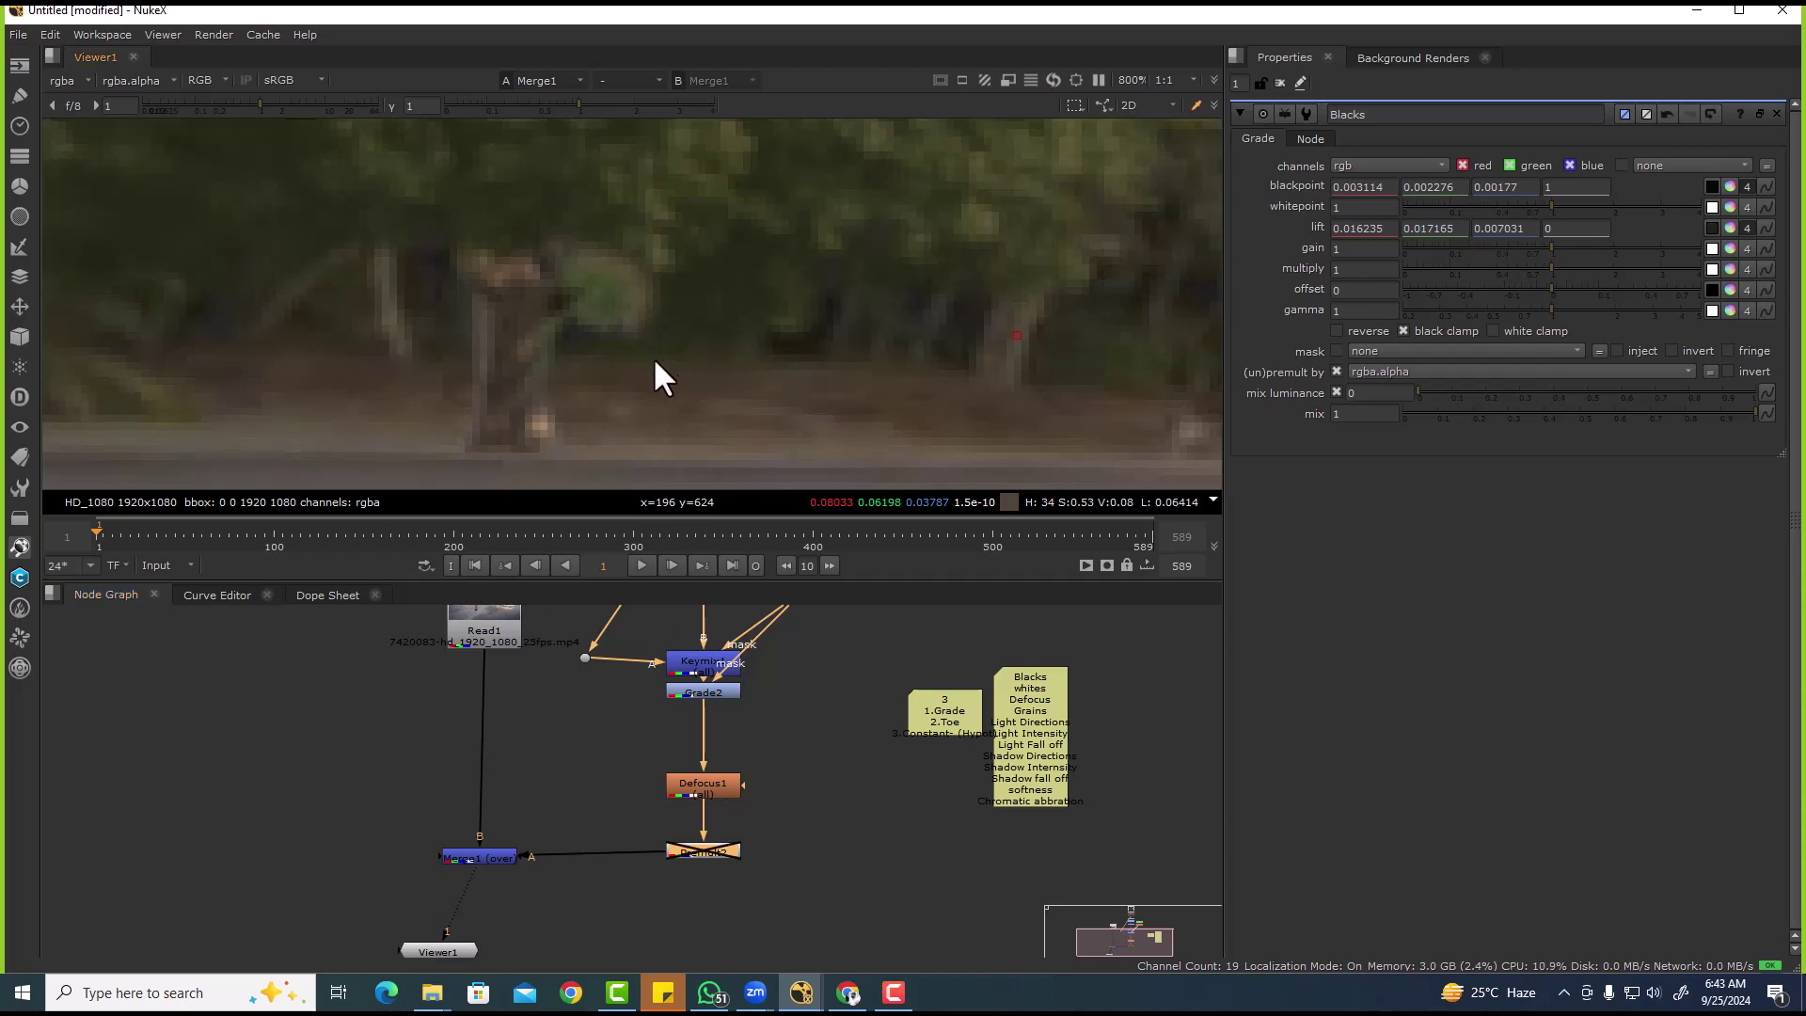
- Disable Keymix1 and Grade2 to check the trunk without their correction
scroll(656, 361, down, 5)
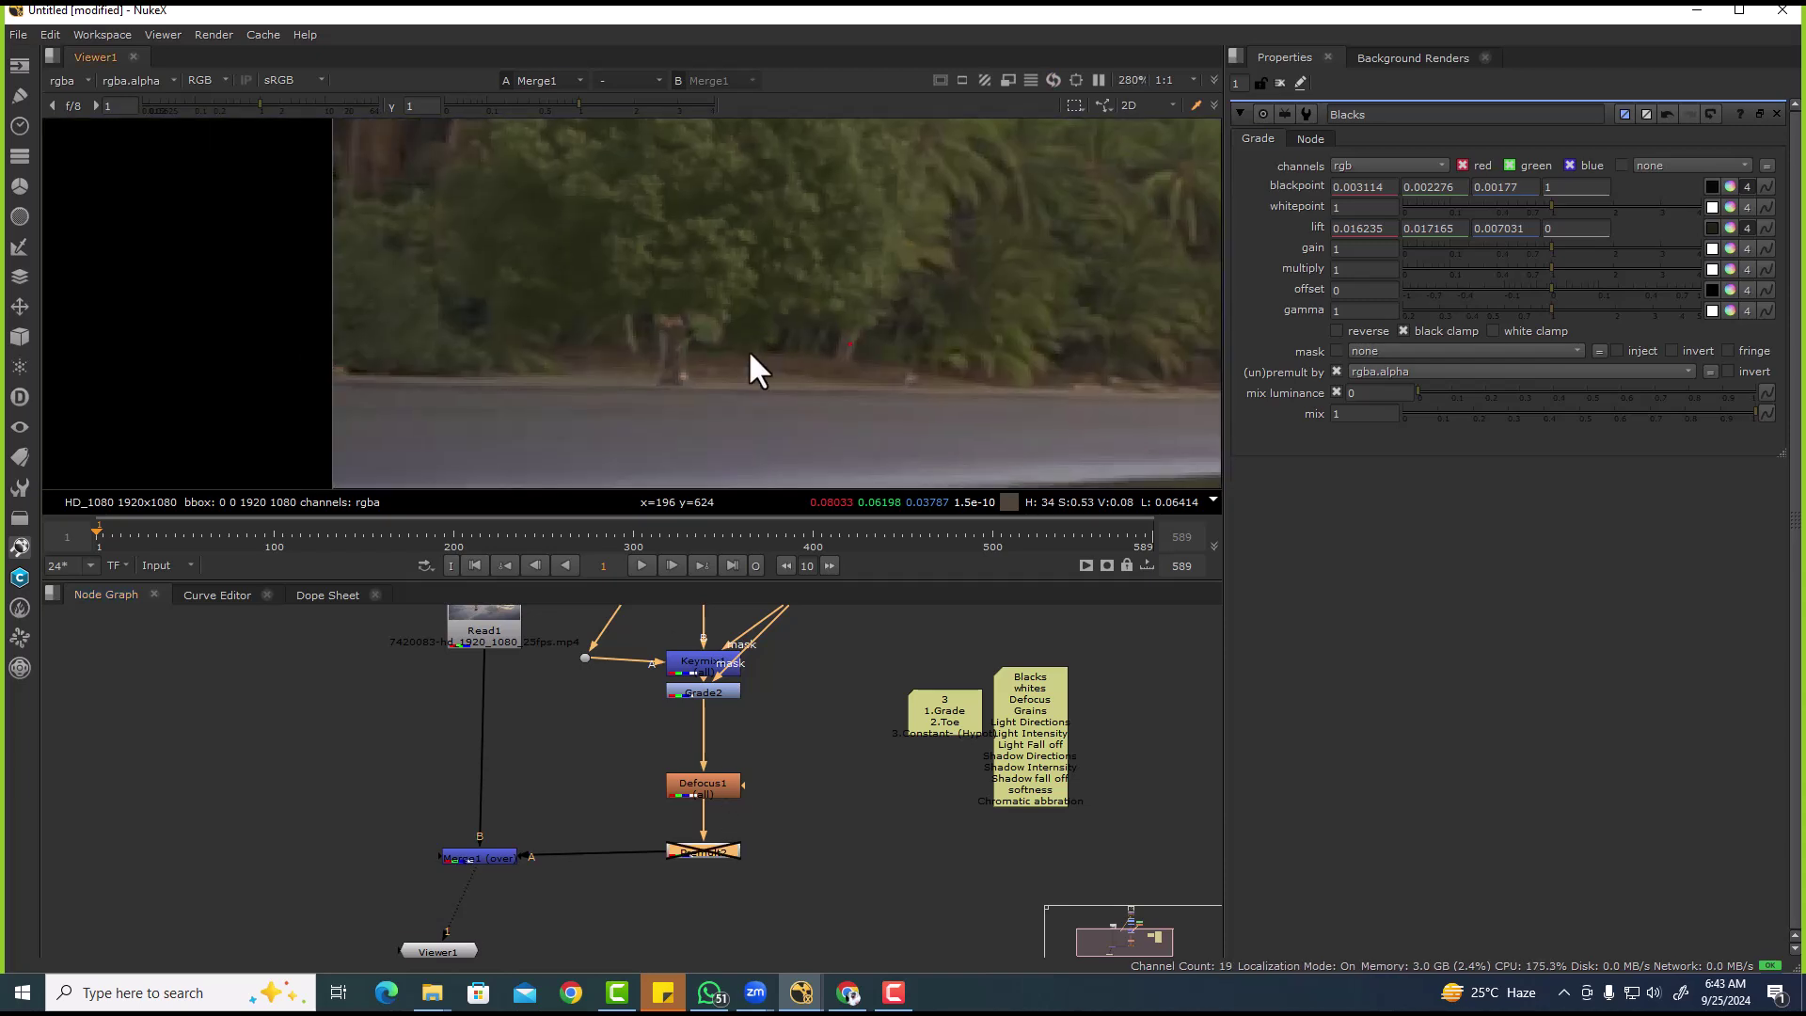
scroll(768, 786, up, 3)
scroll(707, 743, up, 2)
click(698, 732)
key(d)
click(719, 780)
key(d)
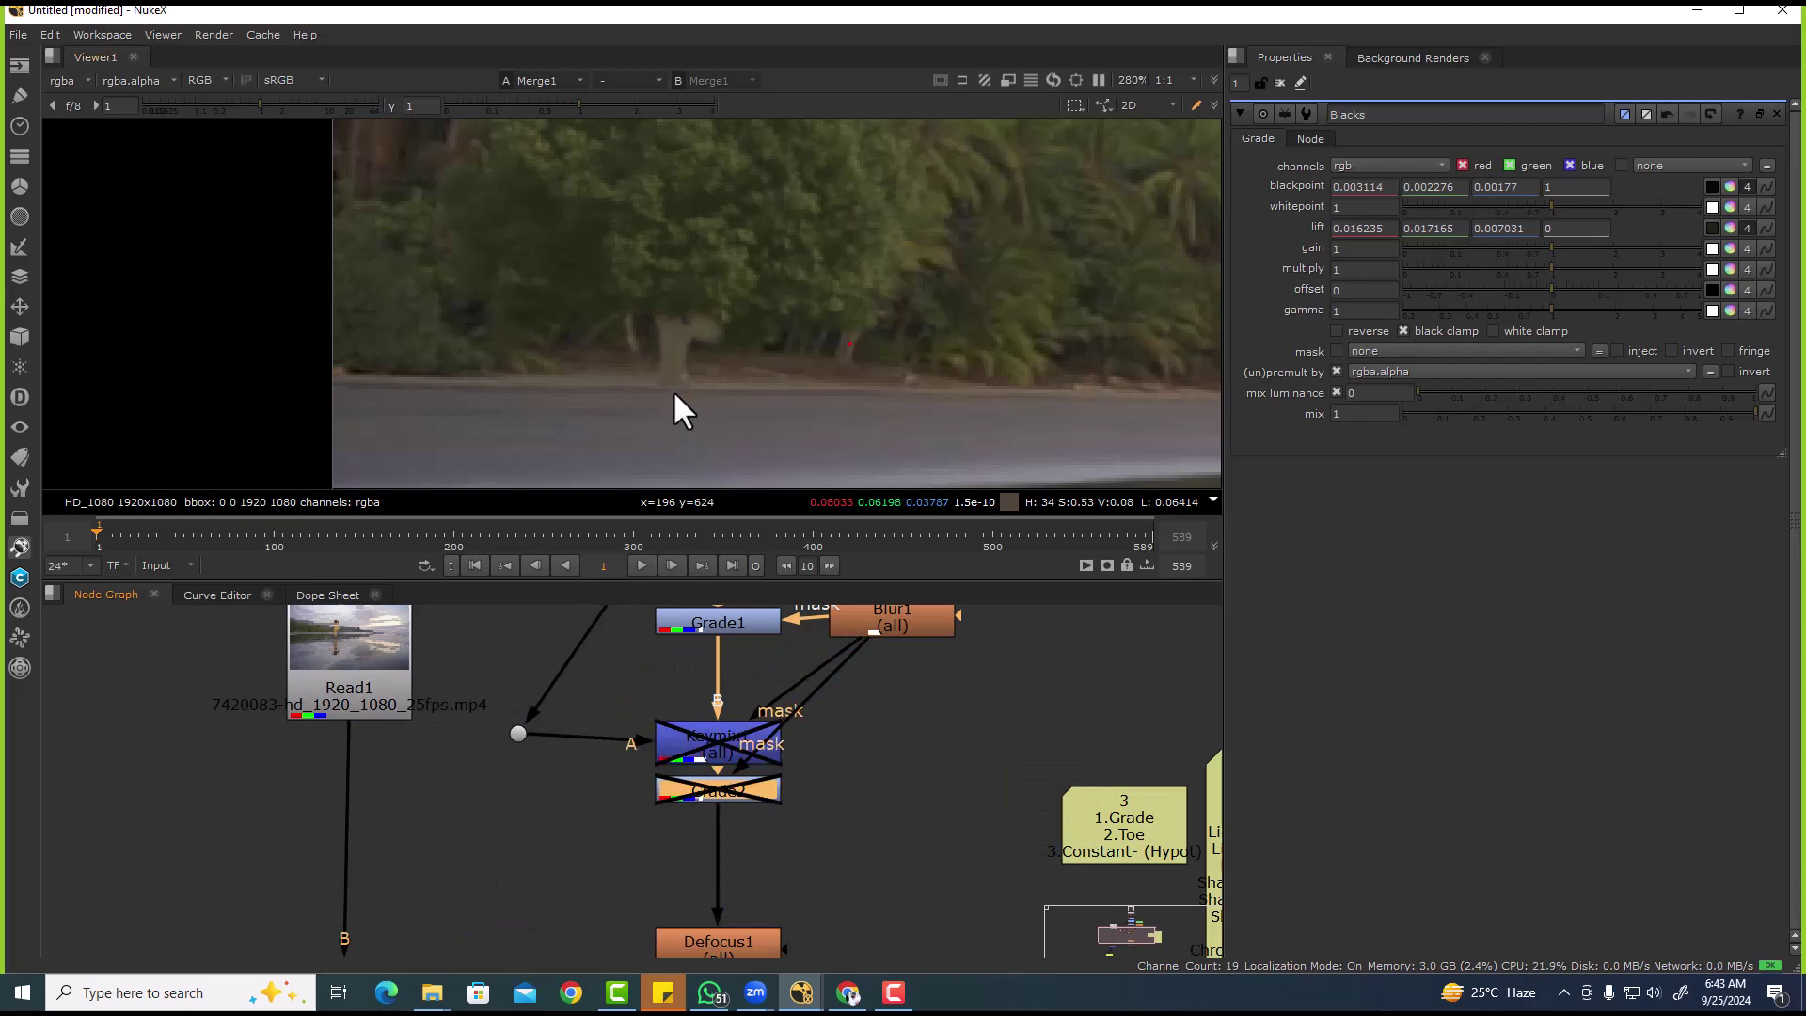
- View Grade1's output fitted to the viewer and return to viewing Merge1
scroll(674, 390, up, 3)
scroll(816, 835, up, 5)
click(753, 764)
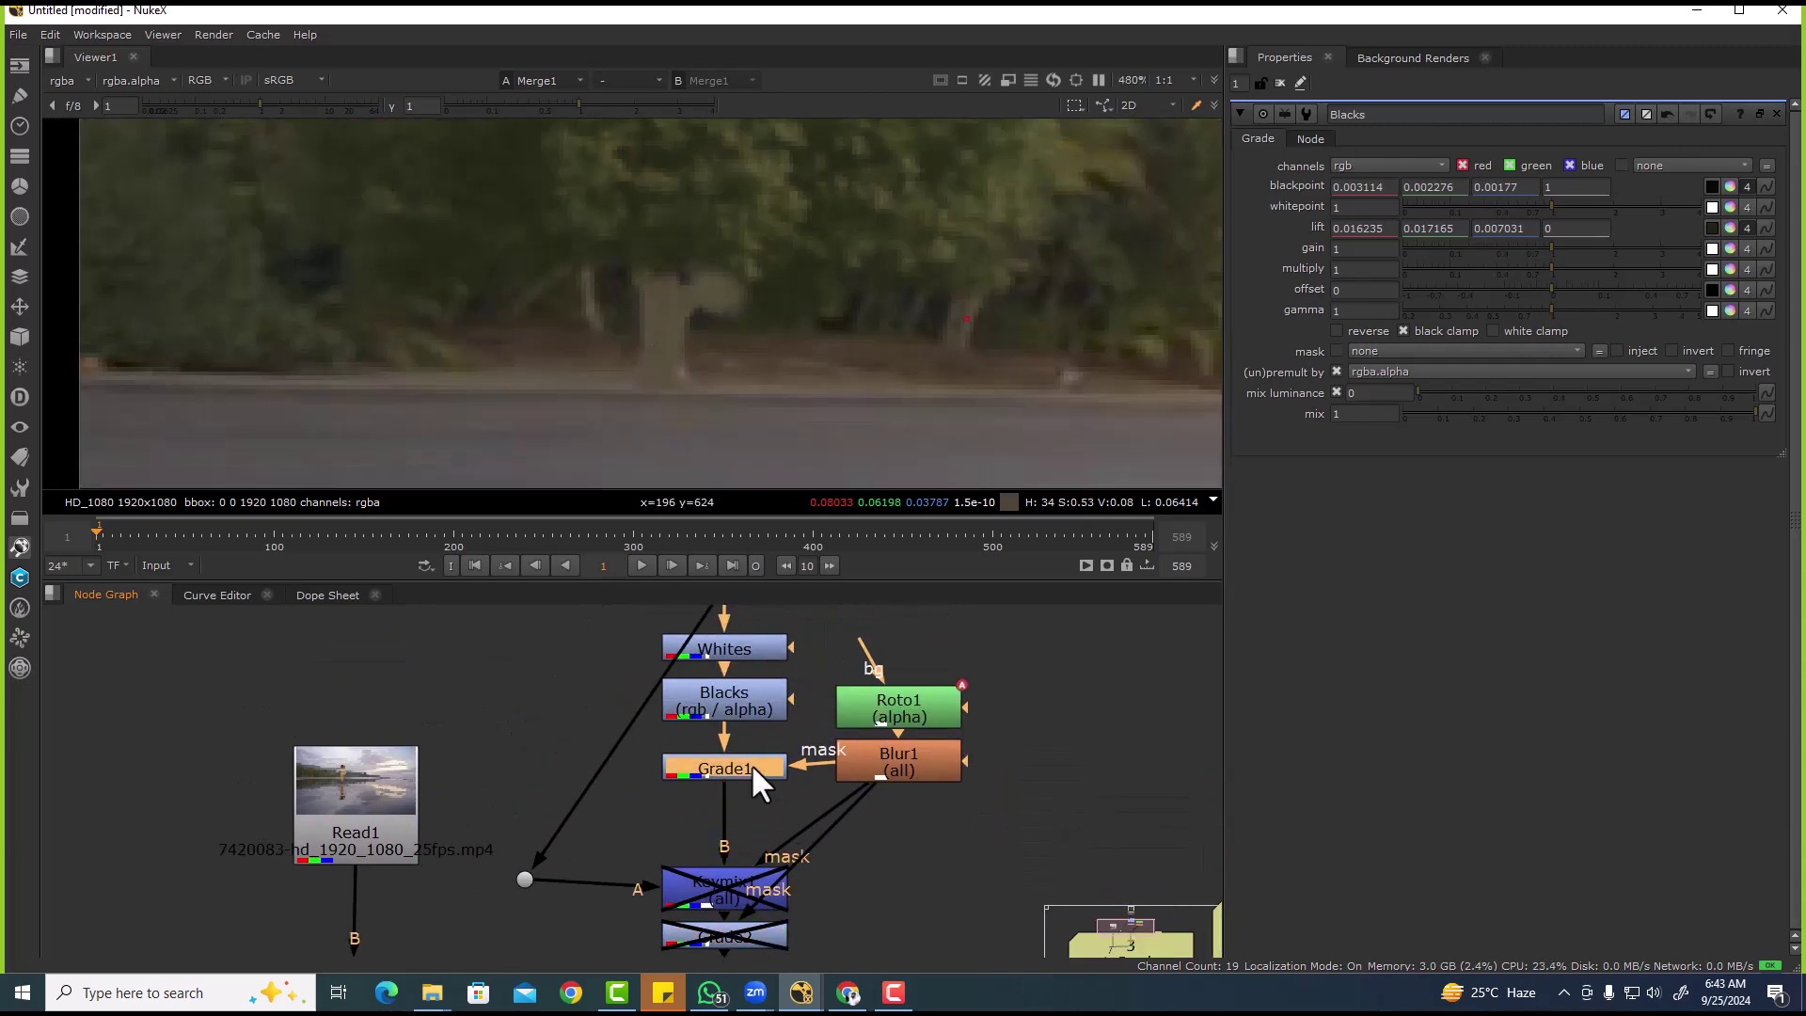
key(1)
key(f)
middle_drag(584, 731, 608, 624)
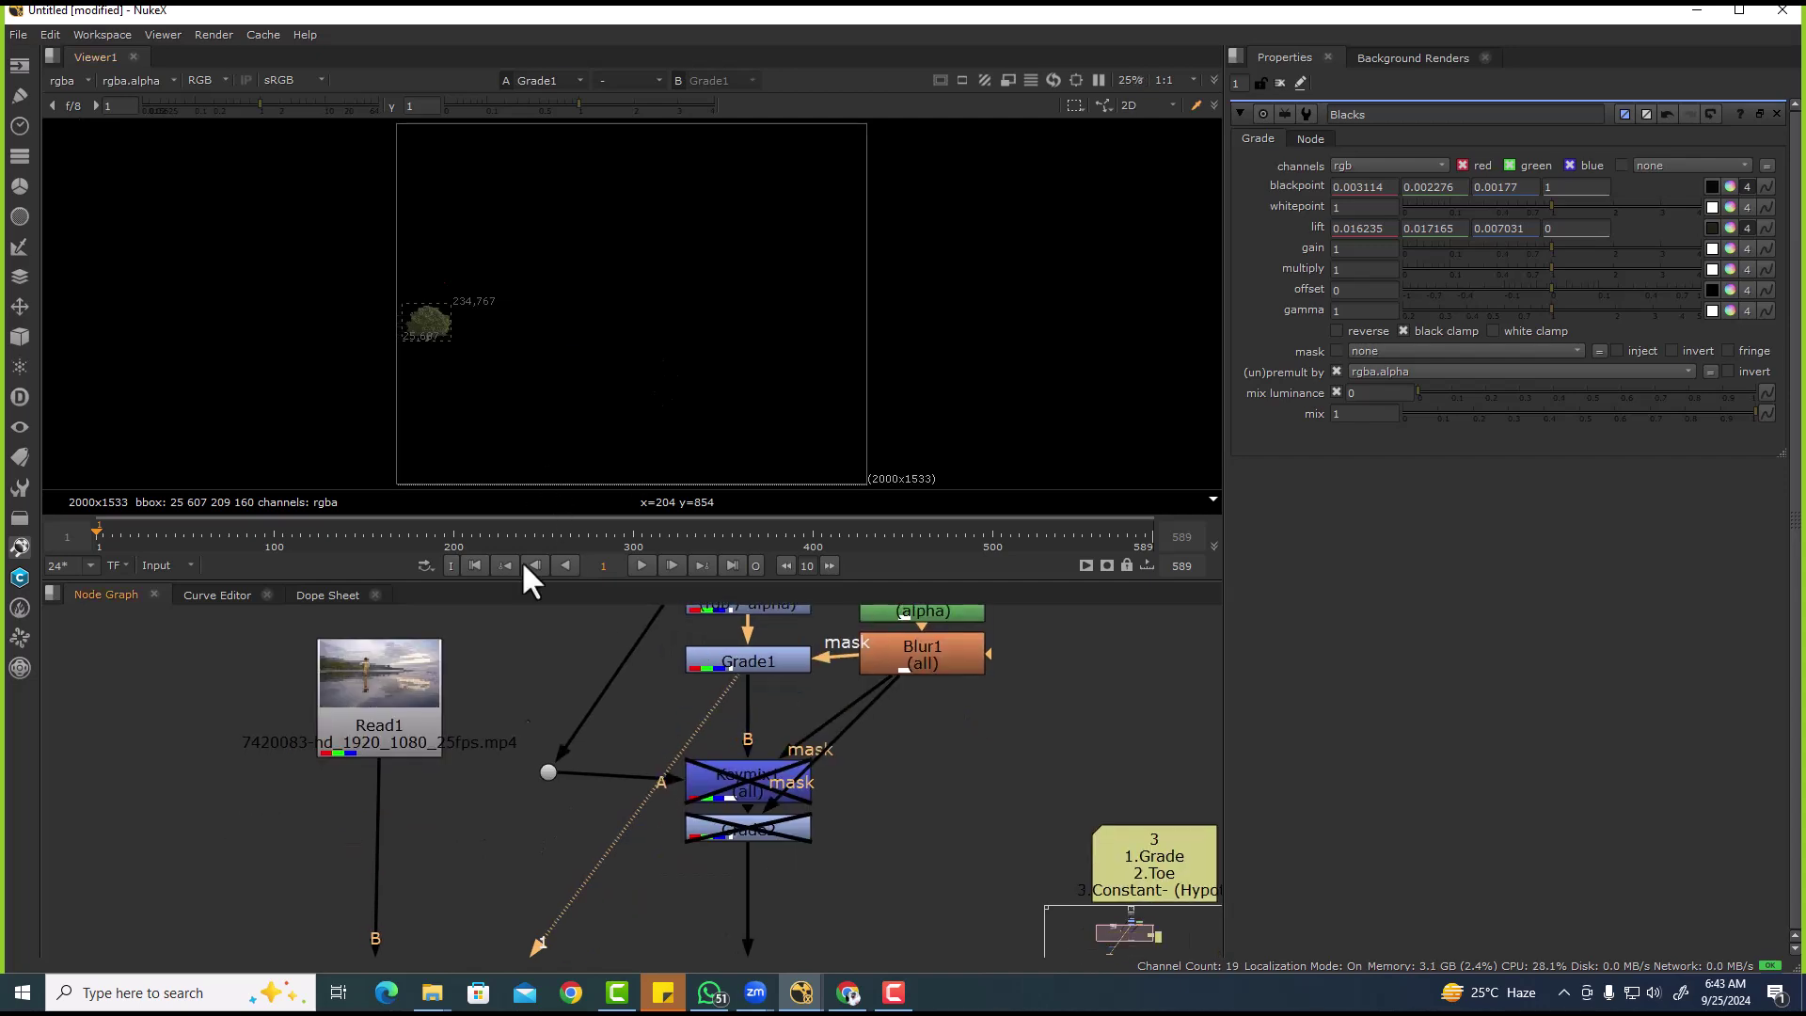
scroll(456, 917, down, 2)
middle_drag(452, 931, 491, 668)
drag(271, 666, 473, 801)
key(1)
middle_drag(606, 749, 524, 997)
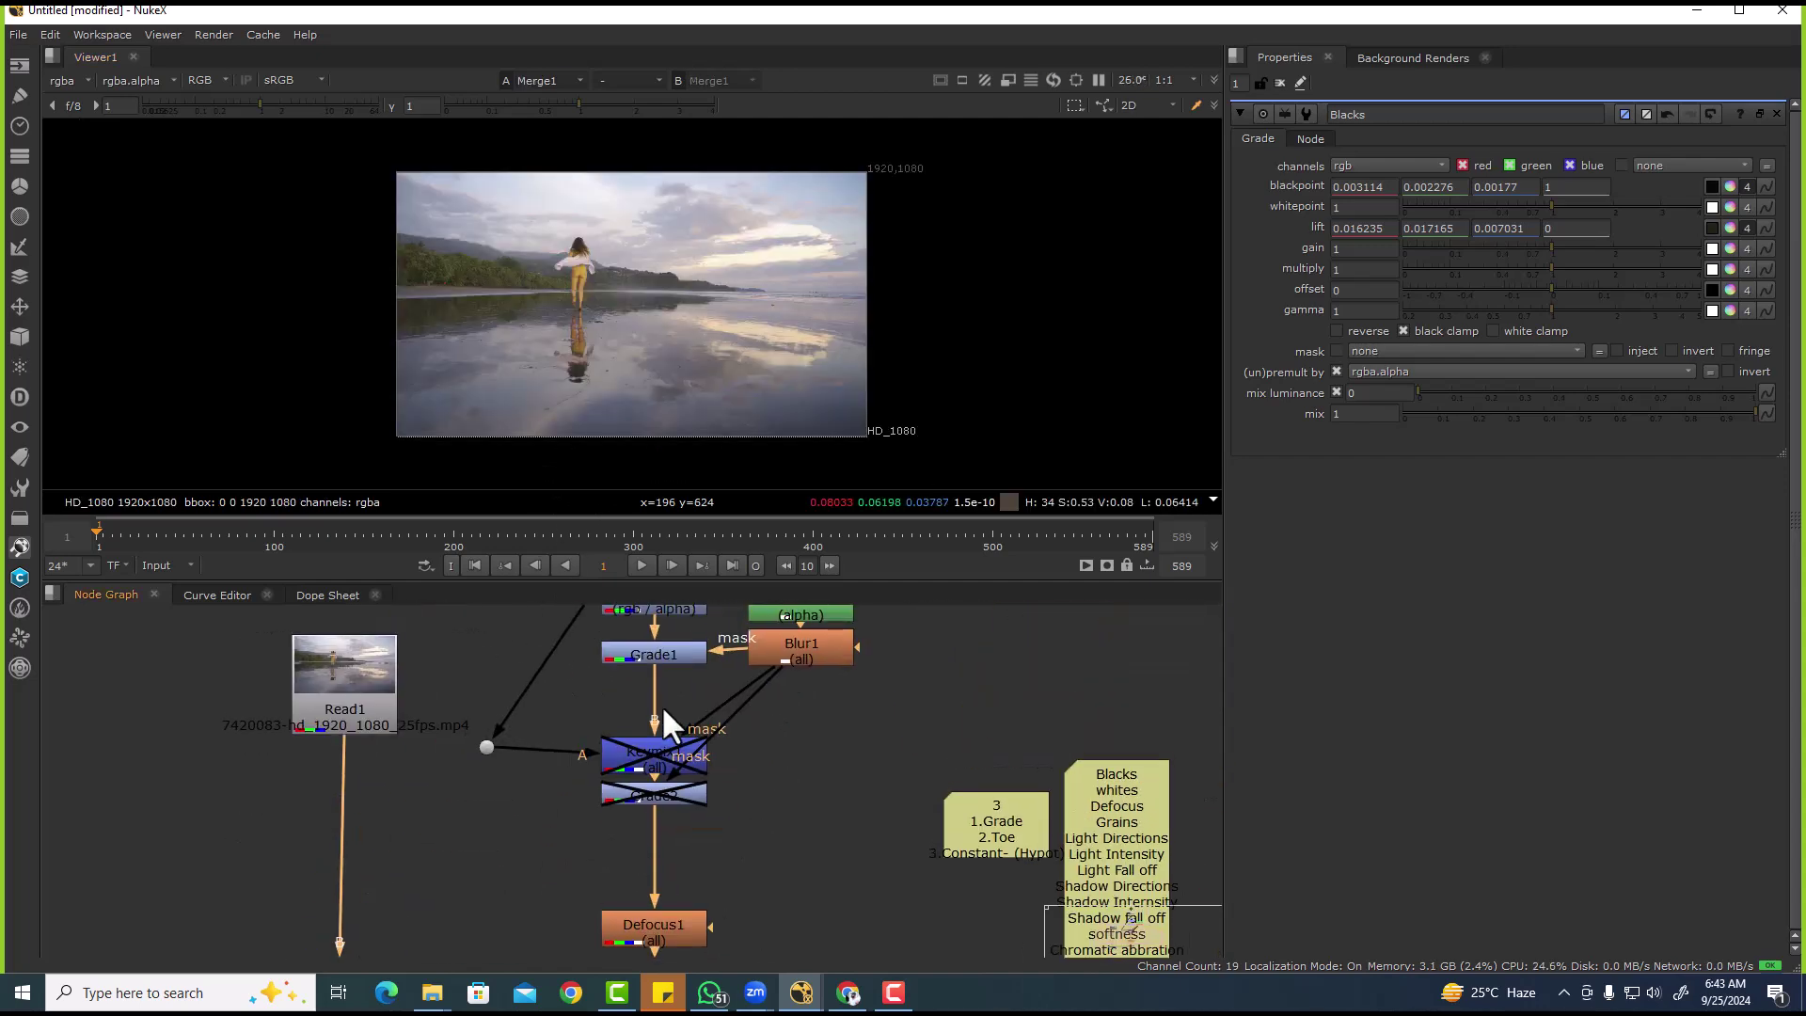
- Disable Grade1 and Blacks and inspect the trunk in the merged image
middle_drag(663, 704, 637, 790)
click(636, 737)
key(d)
click(642, 685)
key(d)
middle_drag(639, 673, 628, 732)
scroll(377, 219, up, 3)
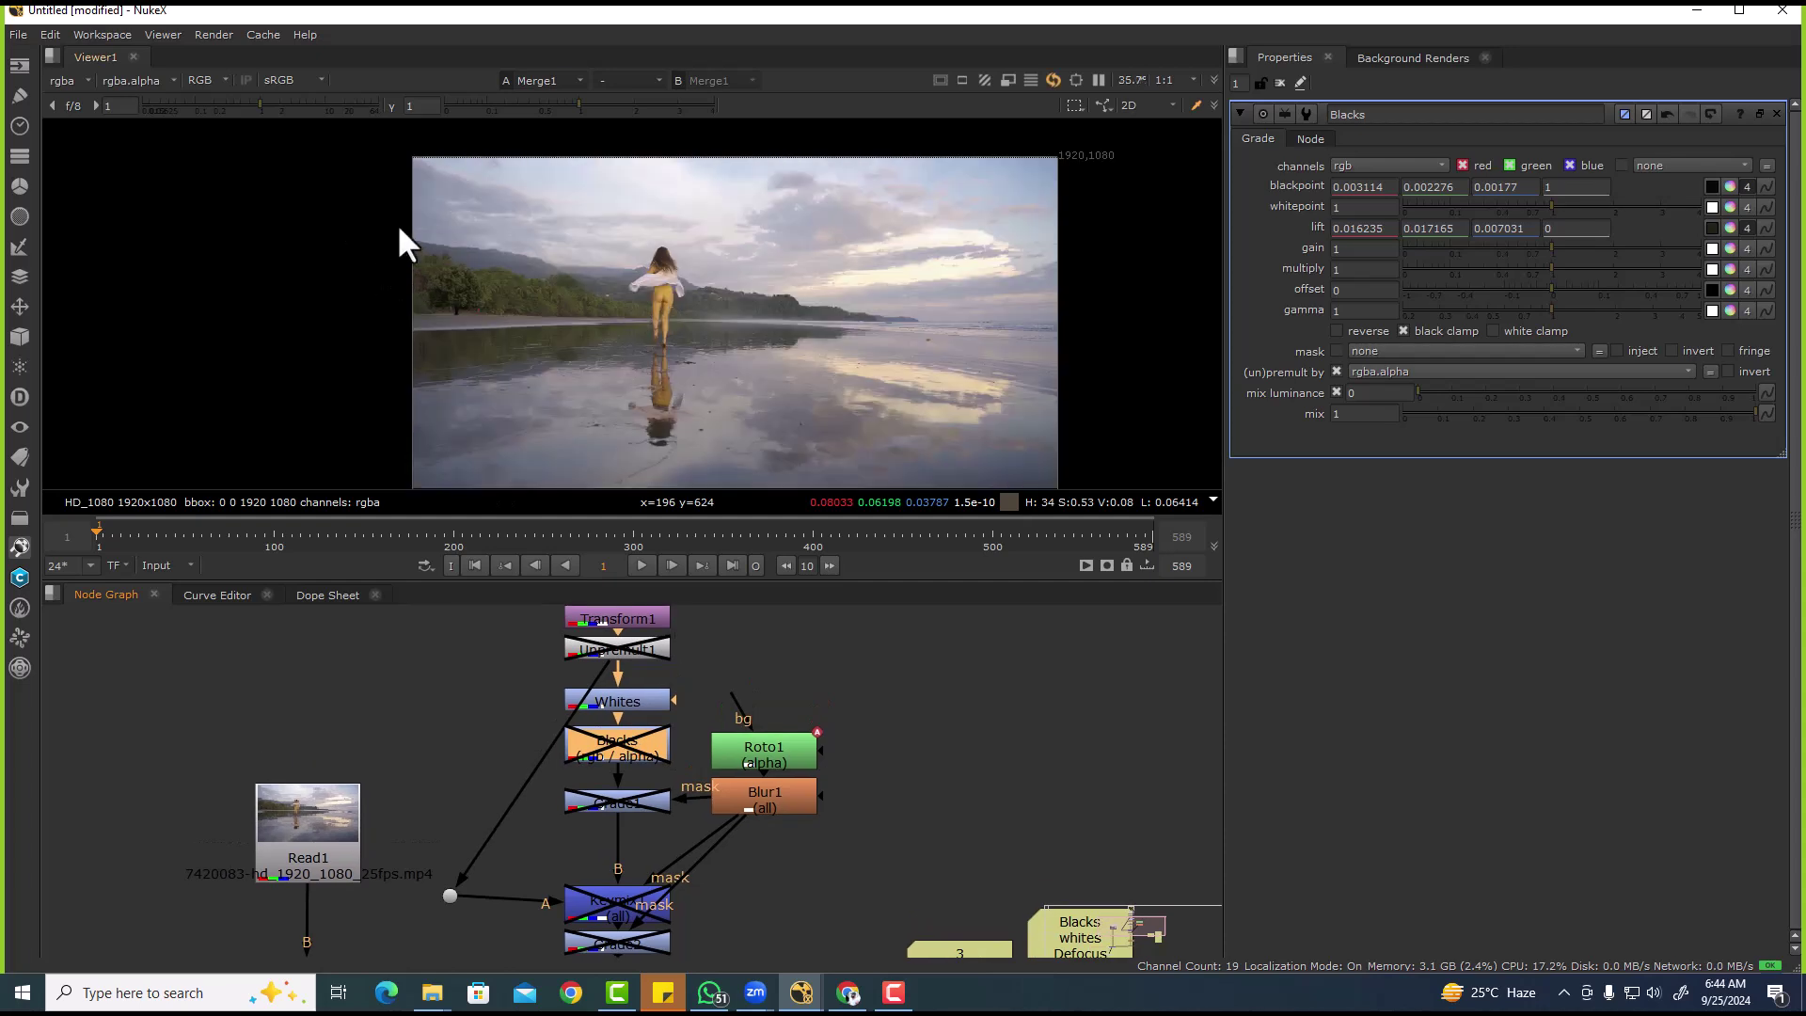
scroll(490, 341, up, 6)
scroll(376, 214, up, 4)
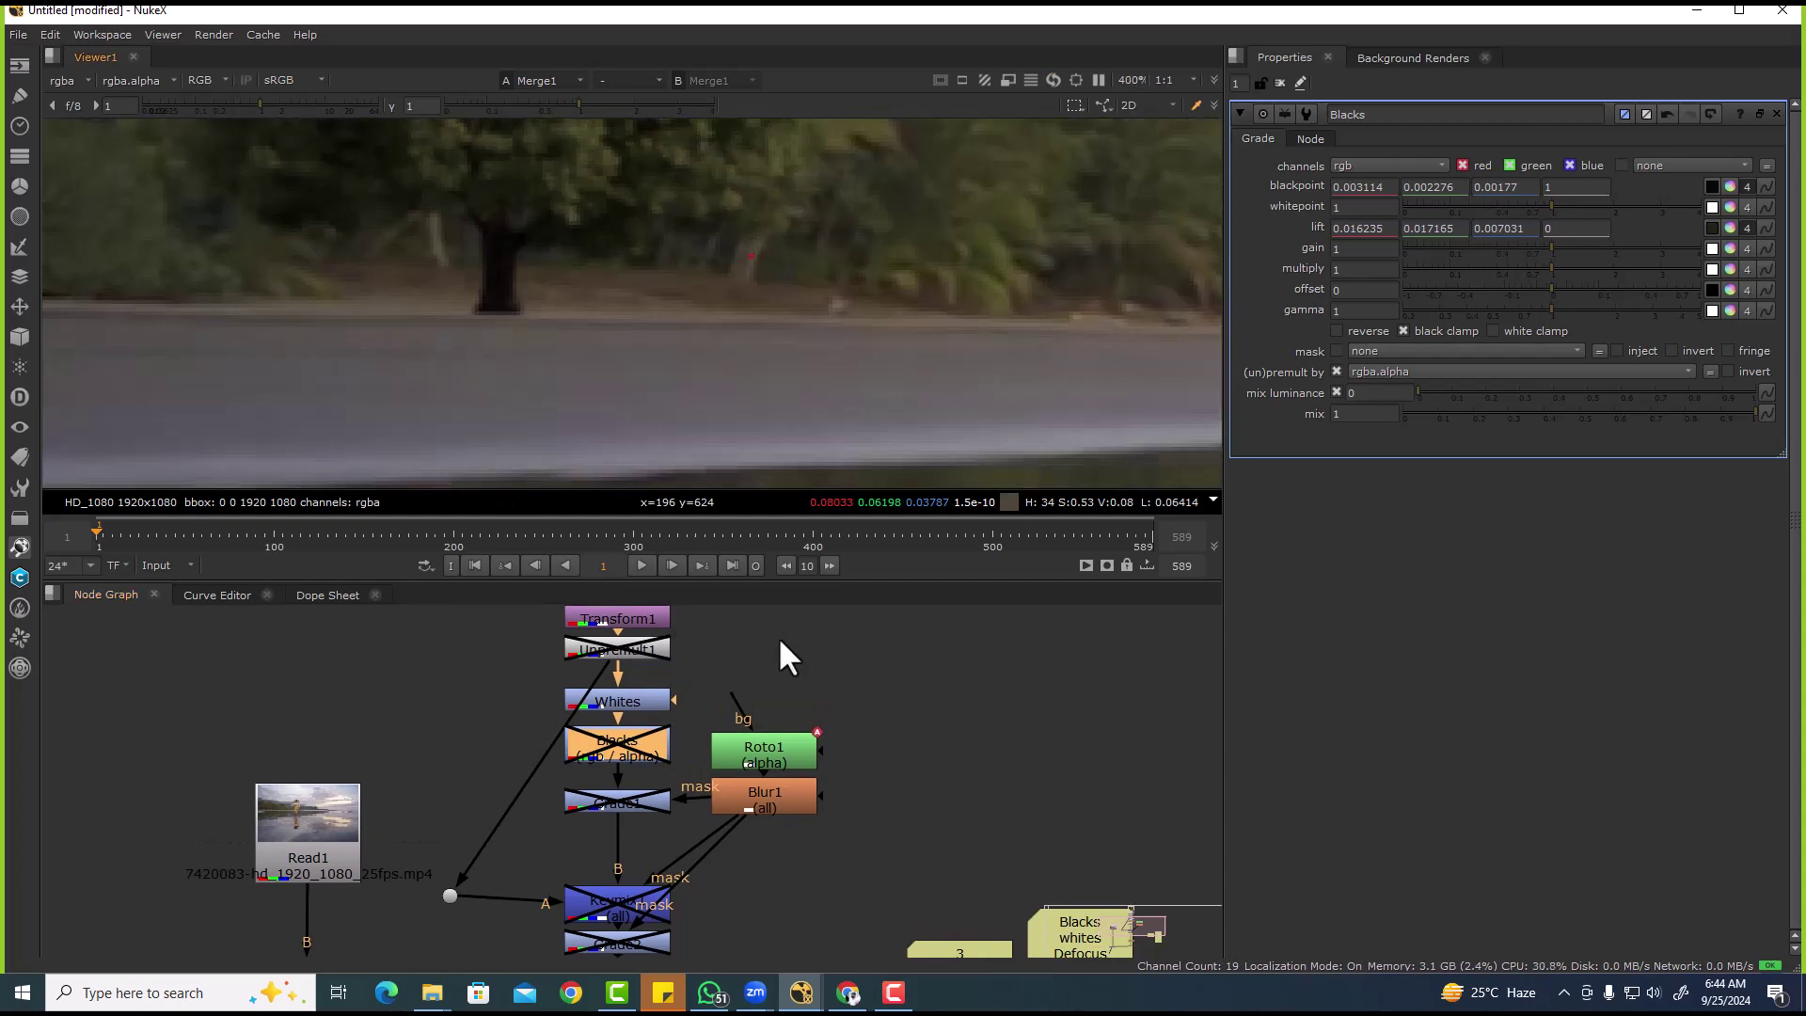
- Re-enable the Blacks grade and inspect its effect on the trunk
middle_drag(788, 656, 762, 709)
click(542, 782)
key(d)
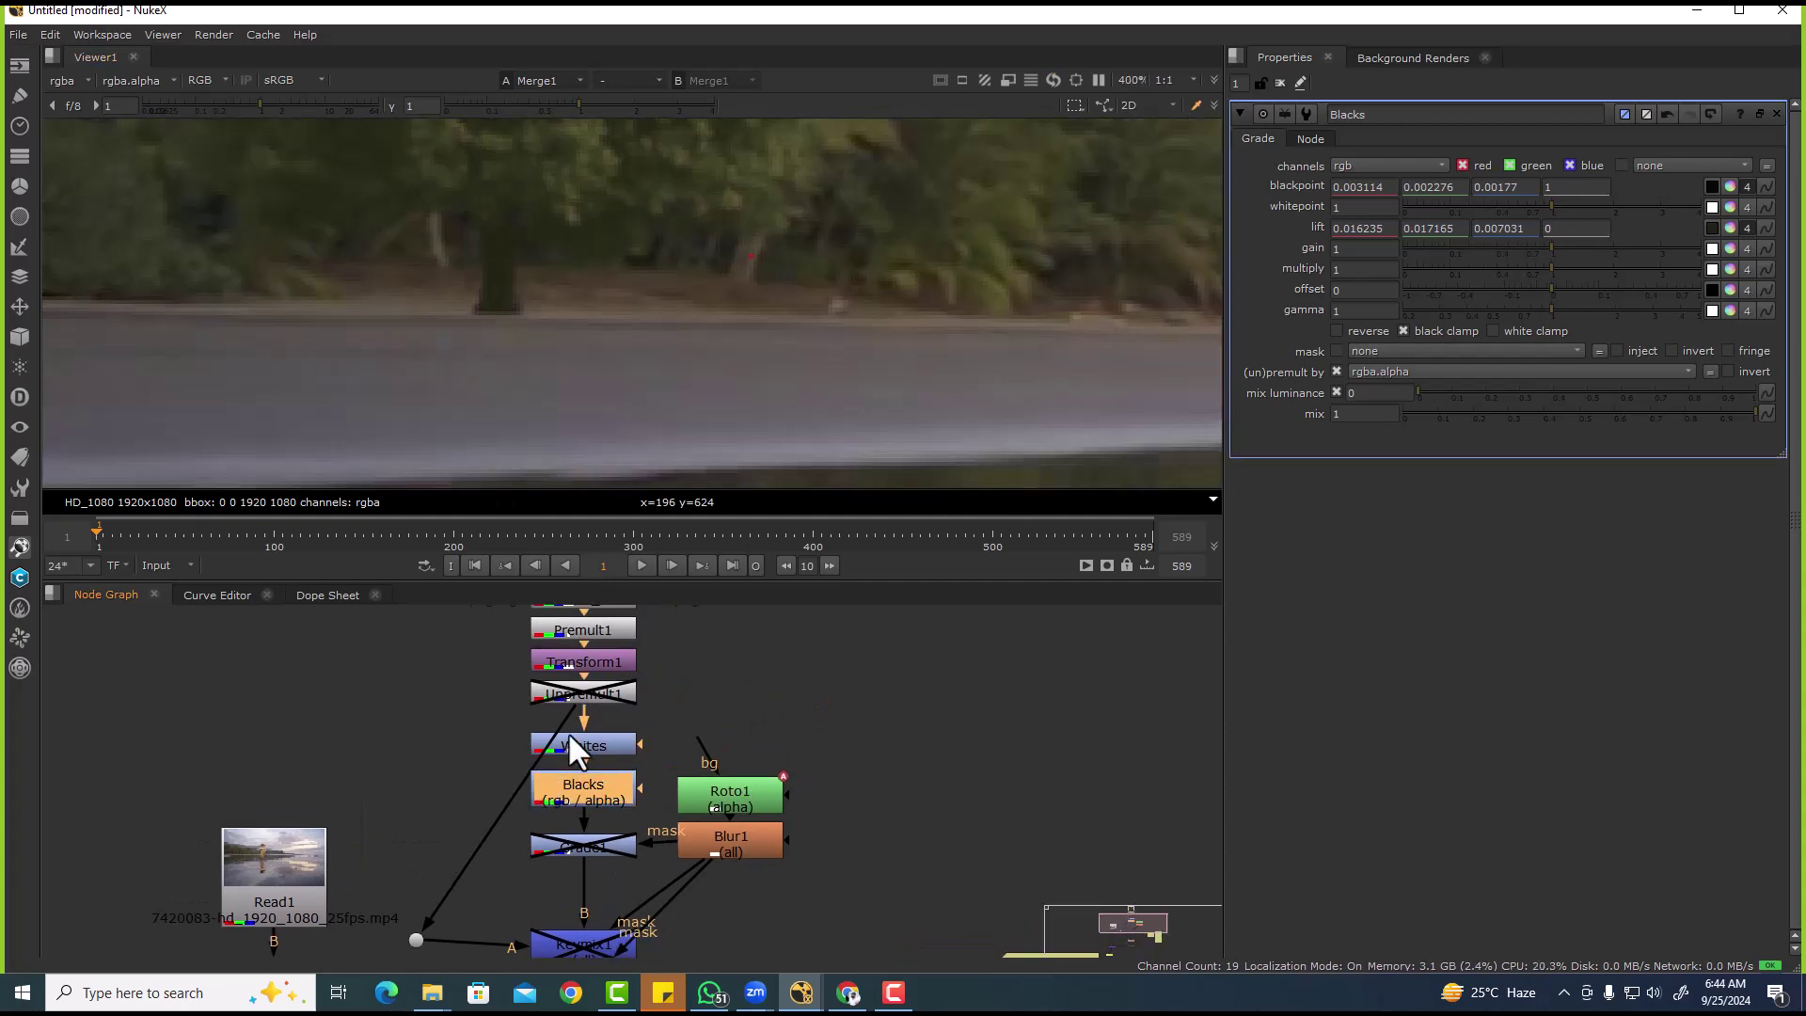
scroll(506, 278, up, 2)
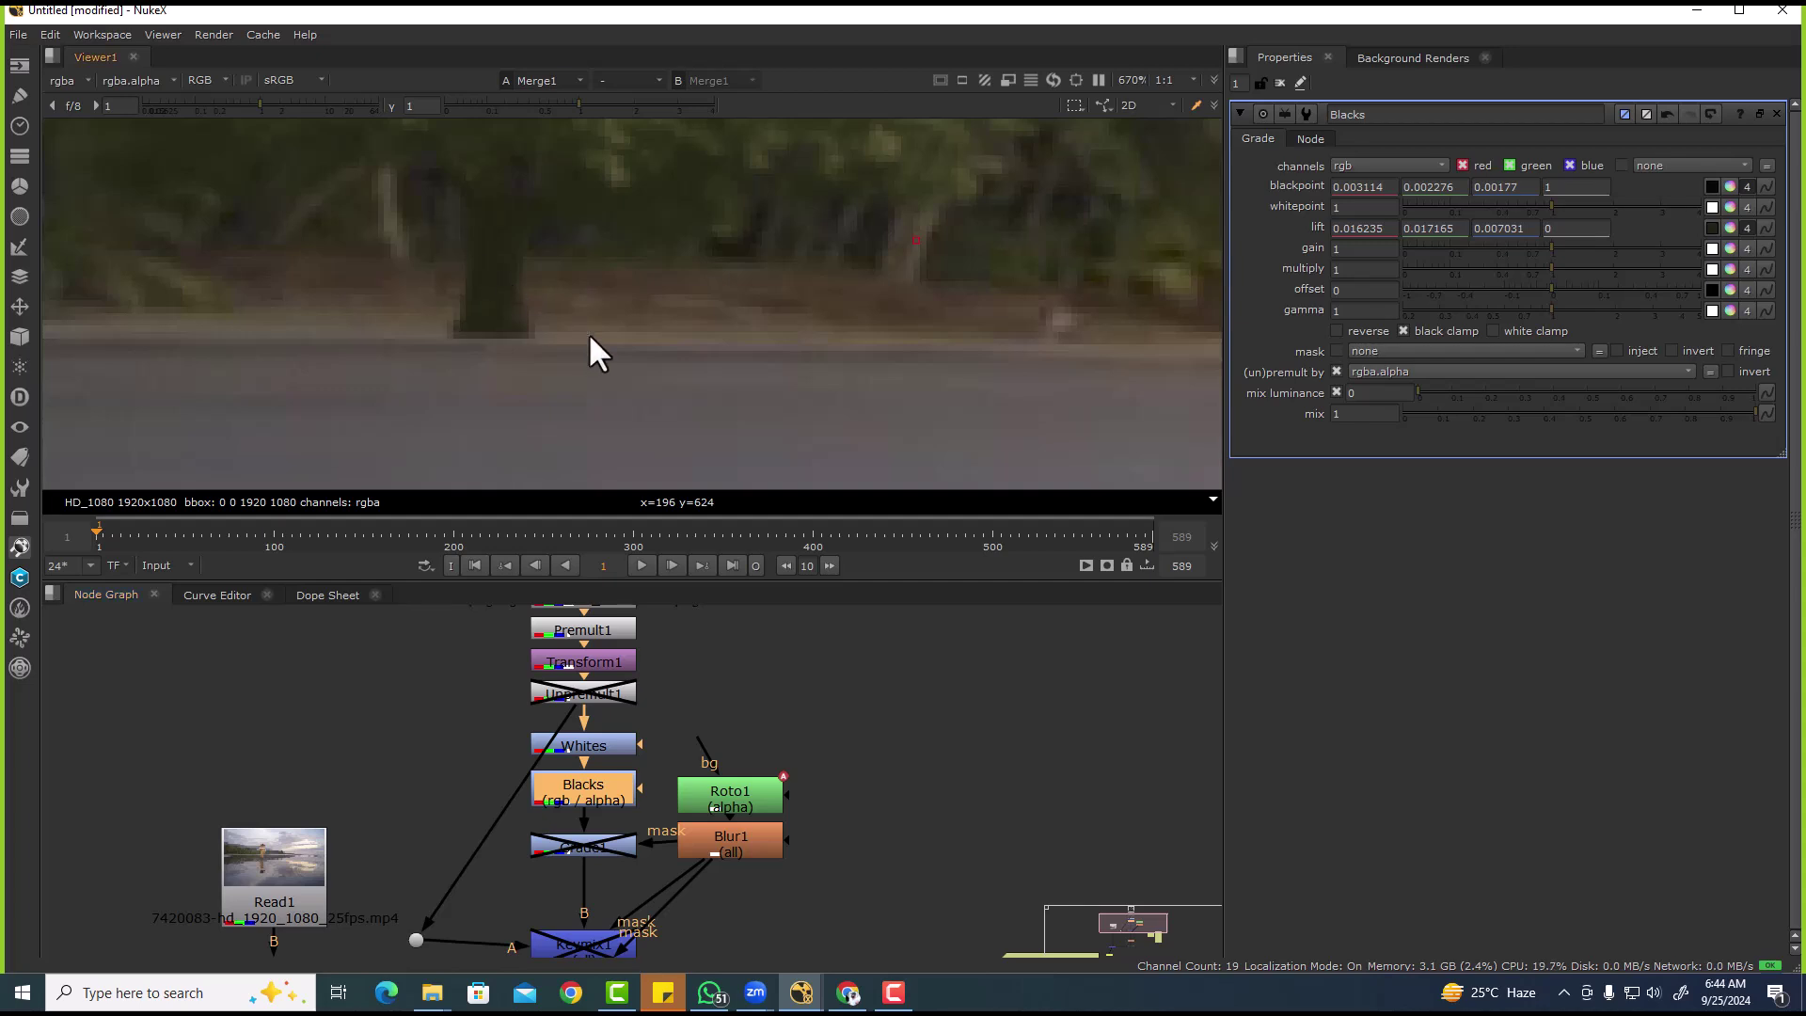
- Enable Grade1 to examine its effect around the trunk and disable it again
middle_drag(630, 824, 634, 696)
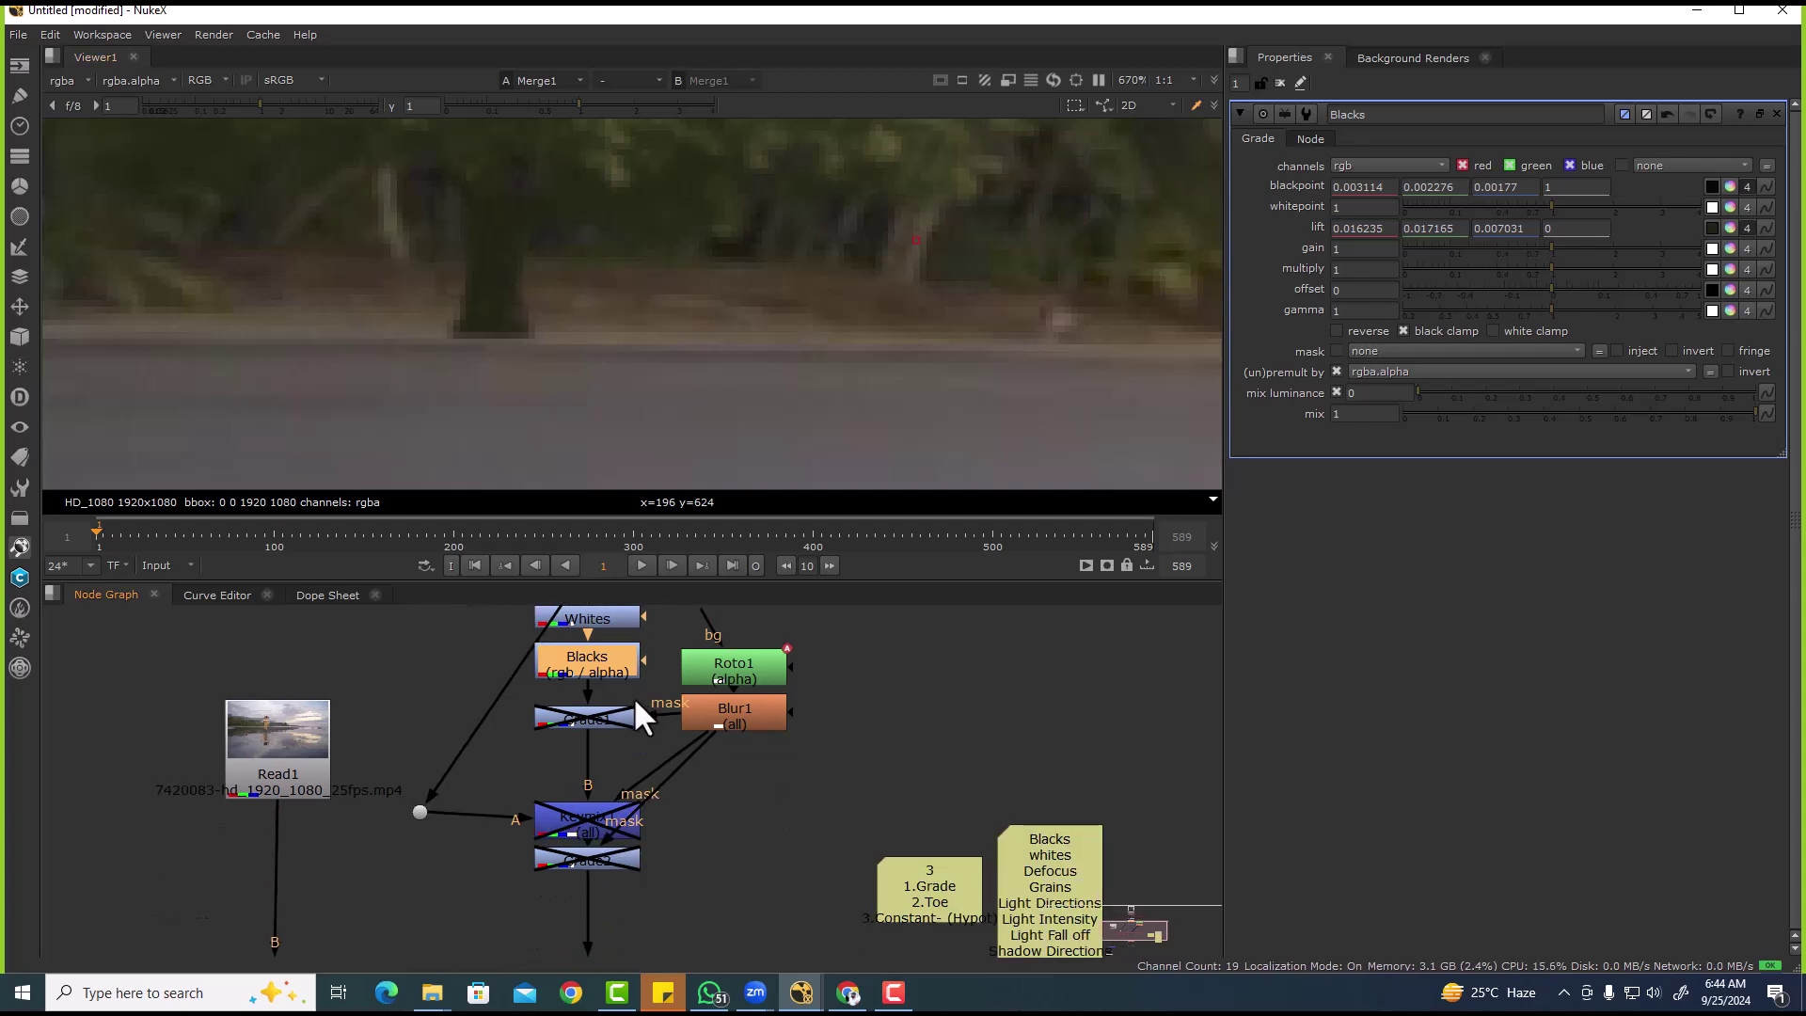
click(584, 720)
key(d)
drag(420, 186, 544, 295)
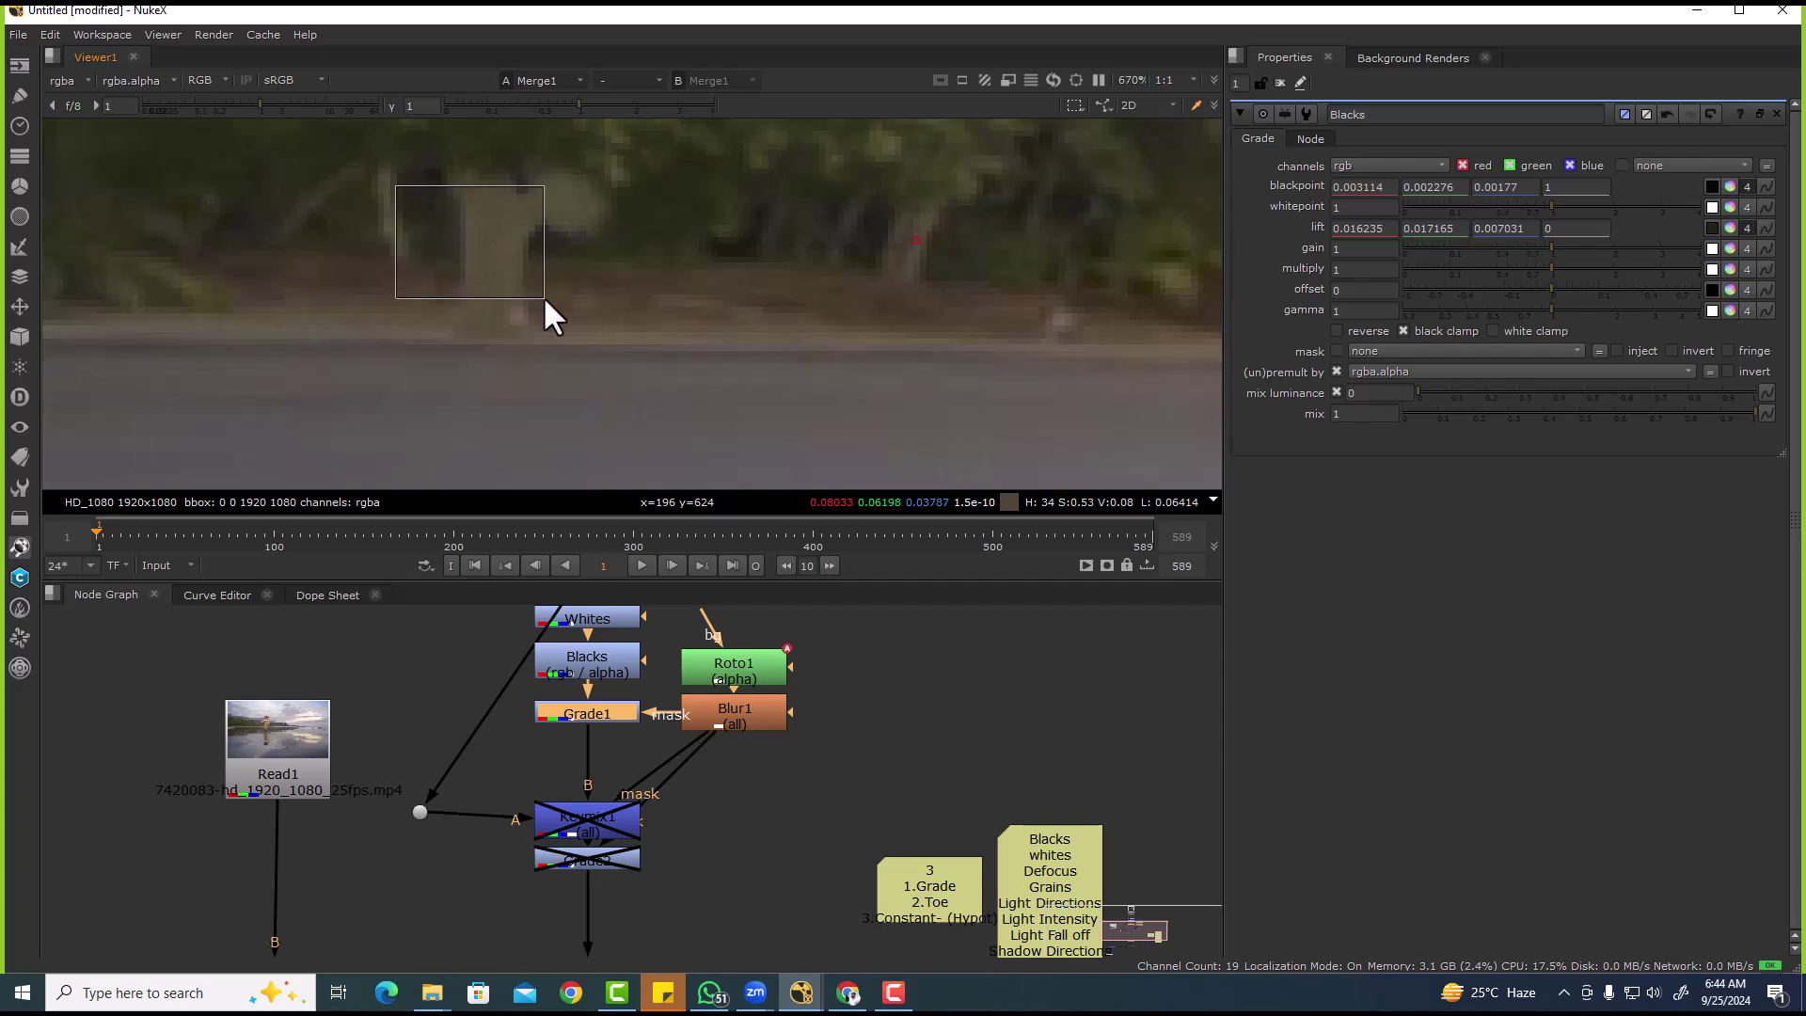
scroll(436, 224, up, 2)
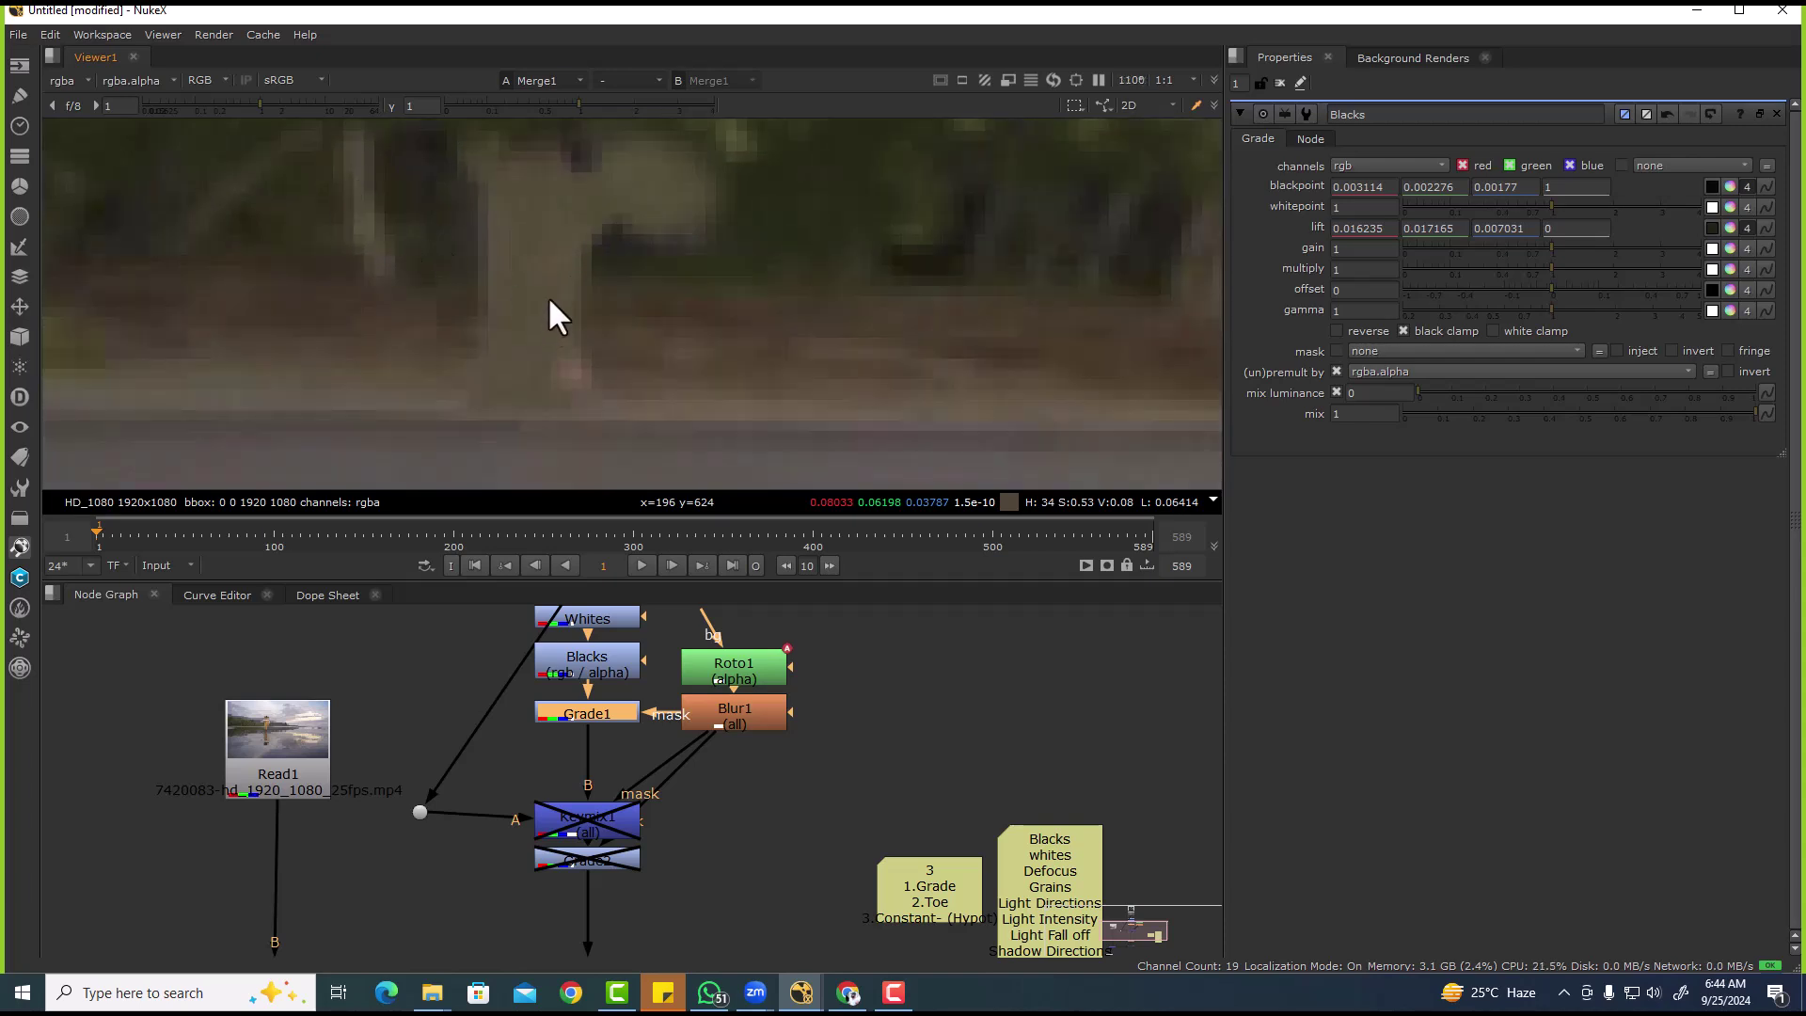
scroll(548, 295, down, 4)
key(d)
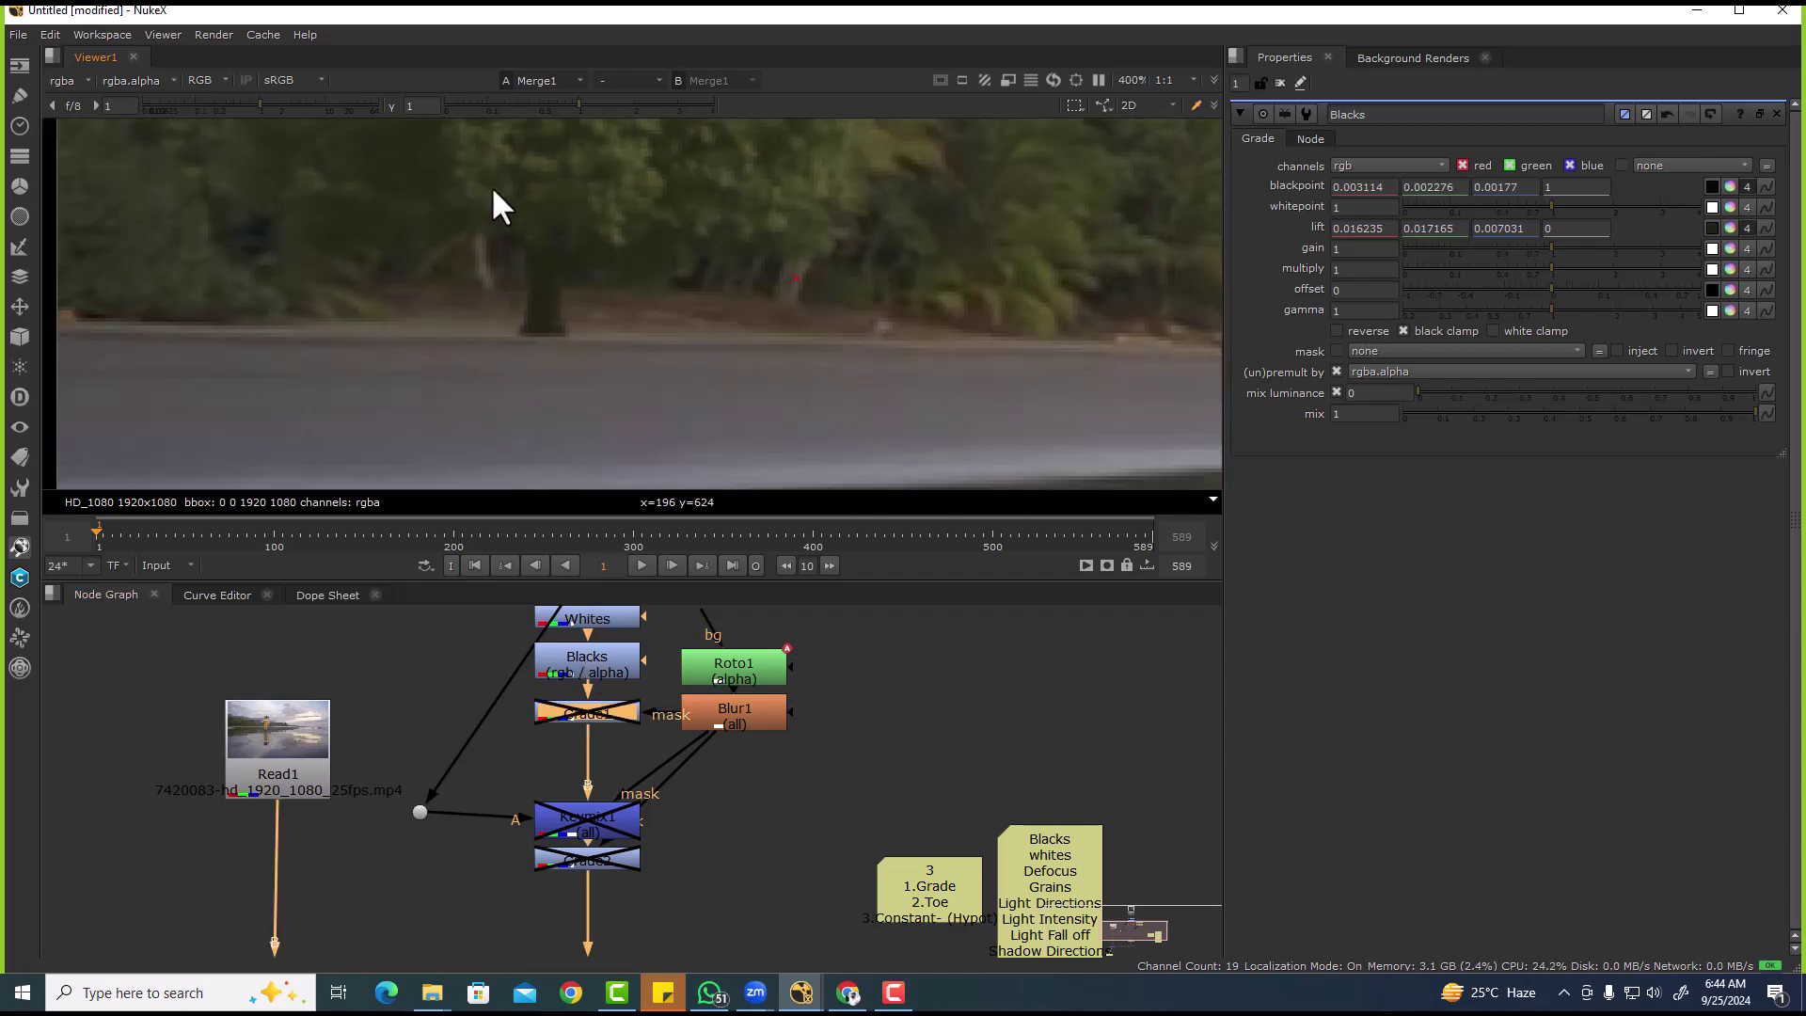
- Re-enable Keymix1 and Grade2, checking the trunk in the composite
click(601, 815)
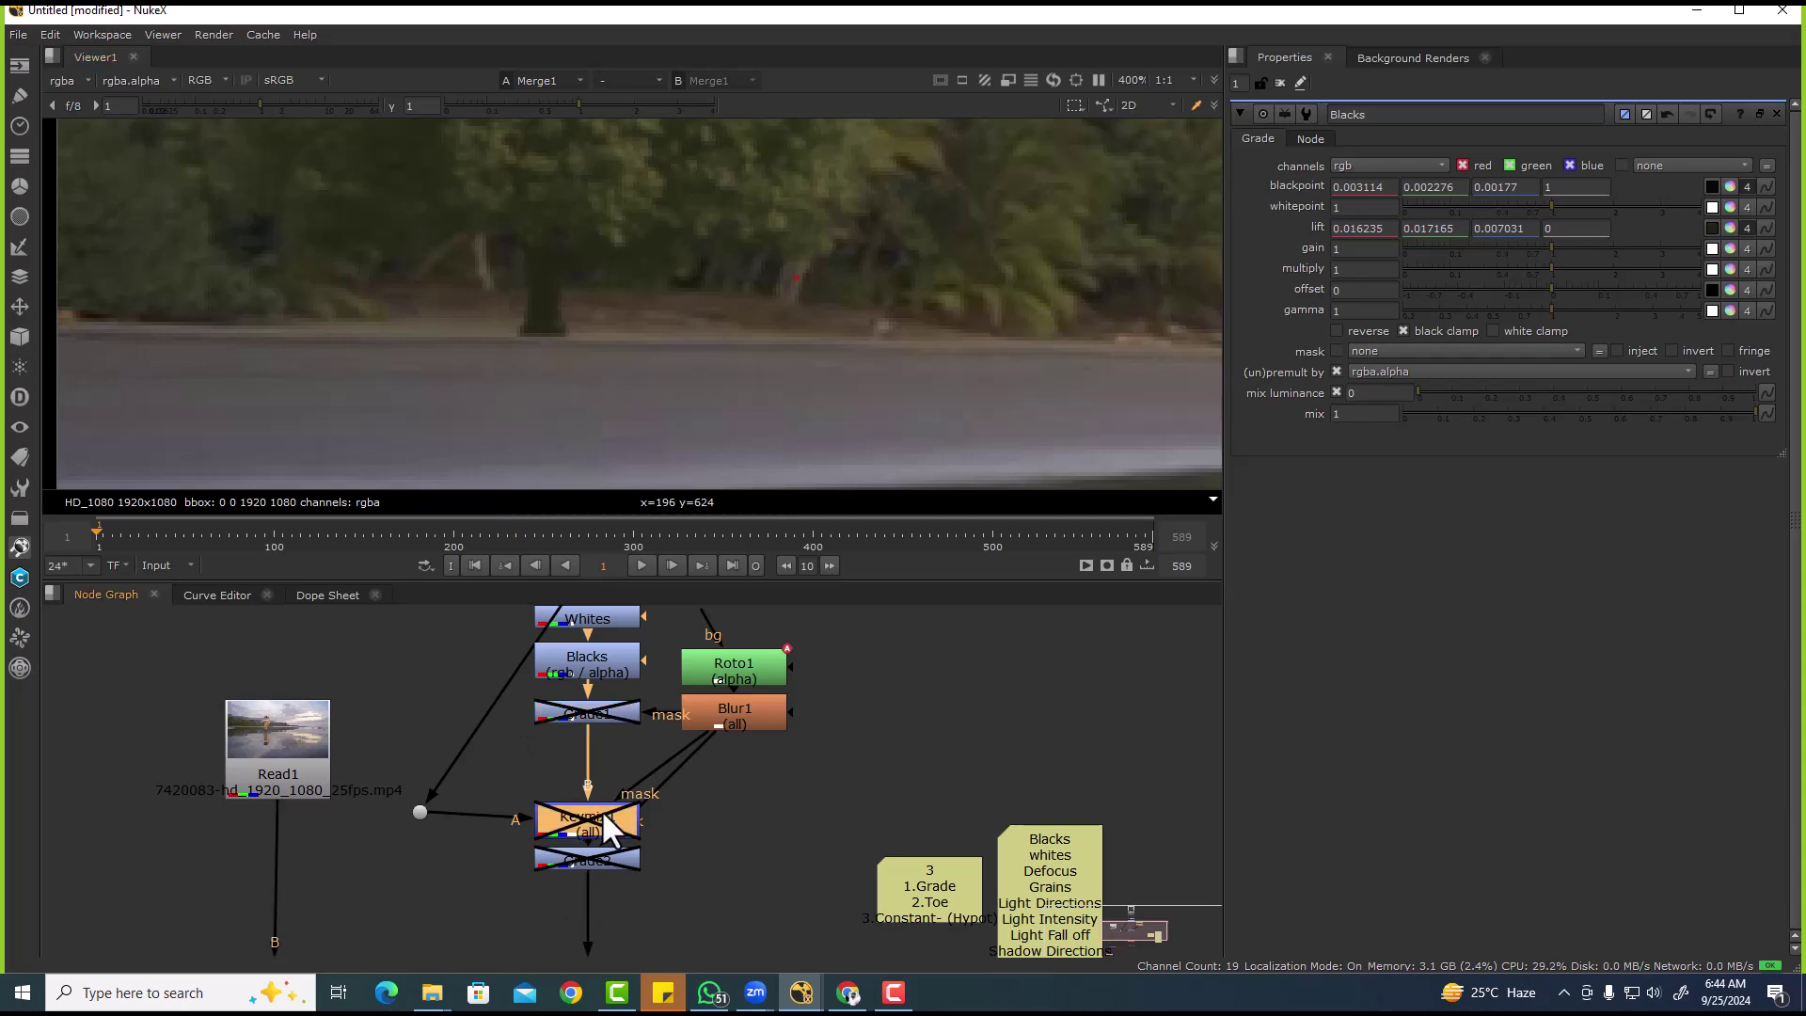
key(d)
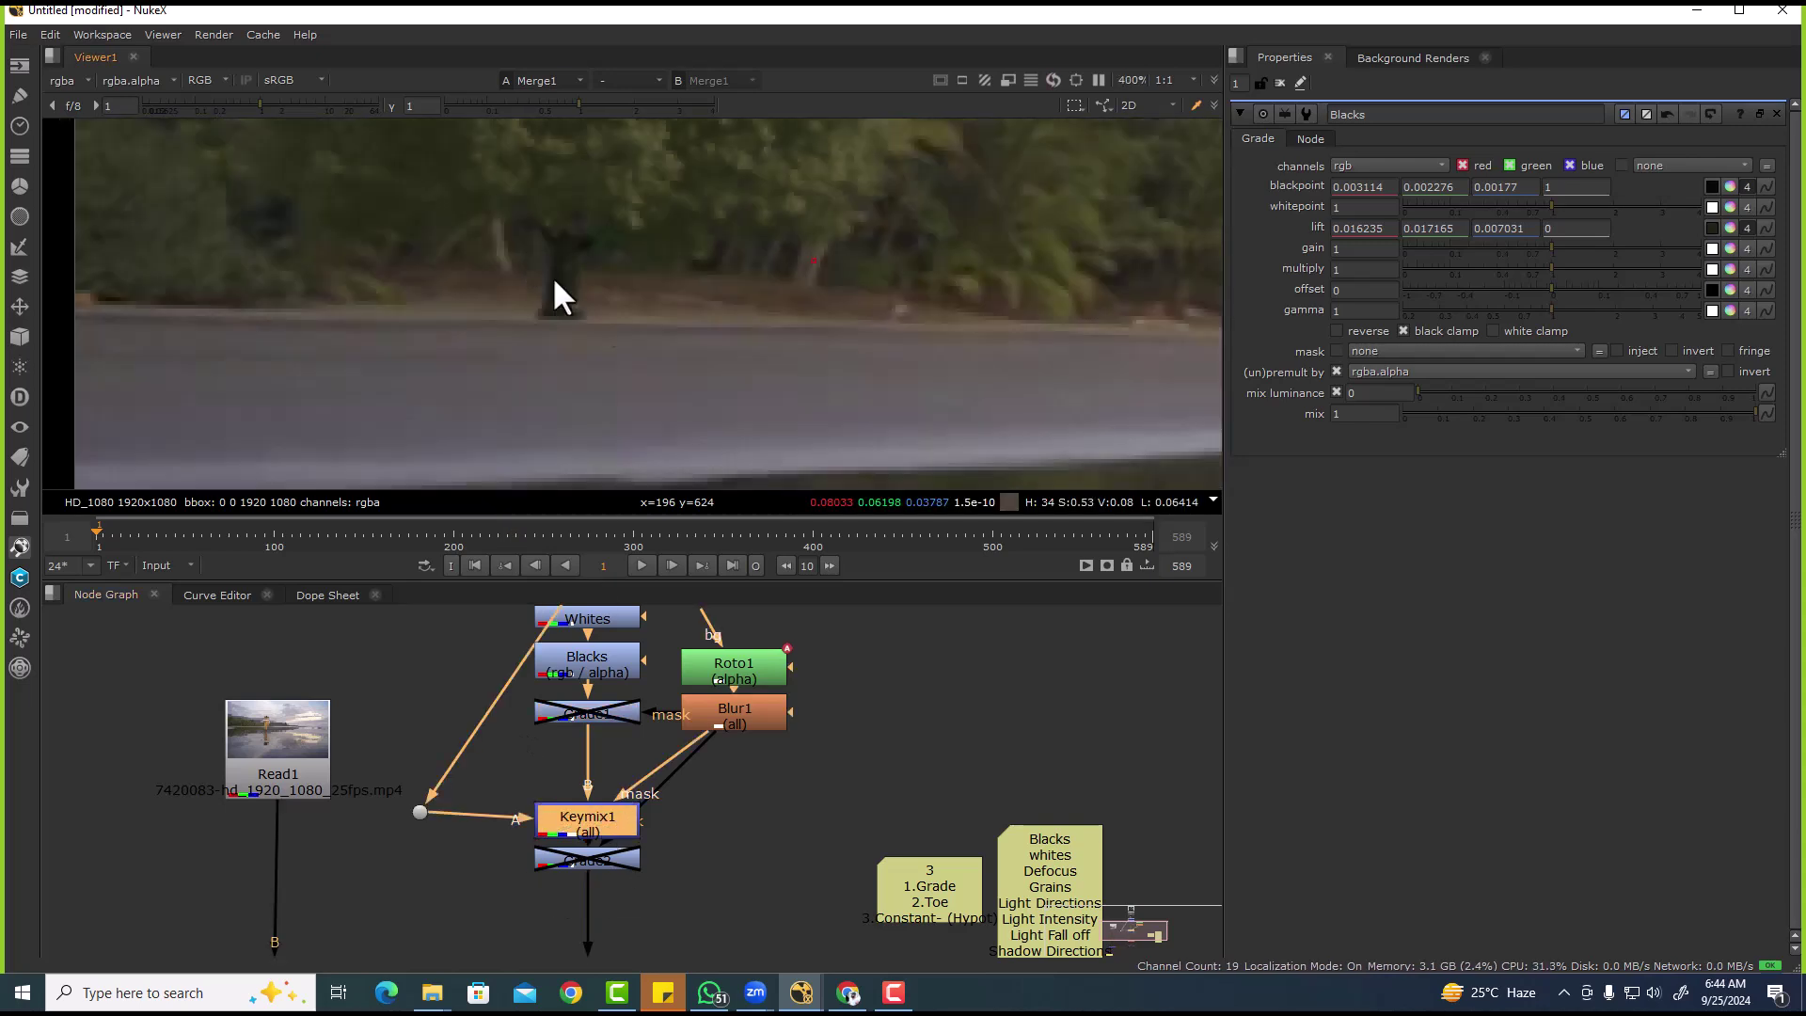
scroll(557, 267, down, 1)
scroll(589, 765, up, 1)
click(566, 767)
key(d)
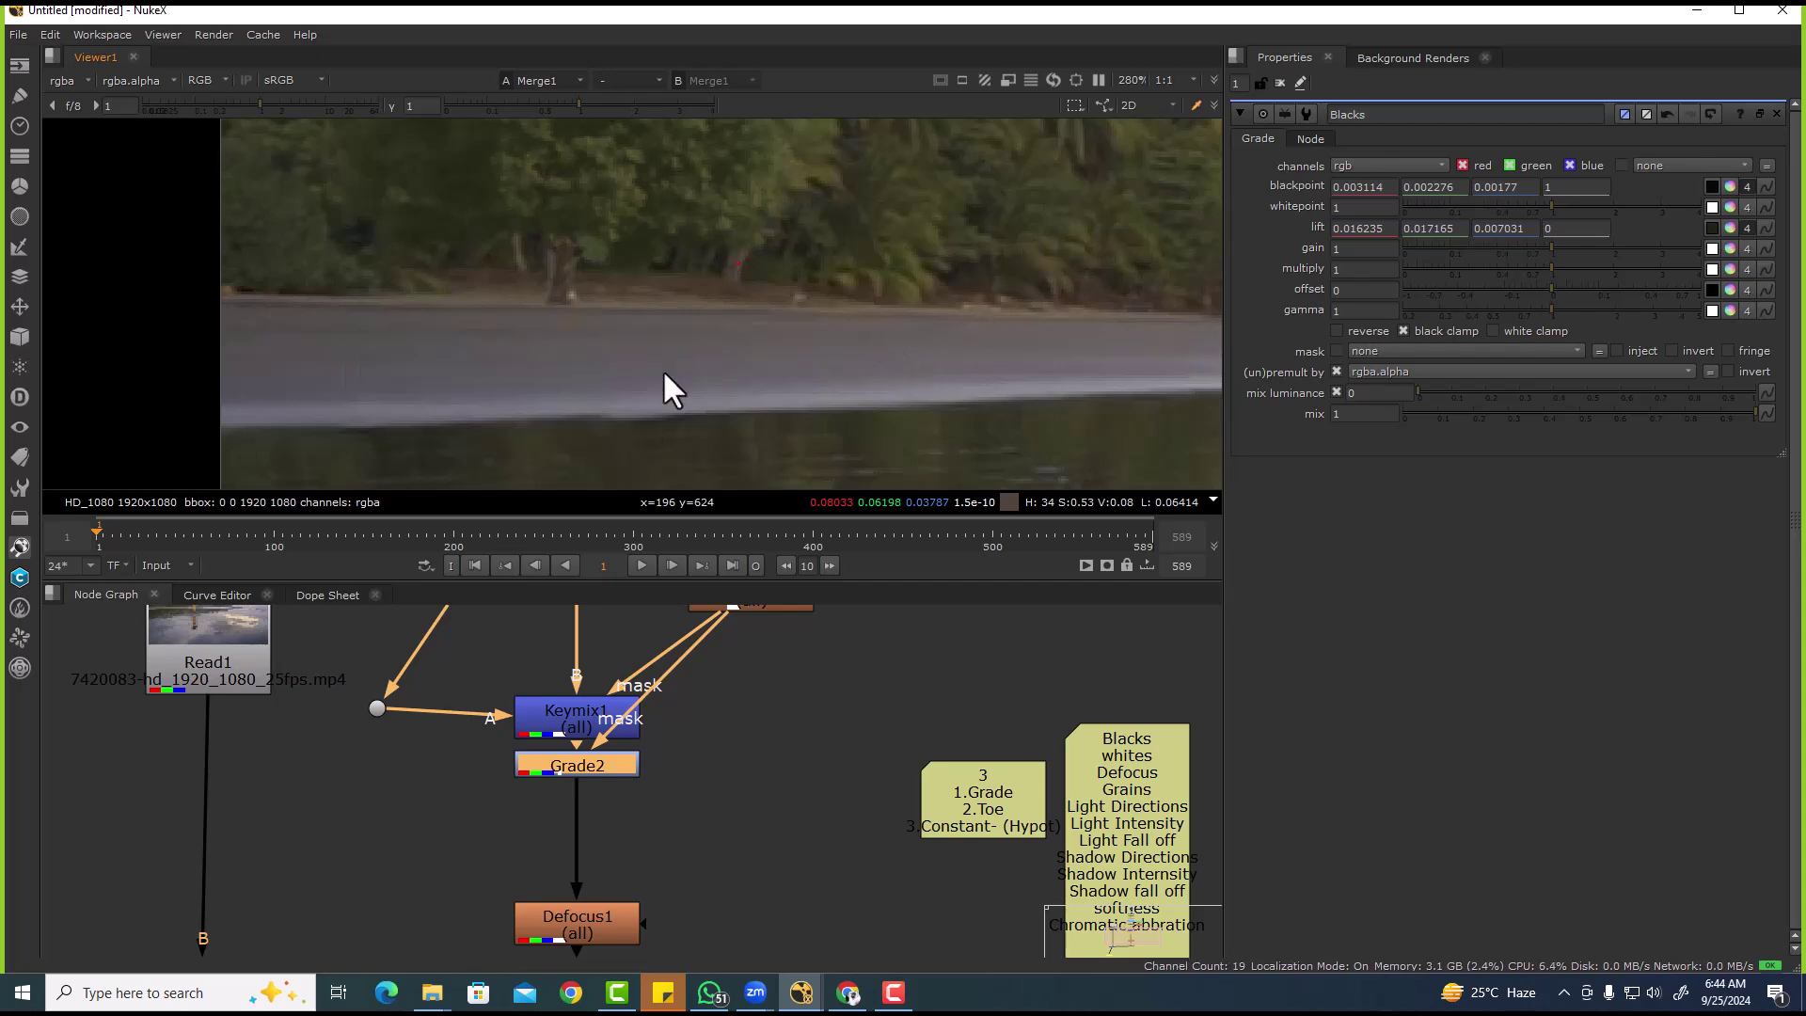
- View the output of Premult1 and examine the edge of the tree trunk up close
scroll(561, 395, down, 5)
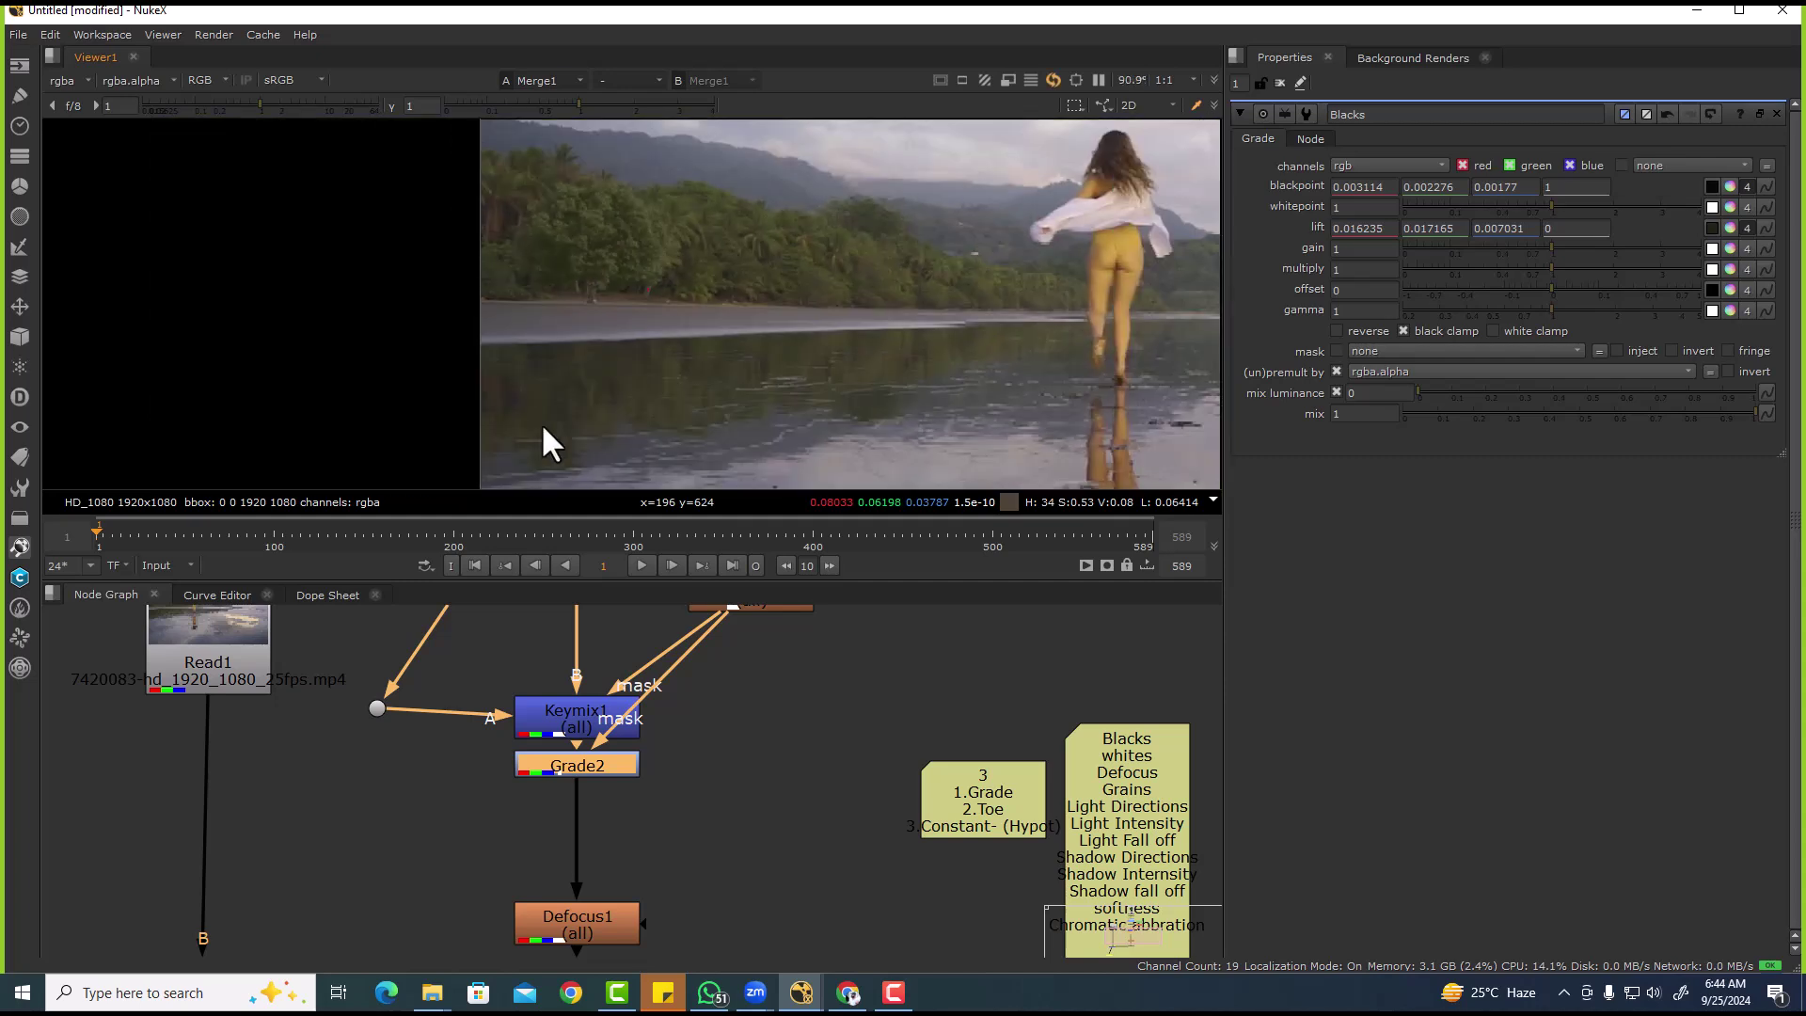
scroll(570, 311, up, 8)
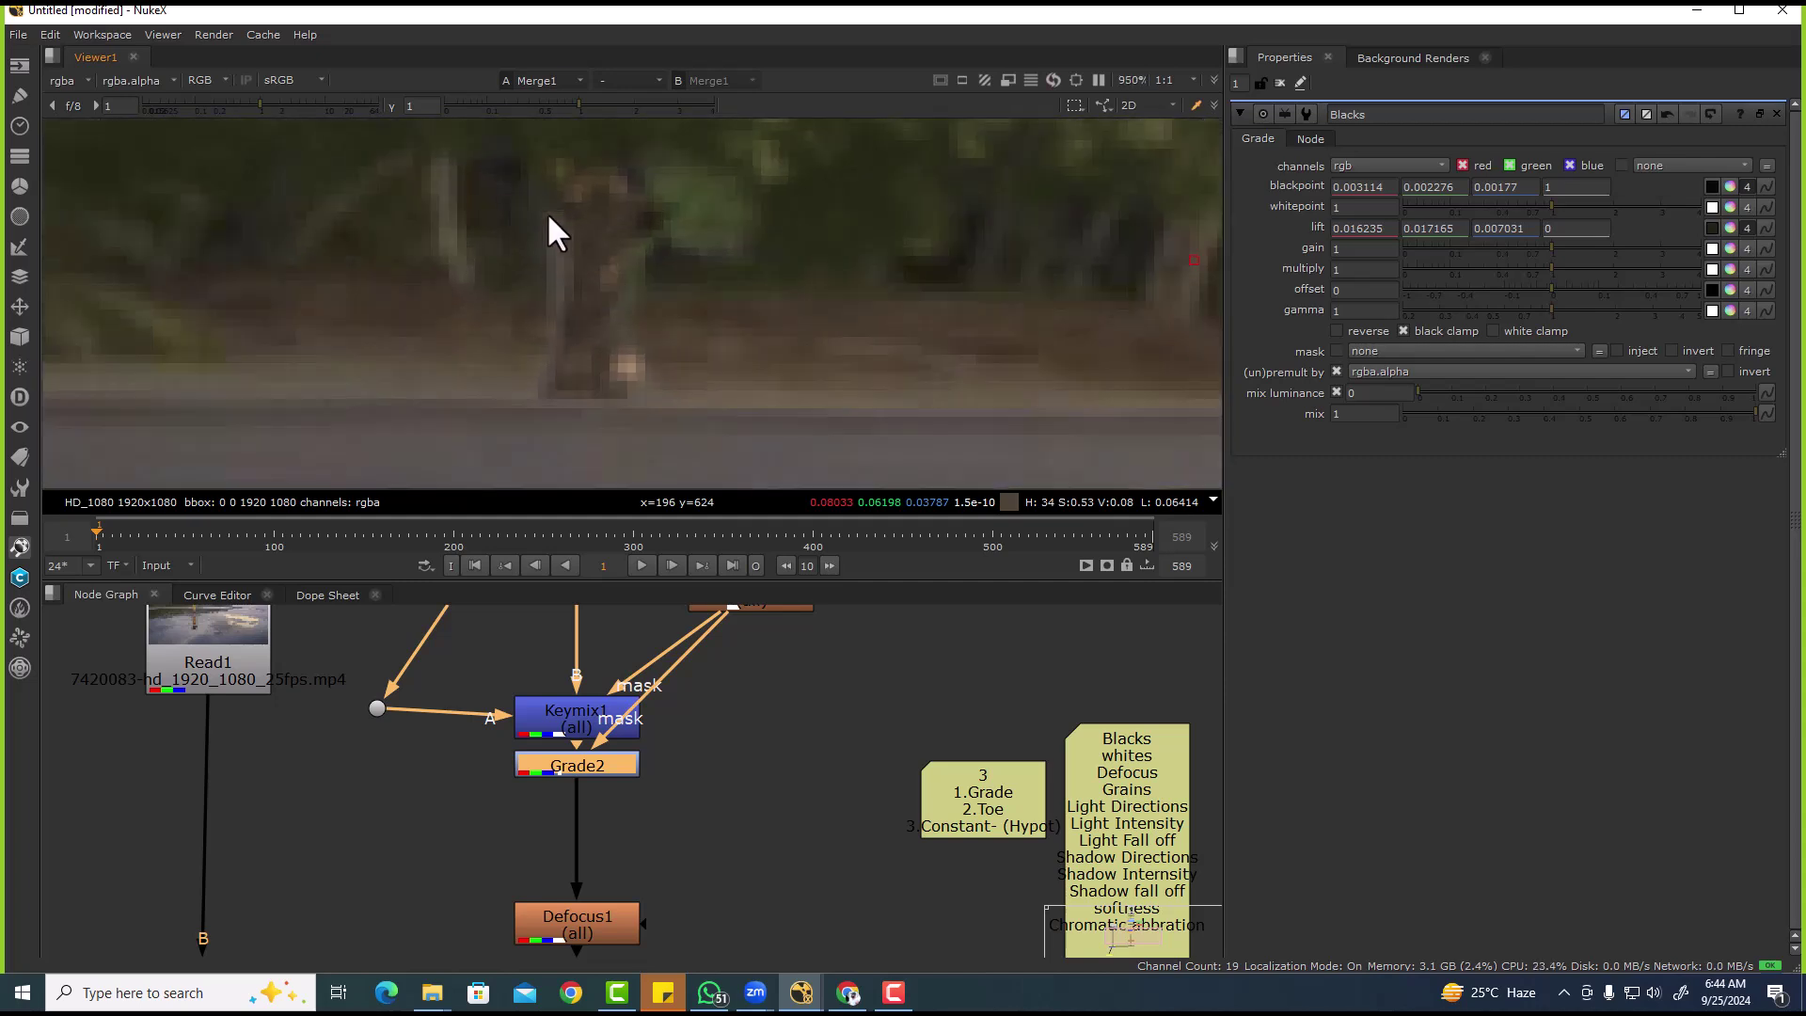
scroll(429, 781, down, 2)
middle_drag(515, 634, 530, 865)
click(556, 677)
click(551, 703)
key(1)
scroll(423, 395, down, 8)
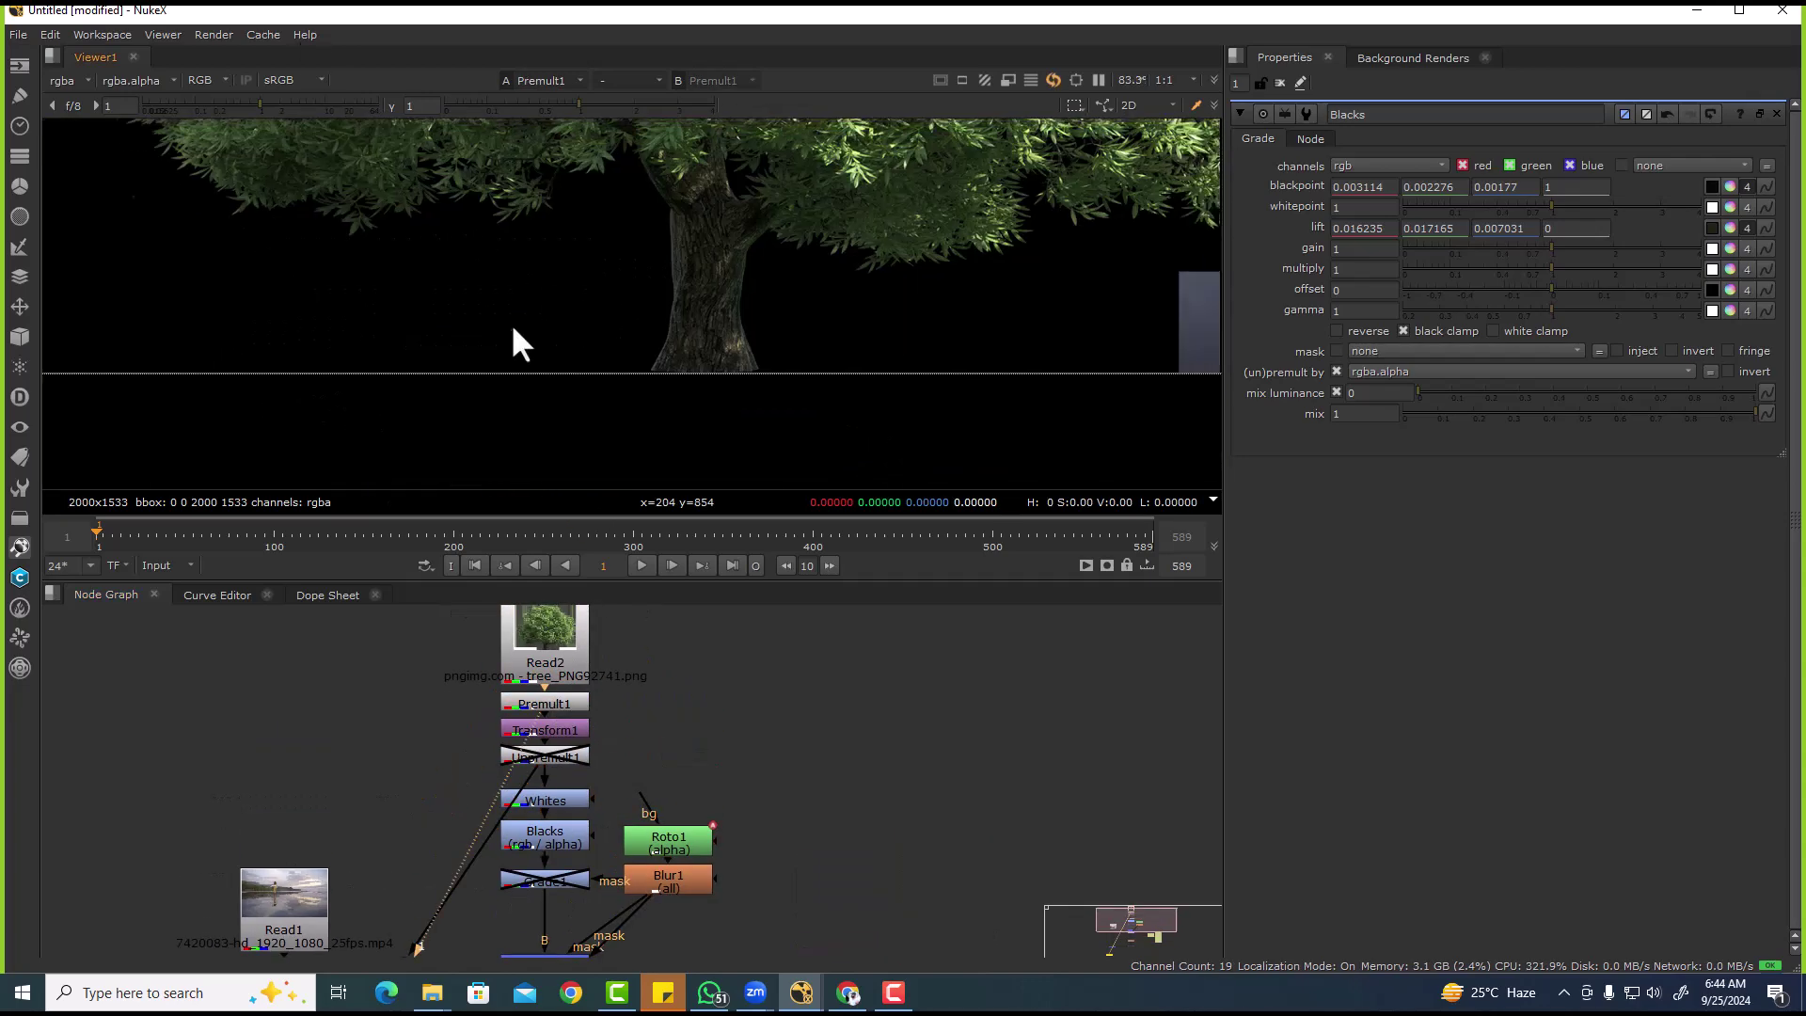
scroll(511, 323, up, 5)
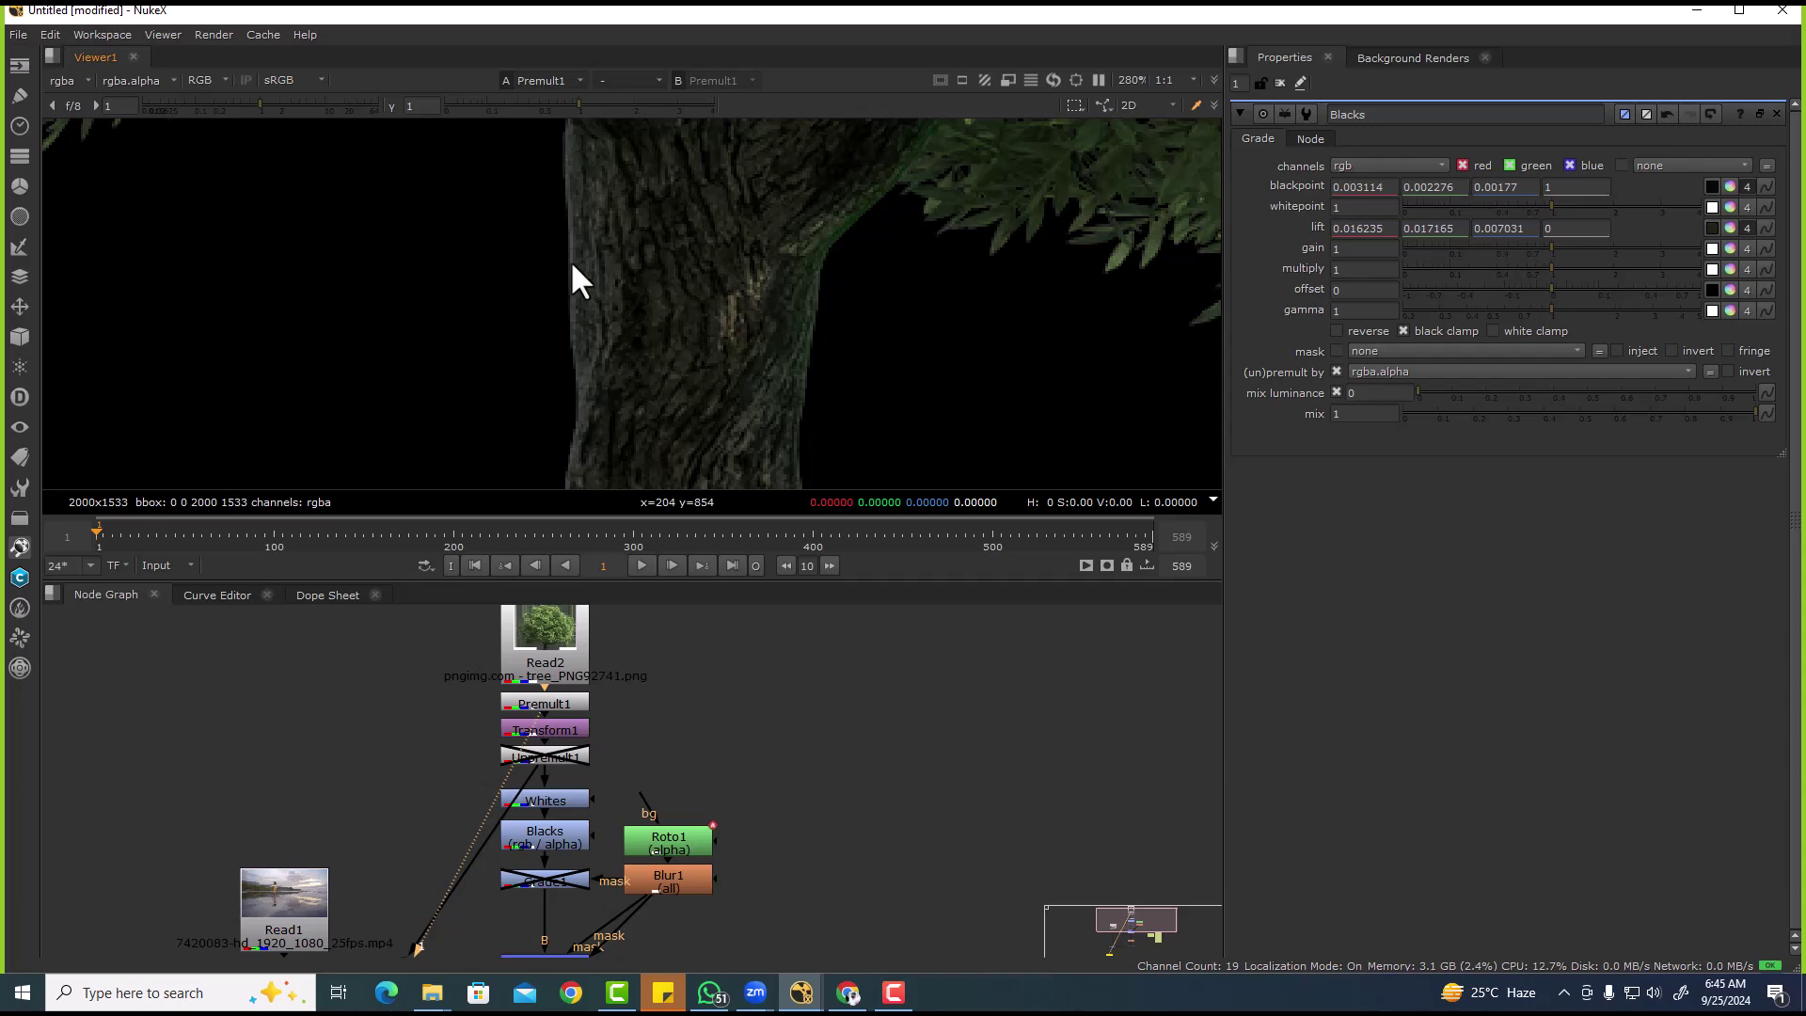
- View the output of Defocus1 and examine the trunk of the scaled-down tree
middle_drag(585, 726, 597, 639)
scroll(592, 677, up, 1)
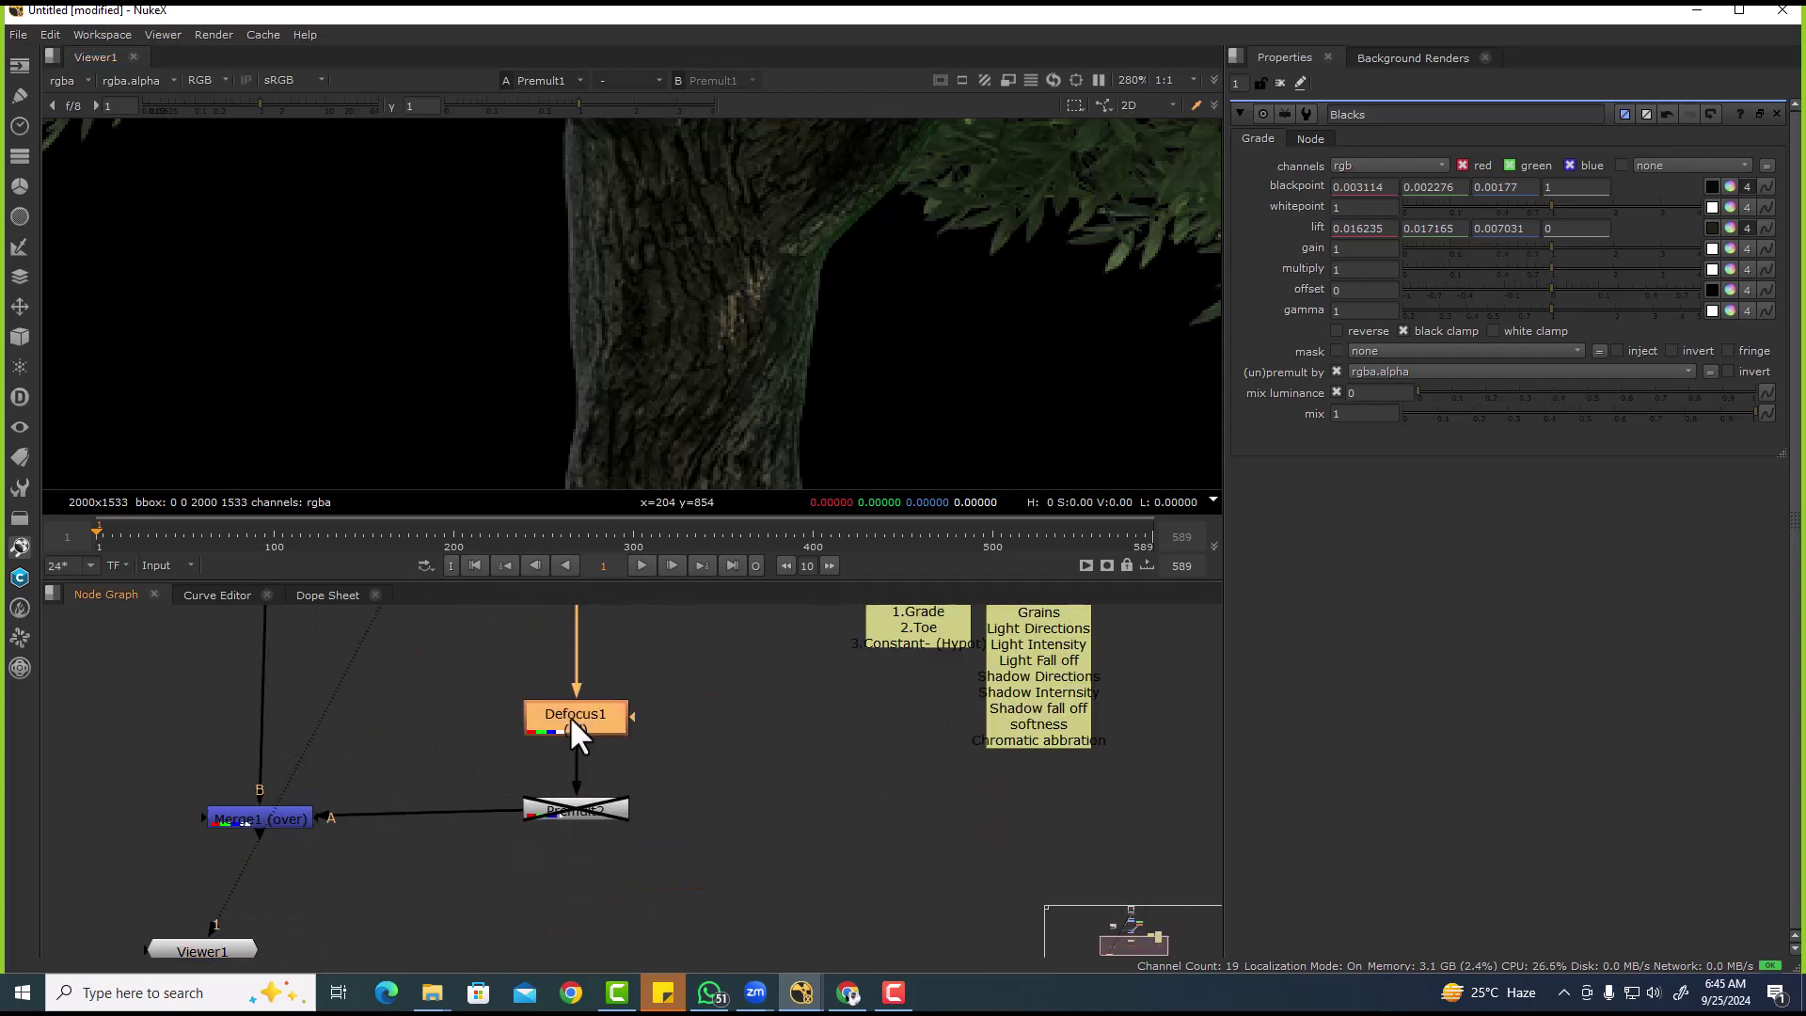
click(572, 715)
key(1)
key(f)
scroll(375, 263, up, 10)
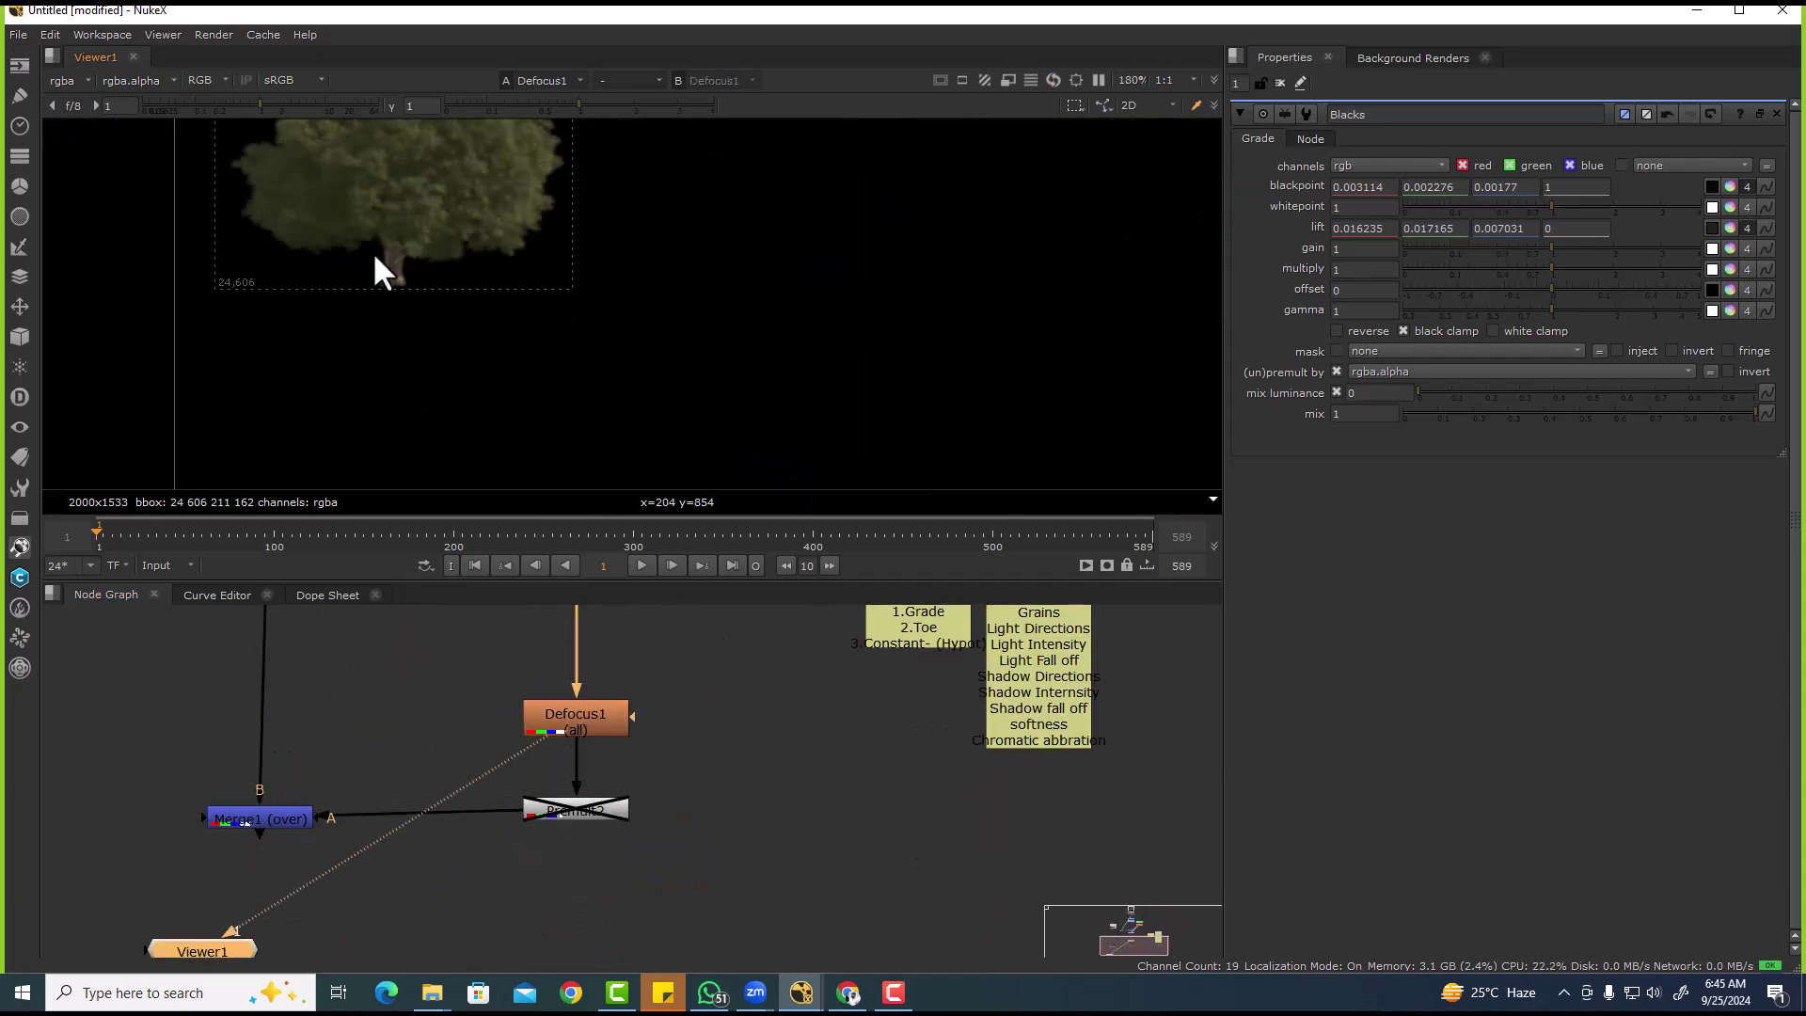
- Disable Defocus1 to compare the trunk's edge without blur, and re-enable it
click(560, 706)
key(d)
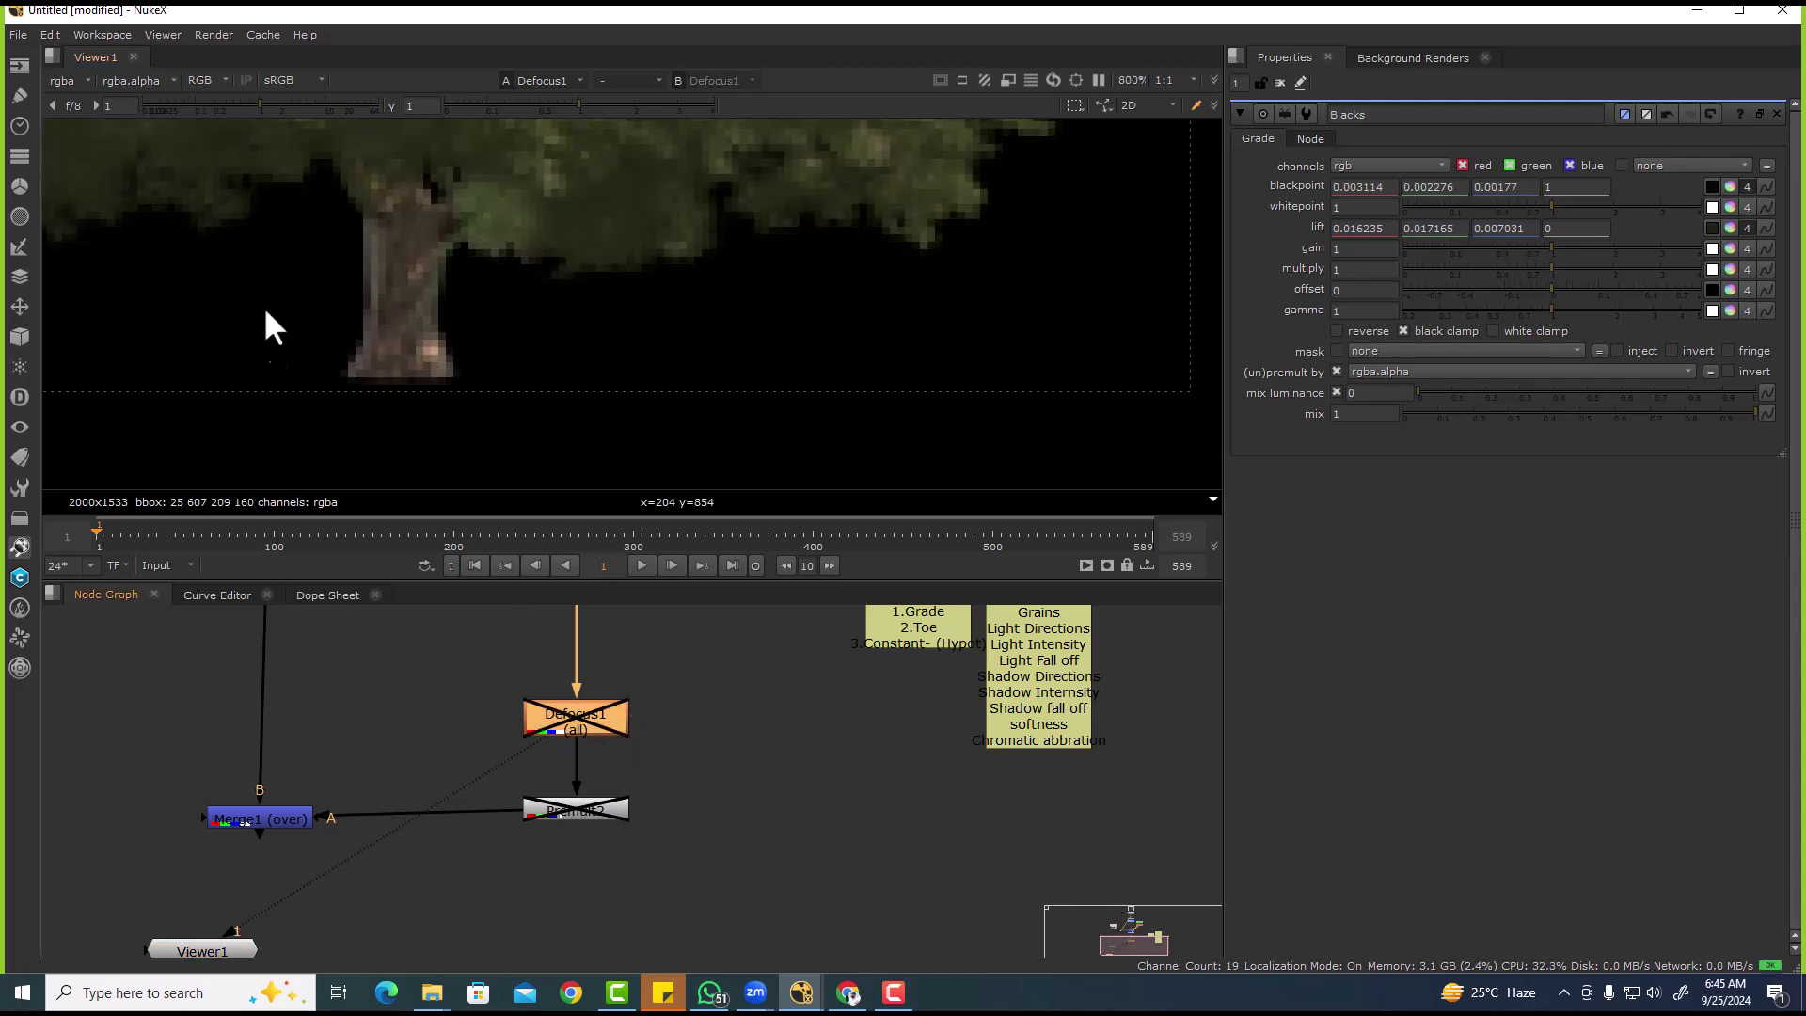
middle_drag(582, 621, 573, 931)
key(d)
middle_drag(579, 616, 581, 694)
scroll(563, 724, up, 2)
scroll(565, 727, down, 2)
- View the output of Merge1 and inspect the trunk against the beach plate
middle_drag(543, 865, 595, 411)
click(355, 732)
key(1)
scroll(341, 423, down, 8)
scroll(445, 386, down, 3)
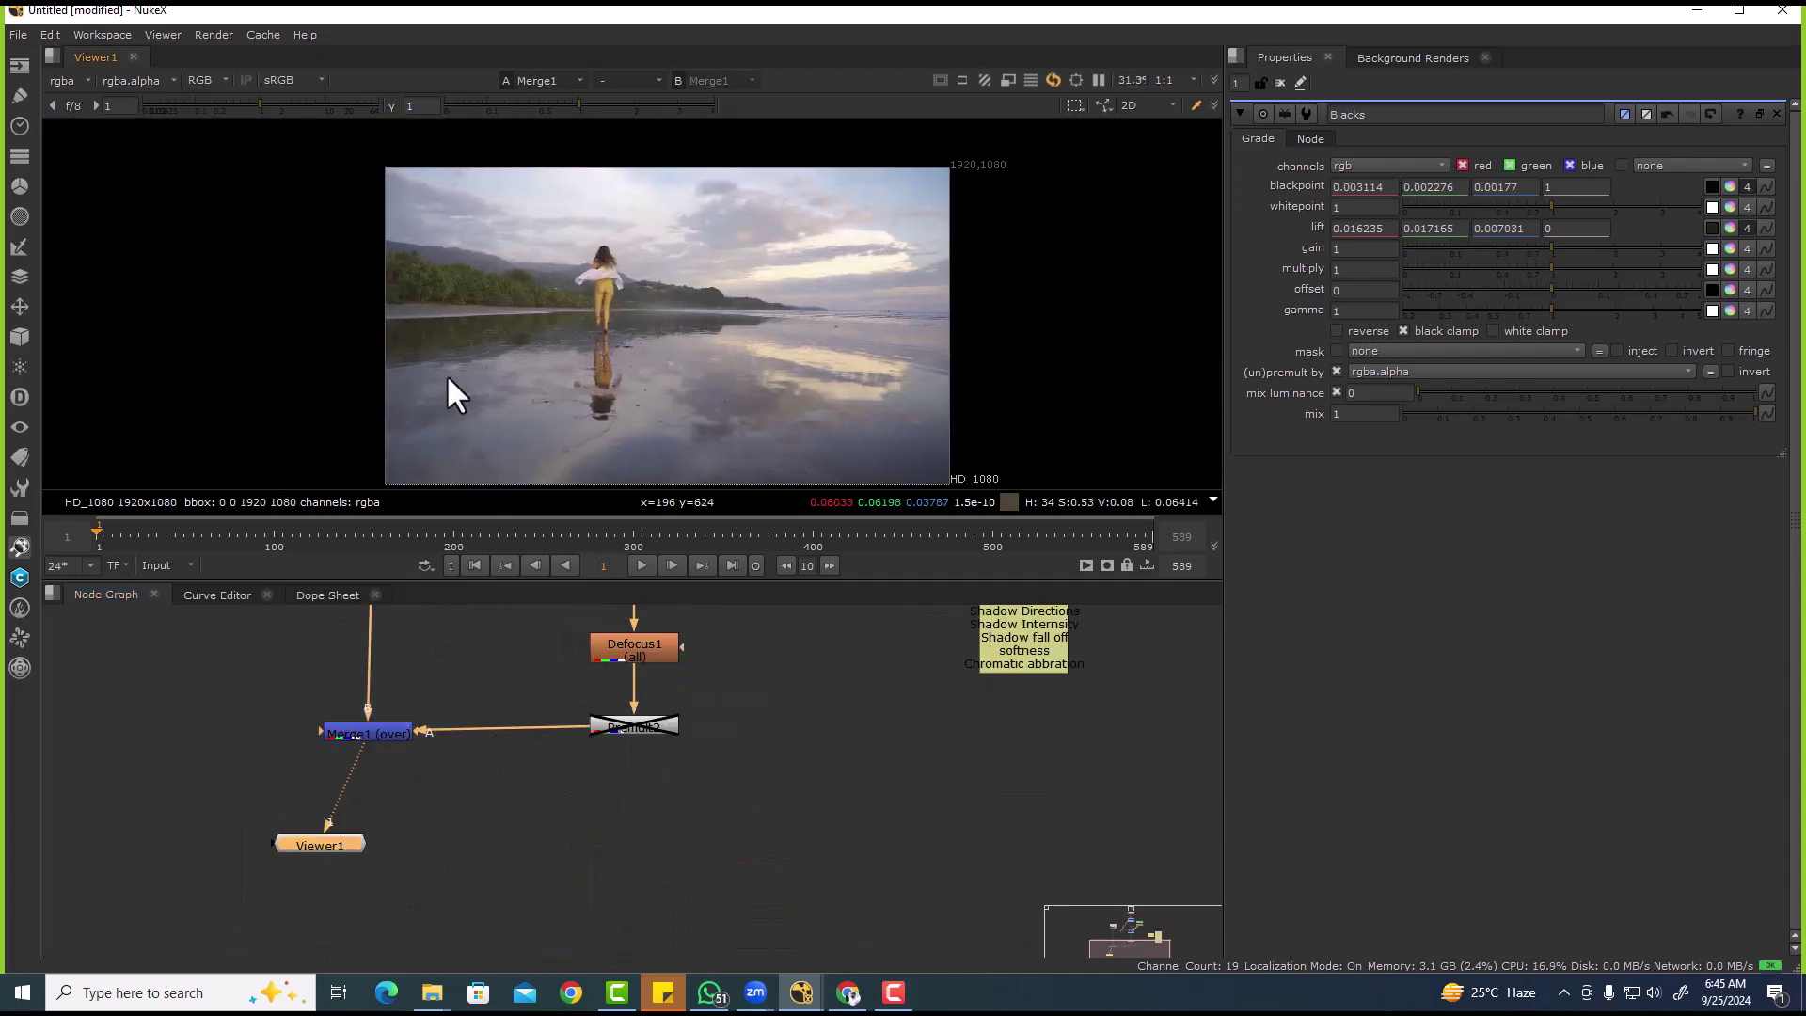
scroll(415, 286, up, 6)
scroll(415, 392, up, 8)
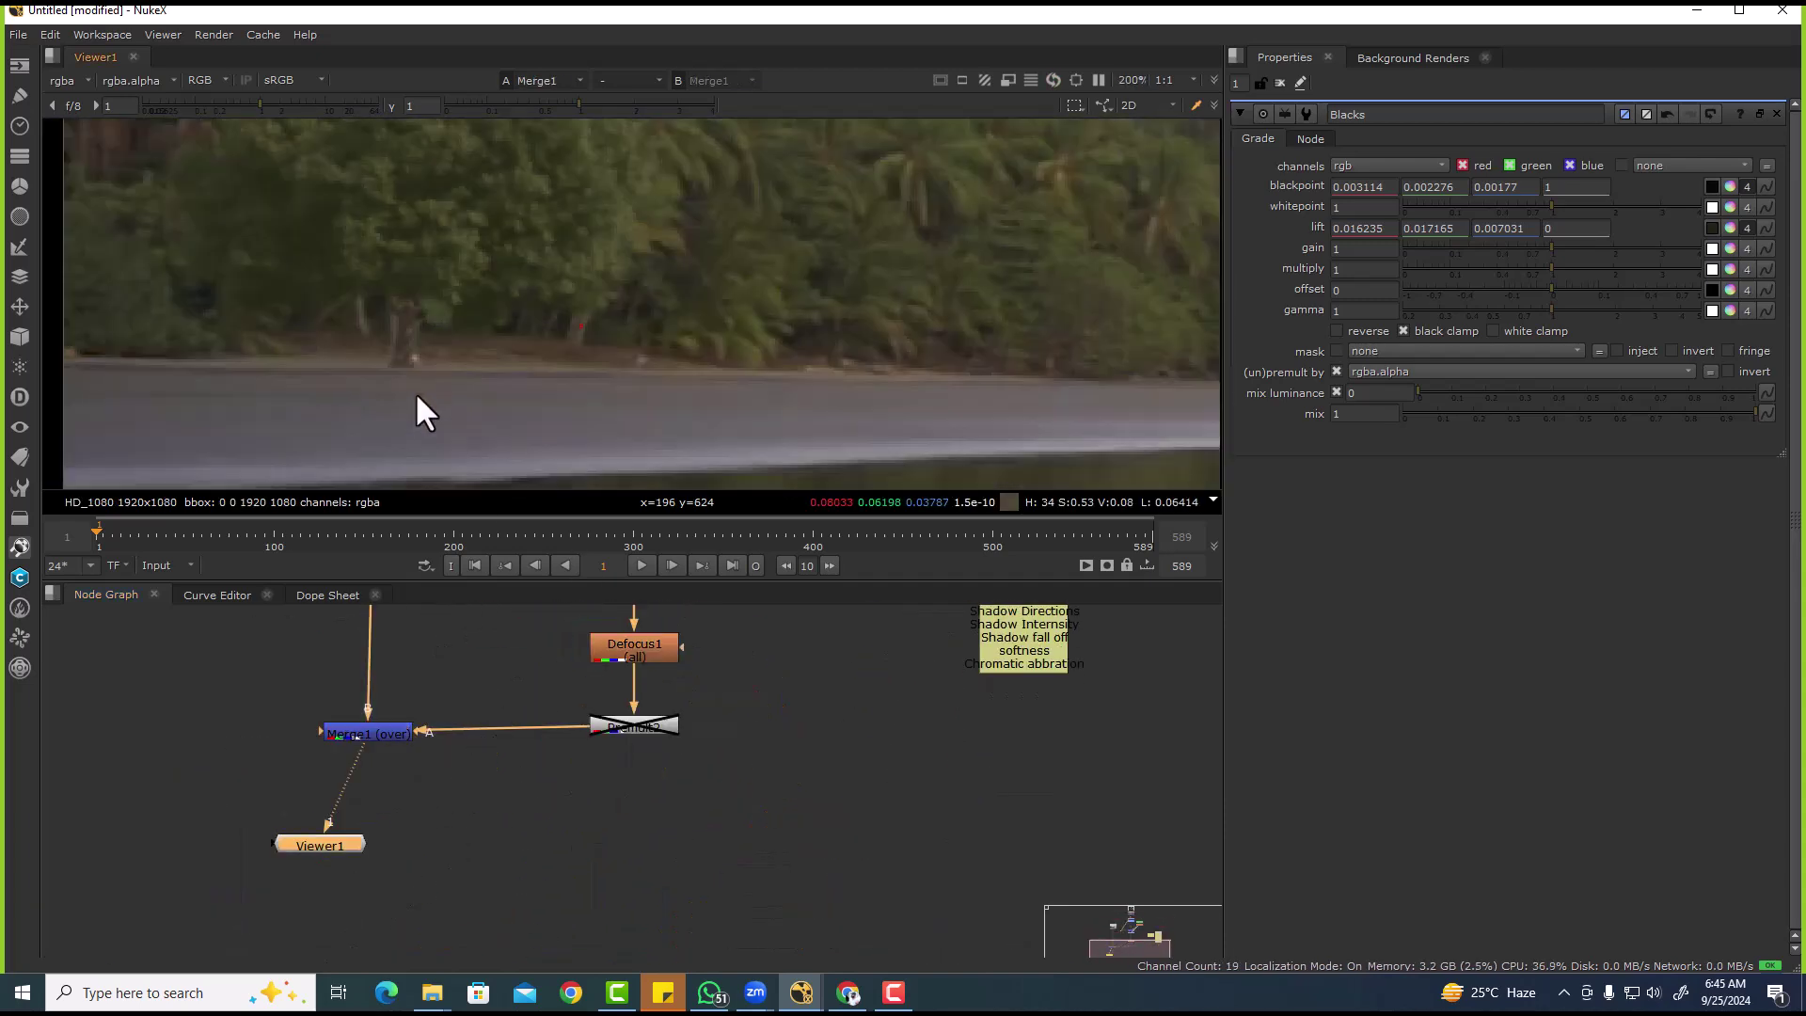
scroll(798, 734, down, 2)
scroll(679, 809, down, 2)
scroll(674, 760, up, 4)
click(694, 741)
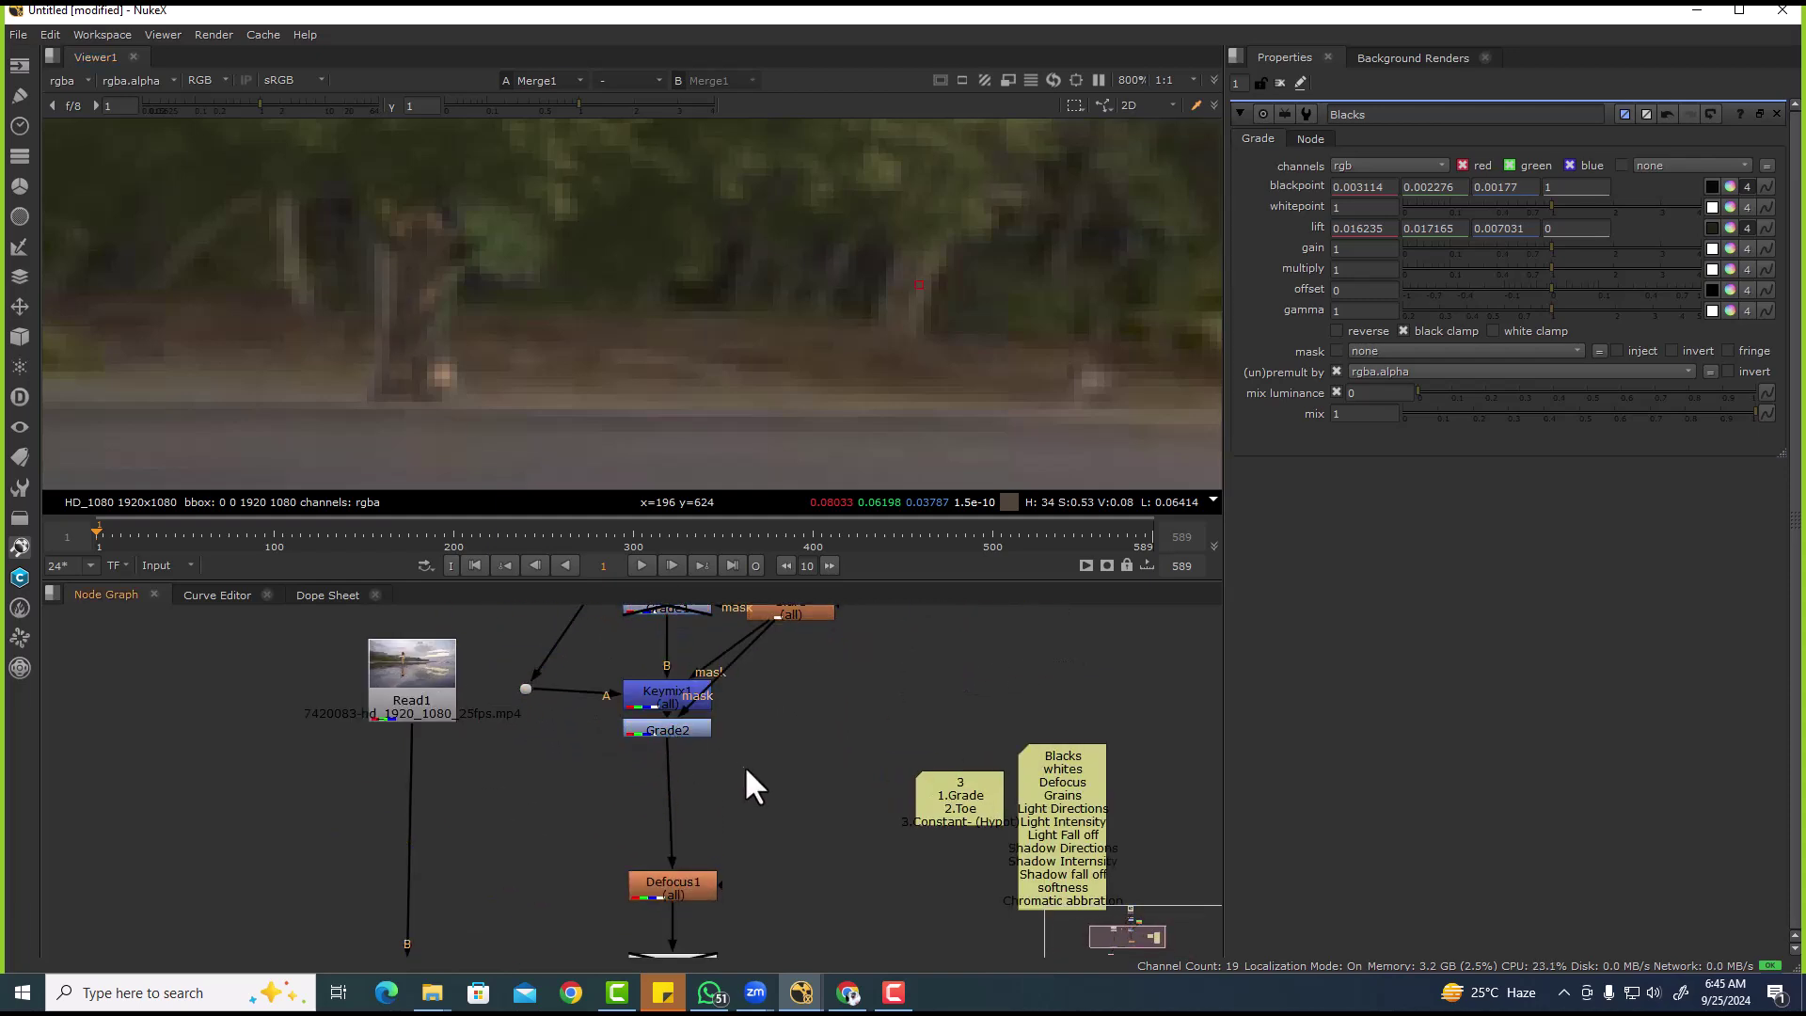
key(g)
drag(725, 790, 662, 787)
click(793, 709)
key(o)
drag(786, 731, 777, 726)
key(Delete)
click(708, 774)
key(Delete)
- Insert a Grade node directly after Transform1 and connect a new Roto node to its mask input
scroll(699, 763, down, 5)
middle_drag(684, 633, 691, 766)
scroll(692, 770, up, 5)
ctrl+drag(707, 766, 712, 700)
click(712, 704)
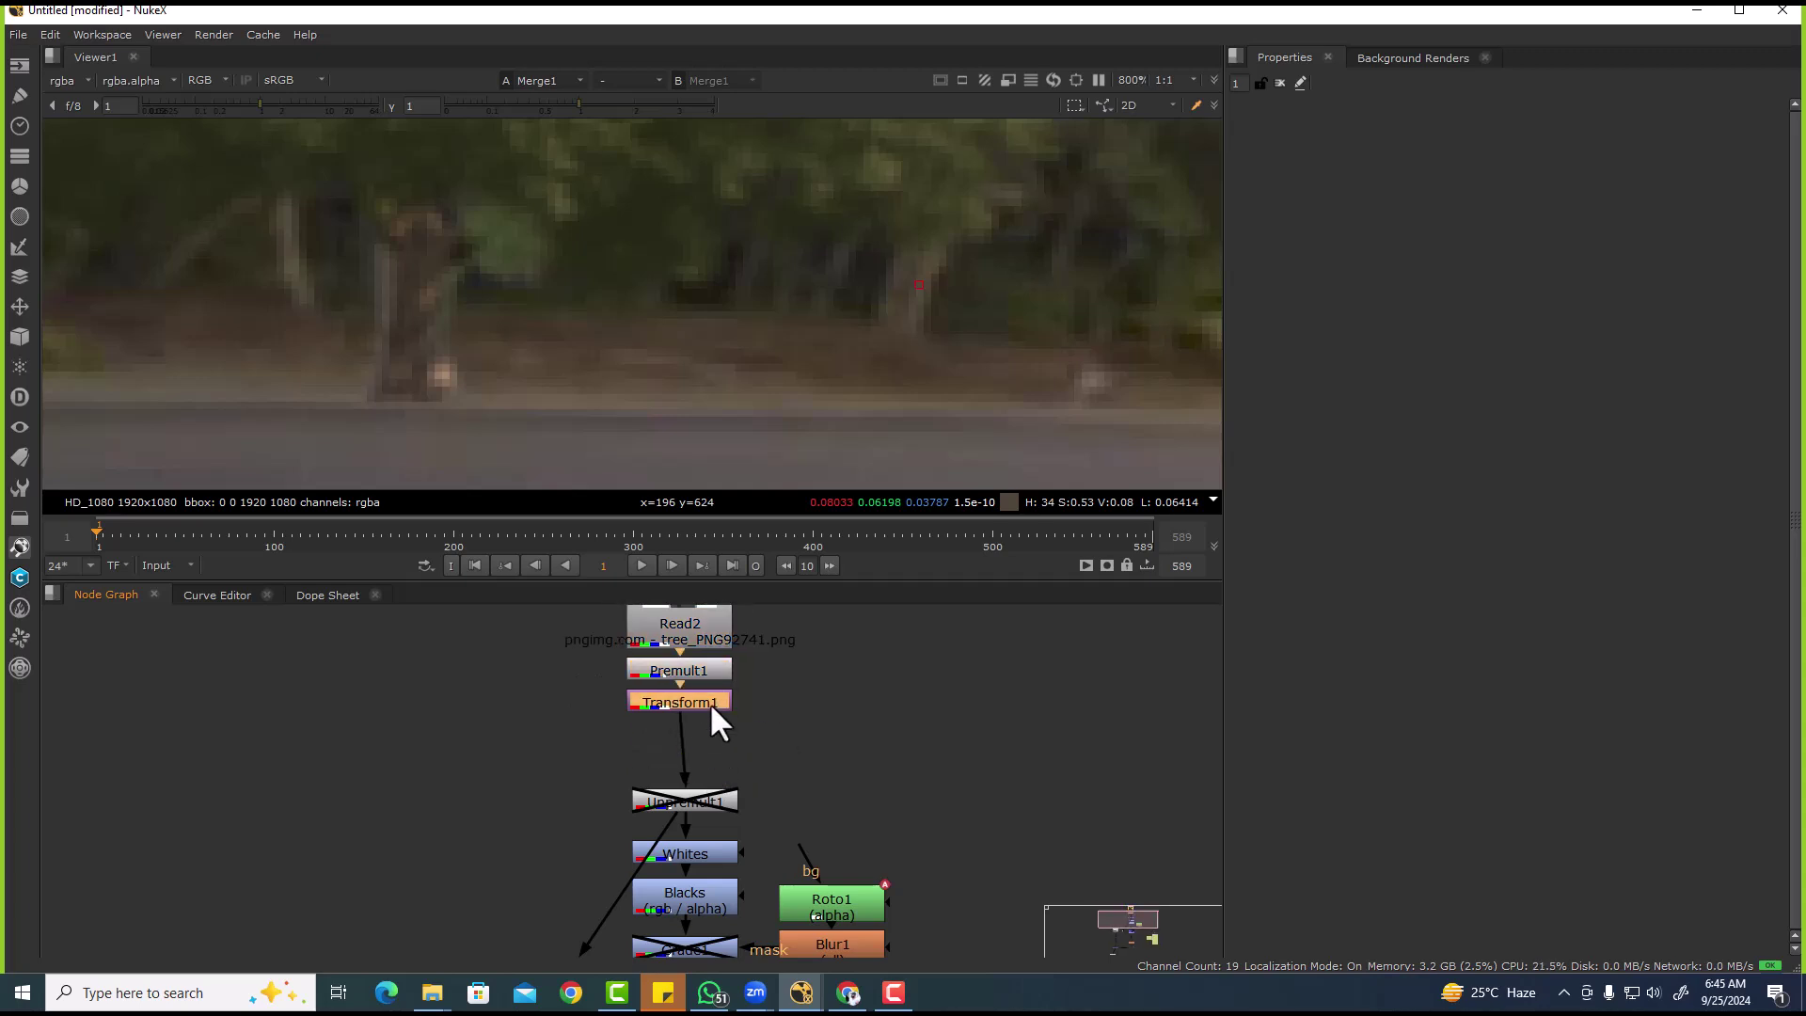
key(g)
click(822, 683)
key(o)
drag(738, 734, 809, 697)
- Draw a closed narrow Bezier shape in Roto2 around the bright left edge of the tree trunk
scroll(401, 326, up, 2)
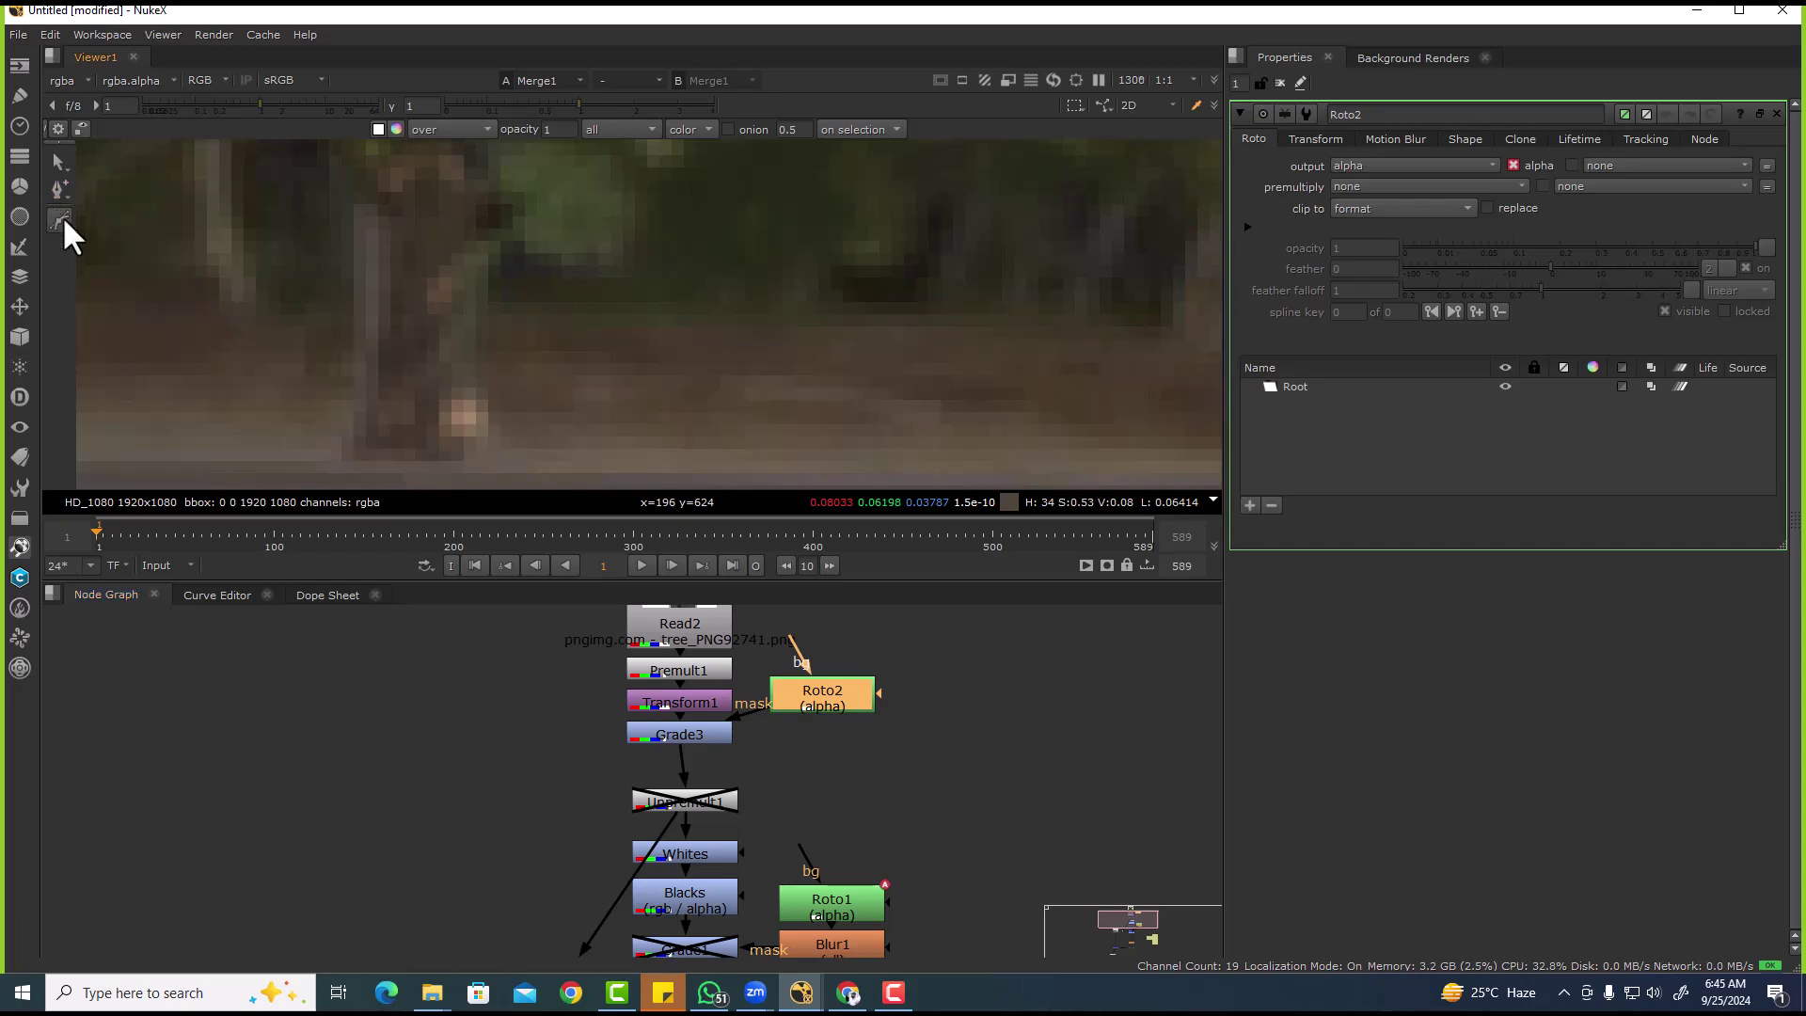
click(62, 218)
click(115, 220)
click(334, 223)
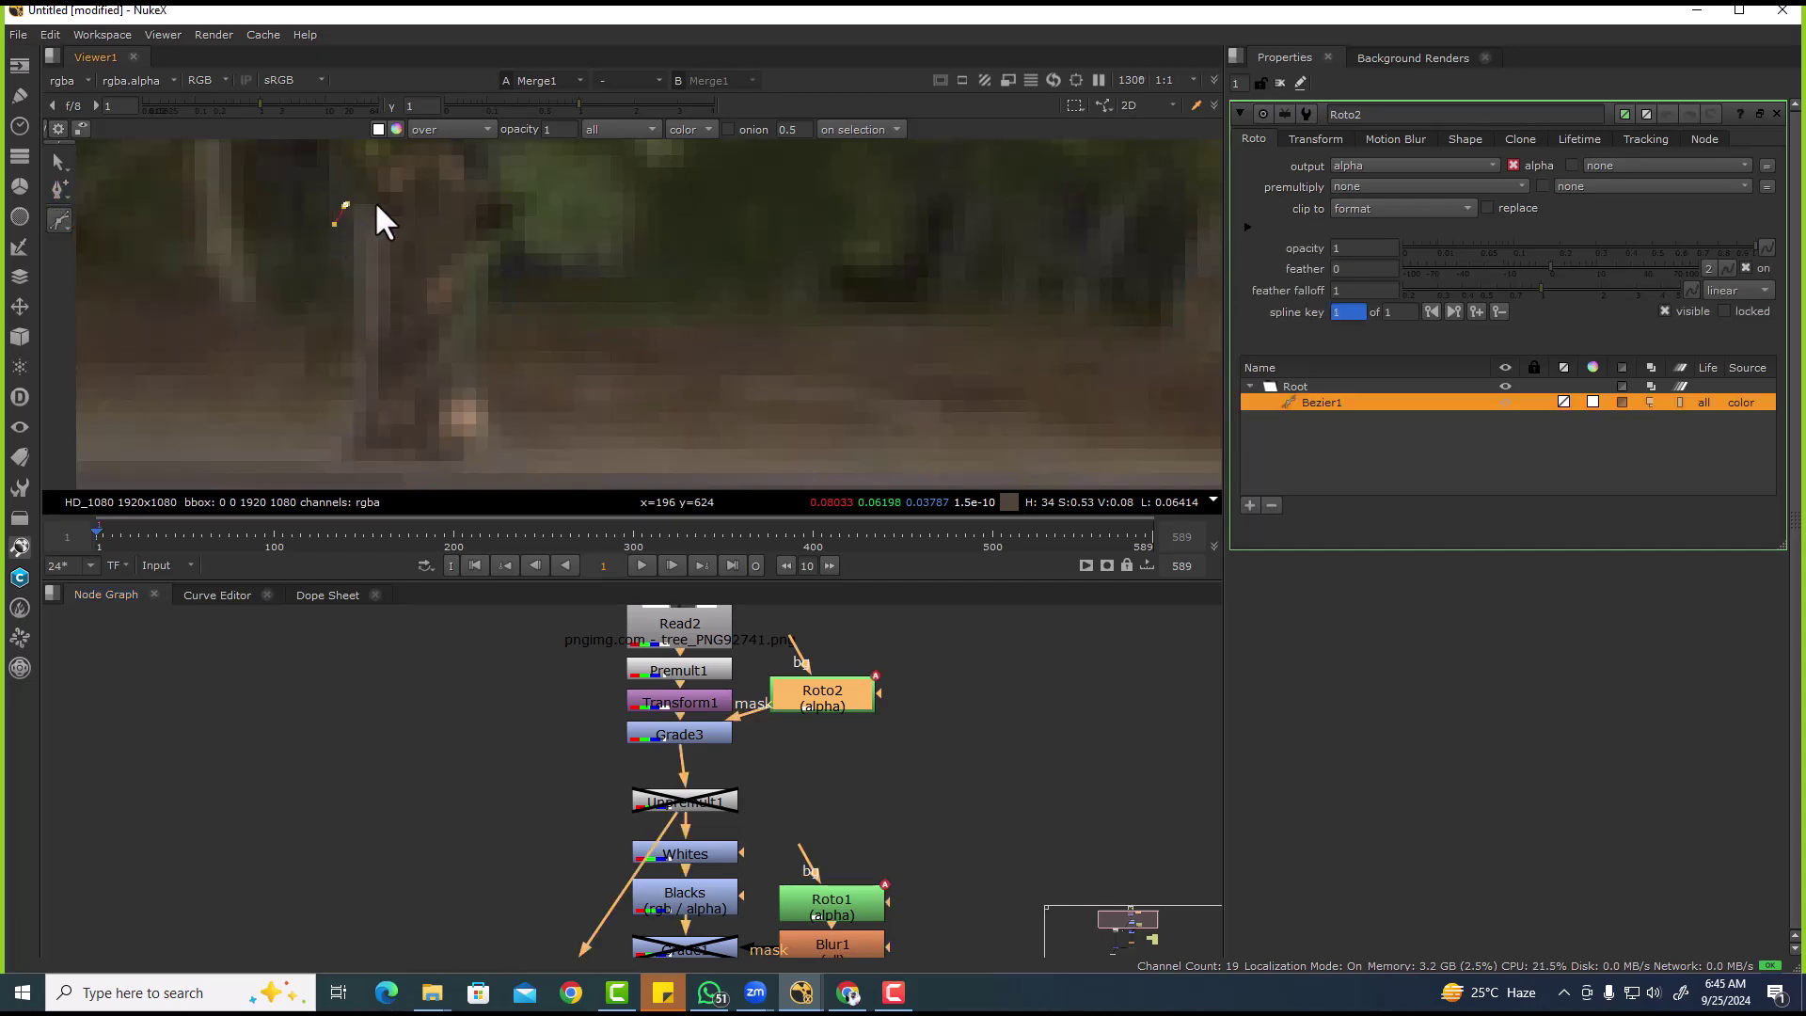
click(380, 332)
click(360, 439)
click(333, 226)
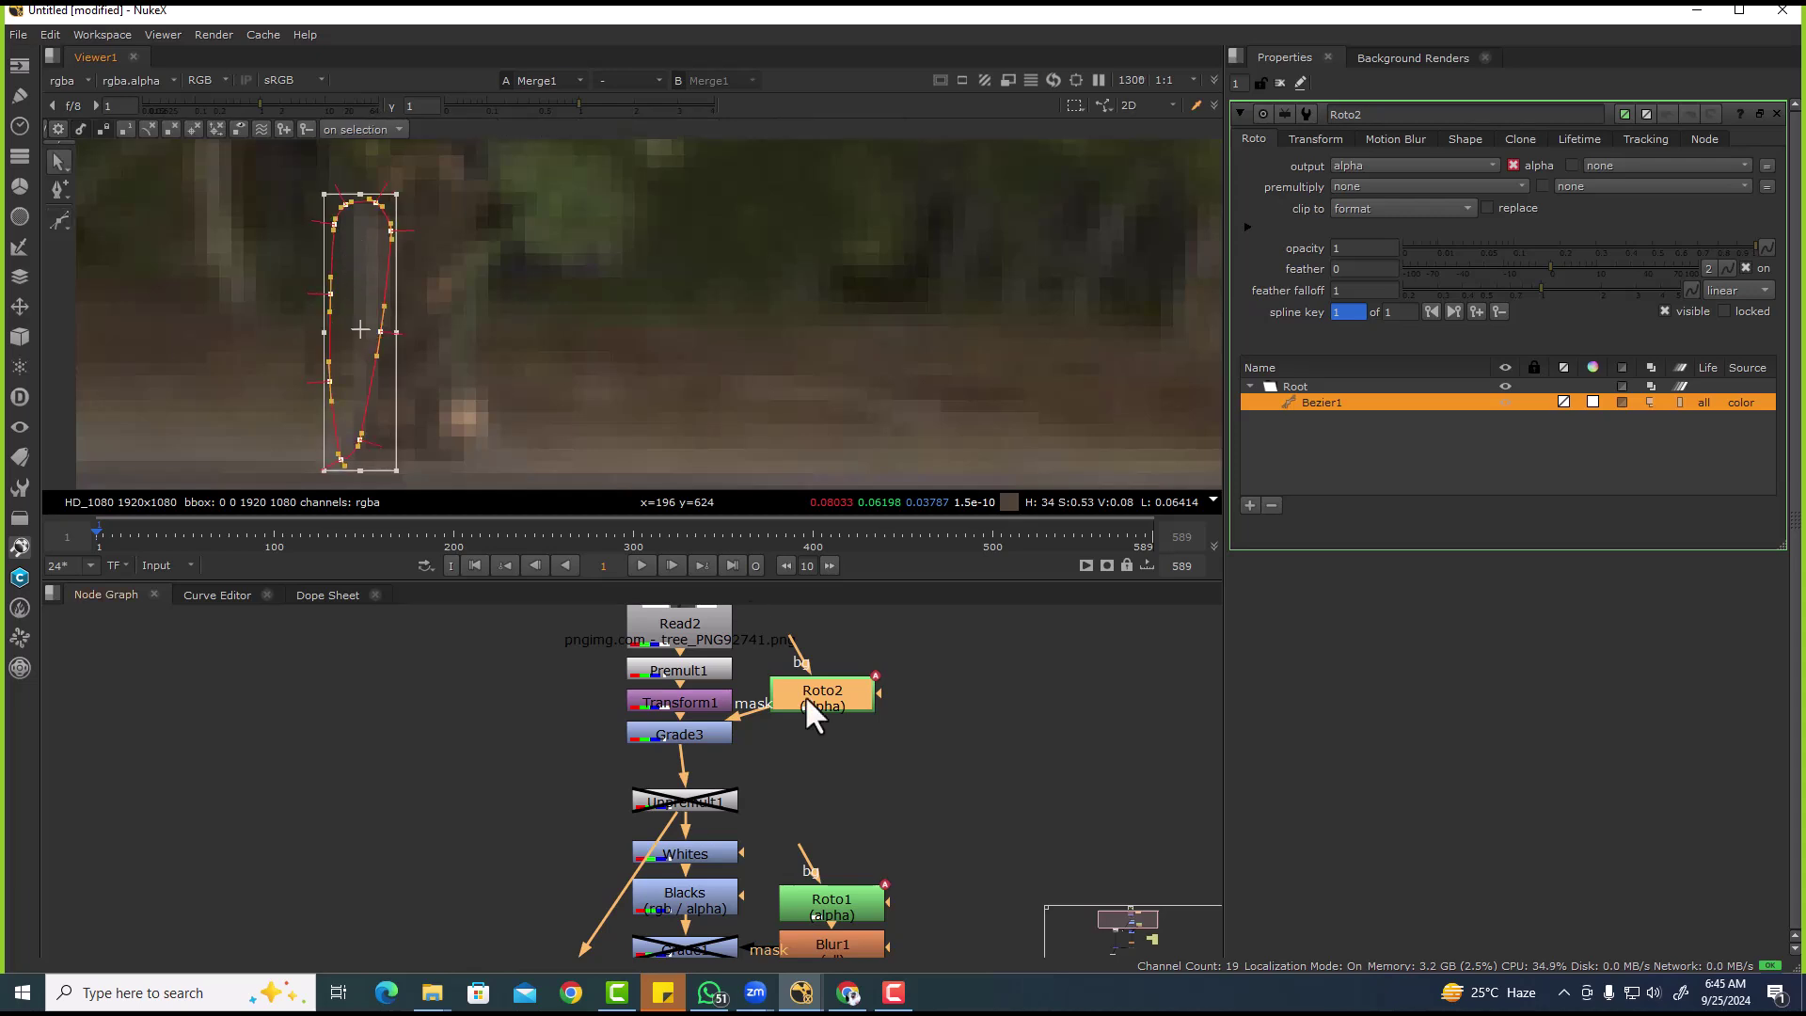
- Set Grade3's gain to 0.37 to darken the masked trunk edge, and check the full composite
double_click(685, 730)
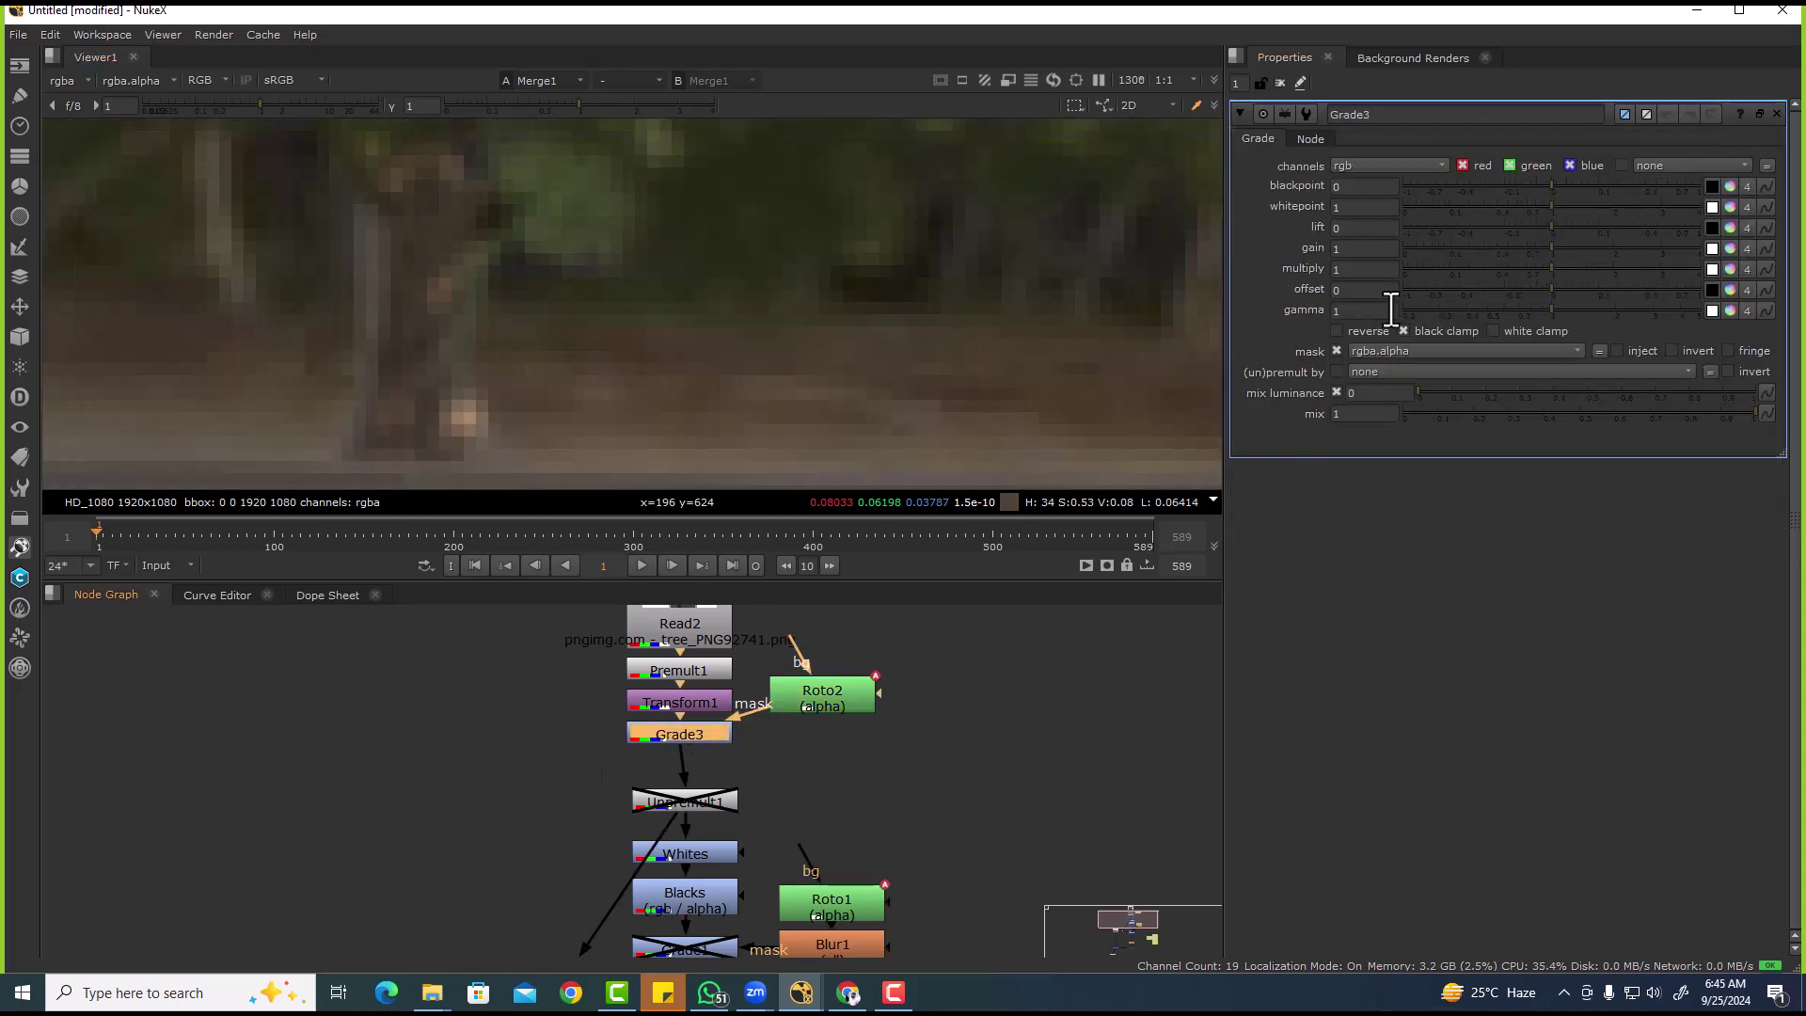
drag(1556, 246, 1496, 247)
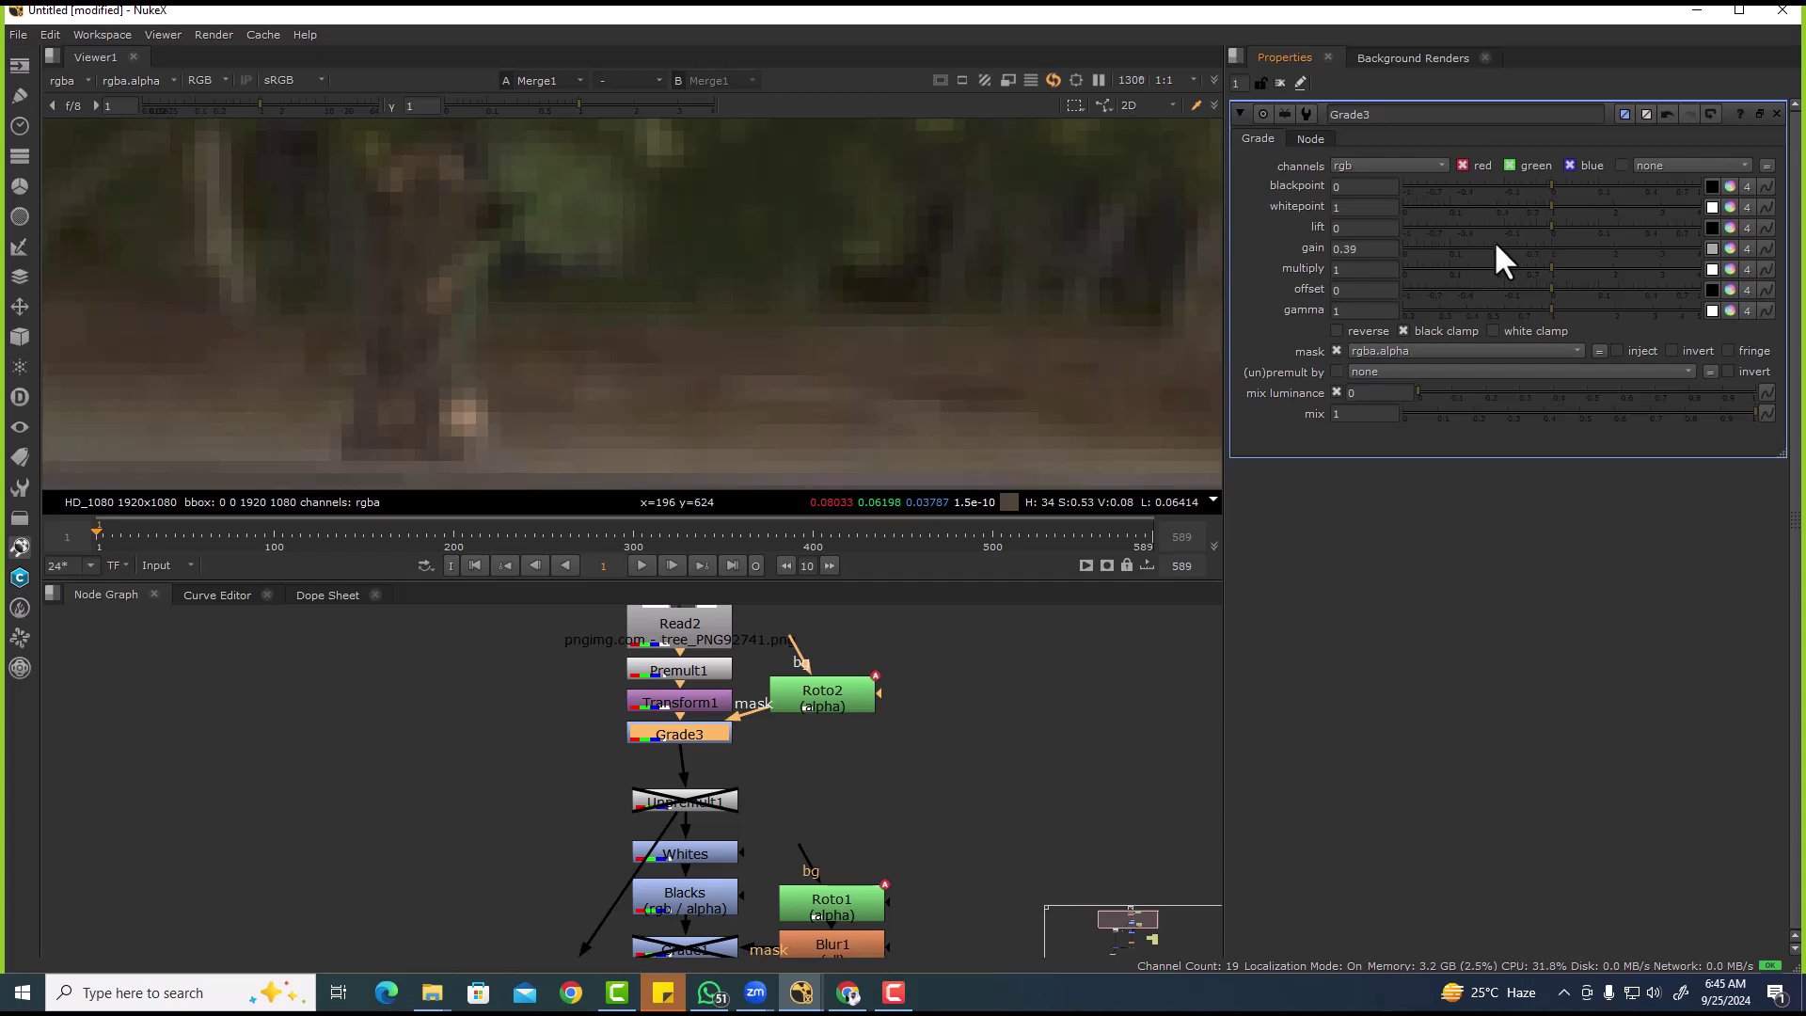
scroll(536, 365, down, 8)
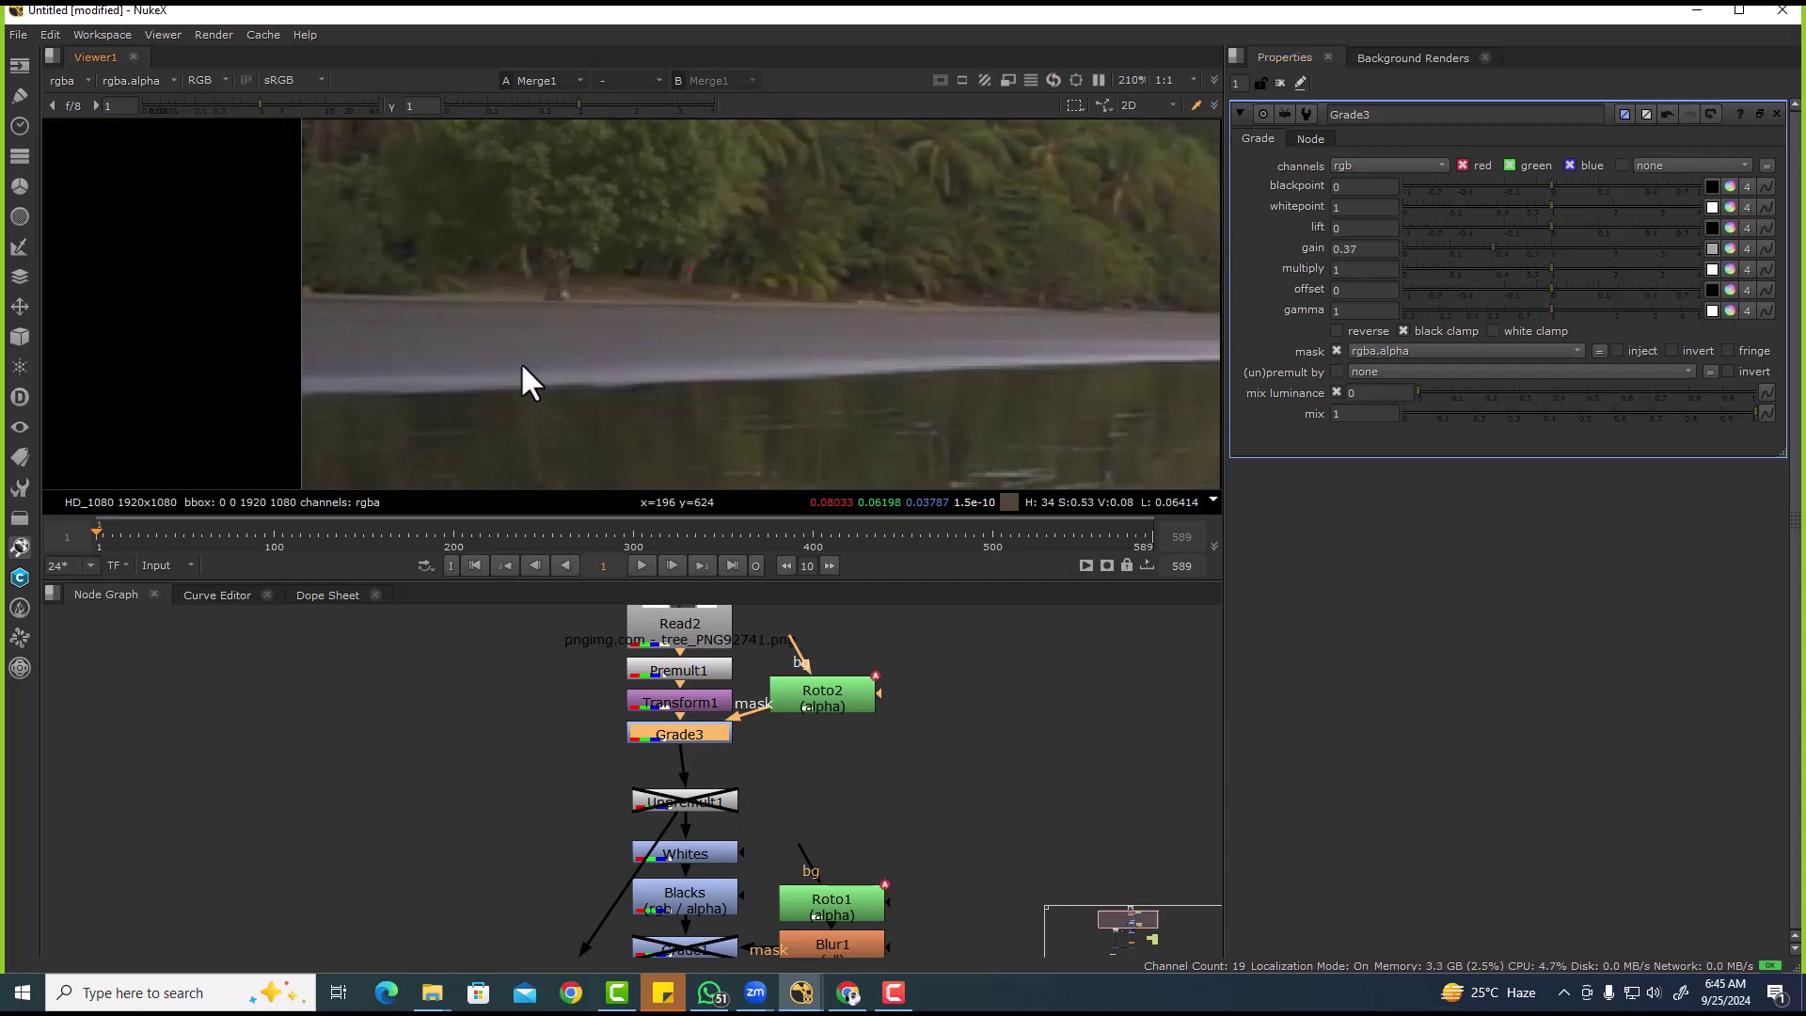
scroll(566, 331, down, 8)
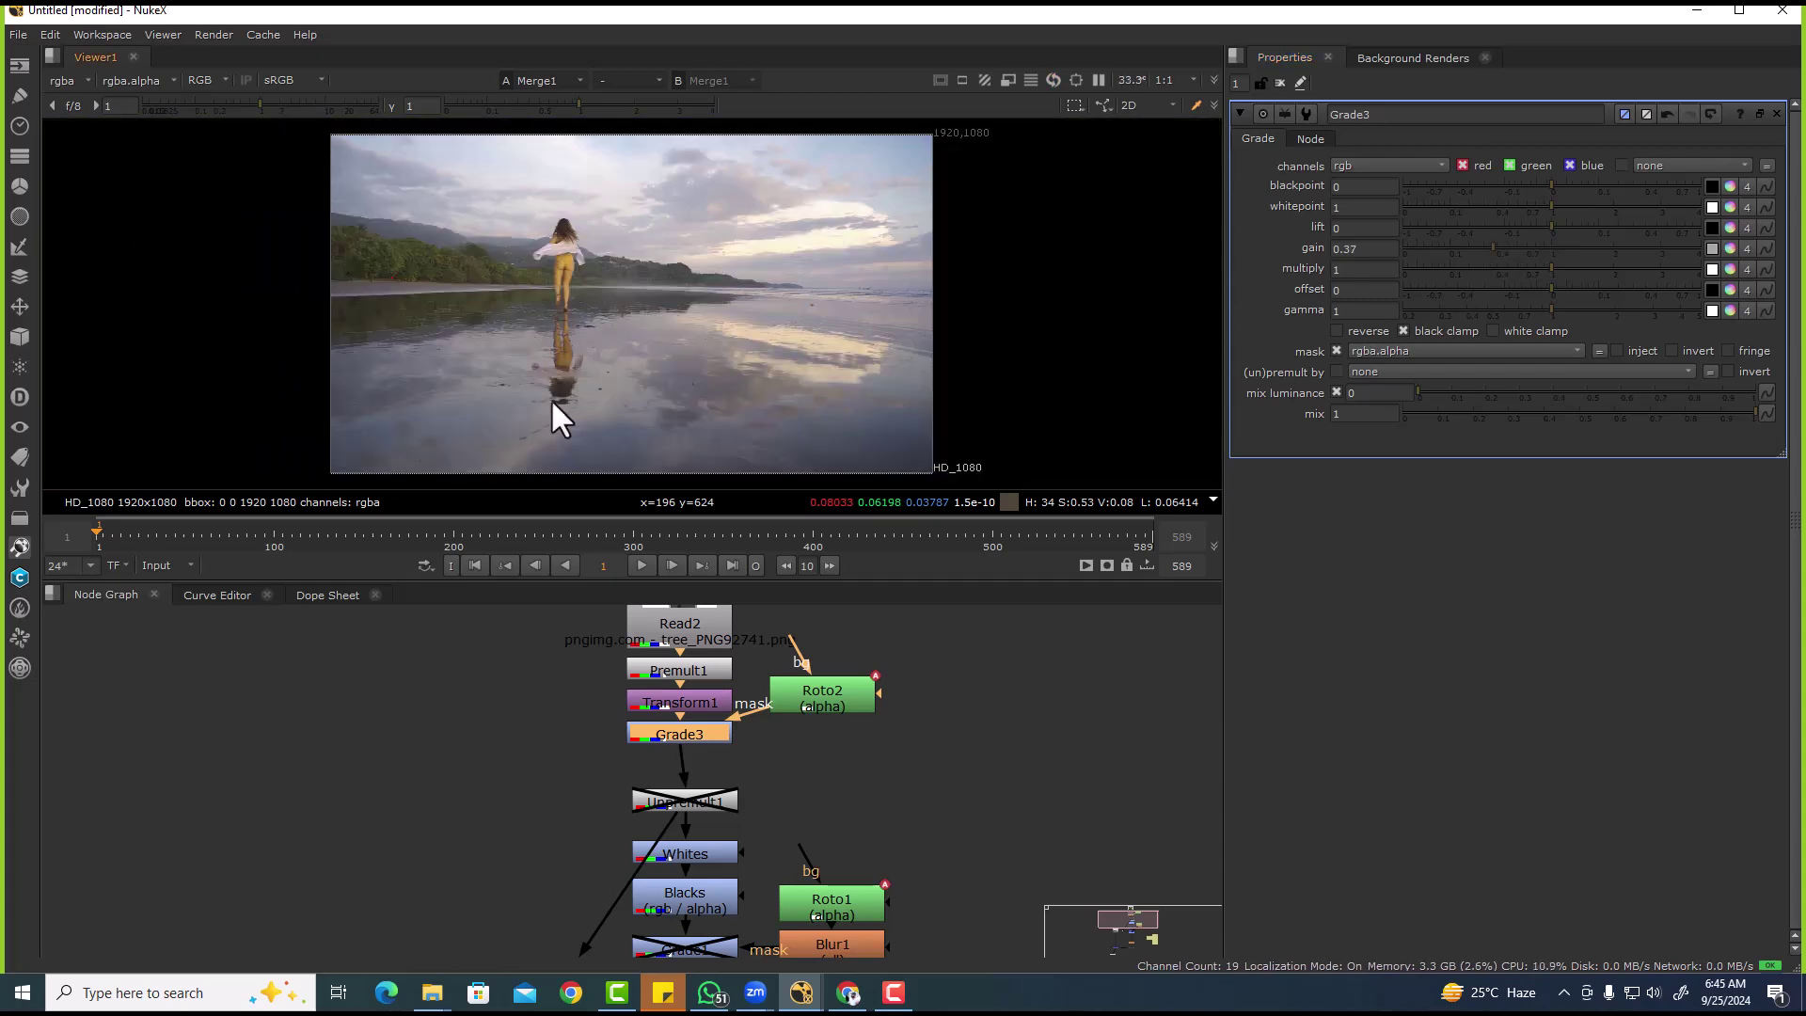
- Close the open node properties, check Grade1's effect on the composite and delete the Grade1 node
click(1281, 83)
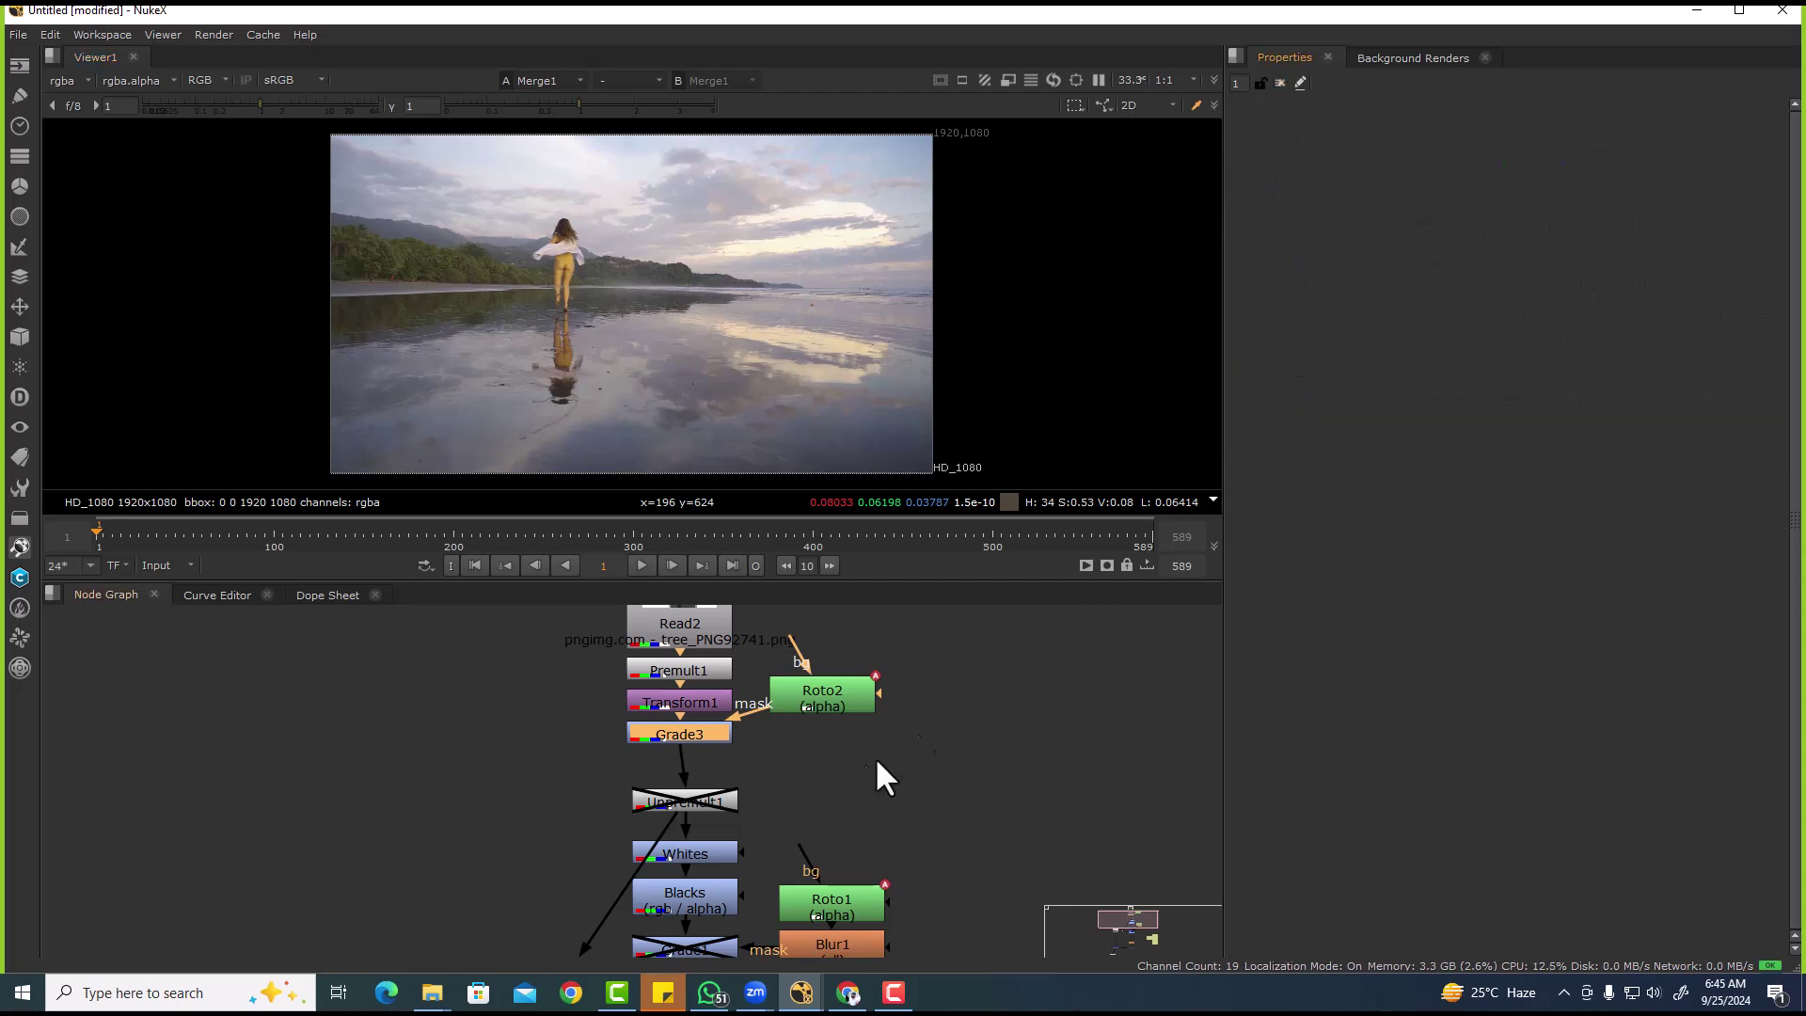
scroll(800, 720, down, 4)
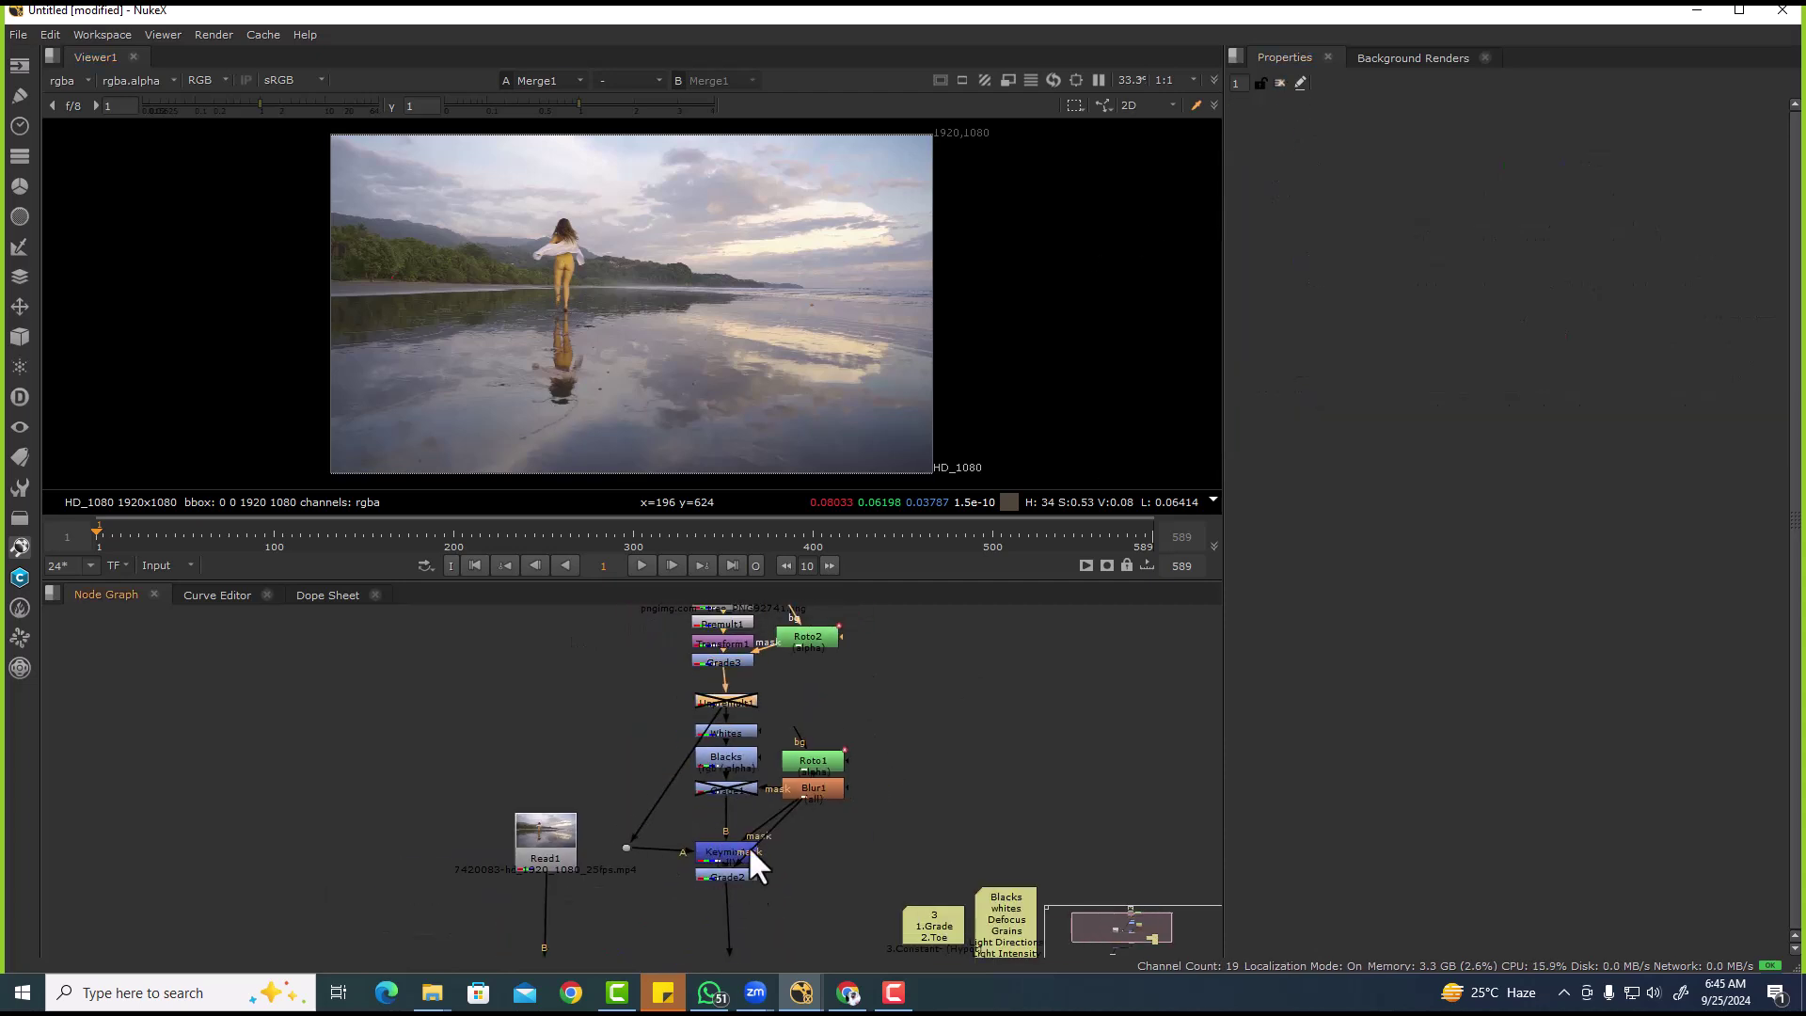
click(741, 790)
key(d)
scroll(427, 385, up, 10)
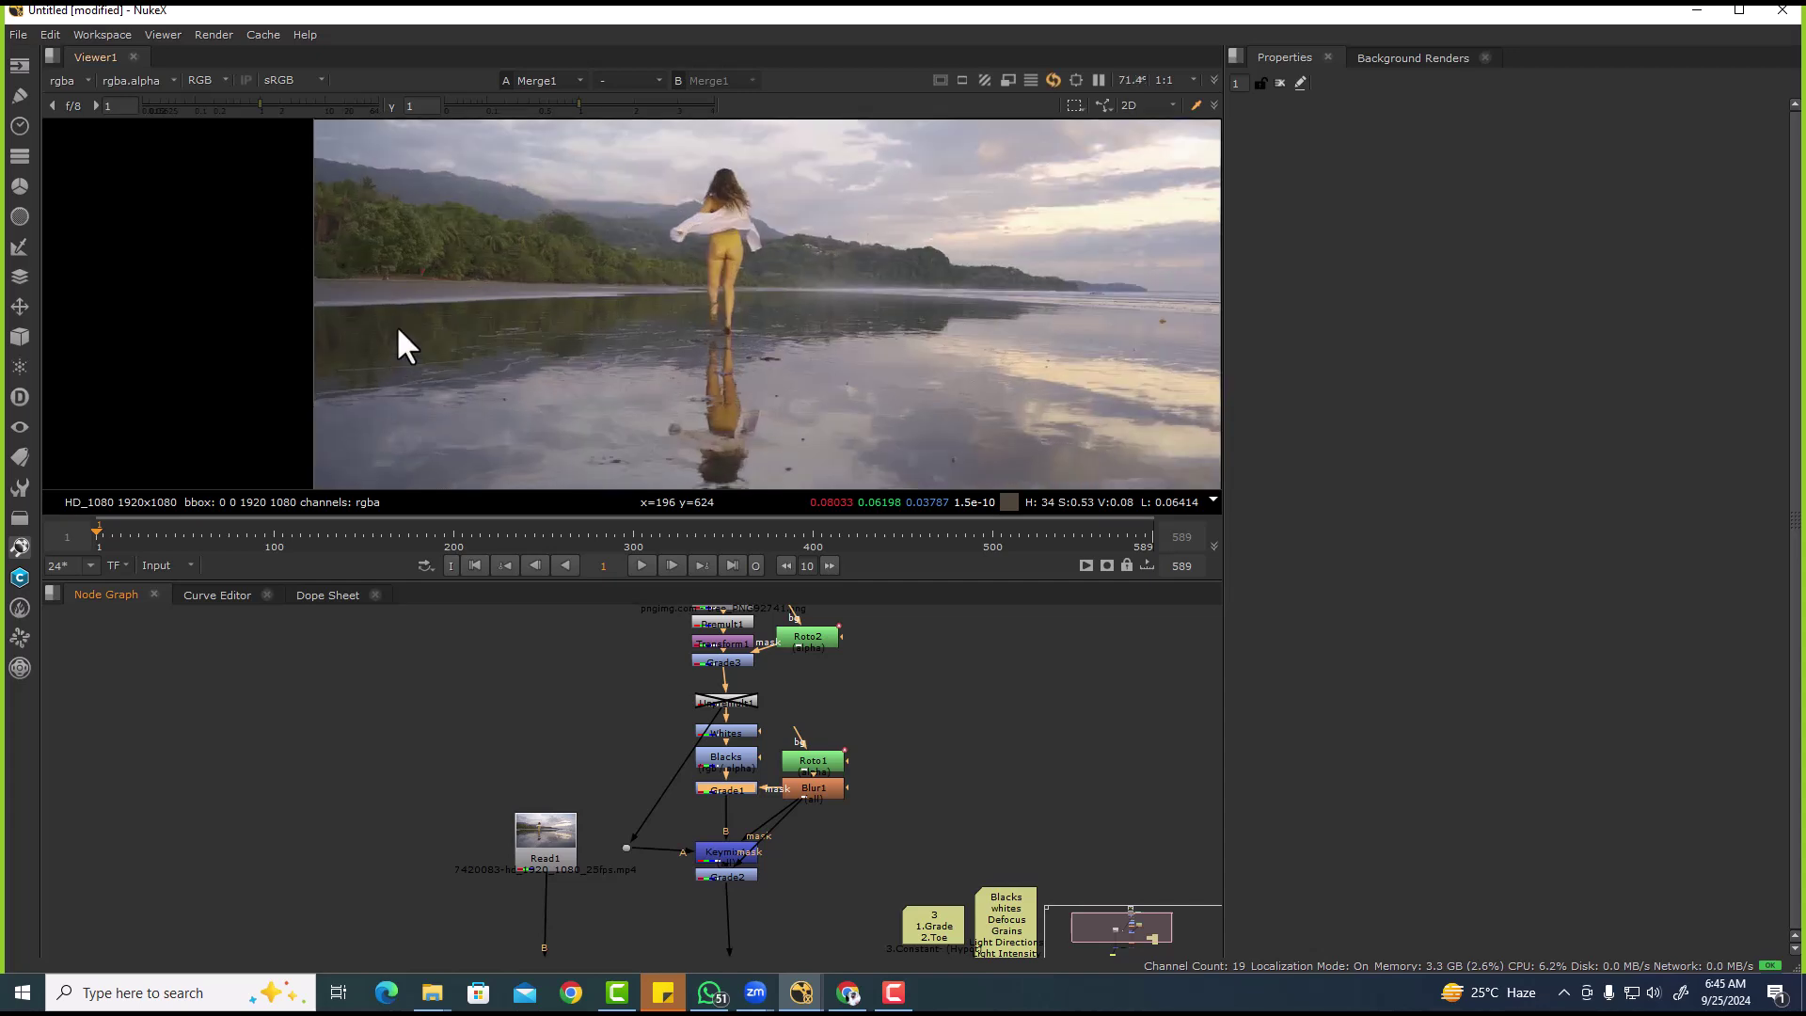
key(d)
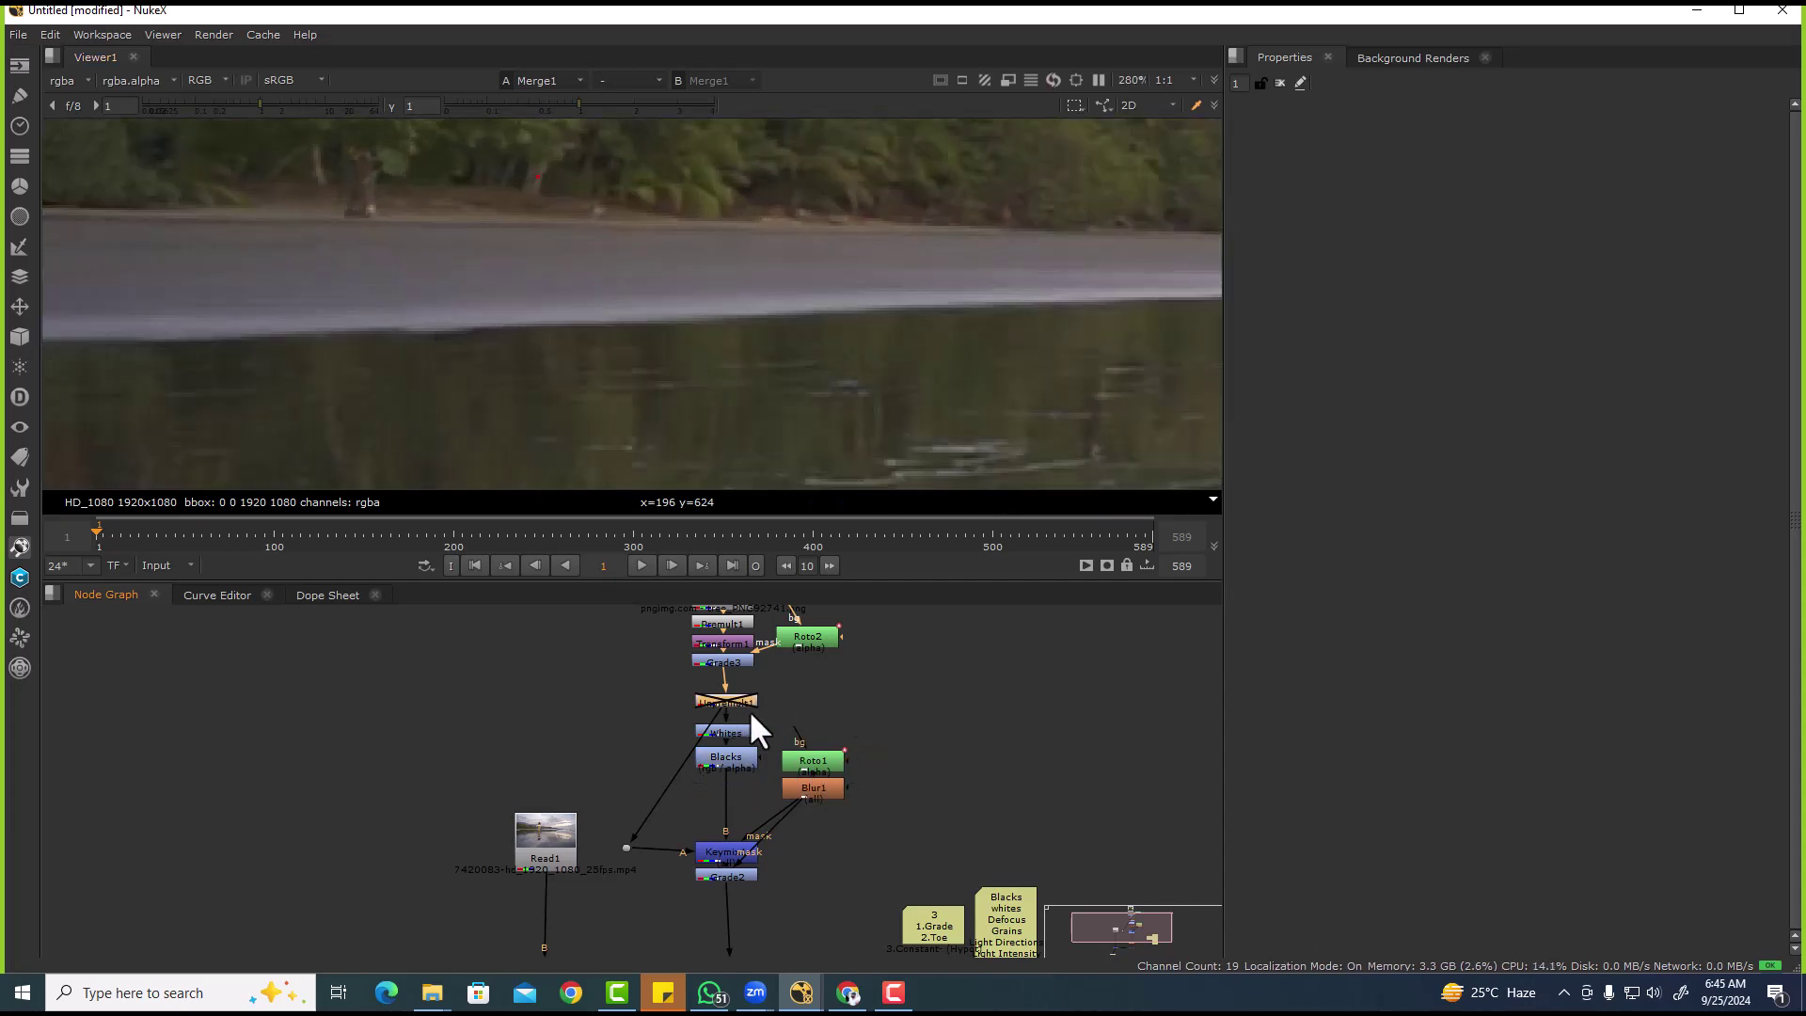
- Re-enable Unpremult1 and Premult2 around the tree's colour corrections
scroll(749, 709, down, 5)
scroll(747, 749, down, 3)
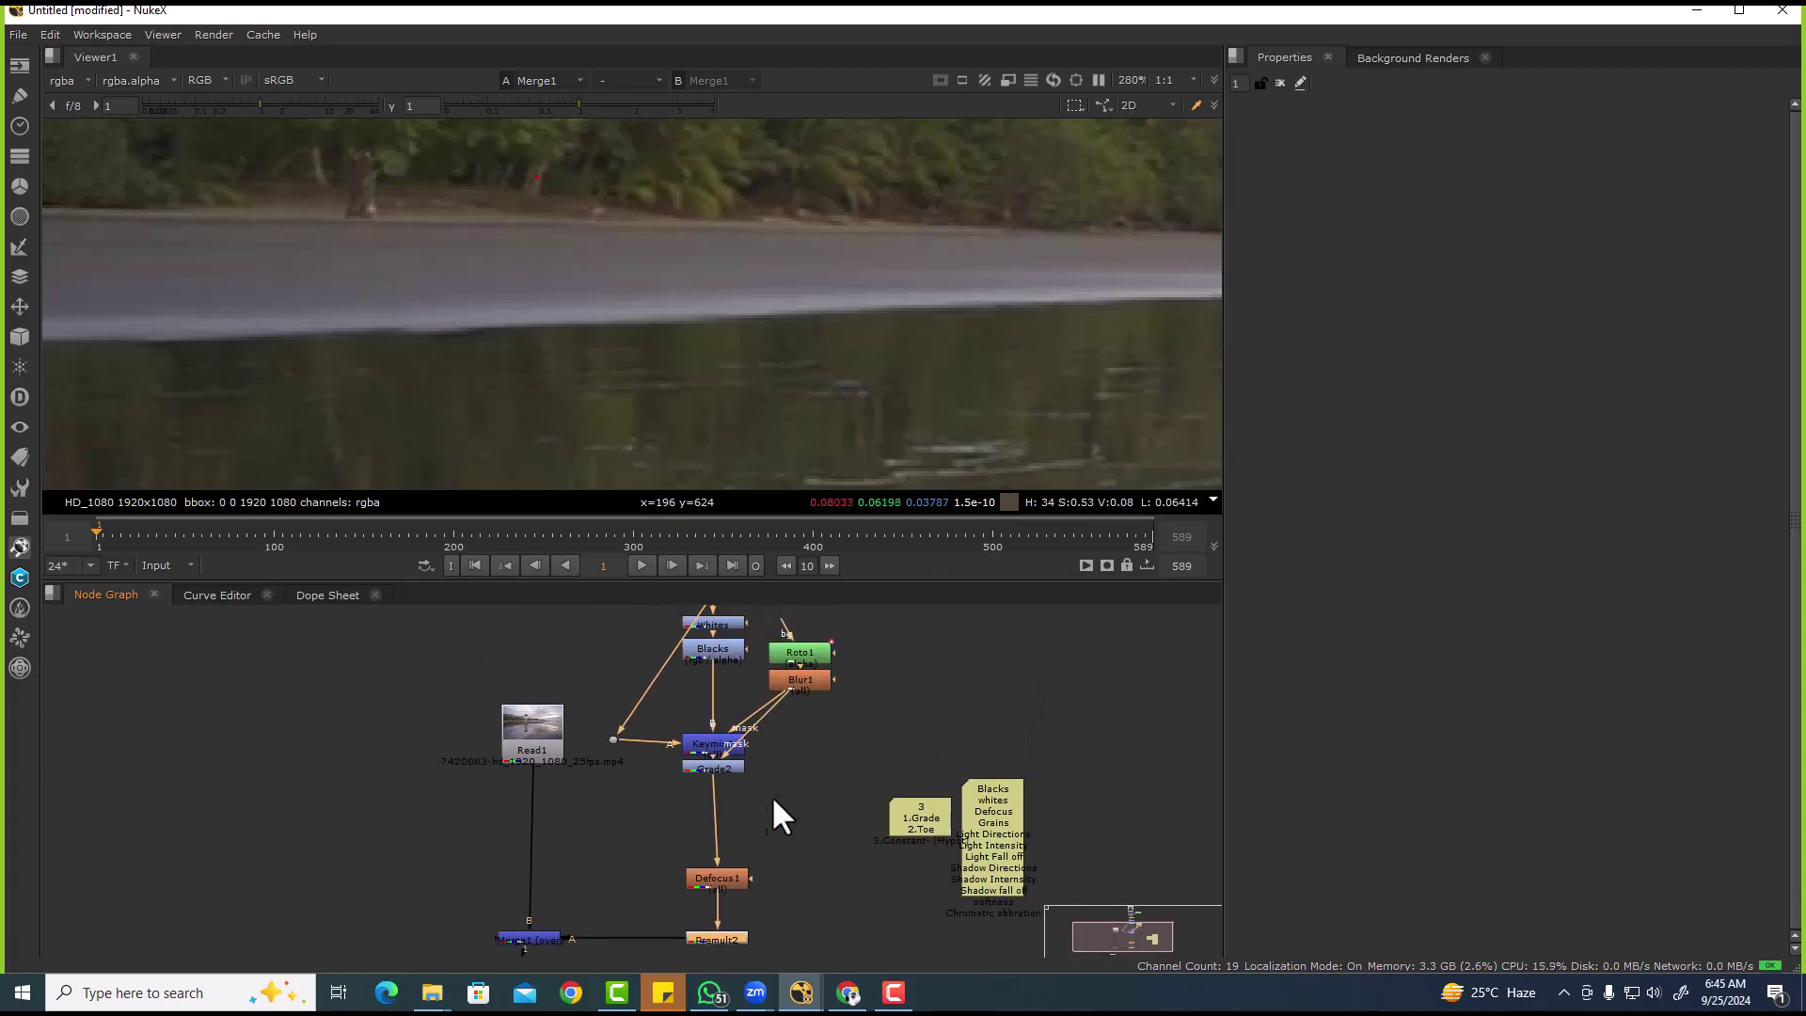
scroll(713, 644, up, 2)
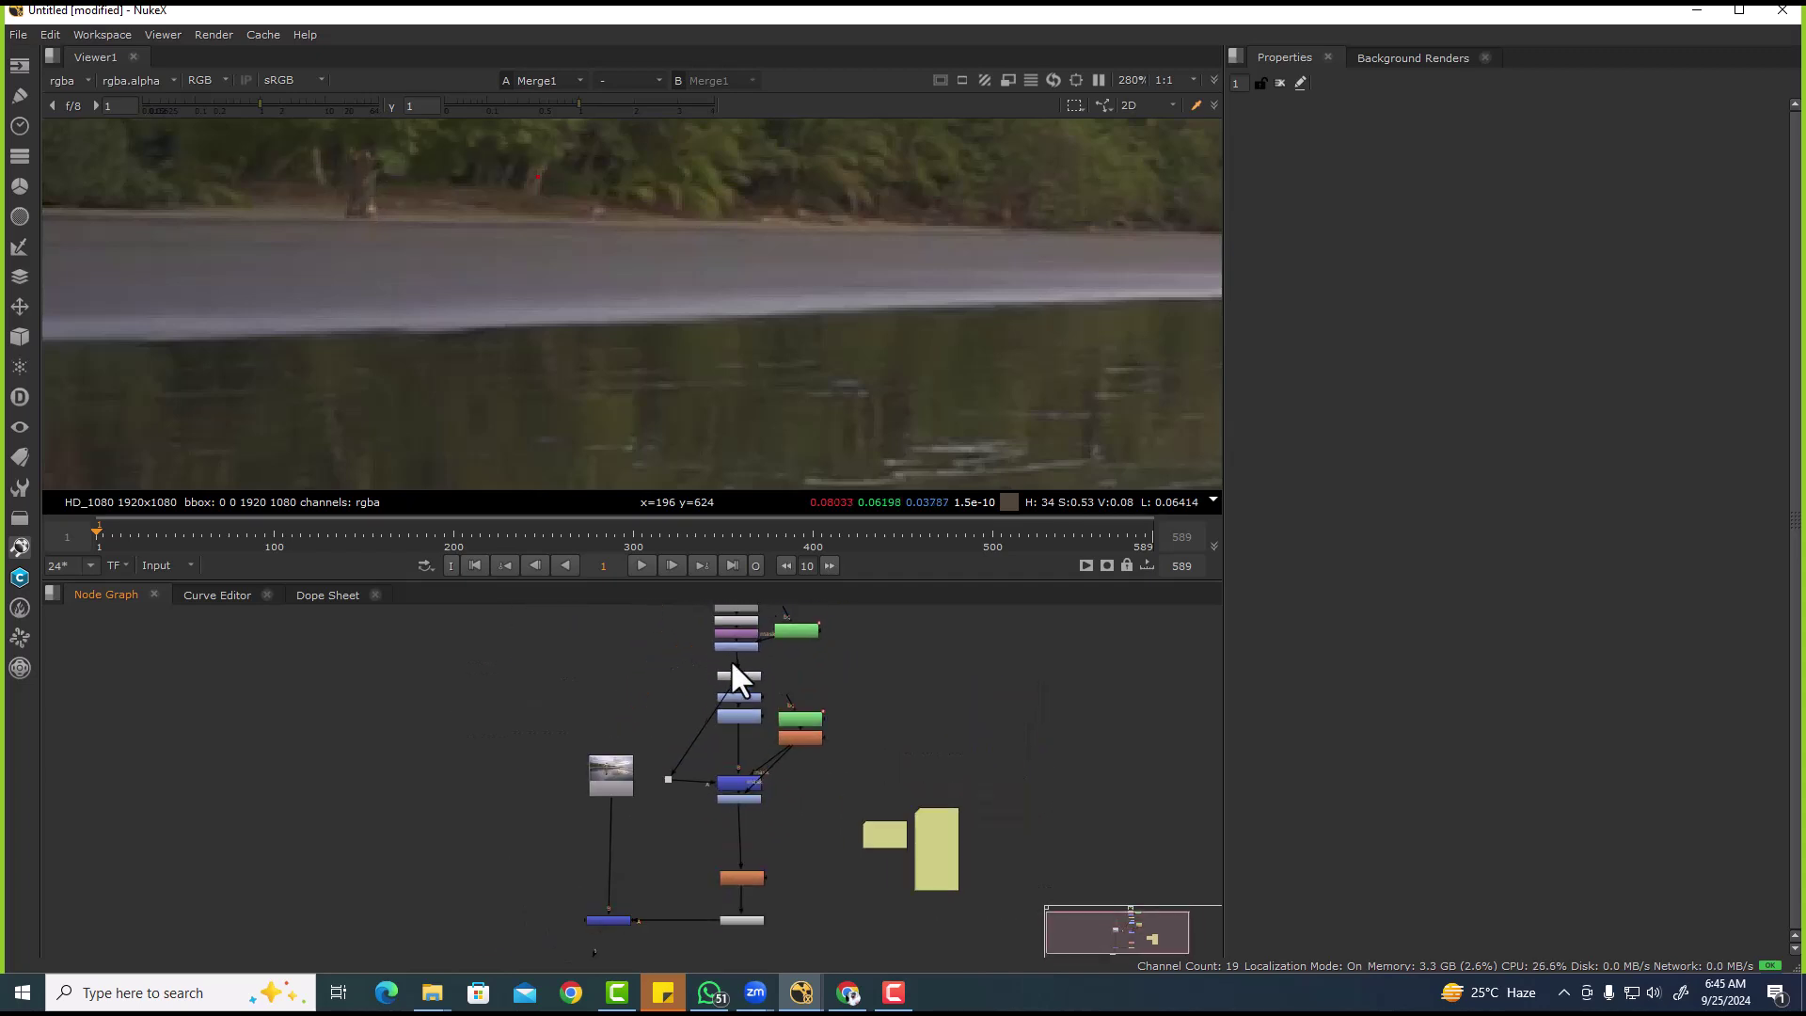
- Disable Grade3, Whites, Blacks, Keymix1, Grade2 and Defocus1 together to view the uncorrected tree
drag(692, 689, 782, 858)
middle_drag(781, 858, 774, 756)
shift+click(735, 796)
scroll(576, 372, down, 3)
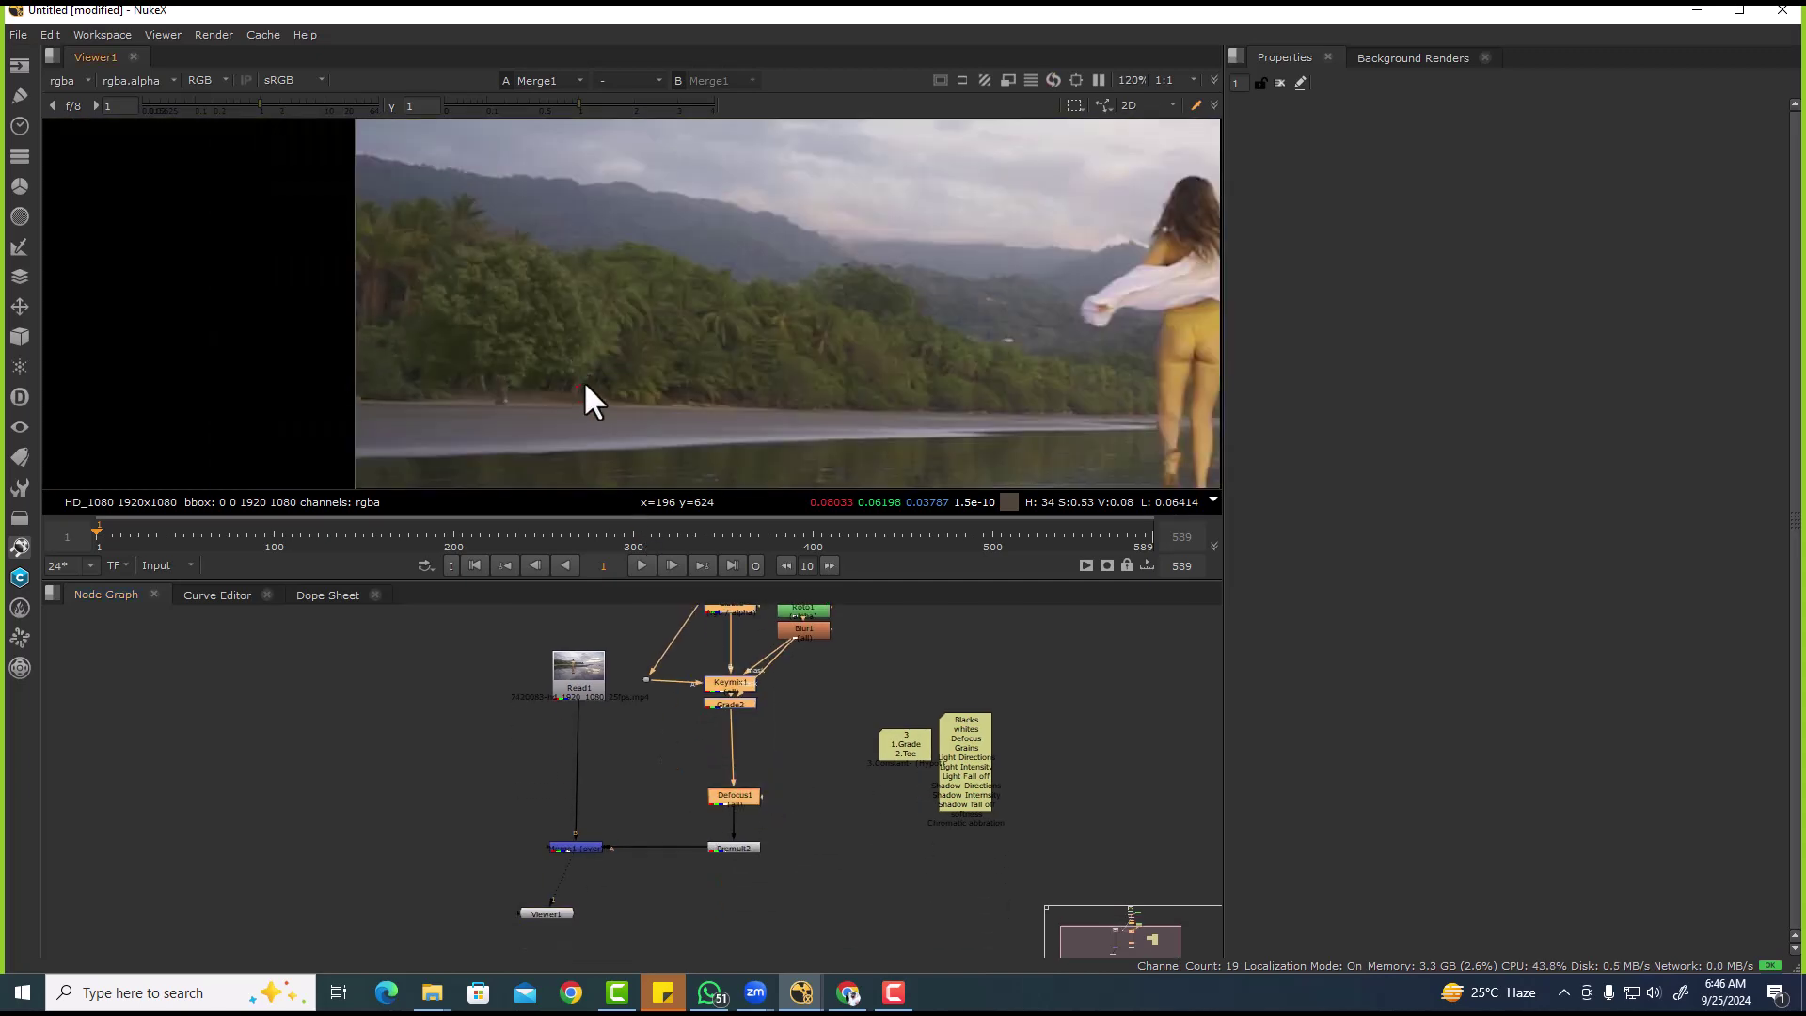
key(d)
- Re-enable the Whites and Blacks grades one after the other, inspecting the tree and its trunk
middle_drag(781, 764, 718, 666)
scroll(720, 669, up, 3)
click(740, 758)
key(d)
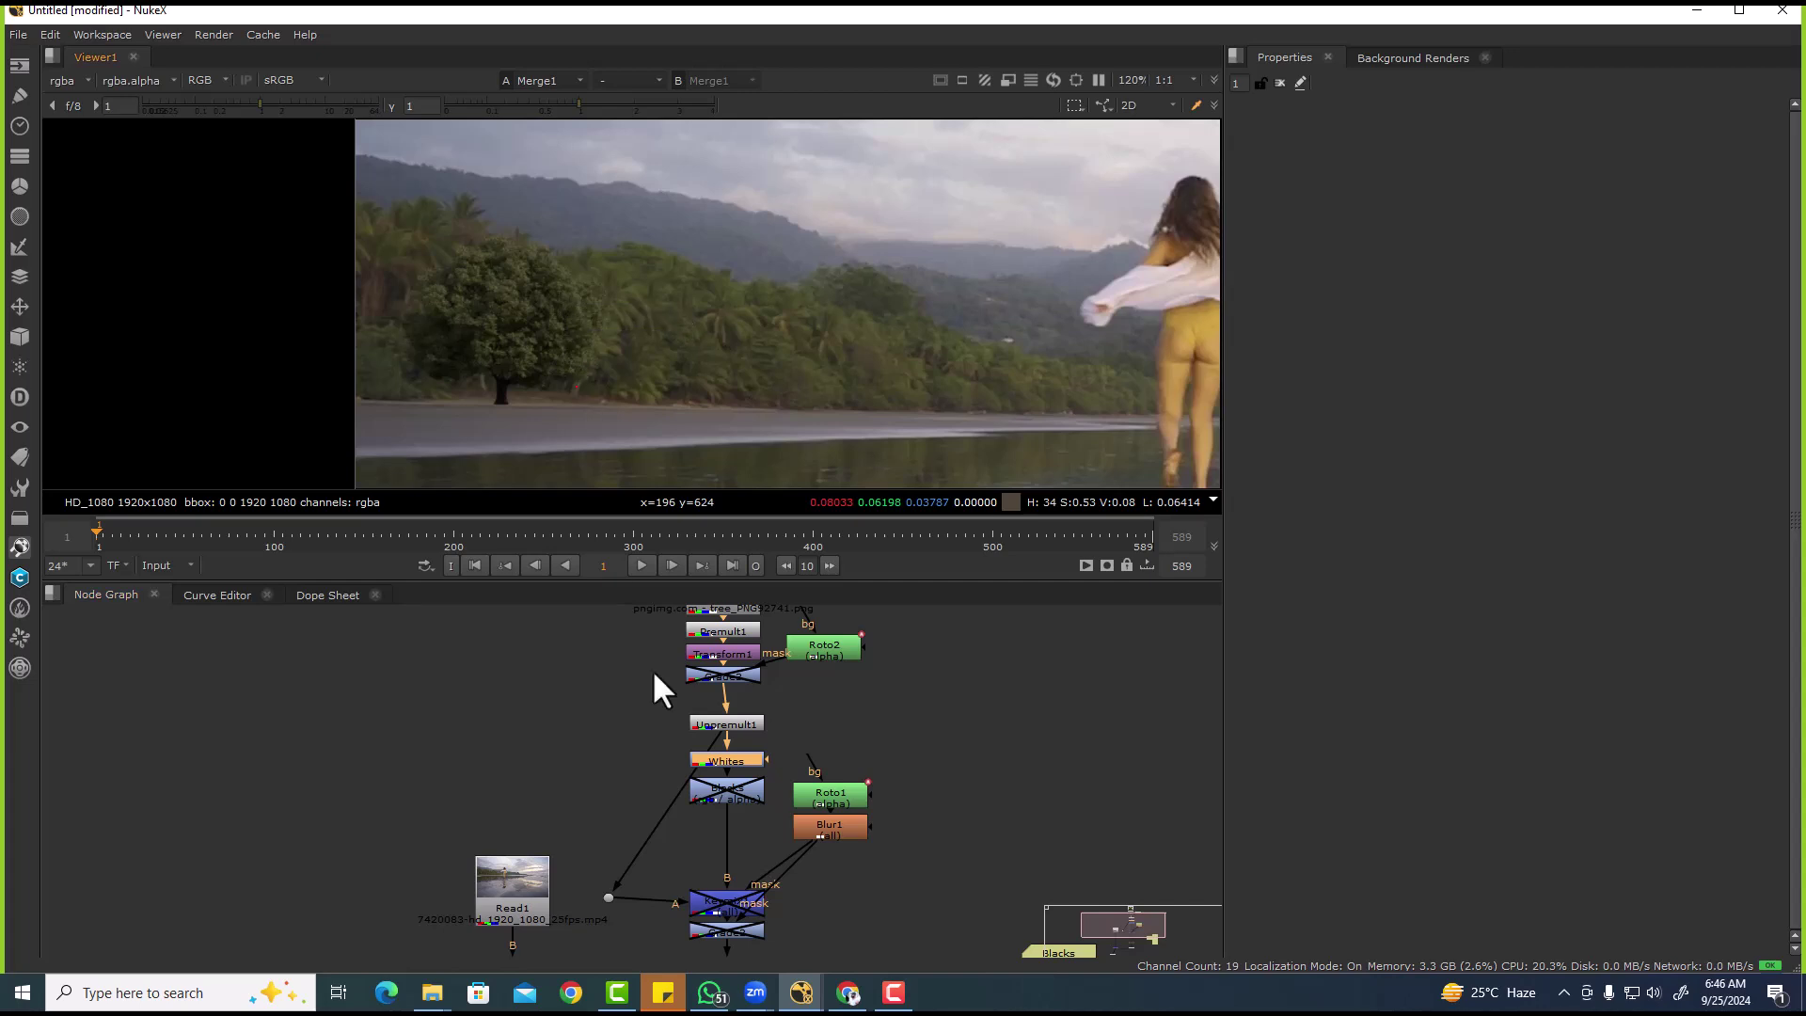
click(714, 785)
key(d)
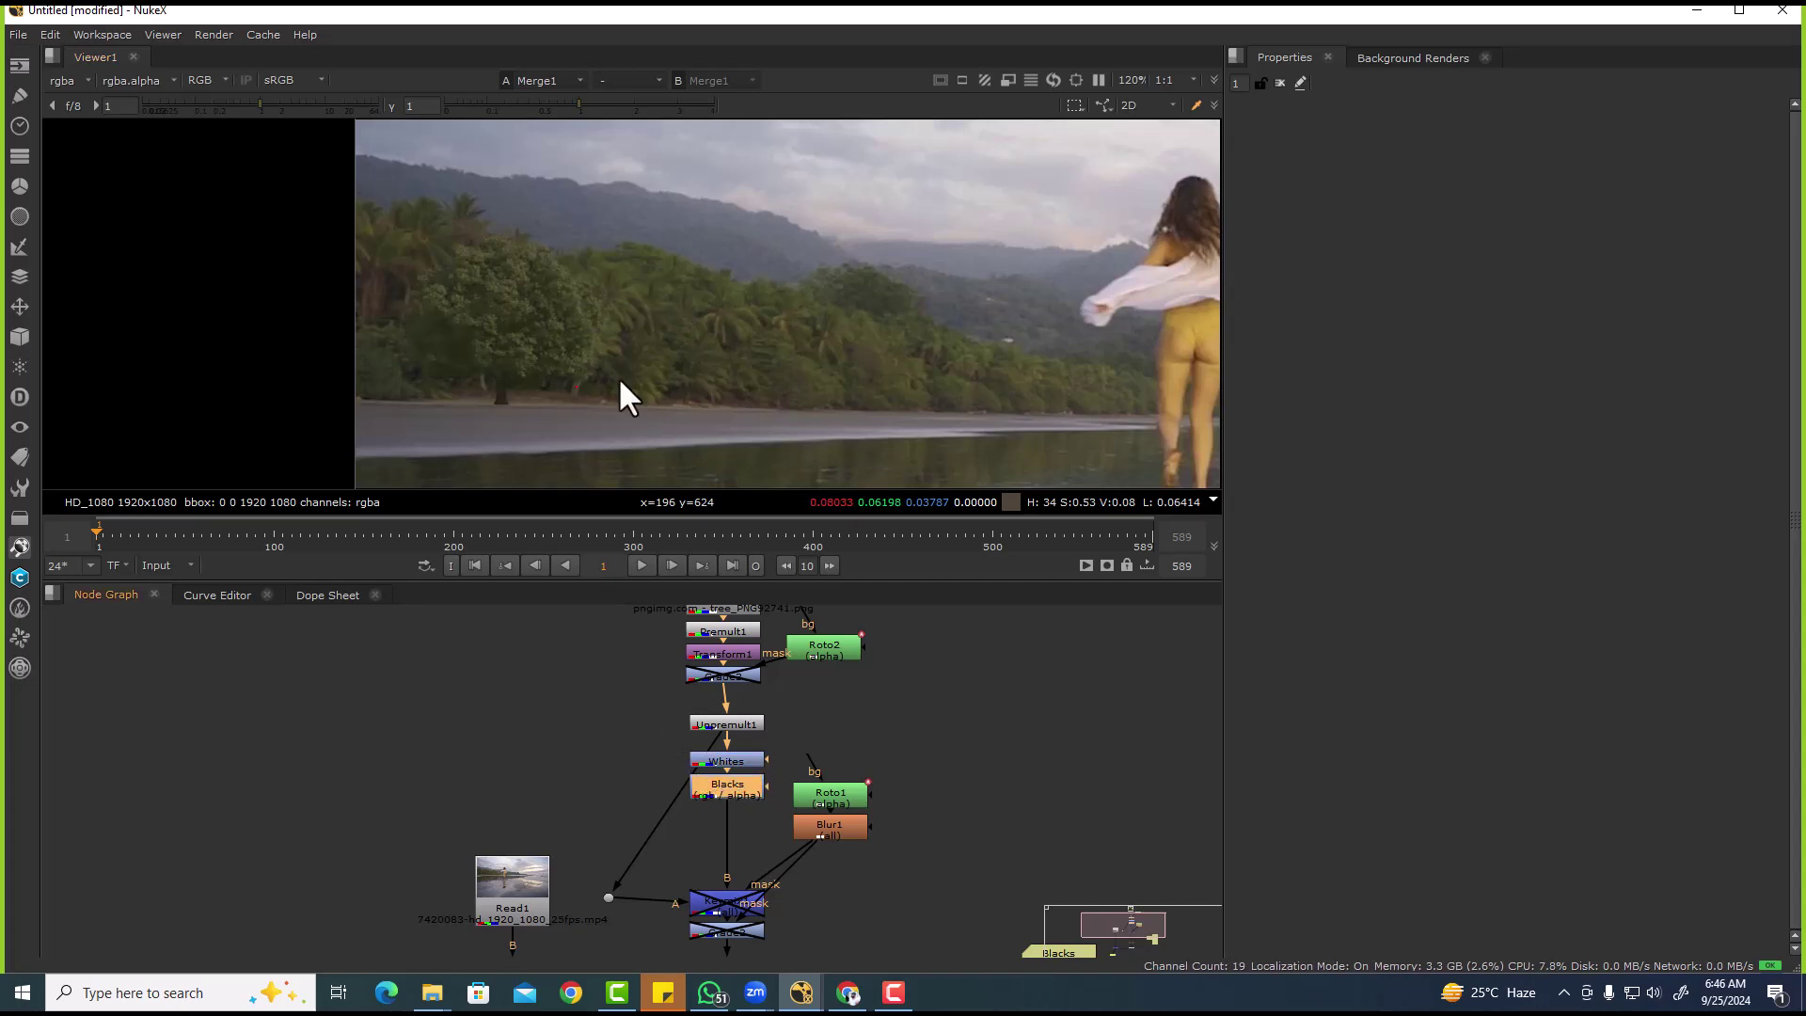
middle_drag(799, 694, 749, 572)
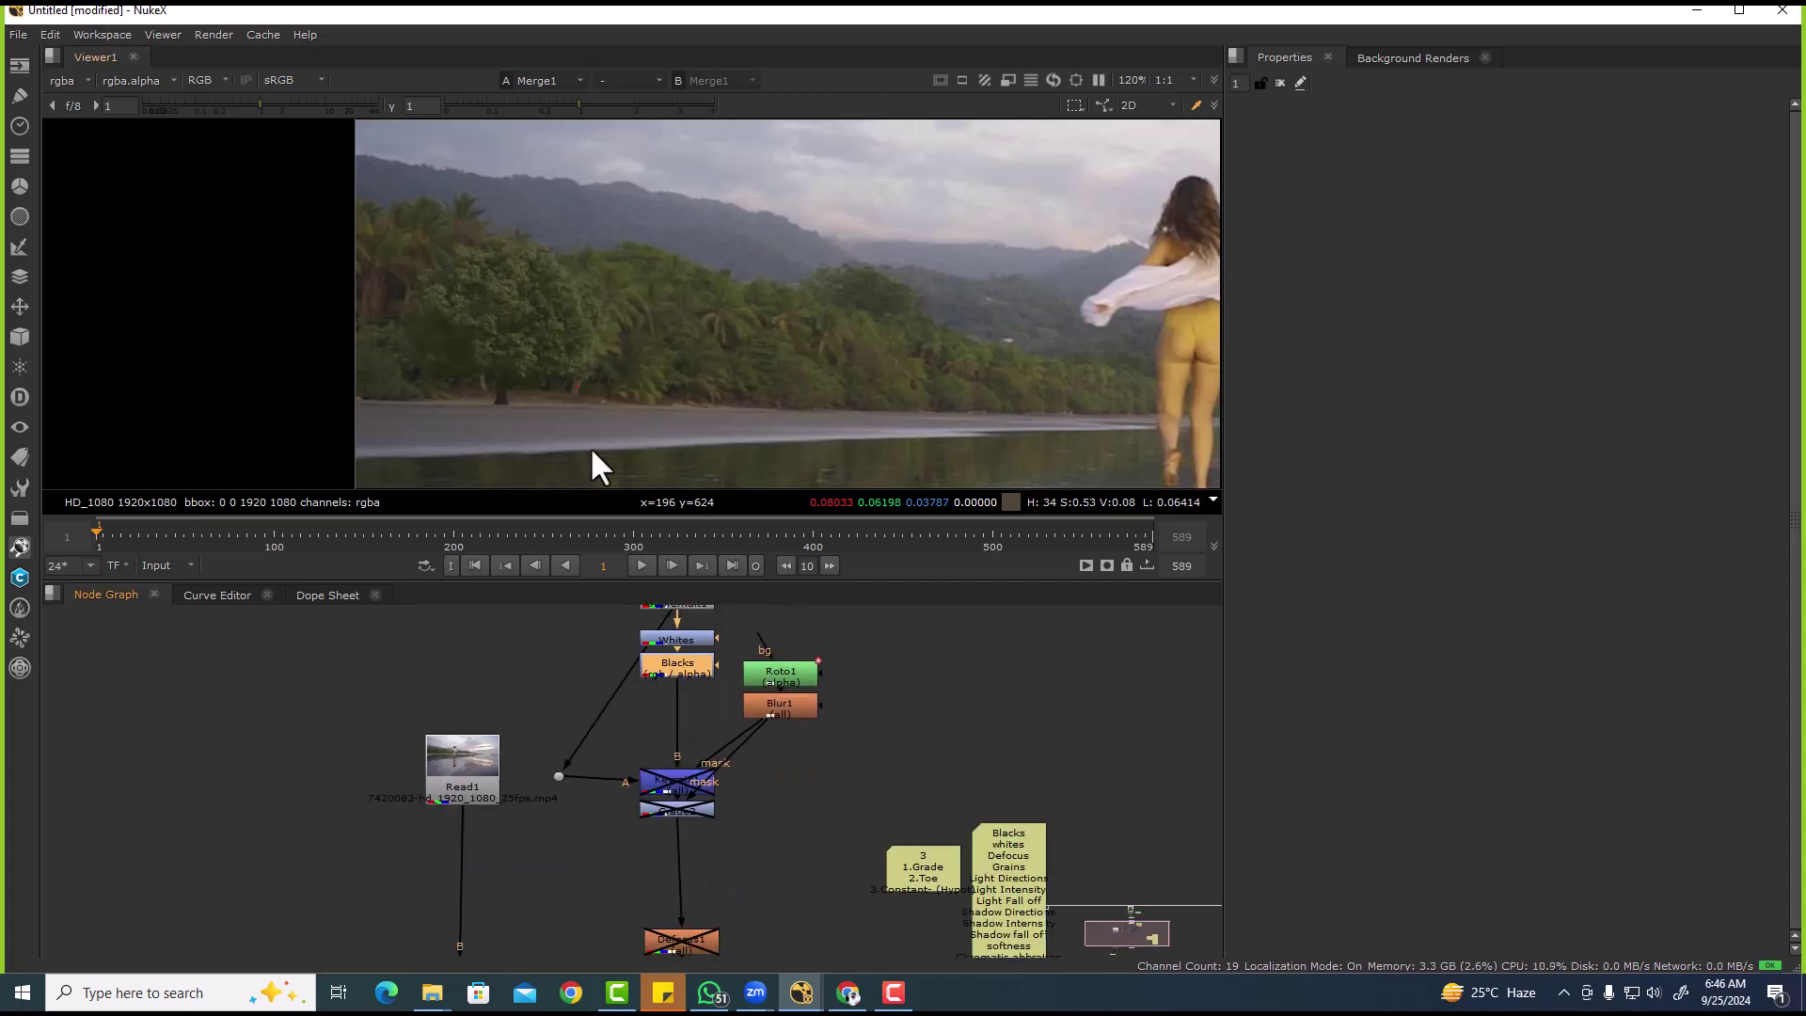
scroll(528, 391, up, 5)
scroll(442, 386, up, 1)
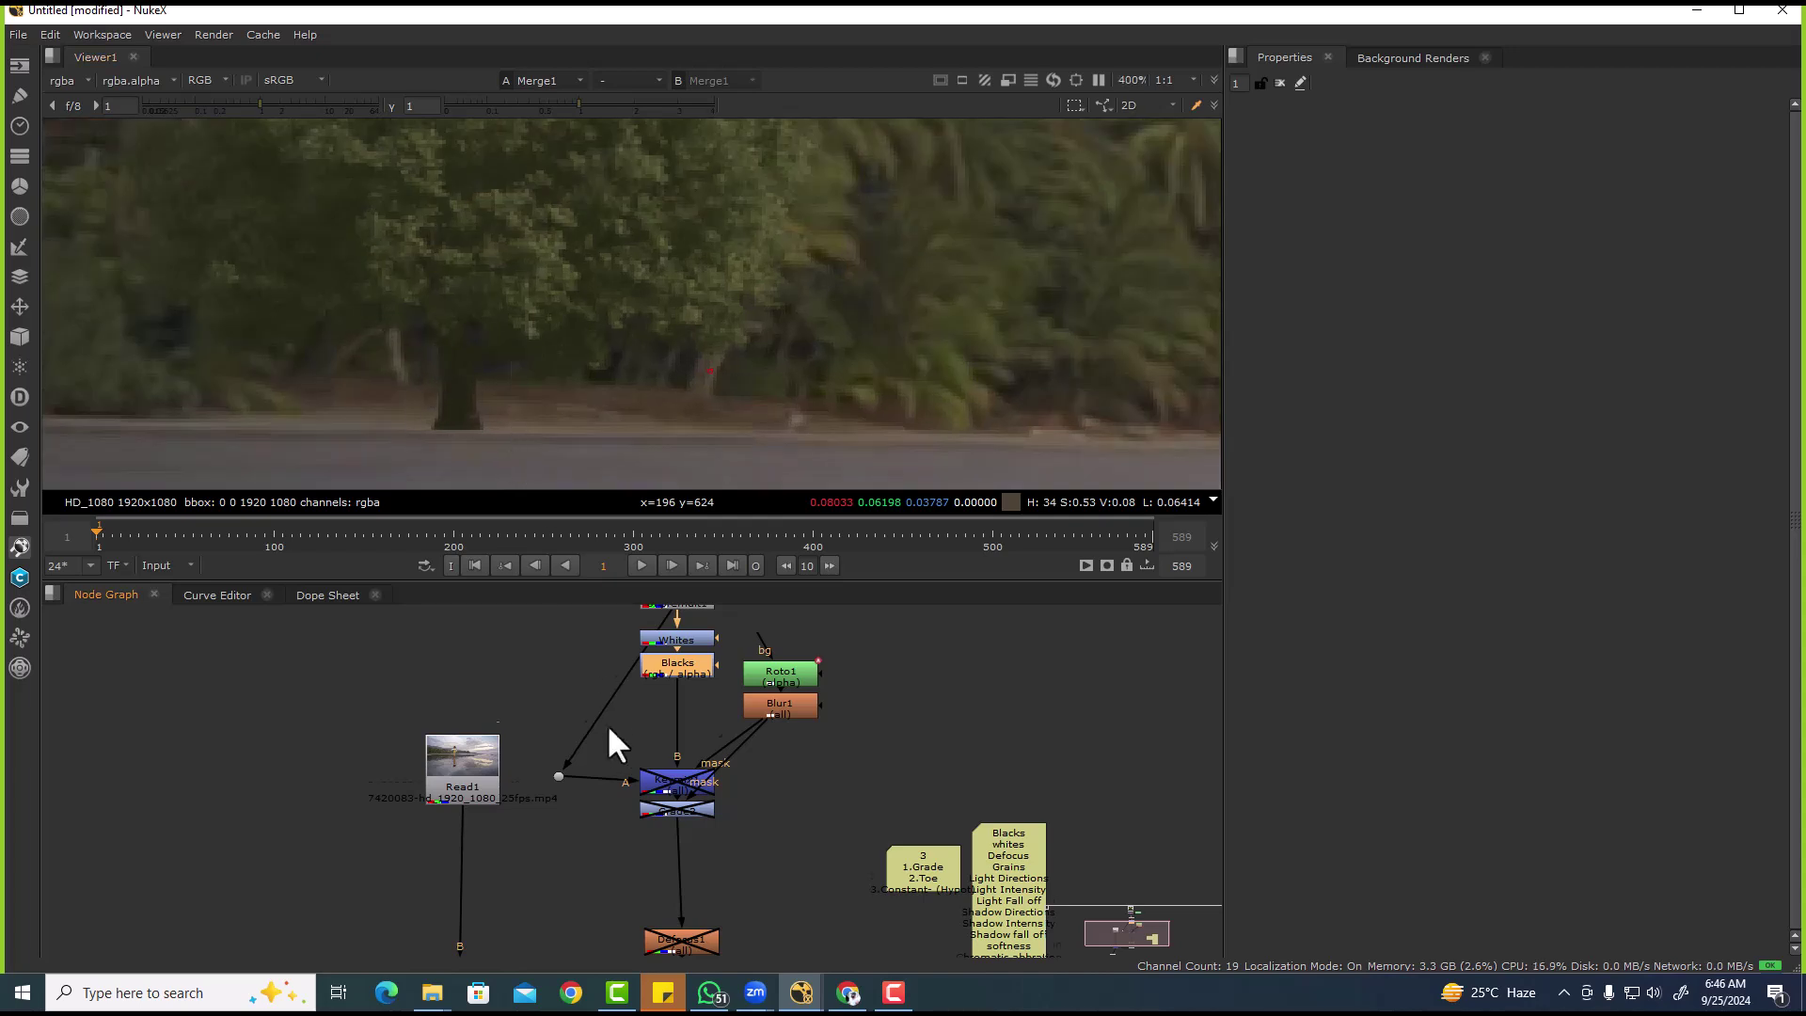
- Re-enable Keymix1 and Grade2 and inspect the trunk in the composite
middle_drag(633, 754, 637, 717)
drag(635, 698, 732, 786)
key(d)
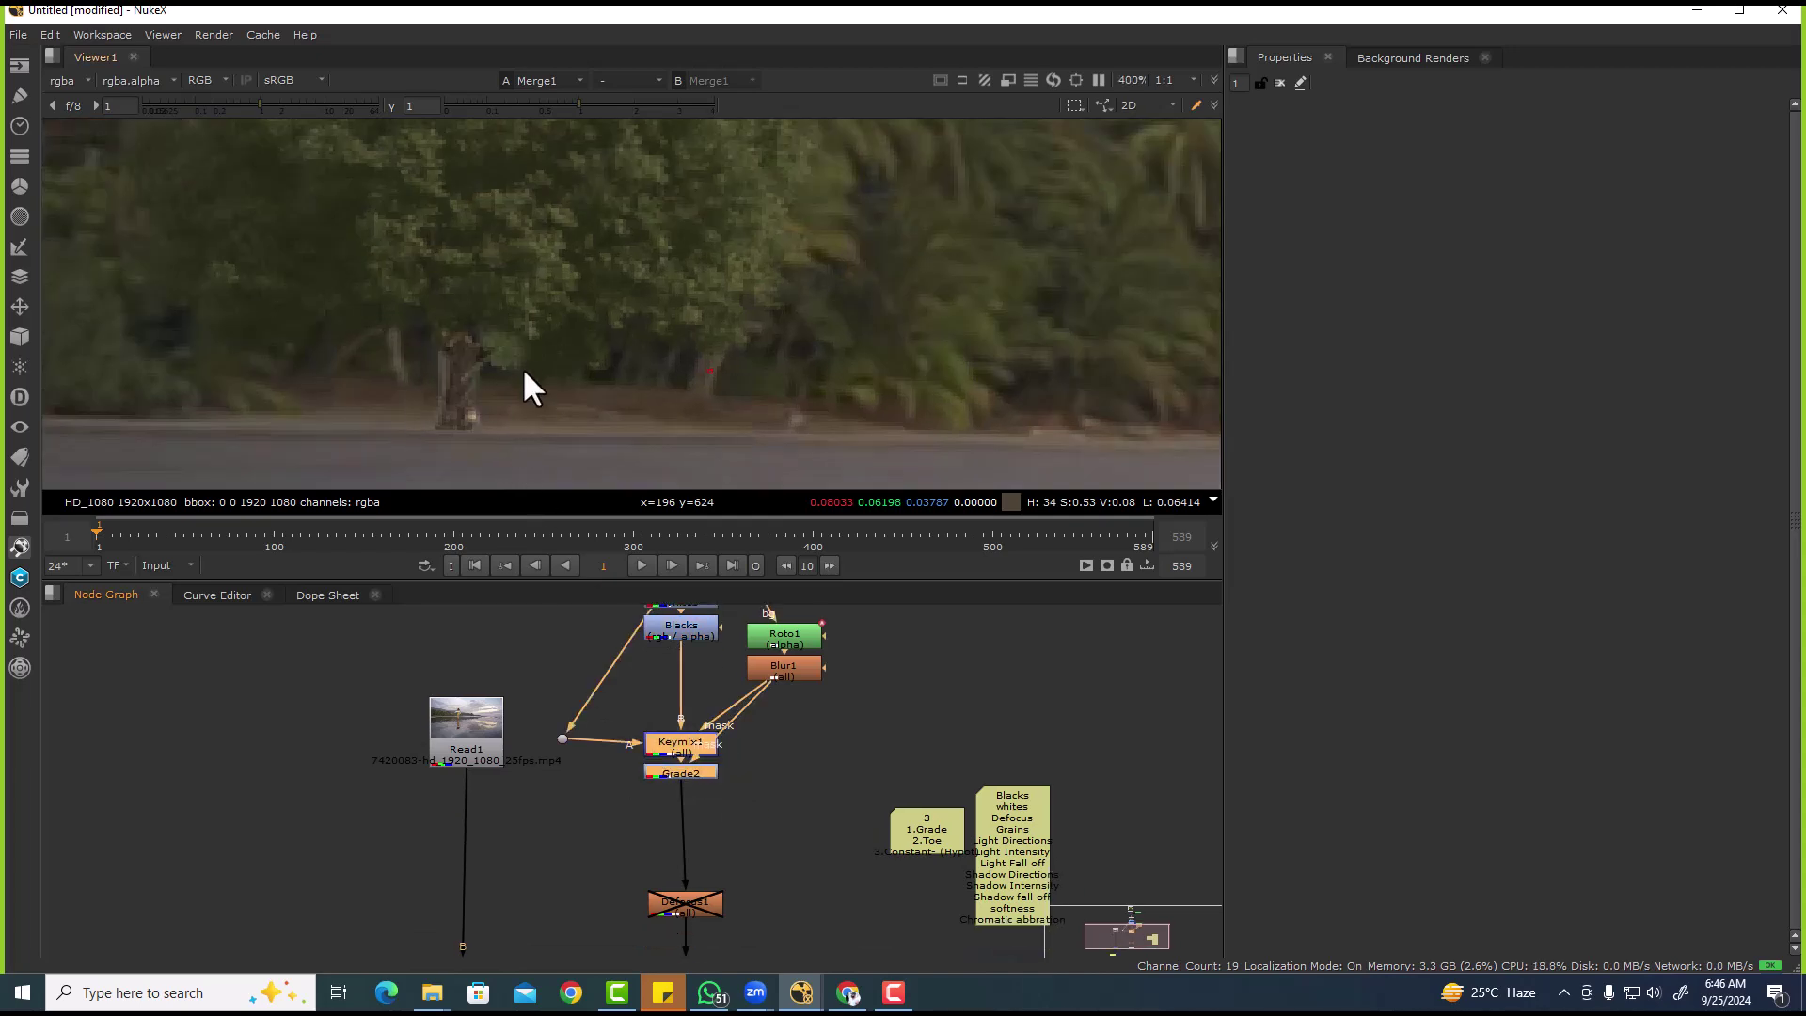
scroll(482, 400, down, 2)
scroll(483, 409, down, 1)
scroll(528, 437, down, 1)
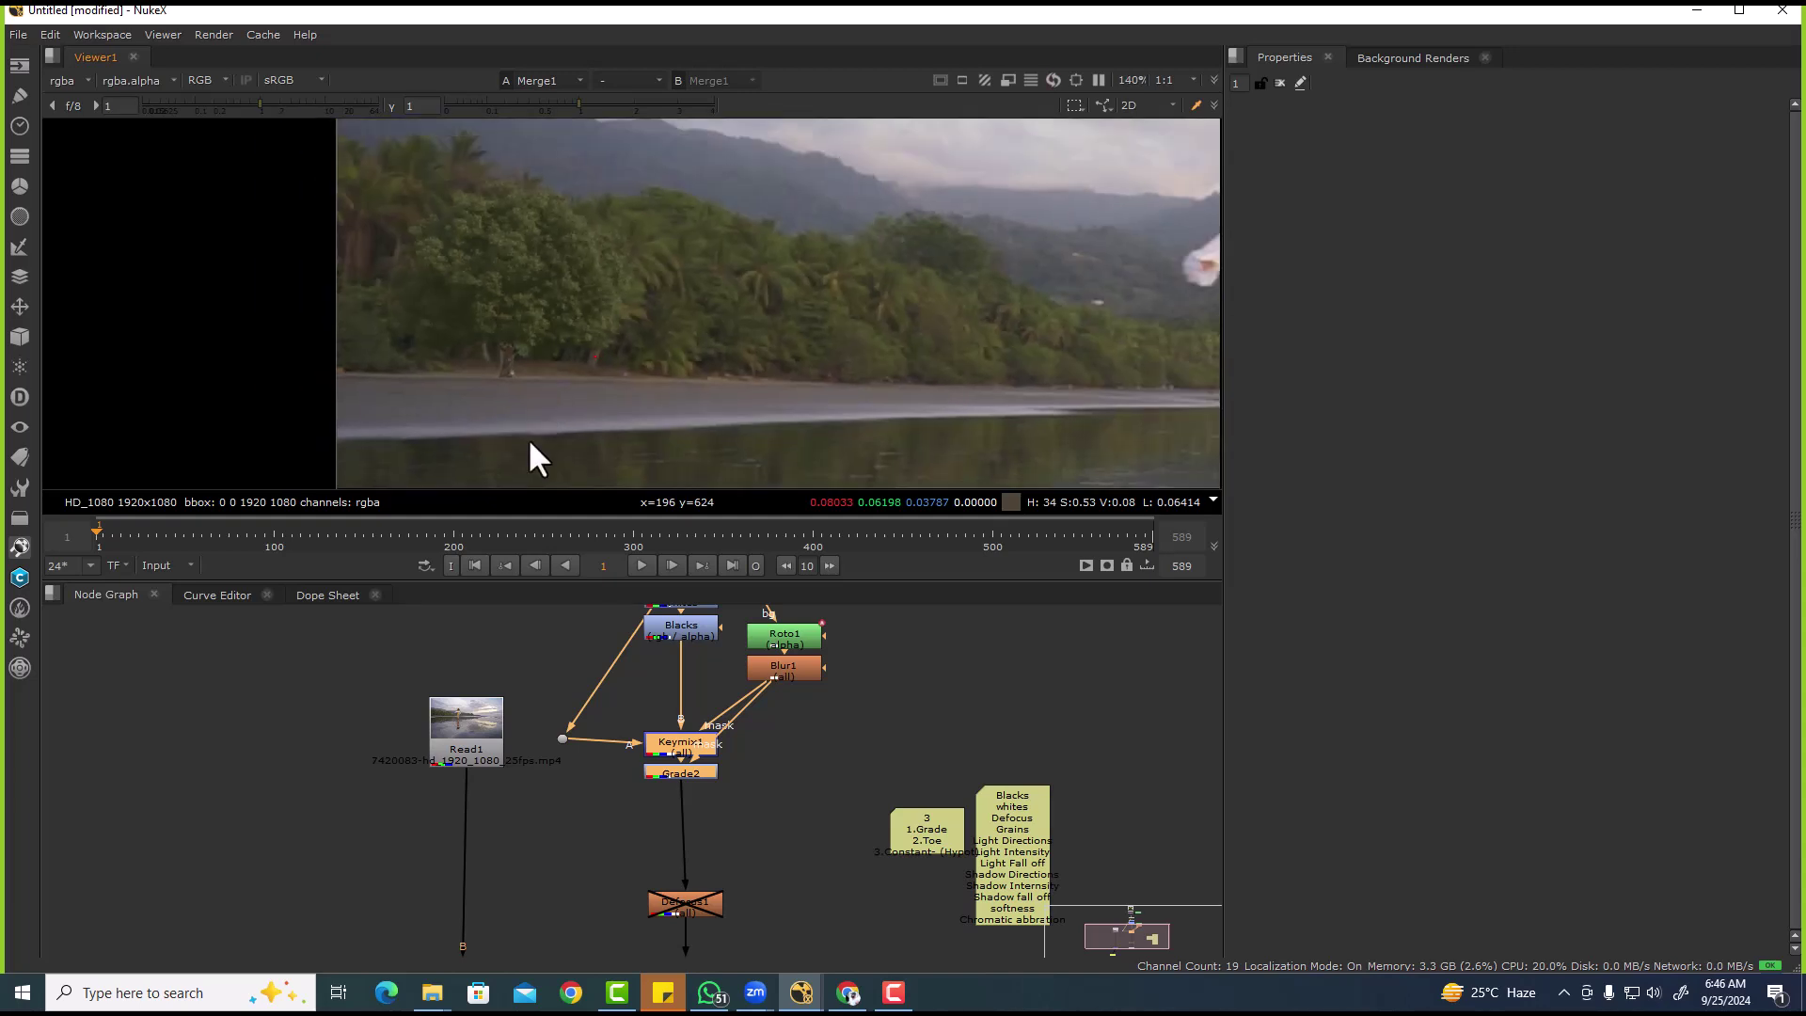
scroll(540, 365, up, 8)
scroll(696, 738, up, 5)
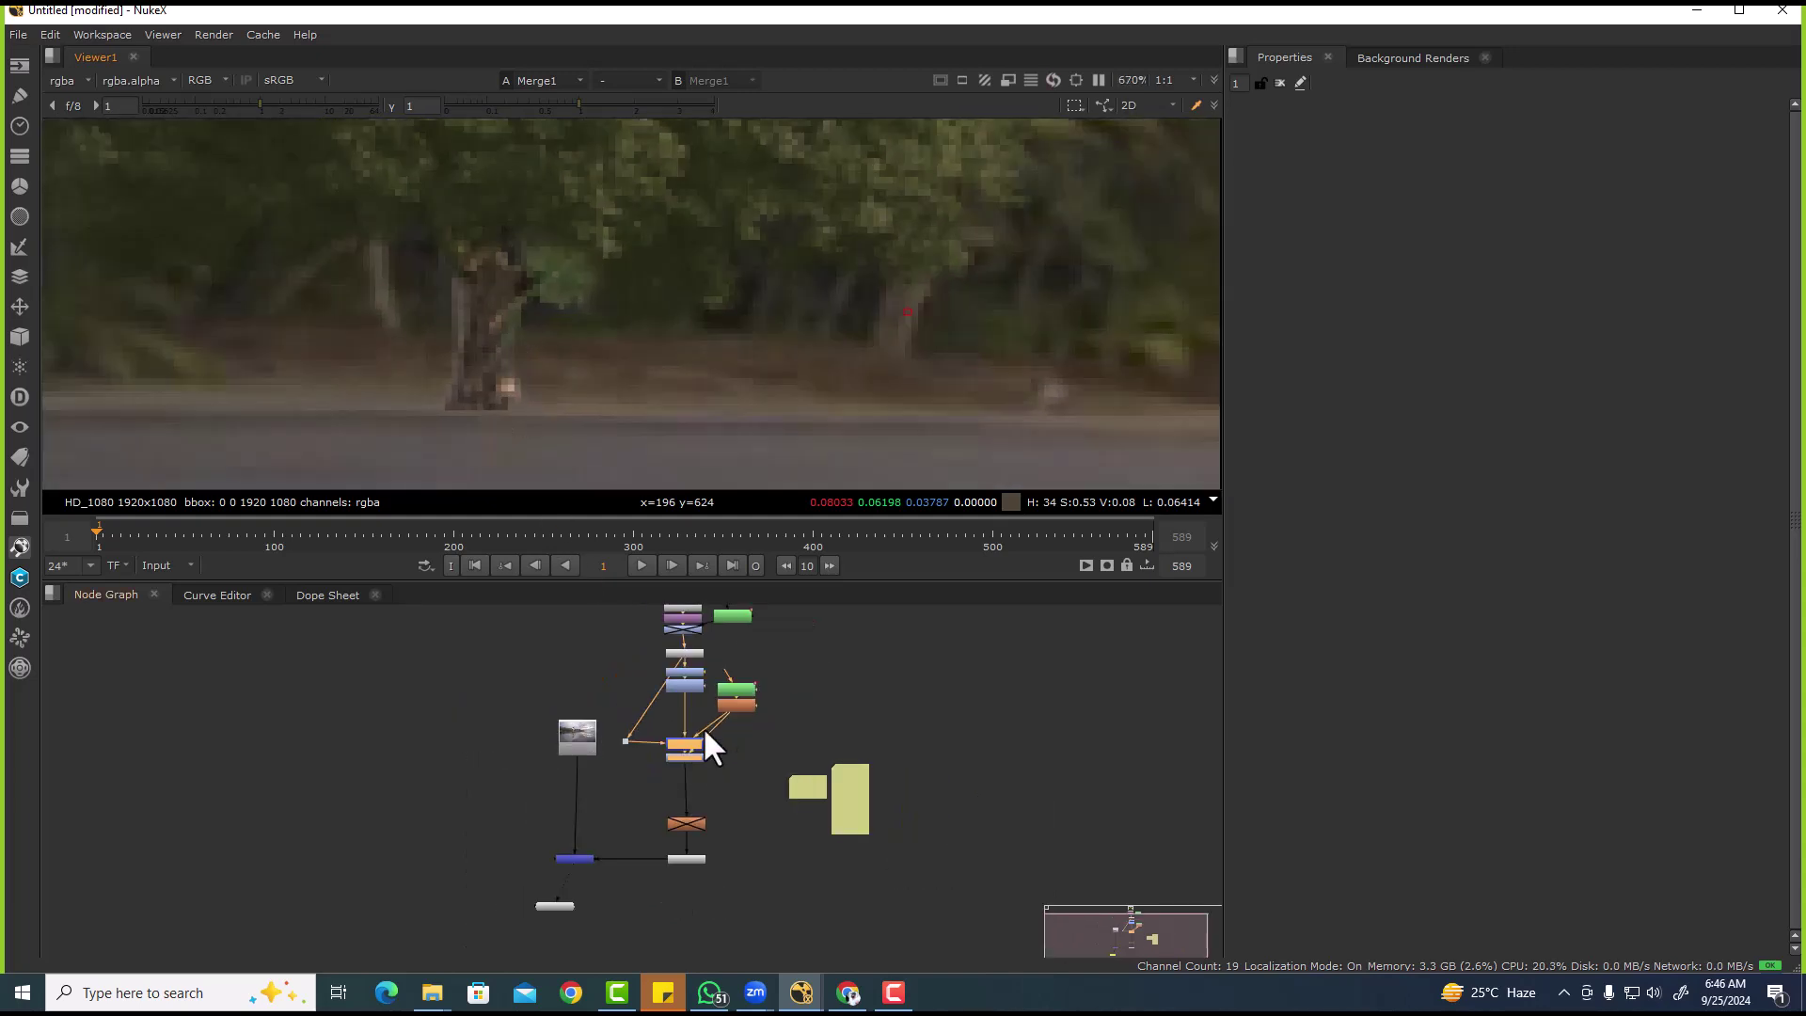
- Re-enable Grade3 and check the trunk's darkened edge in the composite
click(696, 753)
key(d)
scroll(493, 346, down, 8)
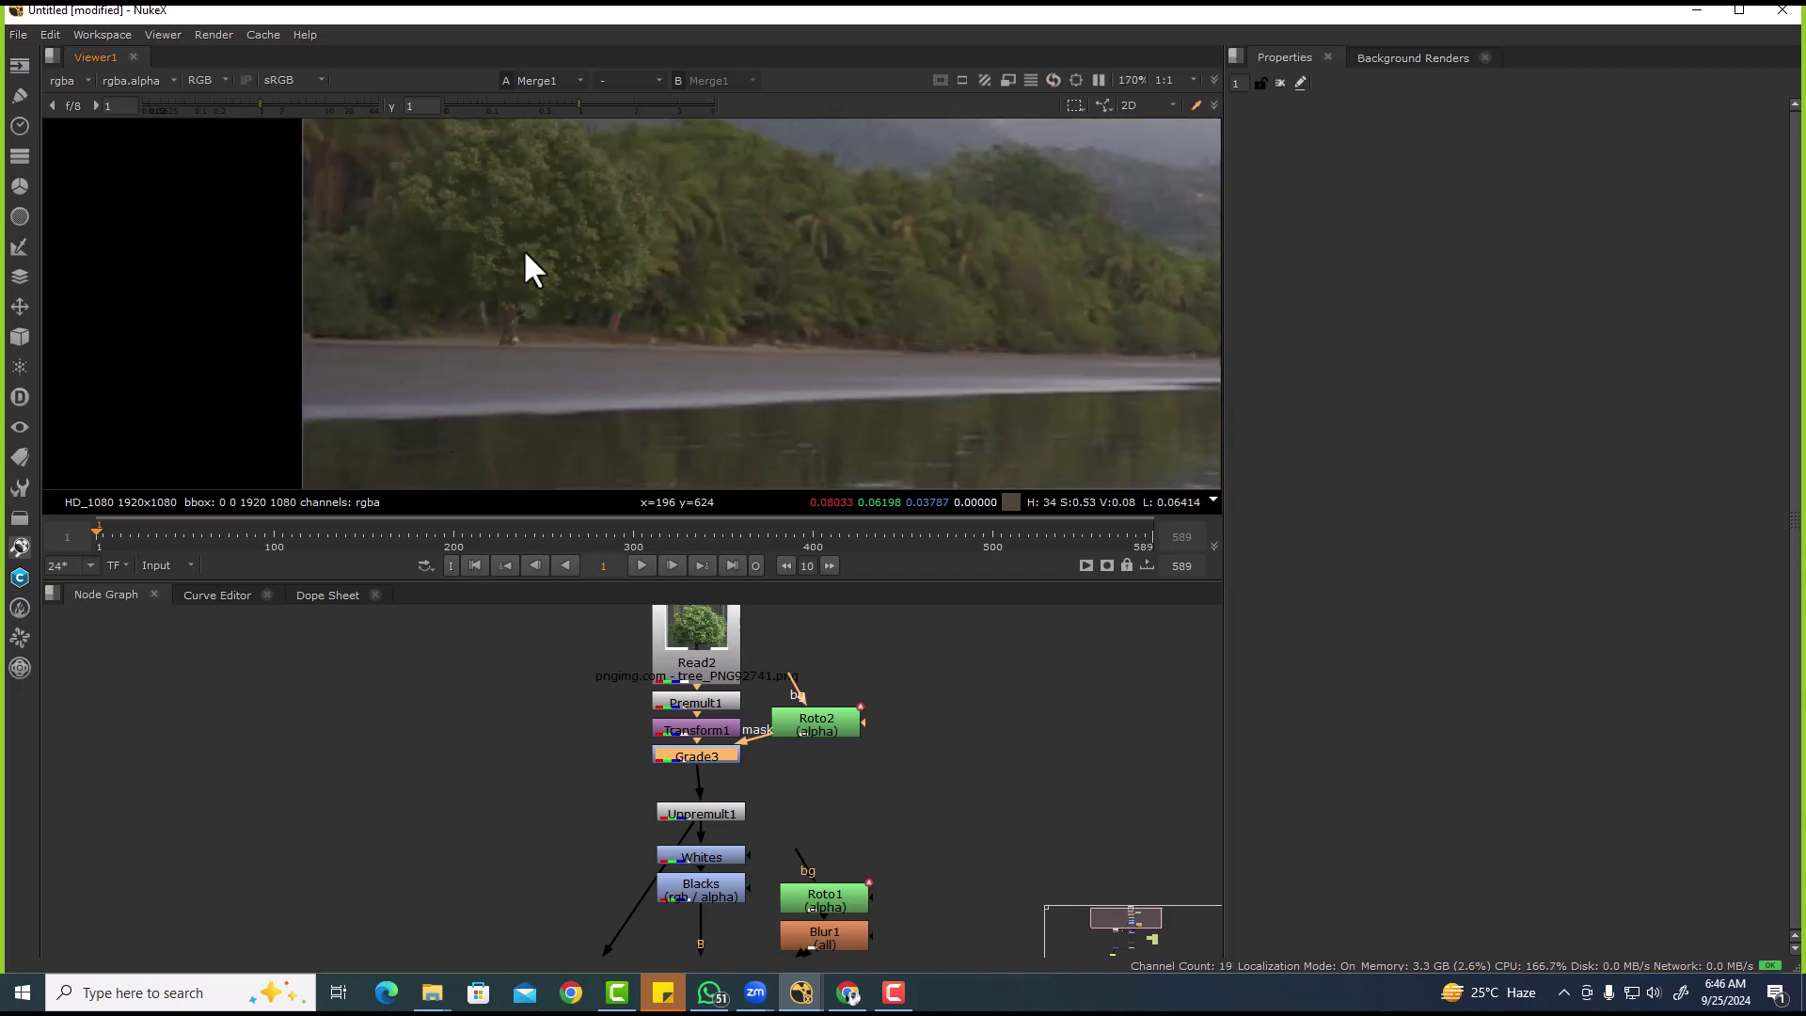
scroll(523, 249, down, 2)
- Re-enable Defocus1 and inspect the finished tree against the surrounding forest
middle_drag(749, 822, 693, 745)
drag(748, 679, 582, 751)
key(d)
scroll(540, 404, down, 5)
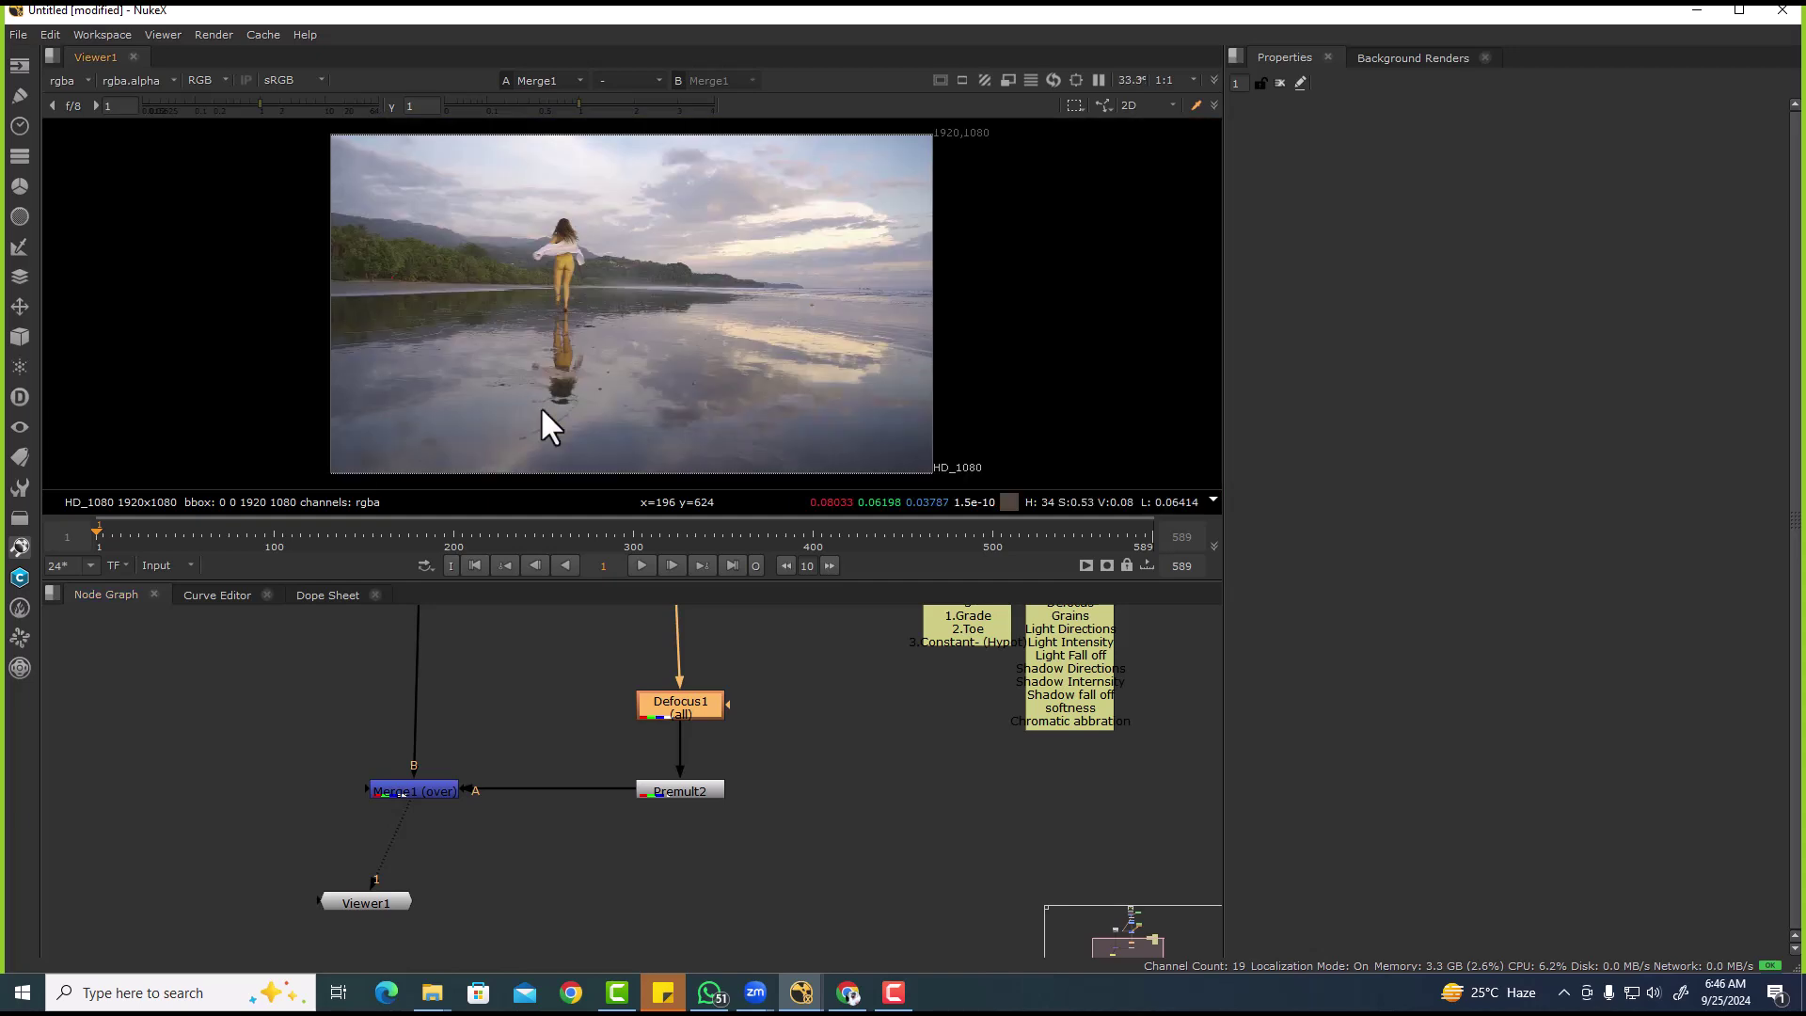
scroll(377, 241, up, 6)
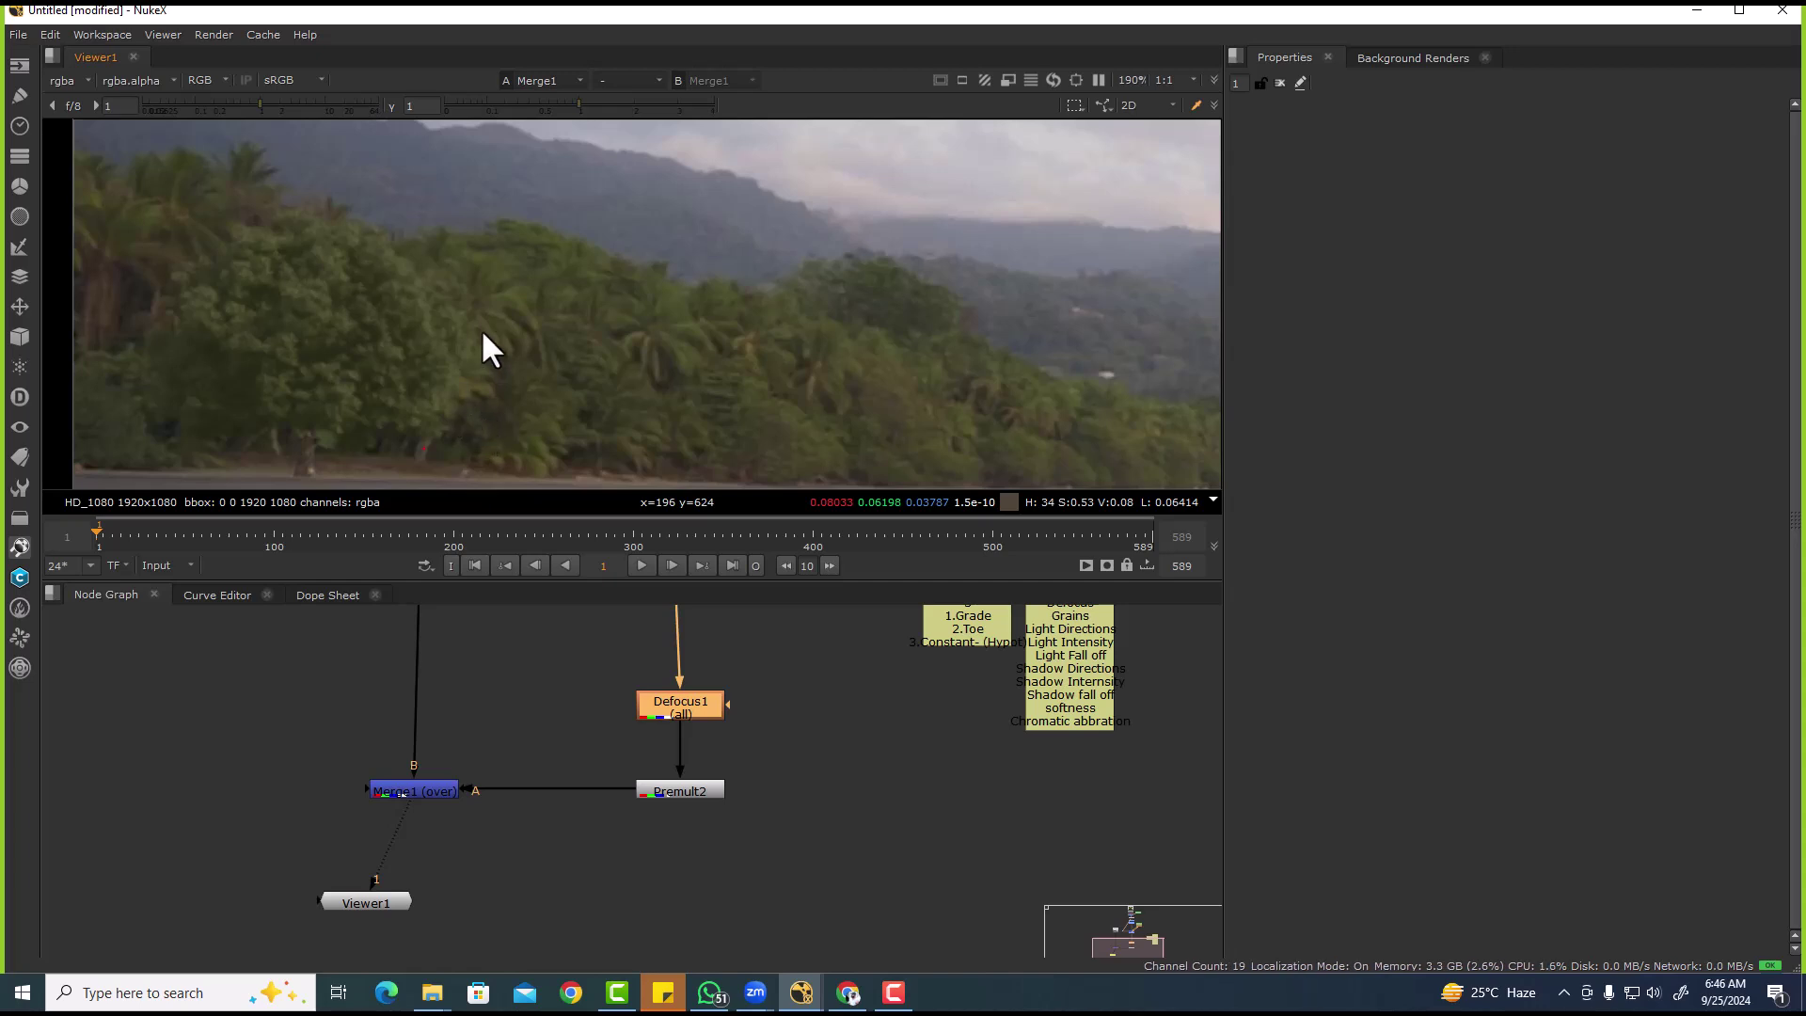
- Compare the tree with the surrounding forest and move the Viewer1 node straight below Merge1
scroll(446, 407, down, 4)
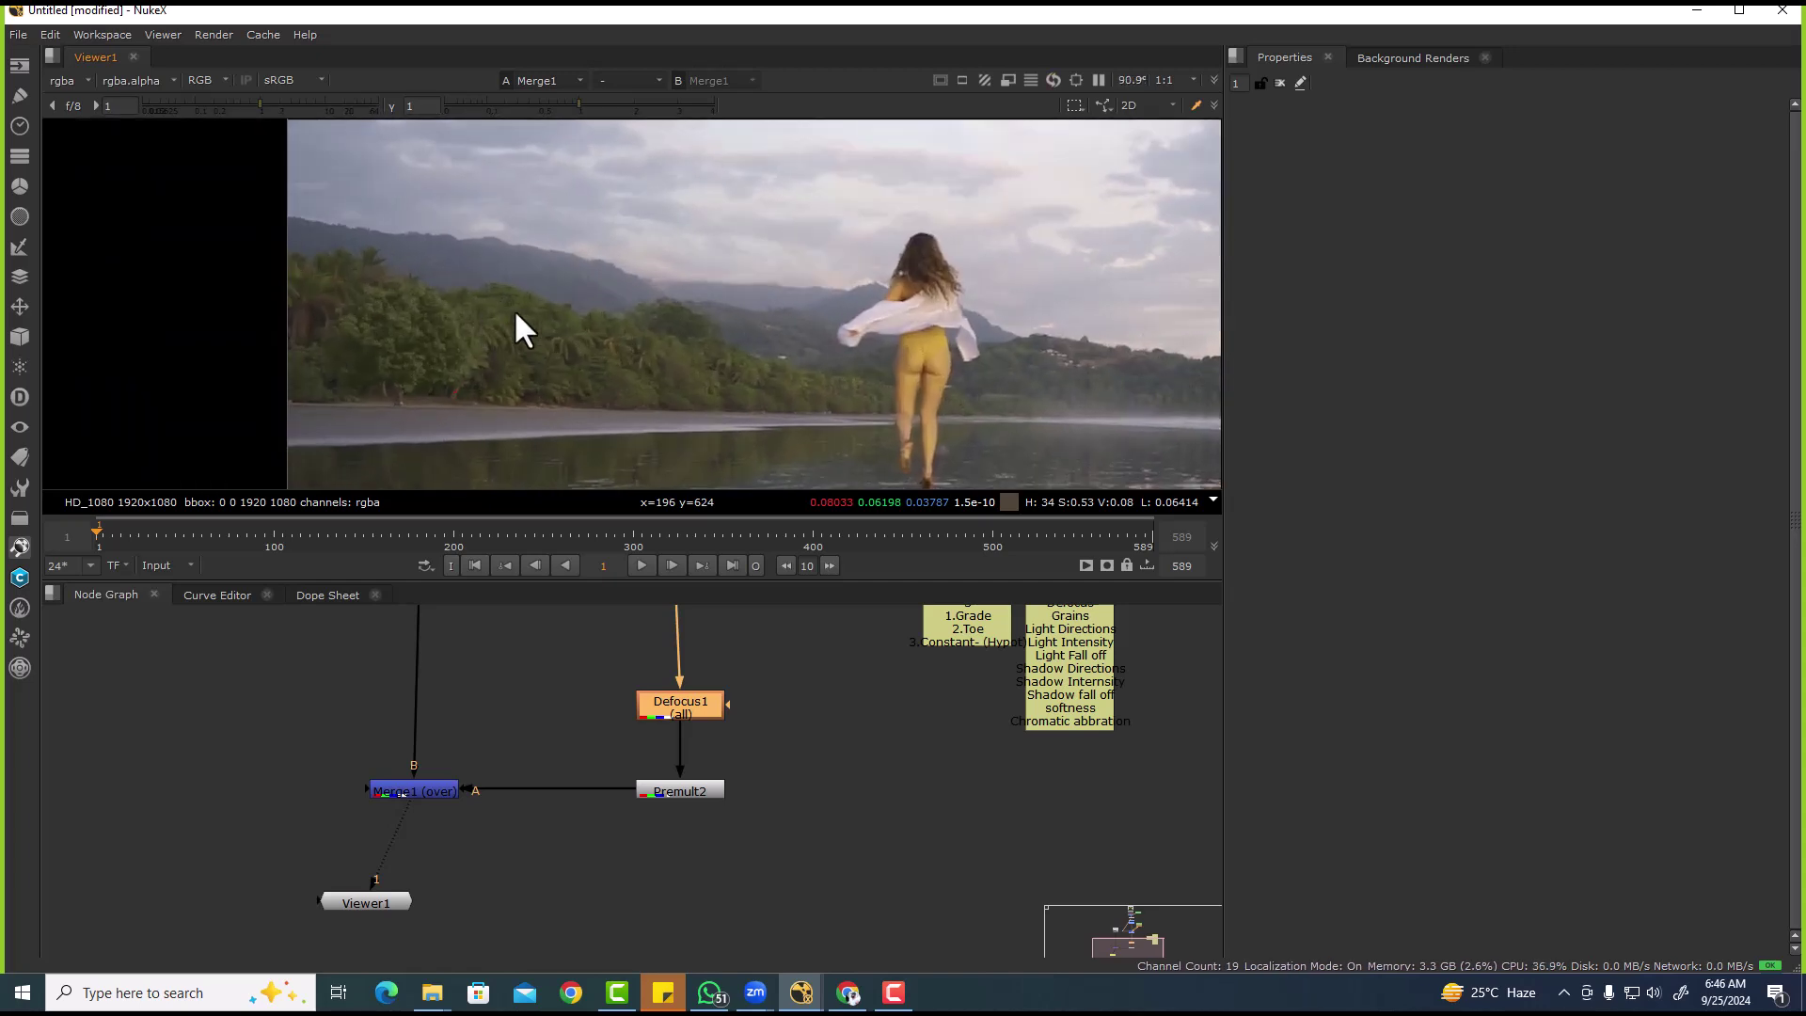
scroll(618, 306, up, 5)
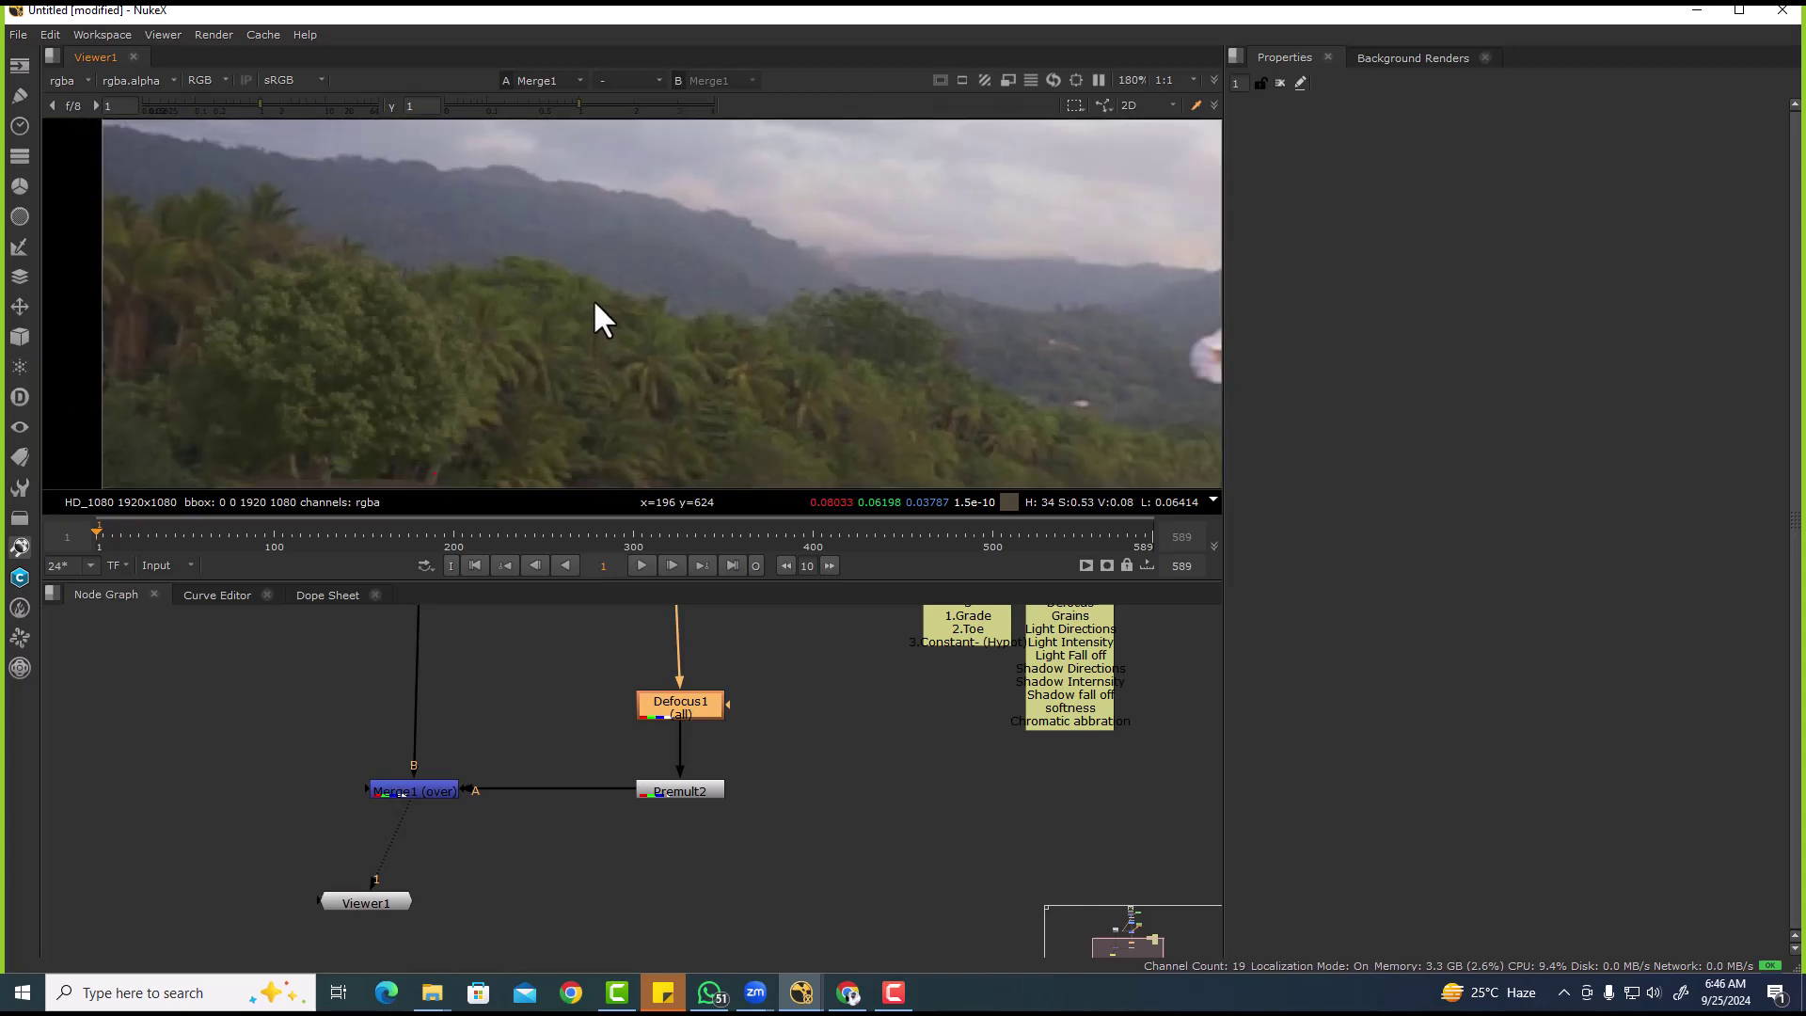
scroll(516, 686, down, 3)
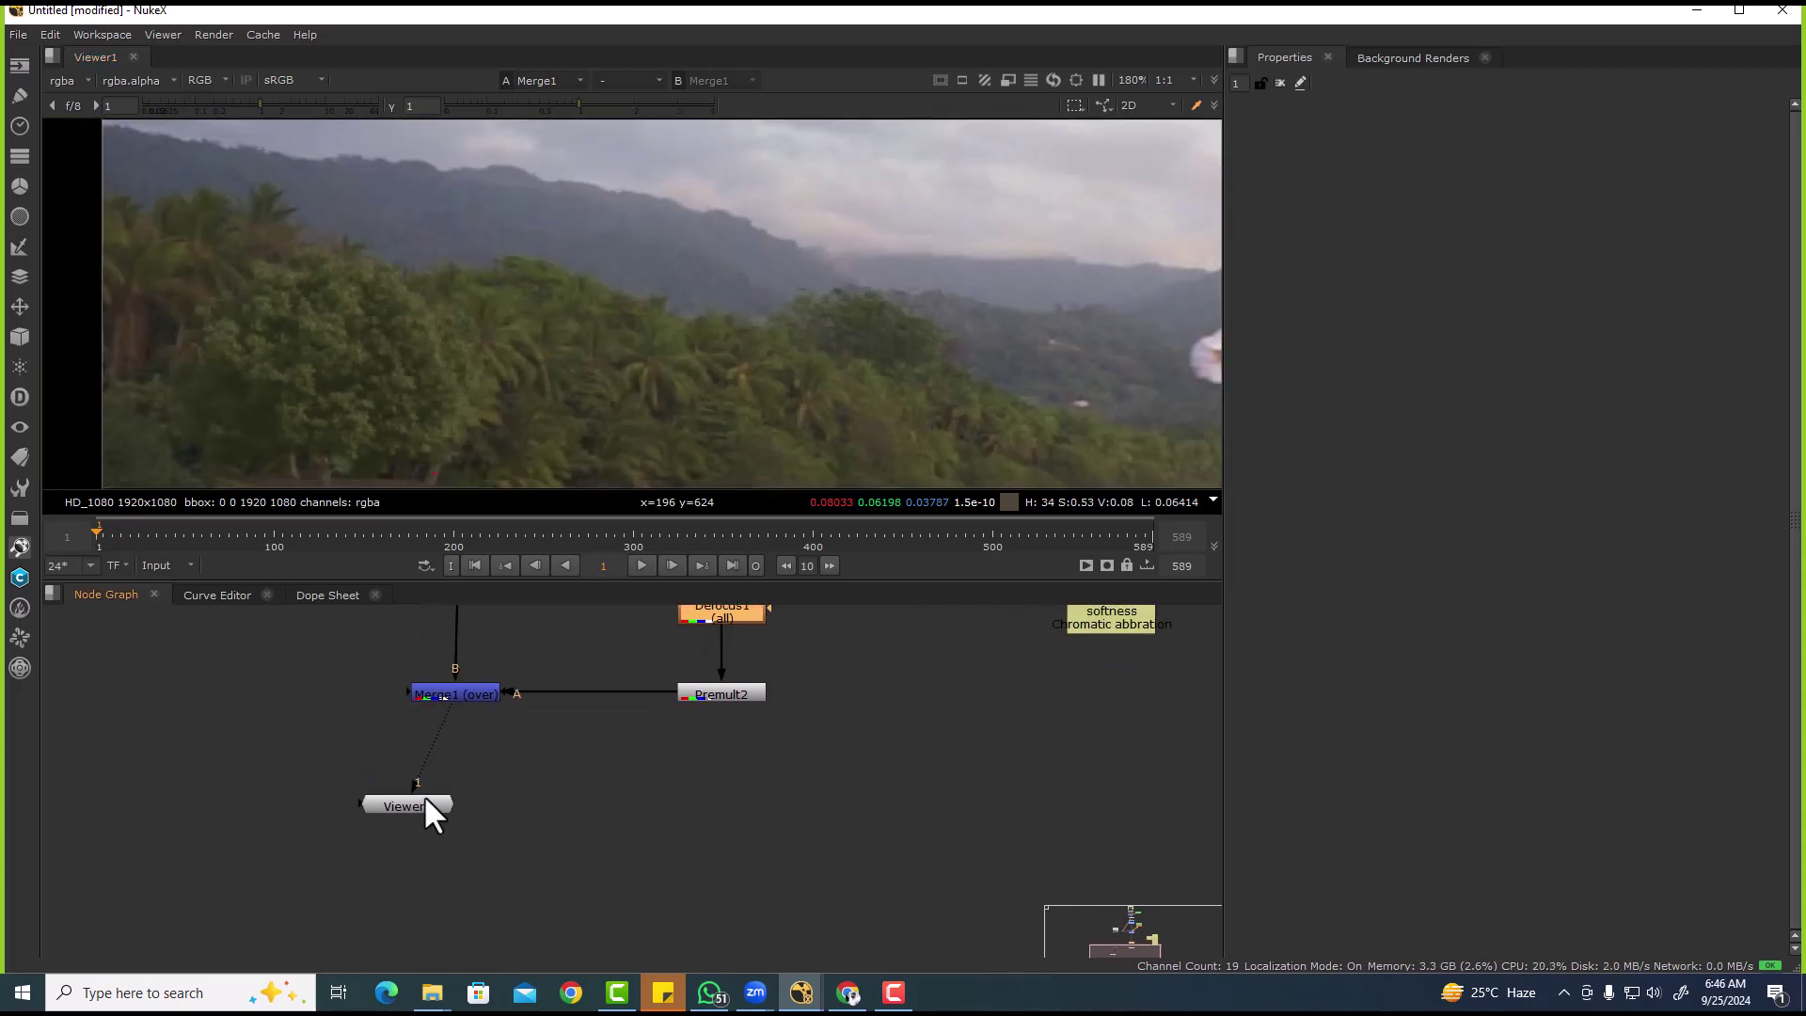
drag(425, 809, 473, 891)
drag(293, 279, 660, 447)
drag(258, 147, 313, 151)
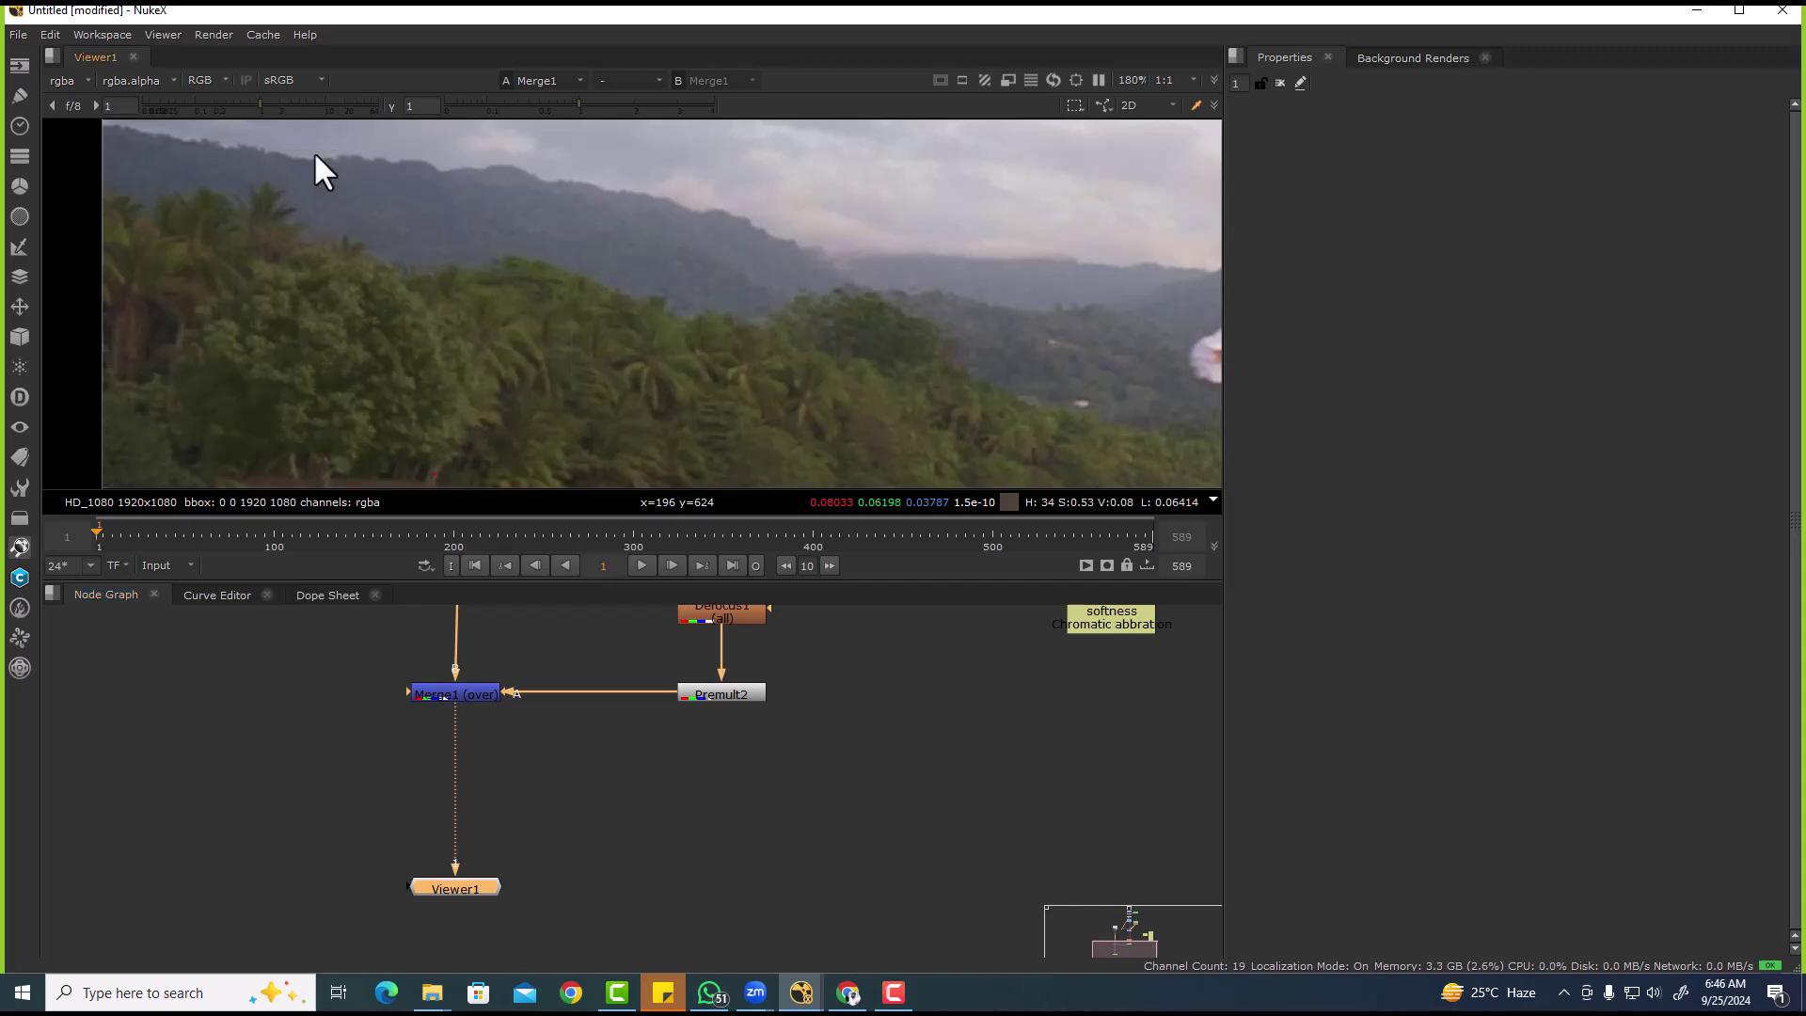
- Add a ColorCorrect node after Merge1 and set its master saturation to 4
click(465, 693)
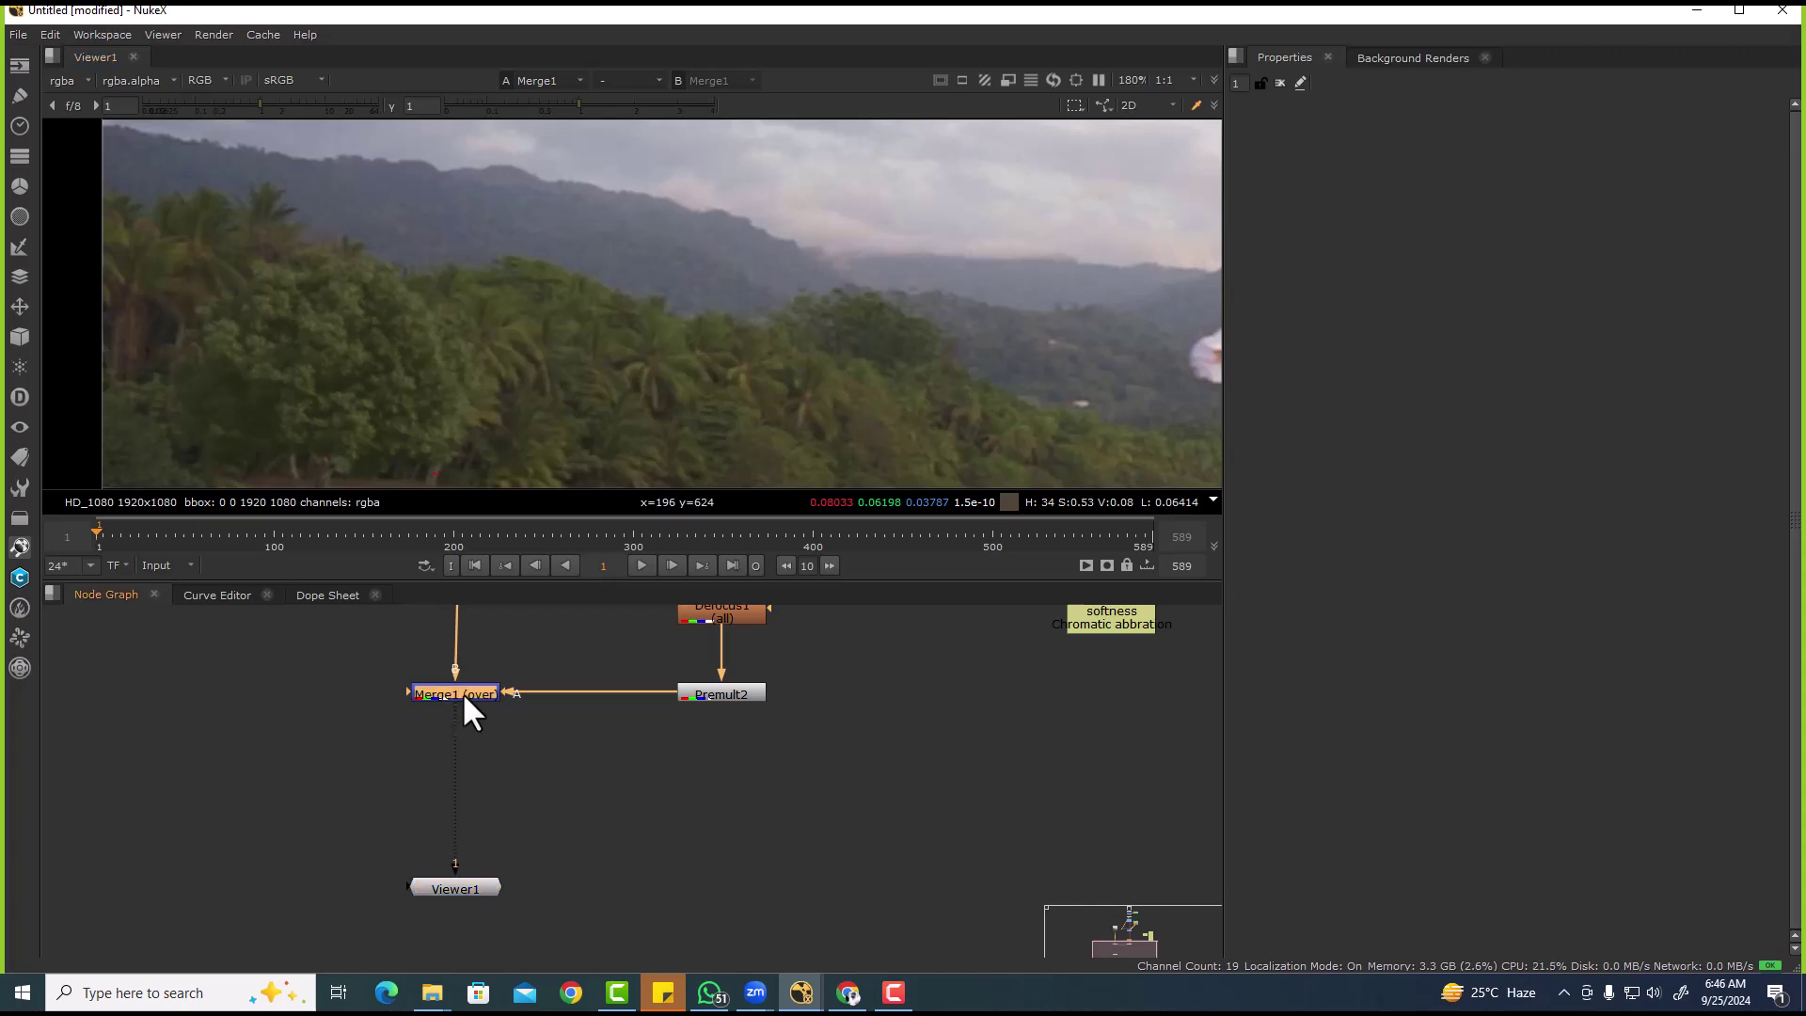
key(c)
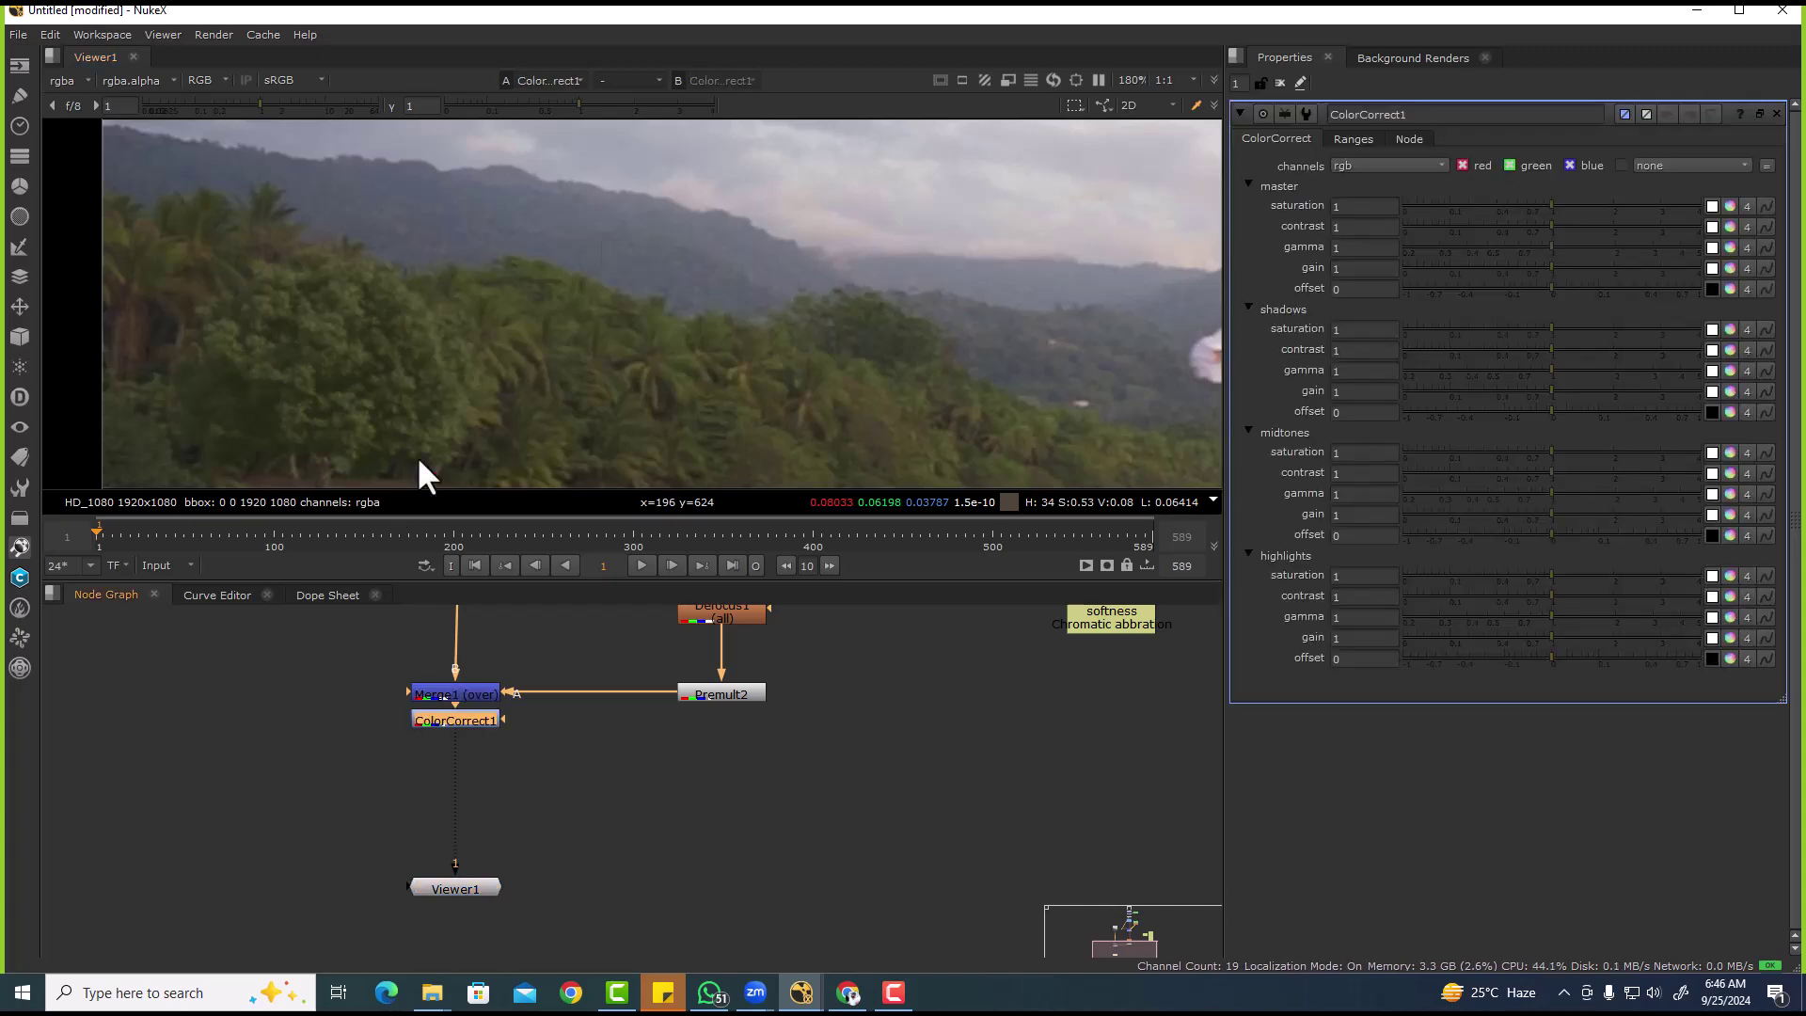
click(1355, 206)
text(4)
key(Return)
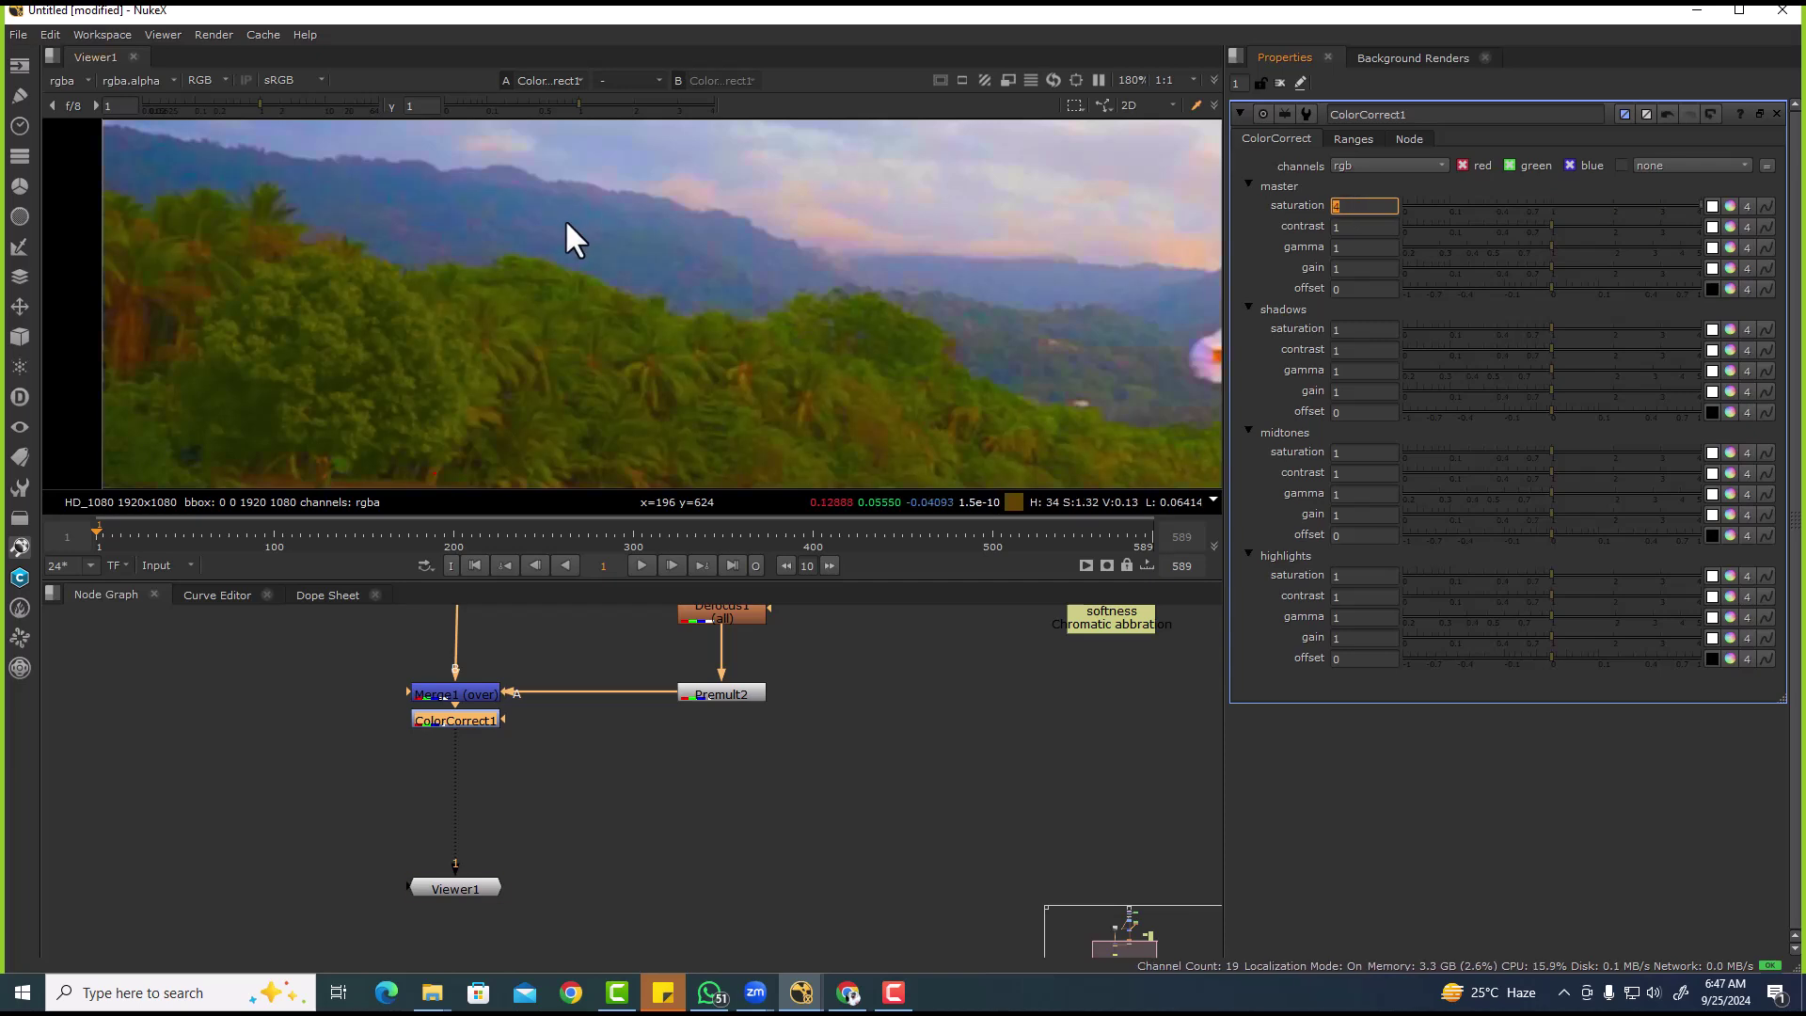
- Examine the oversaturated composite, comparing the tree's hue and saturation with the neighbouring palms
scroll(504, 324, down, 2)
scroll(663, 344, down, 2)
scroll(792, 353, up, 4)
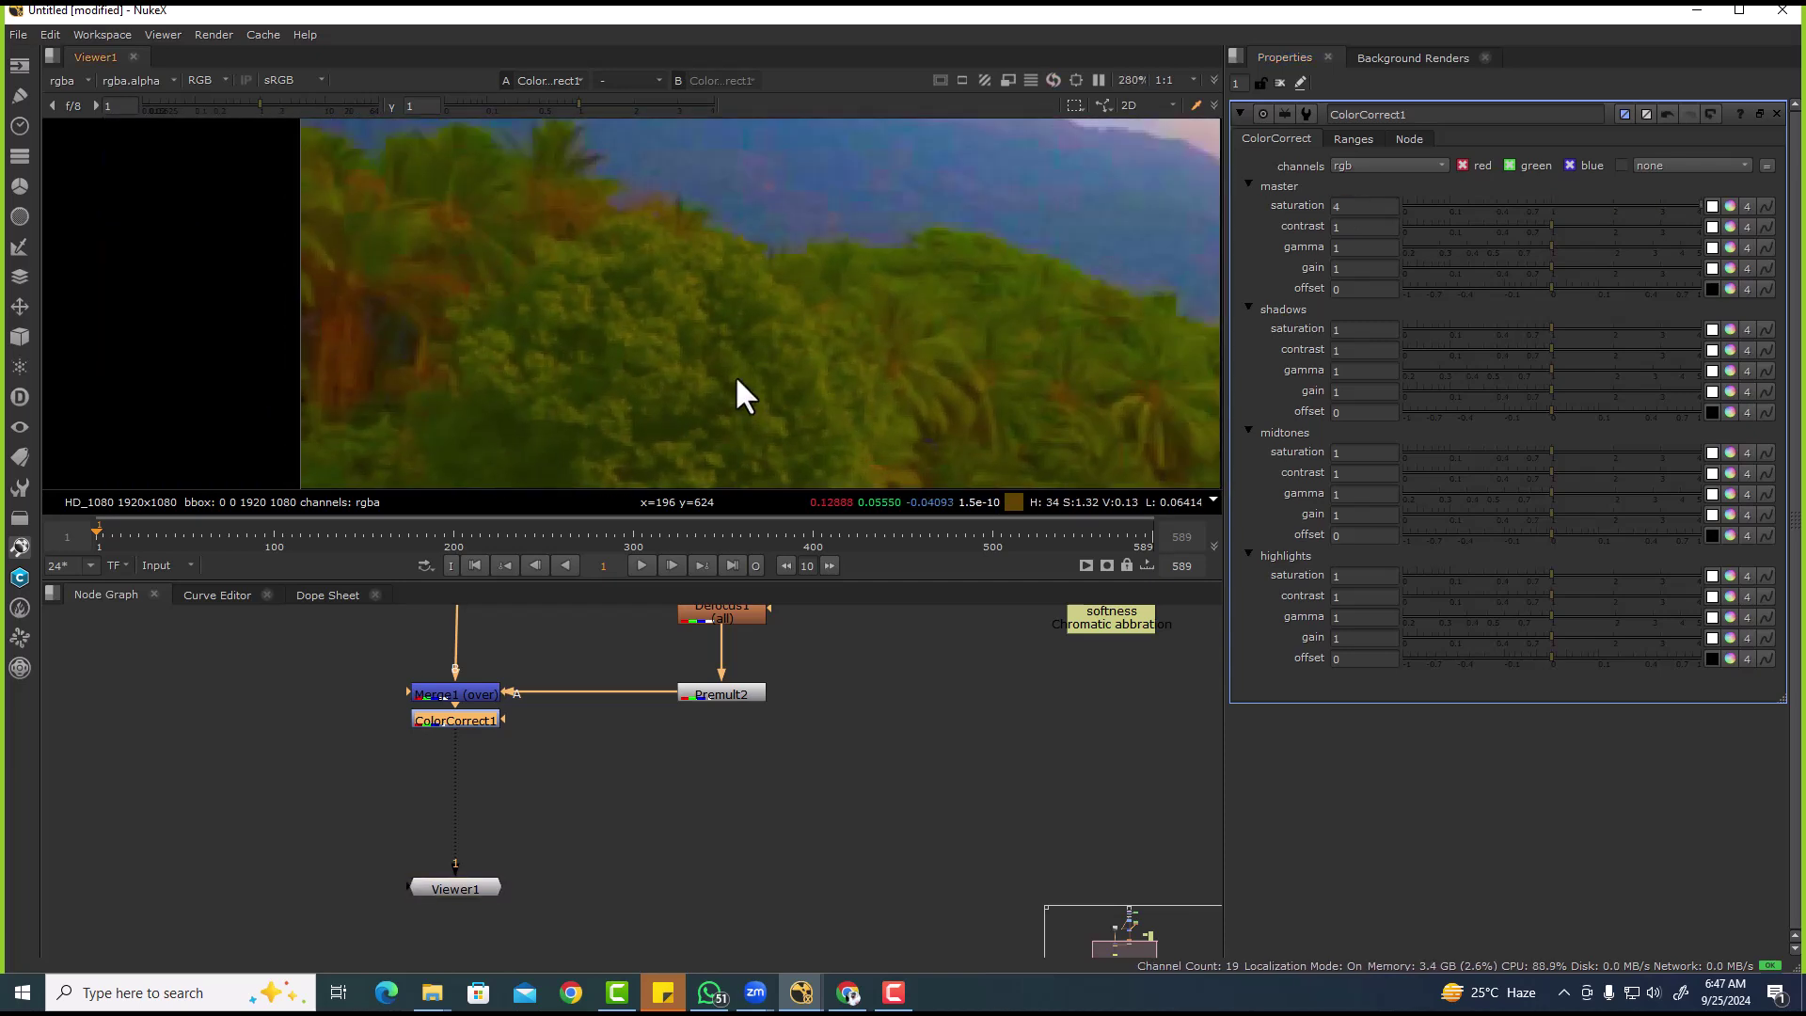
scroll(816, 369, down, 1)
scroll(695, 352, up, 1)
scroll(696, 358, up, 2)
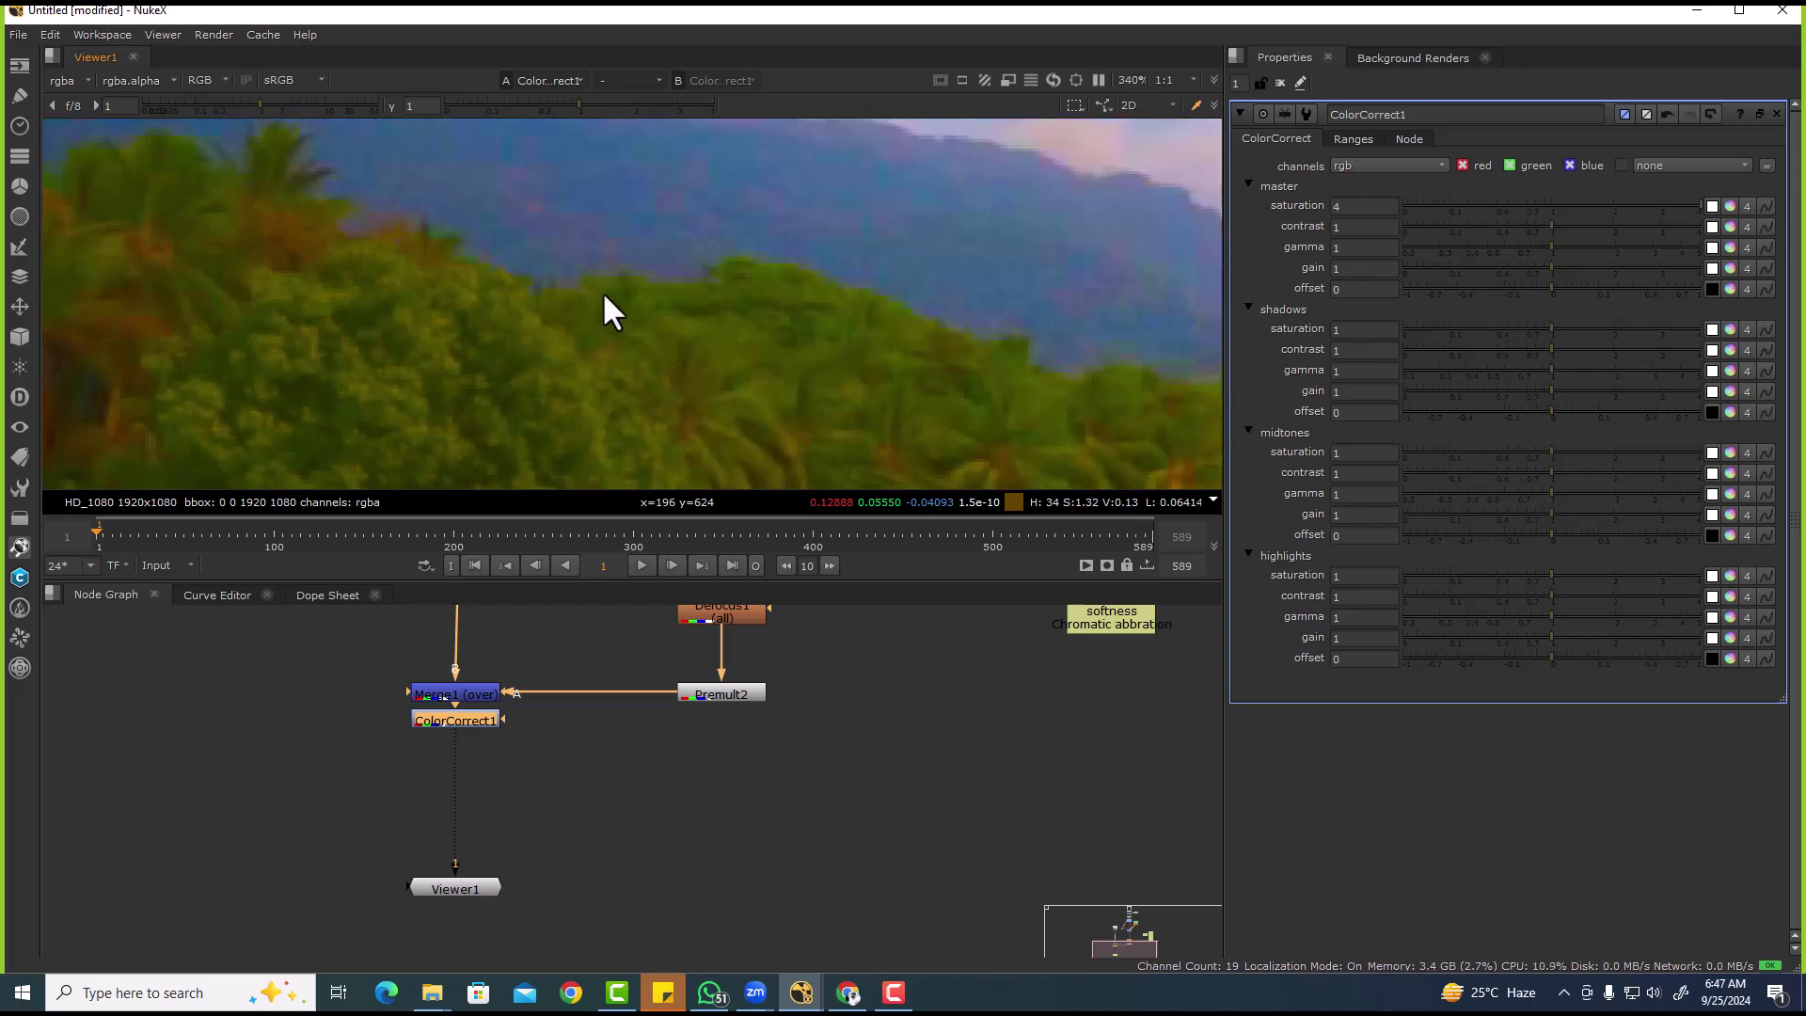
scroll(618, 305, down, 2)
scroll(594, 323, up, 2)
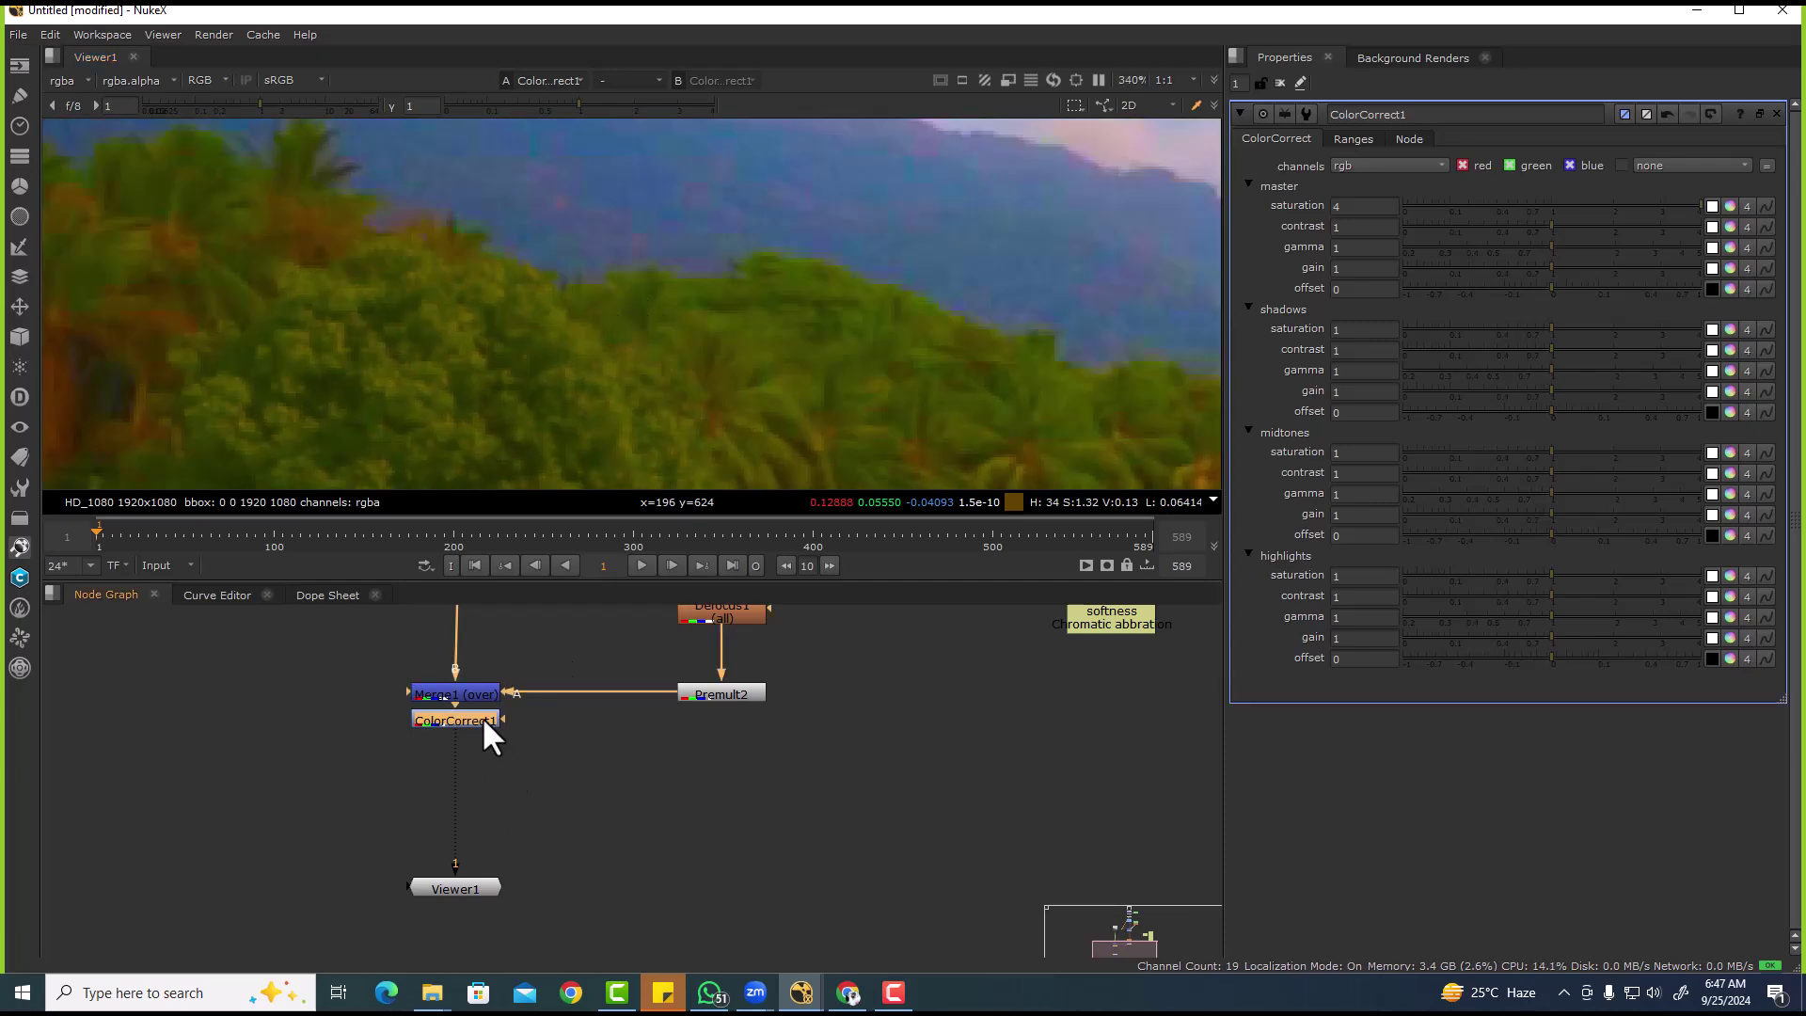
- Disable ColorCorrect1 and compare the tree's foliage with the adjacent palms at normal saturation
key(d)
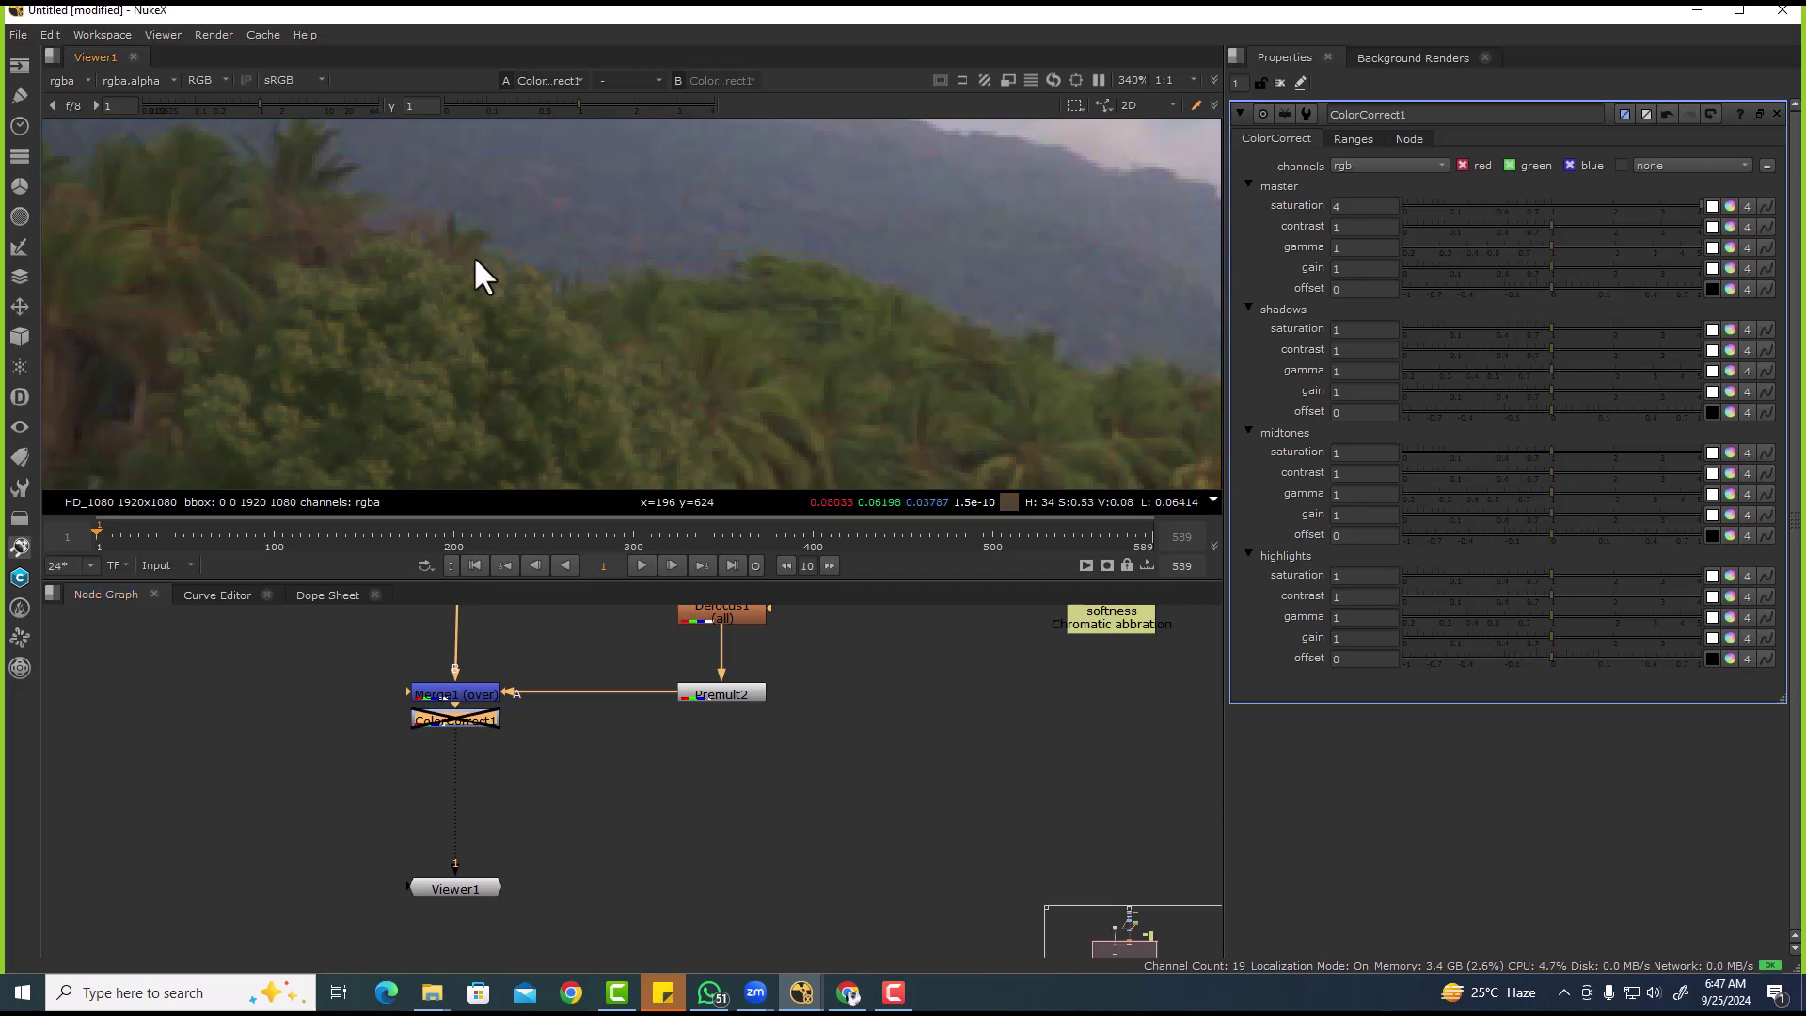
scroll(472, 256, down, 2)
scroll(532, 297, up, 2)
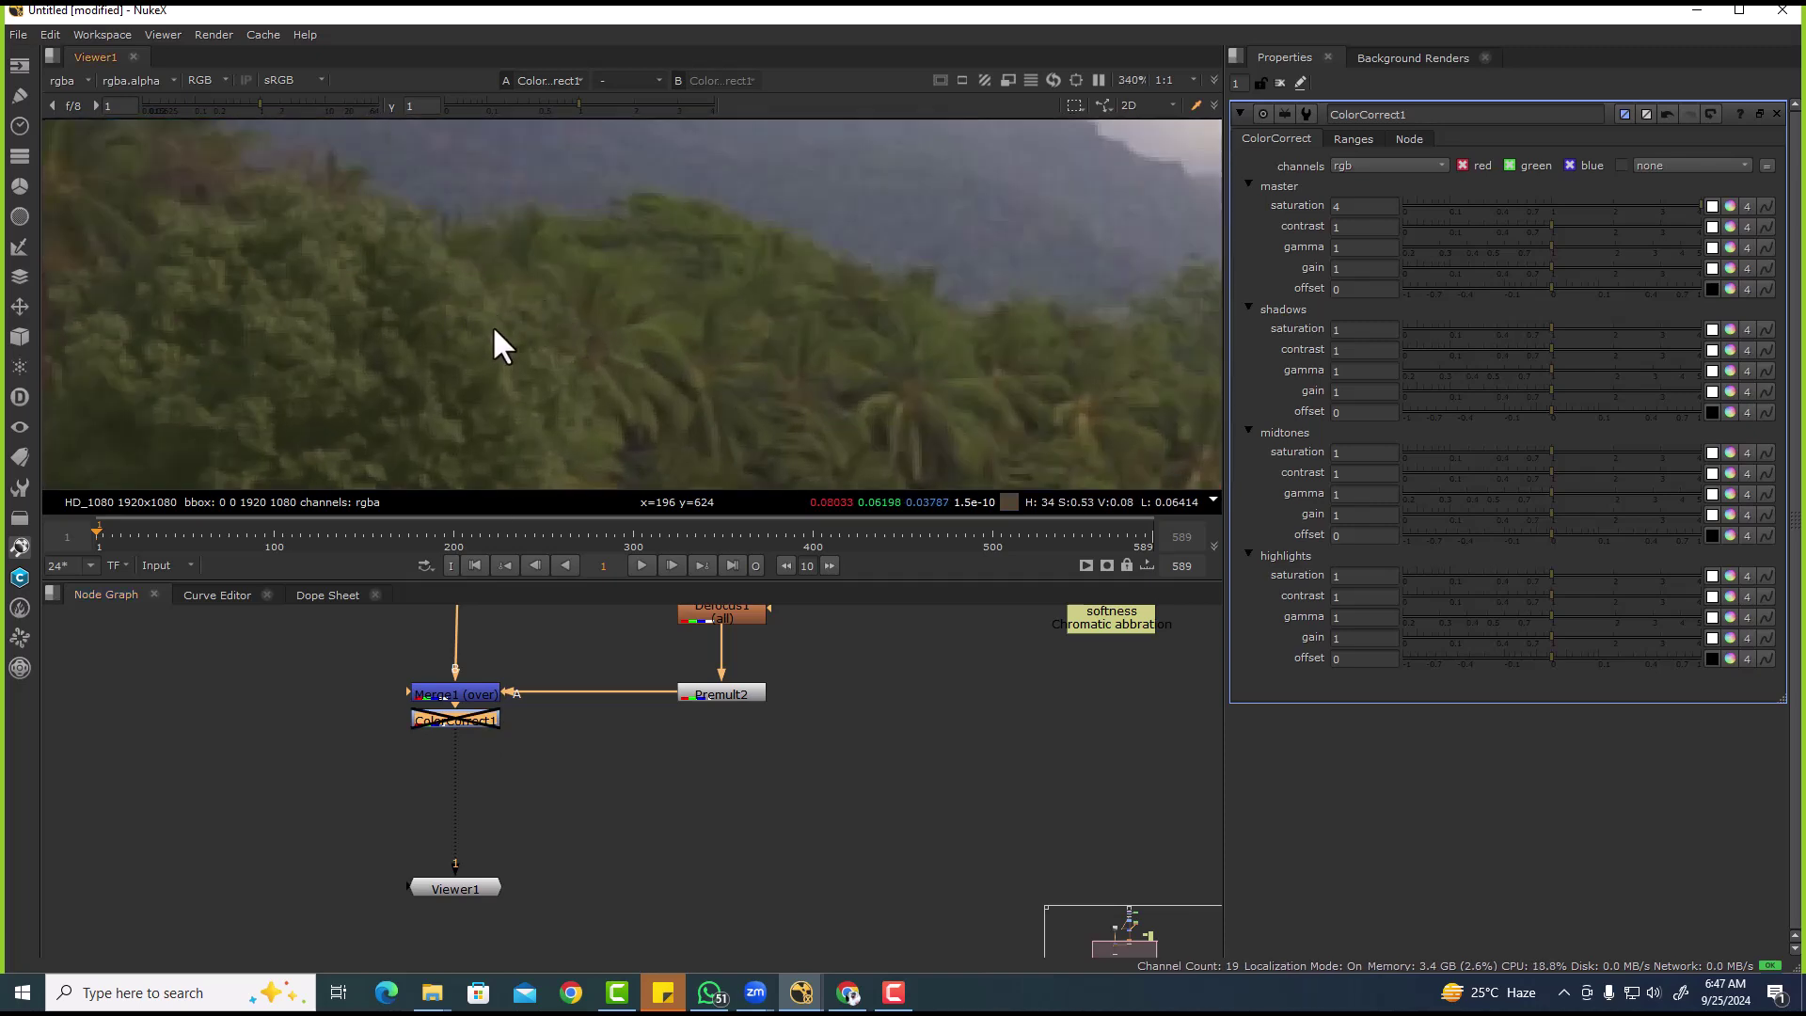
scroll(480, 334, up, 3)
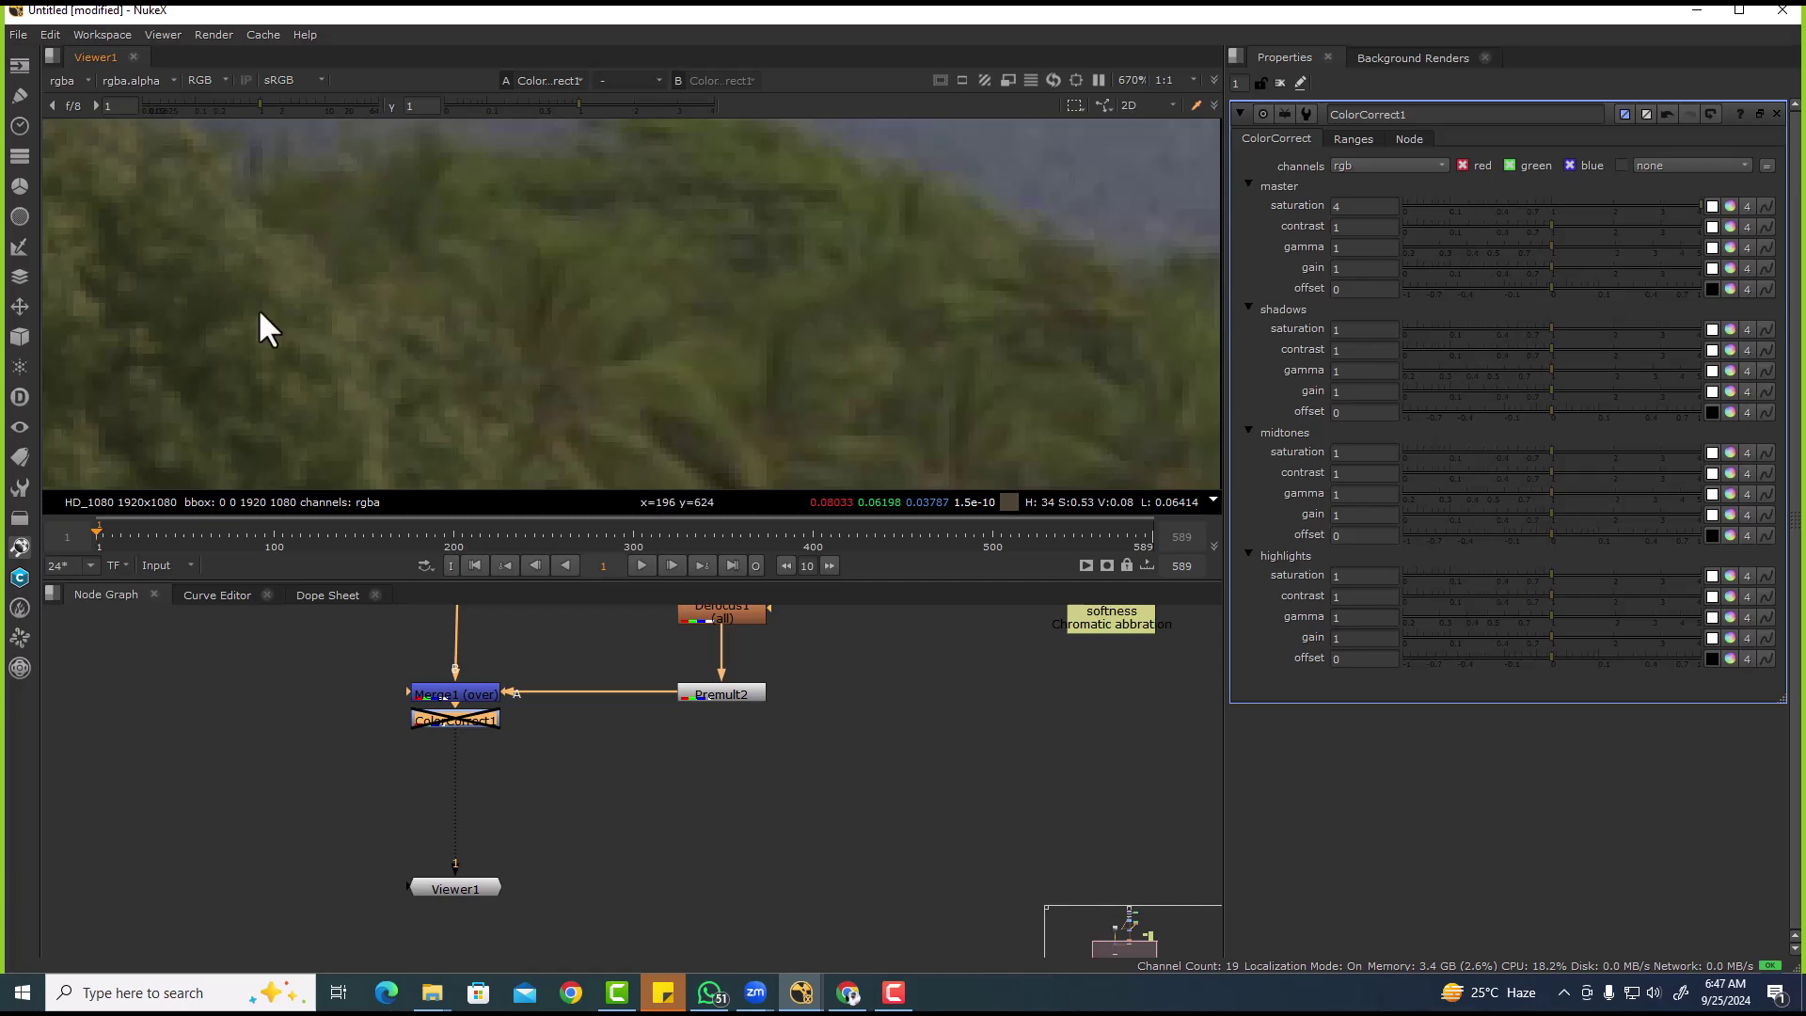
- Add a ColorCorrect node after Grade2 in the tree branch and set its master saturation to 1.1
scroll(504, 811, down, 4)
middle_drag(616, 768, 616, 841)
scroll(593, 678, up, 3)
click(608, 725)
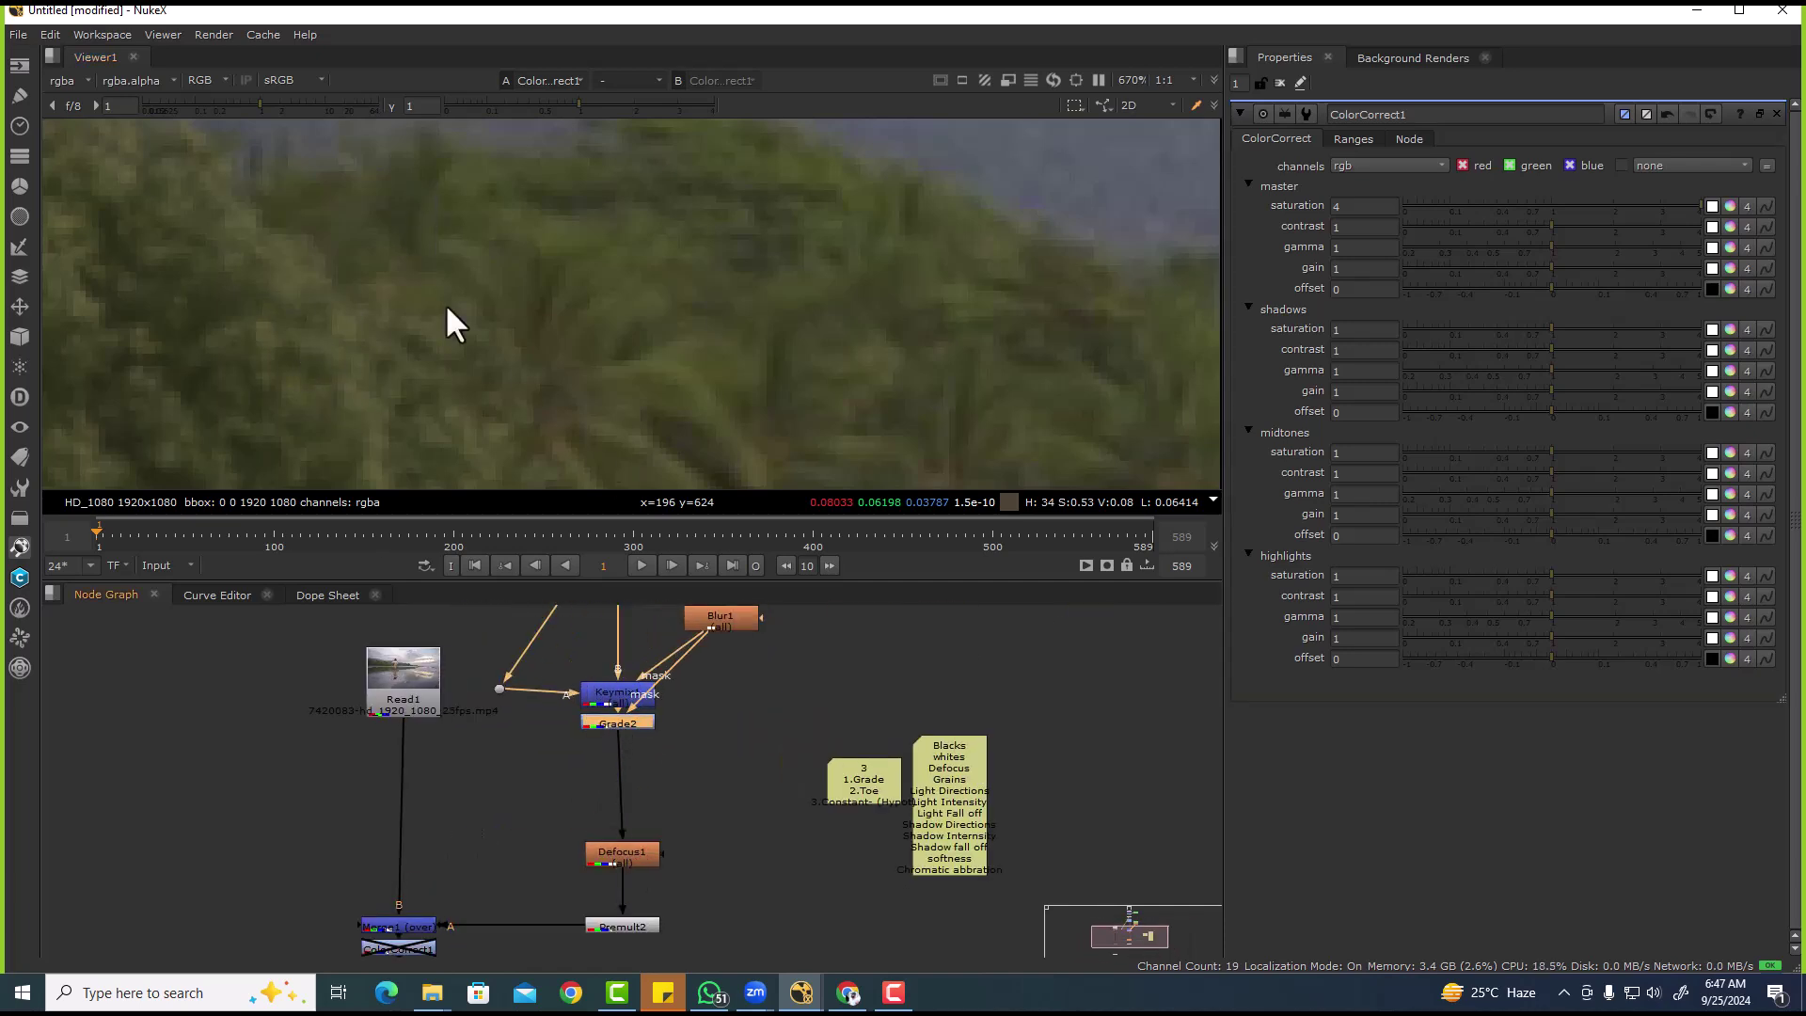
key(c)
scroll(446, 273, down, 6)
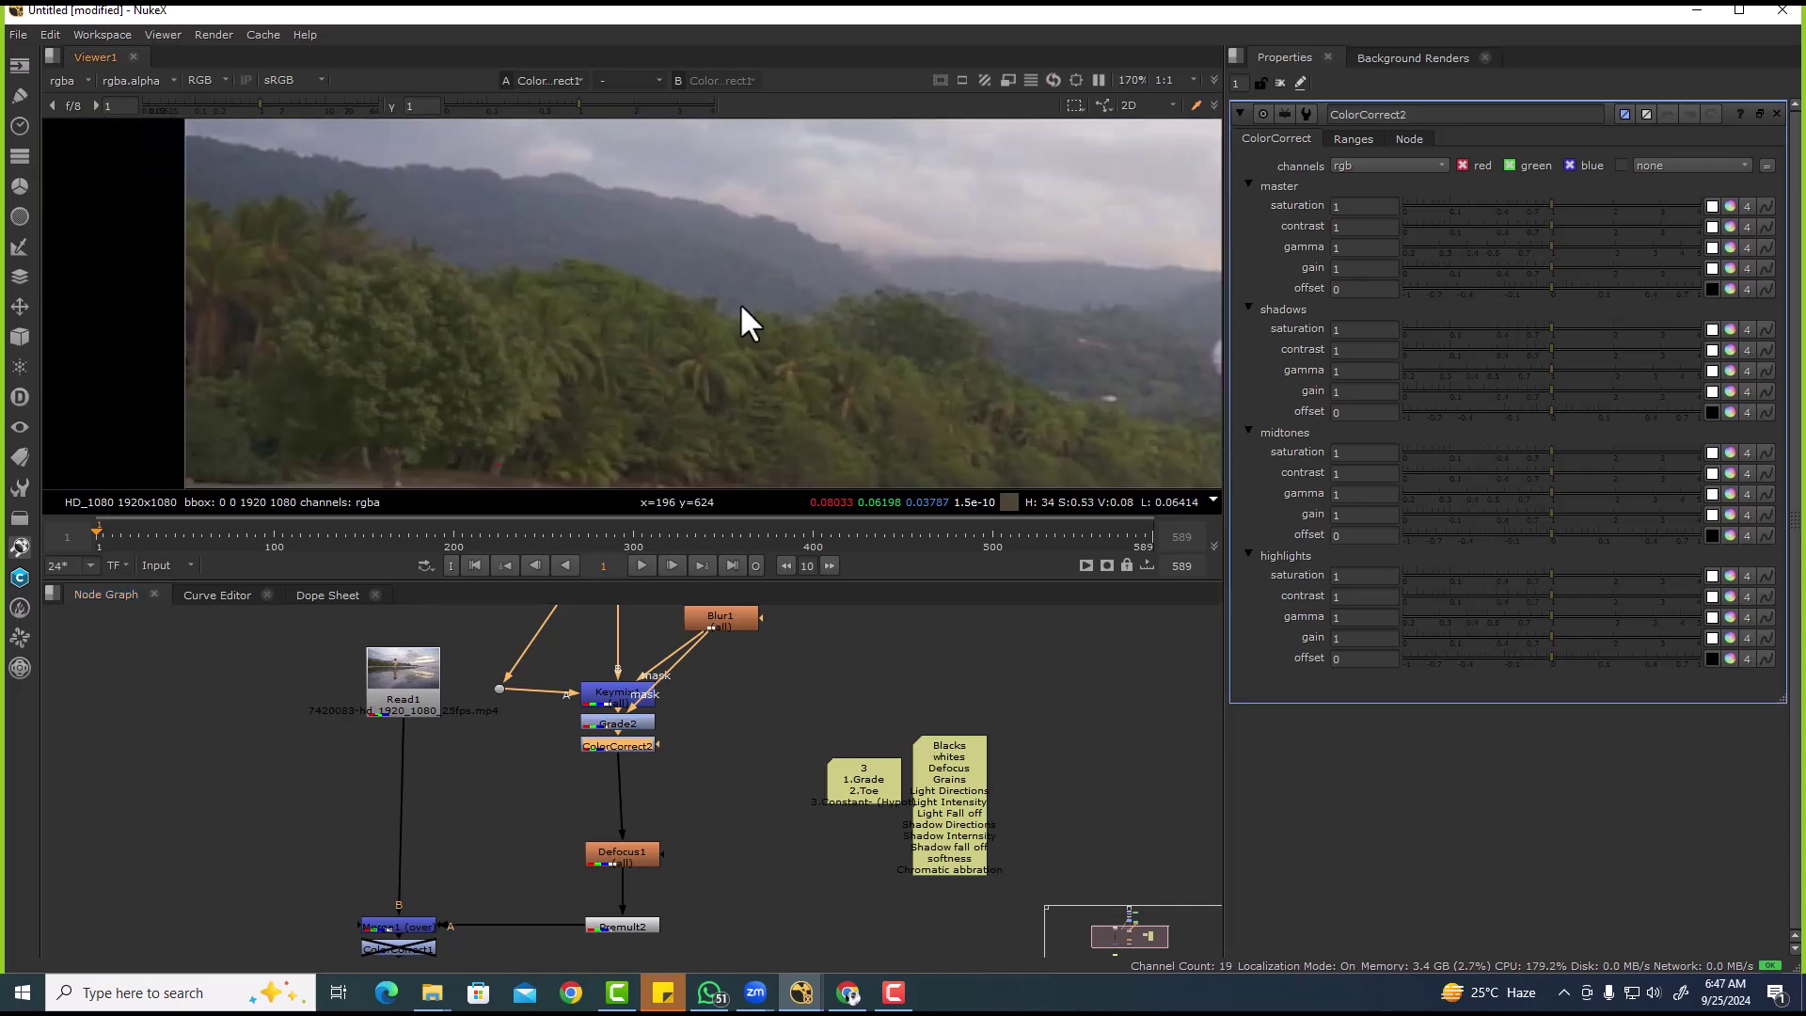
click(1360, 207)
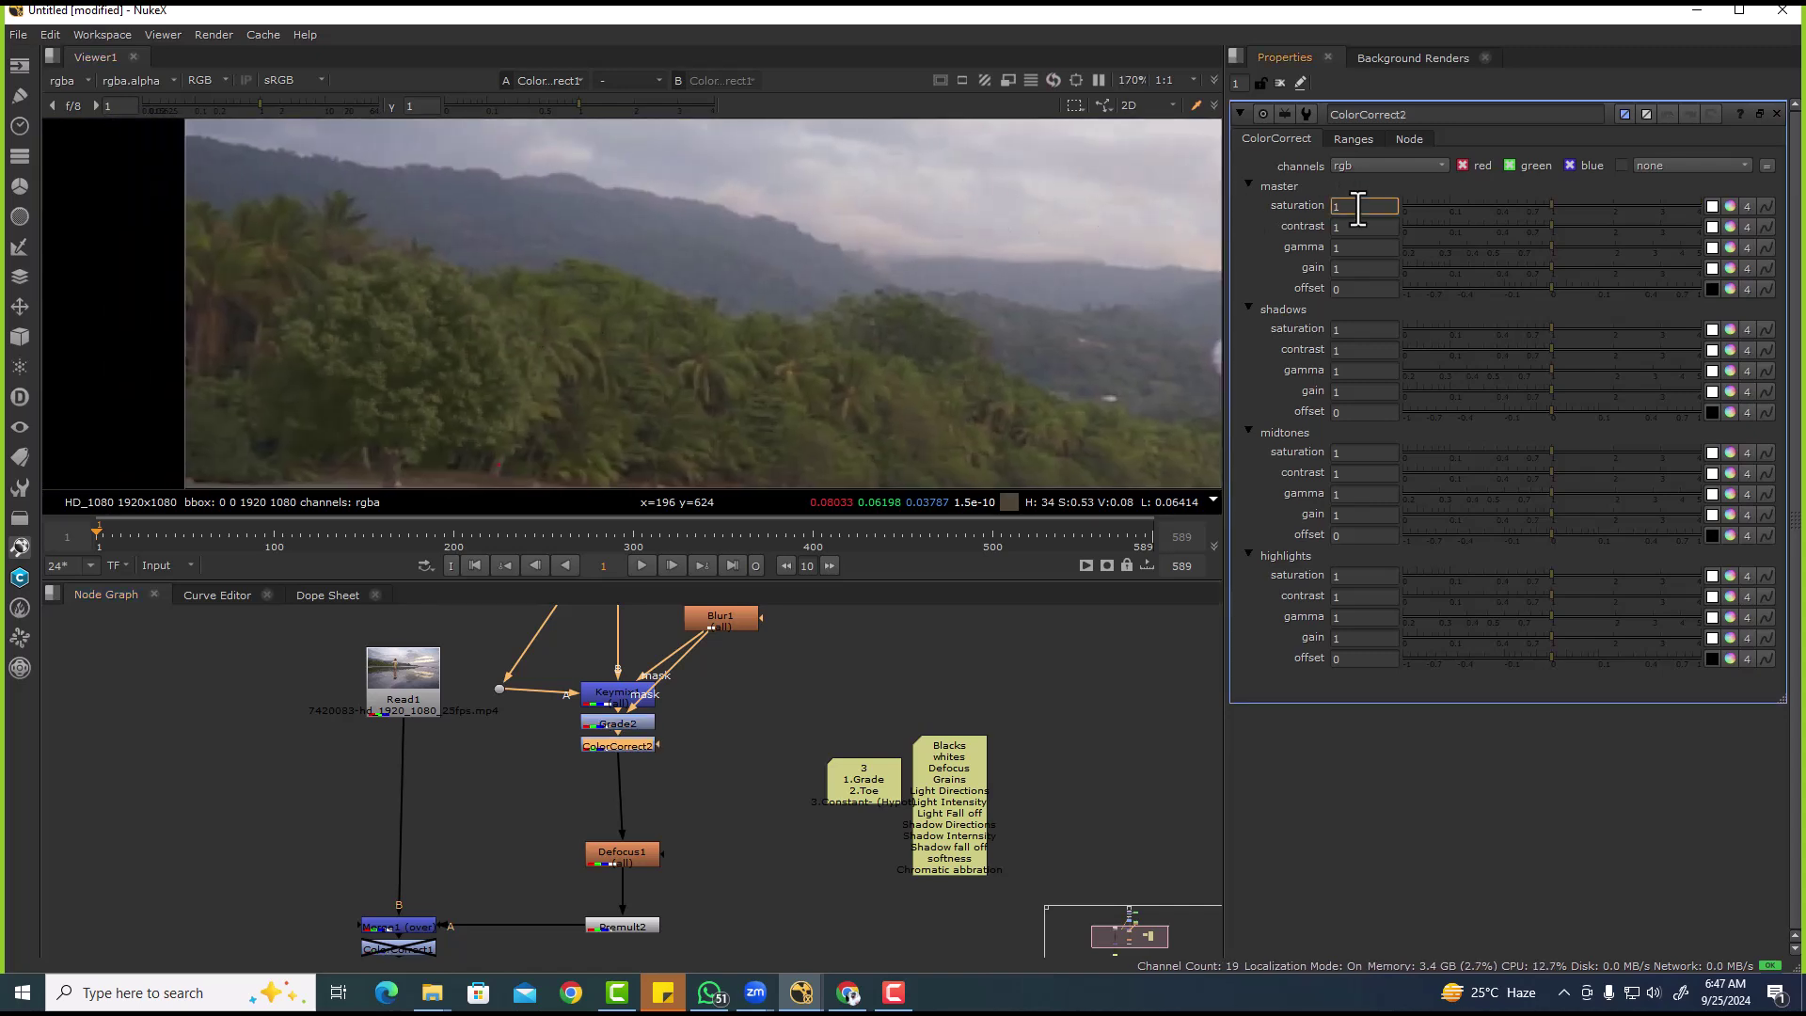
text(.1)
scroll(459, 303, up, 4)
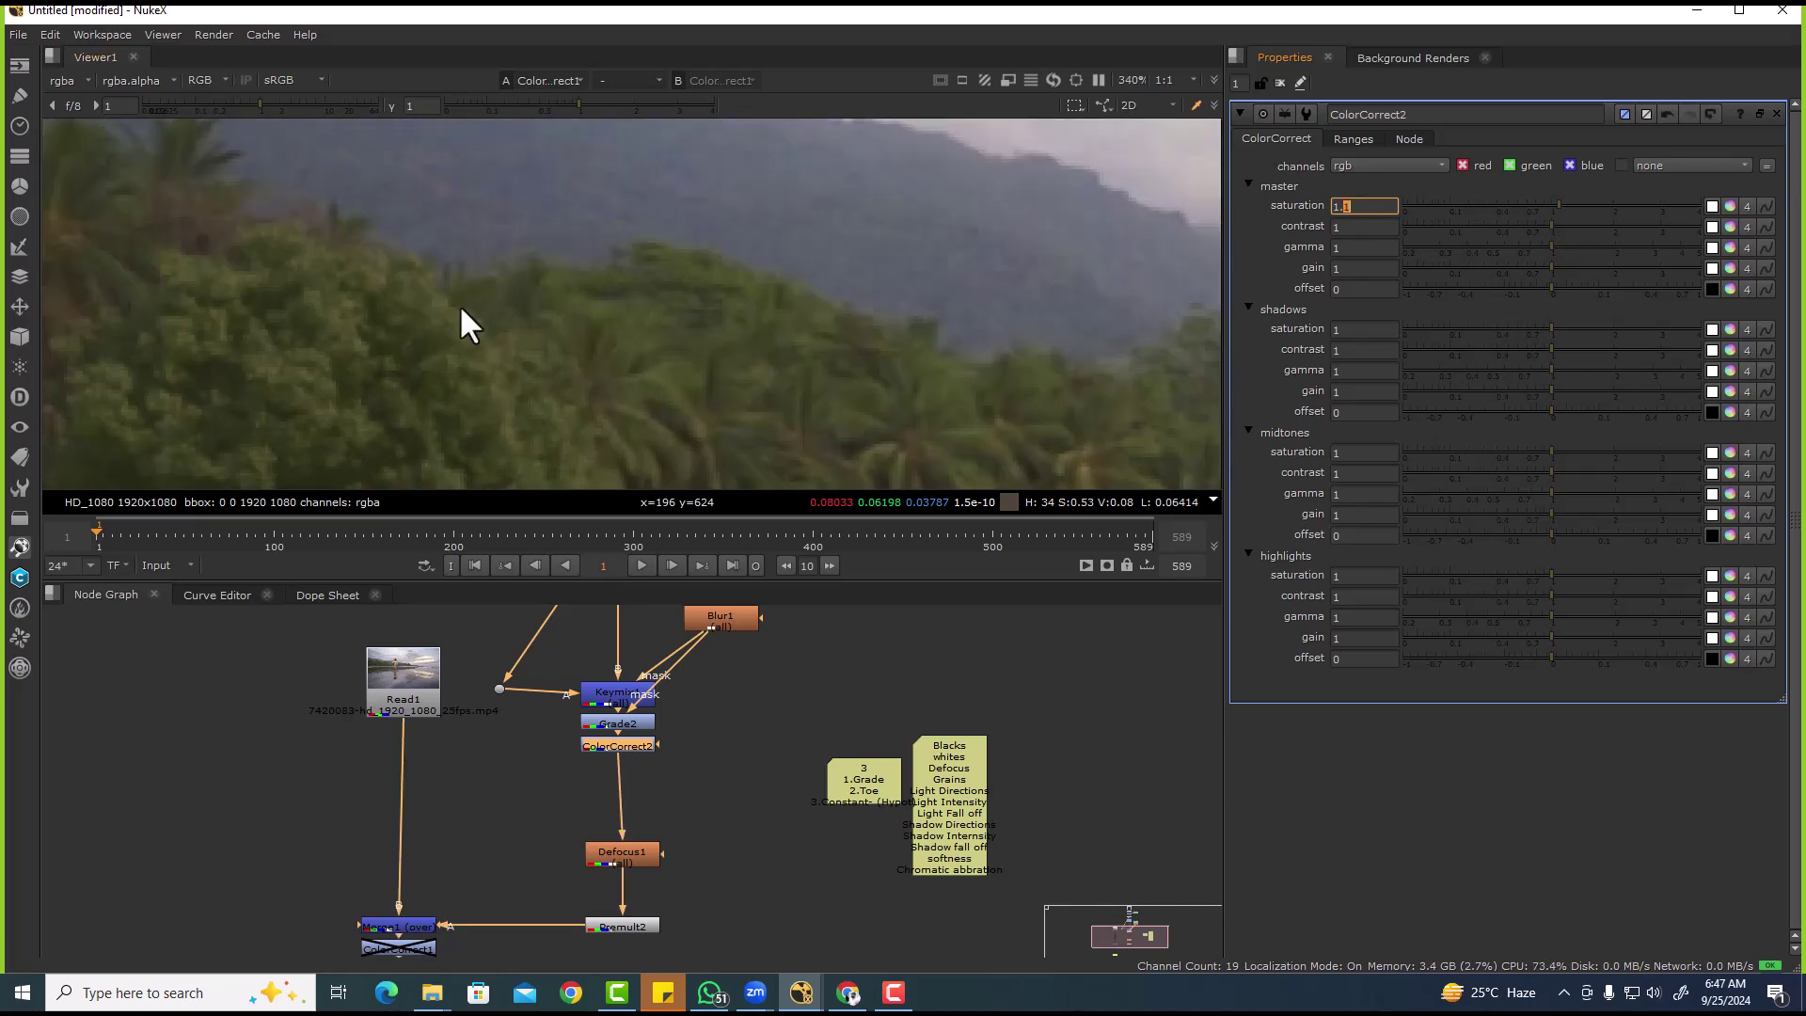
- Set ColorCorrect2's master contrast to 1.04 and check the tree in the wider shot
click(1362, 227)
text(.0)
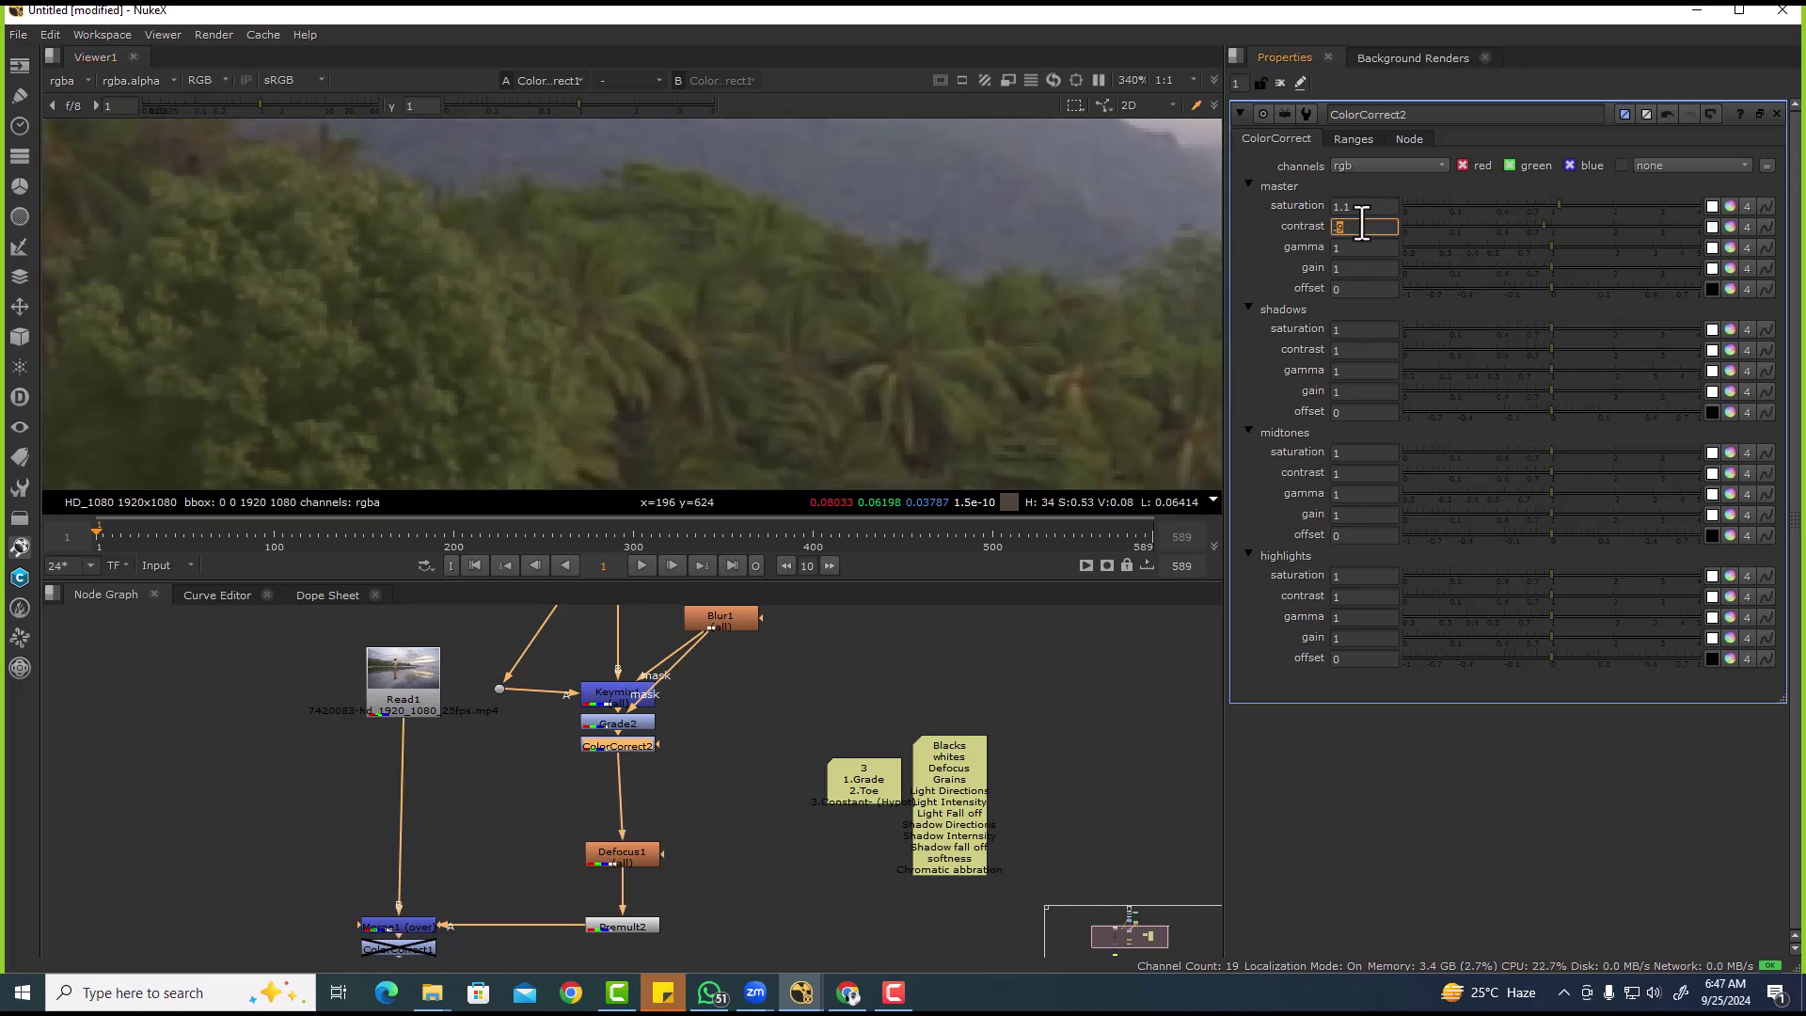
text(1.04)
key(Up)
scroll(476, 338, down, 4)
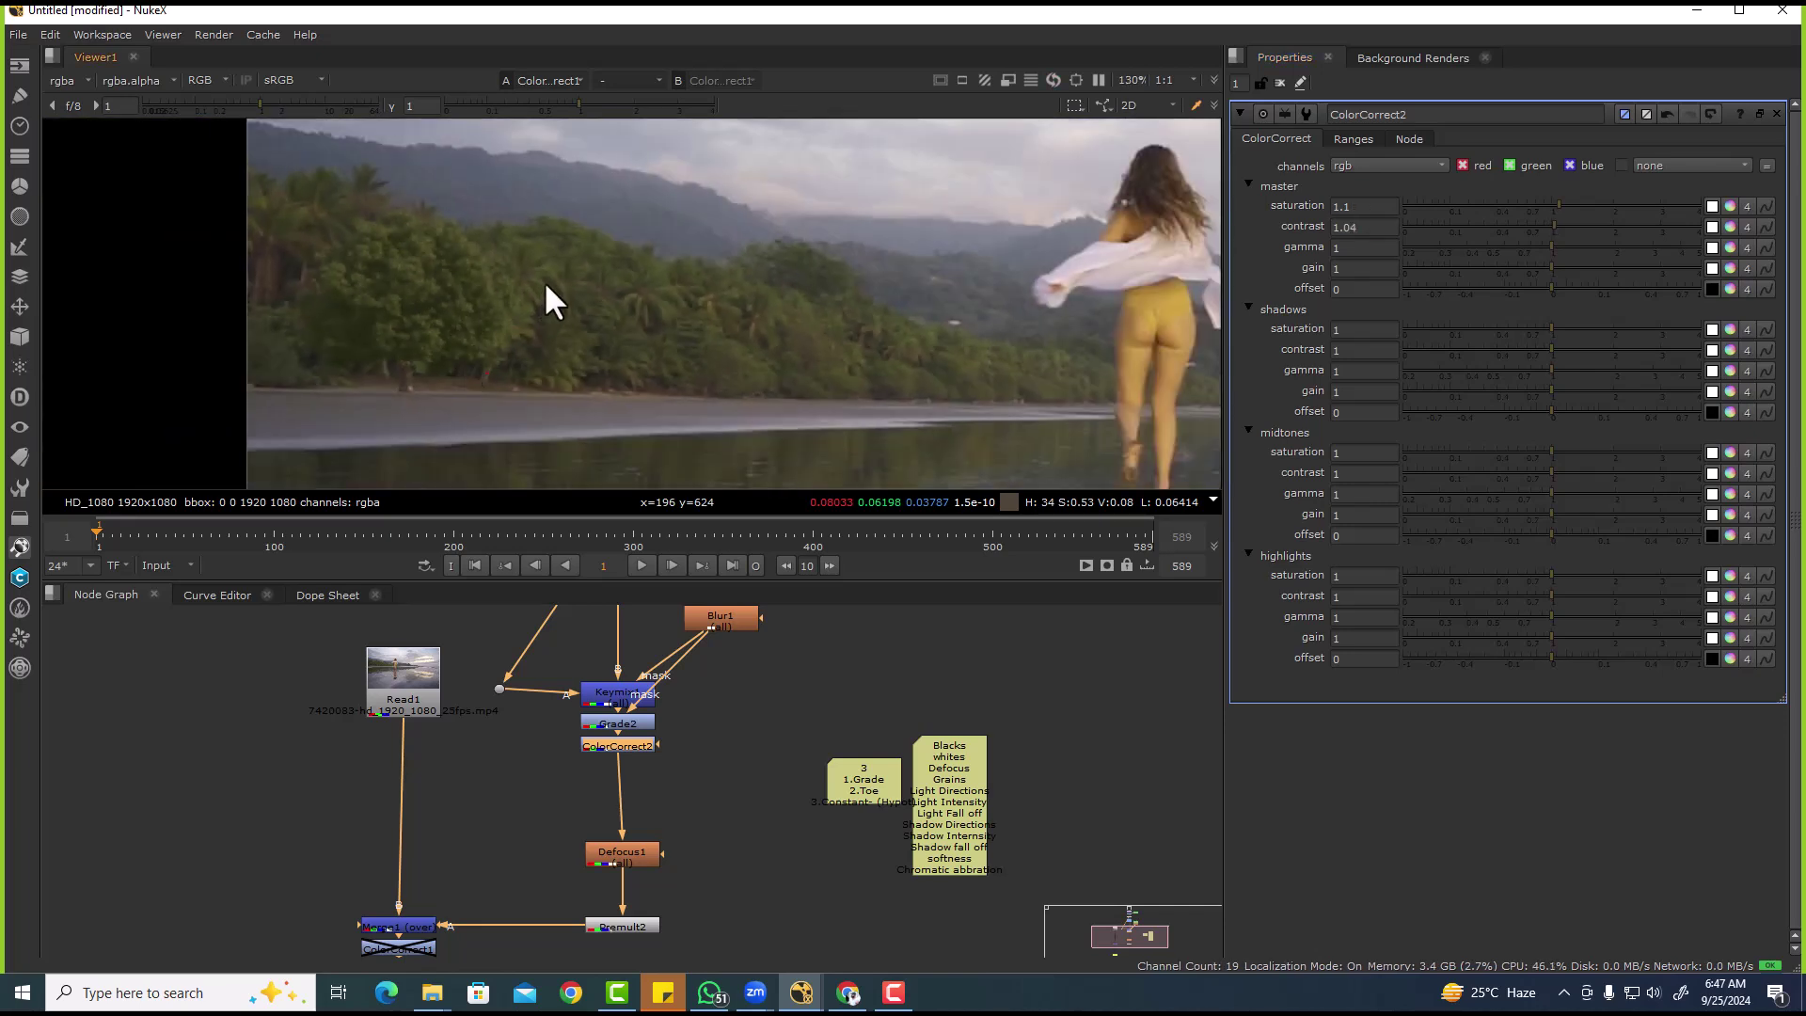
- Set ColorCorrect2's master contrast to 1.02 and compare the tree with the node disabled
click(1375, 226)
key(BackSpace)
key(BackSpace)
text(.02)
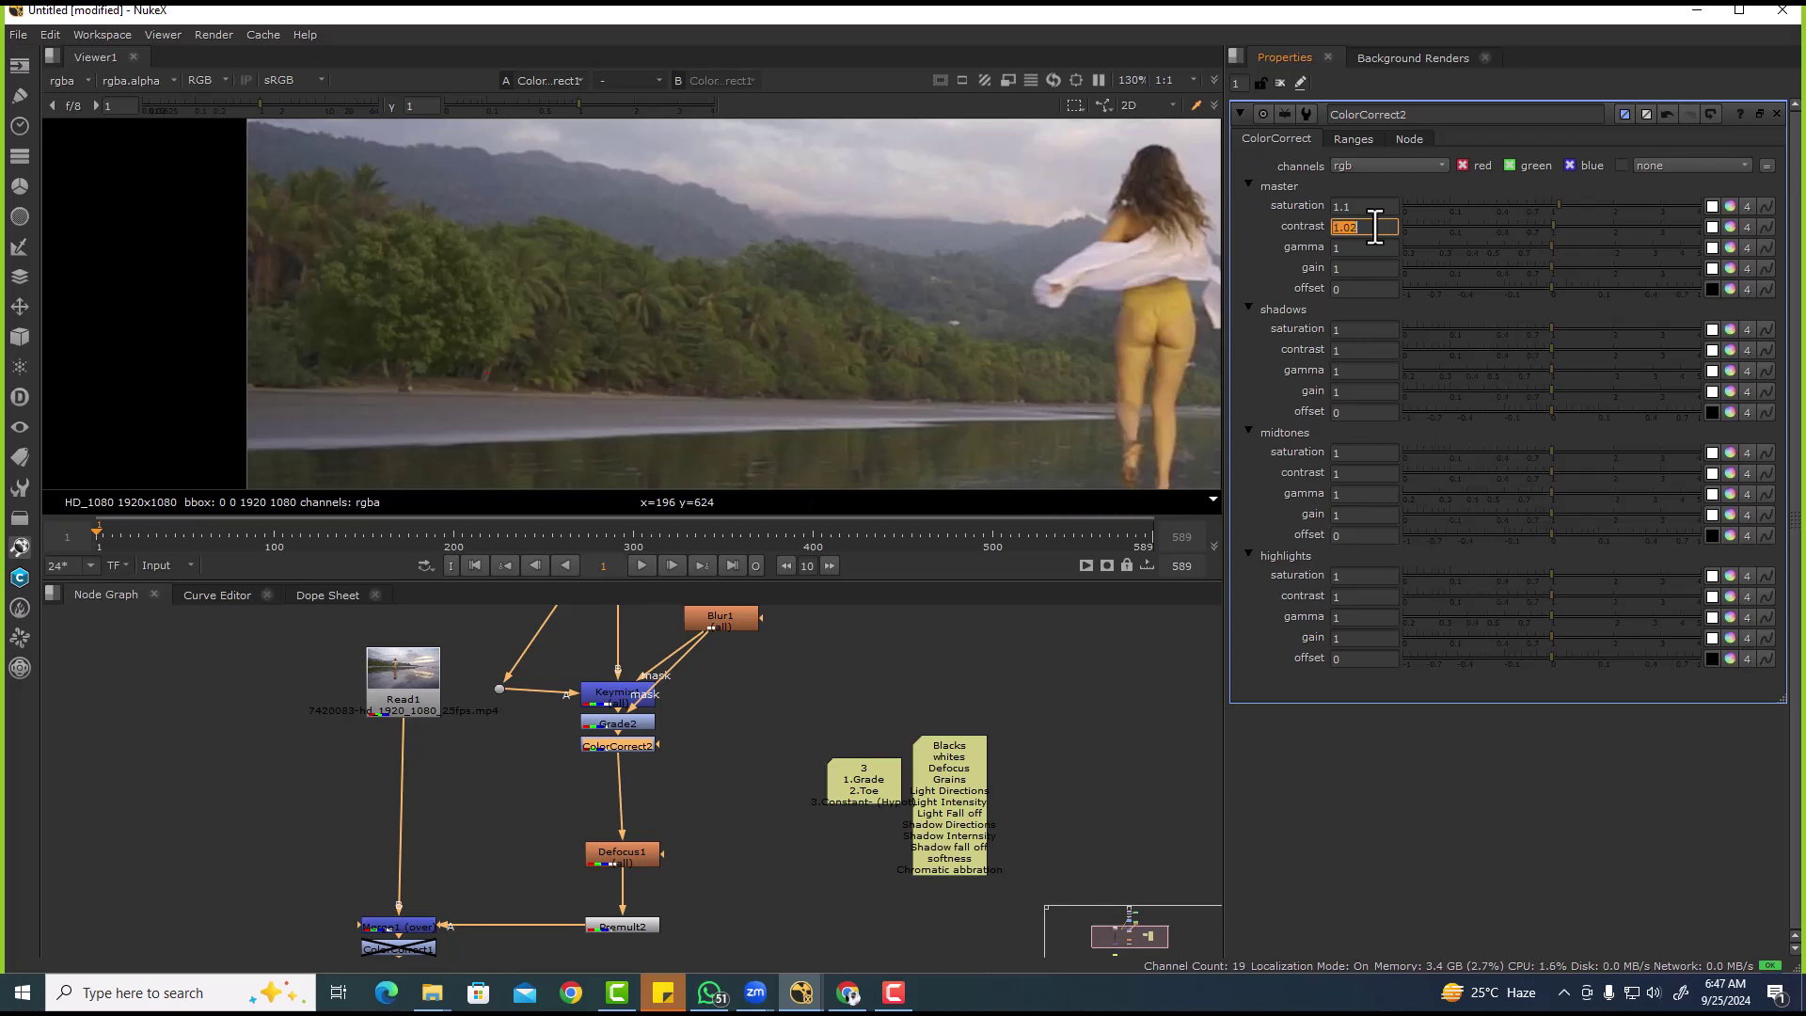
click(635, 826)
click(638, 745)
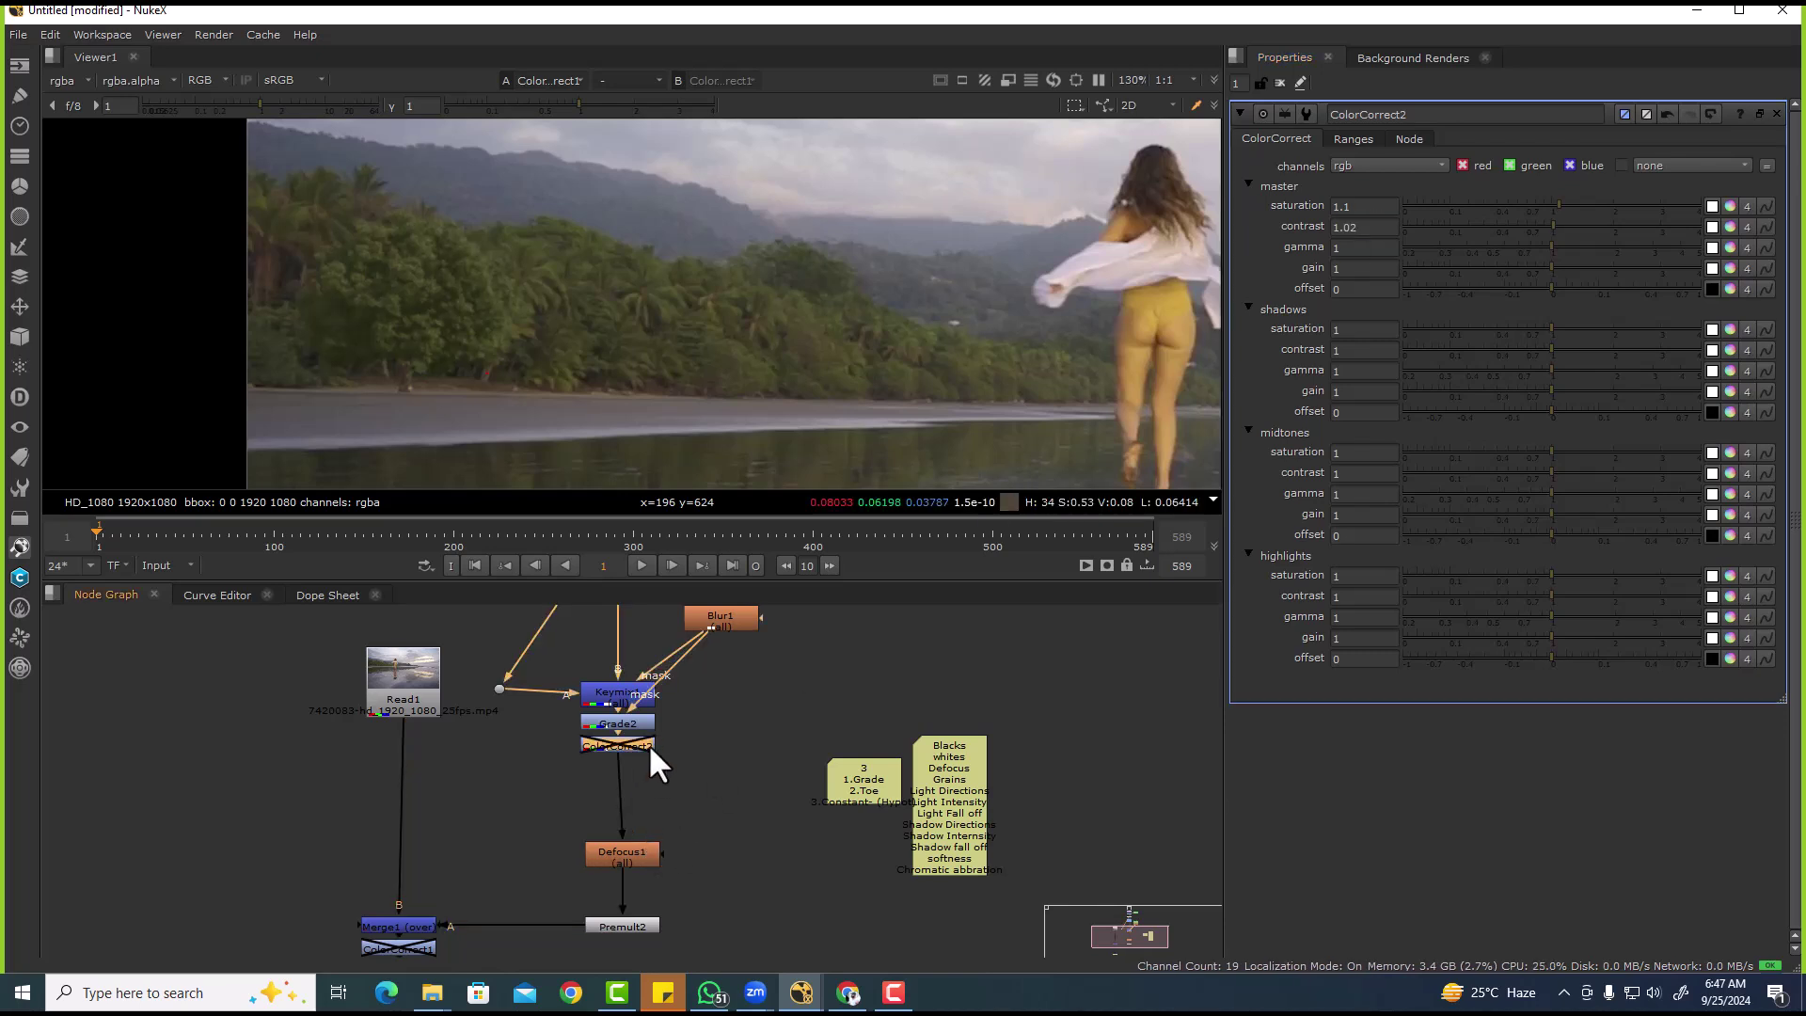
- Set ColorCorrect2's master saturation to 1.05 and inspect the tree's foliage up close
double_click(1379, 205)
text(1.05)
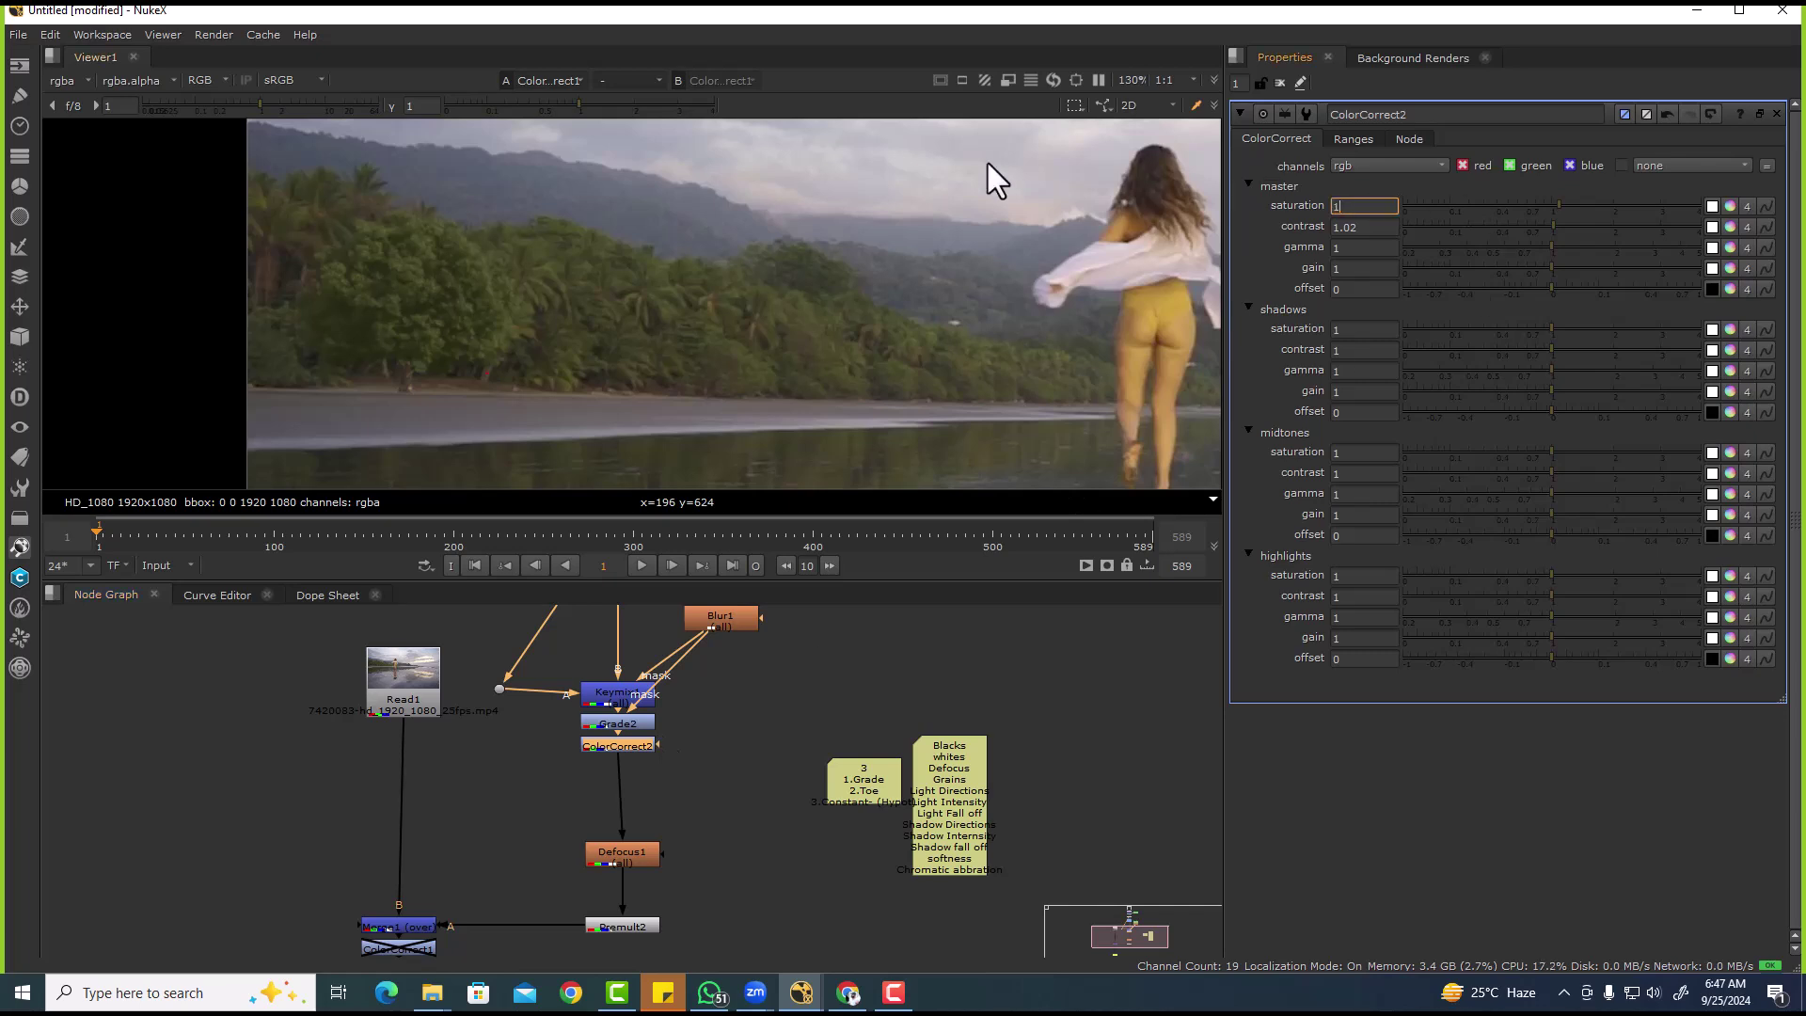
key(Return)
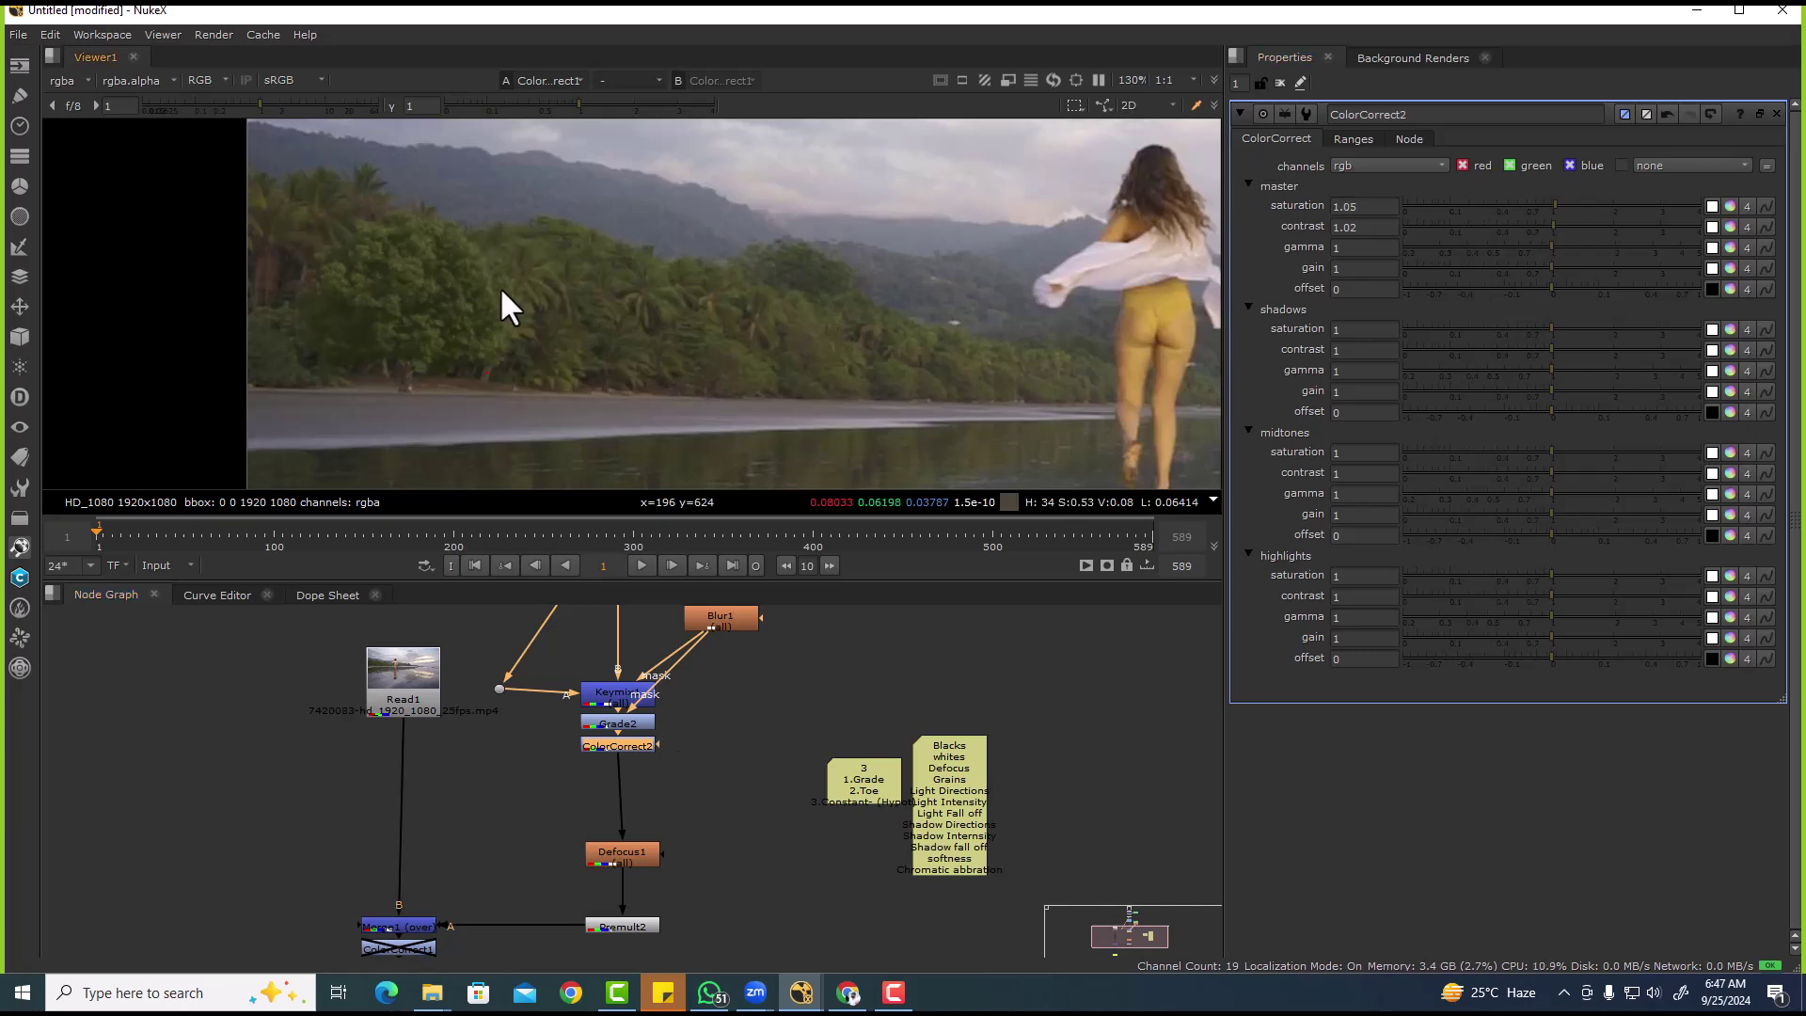
scroll(494, 259, up, 4)
- Toggle ColorCorrect2 off and on repeatedly to compare the tree with the forest before and after the correction
click(798, 691)
click(603, 742)
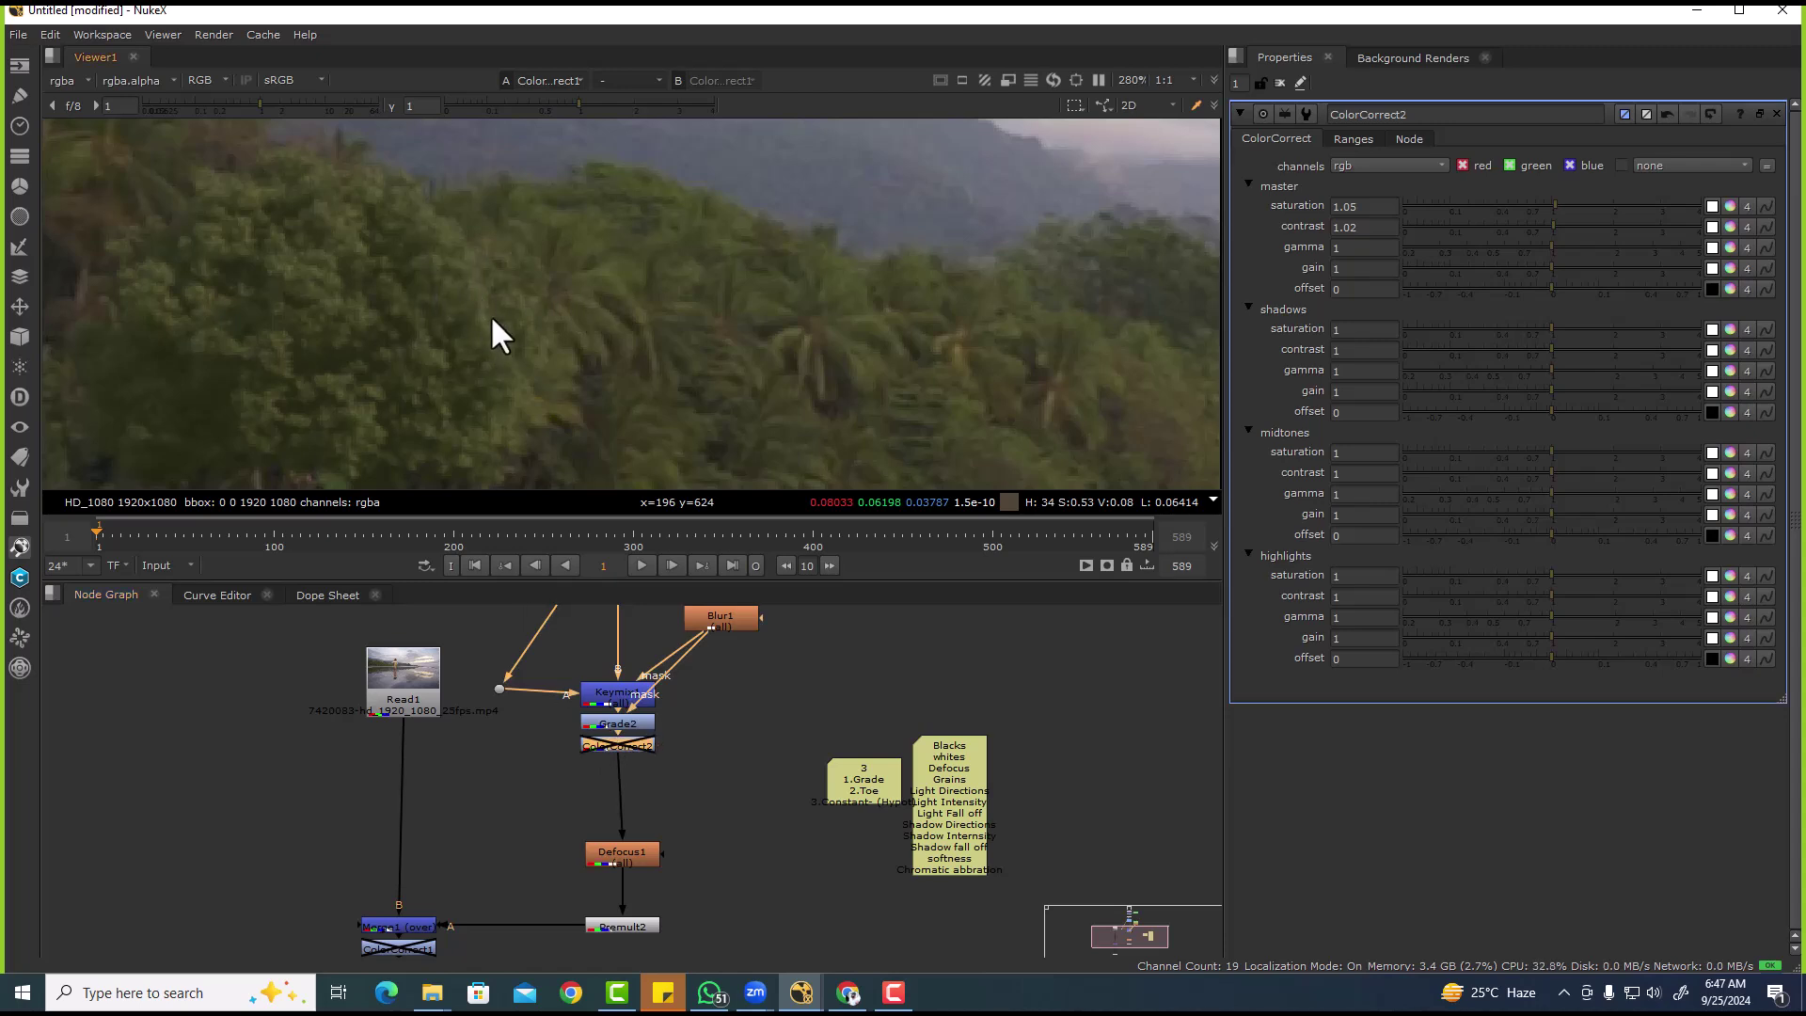
key(d)
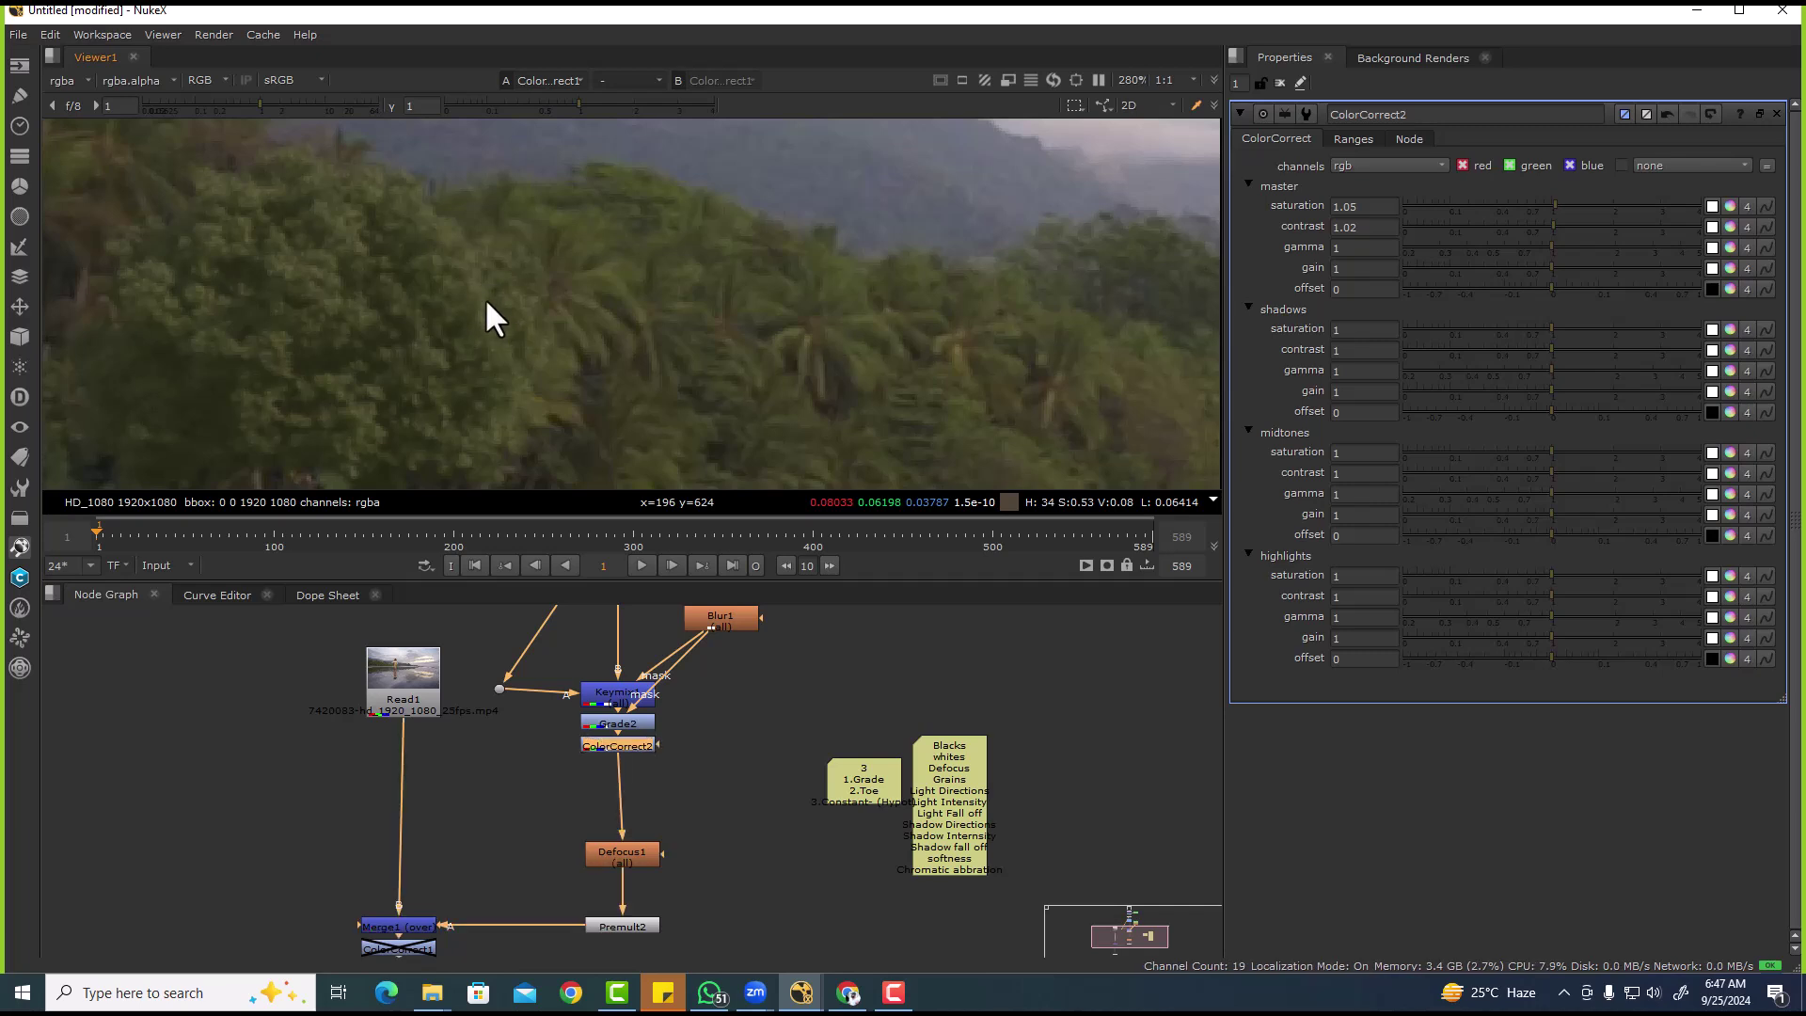
key(d)
key(d)
key(d)
key(d)
key(d)
key(d)
key(d)
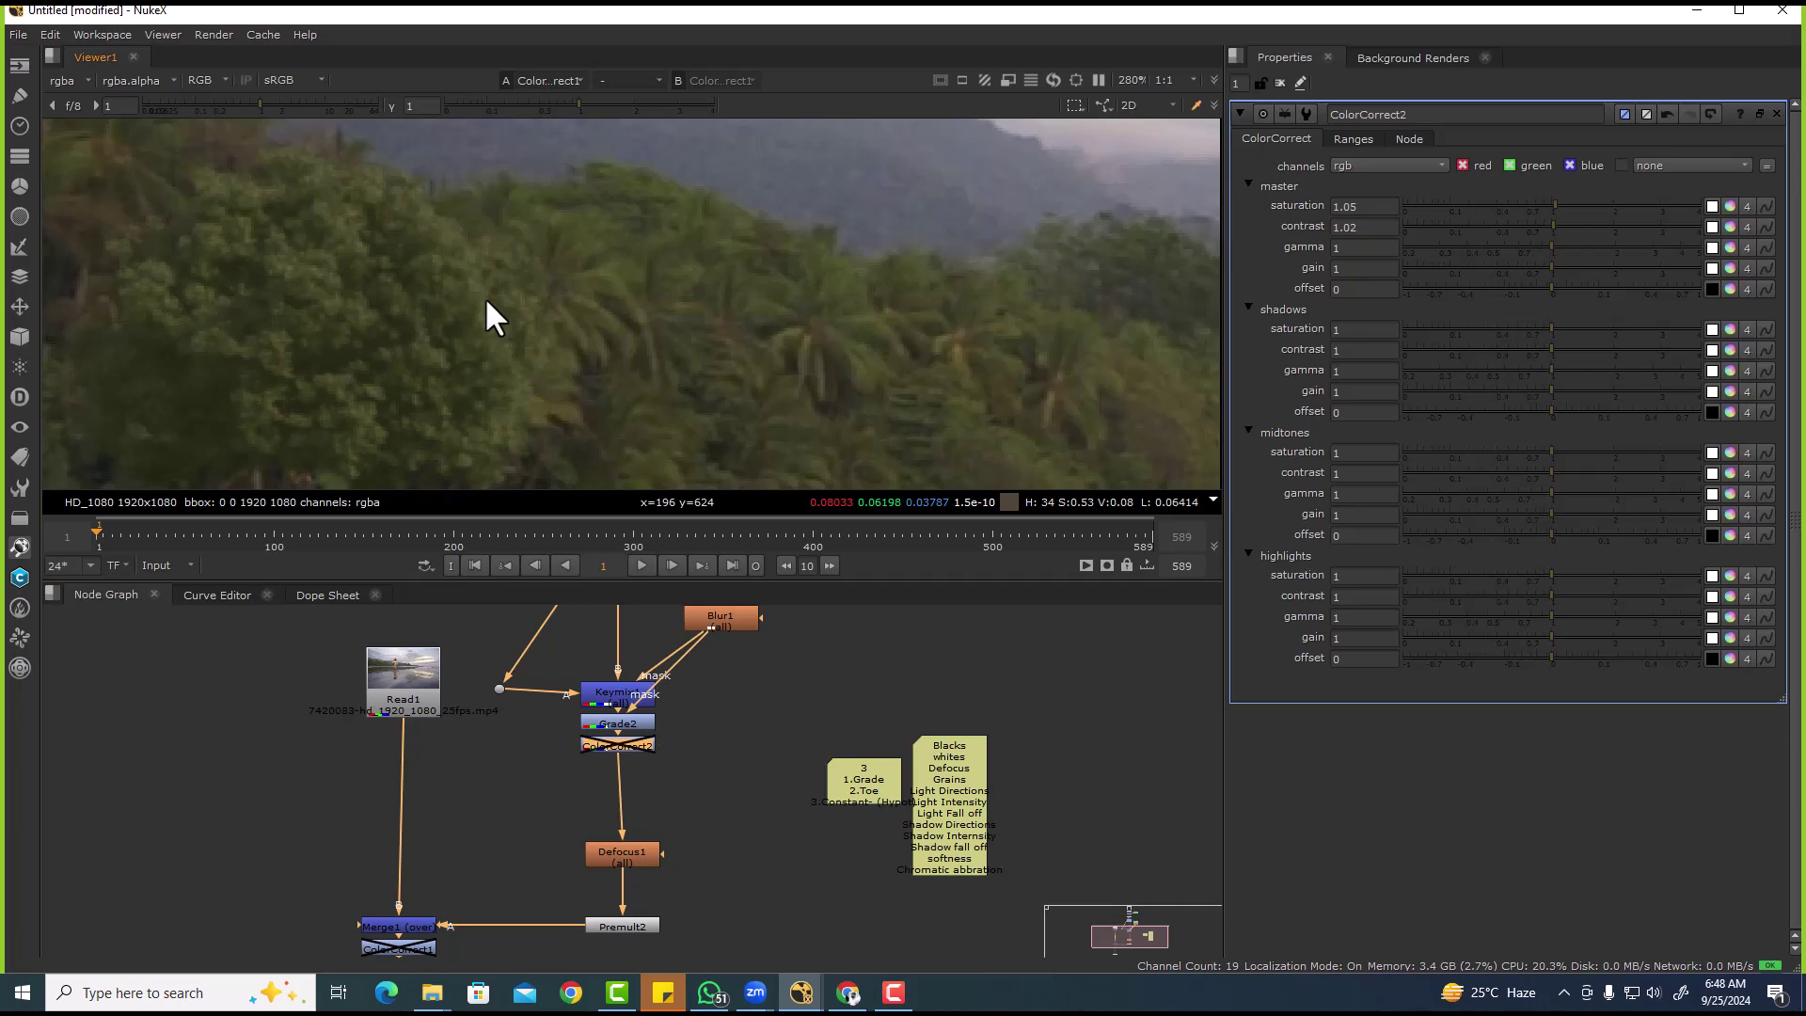
key(d)
key(d)
key(d)
key(d)
key(d)
key(minus)
scroll(581, 299, up, 6)
key(d)
key(minus)
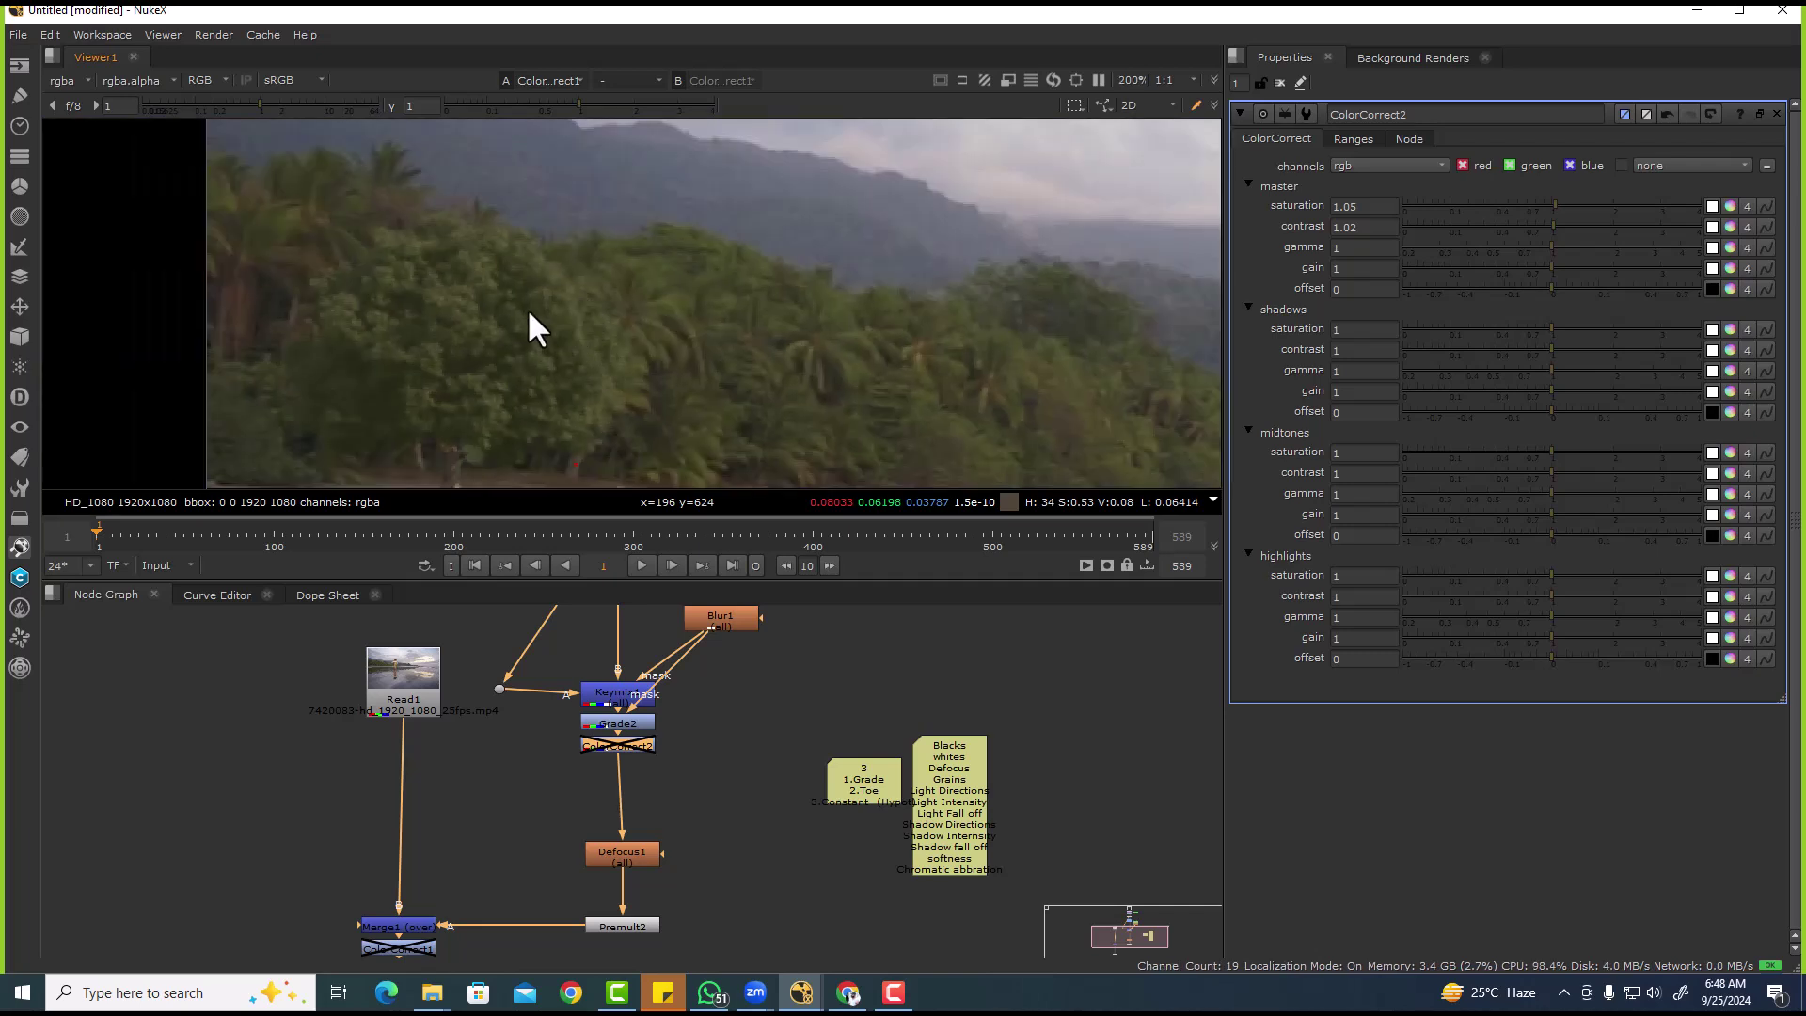
middle_drag(529, 305, 498, 324)
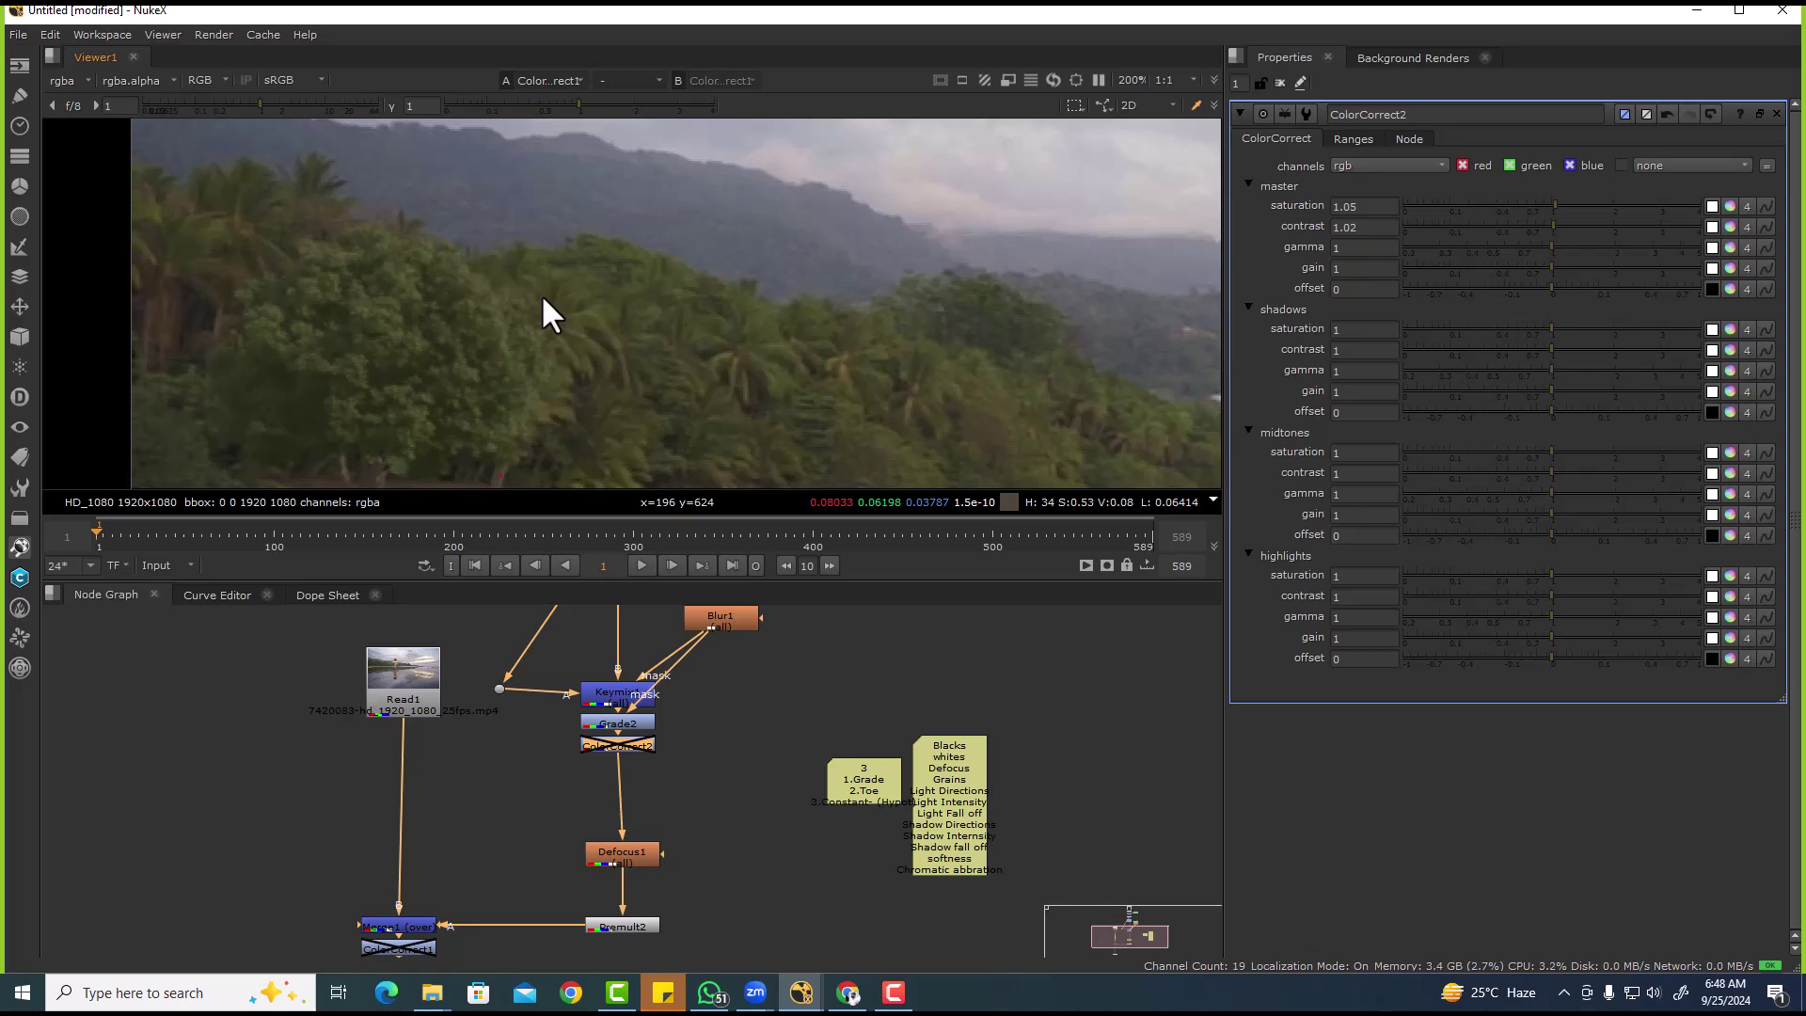
- Re-enable ColorCorrect2 and check the tree in the composite
click(624, 763)
click(628, 746)
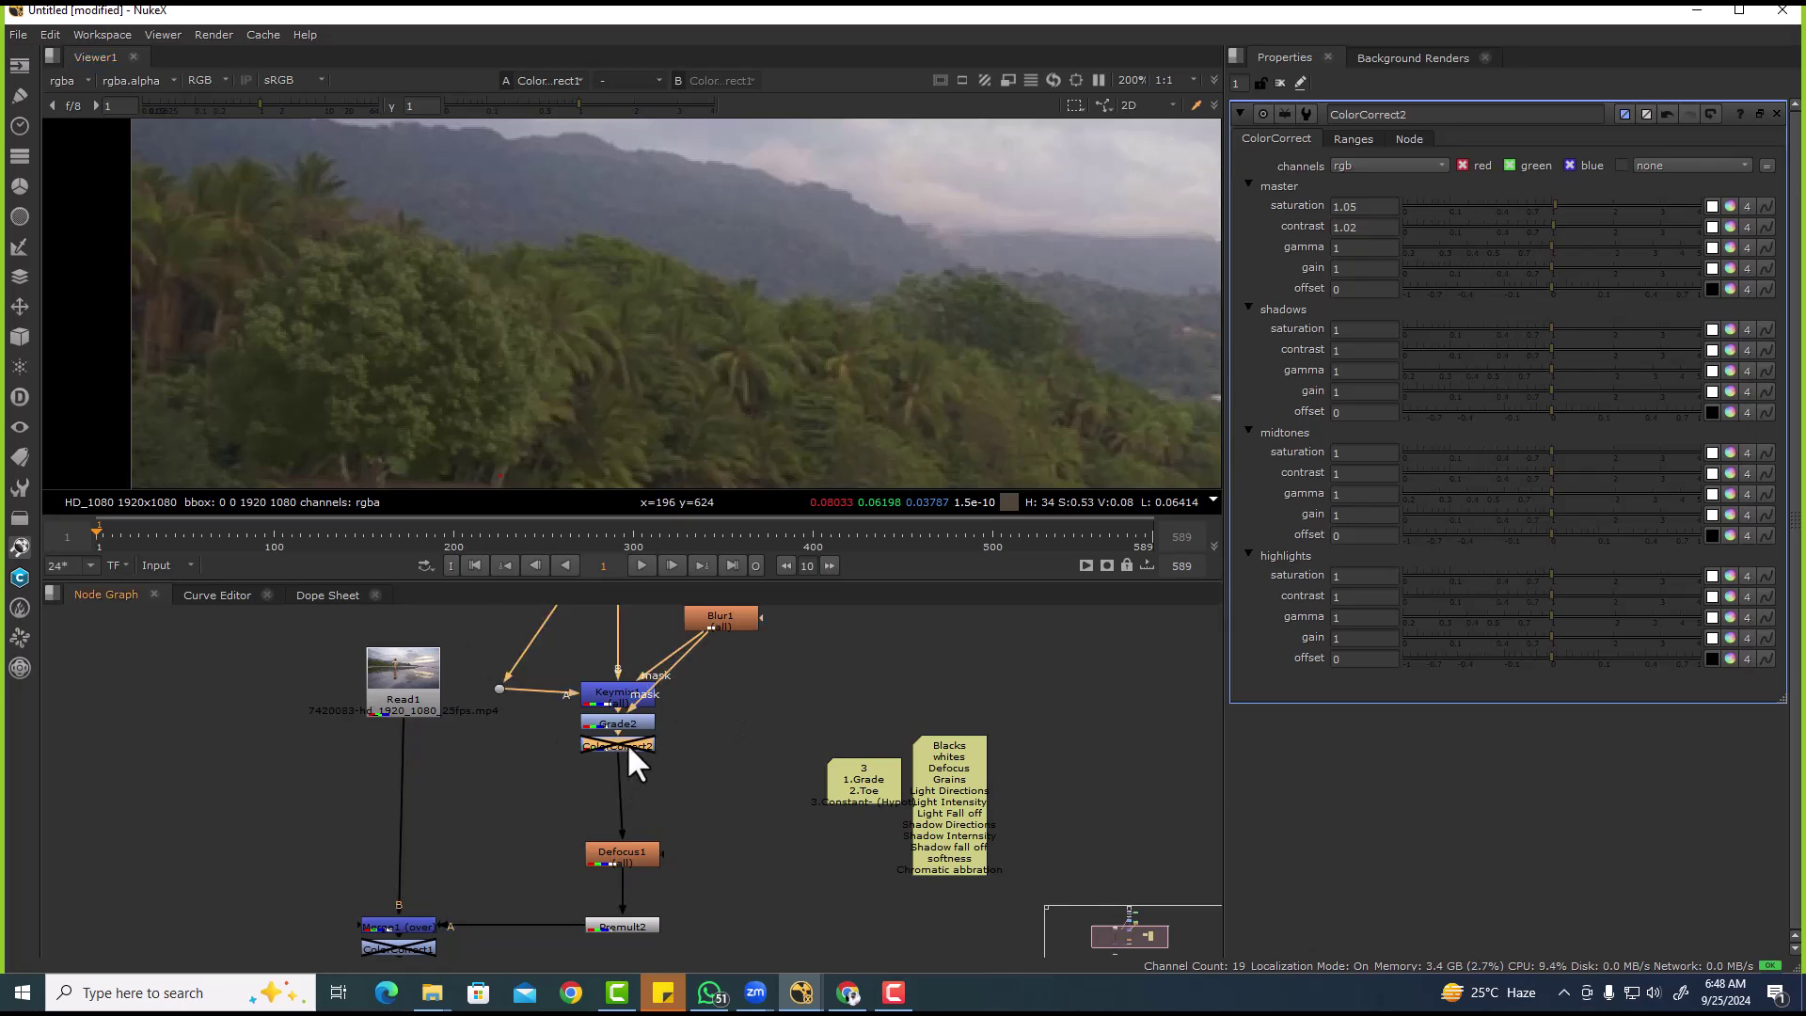
key(d)
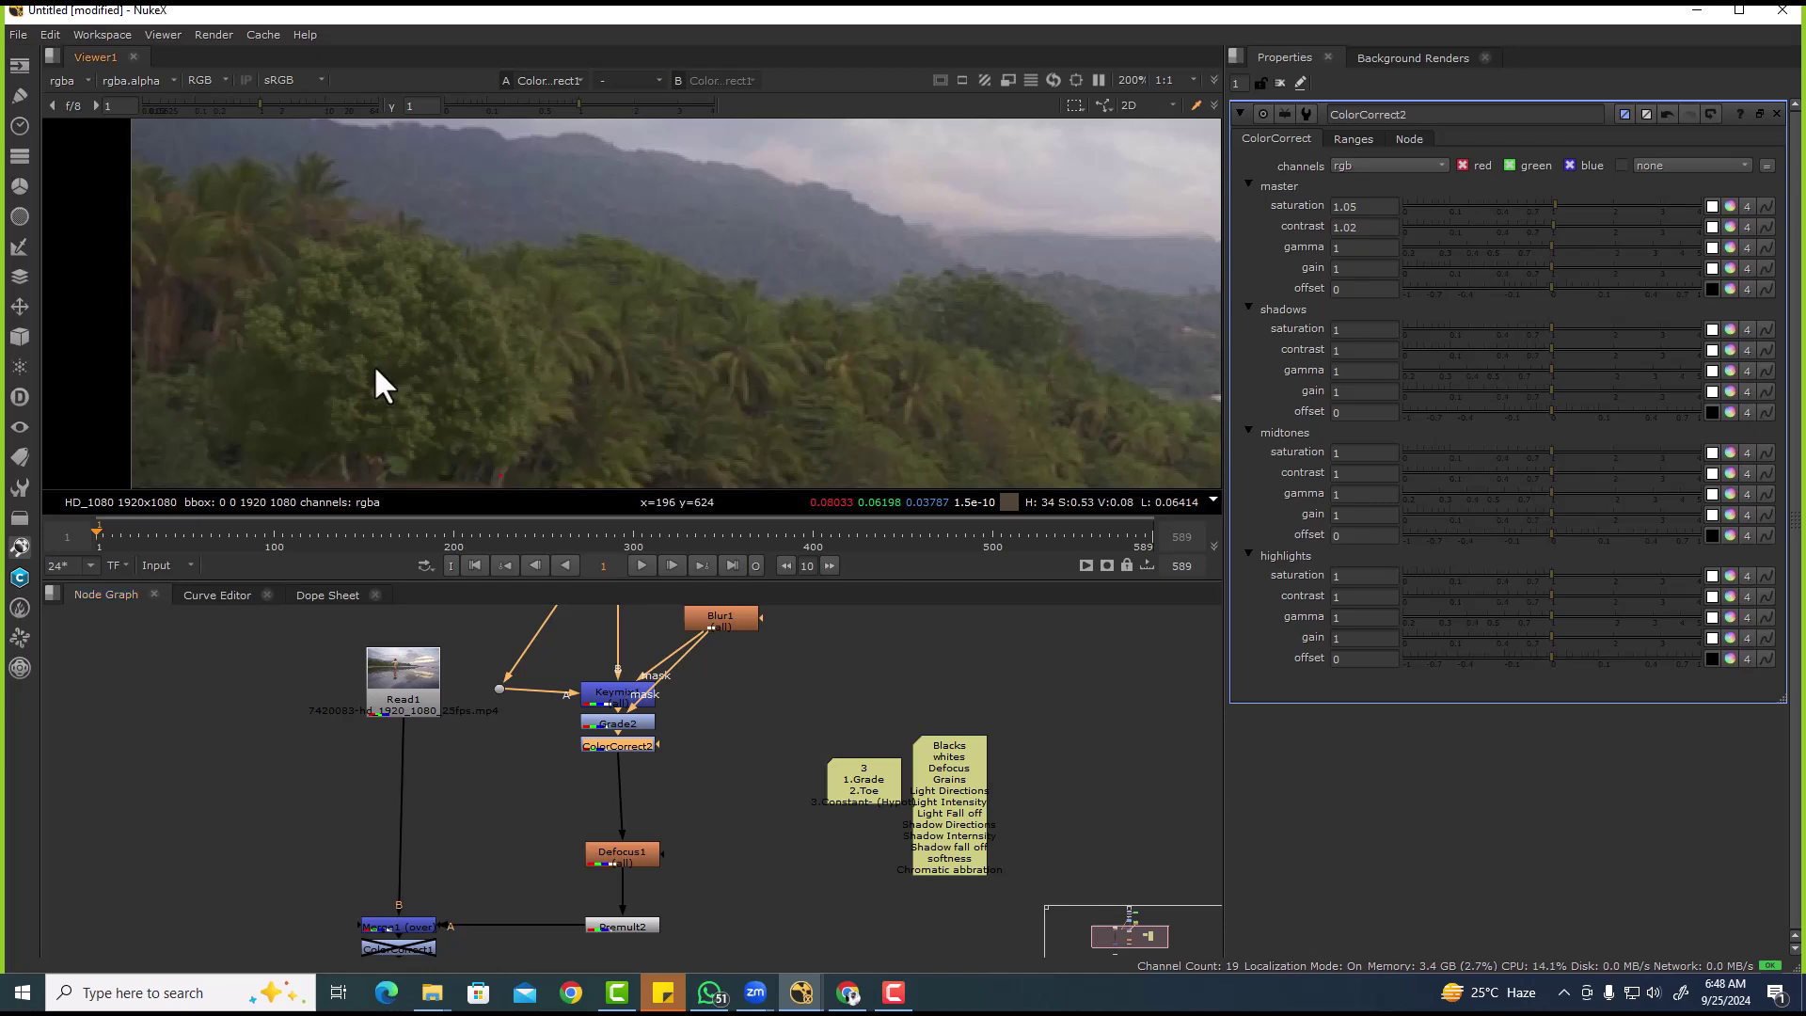
- Enlarge the viewer to full window and examine how the tree blends into the complete beach frame
scroll(489, 357, down, 5)
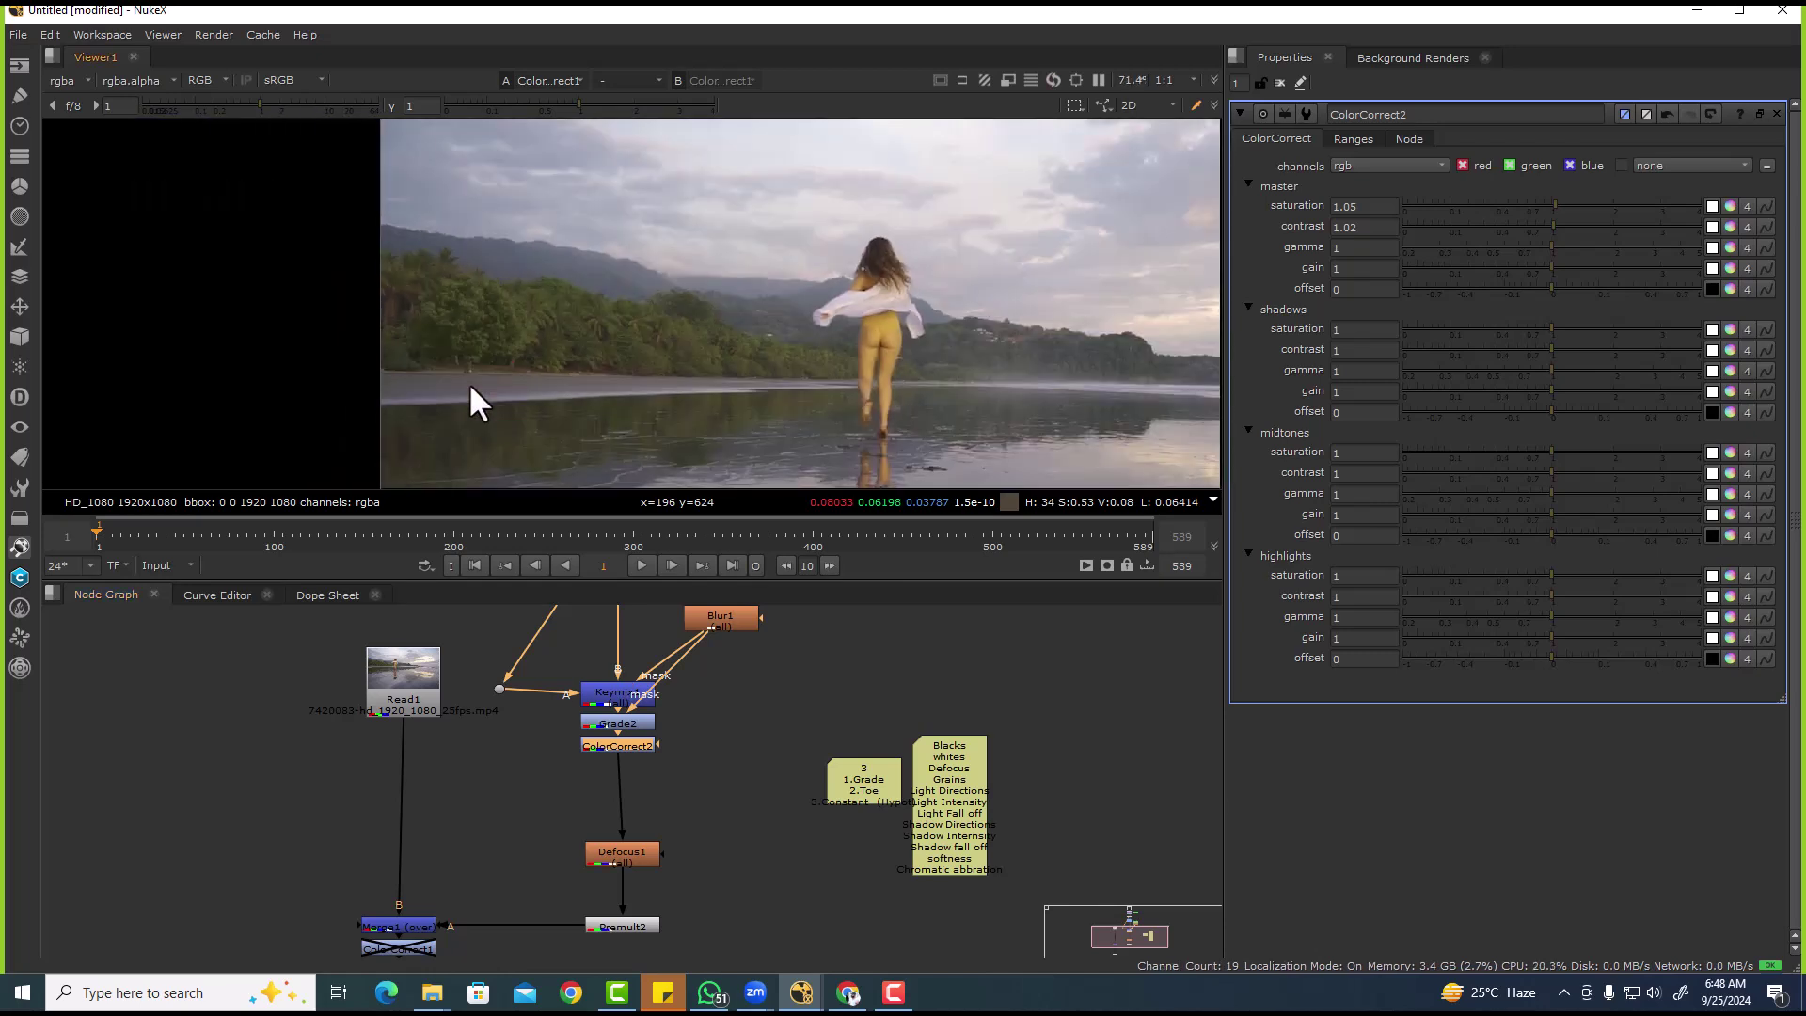
scroll(526, 334, down, 2)
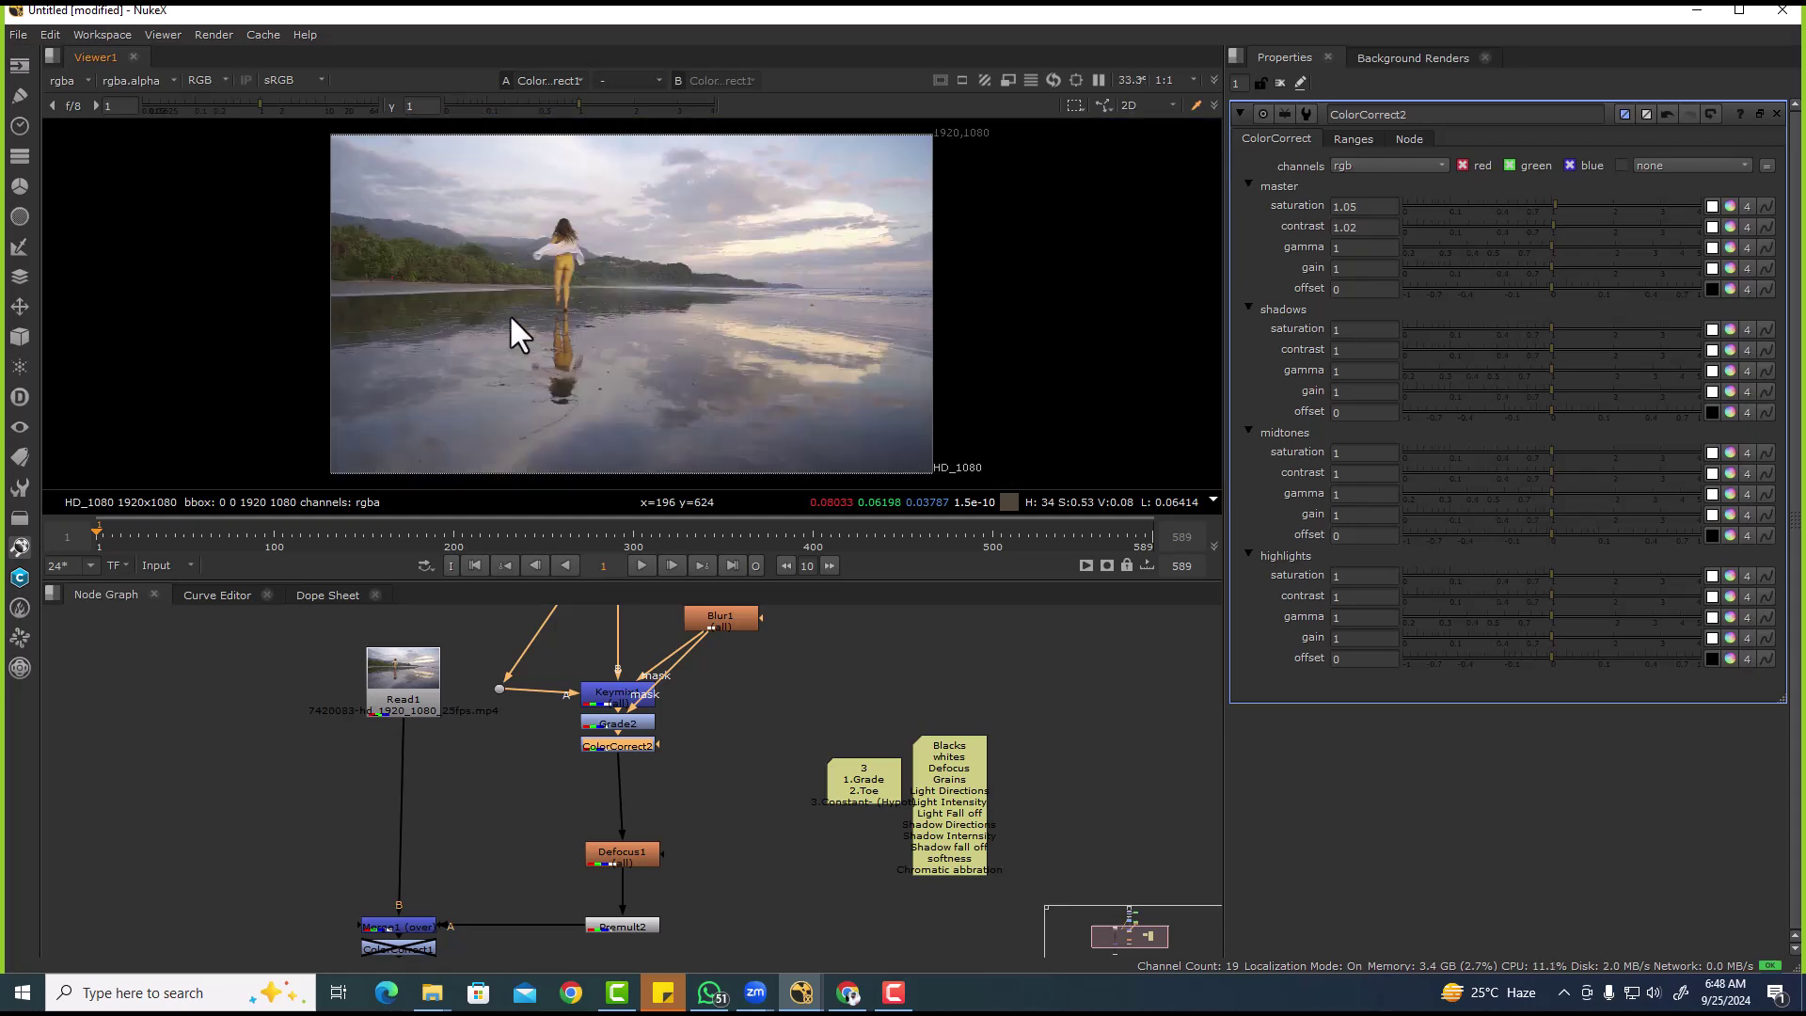
key(space)
key(f)
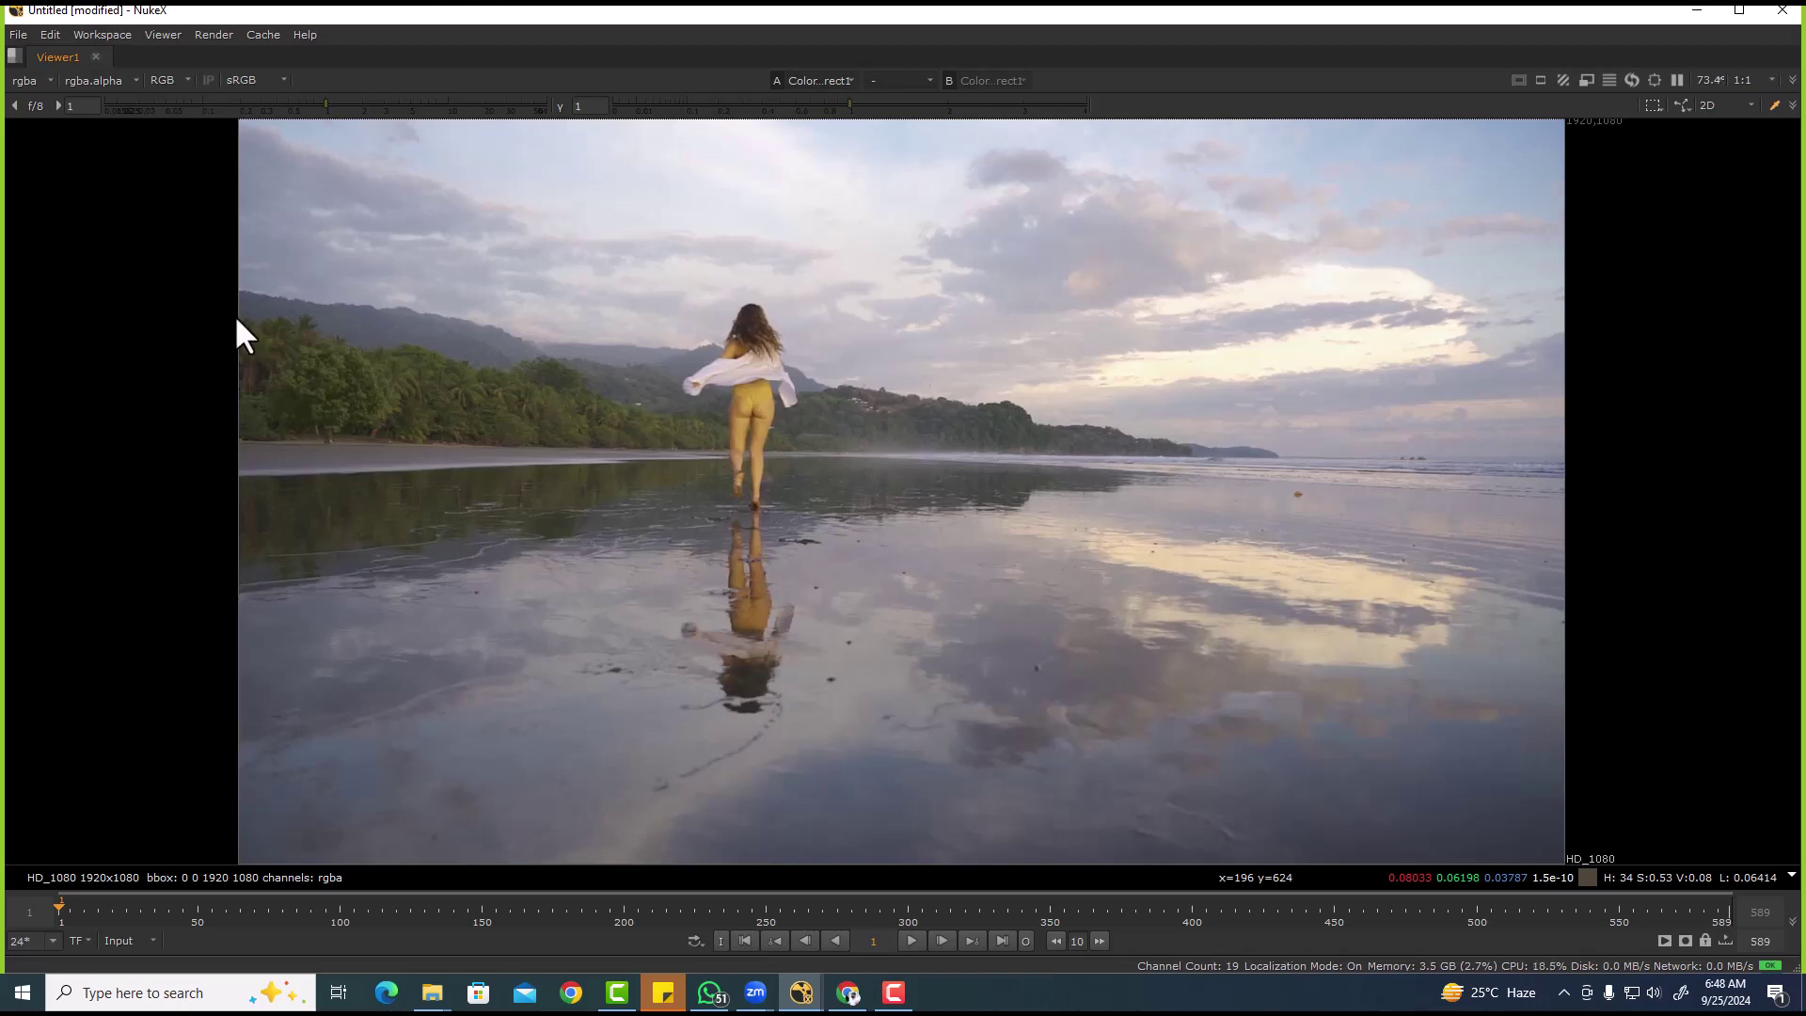
drag(236, 320, 422, 476)
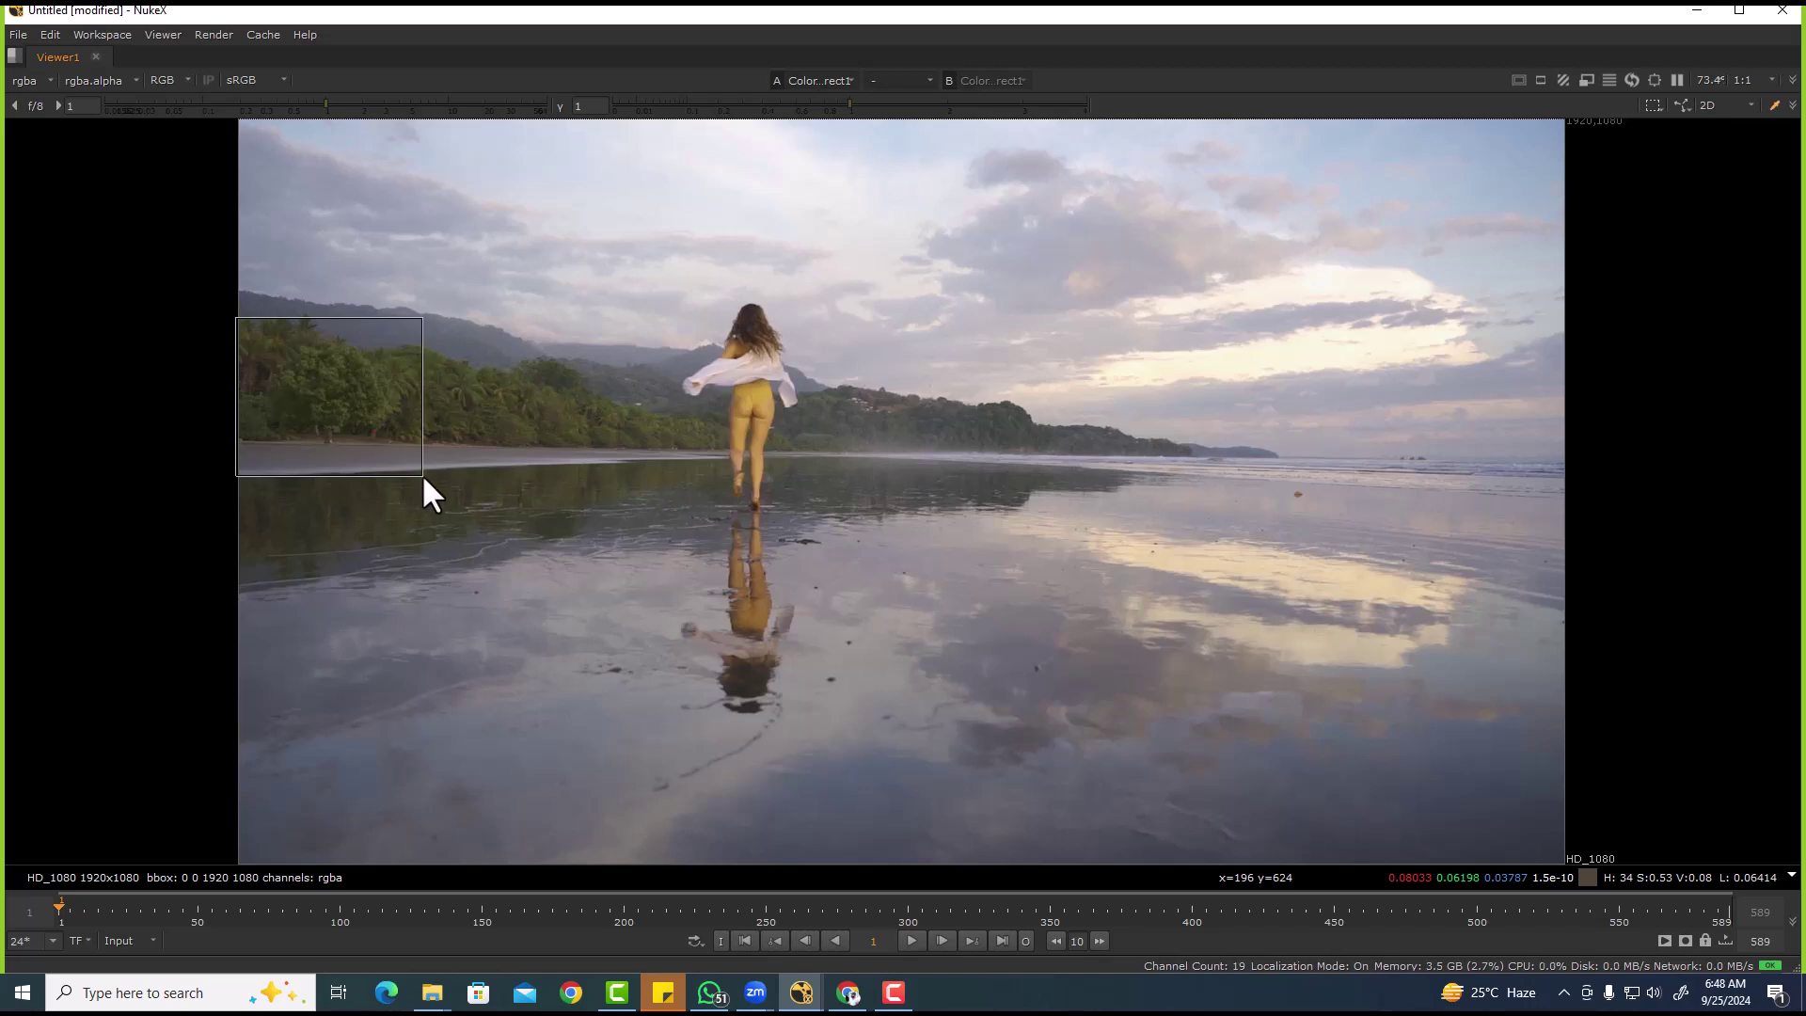
key(minus)
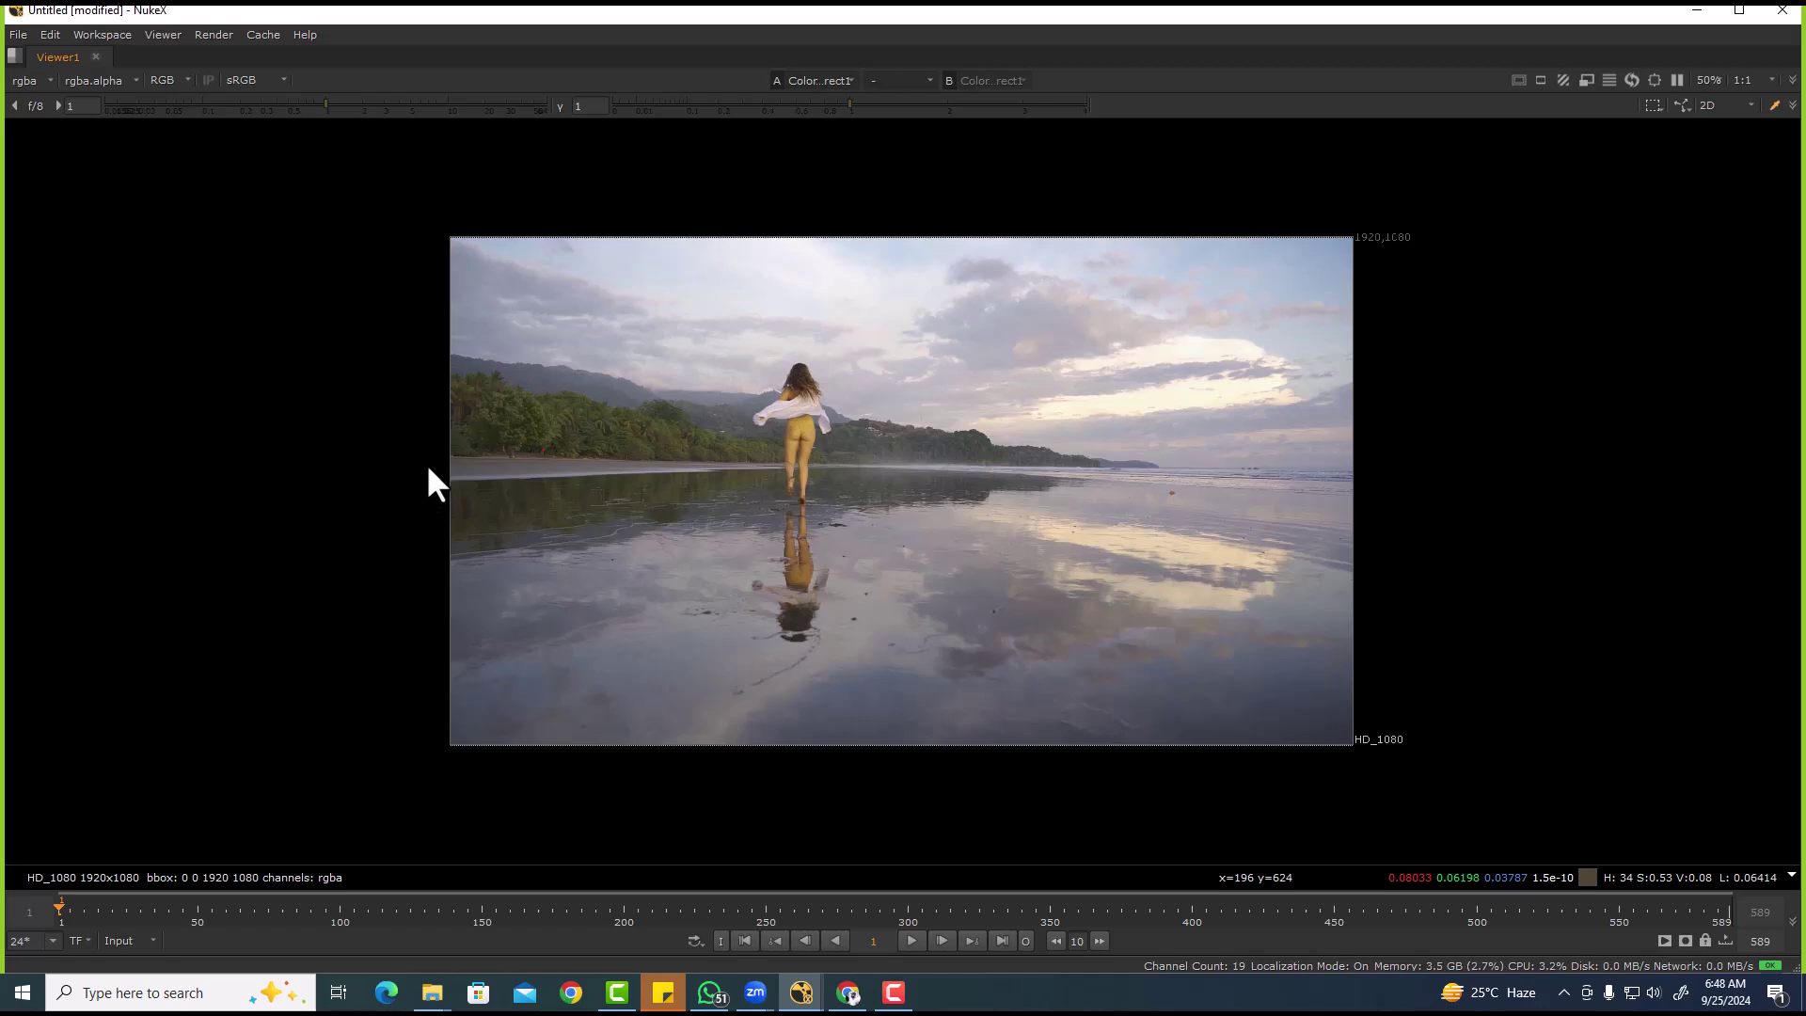
- Examine the tree up close in the enlarged viewer, and check the whole frame in the normal layout
scroll(658, 406, up, 3)
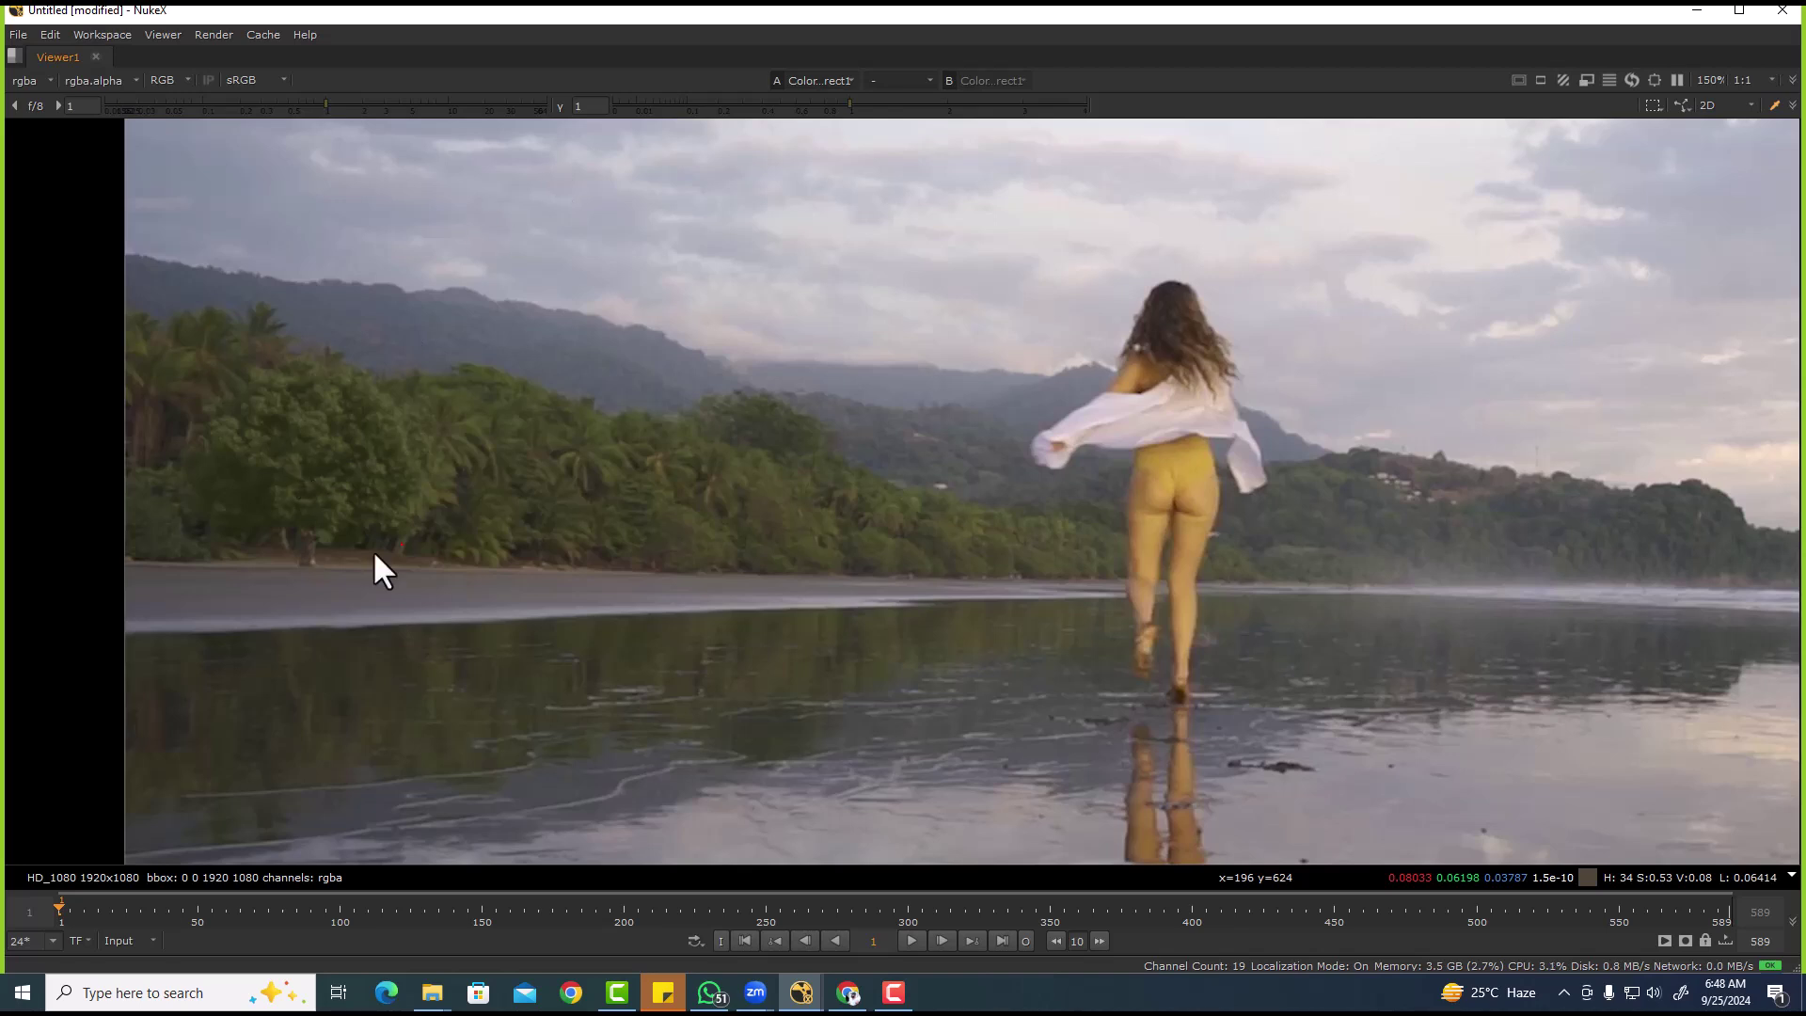
key(space)
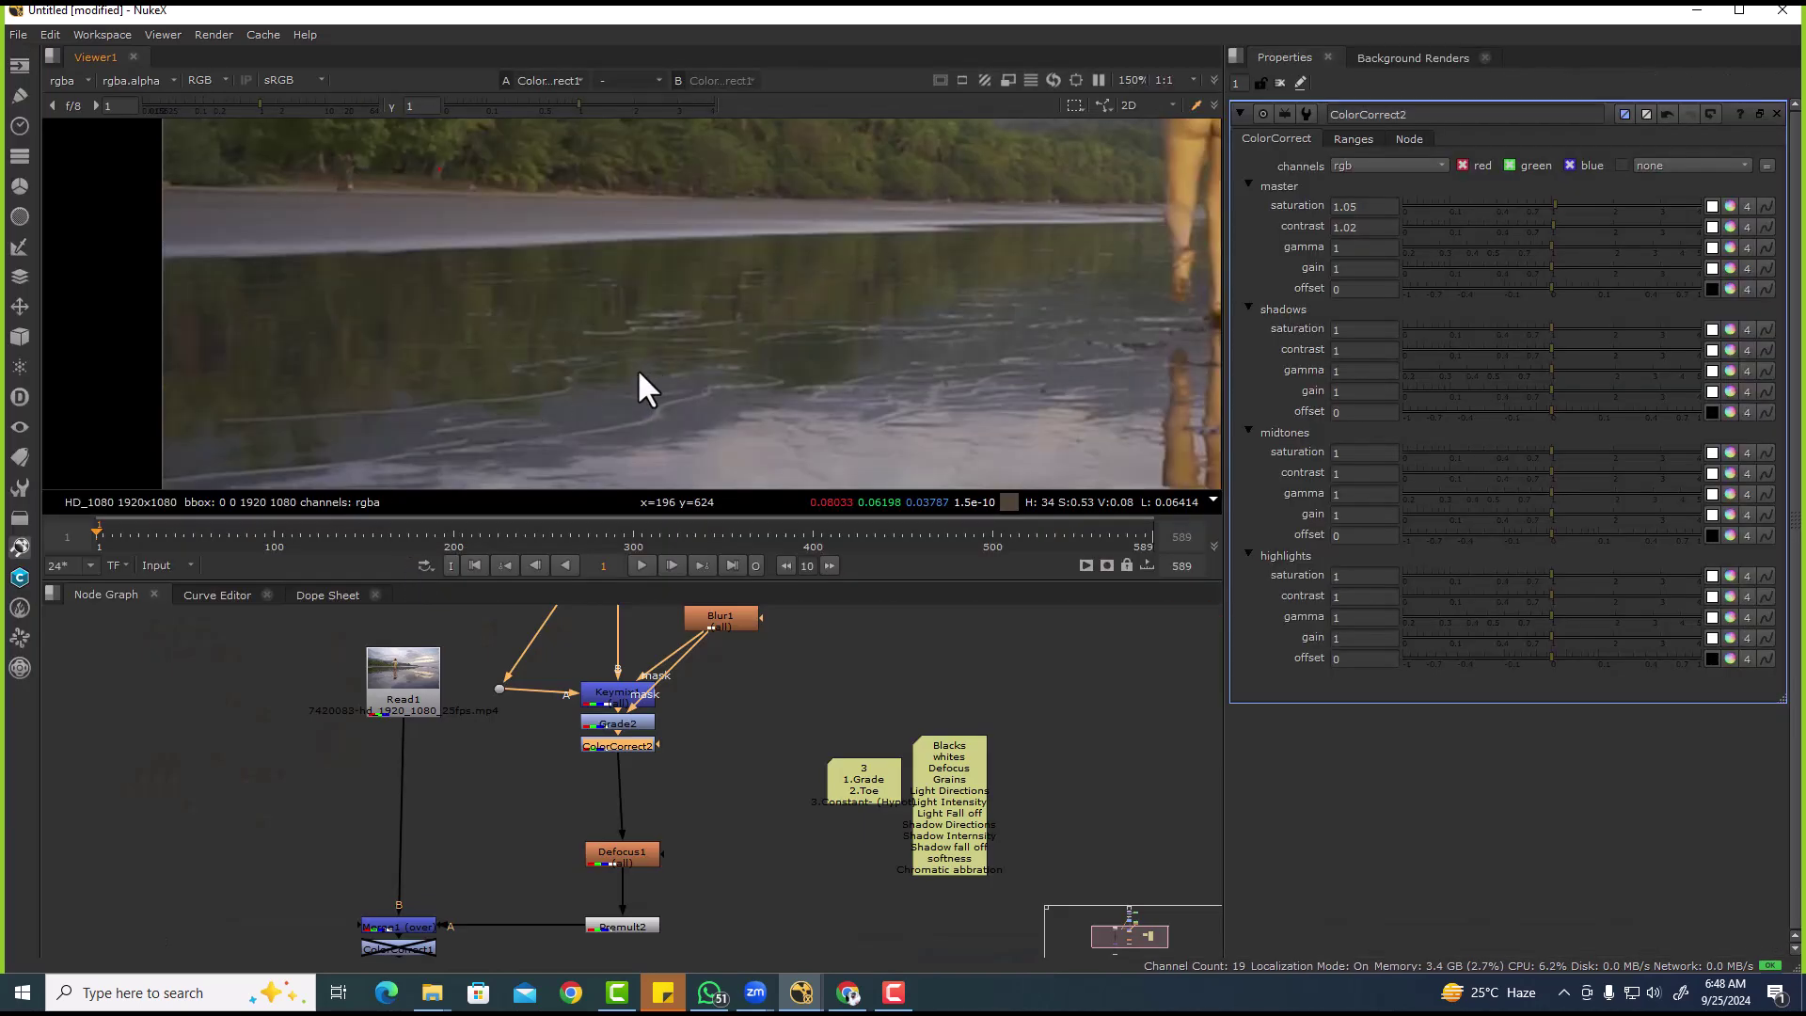
scroll(575, 456, down, 3)
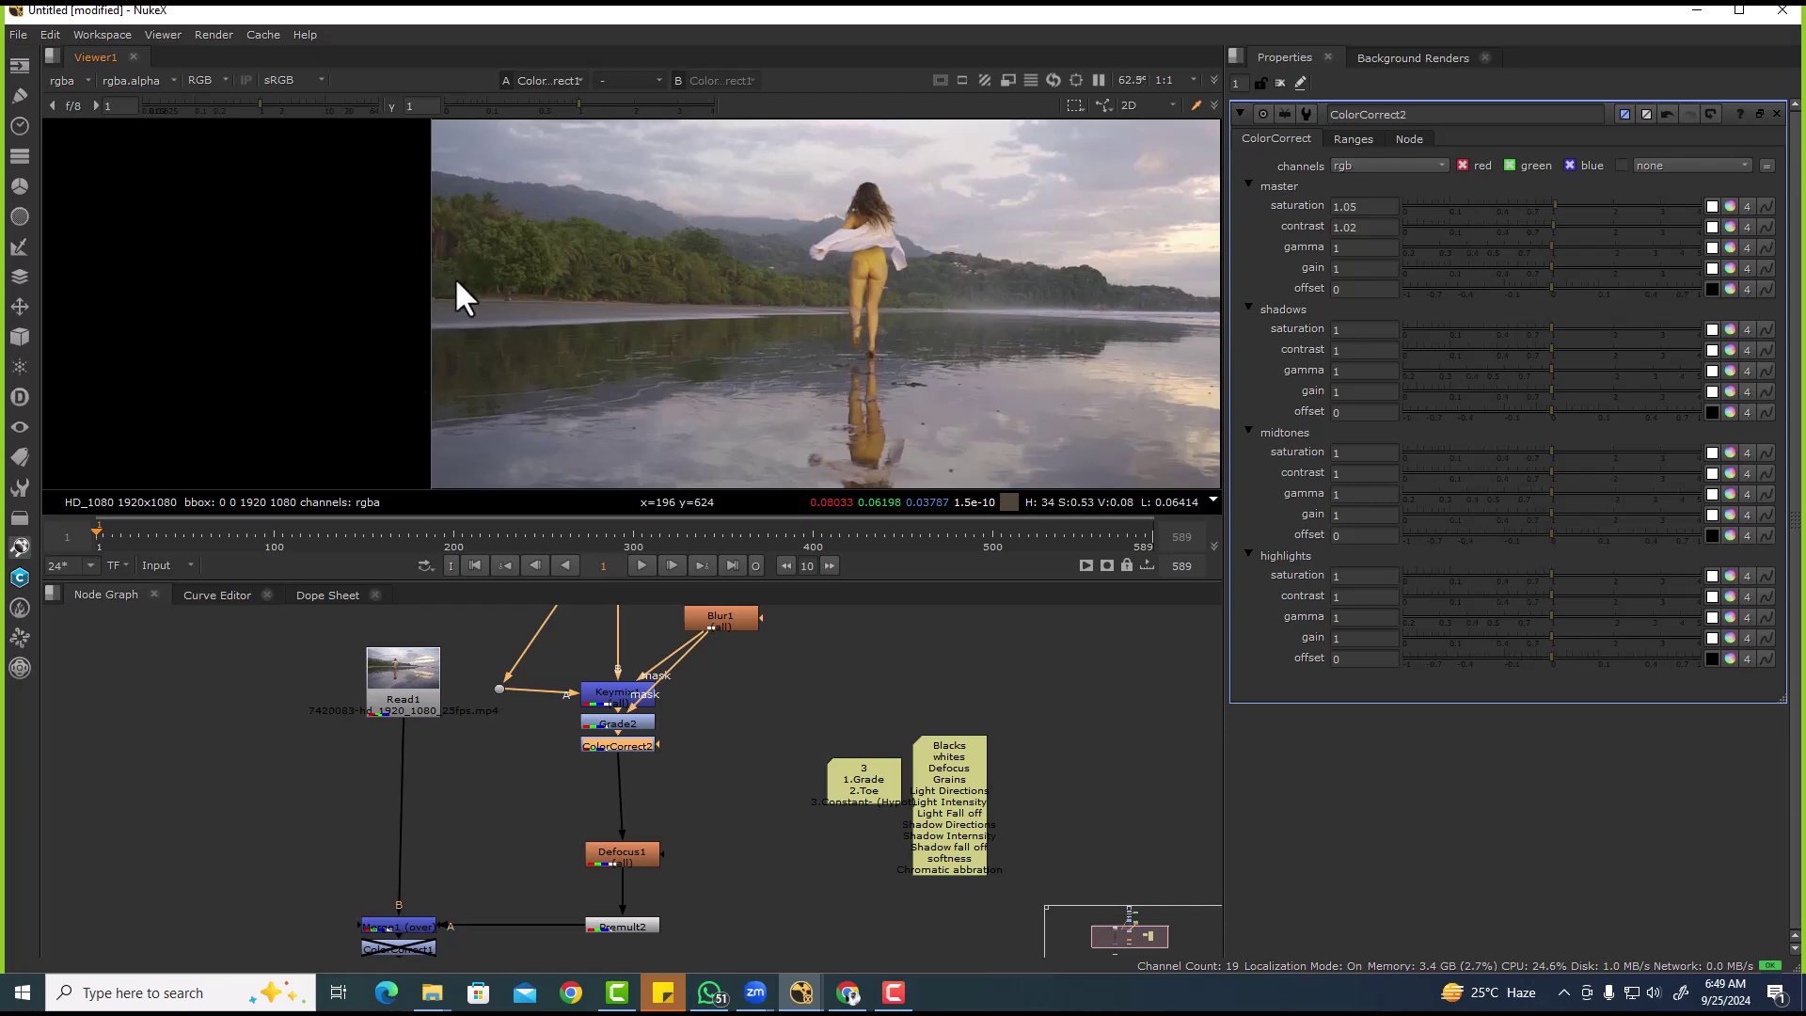
scroll(454, 277, down, 2)
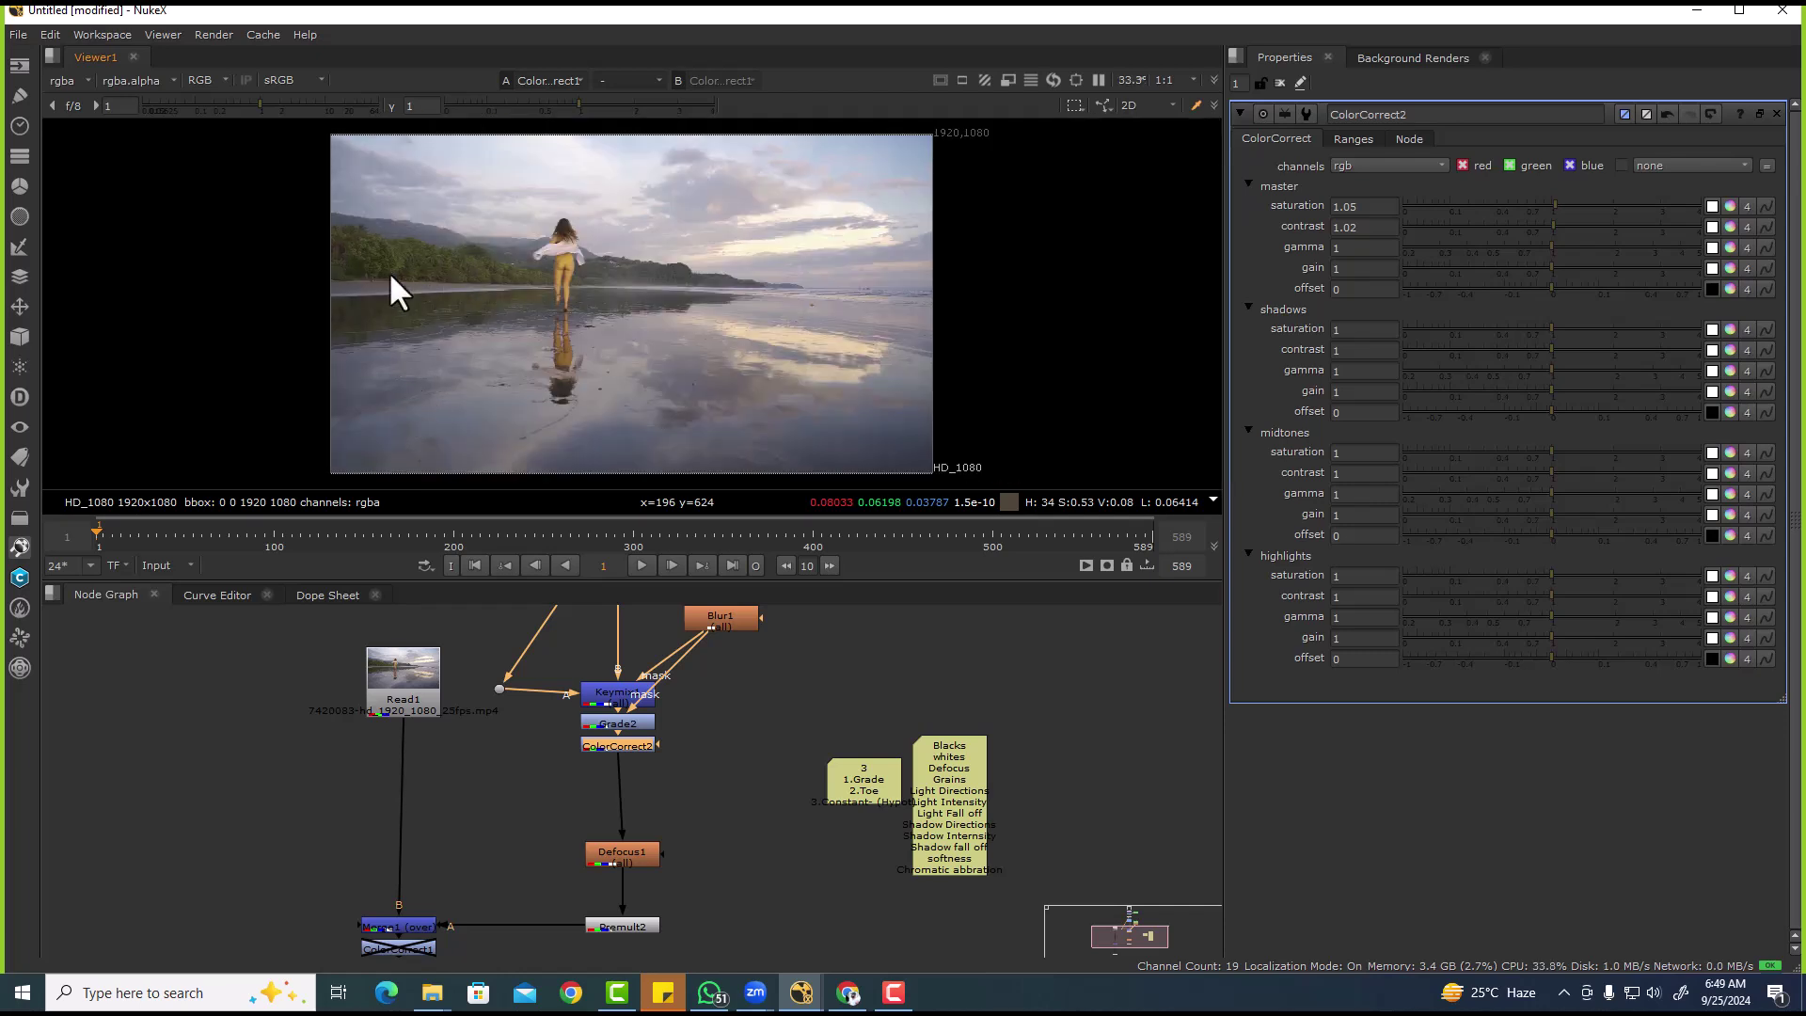
- Add a Grade node between ColorCorrect2 and Defocus1, with a new Roto node feeding its mask
scroll(389, 273, up, 2)
scroll(748, 779, up, 2)
click(750, 762)
key(g)
drag(755, 755, 739, 694)
click(737, 681)
key(o)
scroll(454, 326, down, 1)
scroll(415, 365, up, 3)
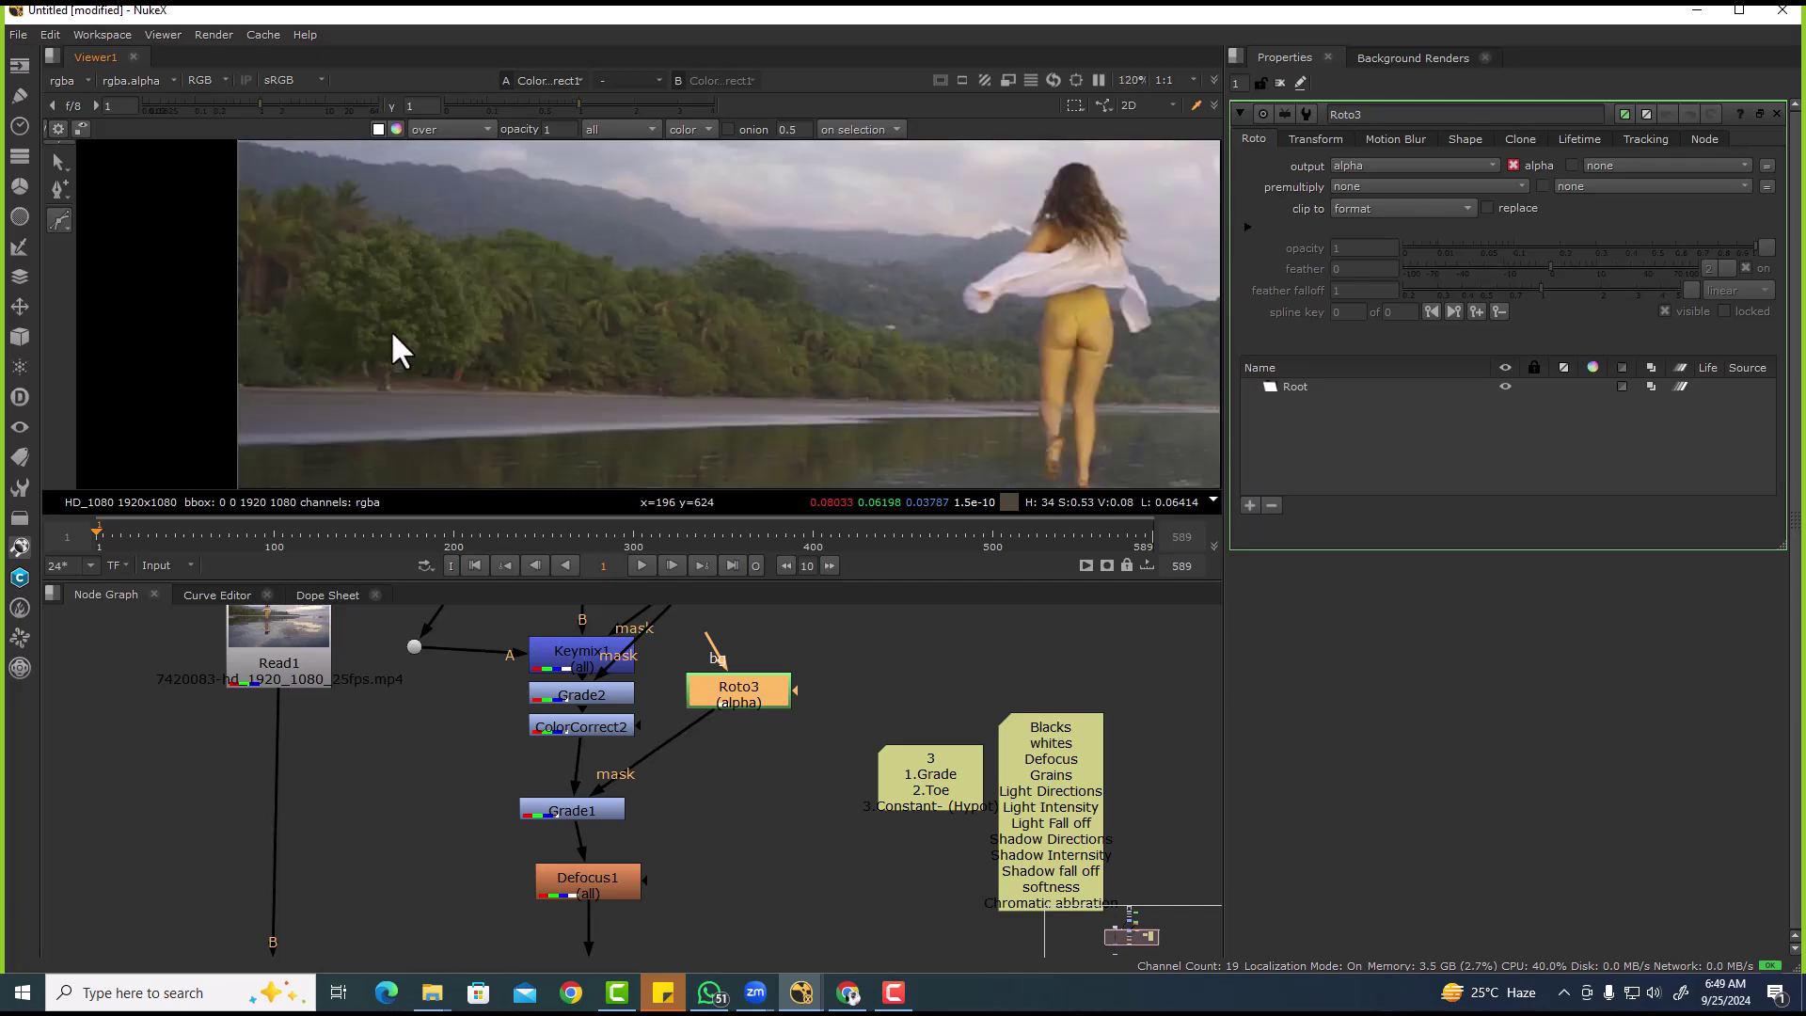
- Draw a tall, narrow rectangle shape in Roto3 over the forest beside the tree, from the hills to the water
click(442, 340)
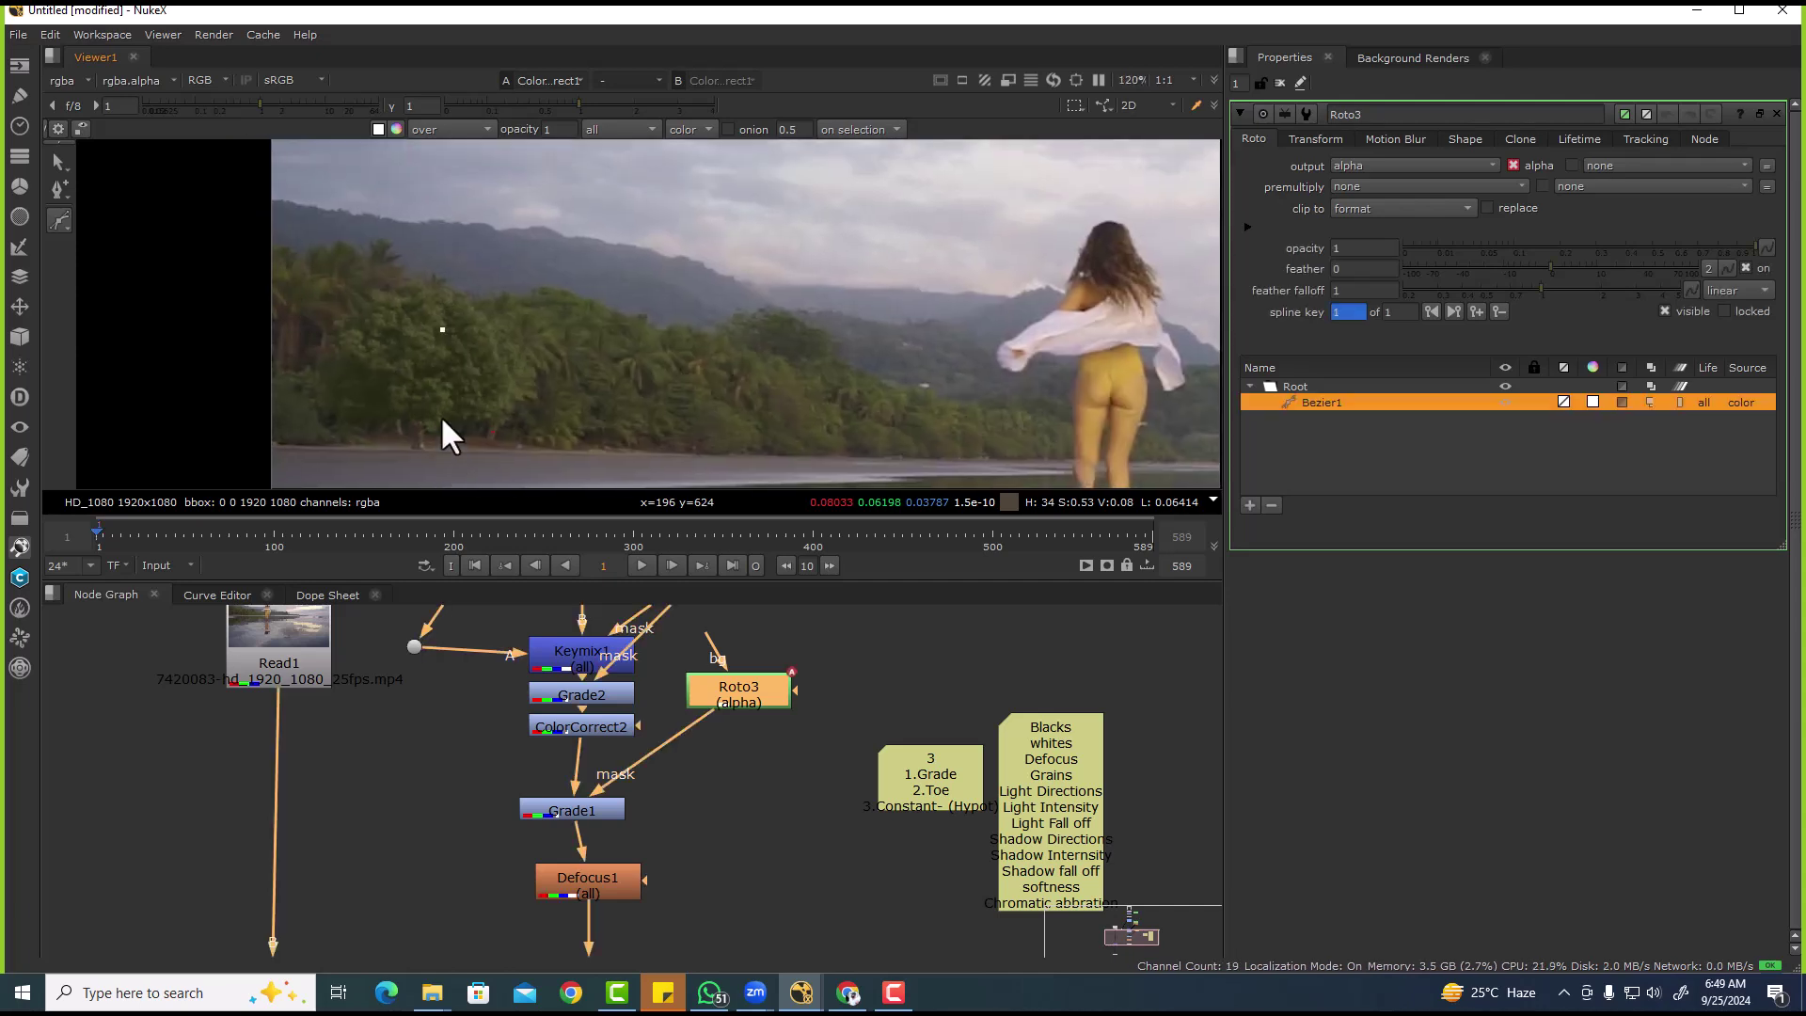
drag(48, 213, 85, 279)
drag(575, 259, 574, 255)
drag(520, 451, 515, 472)
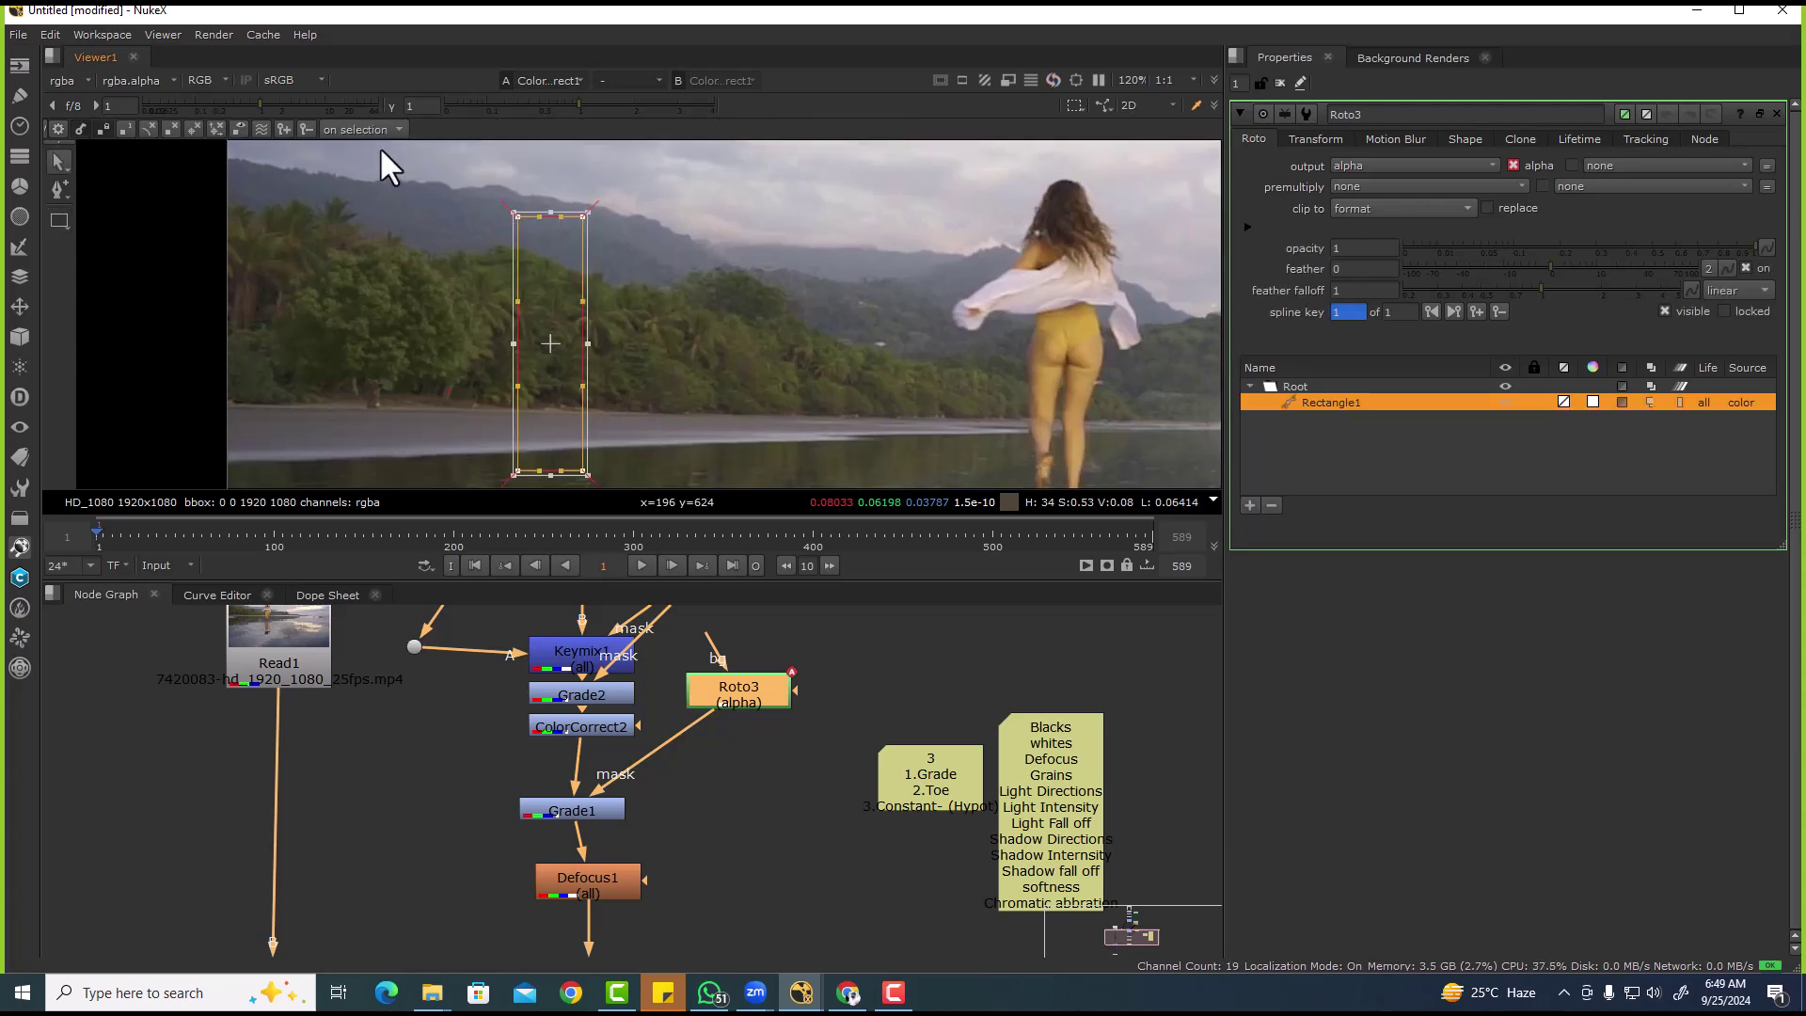
- Set Grade1's gain to 1.52 to brighten the masked area
click(585, 813)
double_click(589, 814)
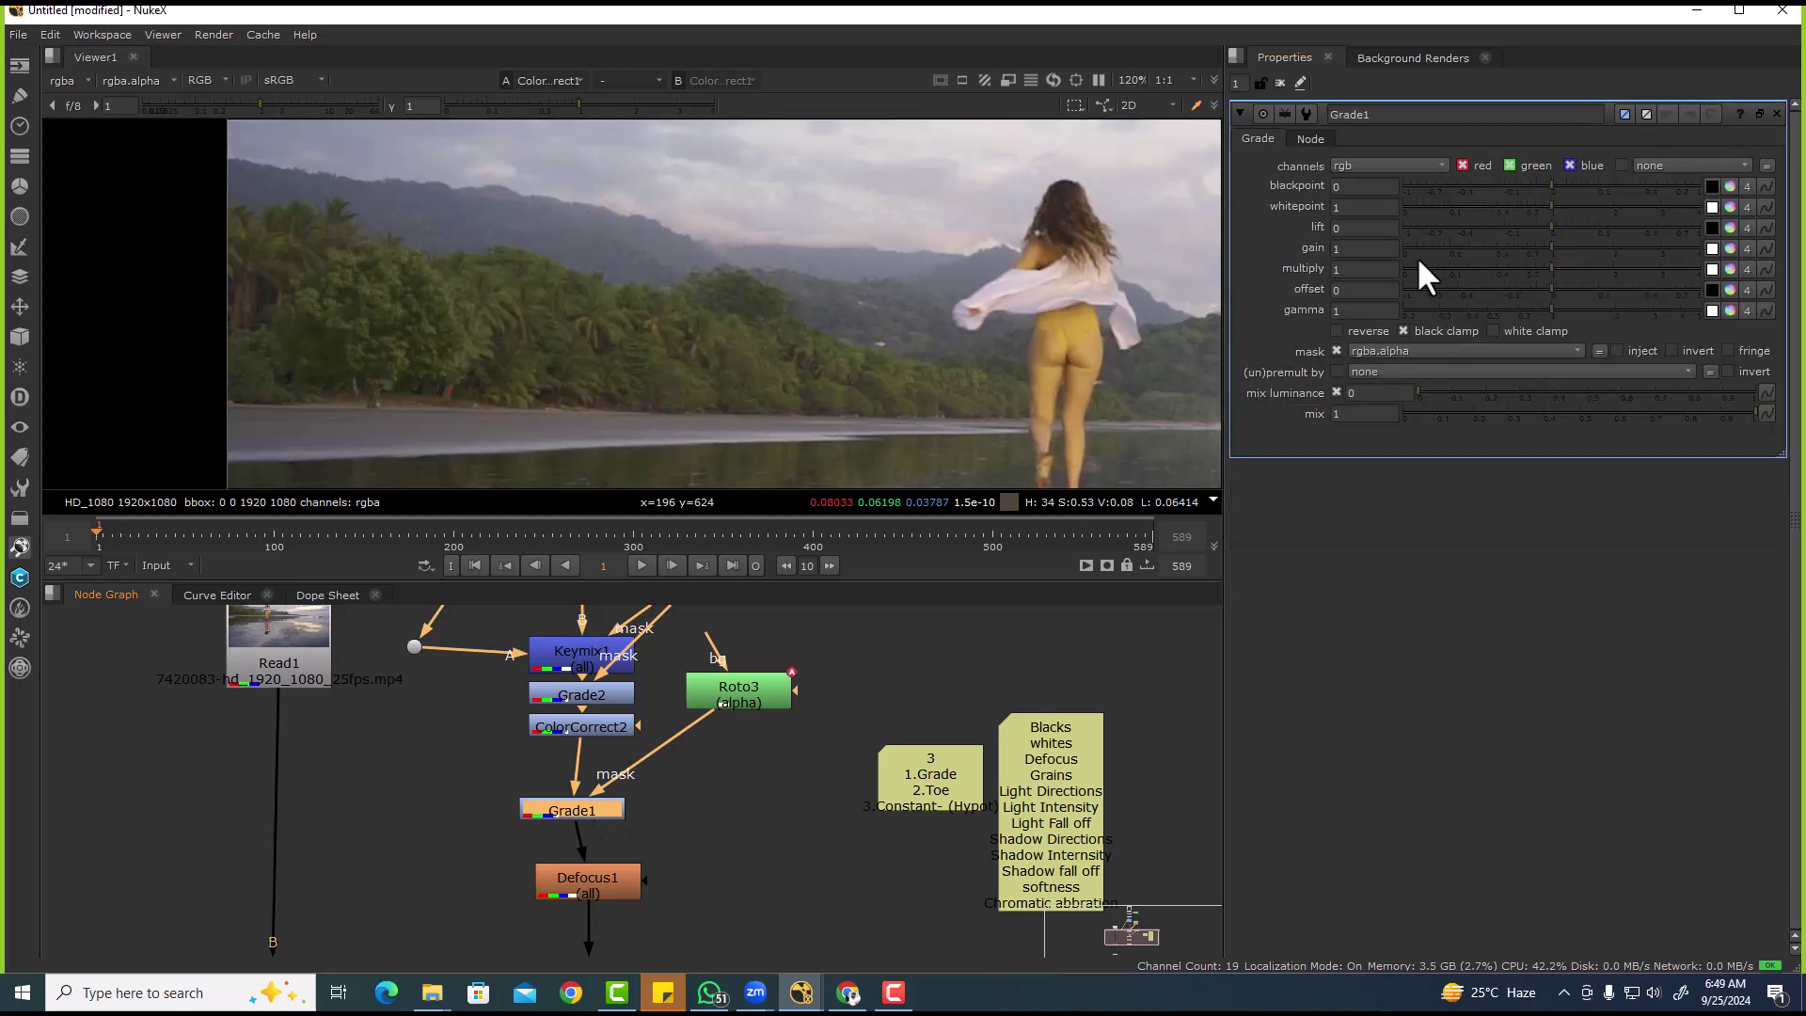
mouse_move(1561, 248)
mouse_down()
mouse_move(1656, 248)
mouse_move(1597, 248)
mouse_up()
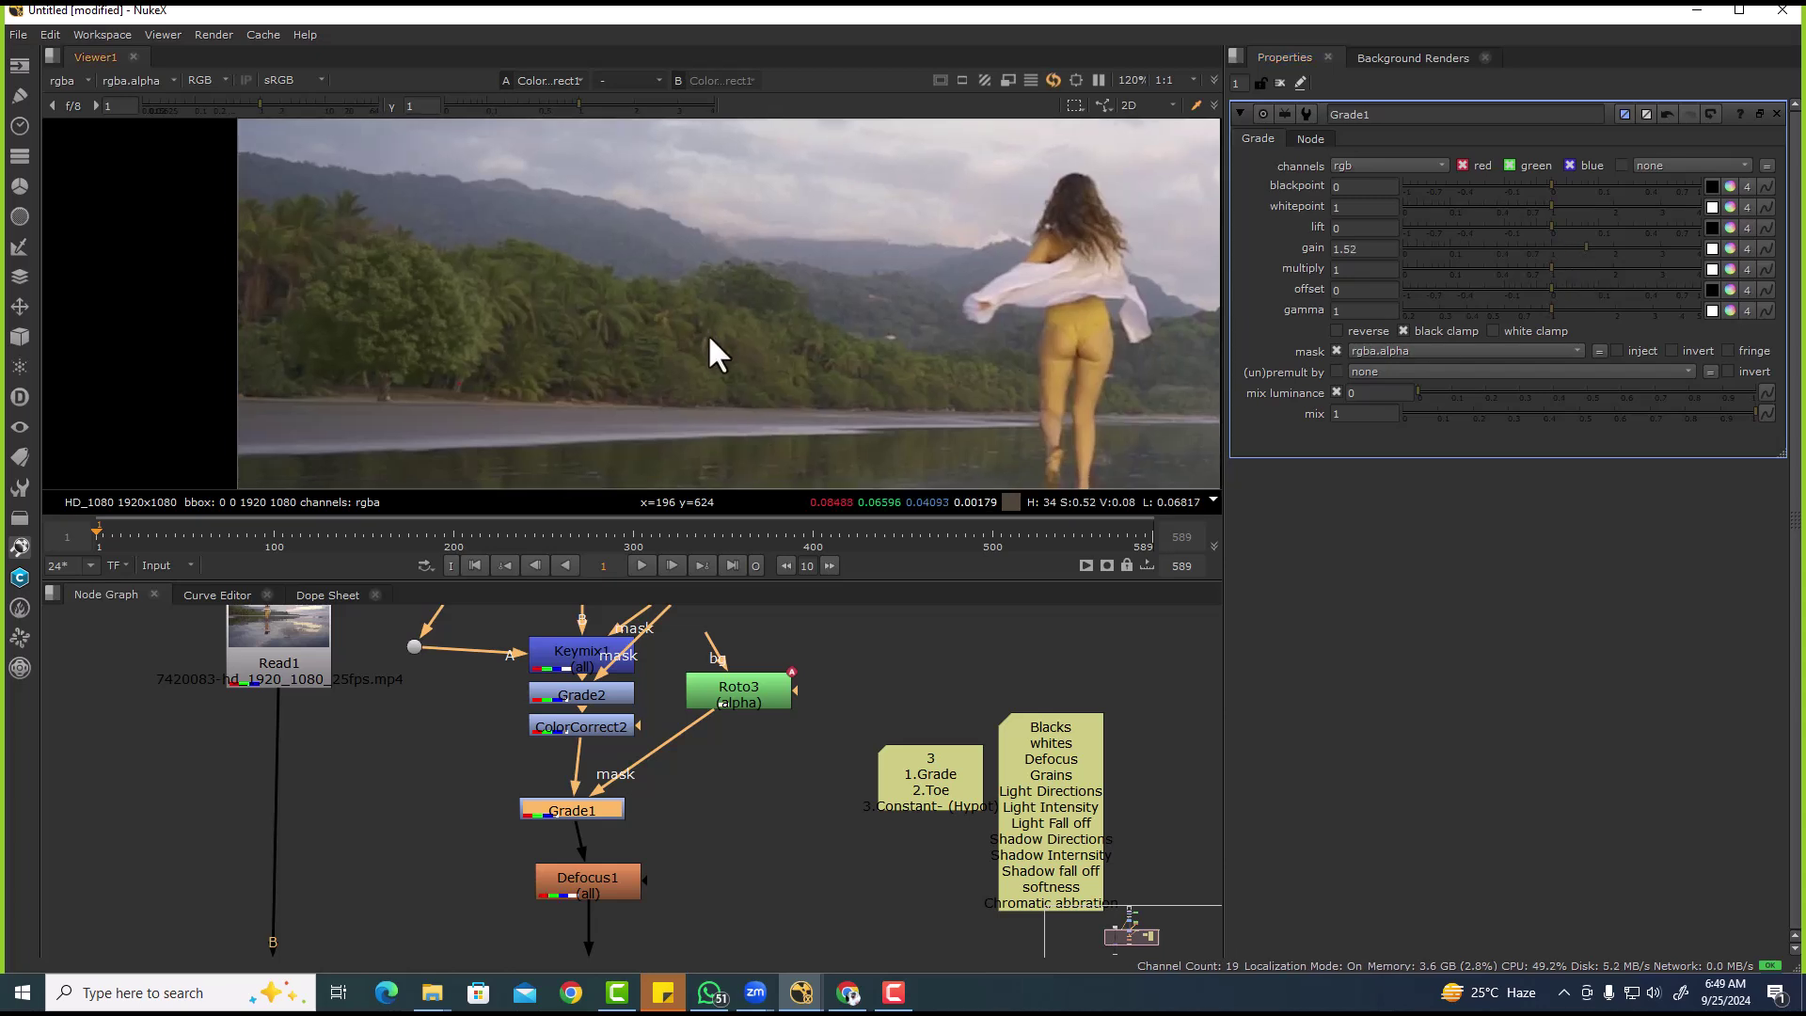
- Toggle Grade1 off and on to compare the masked brightening in the full frame and up close
key(f)
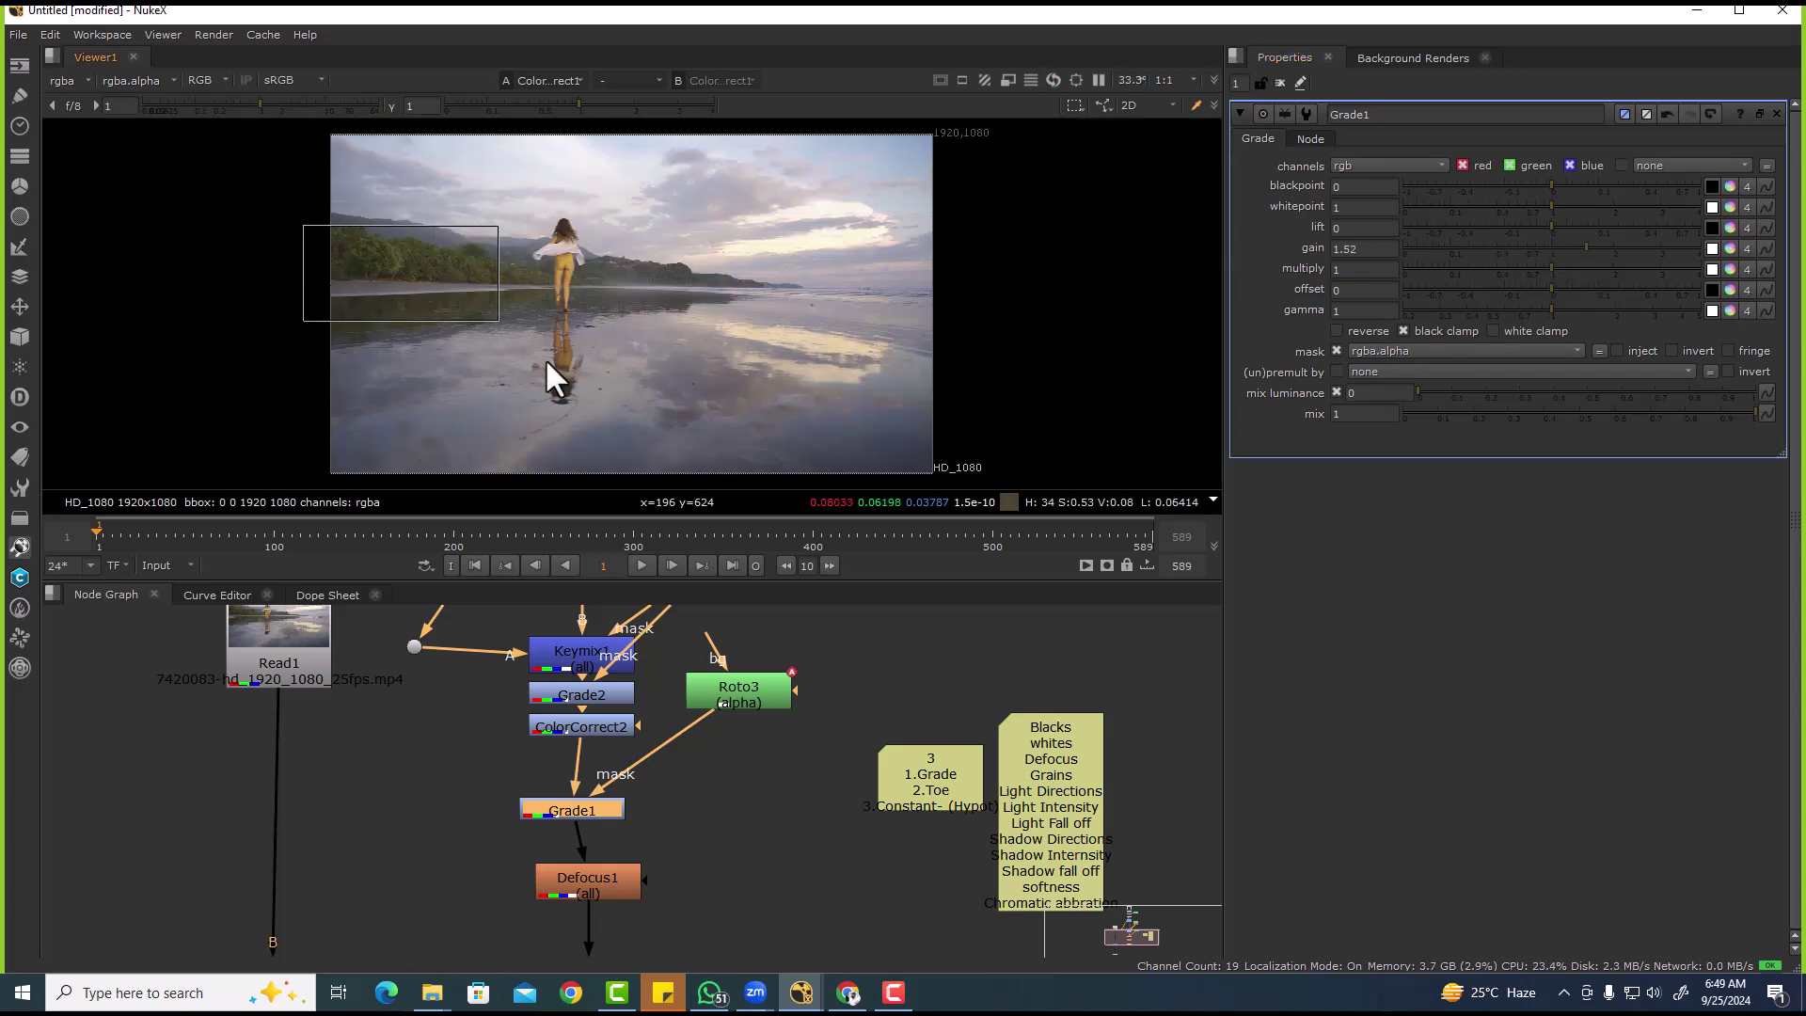
key(d)
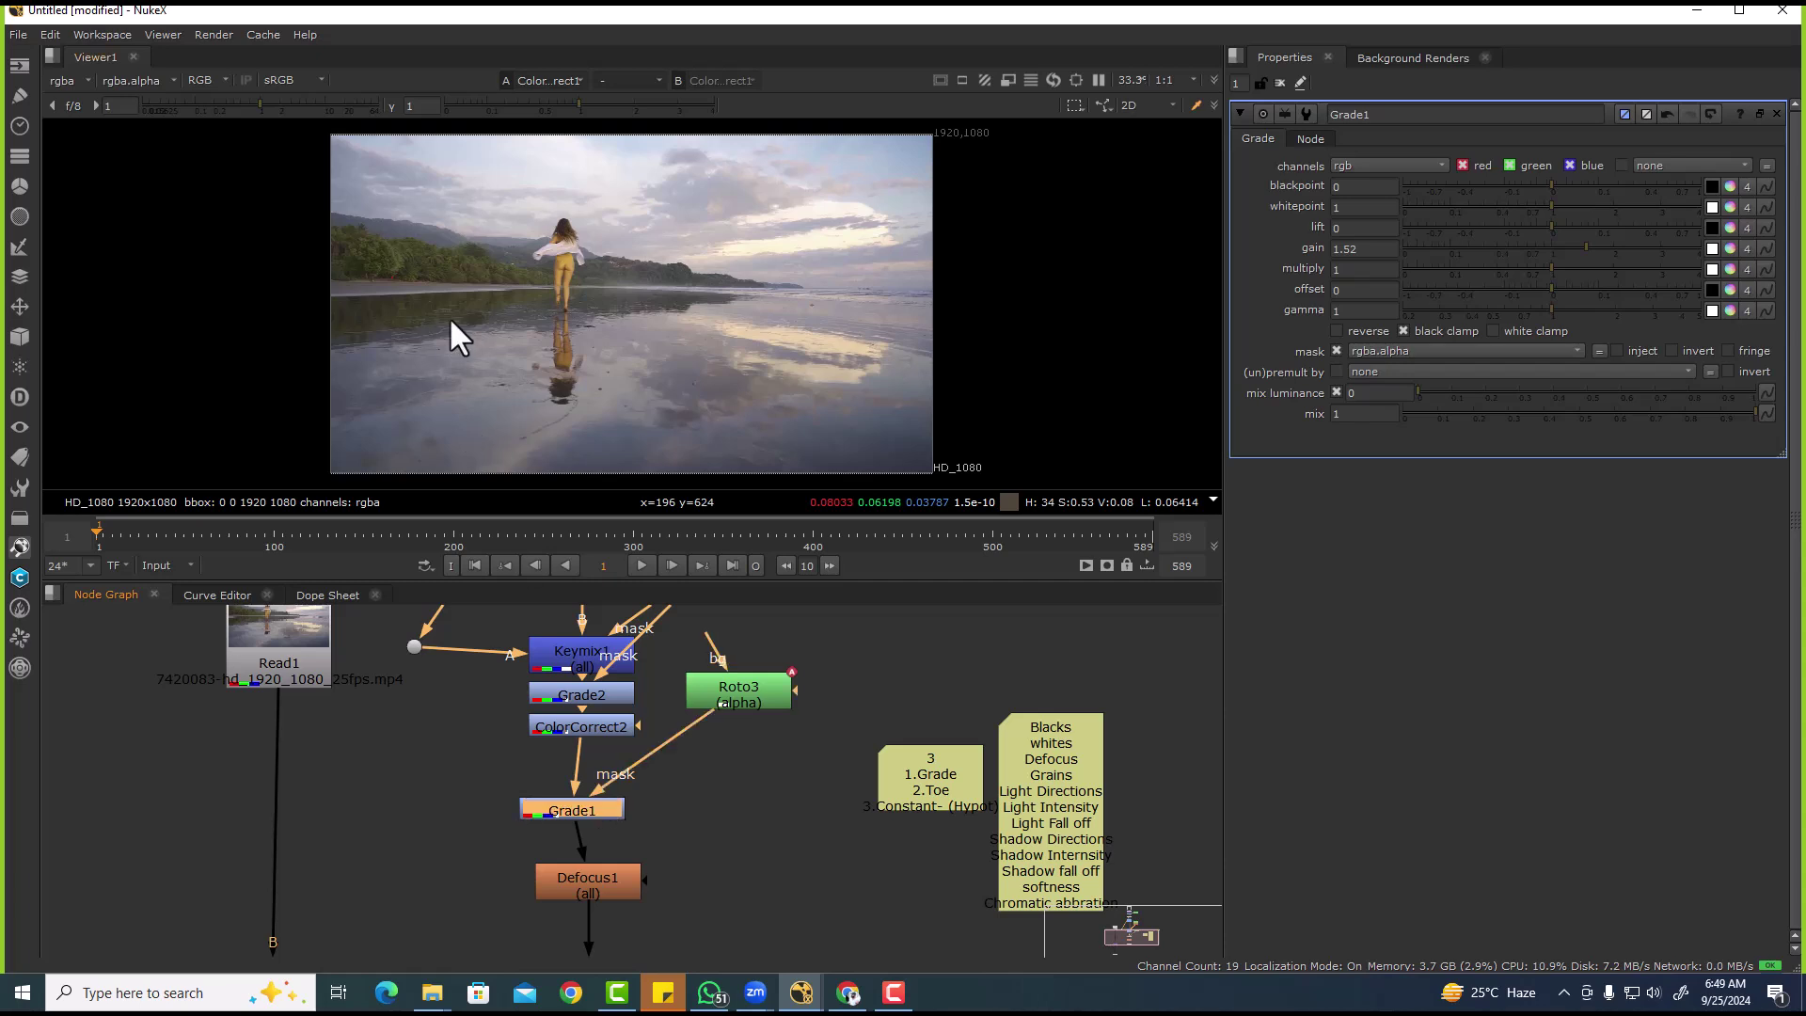
scroll(377, 230, up, 5)
key(d)
- Extend the feather of Roto3's rectangle well beyond its edges and reposition the shape over the tree
double_click(741, 687)
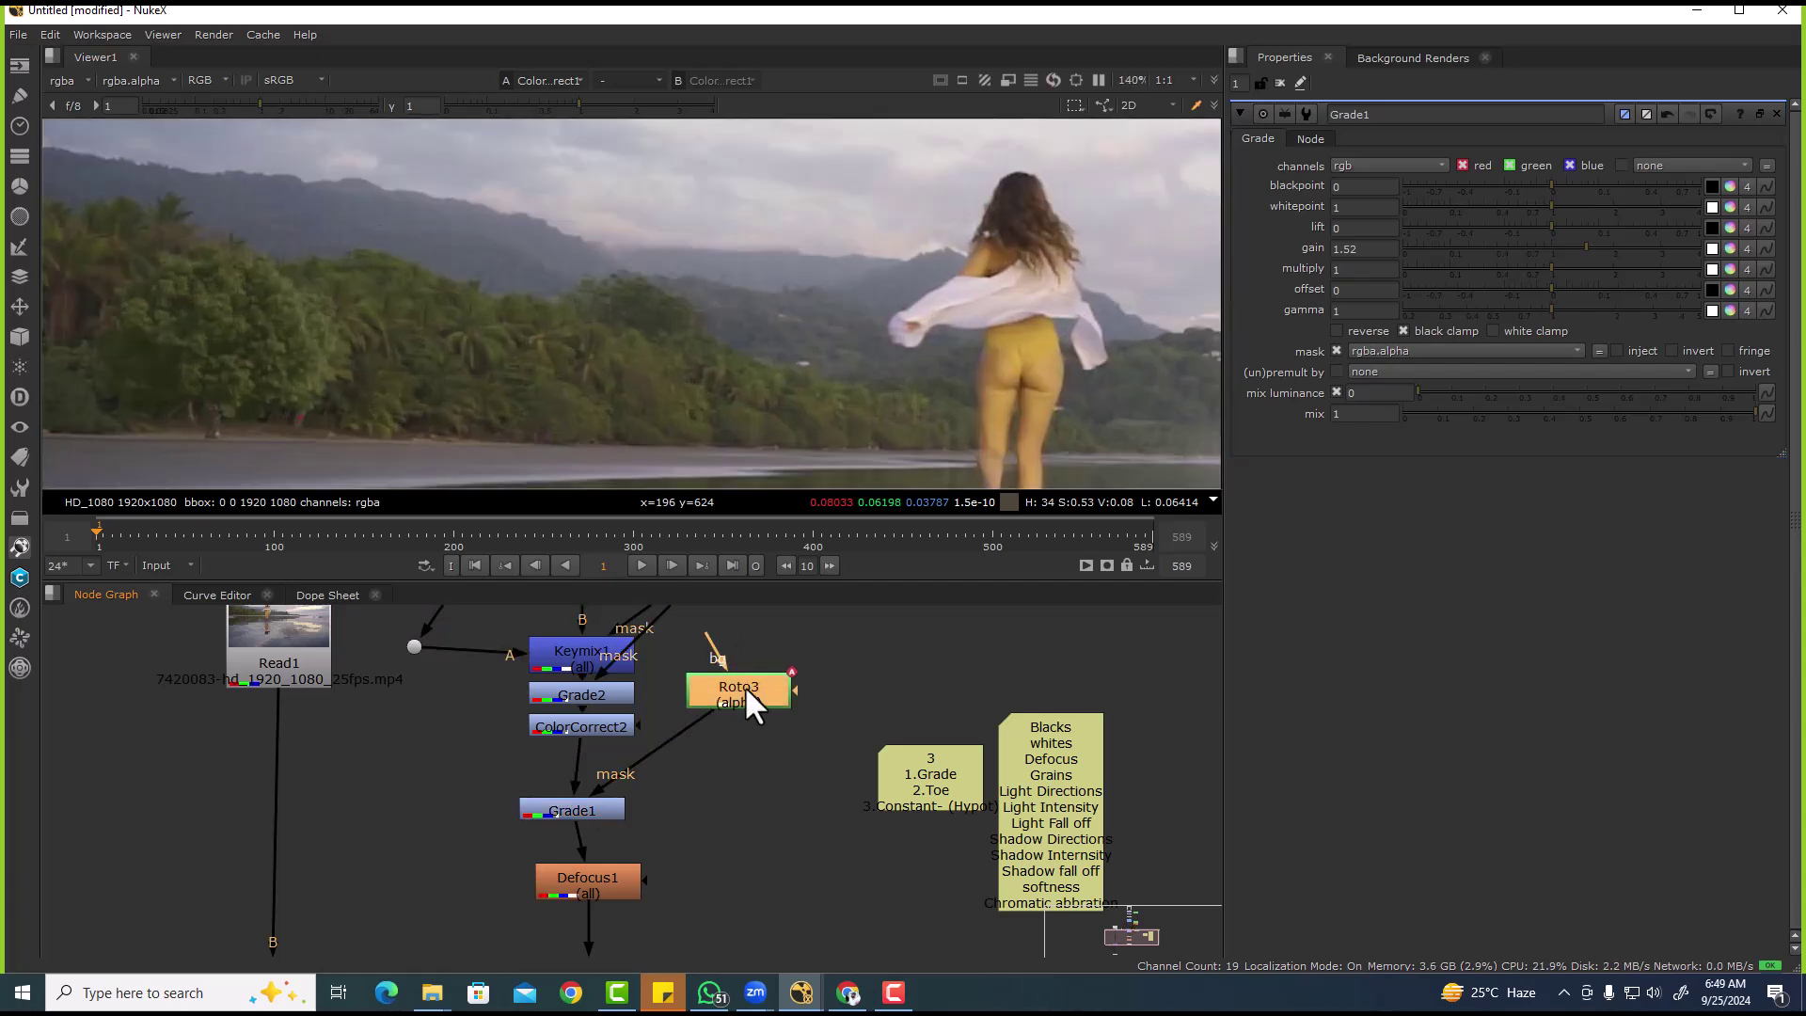
click(386, 284)
scroll(392, 294, down, 3)
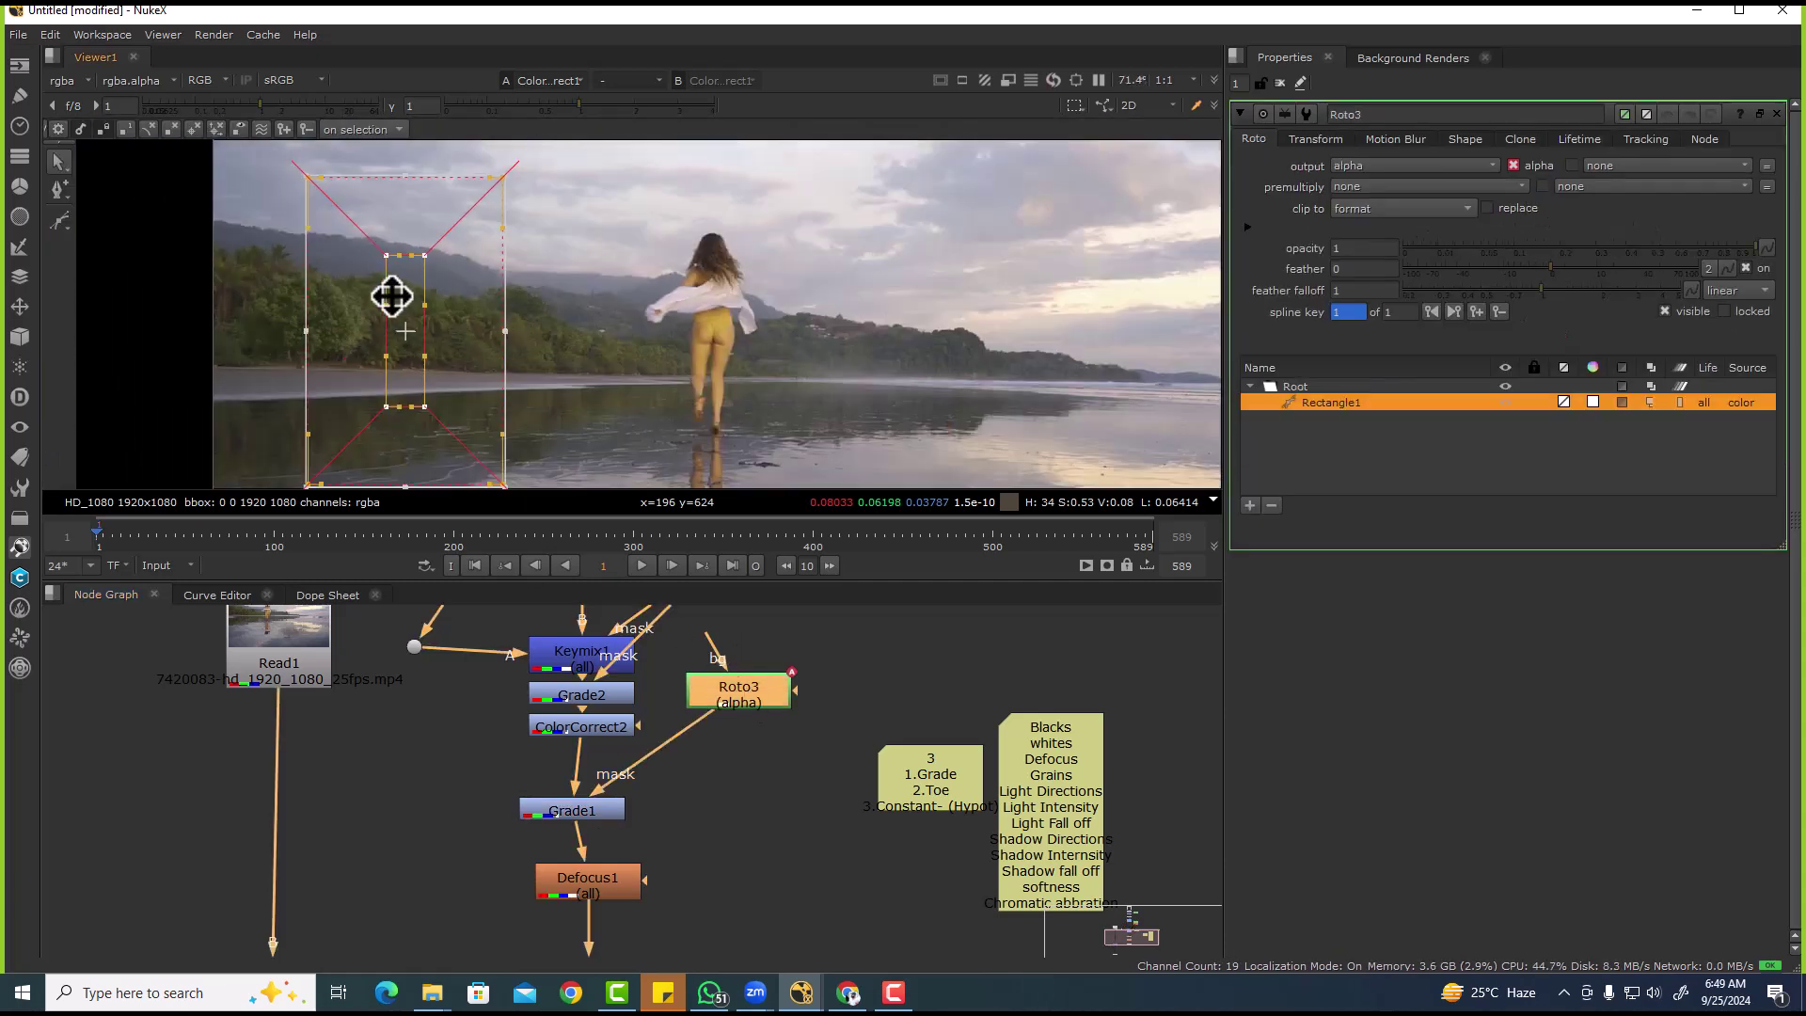
key(space)
scroll(529, 455, up, 1)
scroll(529, 455, up, 1)
ctrl+drag(668, 669, 750, 352)
drag(543, 415, 372, 331)
ctrl+drag(578, 508, 555, 200)
drag(371, 368, 347, 408)
- Delete the rectangle shape and remove the Grade1 and Roto3 nodes from the graph
key(Delete)
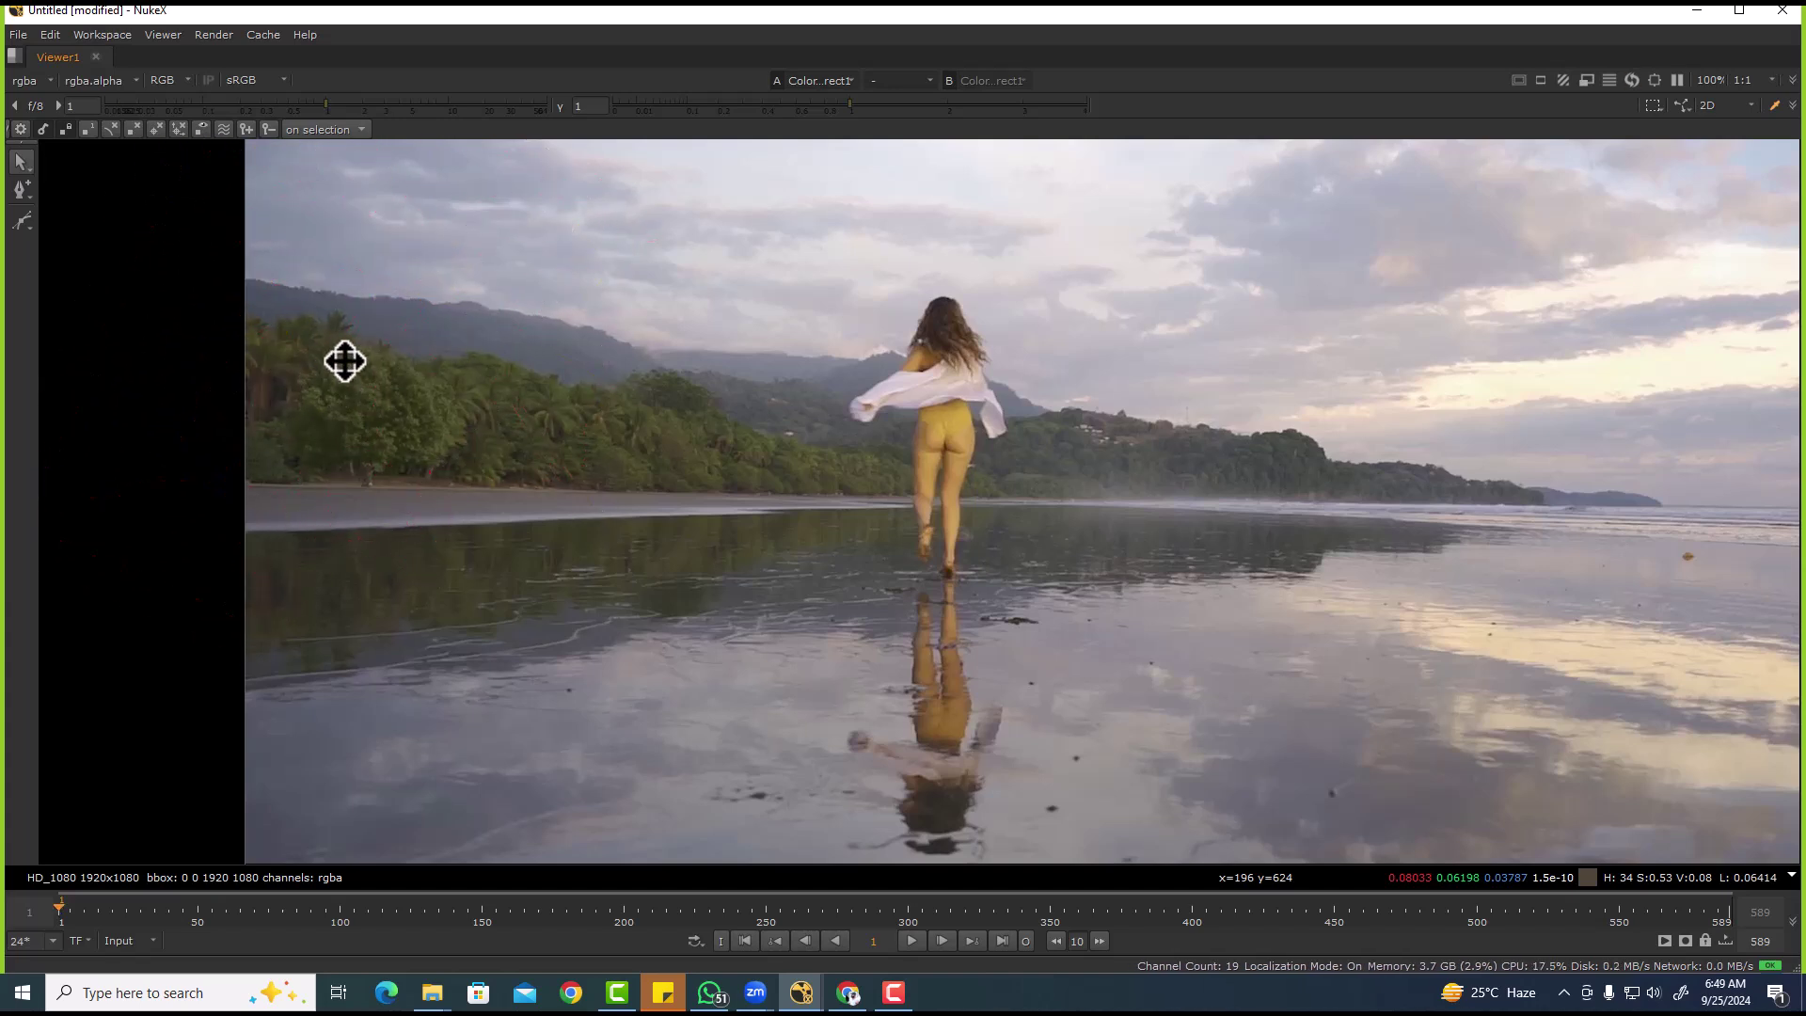
key(space)
click(621, 804)
key(Delete)
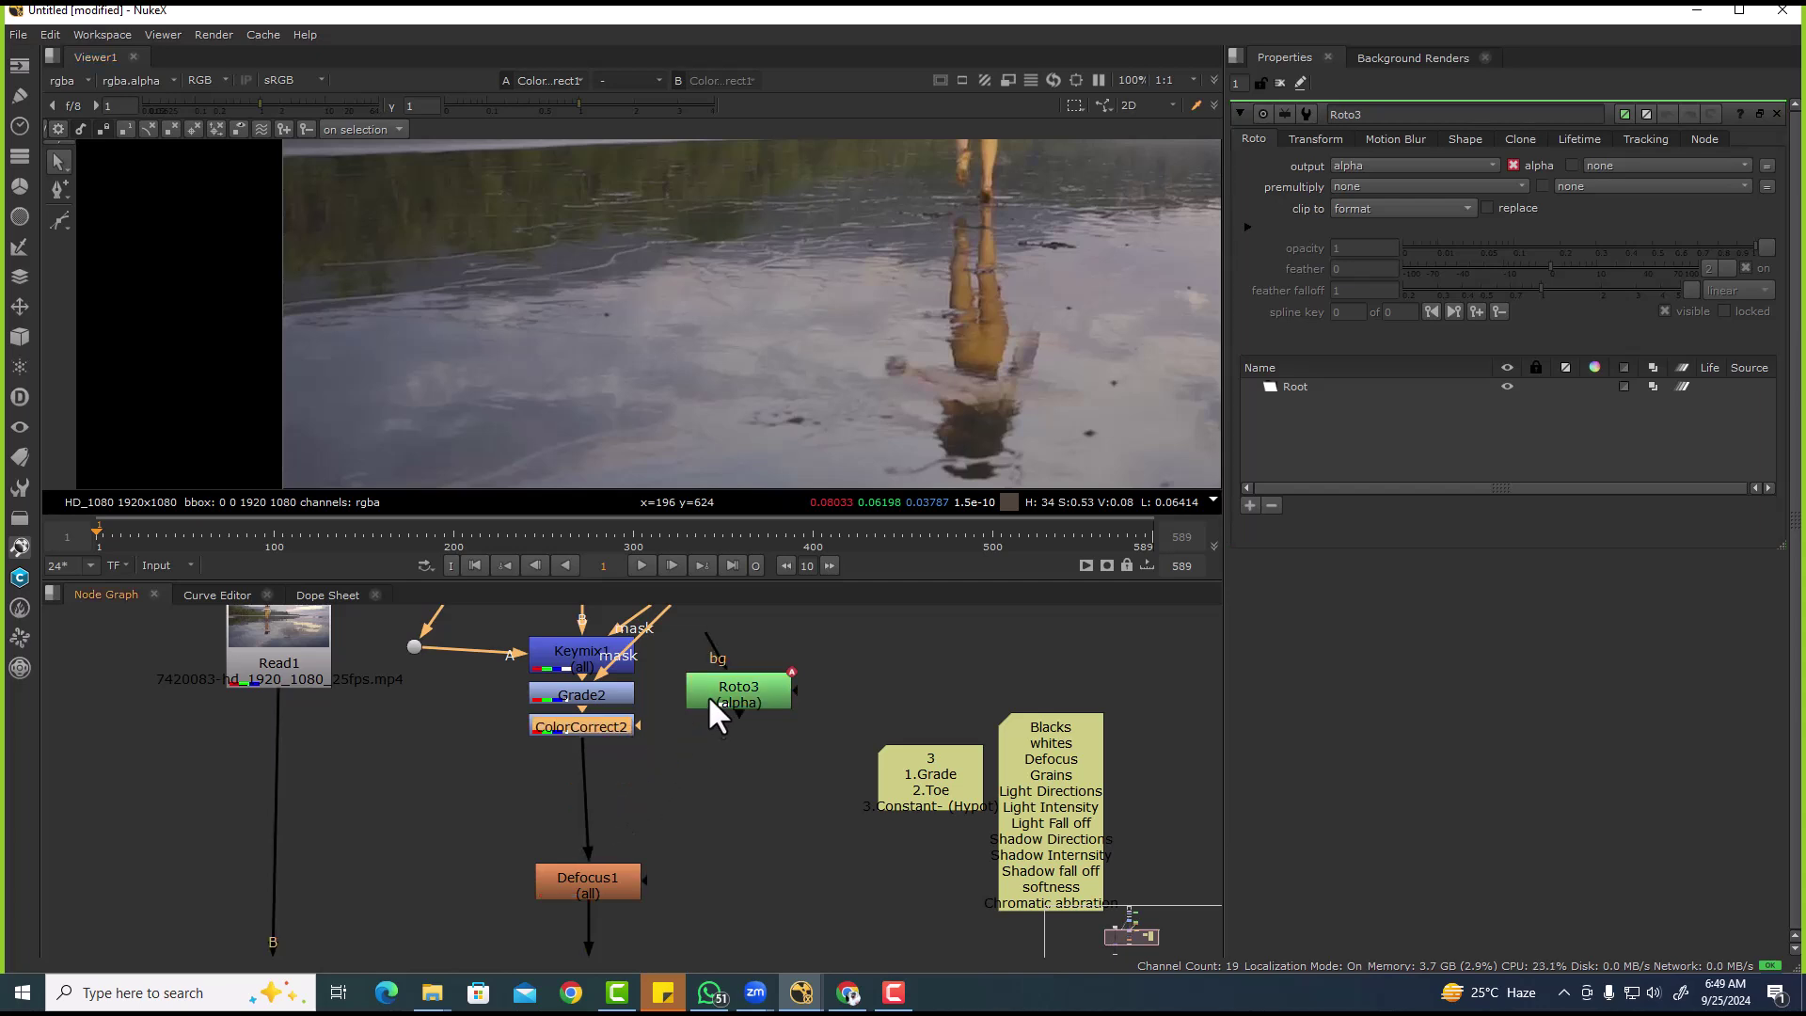
click(715, 691)
key(Delete)
- Examine the composite in full and look closely at the mountains behind the forest
key(f)
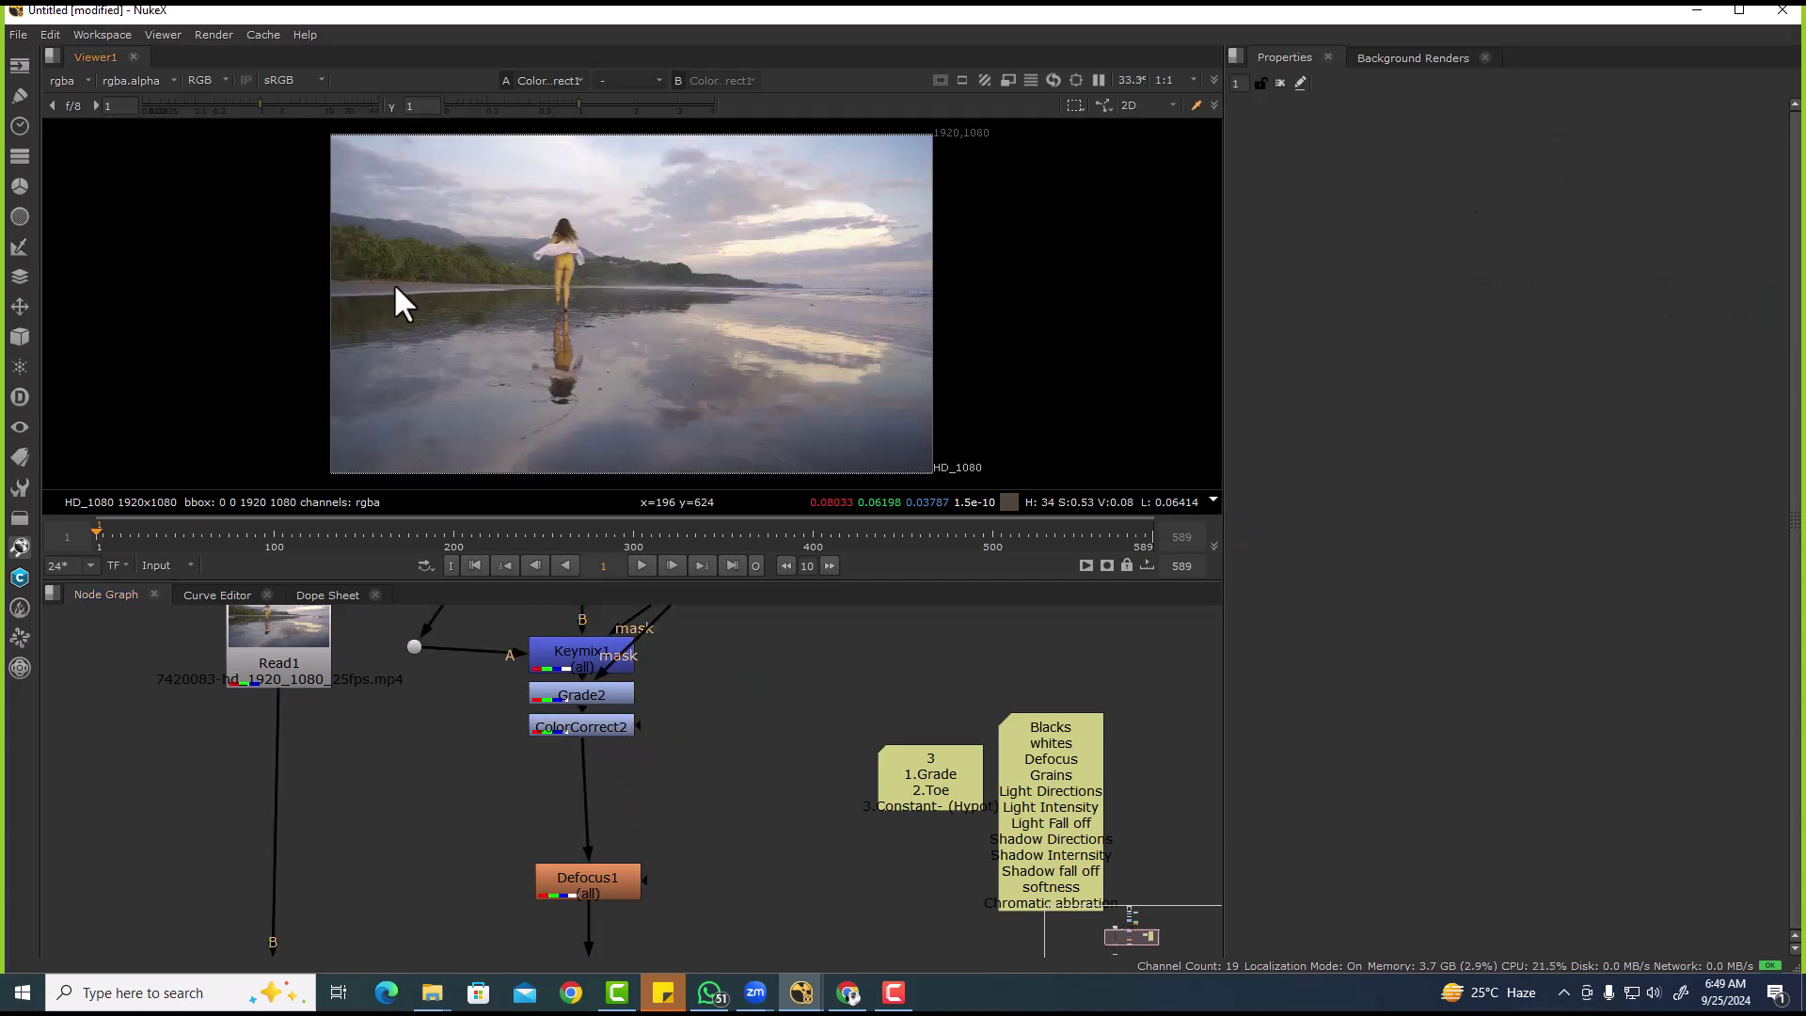
scroll(715, 696, down, 3)
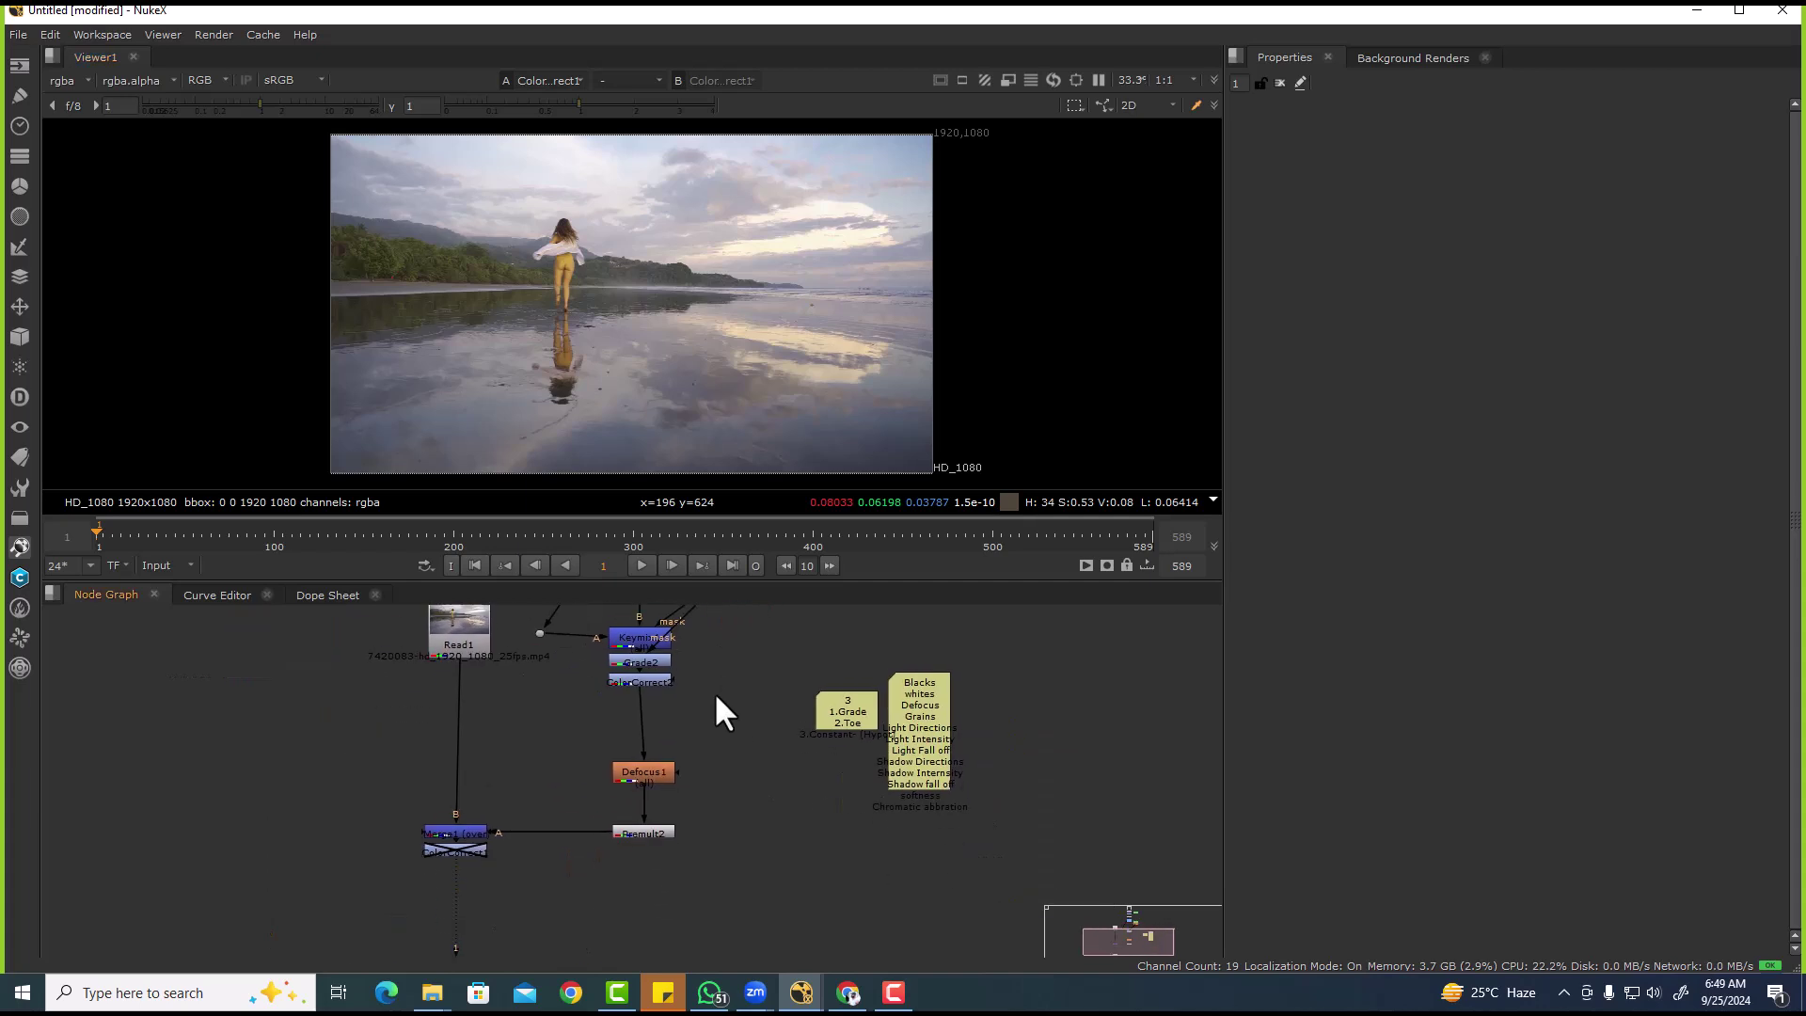
scroll(380, 245, up, 5)
scroll(498, 202, up, 3)
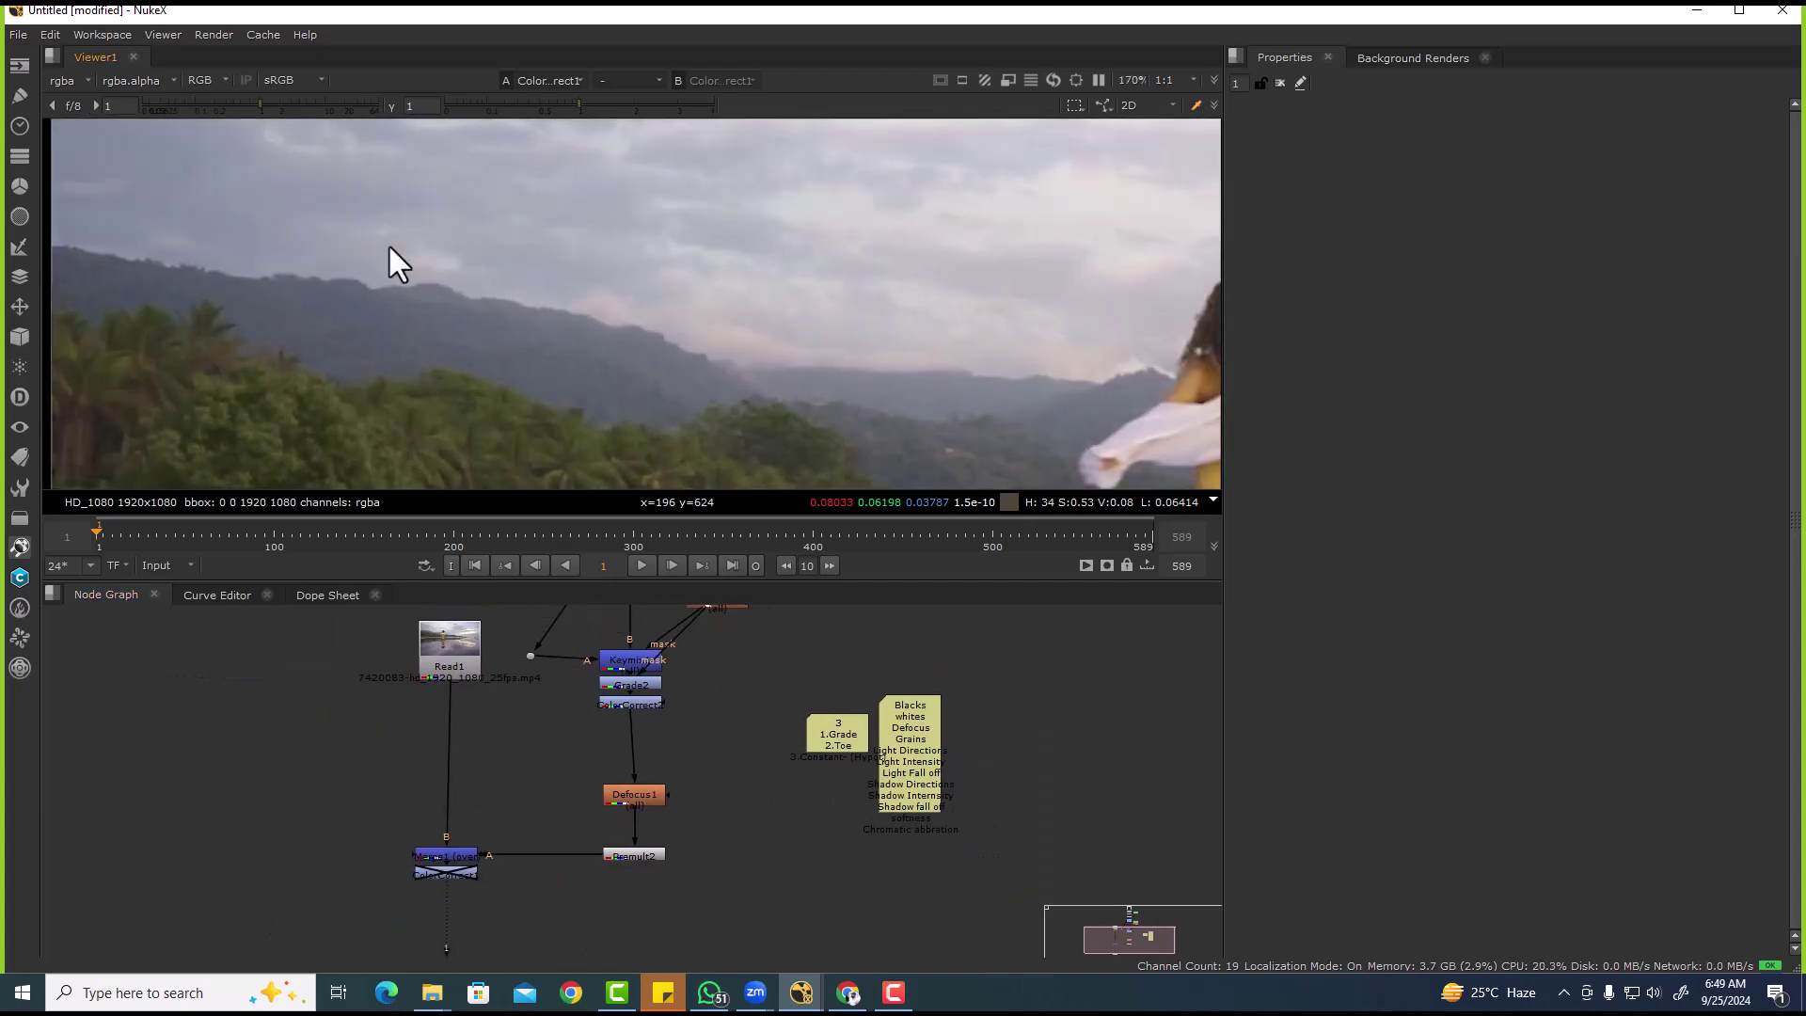
- Switch to Pexels in the browser, dismiss the donation pop-up and search the videos for "mountains"
click(847, 992)
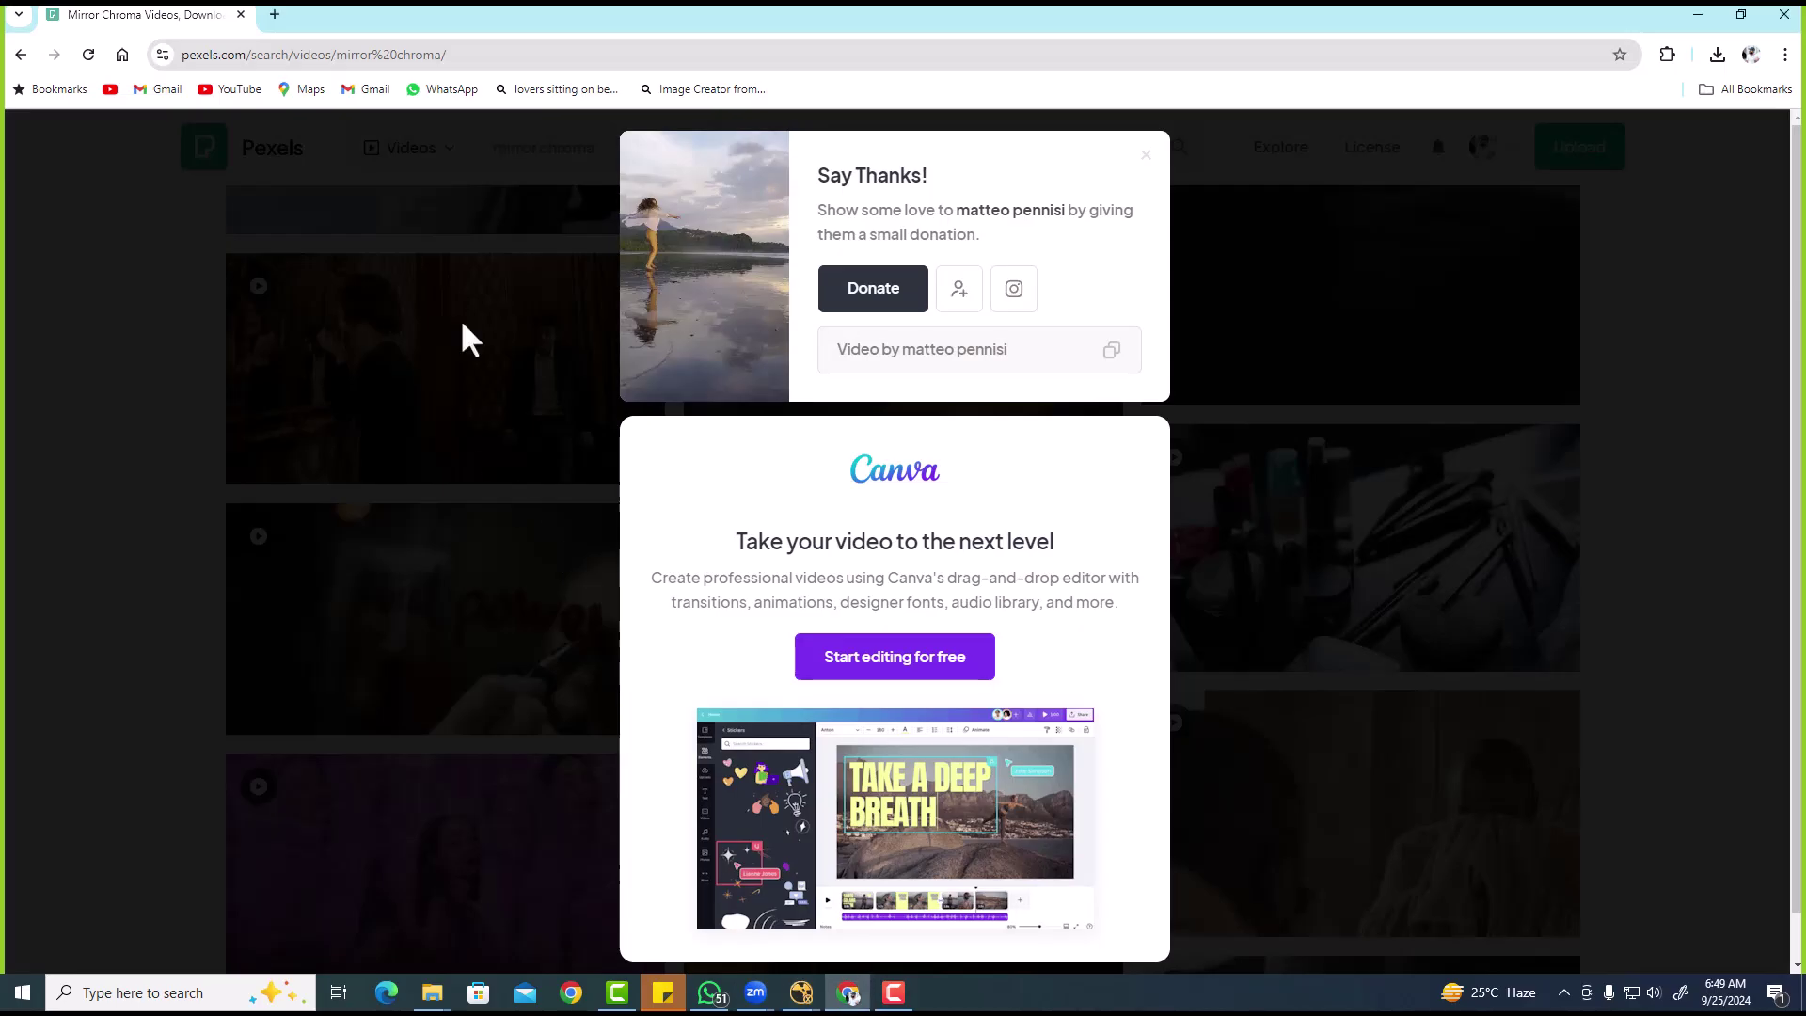
click(1146, 156)
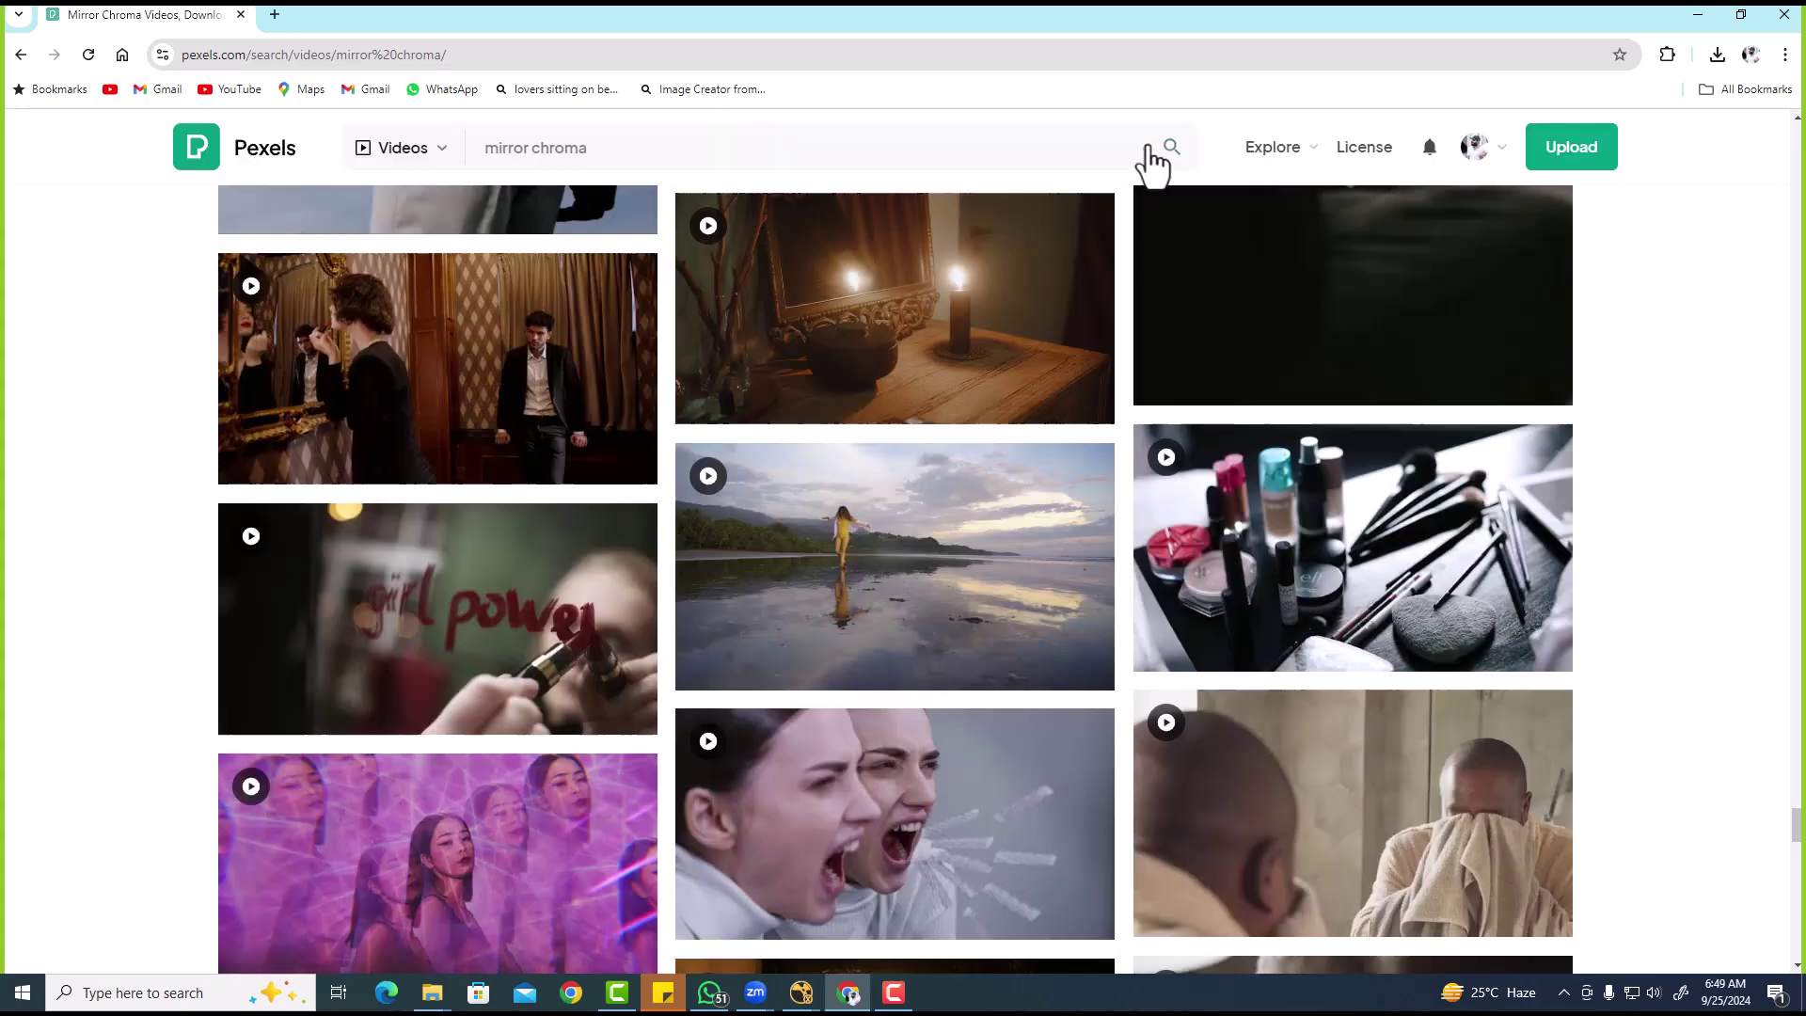
click(516, 150)
key(ctrl+a)
text(mo)
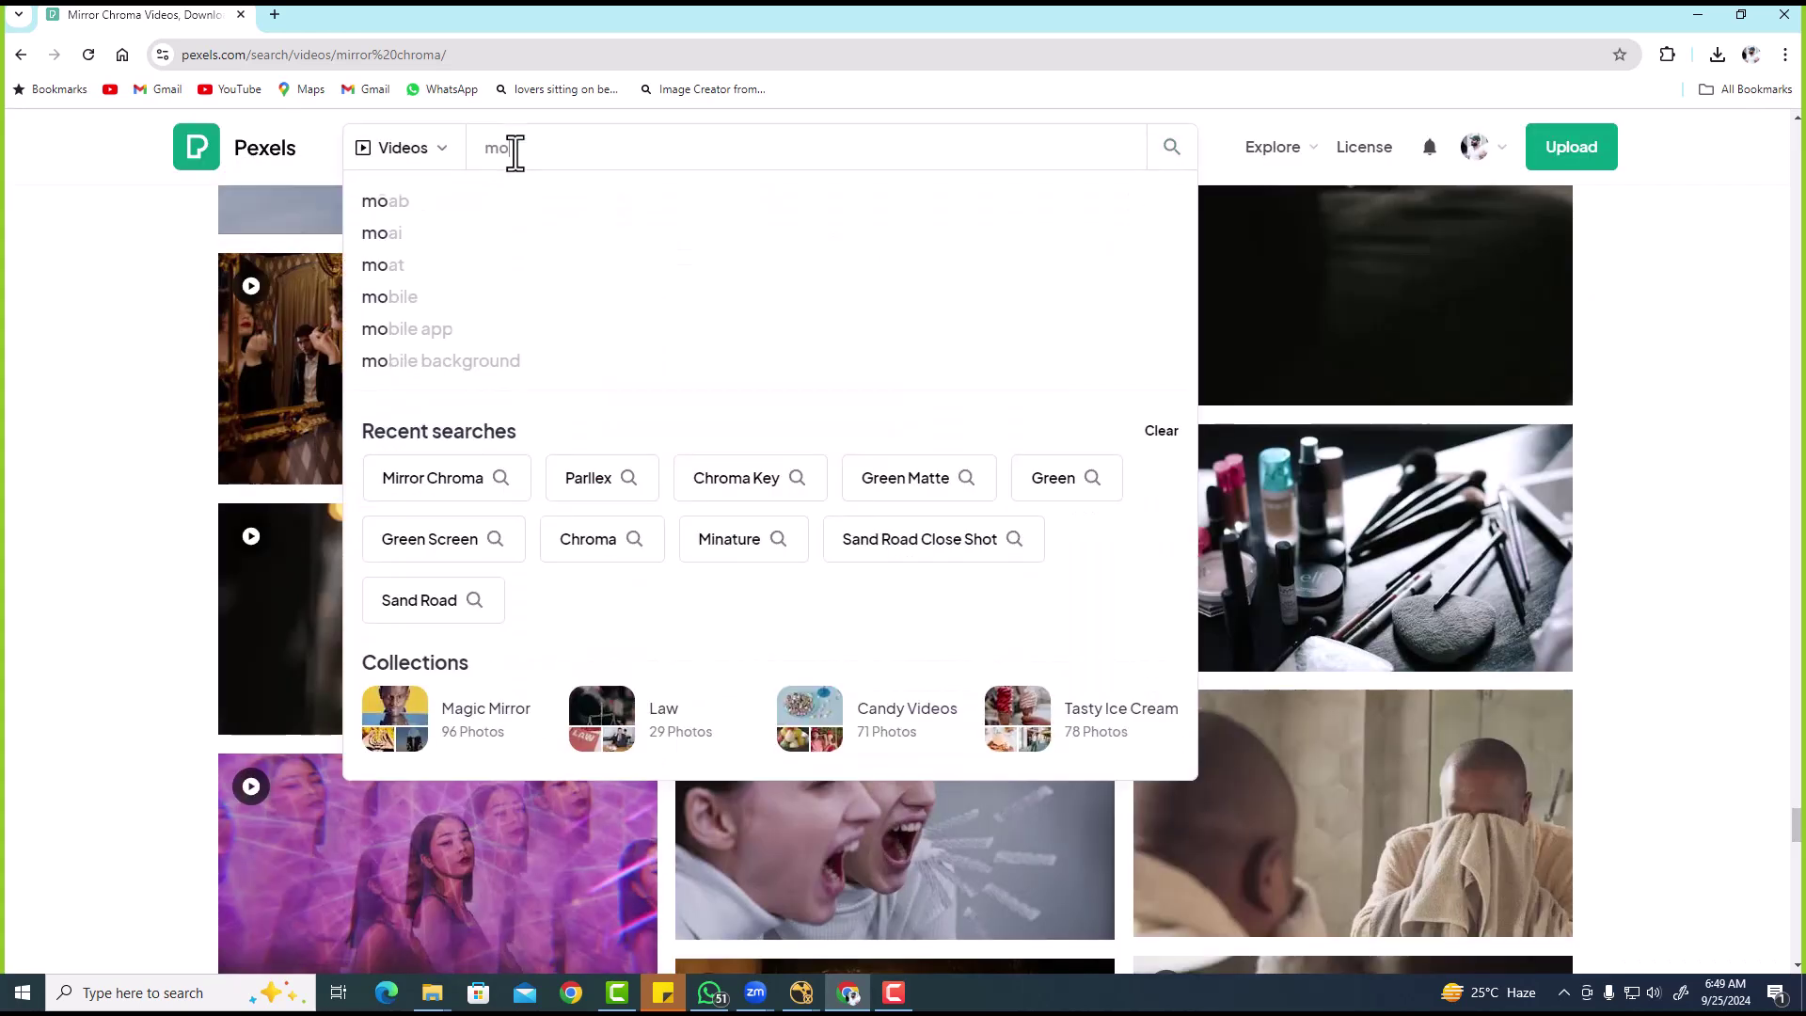
text(untains)
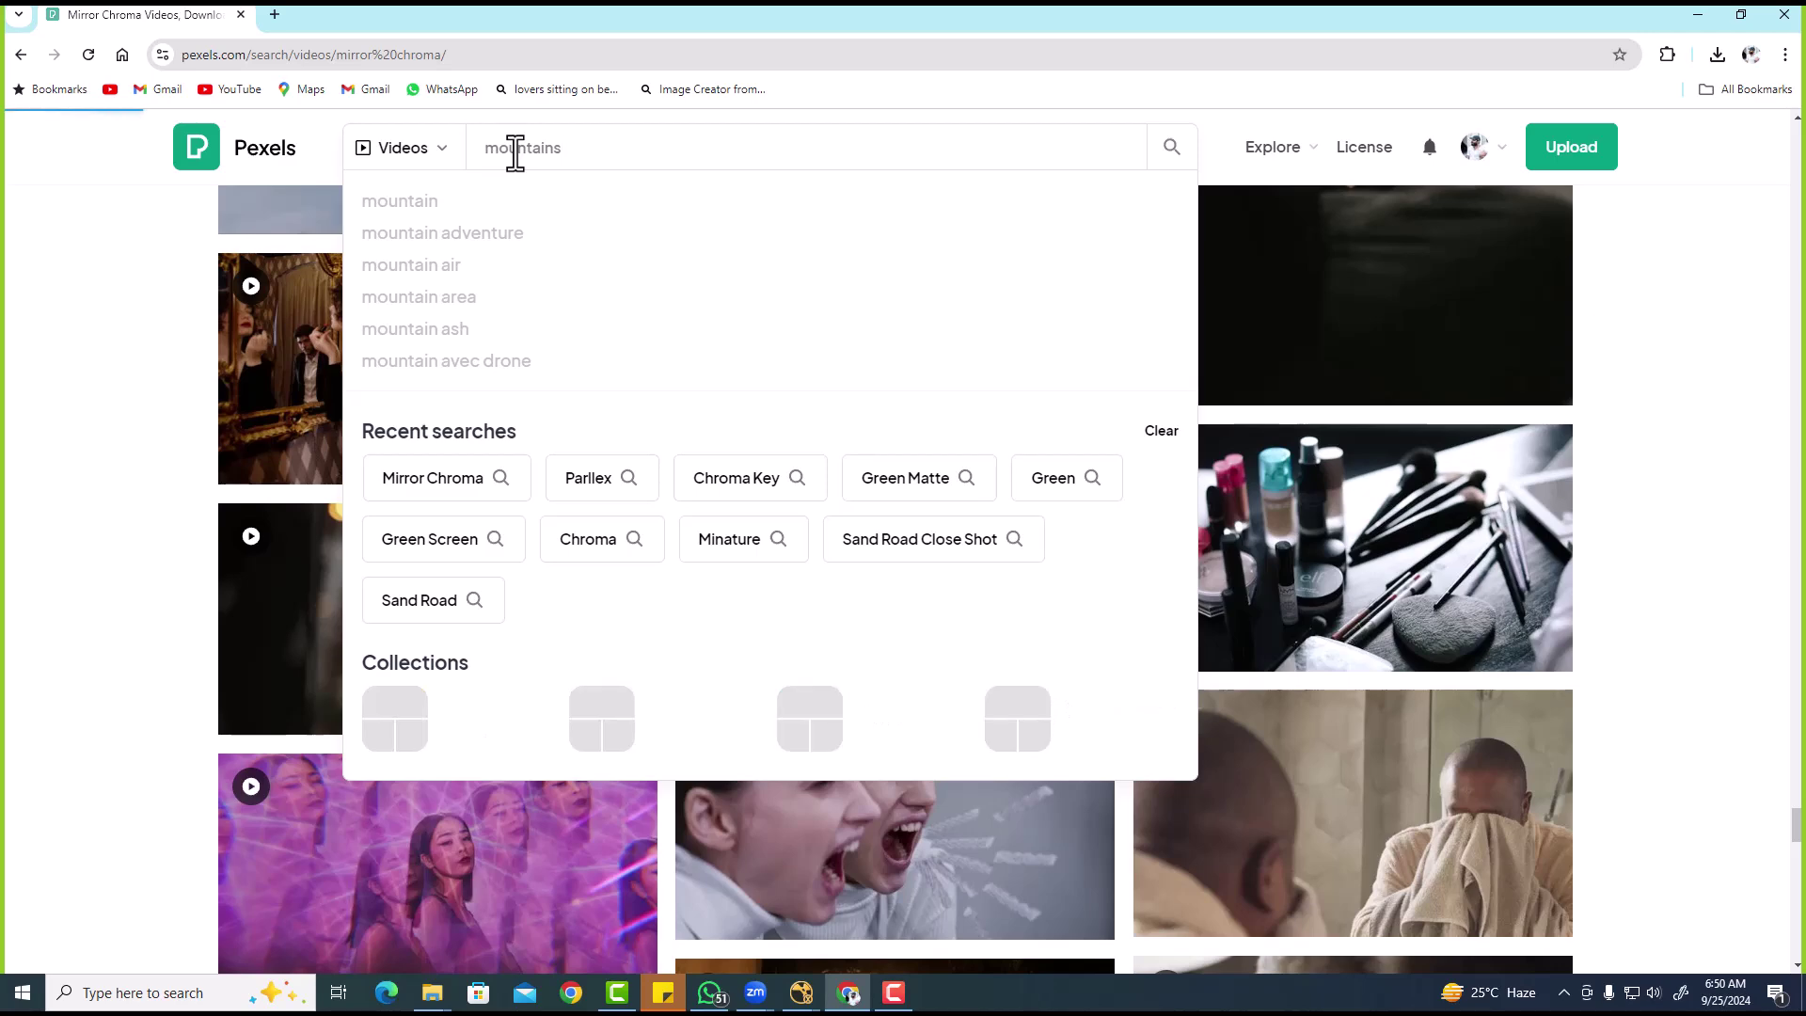
key(Return)
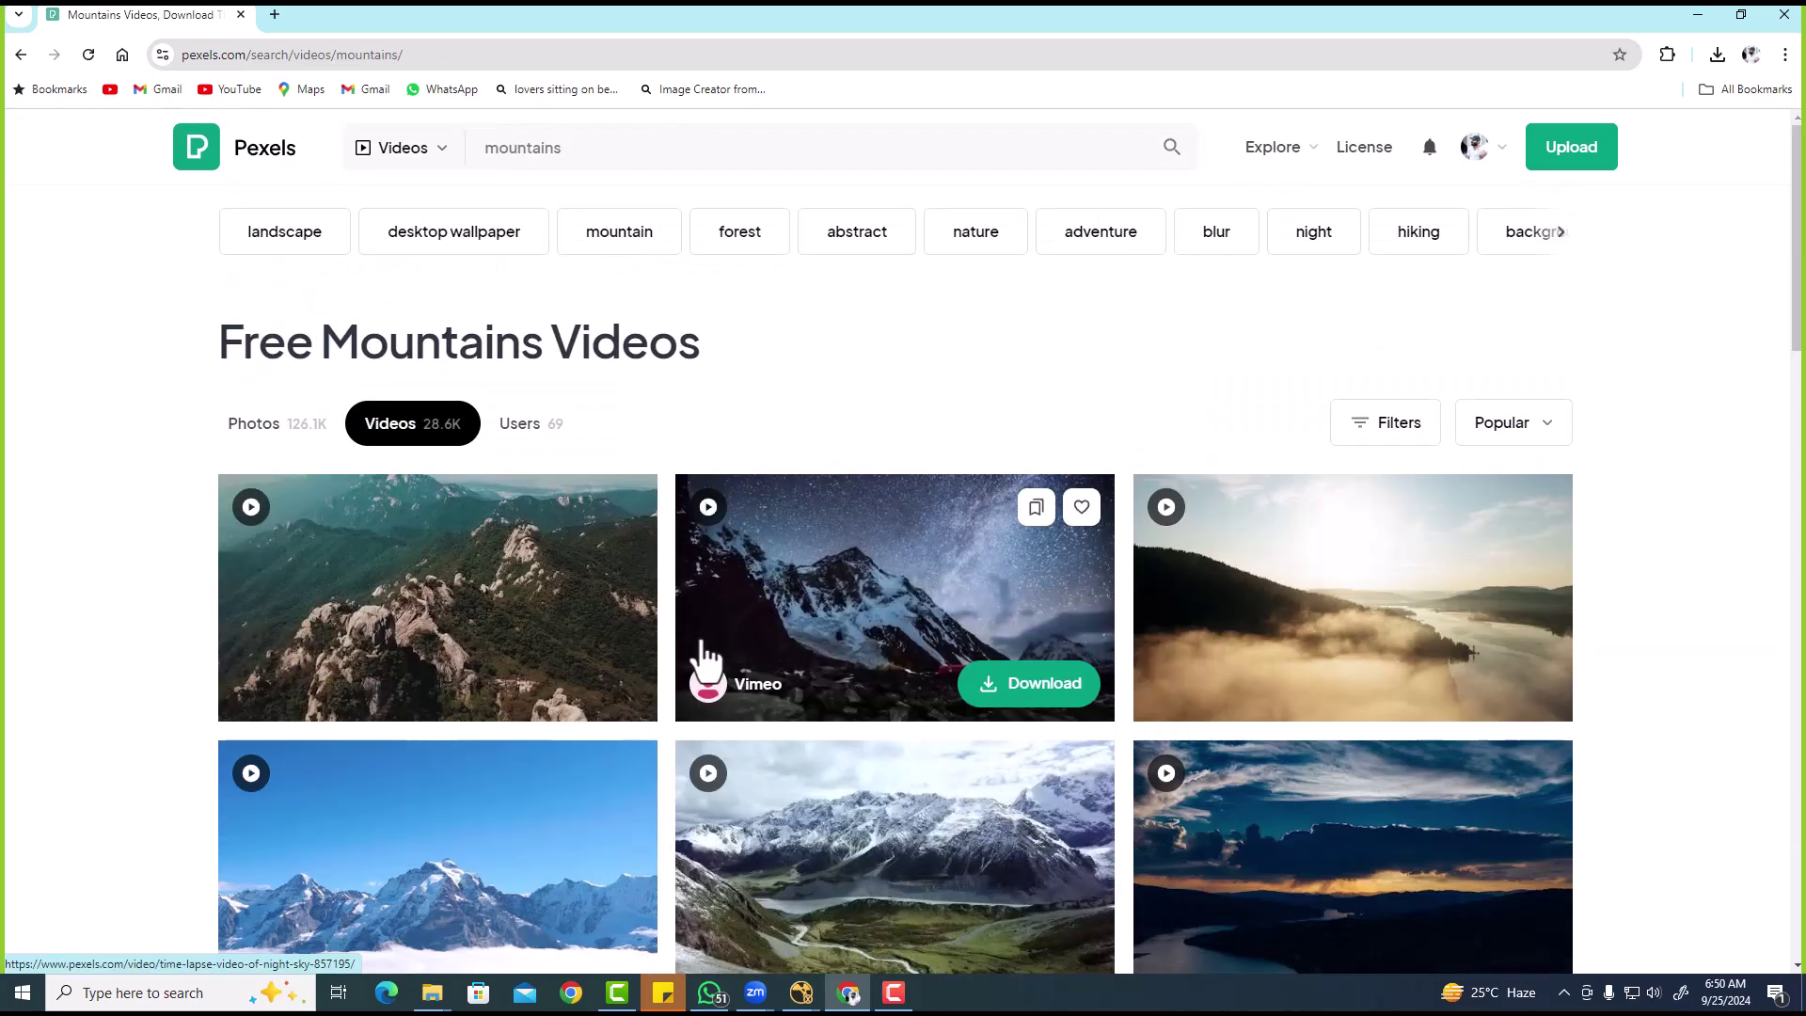
- Browse the mountain video results for suitable footage
scroll(708, 630, down, 5)
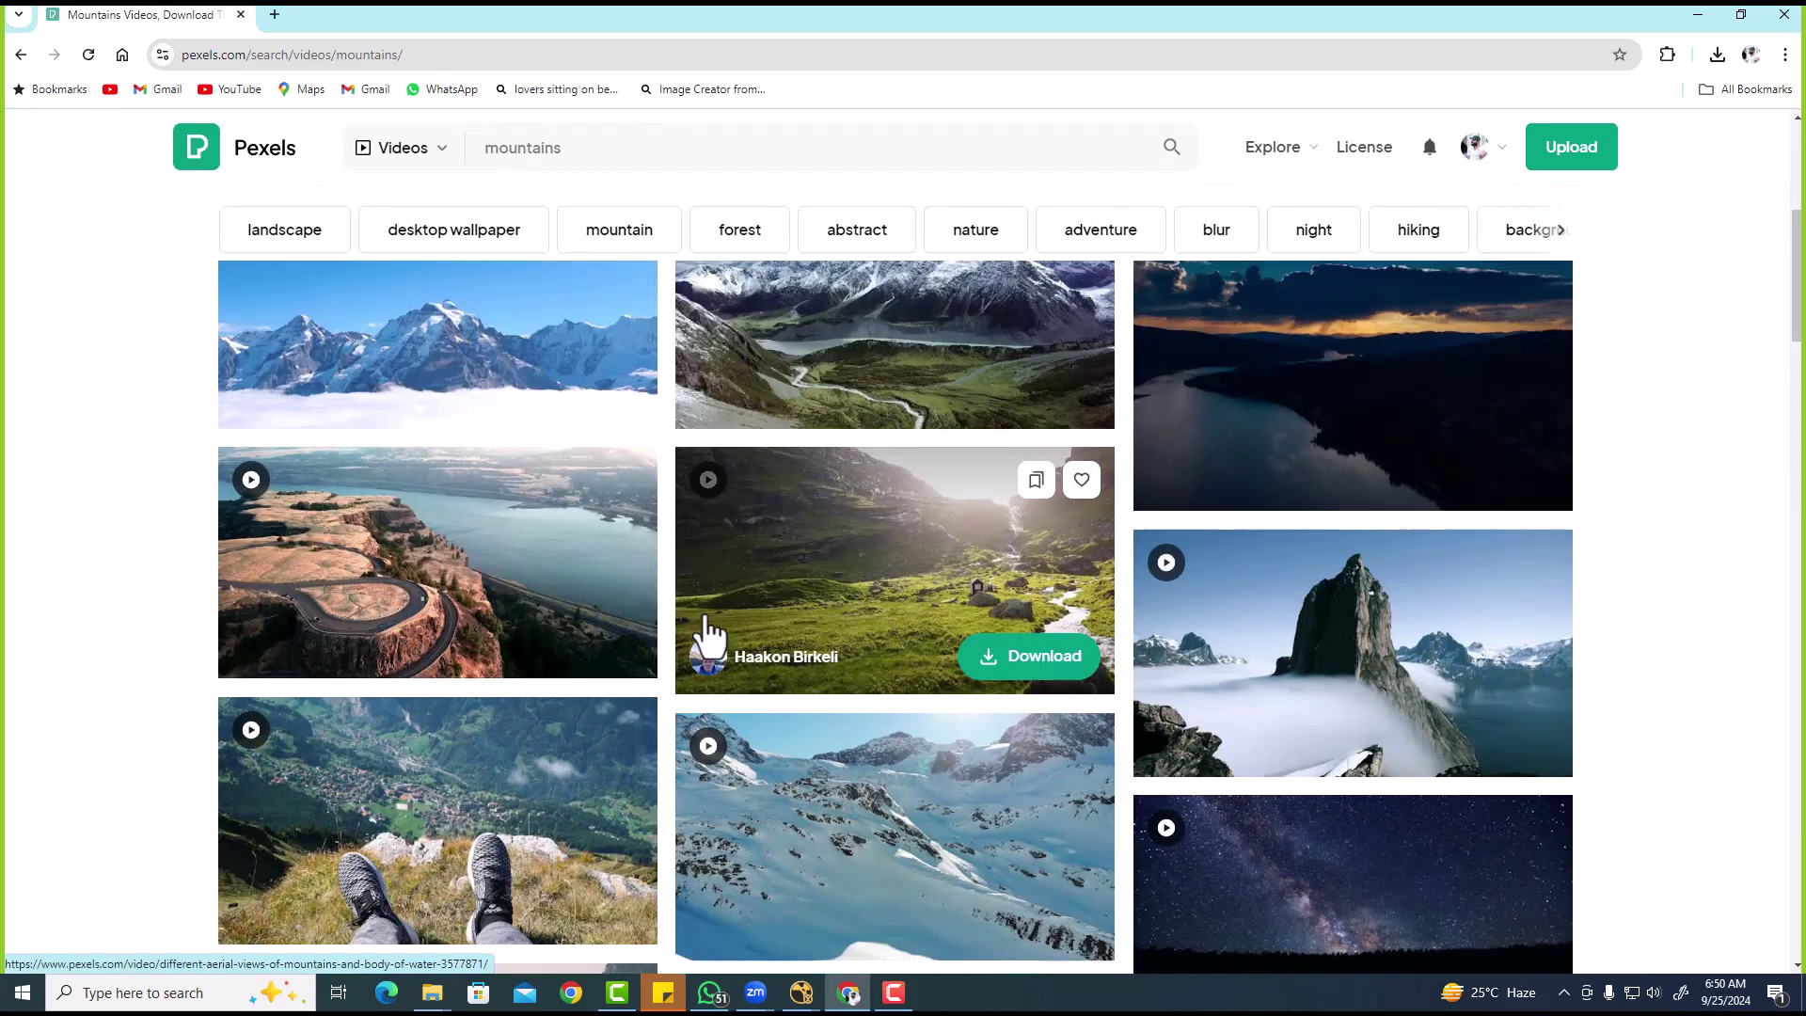
scroll(707, 633, up, 1)
scroll(707, 632, down, 5)
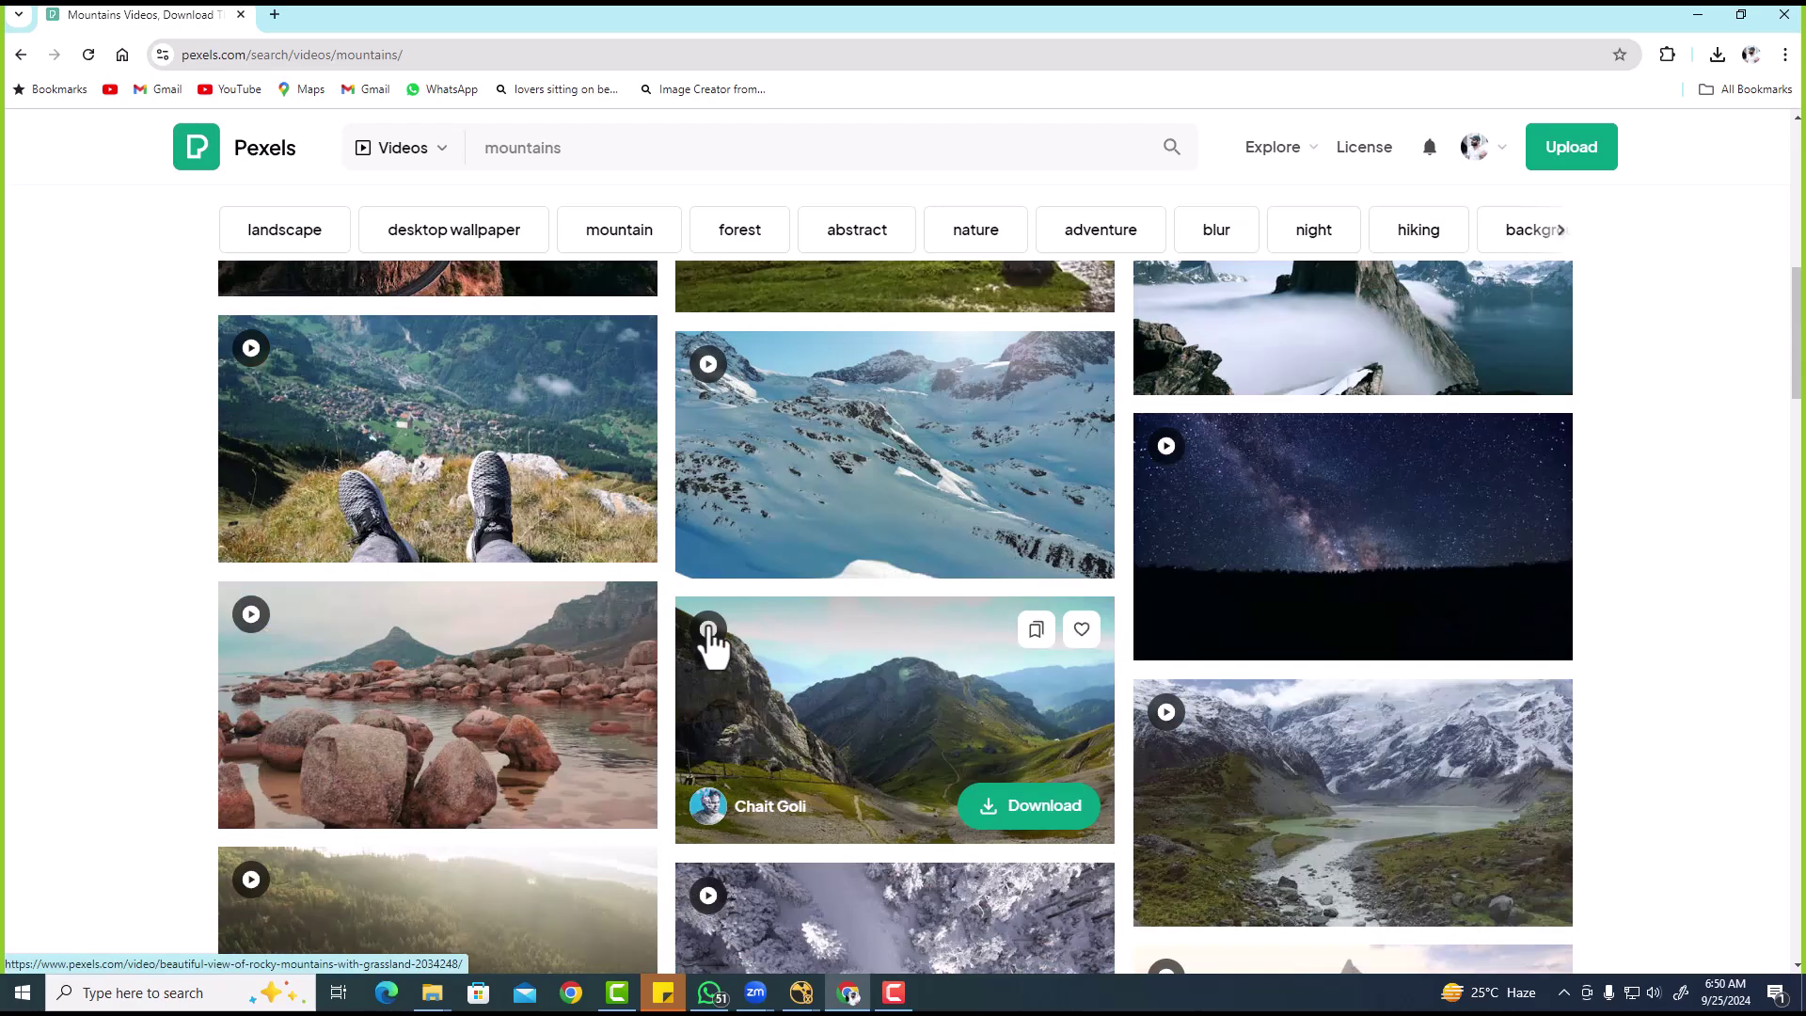
scroll(718, 645, down, 5)
scroll(724, 655, down, 8)
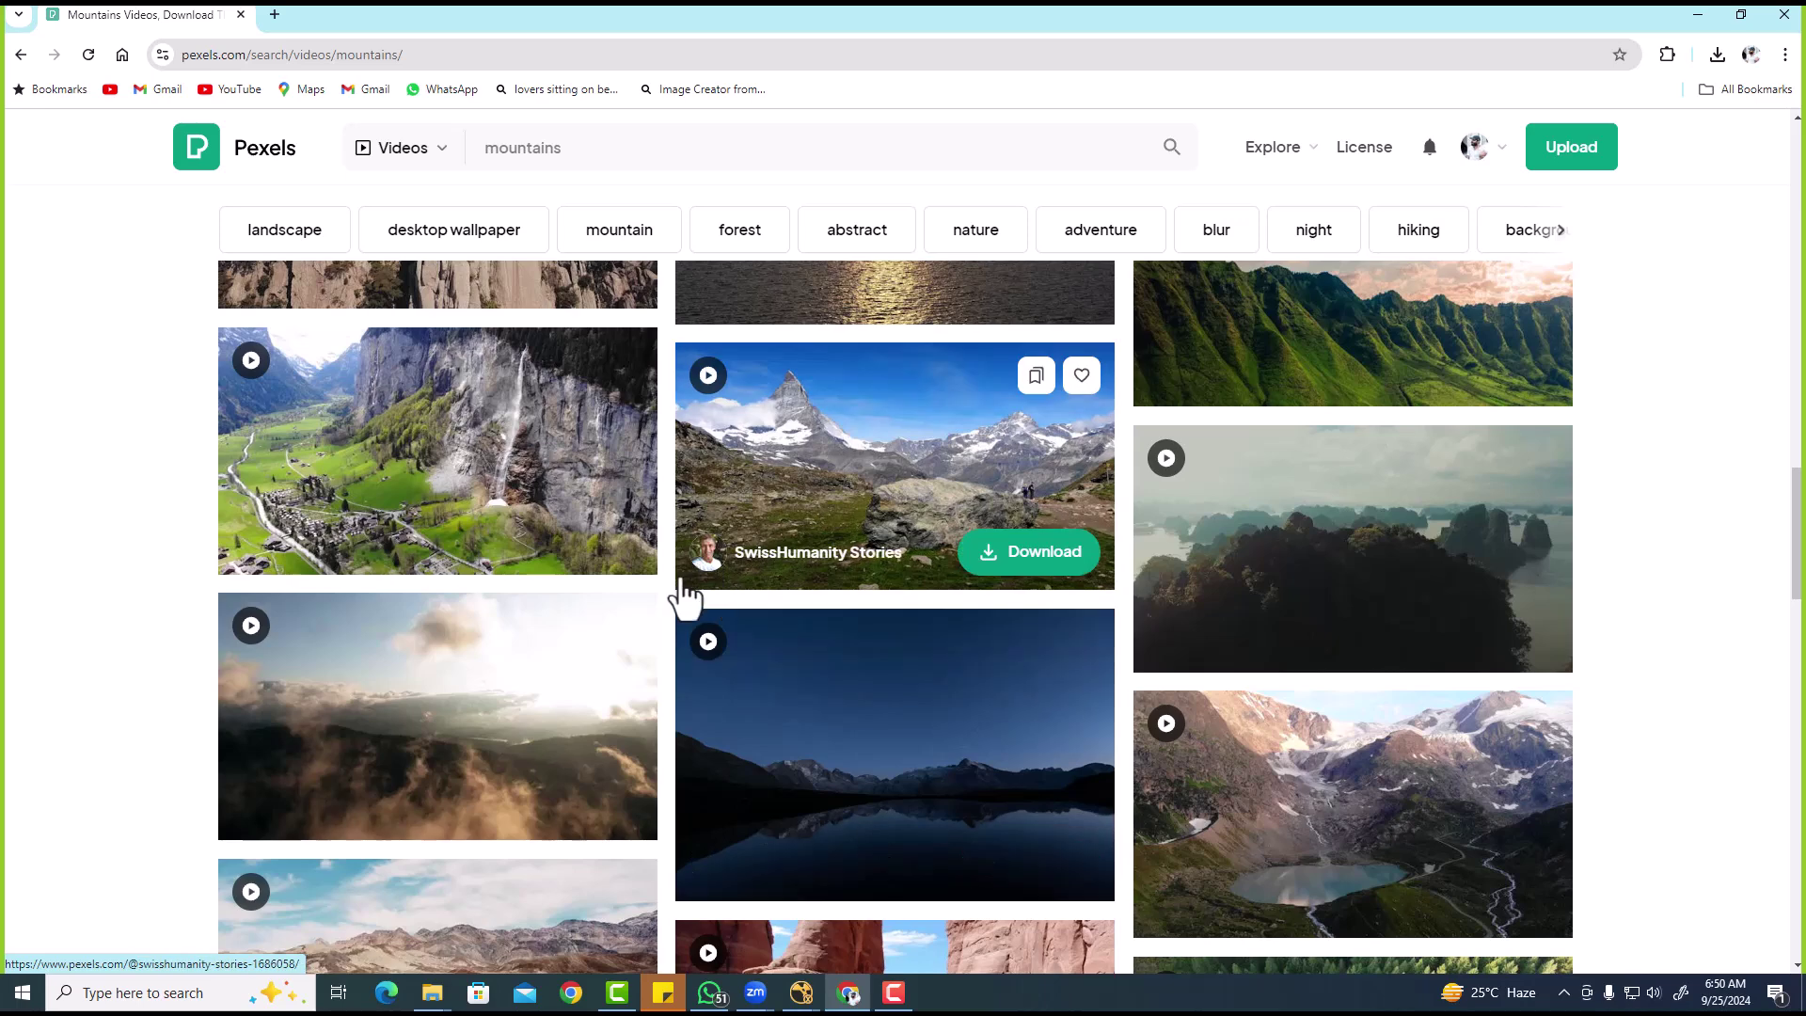
scroll(677, 596, up, 20)
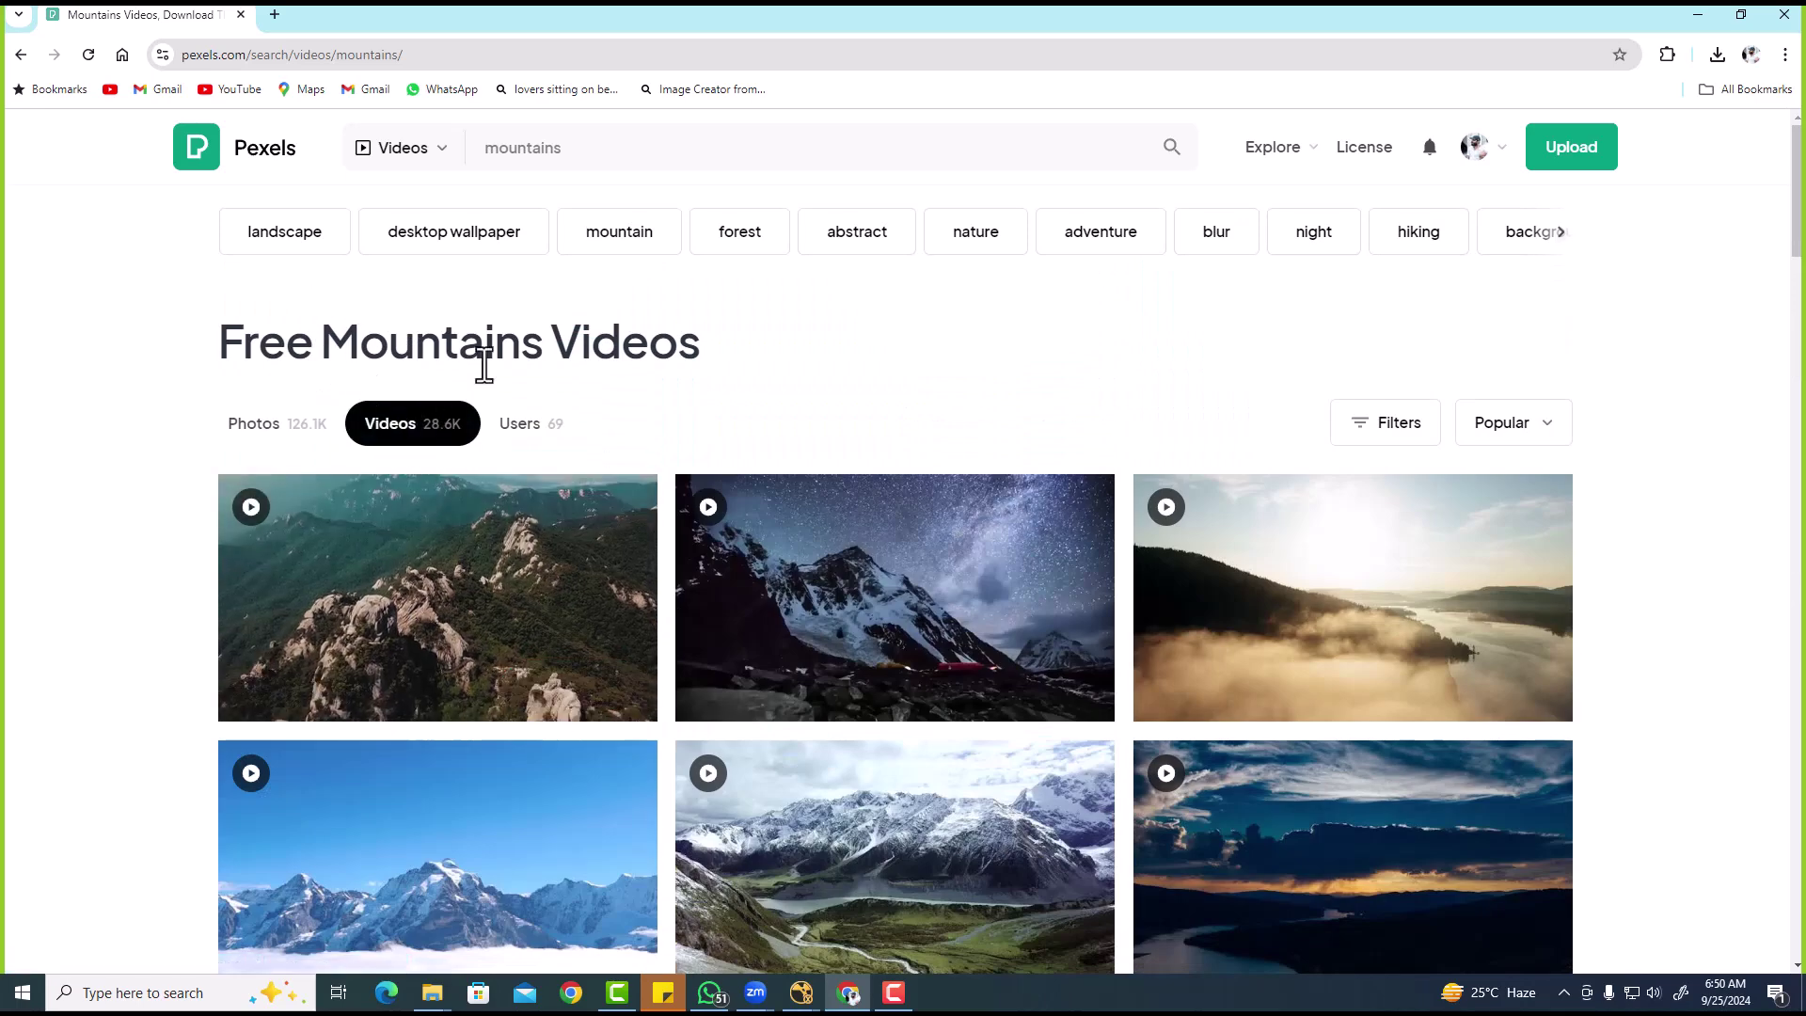
- Show the photo results for mountains and download the picture of a person on a cliff above a fjord to the Desktop
click(286, 435)
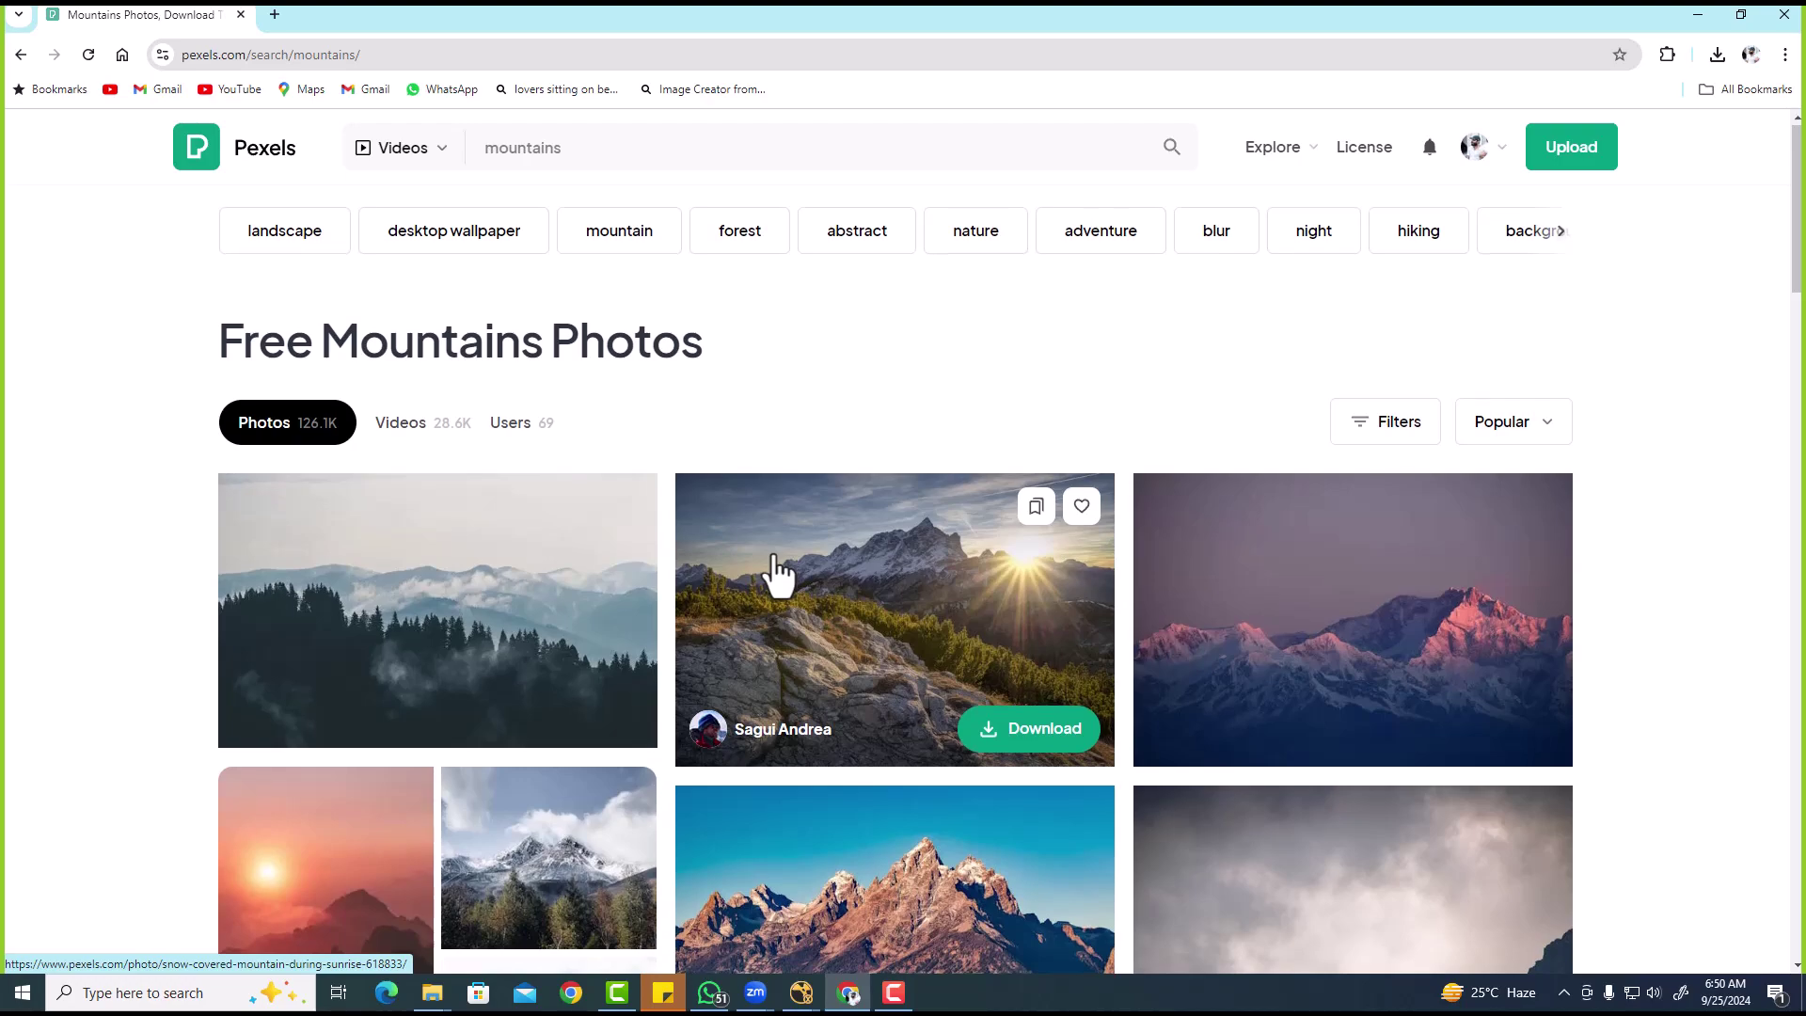
scroll(777, 574, down, 5)
scroll(776, 574, down, 5)
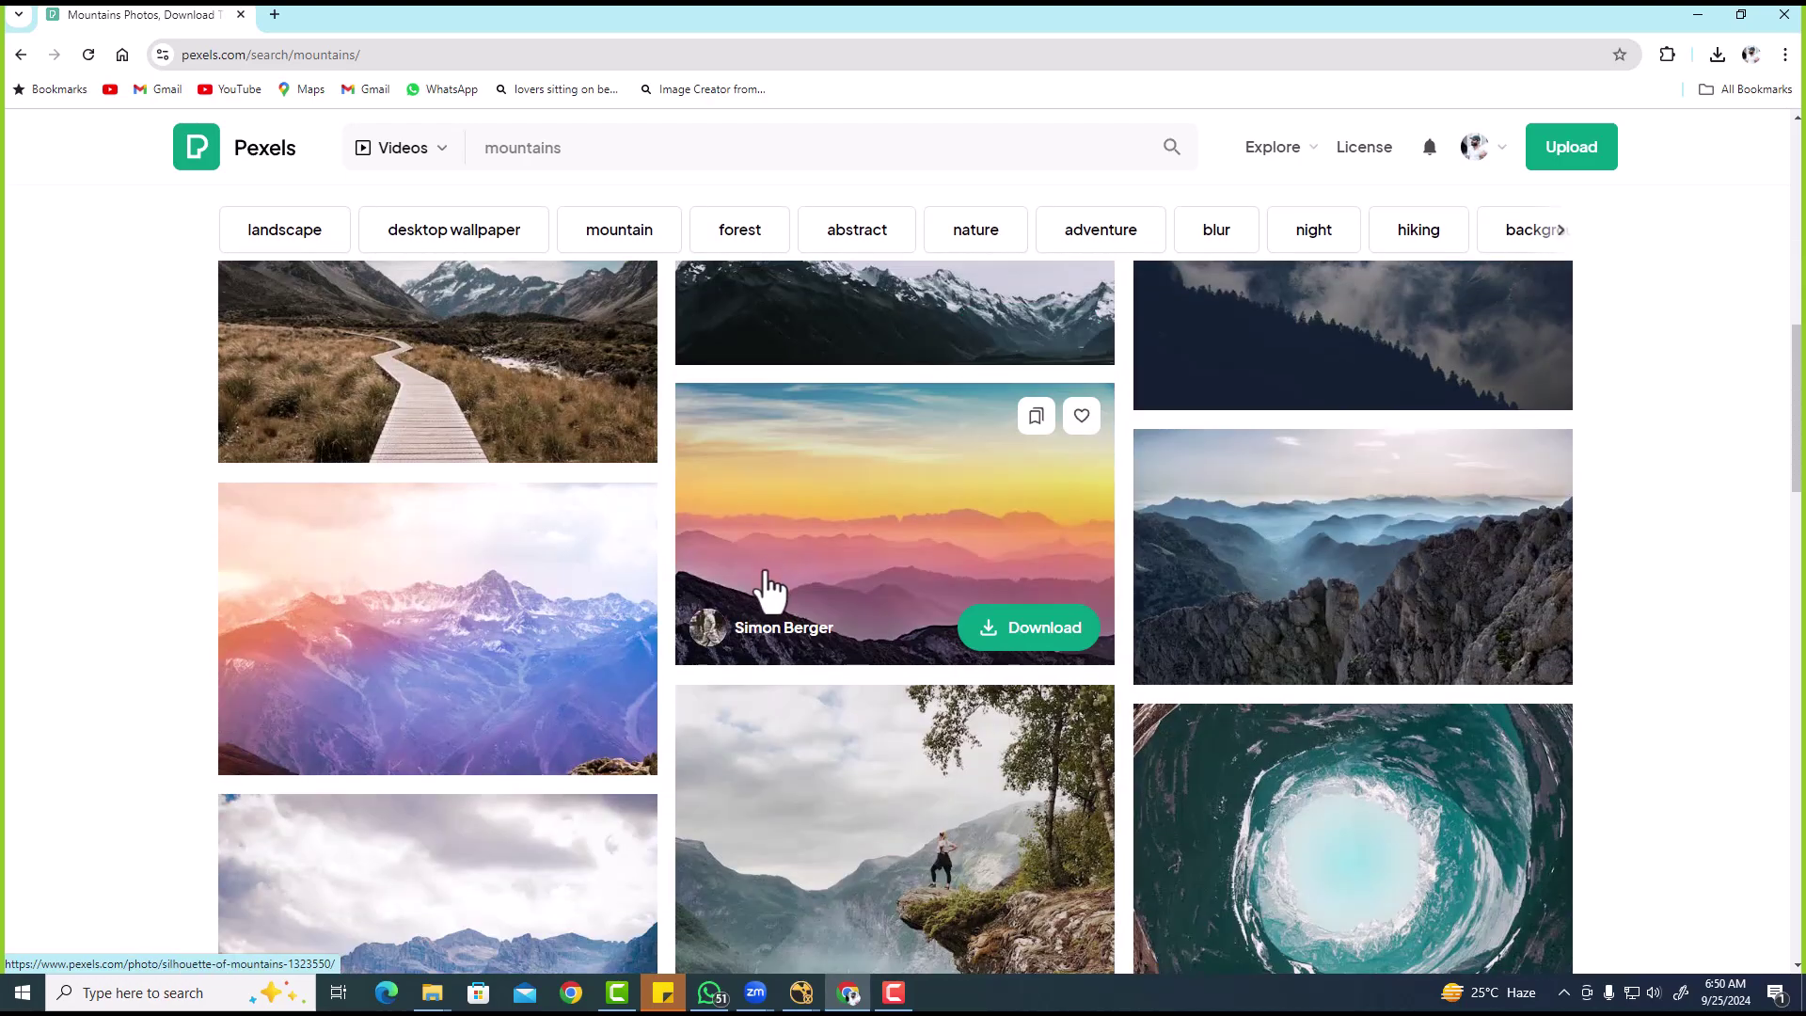
scroll(766, 593, down, 5)
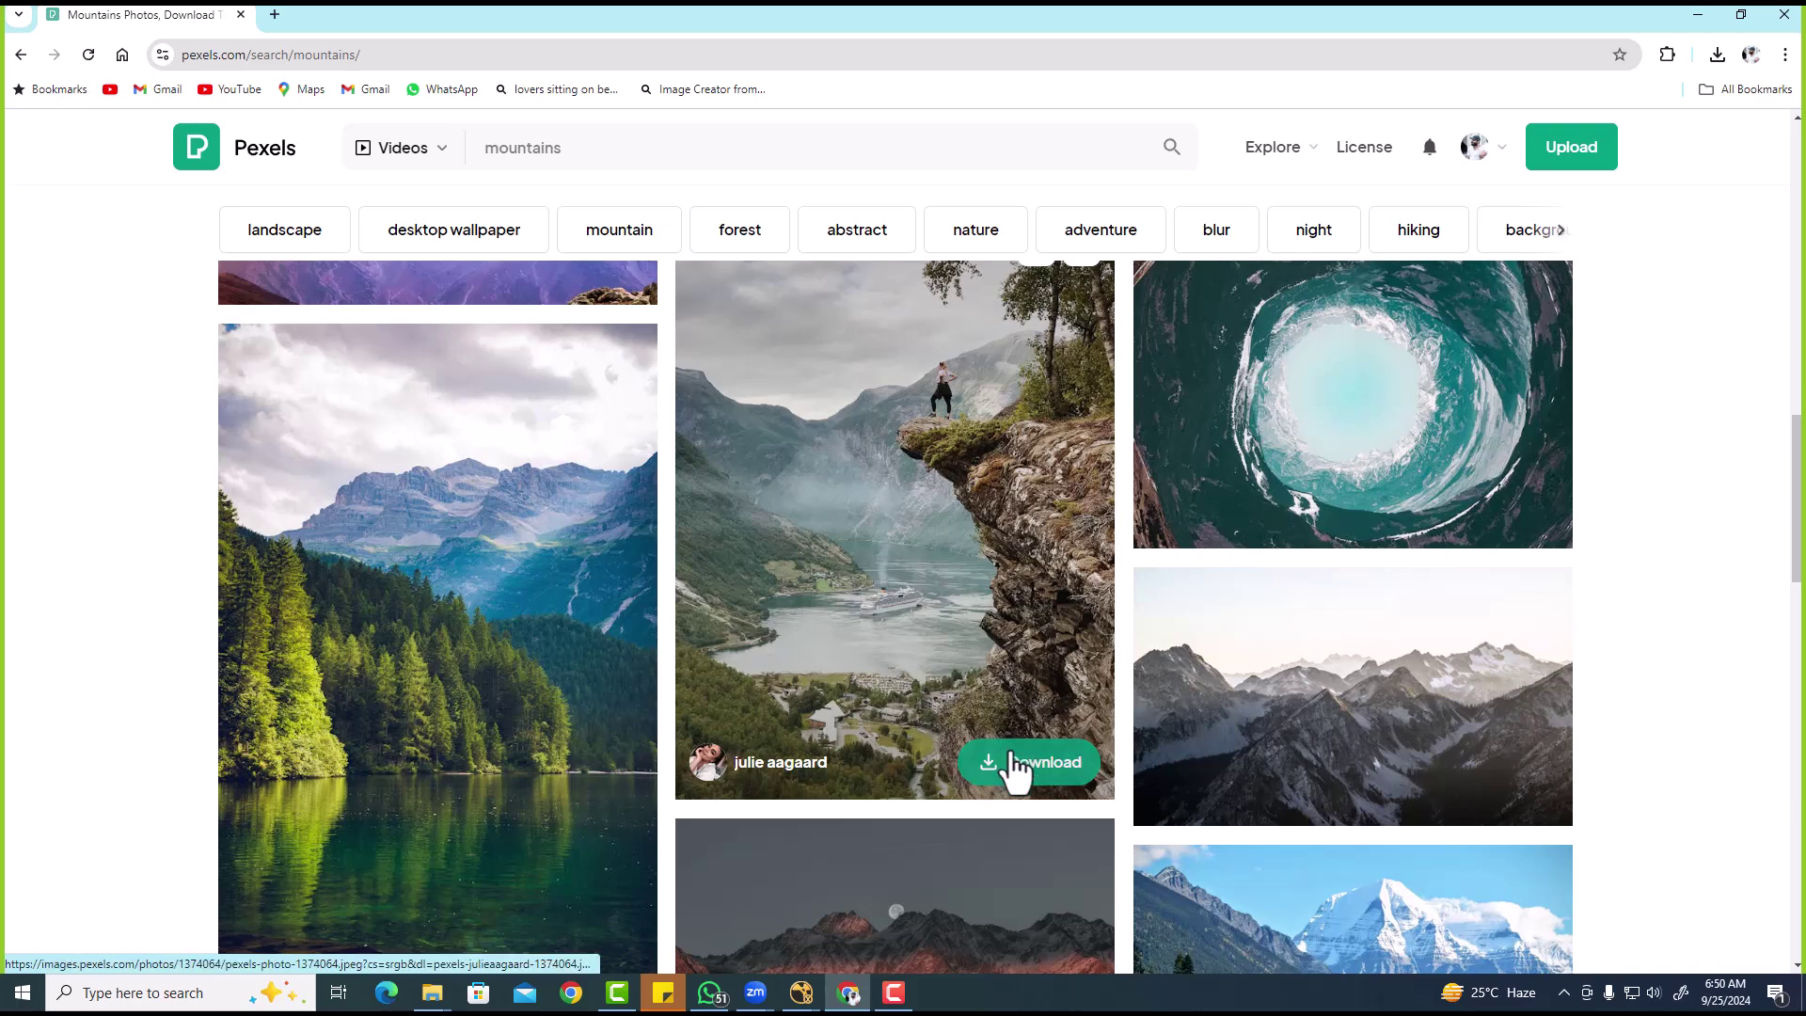
scroll(759, 583, down, 5)
scroll(759, 583, up, 4)
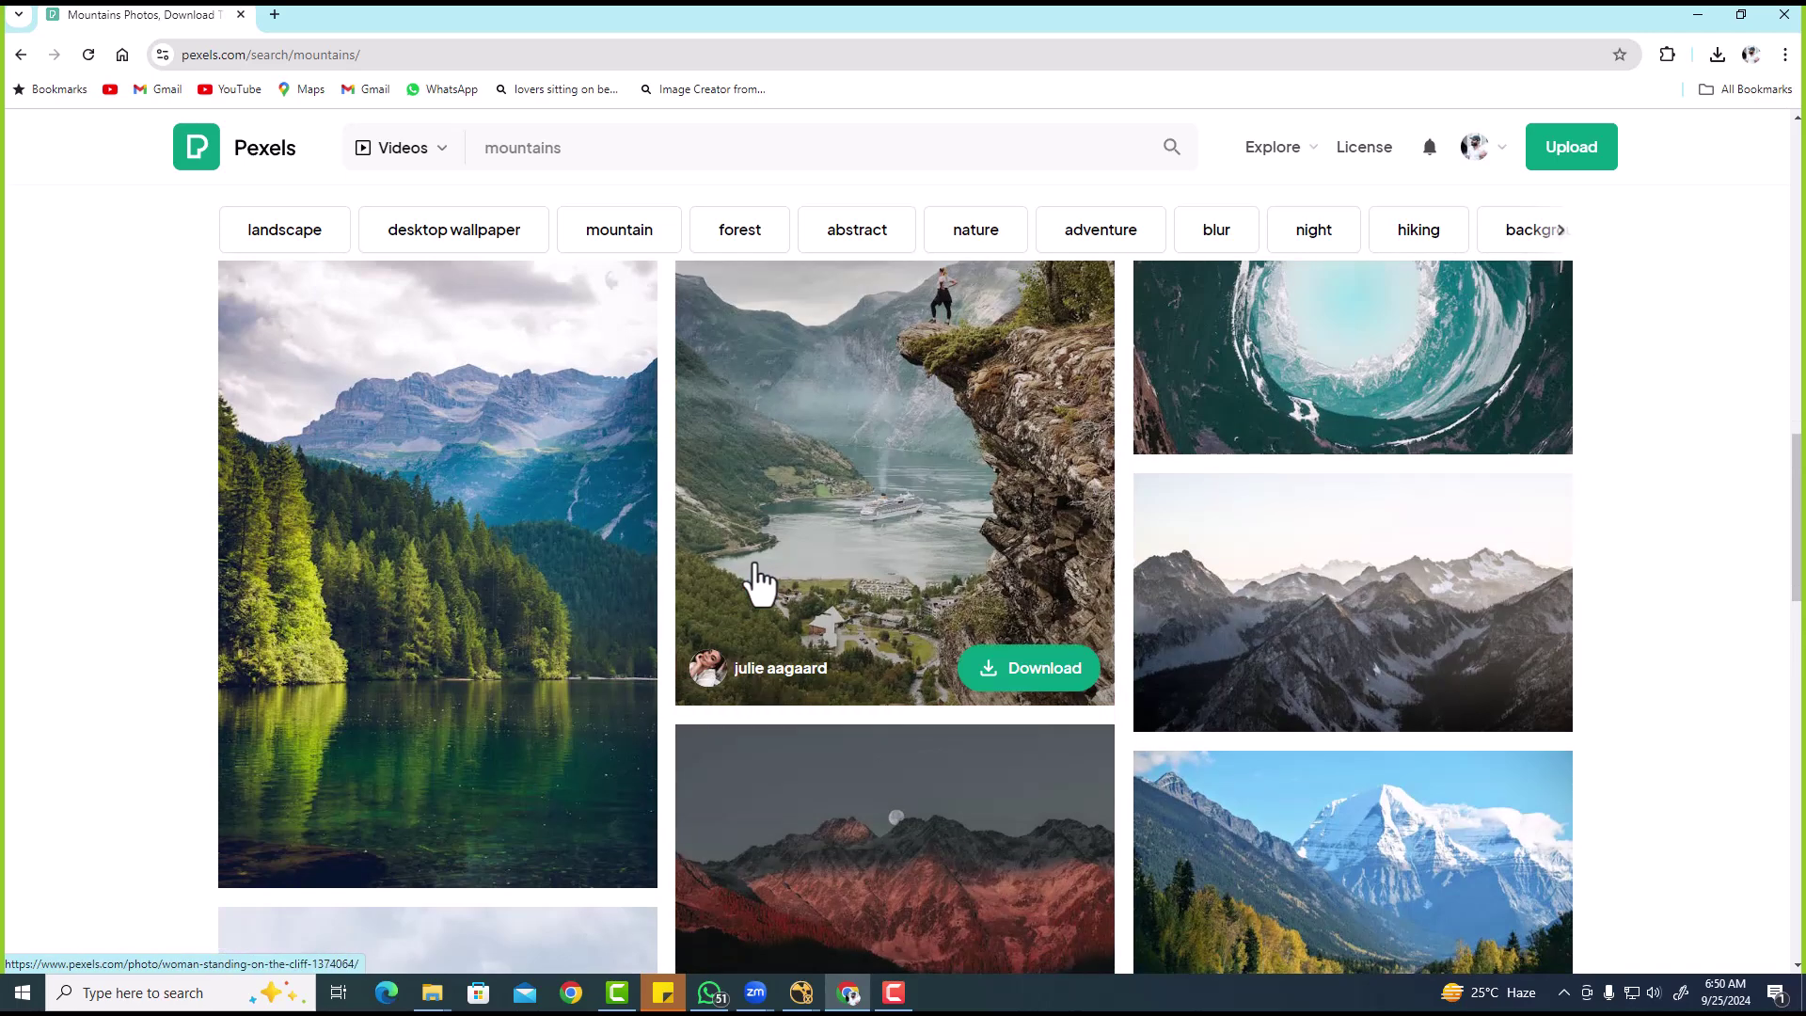
click(992, 684)
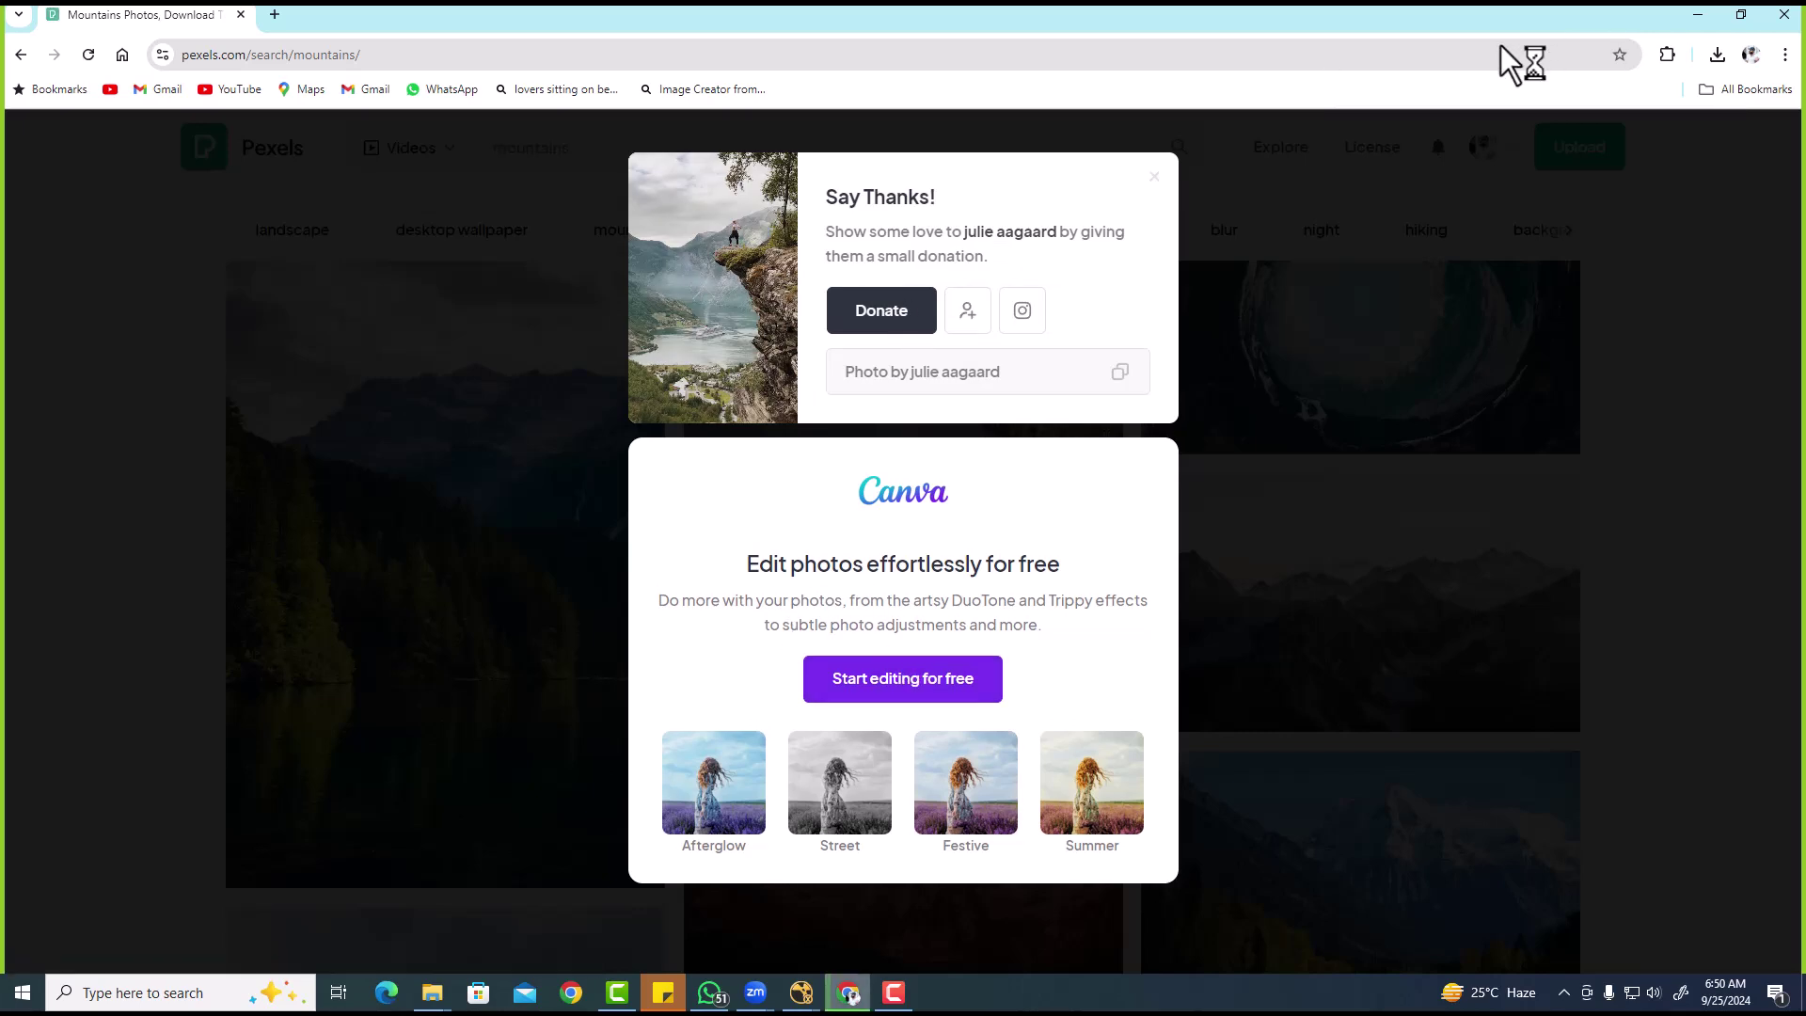
key(Return)
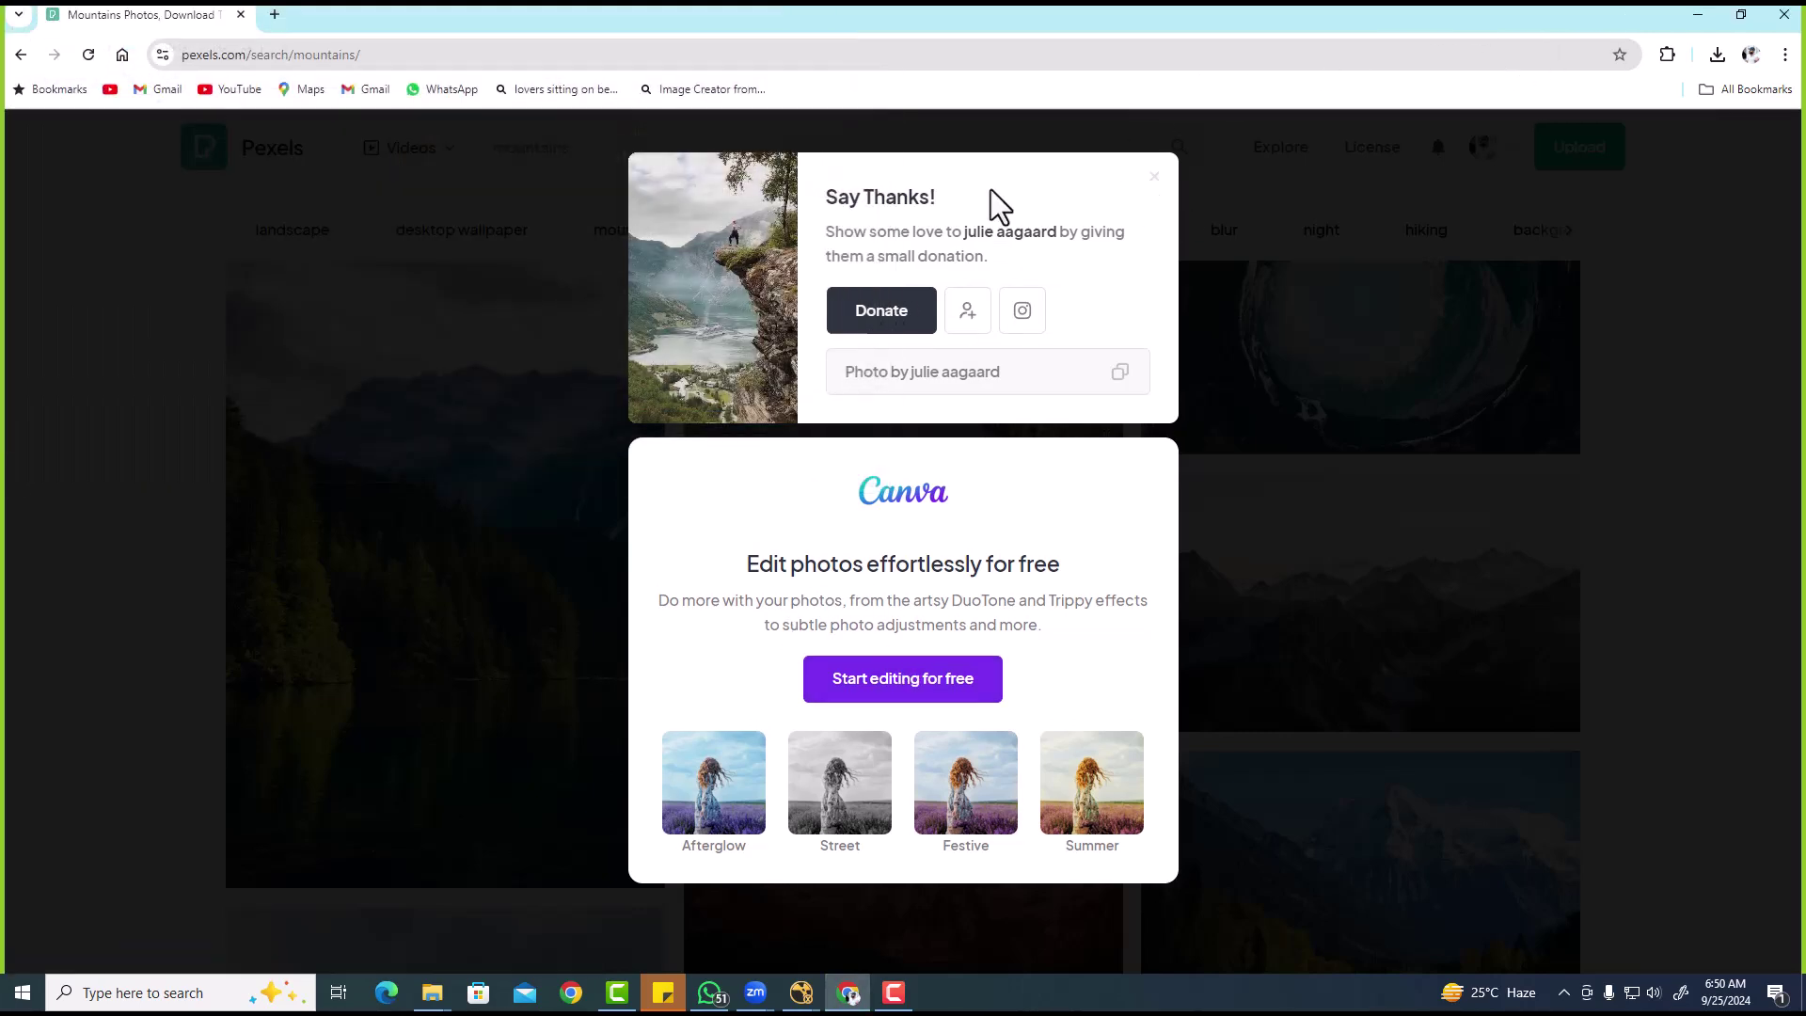
- Import the downloaded cliff photo from the Desktop folder into the NukeX node graph and display it in the viewer
click(1667, 100)
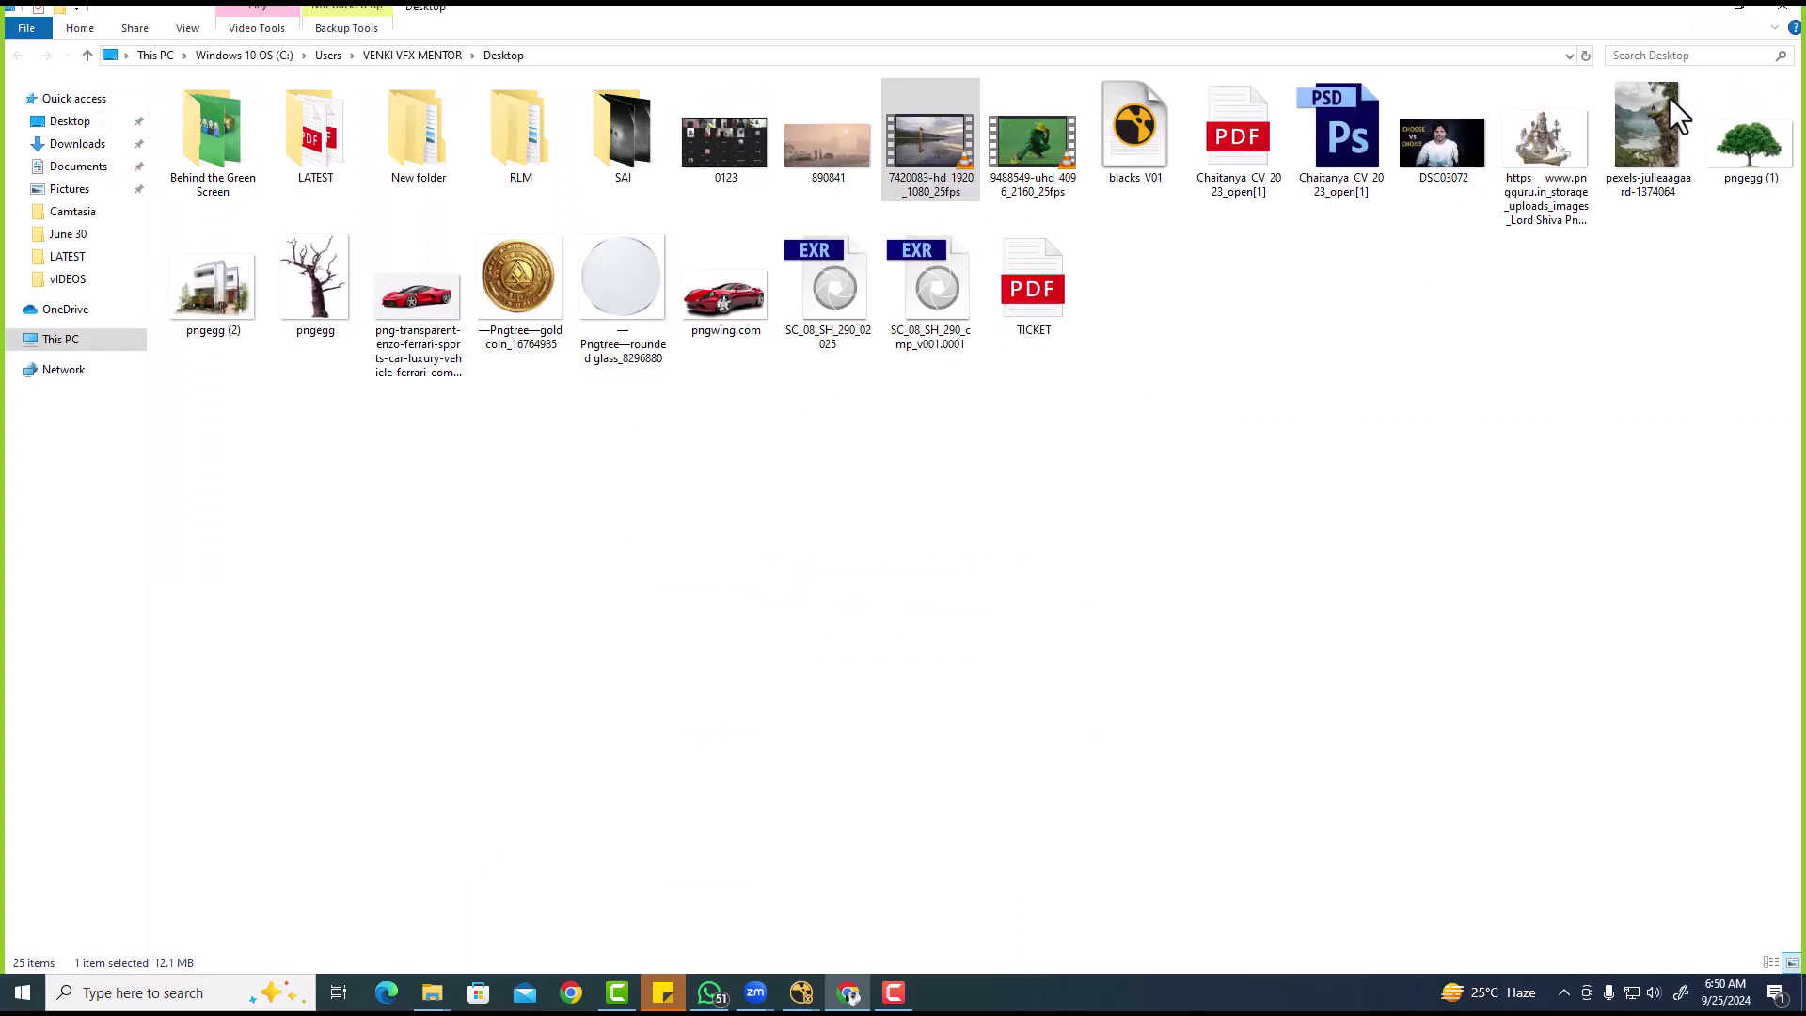
click(1703, 196)
drag(1688, 193, 836, 820)
key(alt+Tab)
key(1)
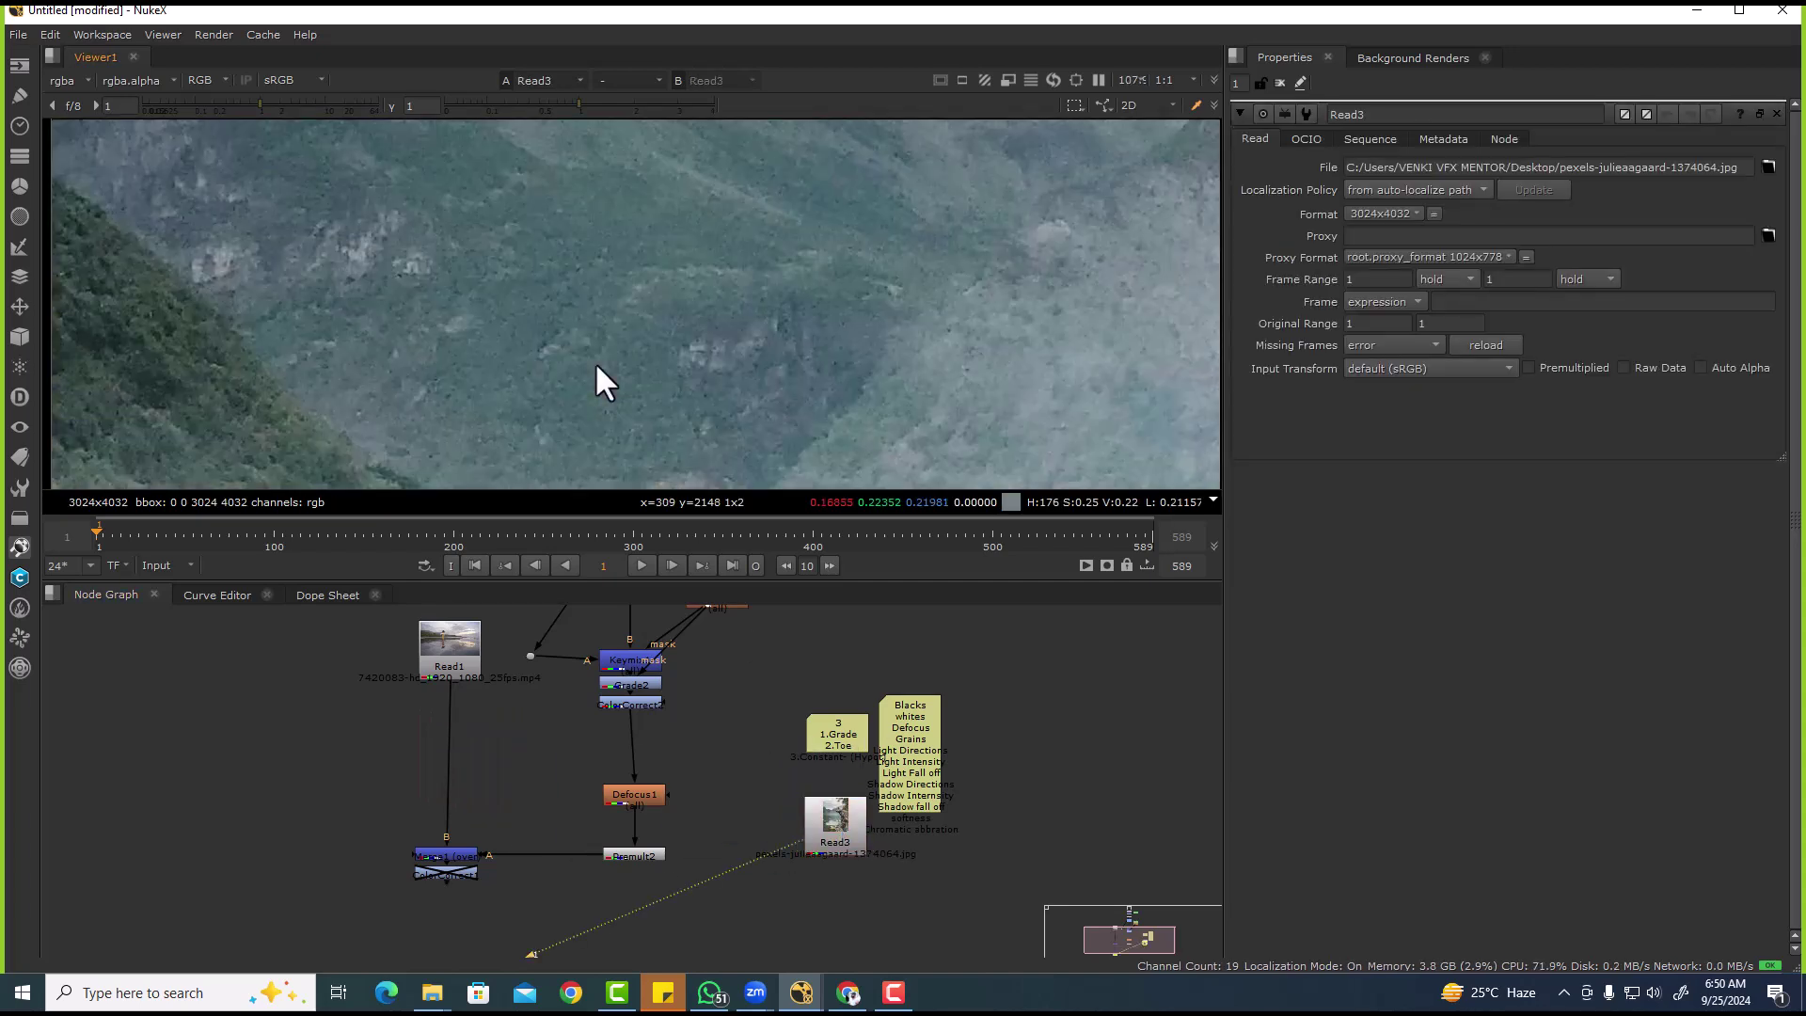
- Display the Merge1 composite in the viewer and examine the distant mountain ridge in the beach plate
key(f)
scroll(612, 278, up, 5)
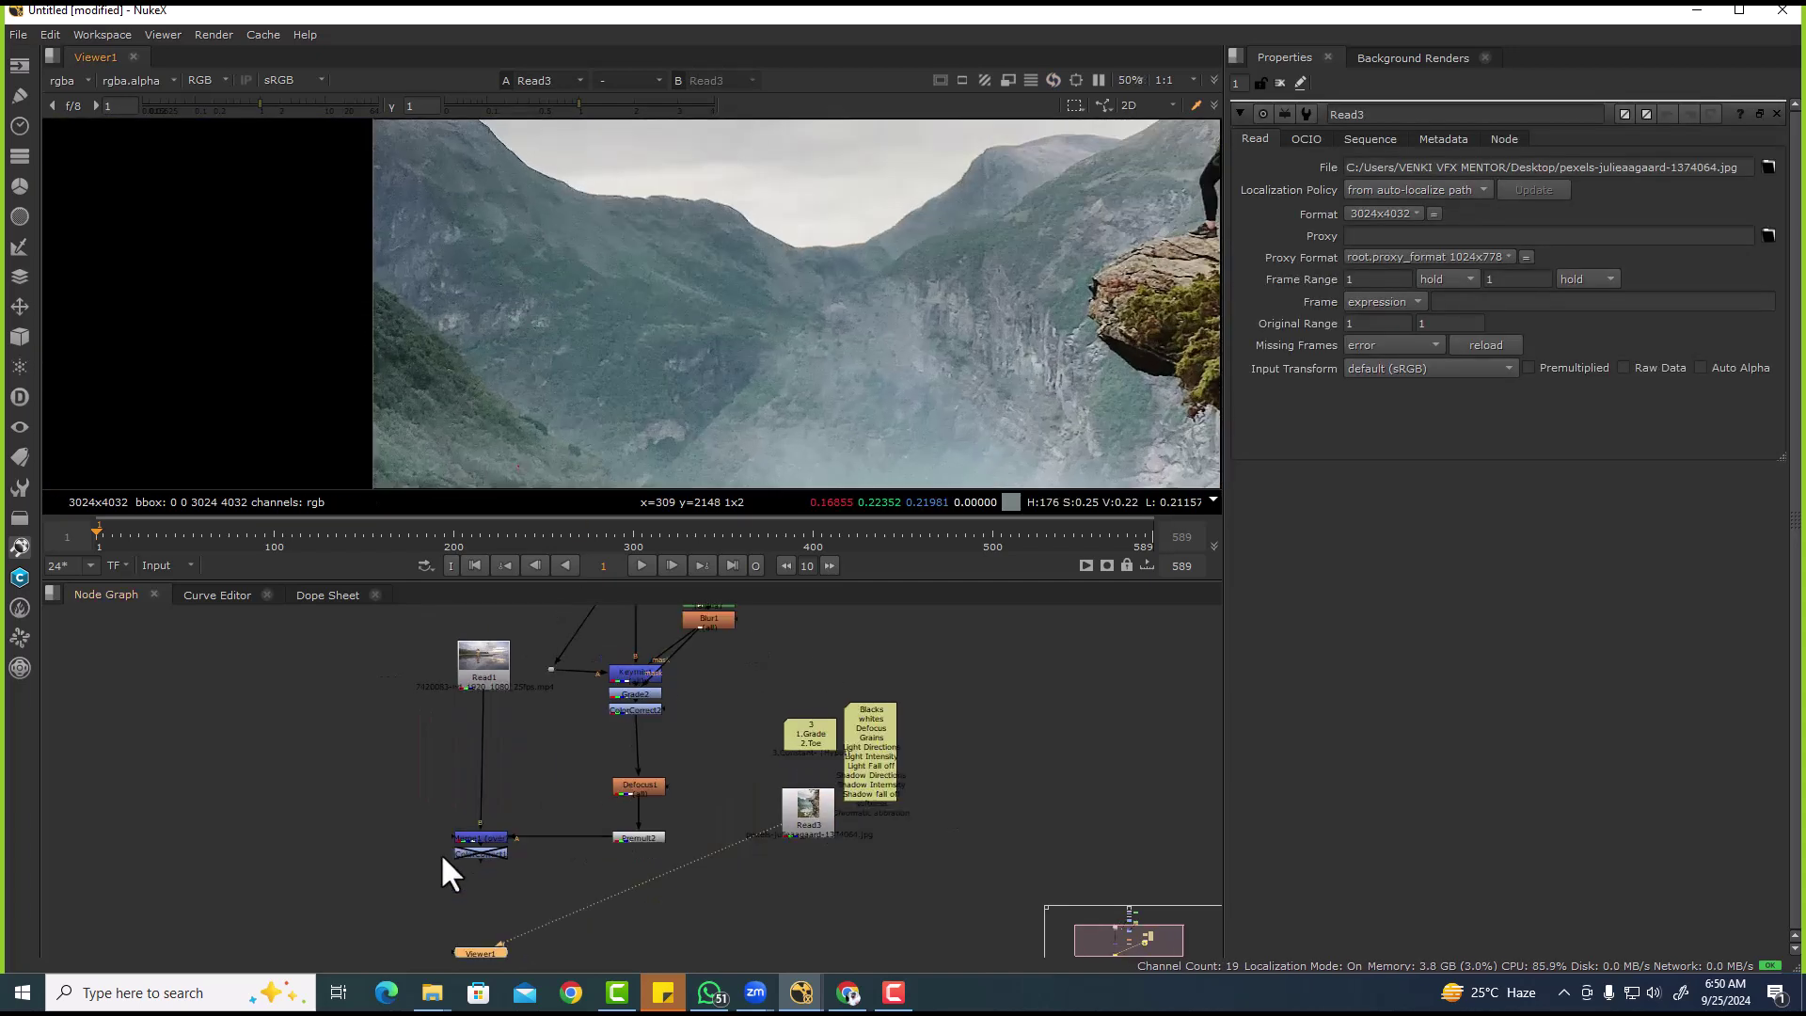
scroll(440, 852, up, 2)
middle_drag(440, 853, 532, 820)
click(532, 822)
key(1)
scroll(494, 351, up, 4)
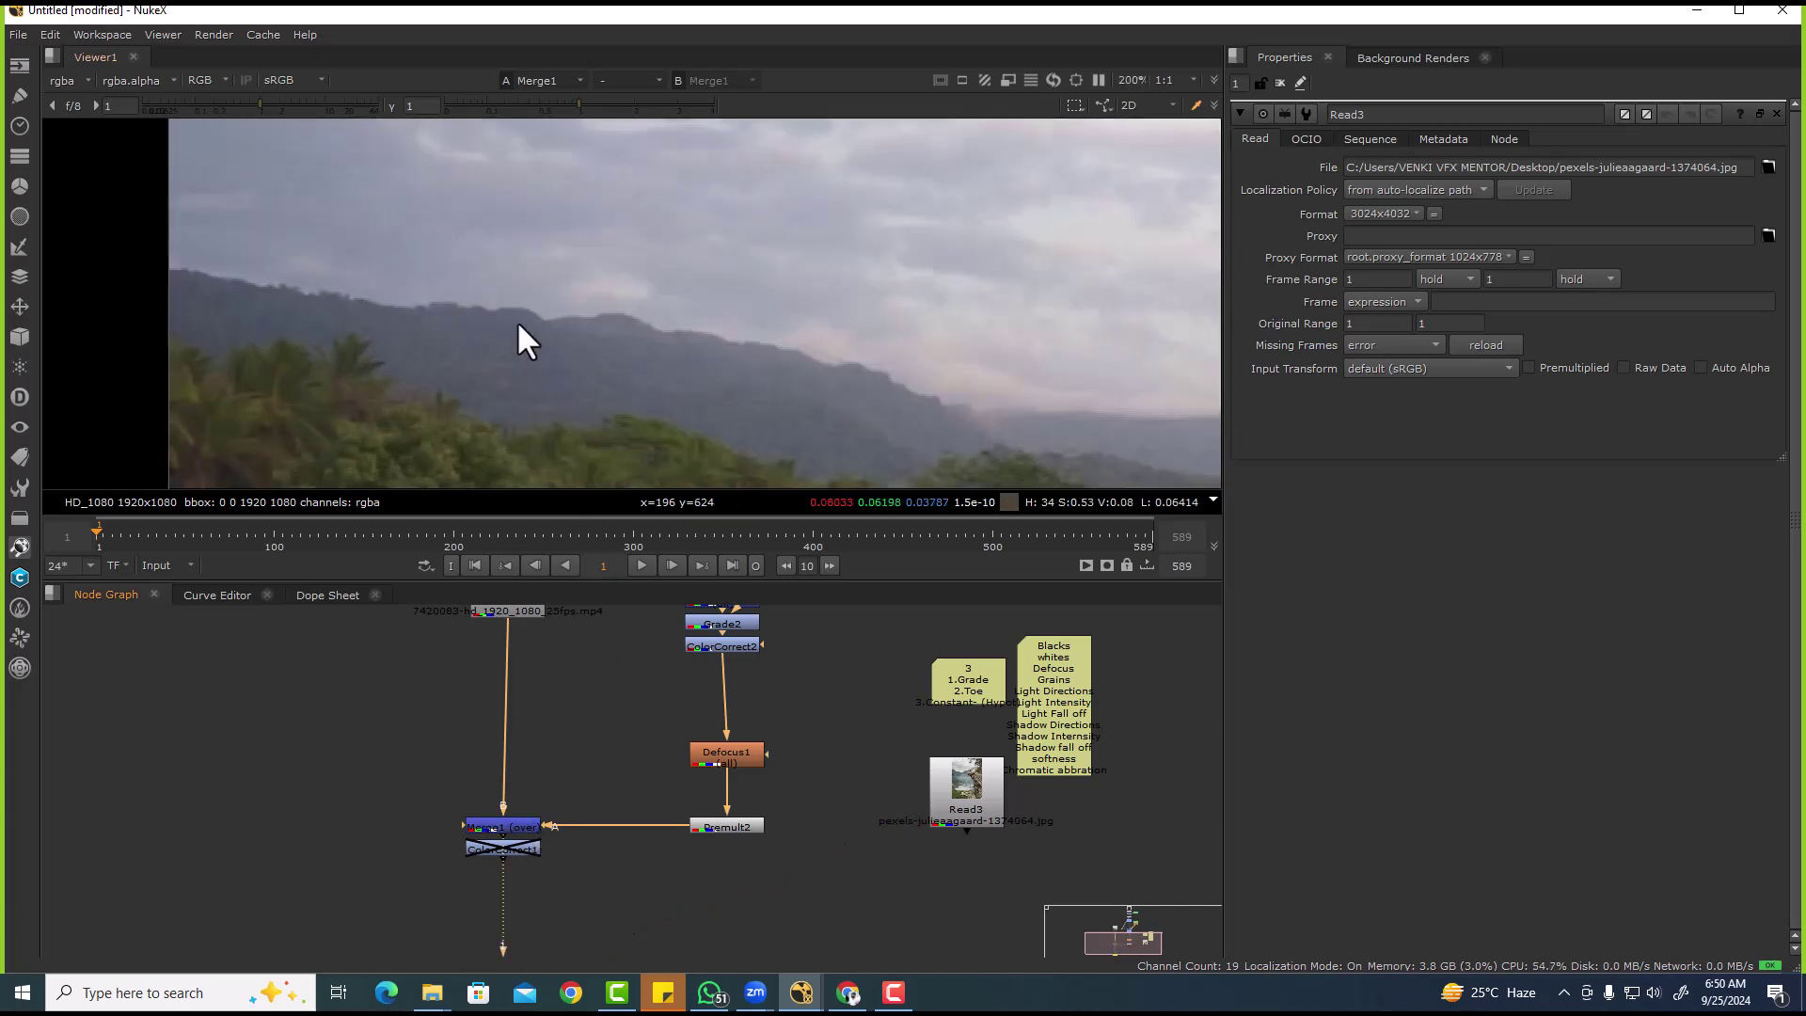
drag(467, 271, 723, 420)
- Place the cliff photo node beside the plate's merge branch and attach a Reformat node to it
drag(966, 791, 427, 762)
scroll(895, 688, down, 3)
key(Tab)
text(ref)
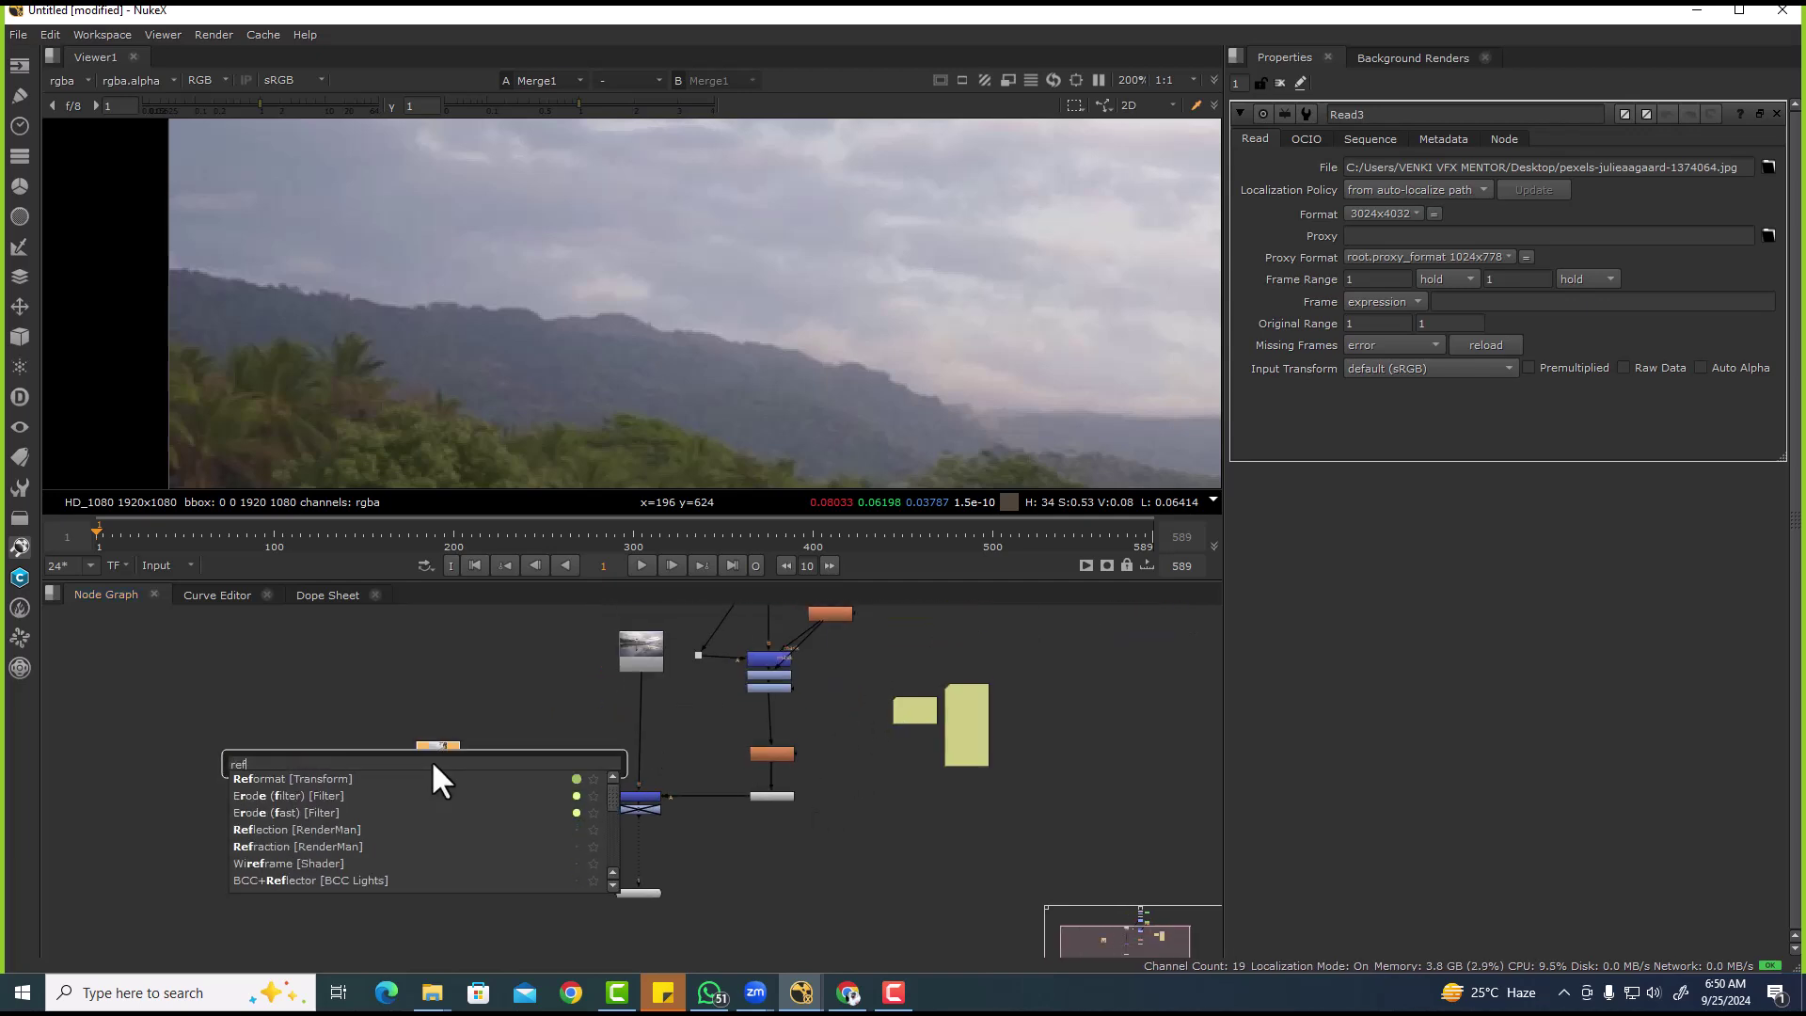
key(Return)
scroll(472, 348, down, 5)
scroll(489, 782, up, 3)
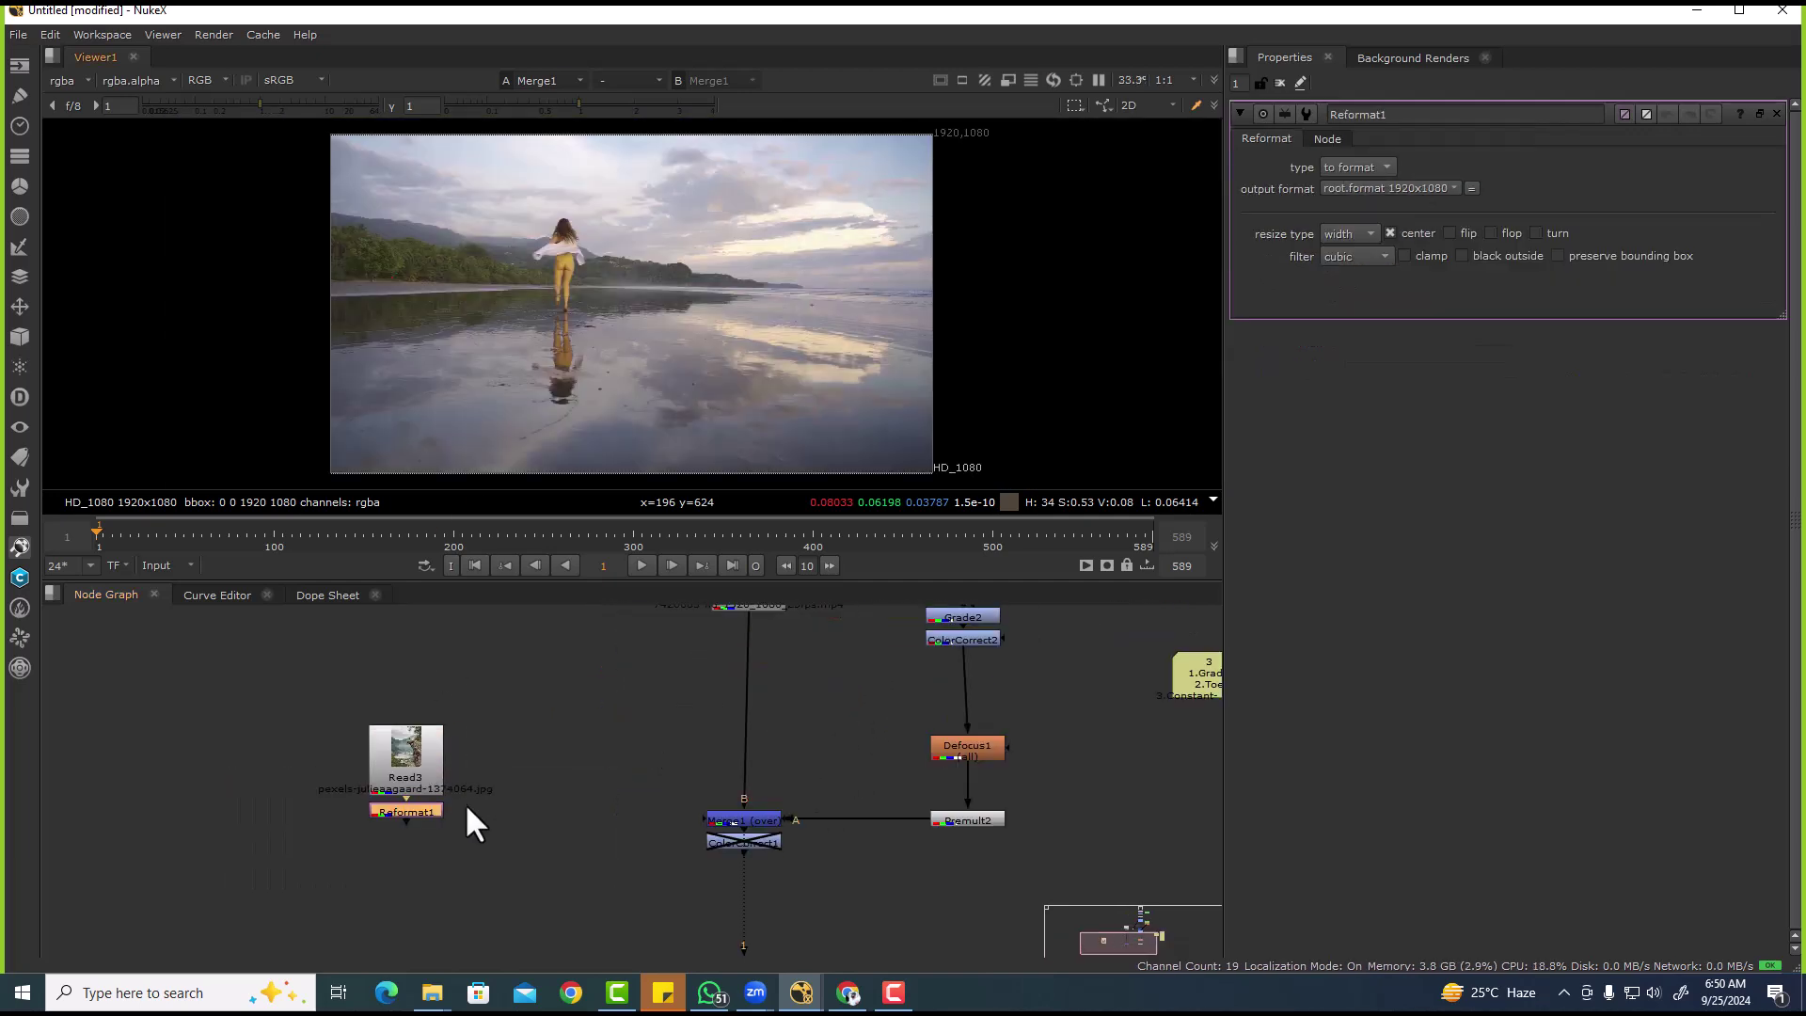
key(1)
- Add a Merge node after Merge1, connect the reformatted cliff photo to its A input and display the result
click(752, 844)
key(1)
key(m)
drag(765, 847, 756, 942)
drag(695, 878, 426, 816)
key(1)
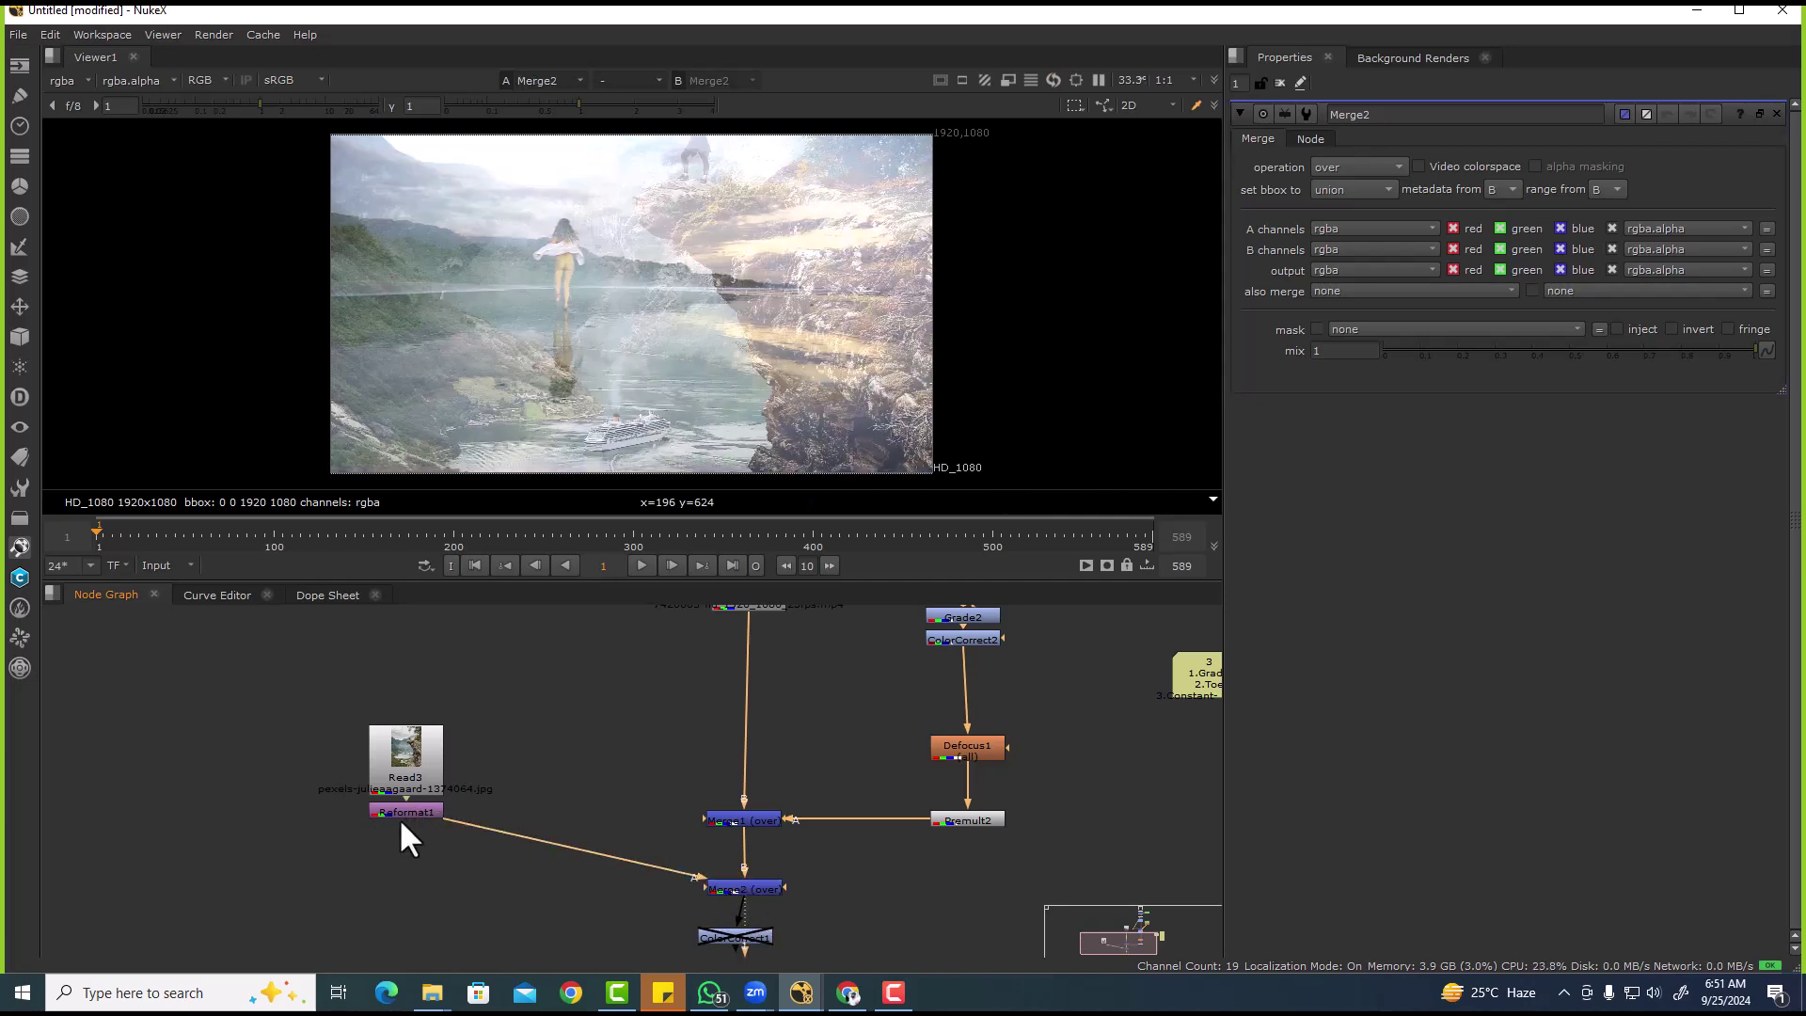
- Set the resize type of the cliff photo's Reformat node to none
click(428, 815)
click(1349, 234)
click(1355, 215)
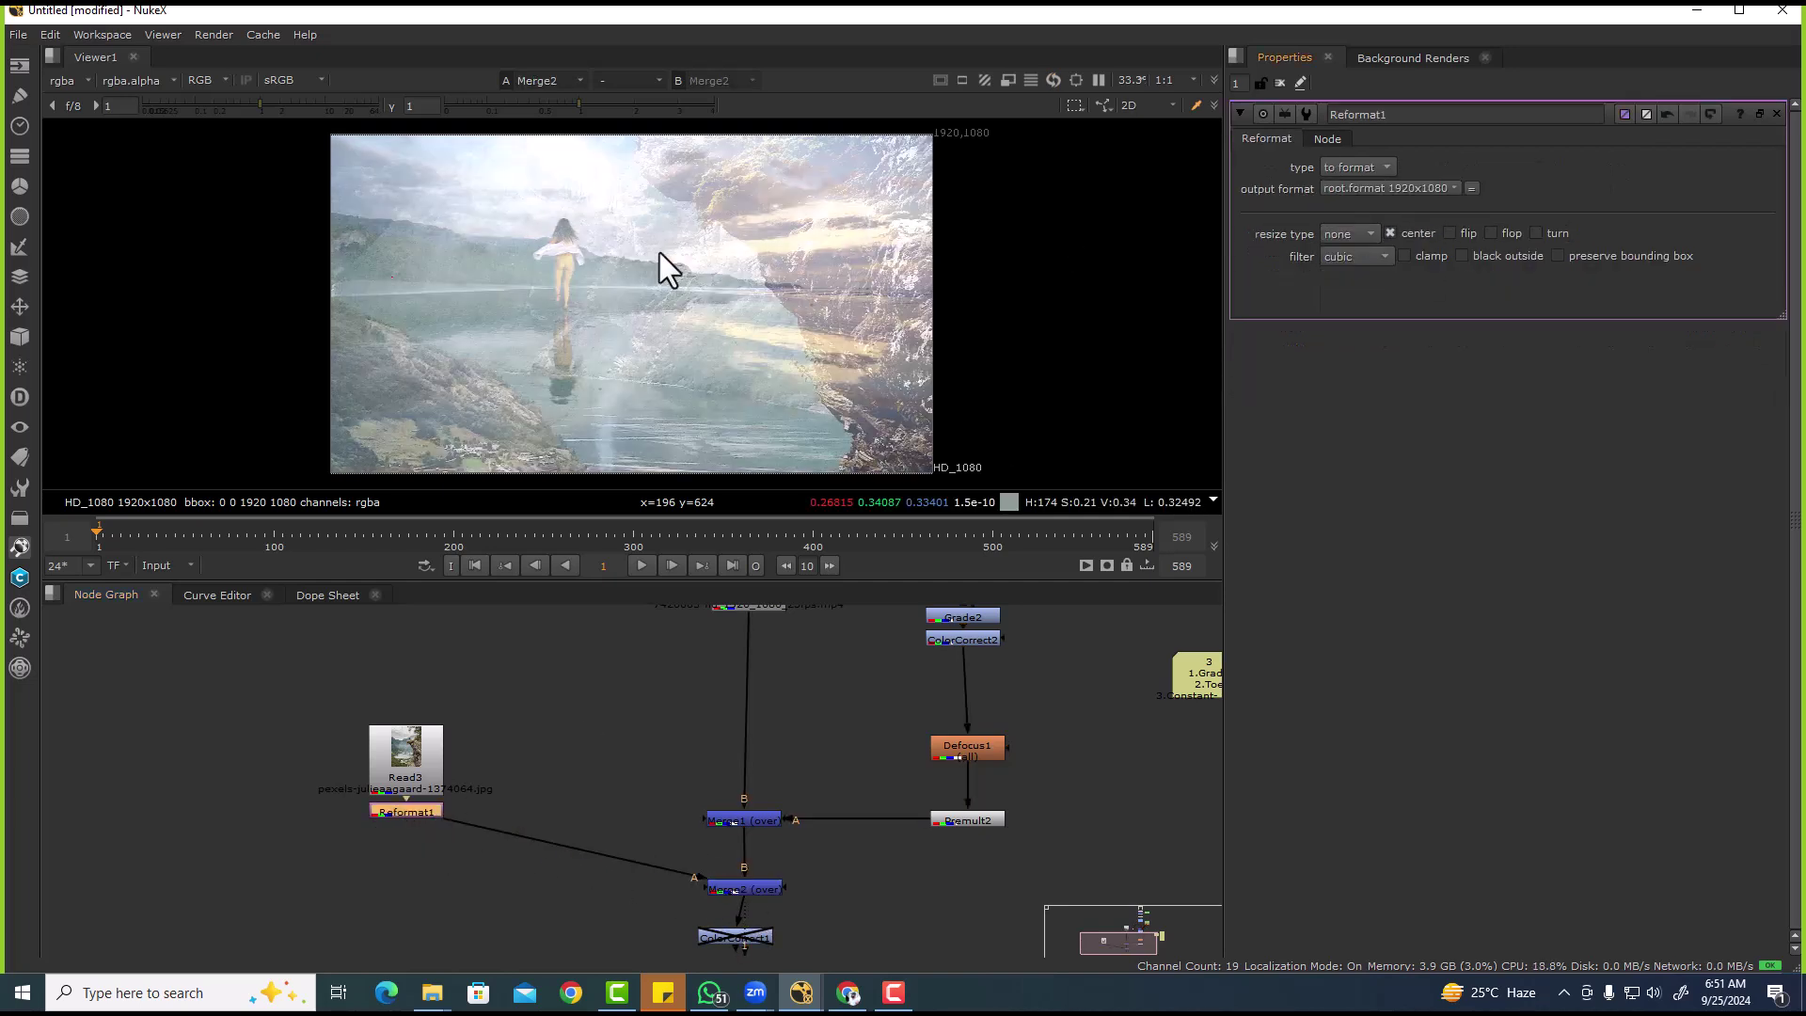
- Add a Transform node after the Reformat and scale the cliff photo down to about 0.476
key(t)
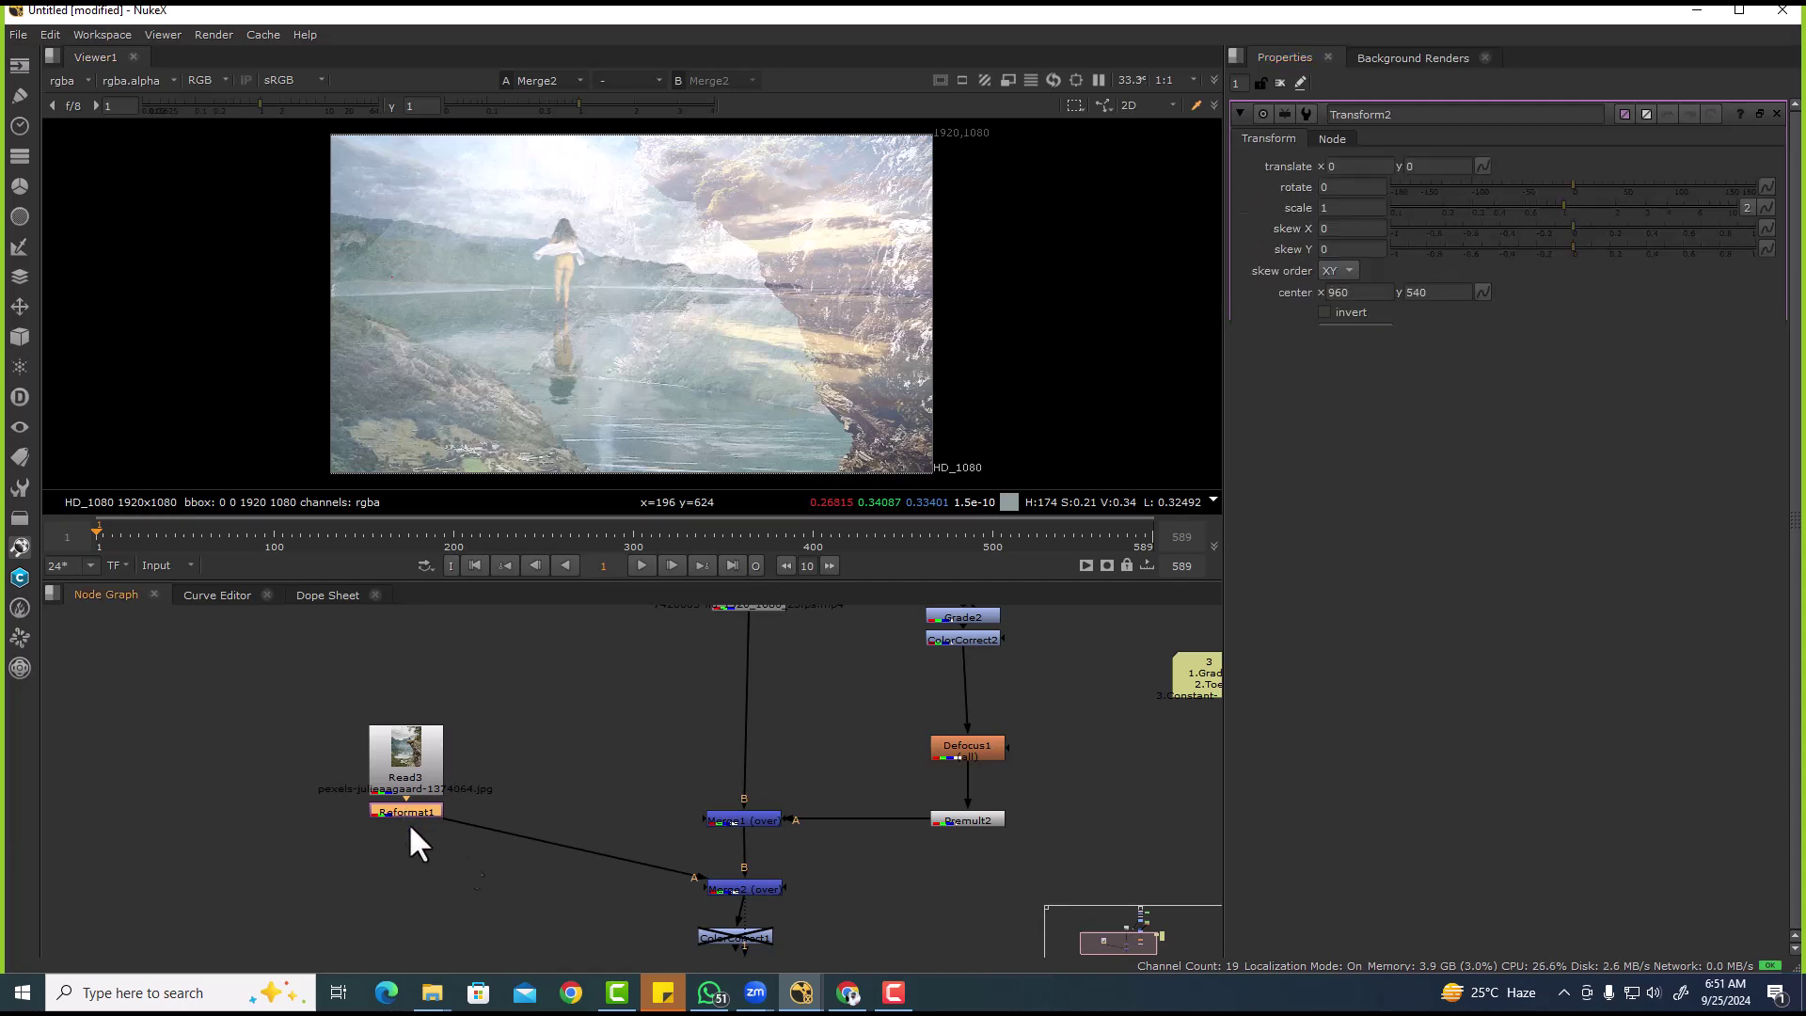
drag(649, 319, 633, 310)
key(ctrl+z)
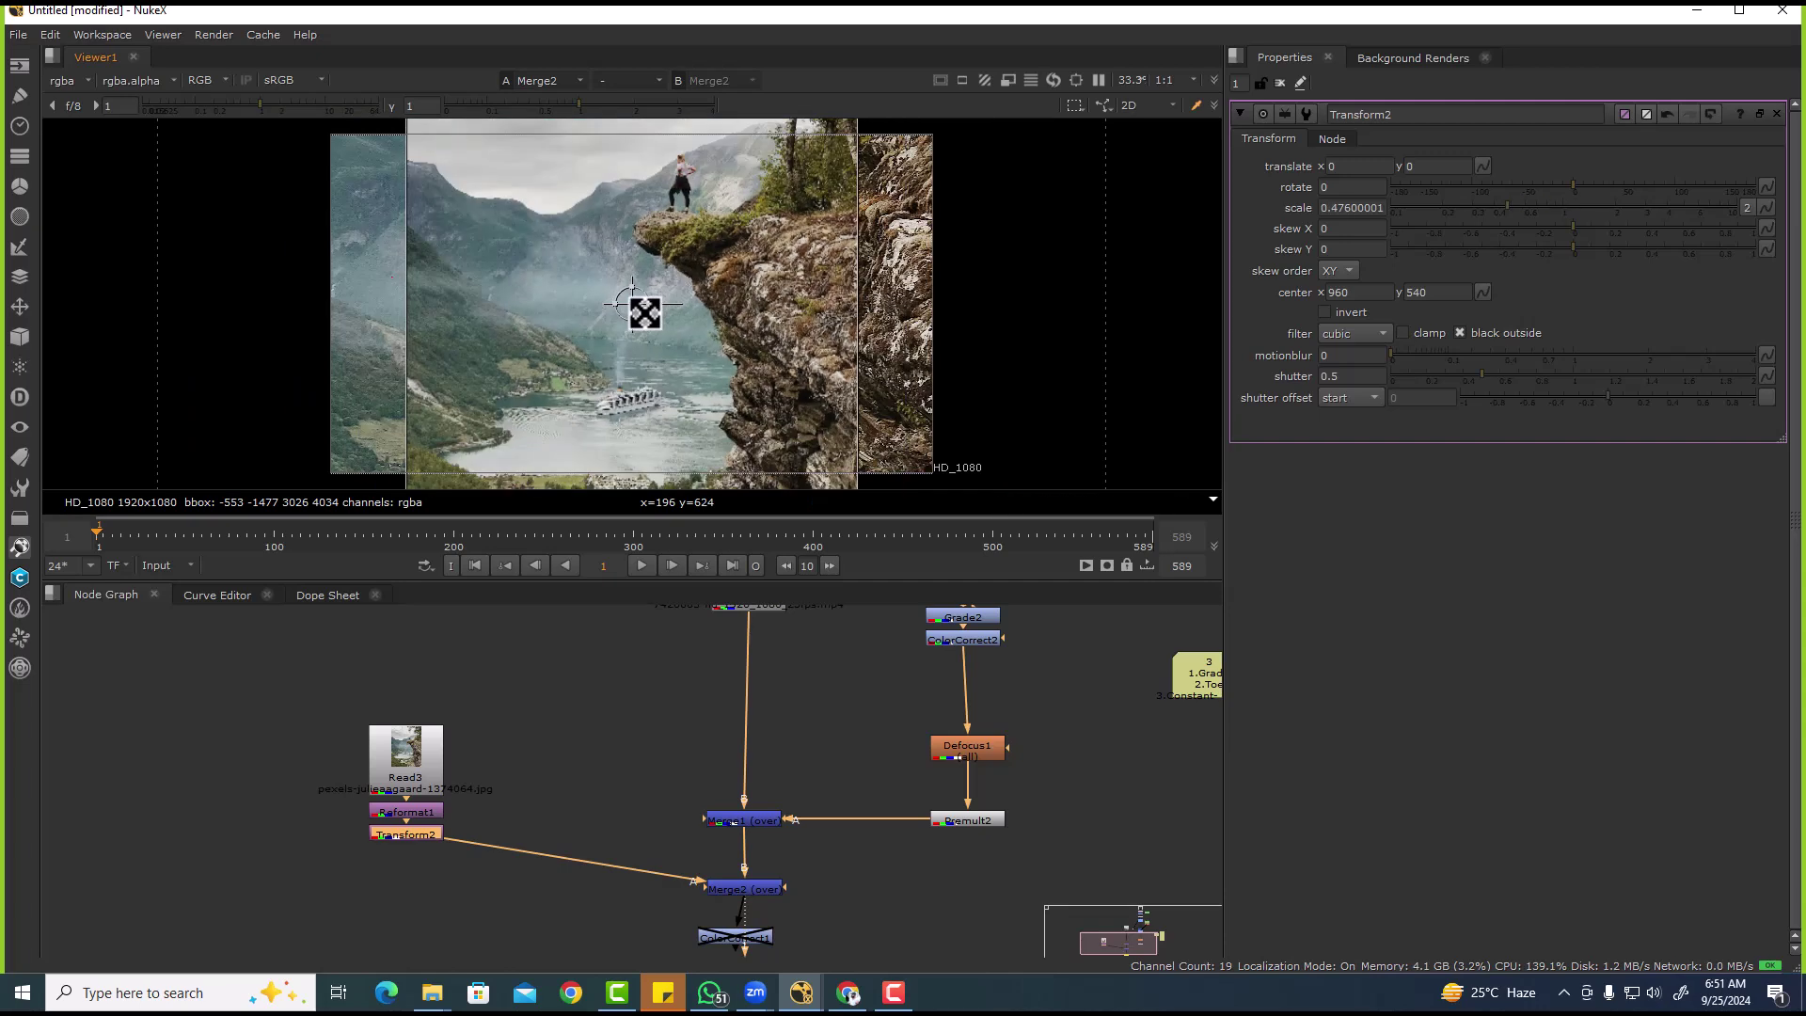
scroll(449, 189, up, 3)
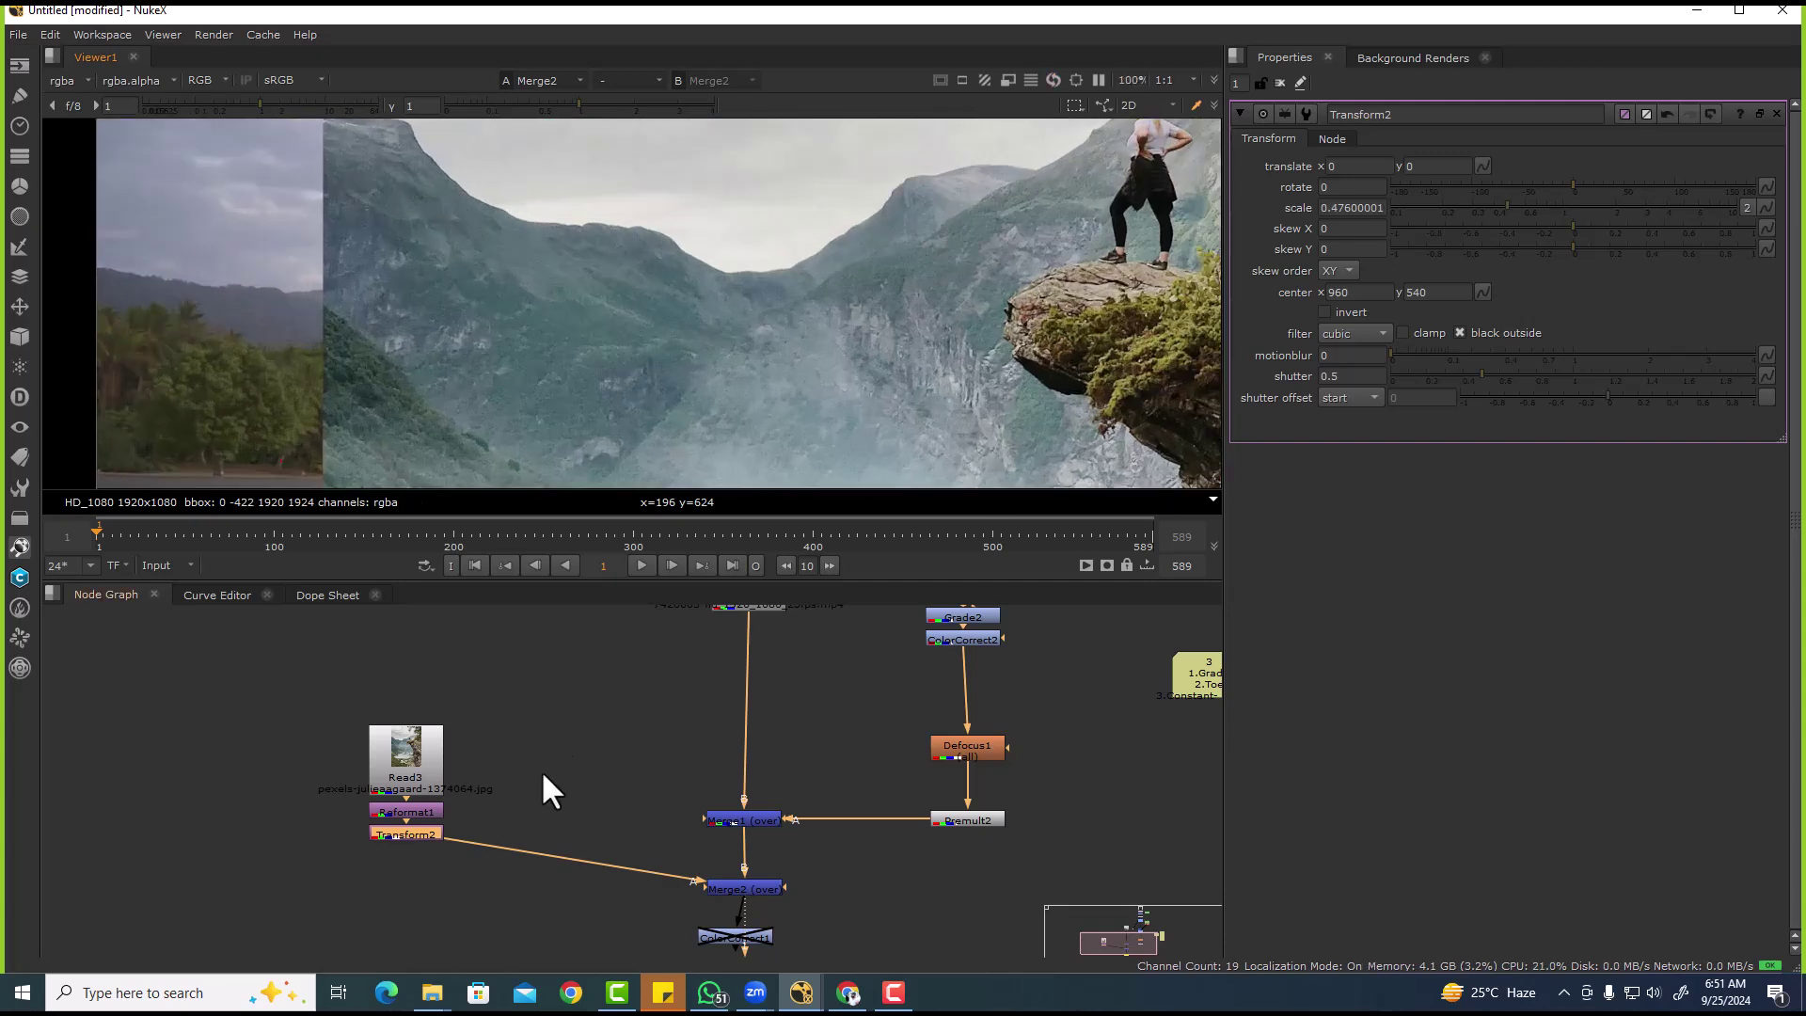
- Create a Roto node and a Merge after the photo's Transform, with the Roto connected to the Merge's A input
scroll(537, 775, up, 3)
key(o)
click(498, 829)
key(m)
mouse_move(499, 830)
mouse_down()
mouse_move(503, 882)
mouse_move(480, 810)
mouse_up()
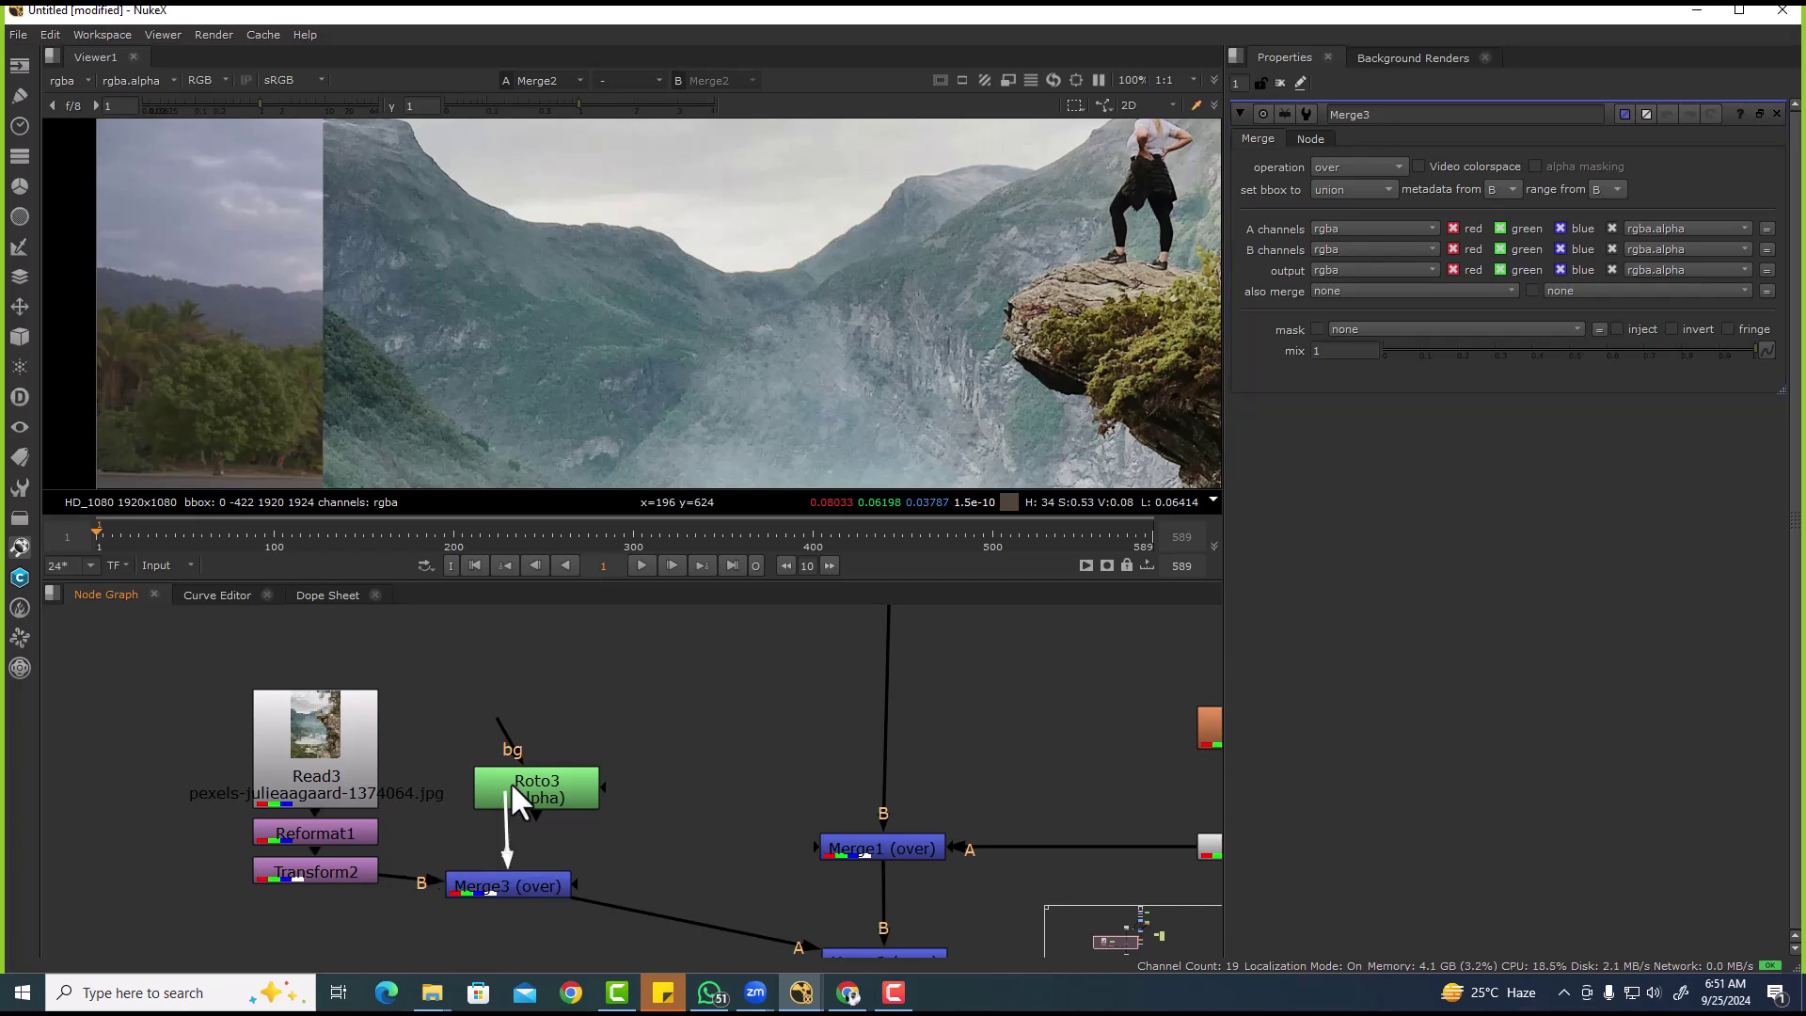
- Draw a closed B-Spline in the new Roto around the green mountain slope beside the cliff photo's edge
double_click(533, 789)
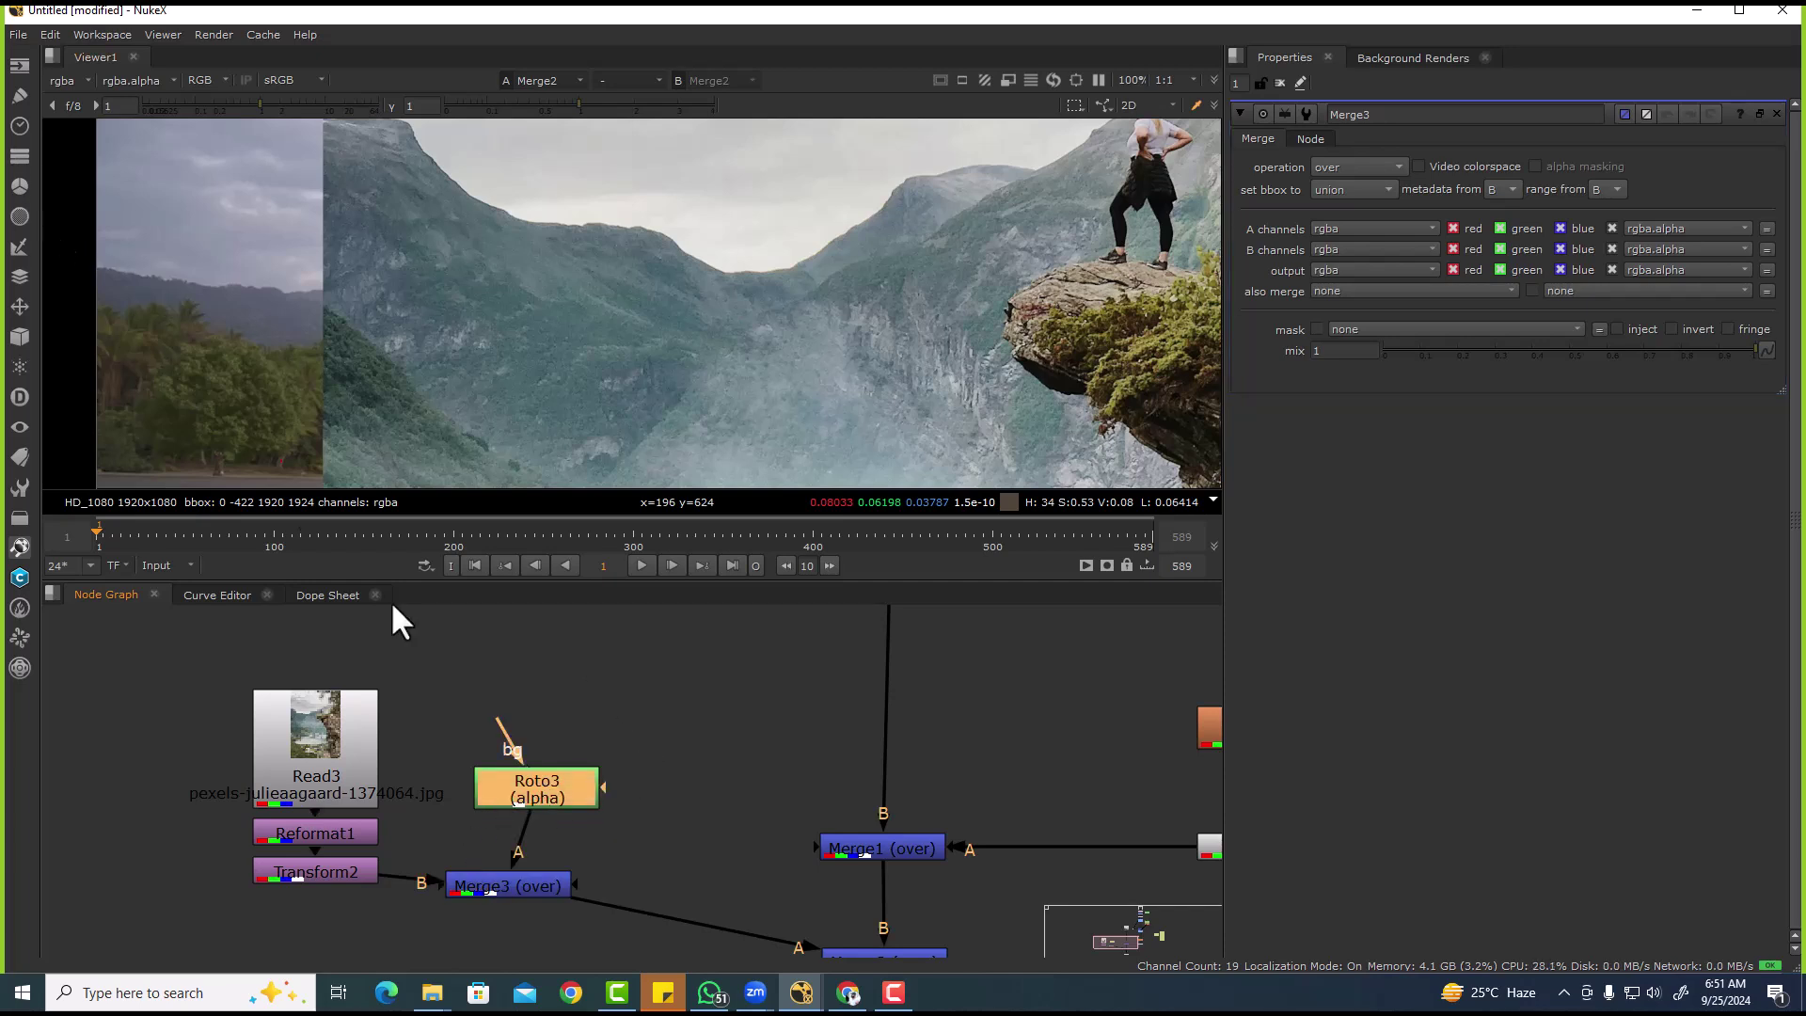
click(59, 220)
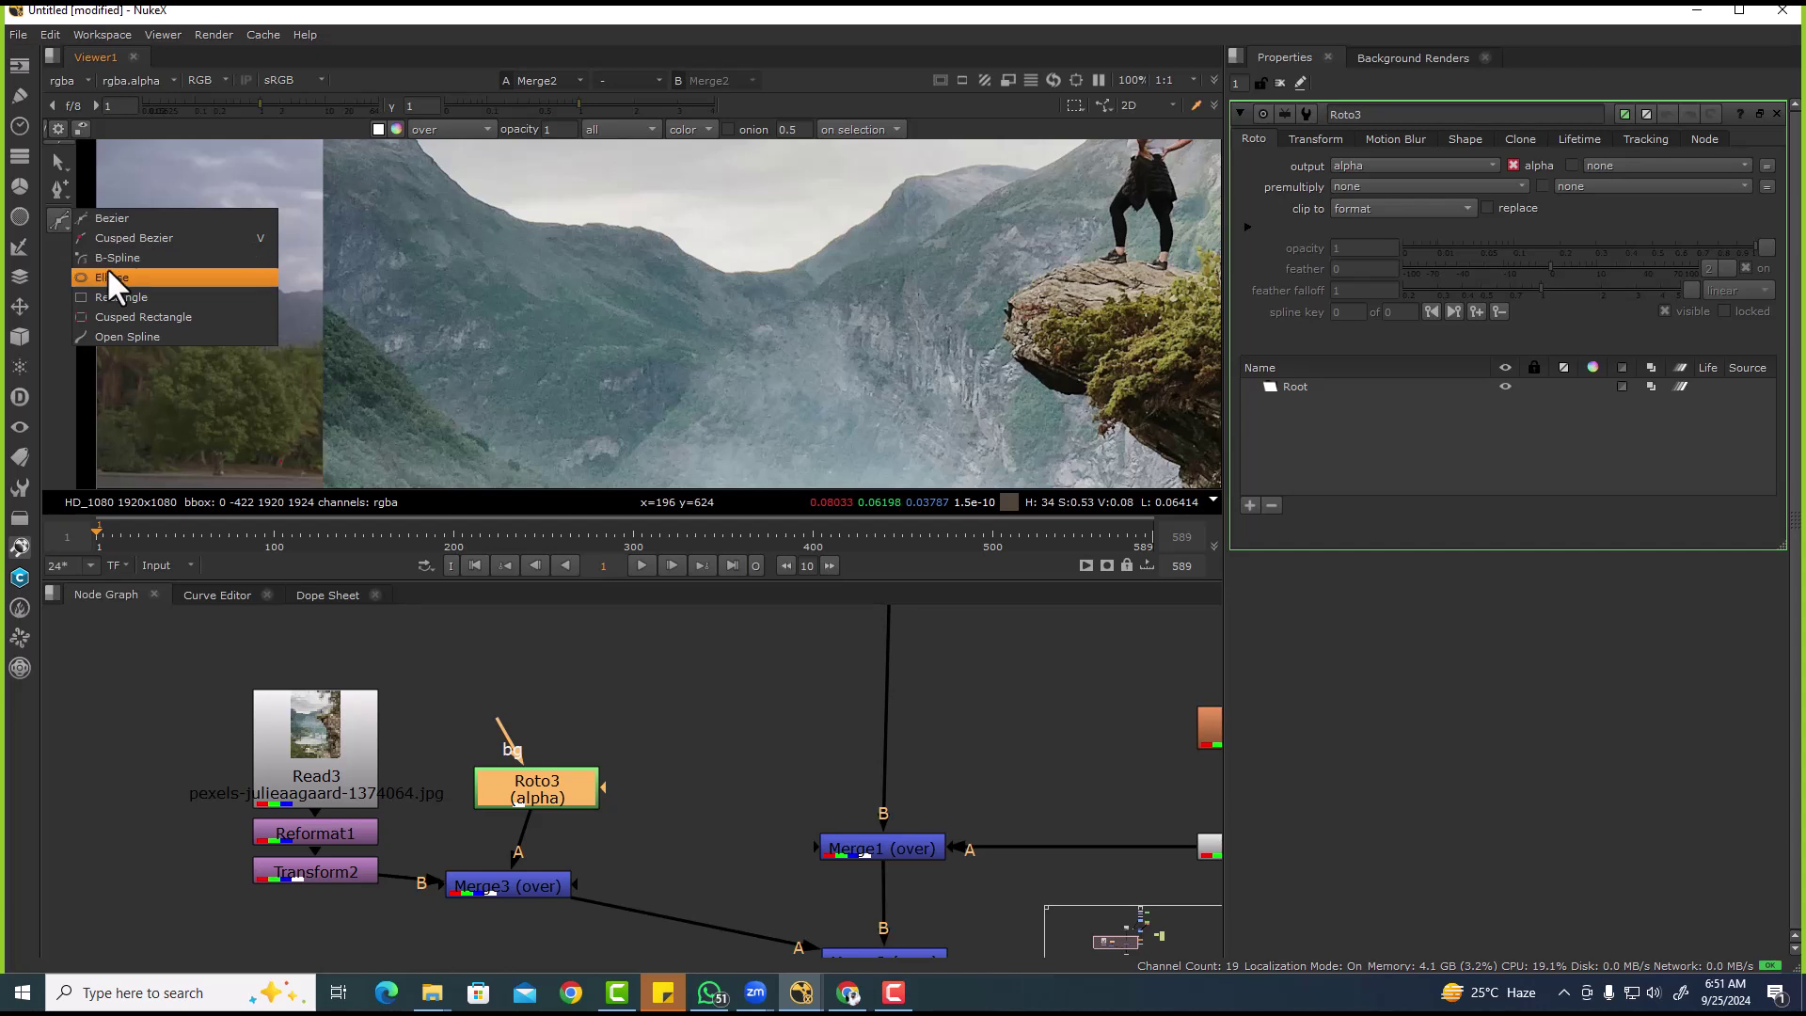
click(105, 260)
scroll(427, 286, down, 3)
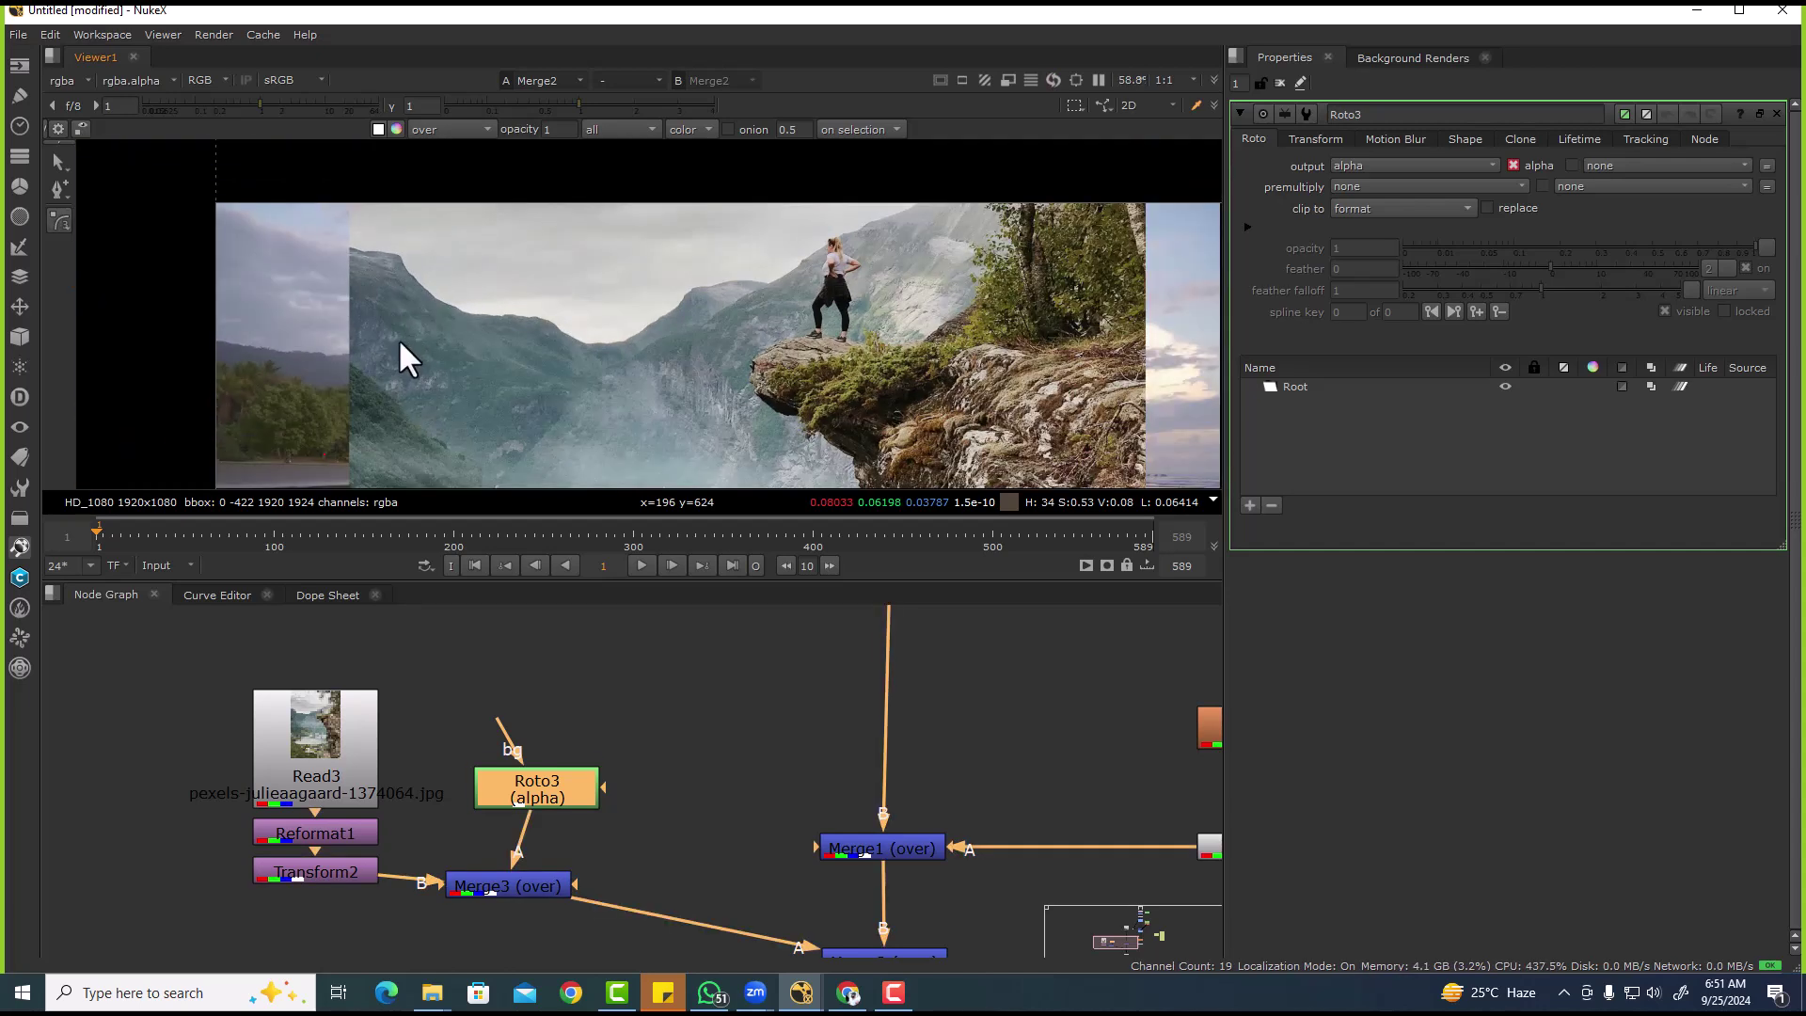
scroll(398, 303, up, 5)
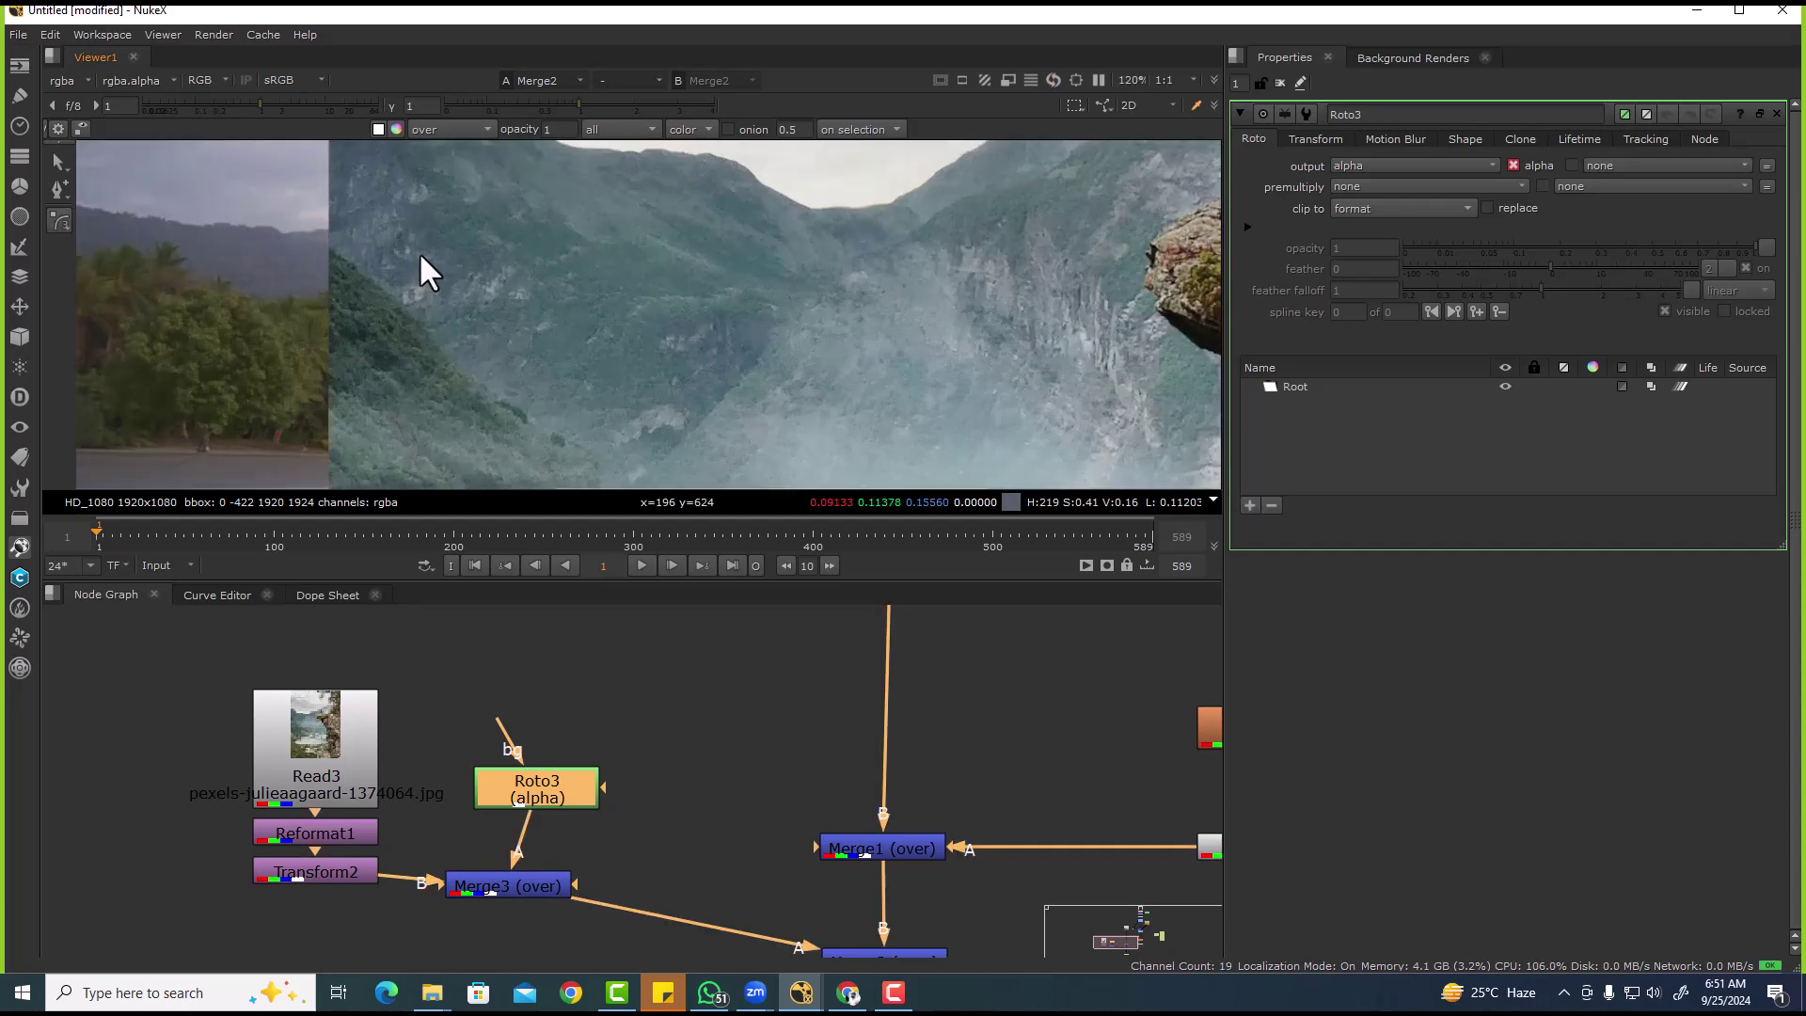
click(419, 253)
key(ctrl+z)
click(394, 295)
click(465, 379)
click(547, 422)
scroll(518, 318, down, 2)
click(530, 316)
click(555, 331)
click(553, 354)
click(572, 366)
click(431, 446)
click(386, 400)
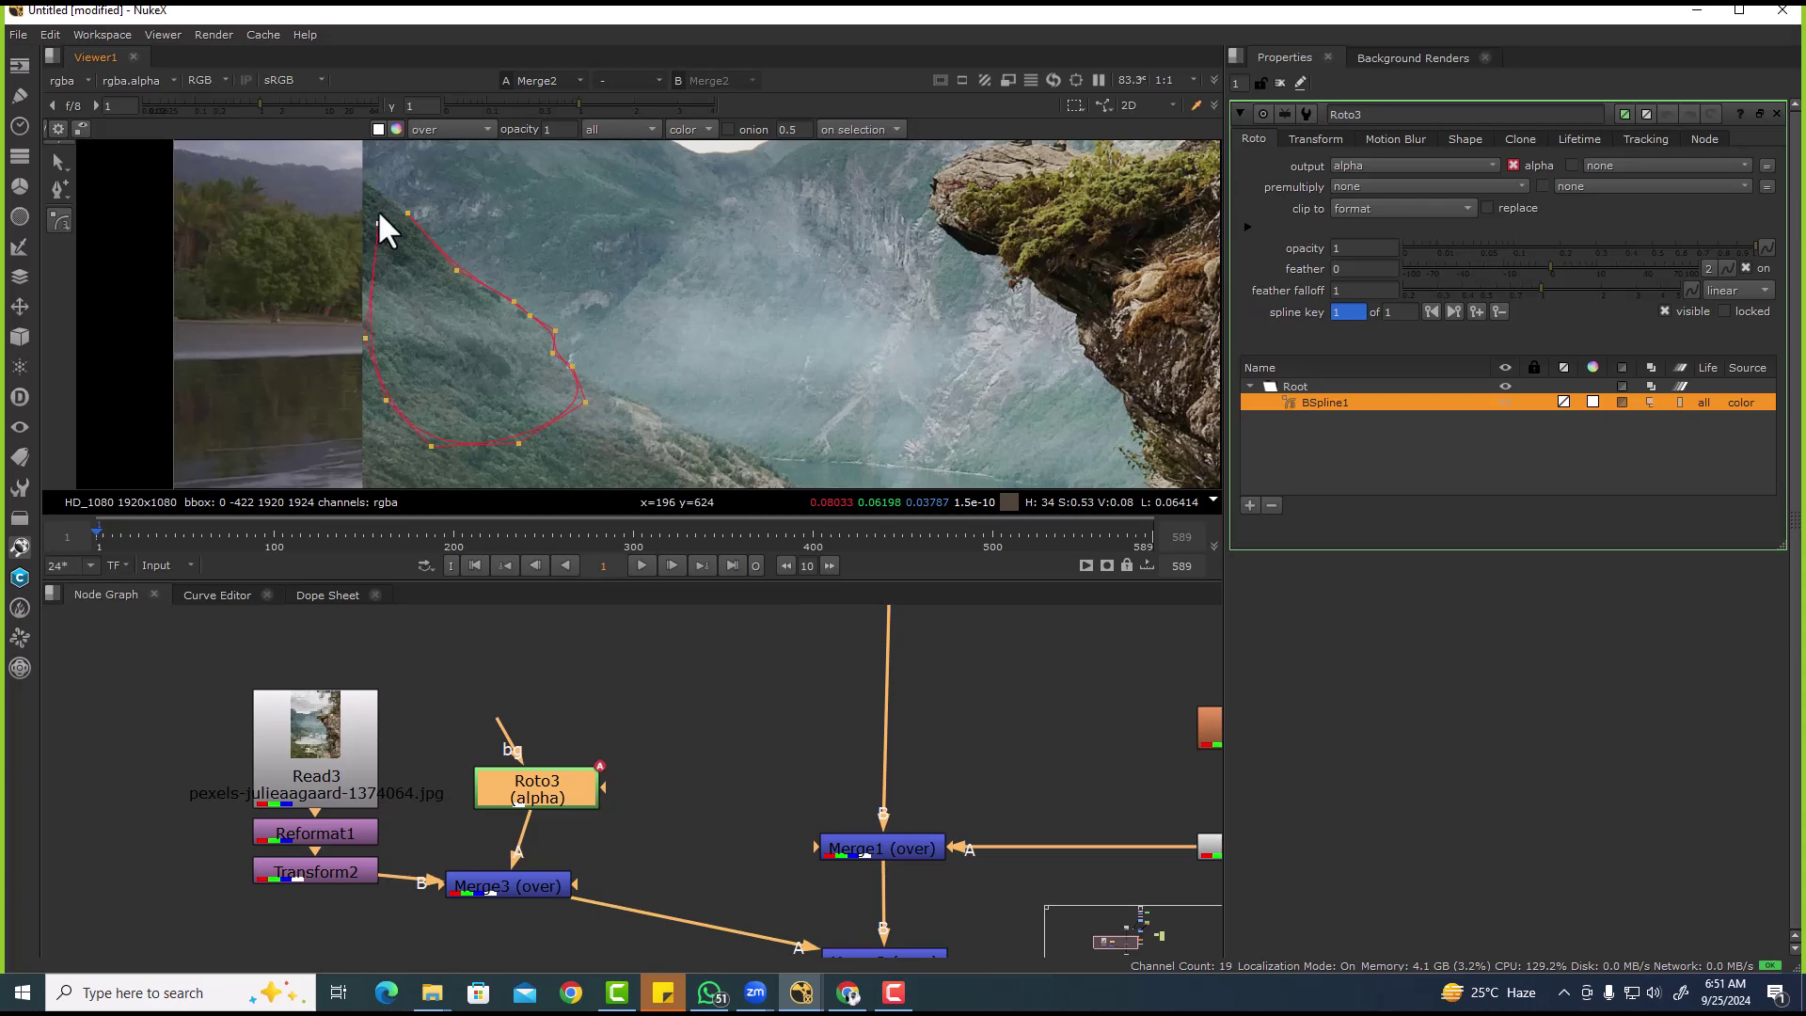
click(409, 214)
- Set the operation of the Merge joining the Roto and the cliff photo to mask
click(517, 883)
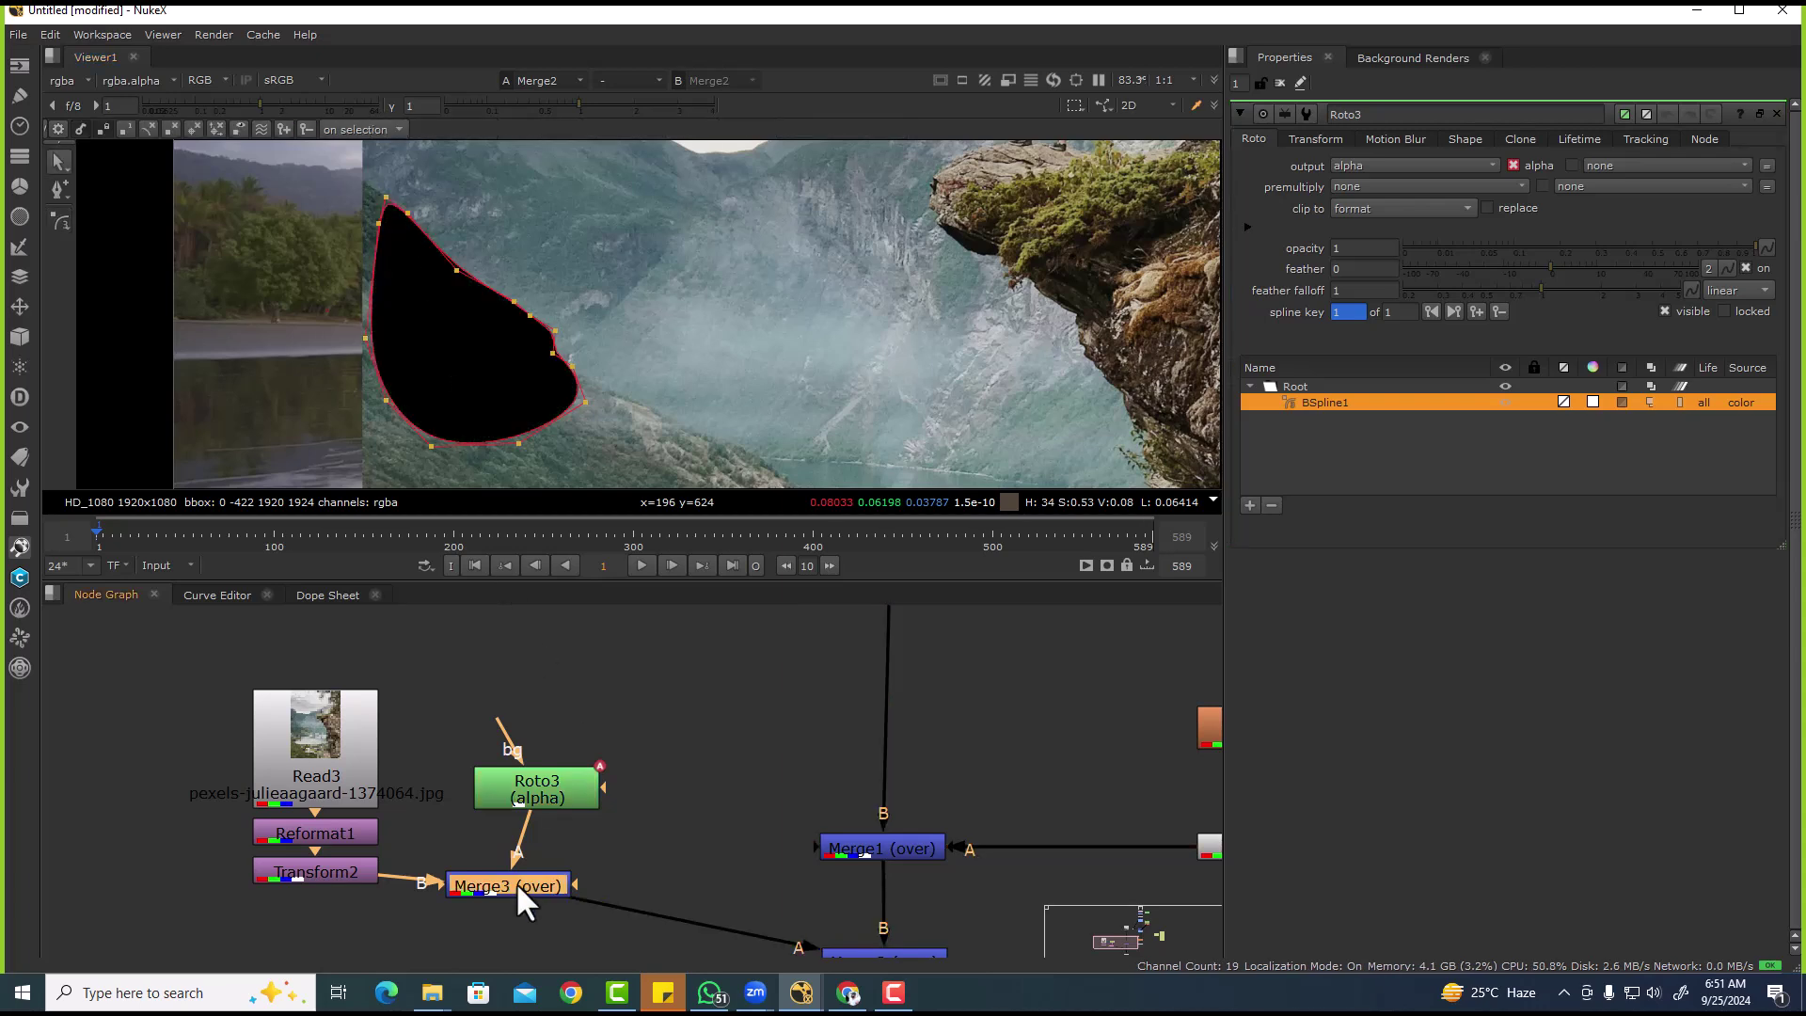
double_click(517, 894)
click(1343, 160)
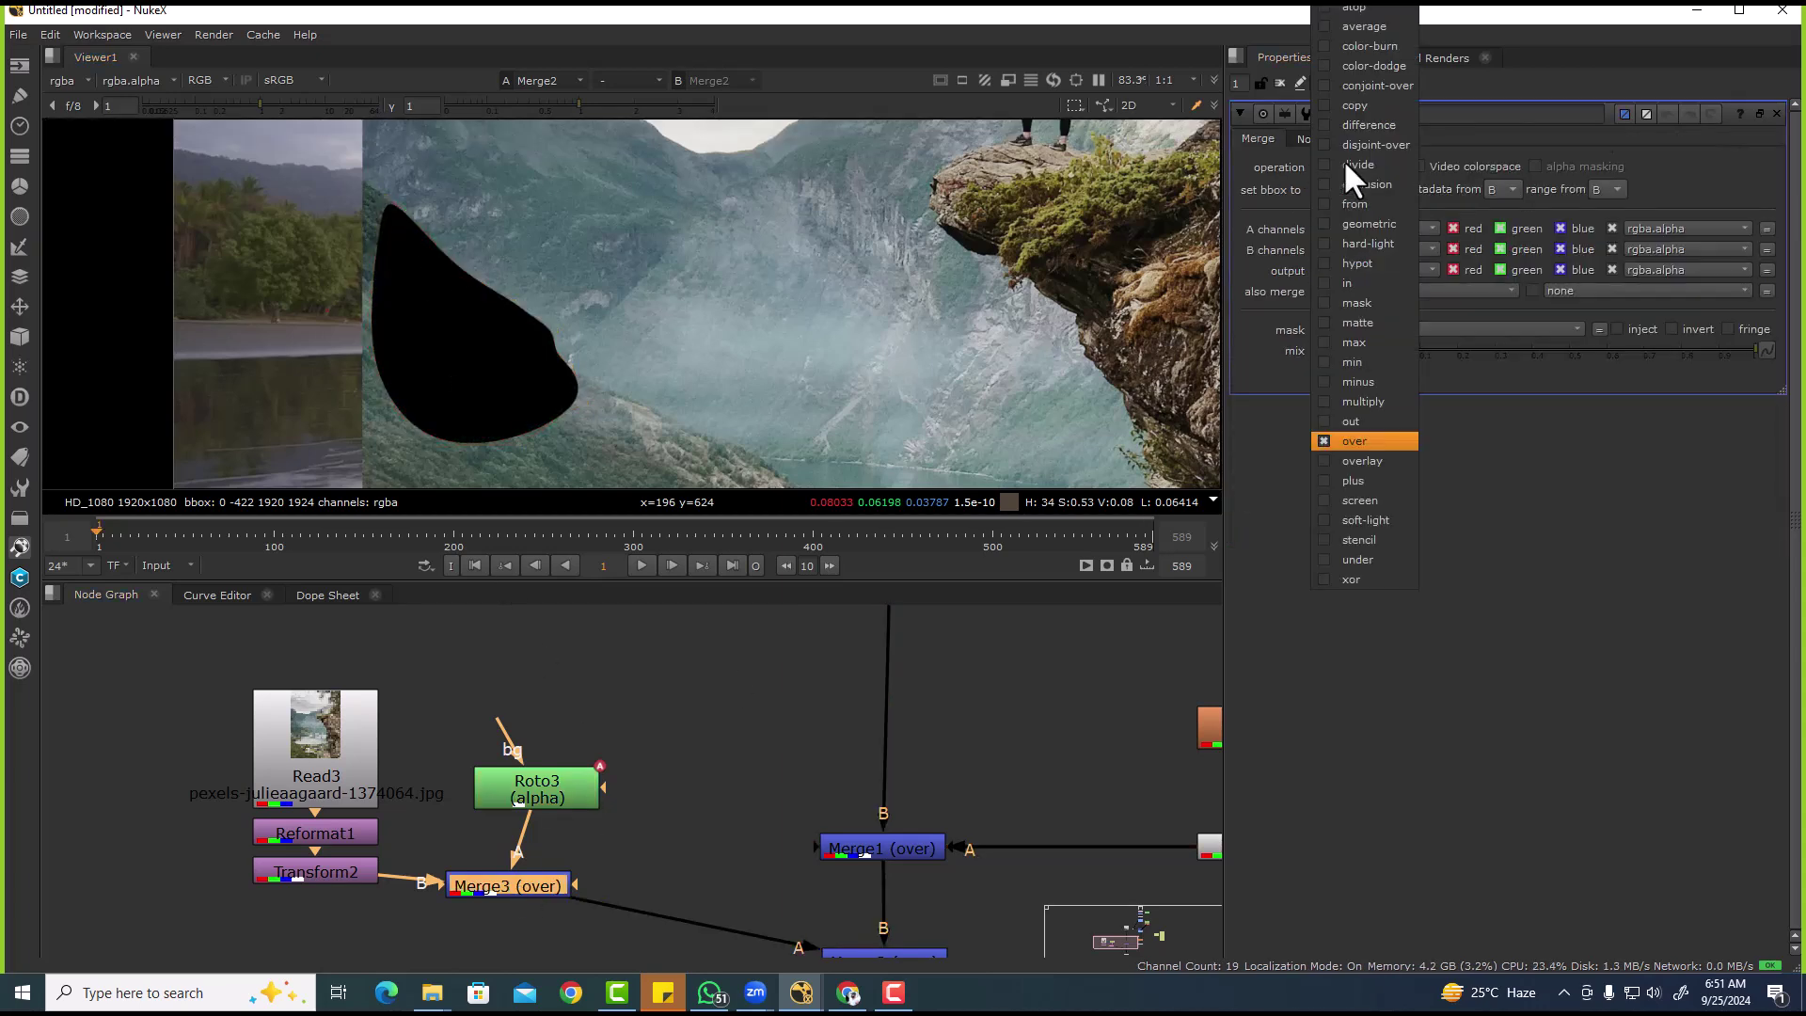
click(1353, 293)
middle_drag(782, 829, 653, 680)
- Add a Blur node after the mountain Roto and set its size to about 8.2
drag(375, 623, 421, 647)
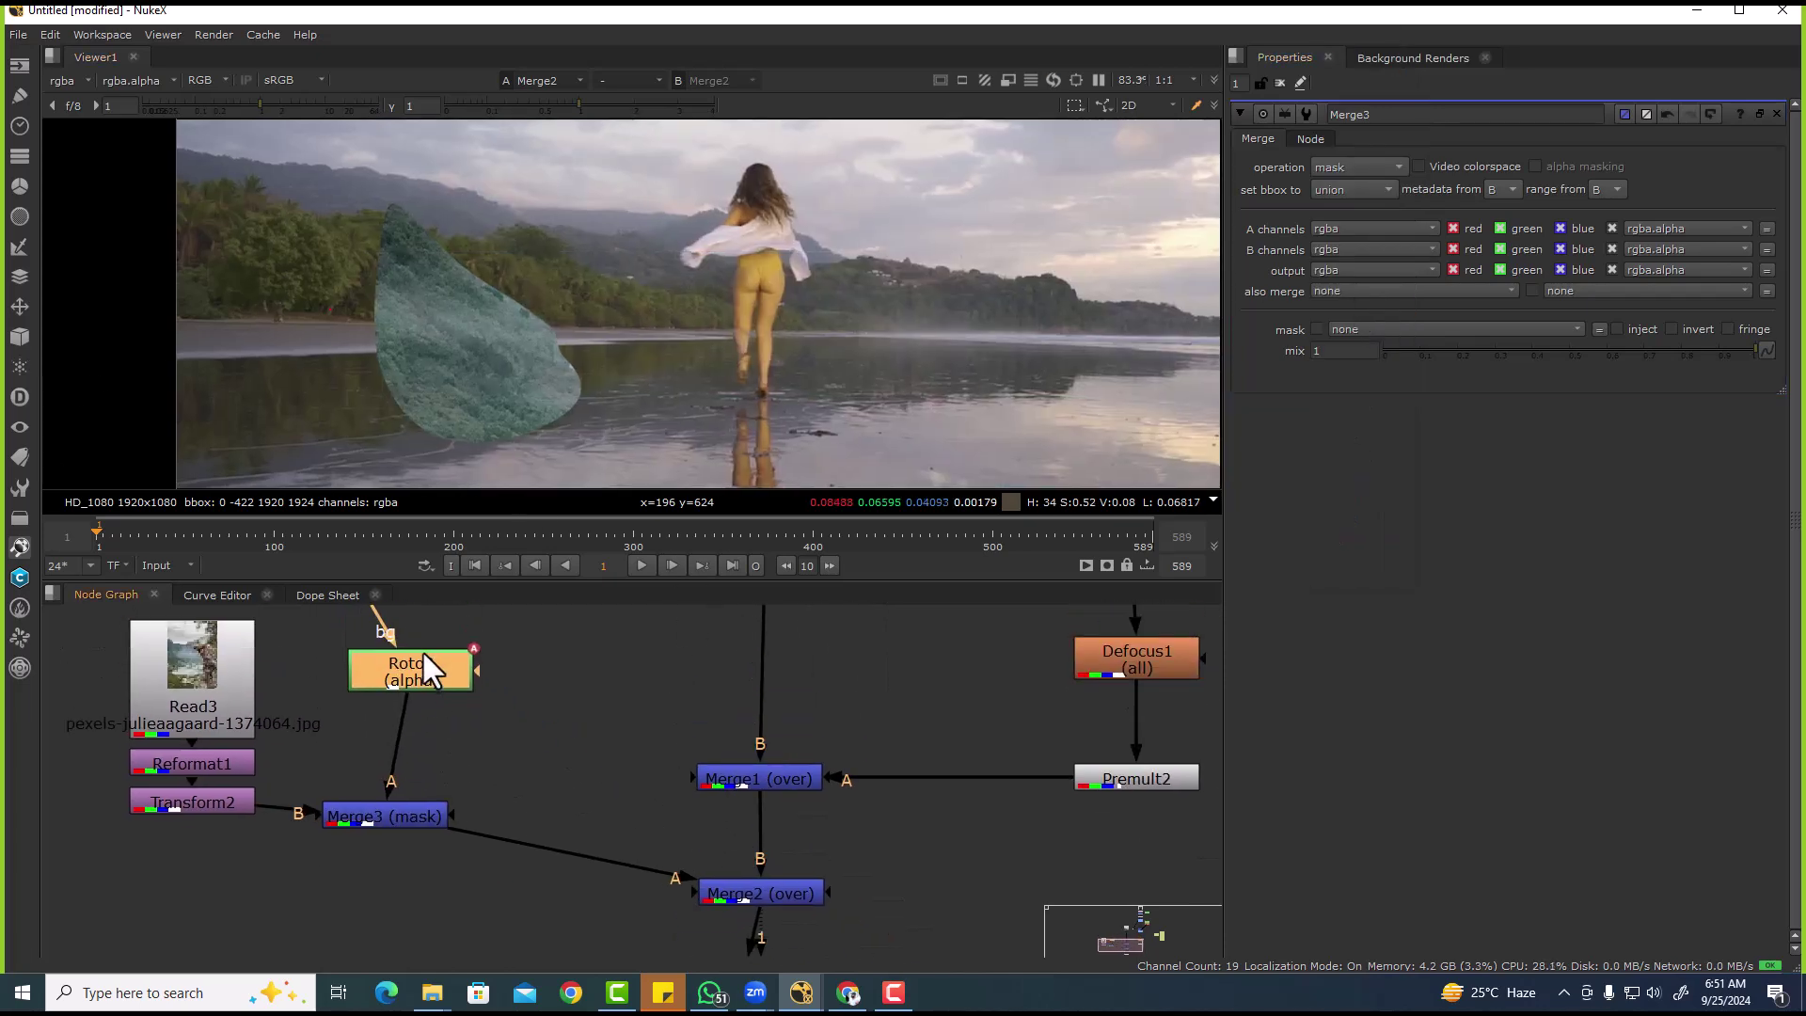
key(b)
mouse_move(1362, 184)
mouse_down()
mouse_move(1537, 190)
mouse_move(1370, 176)
mouse_up()
key(f)
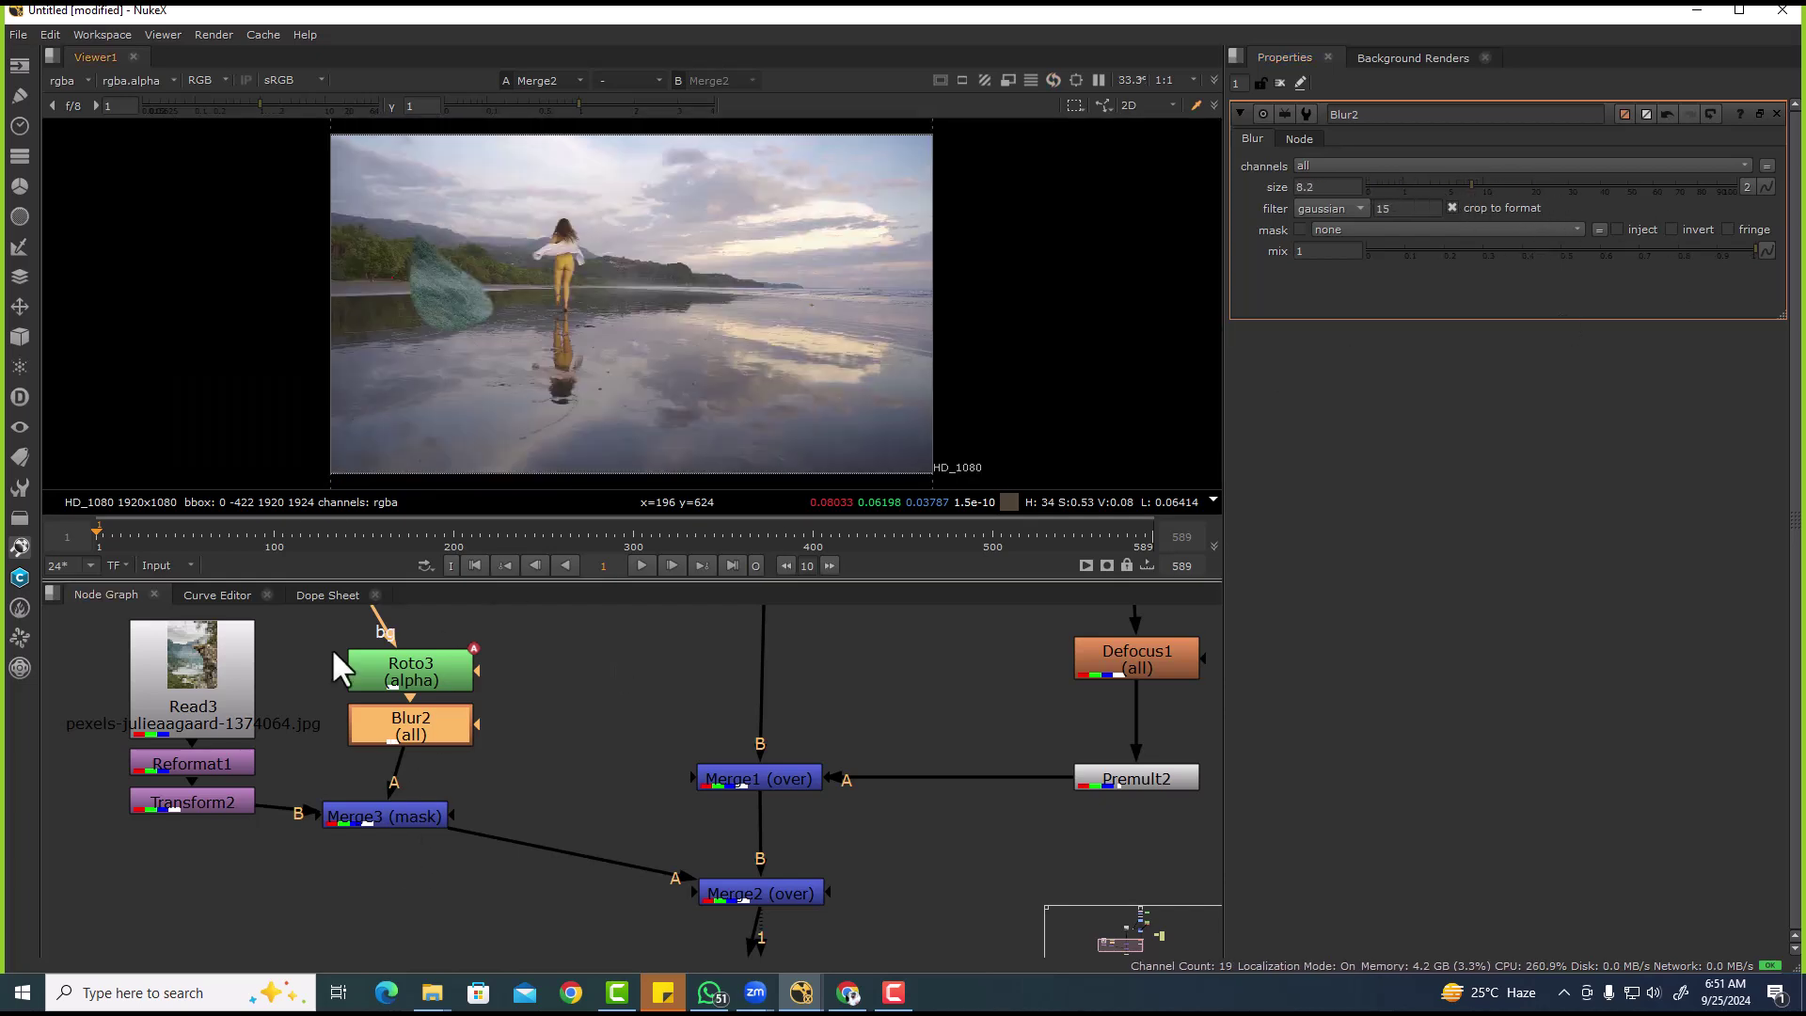
- Add a Transform after the mask Merge and place its pivot on the cut-out slope, about x 396, y 558
click(365, 796)
click(365, 816)
key(t)
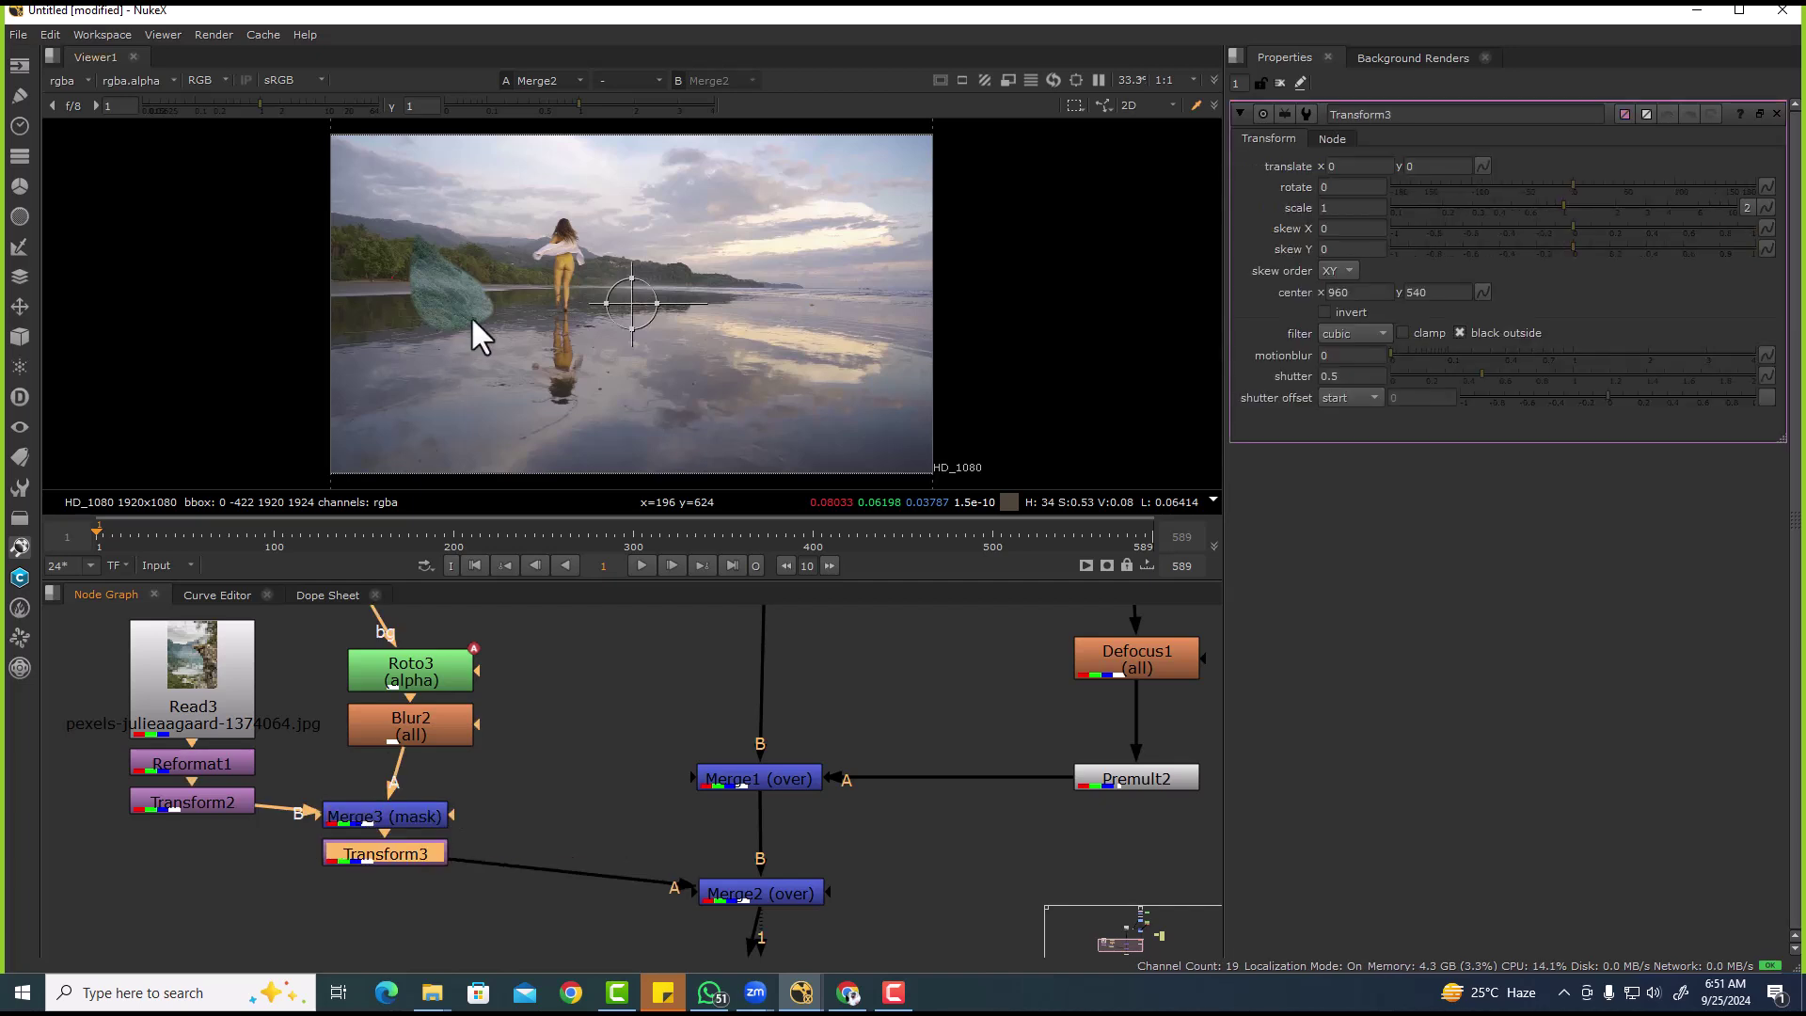
ctrl+drag(631, 302, 461, 297)
- Scale the cut-out slope to about 0.196 and move it to about x -113, y 238, near the distant ridge
scroll(455, 298, up, 4)
middle_drag(452, 295, 525, 363)
drag(523, 362, 433, 176)
scroll(442, 179, up, 3)
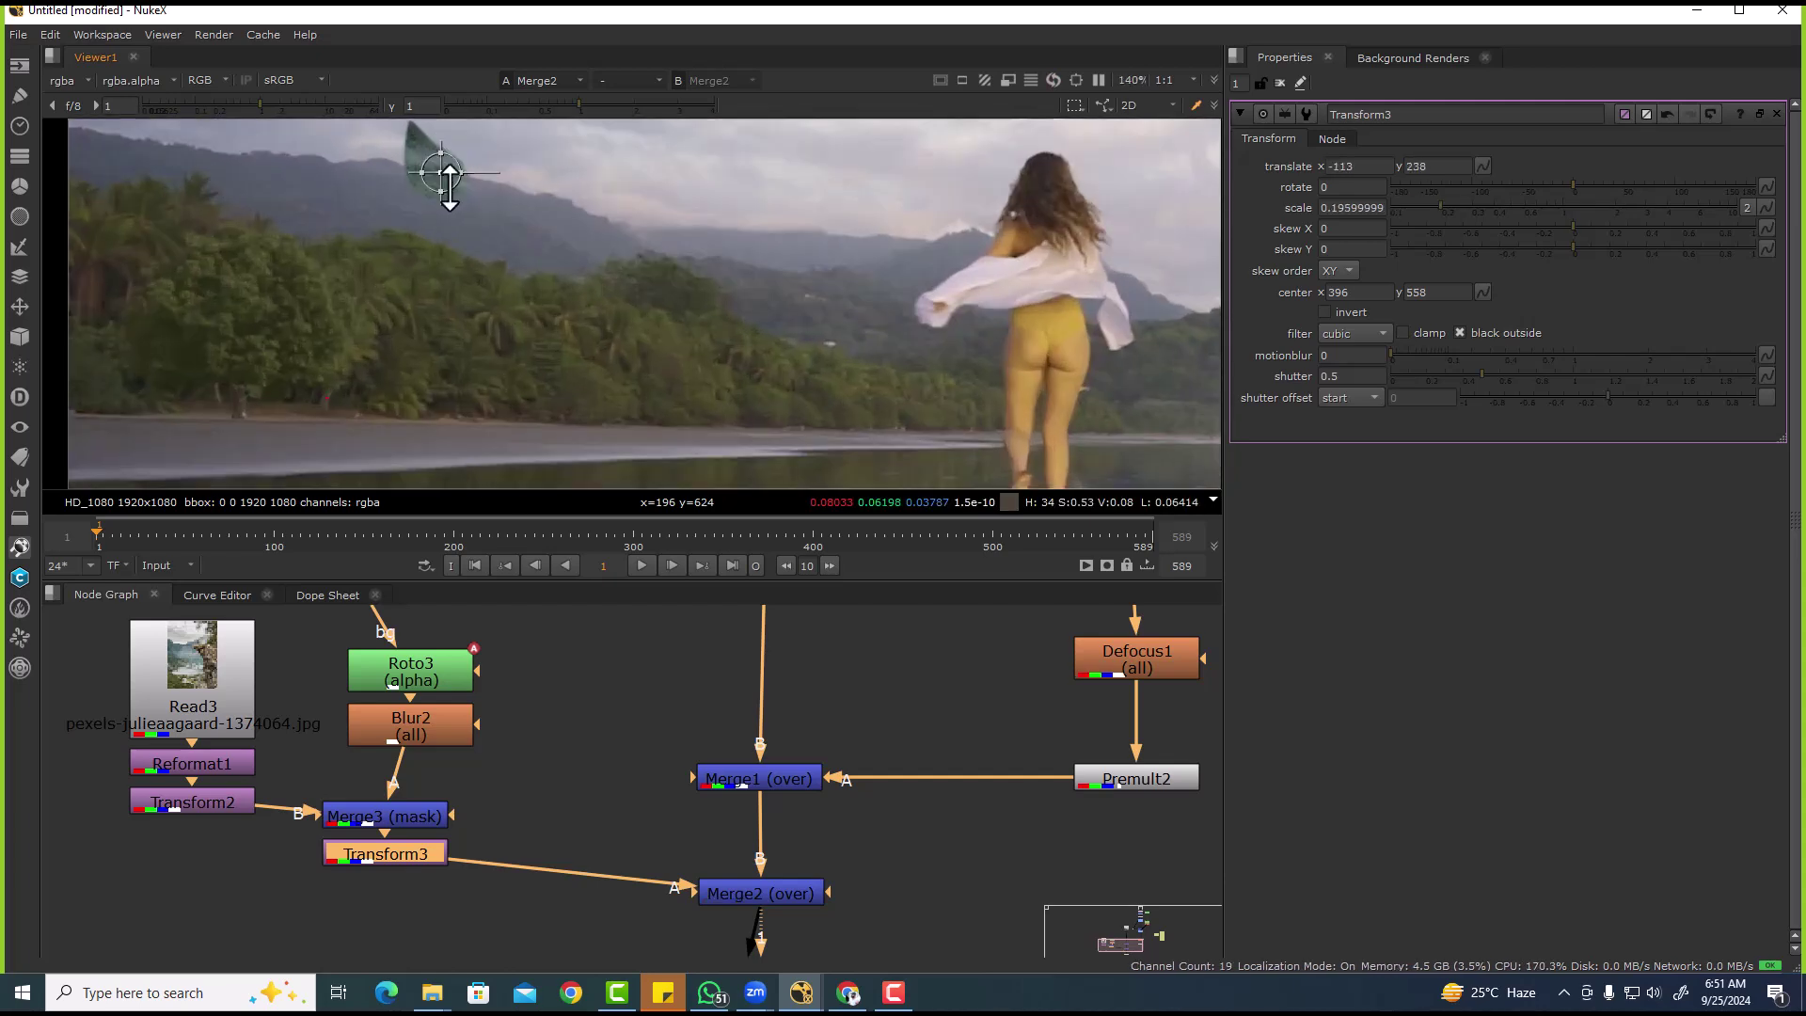
- Rotate the rock patch about 40.6 degrees with Transform3 and place it on the mountain ridge at about x -180, y 246.5
middle_drag(446, 183, 496, 311)
drag(490, 303, 371, 294)
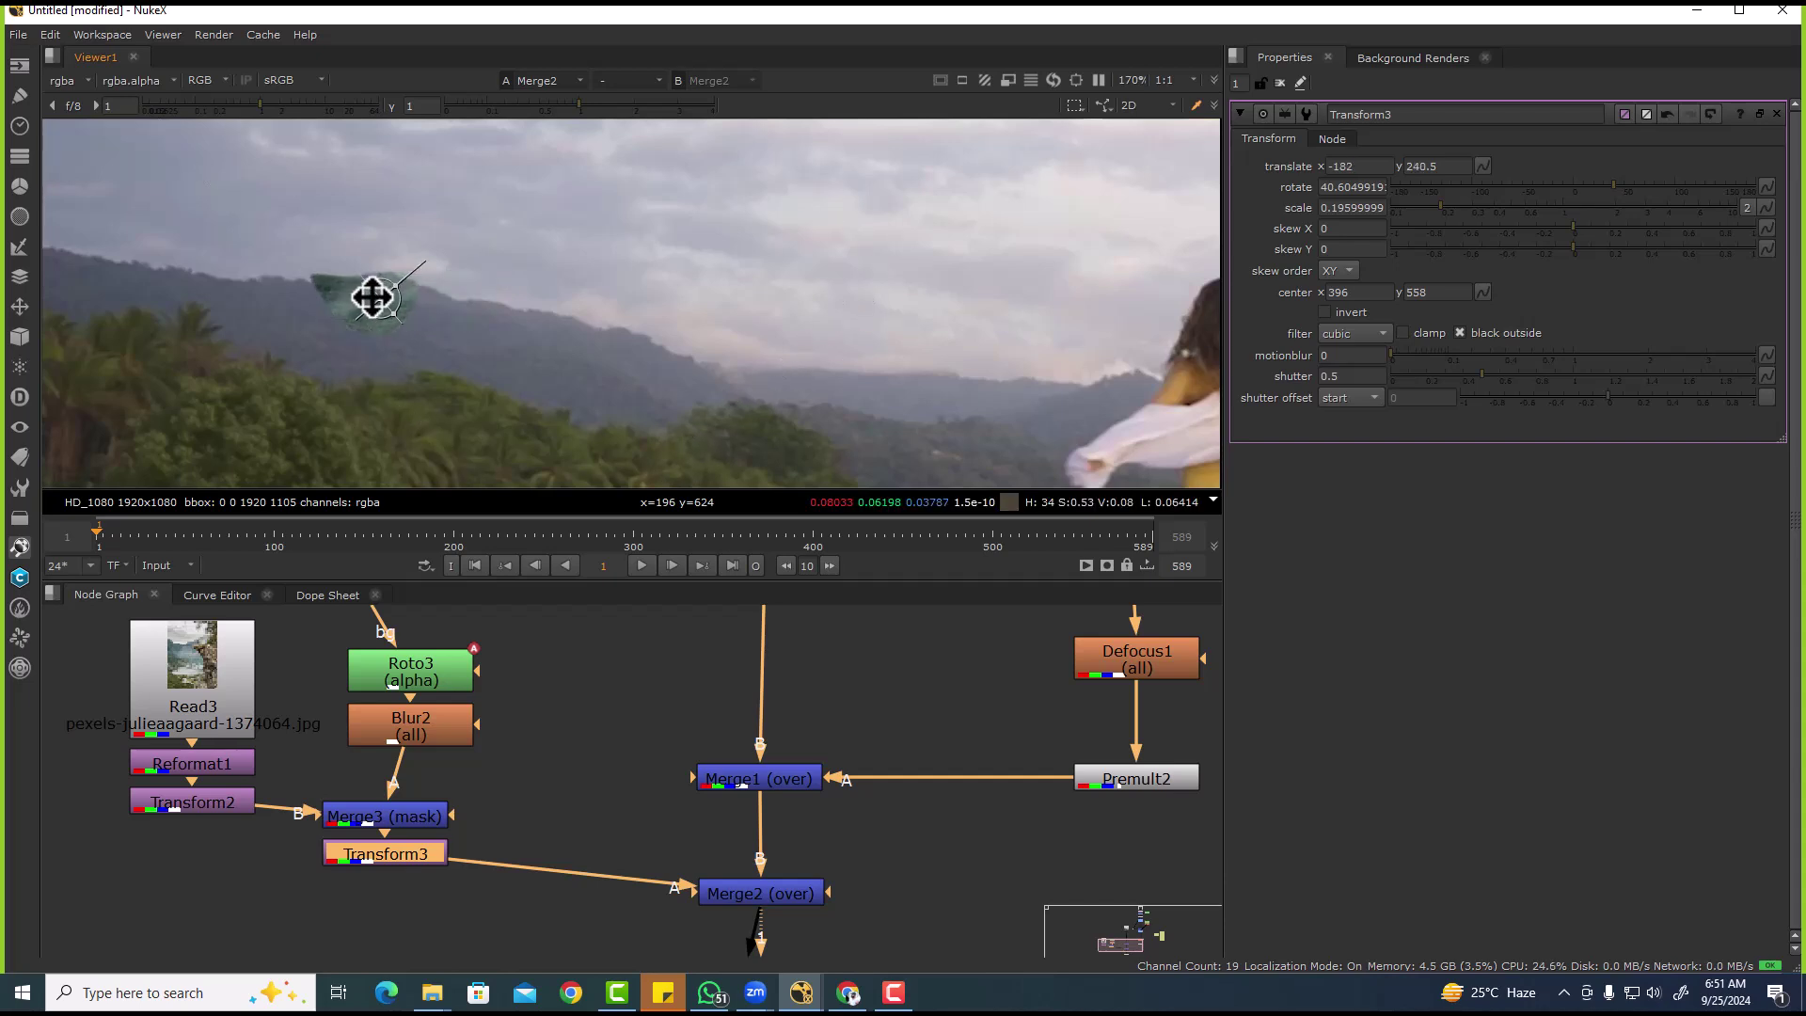
key(o)
scroll(353, 320, up, 5)
scroll(387, 340, down, 5)
- Insert an Unpremult node between Transform3 and the A input of Merge2
click(510, 772)
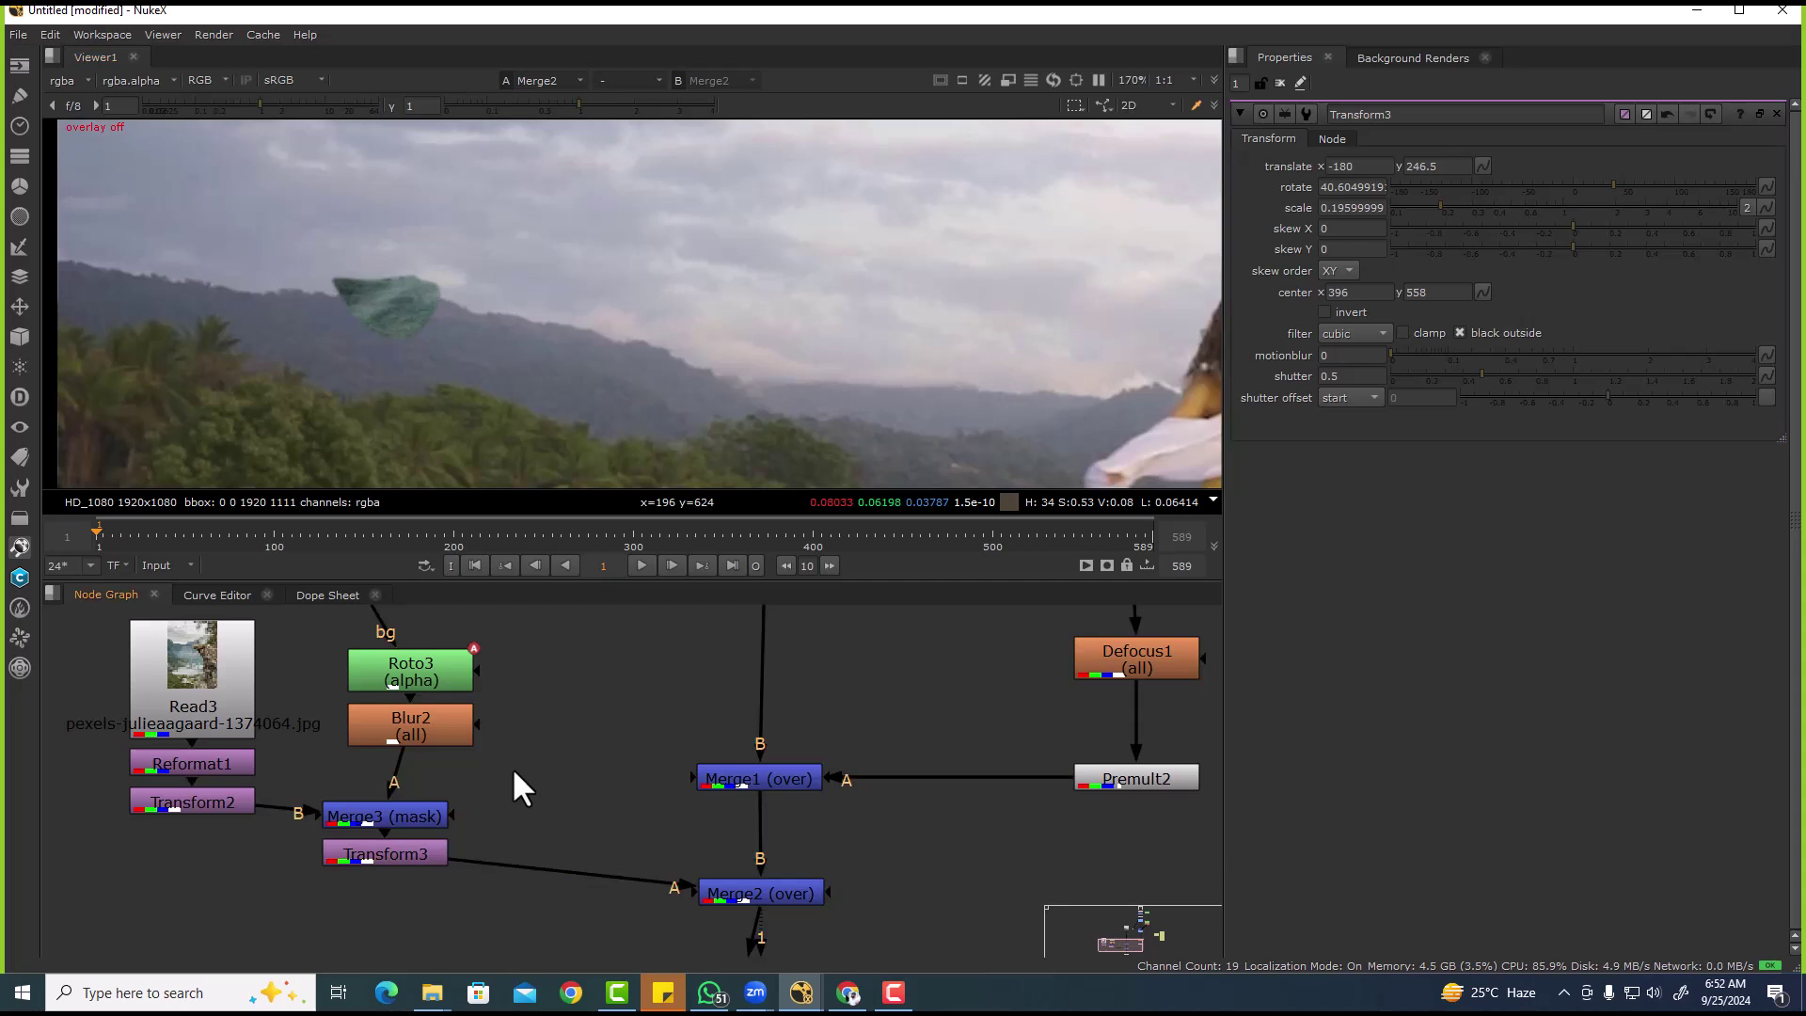
key(Tab)
text(unp)
key(Return)
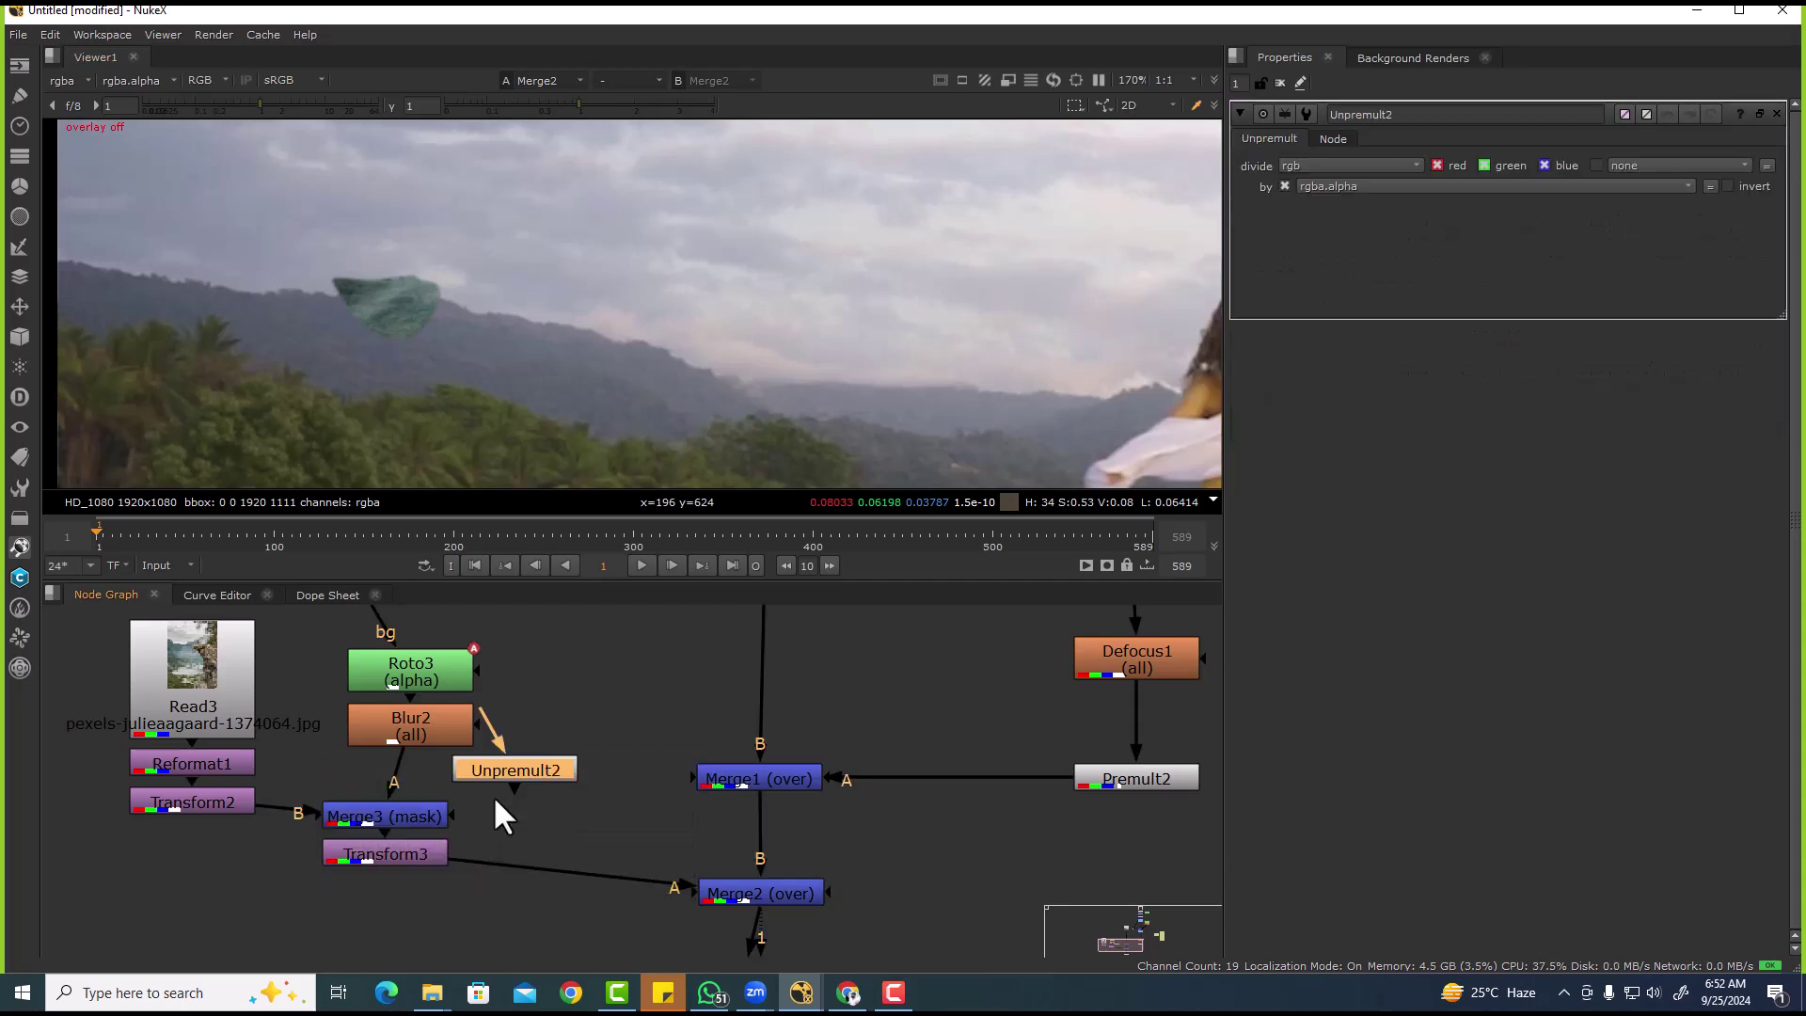
click(452, 900)
- Insert a Premult node between Unpremult2 and Merge2, leaving space above it for colour-correction nodes
middle_drag(451, 899, 451, 803)
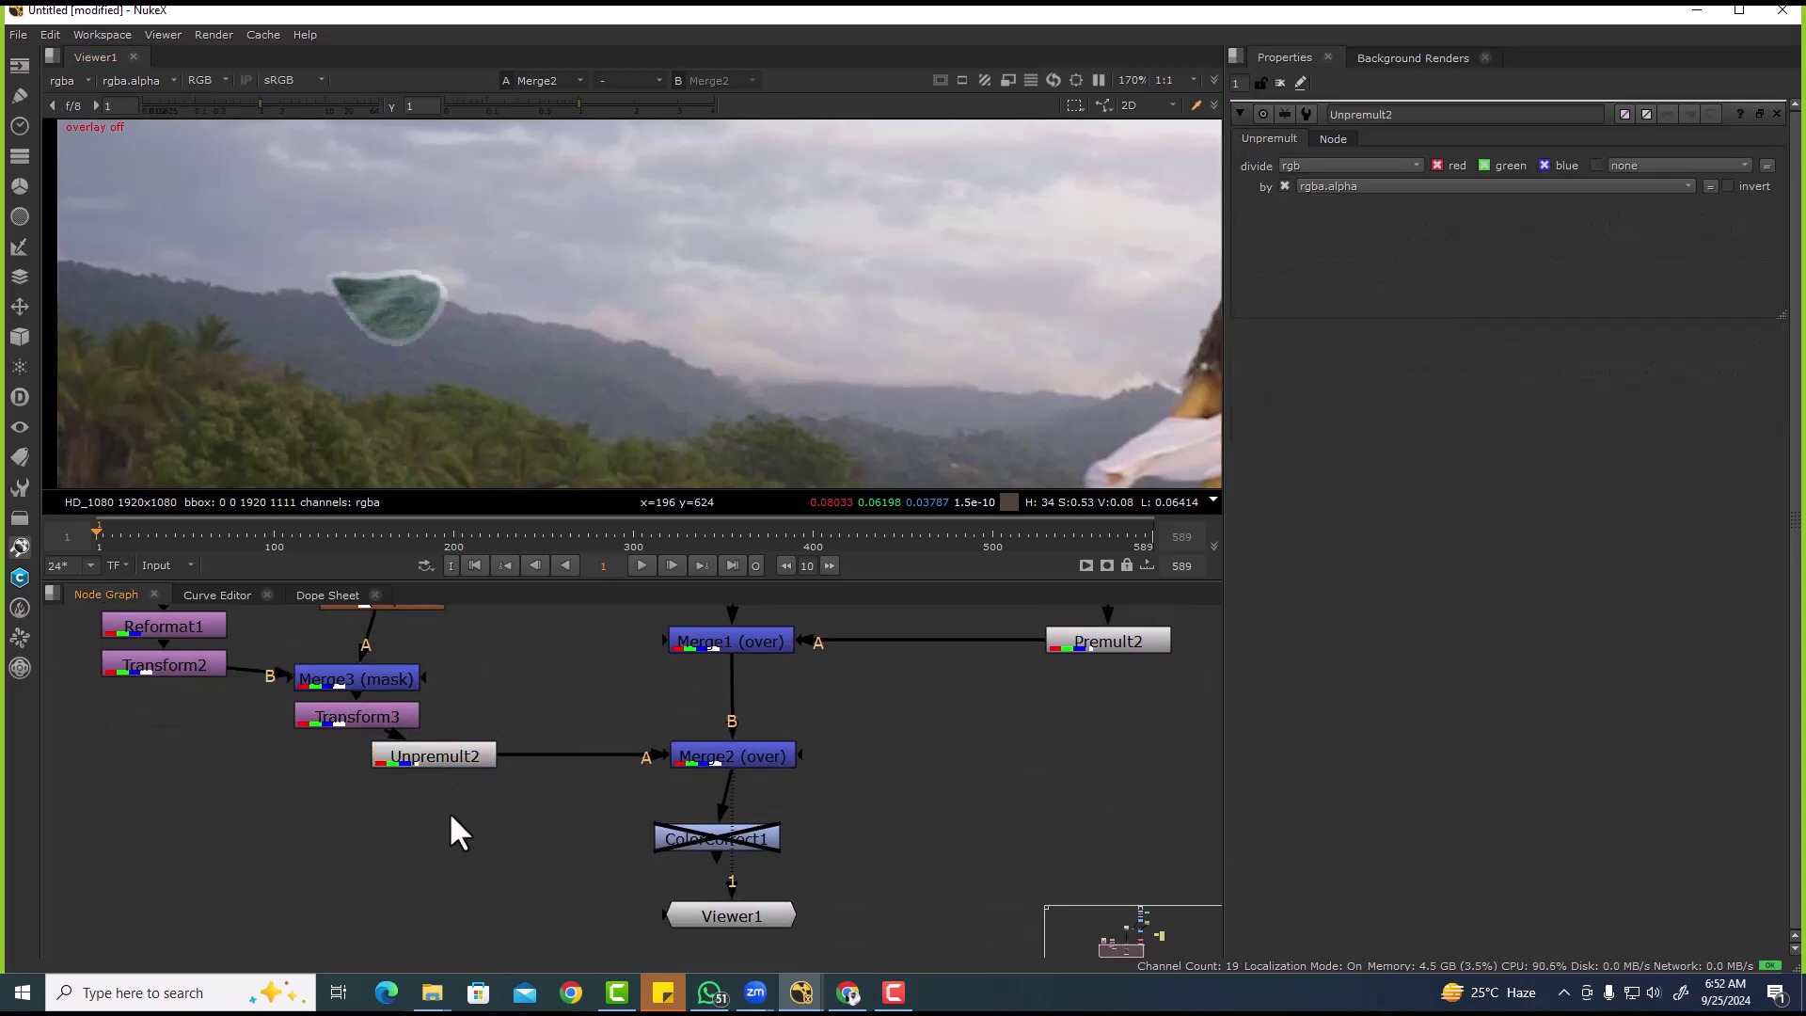
key(Tab)
text(prem)
key(Return)
click(433, 840)
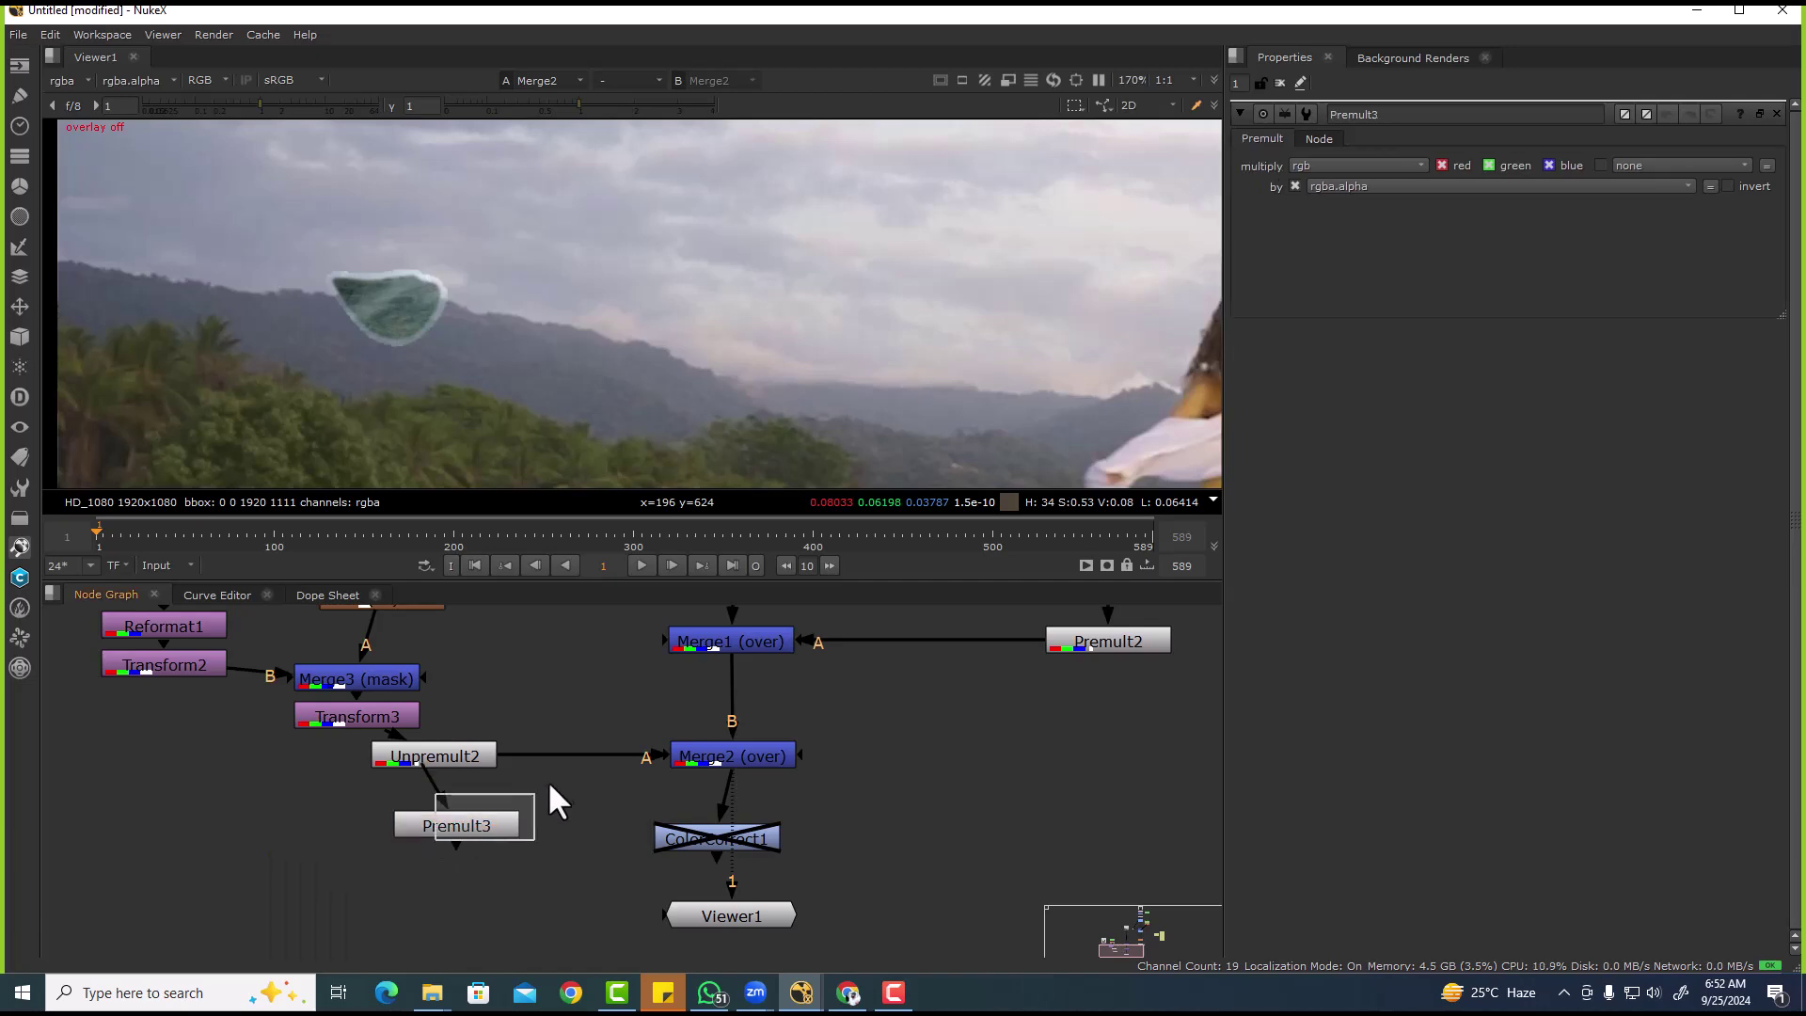
drag(455, 832, 452, 917)
click(533, 781)
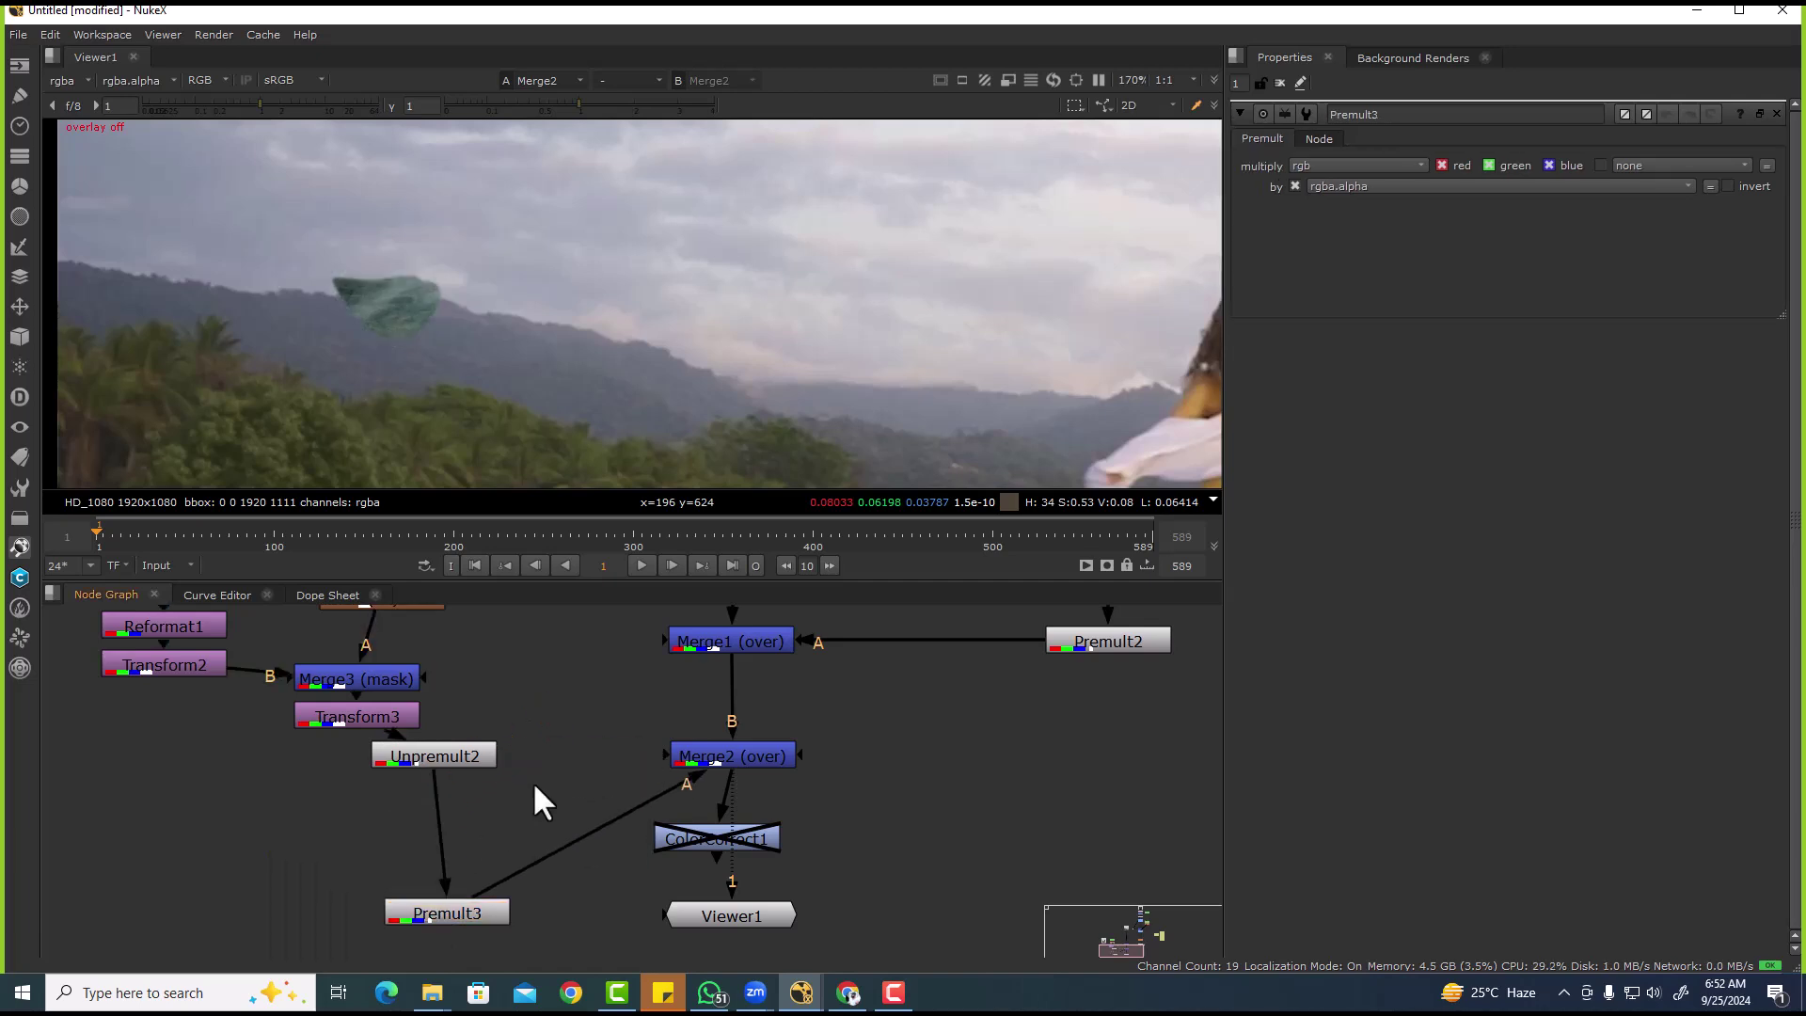
- Insert a Grade between Unpremult2 and Premult3, sampling its whitepoint from the rock patch's bright area and its gain from the mountain
key(g)
drag(532, 790, 443, 794)
click(1712, 207)
ctrl+click(381, 309)
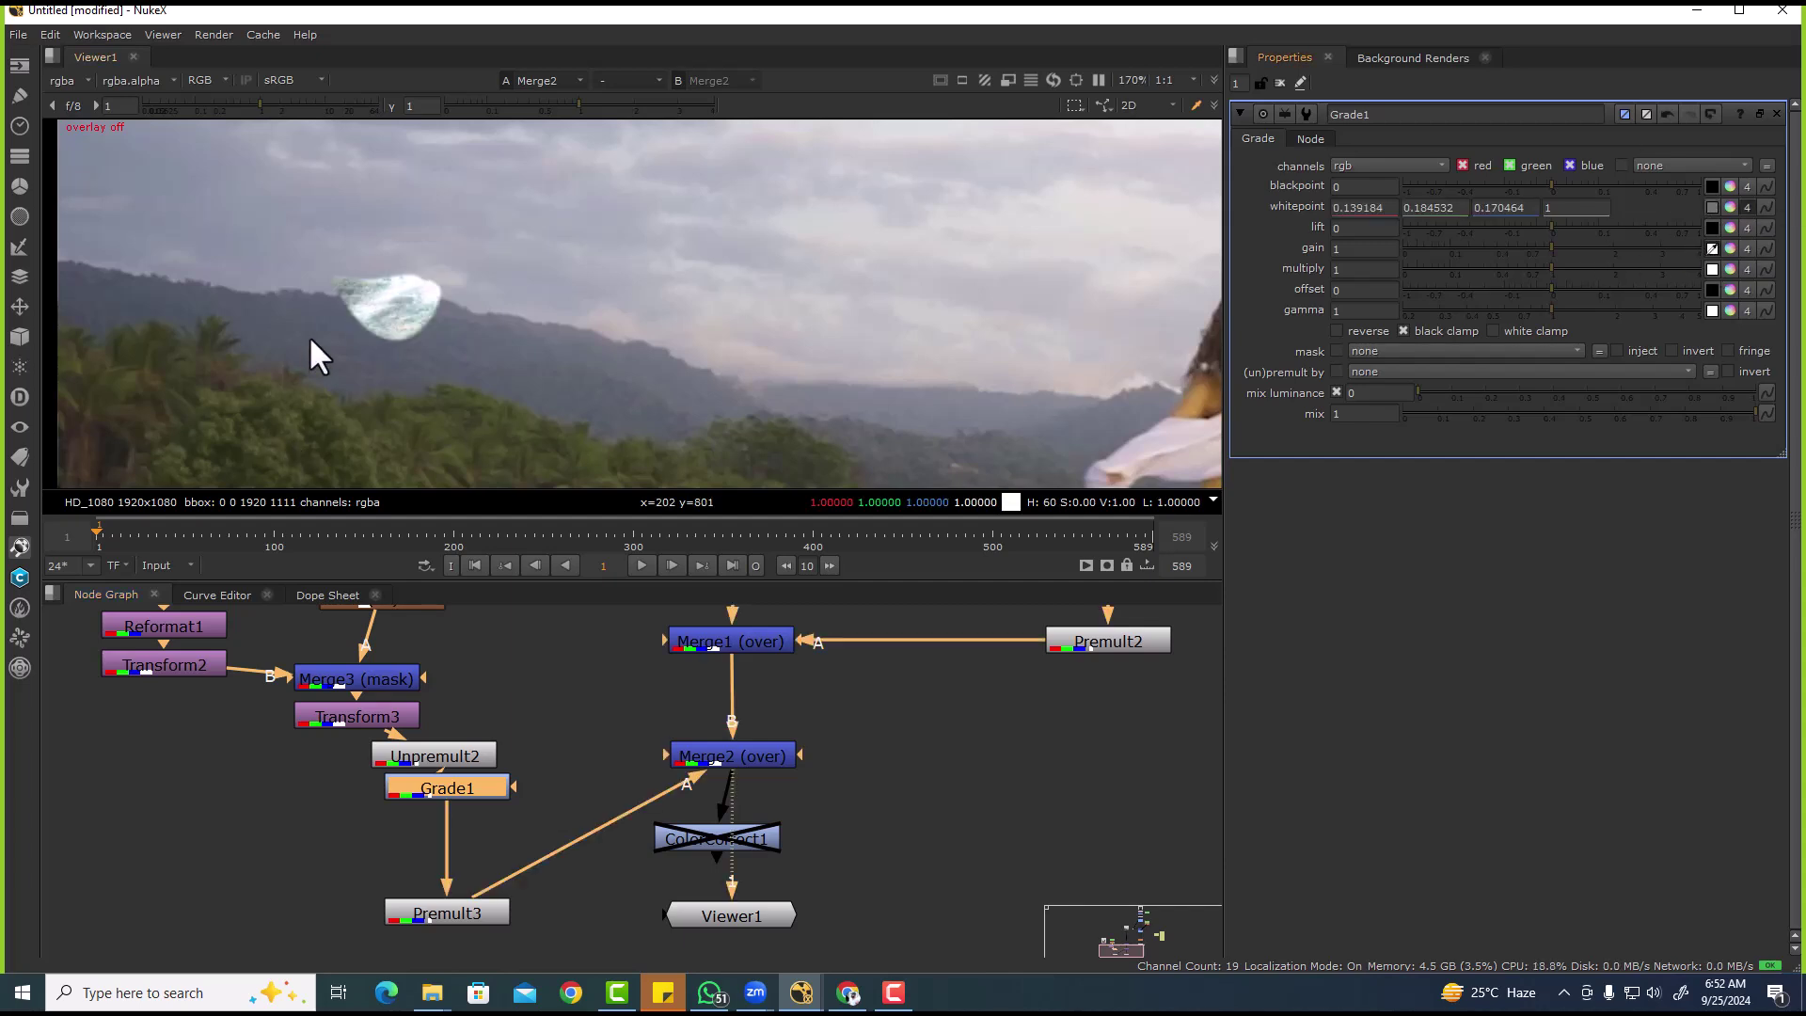
ctrl+shift+drag(308, 335, 342, 353)
- Move Unpremult2 and Grade1 up to make room above Premult3, and raise the viewer gain to 9.5
scroll(560, 685, down, 1)
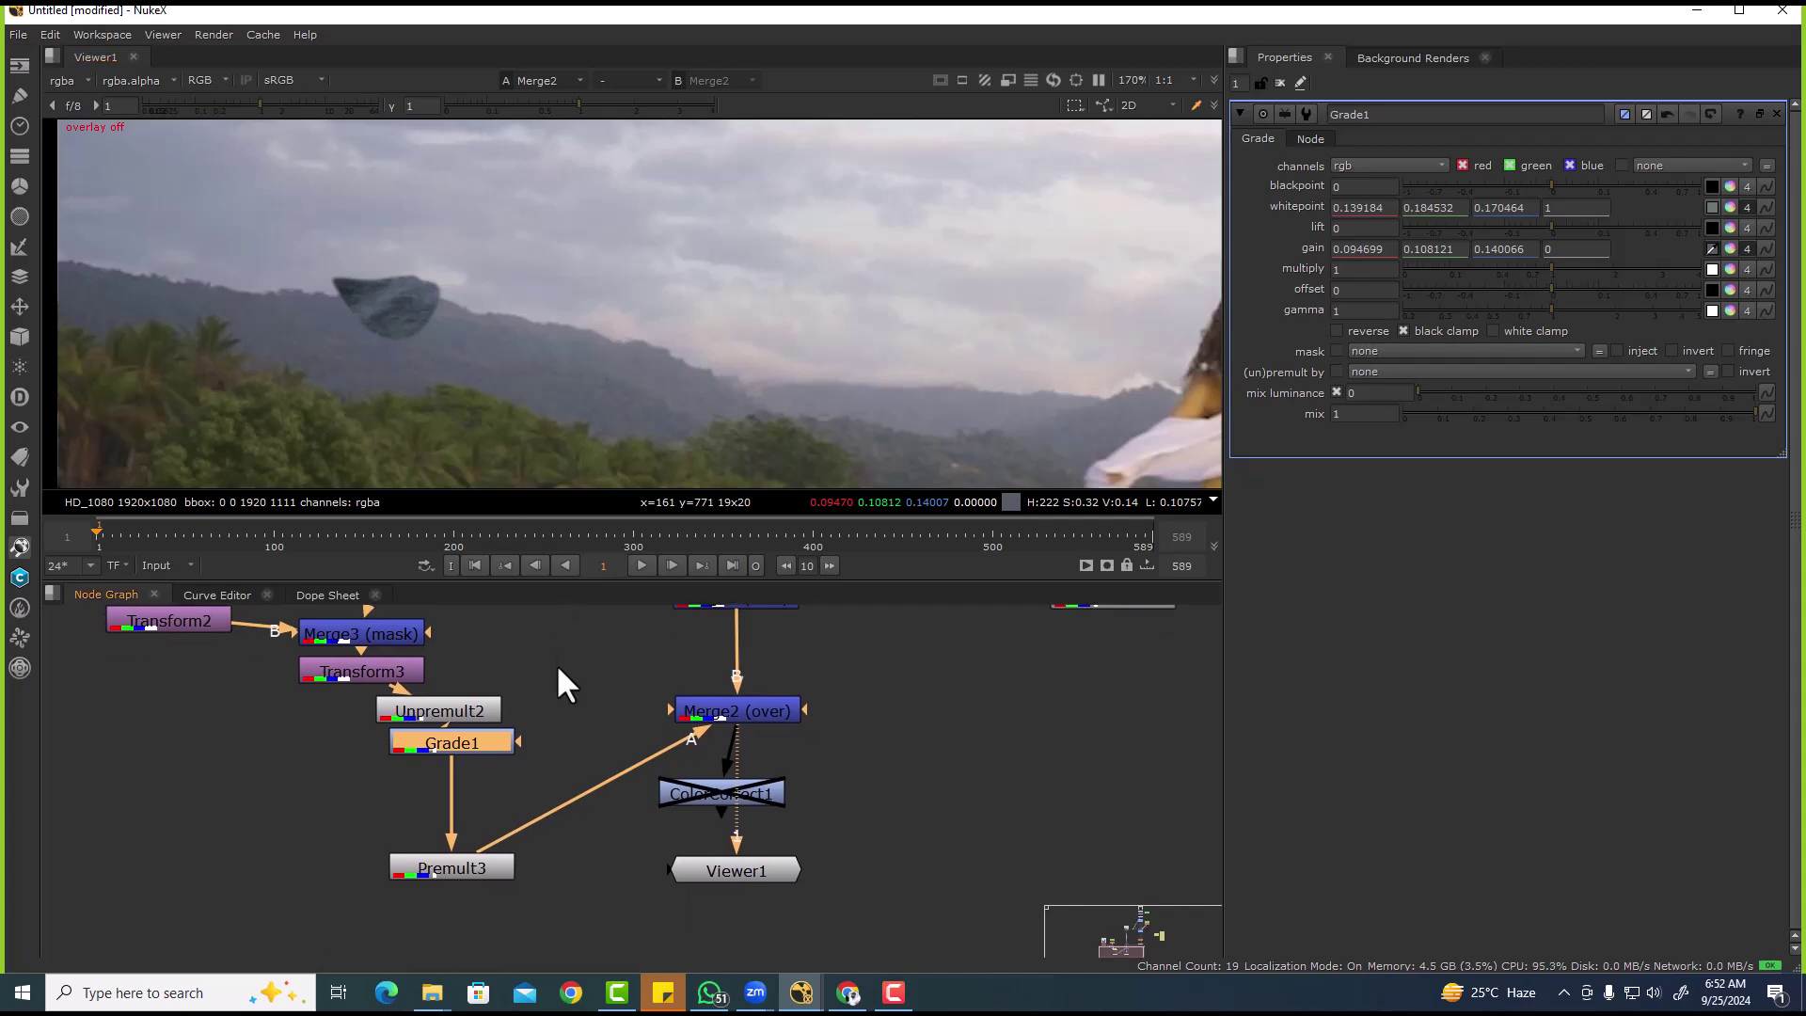
ctrl+click(425, 711)
drag(425, 711, 402, 617)
drag(269, 103, 353, 134)
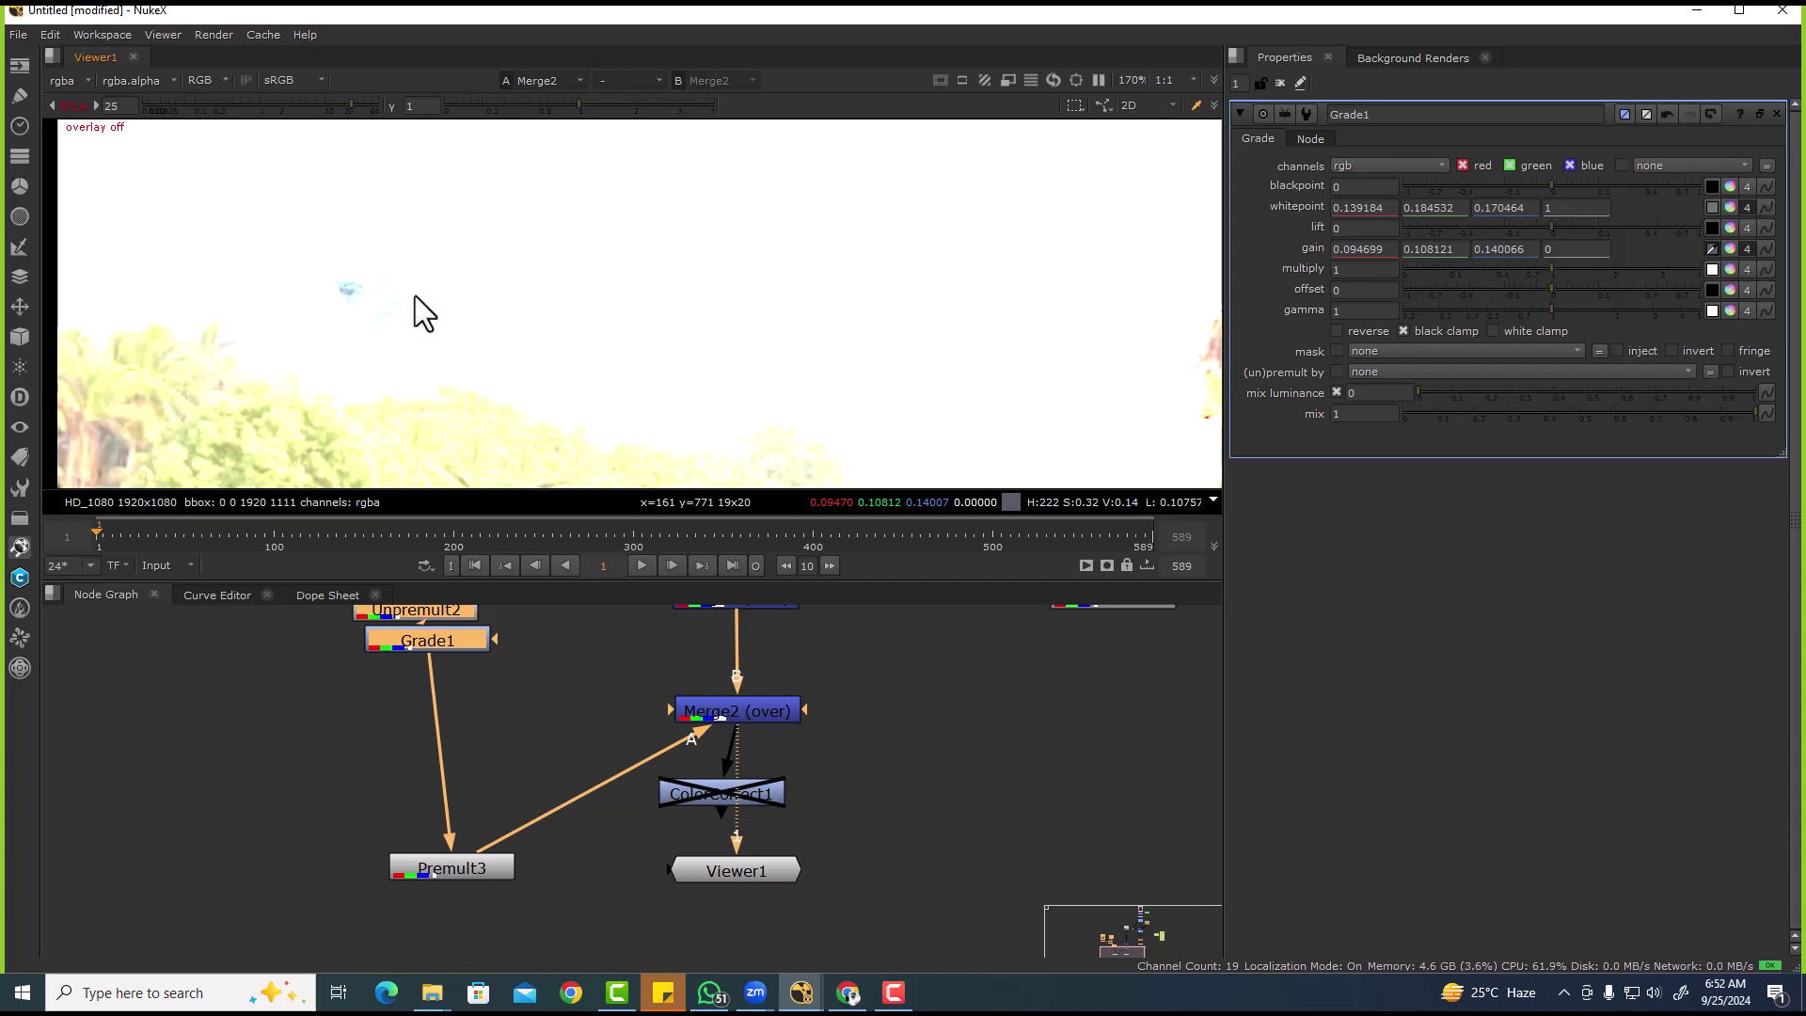
scroll(291, 245, up, 3)
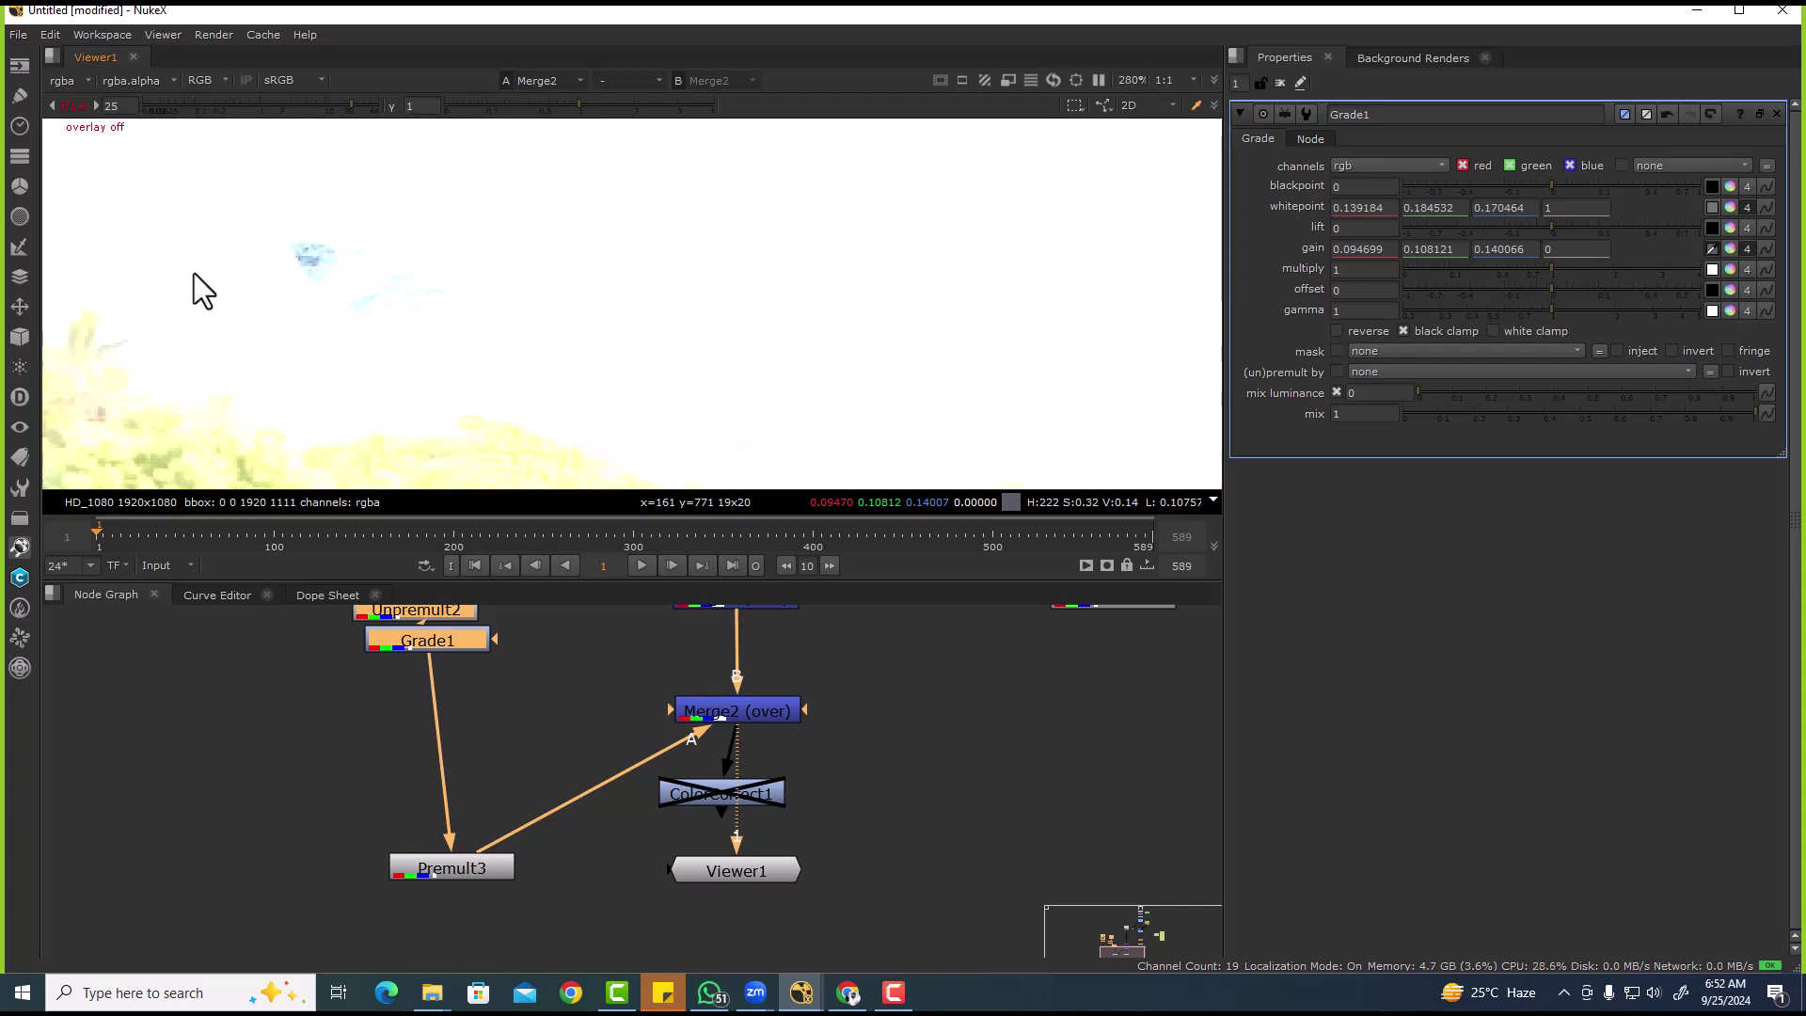
drag(354, 110, 325, 111)
scroll(318, 298, up, 3)
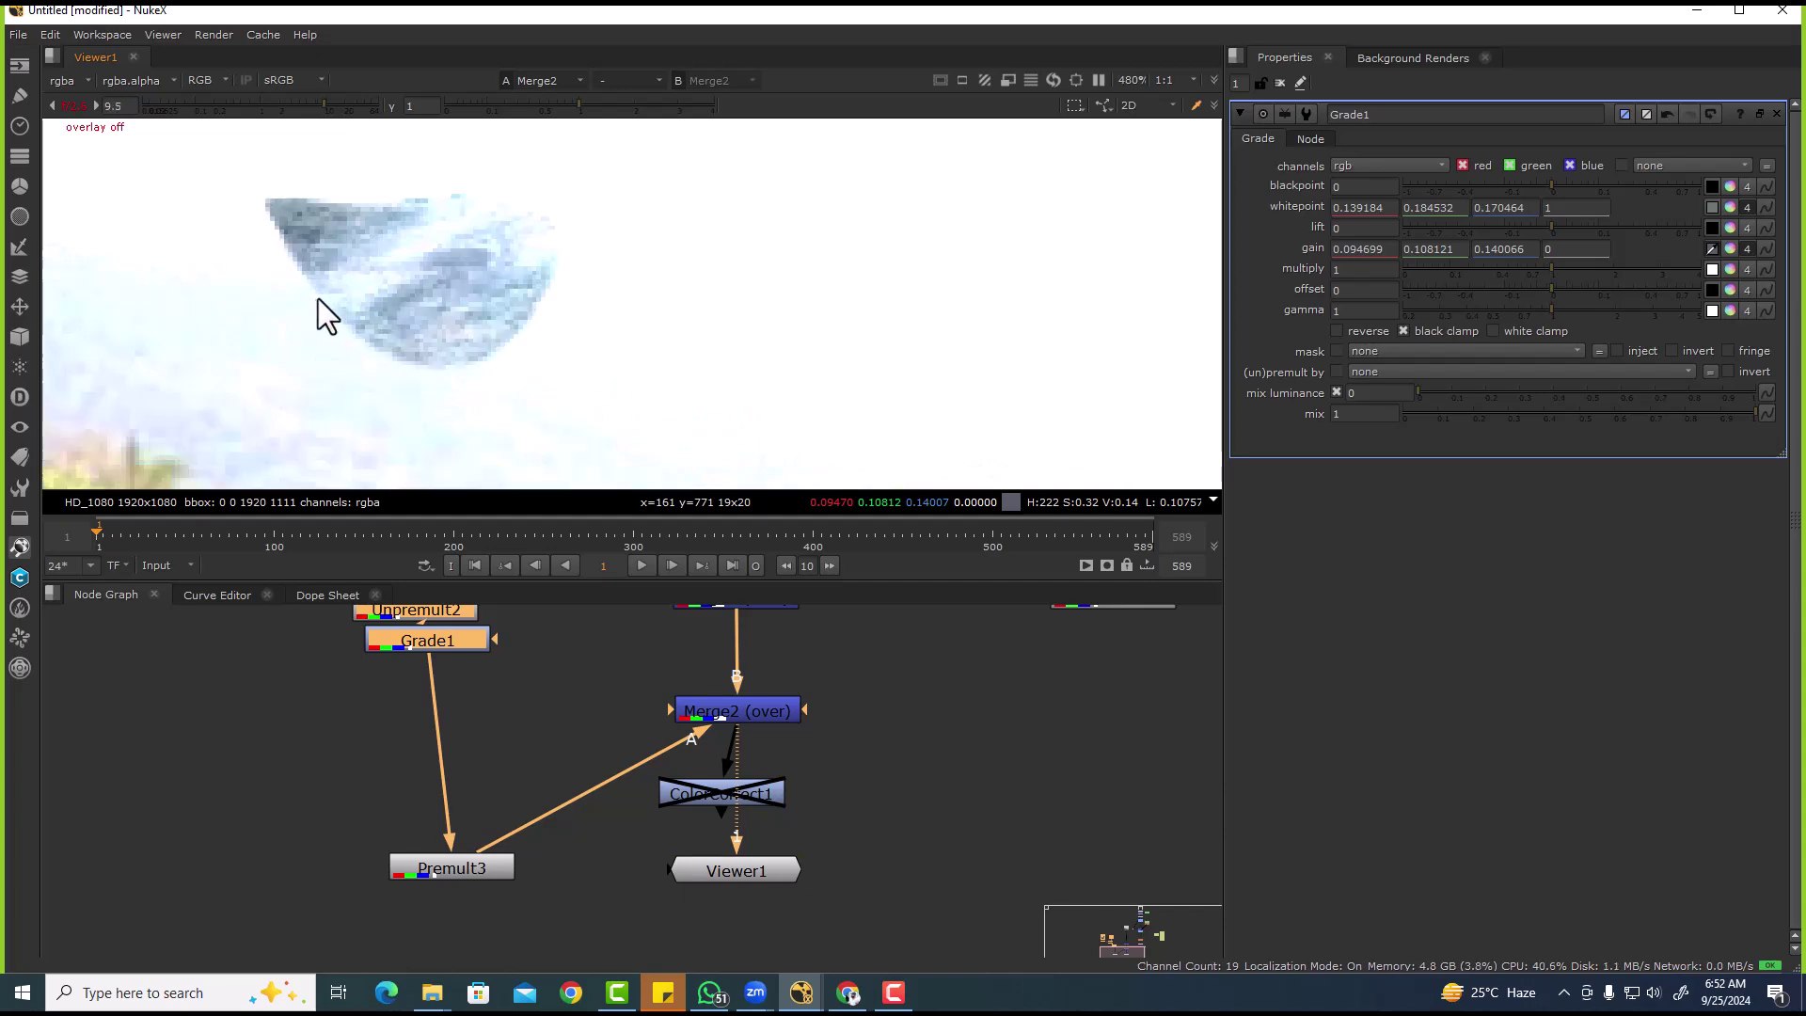
- Add a second Grade below Grade1, sampling its blackpoint from the patch's dark area and its lift from the neighbouring mountain
click(434, 628)
key(g)
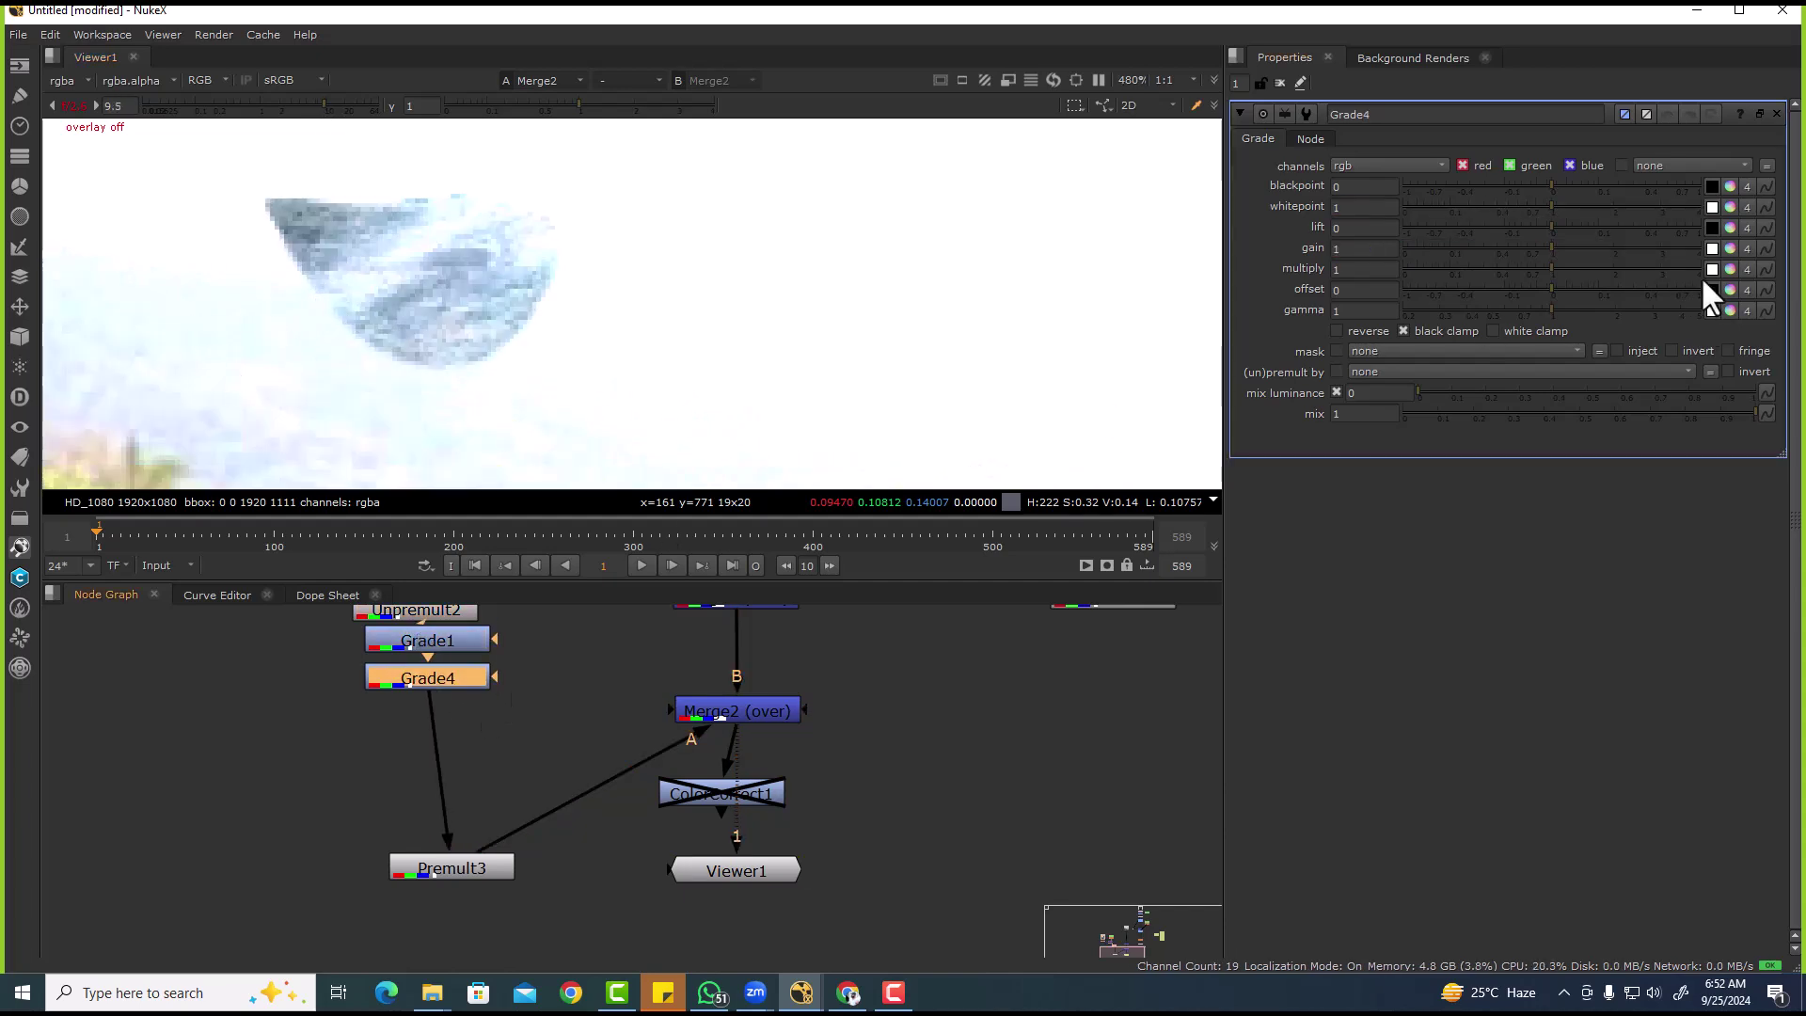
click(1712, 186)
ctrl+click(478, 258)
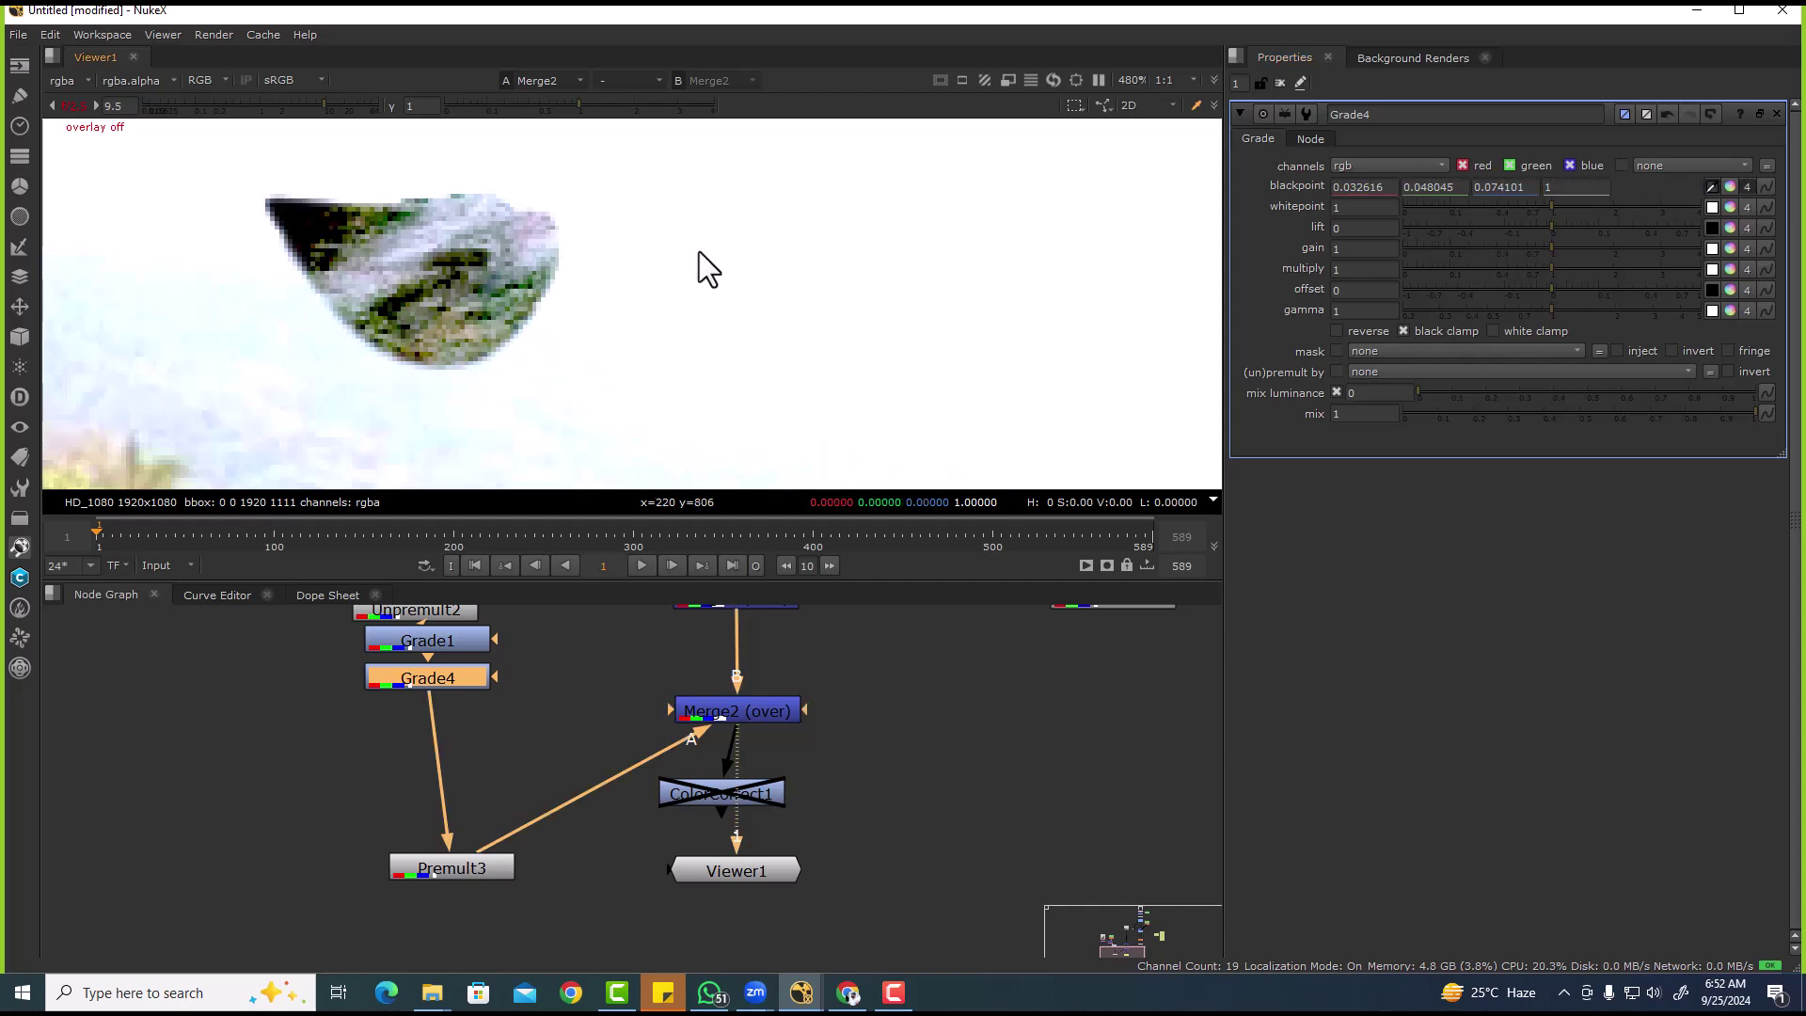
click(1712, 228)
ctrl+click(269, 345)
- Compare the graded patch with the mountain at viewer gain 14.5, and restore the viewer gain to 1
scroll(257, 324, down, 5)
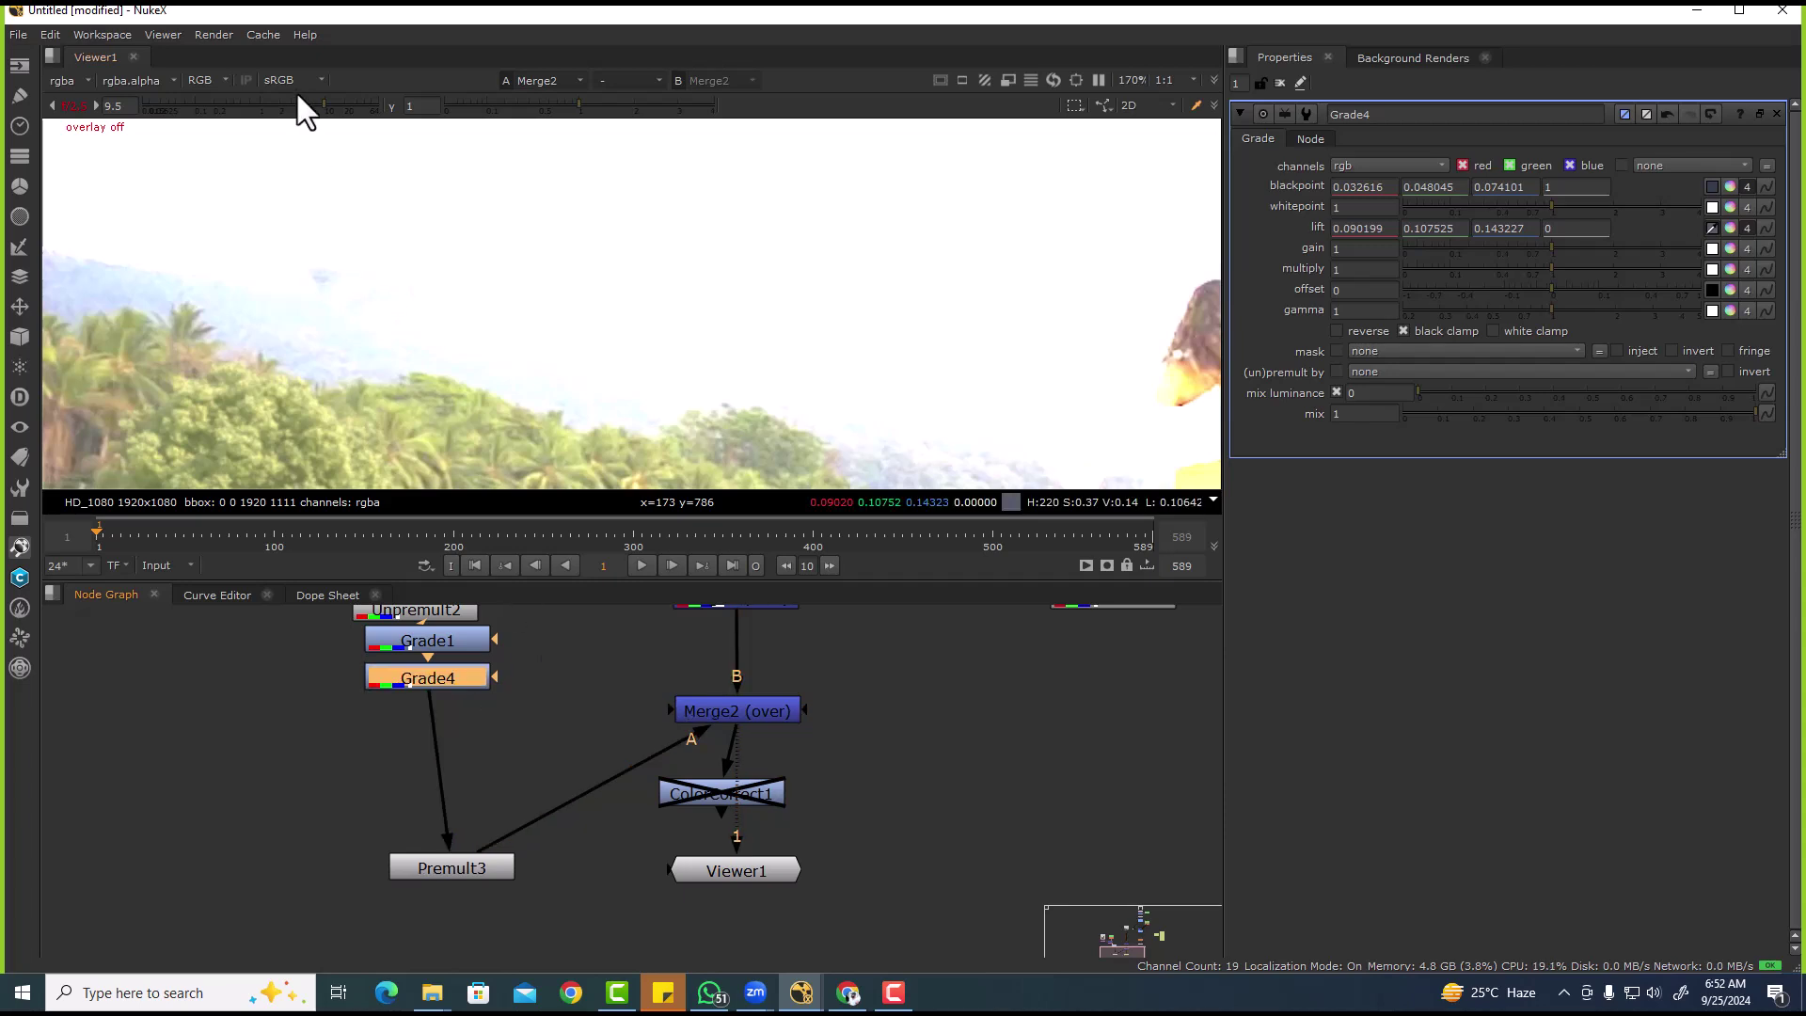
drag(320, 105, 336, 111)
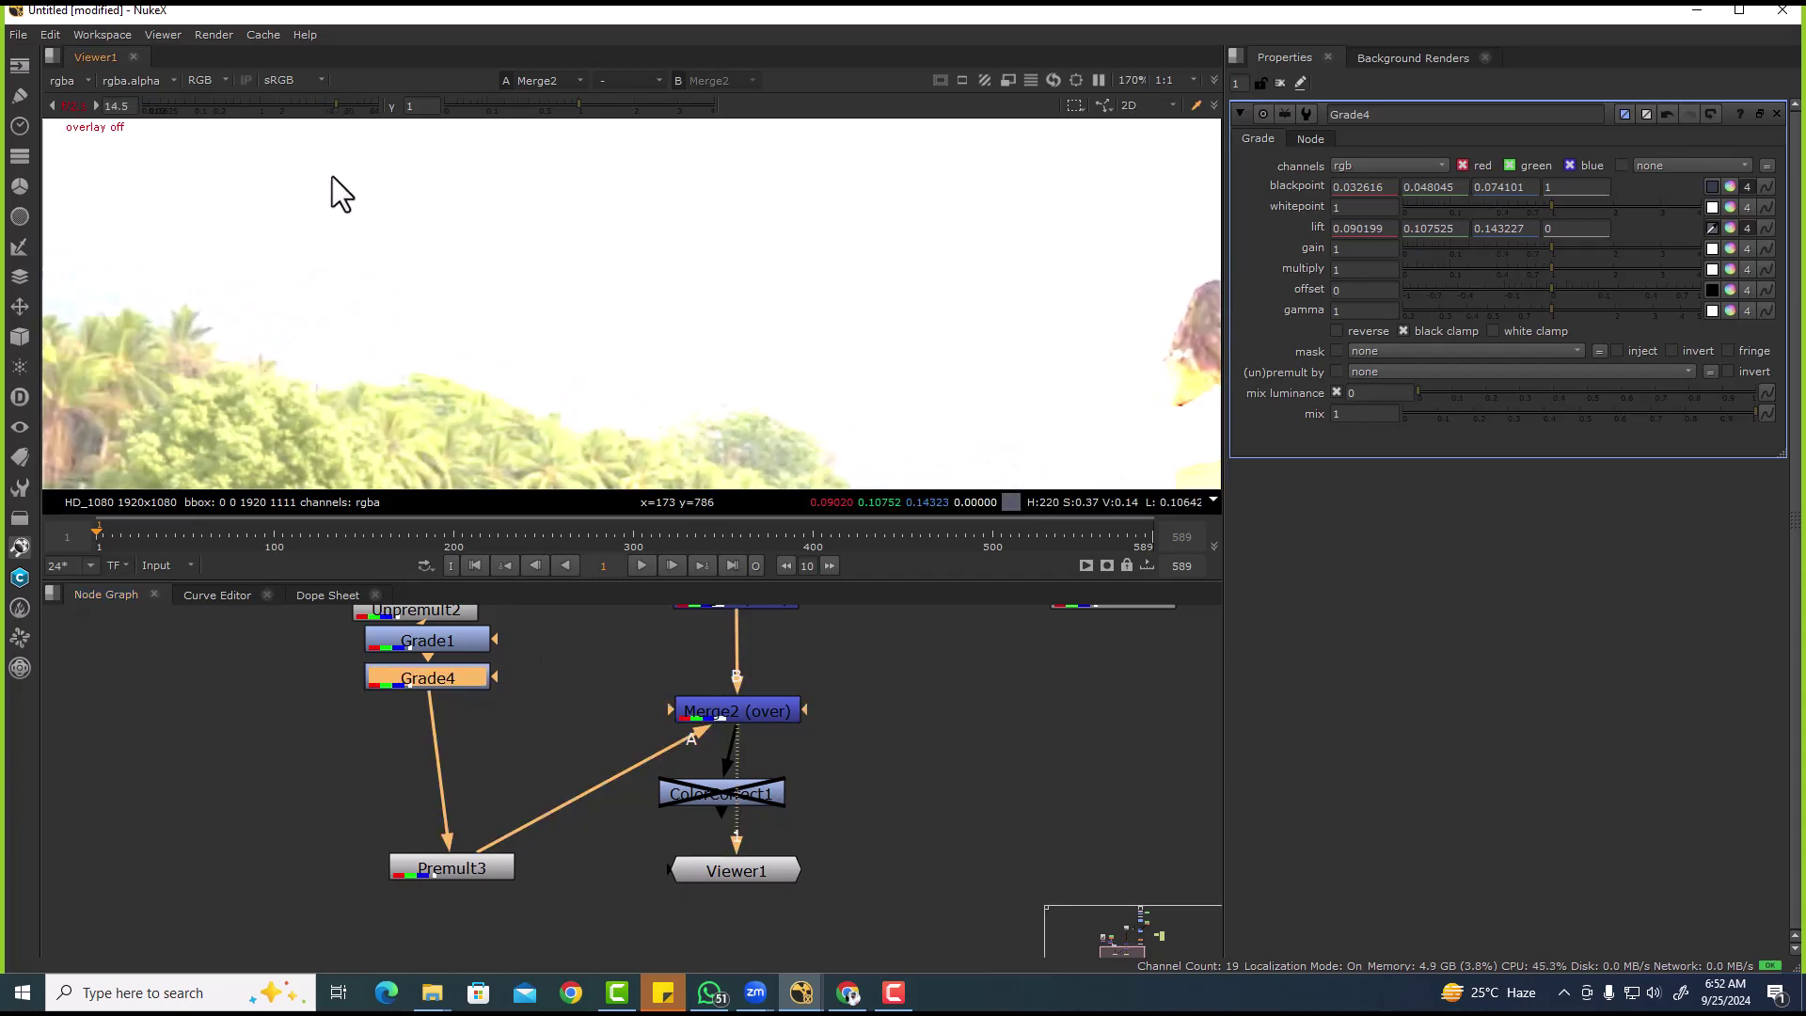
ctrl+click(309, 114)
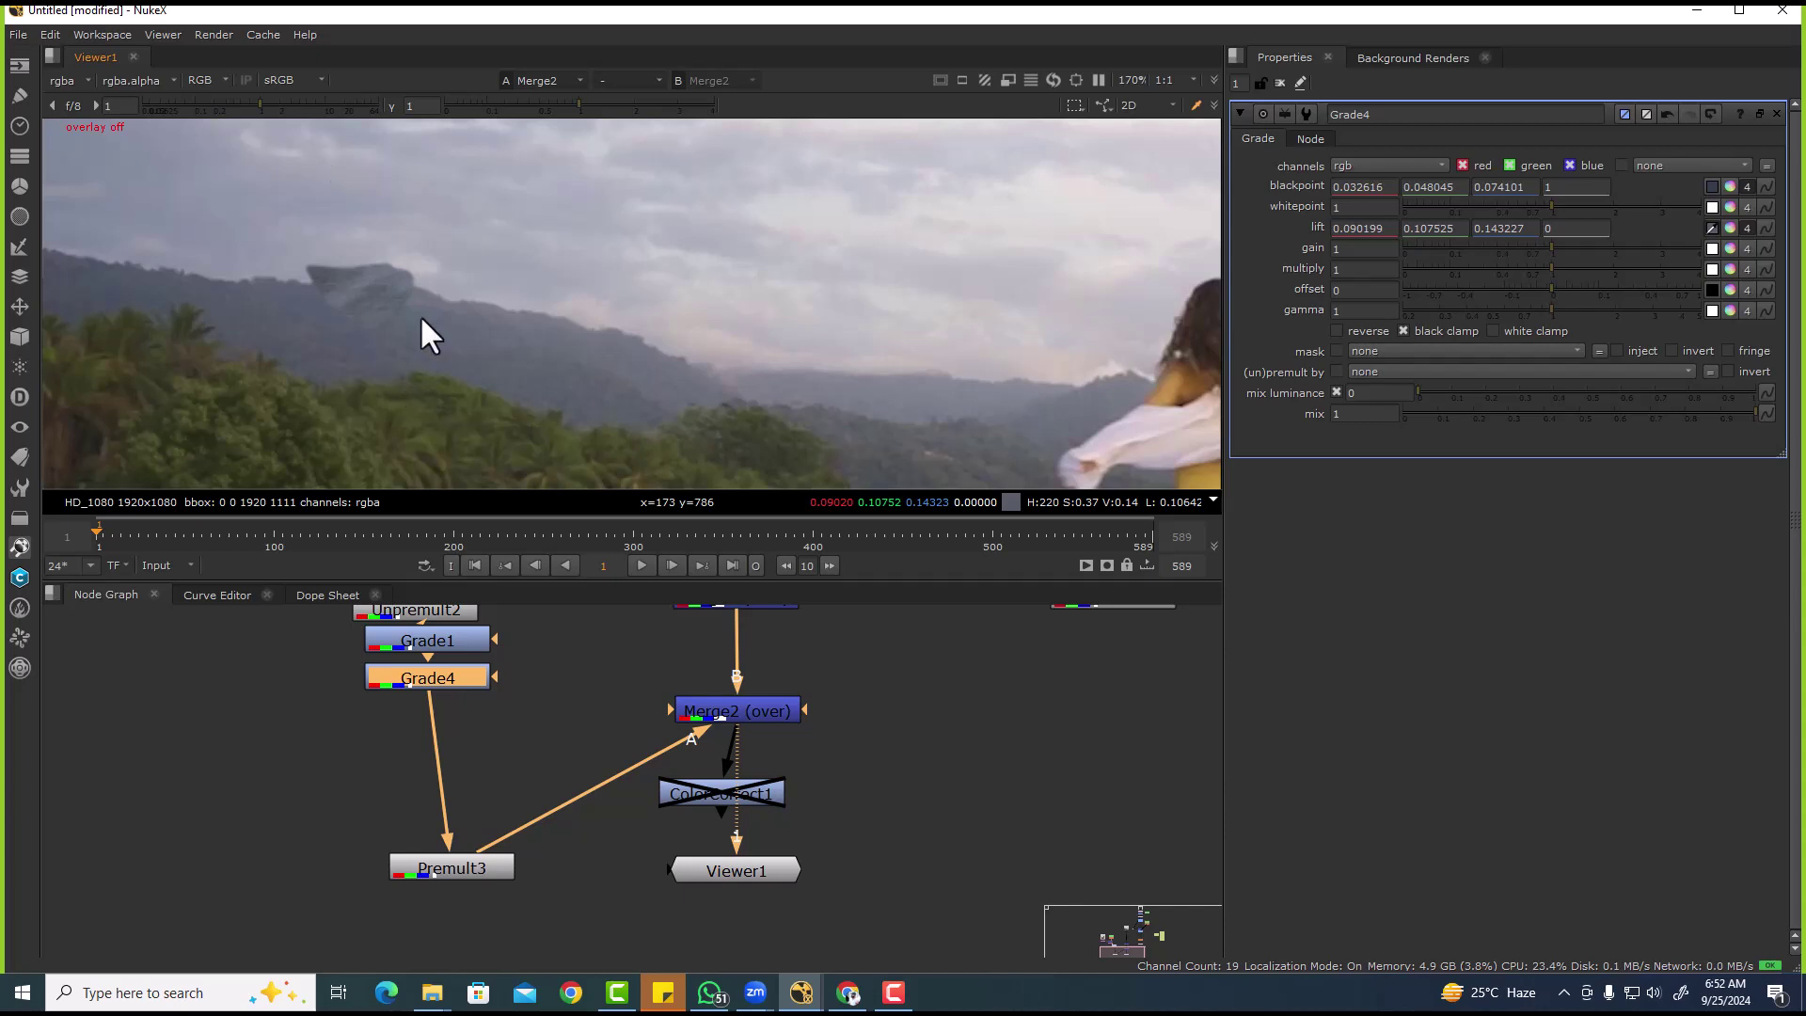
scroll(348, 301, down, 5)
scroll(388, 315, up, 8)
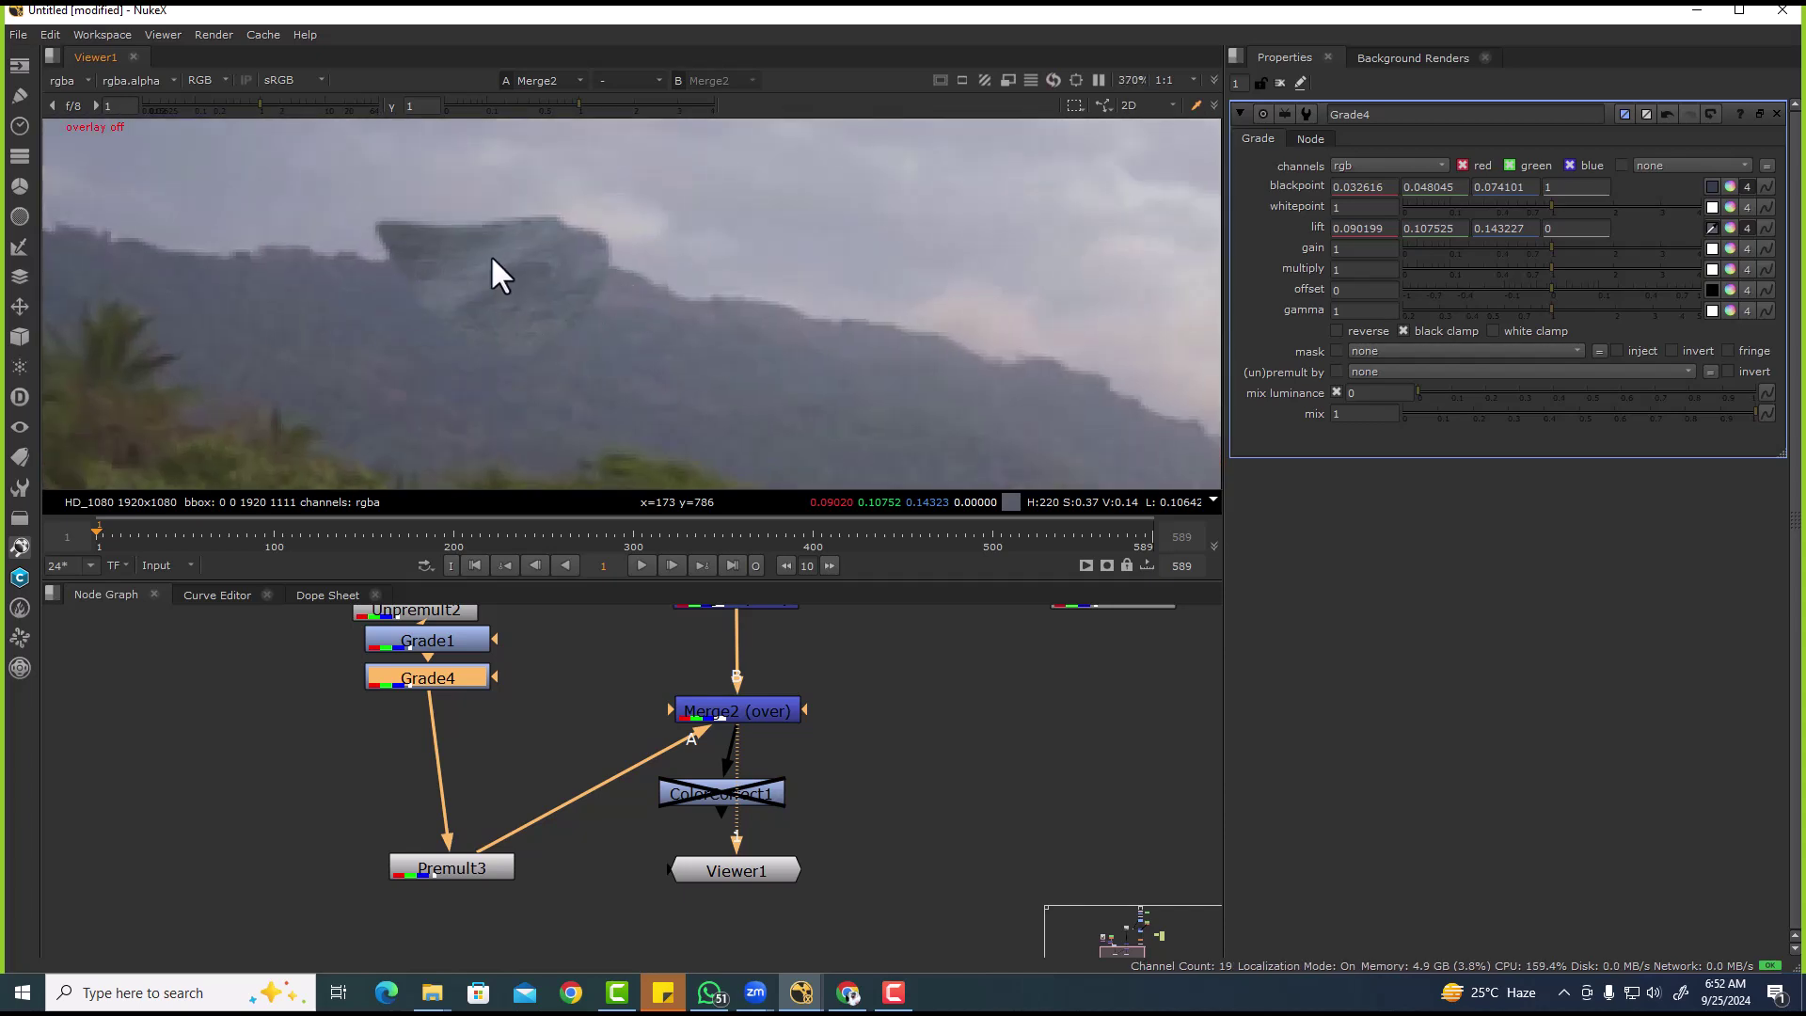
- Use Transform3 to shift the rock patch to about x -189.4, y 236.6, and move its node branch farther from Premult3
scroll(514, 838, down, 5)
double_click(420, 624)
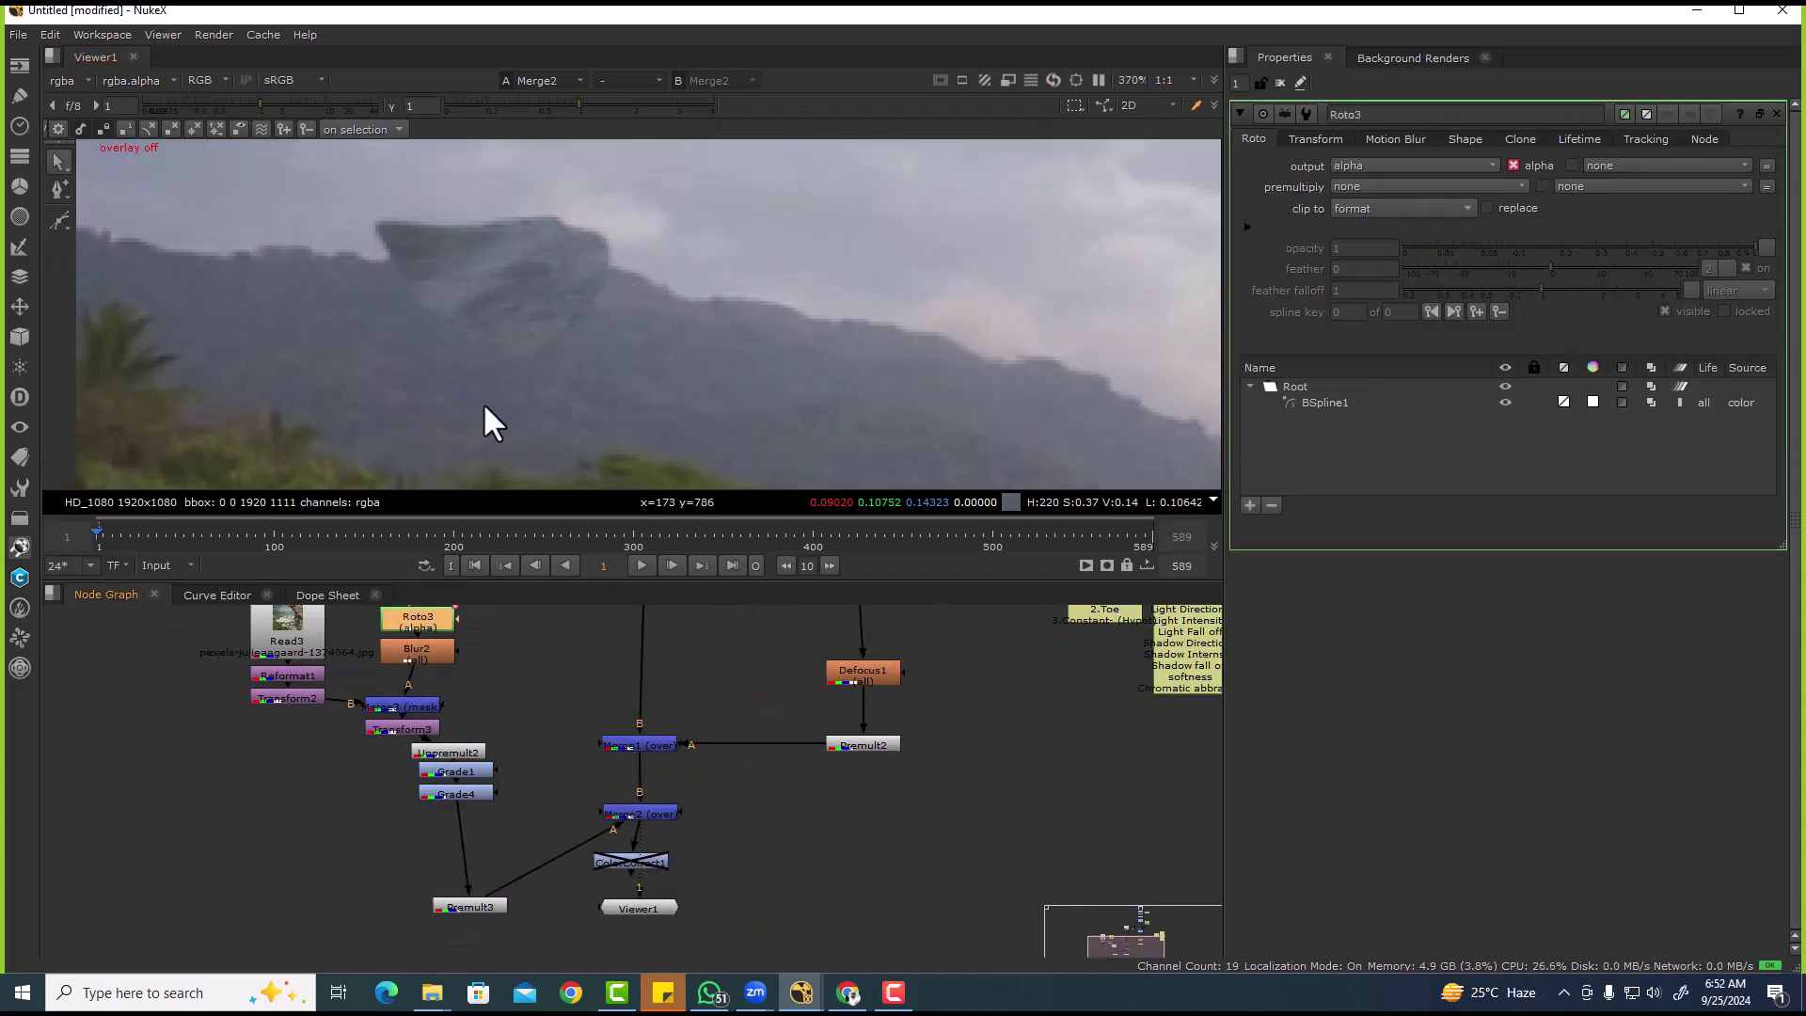
double_click(376, 726)
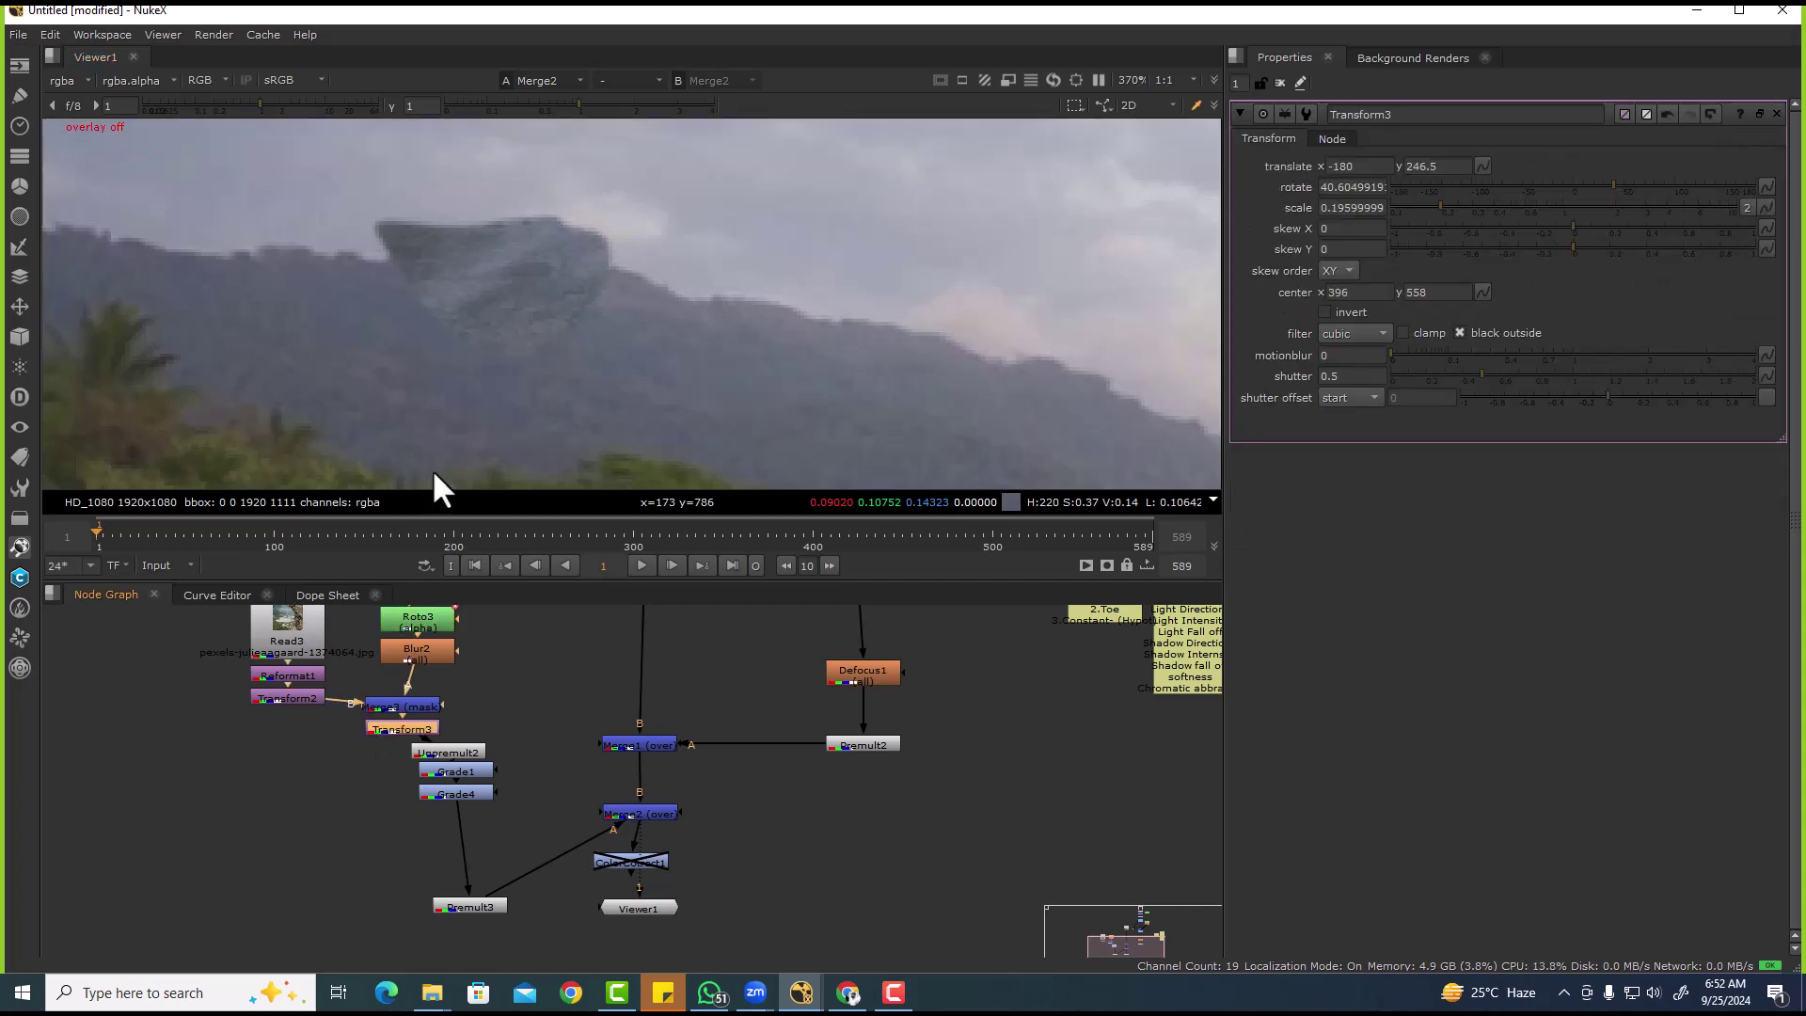
scroll(442, 395, down, 5)
scroll(461, 331, up, 5)
drag(484, 307, 455, 335)
key(q)
scroll(399, 312, up, 3)
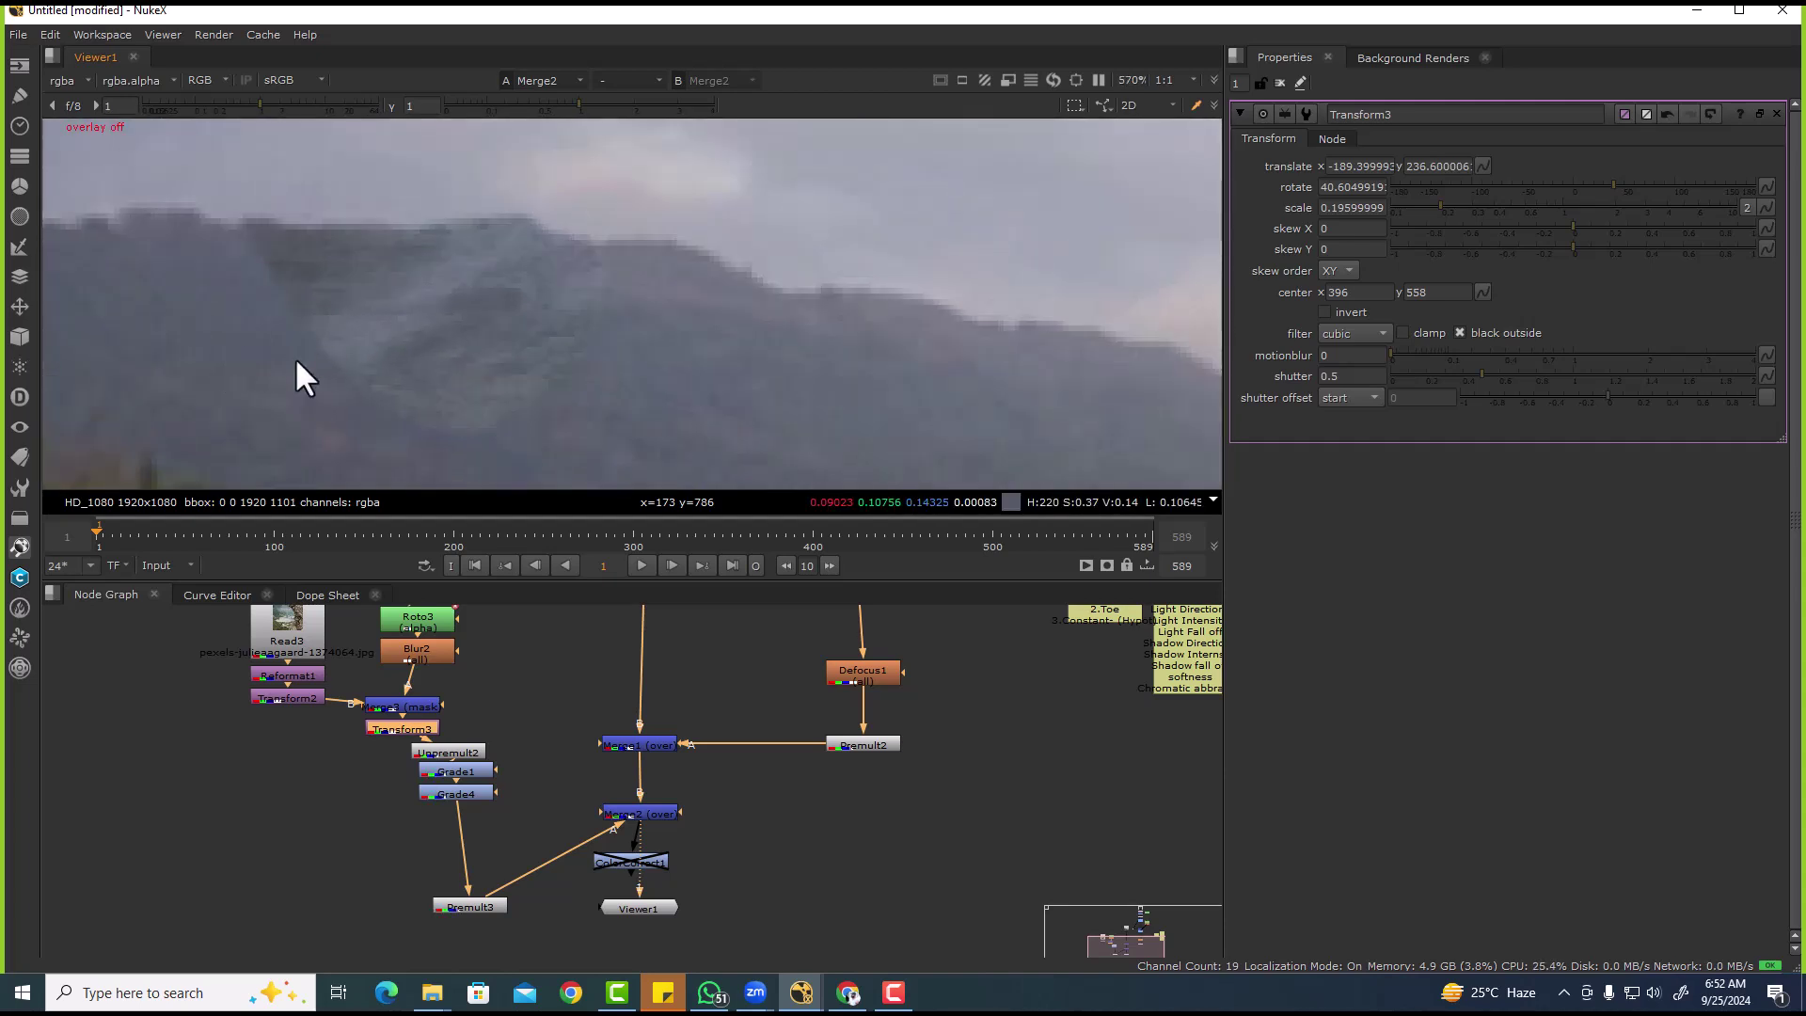
scroll(366, 357, down, 5)
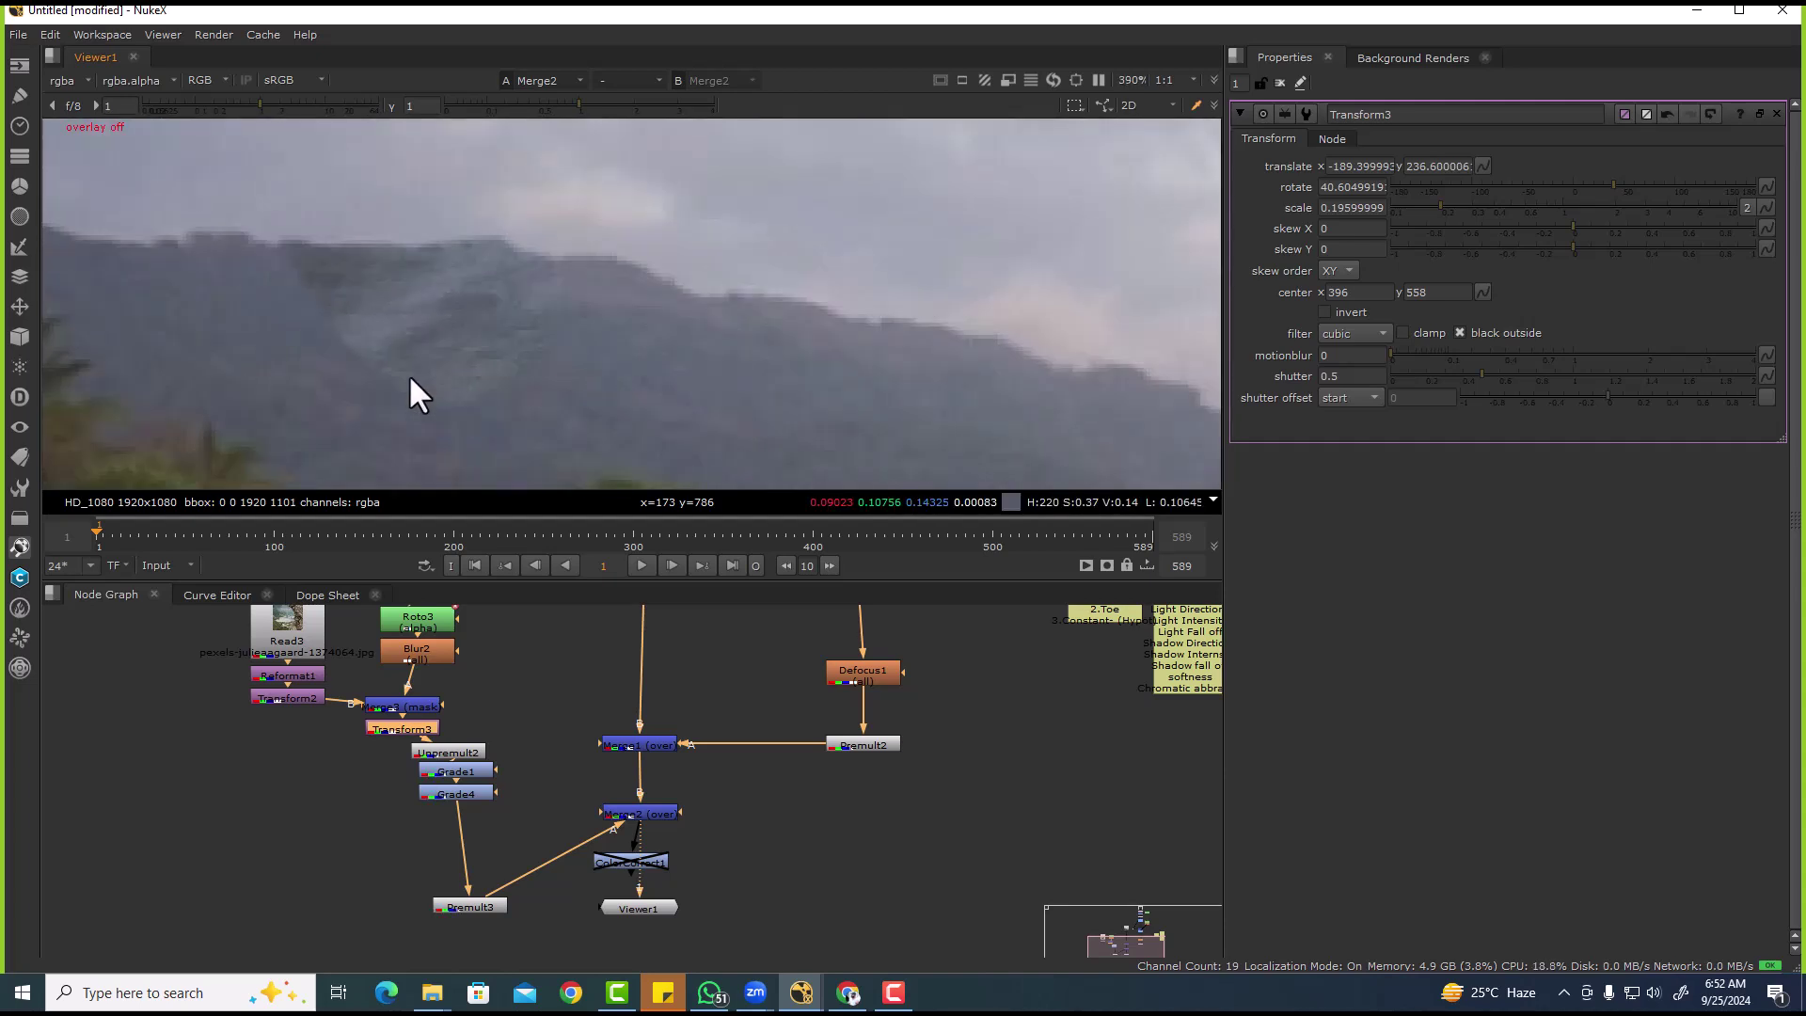
scroll(396, 318, up, 4)
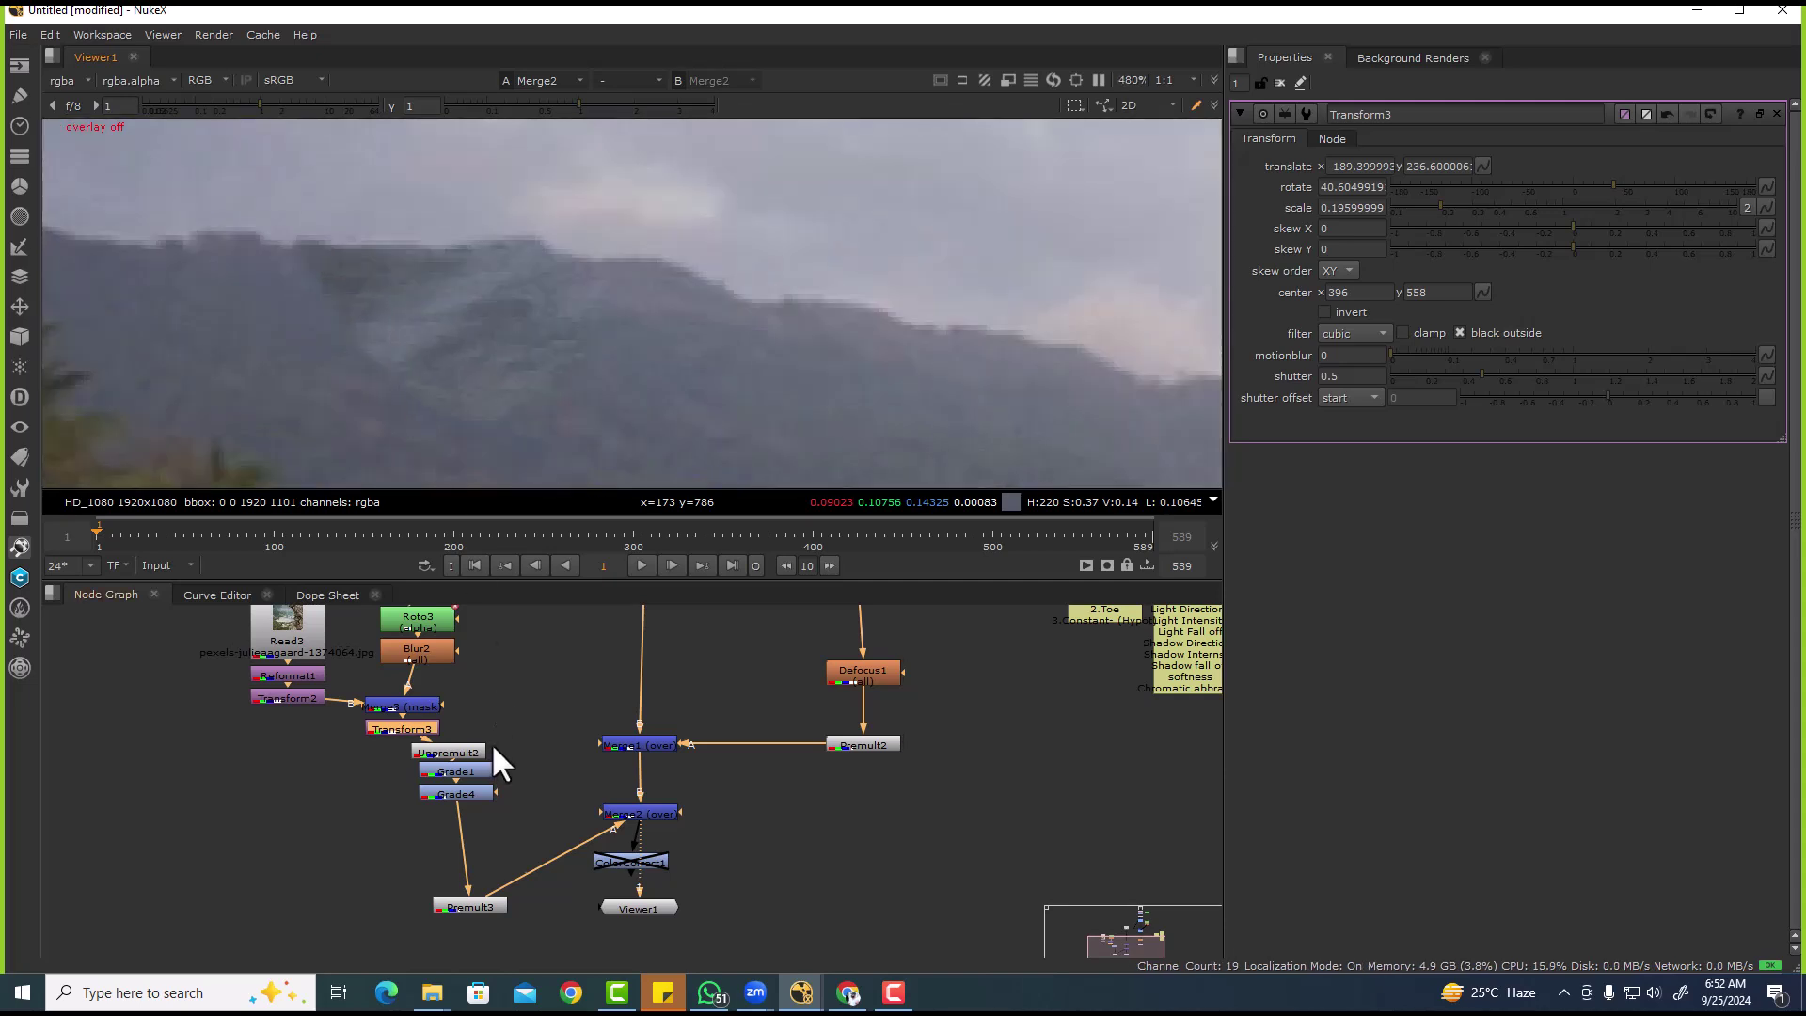
middle_drag(491, 742, 544, 730)
drag(544, 730, 472, 709)
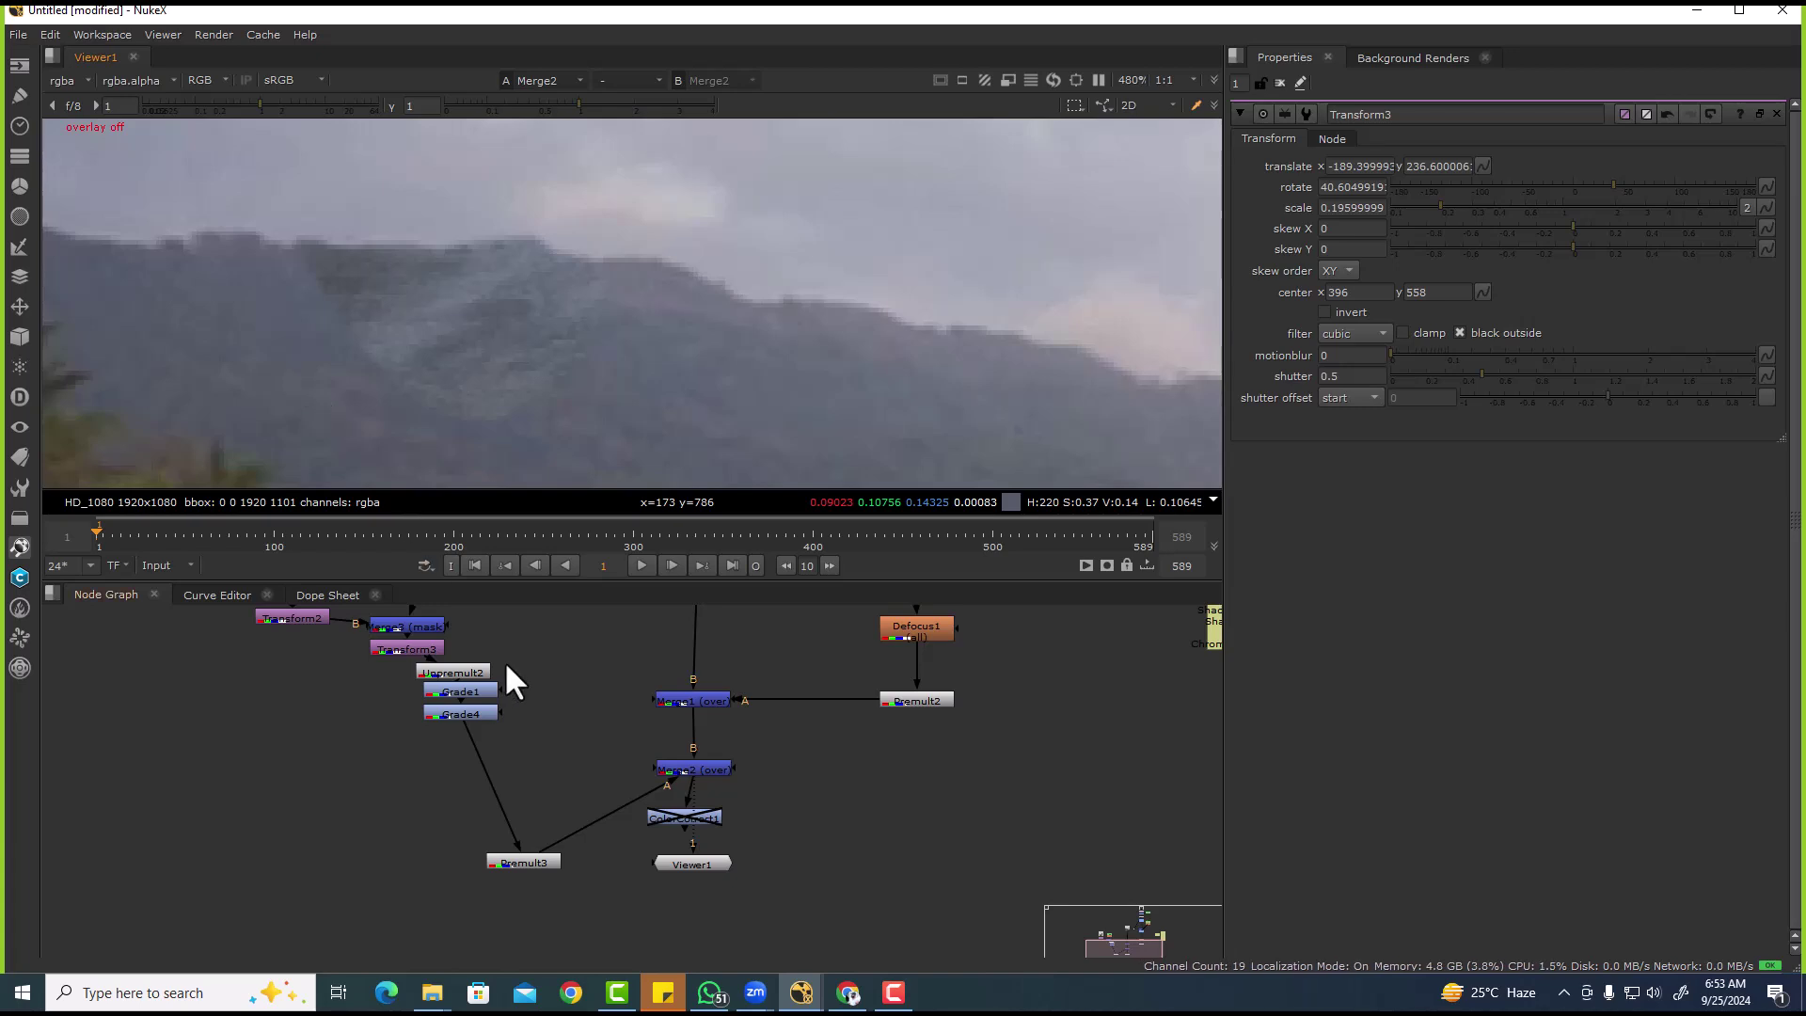
- Add a third Grade below Grade4, try its lift at 0.1 and -0.1, and return the lift to 0
double_click(457, 712)
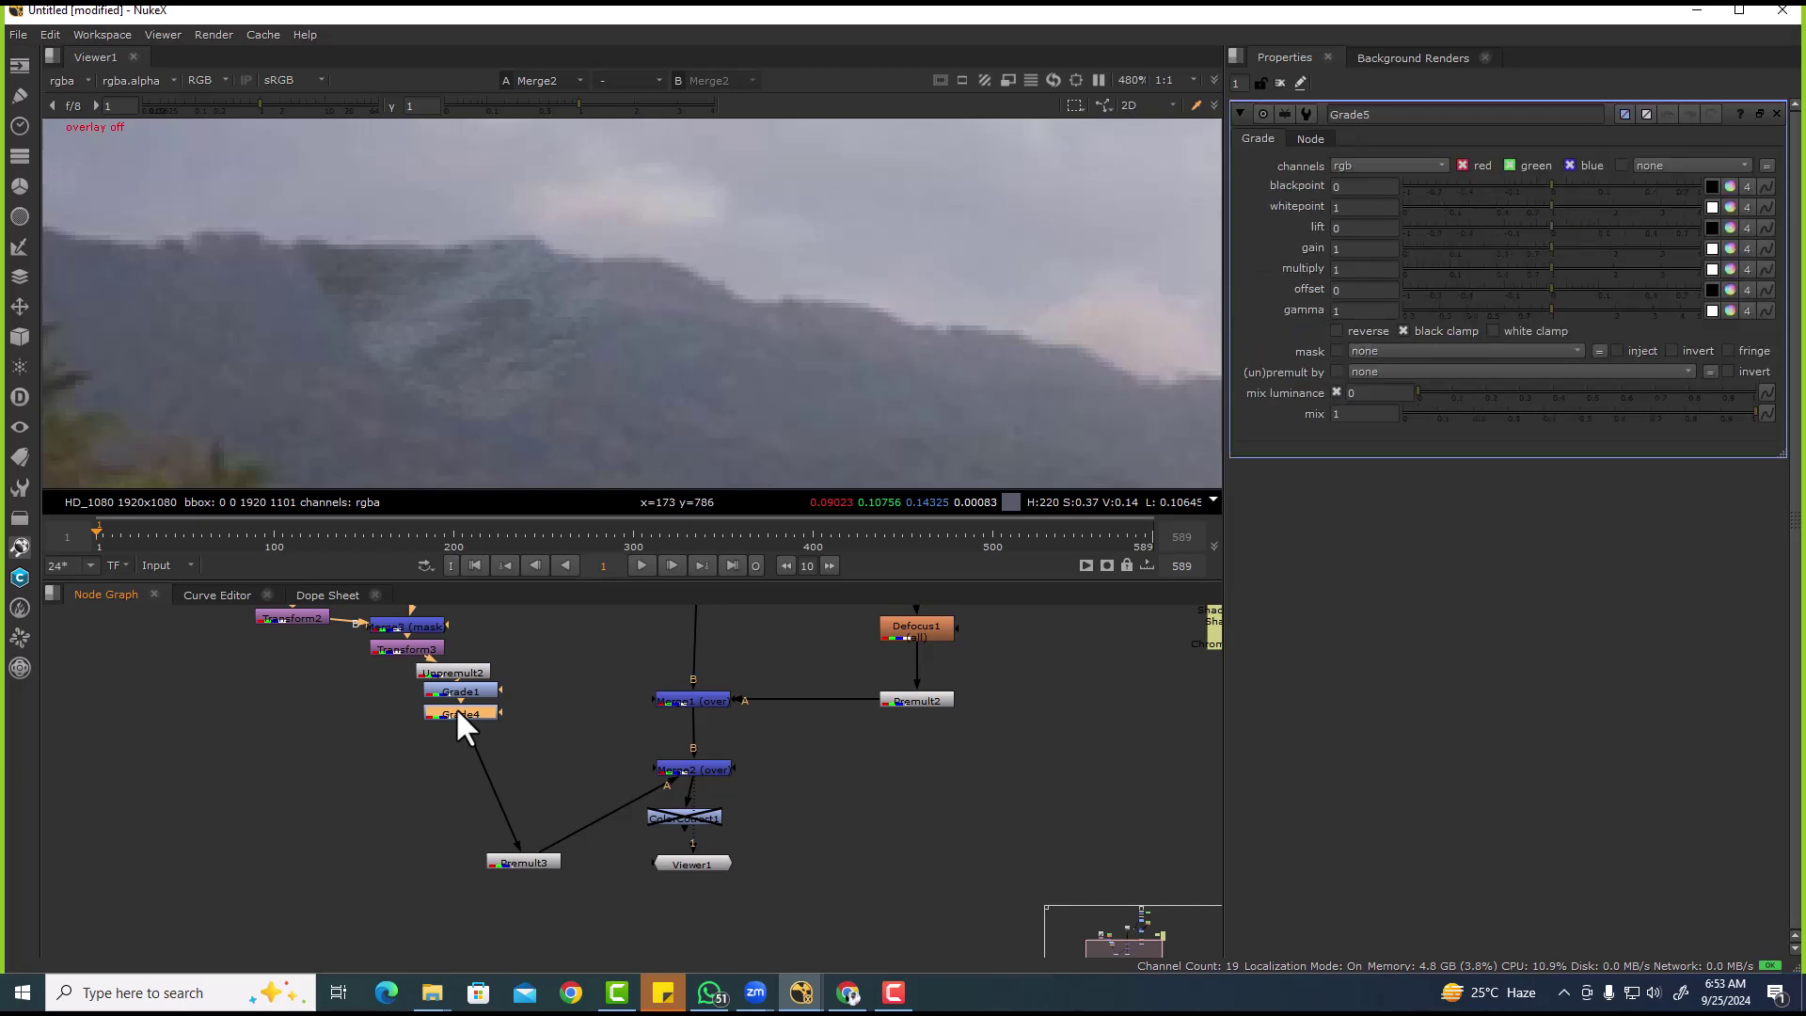
click(1364, 227)
text(0.1)
key(Return)
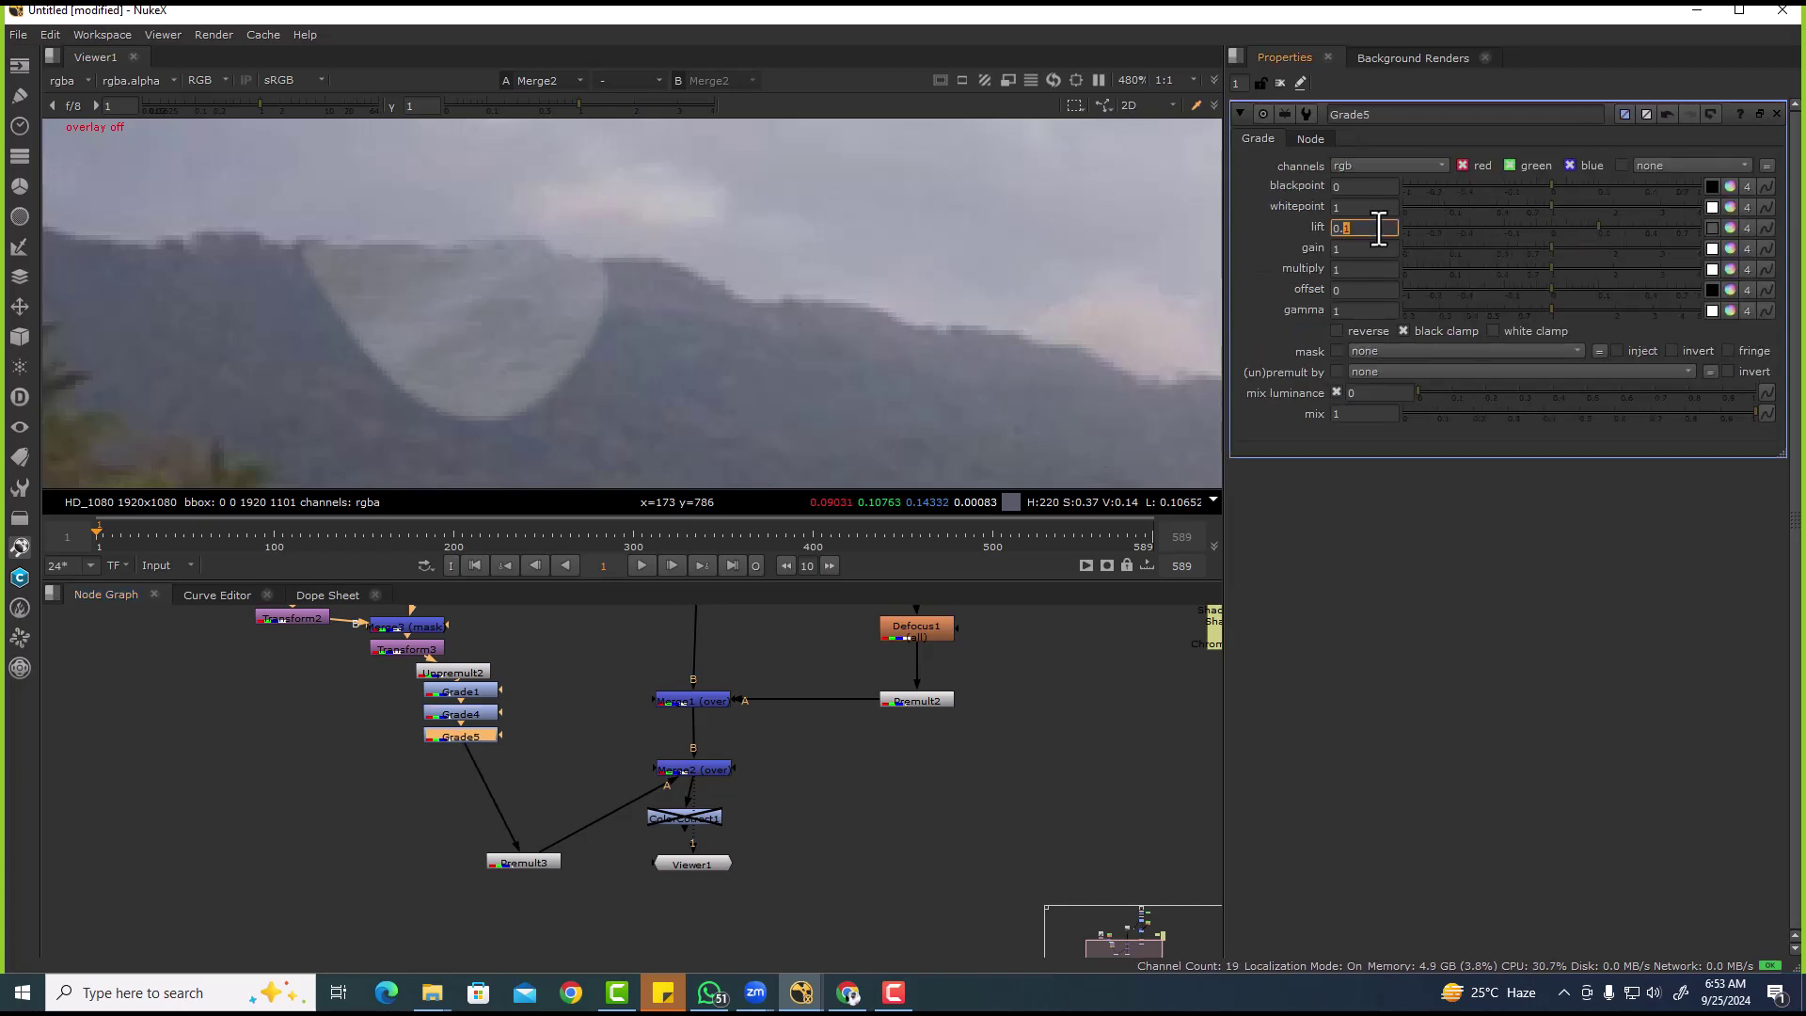
key(Down)
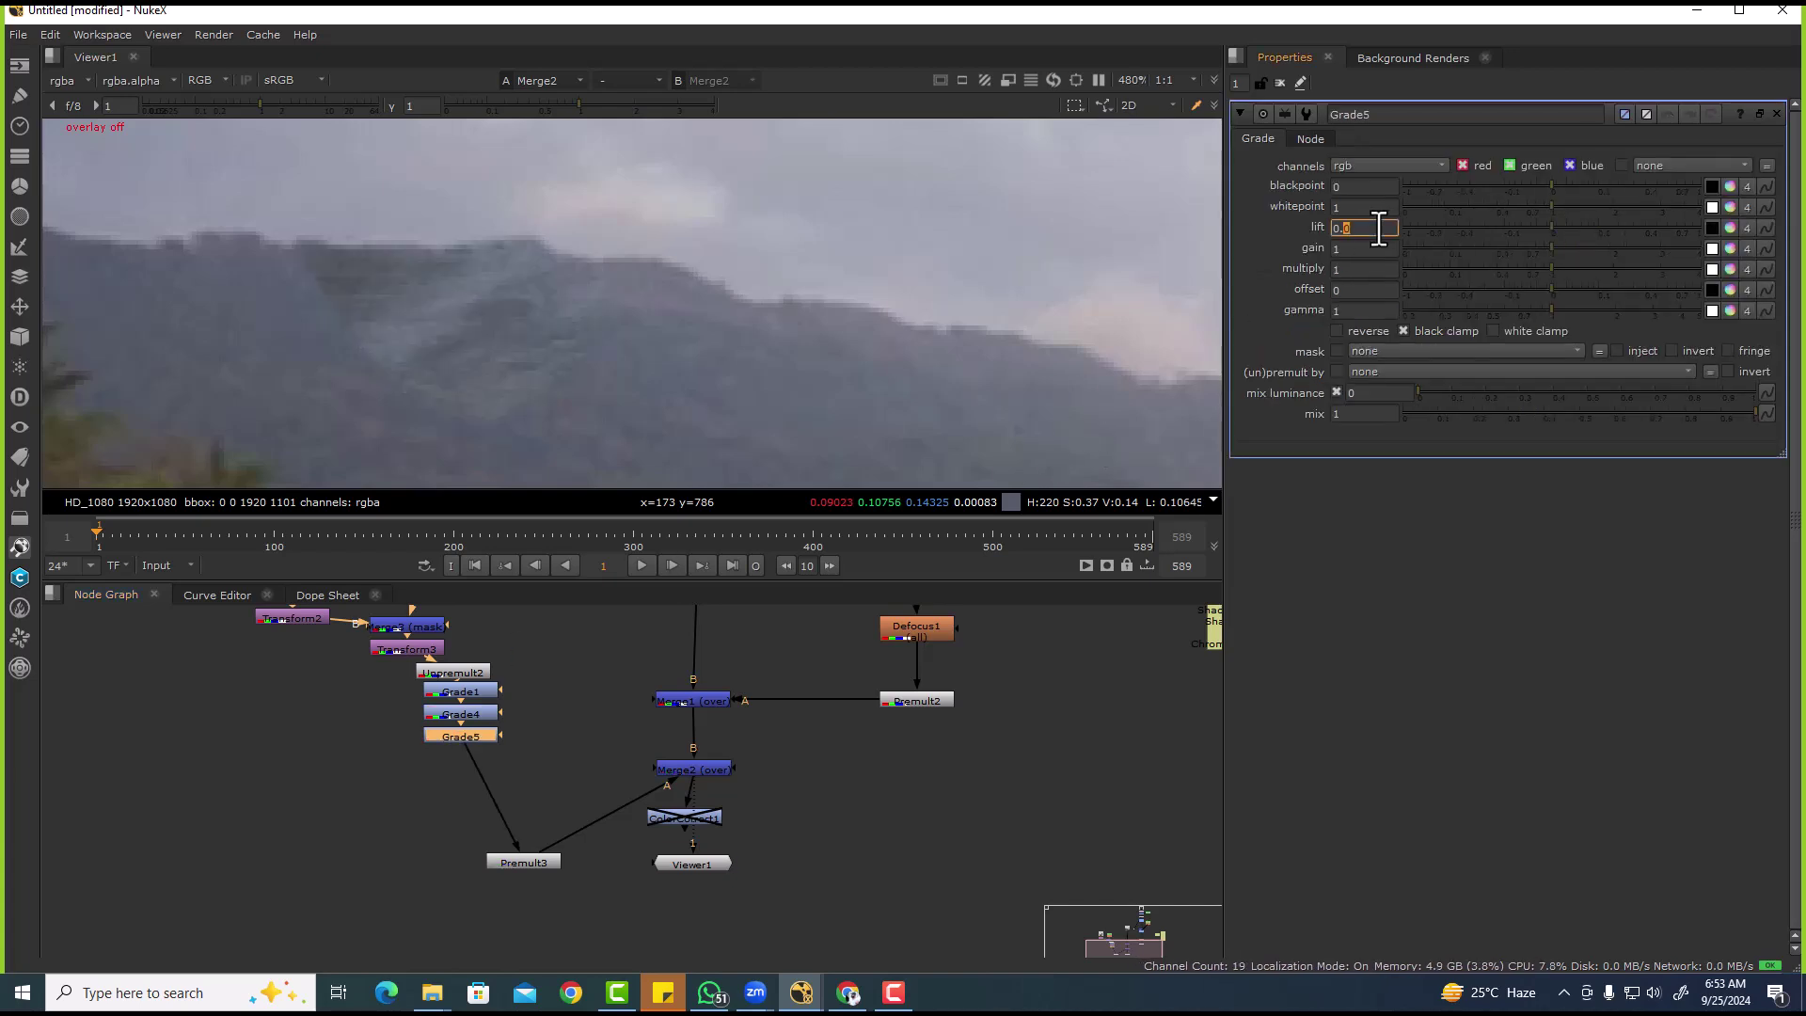
key(Down)
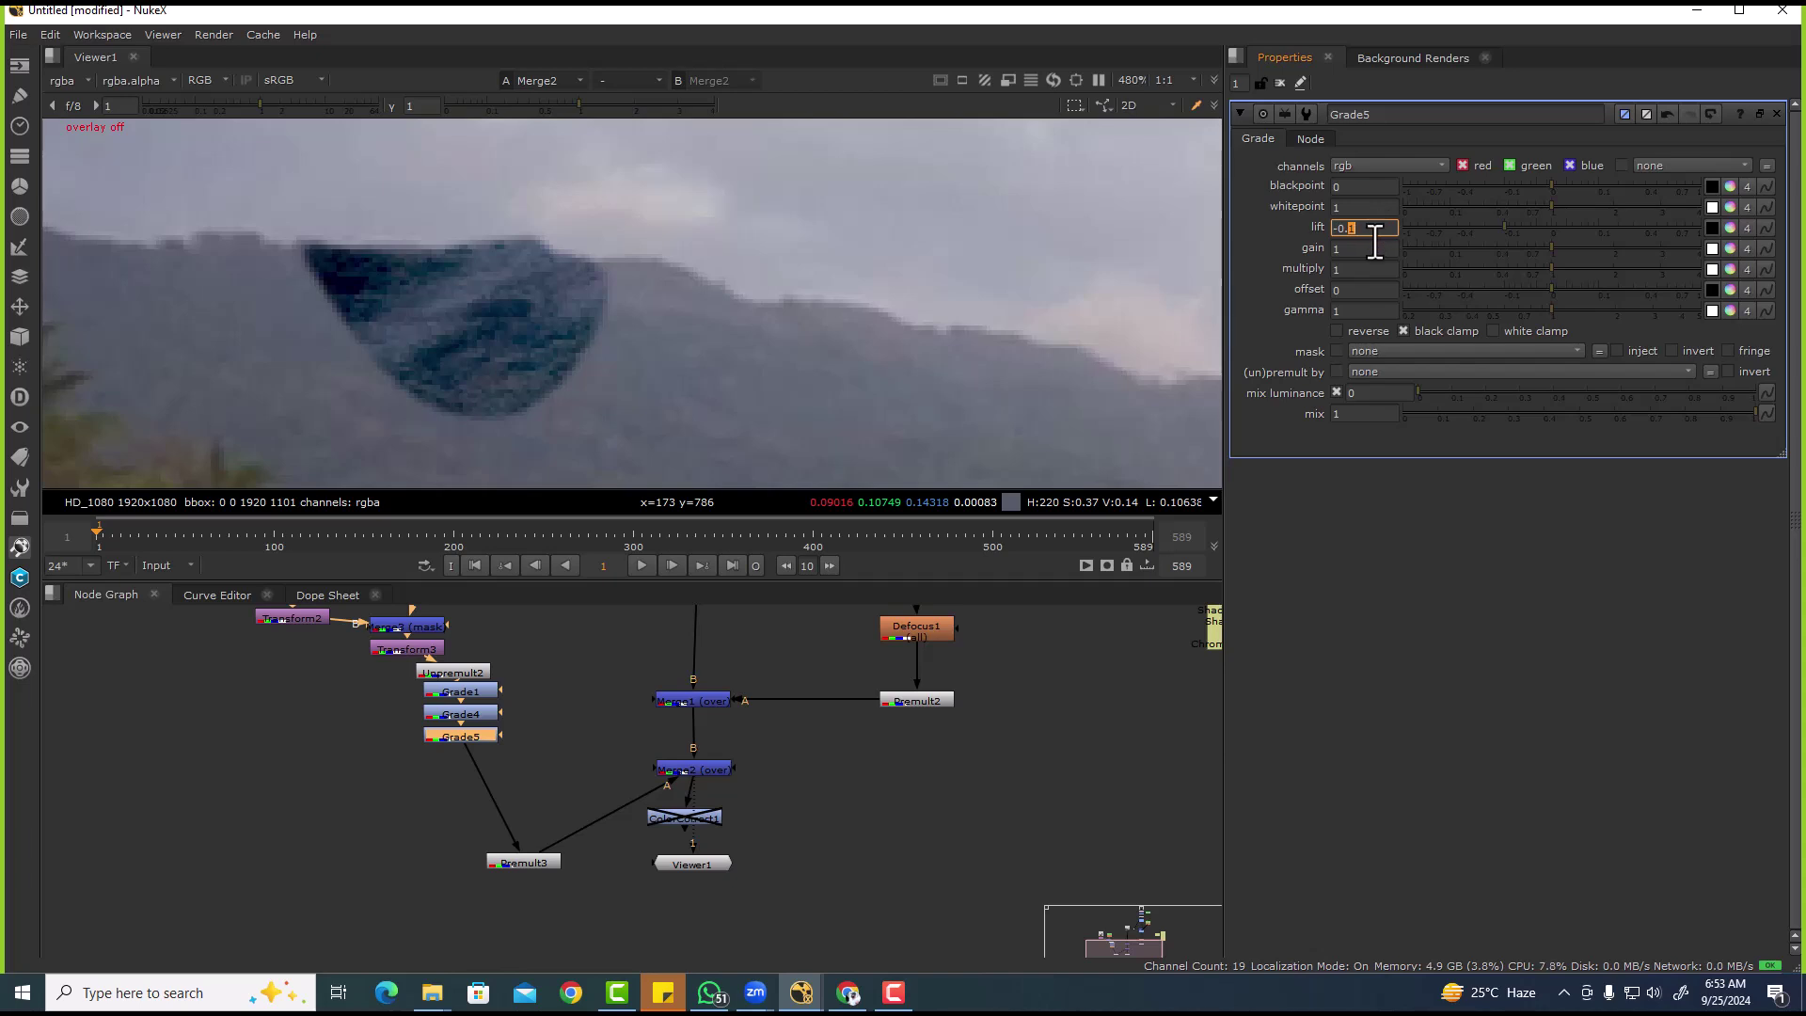
key(Up)
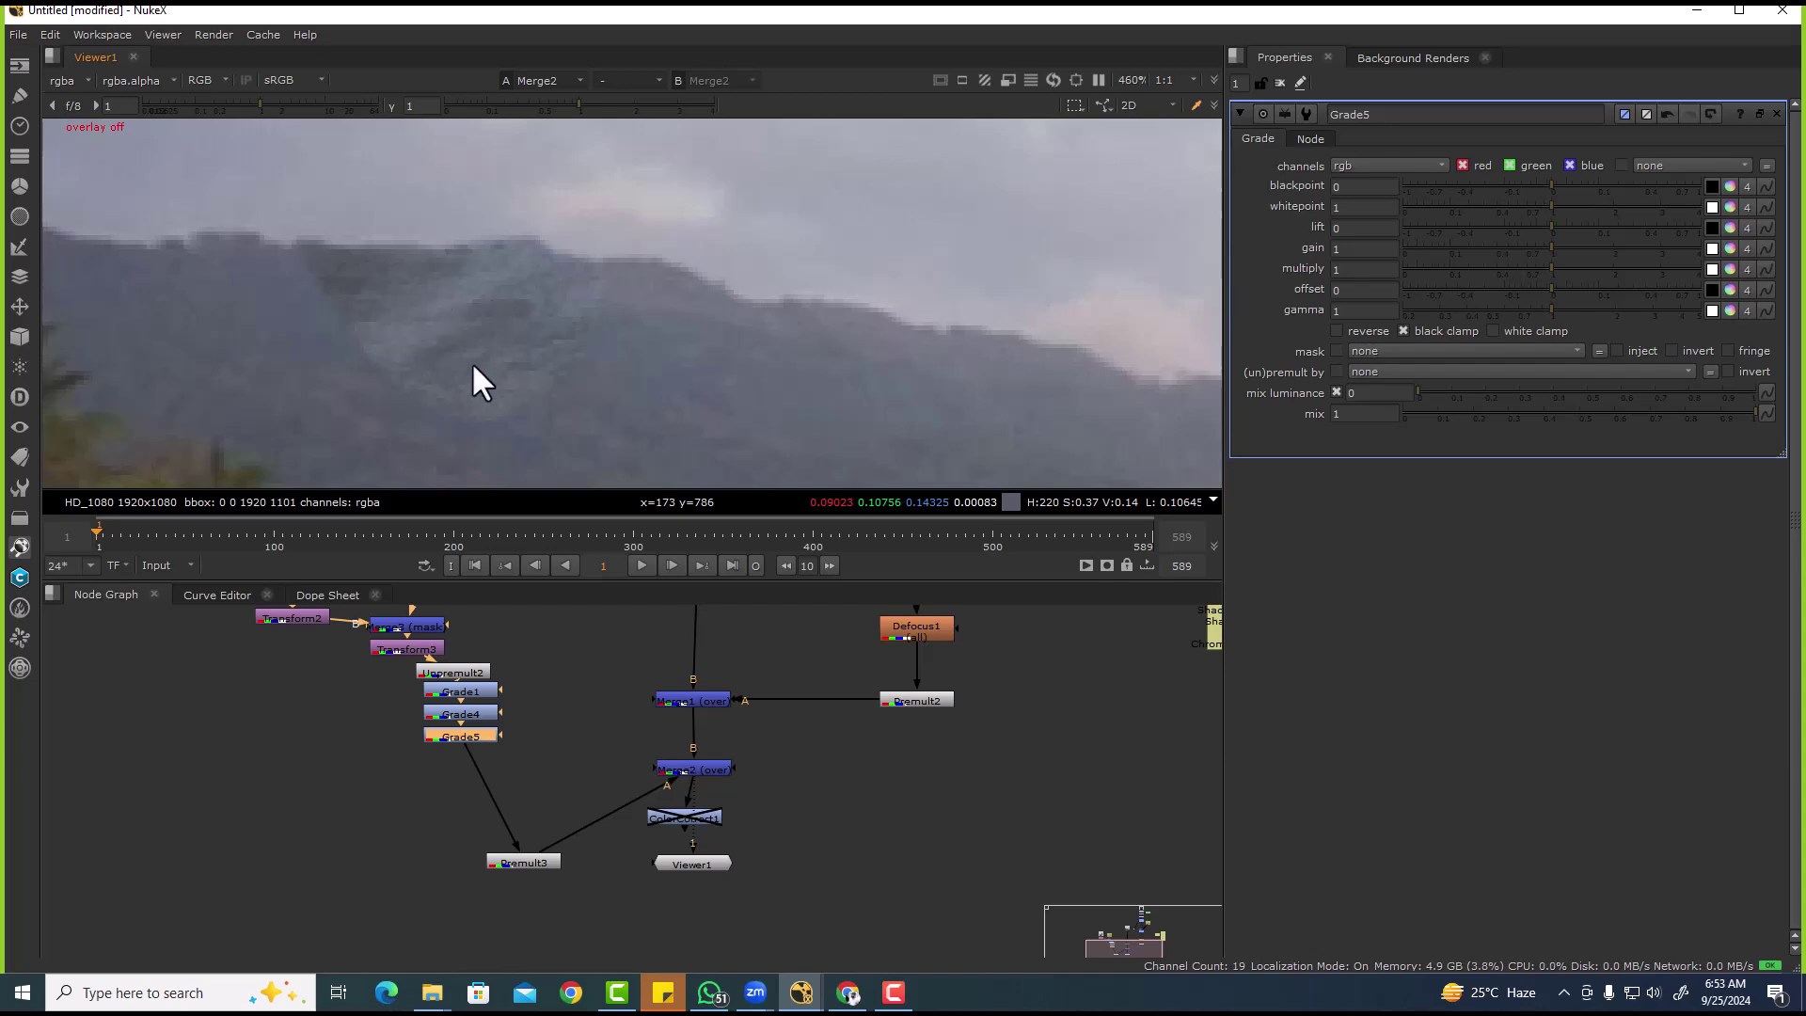
scroll(475, 390, down, 5)
scroll(475, 311, up, 5)
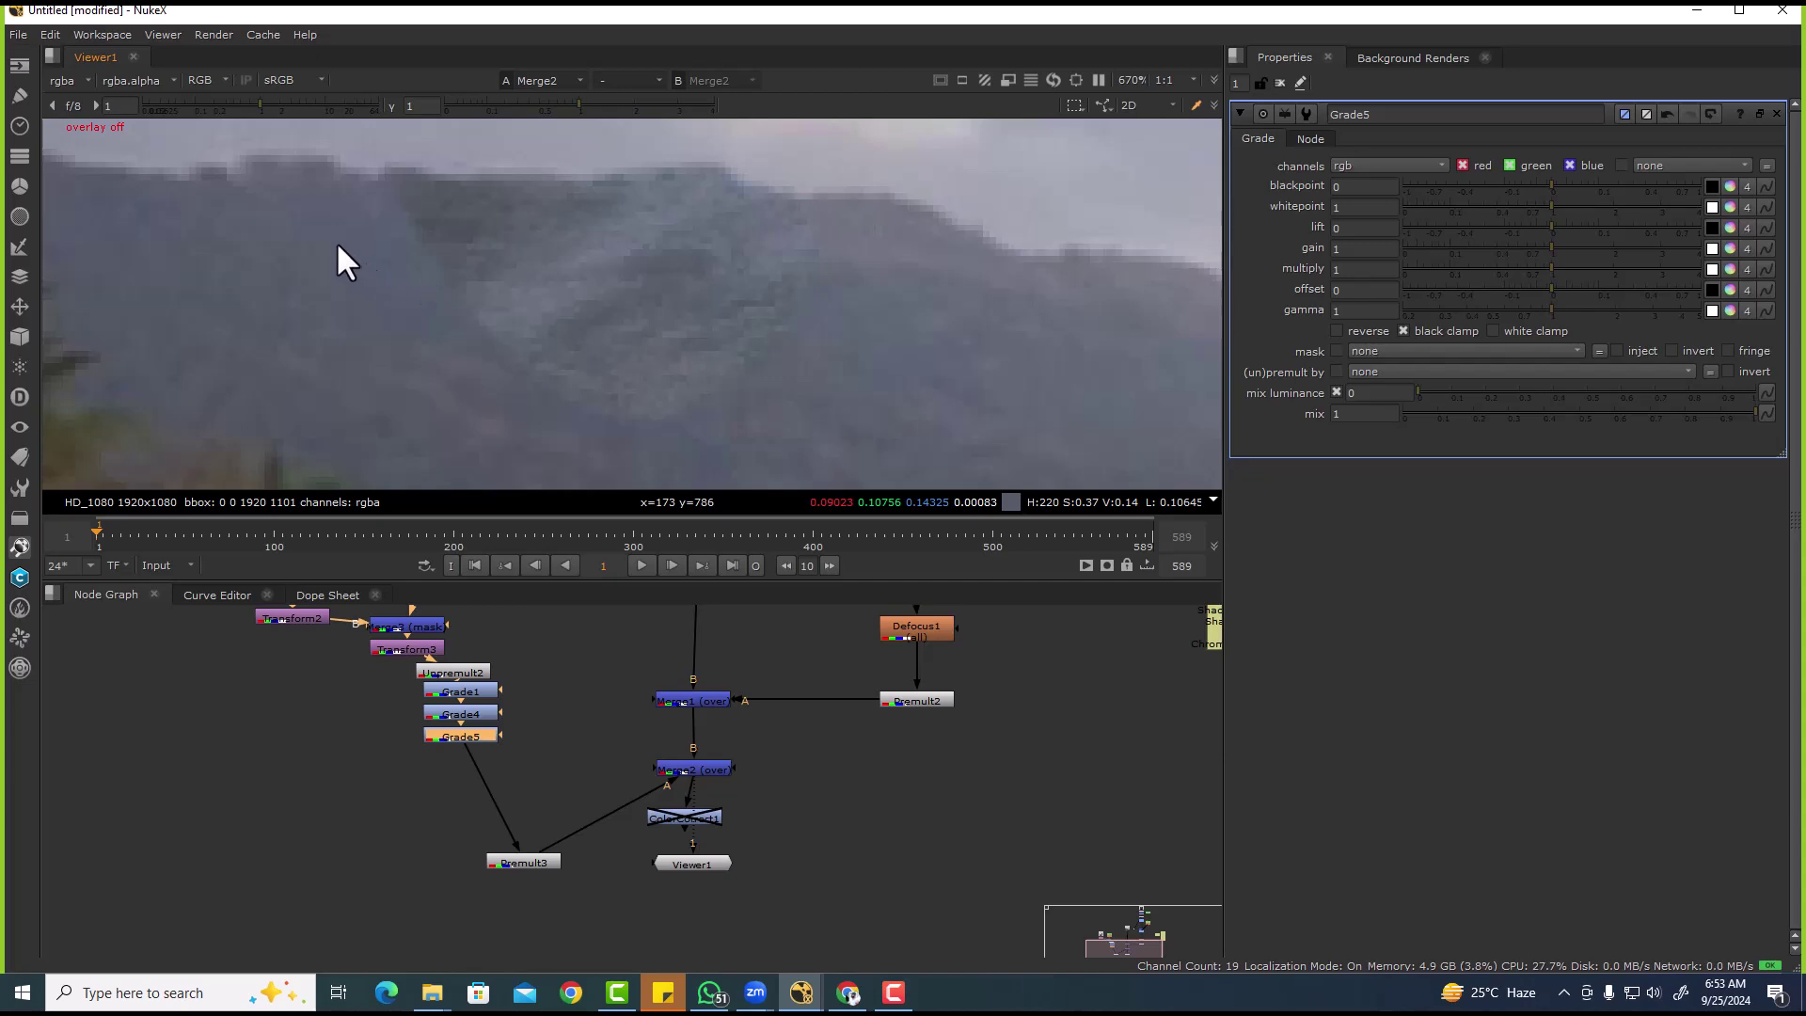
drag(479, 220, 552, 302)
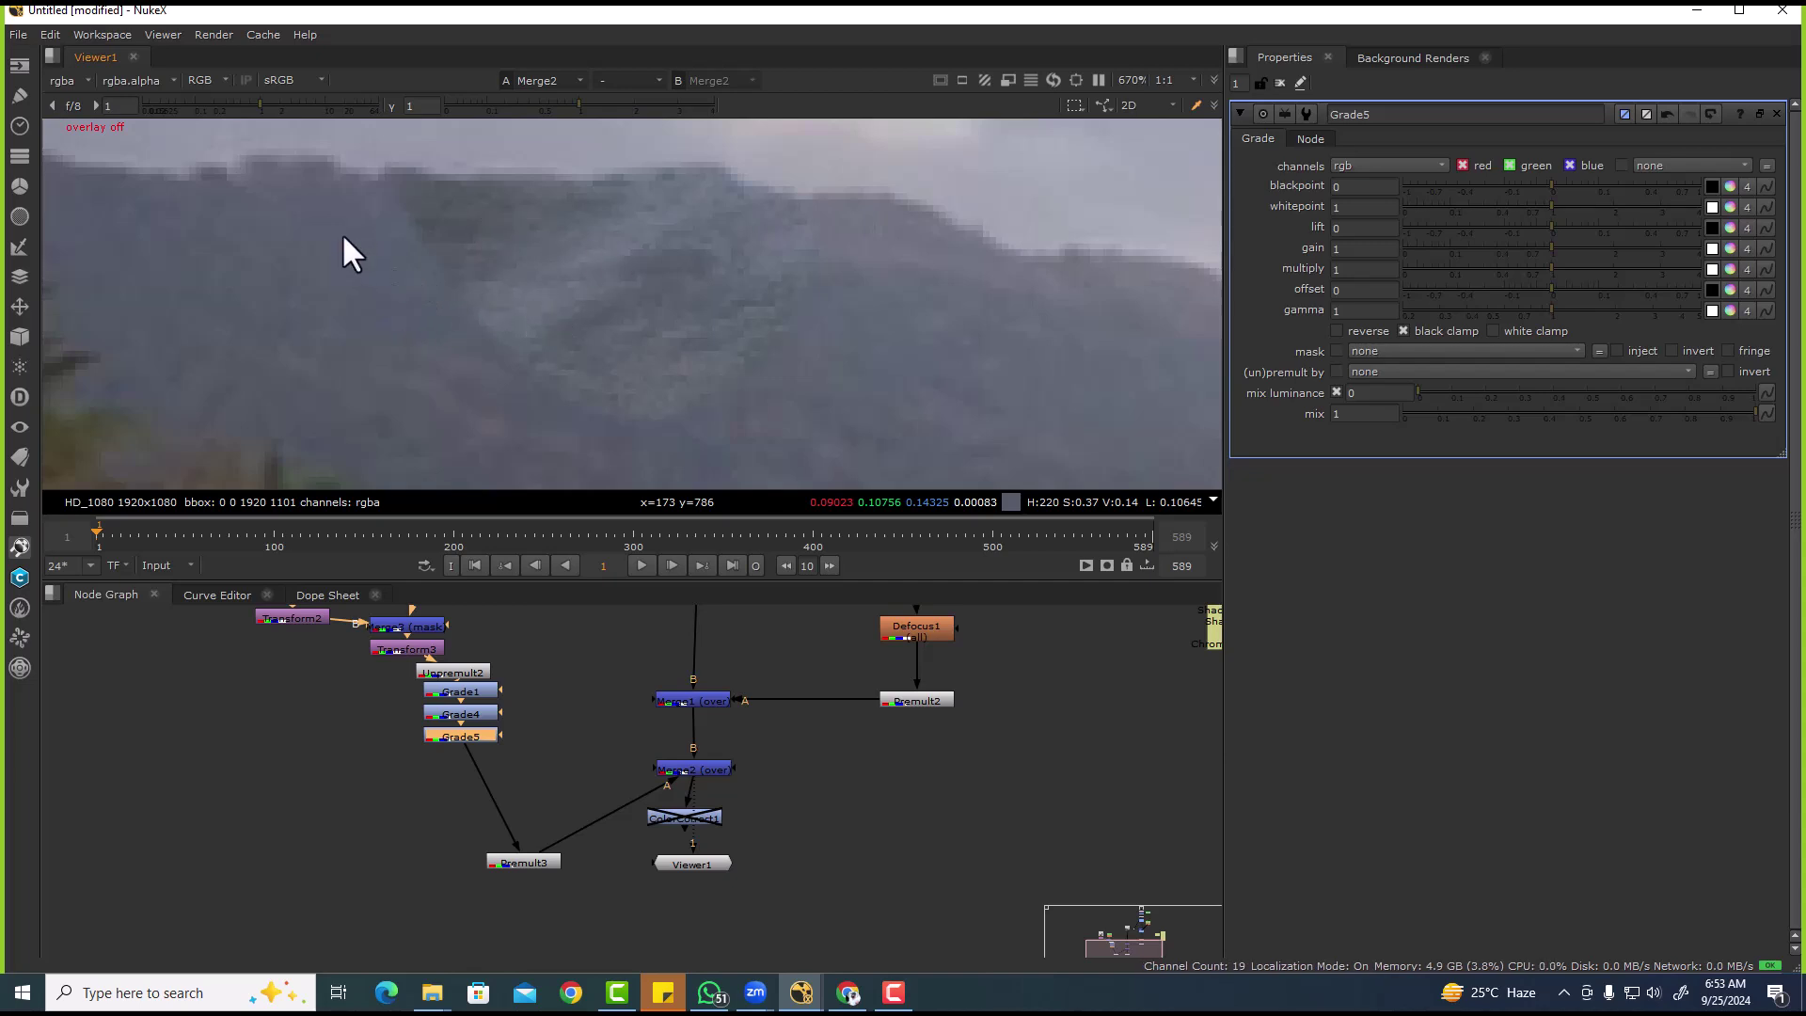
scroll(381, 318, down, 3)
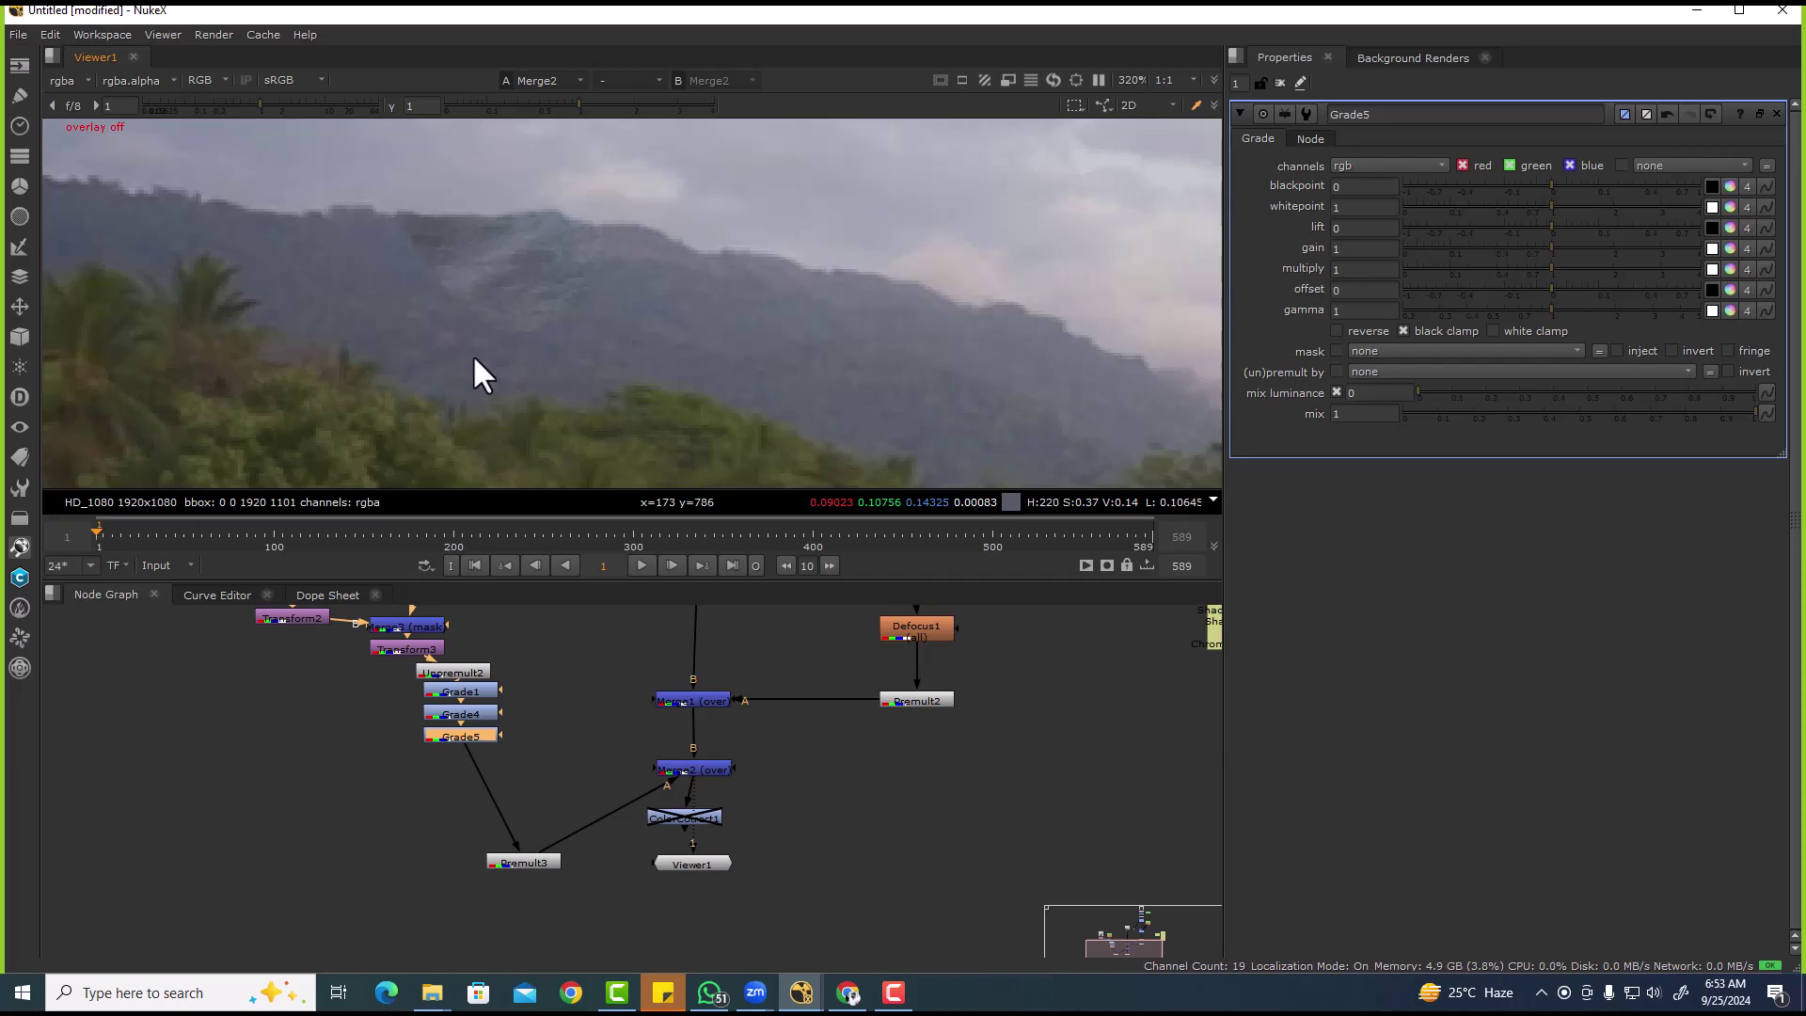
- Insert a Toe node into the patch branch above Premult3 and delete the Grade5 node
click(484, 911)
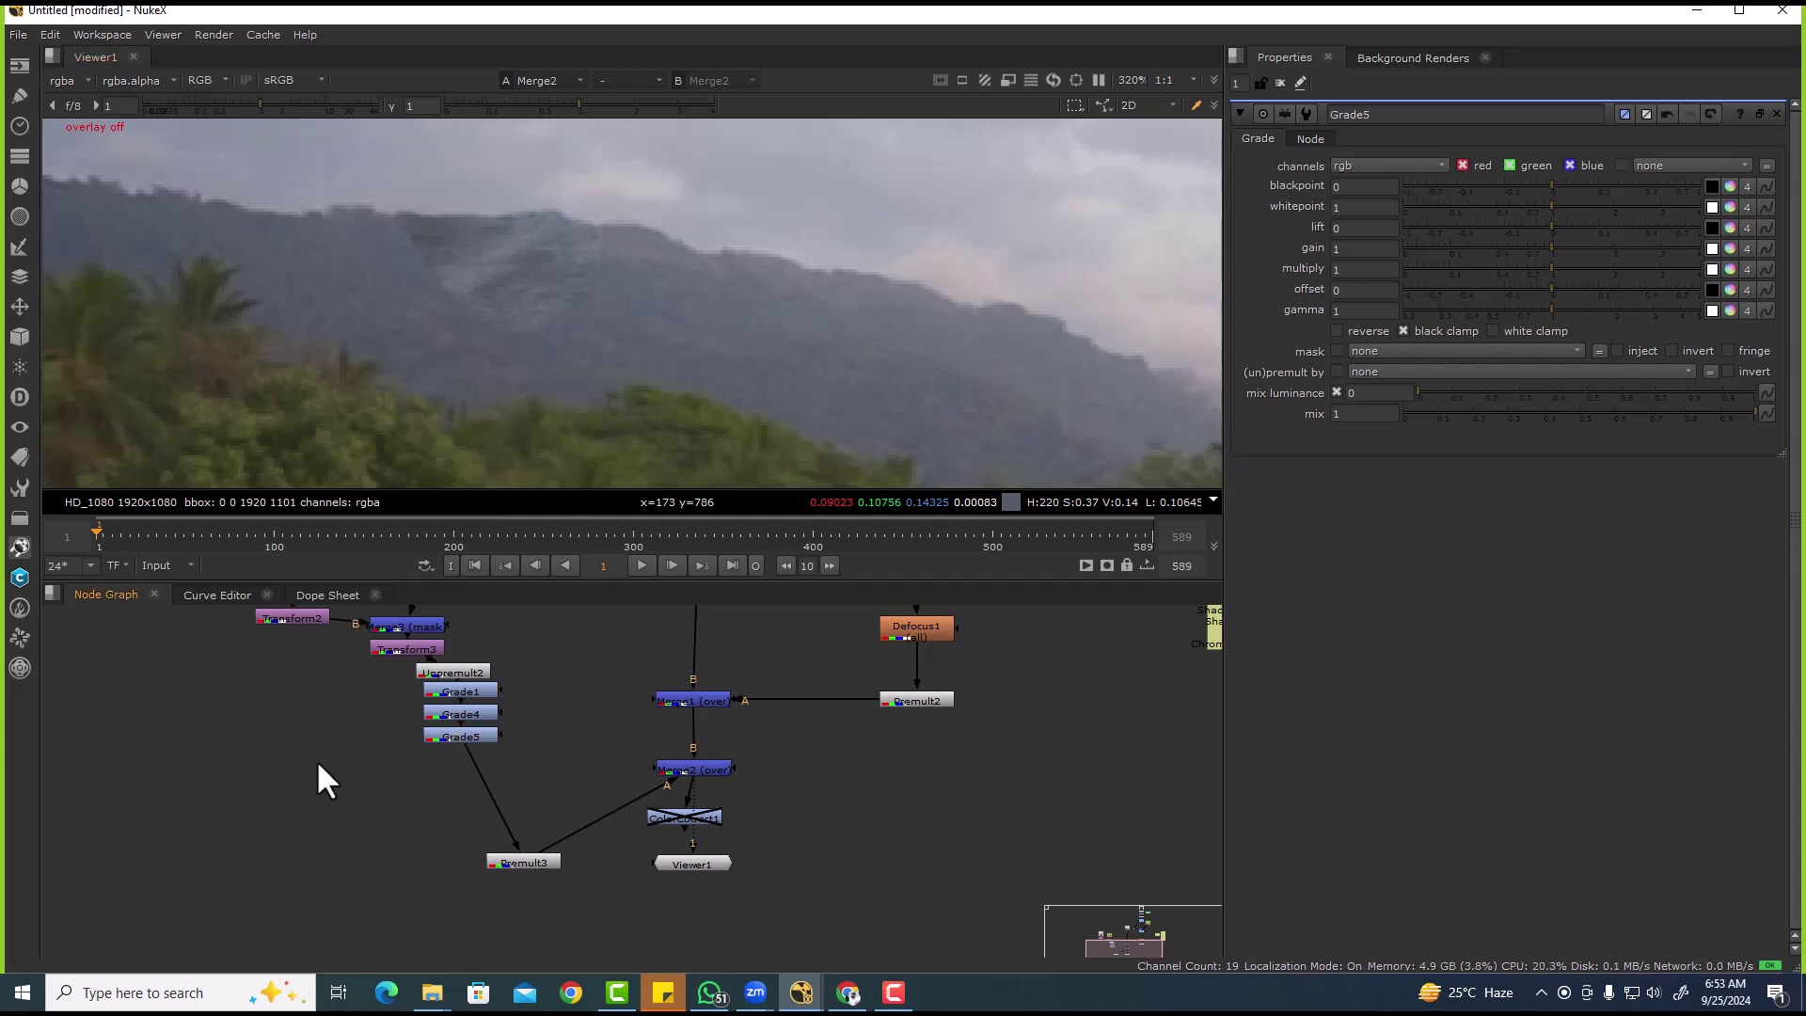
key(Tab)
text(toe)
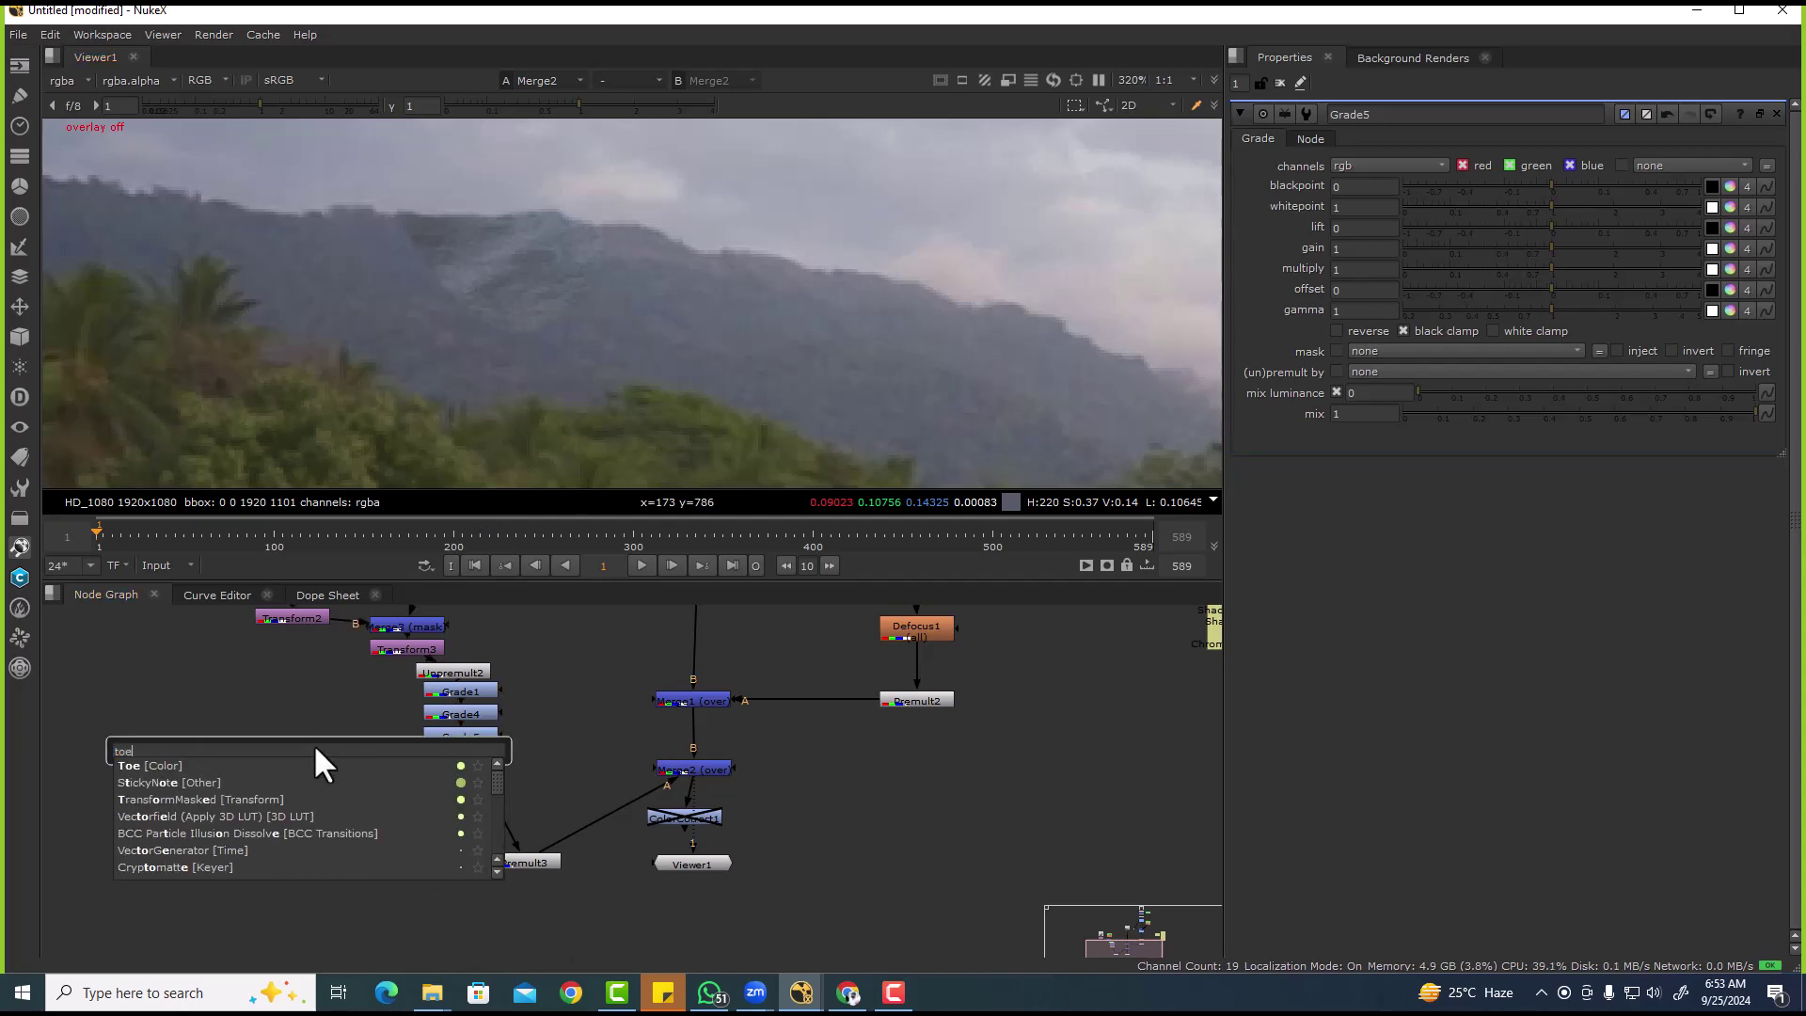
key(Return)
drag(322, 768, 493, 734)
click(476, 736)
key(Delete)
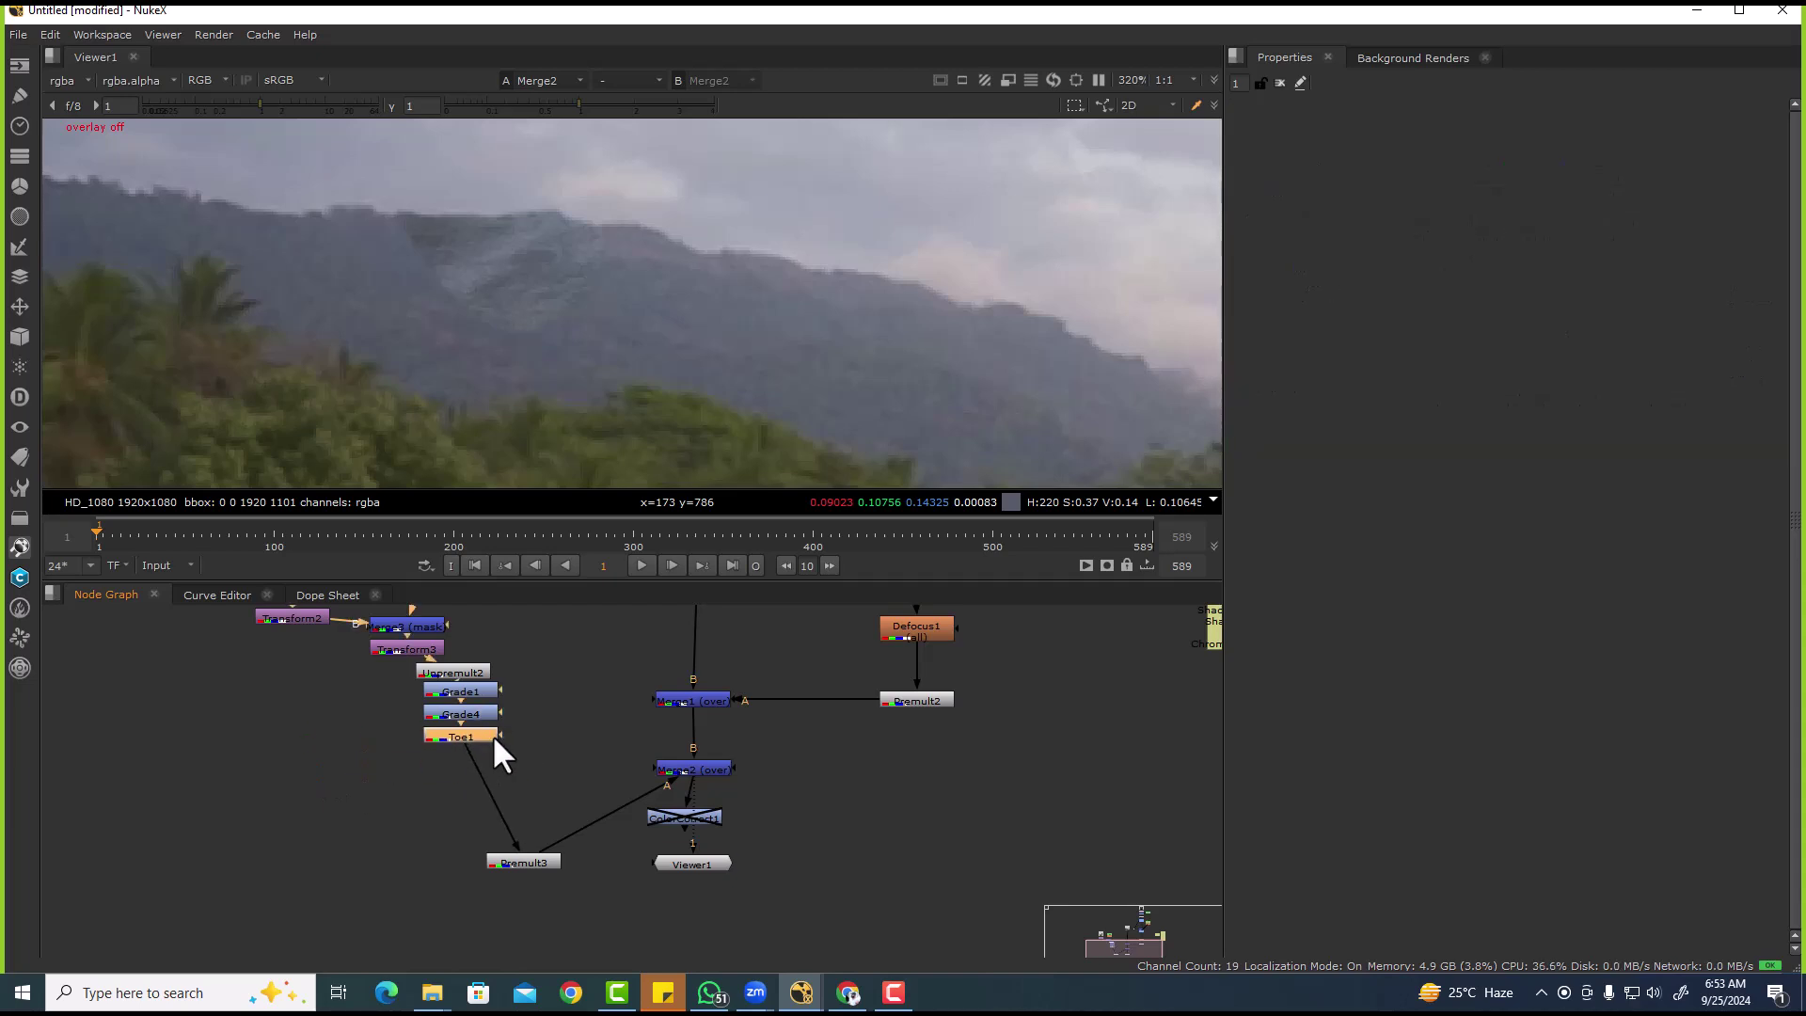
- Set Toe1's lift to about 0.091, 0.111, 0.155 by sampling the dark mountain area beside the rock patch
double_click(493, 734)
click(1711, 187)
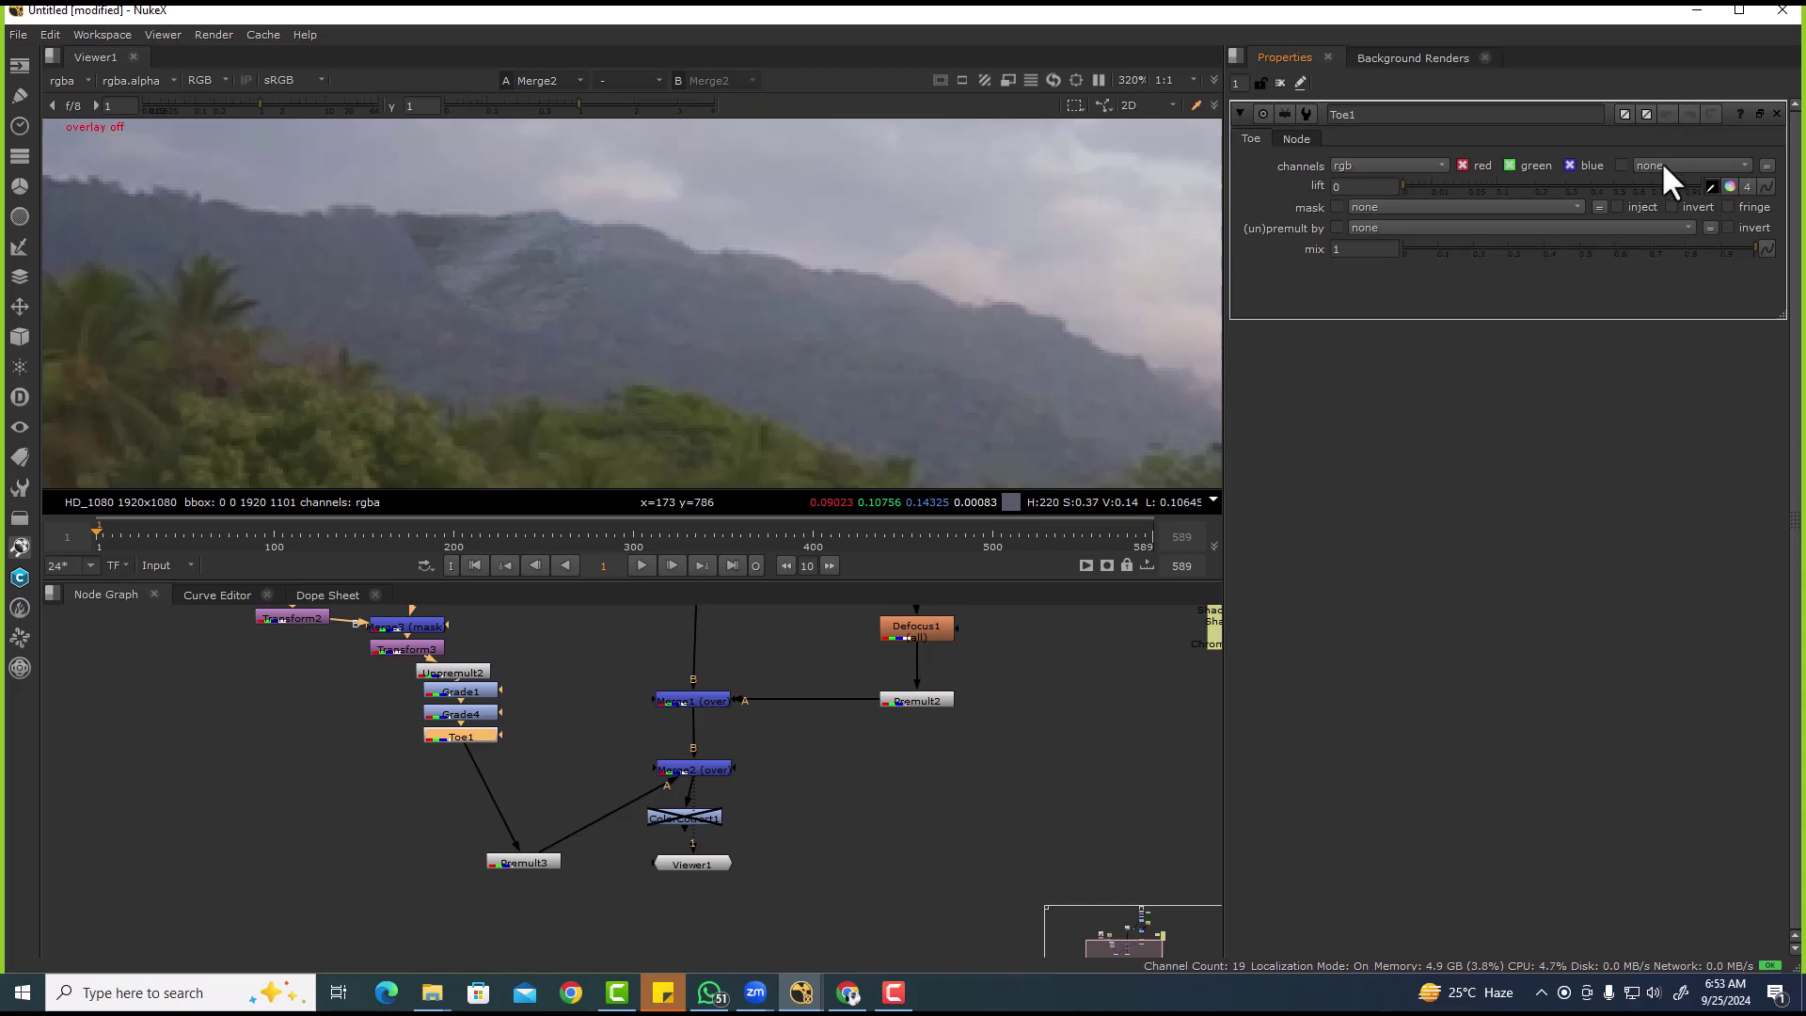
scroll(386, 264, up, 3)
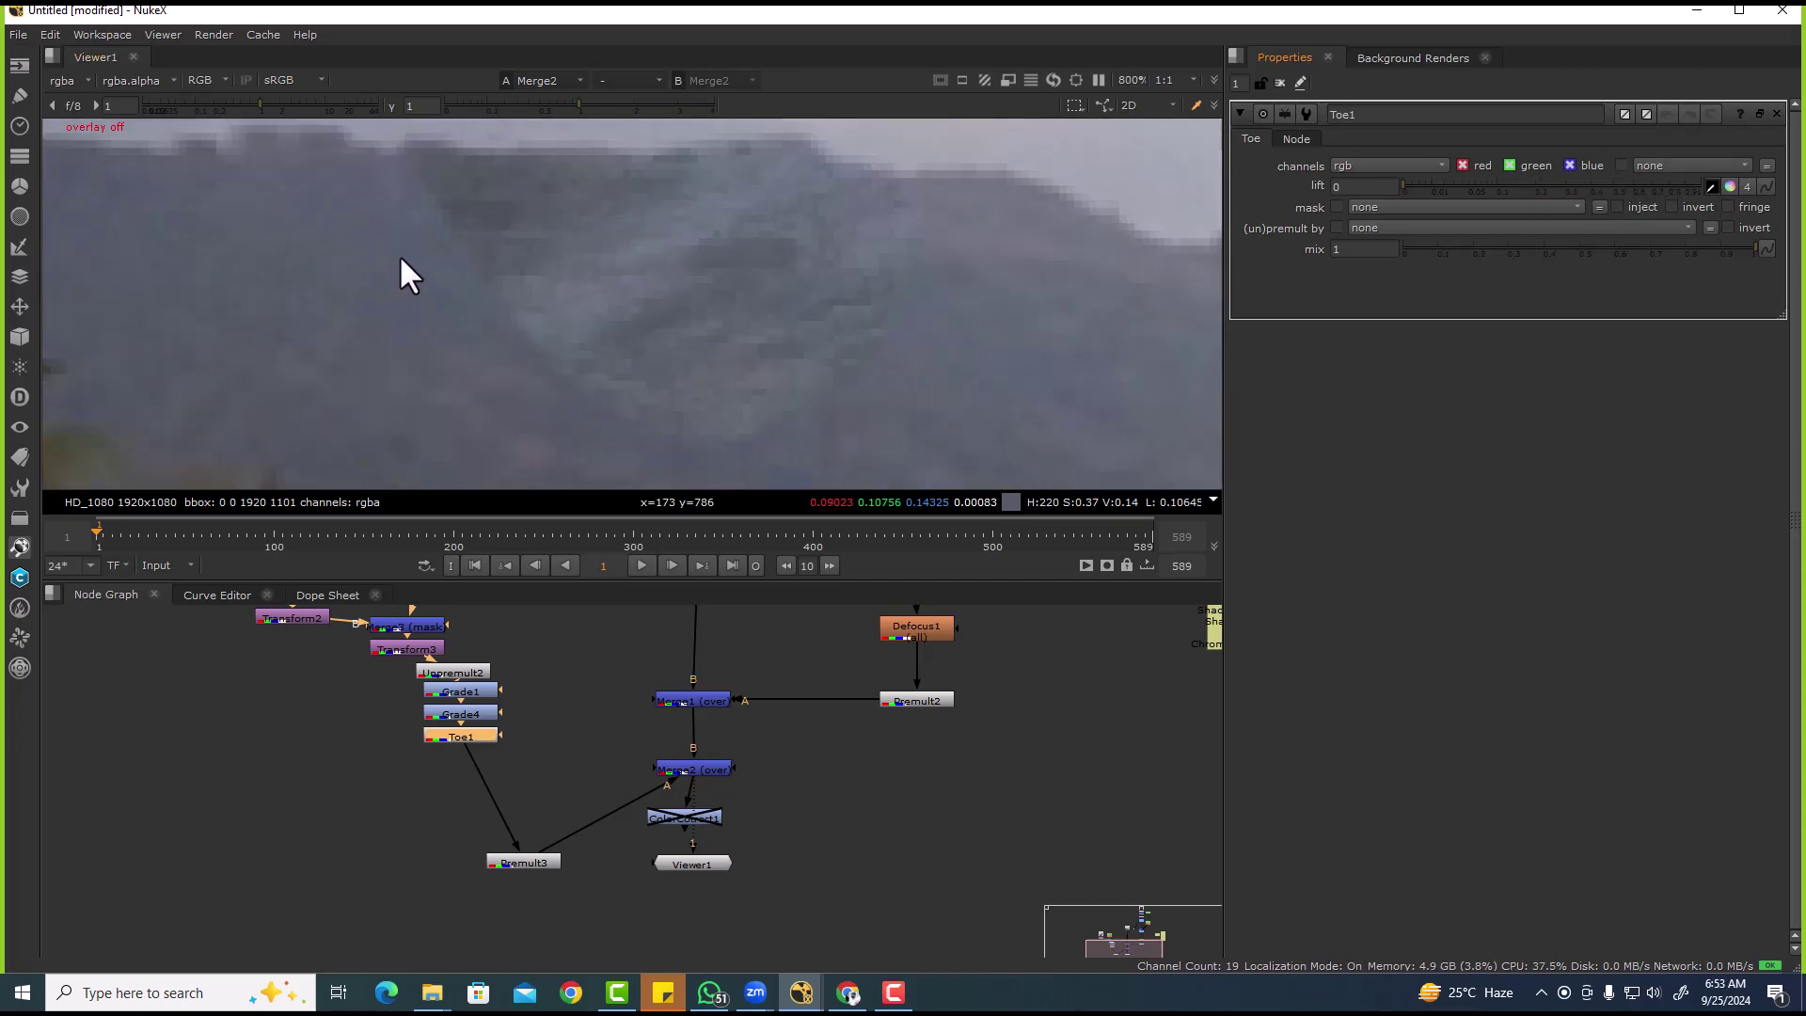
ctrl+click(389, 248)
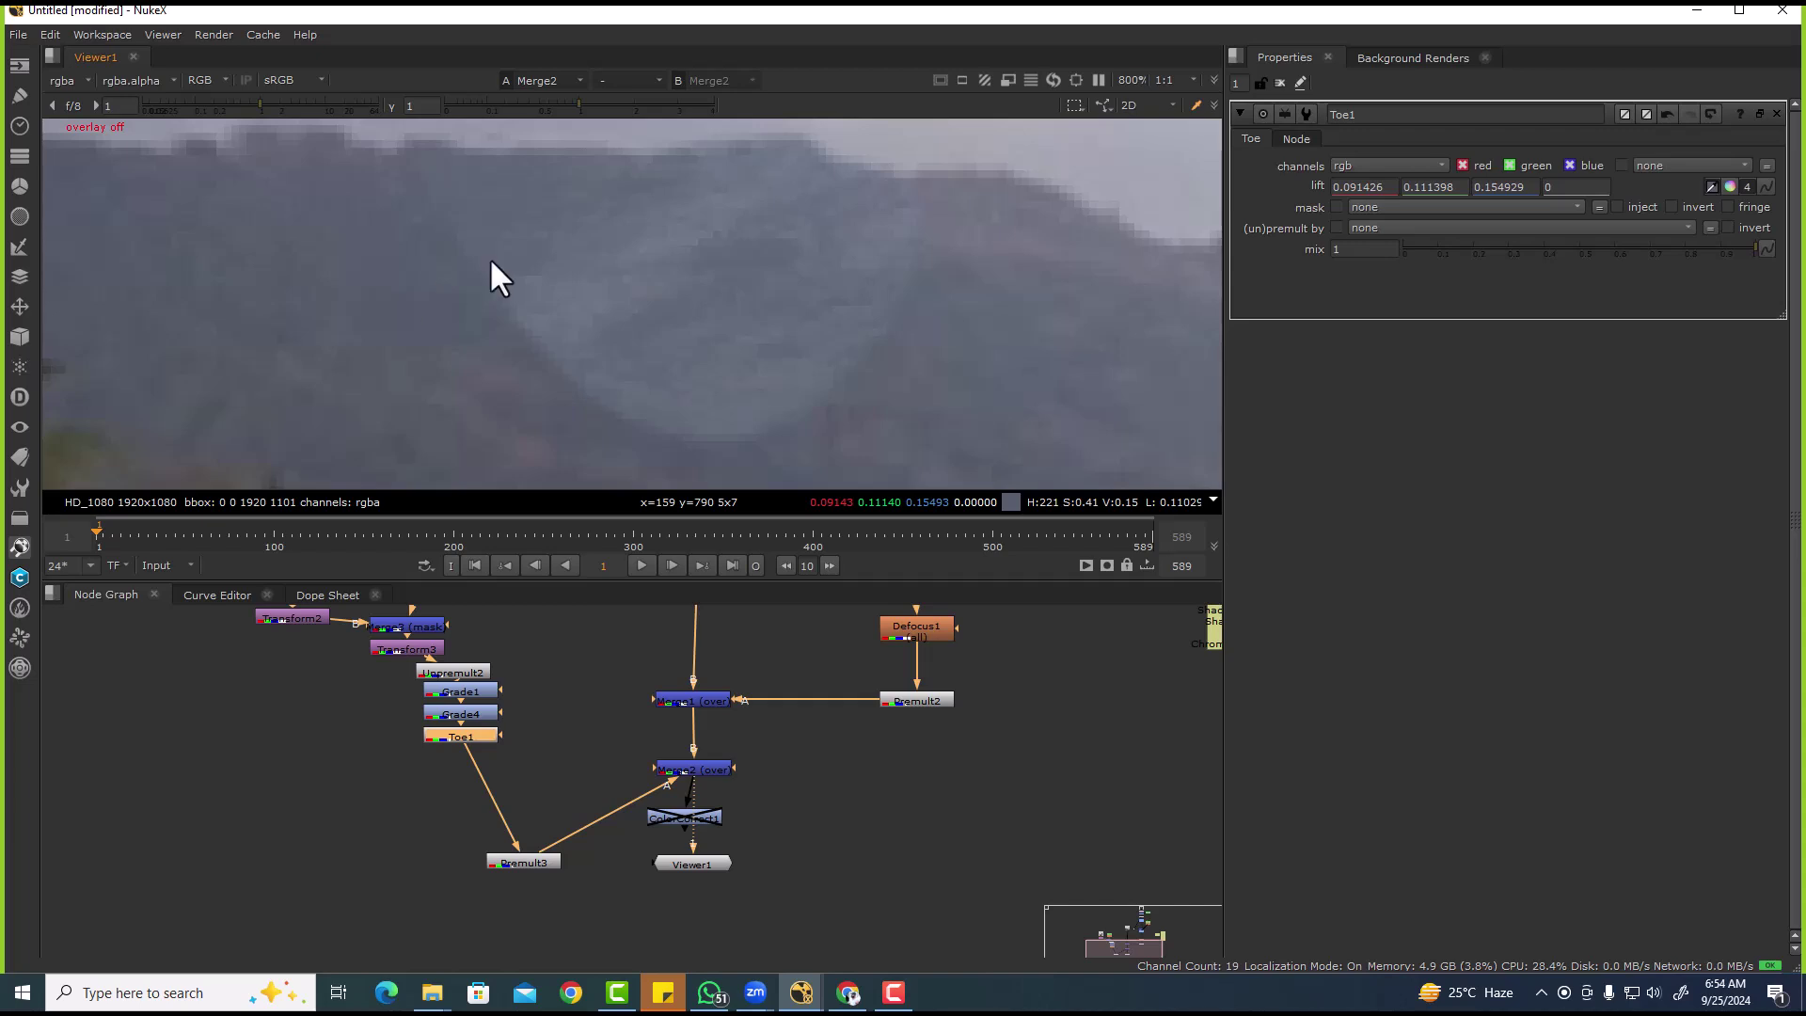
scroll(535, 282, down, 3)
scroll(534, 279, down, 2)
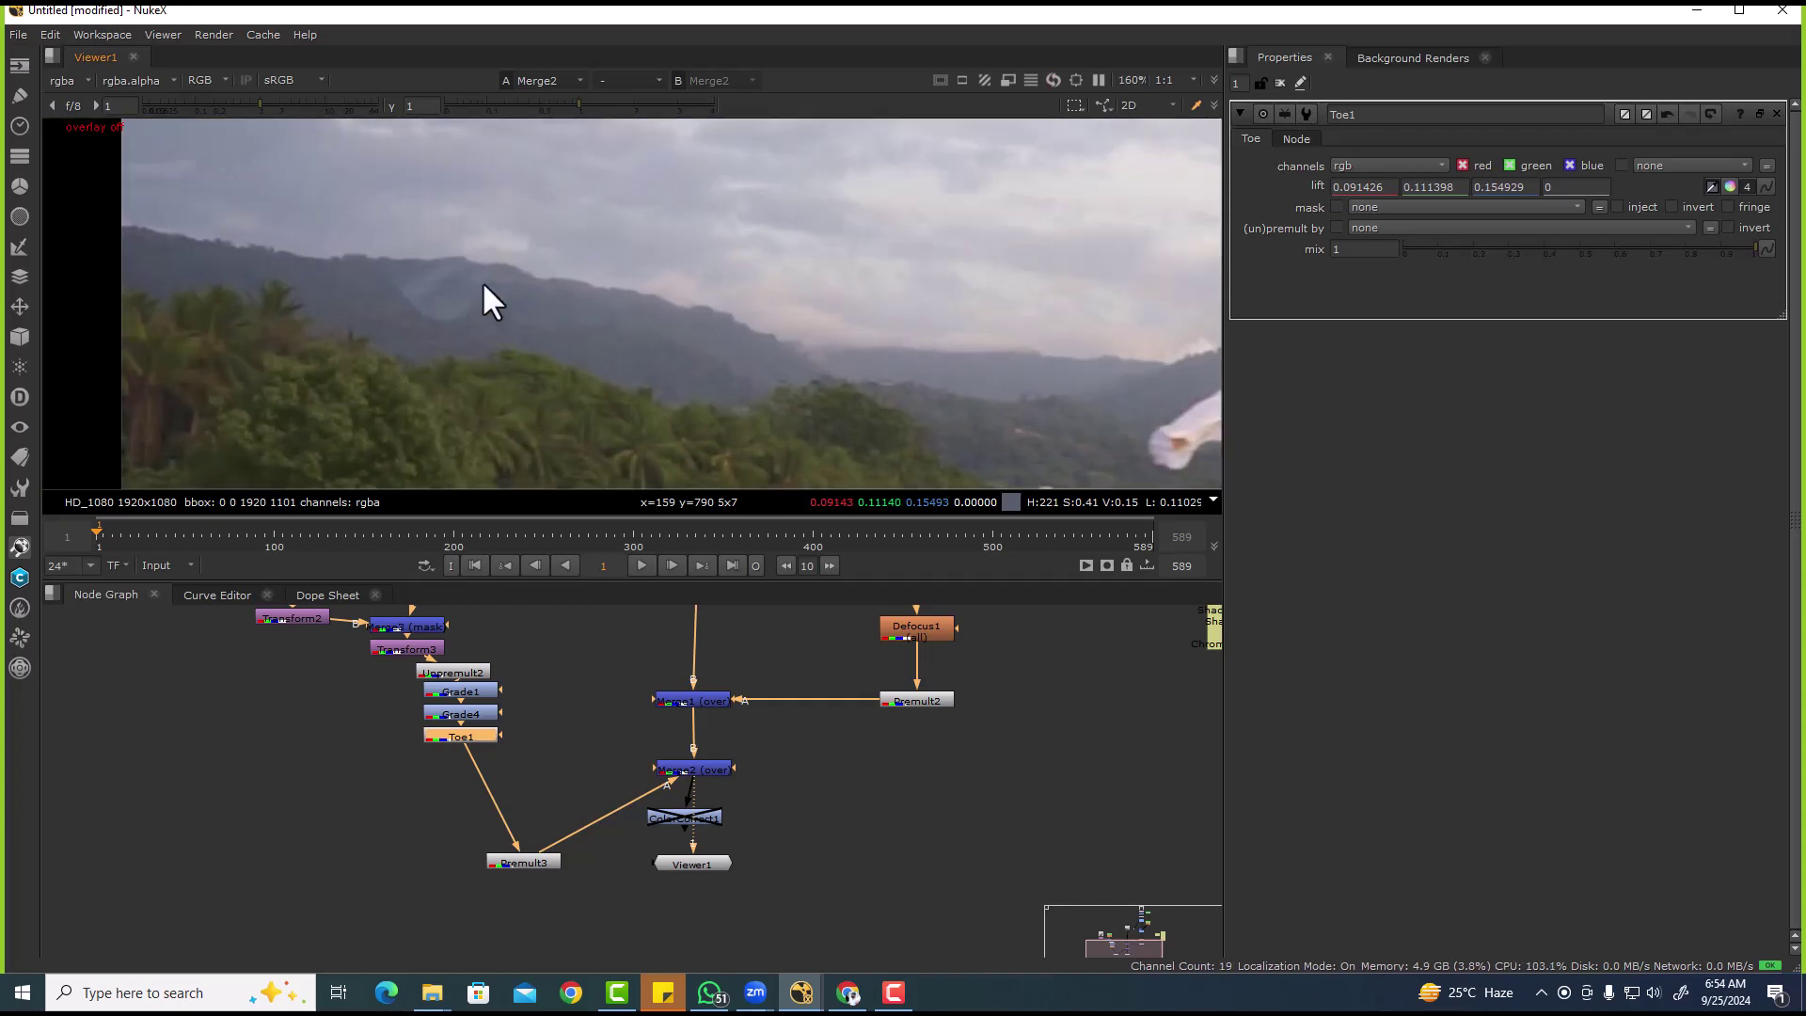
scroll(493, 269, down, 1)
- Set Blur2's size to 26 to soften the edge of the patch's roto mask
middle_drag(425, 584, 427, 731)
double_click(416, 709)
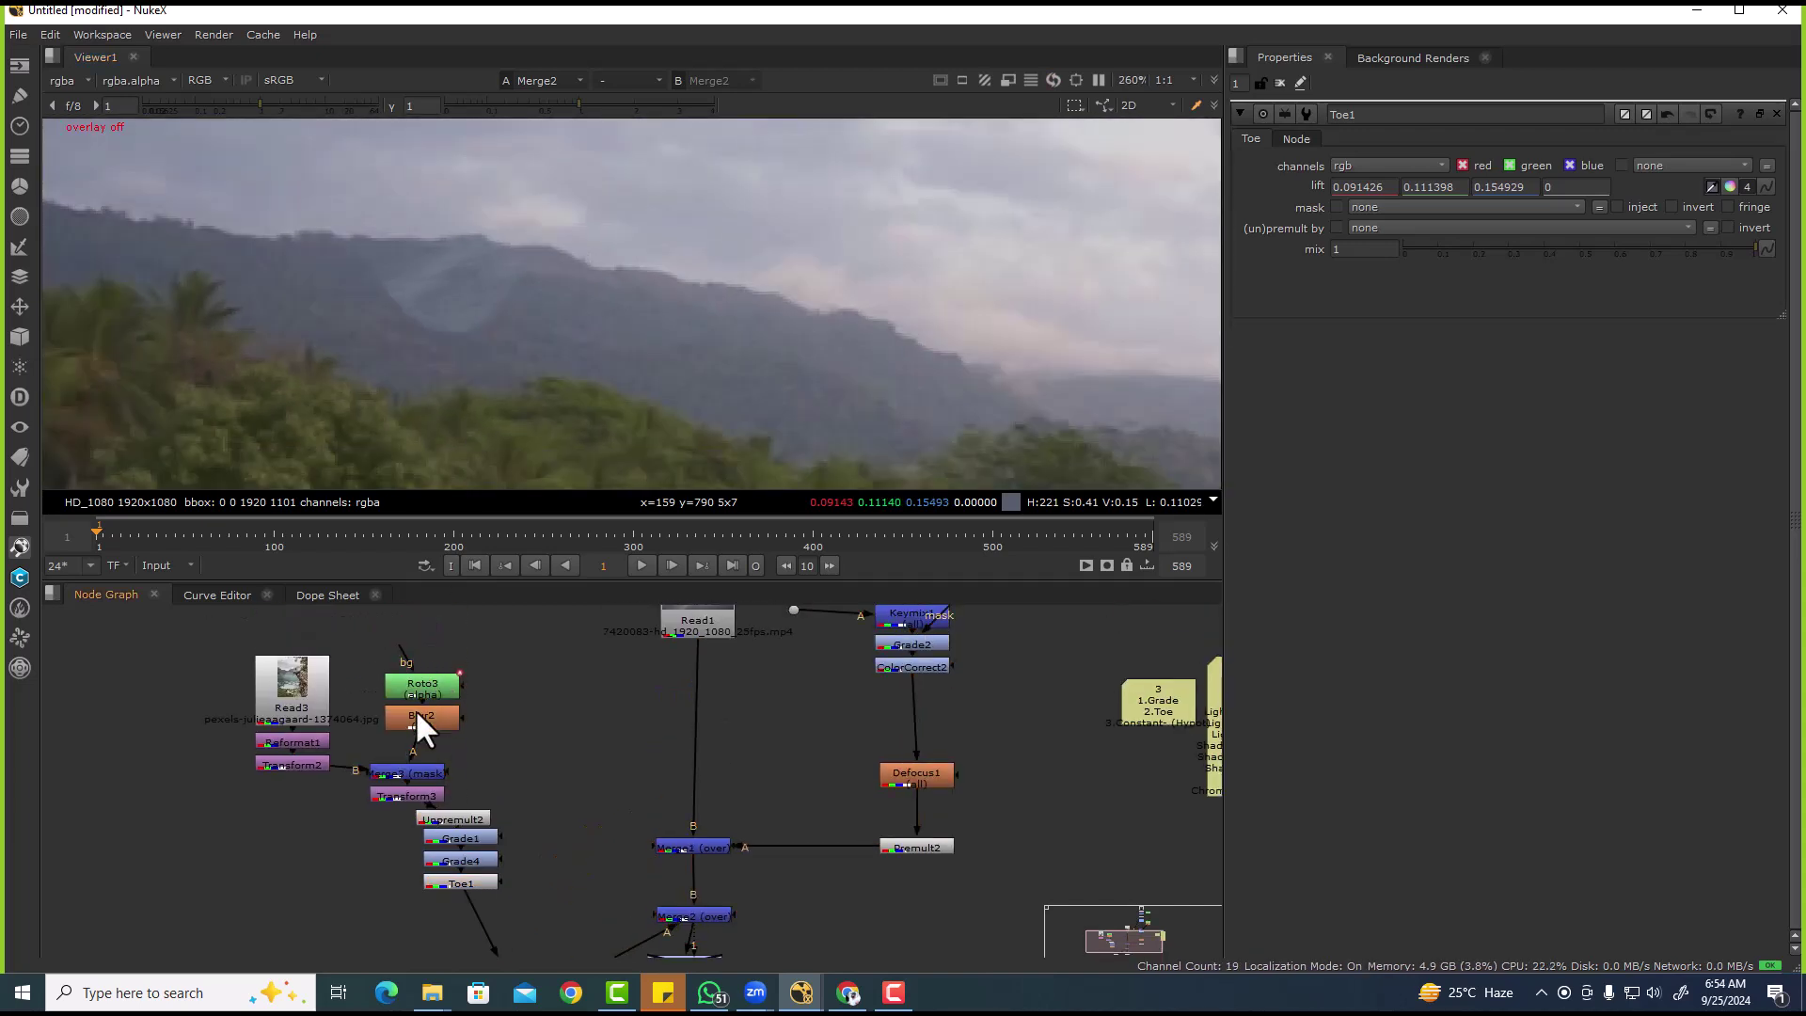
drag(1471, 187, 1554, 194)
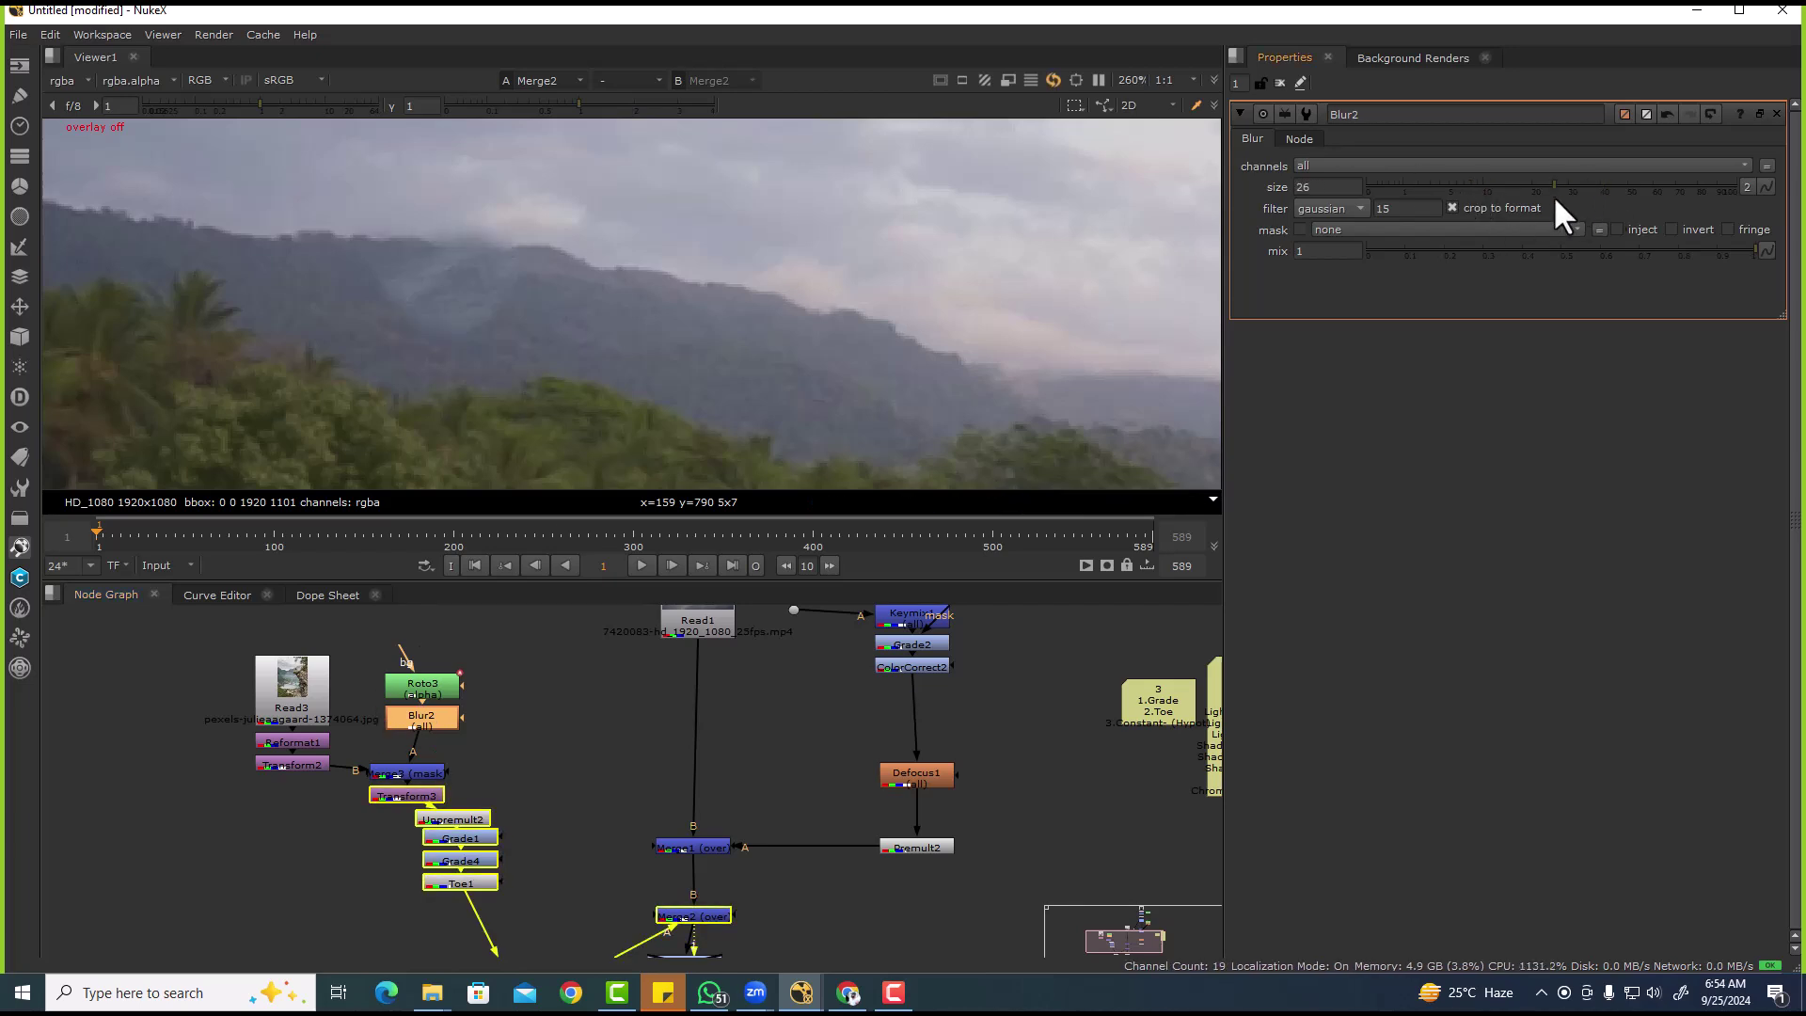
scroll(476, 323, up, 5)
scroll(451, 299, down, 3)
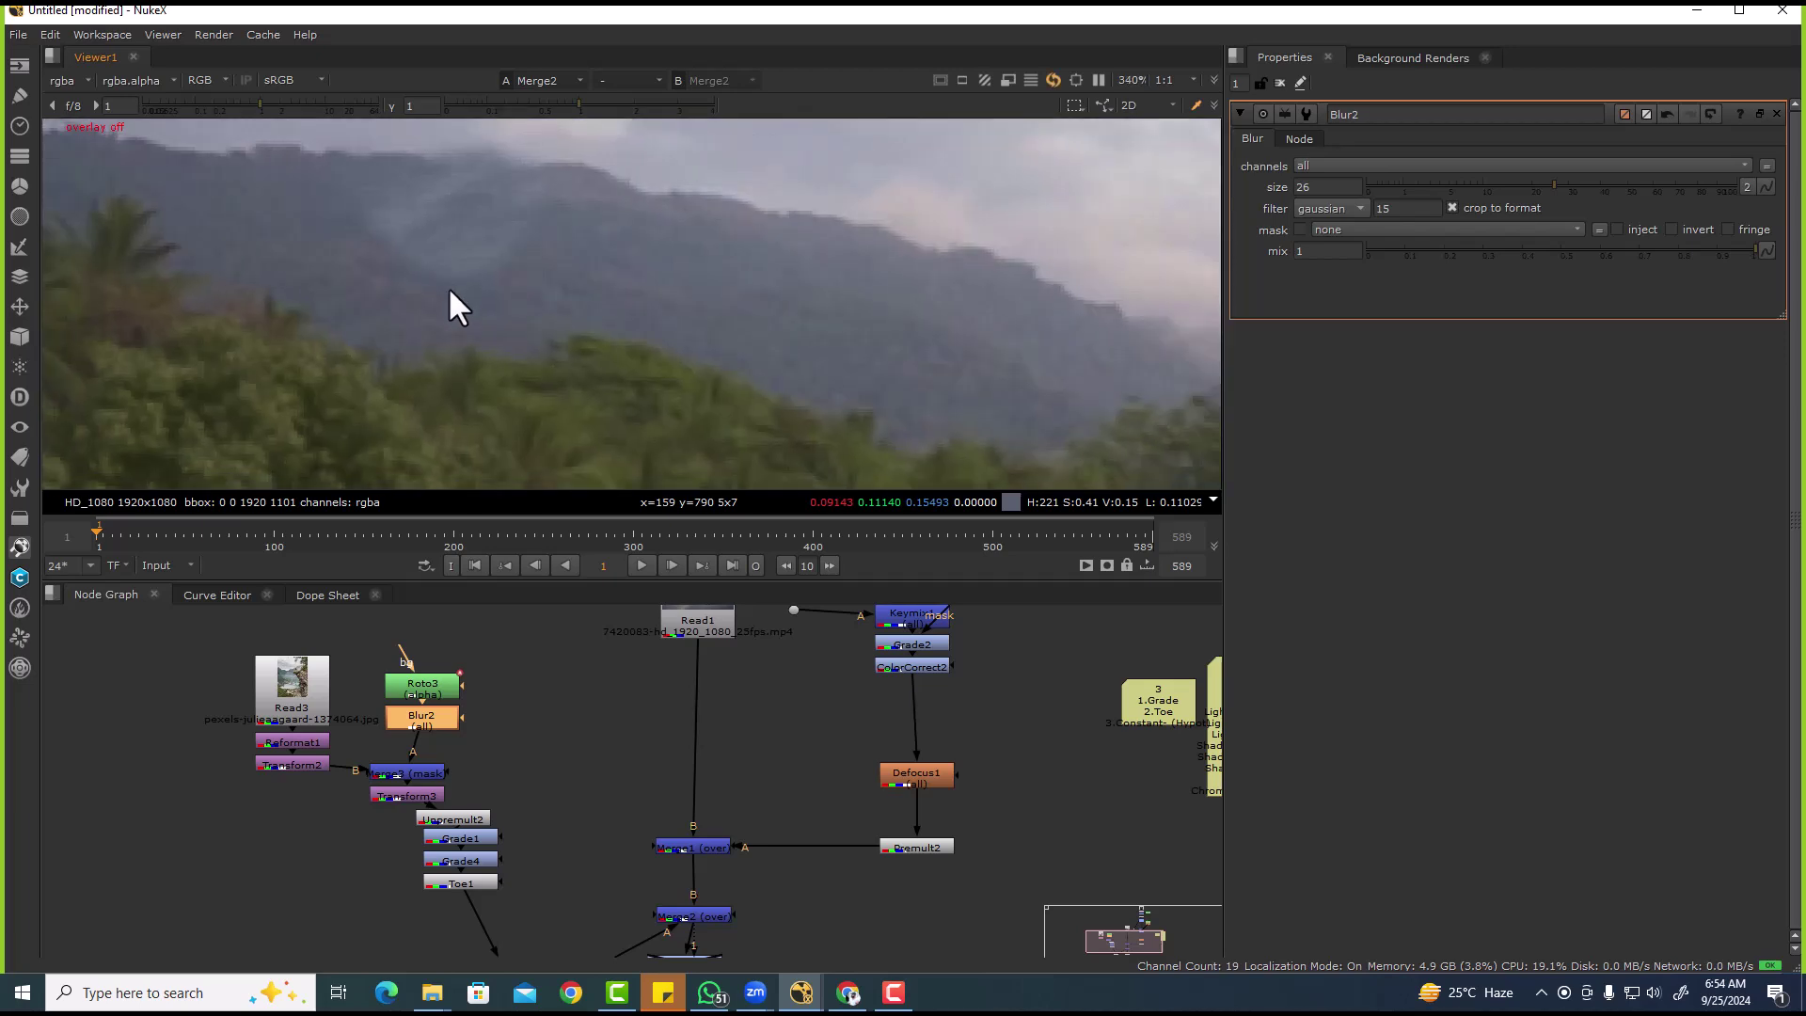
scroll(448, 200, down, 2)
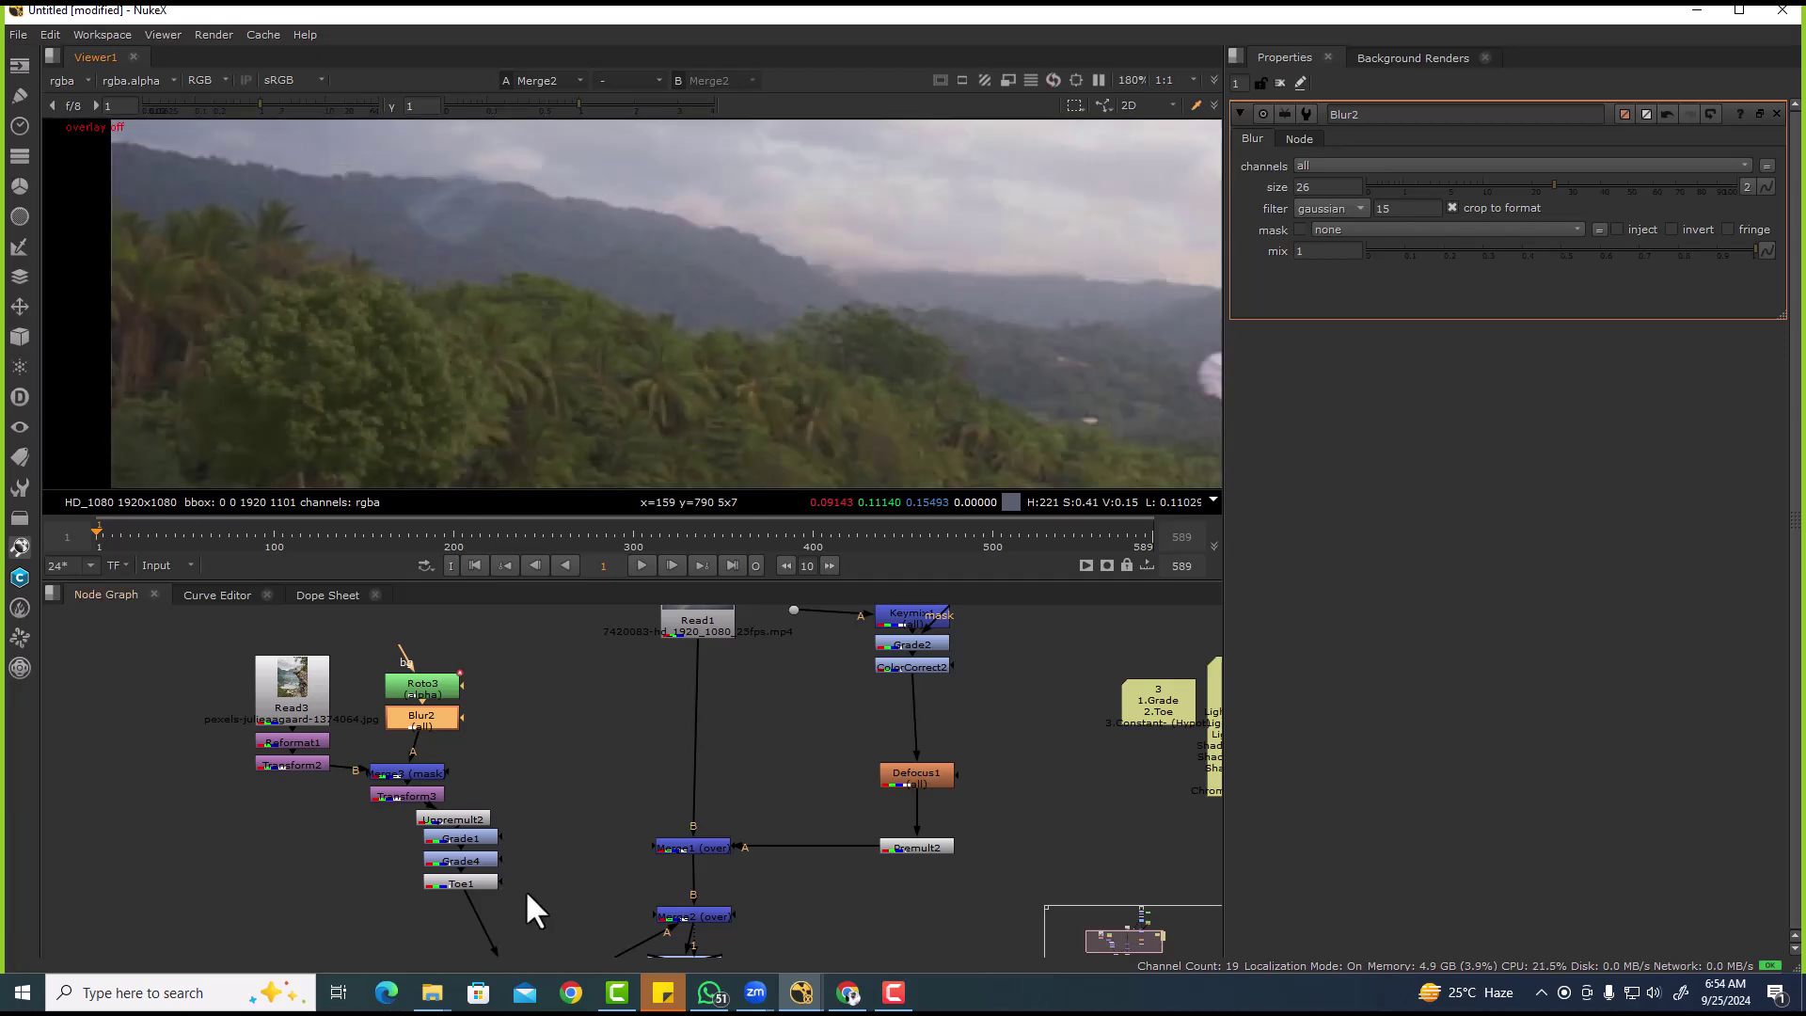
- Lower Grade4's gain to 0.5 and compare the patch with the surrounding mountain
scroll(500, 770, up, 3)
double_click(493, 760)
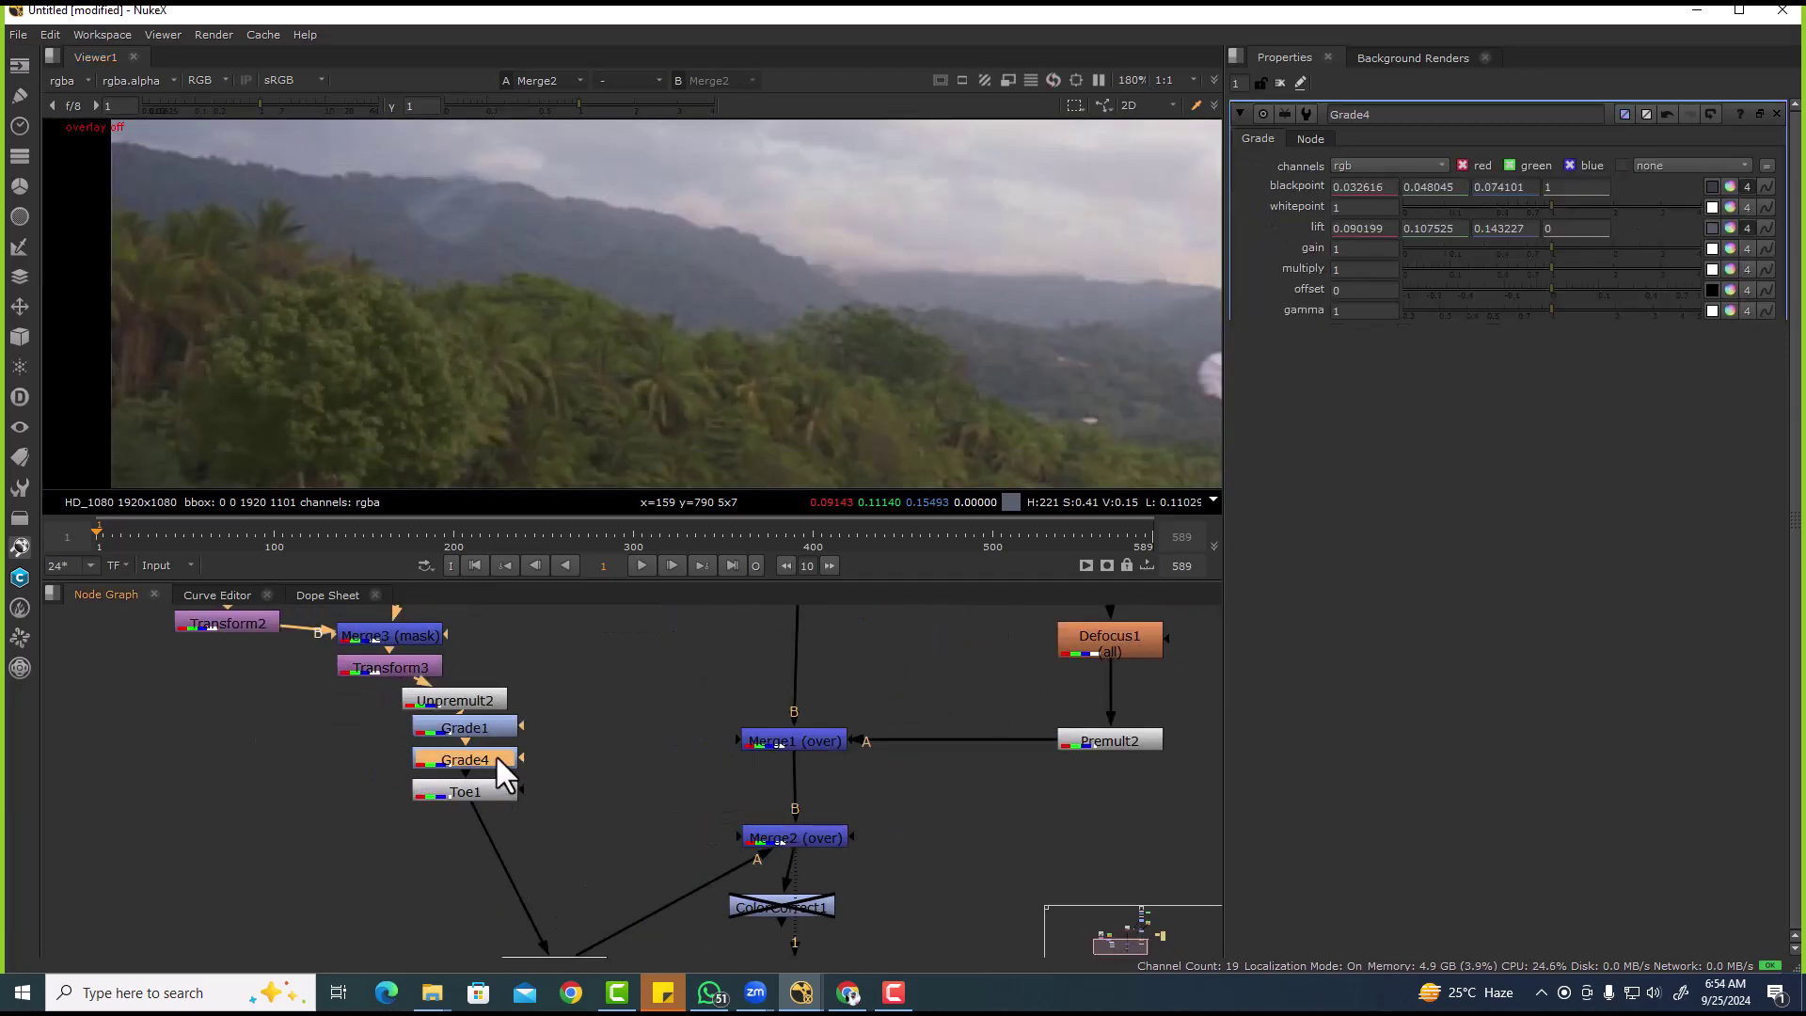
click(1364, 247)
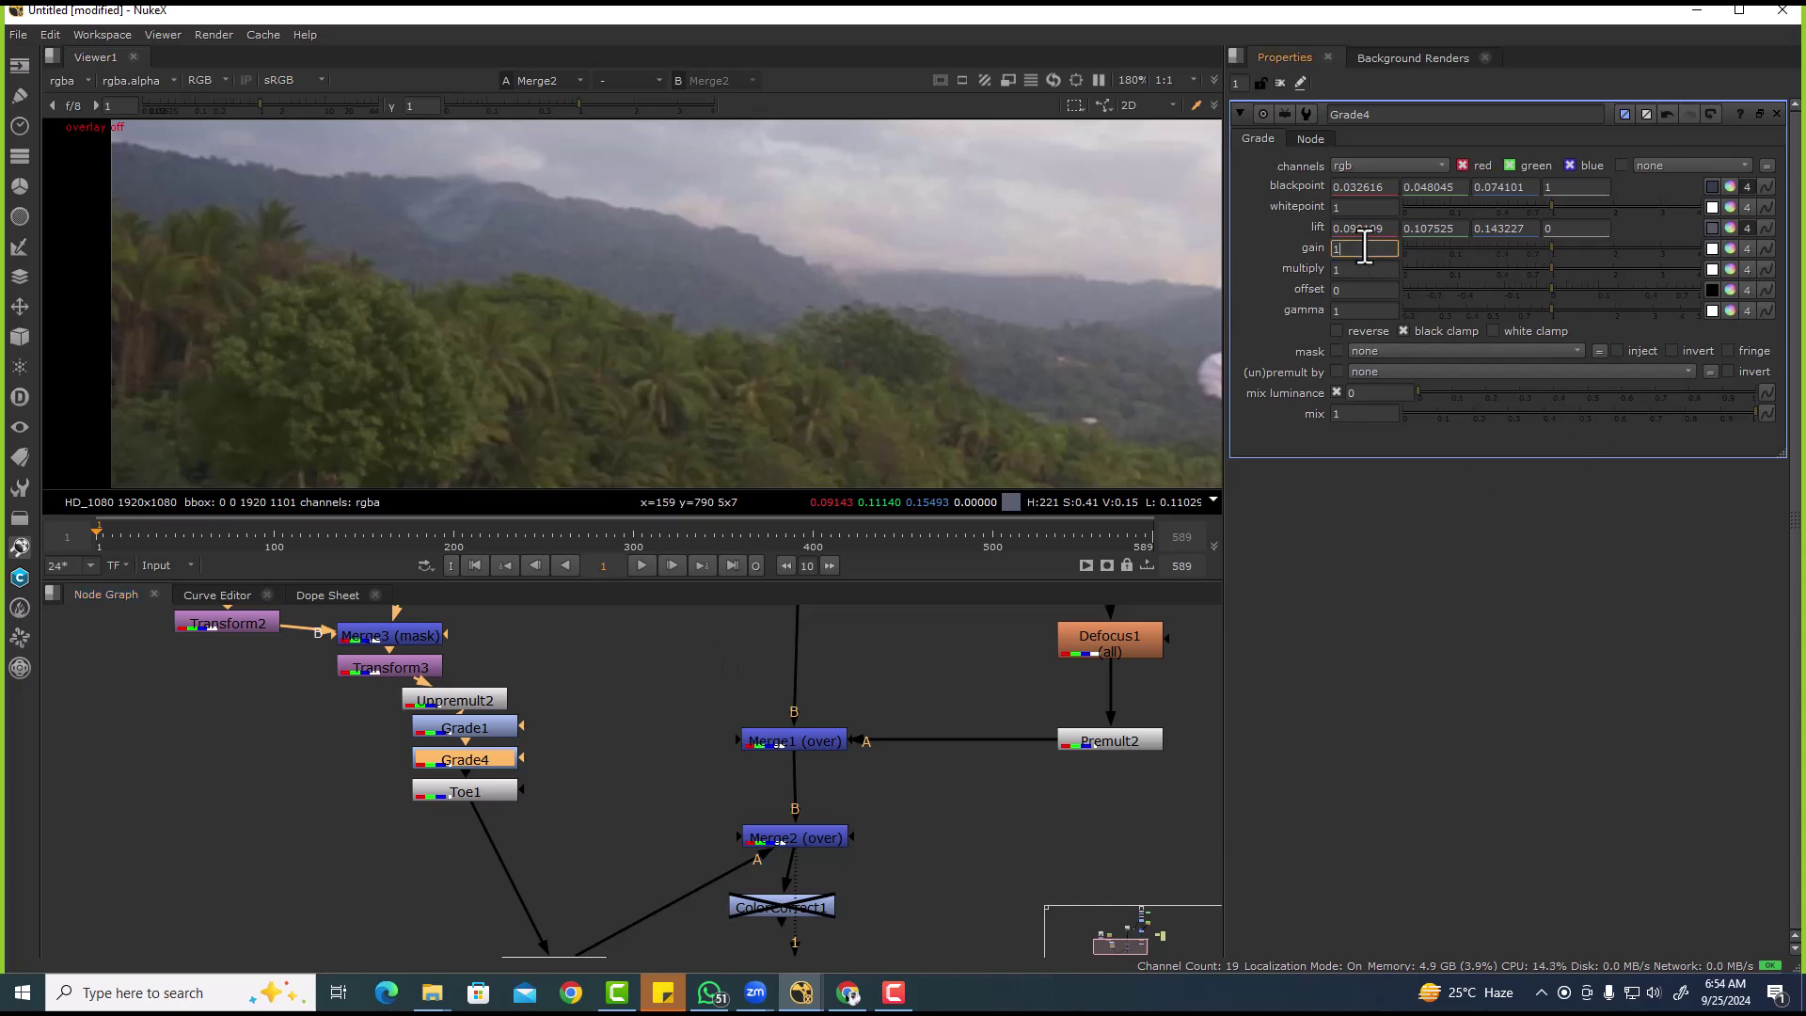
key(Down)
key(Down)
key(Down)
key(Down)
key(Down)
key(Up)
scroll(427, 268, down, 3)
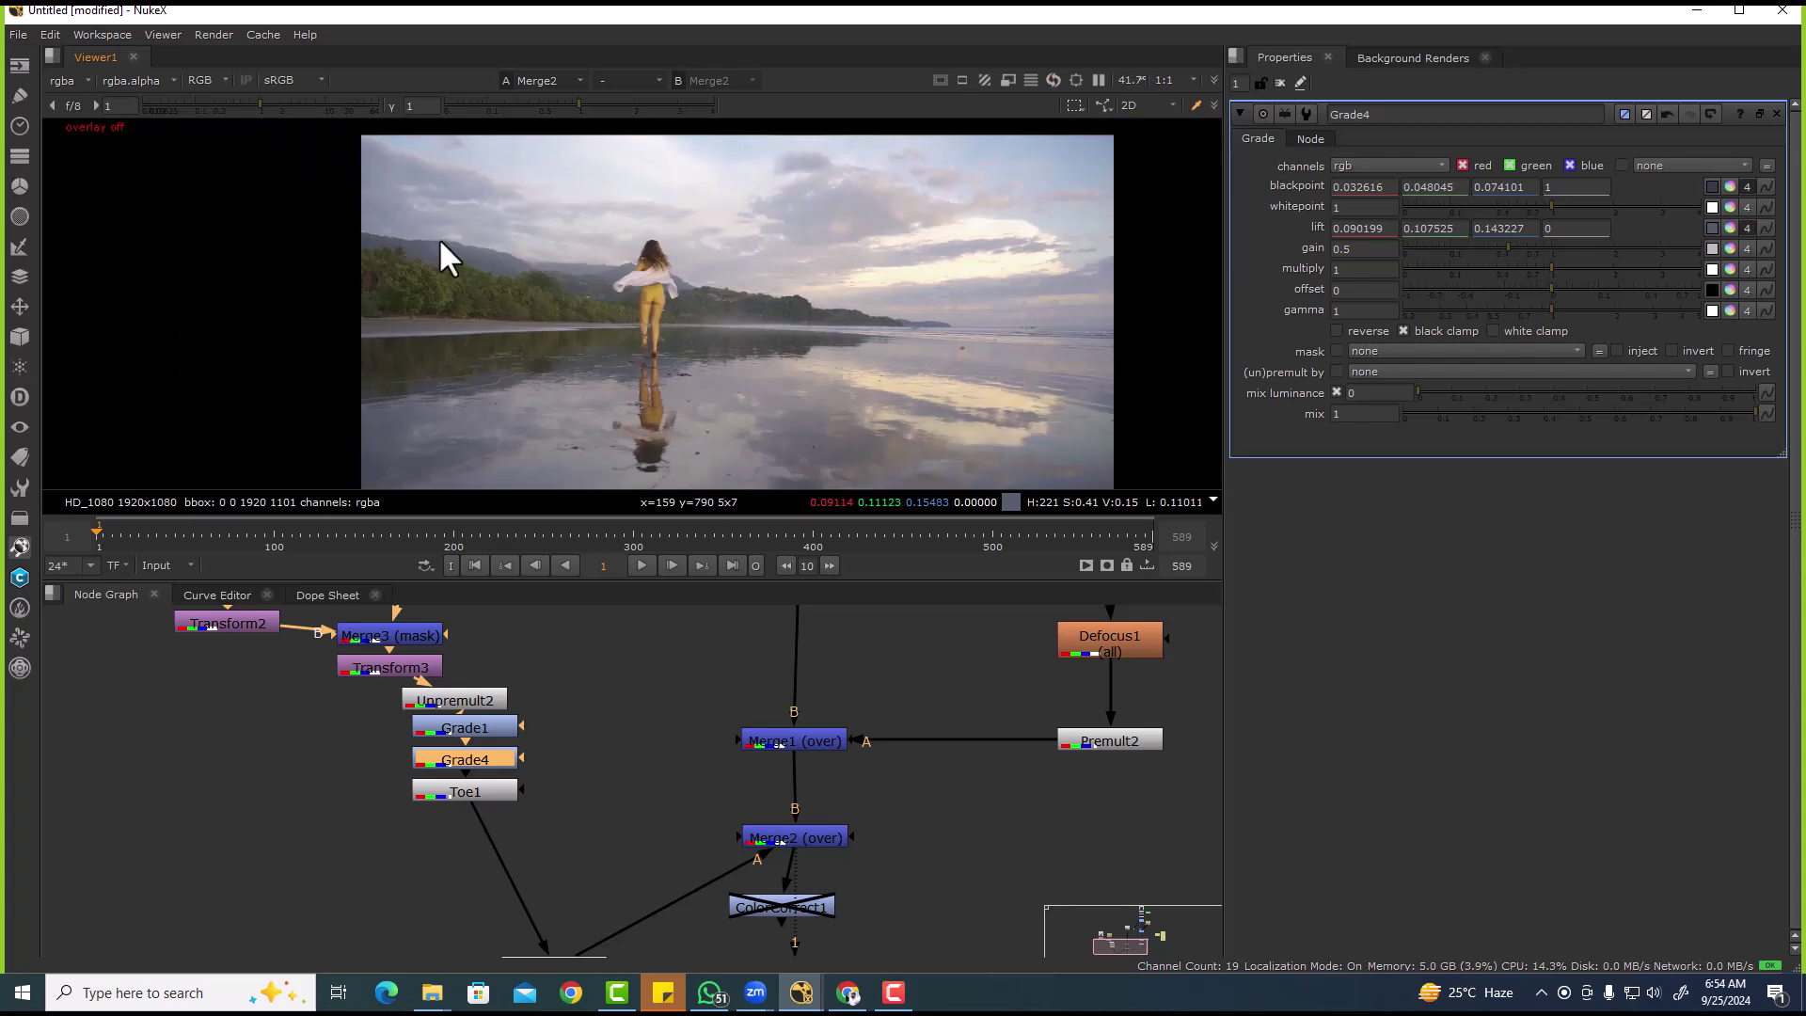
scroll(461, 261, up, 2)
scroll(463, 267, up, 2)
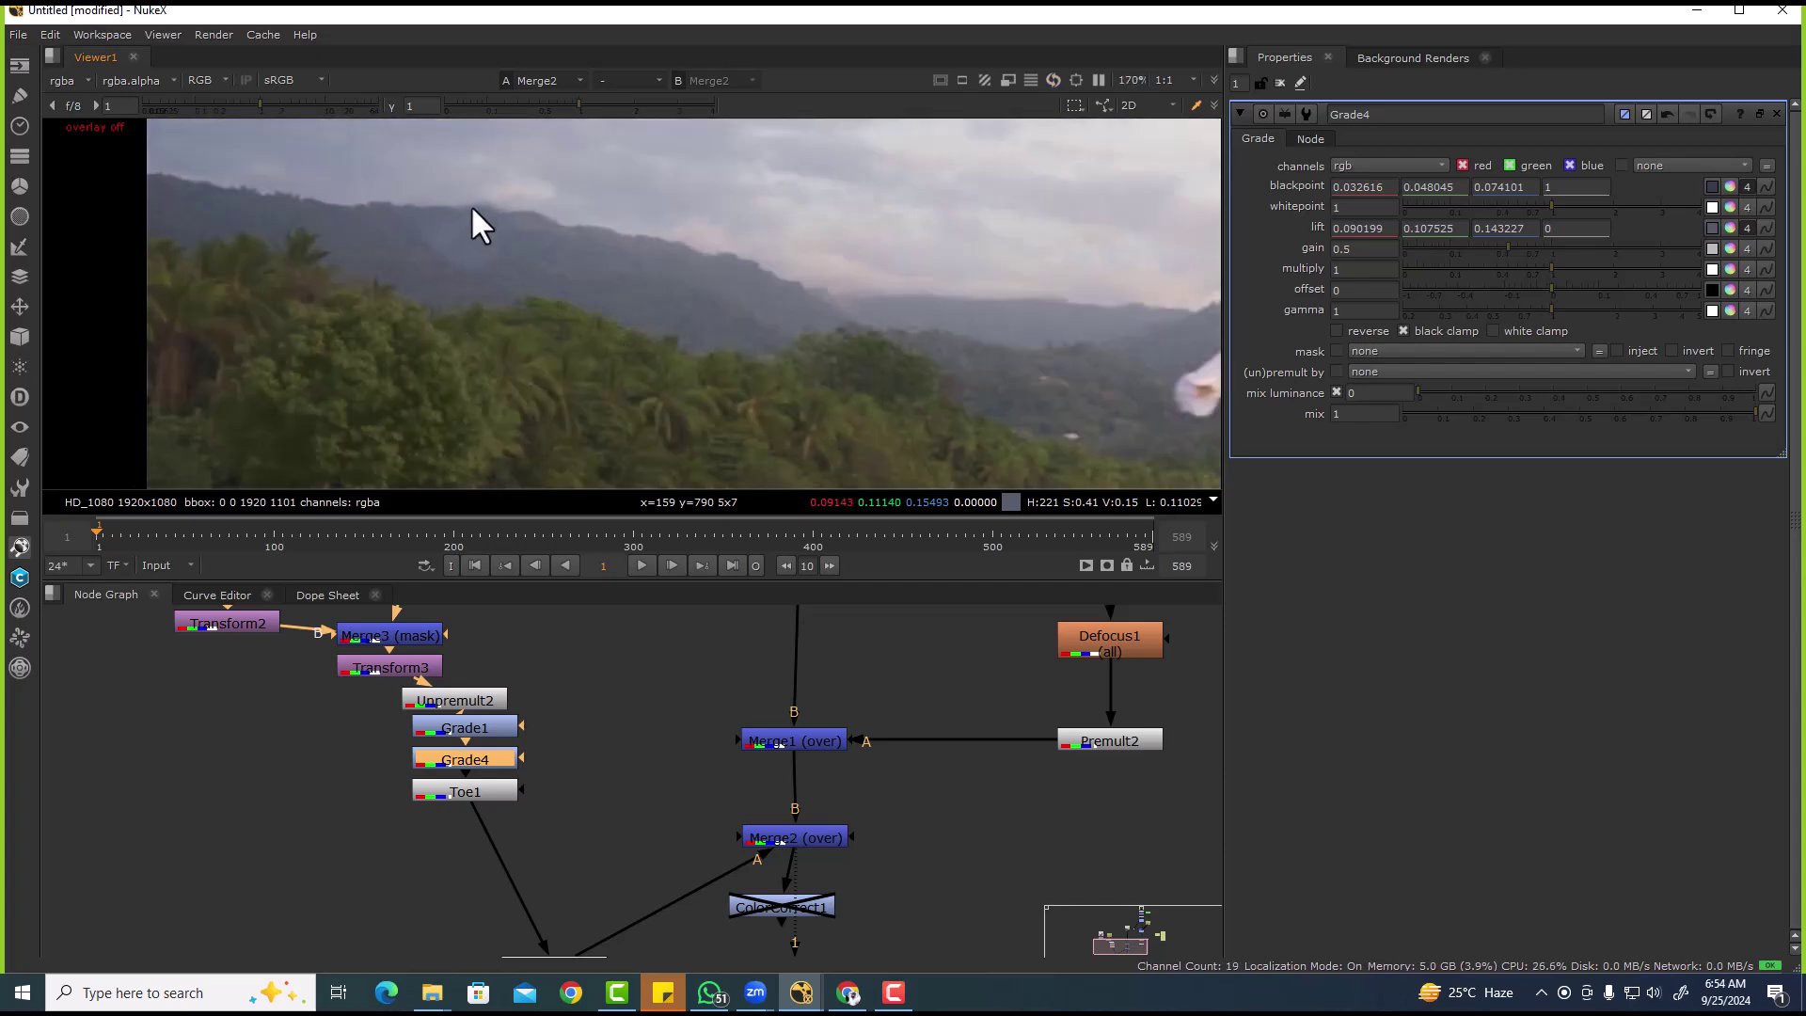
scroll(472, 209, up, 8)
scroll(468, 315, down, 4)
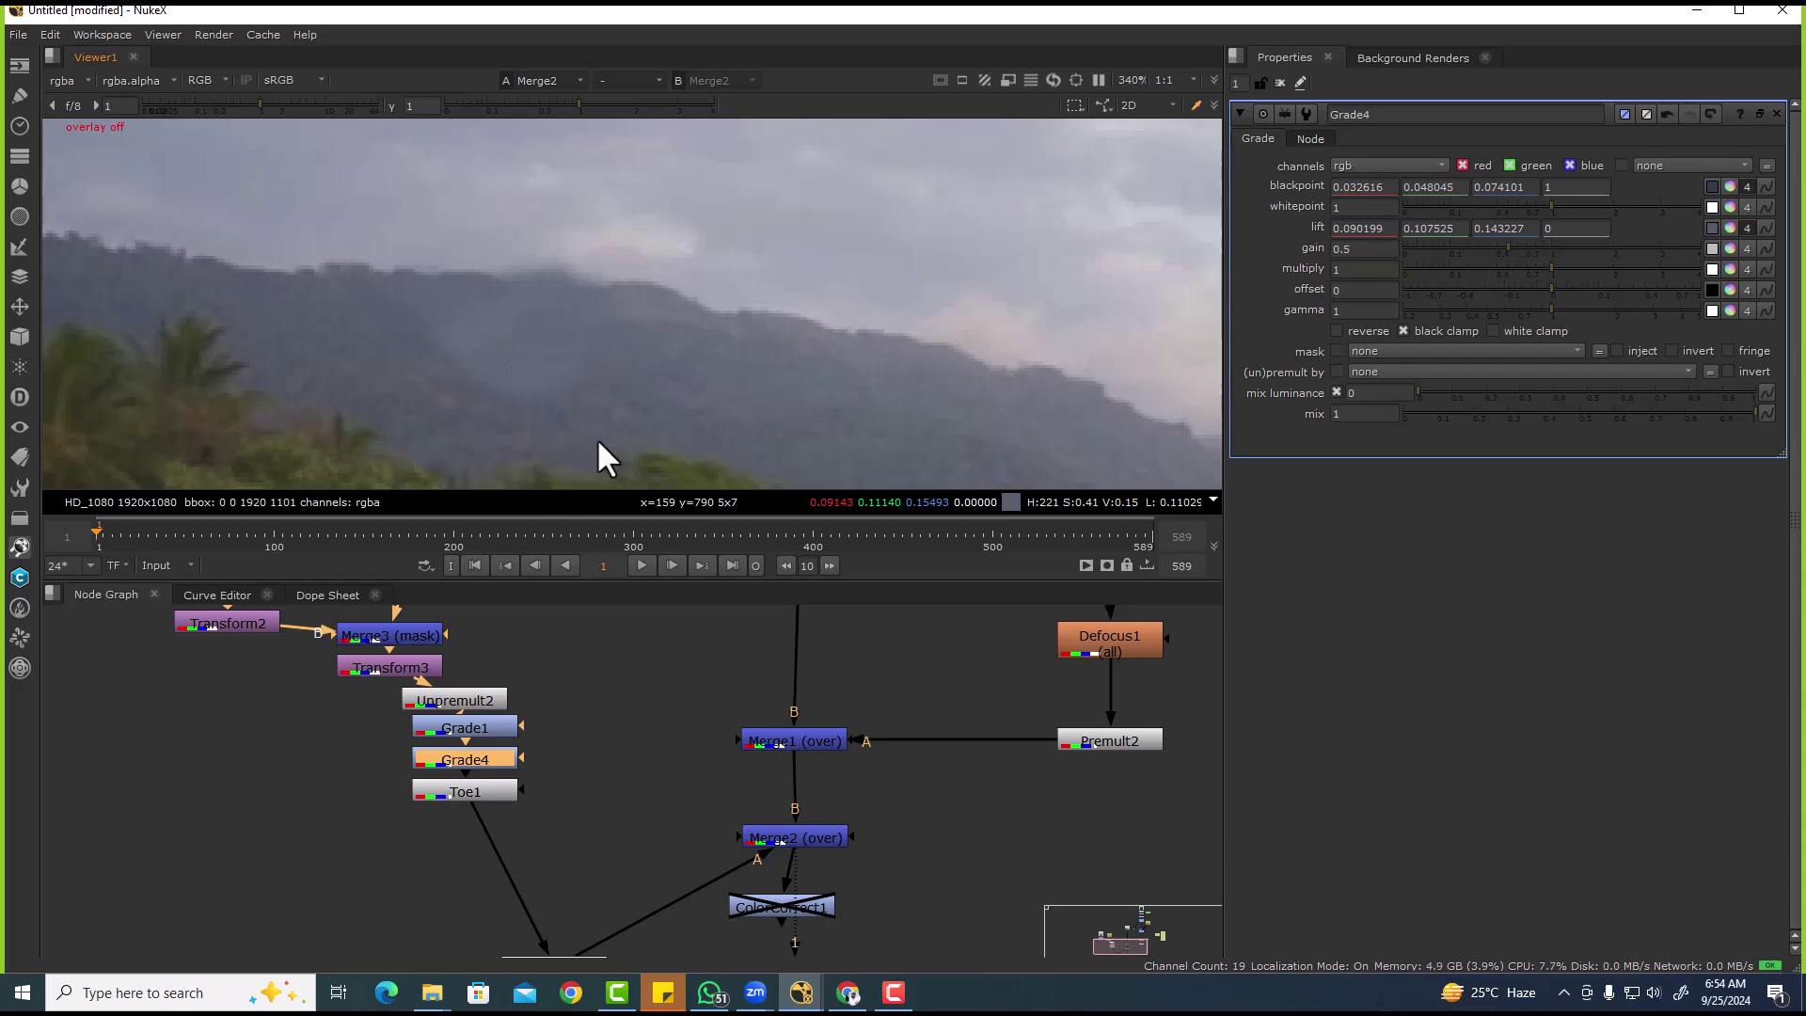
- Delete Grade1, Grade4 and Toe1 from the patch branch, and check the ungraded patch against the mountain
click(569, 710)
drag(564, 693, 404, 833)
key(Delete)
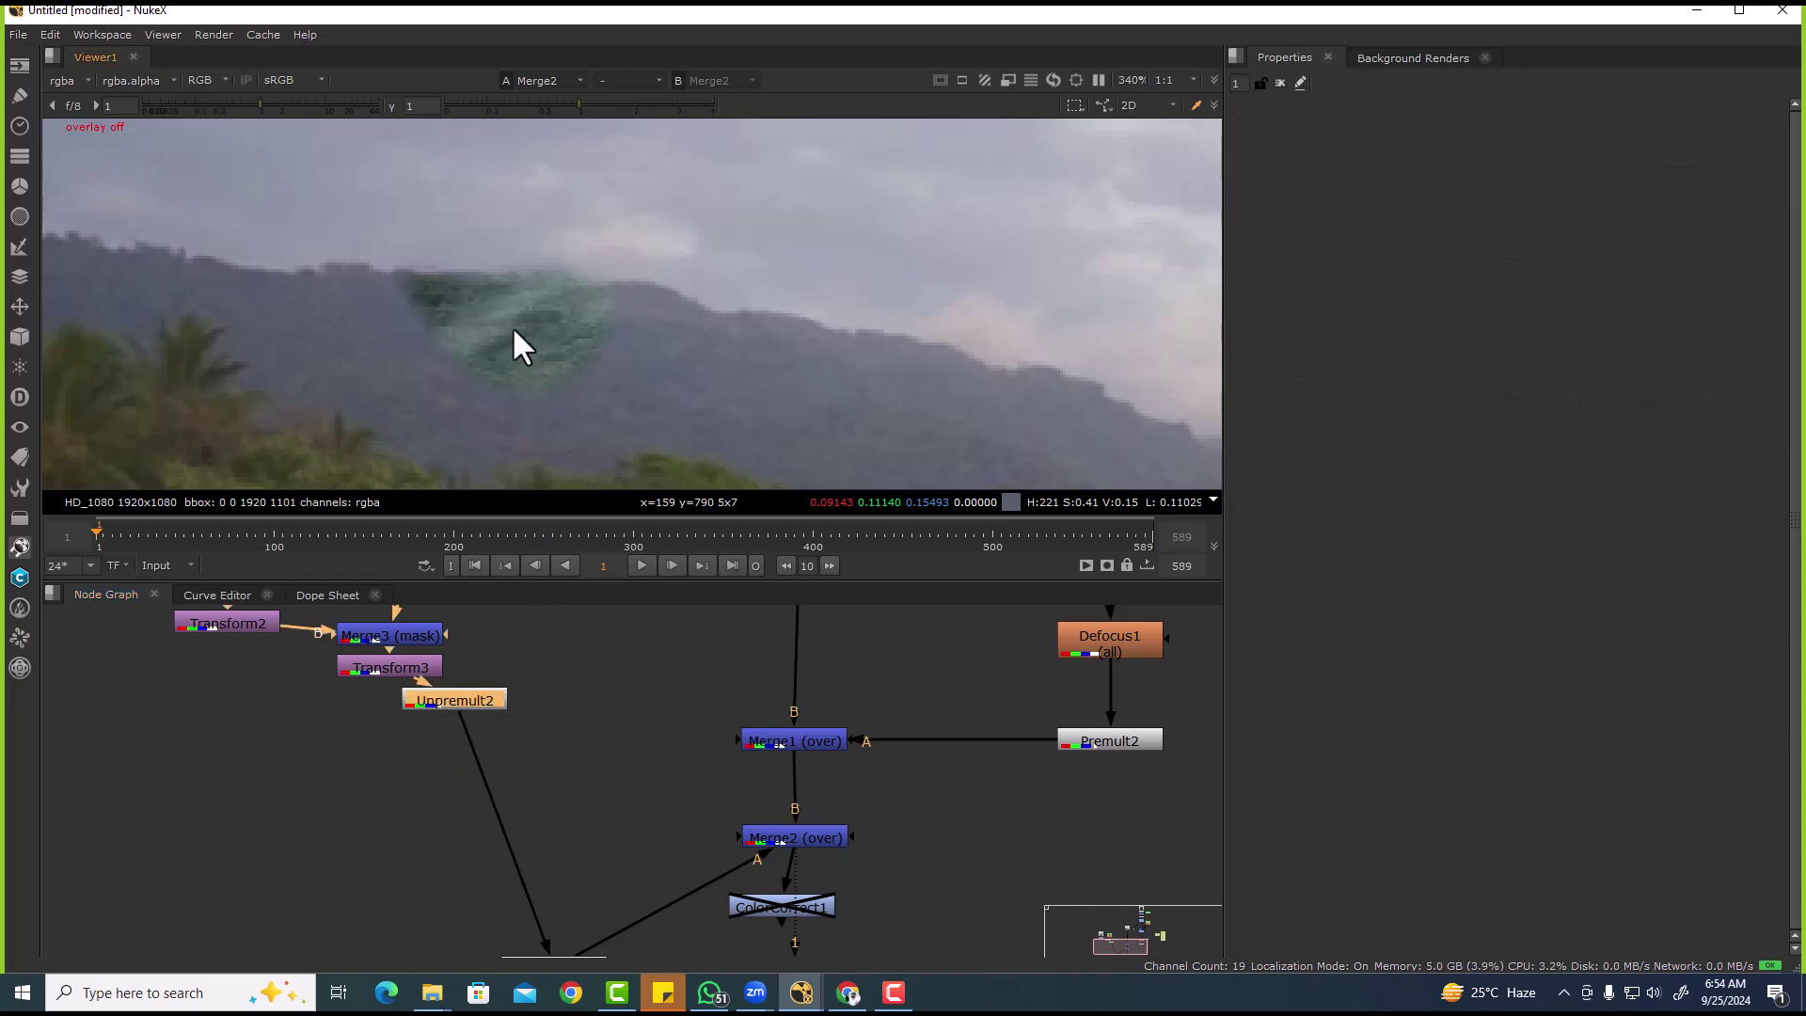
scroll(511, 325, down, 3)
scroll(519, 299, up, 2)
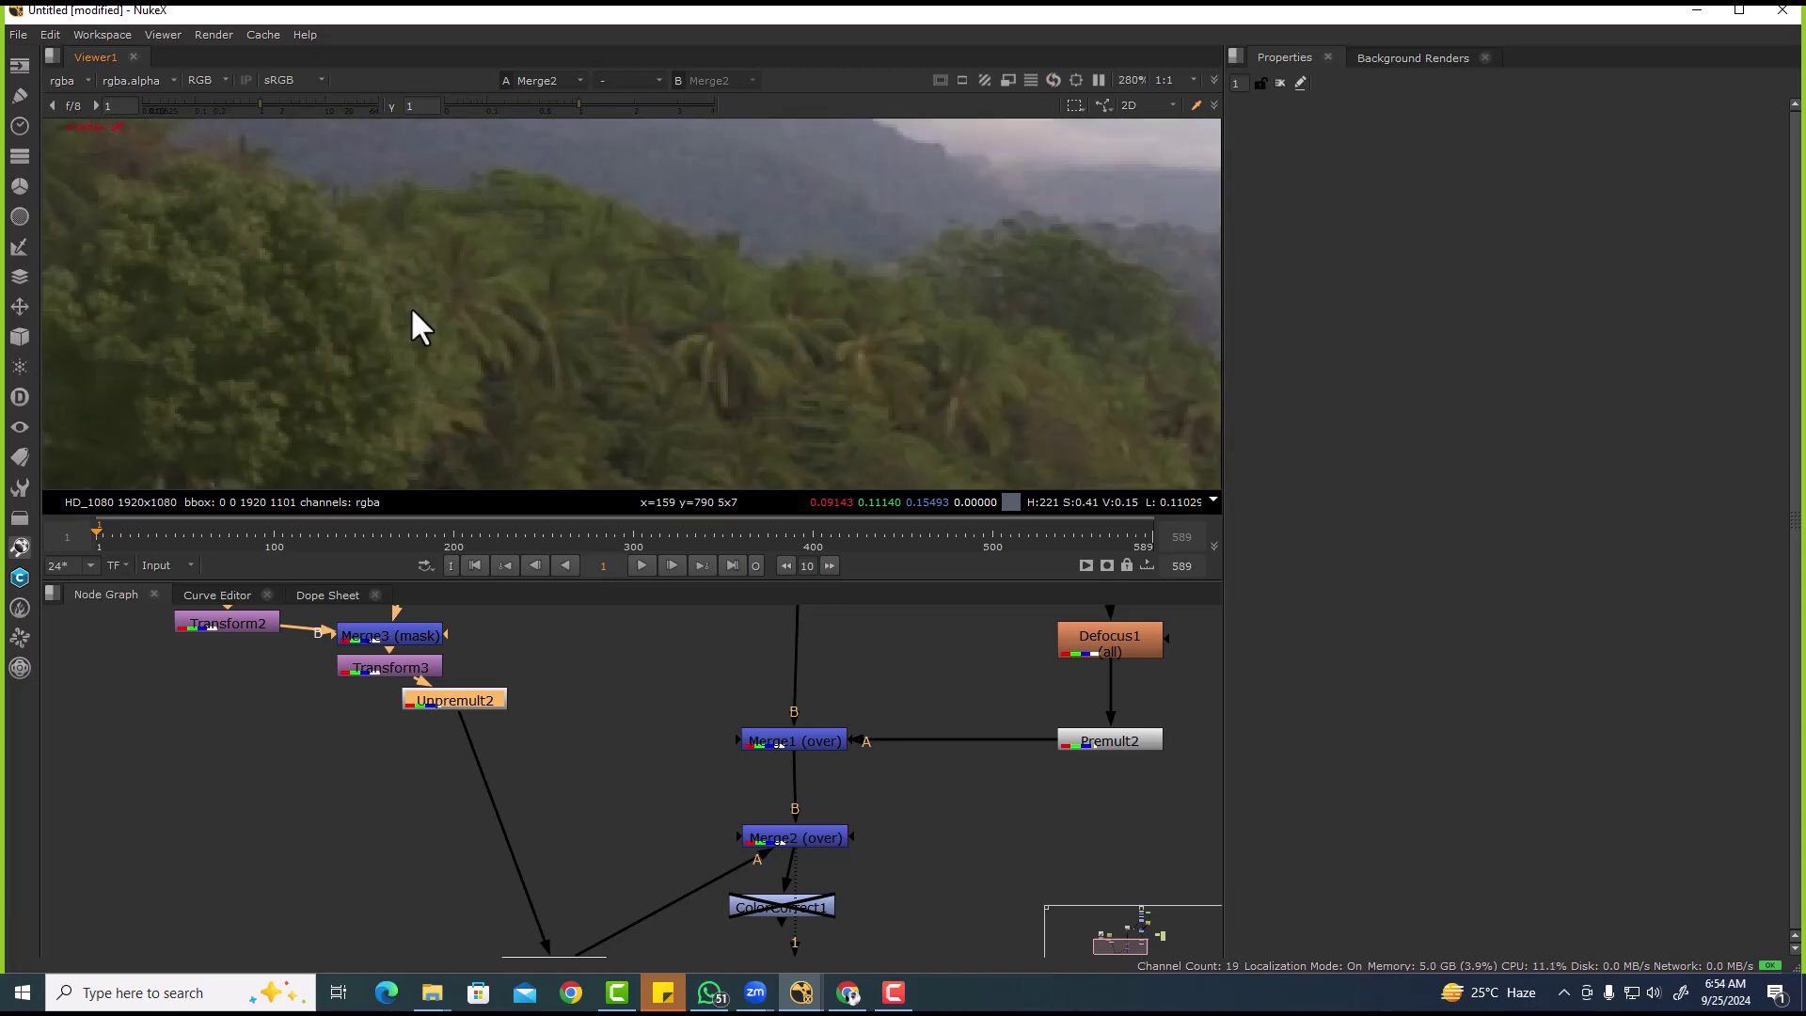
middle_drag(412, 311, 531, 382)
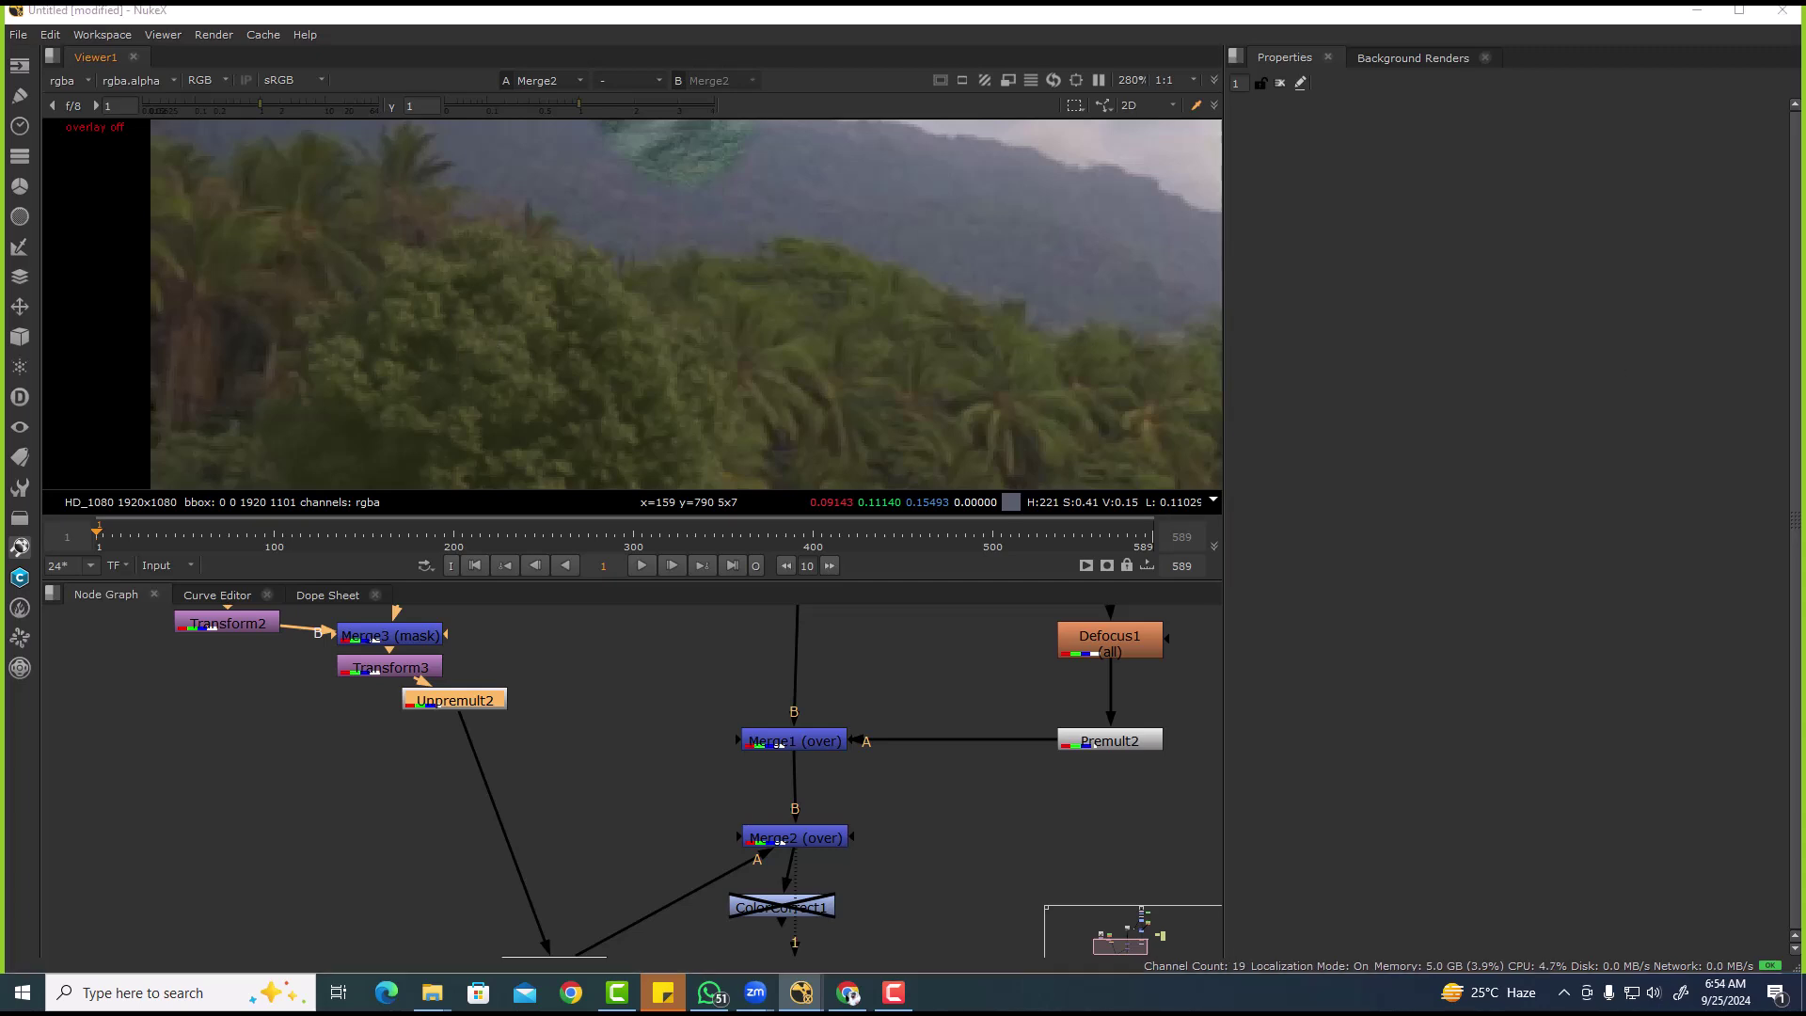
scroll(635, 306, down, 3)
scroll(635, 307, down, 3)
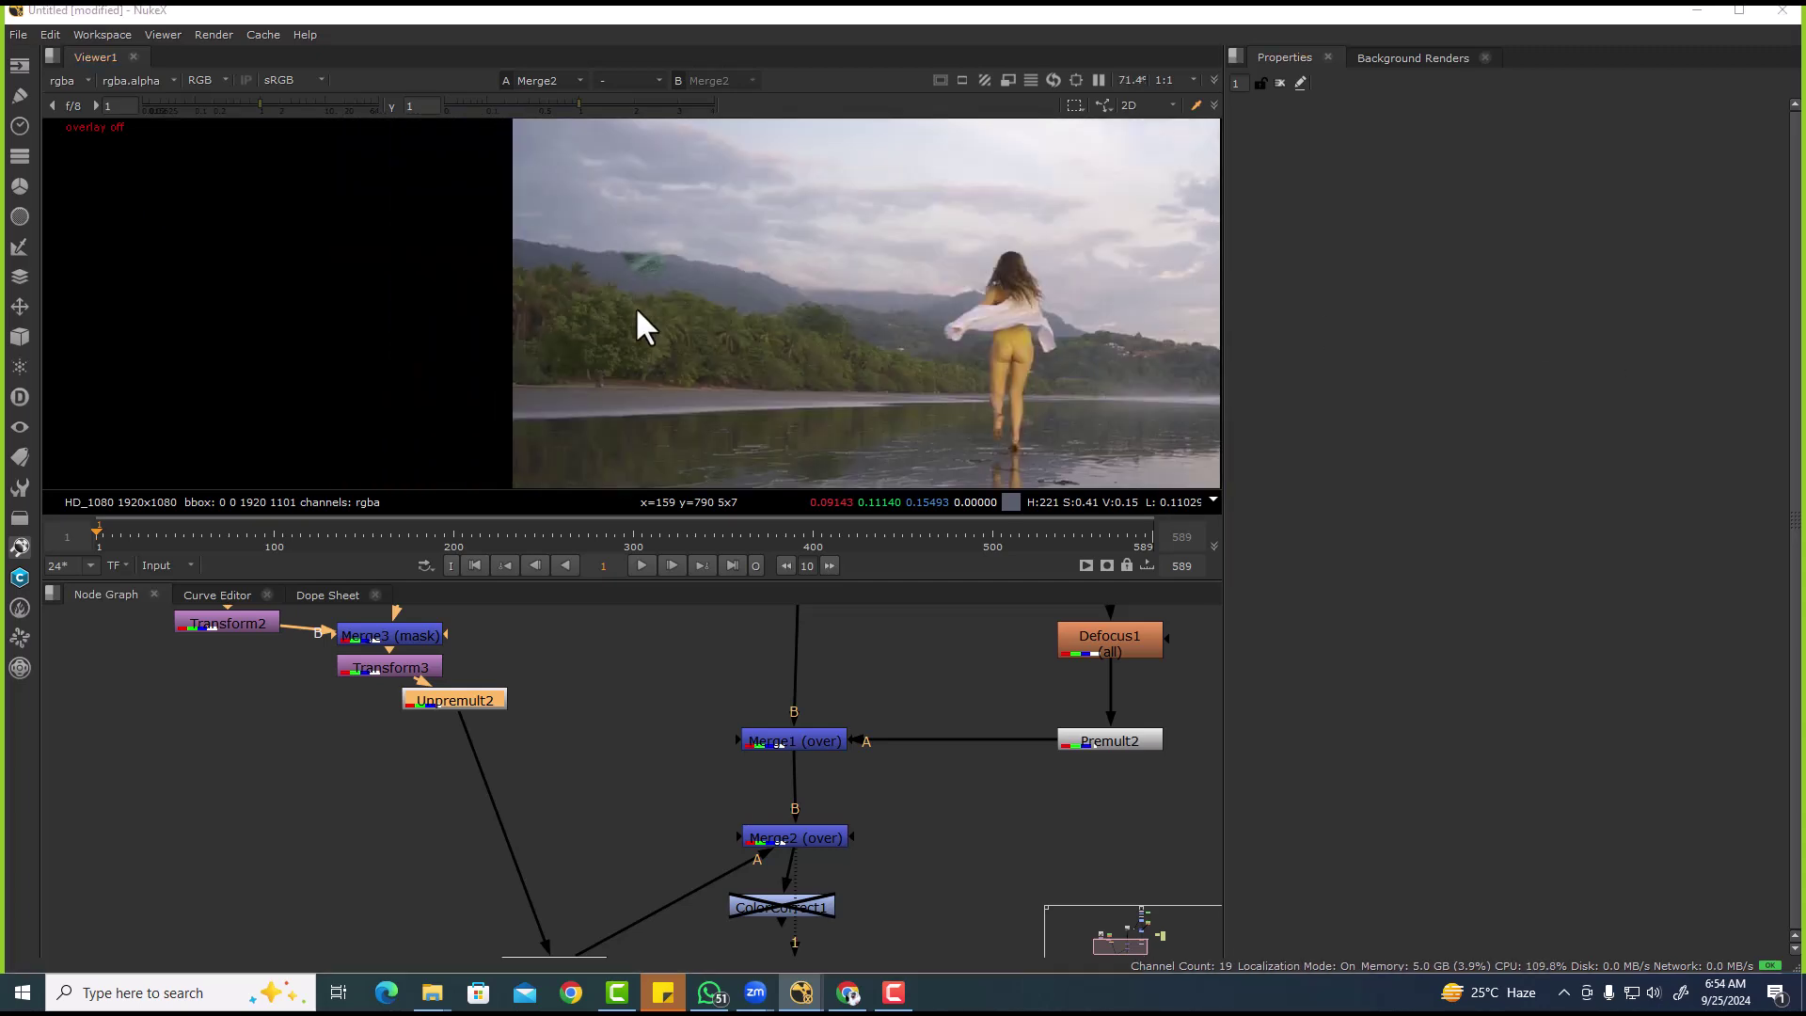
middle_drag(635, 307, 511, 293)
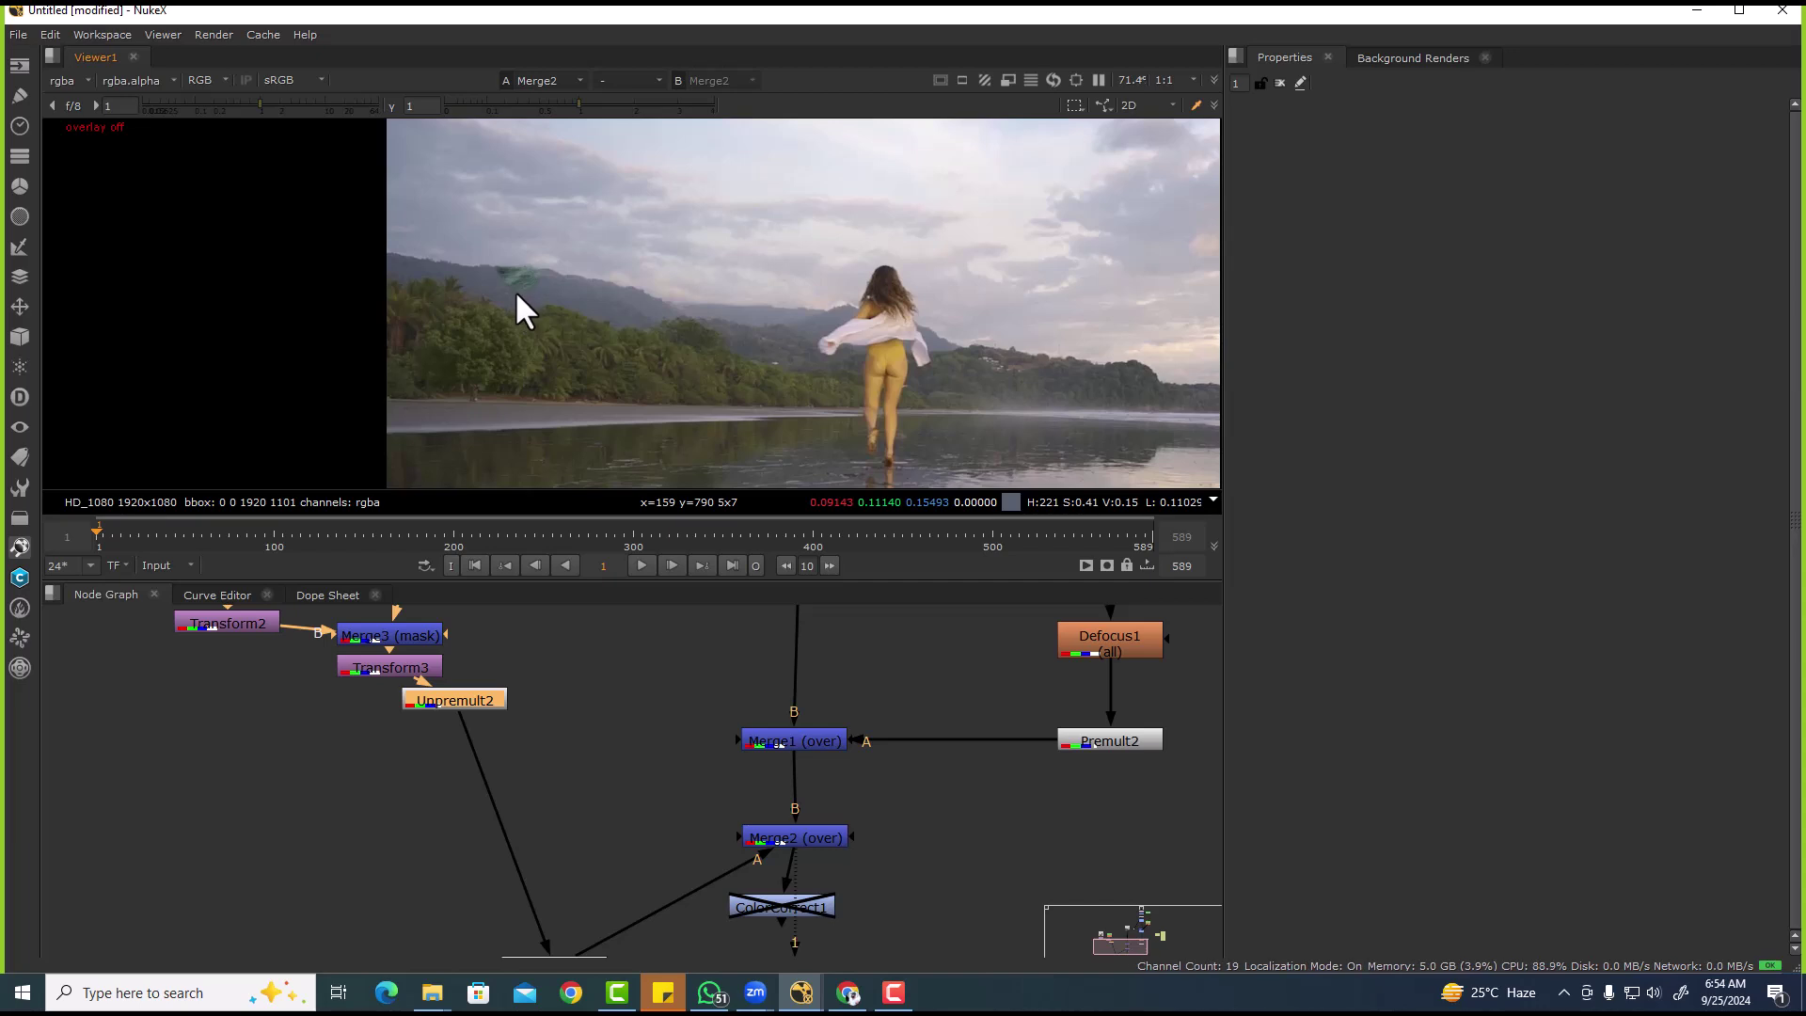
scroll(512, 284, up, 5)
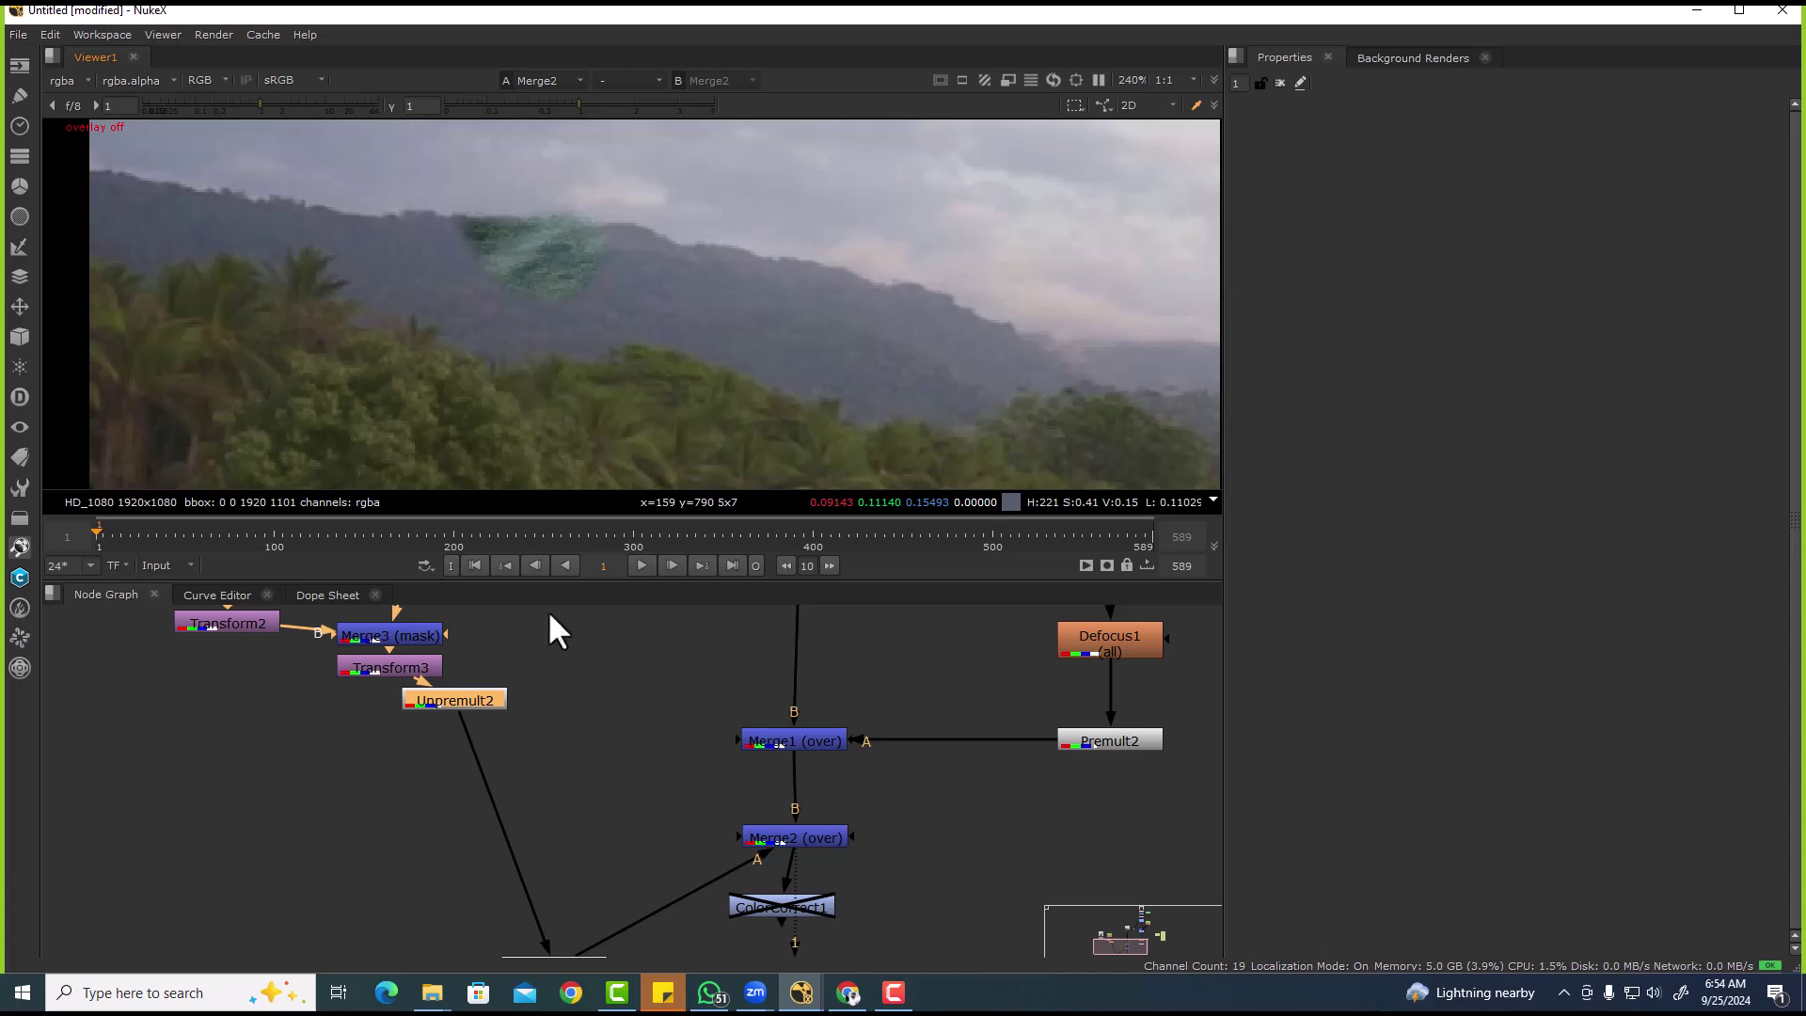
- Add a Grade below Unpremult2, sampling its whitepoint from the patch's bright area and its gain from the bright part of the mountain
key(g)
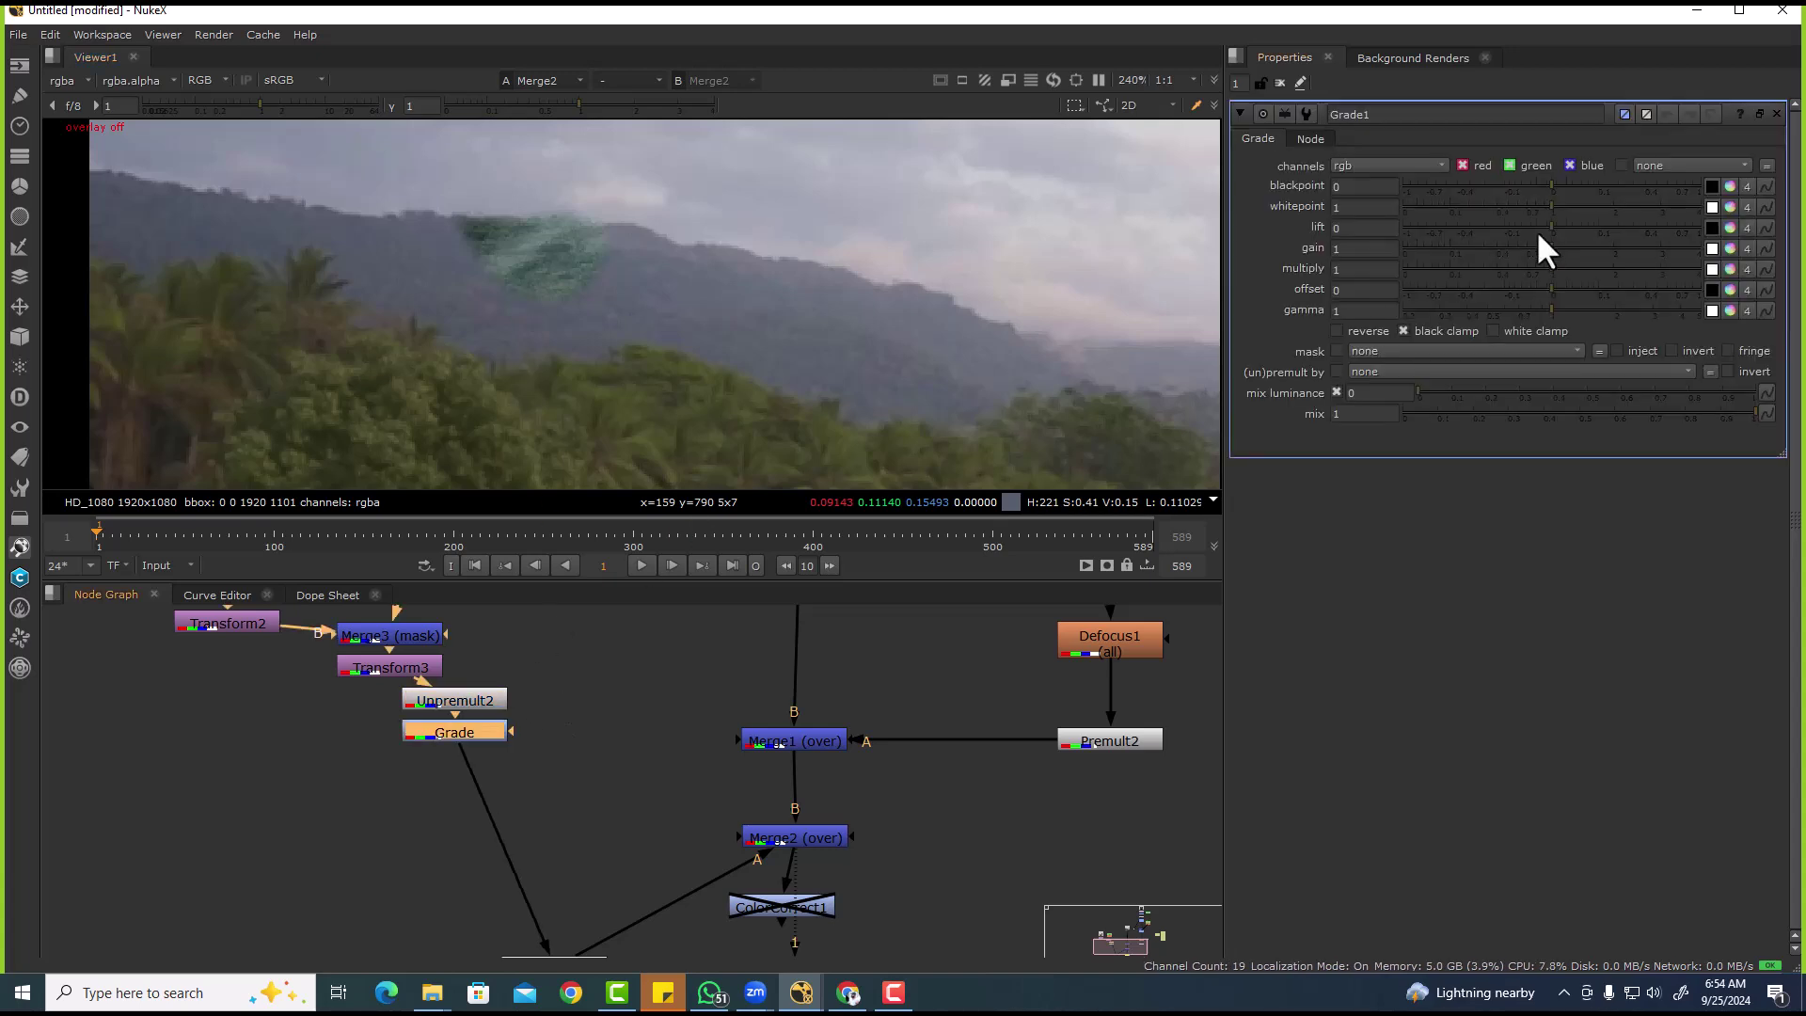
ctrl+click(506, 259)
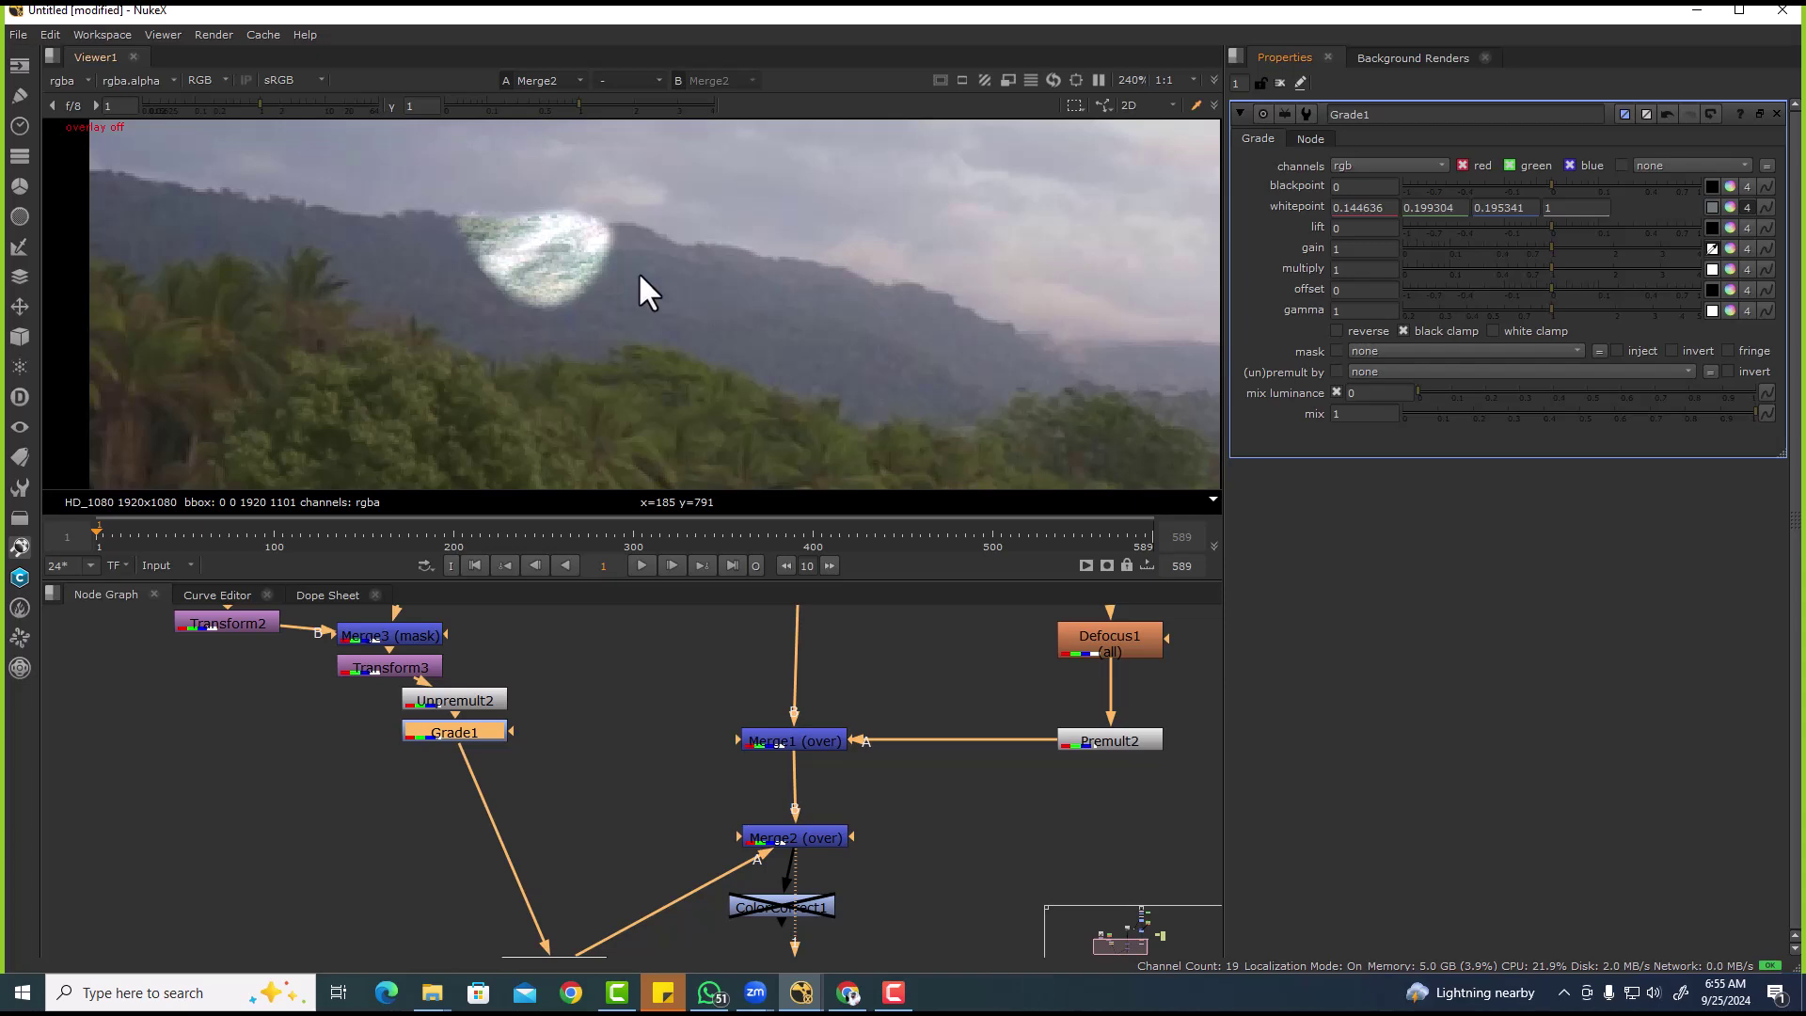
ctrl+drag(638, 271, 663, 296)
ctrl+click(400, 263)
ctrl+click(666, 310)
ctrl+click(510, 335)
ctrl+click(414, 259)
ctrl+click(435, 232)
ctrl+click(662, 299)
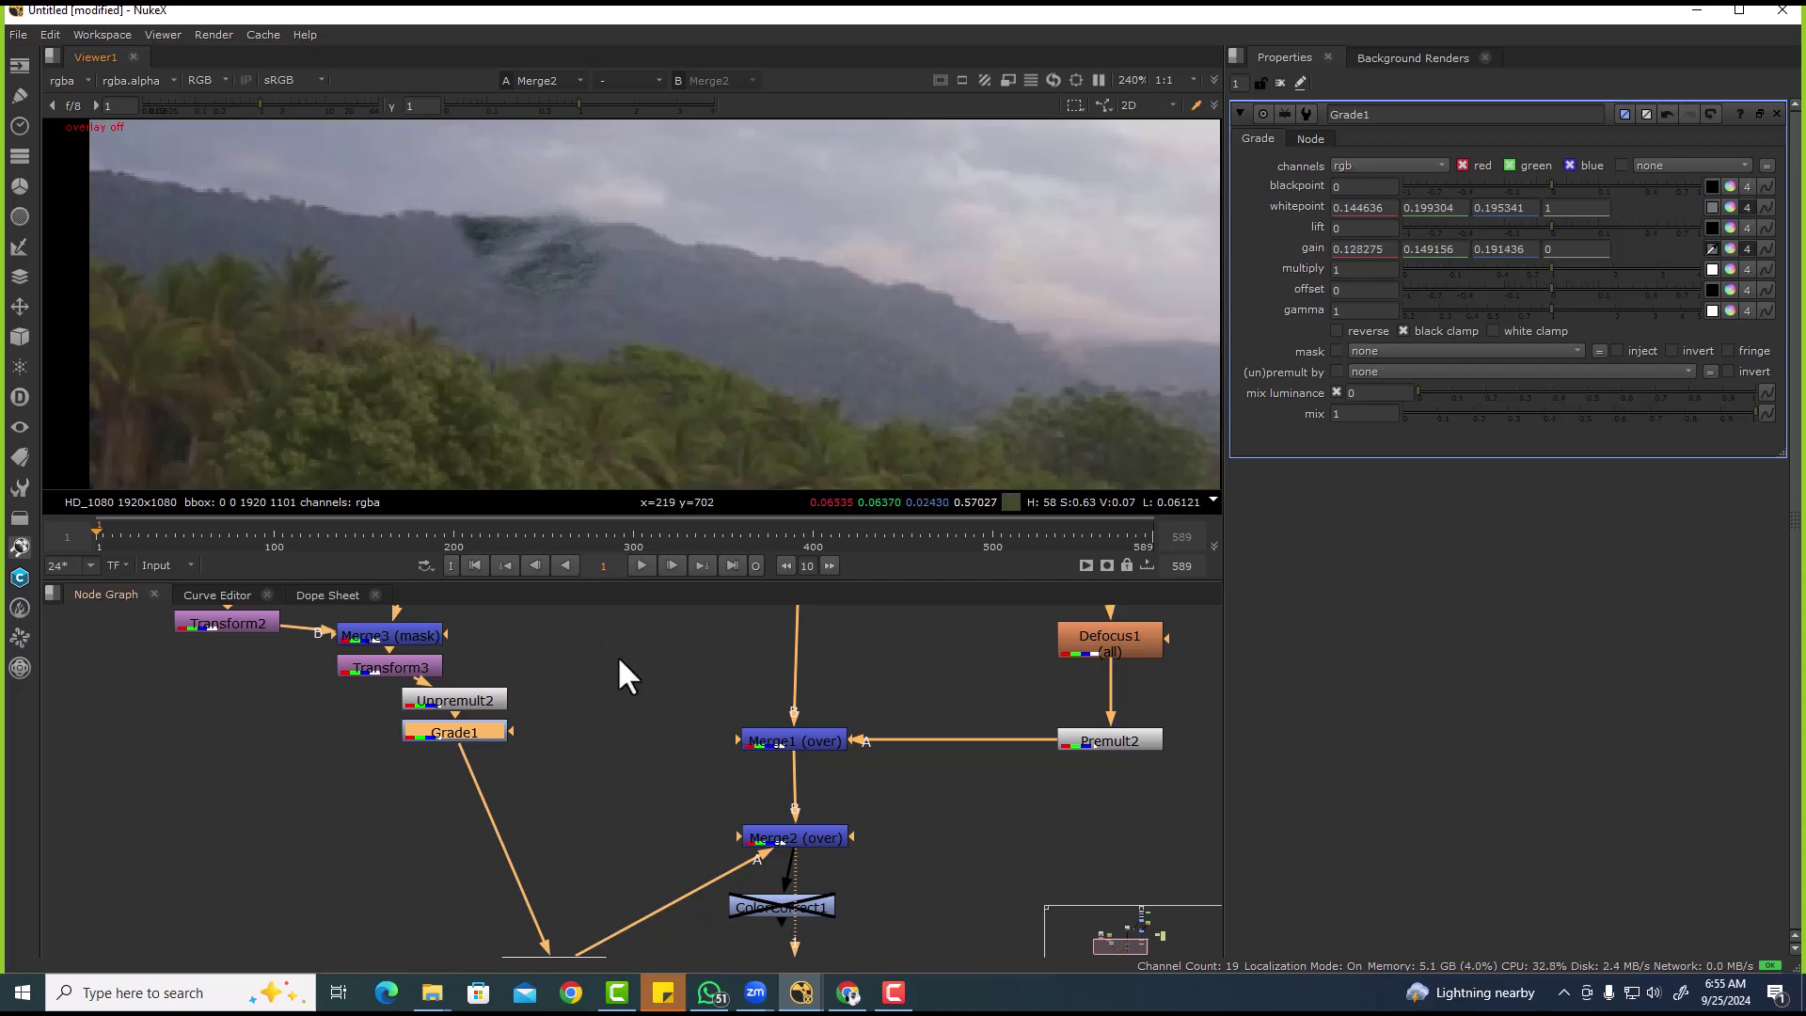
click(433, 740)
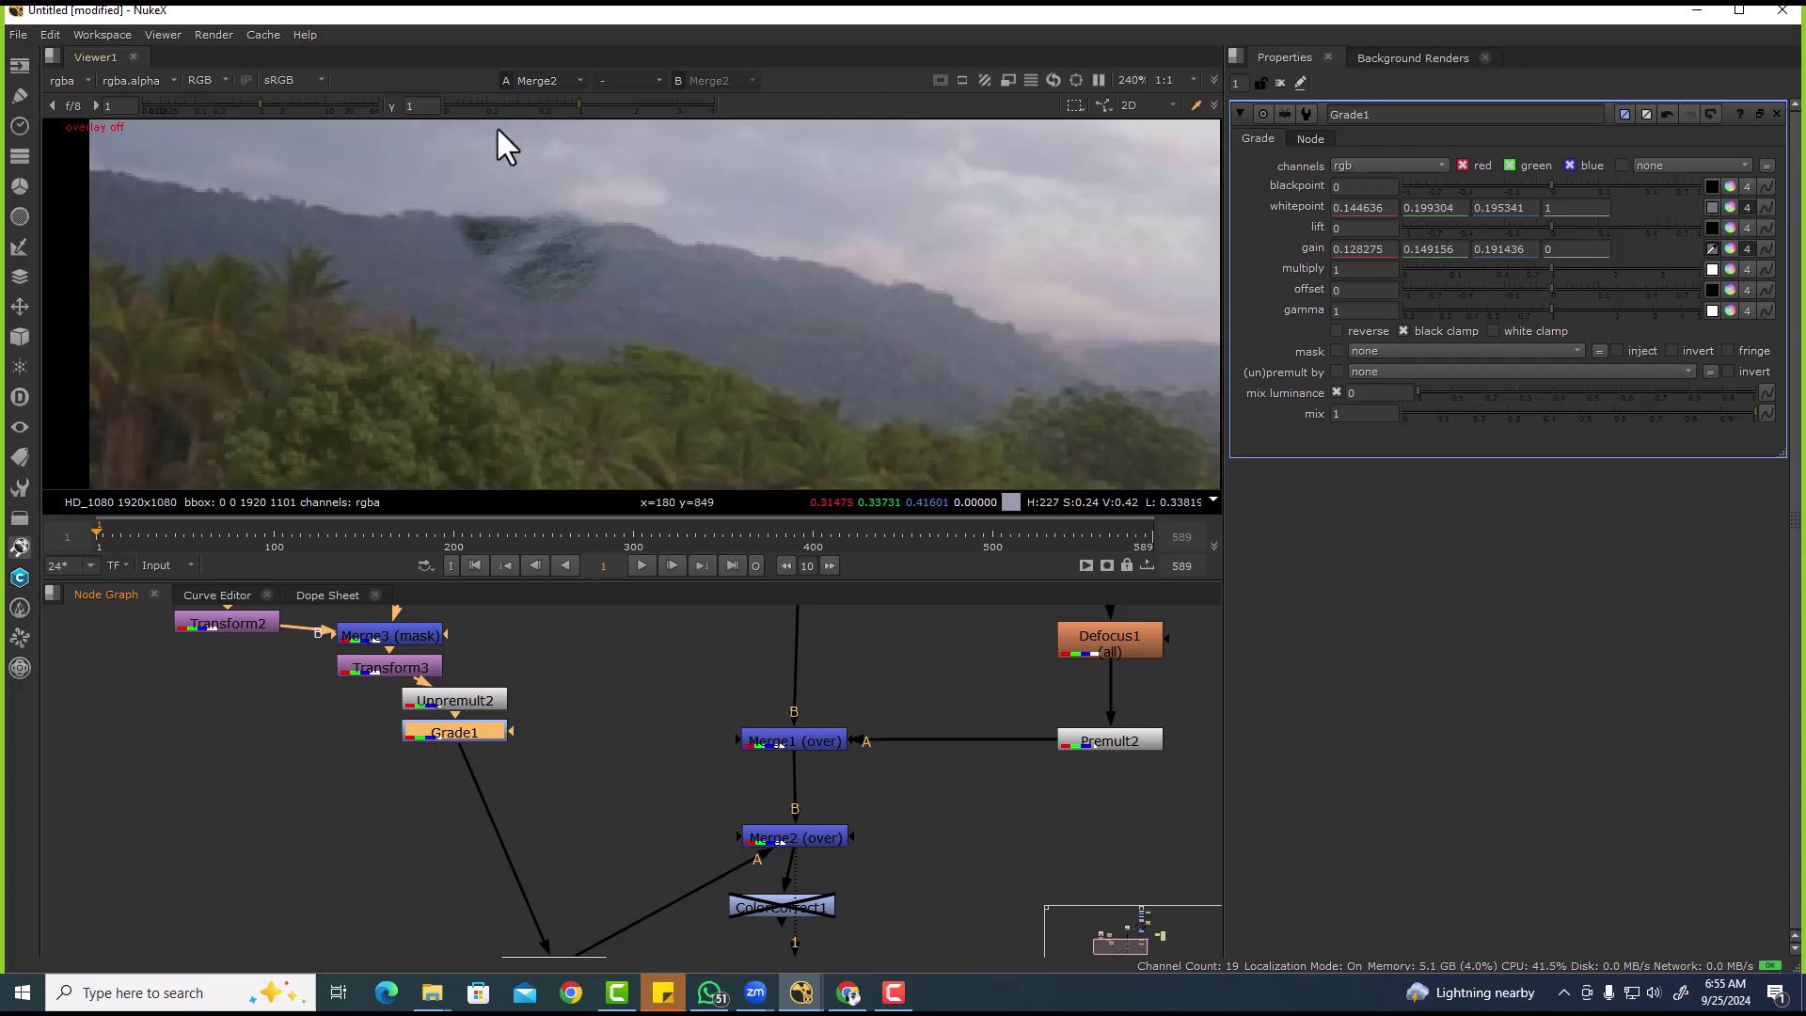
- Compare the patch's highlights with the mountain at viewer gamma 0.21 and viewer gain 4.4
drag(576, 106, 505, 111)
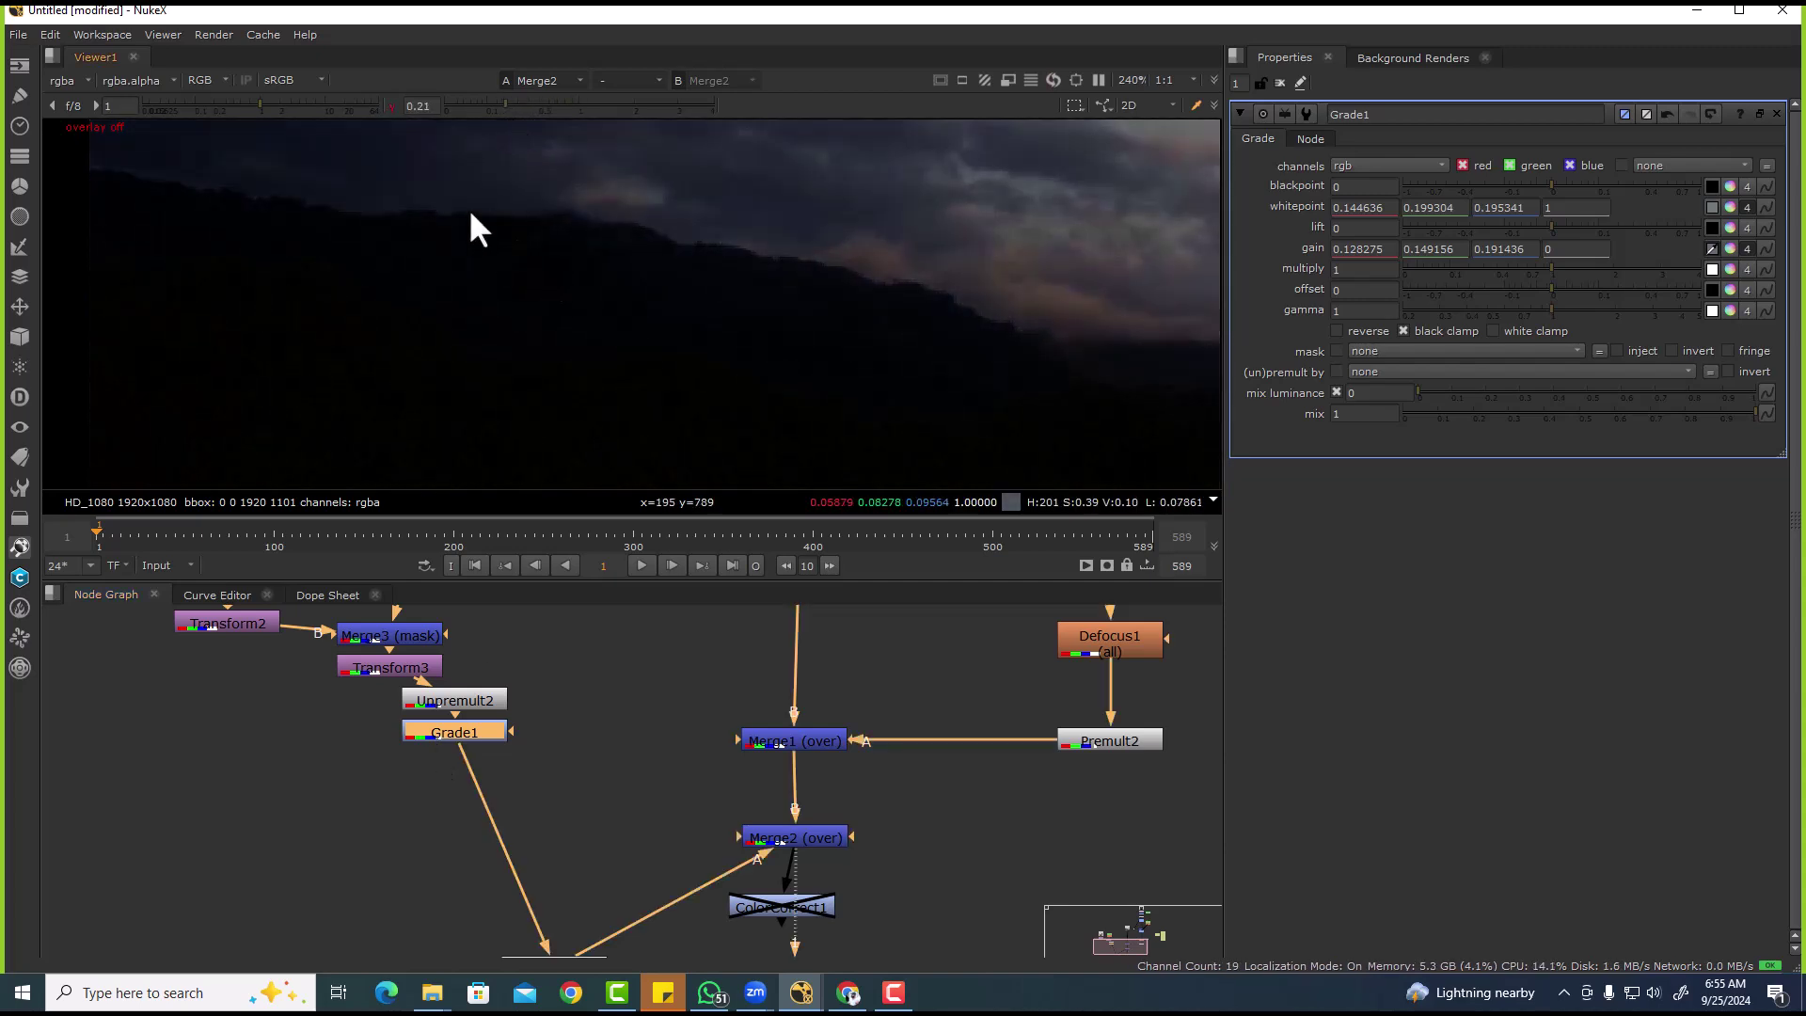
drag(279, 103, 302, 110)
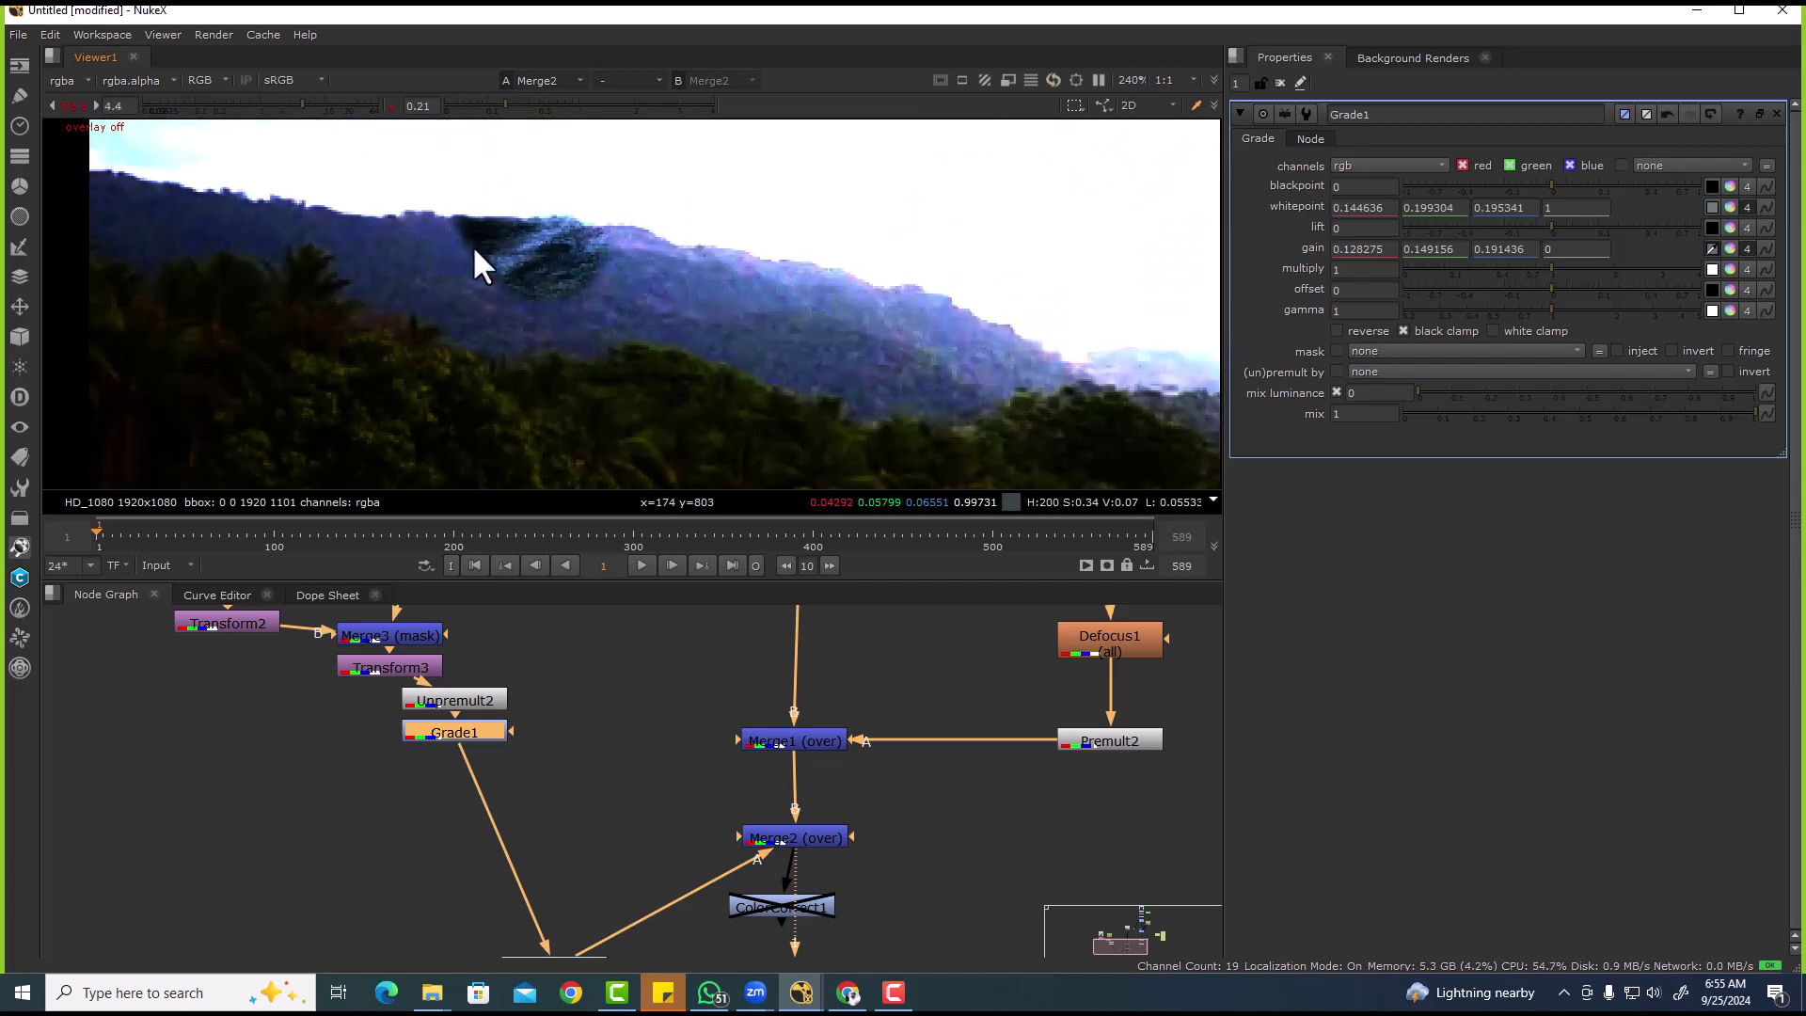
scroll(504, 269, up, 2)
scroll(505, 269, up, 1)
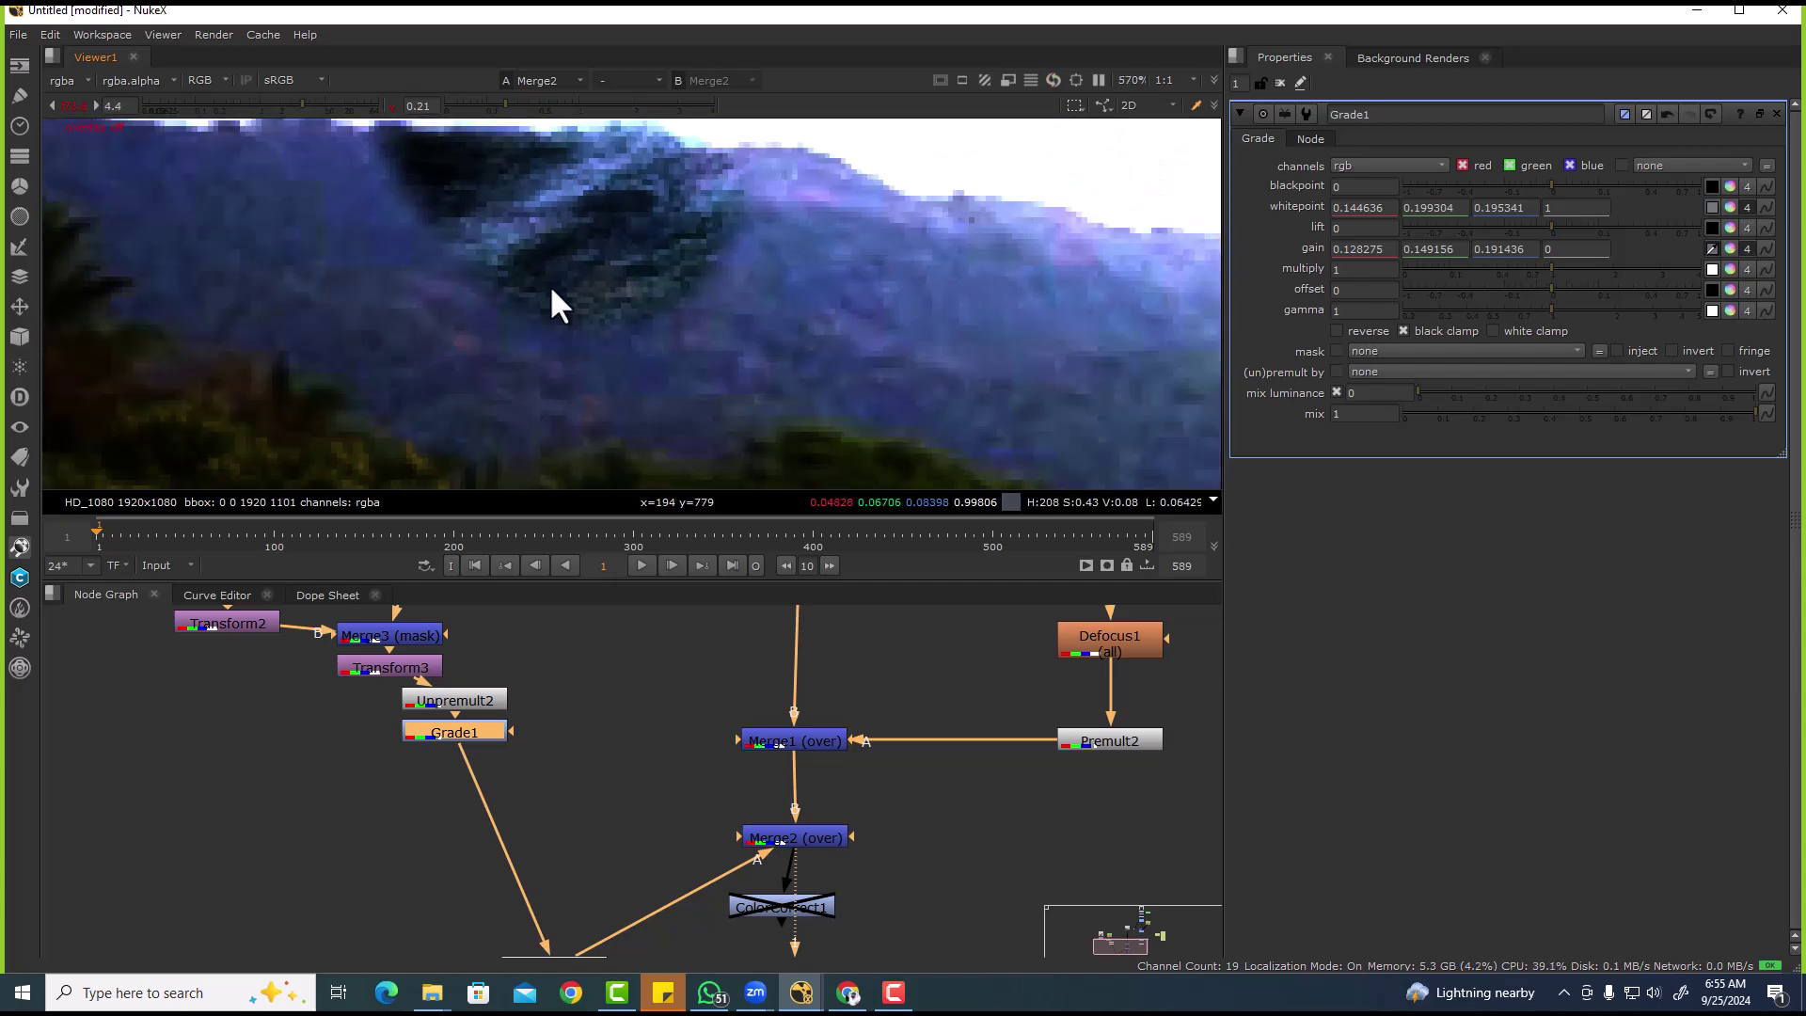
scroll(551, 284, down, 2)
- Add a second Grade below Grade1, sampling its blackpoint from the patch's darkest area and its lift from the dark mountain beside it
click(629, 692)
click(461, 725)
key(g)
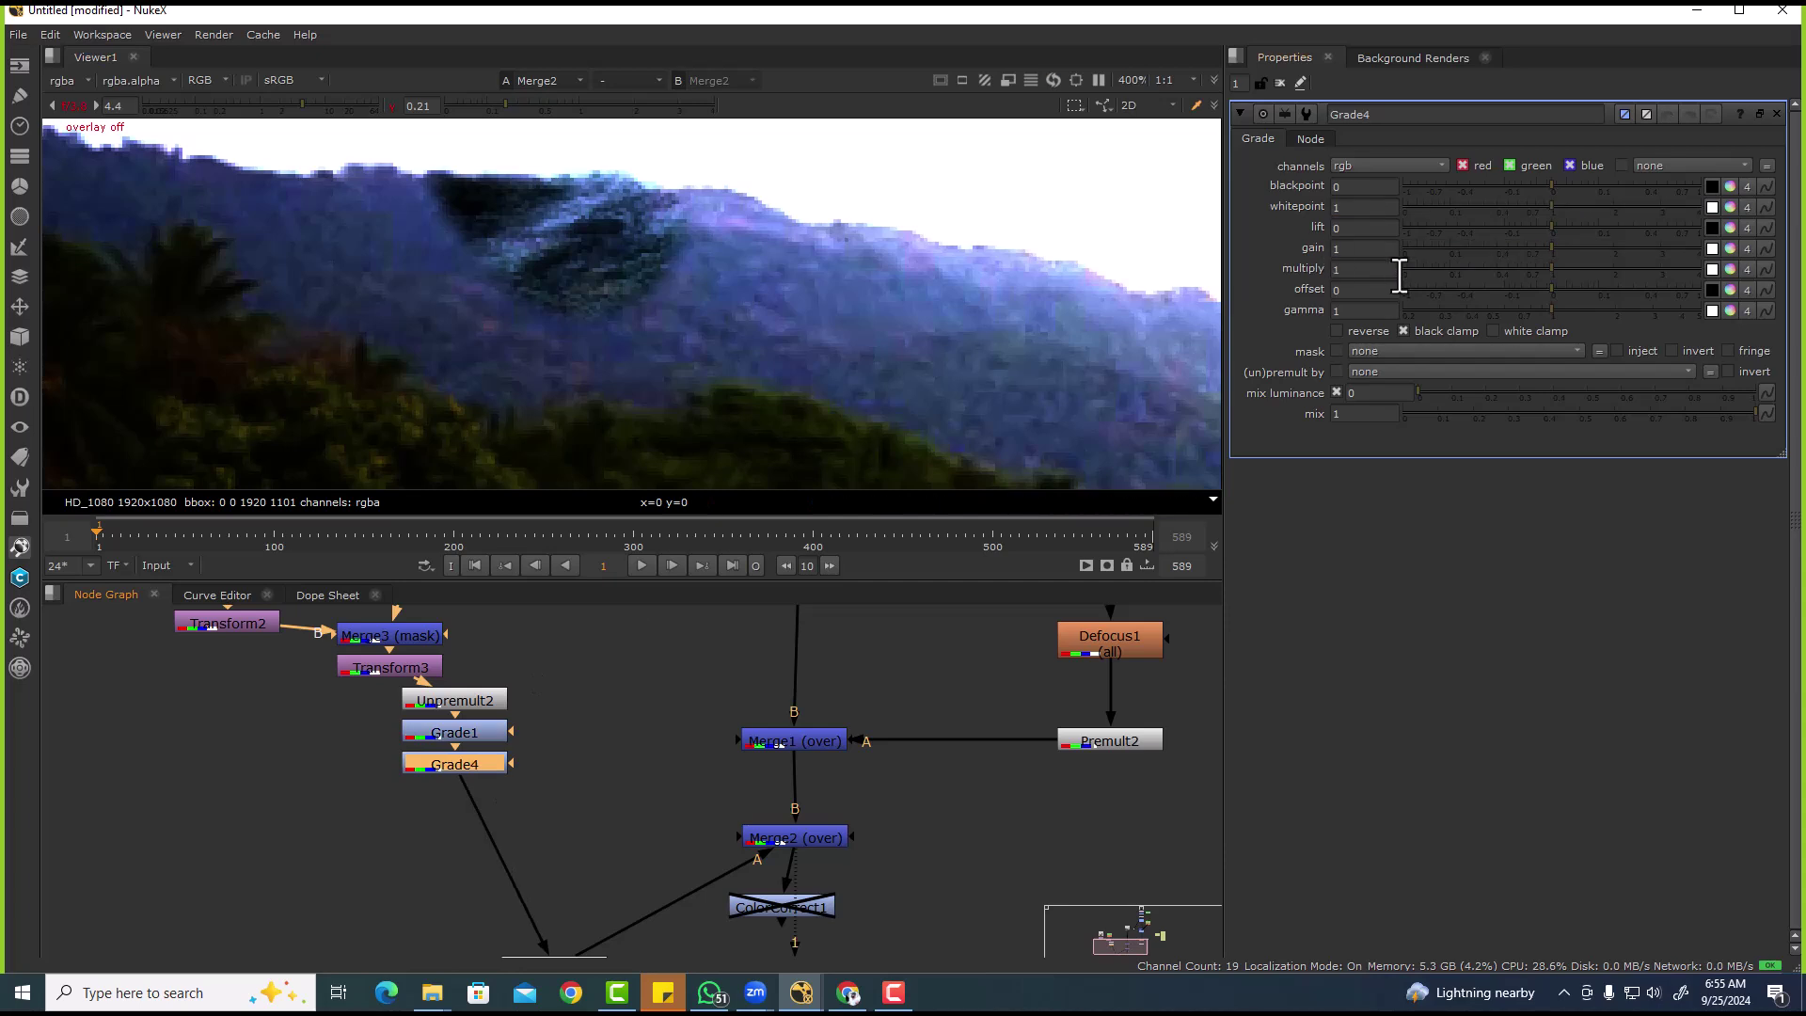
click(1714, 186)
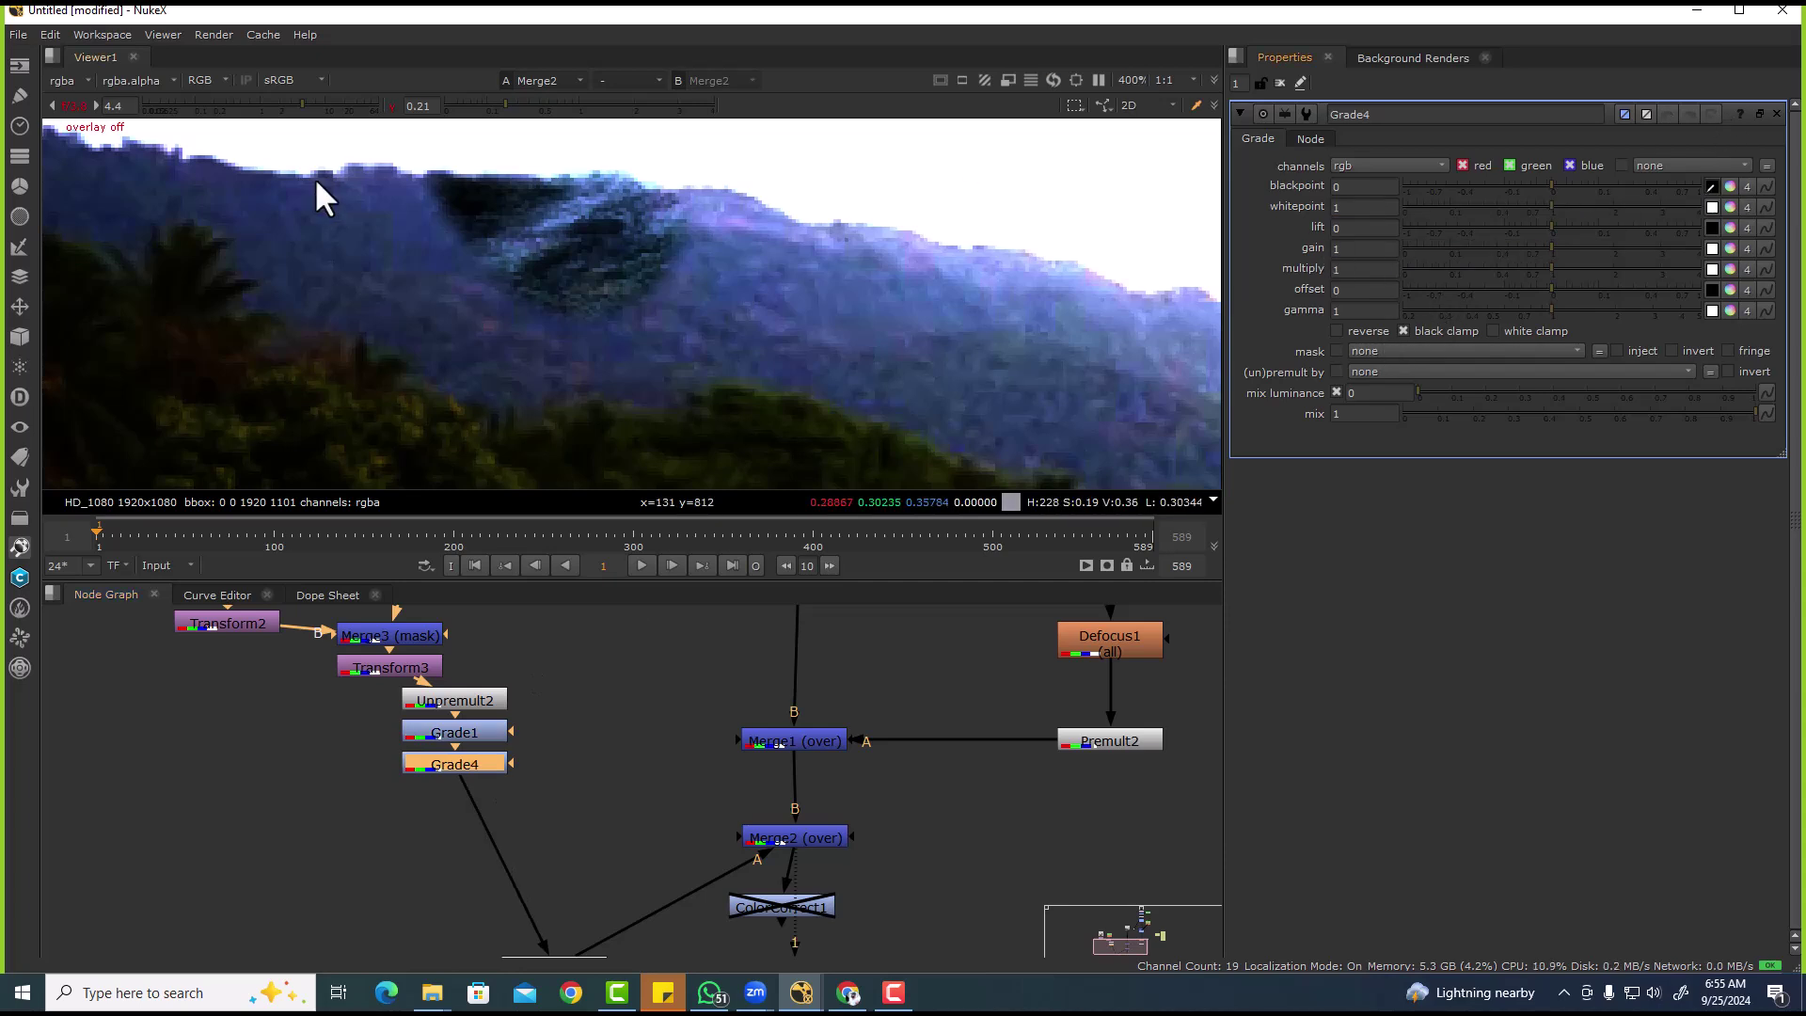
ctrl+click(465, 221)
click(1712, 228)
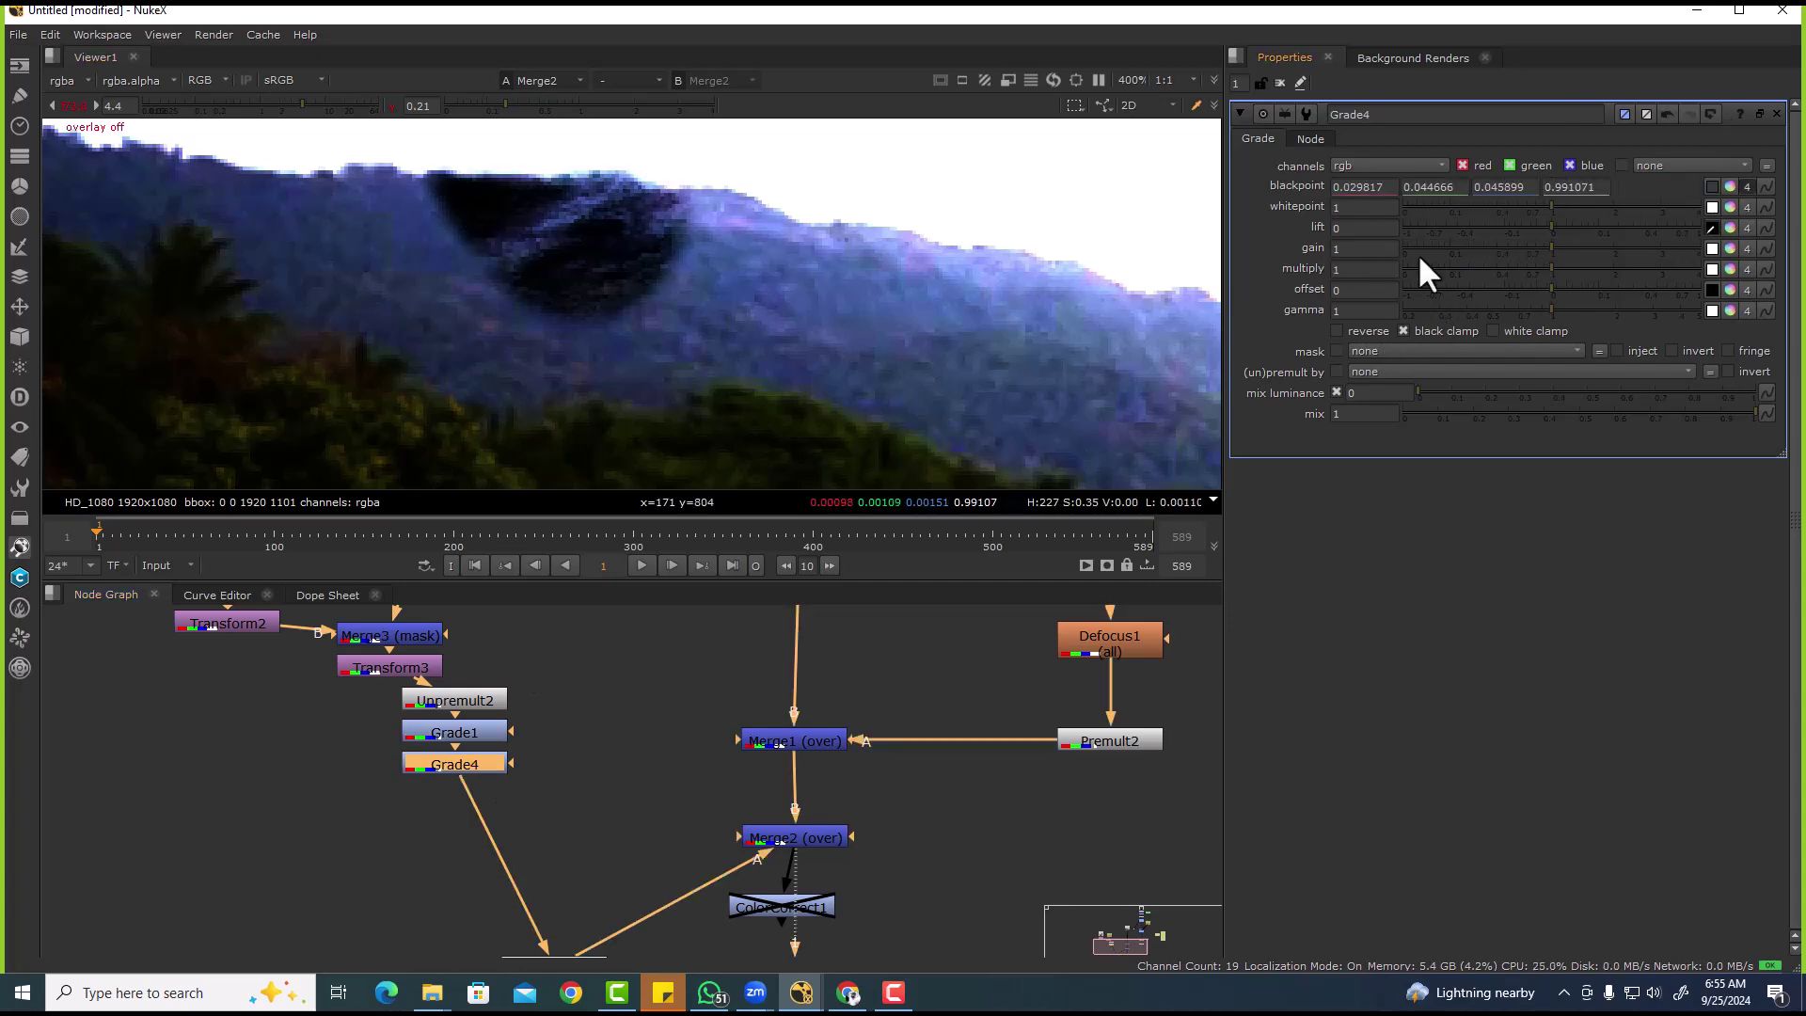
ctrl+click(414, 215)
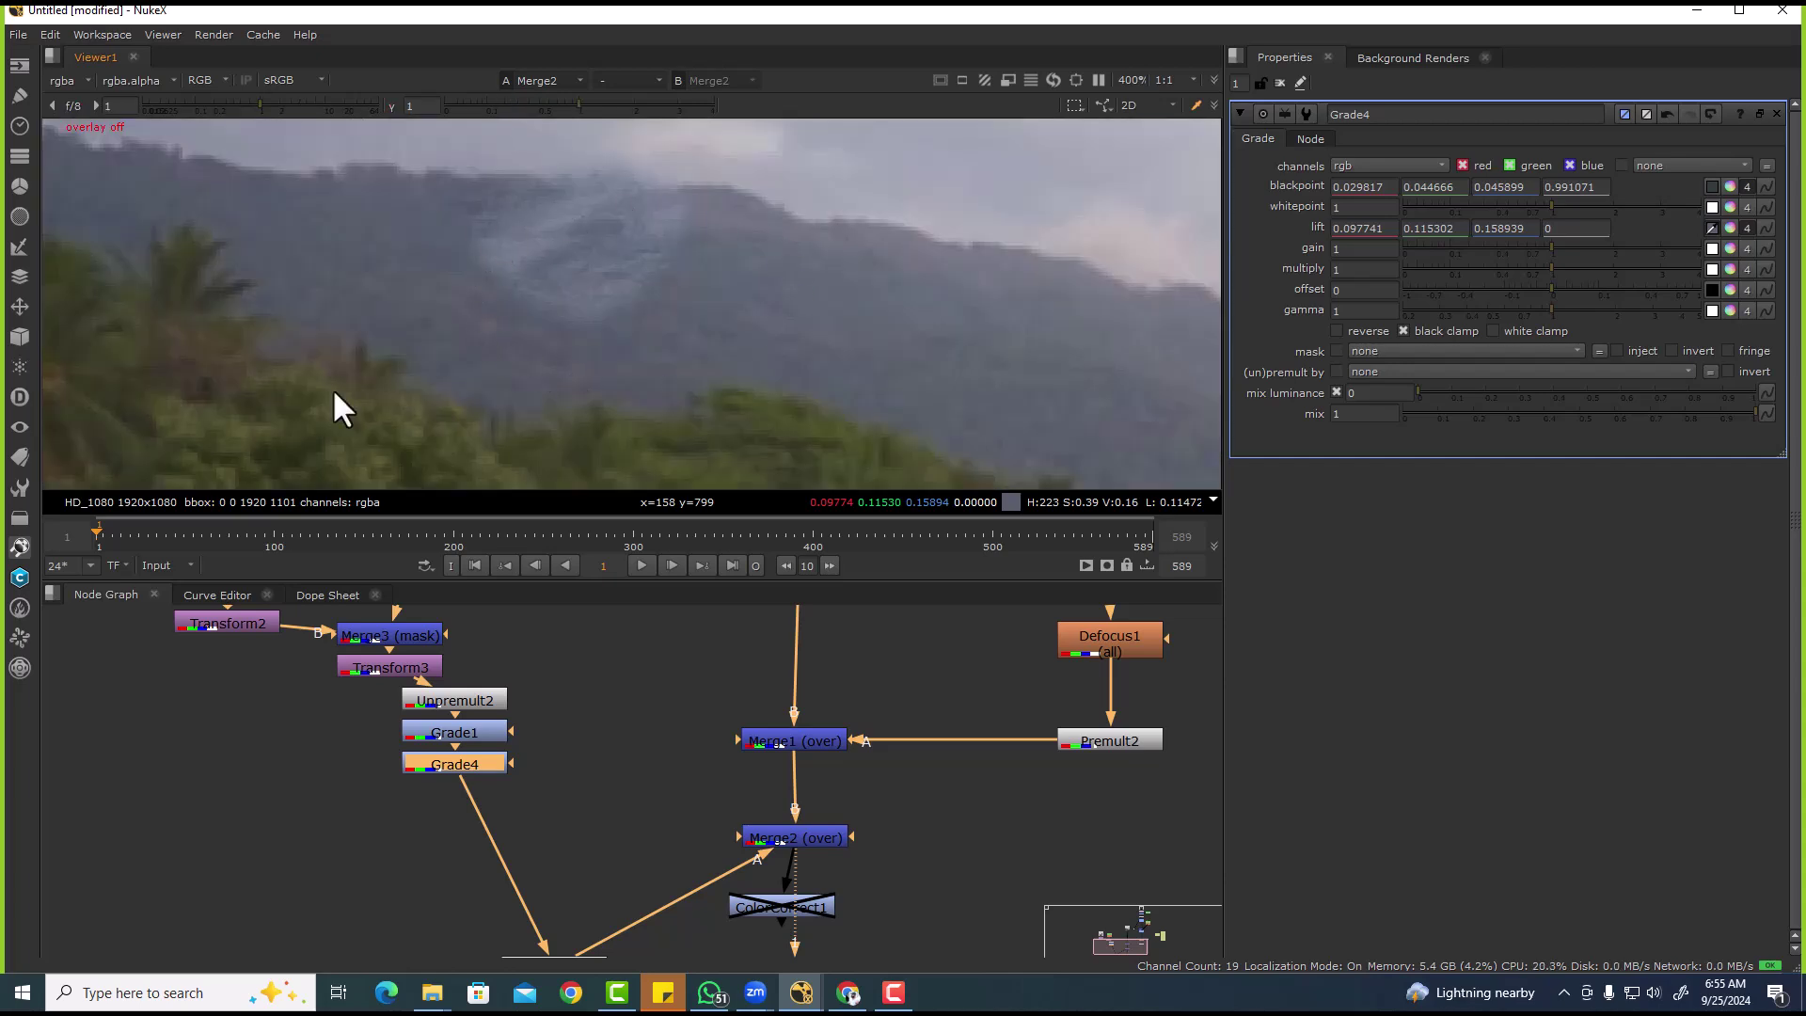
- Insert a third Grade below Grade4 in the patch branch and connect a new Roto node to its mask input
click(641, 739)
key(g)
drag(641, 740, 472, 797)
key(o)
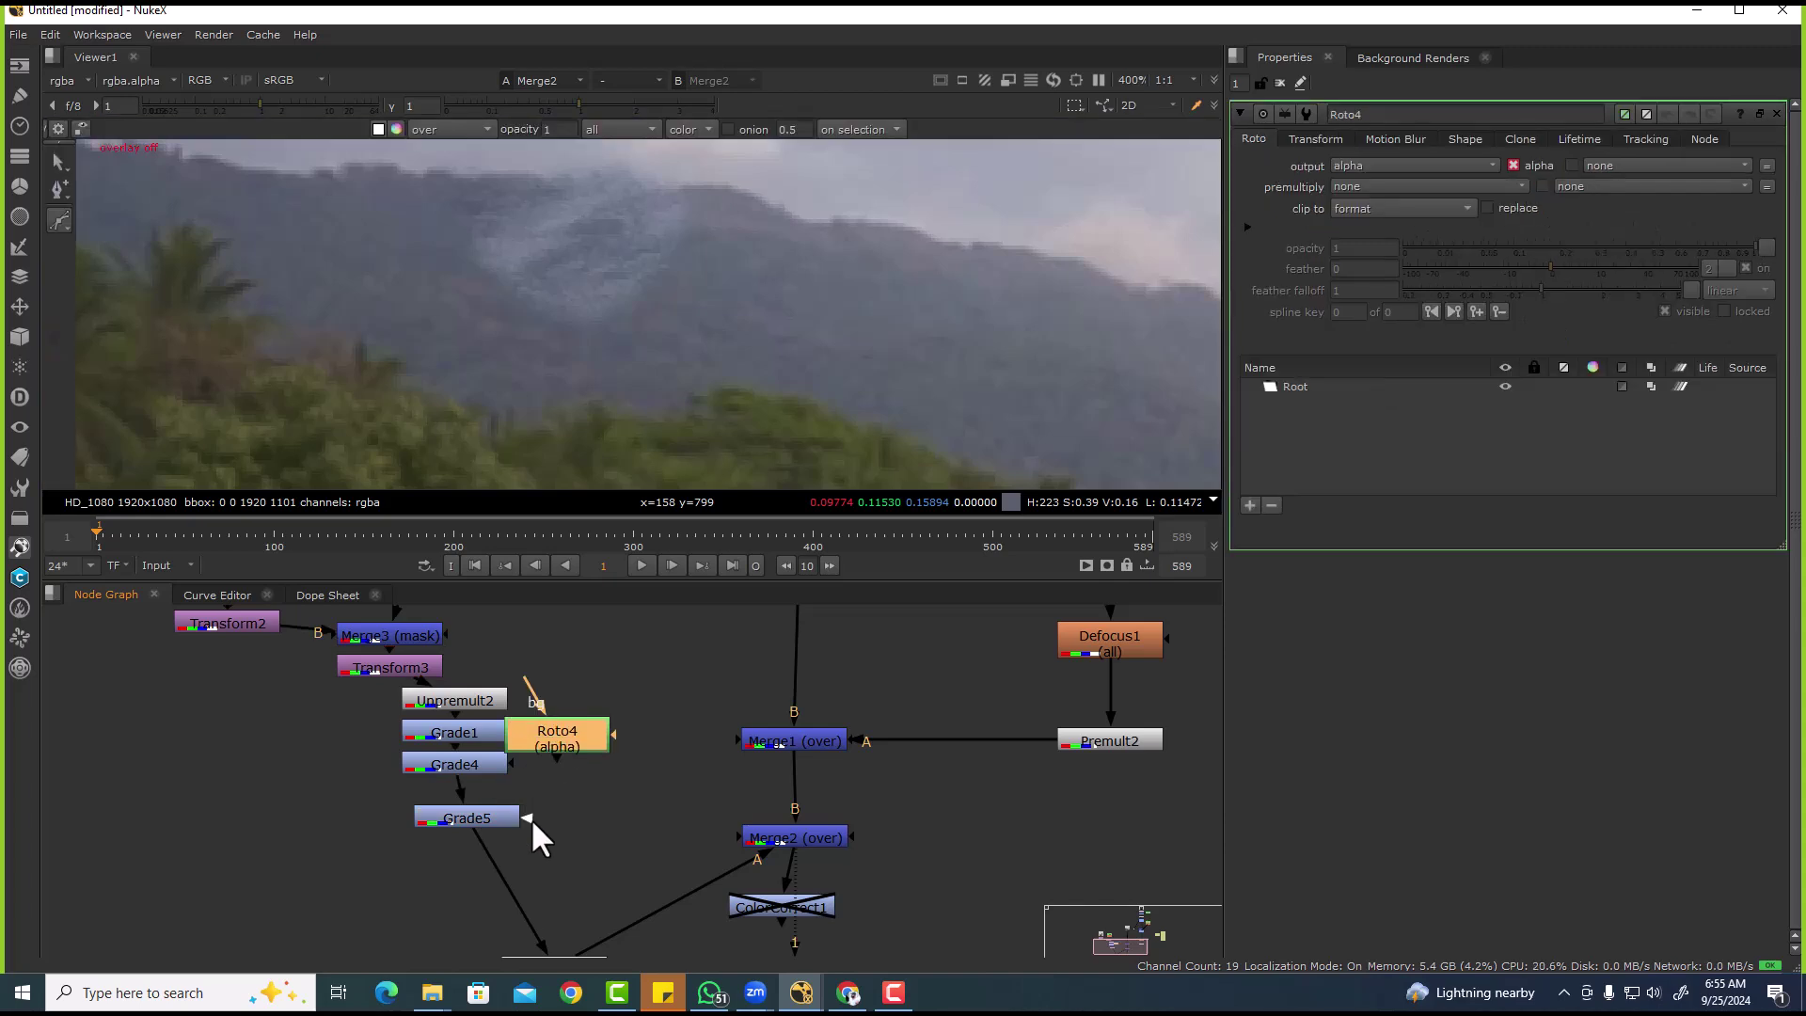
- Draw a closed B-Spline in Roto4 around the rock patch and feather its edge outward
click(60, 216)
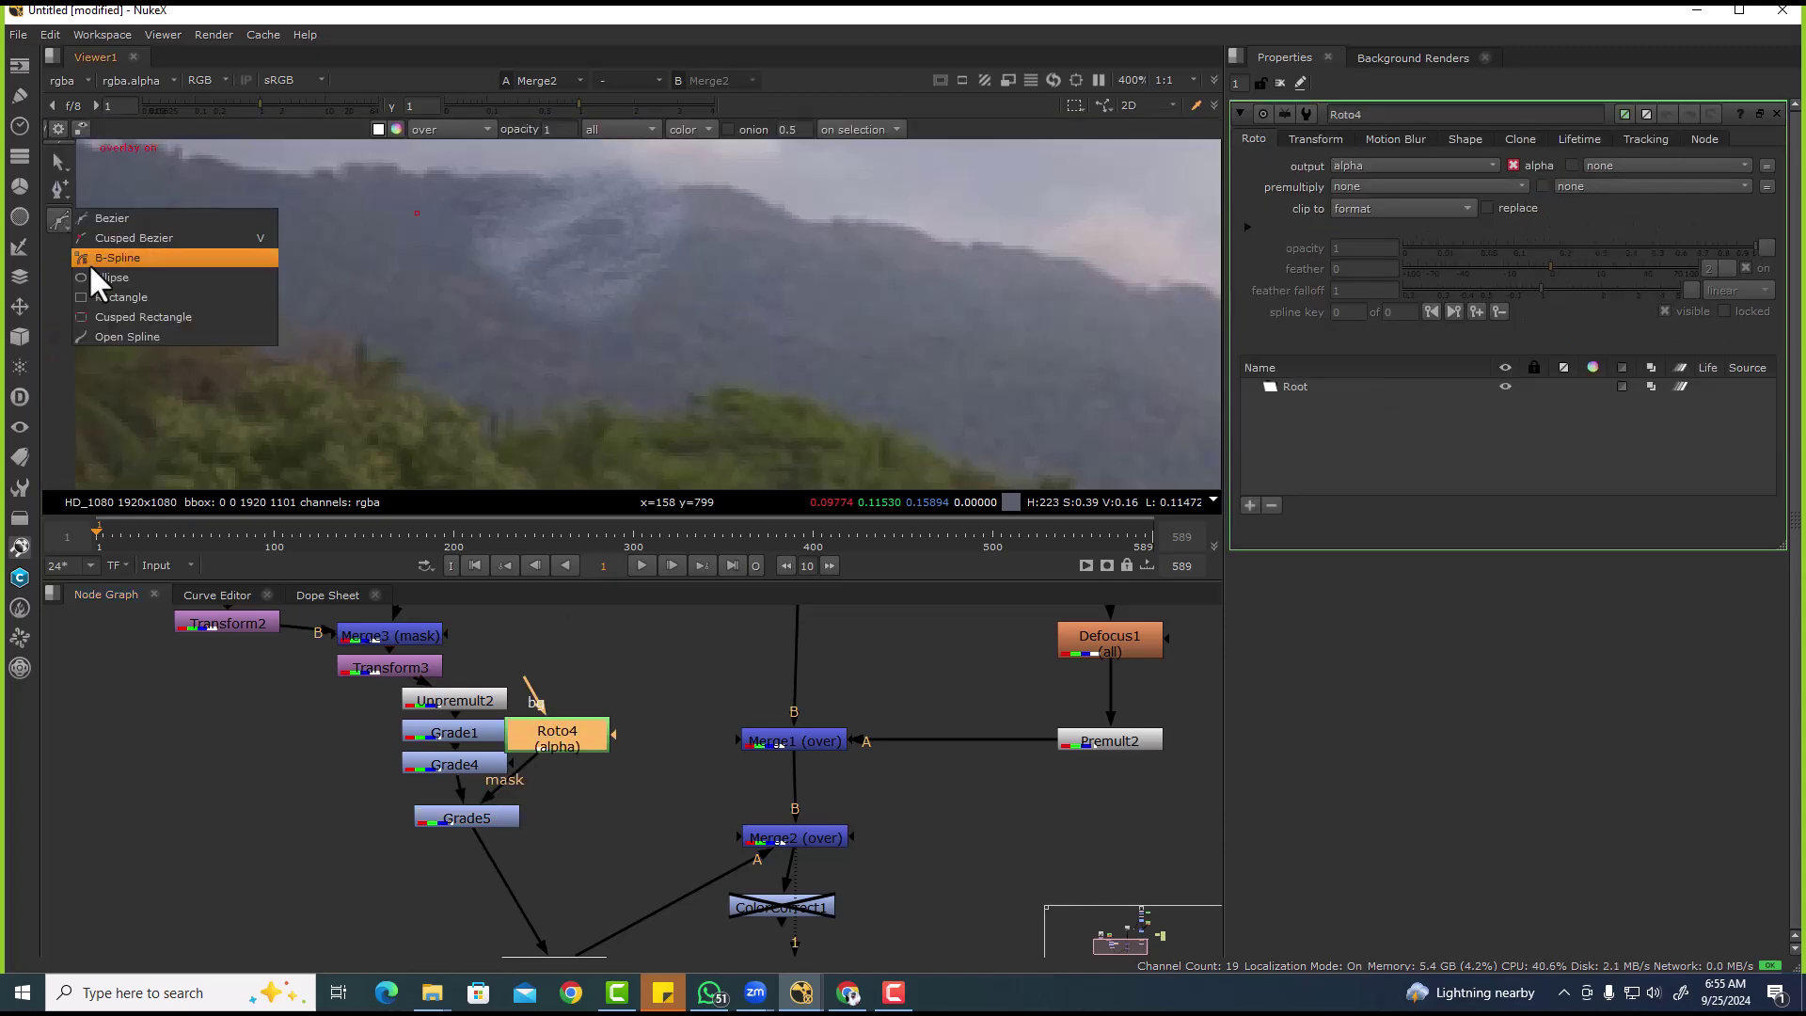
click(88, 263)
scroll(465, 263, down, 2)
click(414, 261)
click(453, 228)
click(578, 179)
click(617, 209)
click(621, 279)
click(552, 335)
click(503, 333)
click(470, 327)
click(429, 291)
click(414, 260)
drag(515, 256, 518, 269)
key(e)
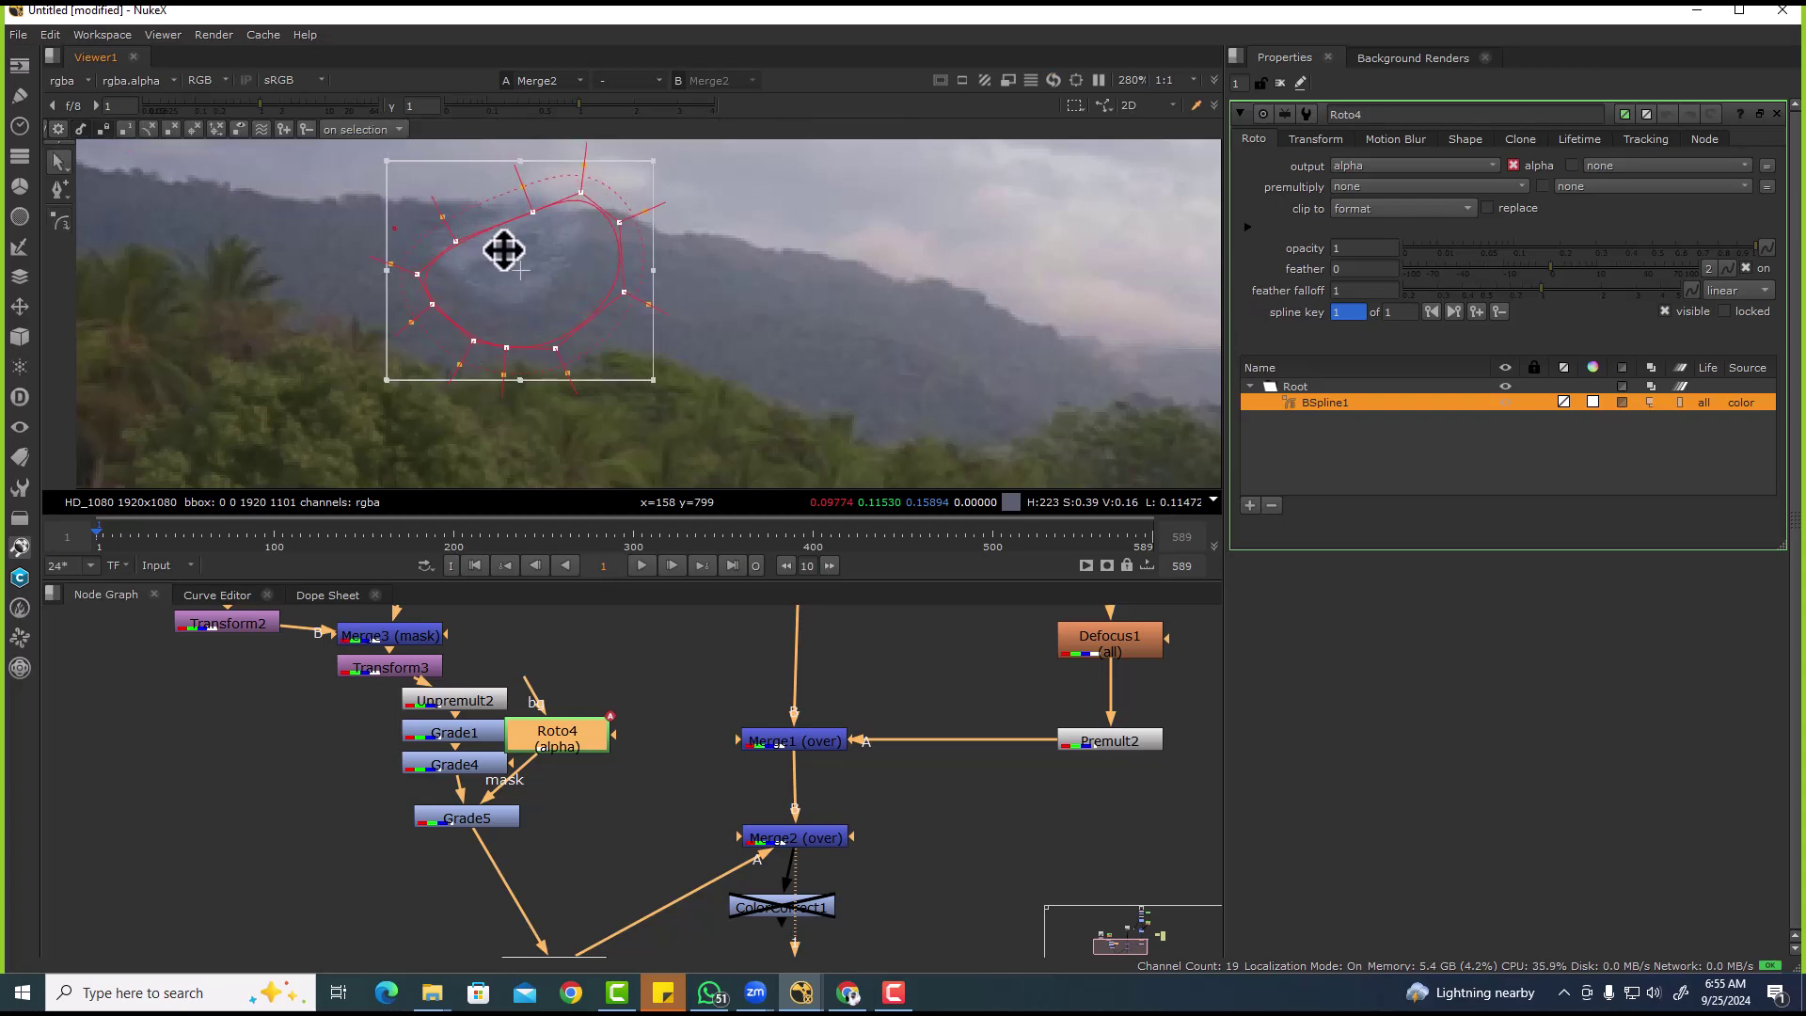
- Set the gain of the masked Grade5 to 0.72 to darken the patch
click(499, 817)
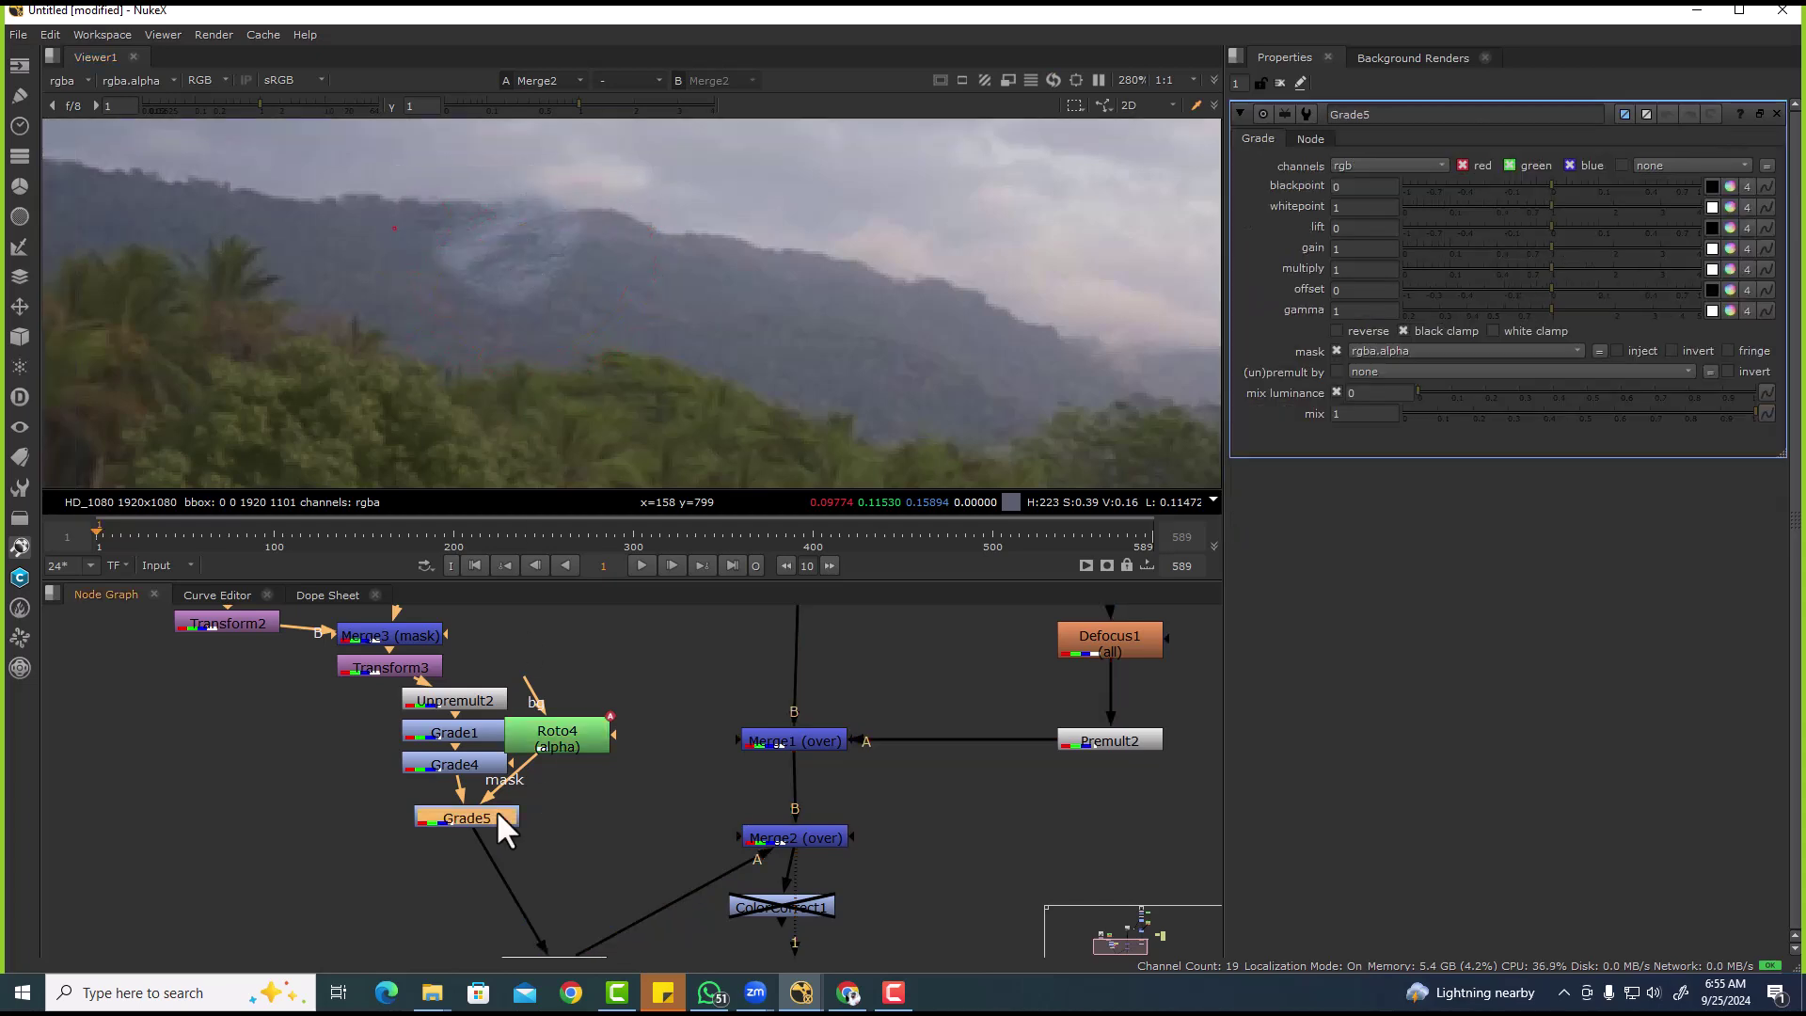
click(1713, 207)
drag(1548, 246, 1527, 245)
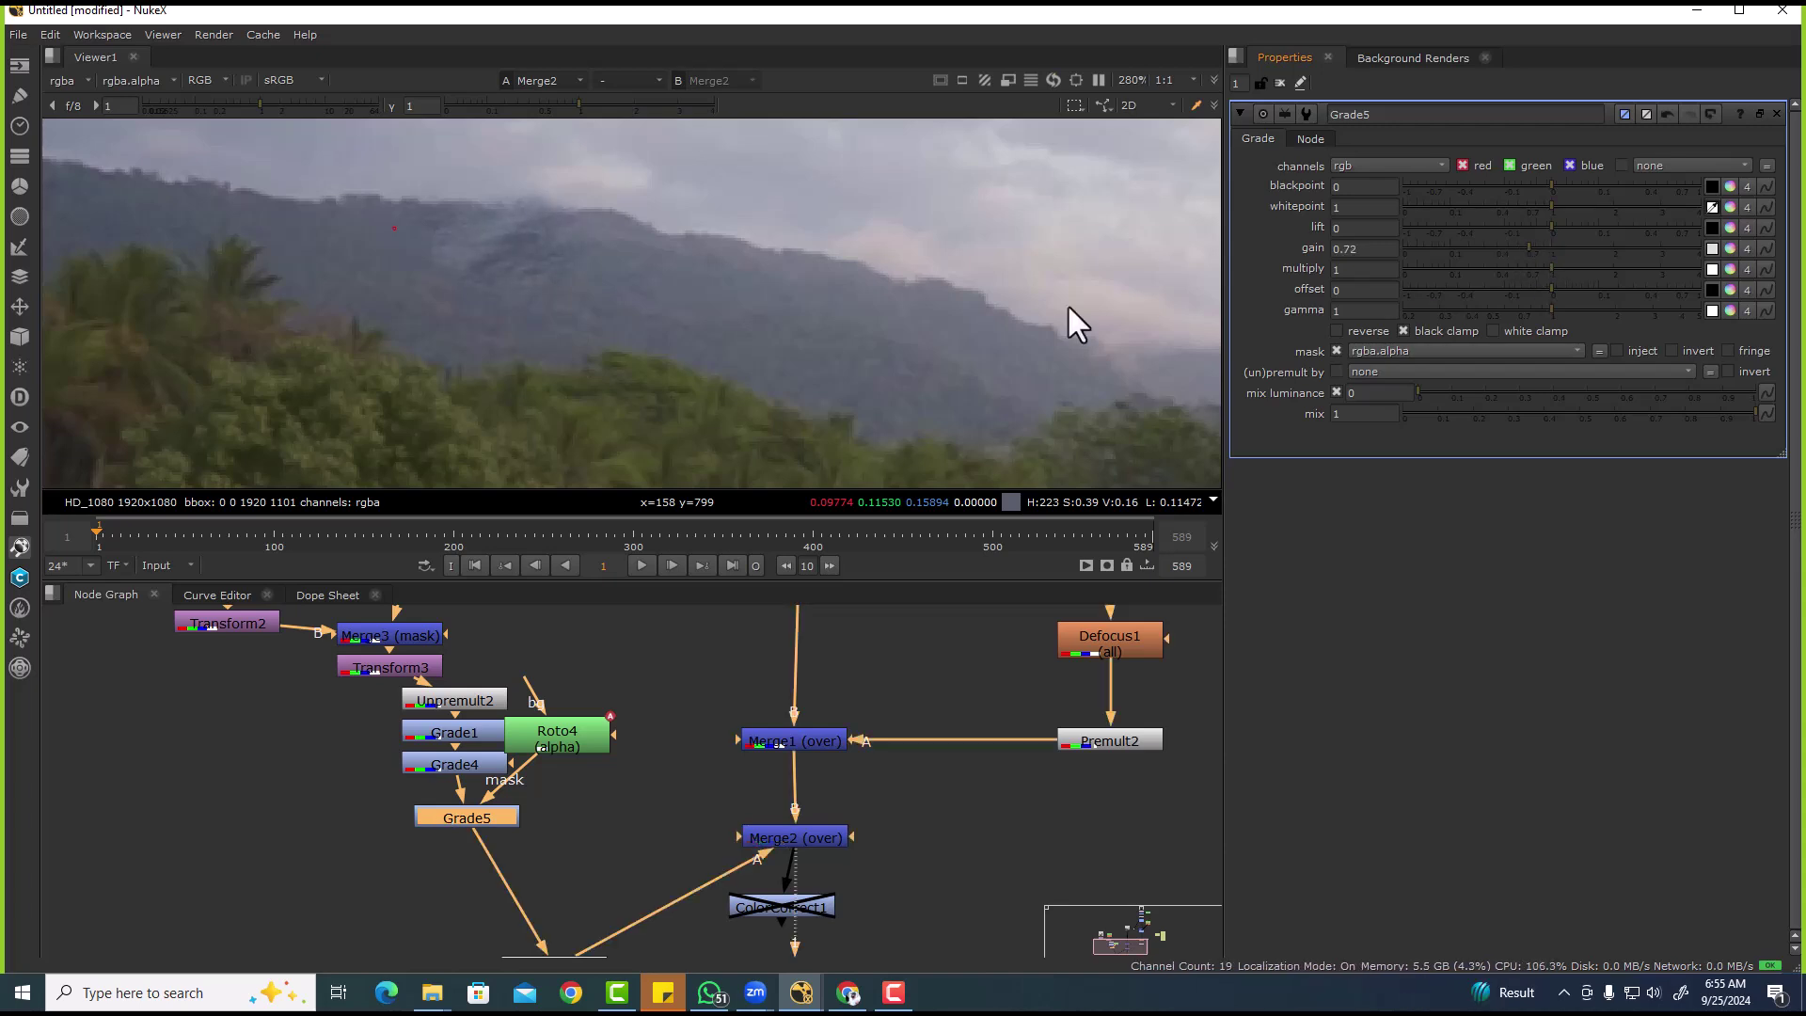
- Insert a new Grade between Grade5 and Premult3, and connect a new Roto node to its mask input
scroll(587, 305, up, 2)
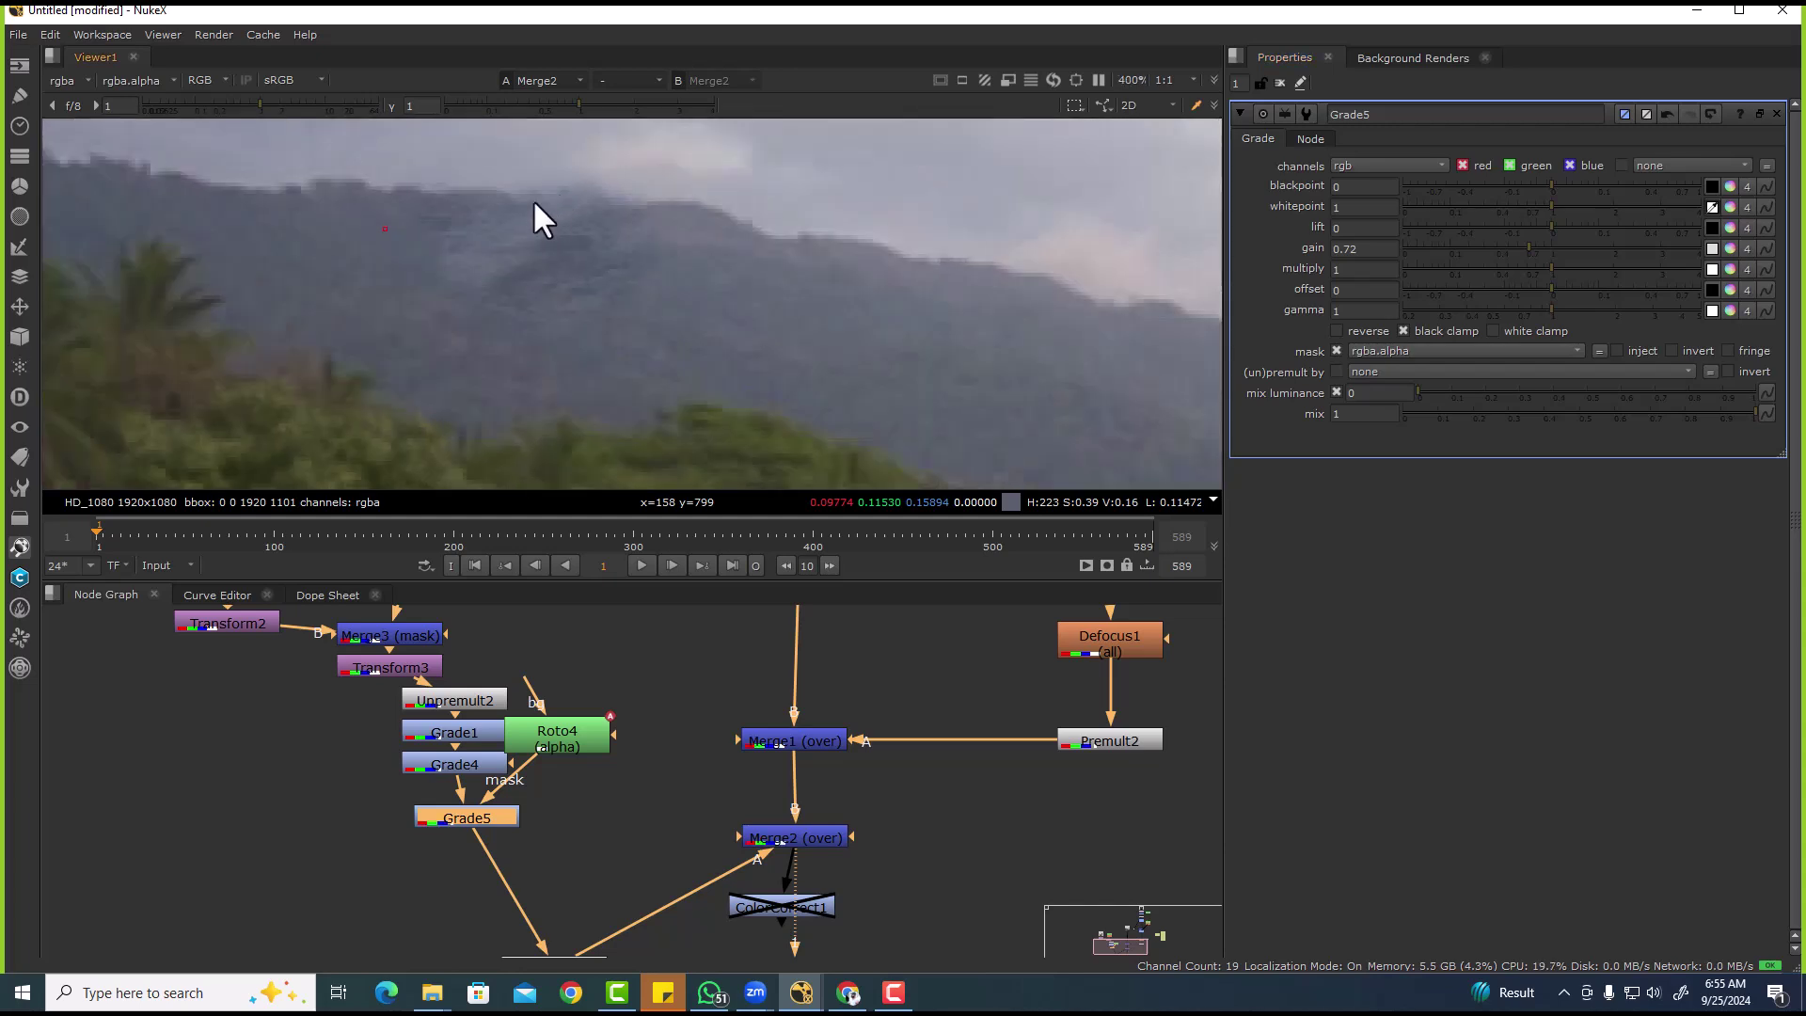
middle_drag(634, 853, 601, 692)
click(521, 685)
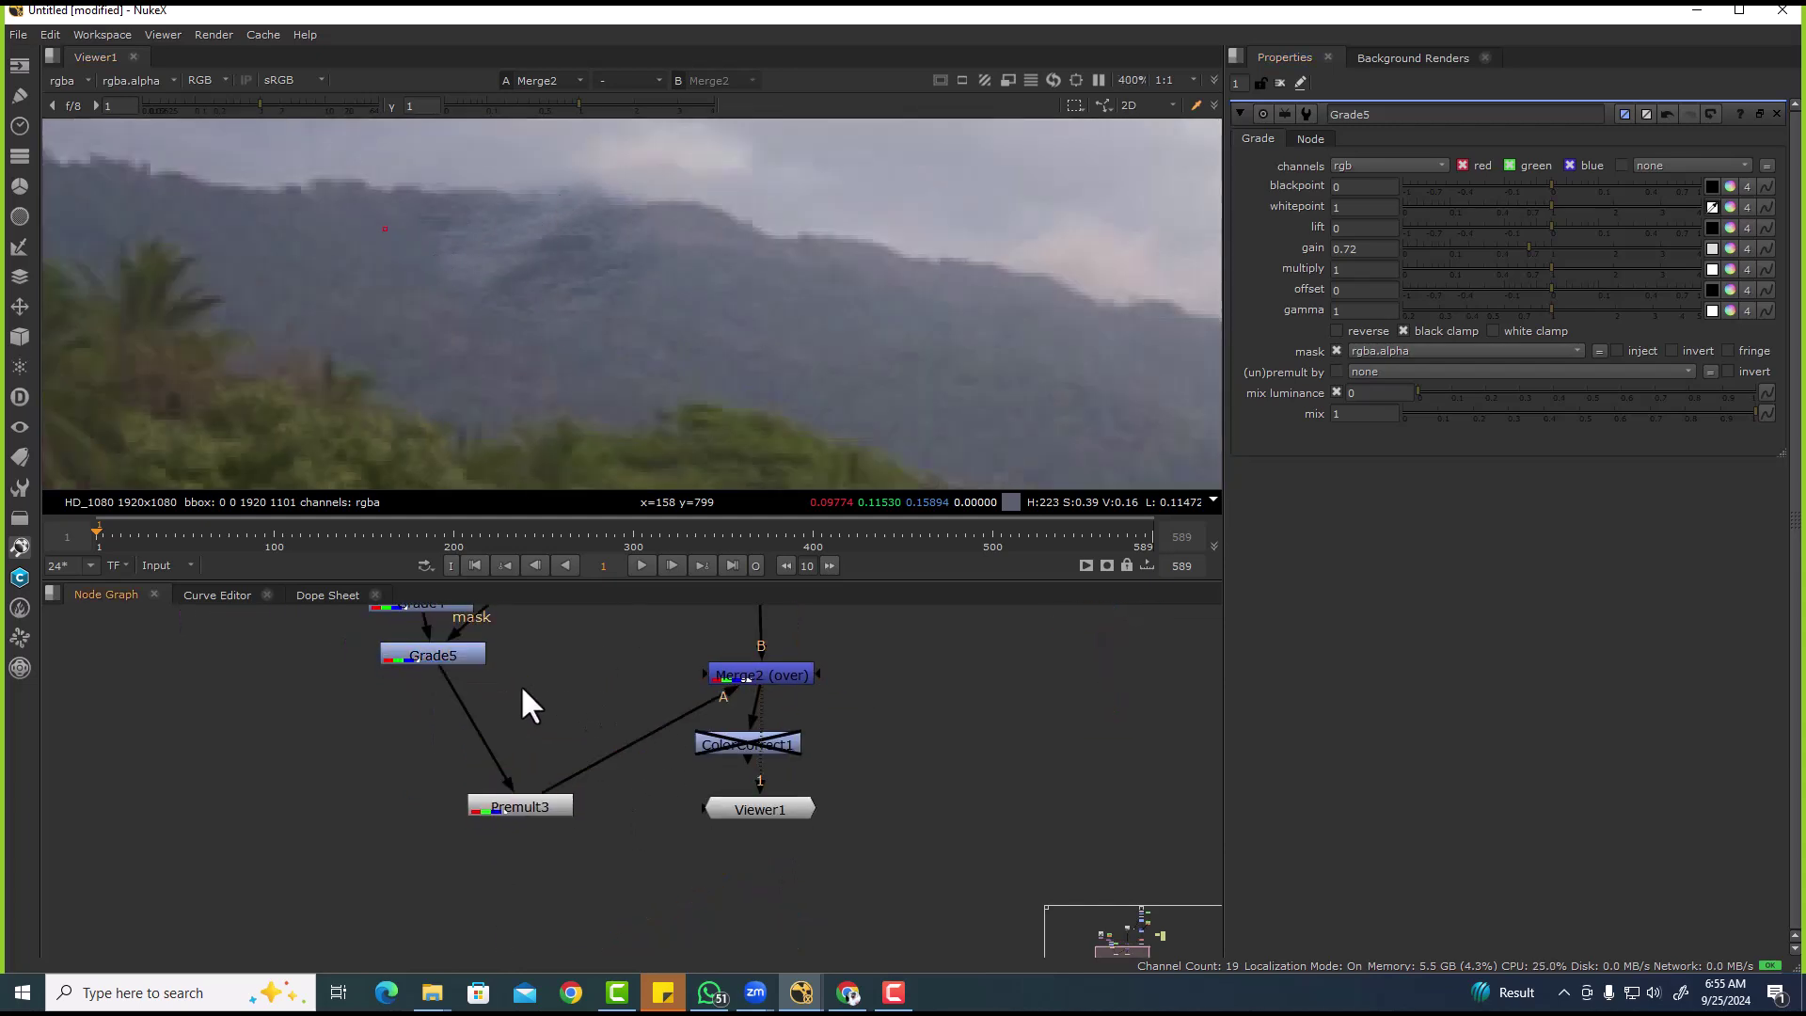
key(g)
click(567, 656)
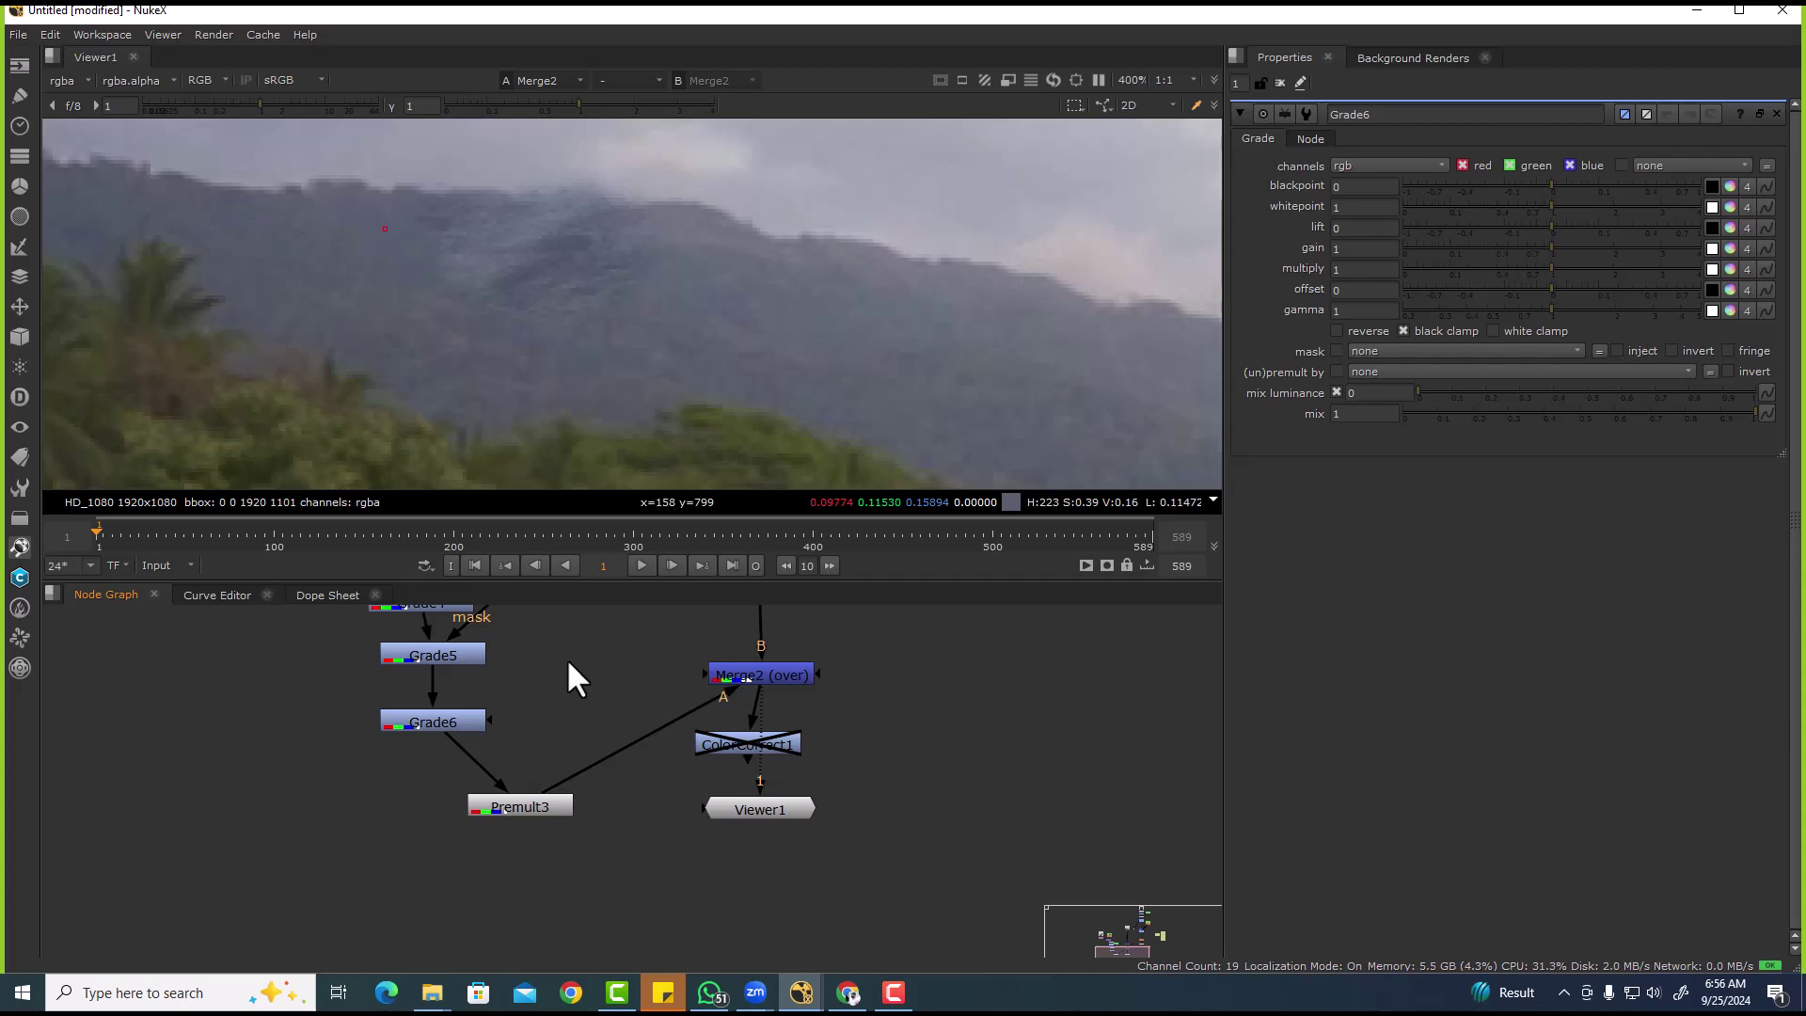
key(o)
- Draw an elongated, diagonal closed B-Spline in Roto5 from the rock patch's lower edge to above the ridge, and nudge it slightly left
scroll(529, 208, down, 3)
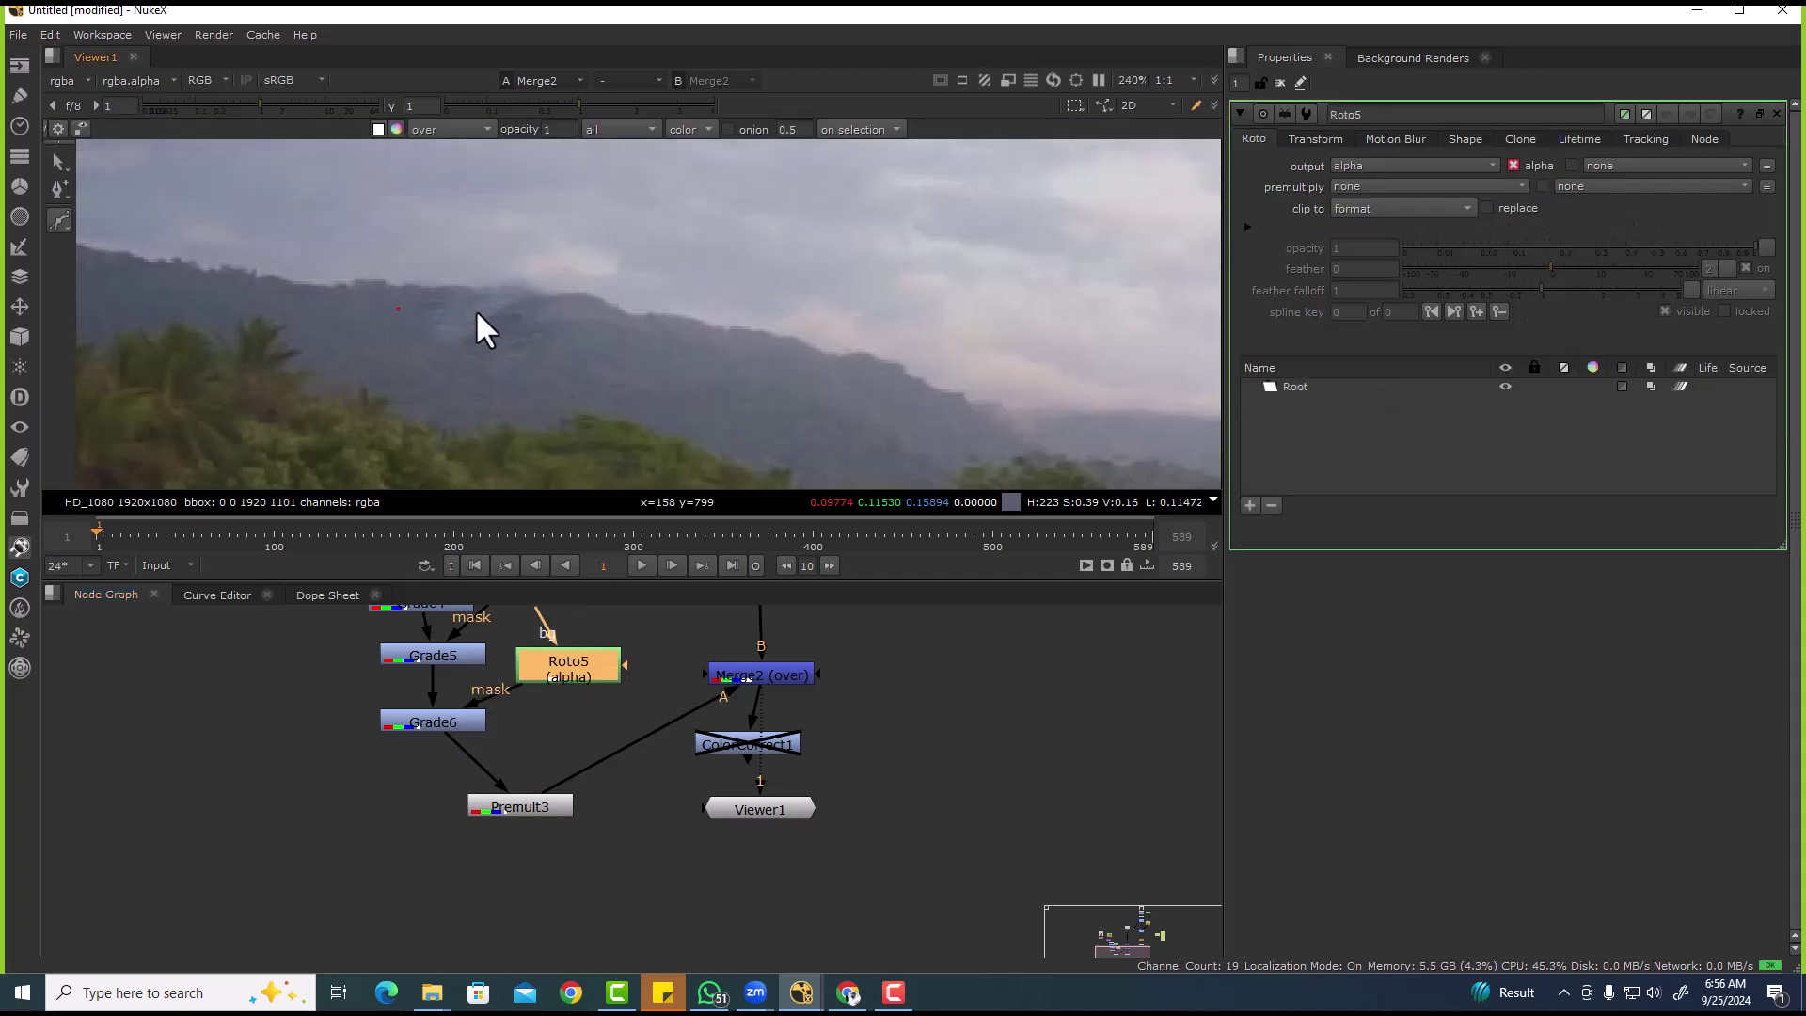
key(v)
scroll(472, 322, up, 2)
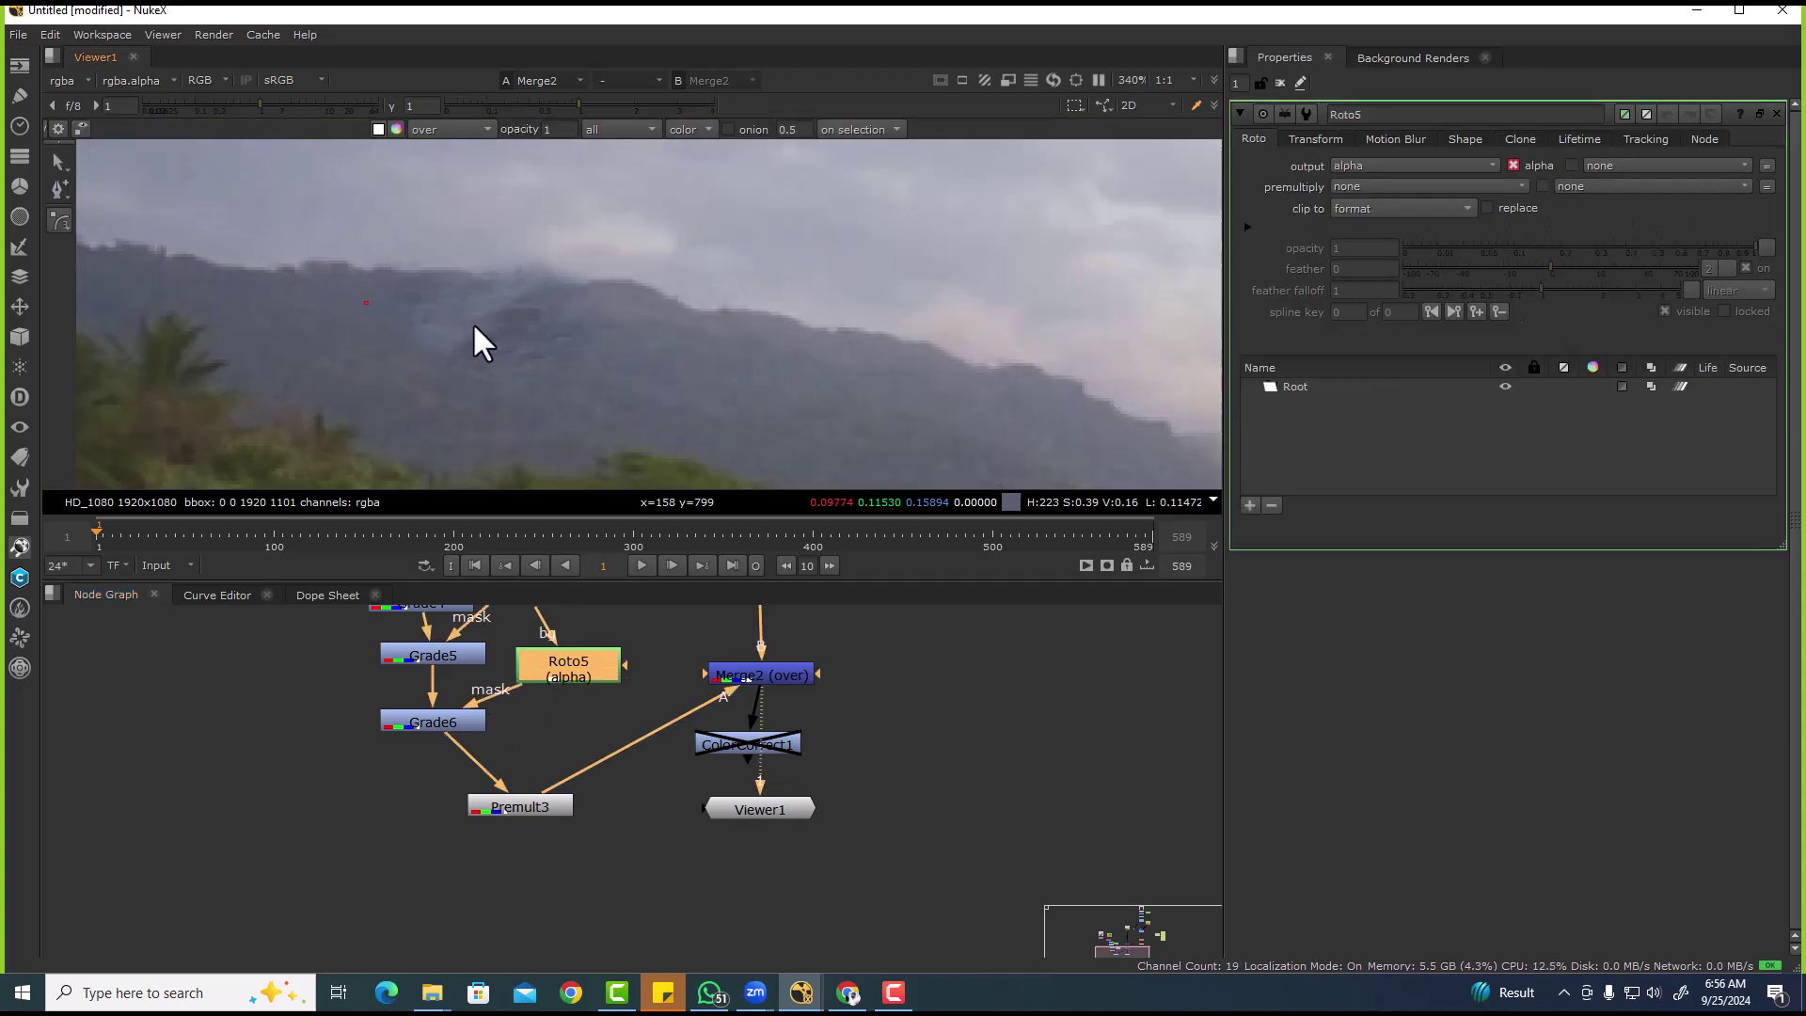
click(471, 270)
click(425, 302)
click(400, 329)
click(406, 366)
click(462, 357)
click(499, 326)
click(561, 286)
click(595, 245)
click(579, 205)
click(487, 250)
click(471, 272)
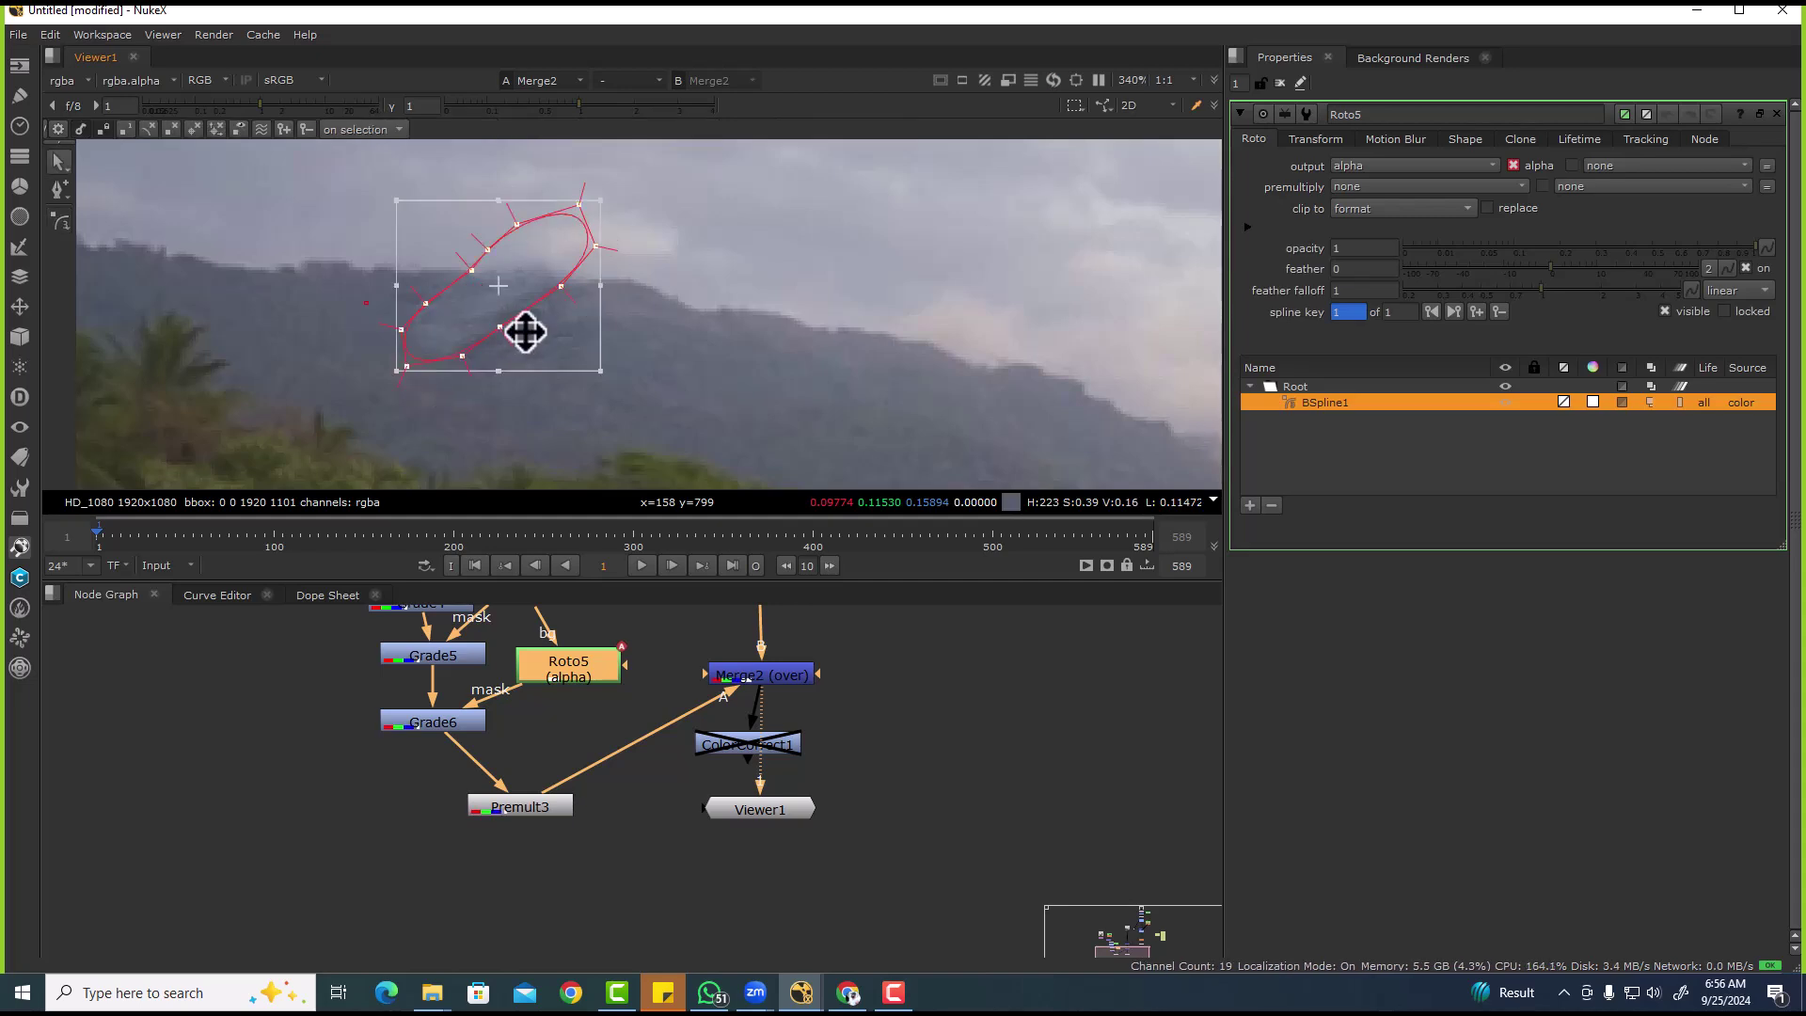
drag(498, 285, 490, 286)
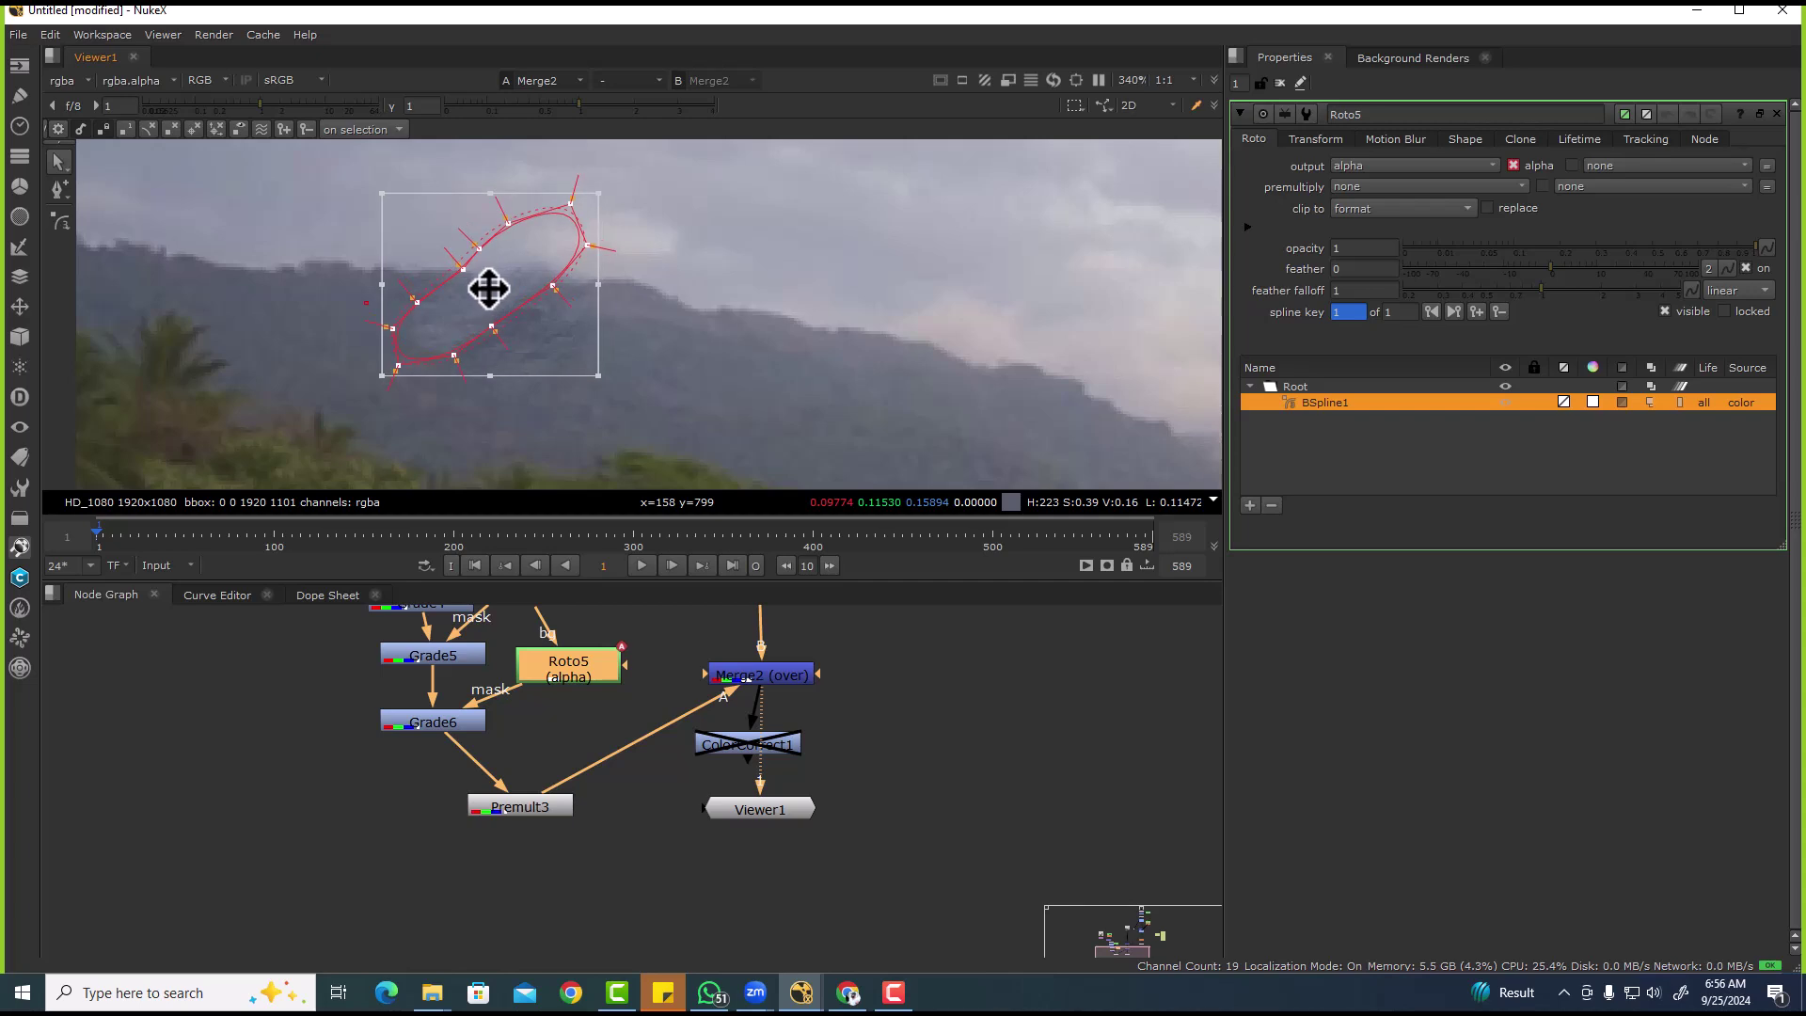
- Set the gain of the masked Grade6 to 0.82 to darken the covered part of the patch
click(438, 715)
double_click(438, 715)
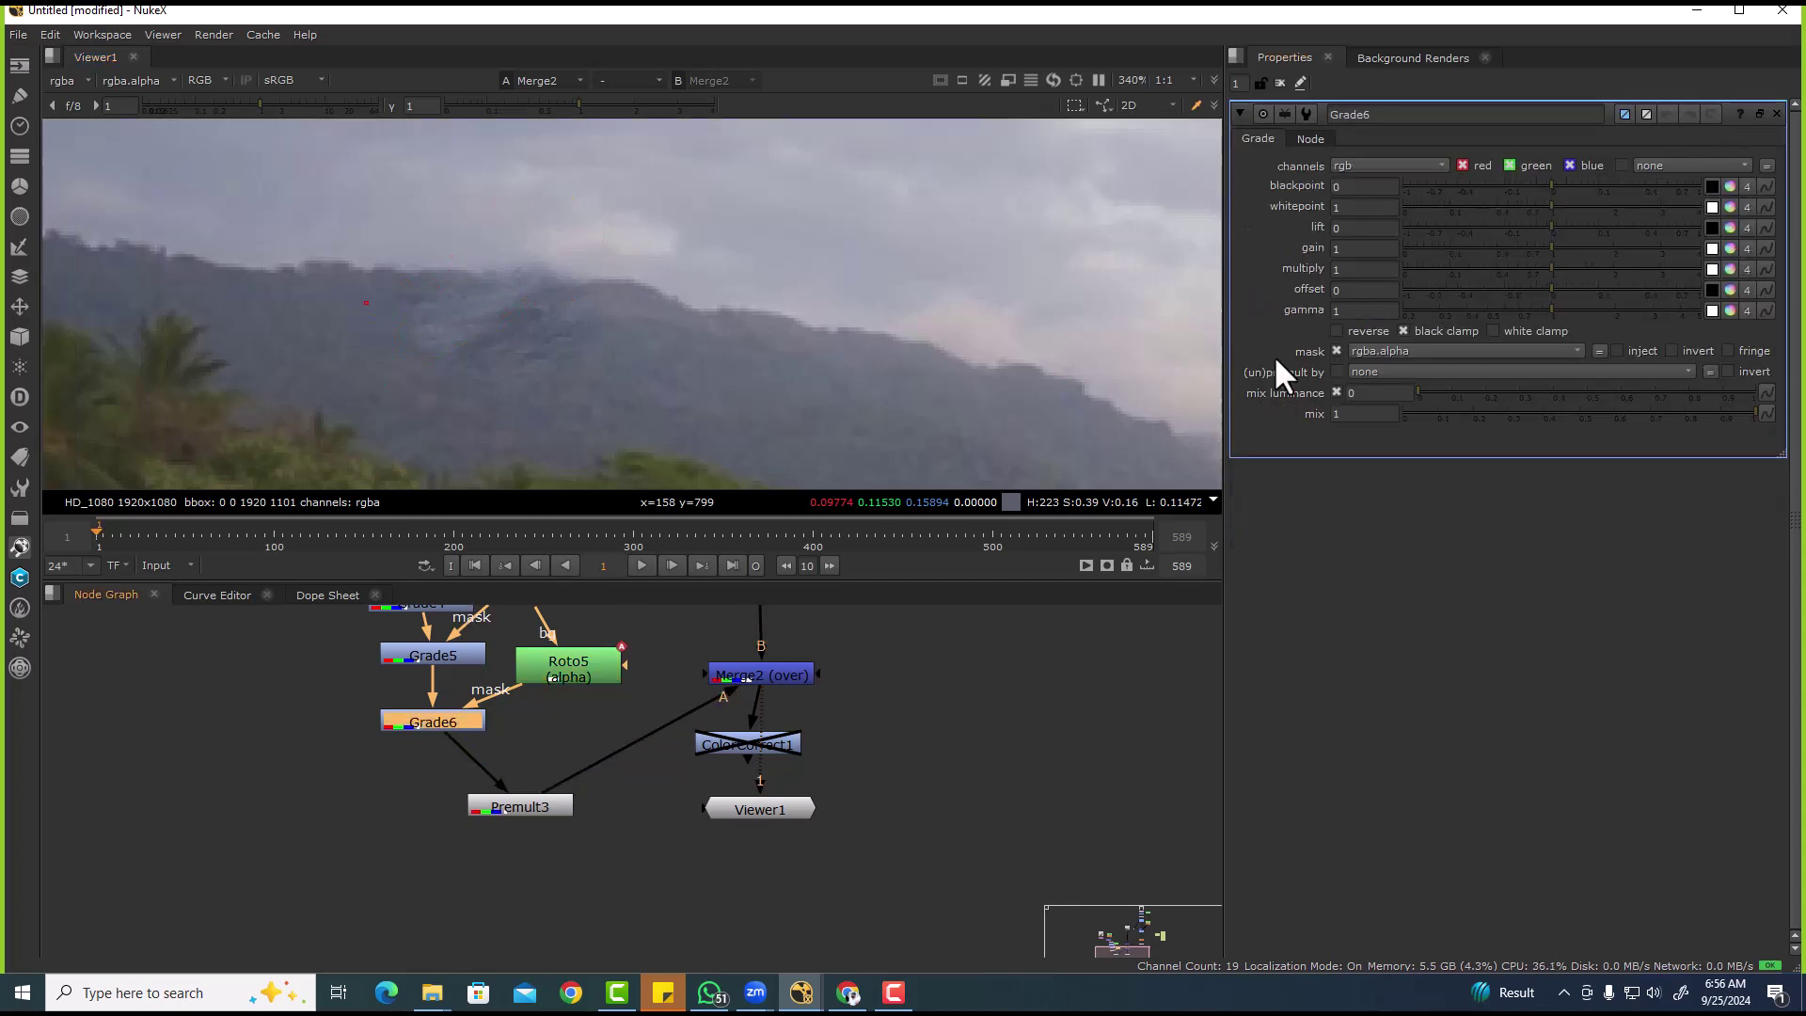
drag(1551, 244, 1533, 245)
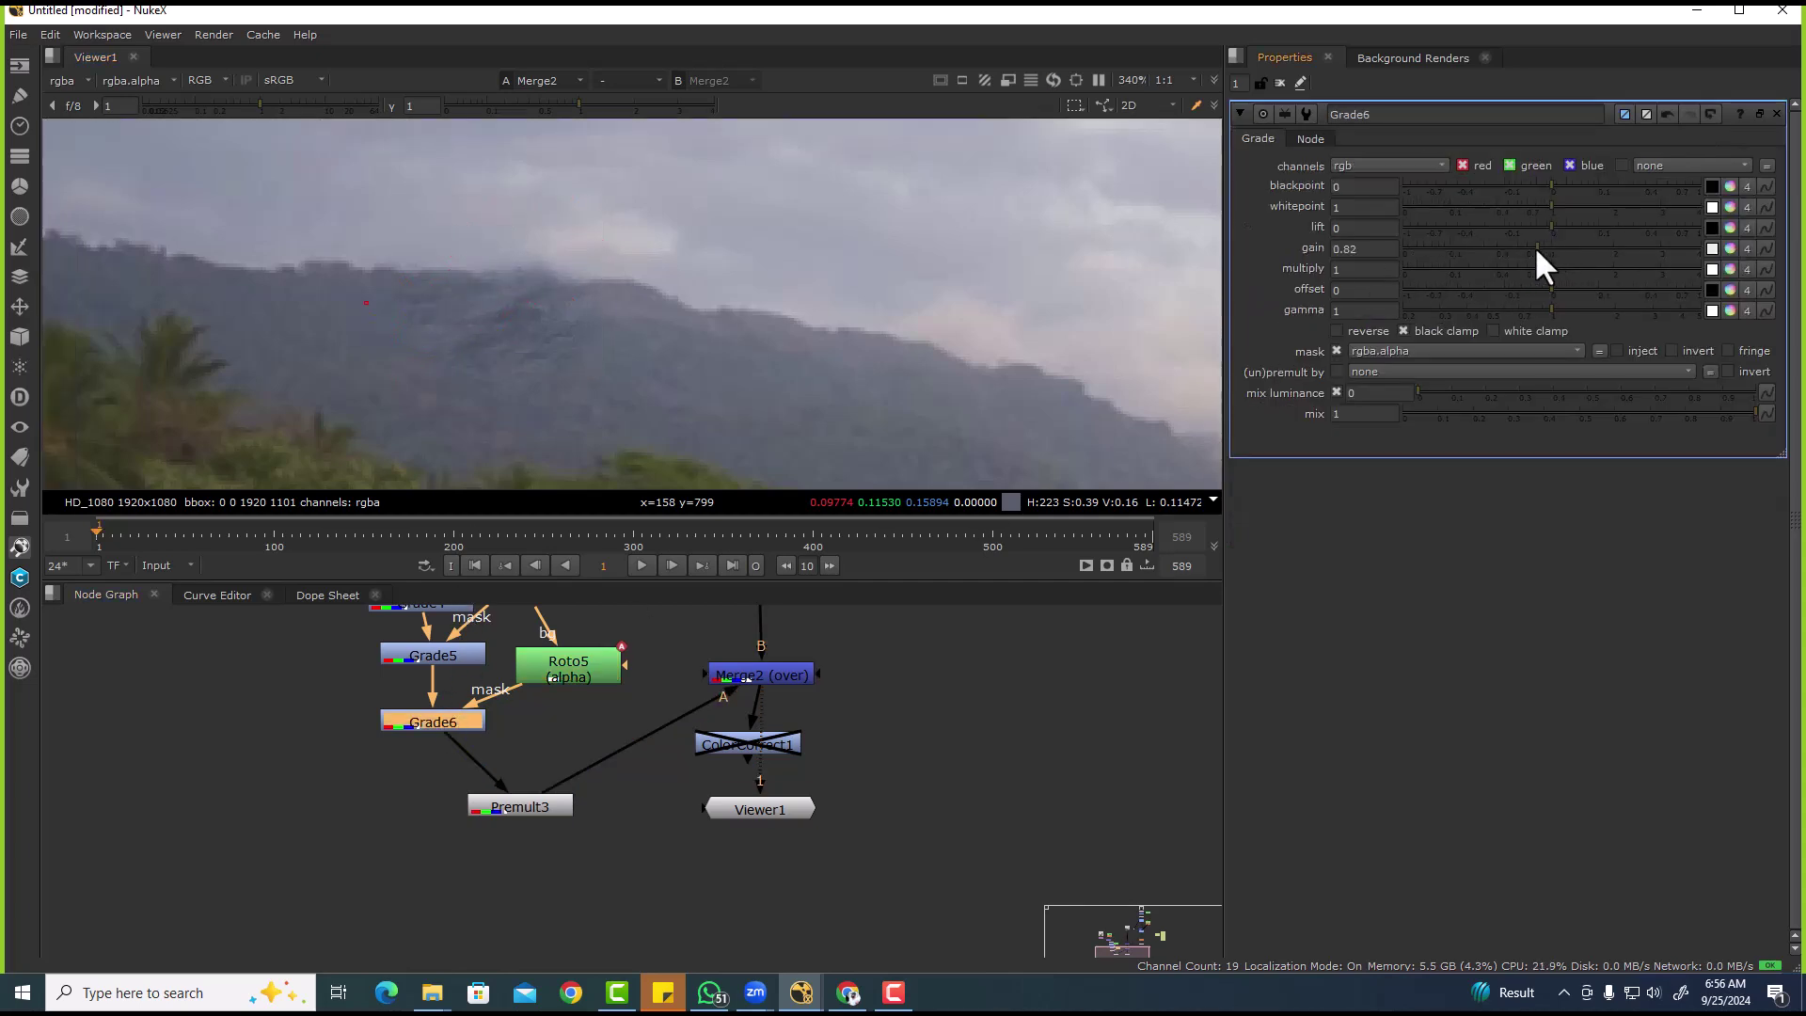
- Insert a Blur between Roto5 and Grade6's mask input, with its size set to 9.2, to soften the mask
drag(586, 657, 611, 637)
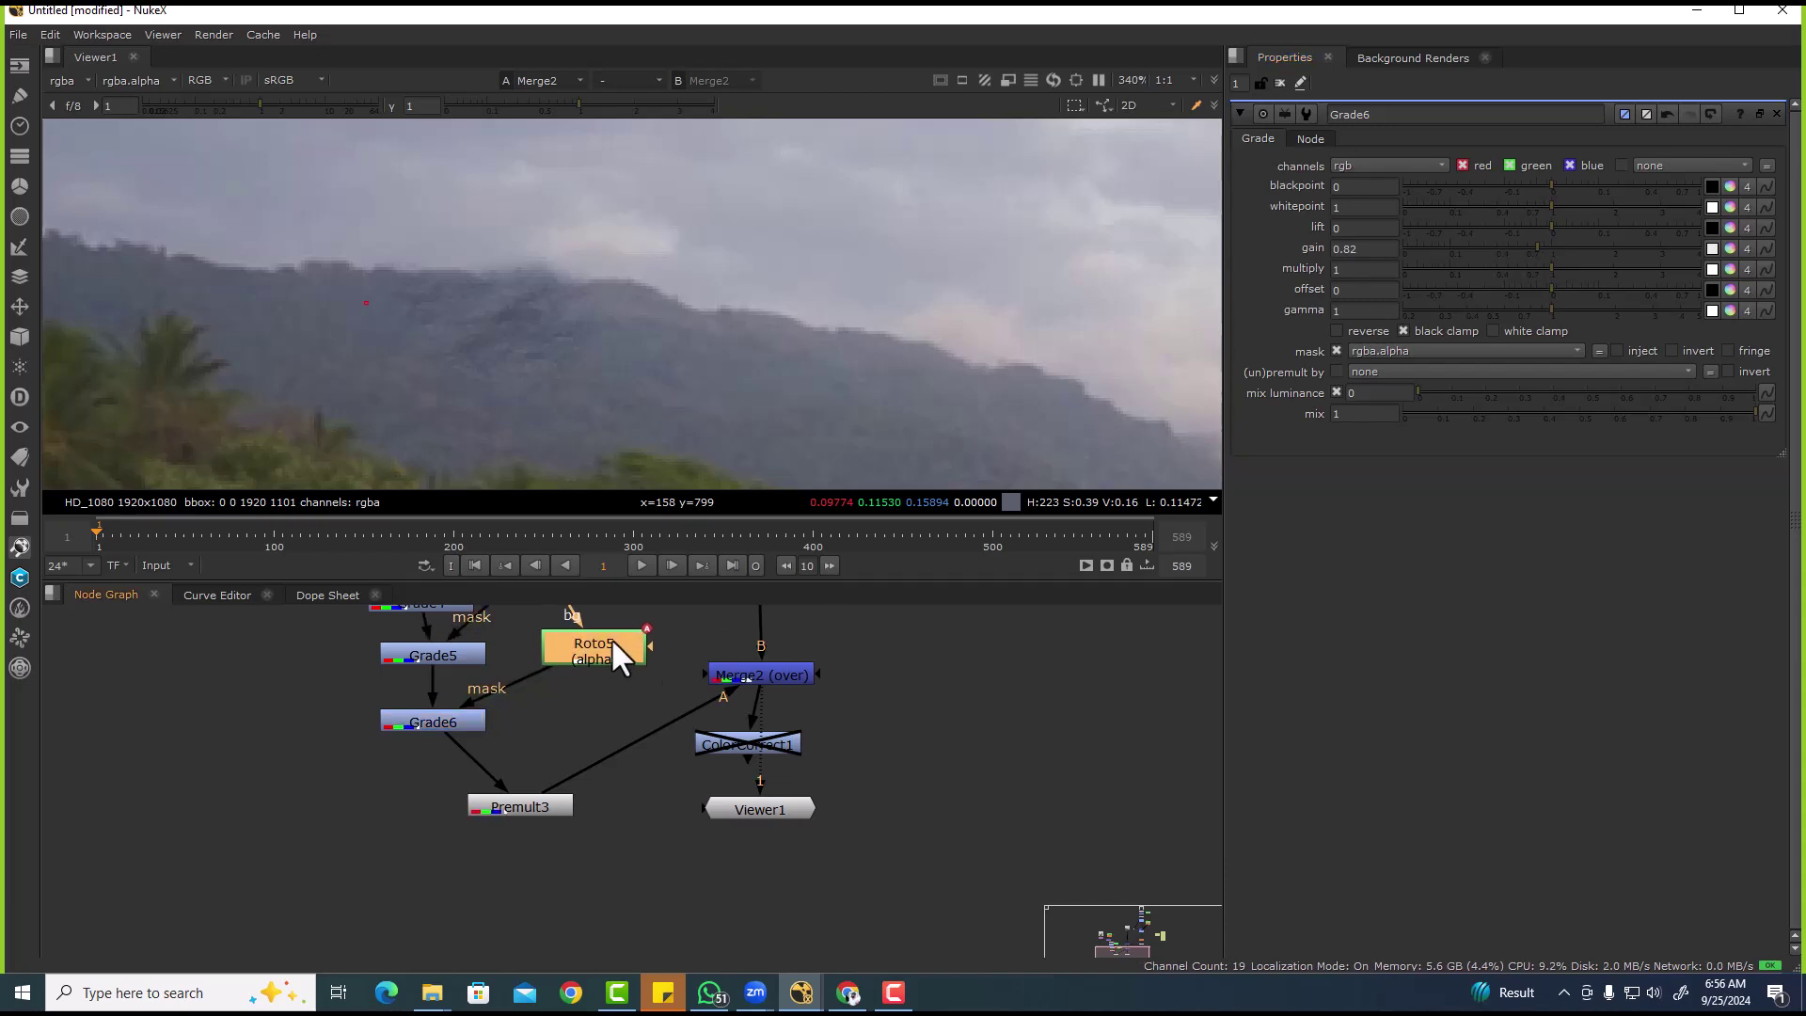
key(b)
drag(1399, 188, 1479, 188)
scroll(449, 329, down, 1)
scroll(433, 348, down, 5)
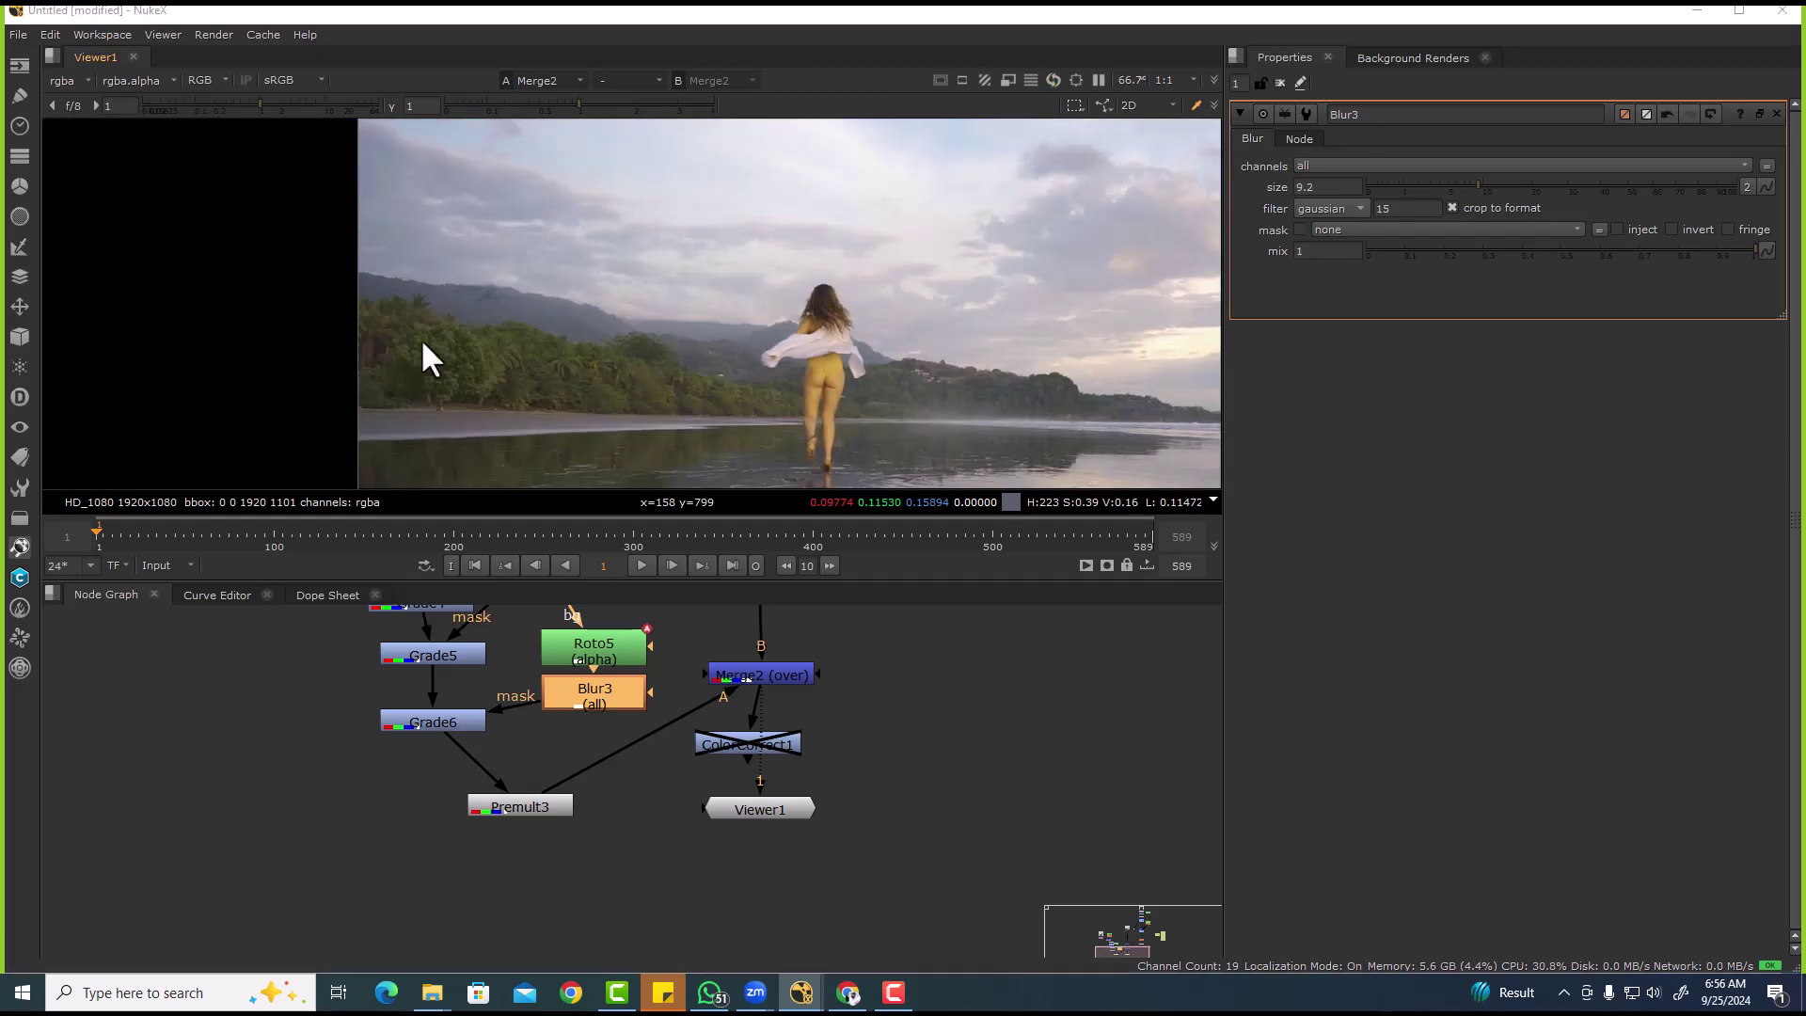
scroll(550, 282, up, 3)
scroll(550, 283, up, 6)
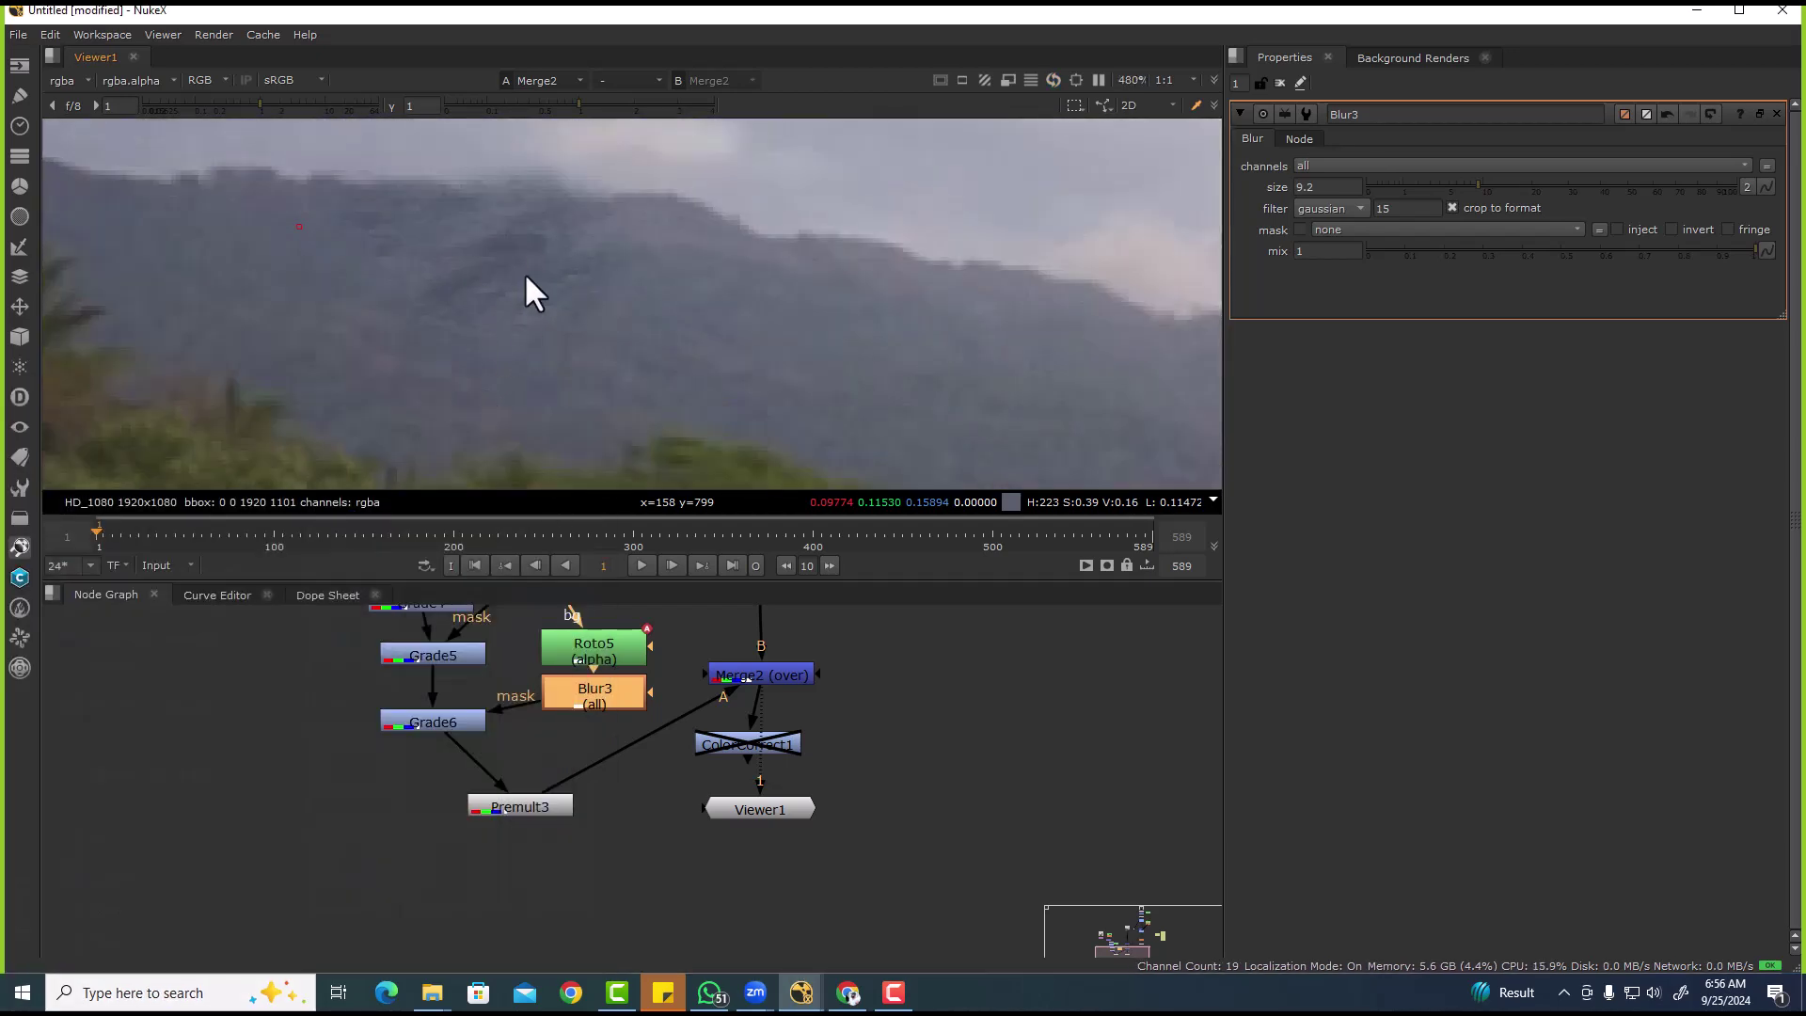
- Move Grade6 together with its upstream nodes farther above Premult3, and review the rock patch in the full composite
ctrl+drag(470, 719, 444, 630)
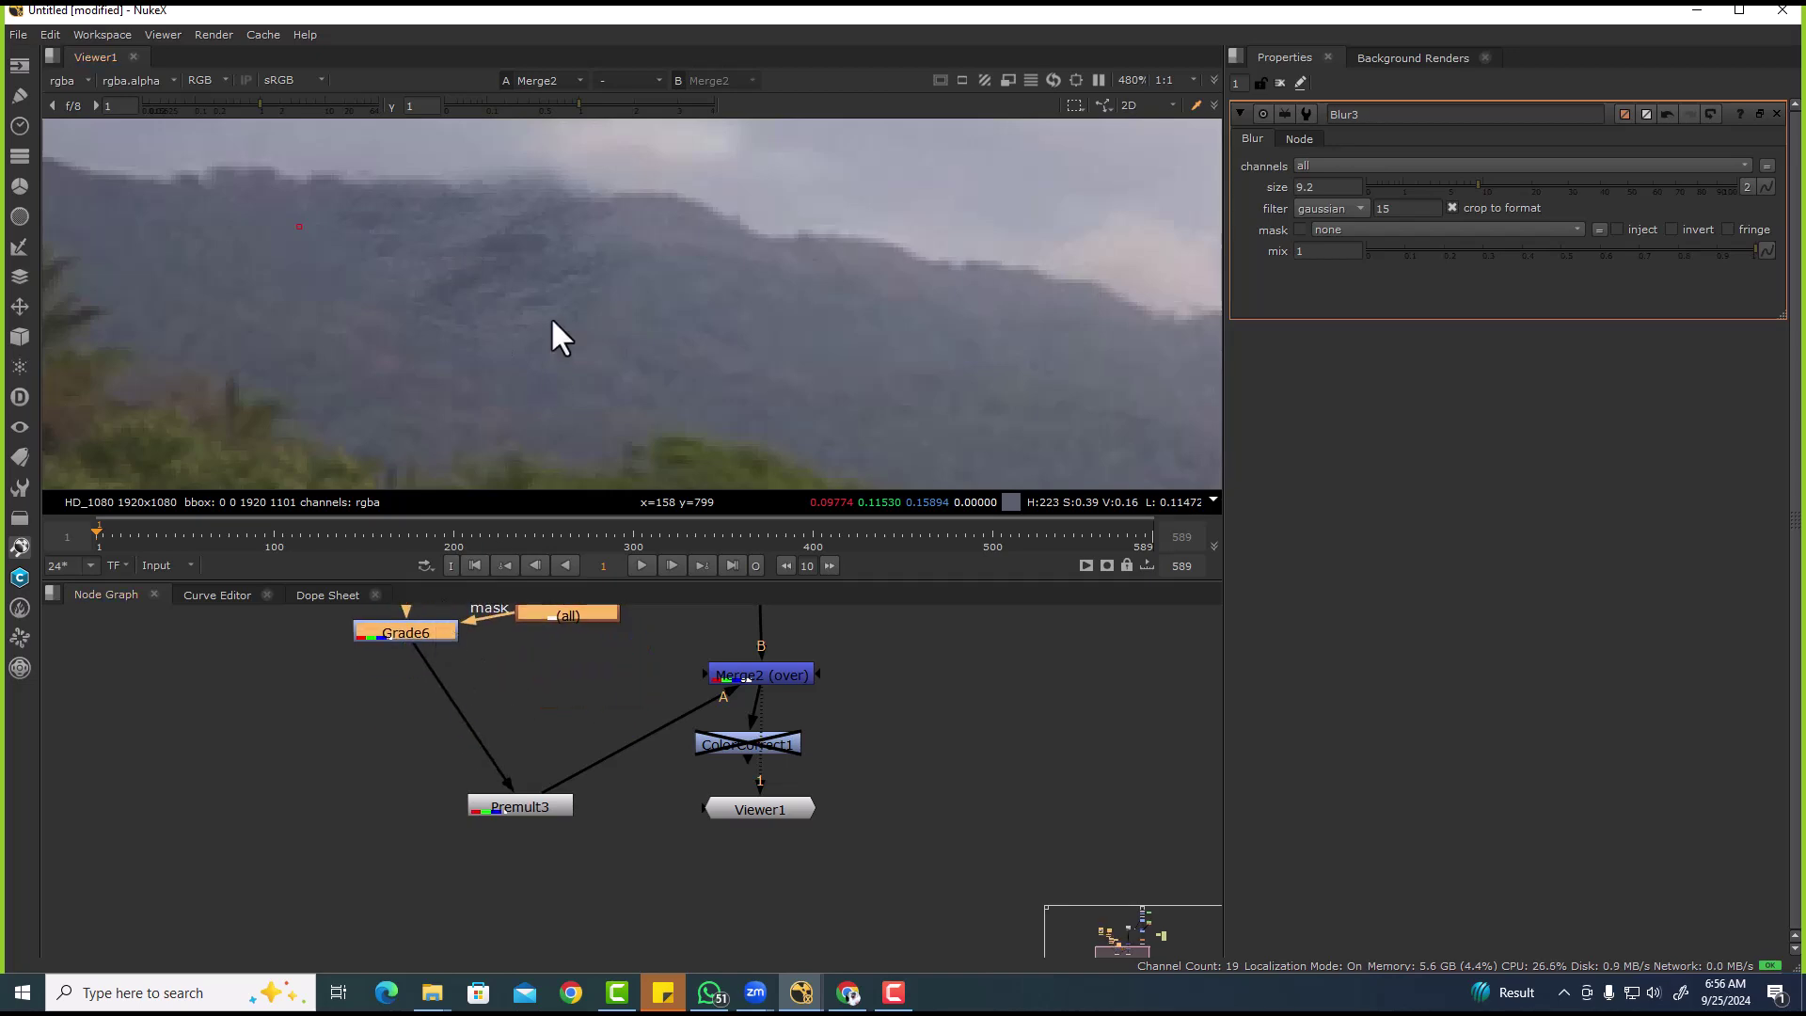
key(f)
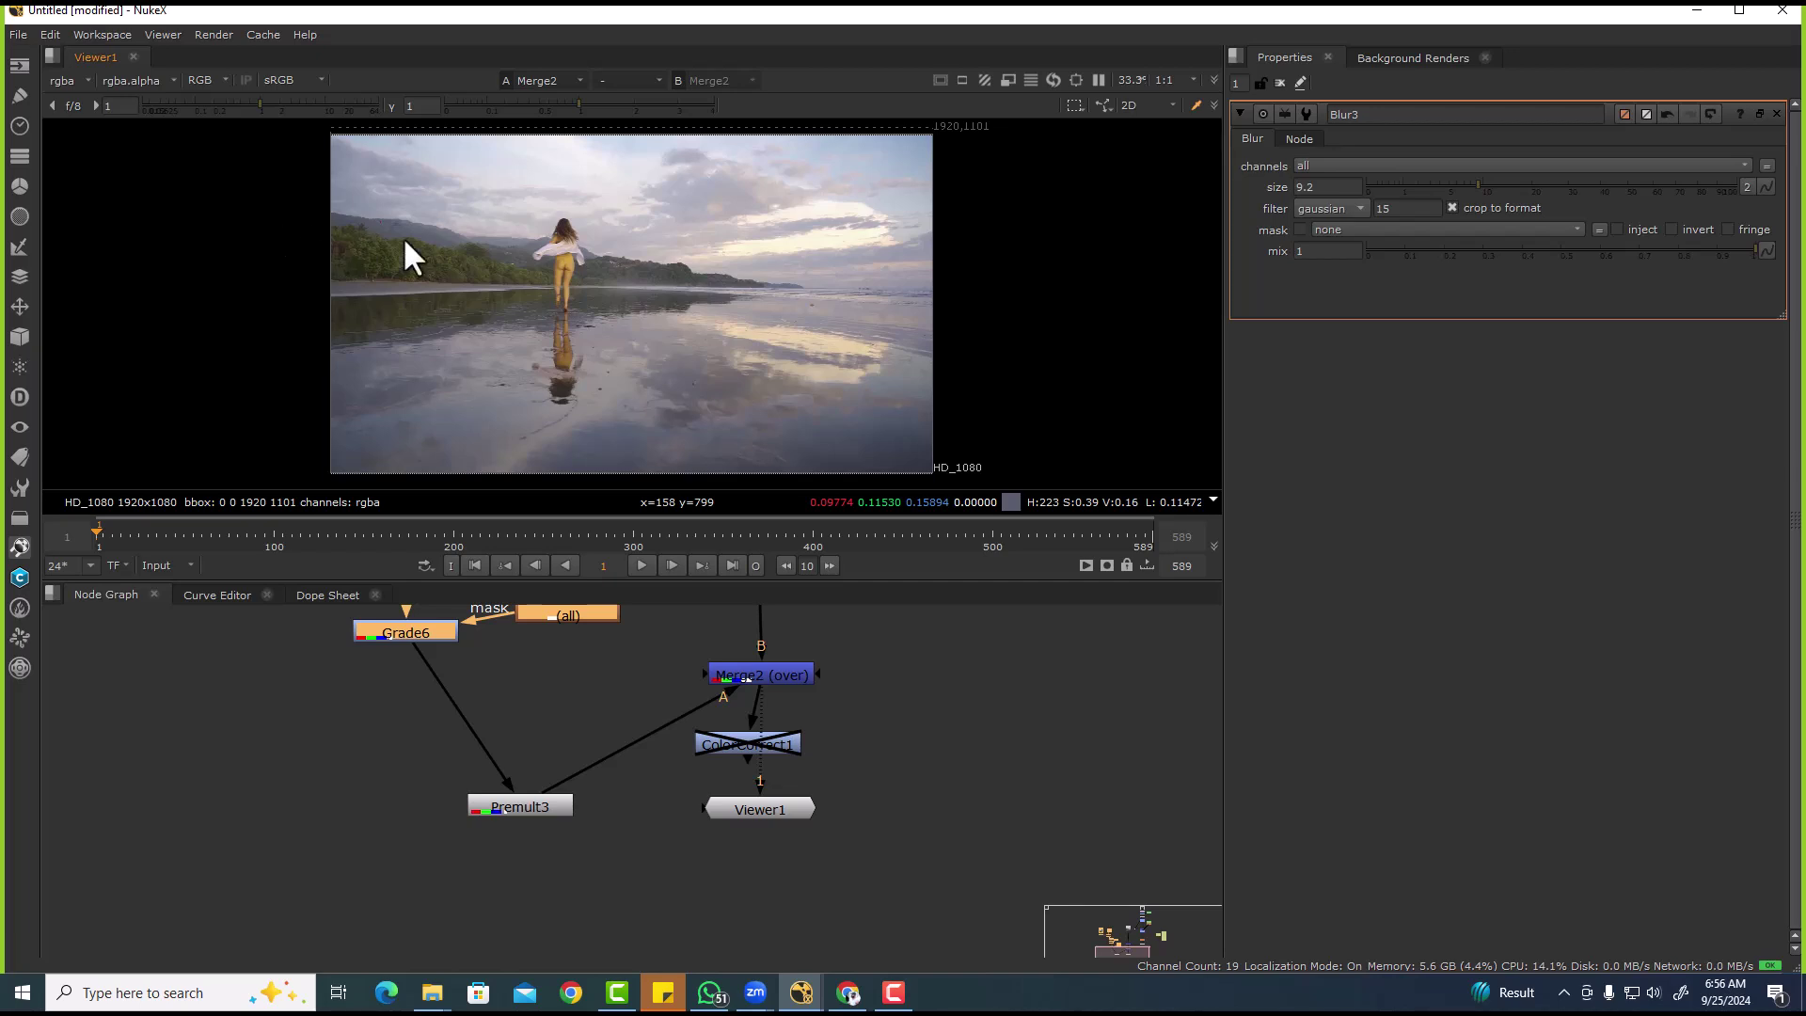
scroll(535, 177, up, 10)
key(f)
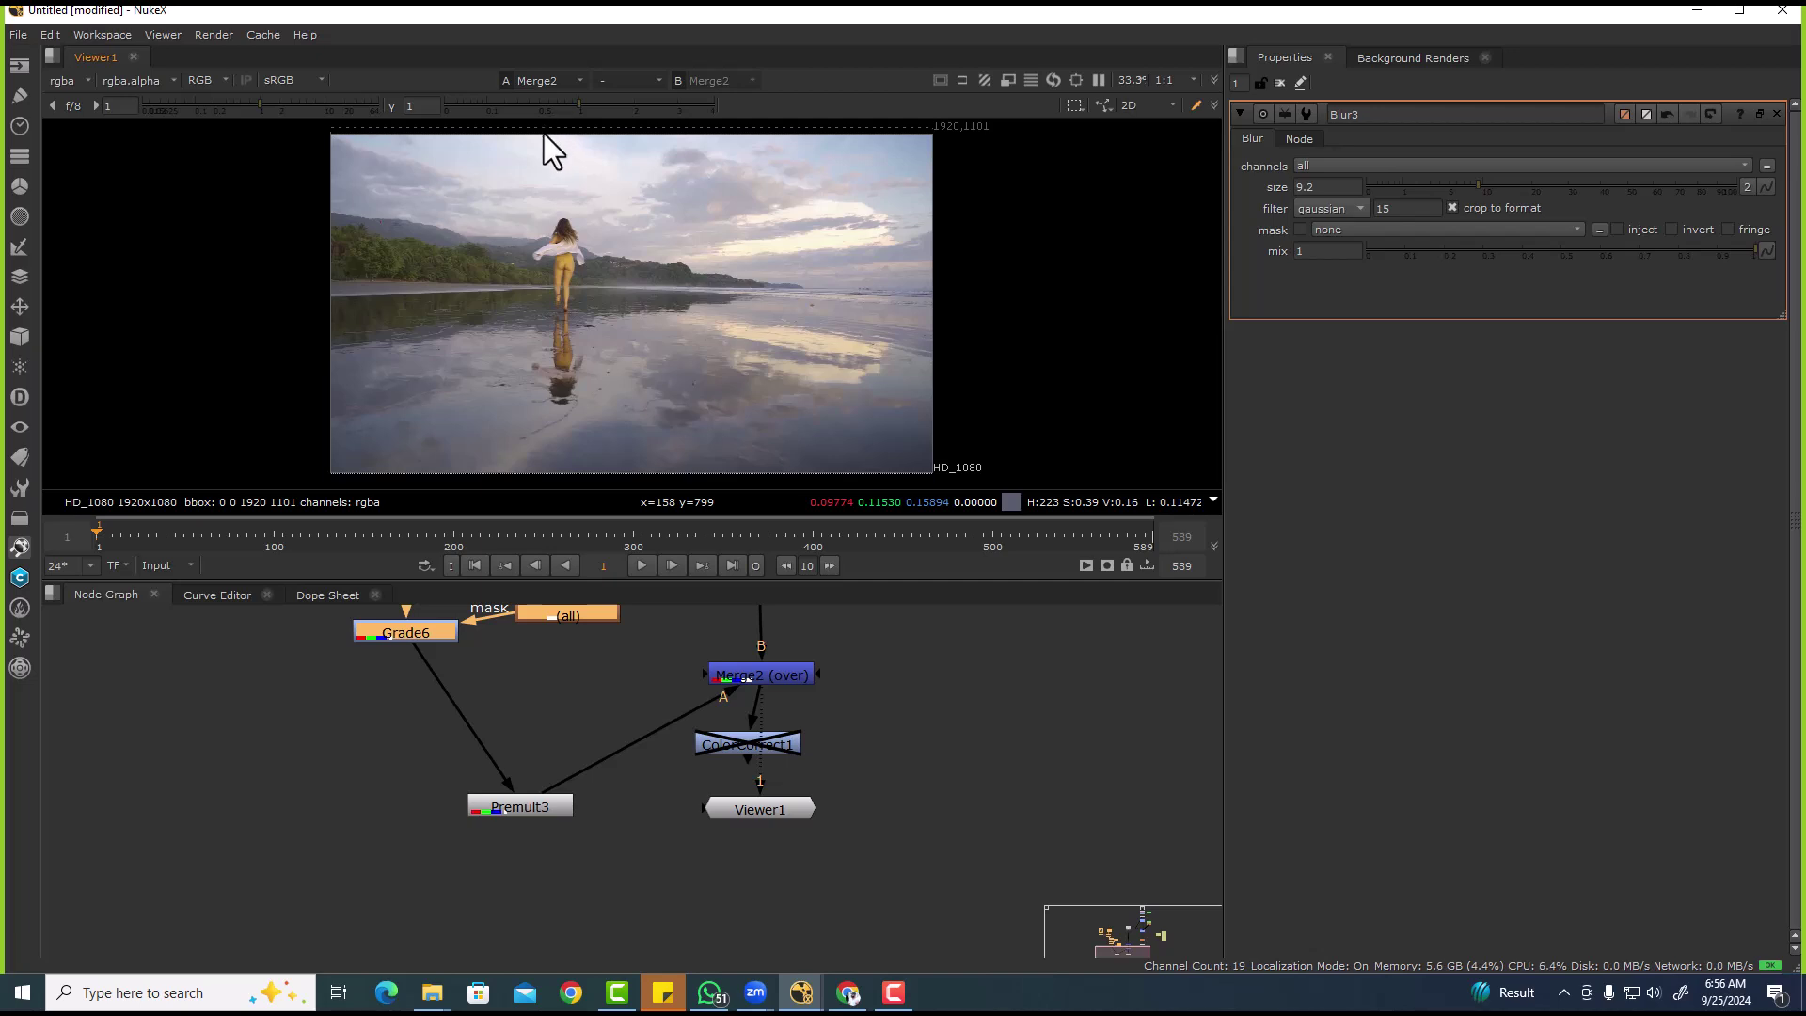
middle_drag(771, 840, 627, 940)
drag(278, 199, 488, 371)
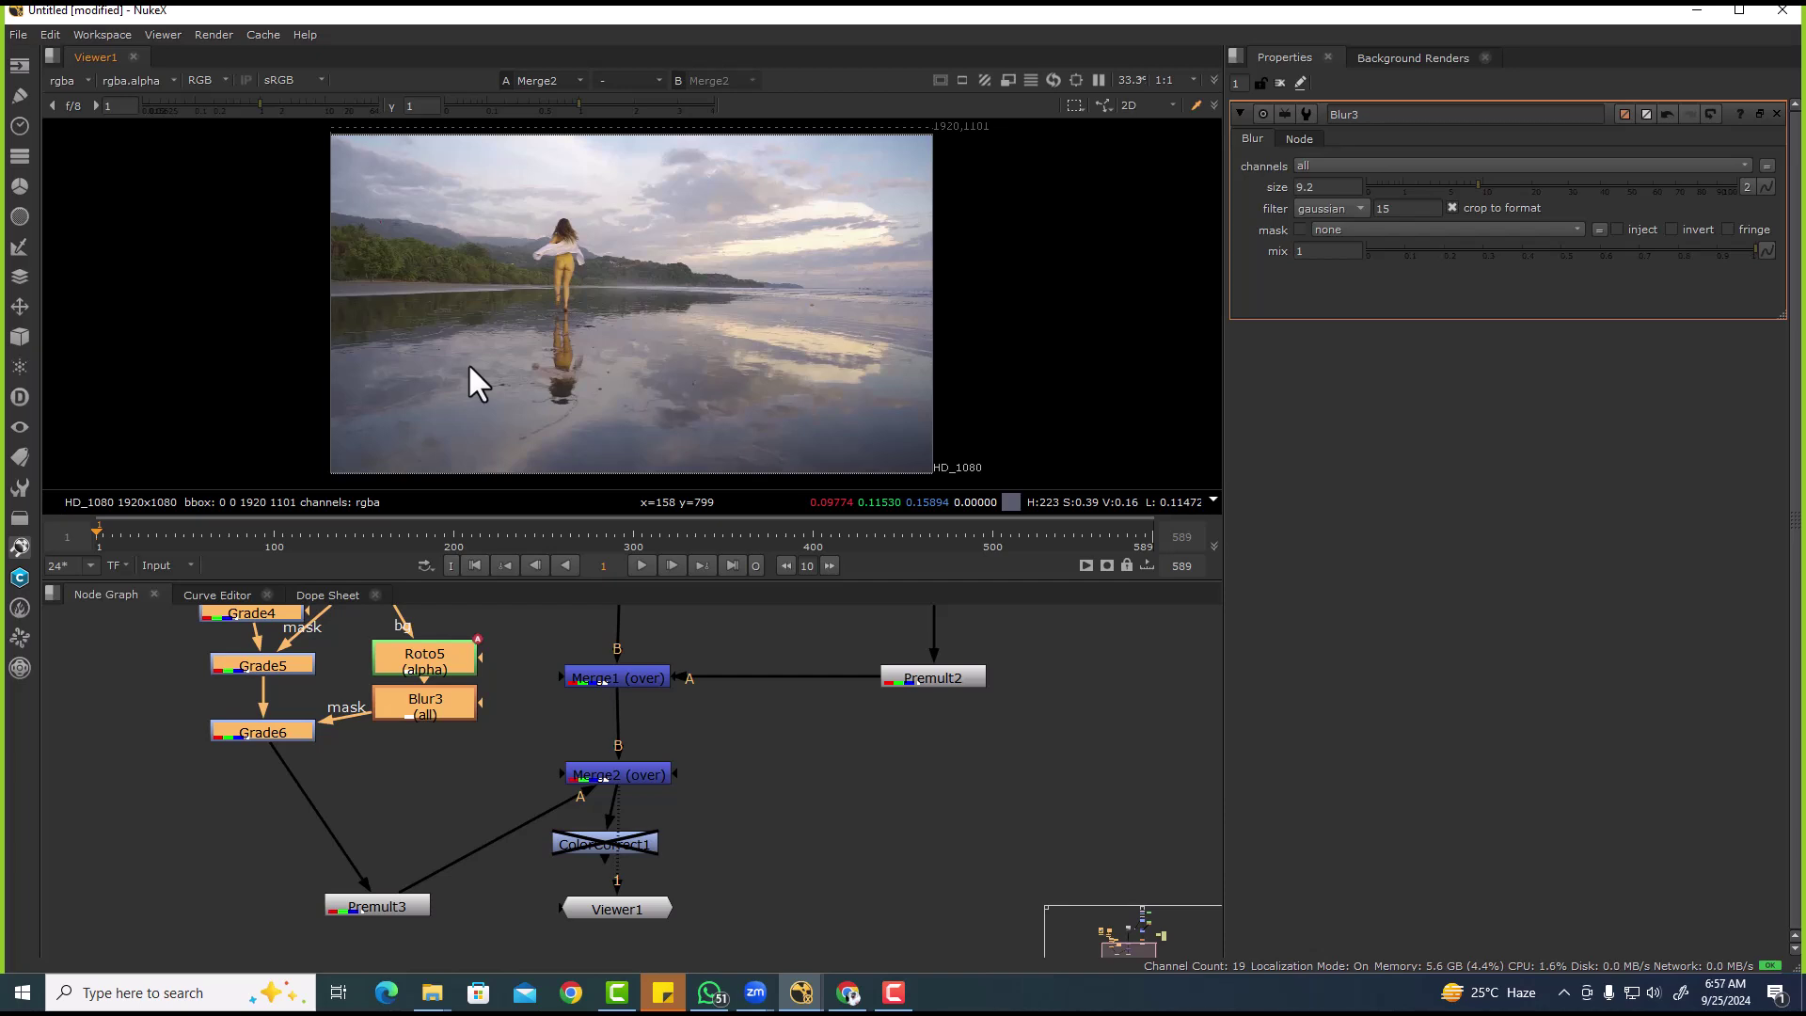
scroll(381, 822, down, 4)
middle_drag(193, 613, 225, 717)
middle_drag(489, 828, 346, 678)
scroll(421, 781, up, 3)
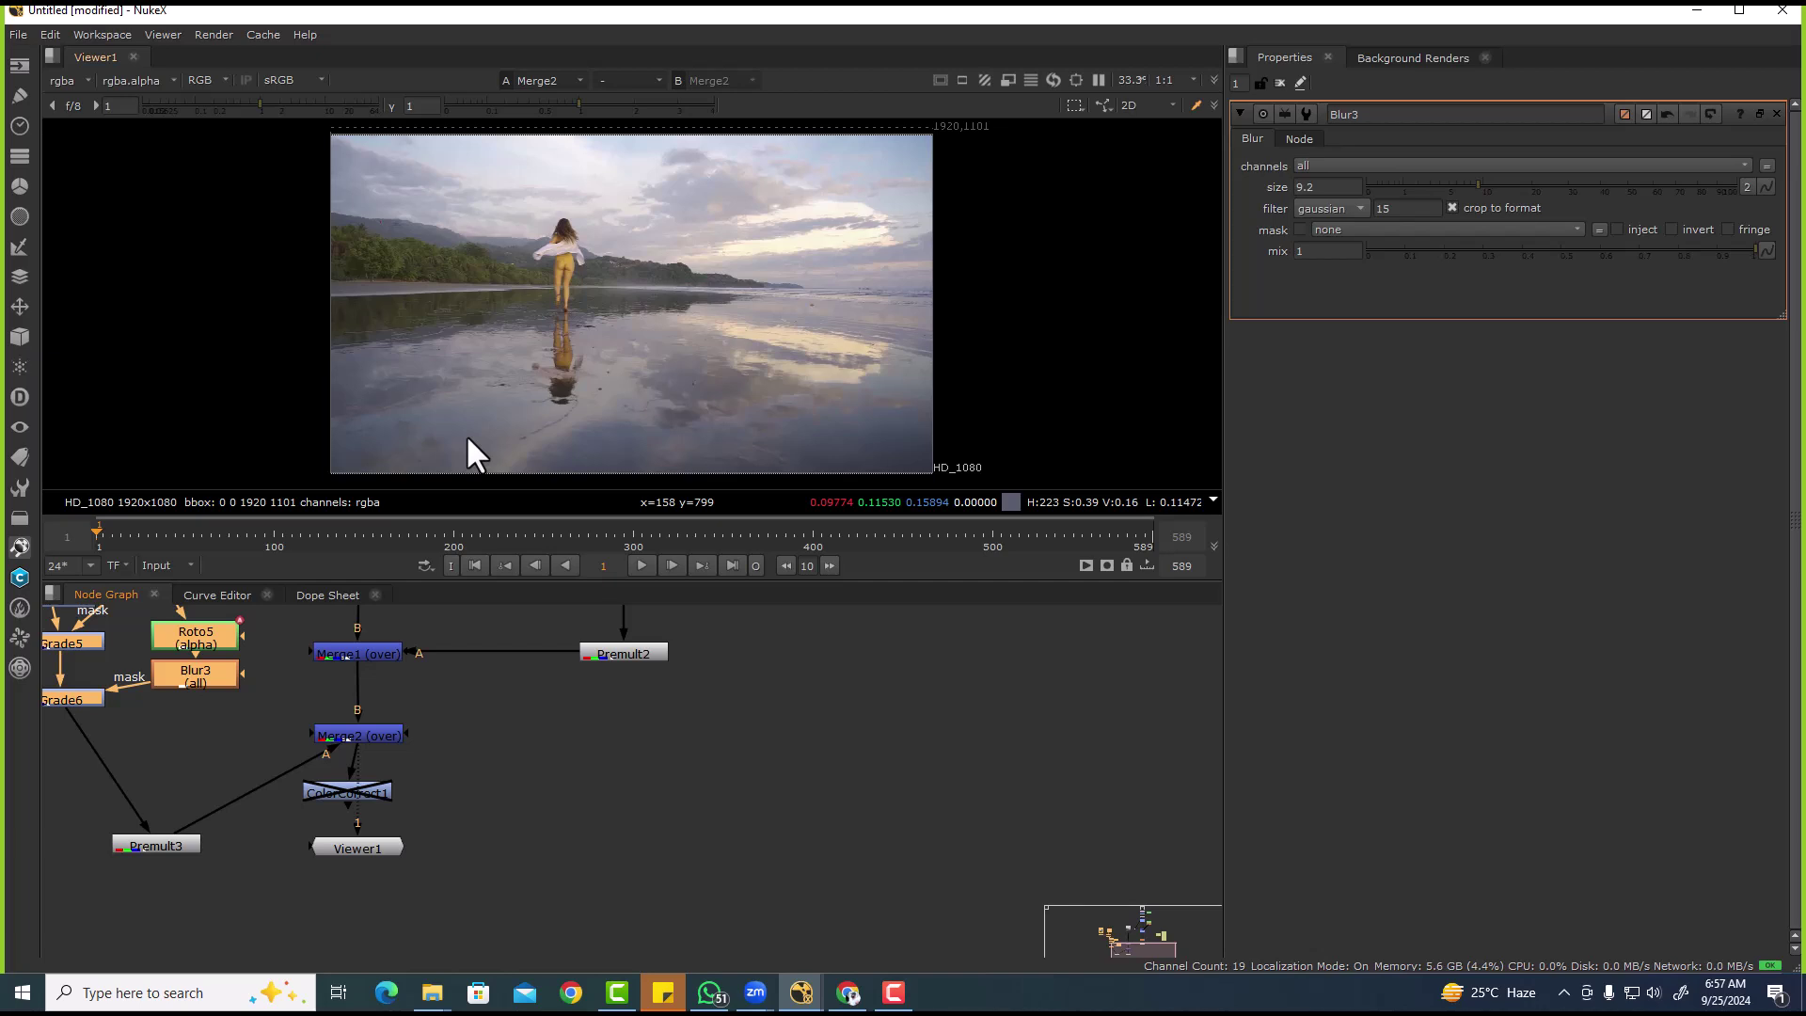
- Examine the light and shadow detail of the added tree against the neighbouring palm trees in the composite
scroll(399, 234, up, 5)
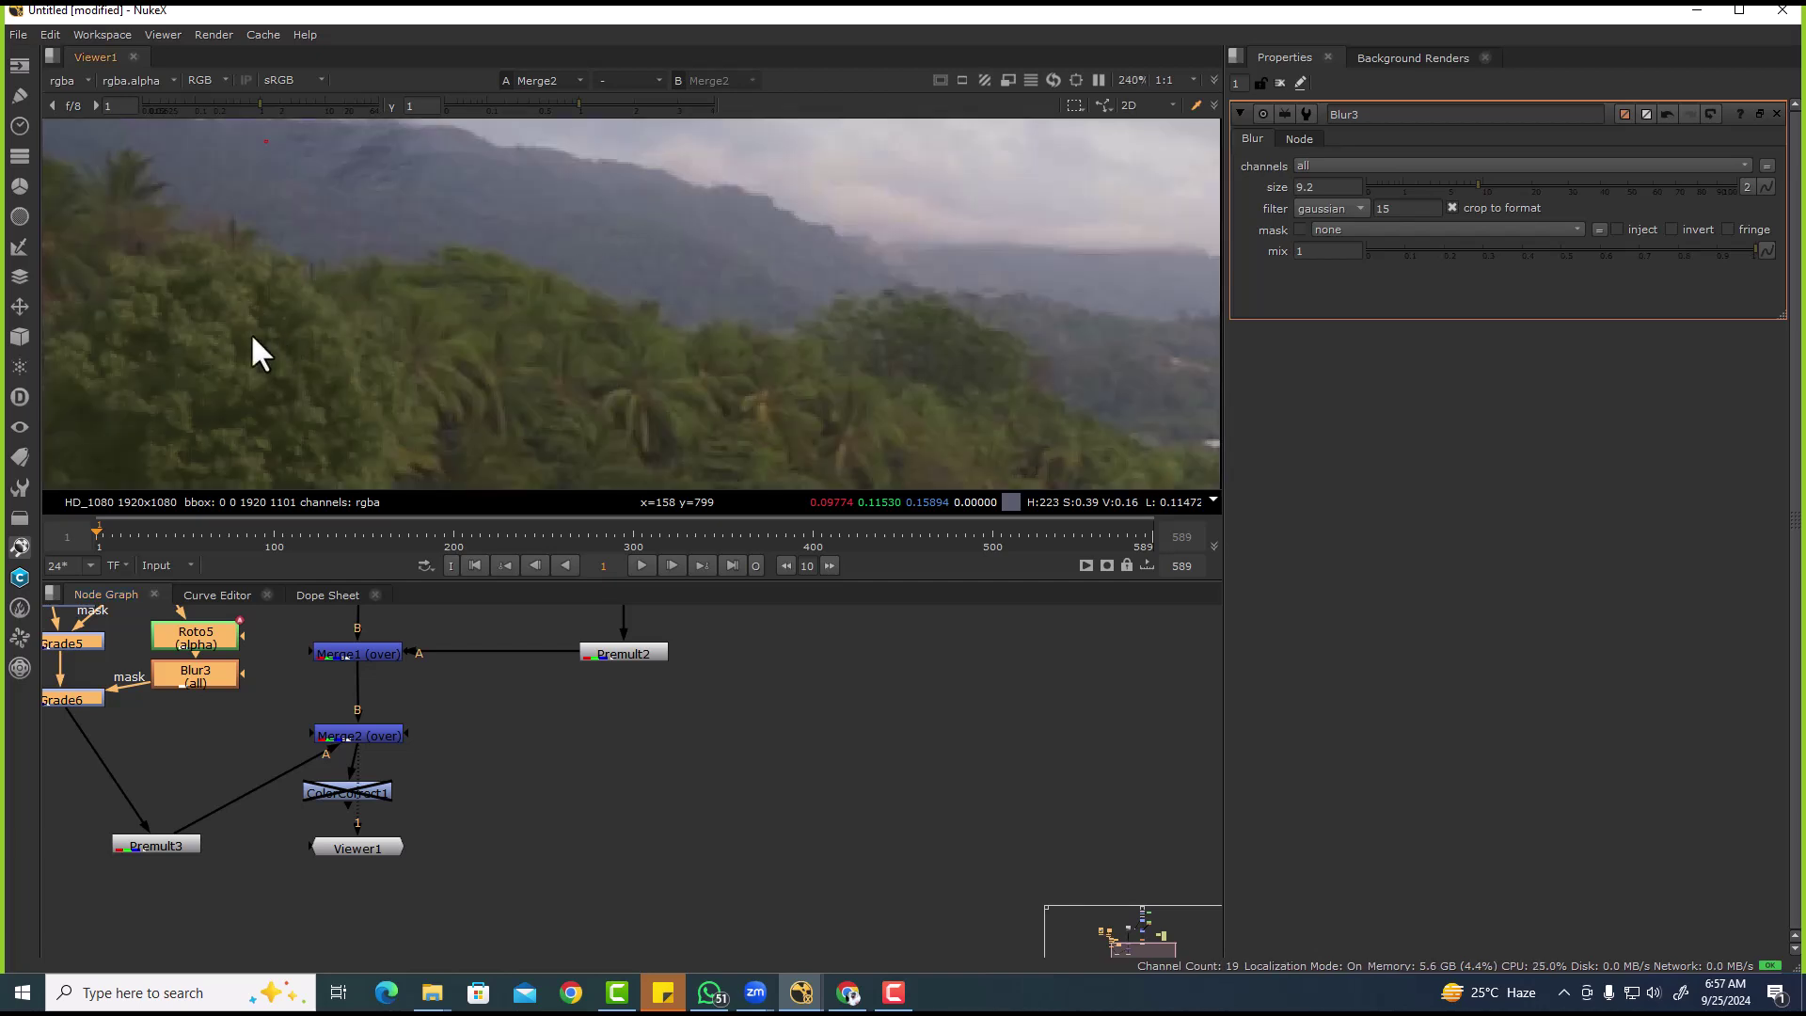
scroll(256, 324, up, 2)
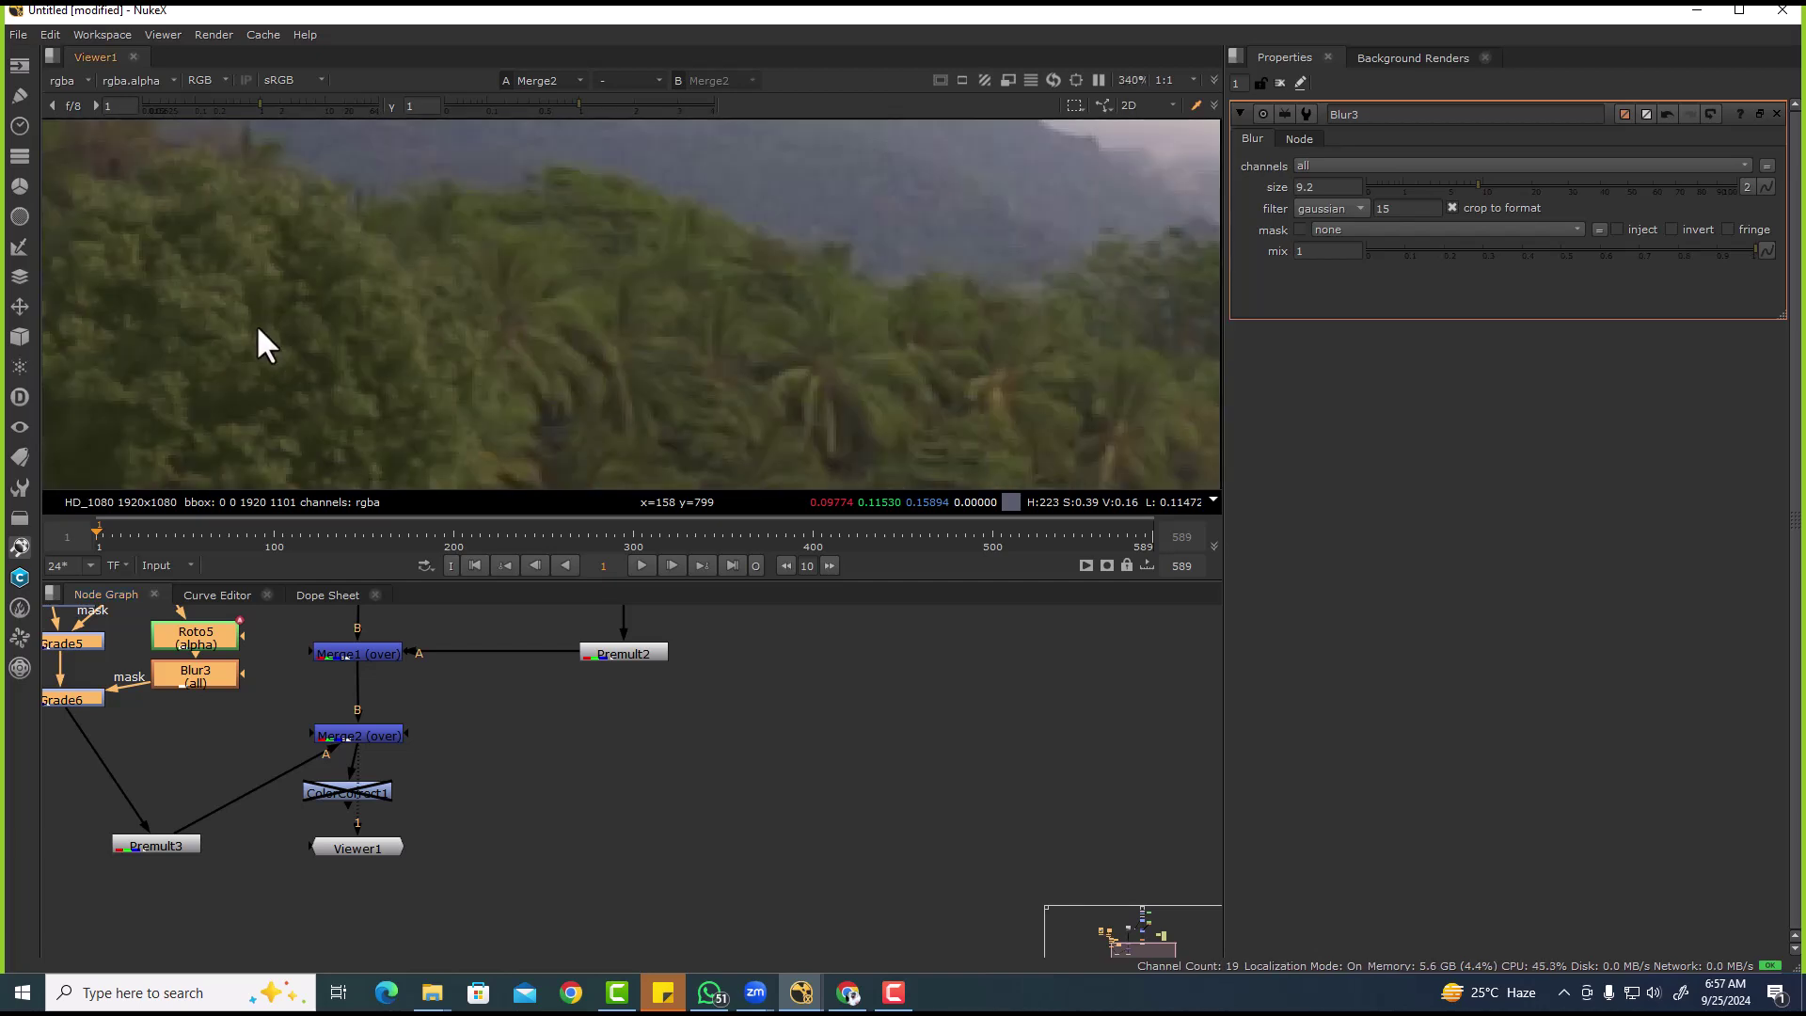
scroll(256, 324, up, 1)
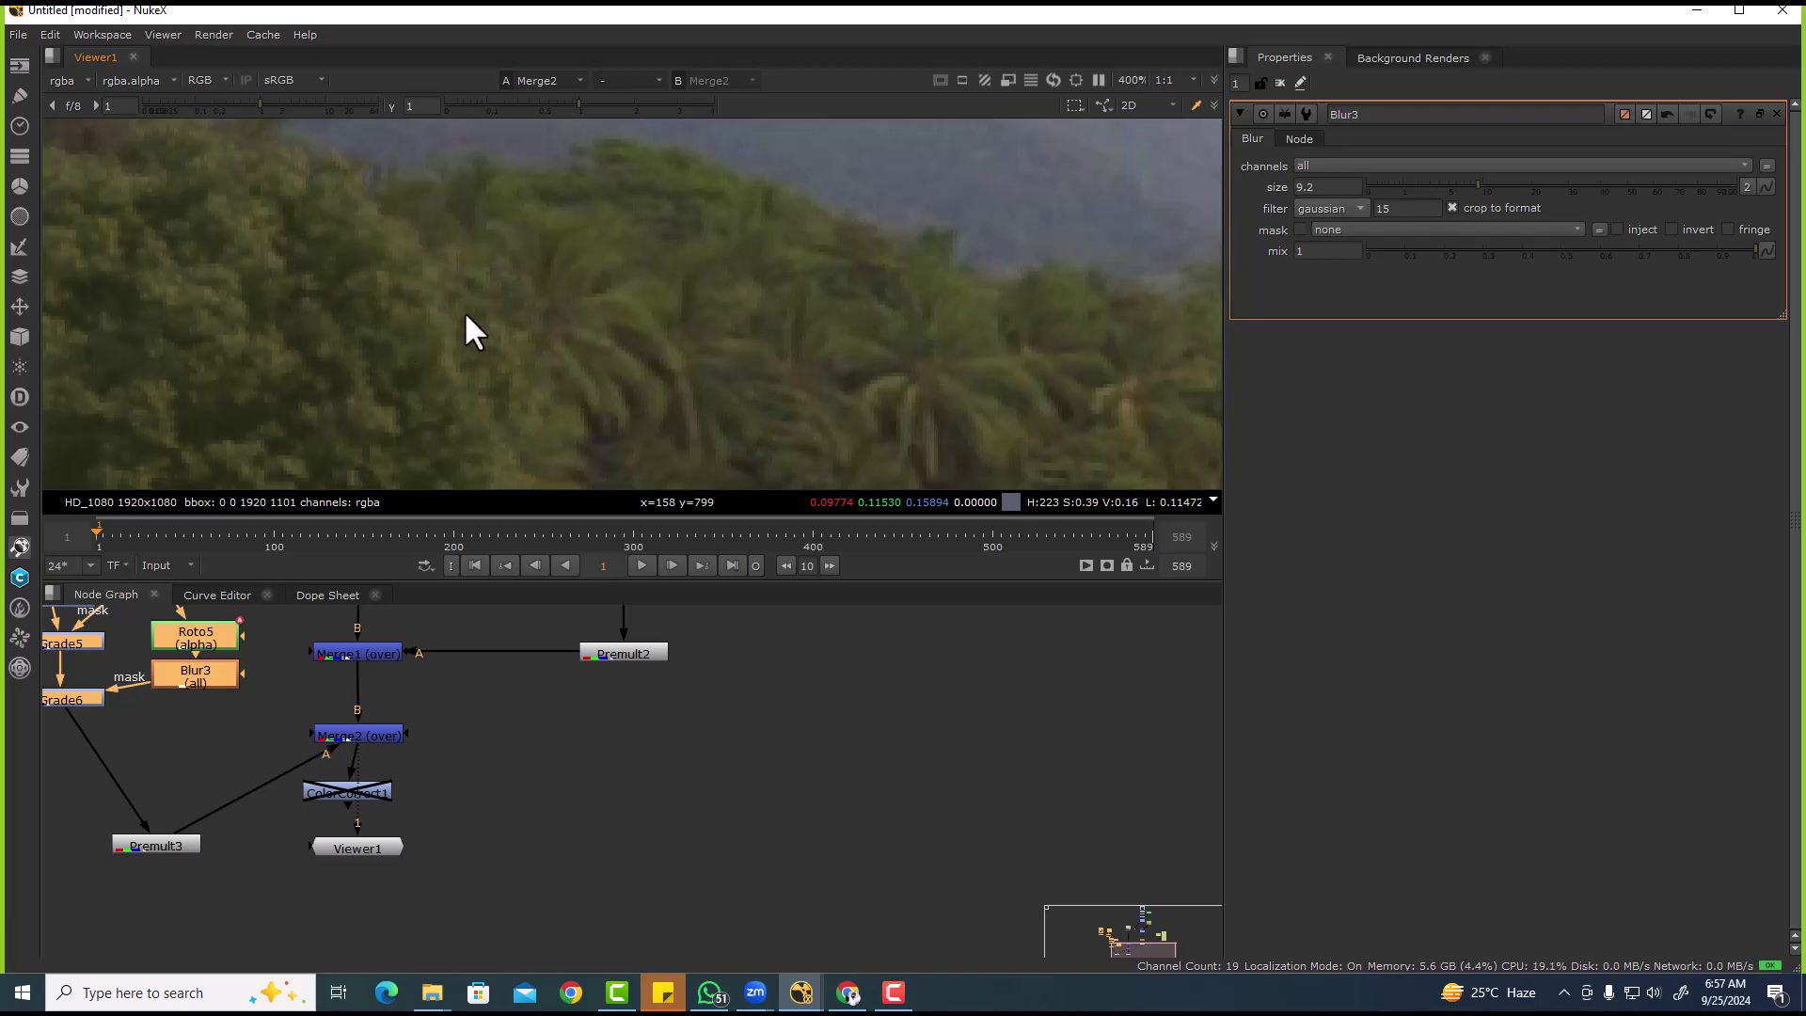
scroll(464, 316, down, 4)
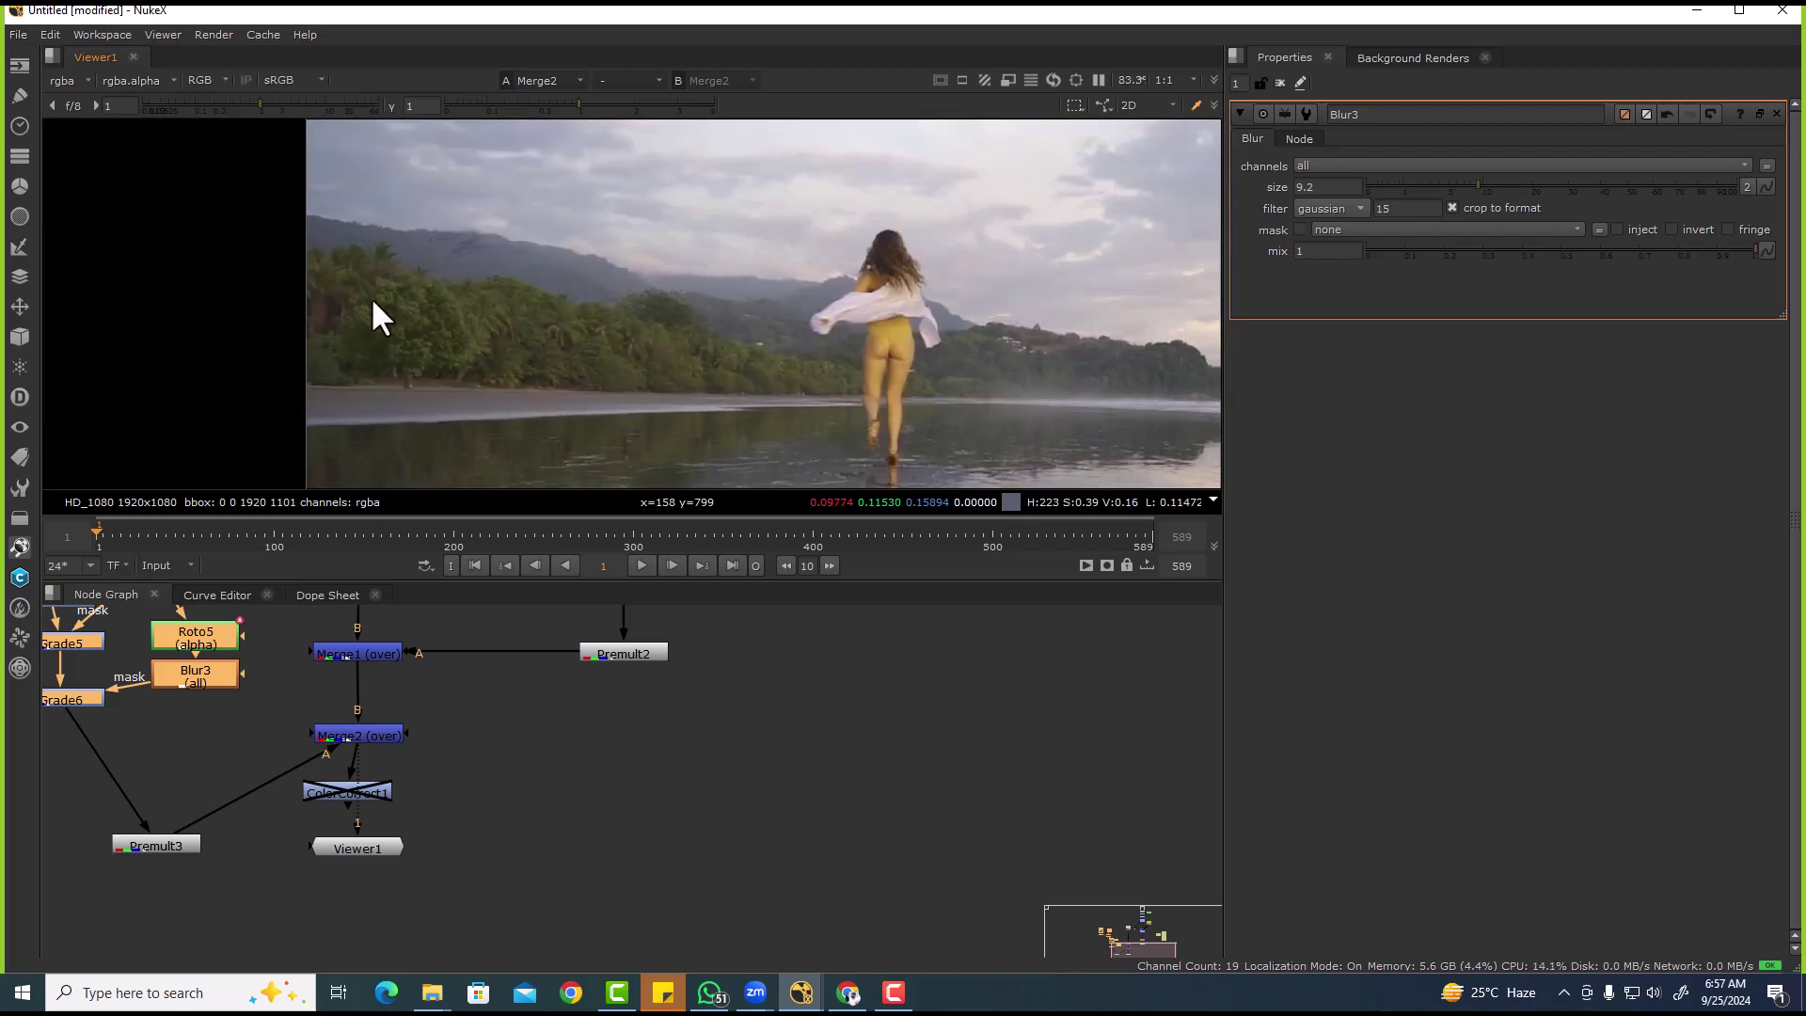
scroll(402, 310, up, 4)
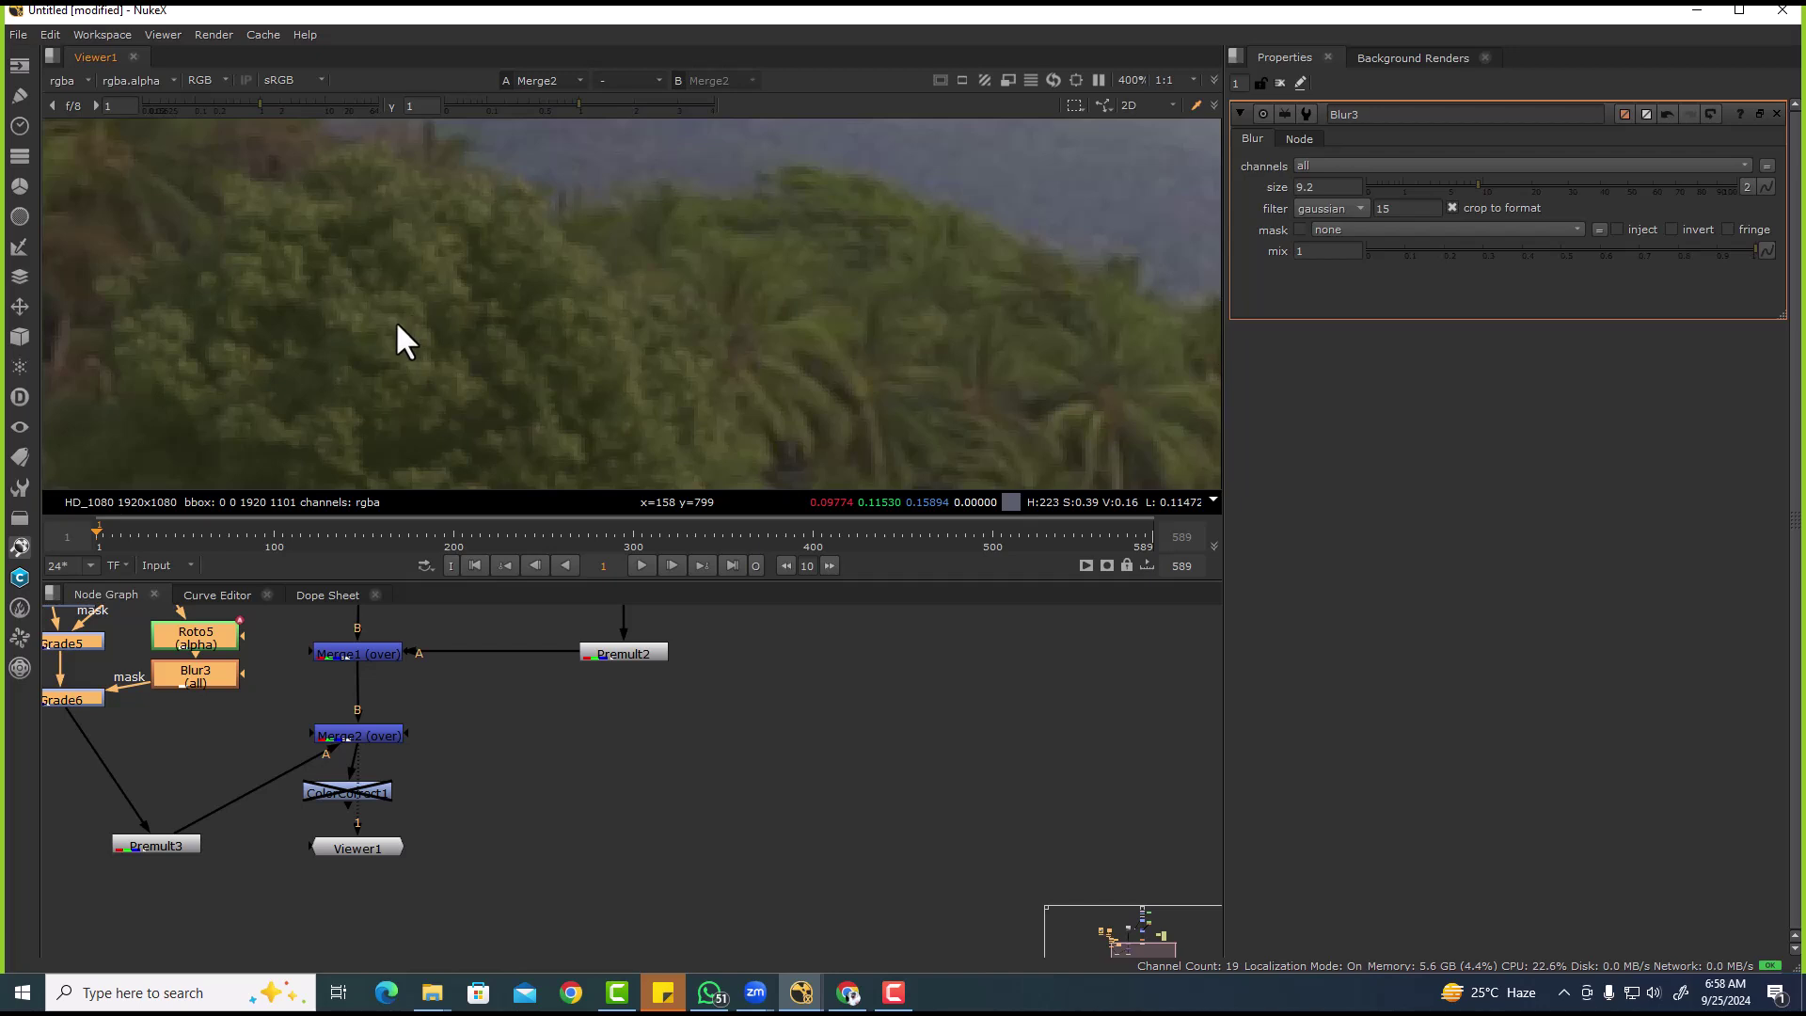
scroll(451, 319, up, 3)
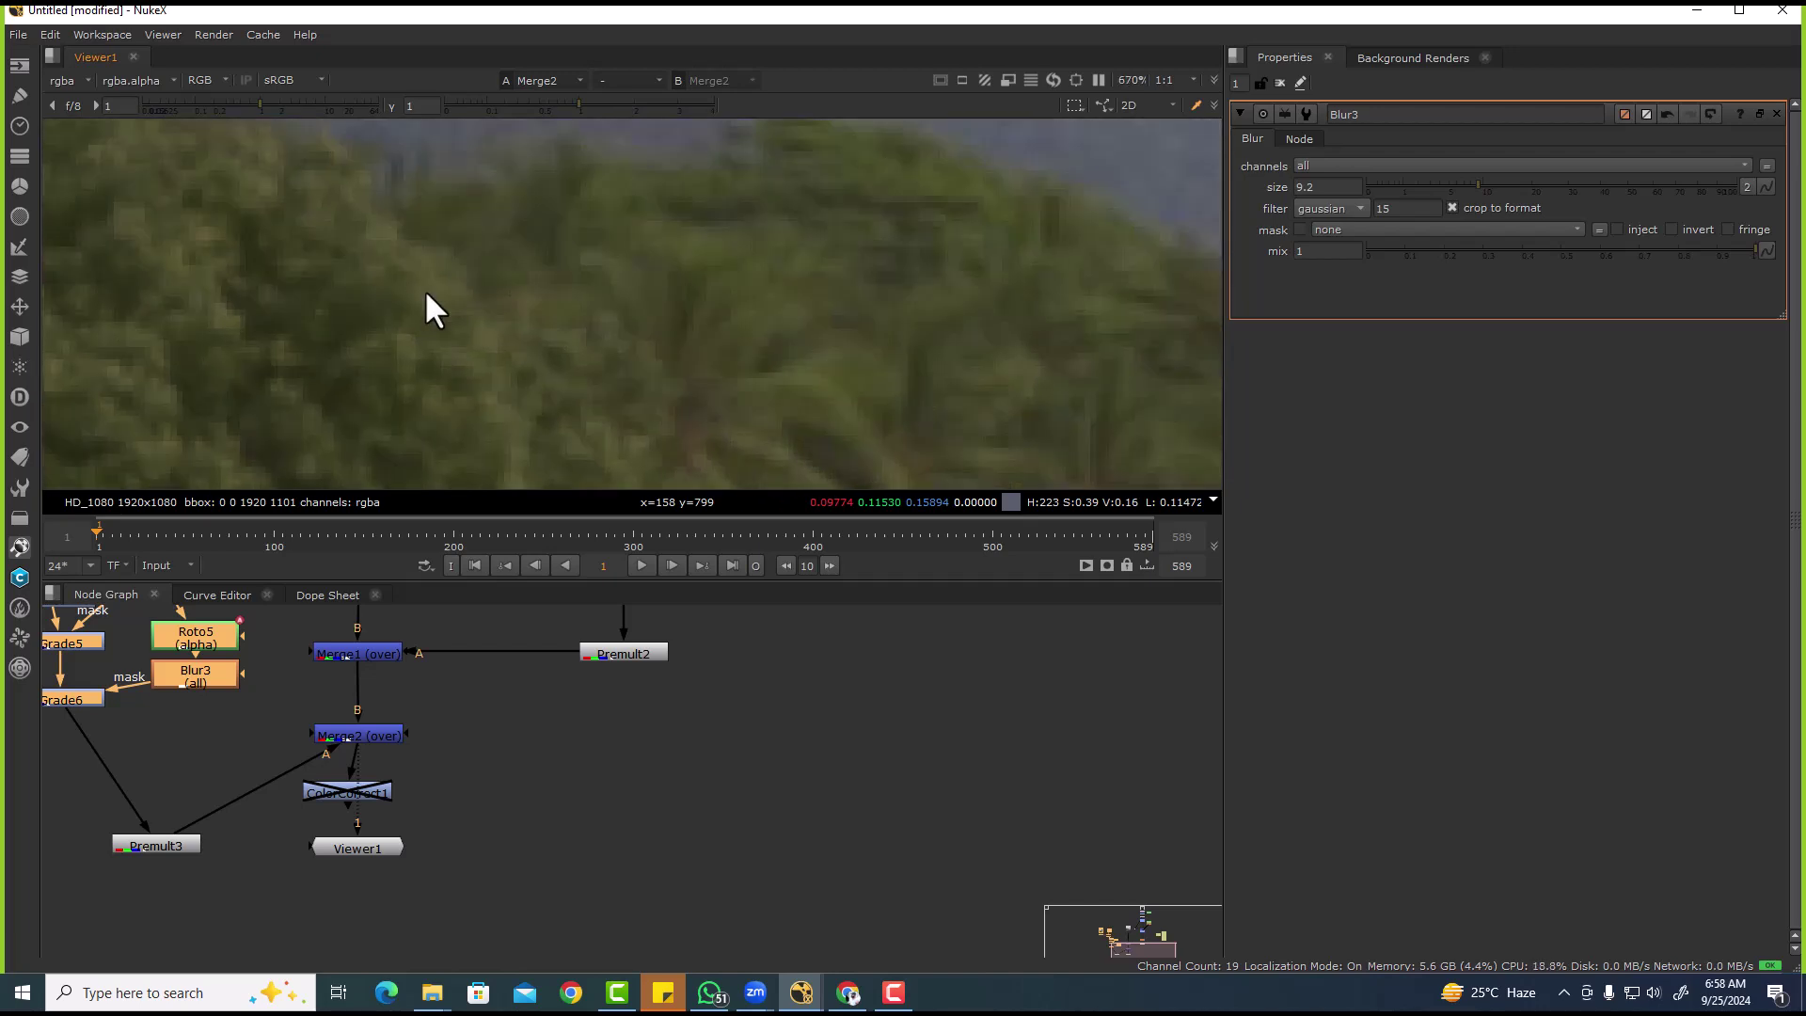
middle_drag(521, 344, 636, 329)
drag(608, 282, 696, 345)
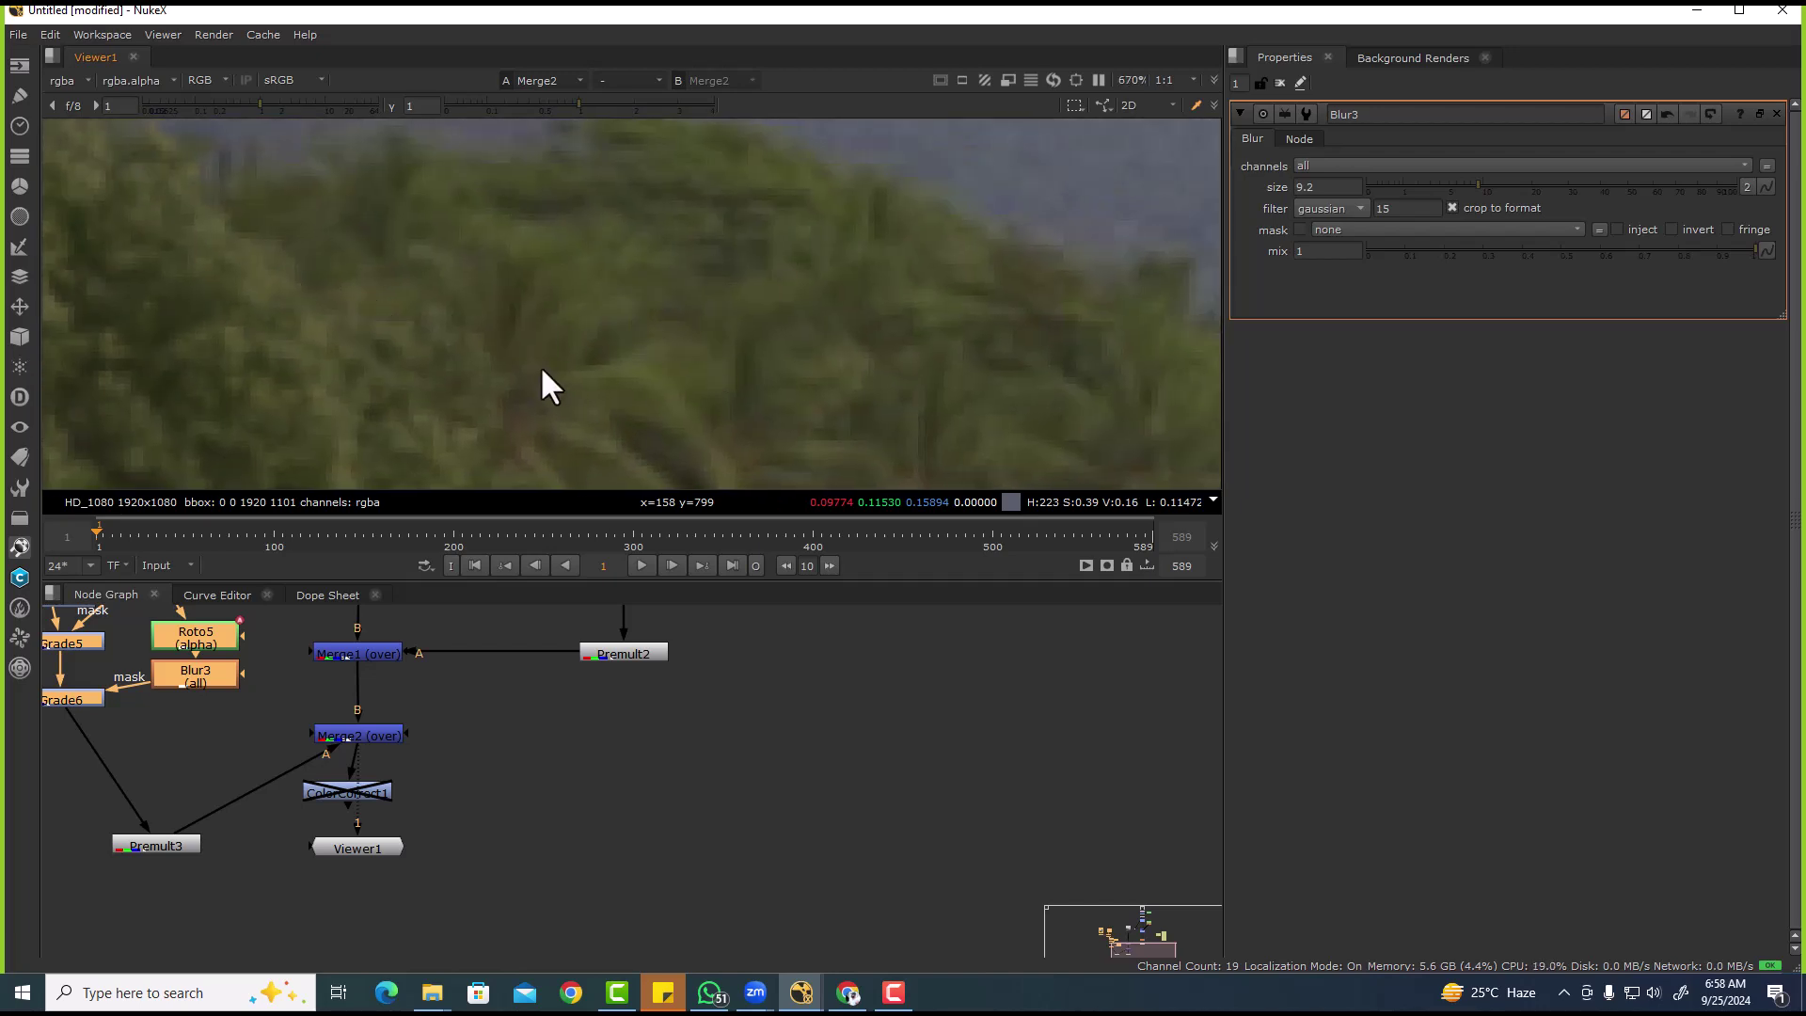
middle_drag(542, 369, 447, 371)
scroll(444, 367, up, 2)
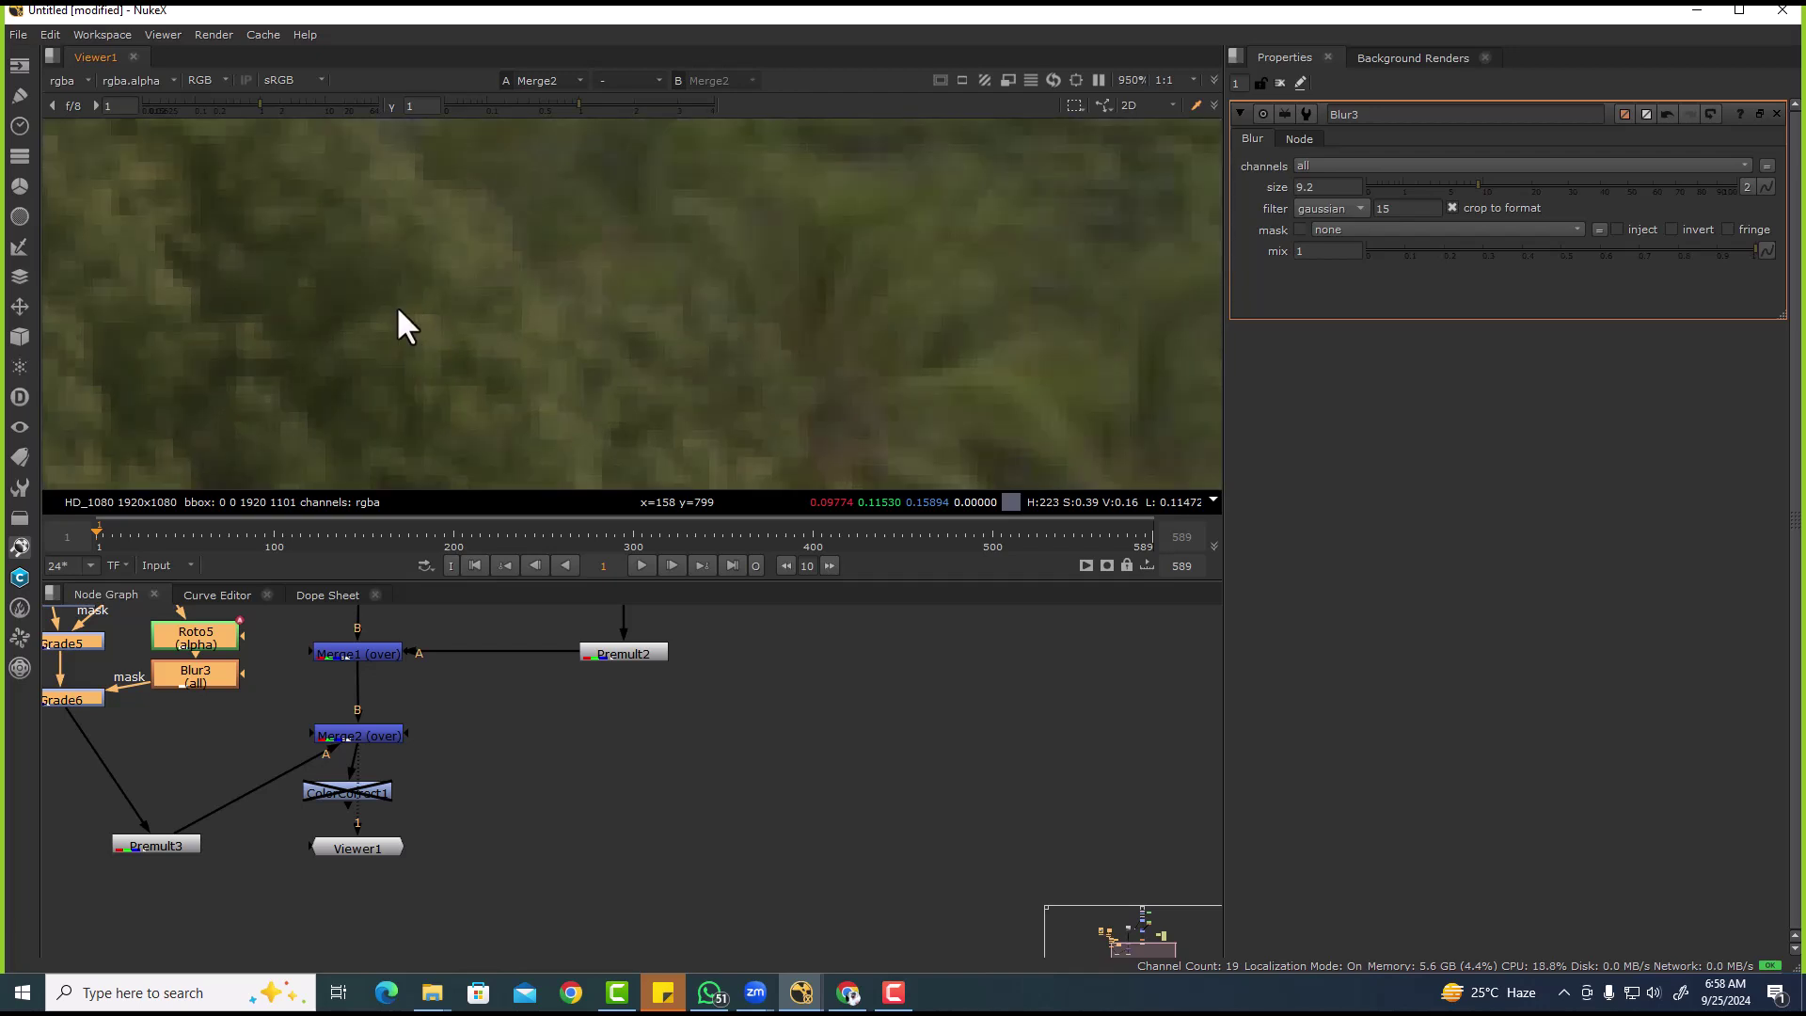
scroll(535, 472, down, 5)
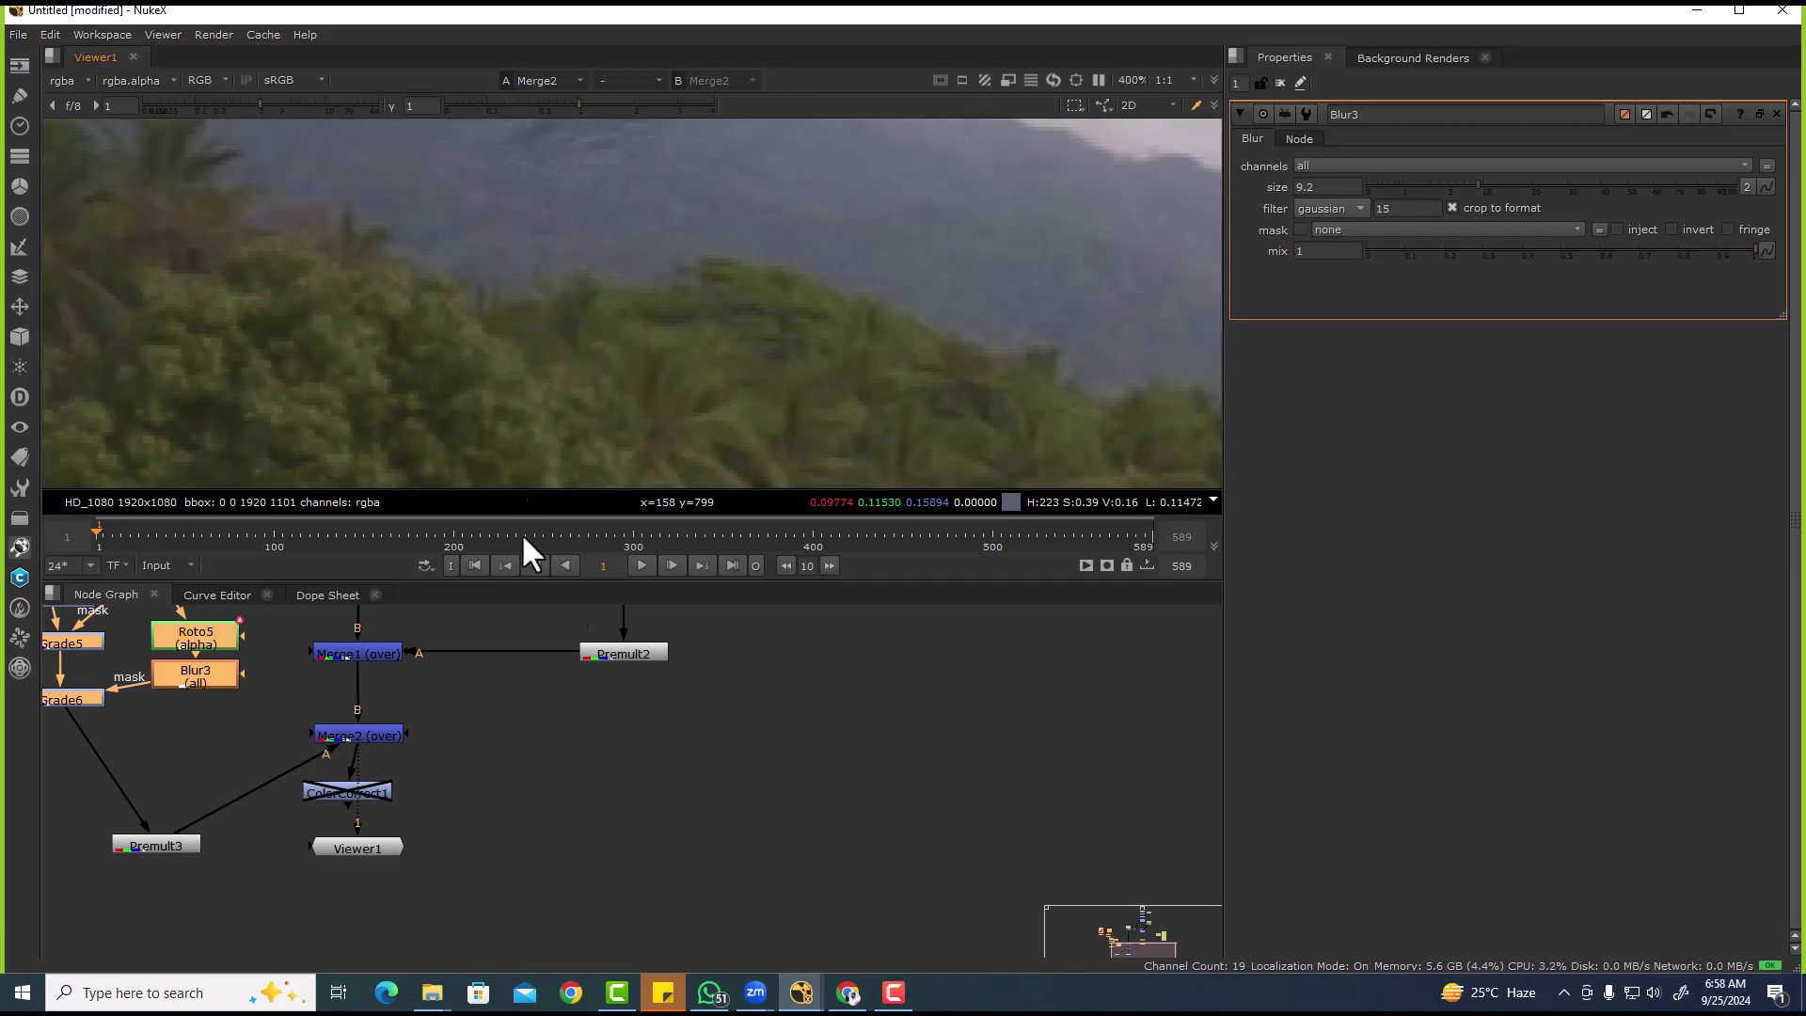
- Move the tree branch's color correction and its upstream nodes up to make room above Defocus1, and view the corrected tree
middle_drag(621, 611, 630, 911)
scroll(303, 376, up, 7)
scroll(658, 781, down, 2)
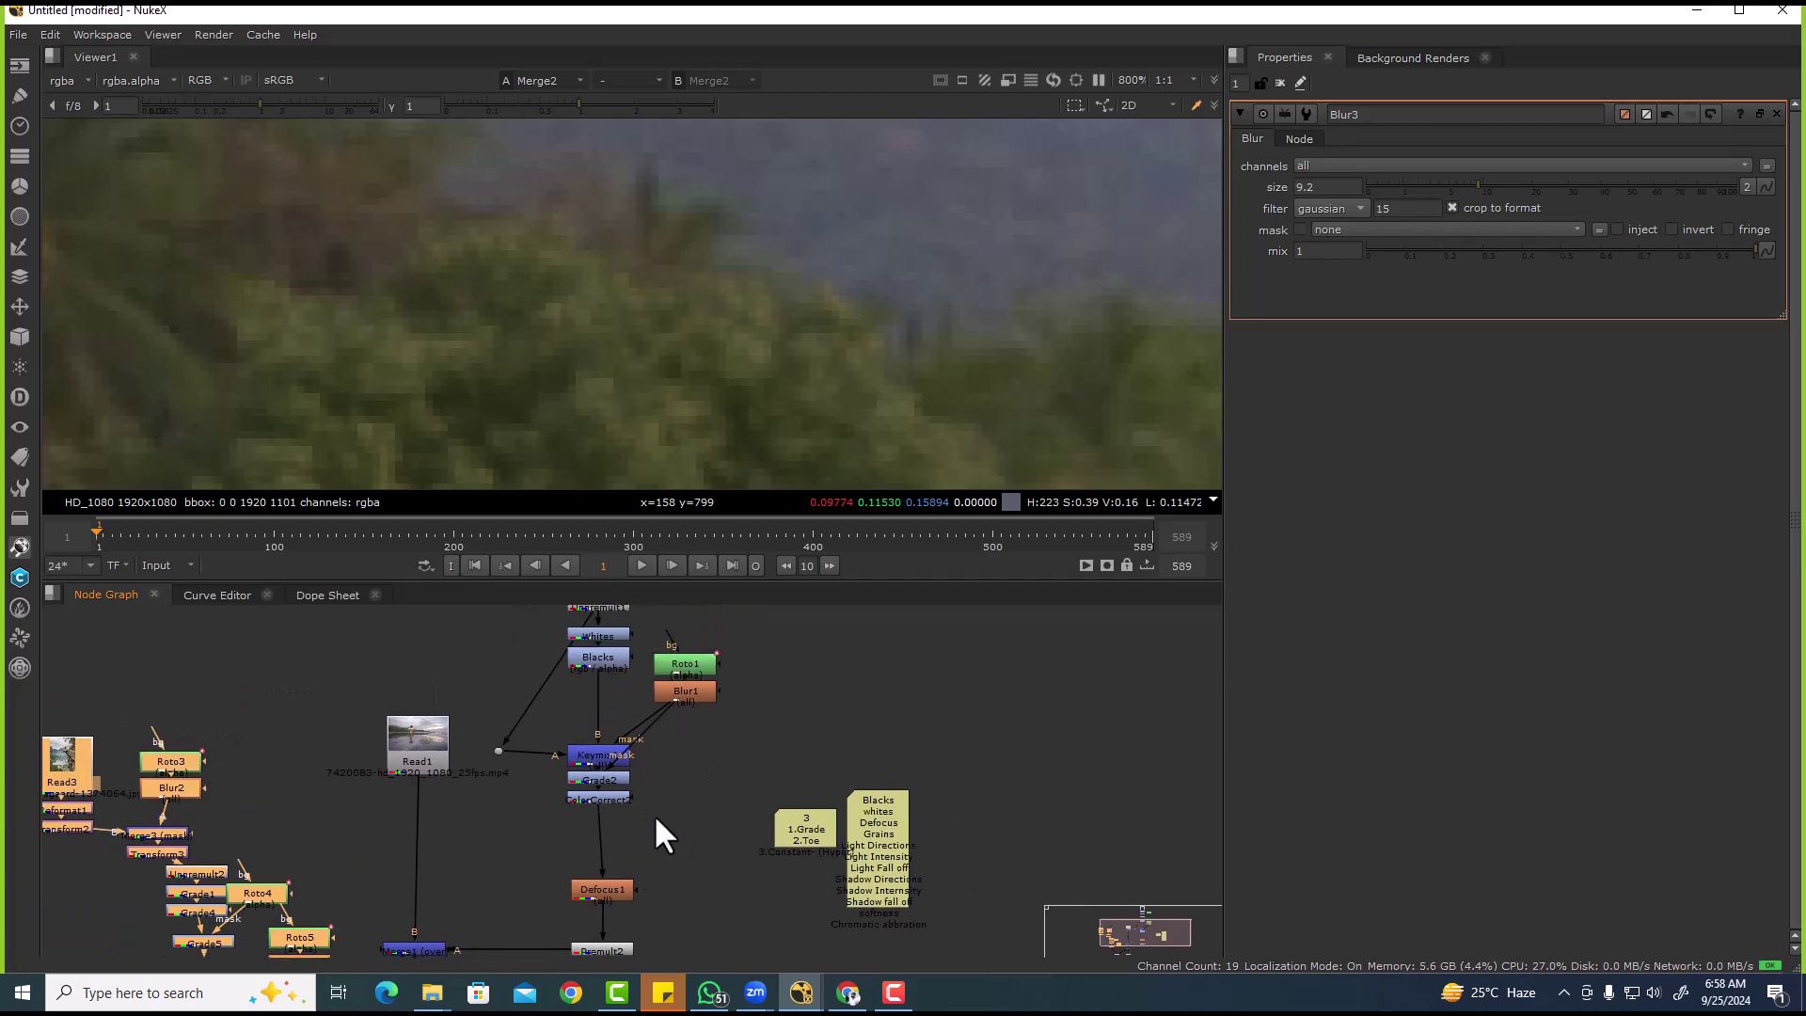
drag(624, 769, 621, 675)
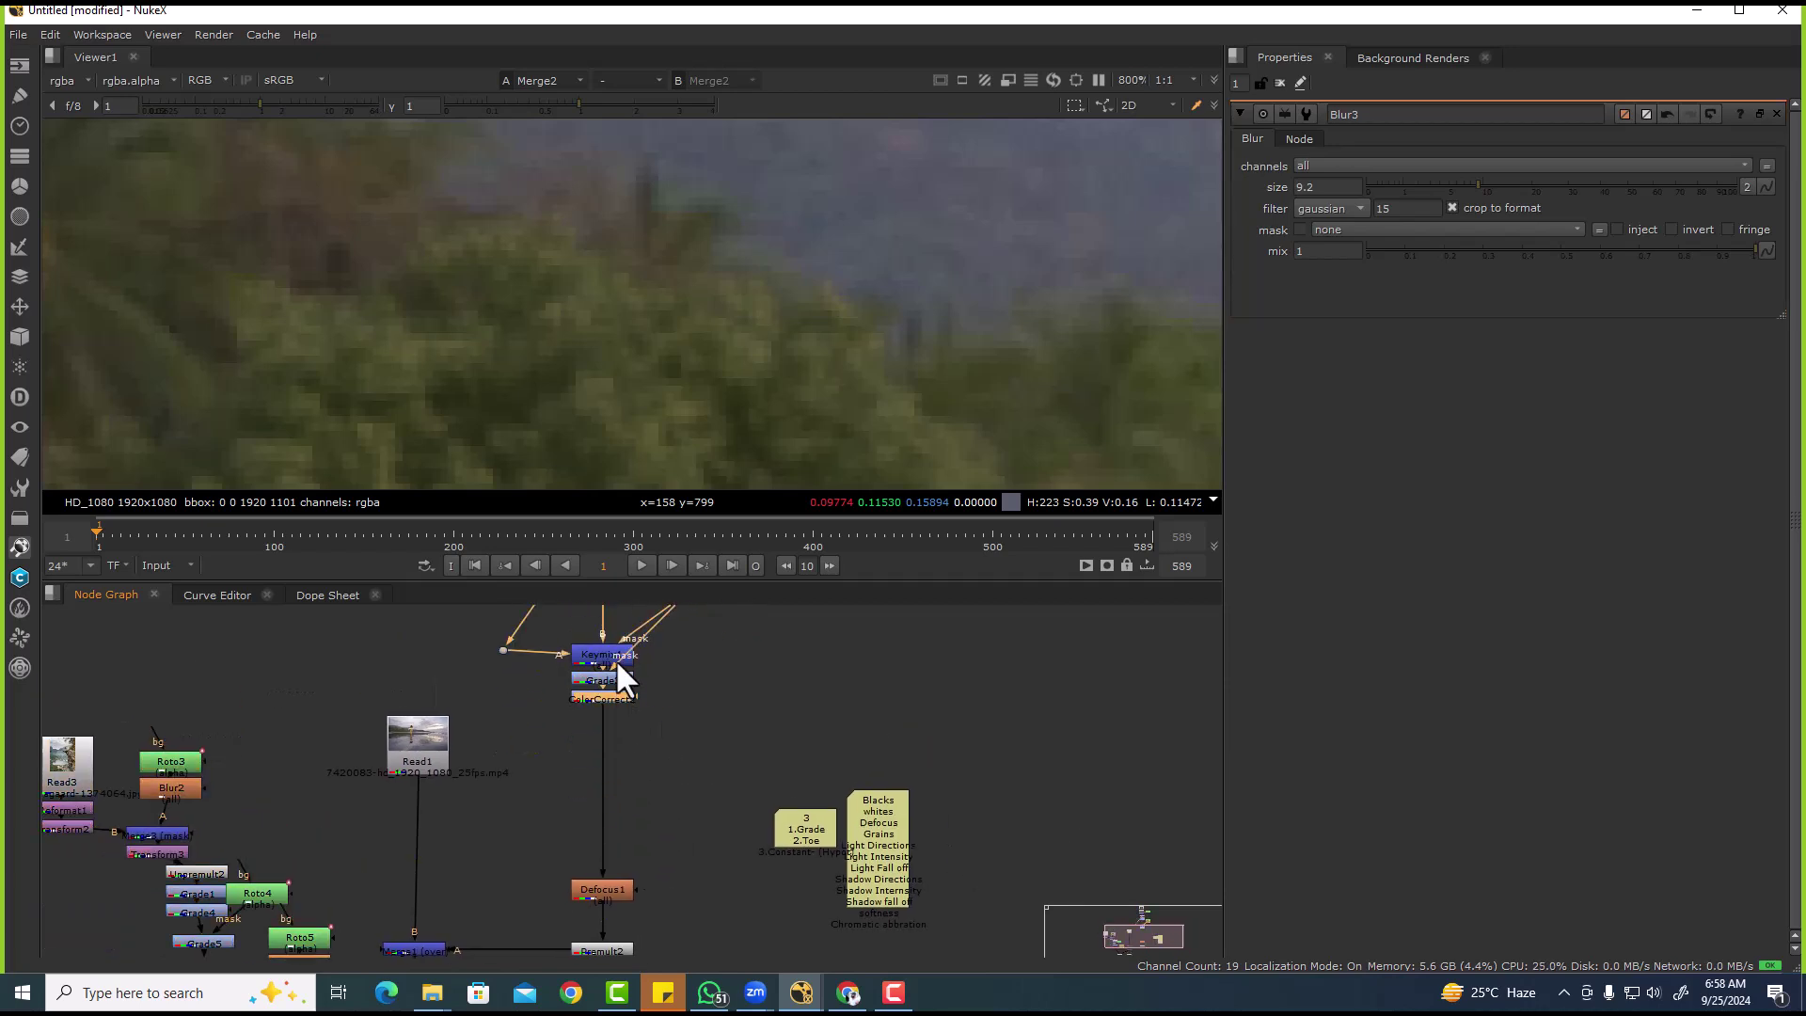
key(1)
key(f)
key(a)
scroll(422, 320, up, 10)
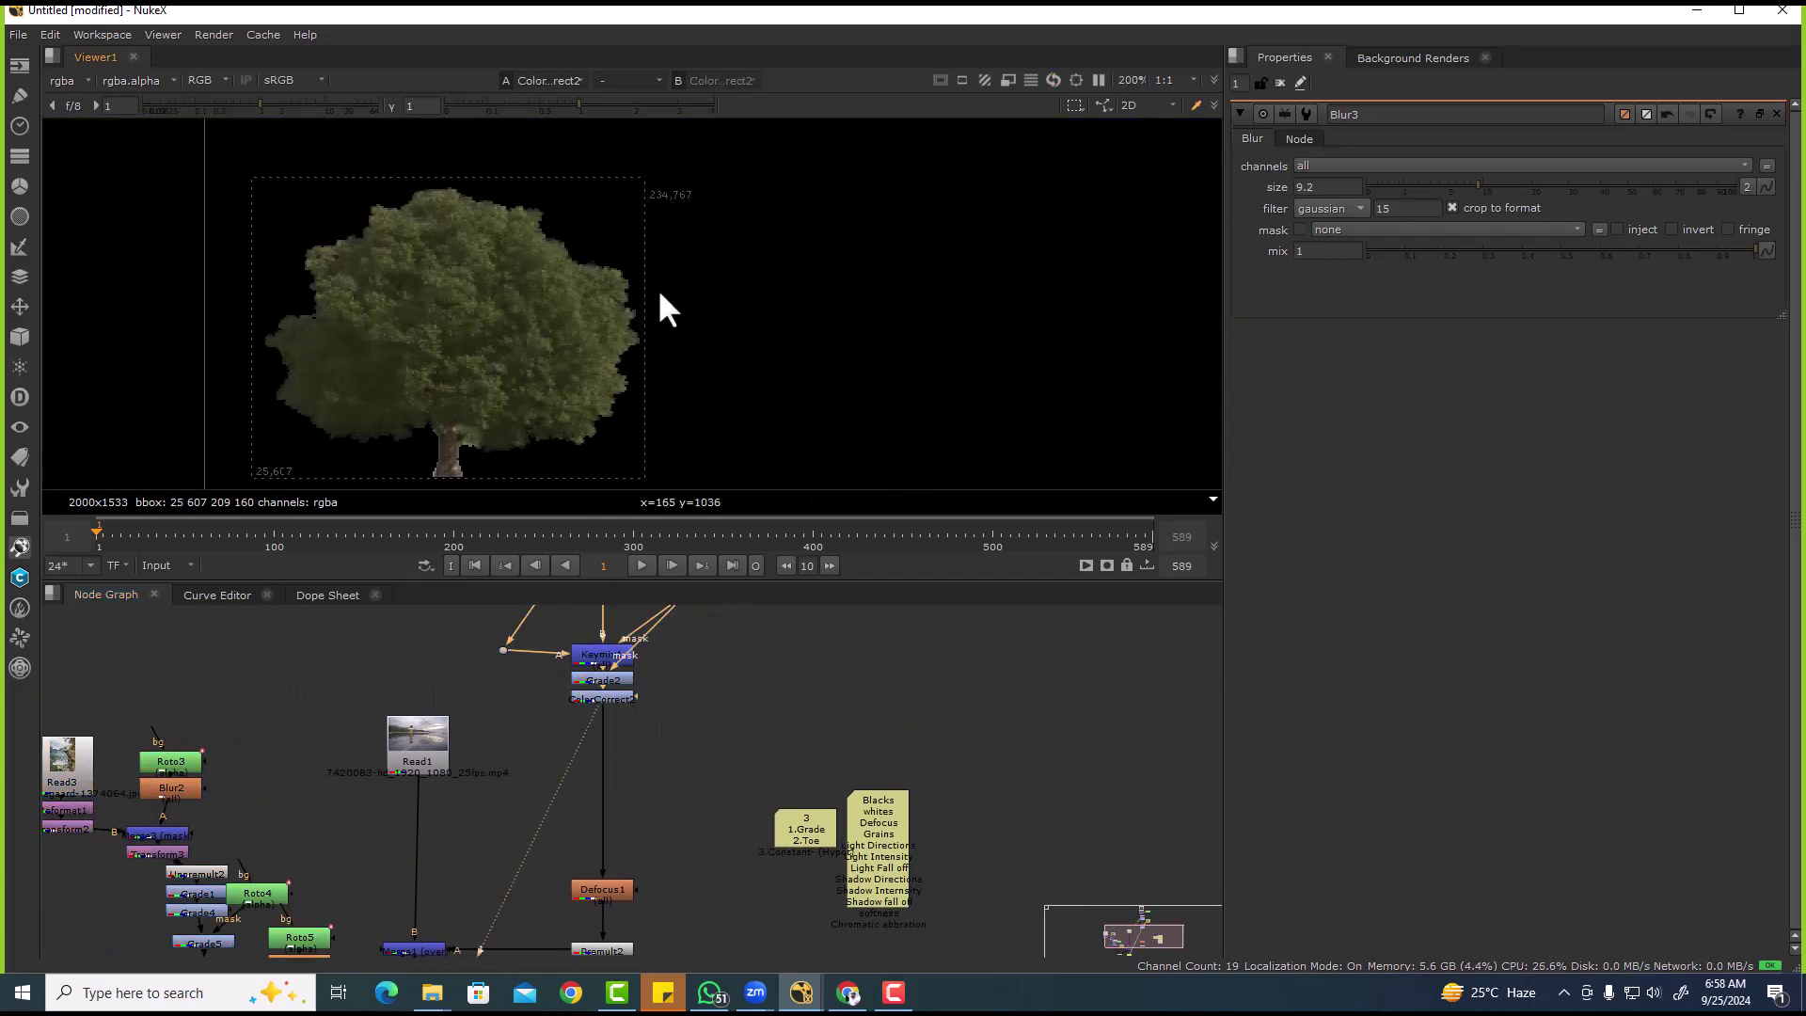
scroll(482, 296, up, 2)
scroll(468, 299, up, 2)
- Add a Keyer node fed by the tree's color correction and display its luminance key alpha in the viewer
key(Tab)
text(ke)
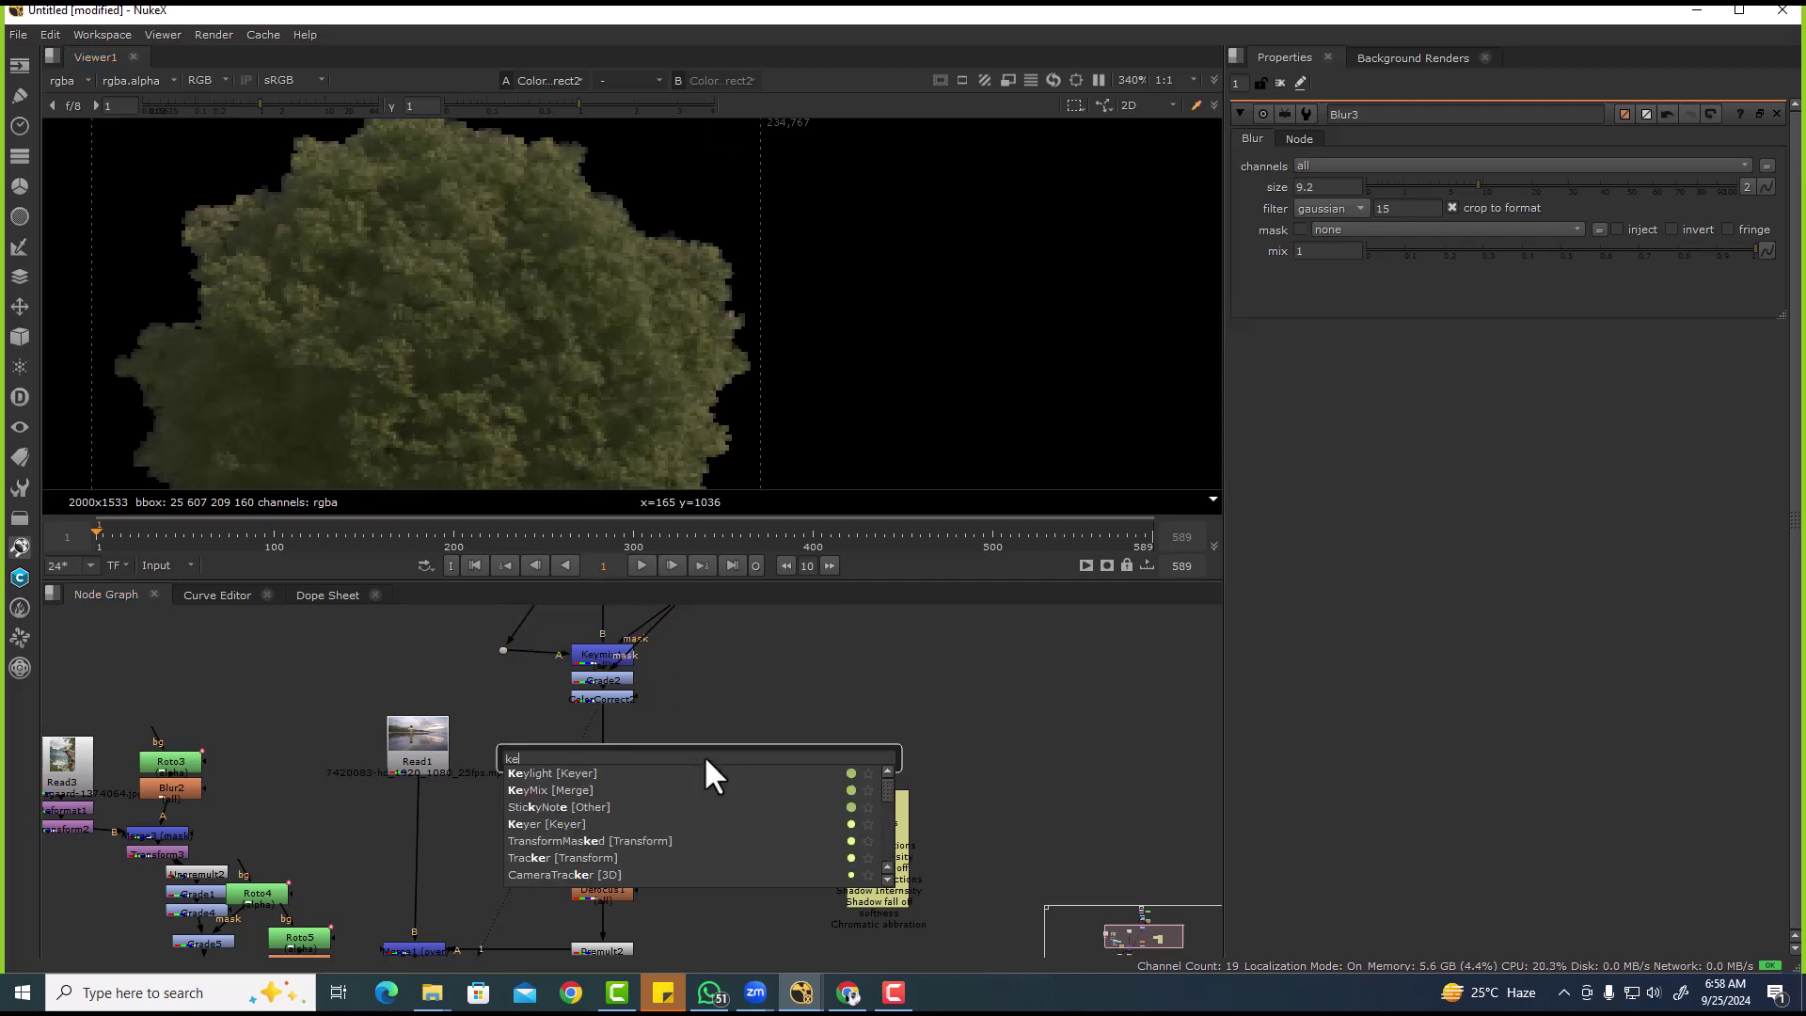
text(yer)
key(Down)
key(Return)
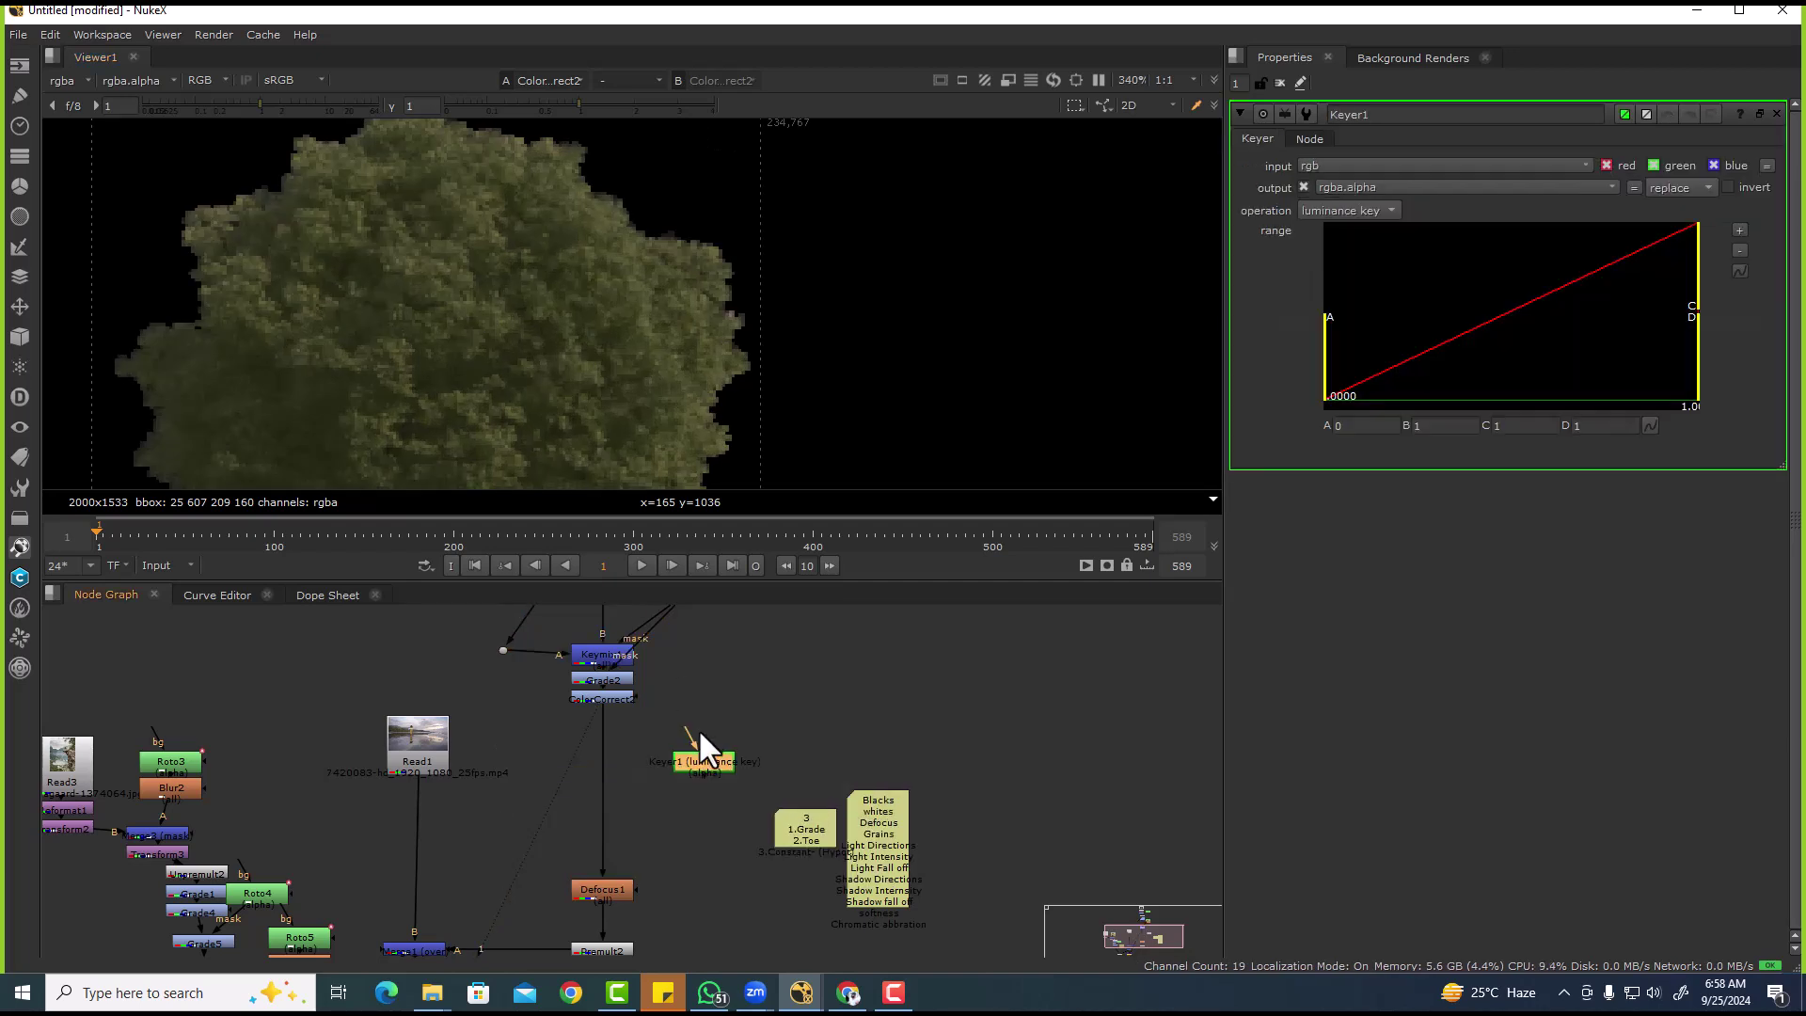
drag(688, 758, 728, 721)
key(1)
key(a)
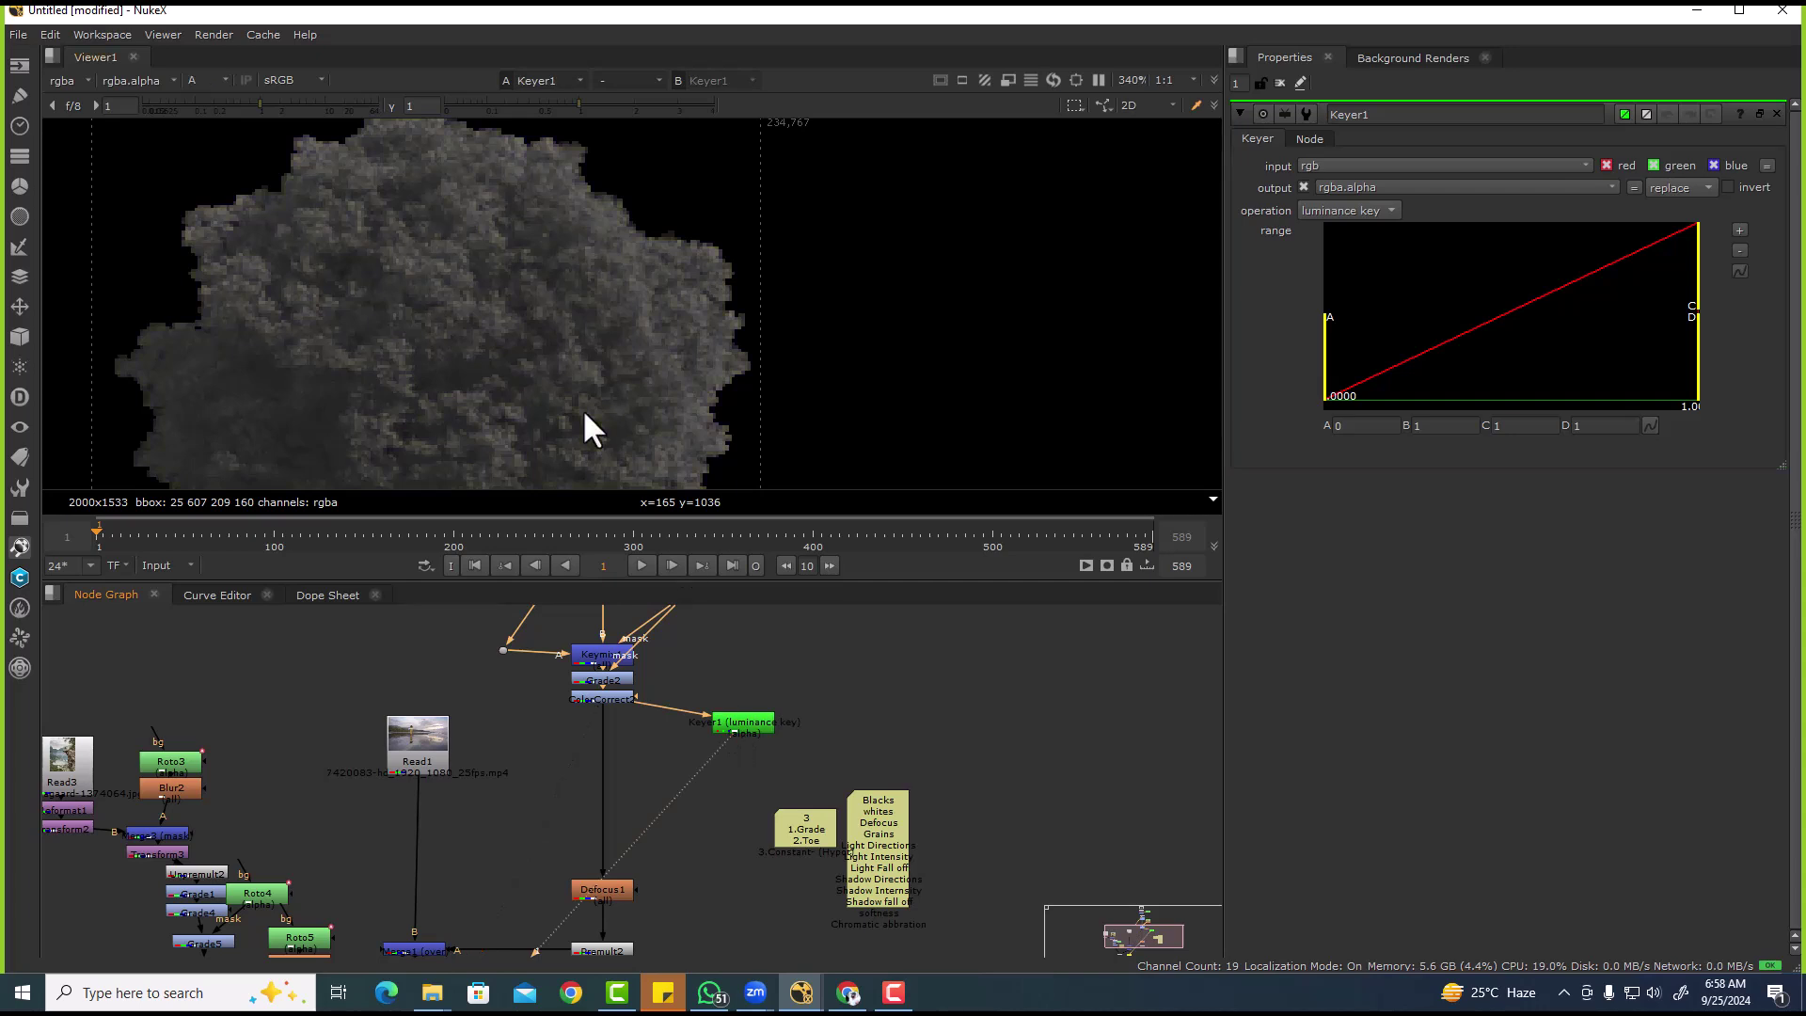
- Narrow Keyer1's luminance range to A about 0.089 and B about 0.18 to isolate the tree's highlights
scroll(410, 262, up, 4)
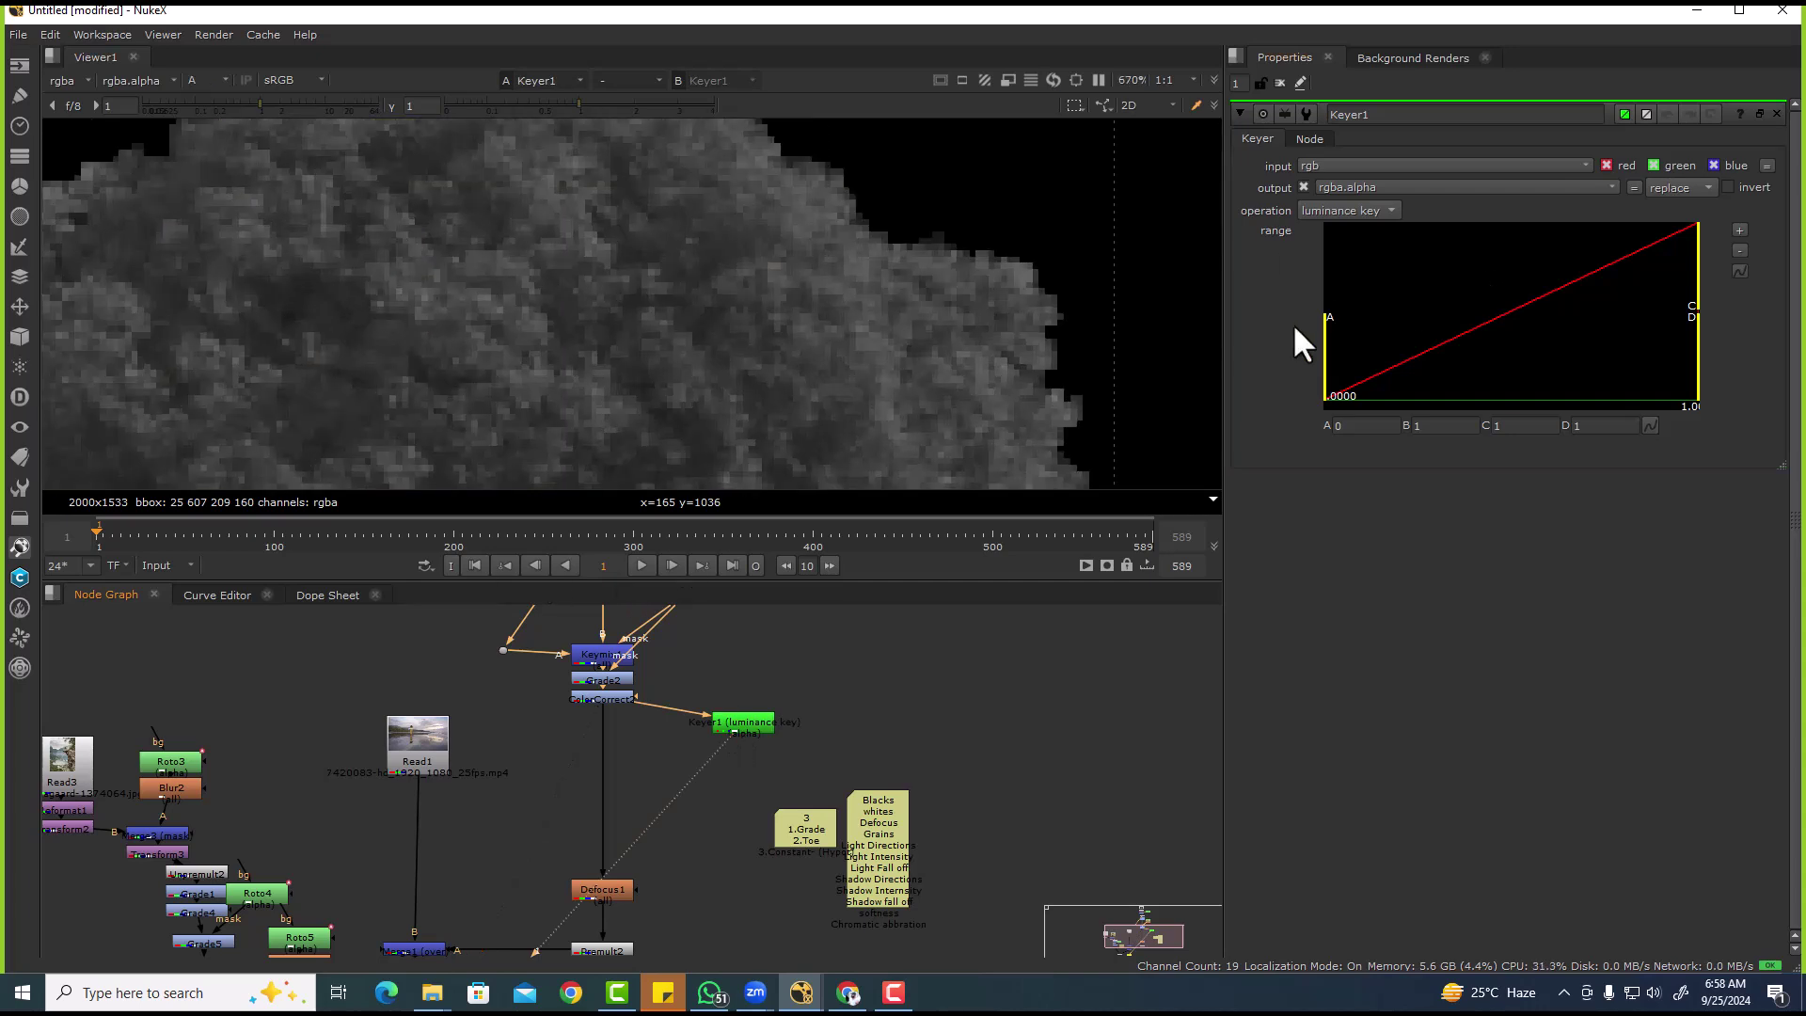
drag(1328, 330, 1420, 326)
scroll(523, 381, down, 5)
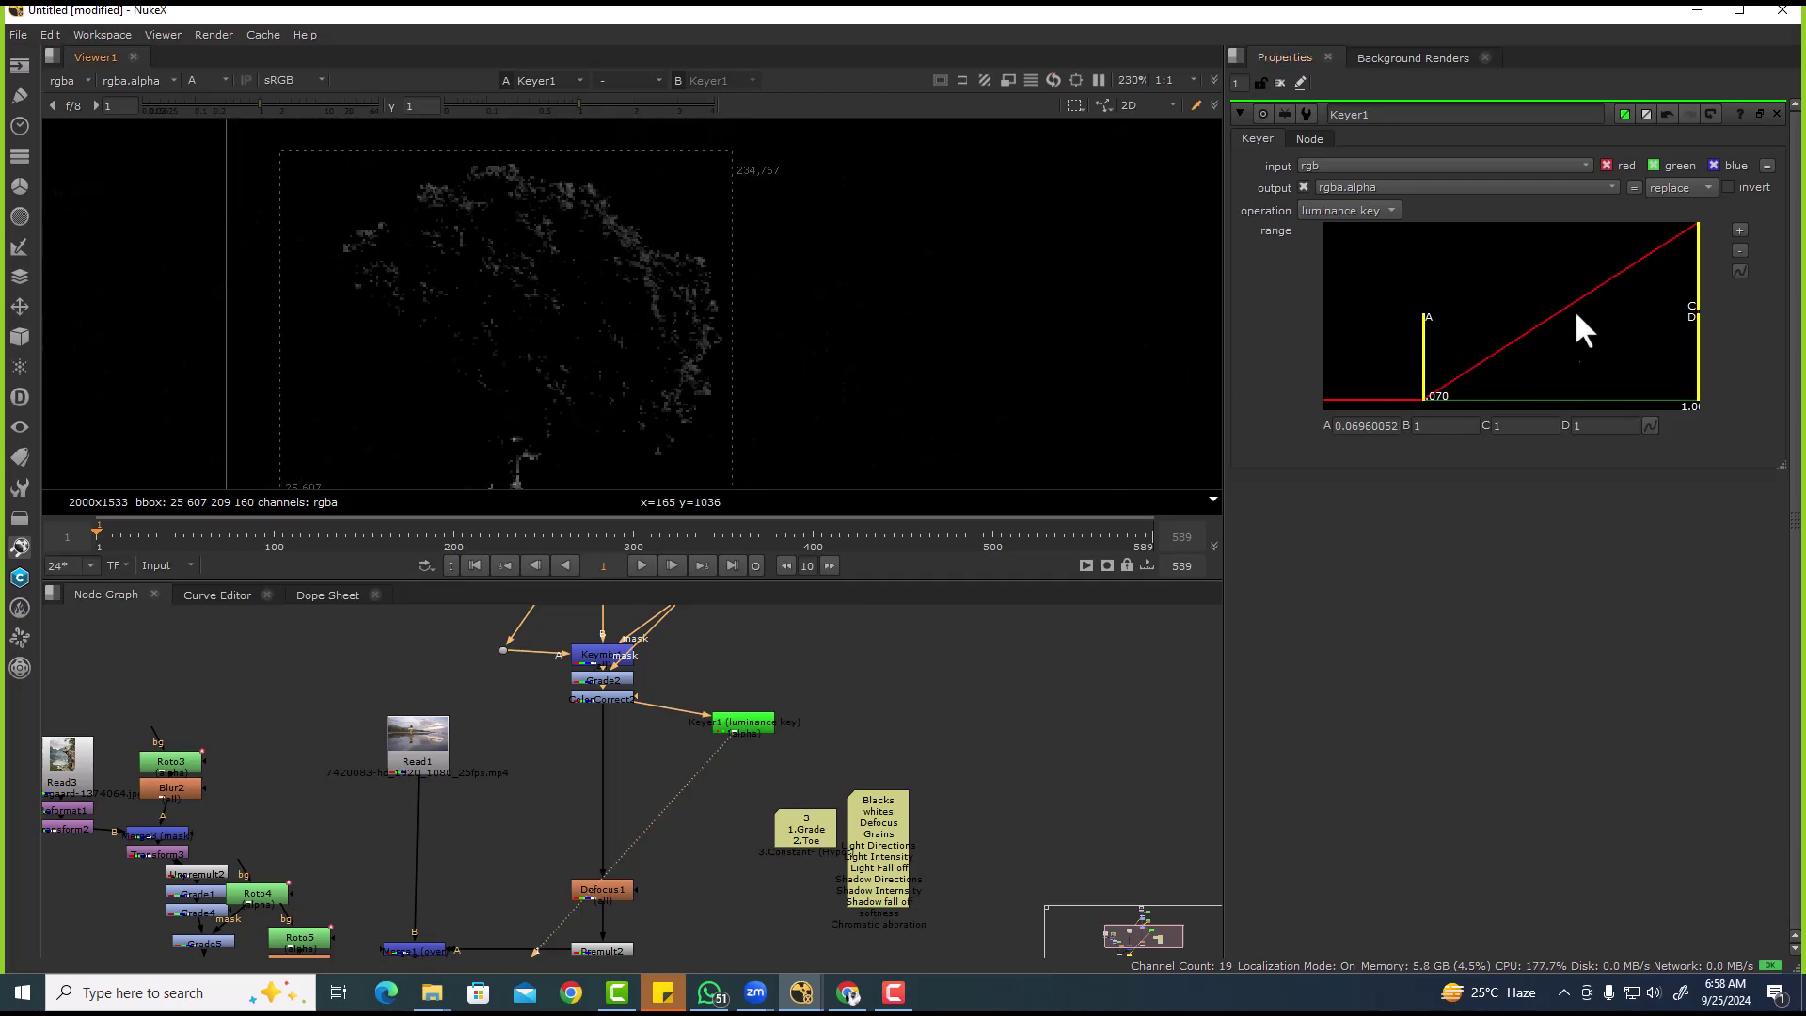
drag(1690, 250, 1436, 325)
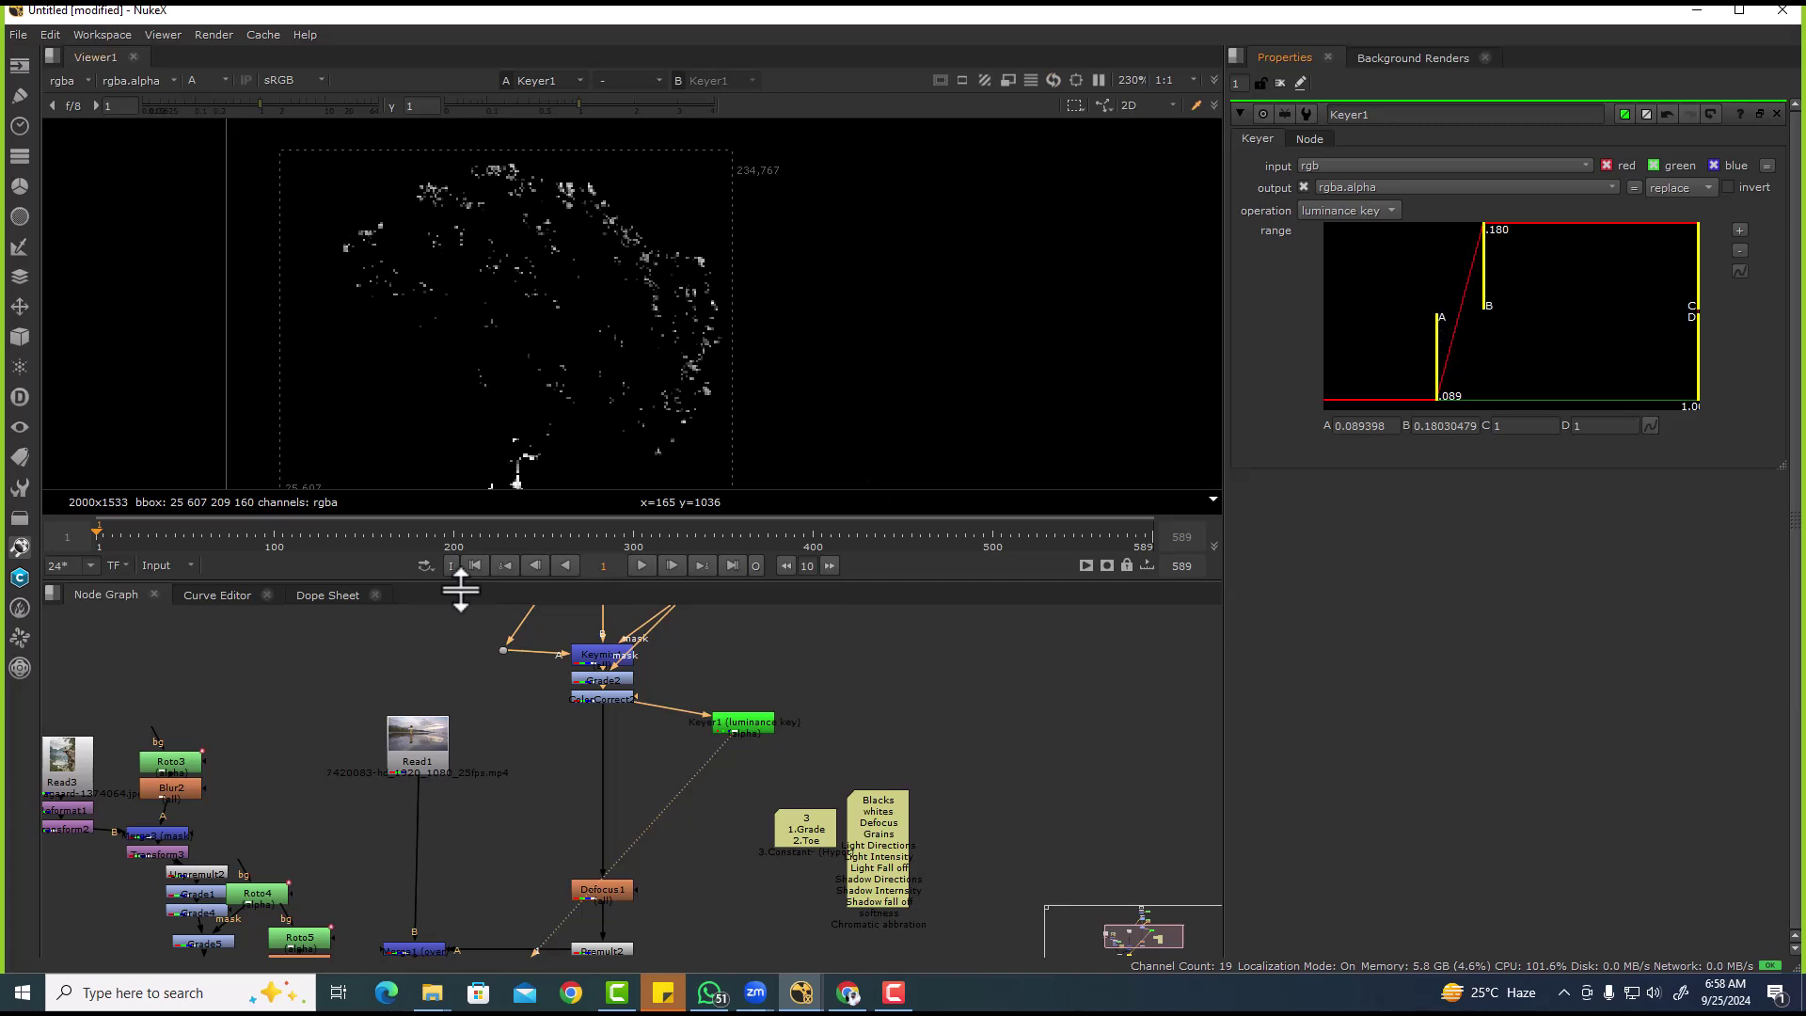
- Display the color composite from Merge2 in the viewer instead of Keyer1's alpha
scroll(483, 672, down, 5)
scroll(470, 816, up, 3)
click(483, 760)
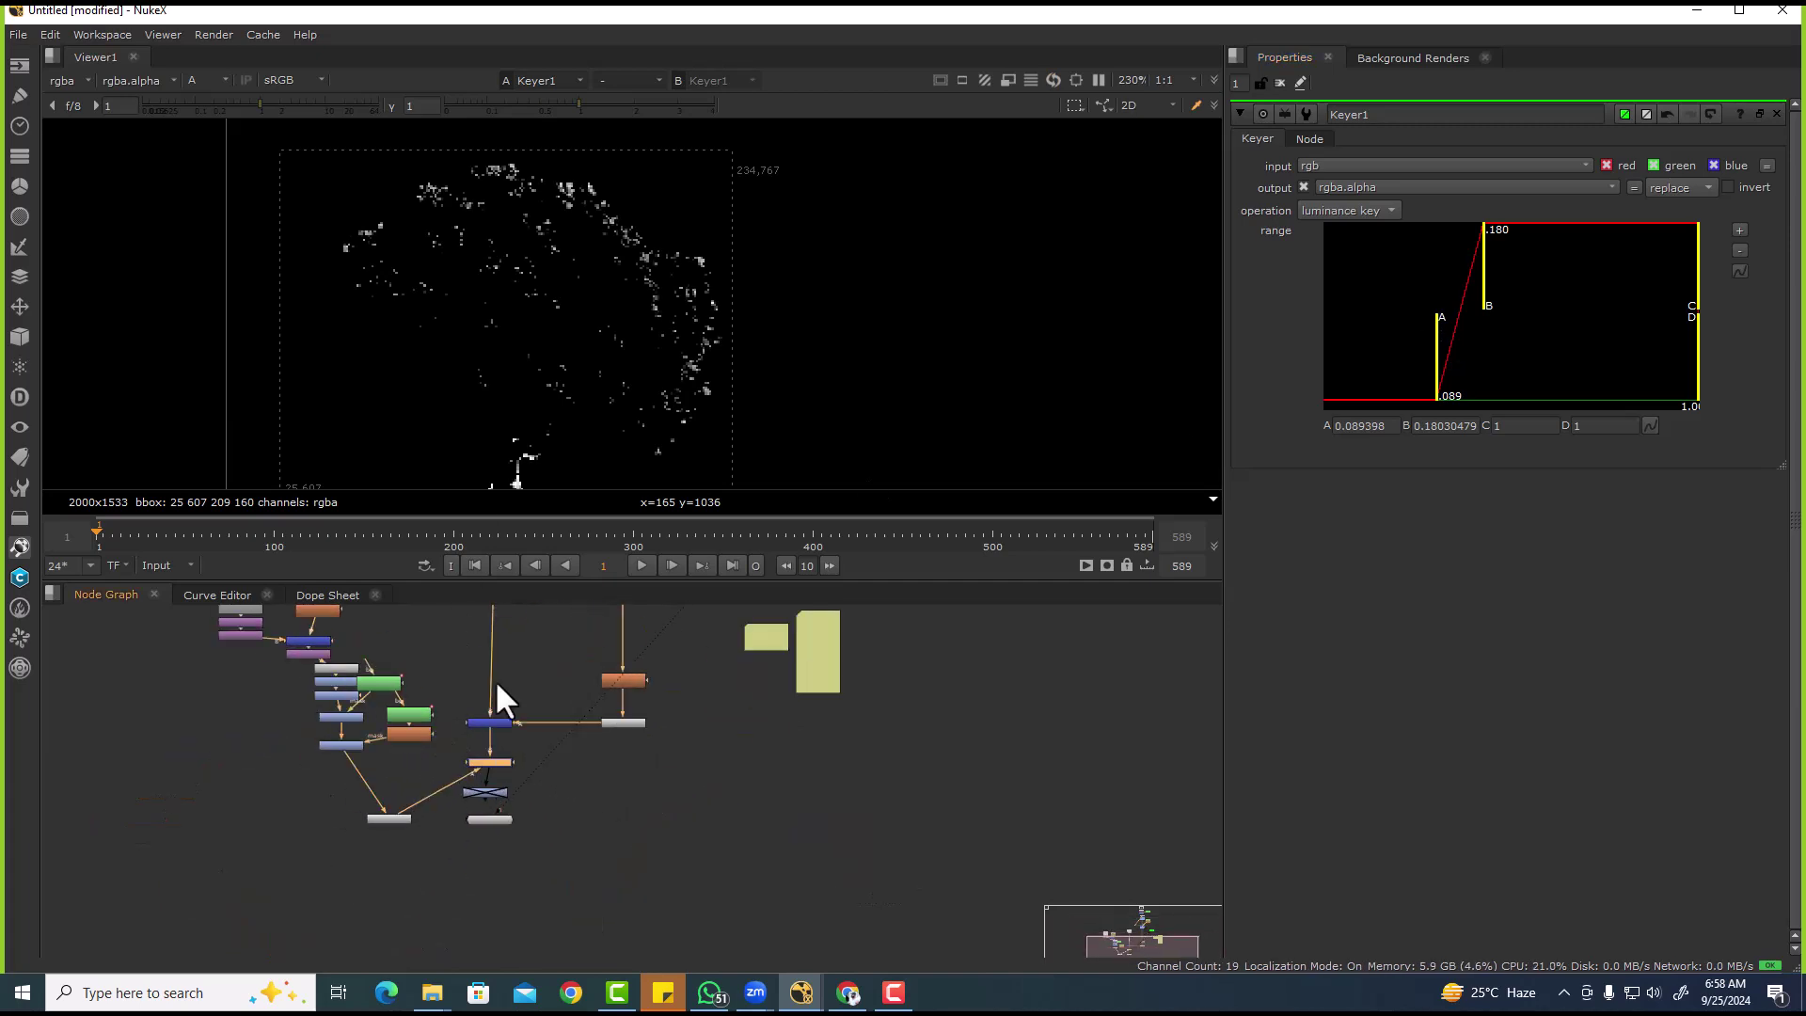
key(1)
key(a)
- Insert a Grade node above Defocus1 masked by Keyer1, set its gain to 0, and compare the tree with it off and on
middle_drag(646, 625, 656, 837)
click(672, 797)
key(g)
drag(660, 799, 732, 775)
scroll(629, 433, down, 4)
scroll(567, 297, up, 4)
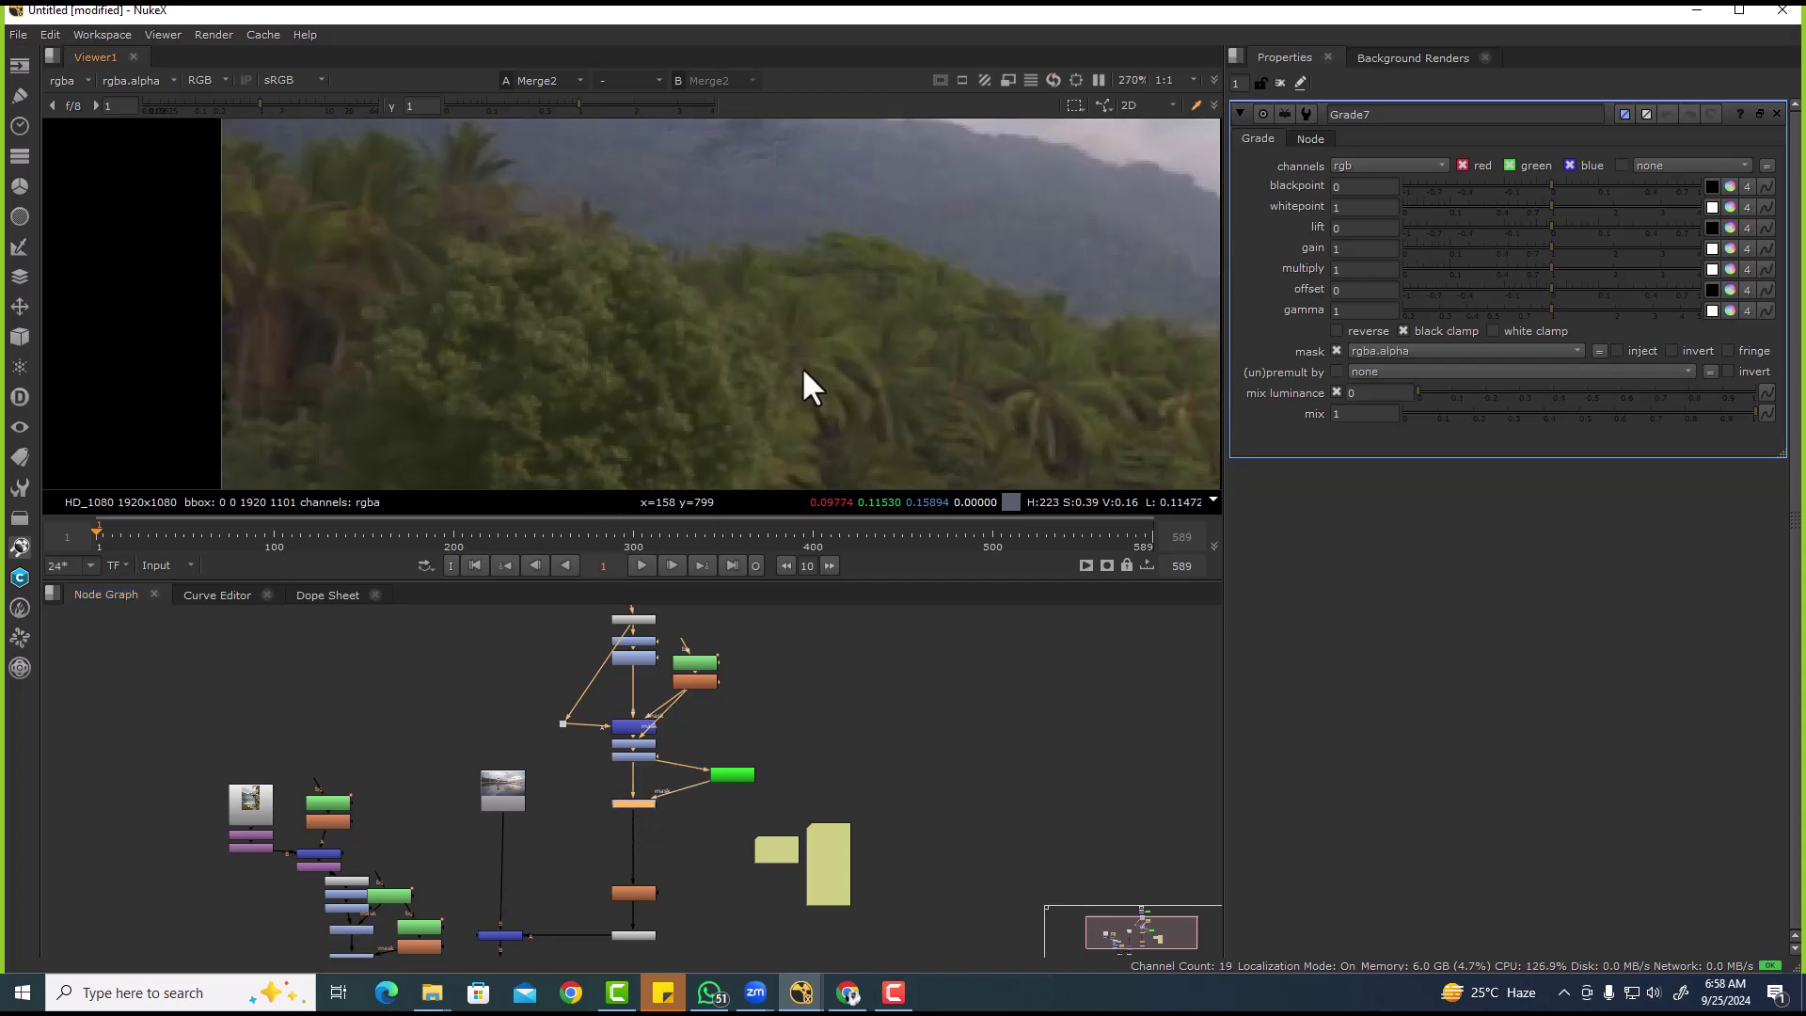
drag(1543, 251, 1275, 252)
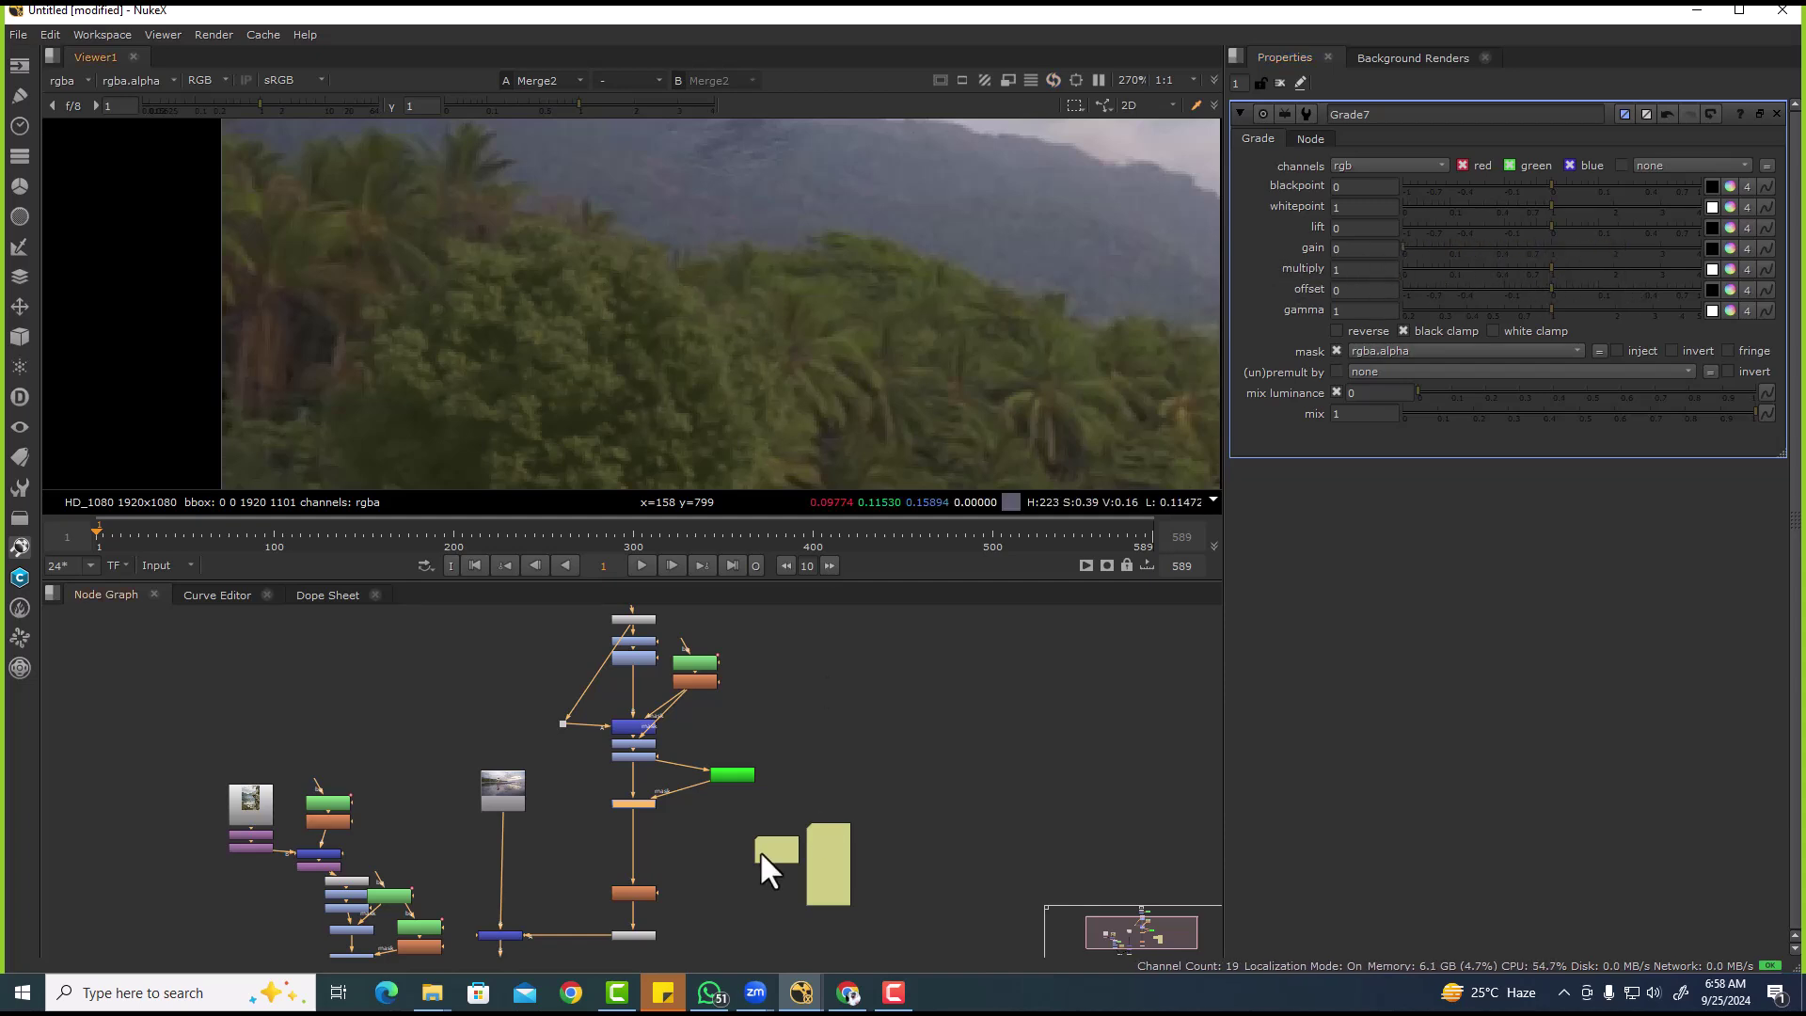
click(636, 803)
scroll(677, 348, up, 3)
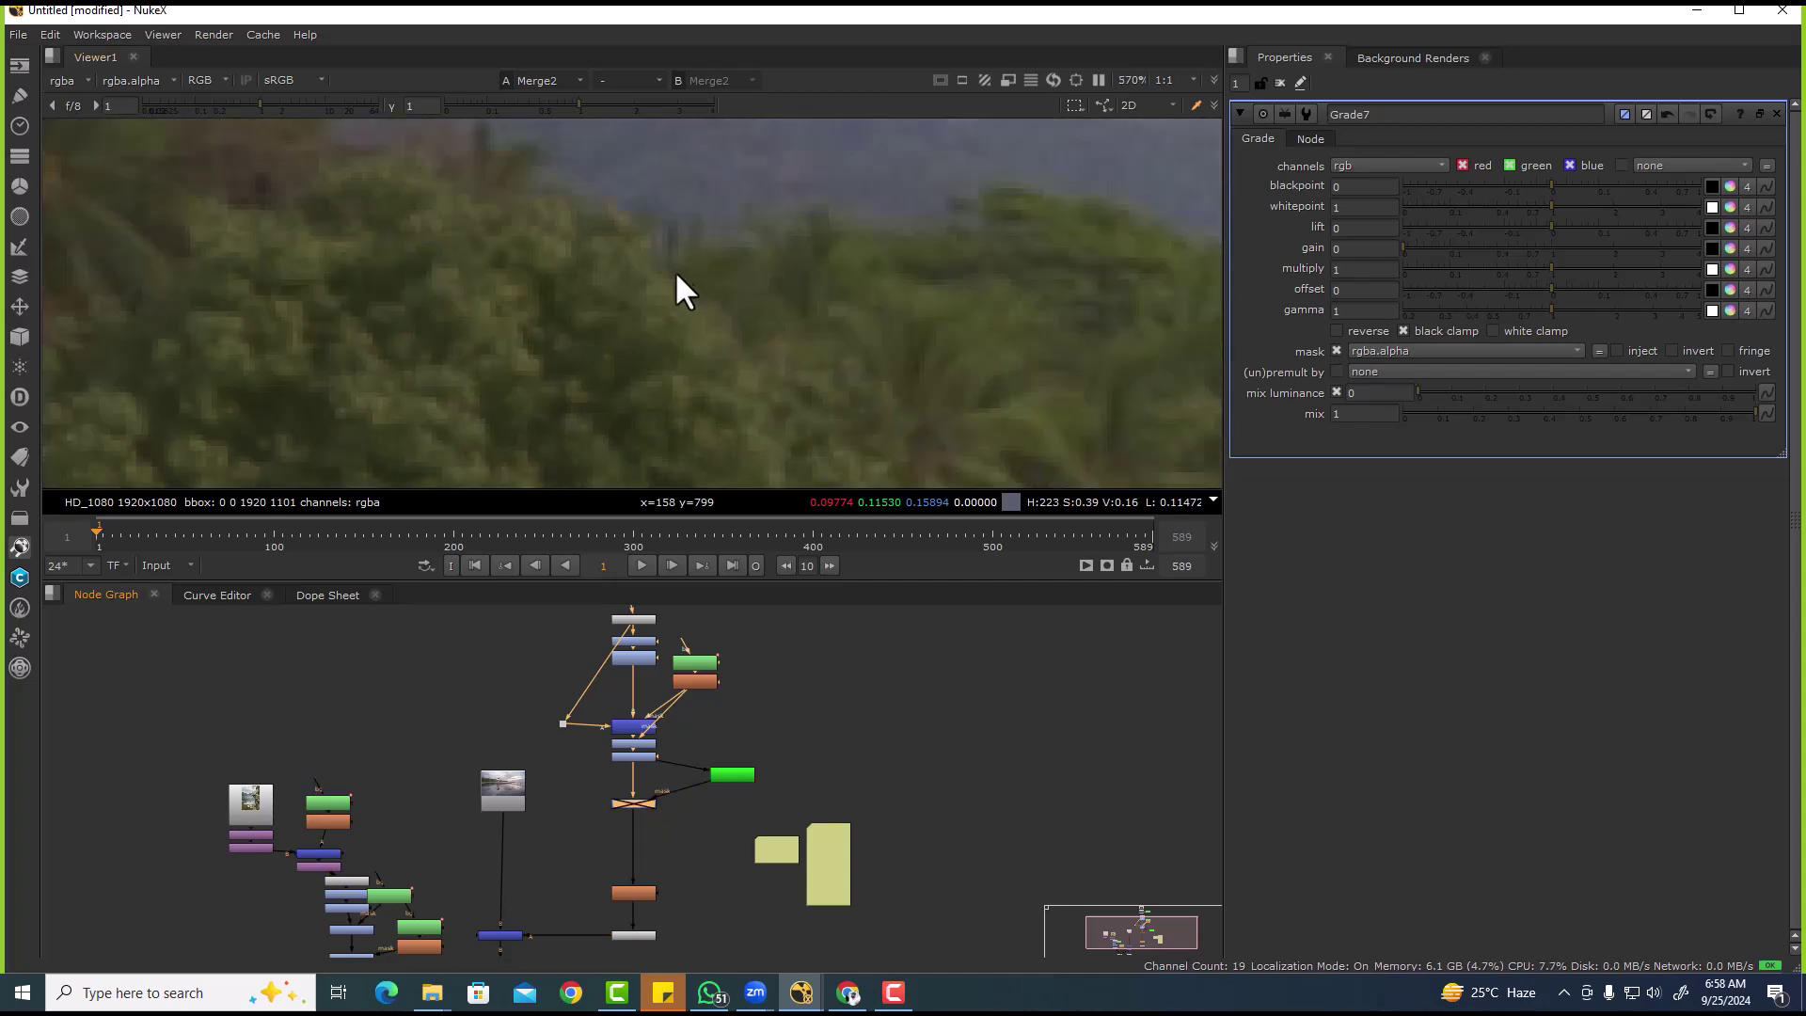
scroll(658, 301, down, 3)
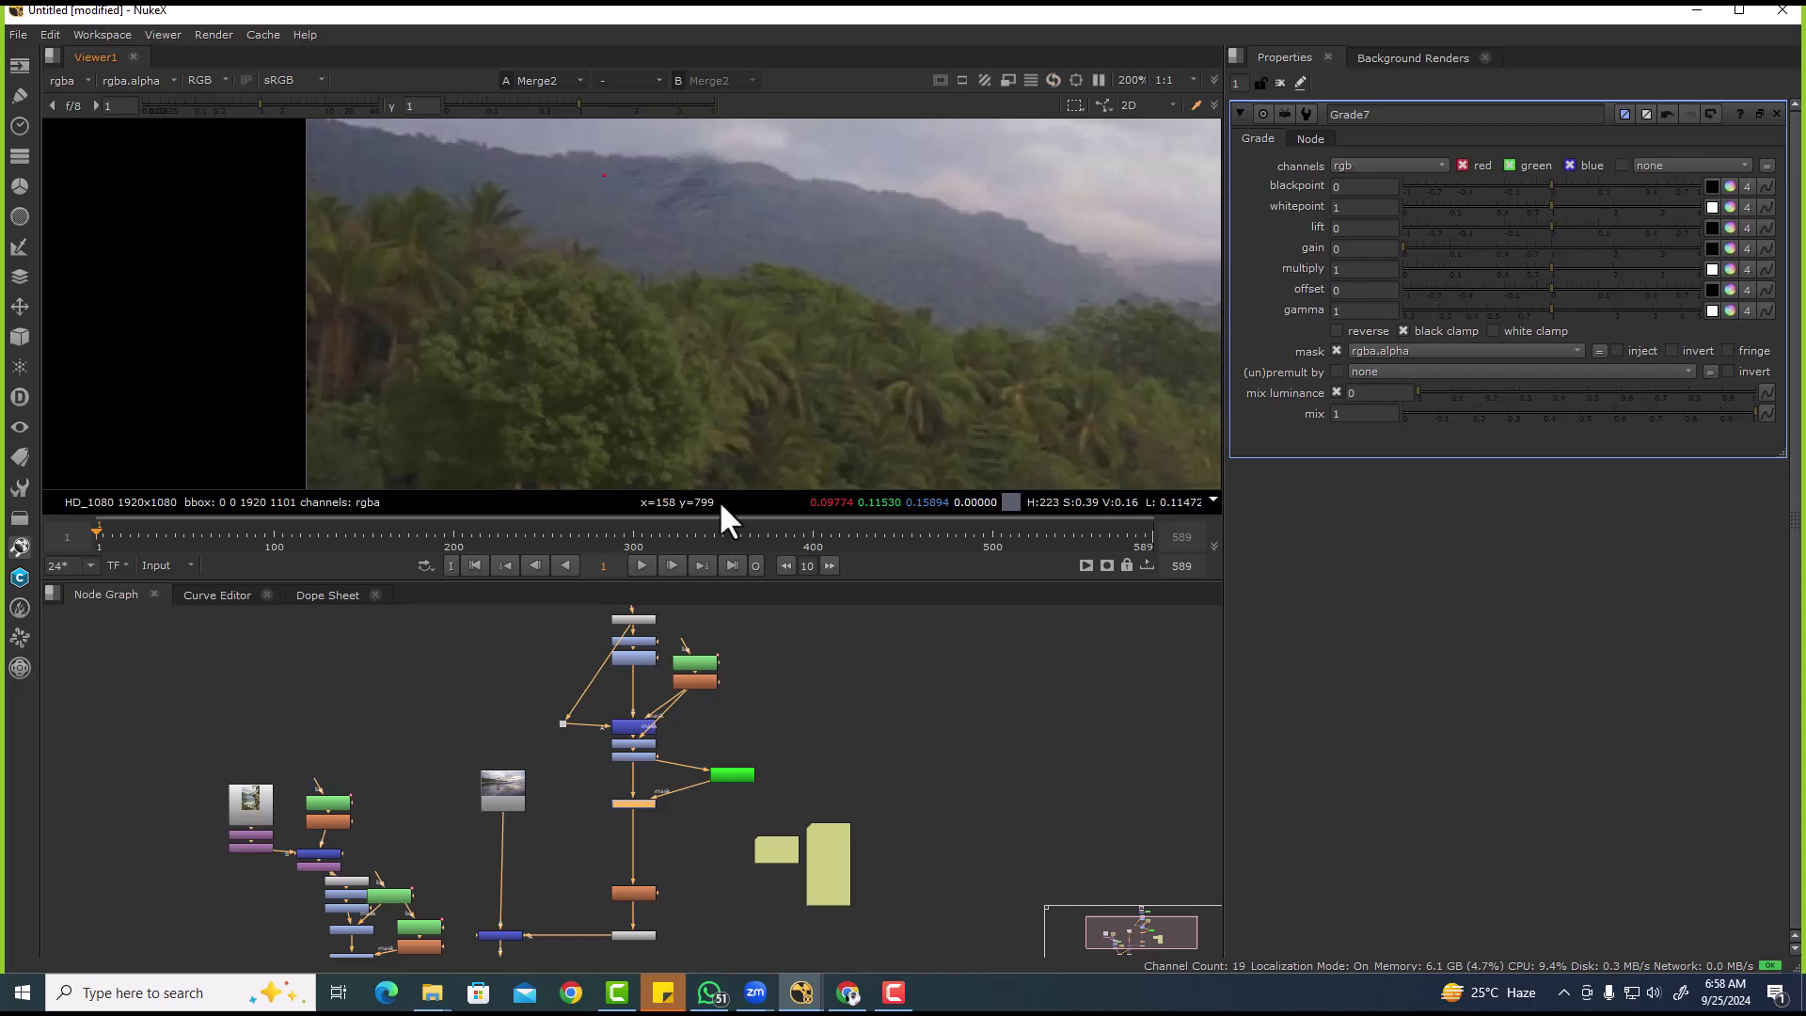
- Try different Keyer1 luminance ranges, ending with A about 0.082 and B about 0.129
click(742, 777)
mouse_move(1445, 329)
mouse_down()
mouse_move(1355, 327)
mouse_move(1446, 331)
mouse_up()
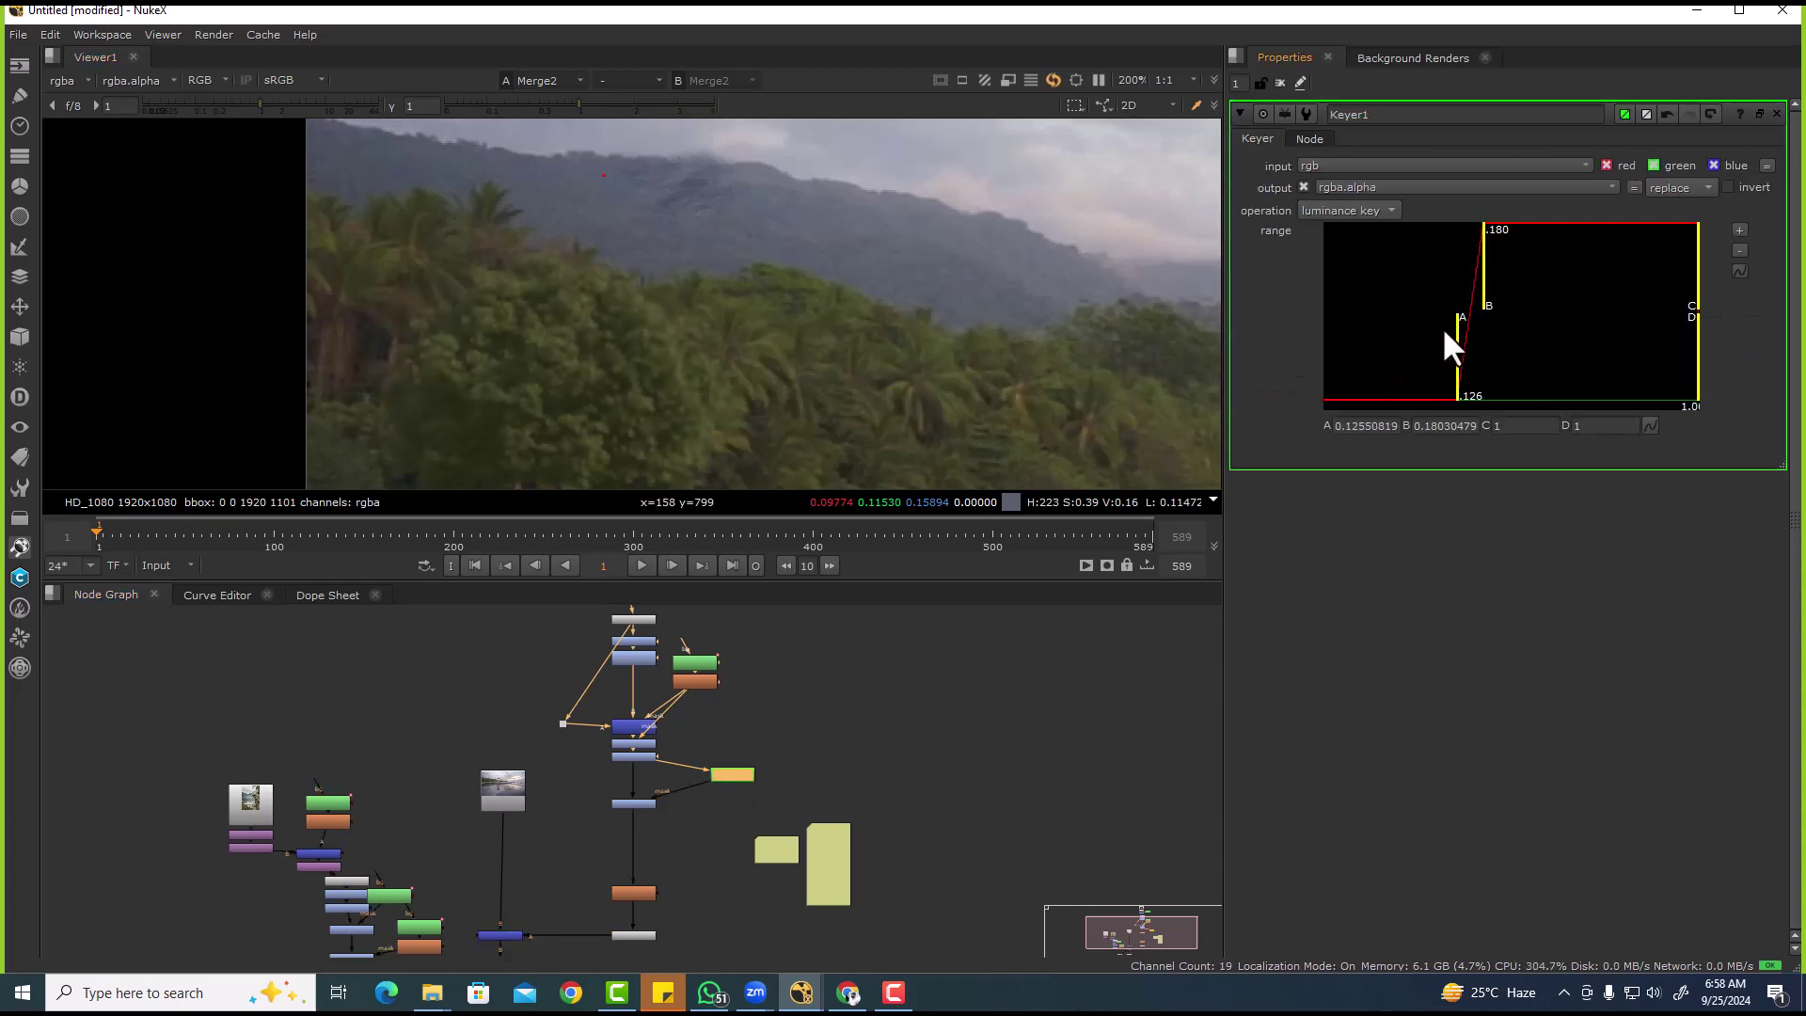
drag(1488, 267, 1360, 320)
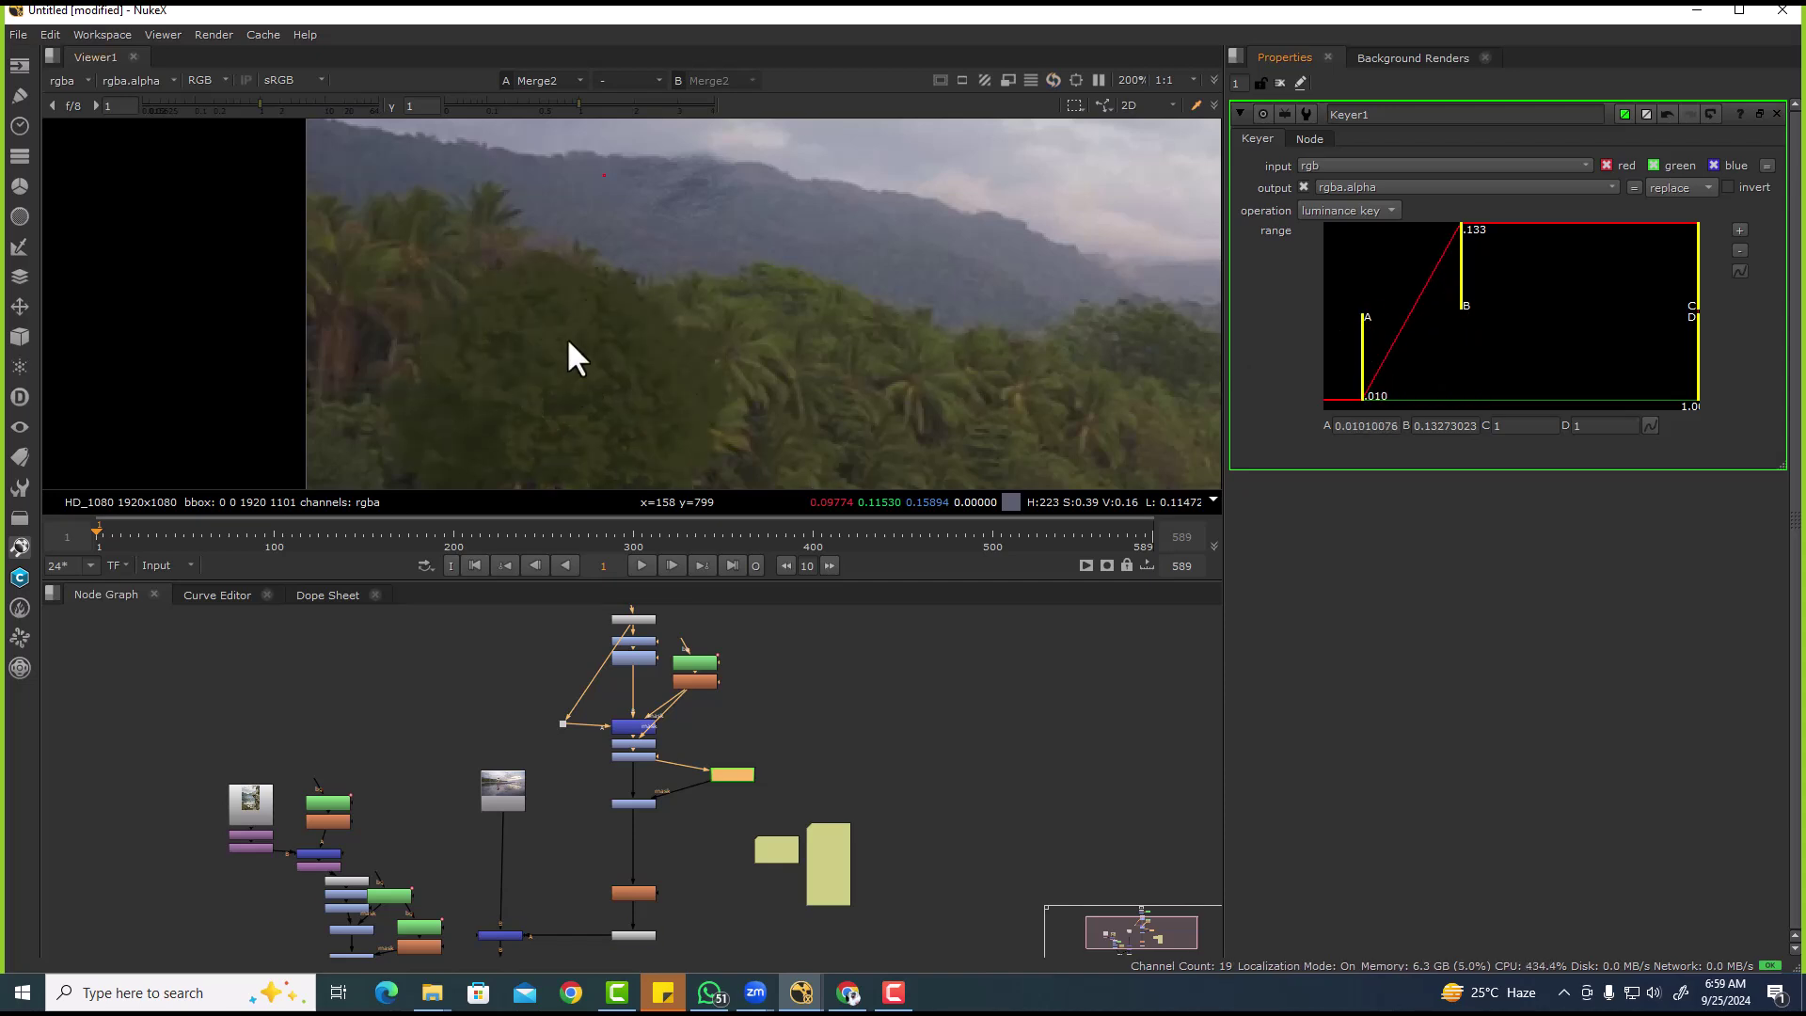
scroll(569, 352, up, 4)
scroll(594, 316, down, 5)
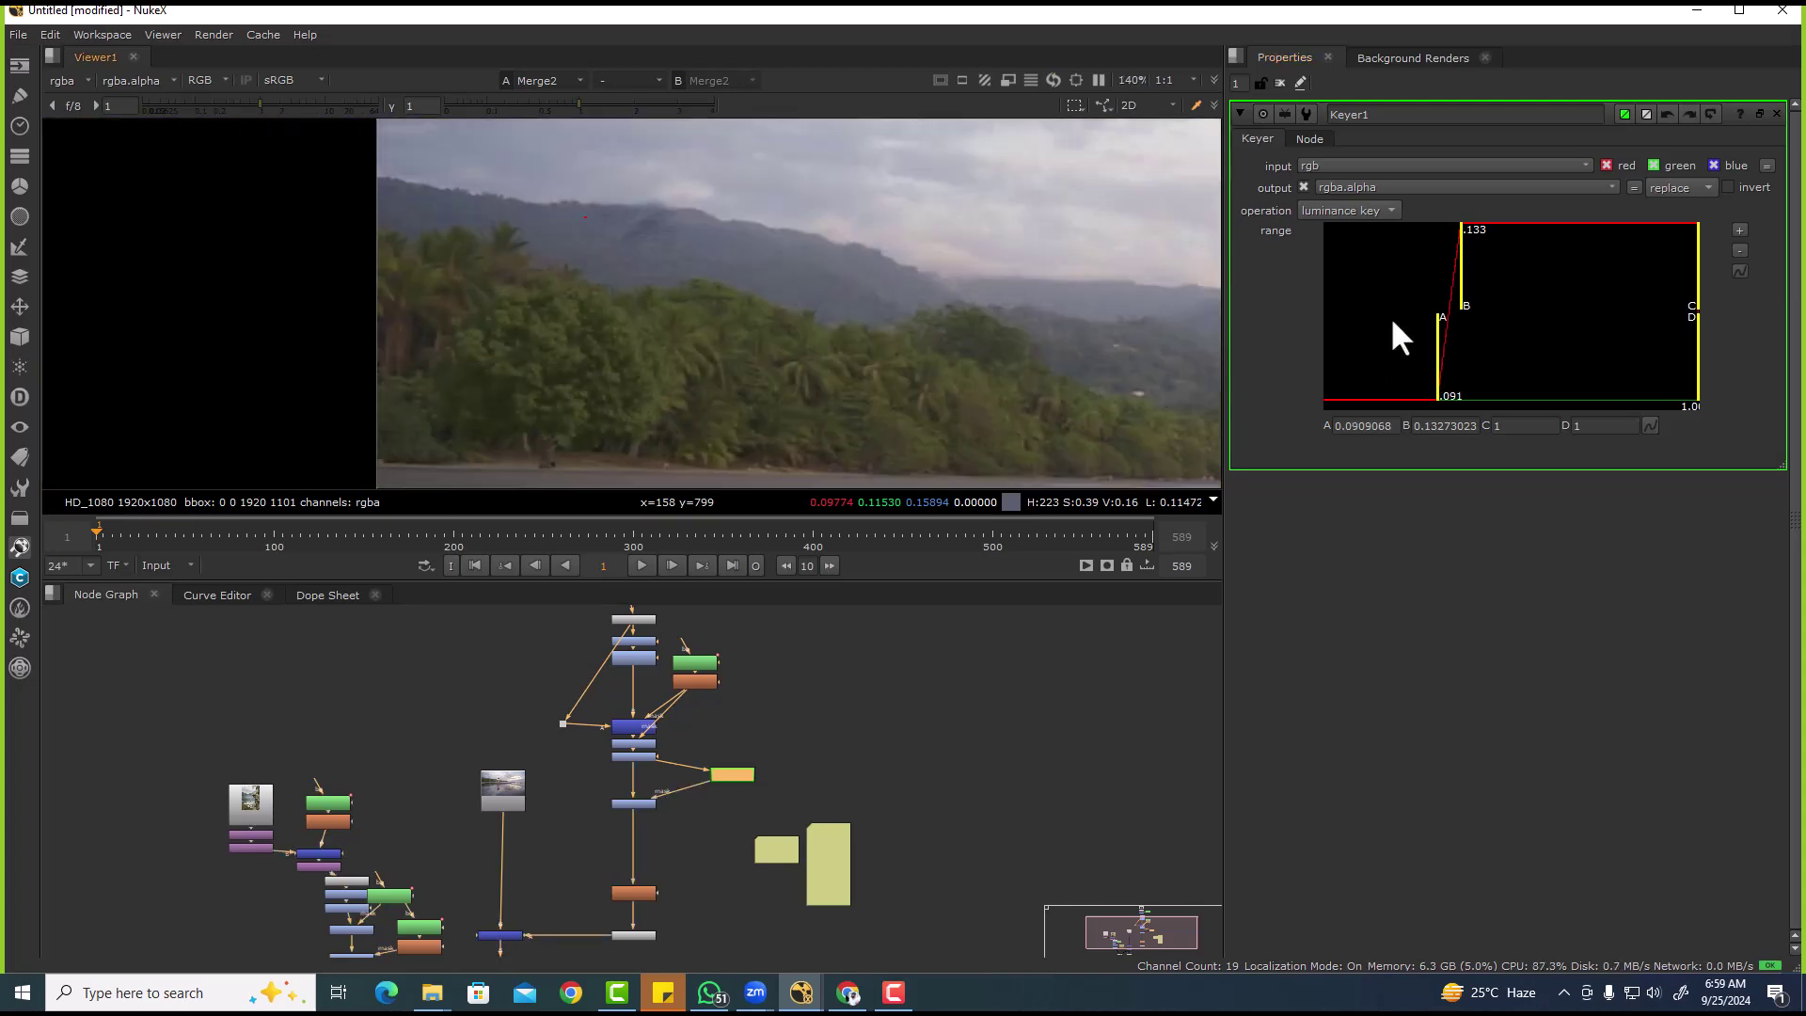
drag(1454, 266, 1424, 334)
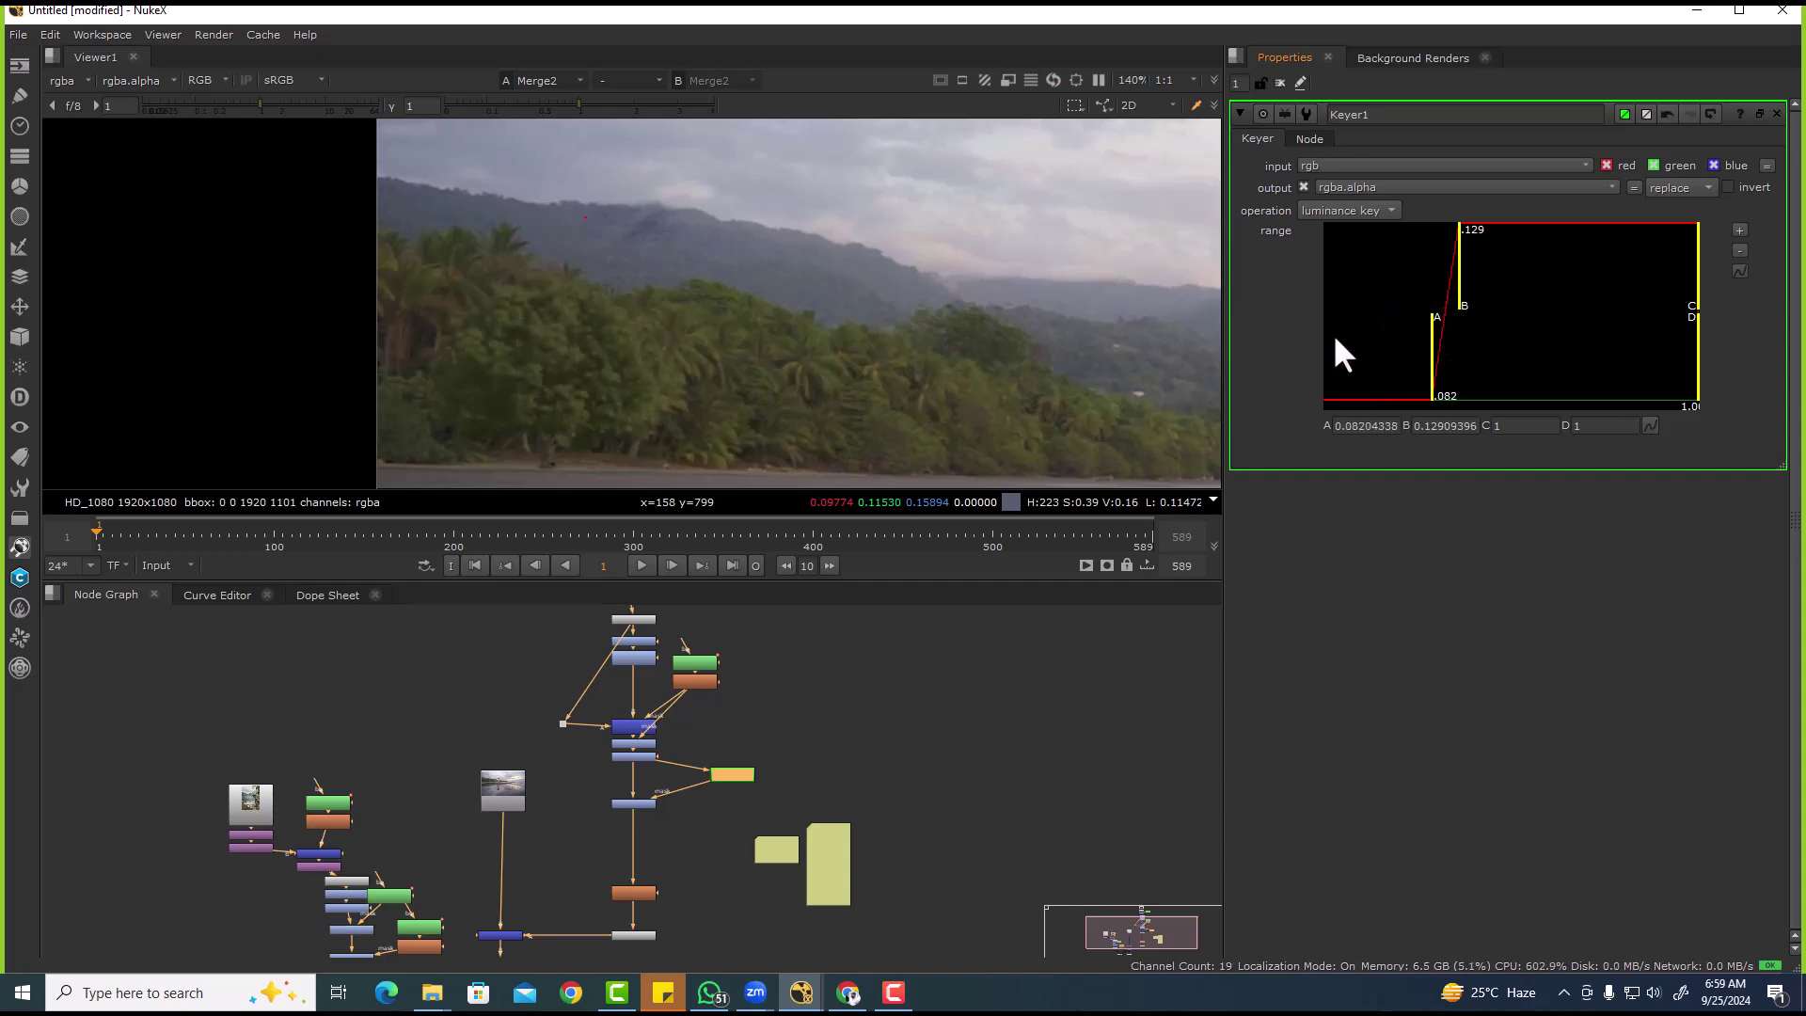
- Compare the tree with Grade7 off and on, and set Keyer1's range to A about 0.089 and B about 0.152
click(659, 796)
click(636, 803)
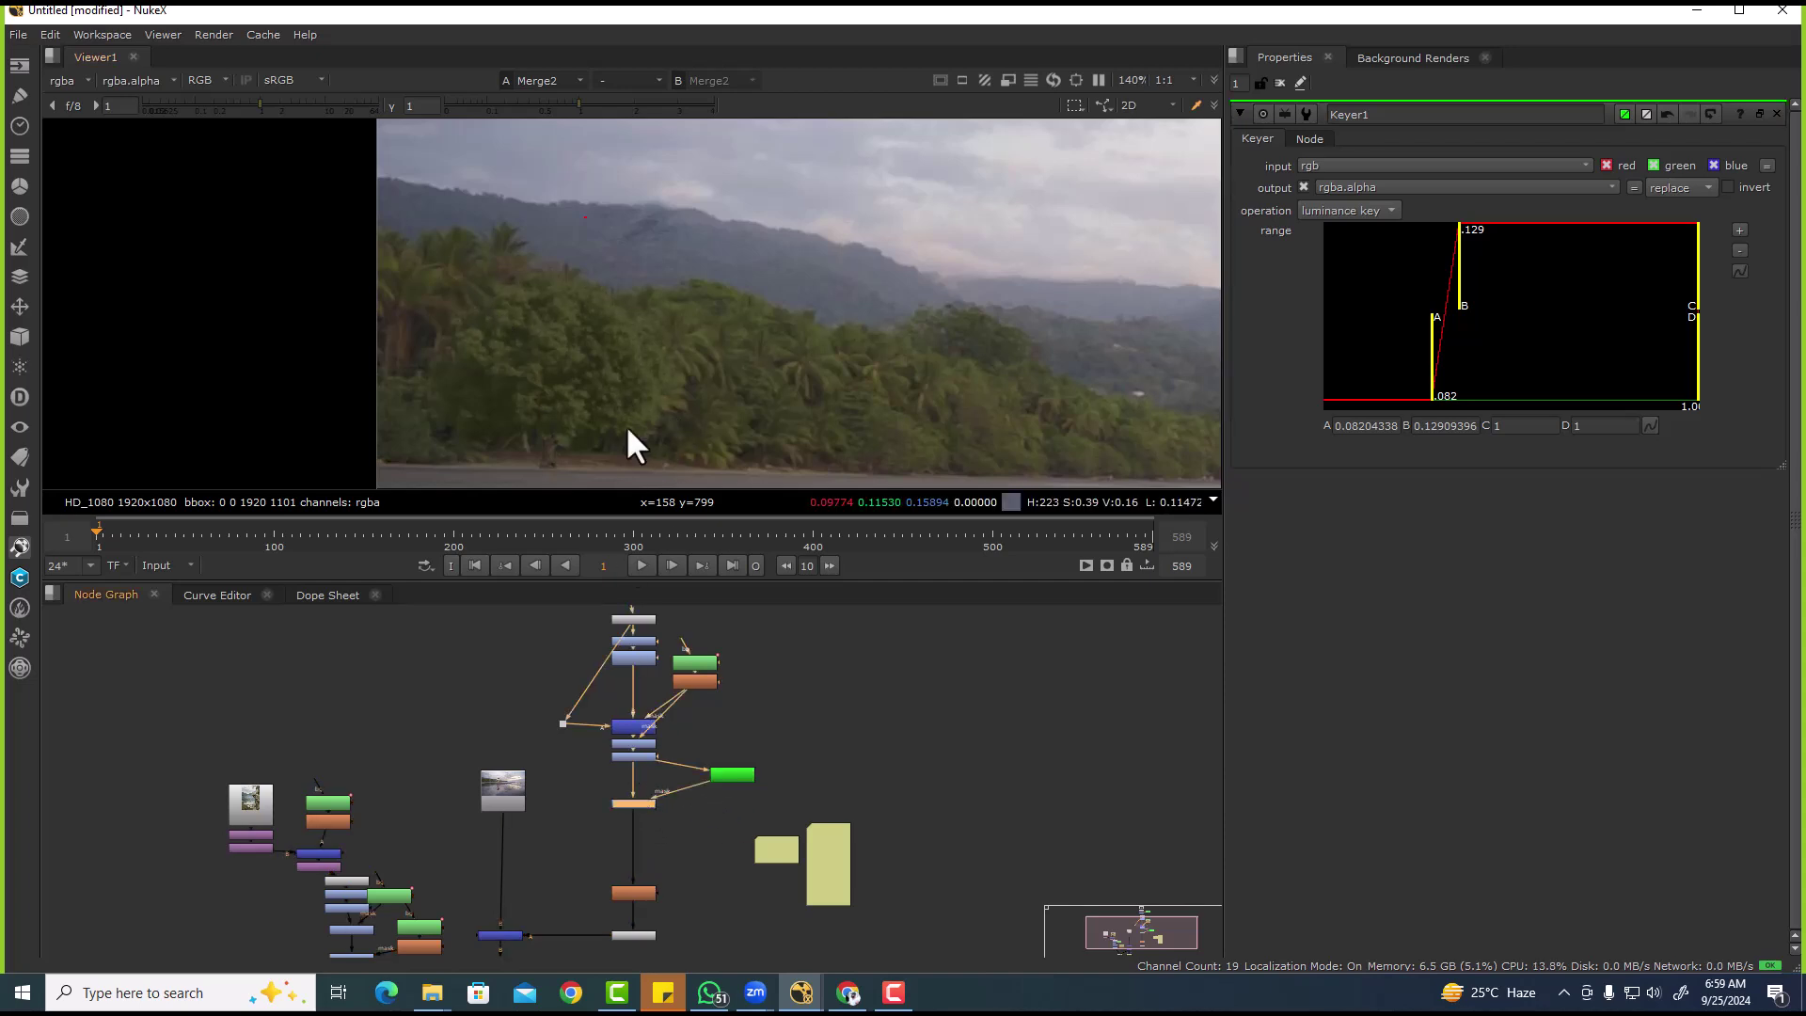
scroll(576, 339, up, 4)
scroll(583, 358, up, 5)
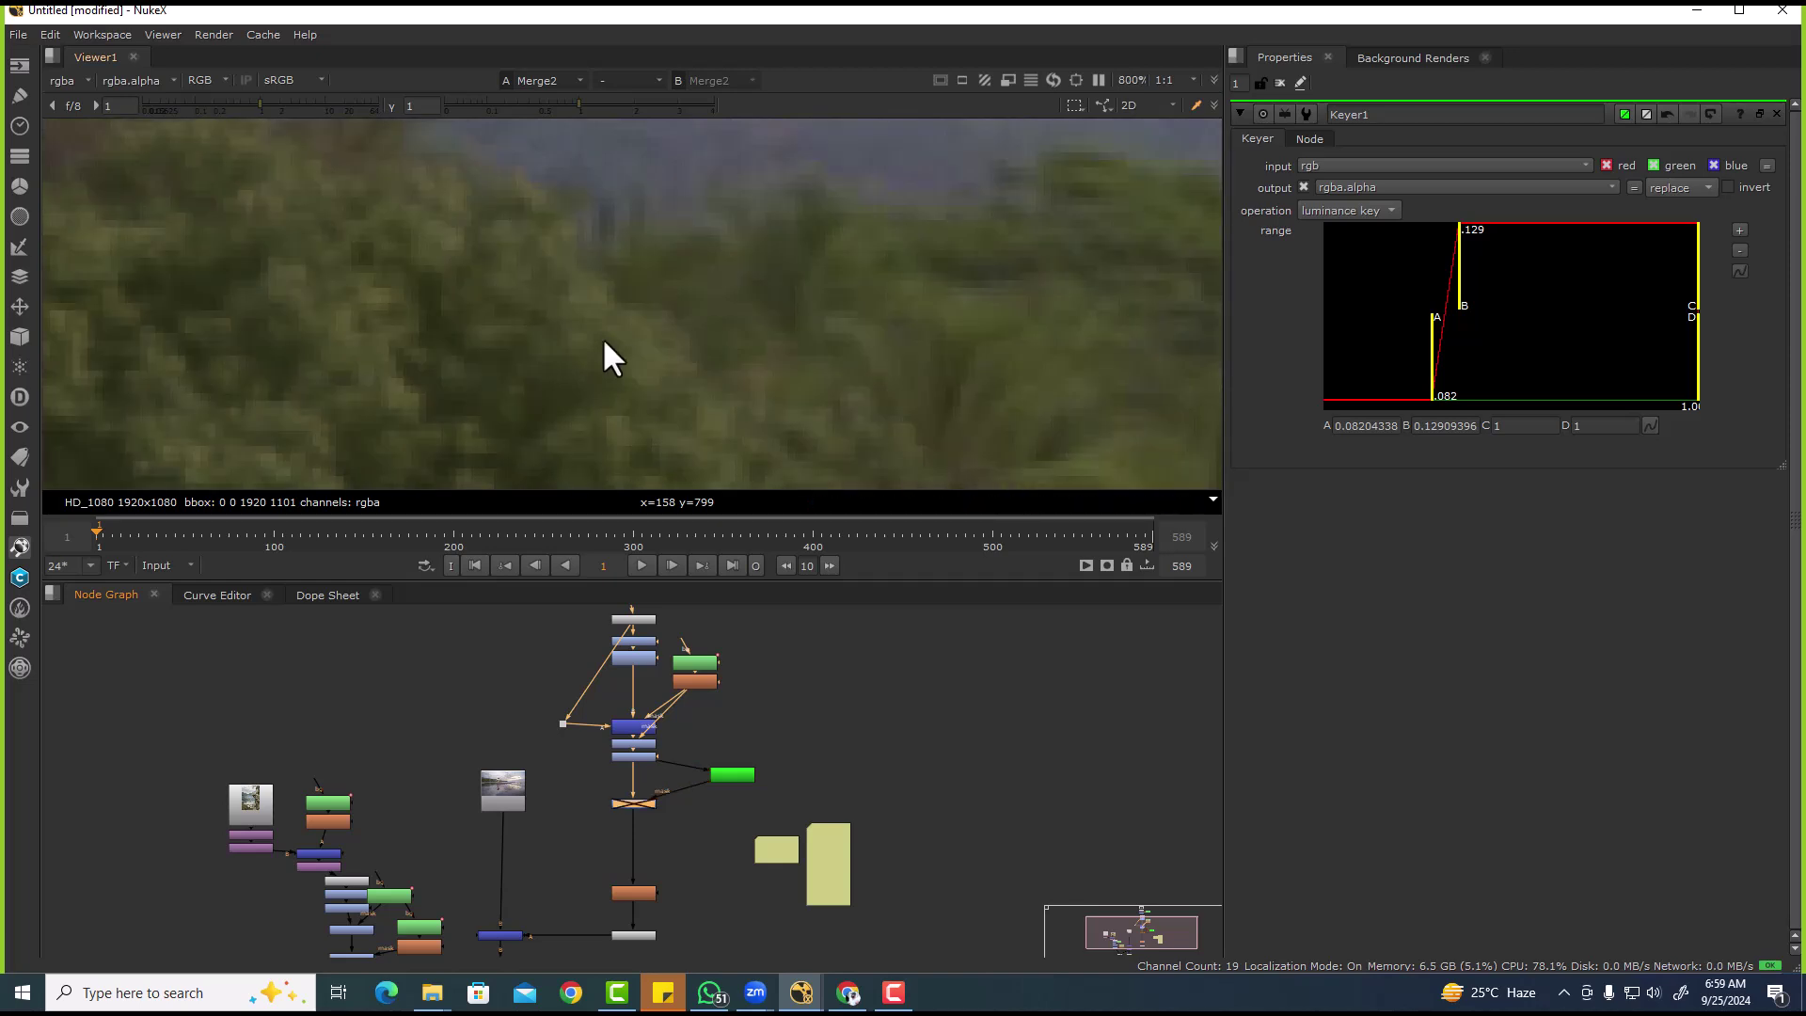
drag(1460, 285, 1437, 330)
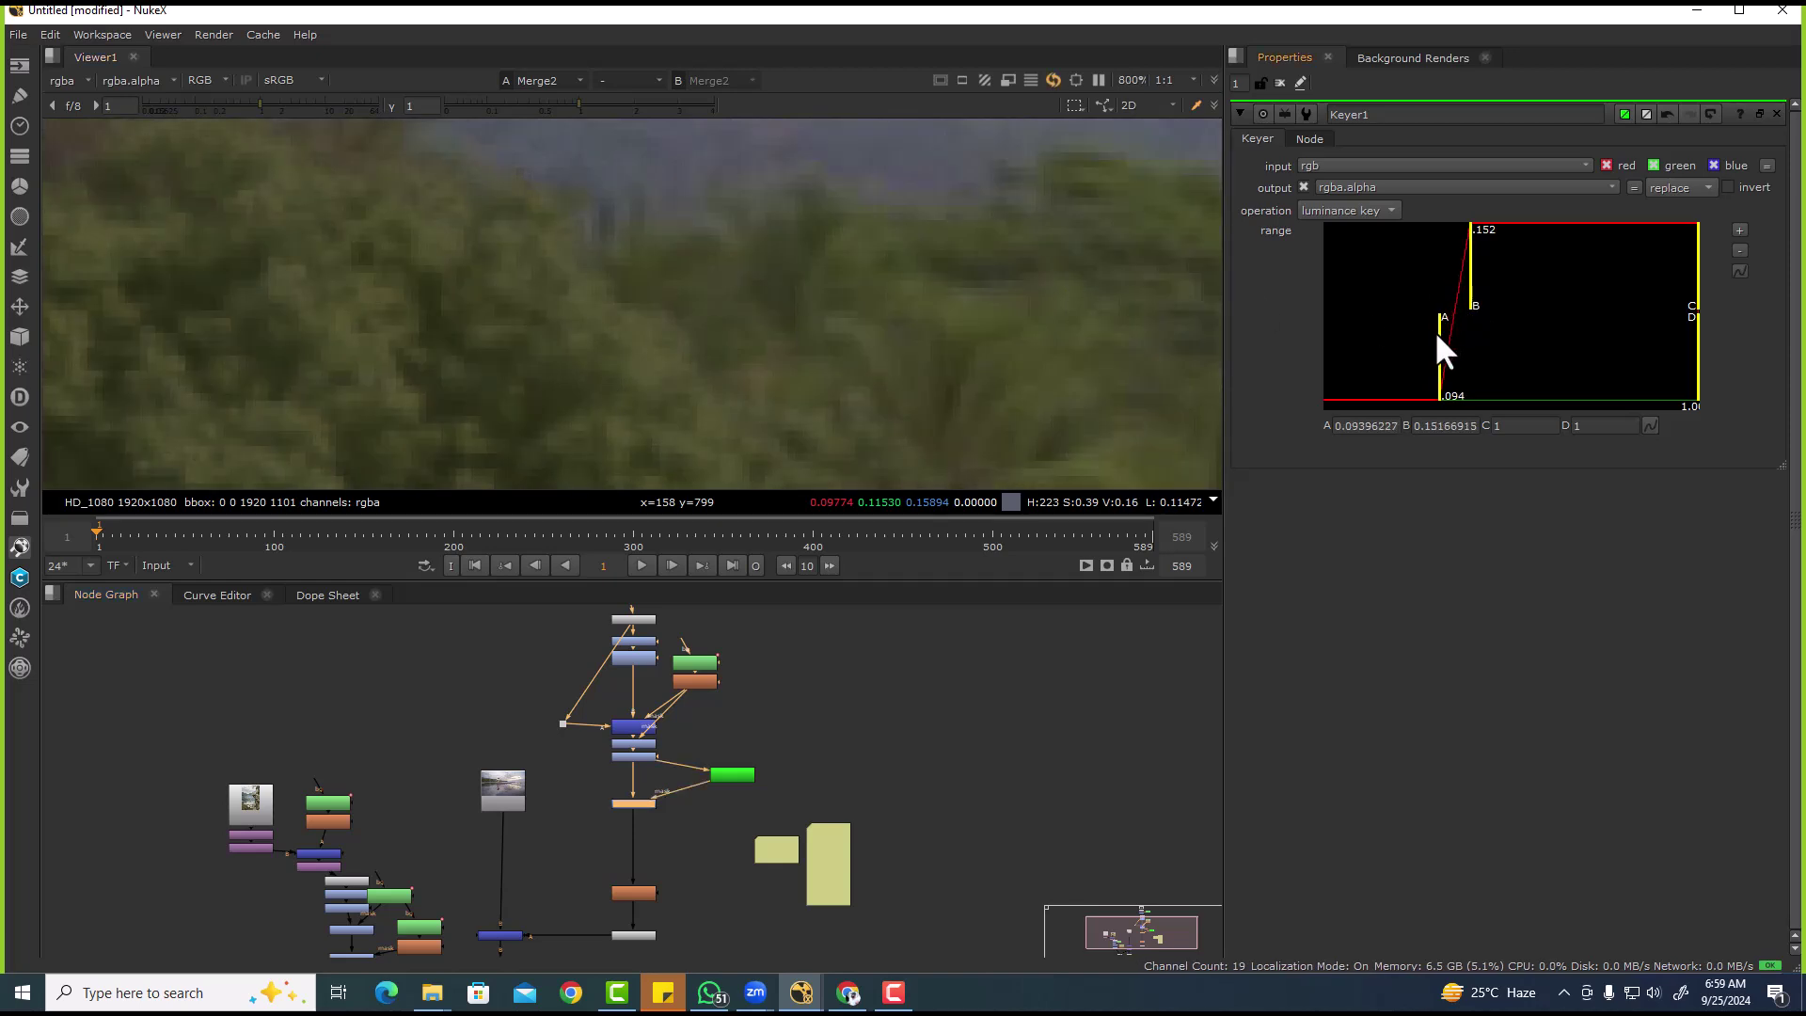
scroll(308, 202, down, 2)
scroll(707, 299, down, 2)
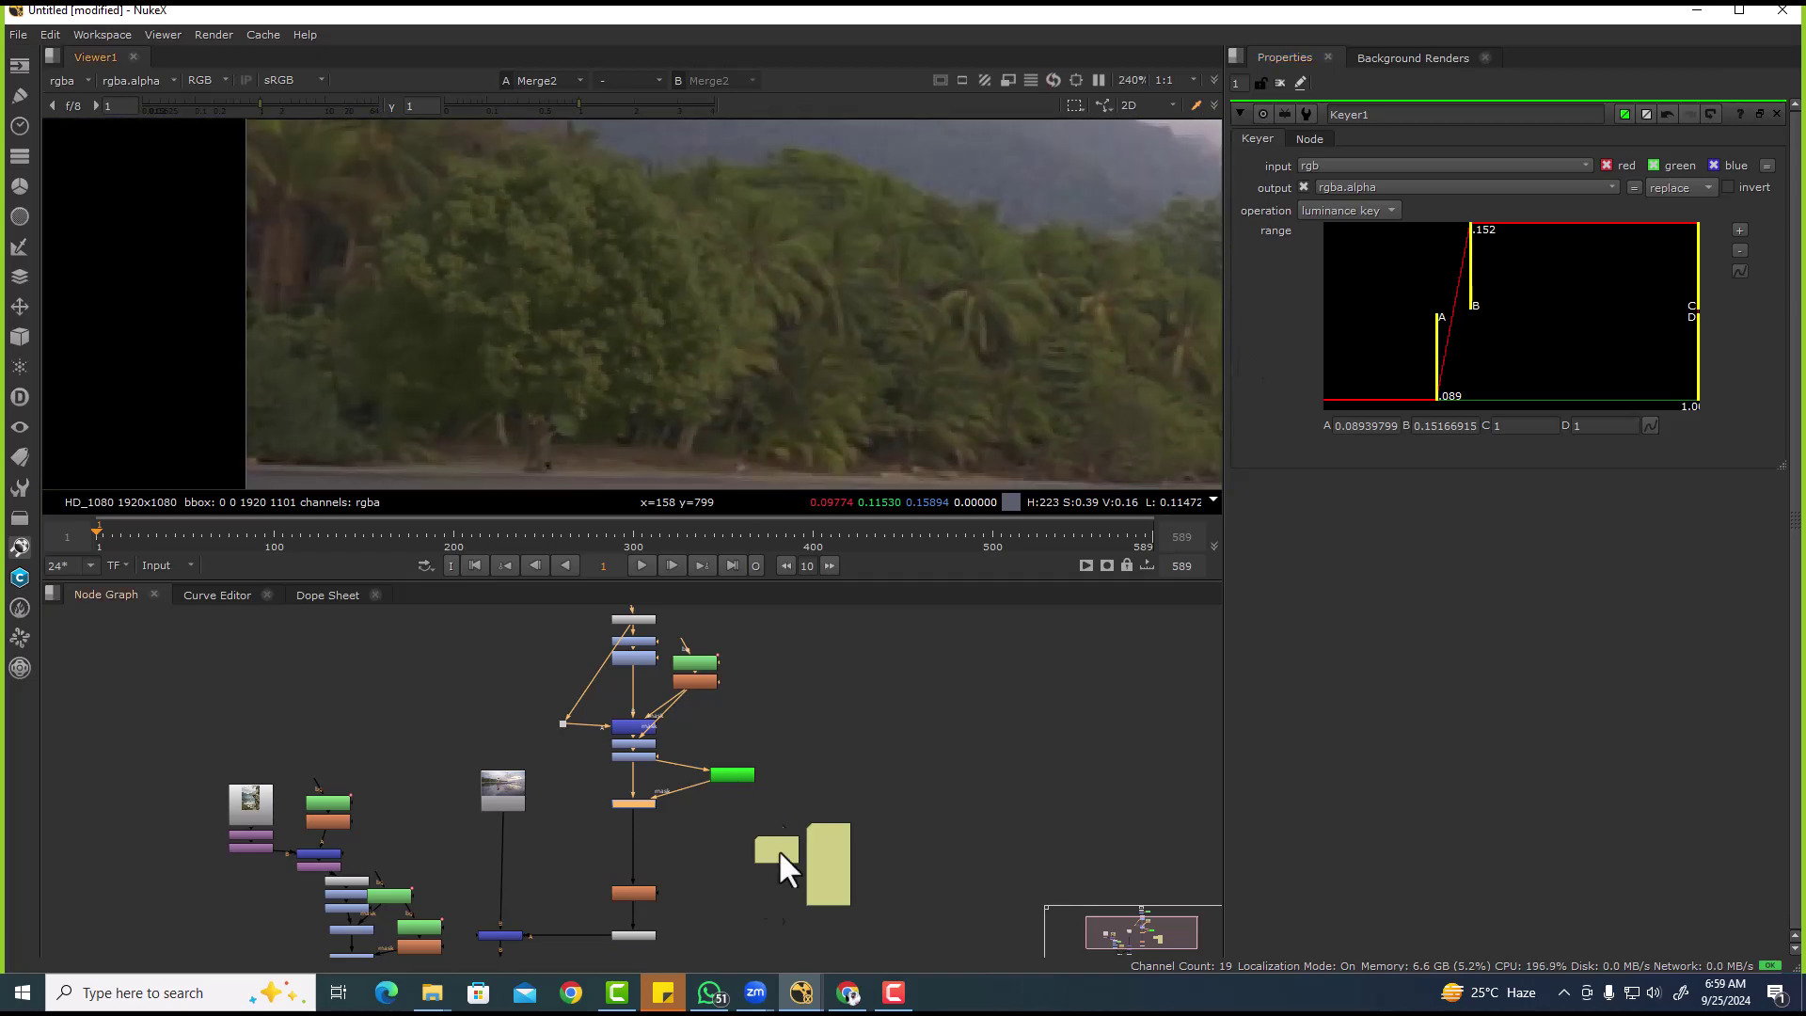
- Add a Roto node and combine it with Keyer1 through a Merge set to stencil that feeds Grade7's mask
scroll(517, 442, up, 4)
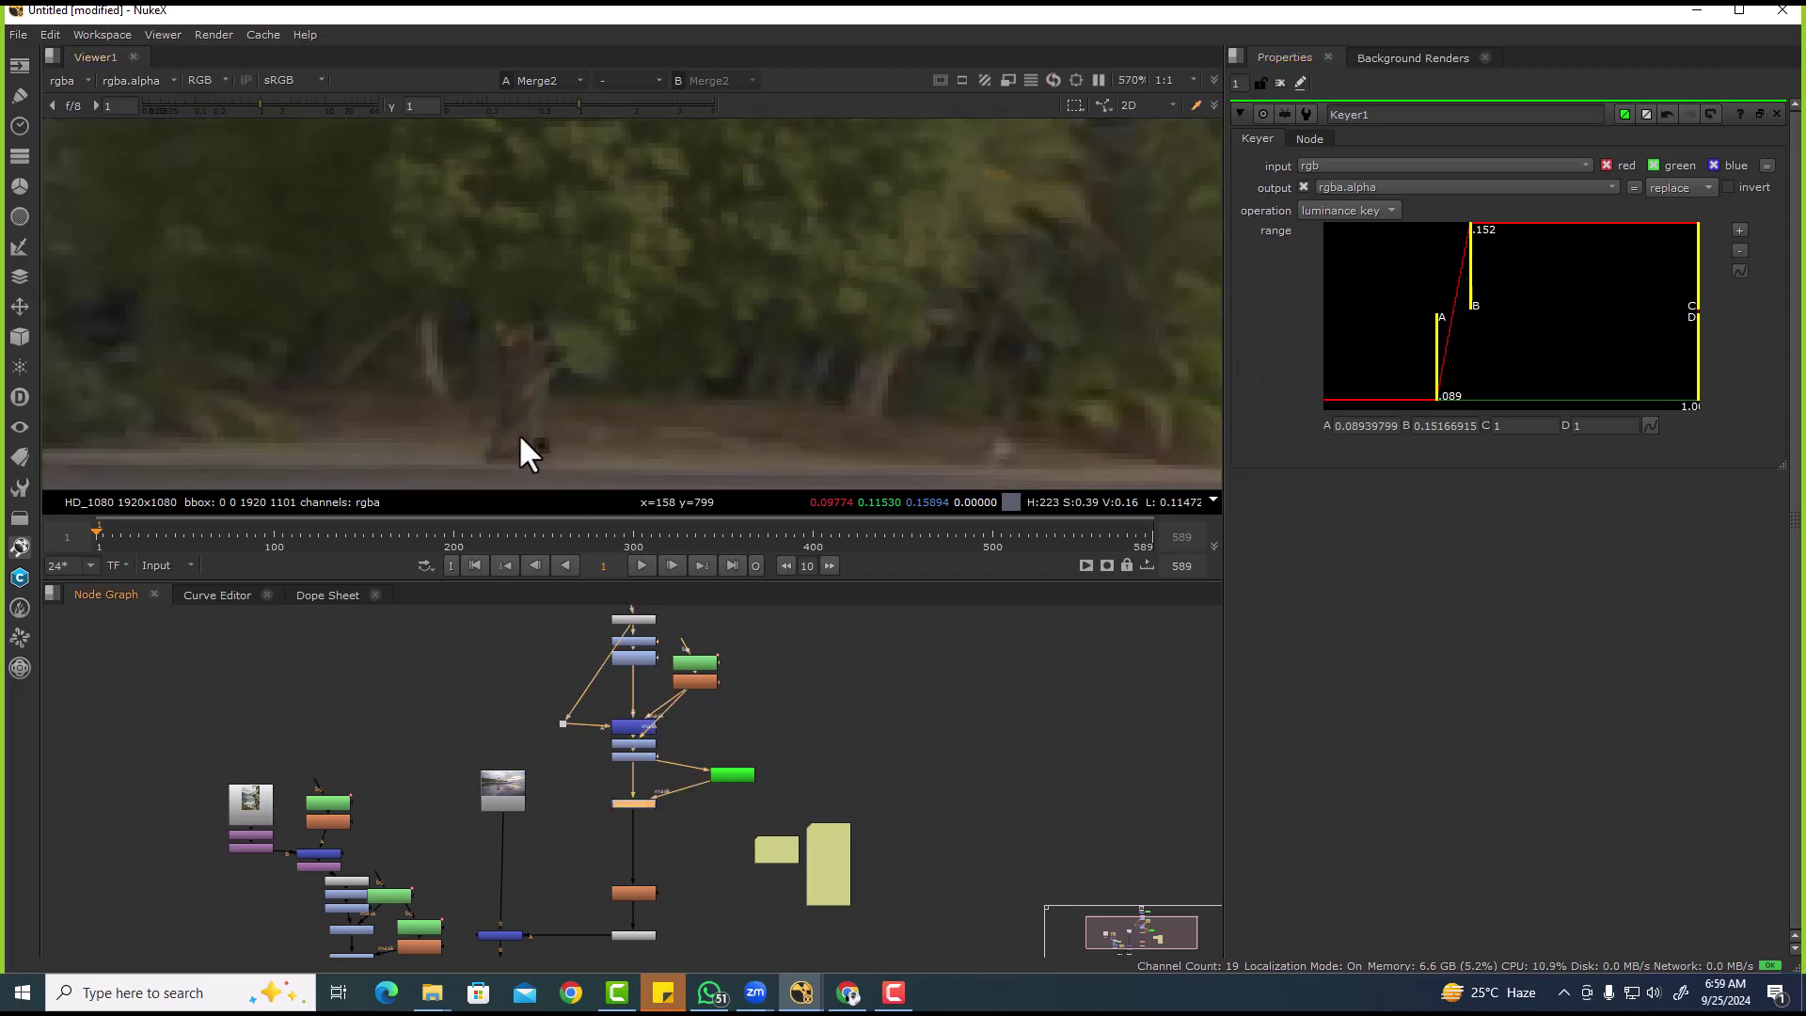
scroll(714, 736, up, 3)
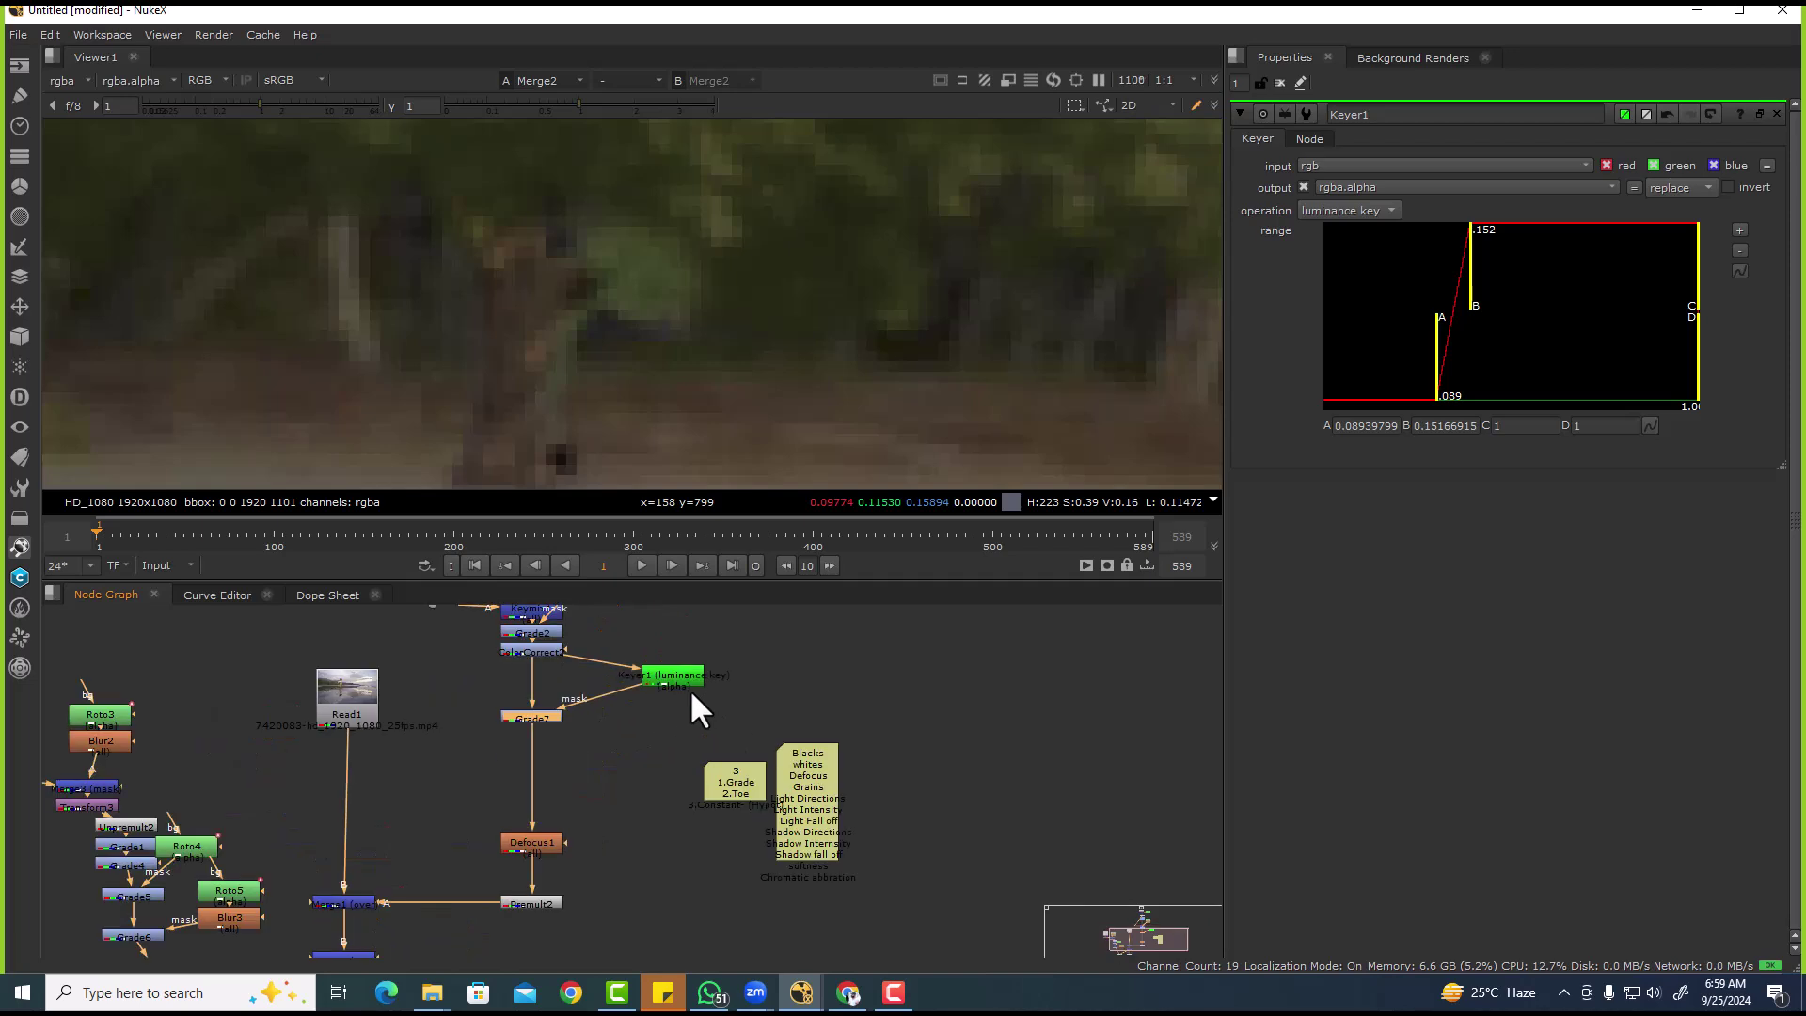
key(o)
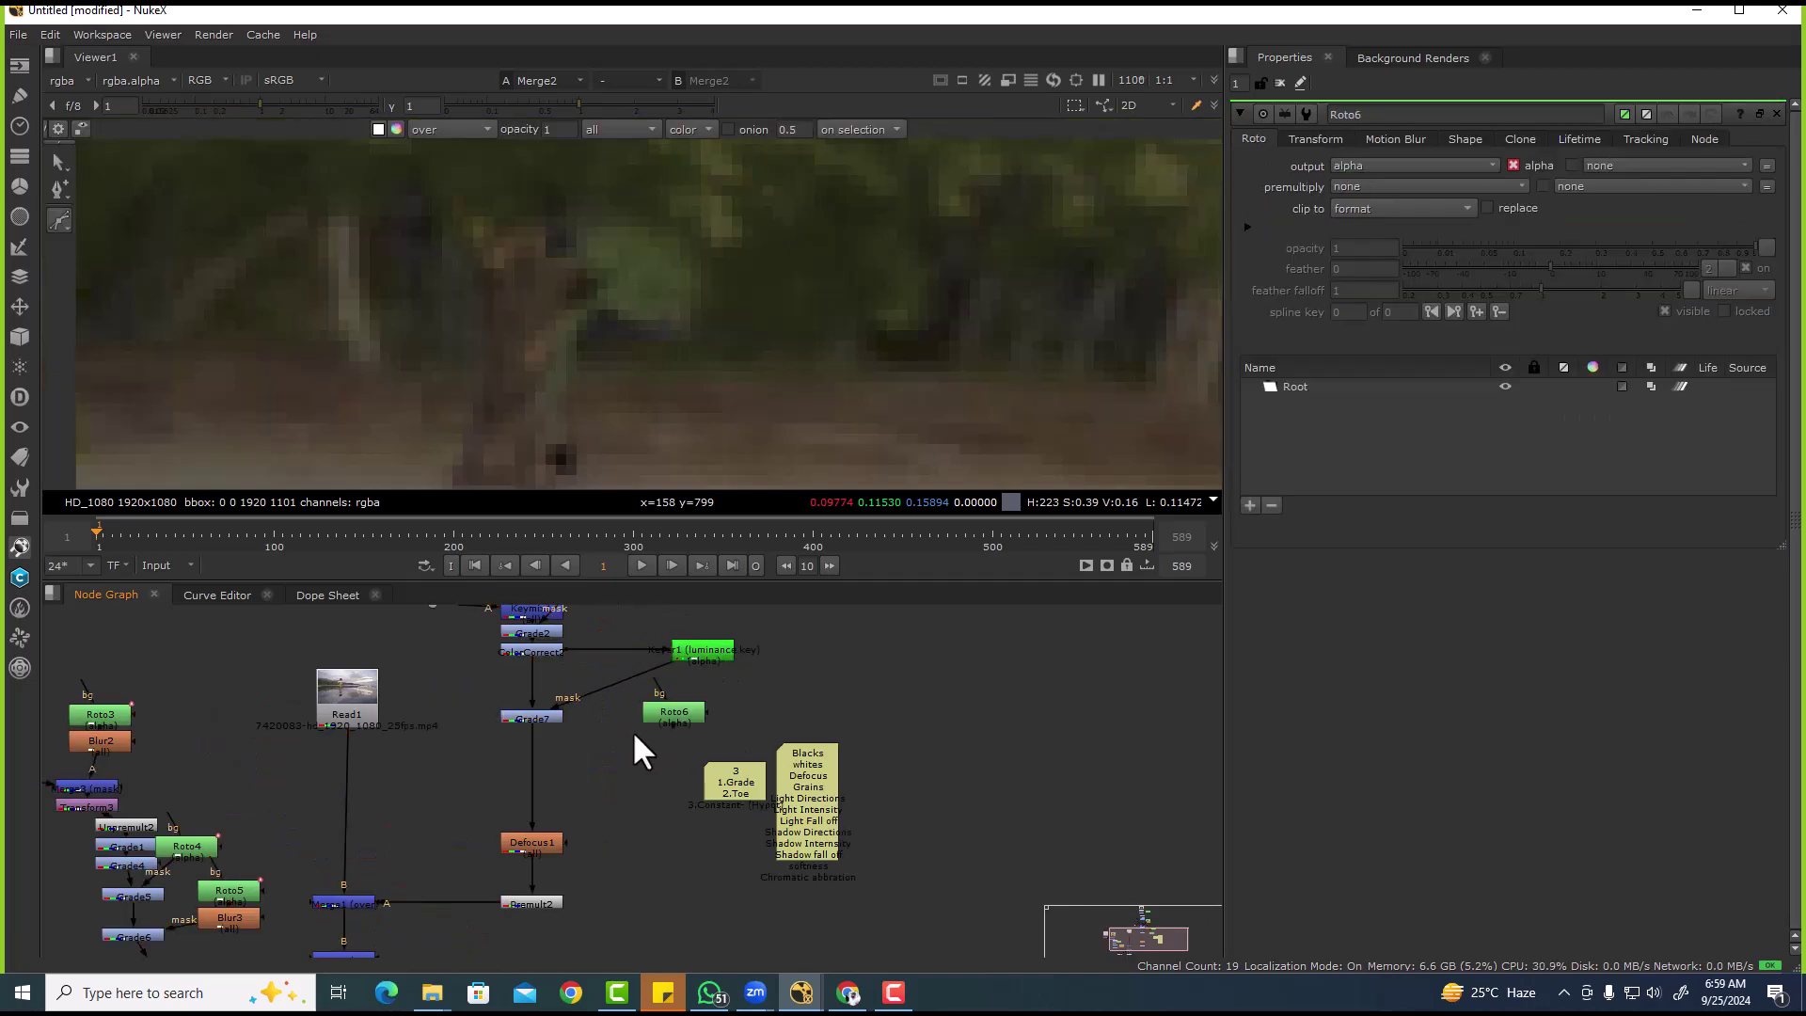
key(m)
drag(621, 732, 767, 715)
click(694, 716)
drag(602, 689, 752, 712)
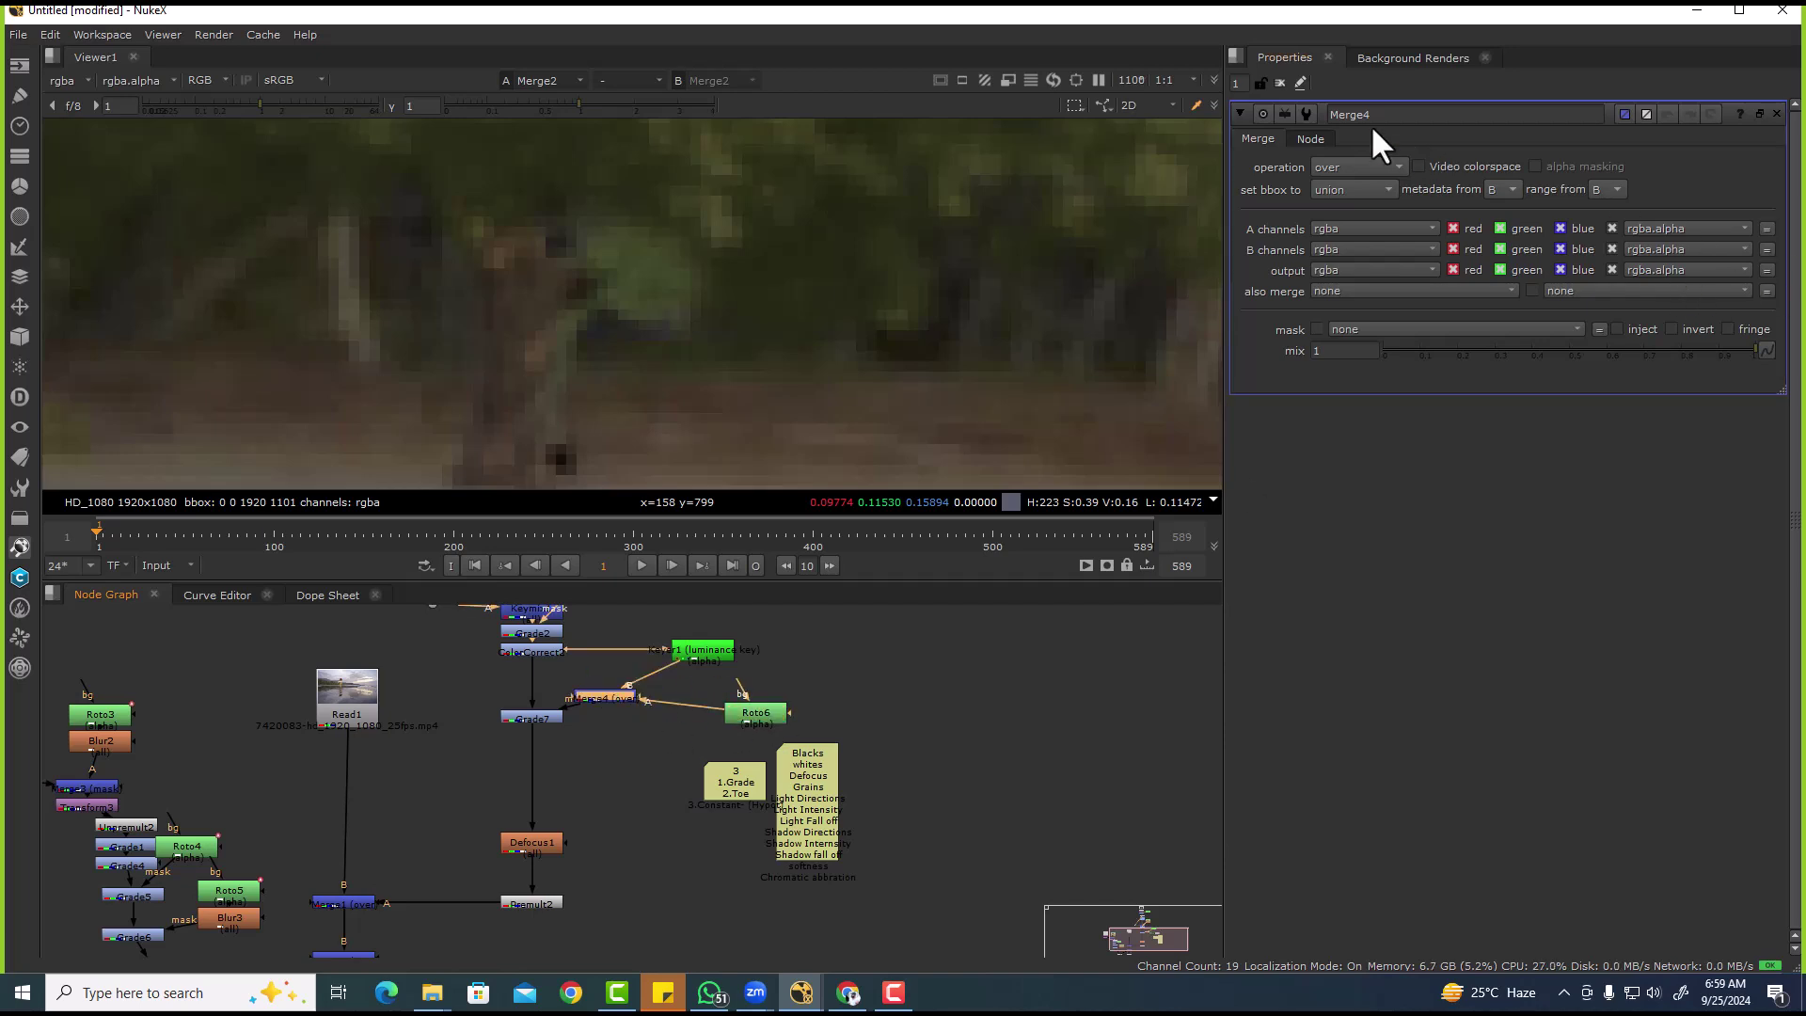
click(1348, 165)
click(1363, 521)
- Draw a closed B-spline around the added tree's trunk in Roto6, hide the overlay and view the whole composite
click(758, 714)
scroll(702, 323, down, 5)
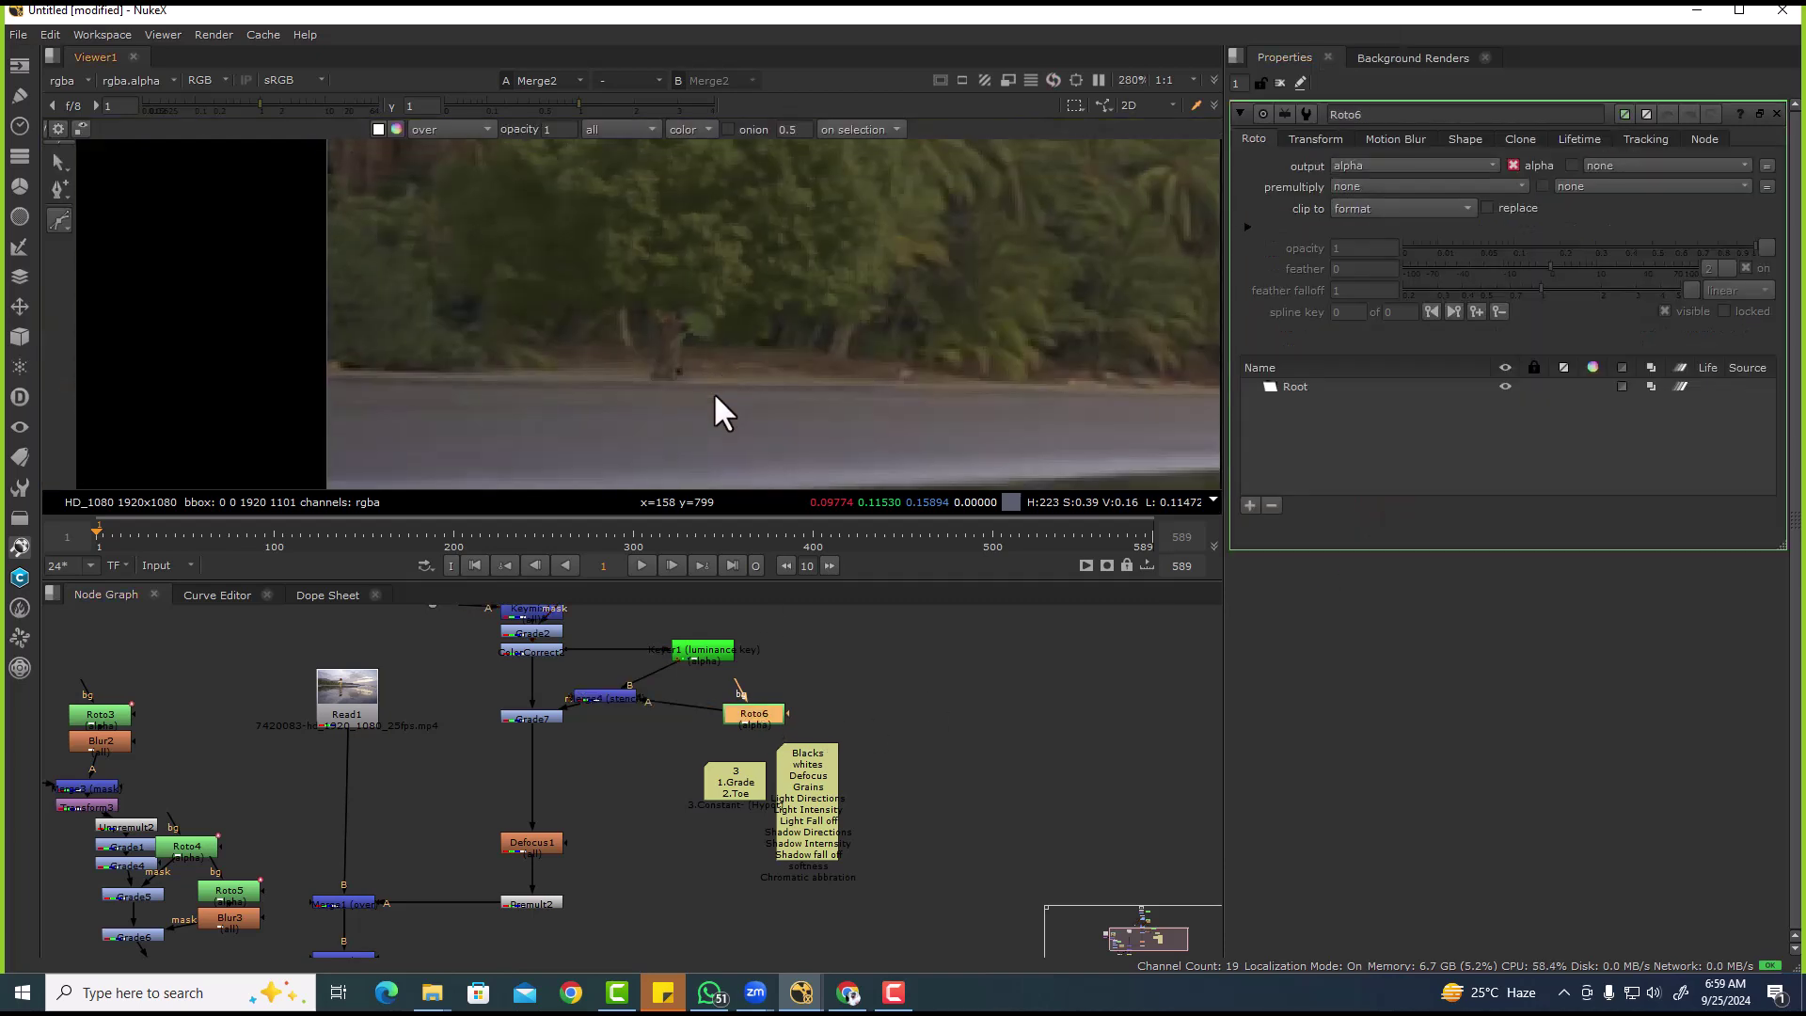
click(622, 337)
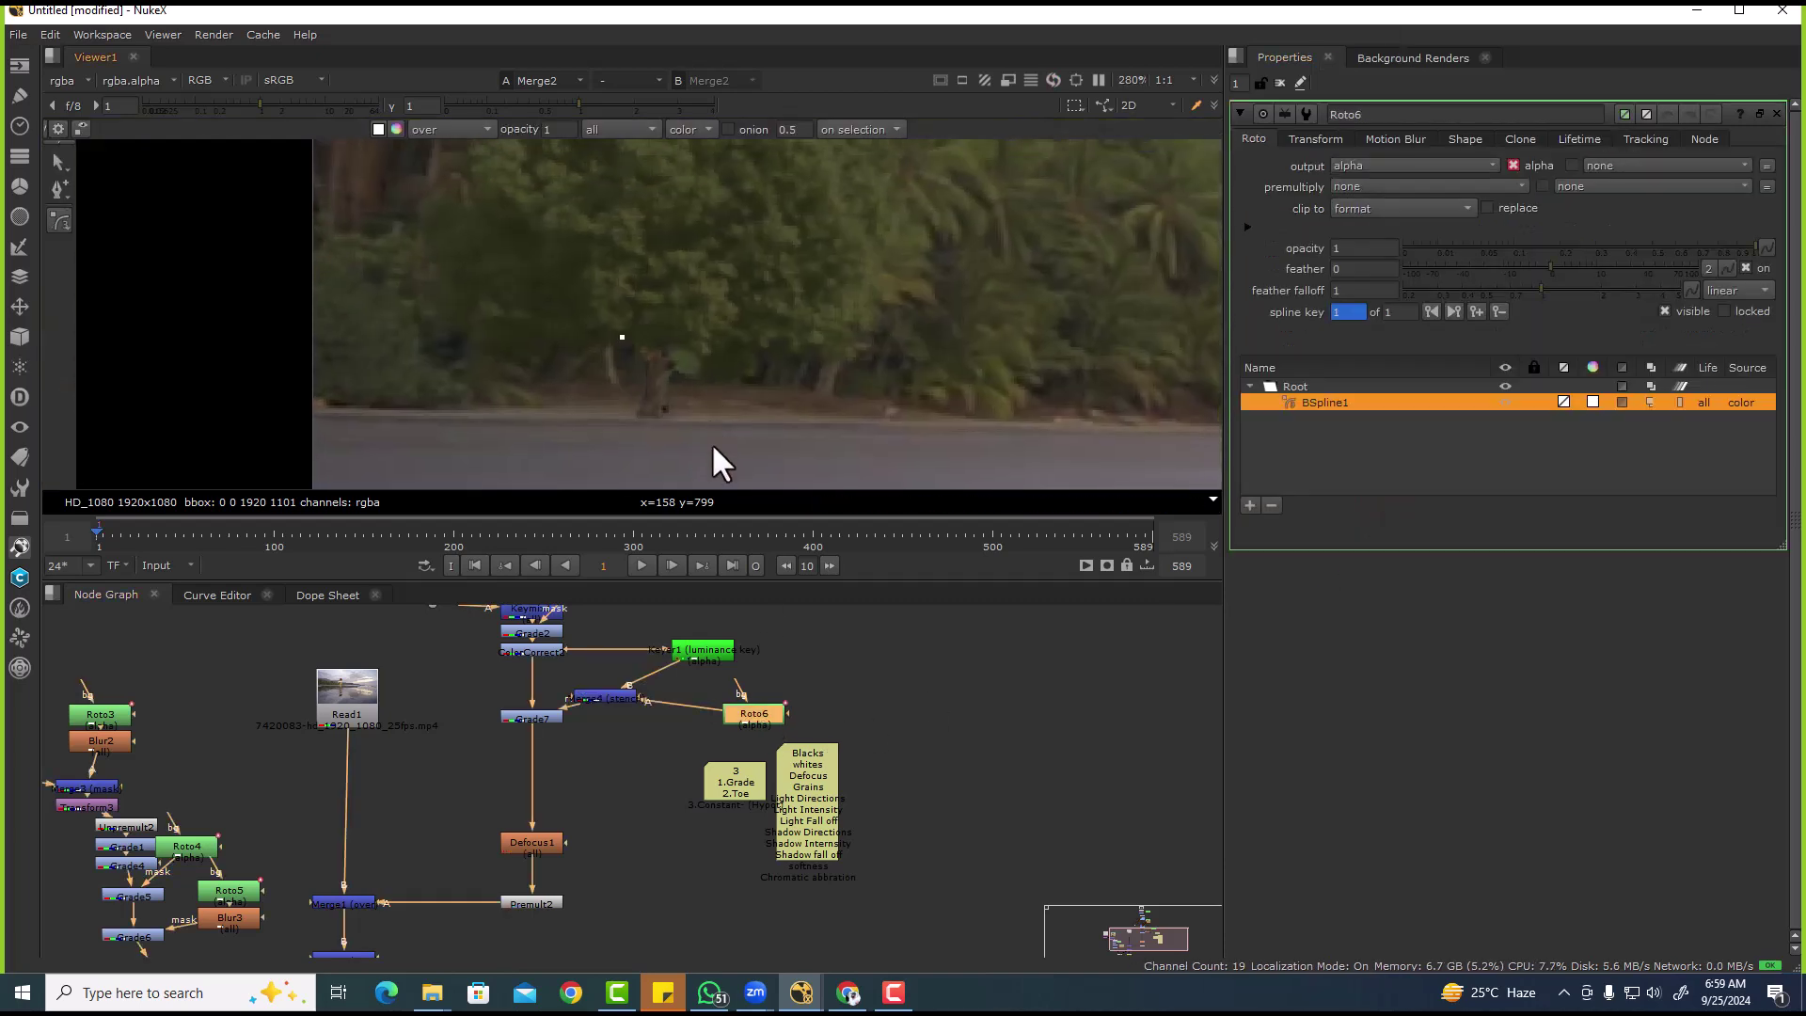
click(724, 372)
click(701, 424)
click(645, 442)
click(613, 441)
click(599, 398)
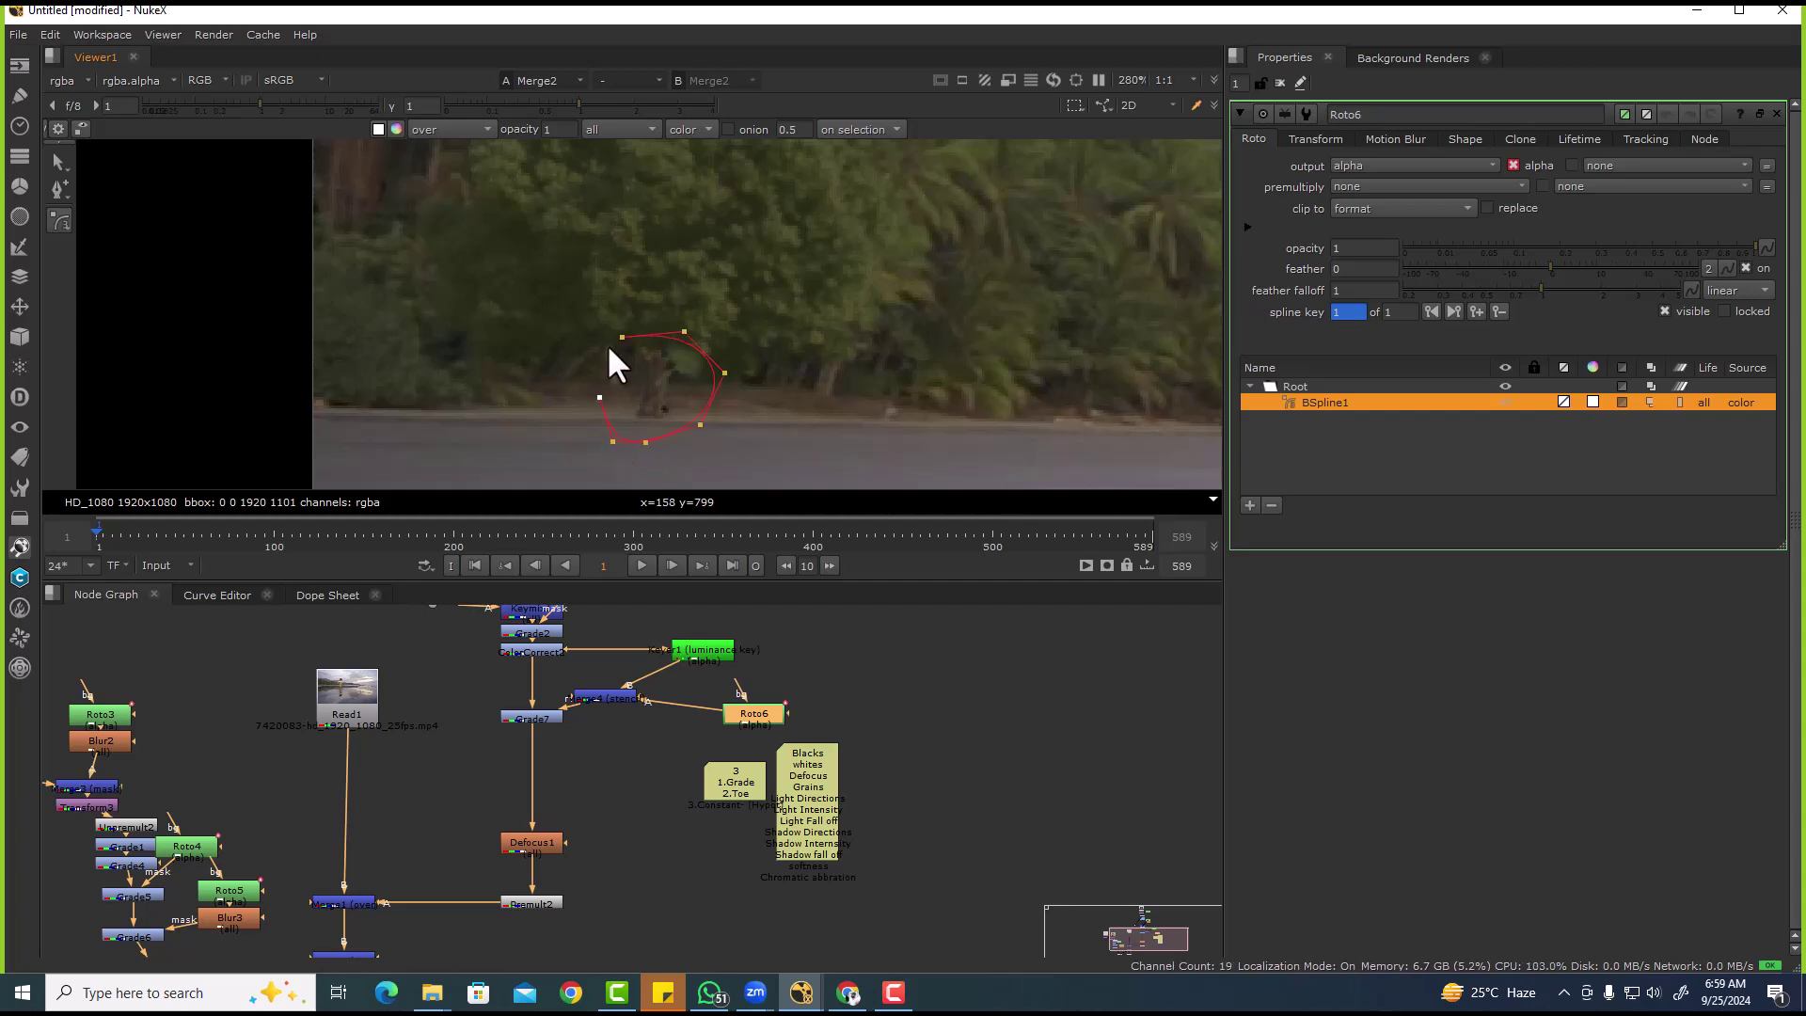
click(622, 337)
click(763, 407)
key(o)
key(f)
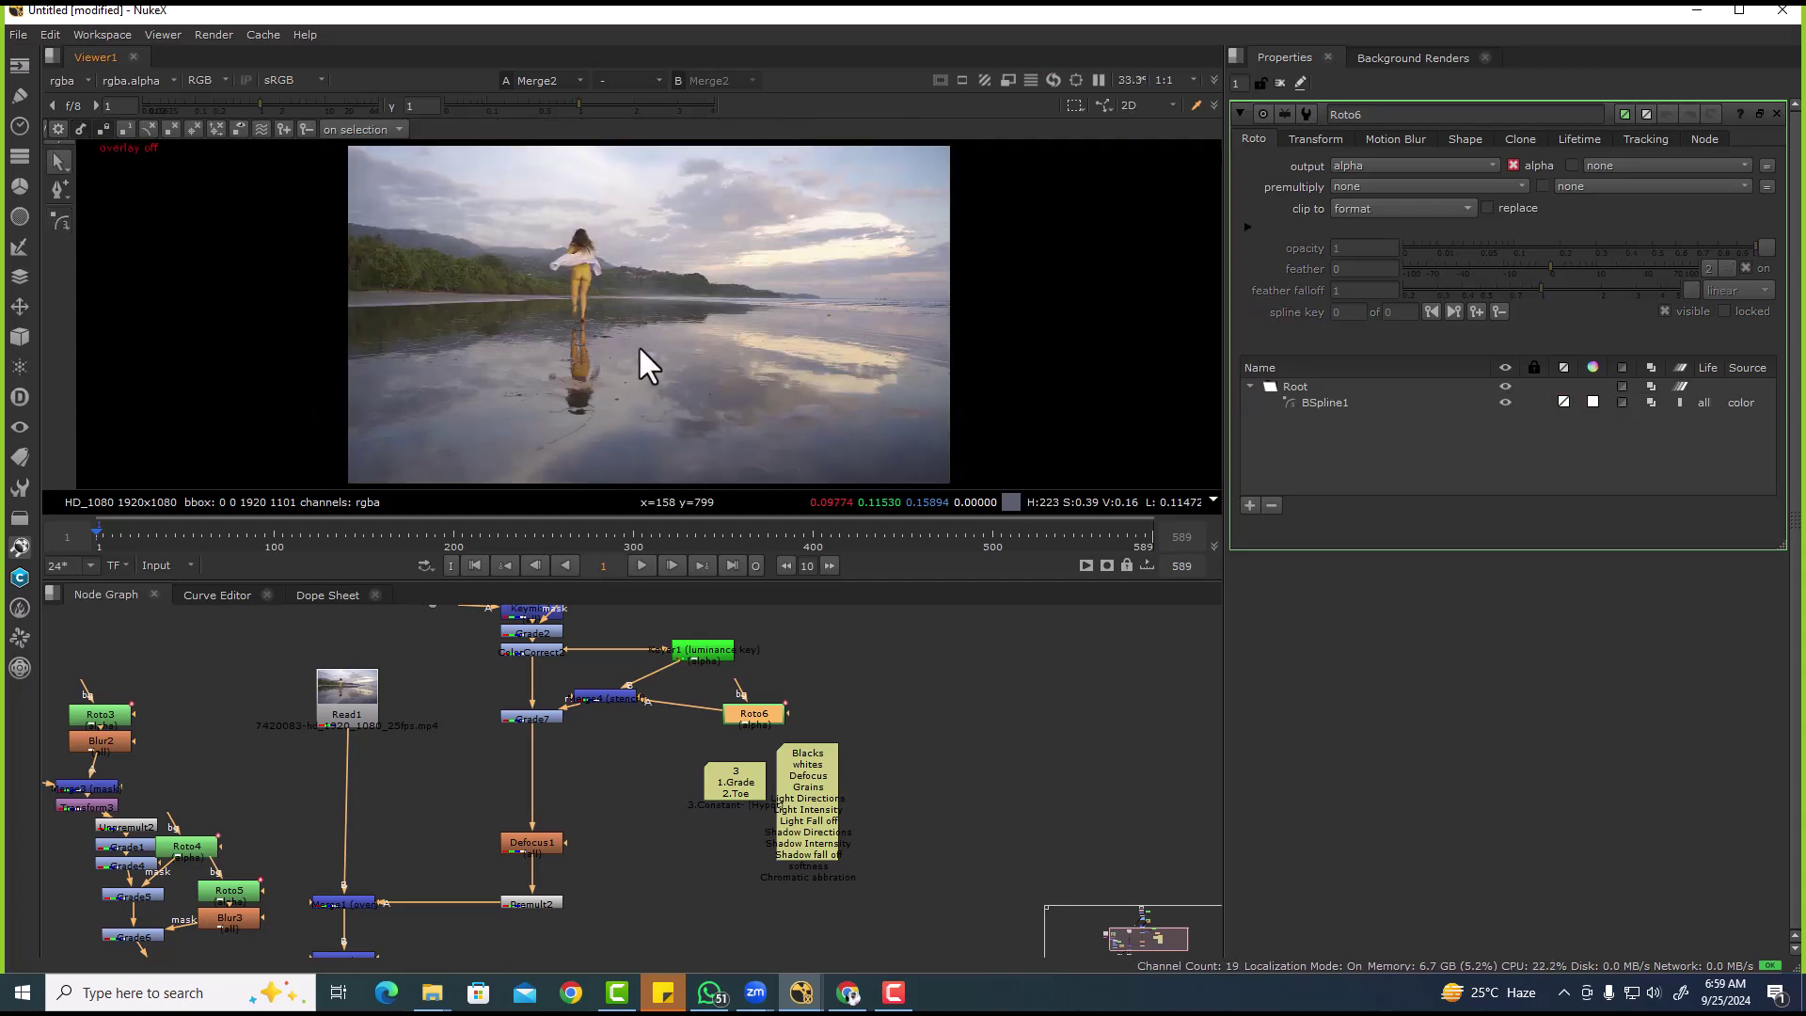
- Insert a Grade node between Read1 and the tree merge to darken the ground below the trunk
scroll(469, 306, up, 5)
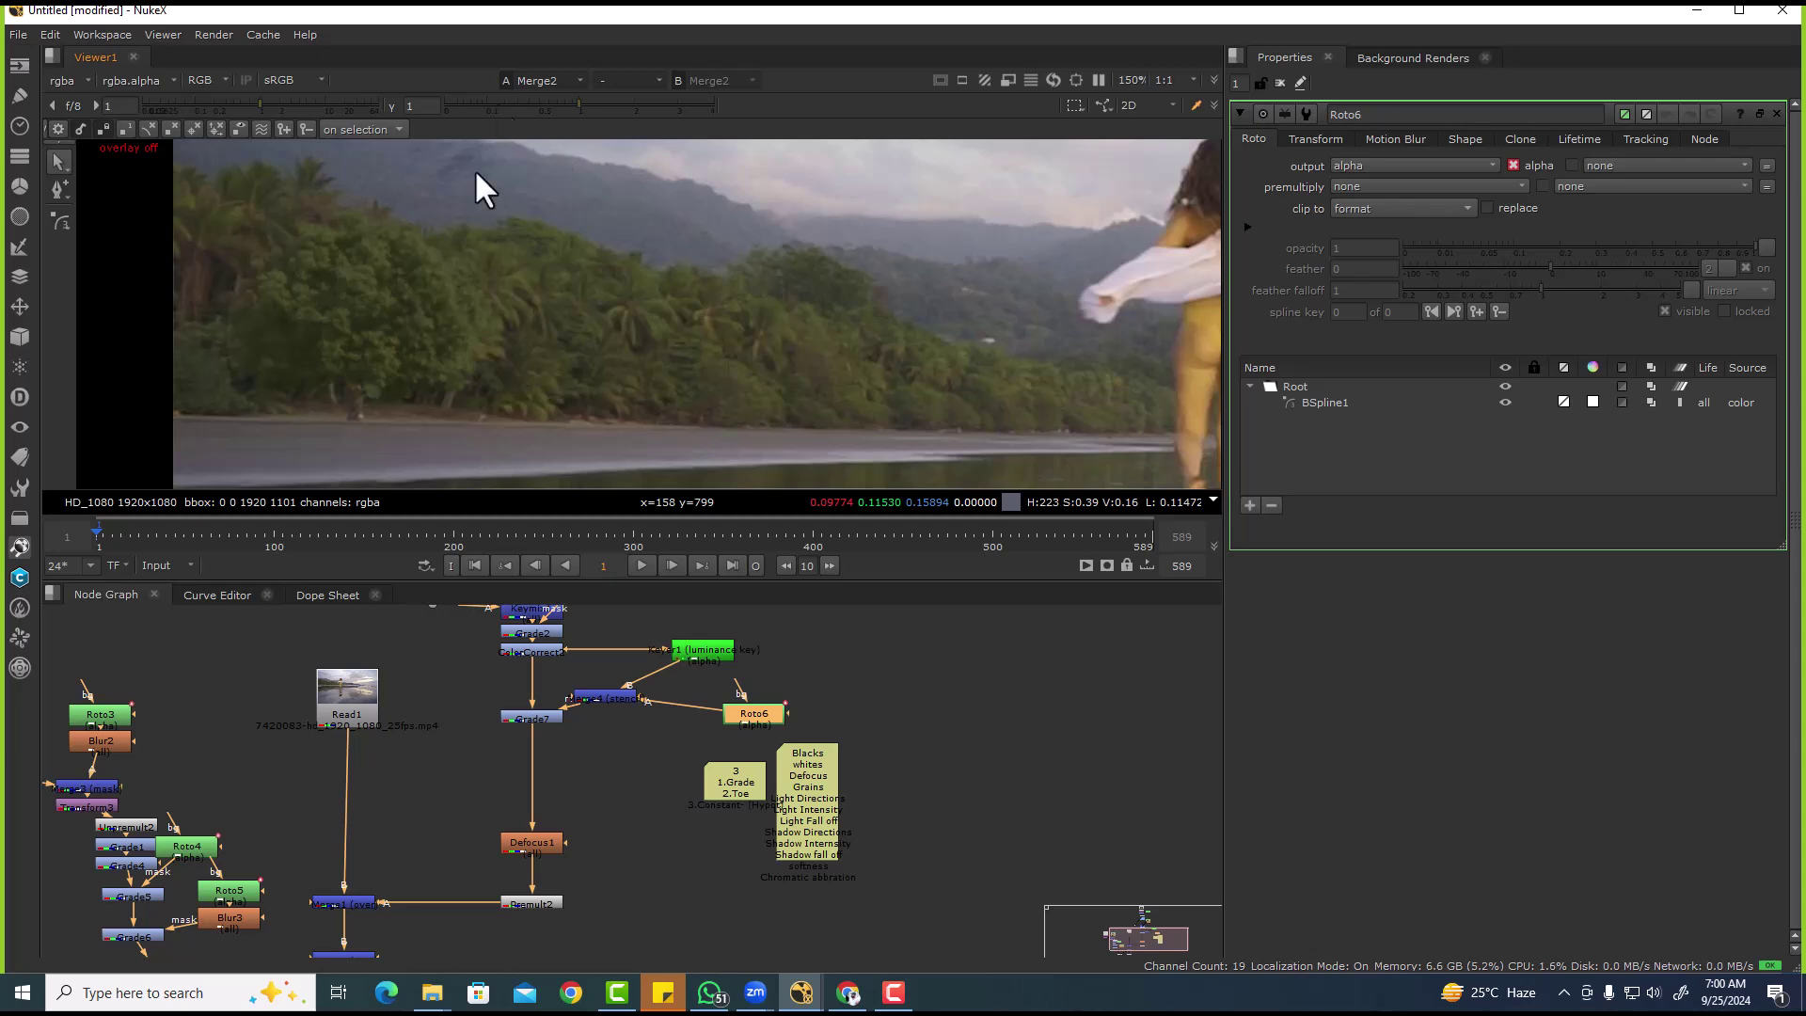
scroll(346, 429, up, 7)
drag(395, 425, 431, 436)
middle_drag(564, 781, 572, 743)
scroll(334, 410, up, 3)
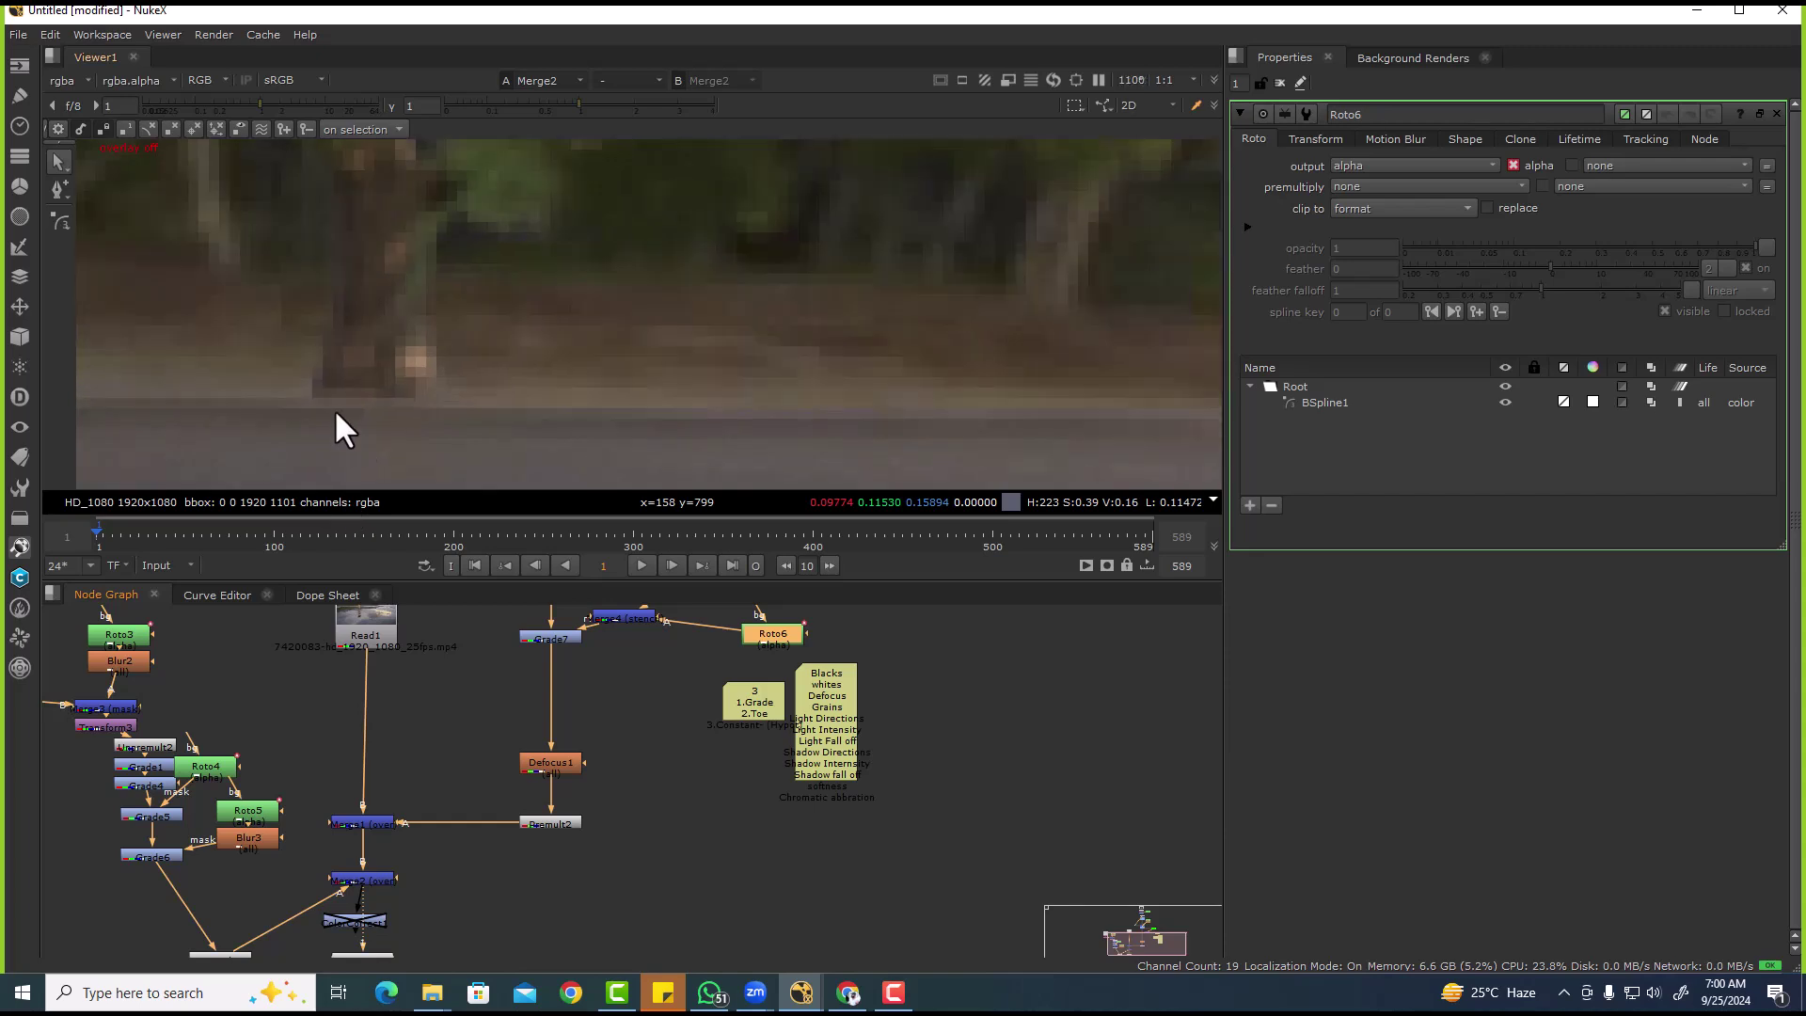
click(387, 707)
key(g)
drag(416, 703, 364, 705)
- Add a Roto node as Grade8's mask and draw a thin closed Bezier strip on the ground along the trunk's base
click(457, 662)
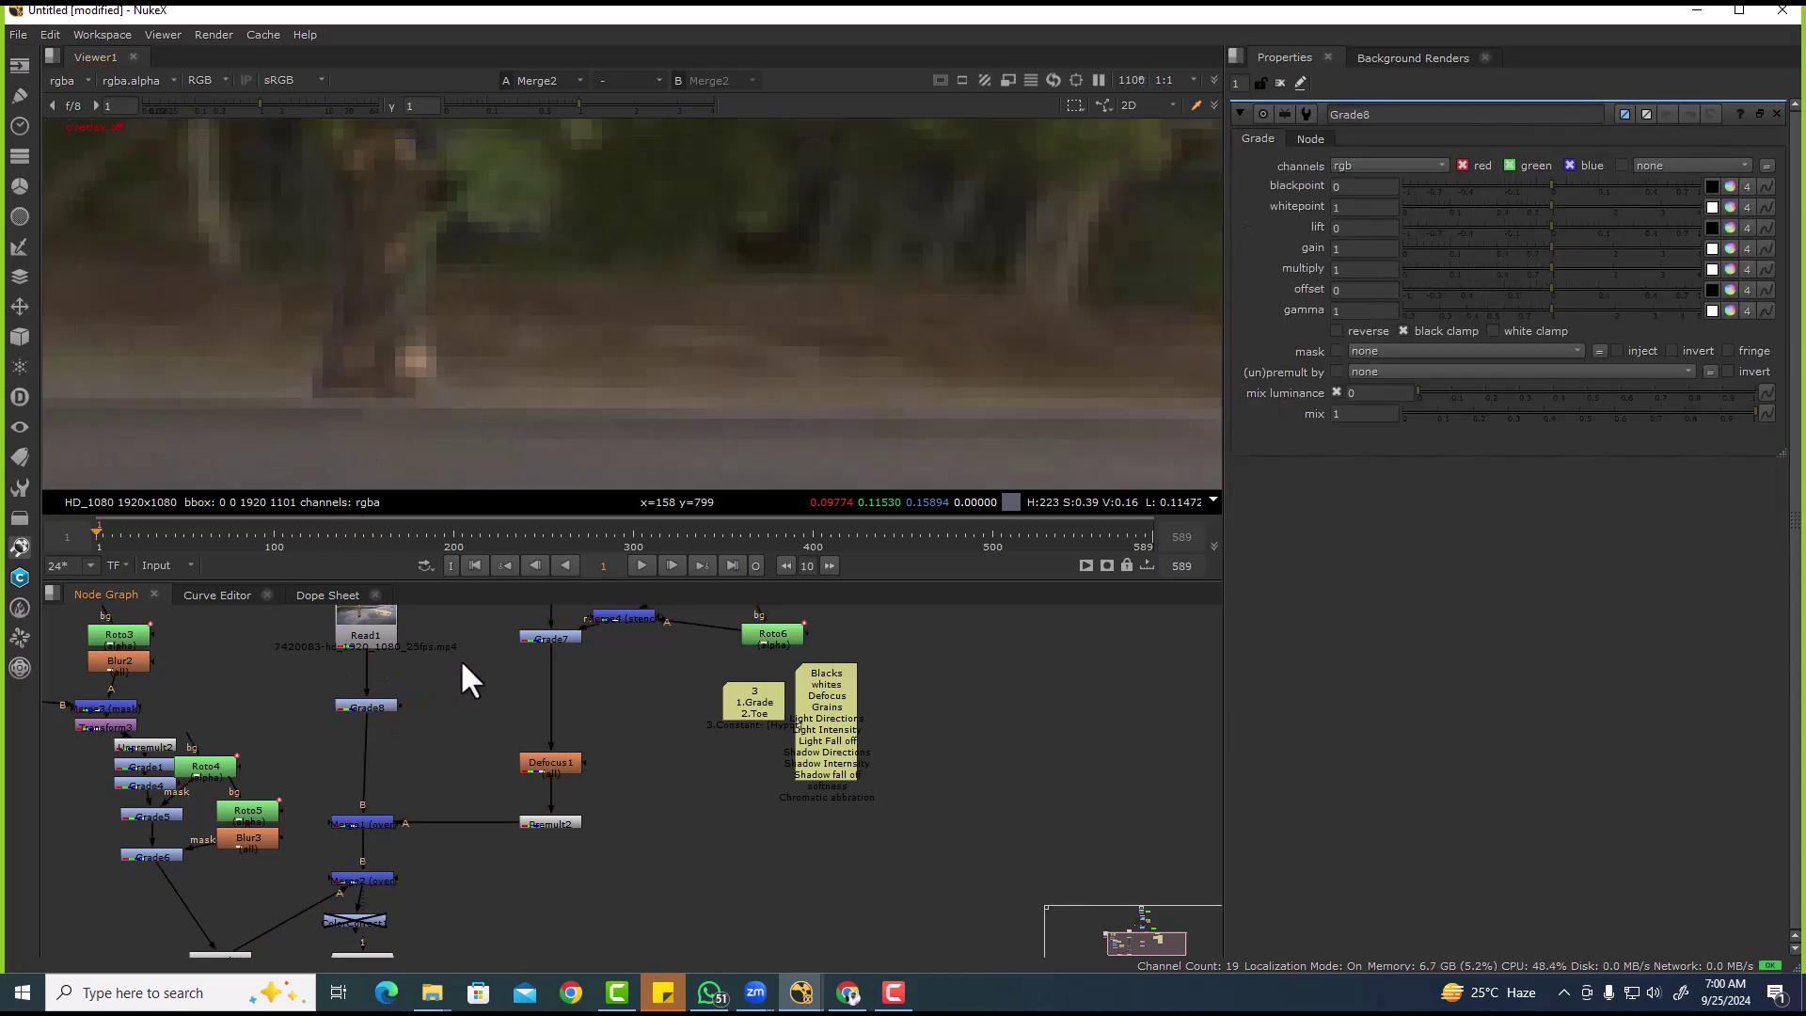
key(o)
right_click(291, 251)
click(311, 246)
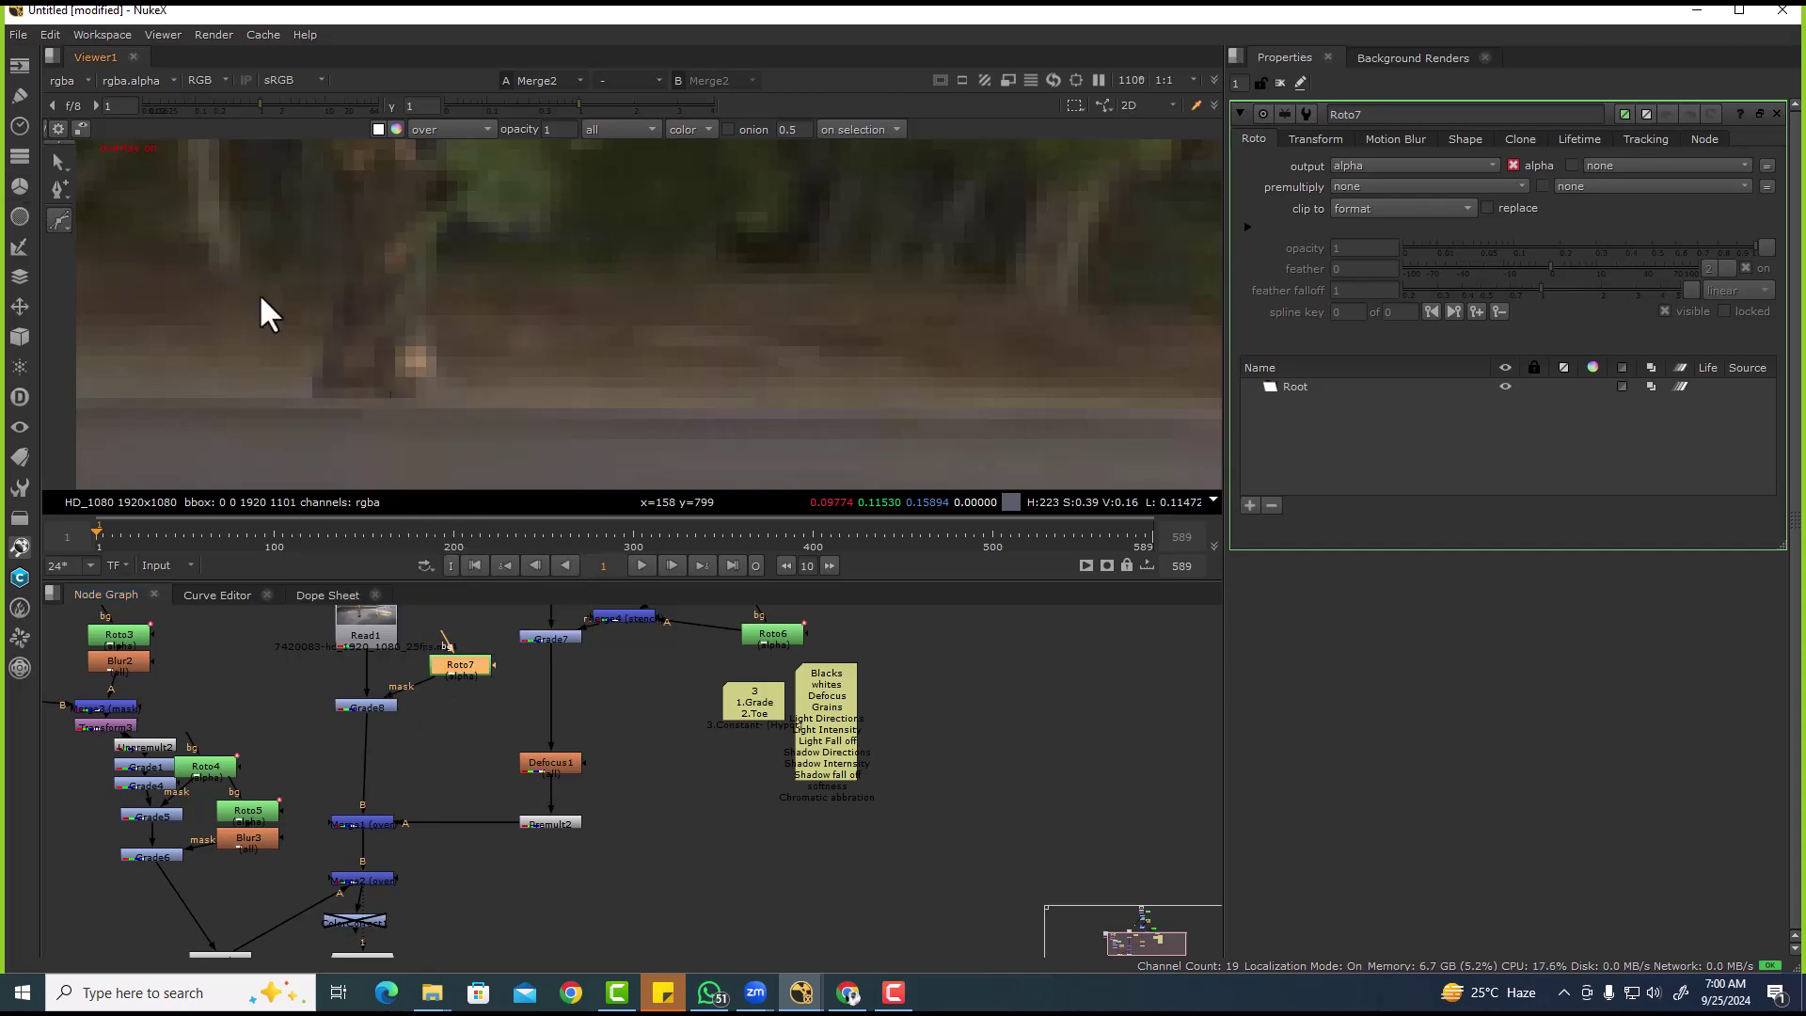
scroll(420, 354, up, 2)
scroll(283, 386, down, 2)
click(267, 383)
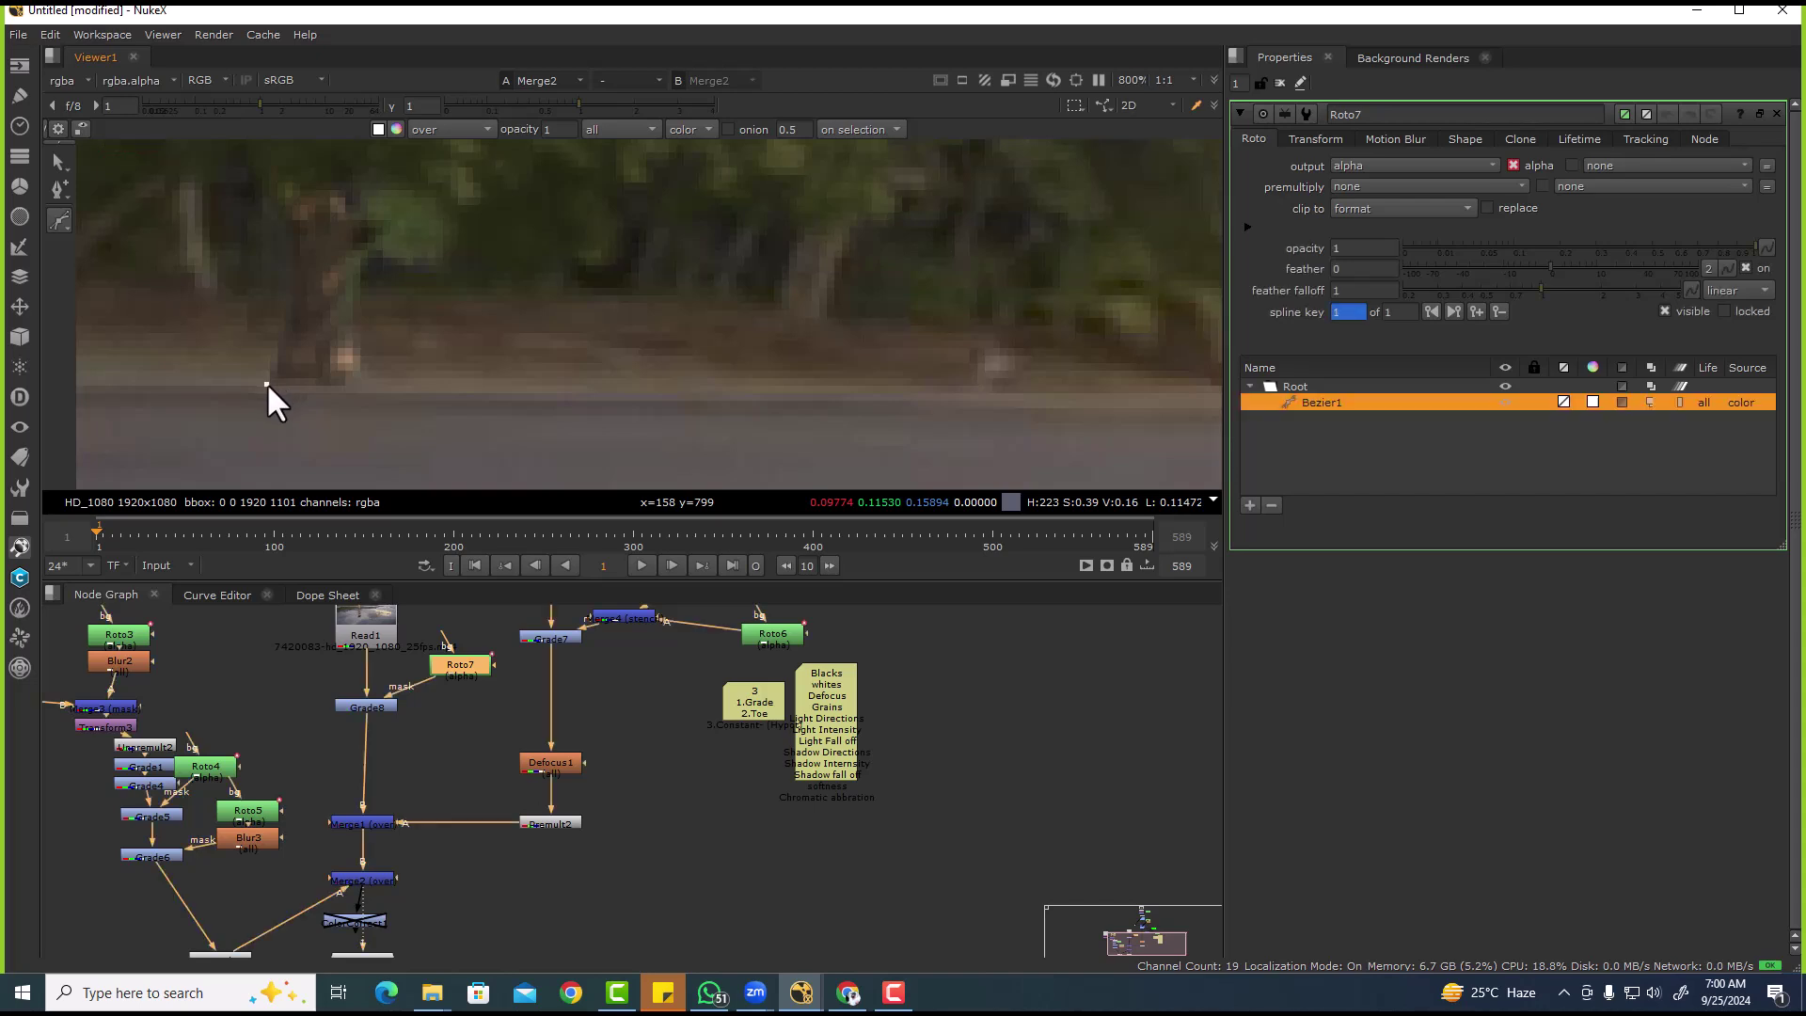
click(351, 391)
scroll(352, 391, up, 2)
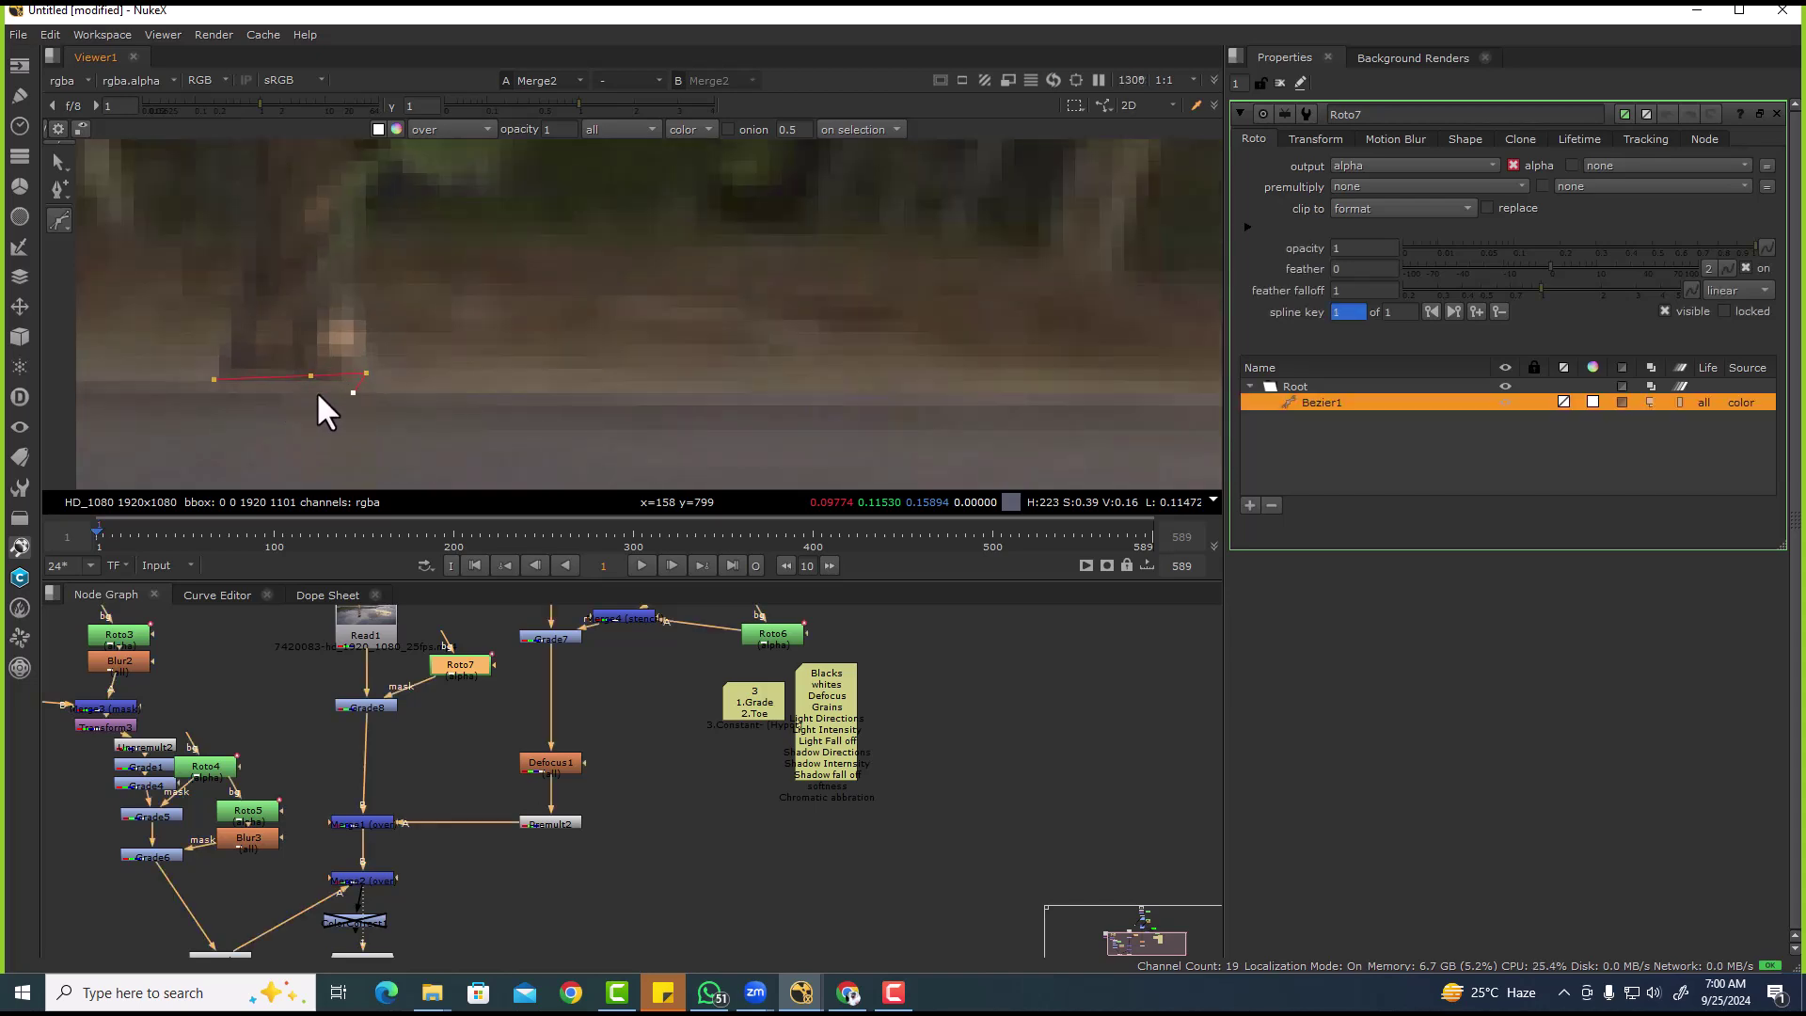
click(206, 390)
key(Return)
- Set Grade8's gain to 0.14 to create a contact shadow under the trunk
double_click(364, 705)
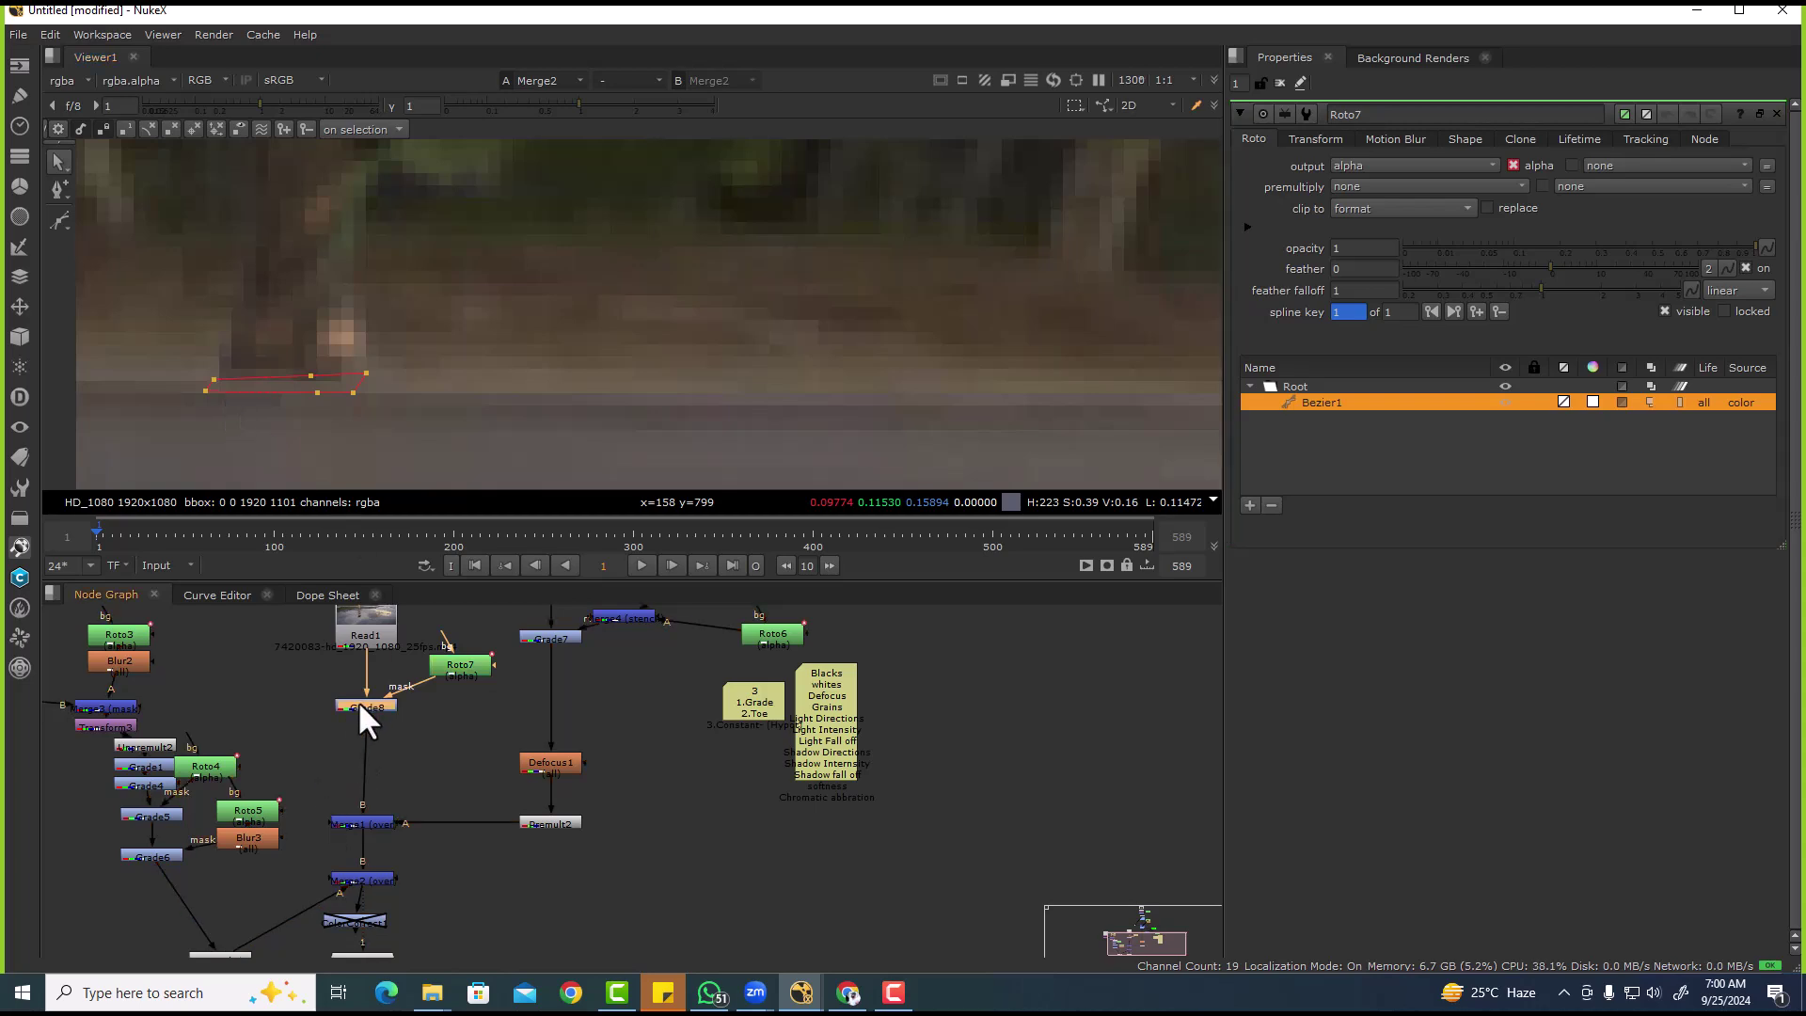
drag(1540, 246, 1456, 246)
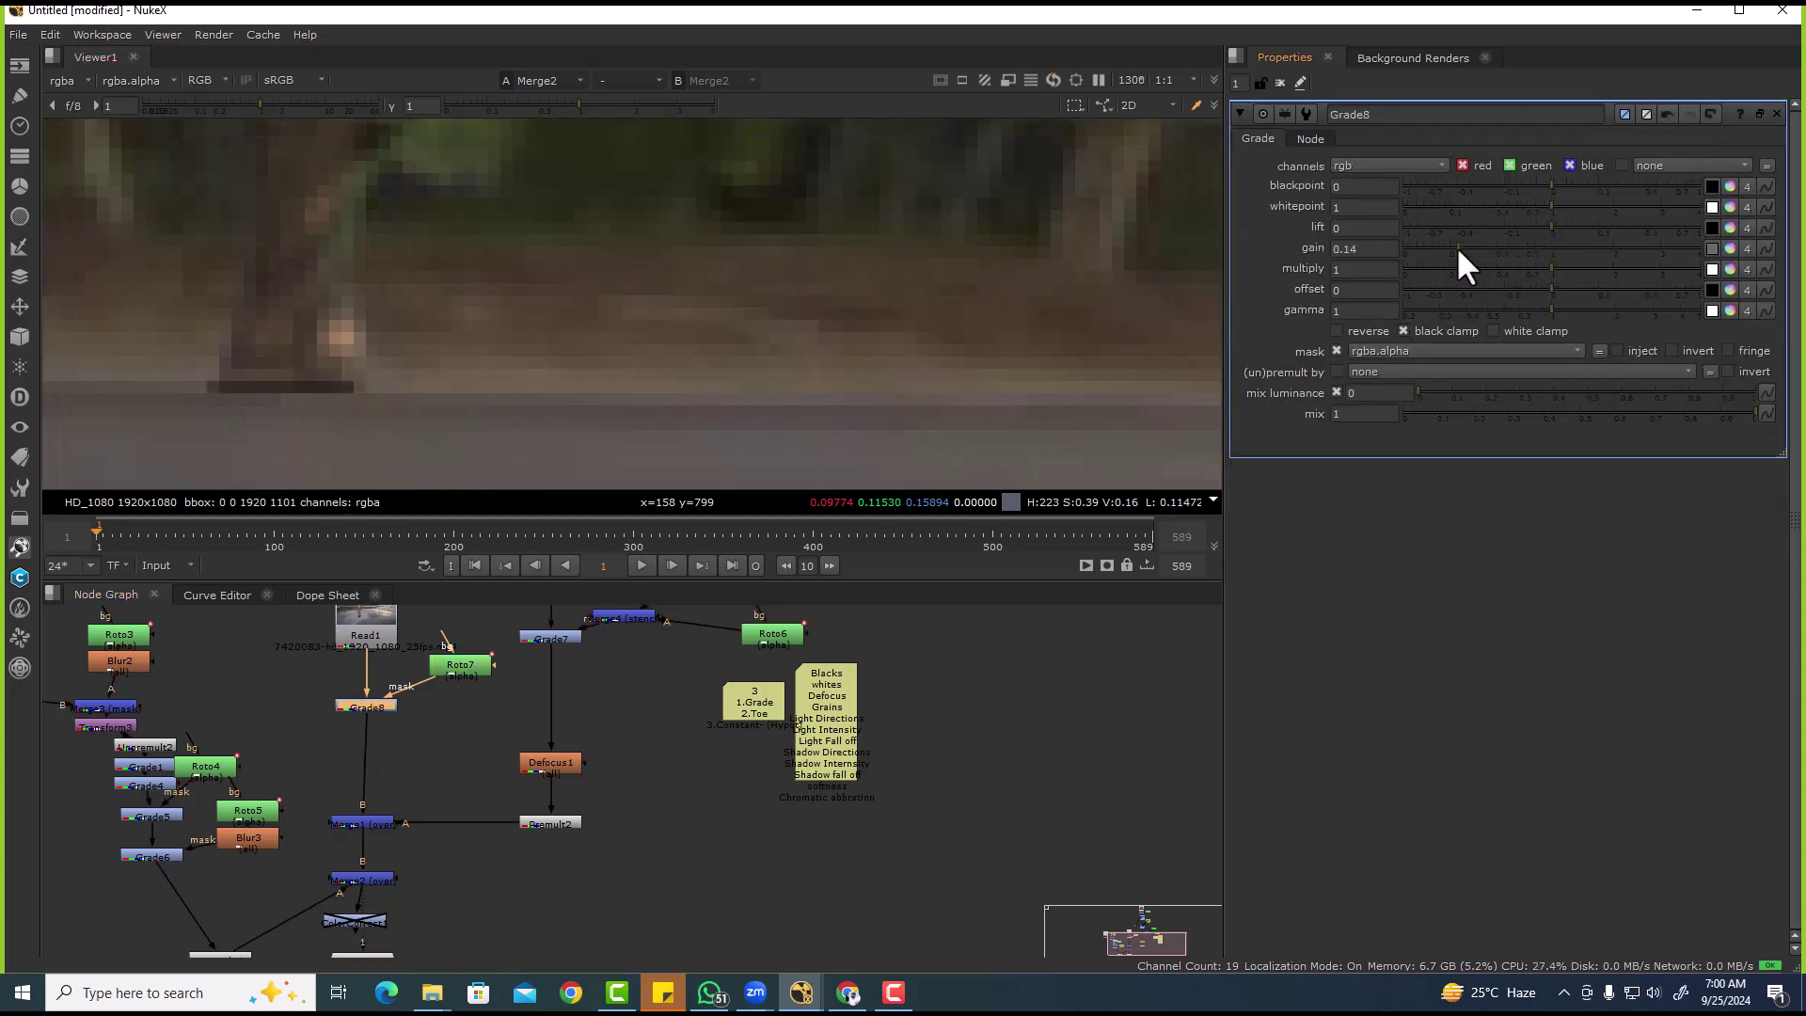
scroll(339, 377, down, 6)
scroll(466, 282, up, 5)
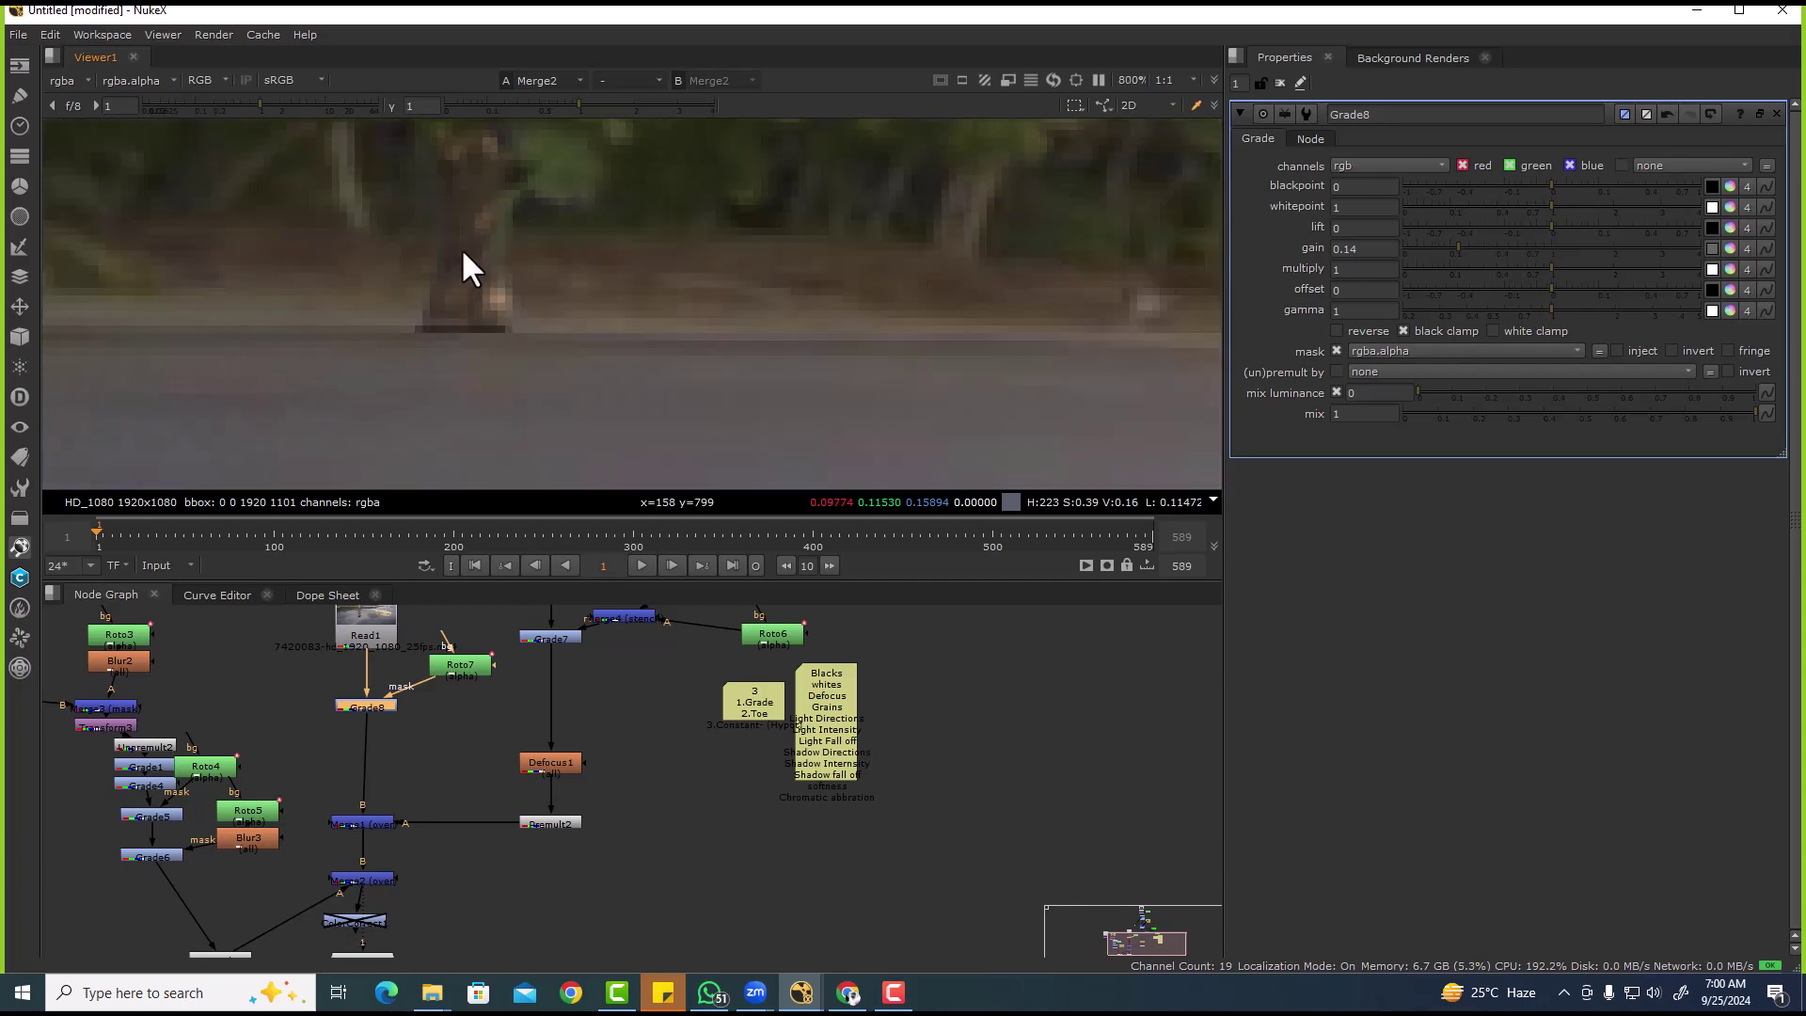
- Insert a Blur node between Roto7 and Grade8's mask and set its size to 2.3
drag(474, 684, 480, 678)
key(b)
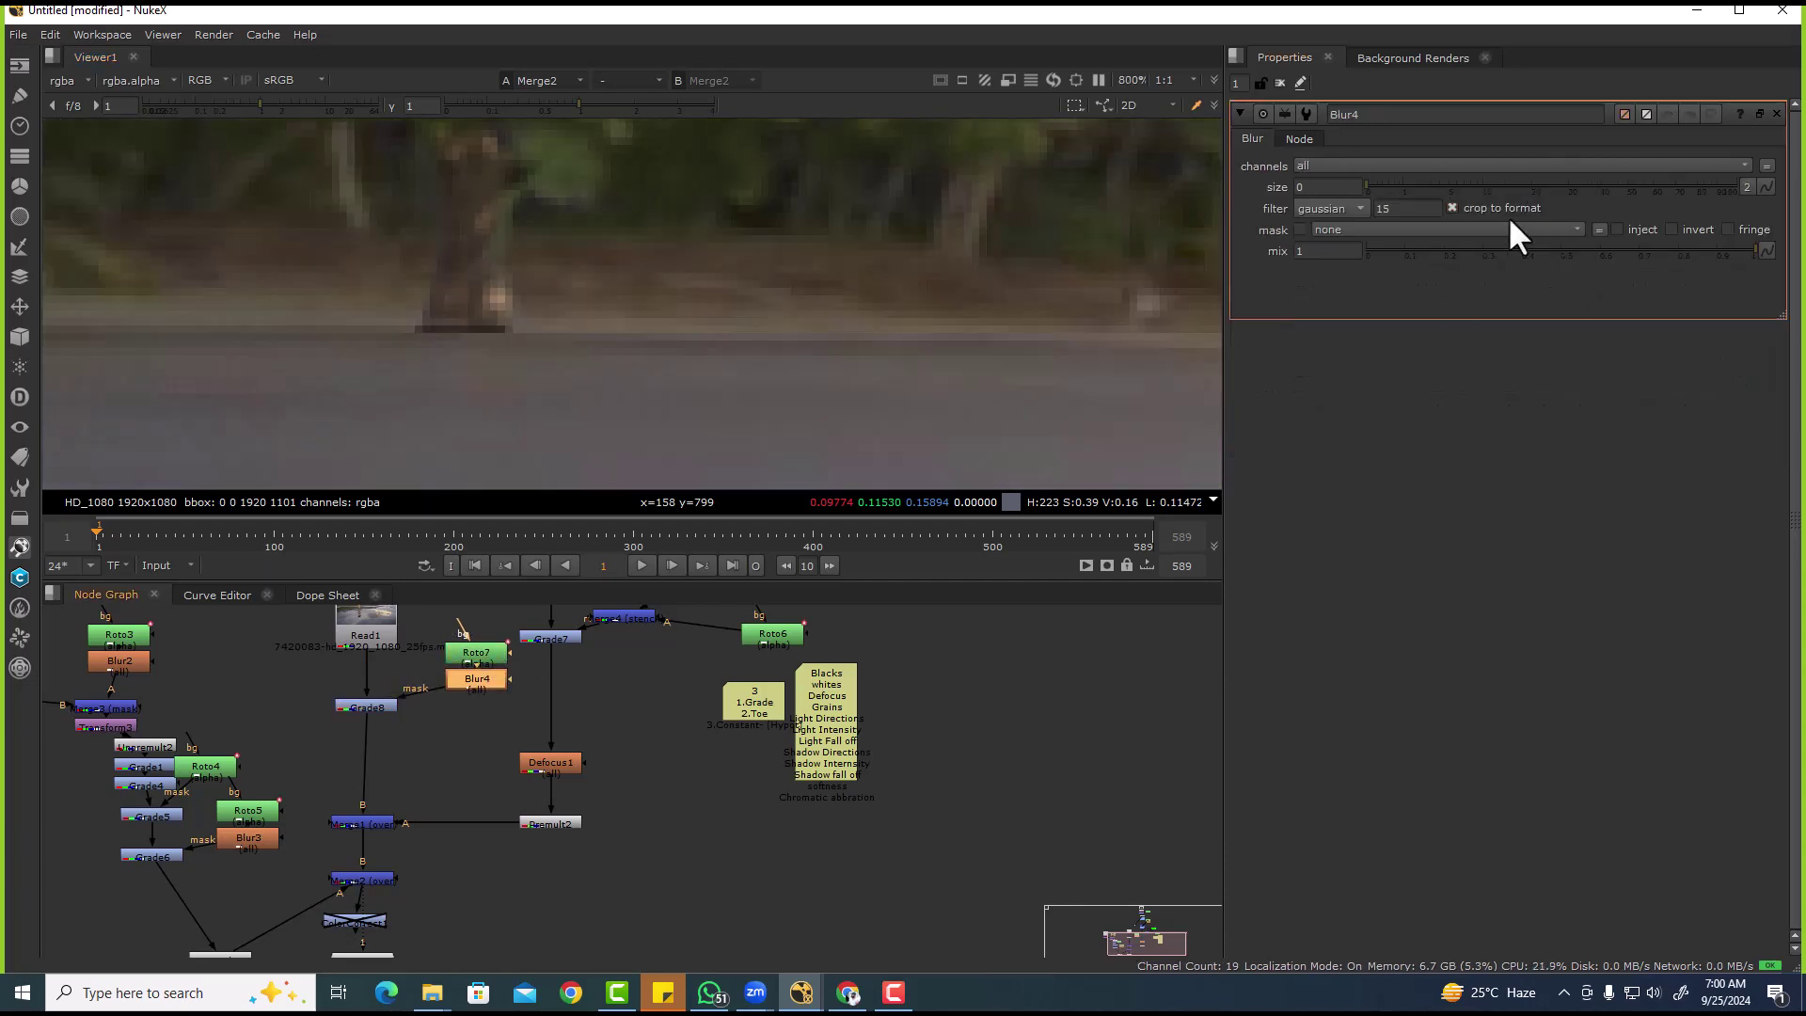
drag(1381, 185, 1422, 188)
scroll(621, 320, down, 8)
- Compare the trunk's contact shadow with Grade8 off and on, and examine how the tree sits in the beach composite
click(353, 701)
key(d)
scroll(483, 299, up, 4)
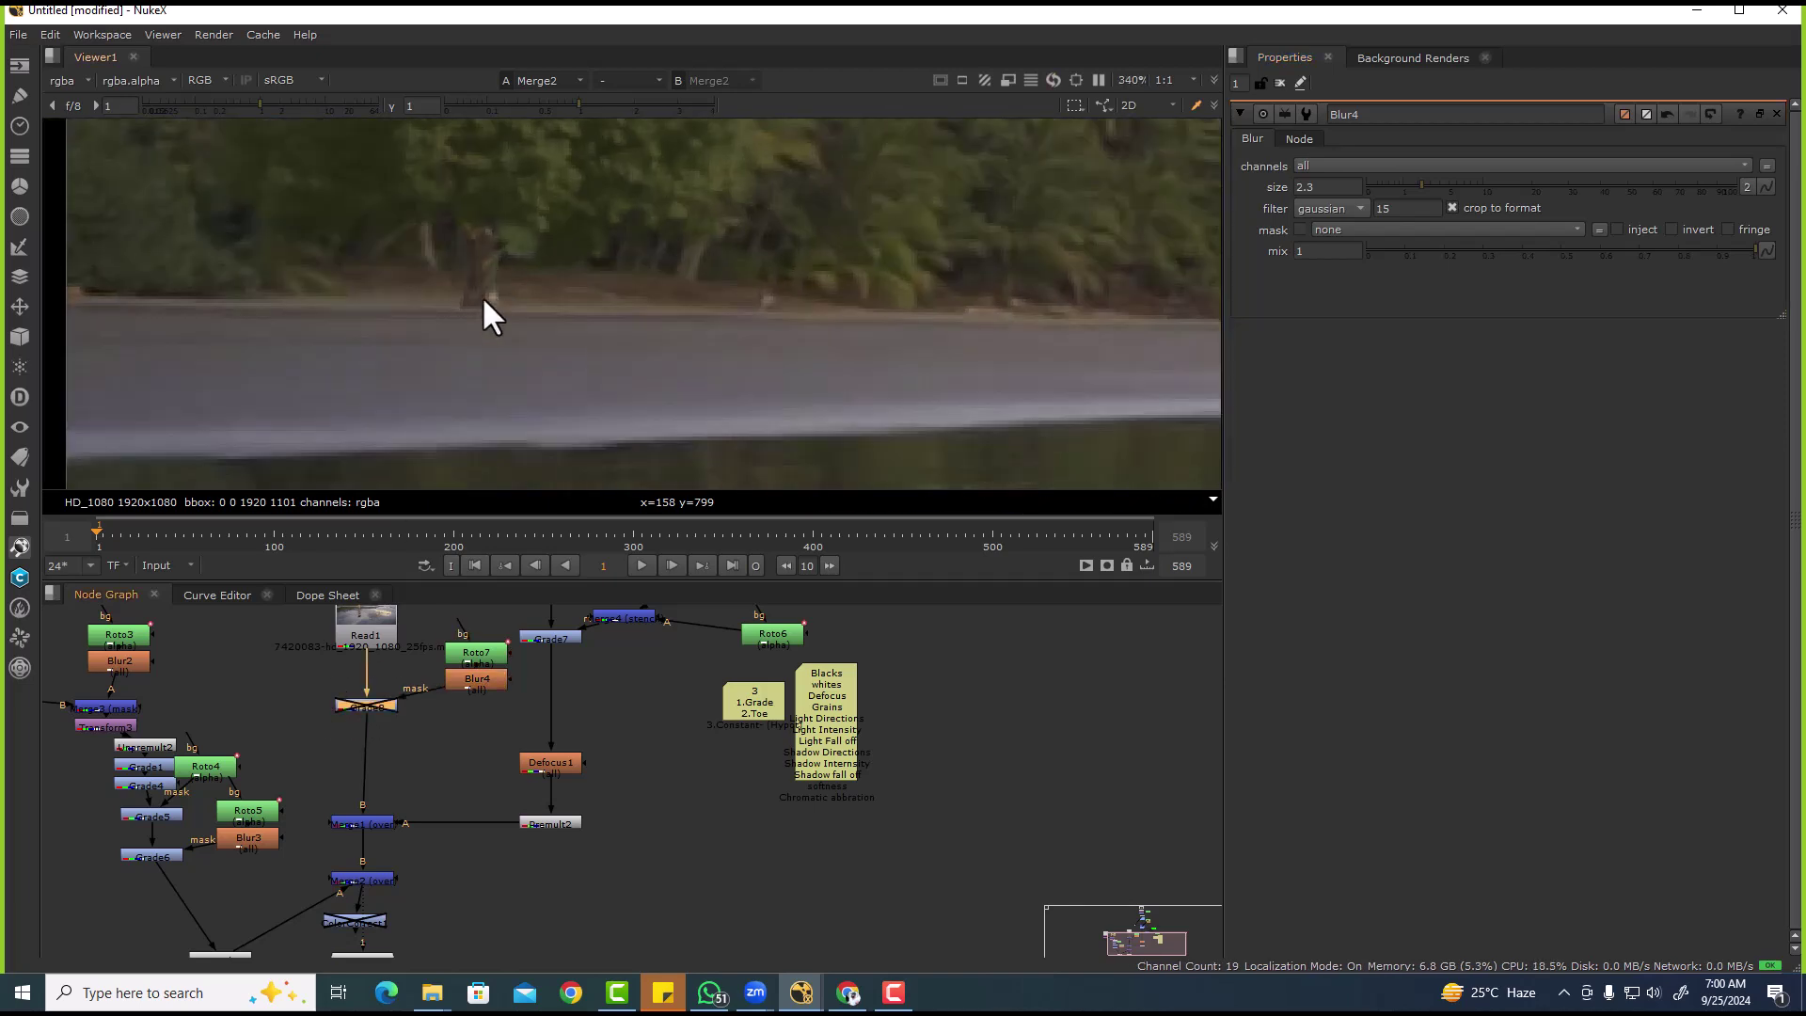
scroll(490, 305, up, 1)
key(d)
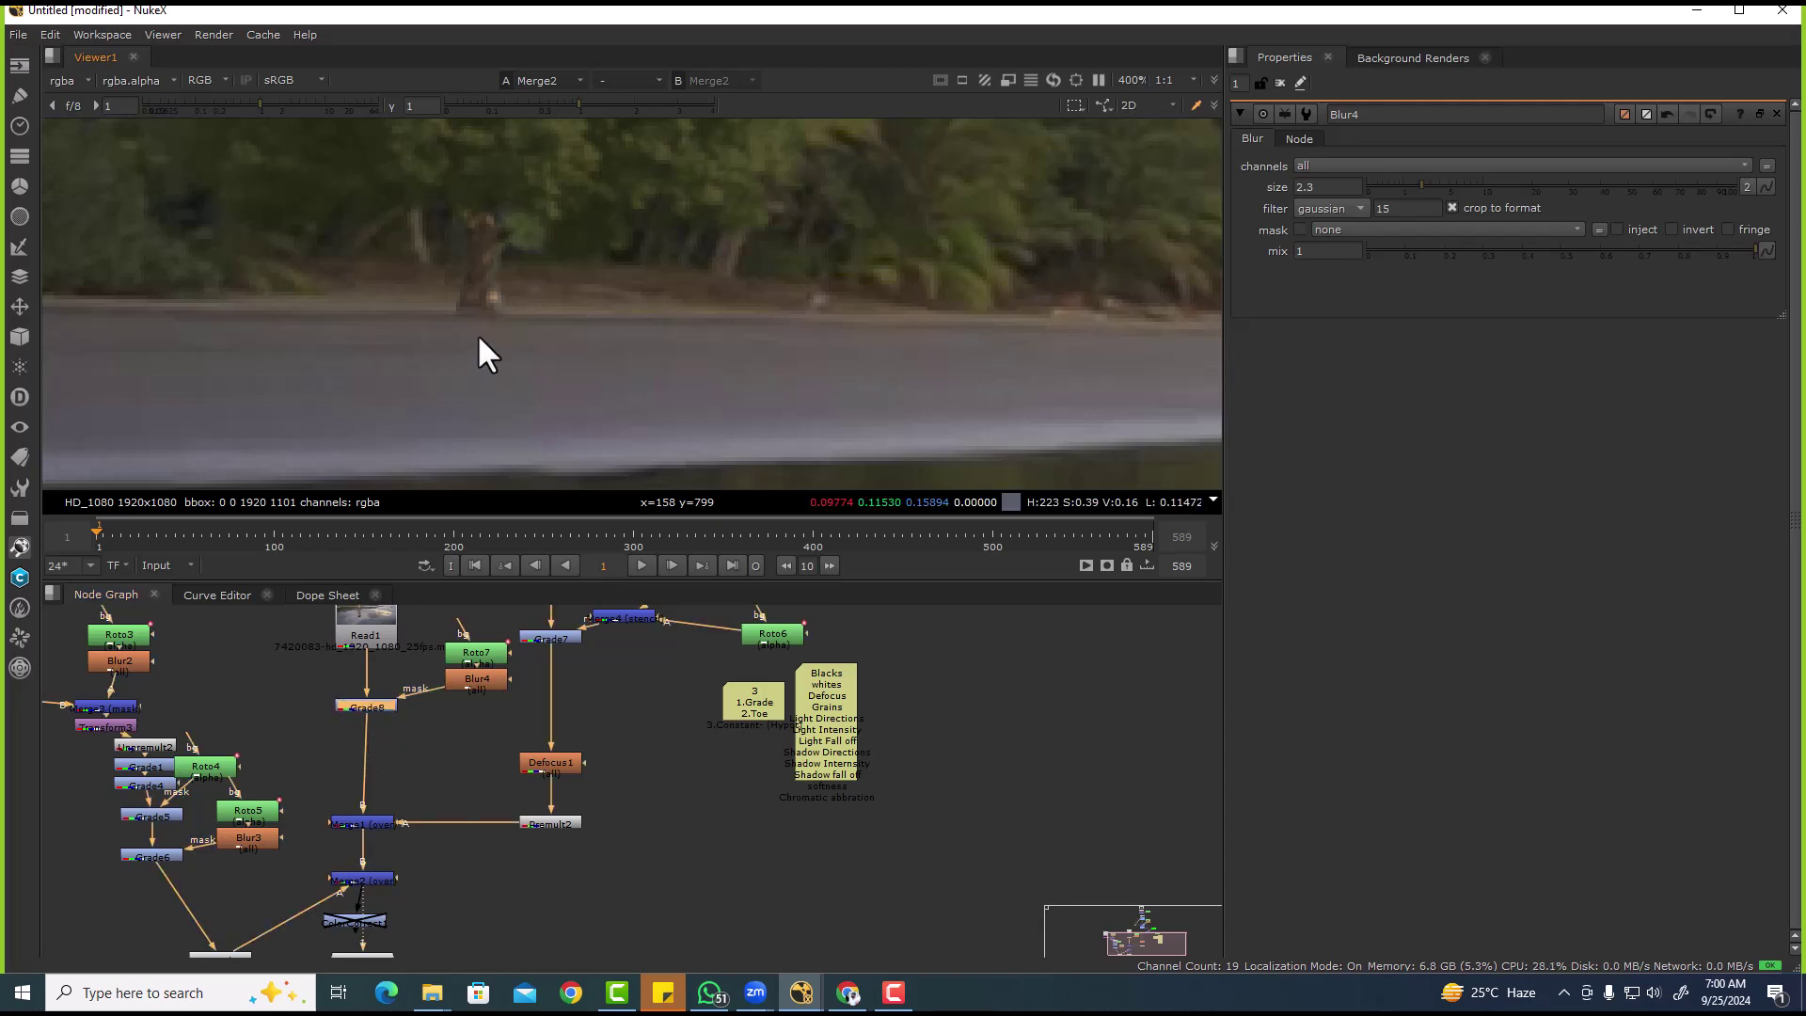
key(f)
scroll(602, 263, up, 5)
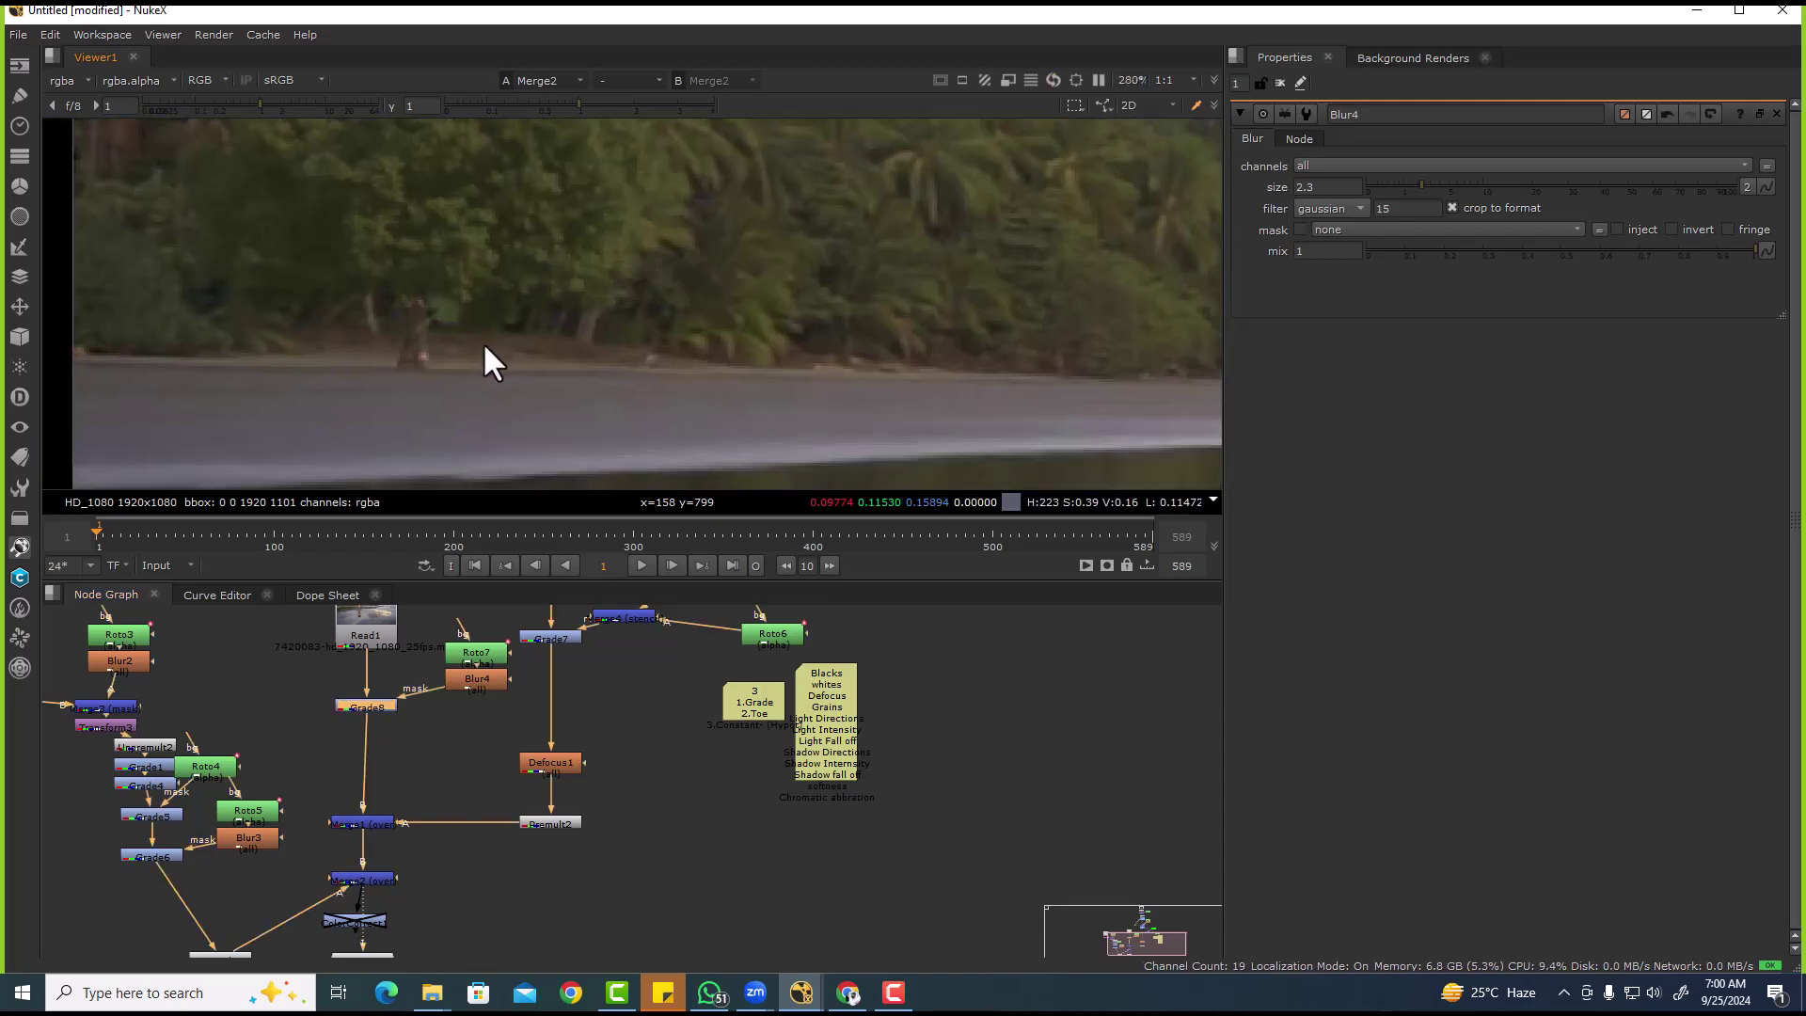
scroll(617, 354, down, 2)
scroll(555, 658, down, 4)
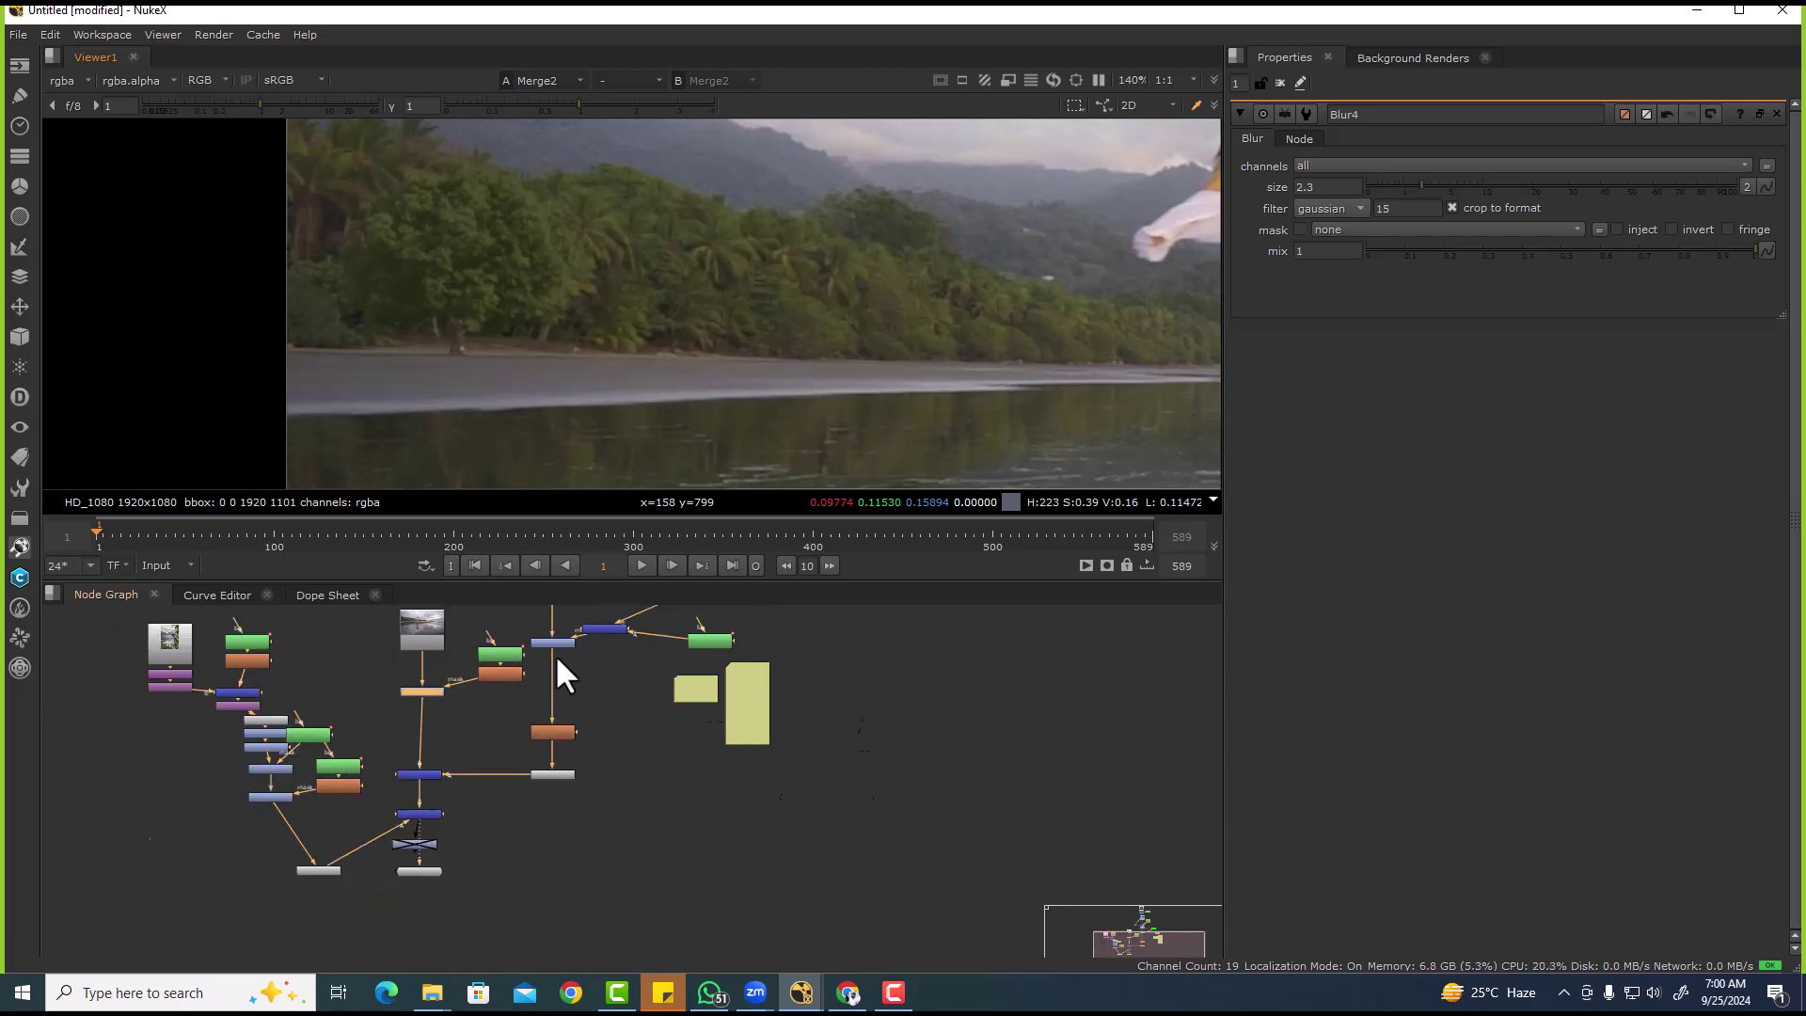
- Add a Grade node between Grade8 and Merge1 and connect its mask to the tree's Premult2 output
drag(455, 768, 730, 758)
click(719, 758)
key(1)
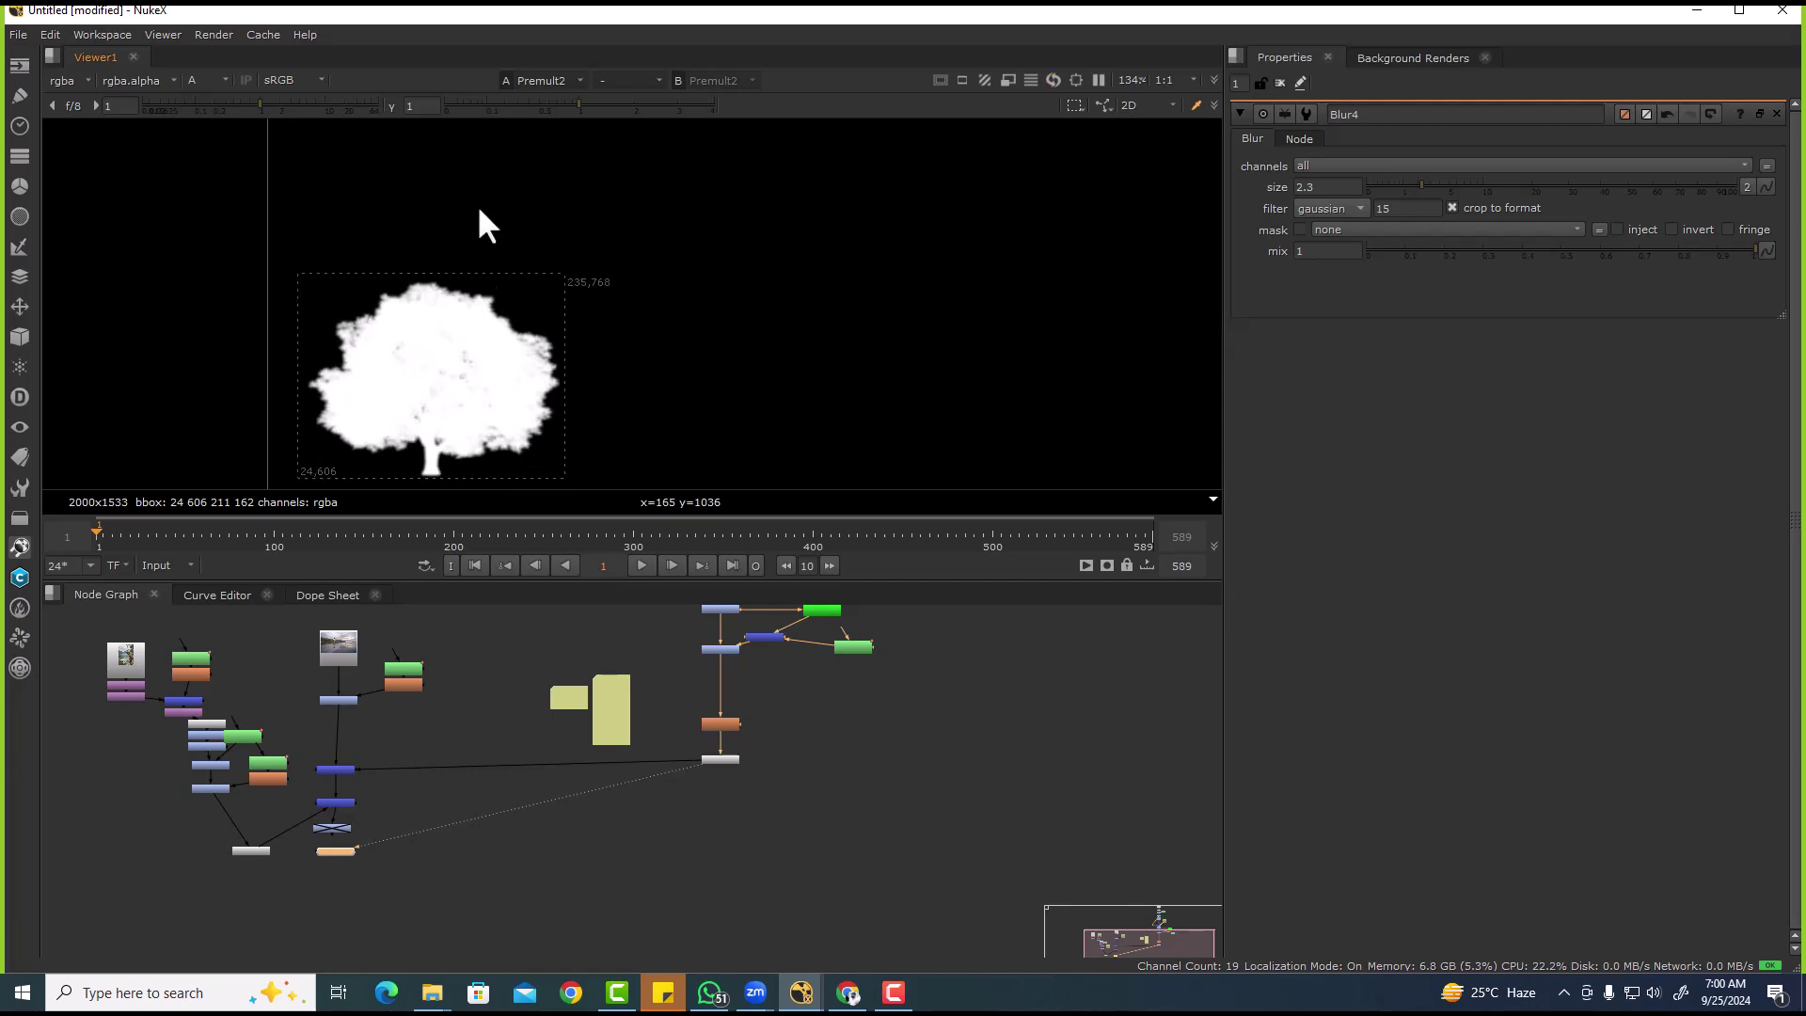
scroll(316, 795, up, 3)
click(359, 765)
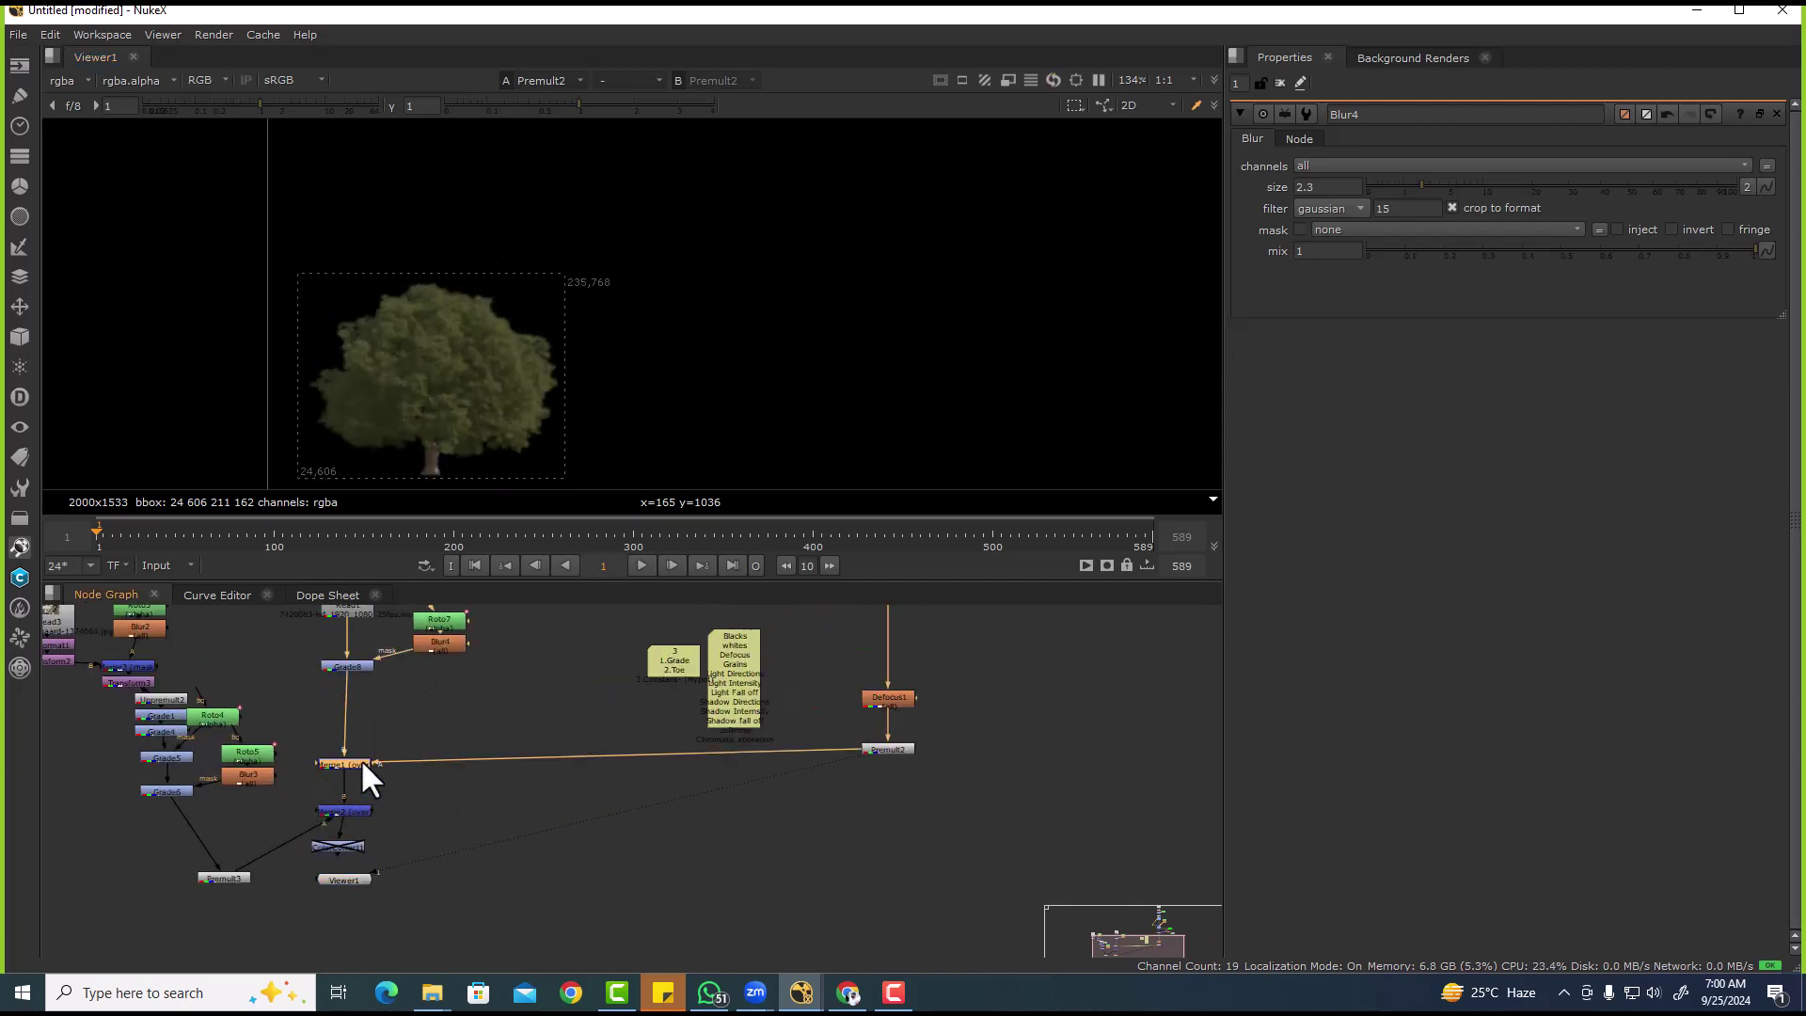
key(1)
click(514, 717)
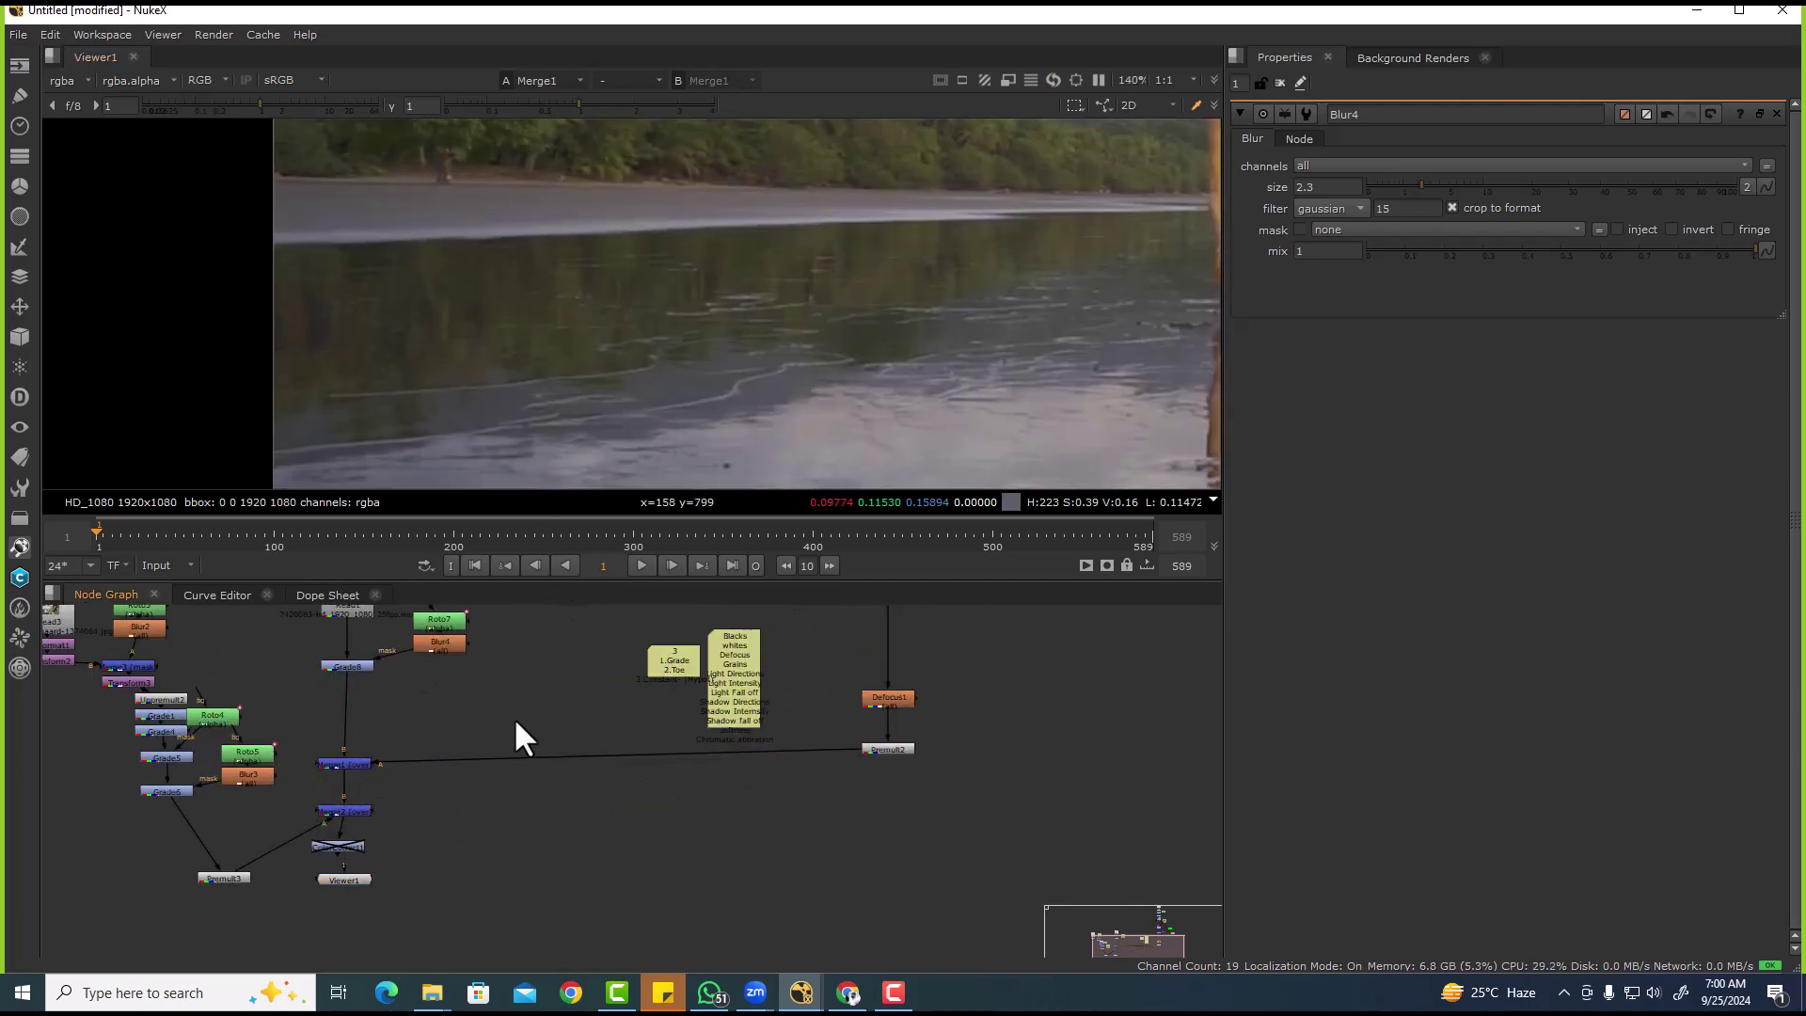
key(g)
drag(387, 715, 884, 750)
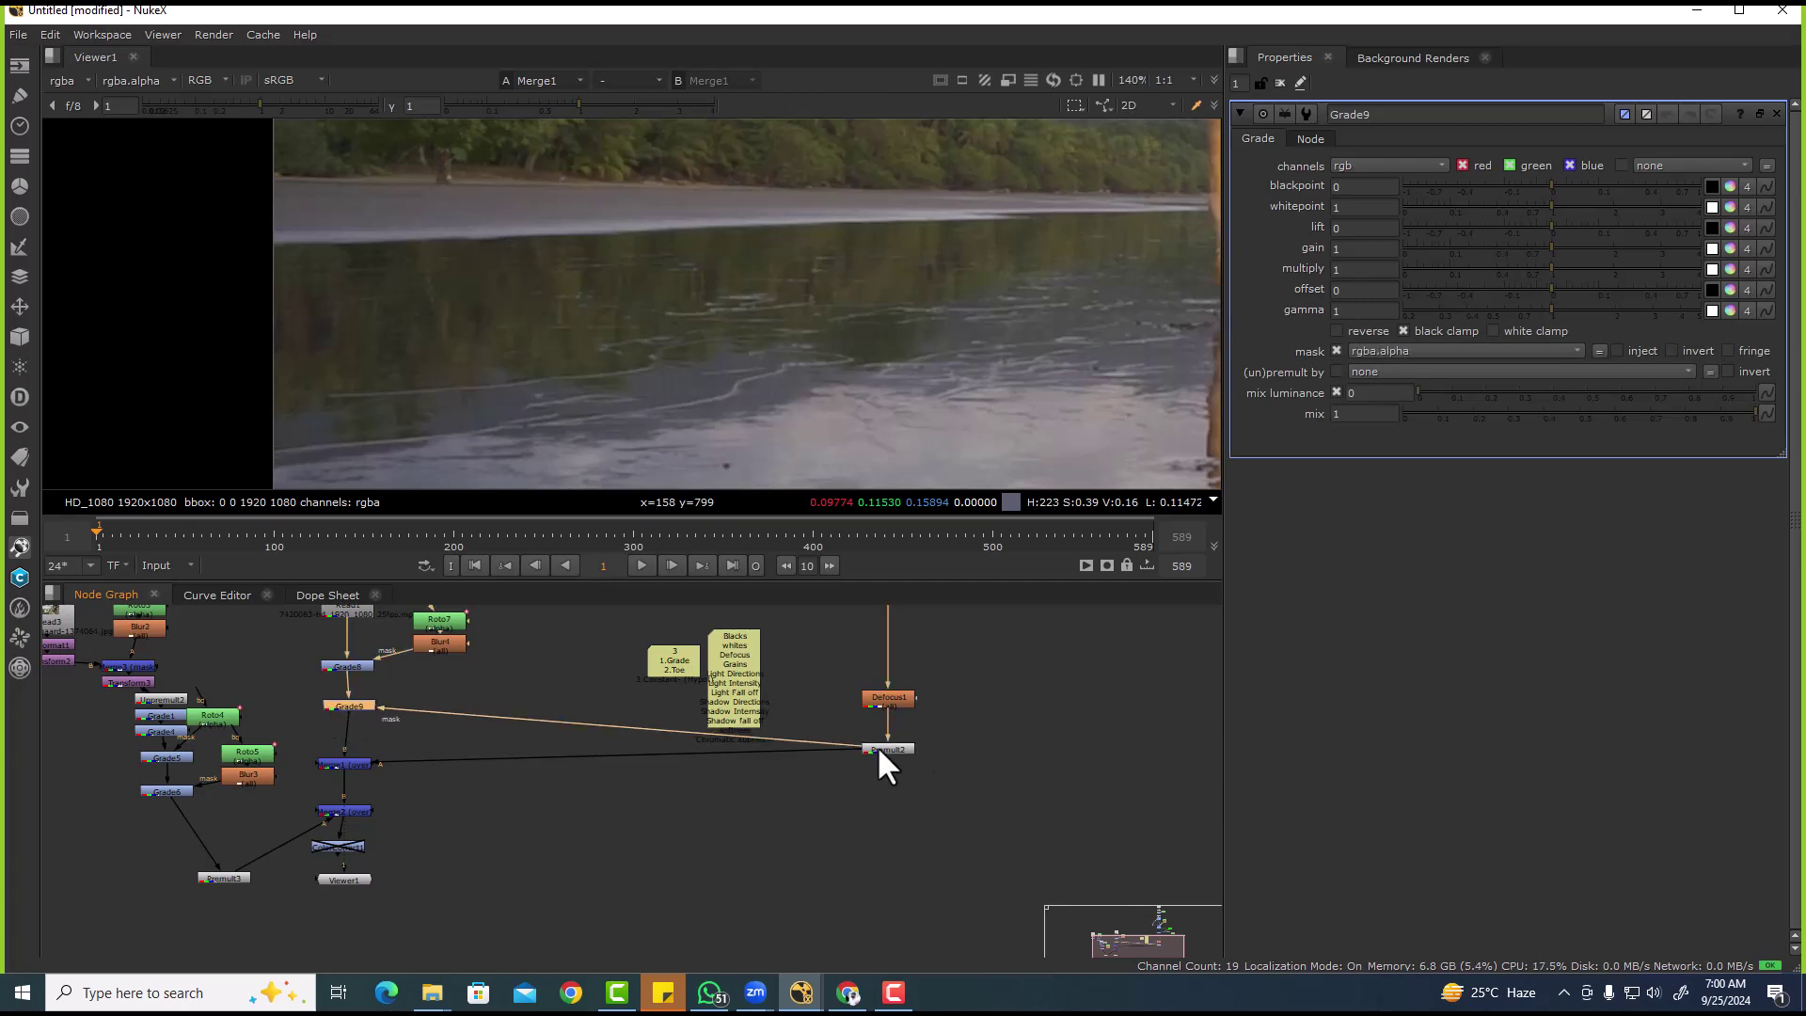
- Insert a Transform node into Grade9's mask connection, centre its pivot on the tree at 108, 696, and flip it vertically with scale h -1
key(1)
key(f)
click(589, 684)
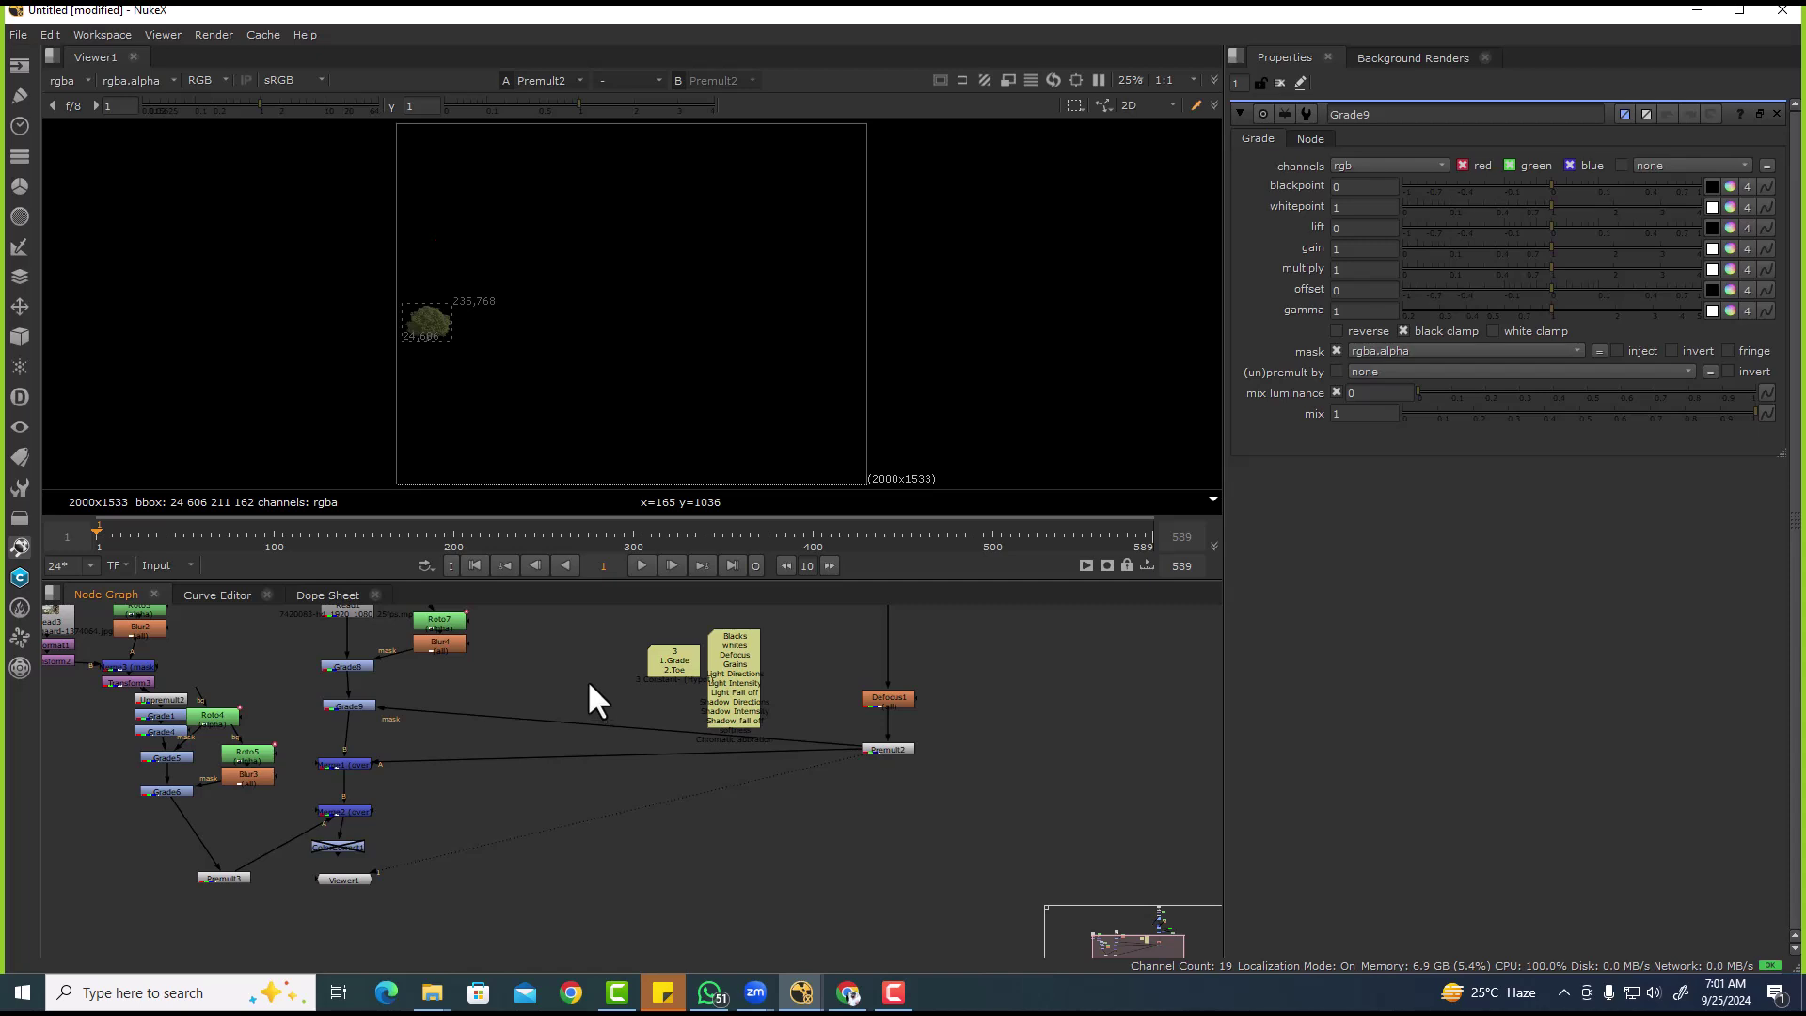
key(t)
drag(547, 707, 554, 708)
ctrl+drag(623, 357, 423, 346)
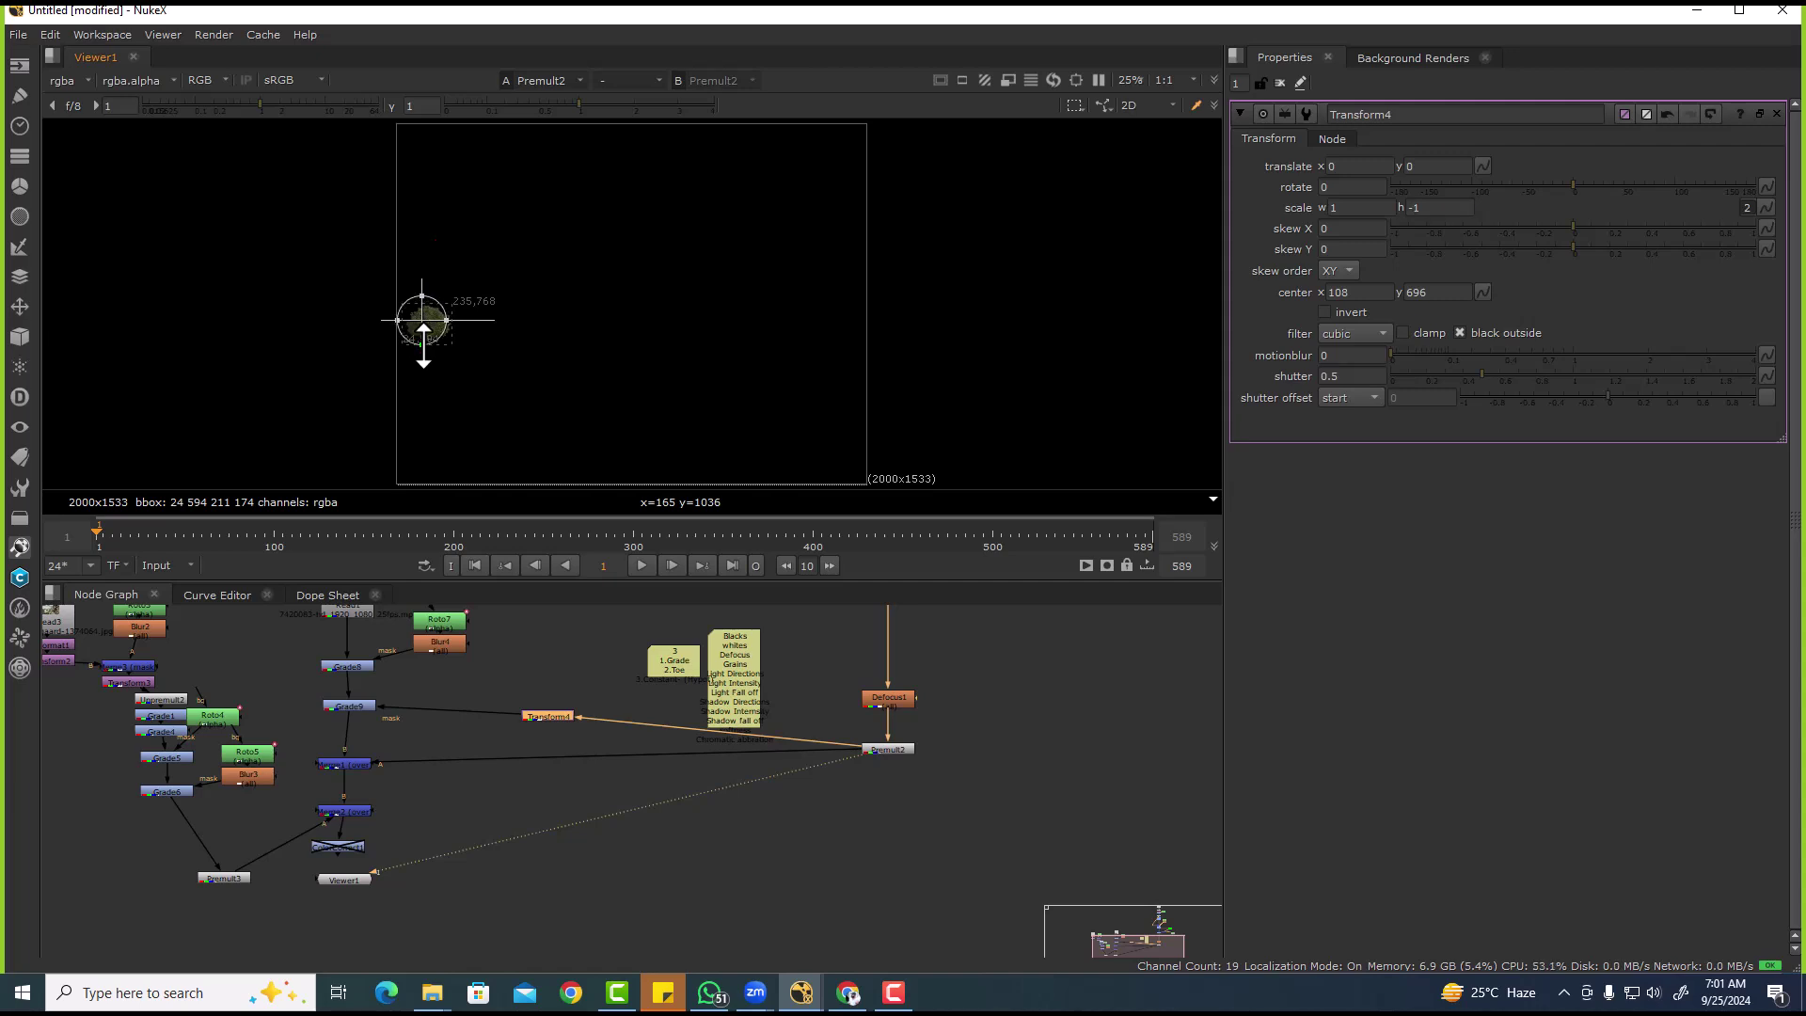
click(554, 701)
scroll(546, 716, up, 1)
click(546, 715)
key(1)
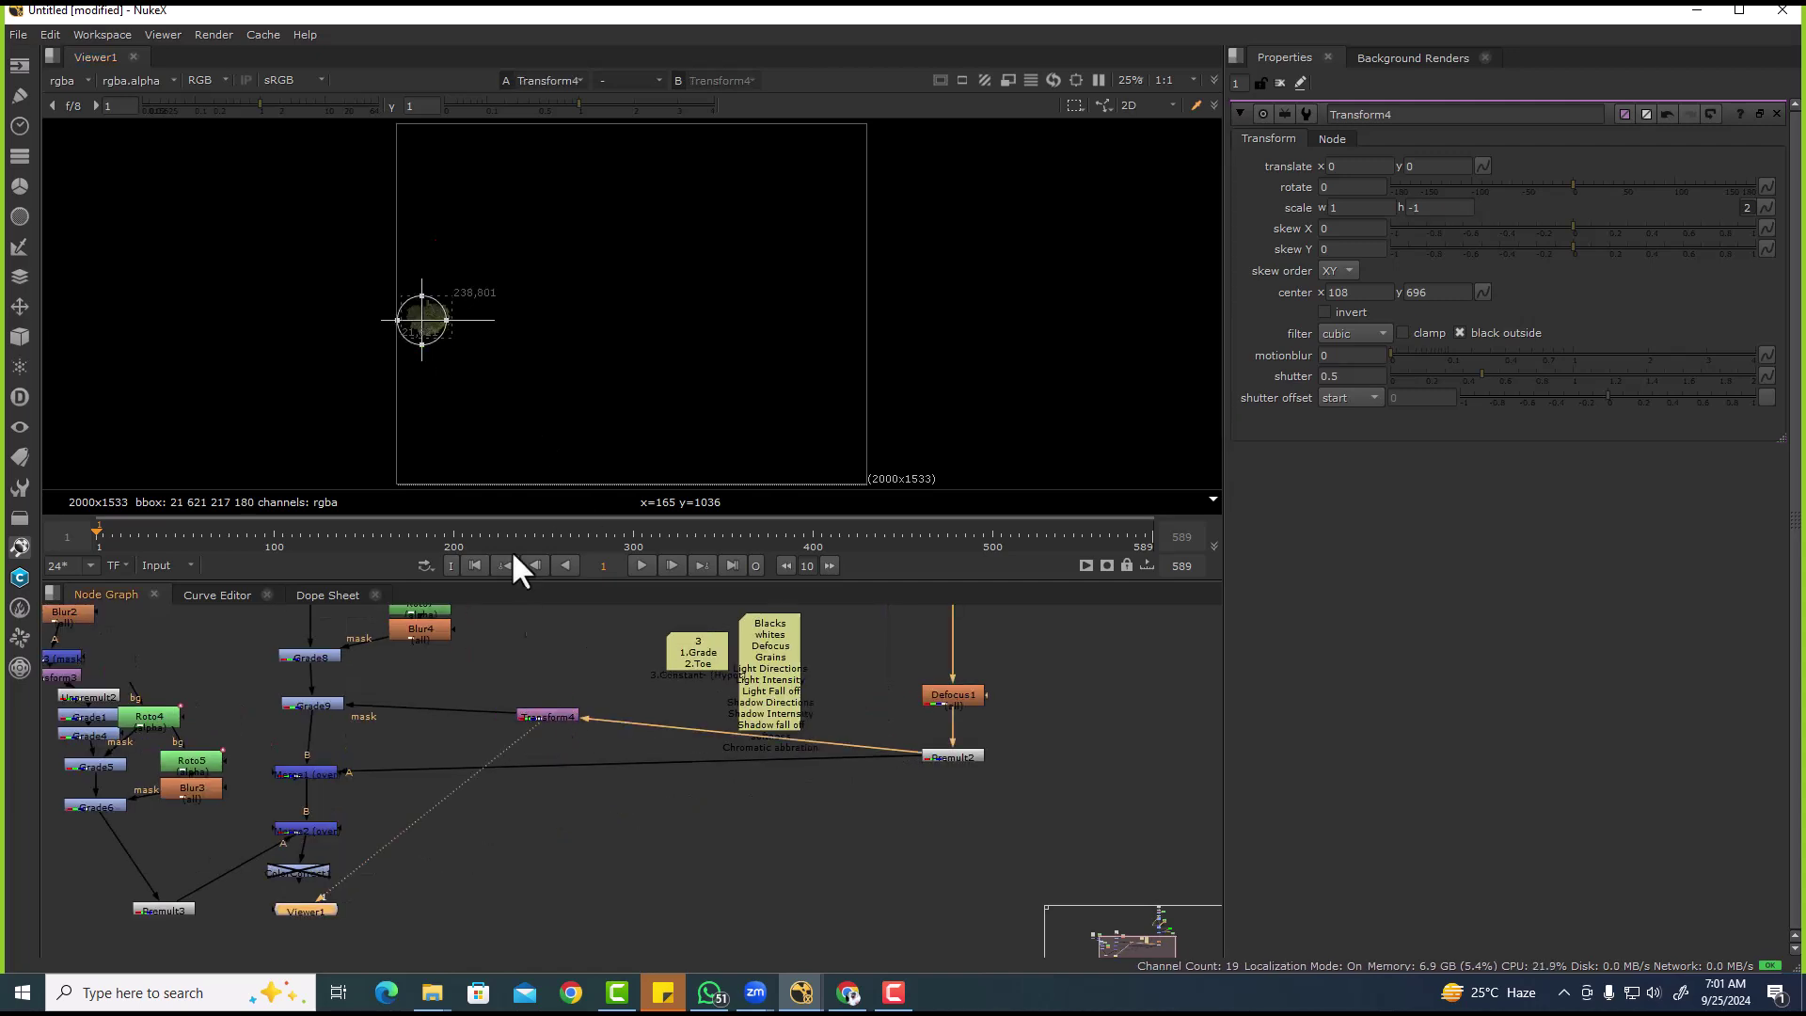
- Examine the flipped tree and its alpha at Transform4, and compare the outputs of Grade9 and both merges
middle_drag(393, 694, 501, 612)
click(404, 788)
key(1)
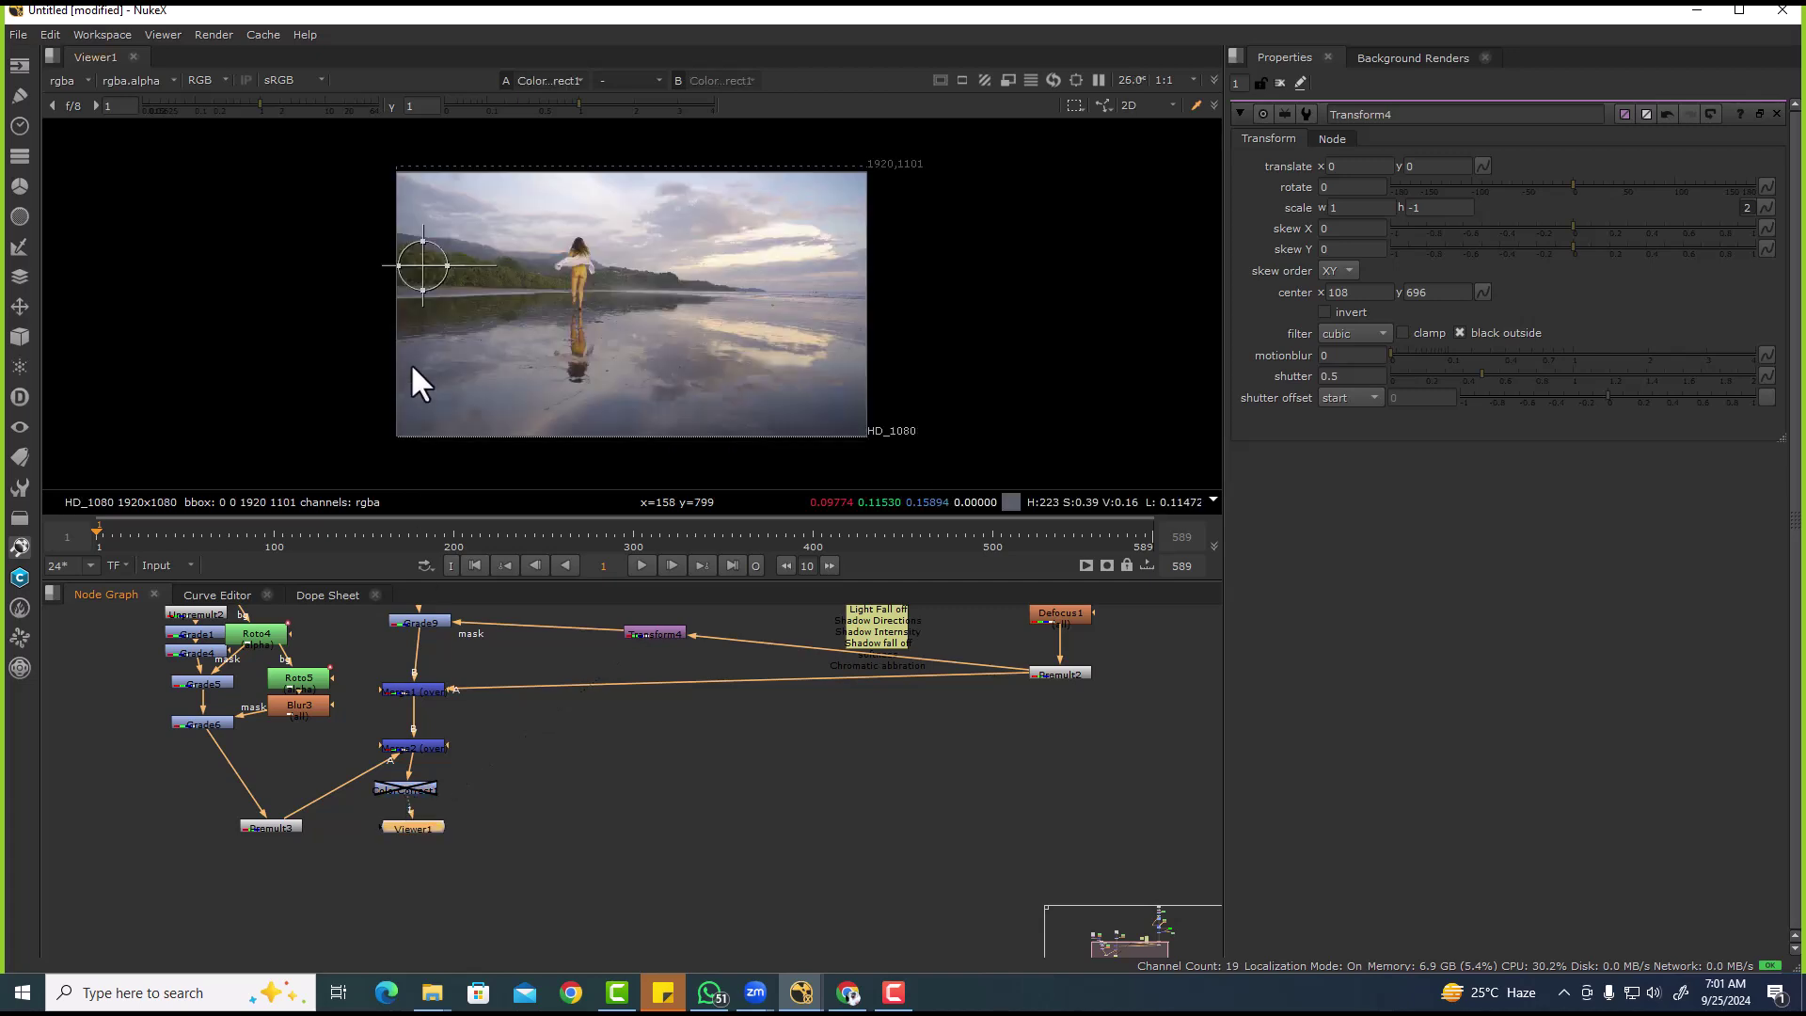
scroll(425, 279, up, 7)
scroll(451, 315, up, 3)
click(668, 630)
key(1)
scroll(419, 254, down, 2)
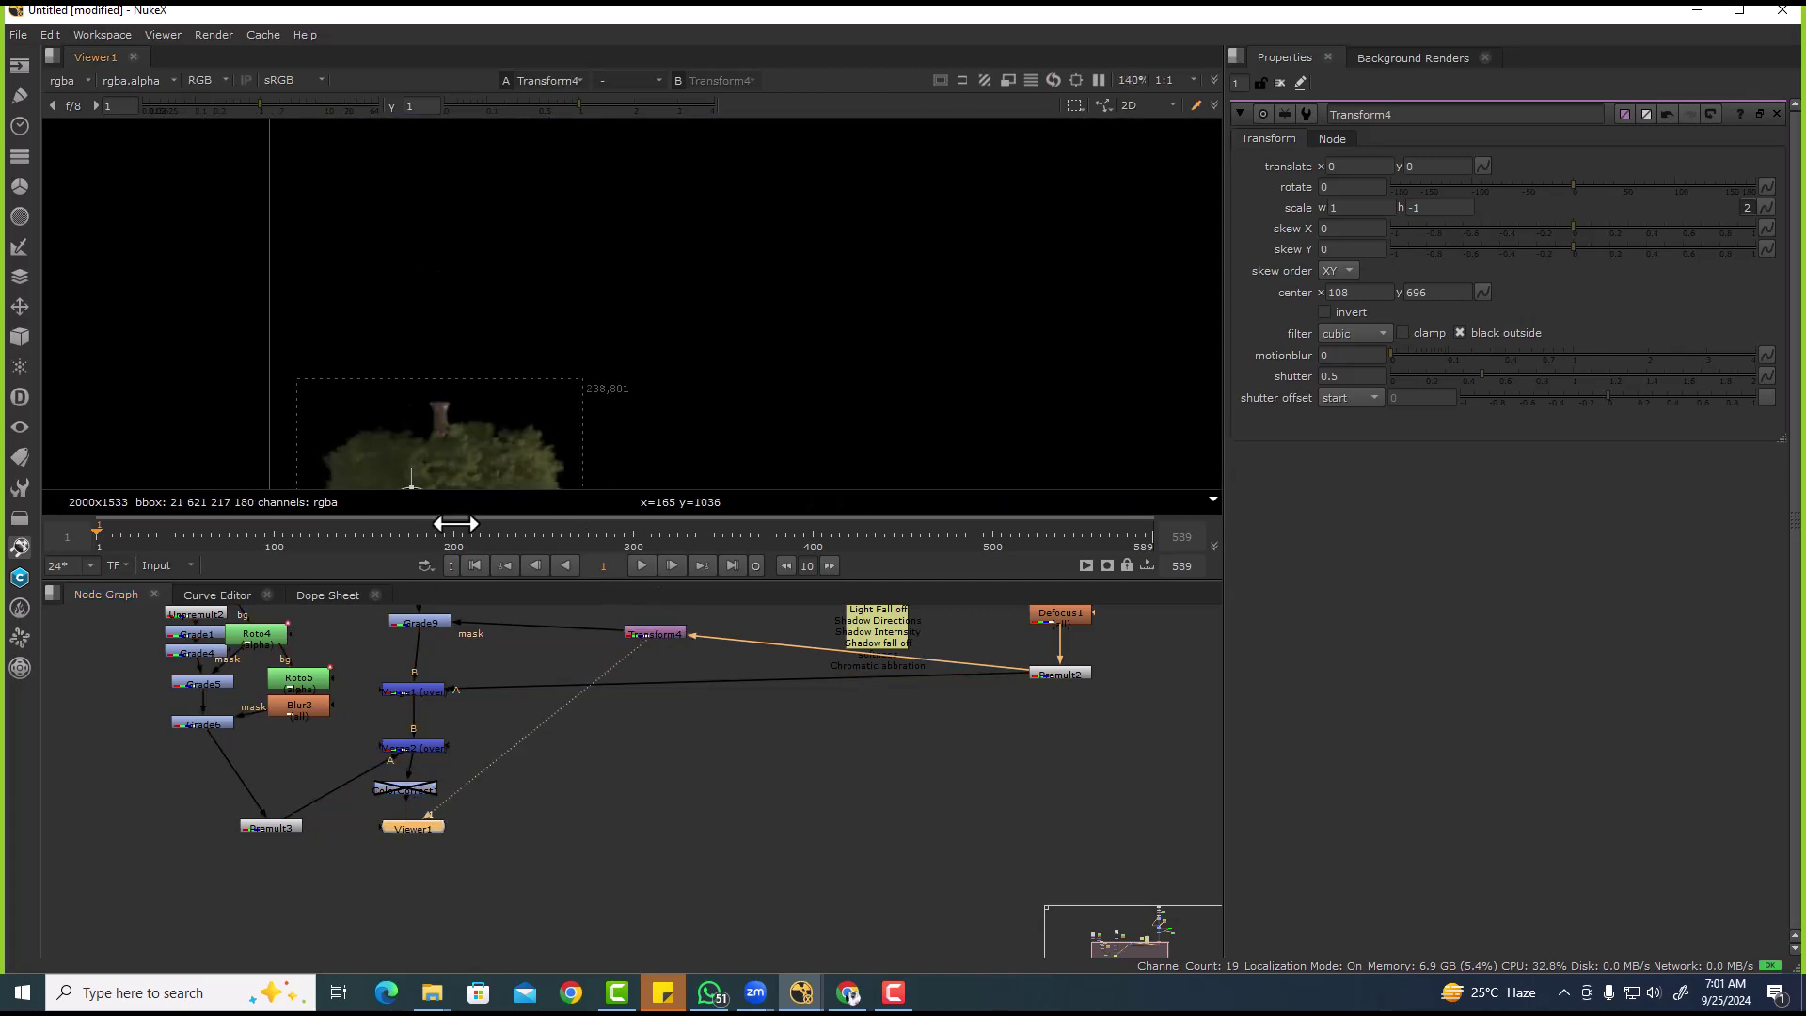
key(a)
ctrl+shift+drag(381, 398, 496, 487)
click(442, 622)
key(1)
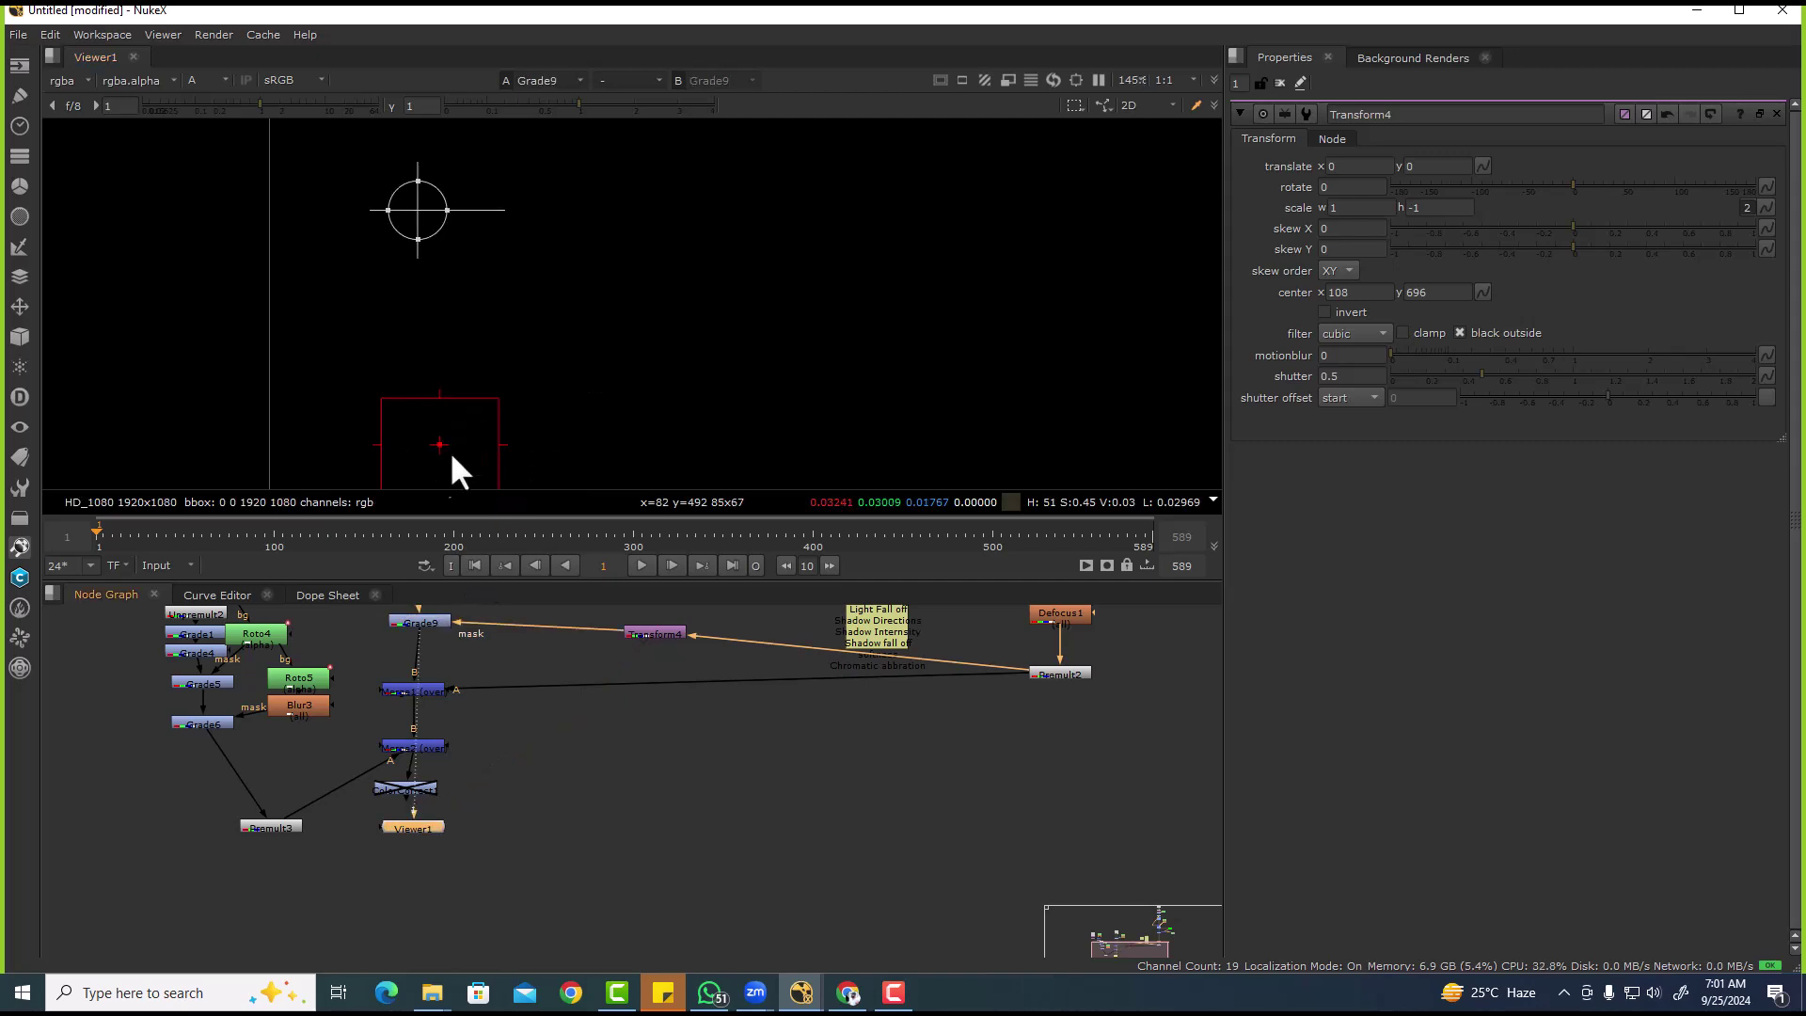
key(a)
click(432, 691)
key(1)
click(432, 743)
key(1)
- Set Grade9's gain to 0.33 to darken the beach through the flipped tree mask
double_click(433, 621)
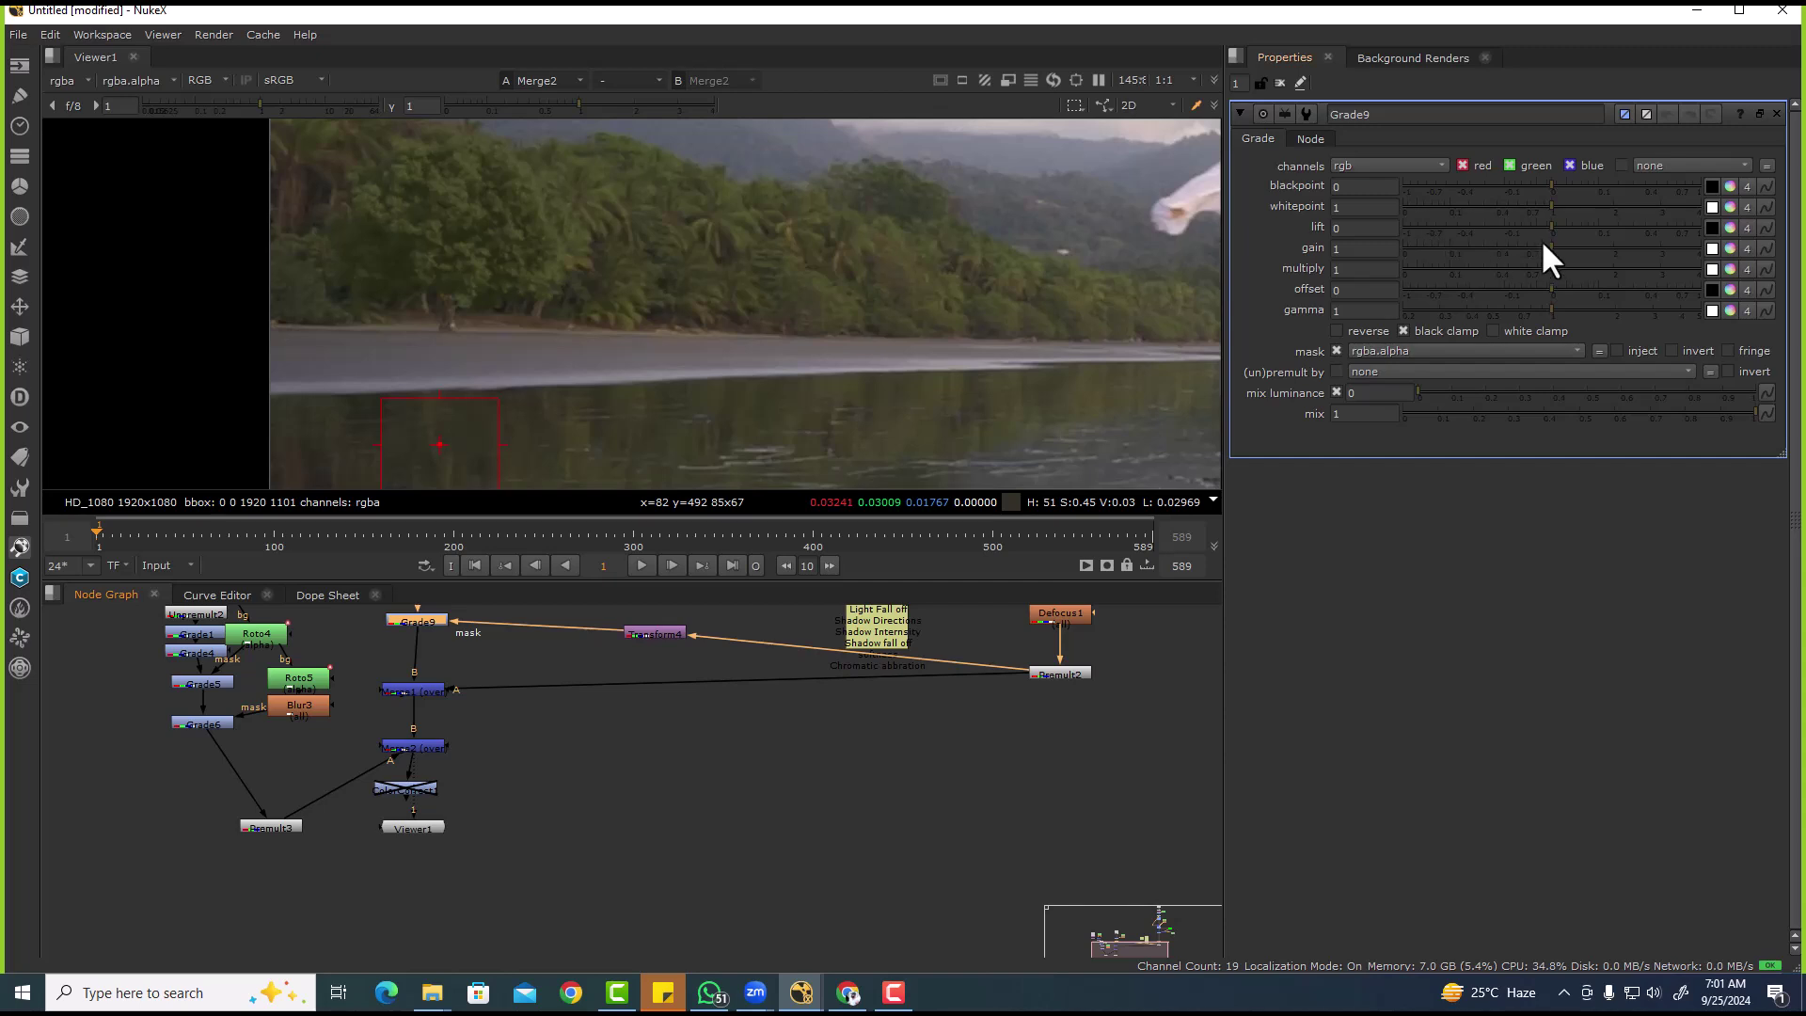
drag(1541, 248, 1488, 251)
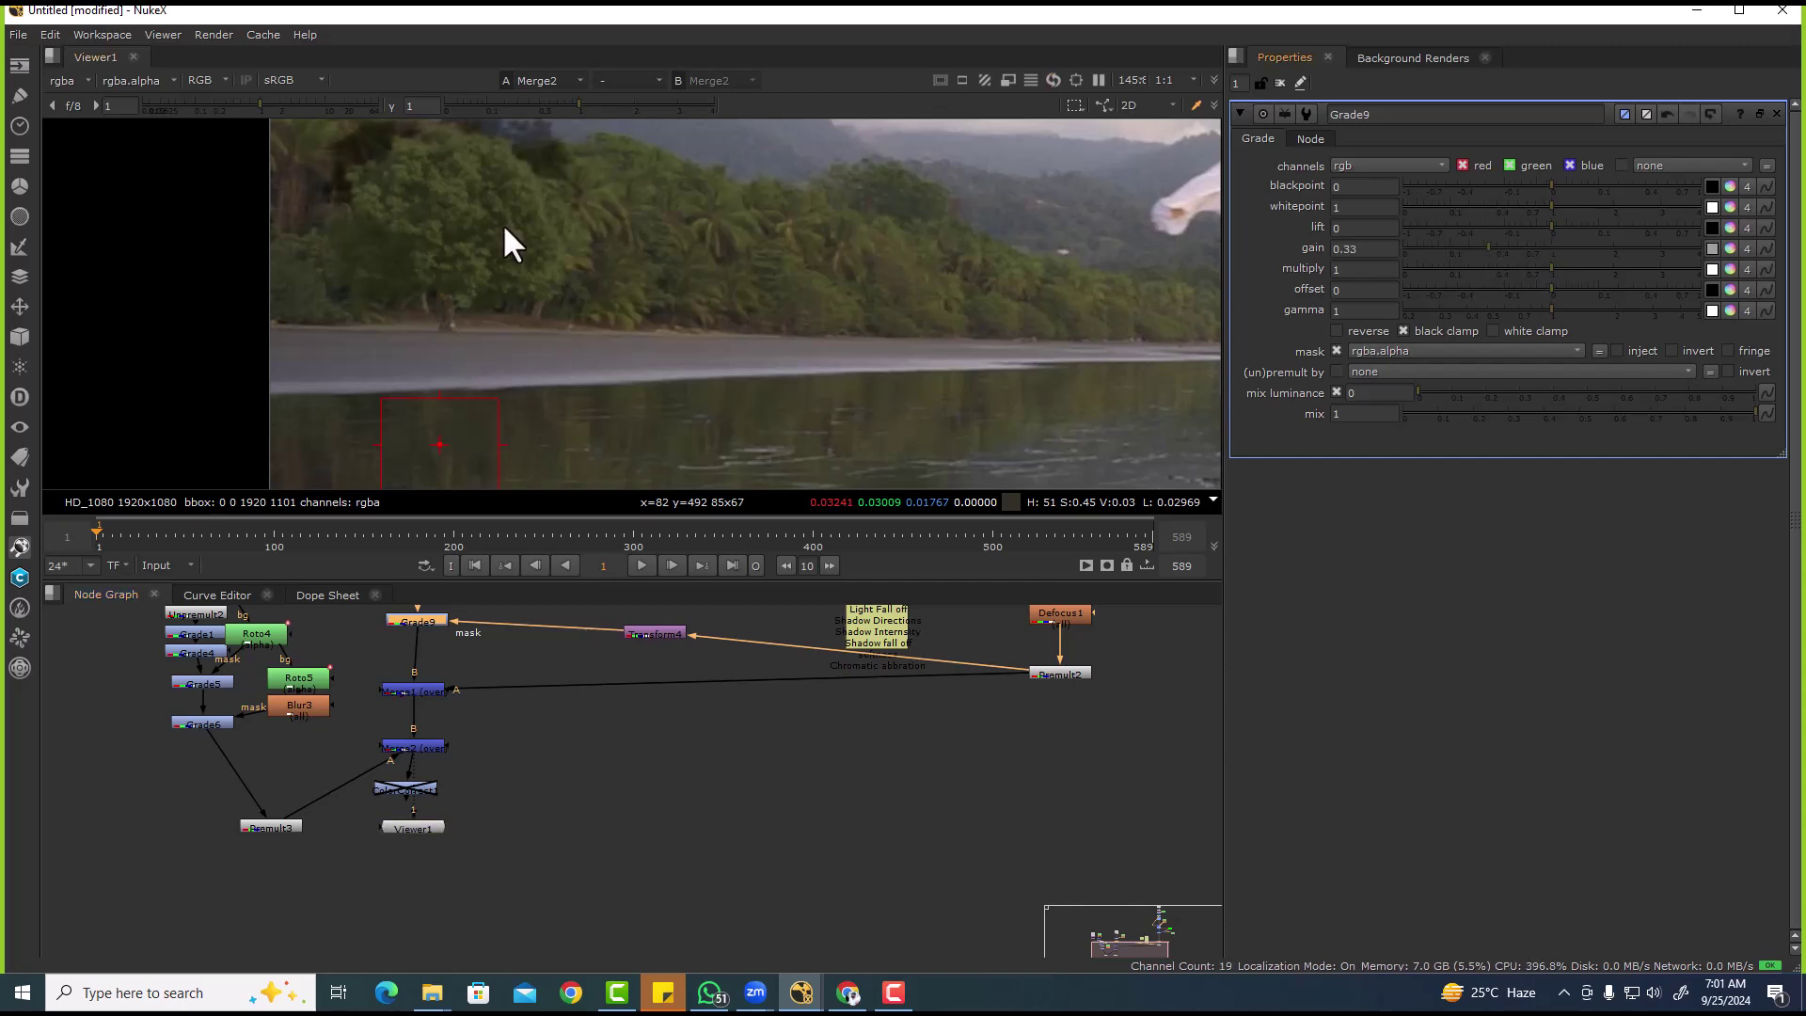
scroll(508, 235, down, 5)
- Move Transform4's flipped tree shadow down below the trunk, to translate x -1, y -176
click(679, 622)
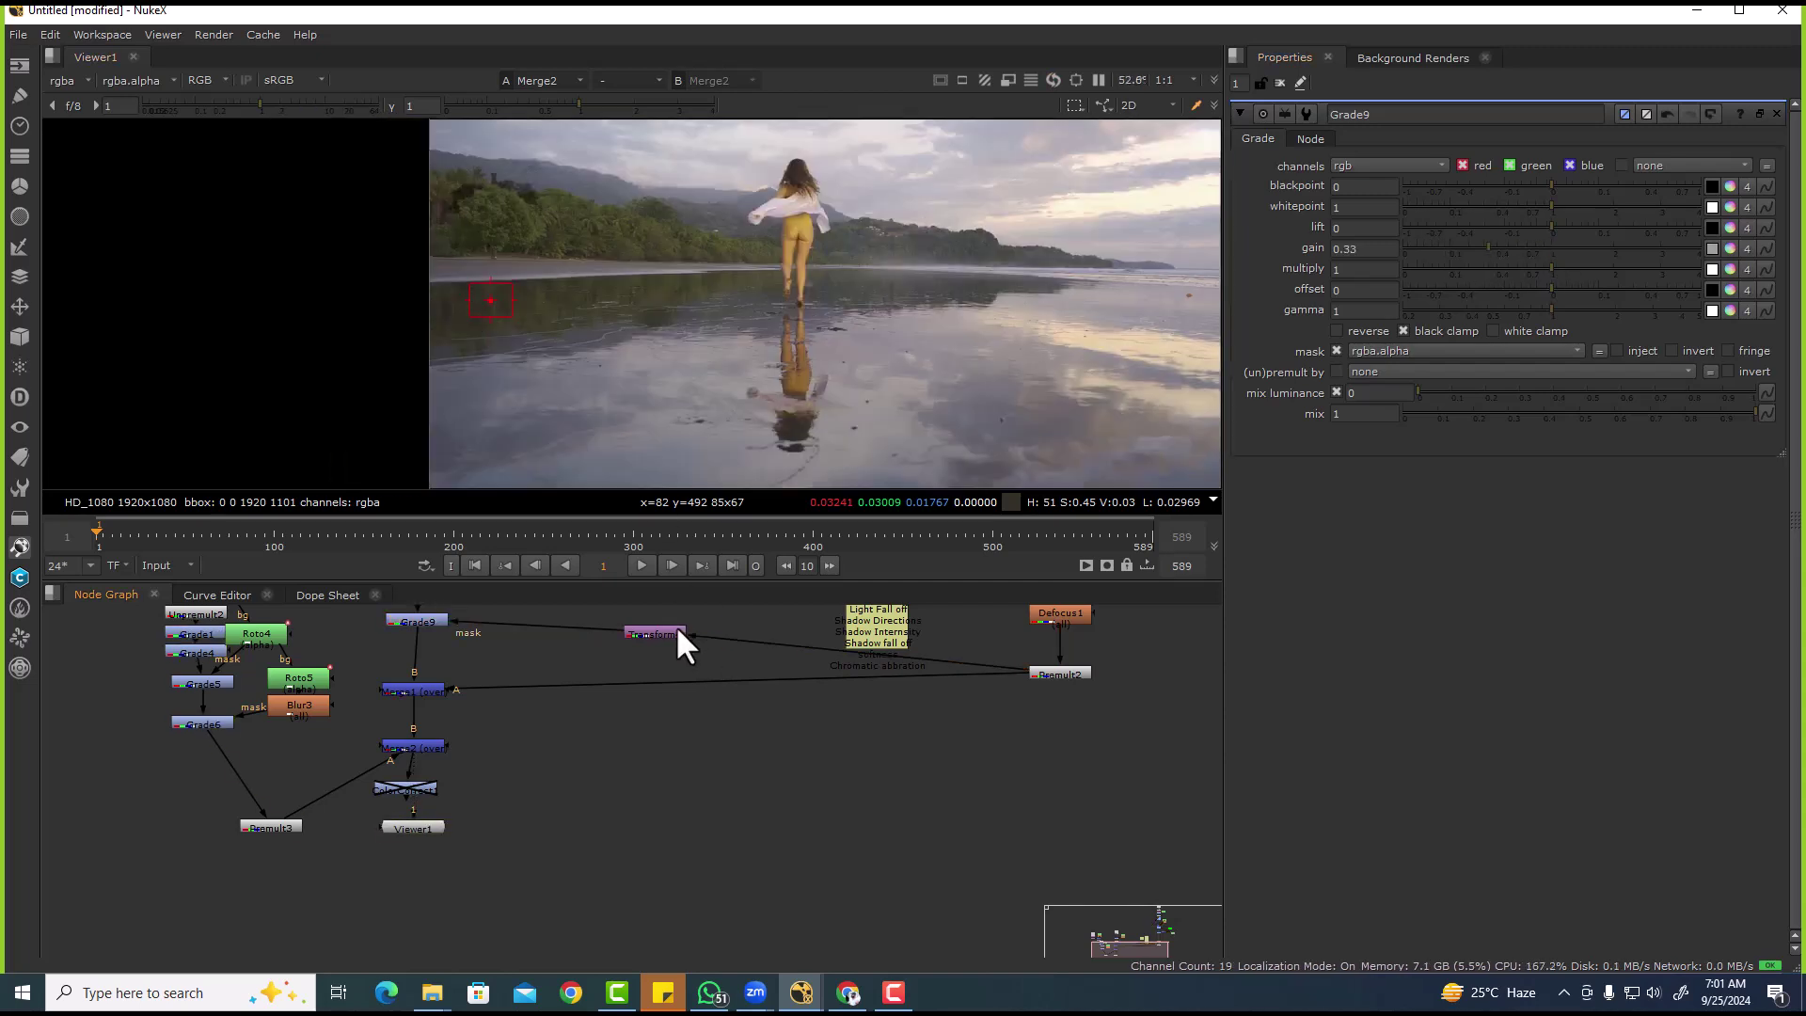
double_click(677, 630)
drag(484, 201, 363, 387)
scroll(536, 258, up, 6)
middle_drag(524, 282, 513, 220)
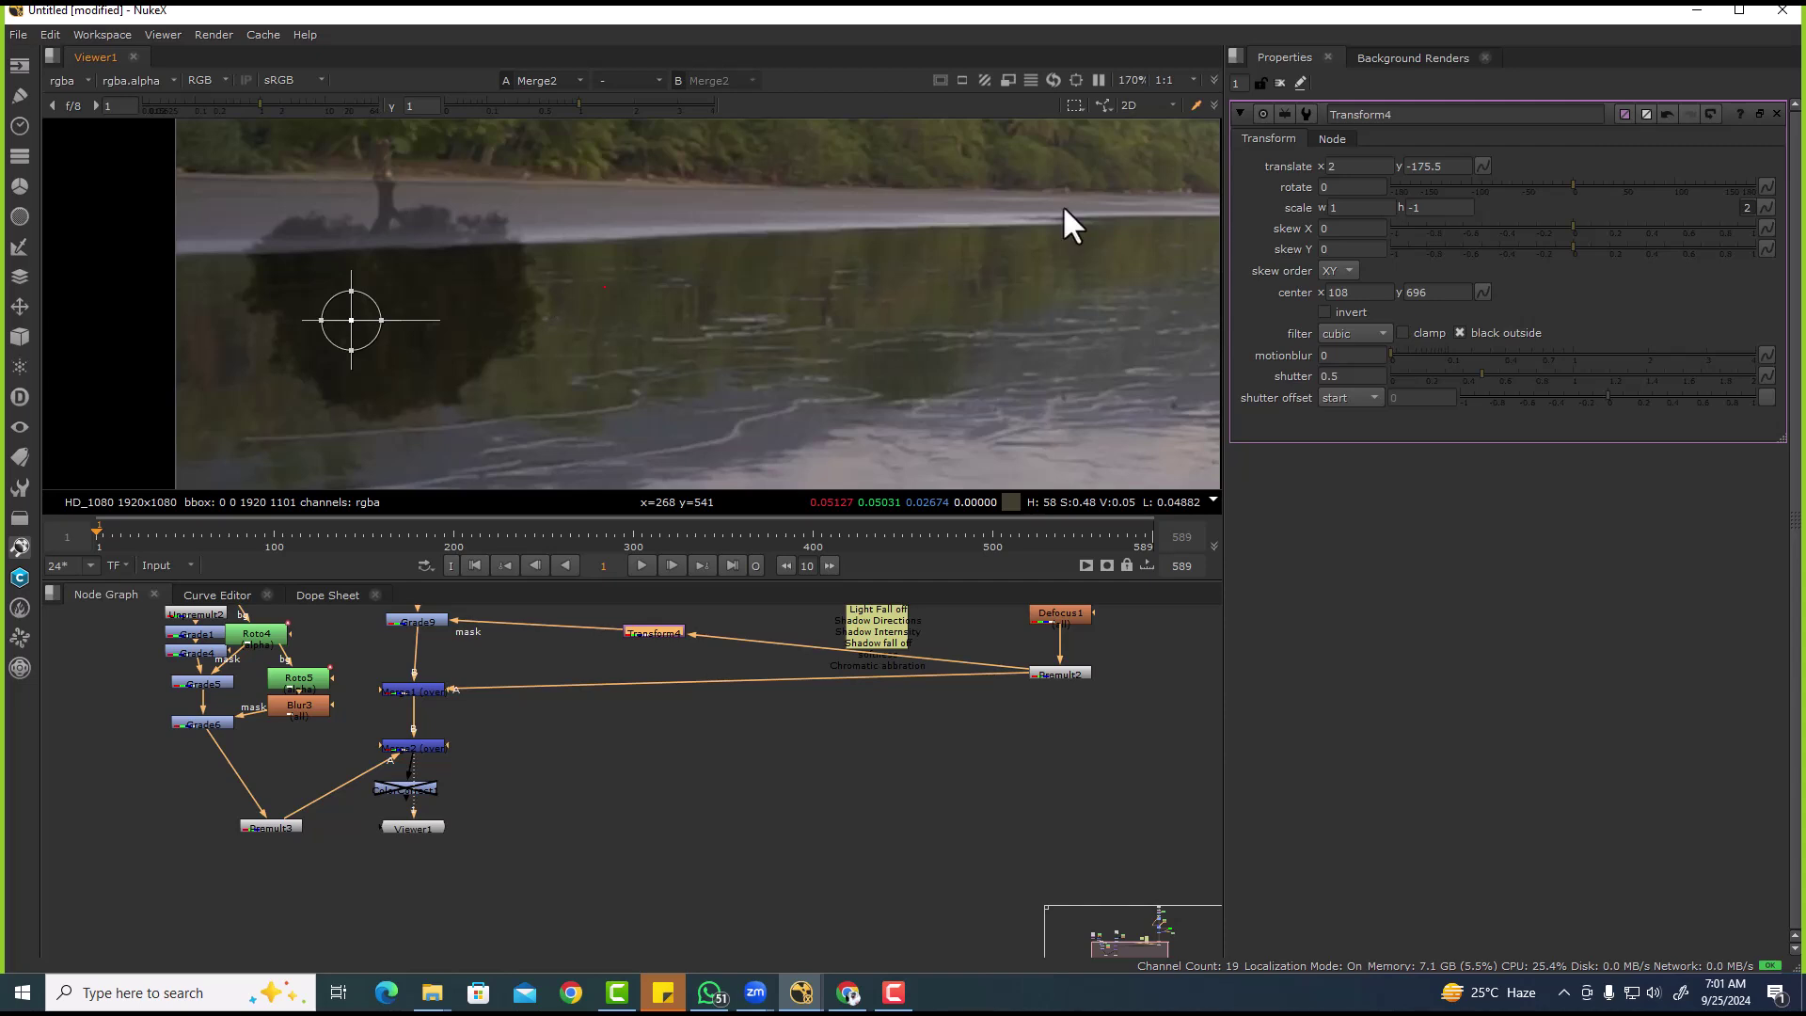
scroll(524, 289, down, 2)
middle_drag(492, 330, 428, 410)
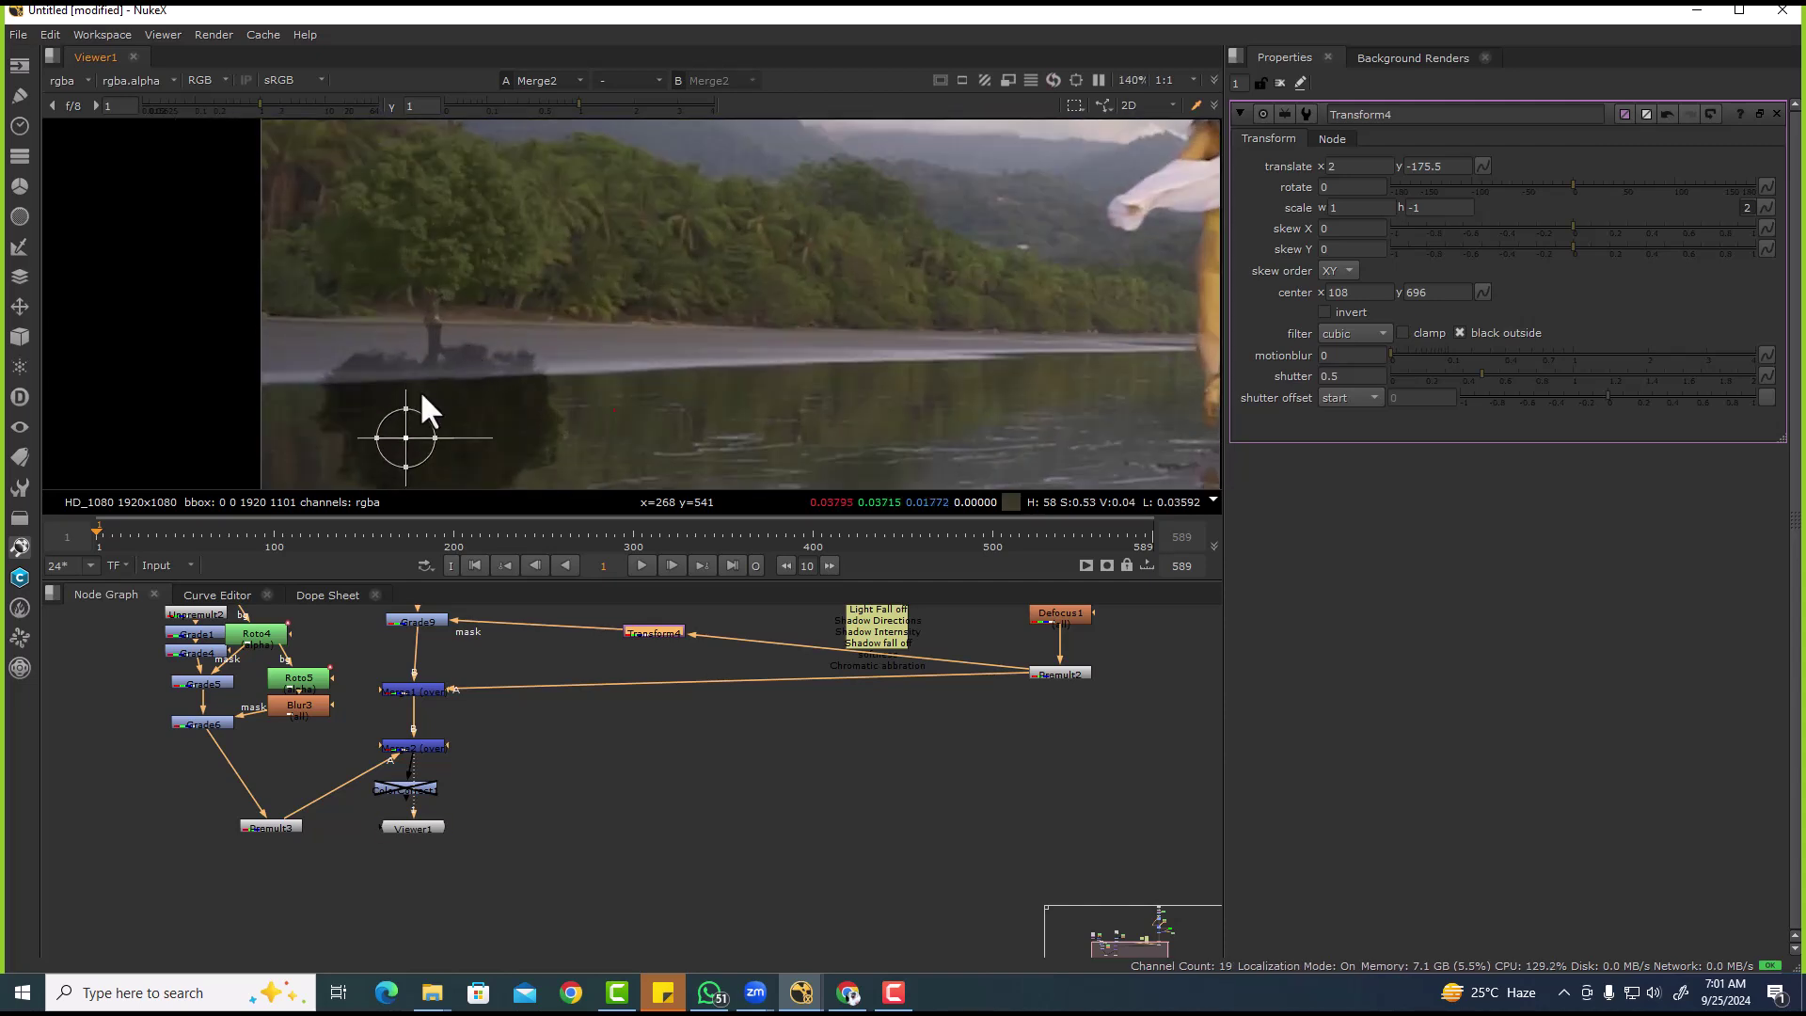
drag(391, 448, 388, 449)
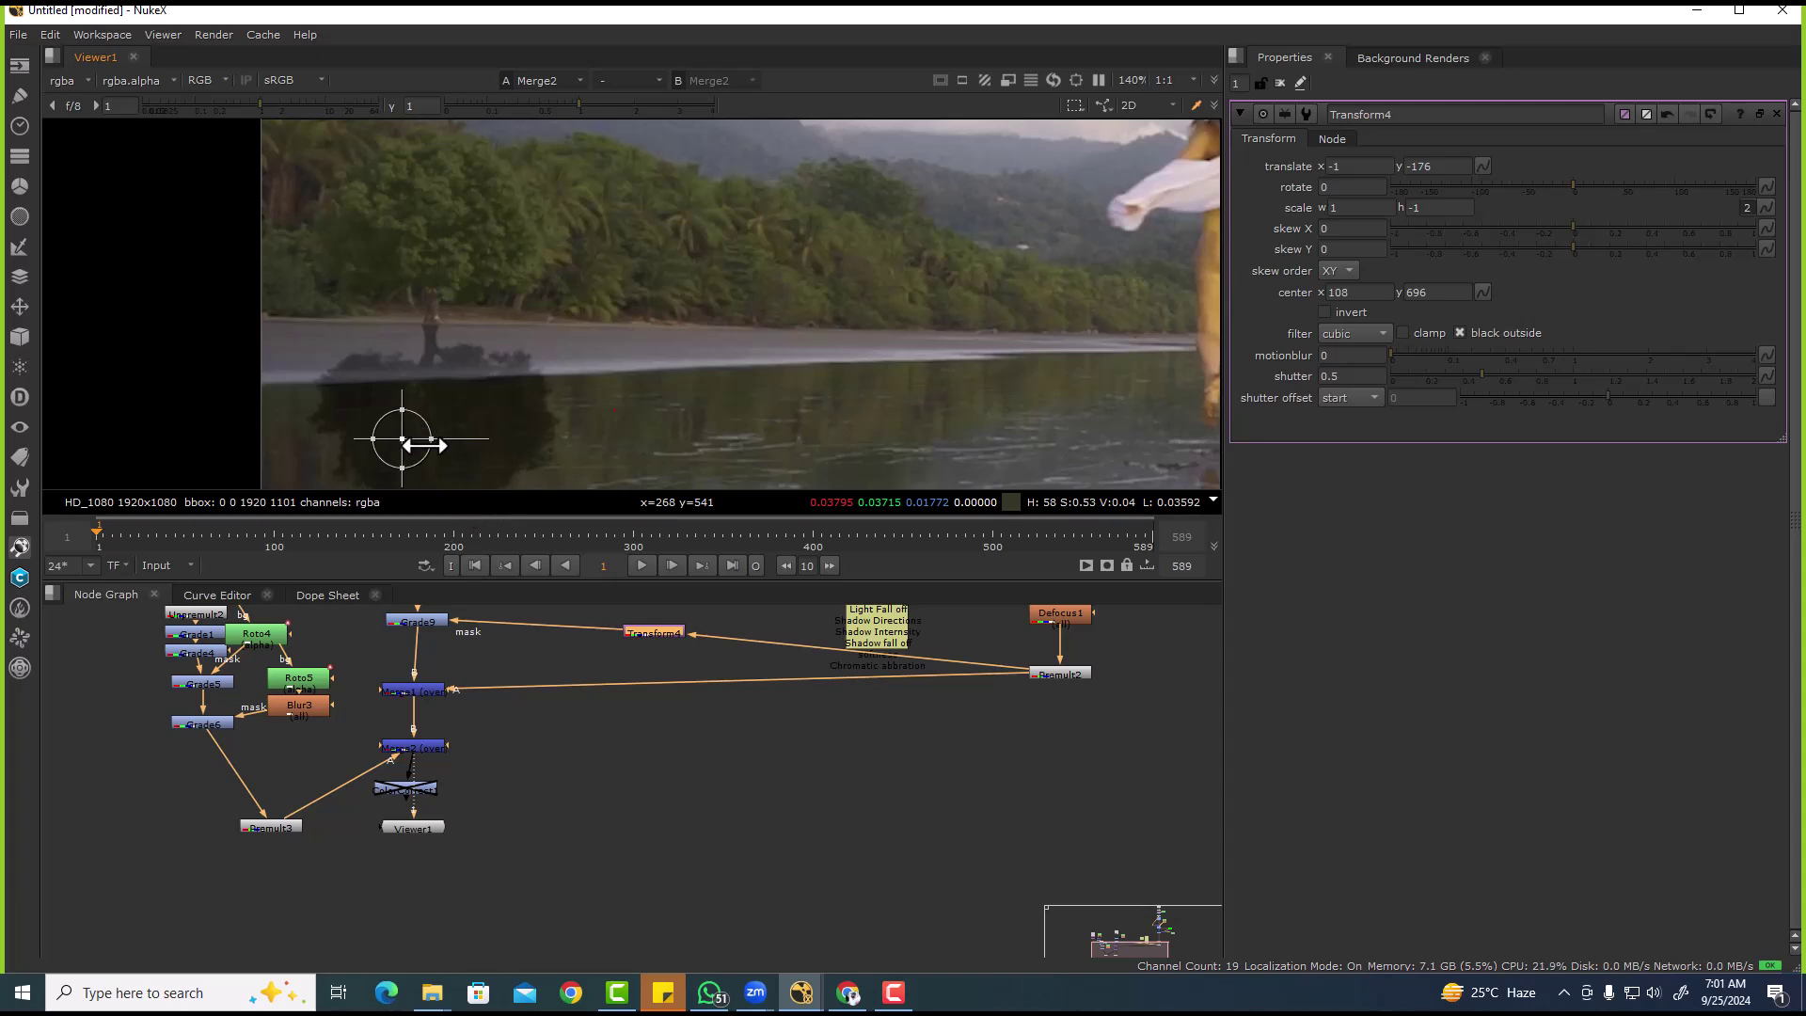
scroll(555, 317, up, 2)
scroll(467, 268, down, 2)
- Move Transform4's pivot to the trunk's base at 133.5, 608 and set its rotation to 23
drag(322, 431, 358, 323)
click(1342, 187)
scroll(1343, 187, up, 20)
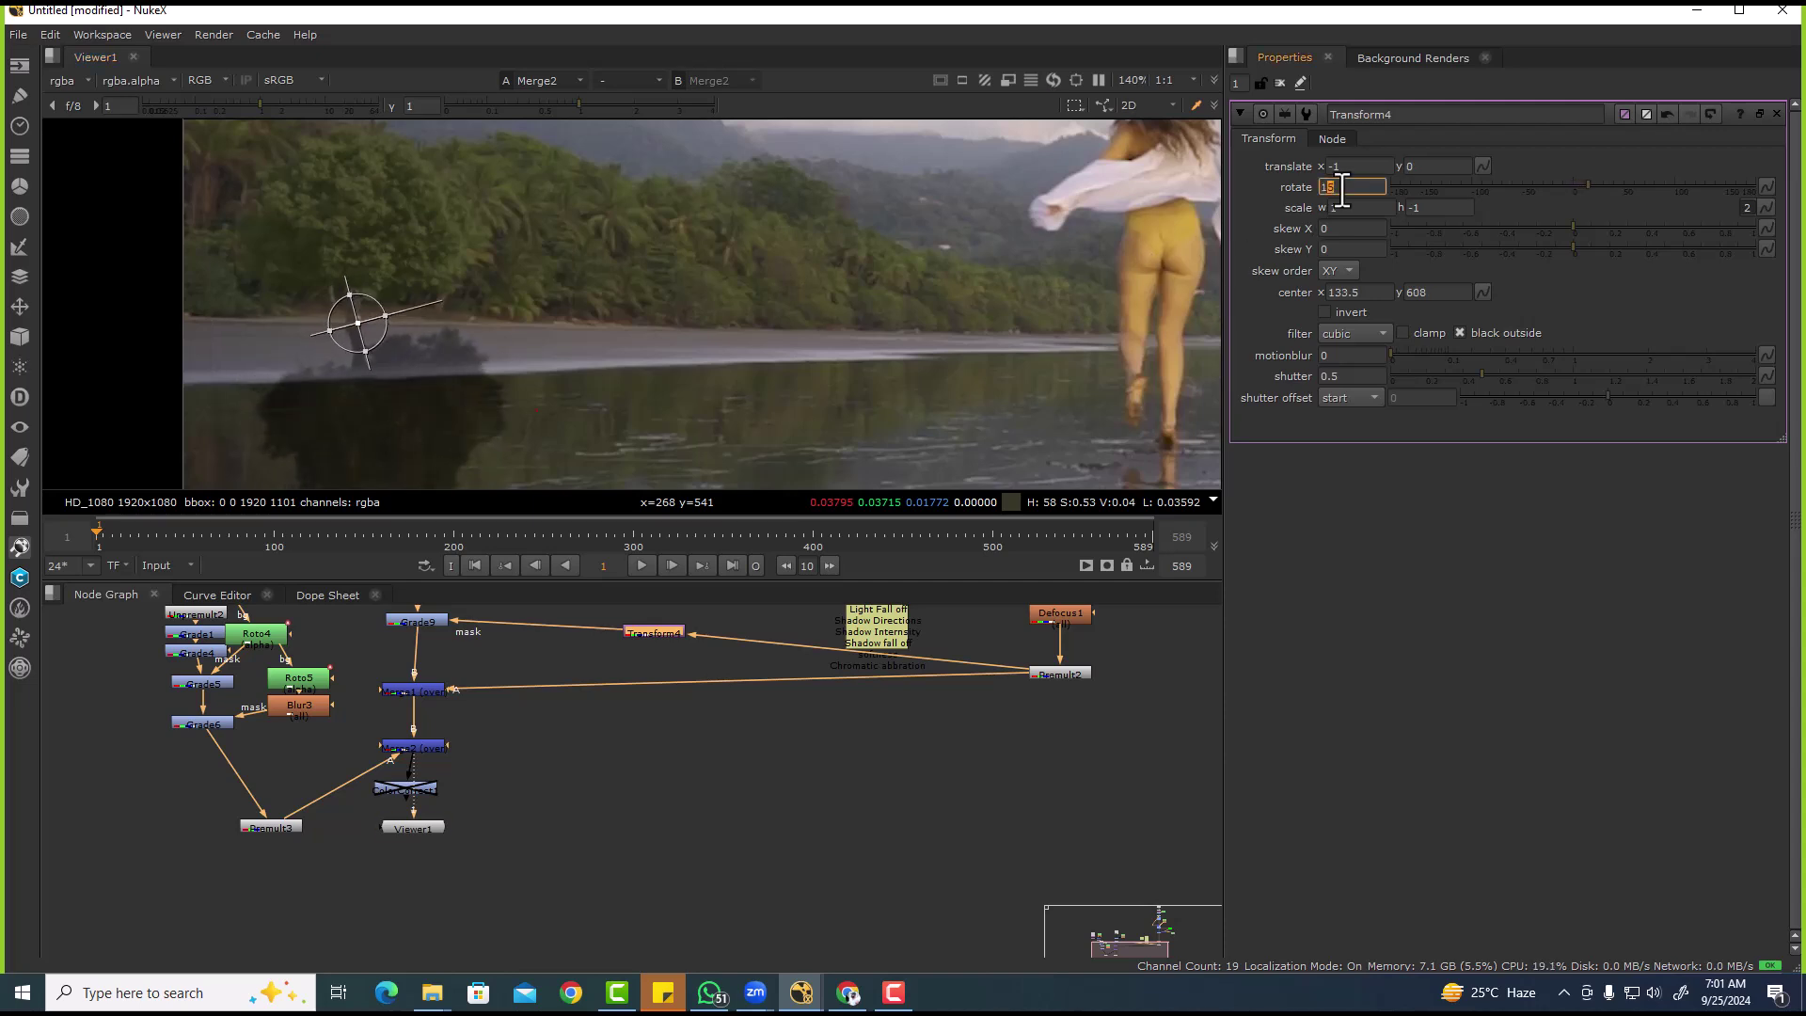
scroll(1345, 186, up, 20)
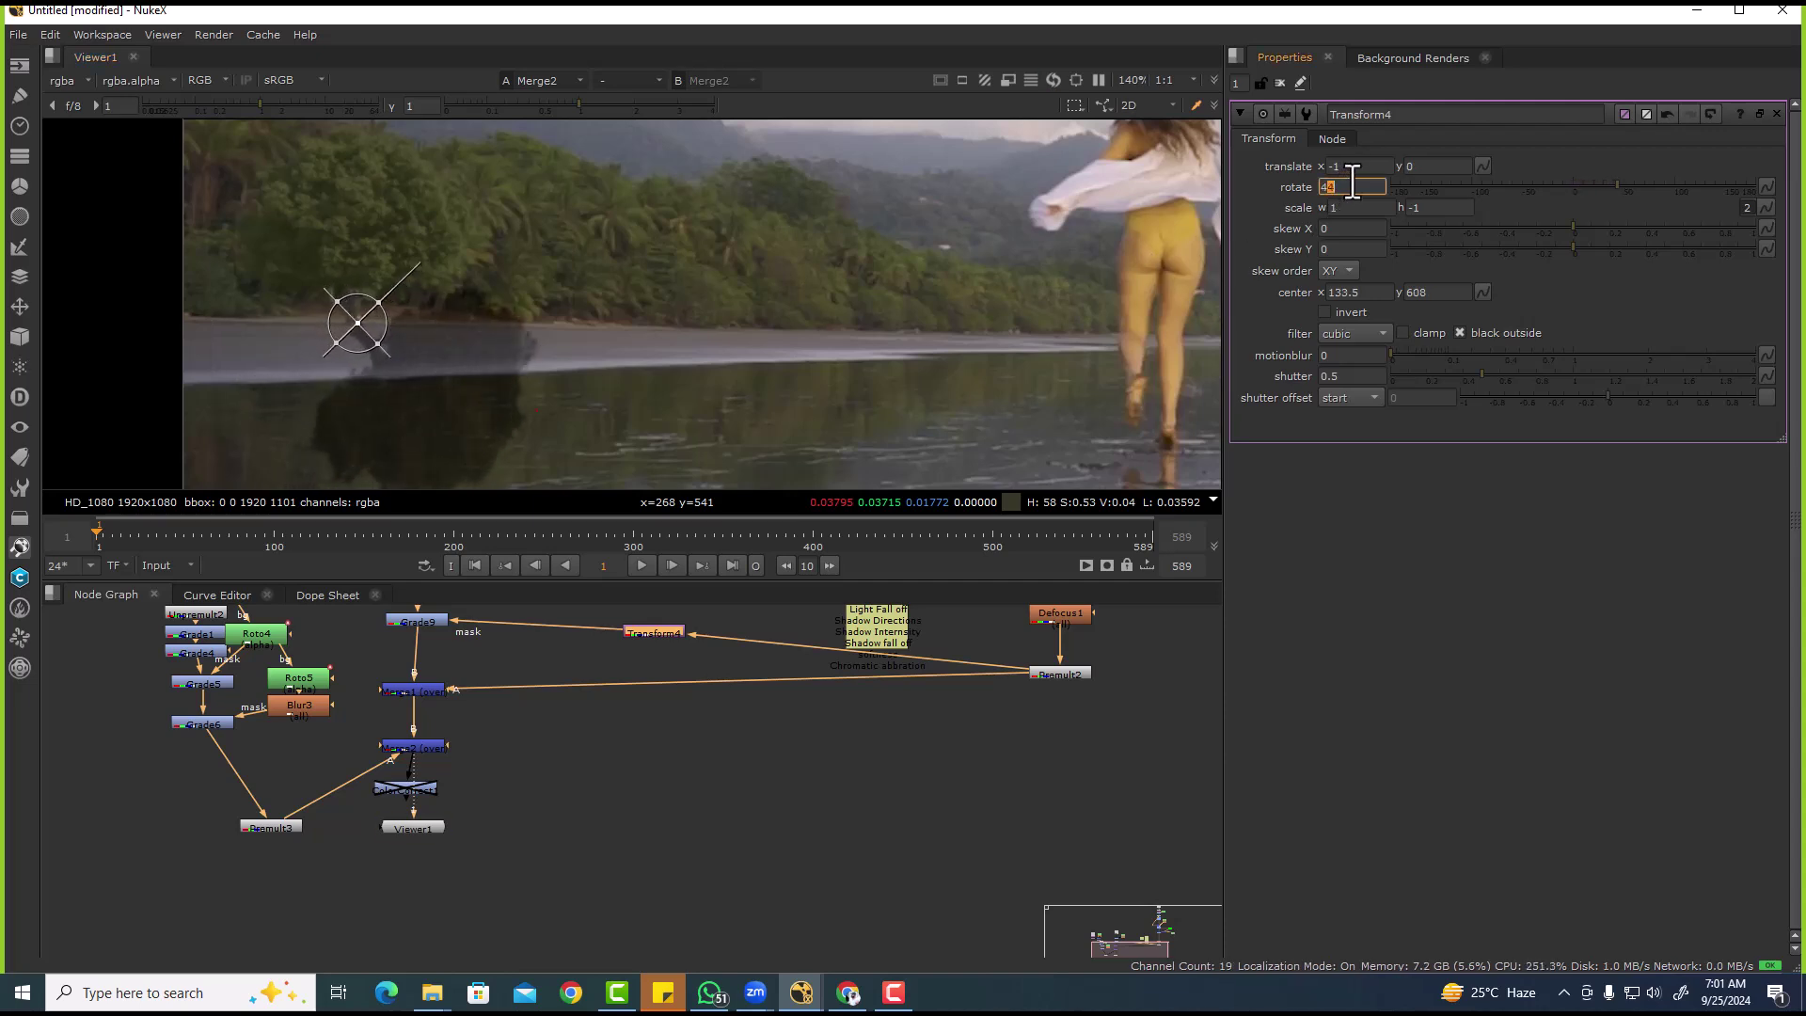
scroll(1351, 184, up, 2)
mouse_move(1618, 175)
mouse_down()
mouse_move(1468, 211)
mouse_move(1672, 185)
mouse_move(1597, 188)
mouse_up()
- Set Grade9's gain to 0.82 to soften the cast shadow
click(428, 623)
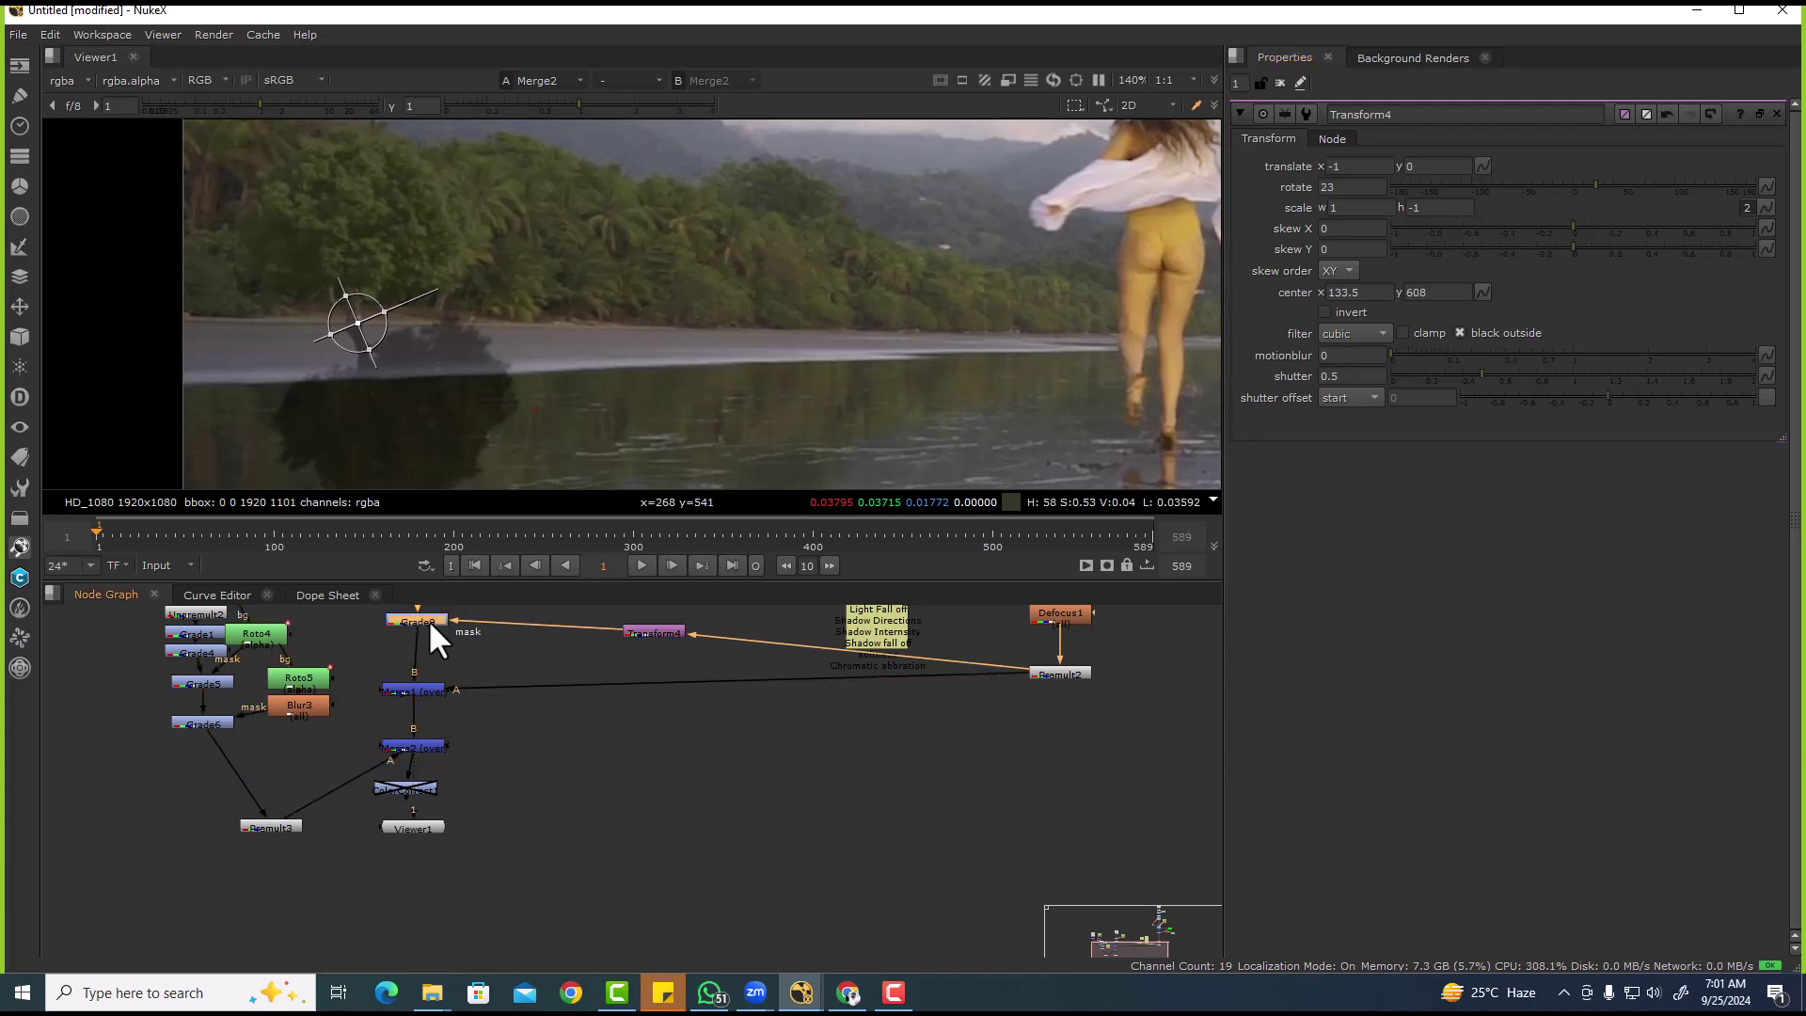
double_click(427, 621)
mouse_move(1544, 241)
mouse_down()
mouse_move(1445, 243)
mouse_move(1537, 246)
mouse_up()
- Examine the cast shadow on the sand and how the tree blends with the palms, up close and in the full frame
scroll(499, 348, up, 6)
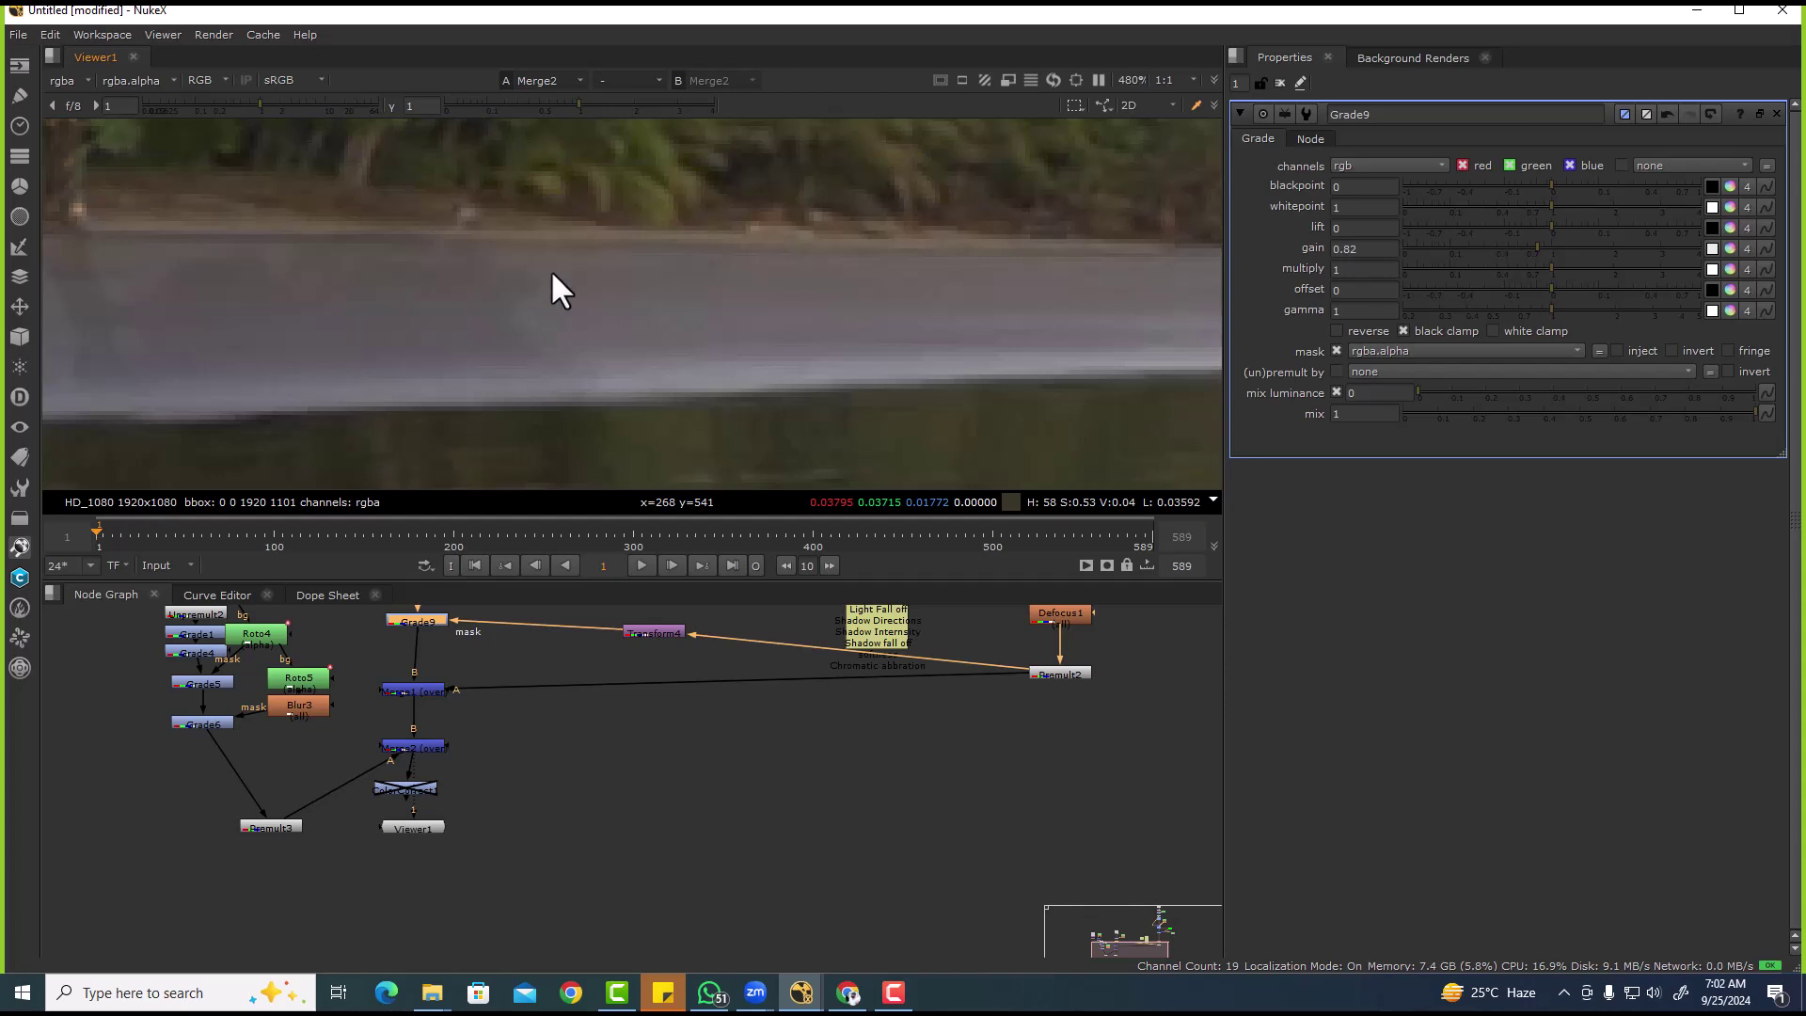
scroll(550, 270, down, 12)
scroll(391, 283, up, 6)
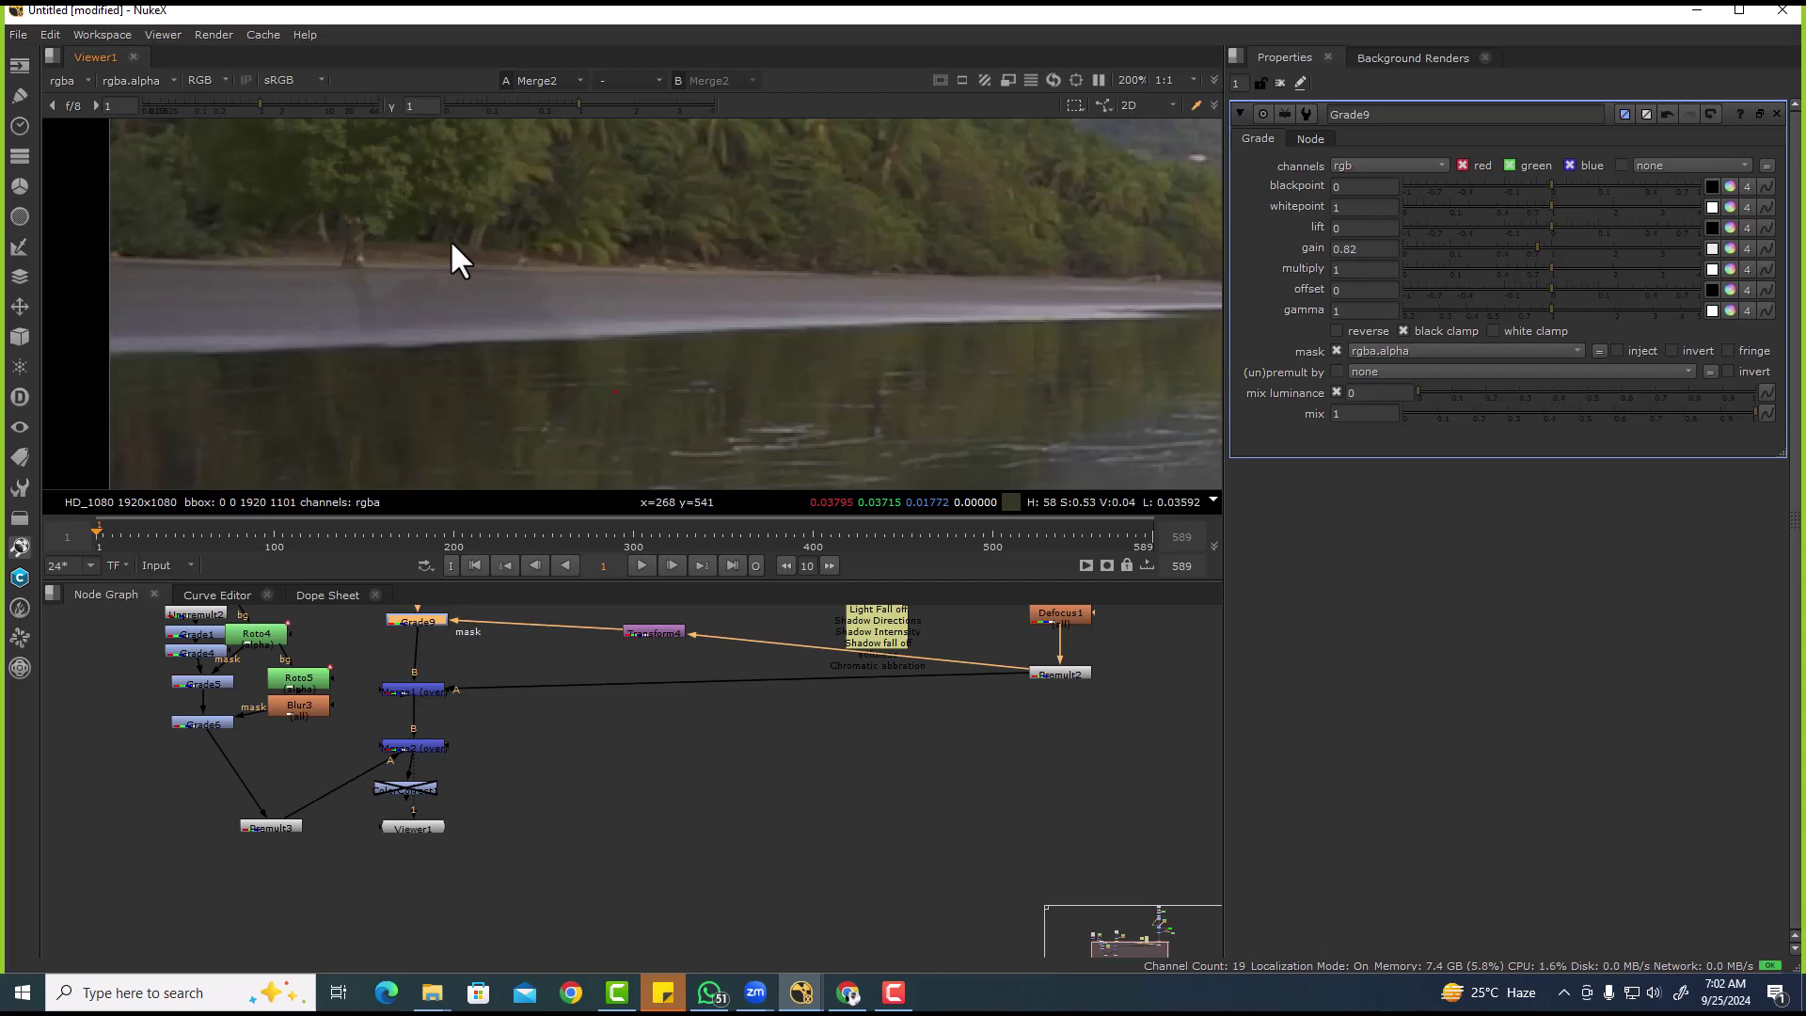
key(f)
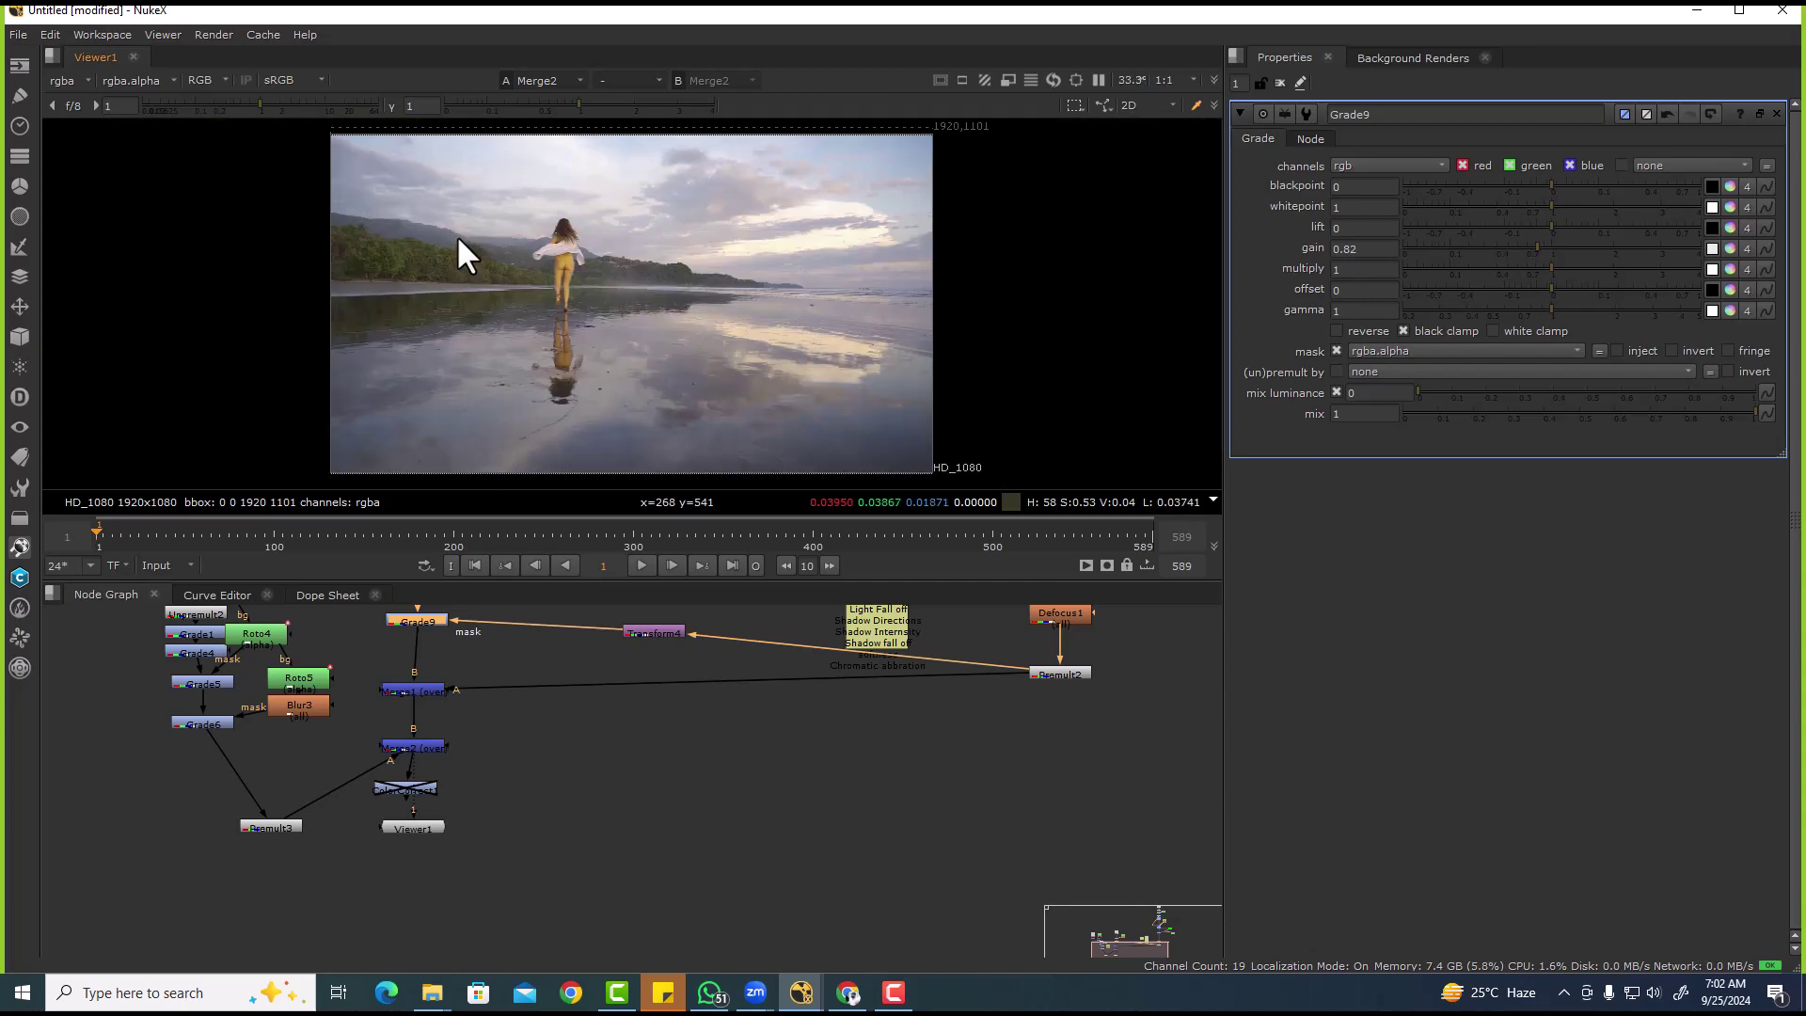
scroll(323, 268, up, 8)
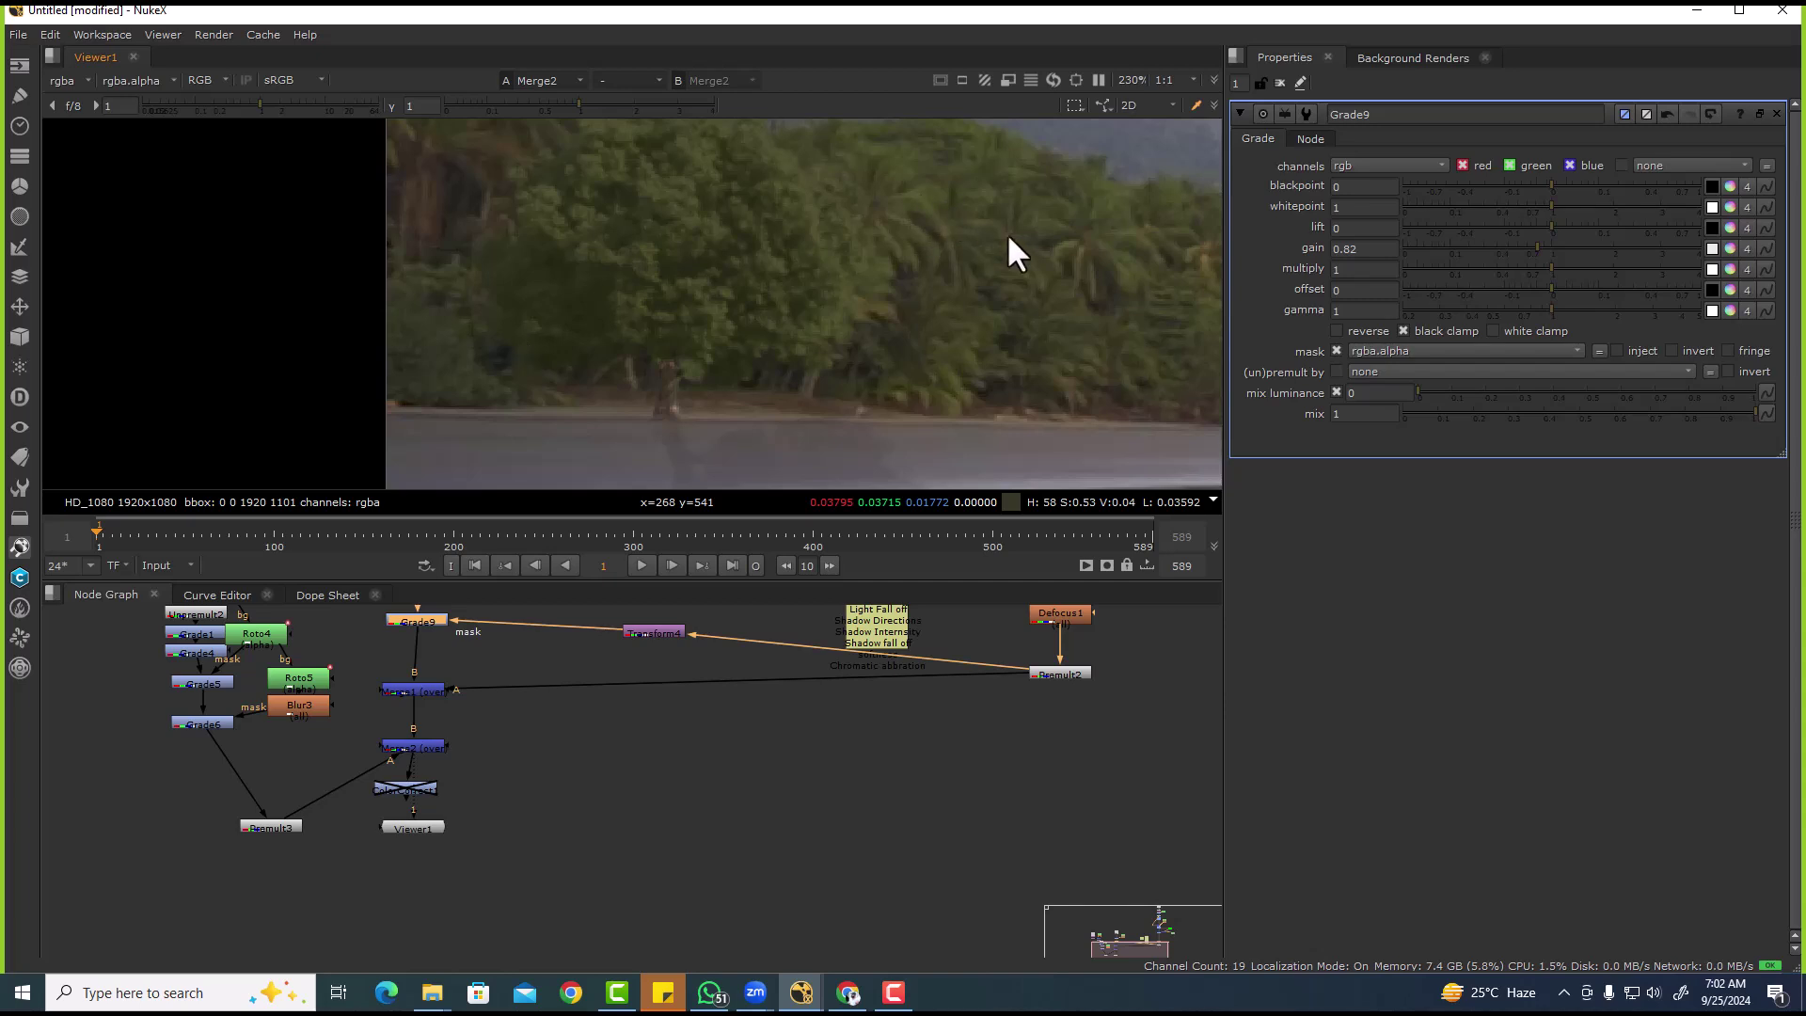
key(f)
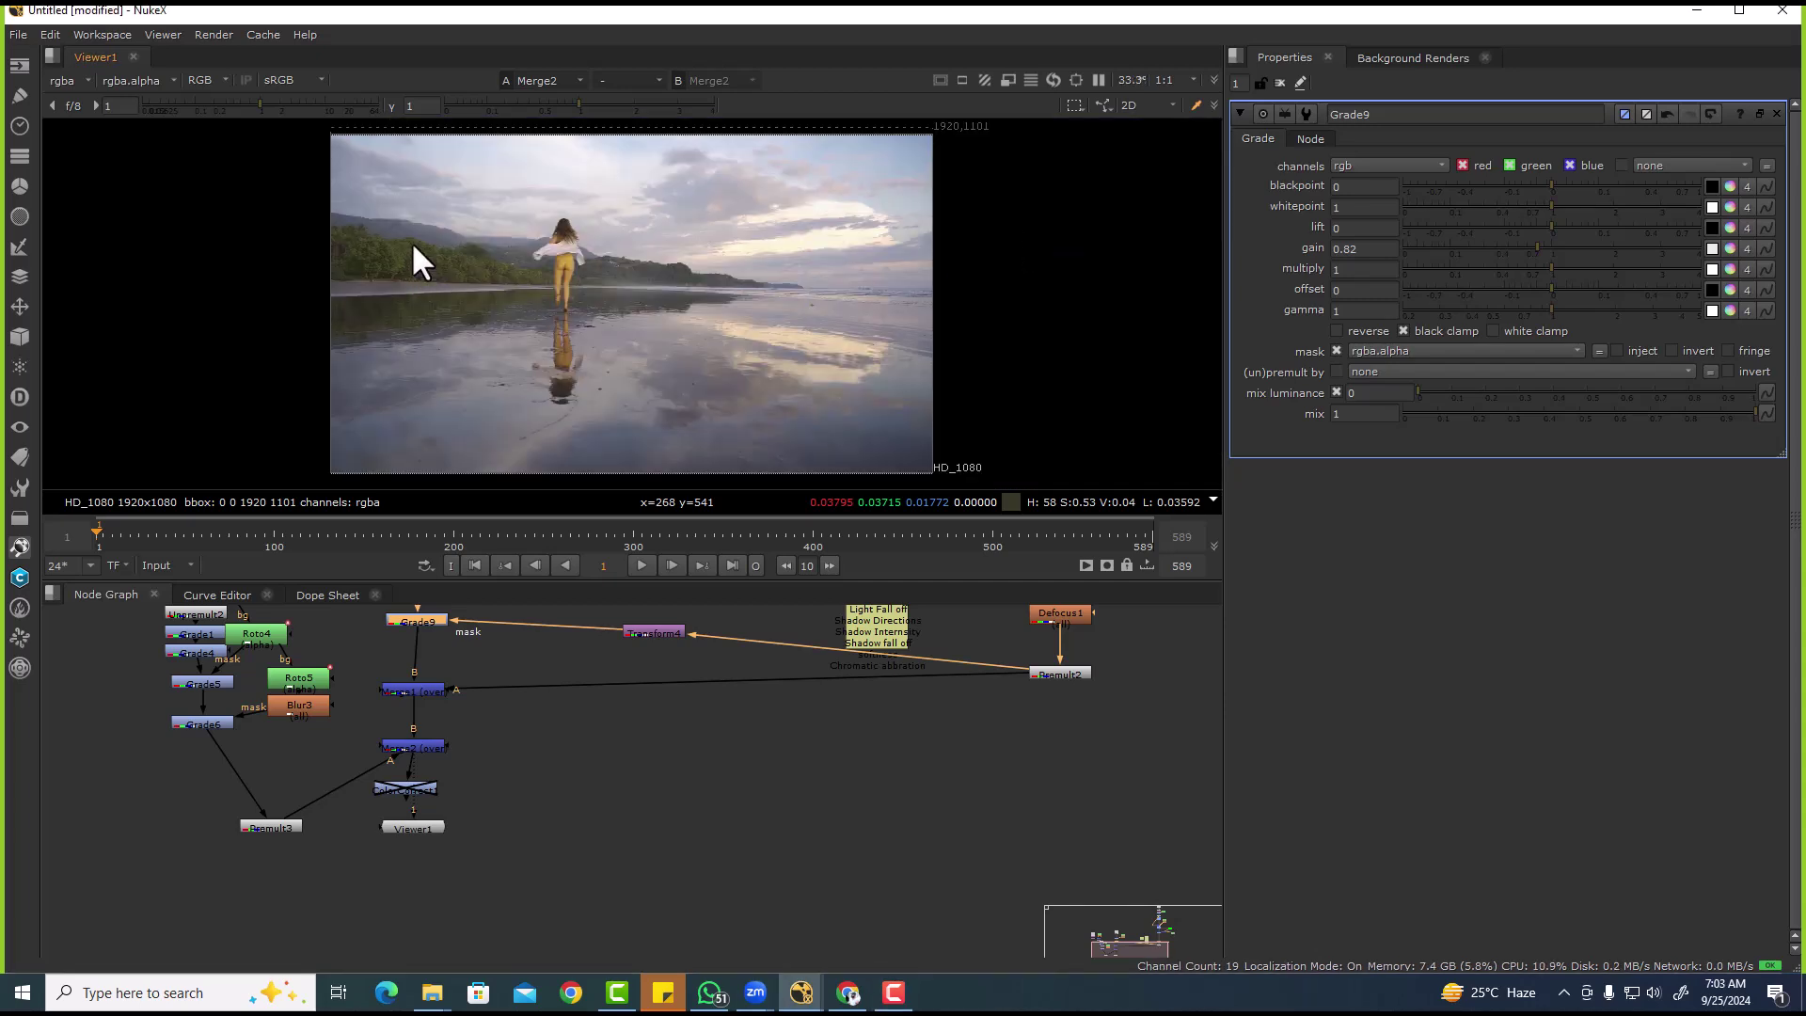
scroll(459, 327, up, 10)
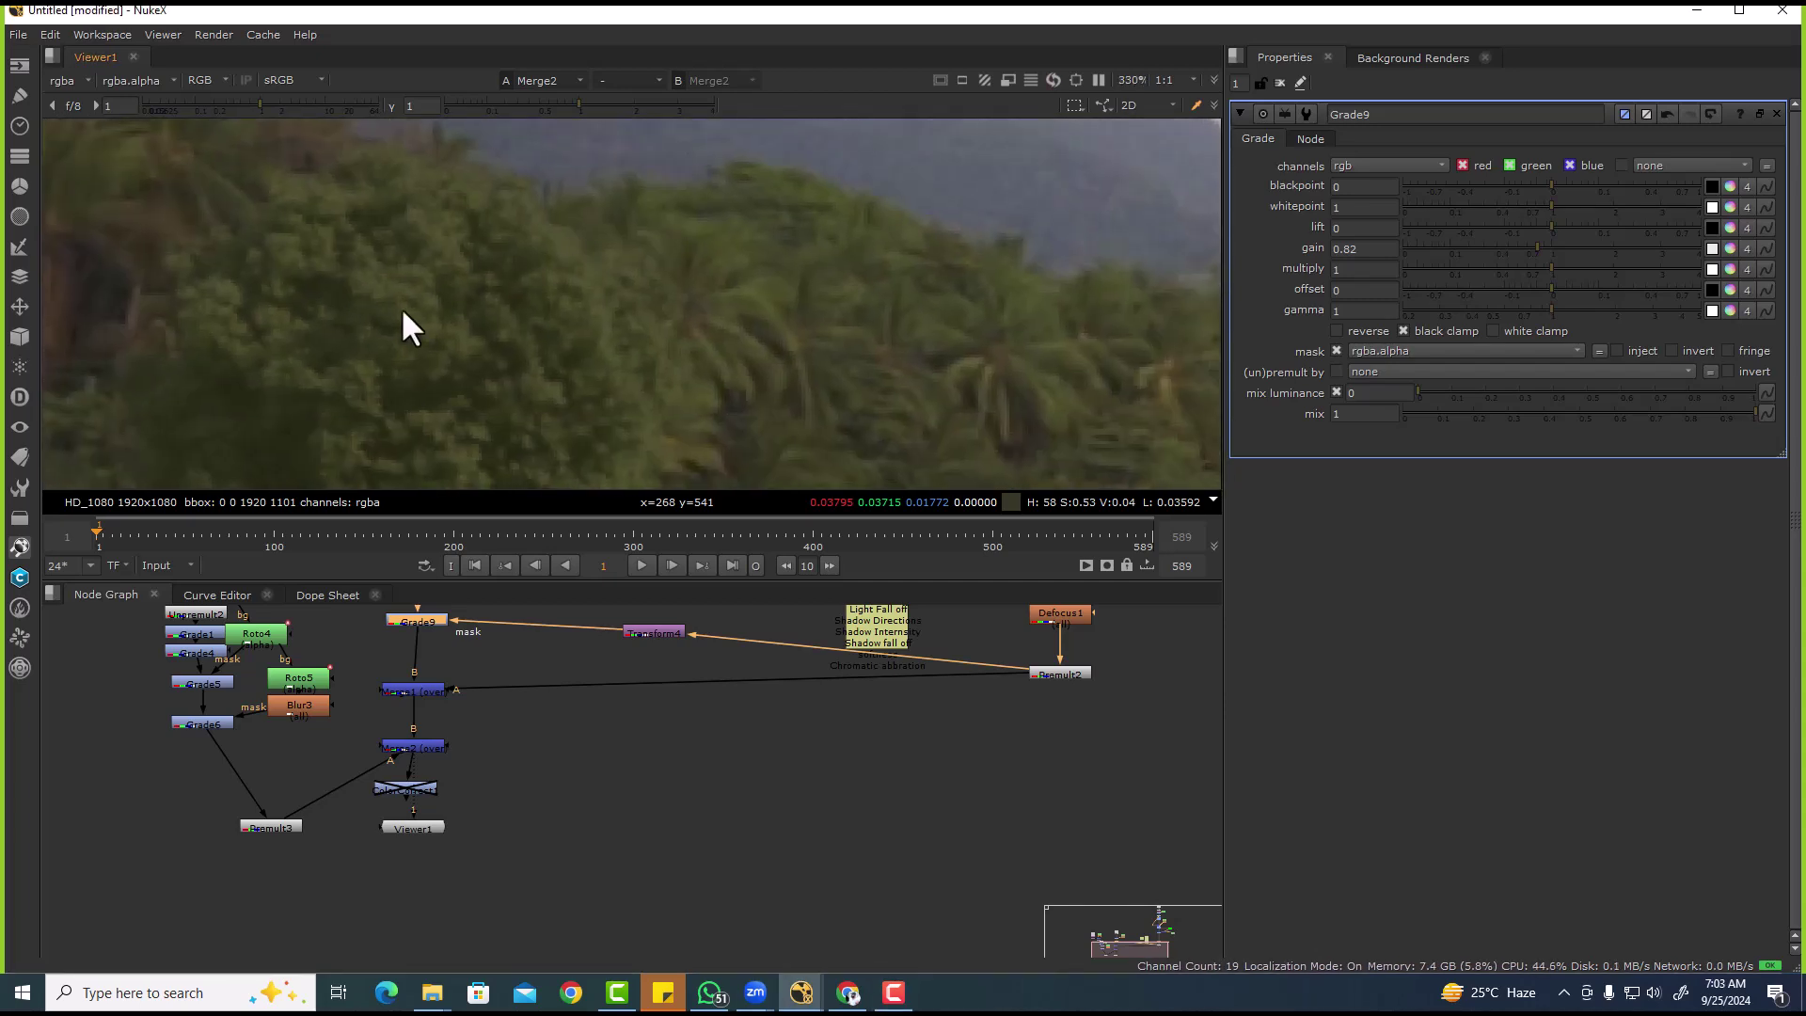
scroll(403, 312, down, 3)
scroll(518, 353, up, 3)
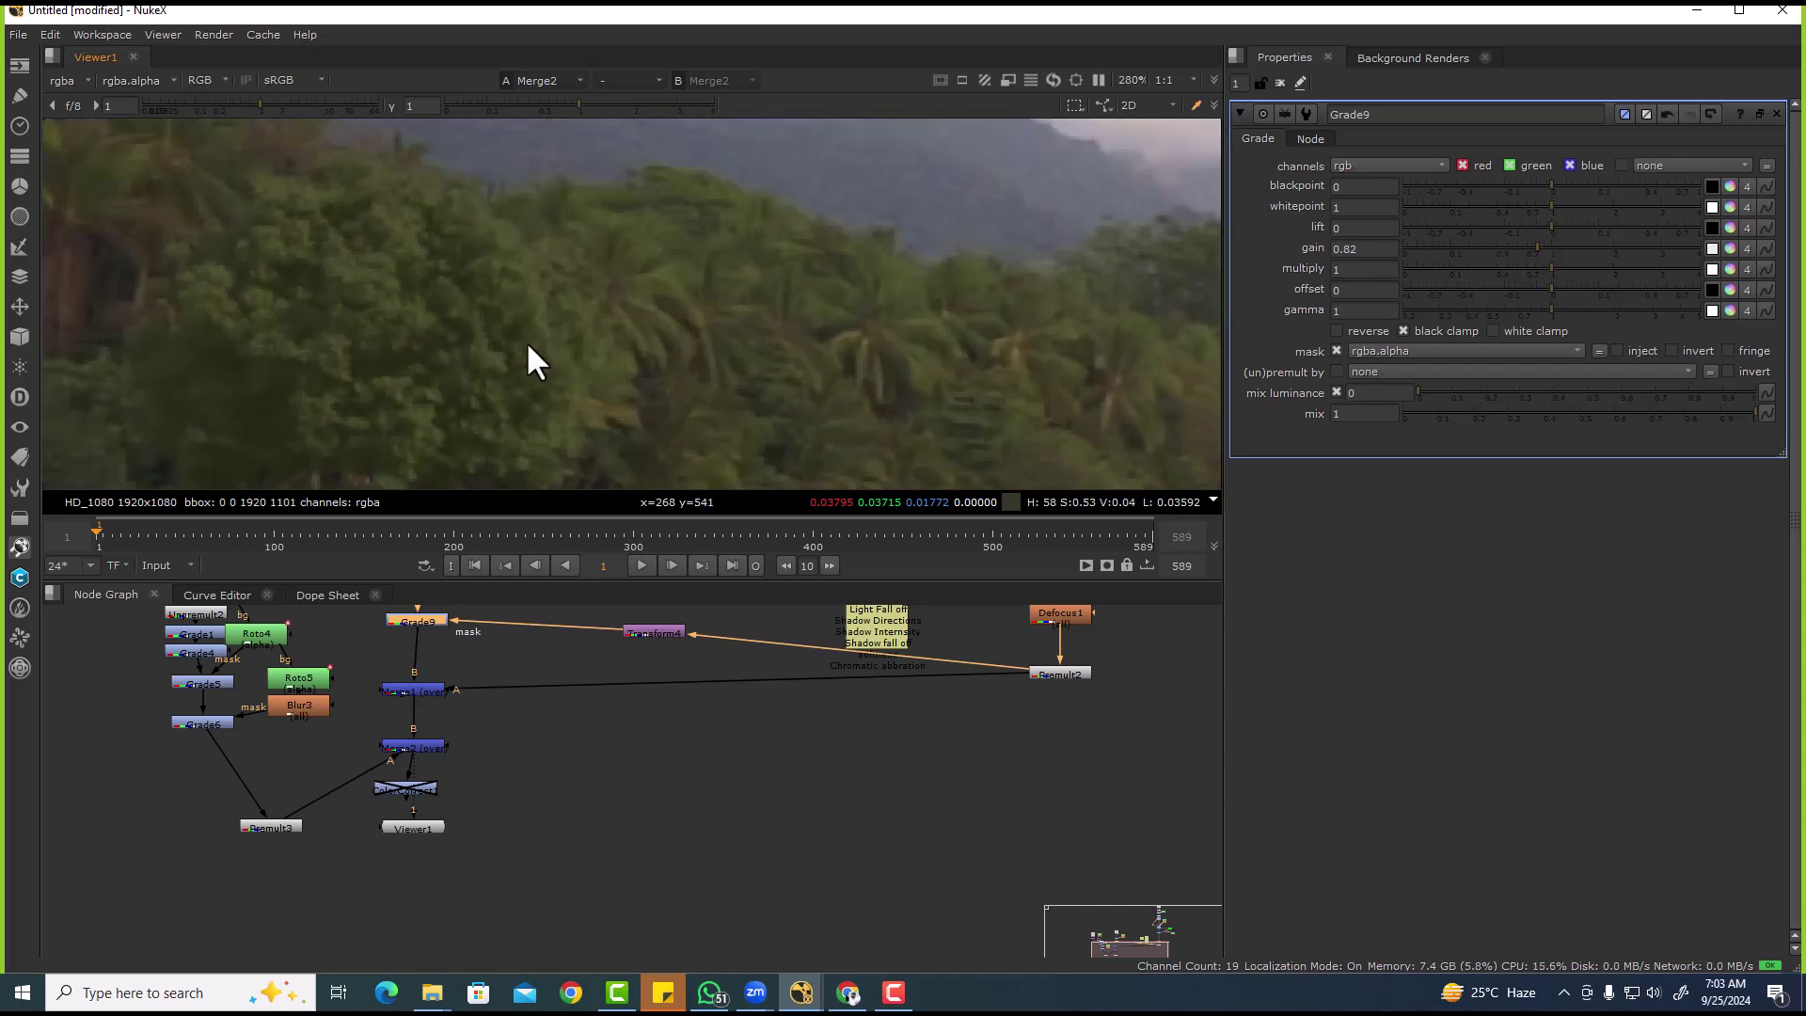
scroll(489, 395, down, 2)
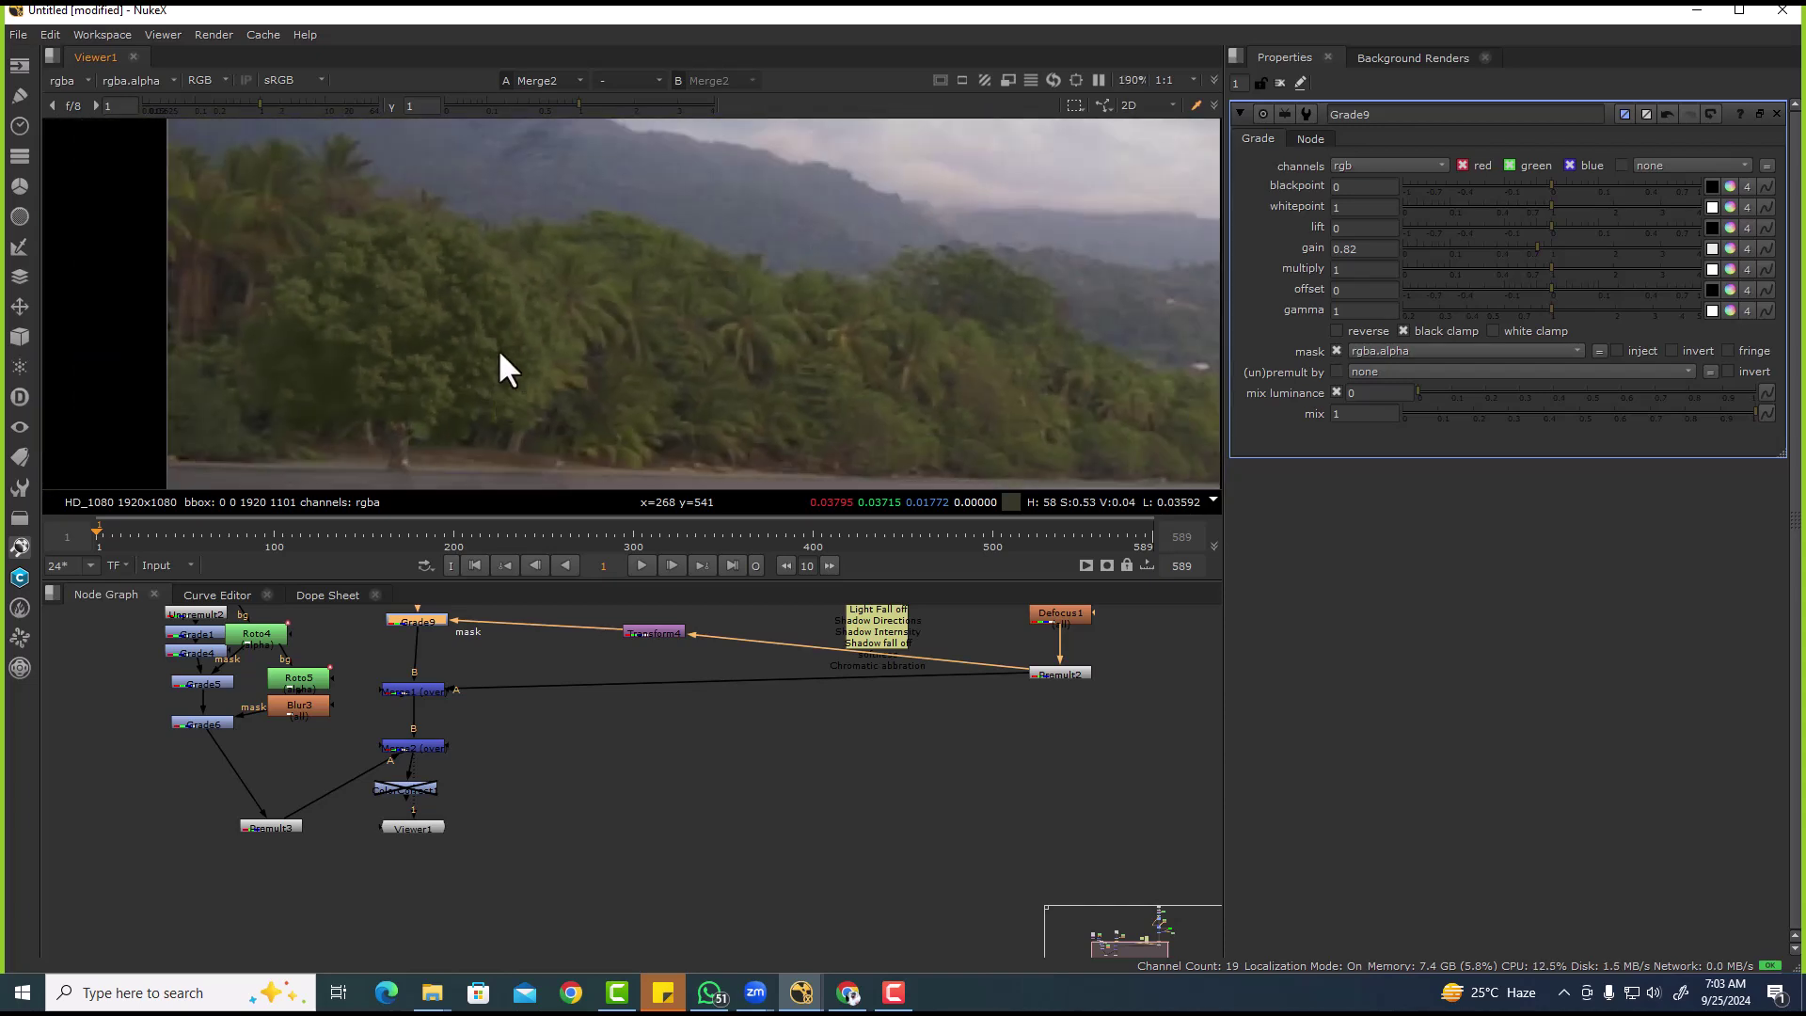
drag(420, 229, 596, 386)
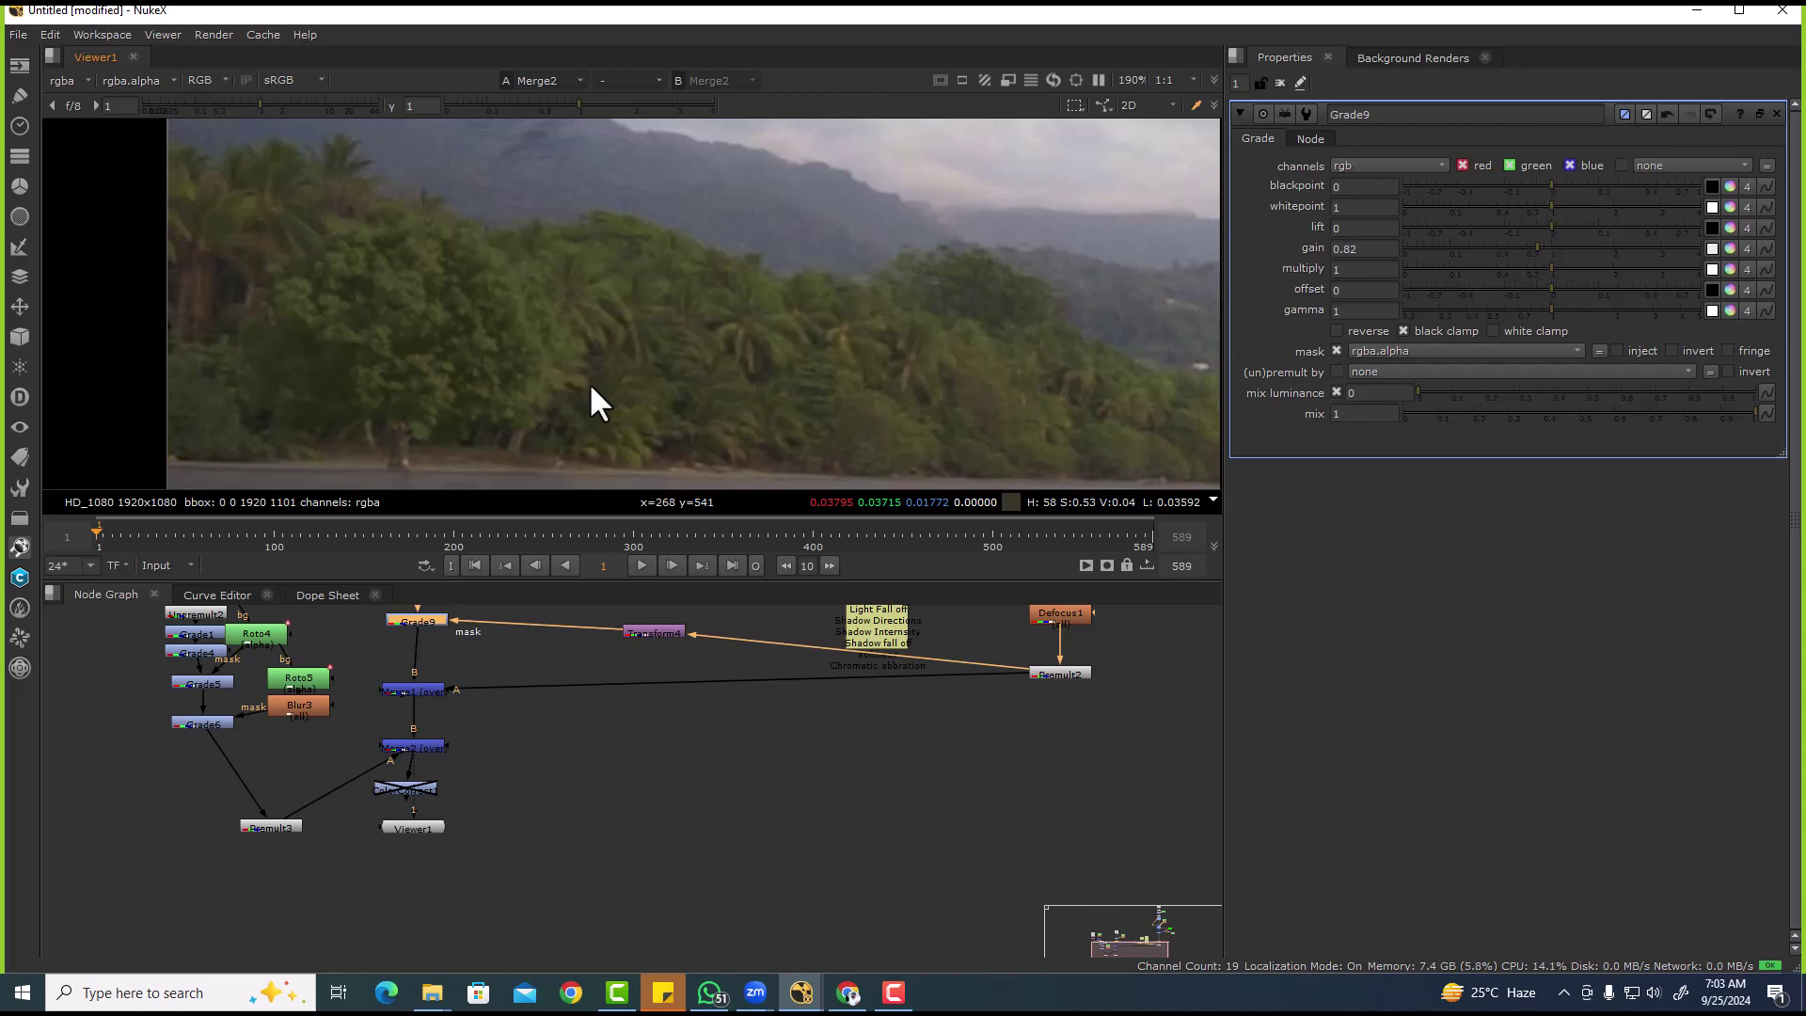
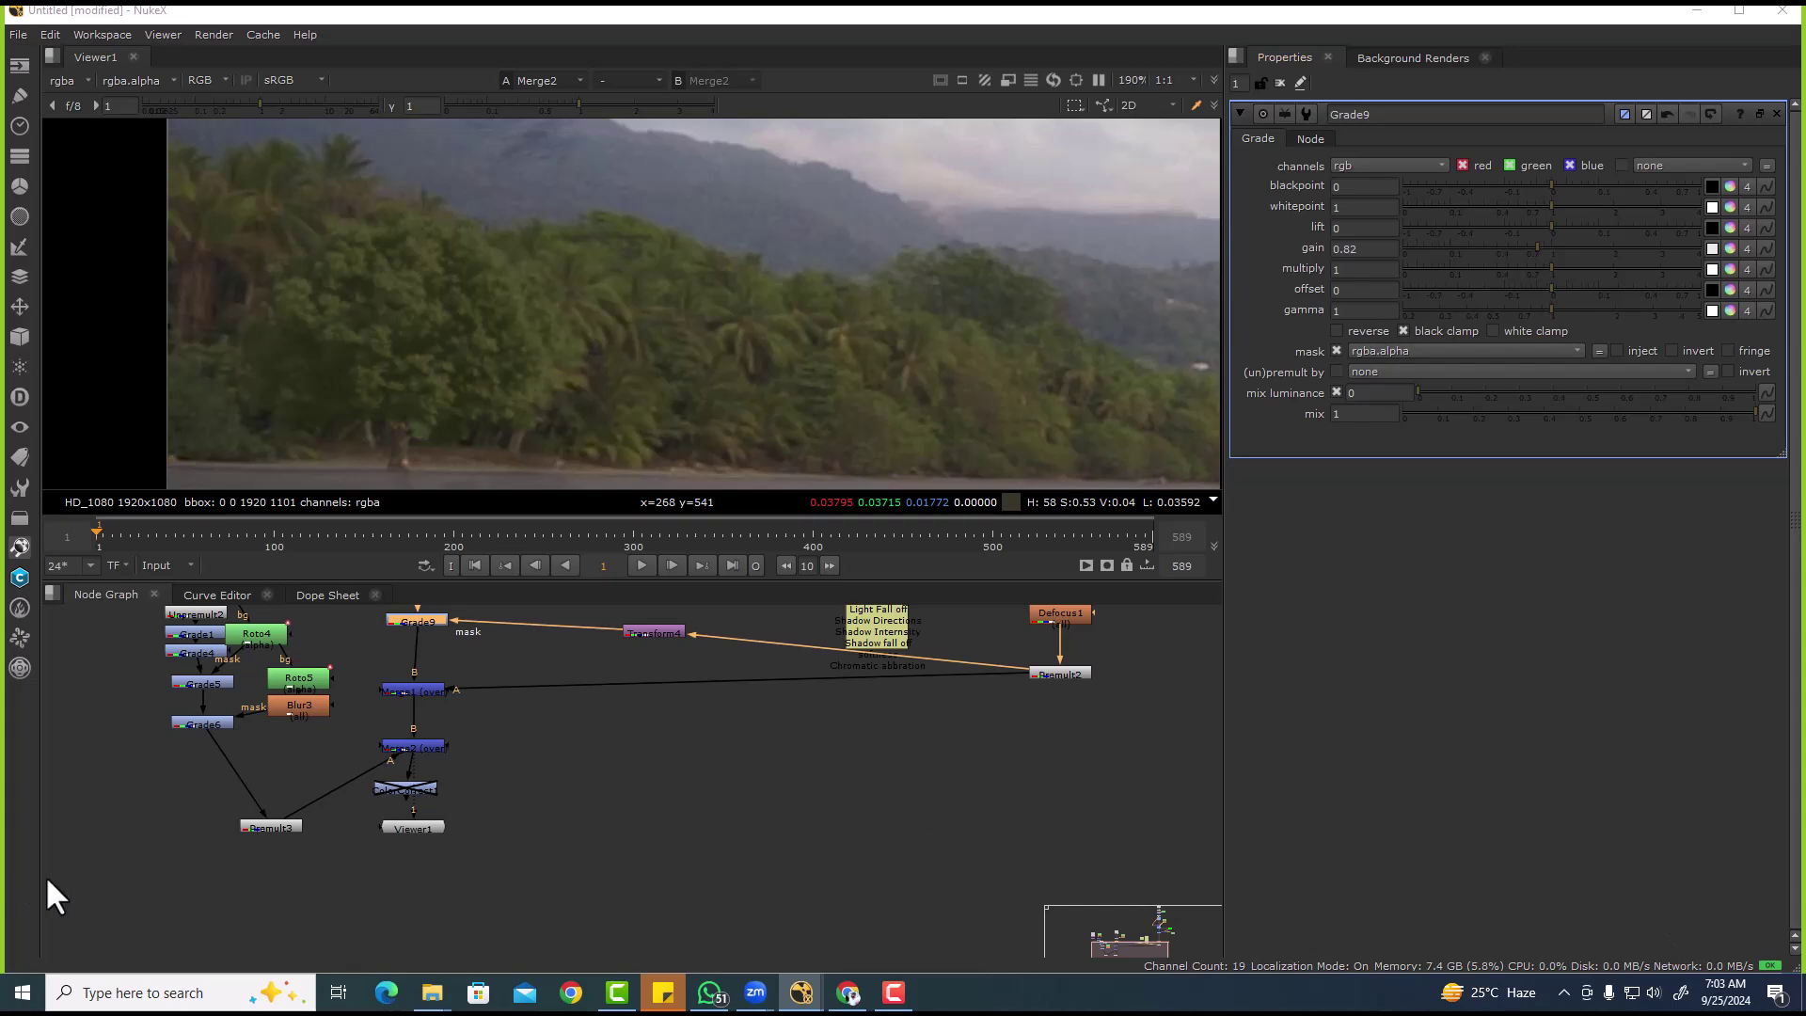
- Paste copies of the beach footage and tree image Read nodes into an empty area of the node graph
scroll(540, 710, down, 5)
scroll(570, 726, up, 4)
drag(399, 660, 488, 738)
key(ctrl+c)
scroll(555, 715, down, 3)
middle_drag(792, 727, 626, 714)
click(844, 692)
key(ctrl+v)
middle_drag(659, 612, 658, 713)
scroll(622, 685, up, 3)
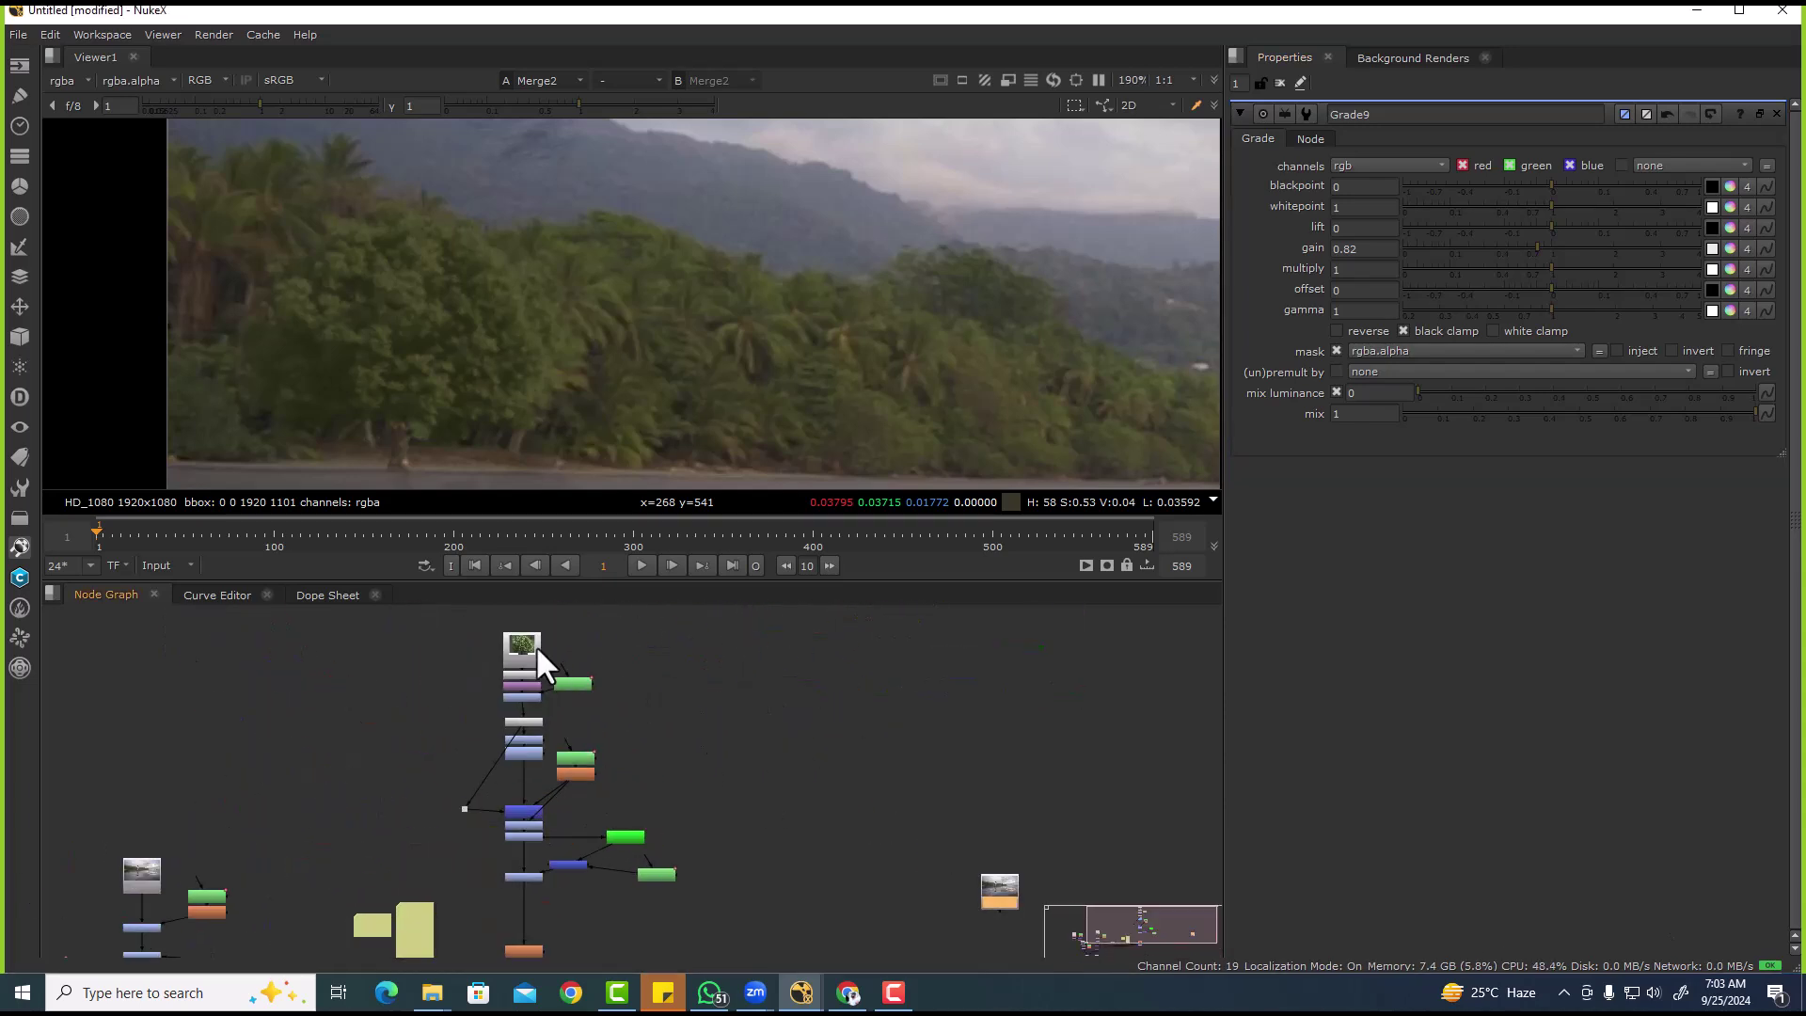
click(505, 633)
middle_drag(1185, 900, 744, 683)
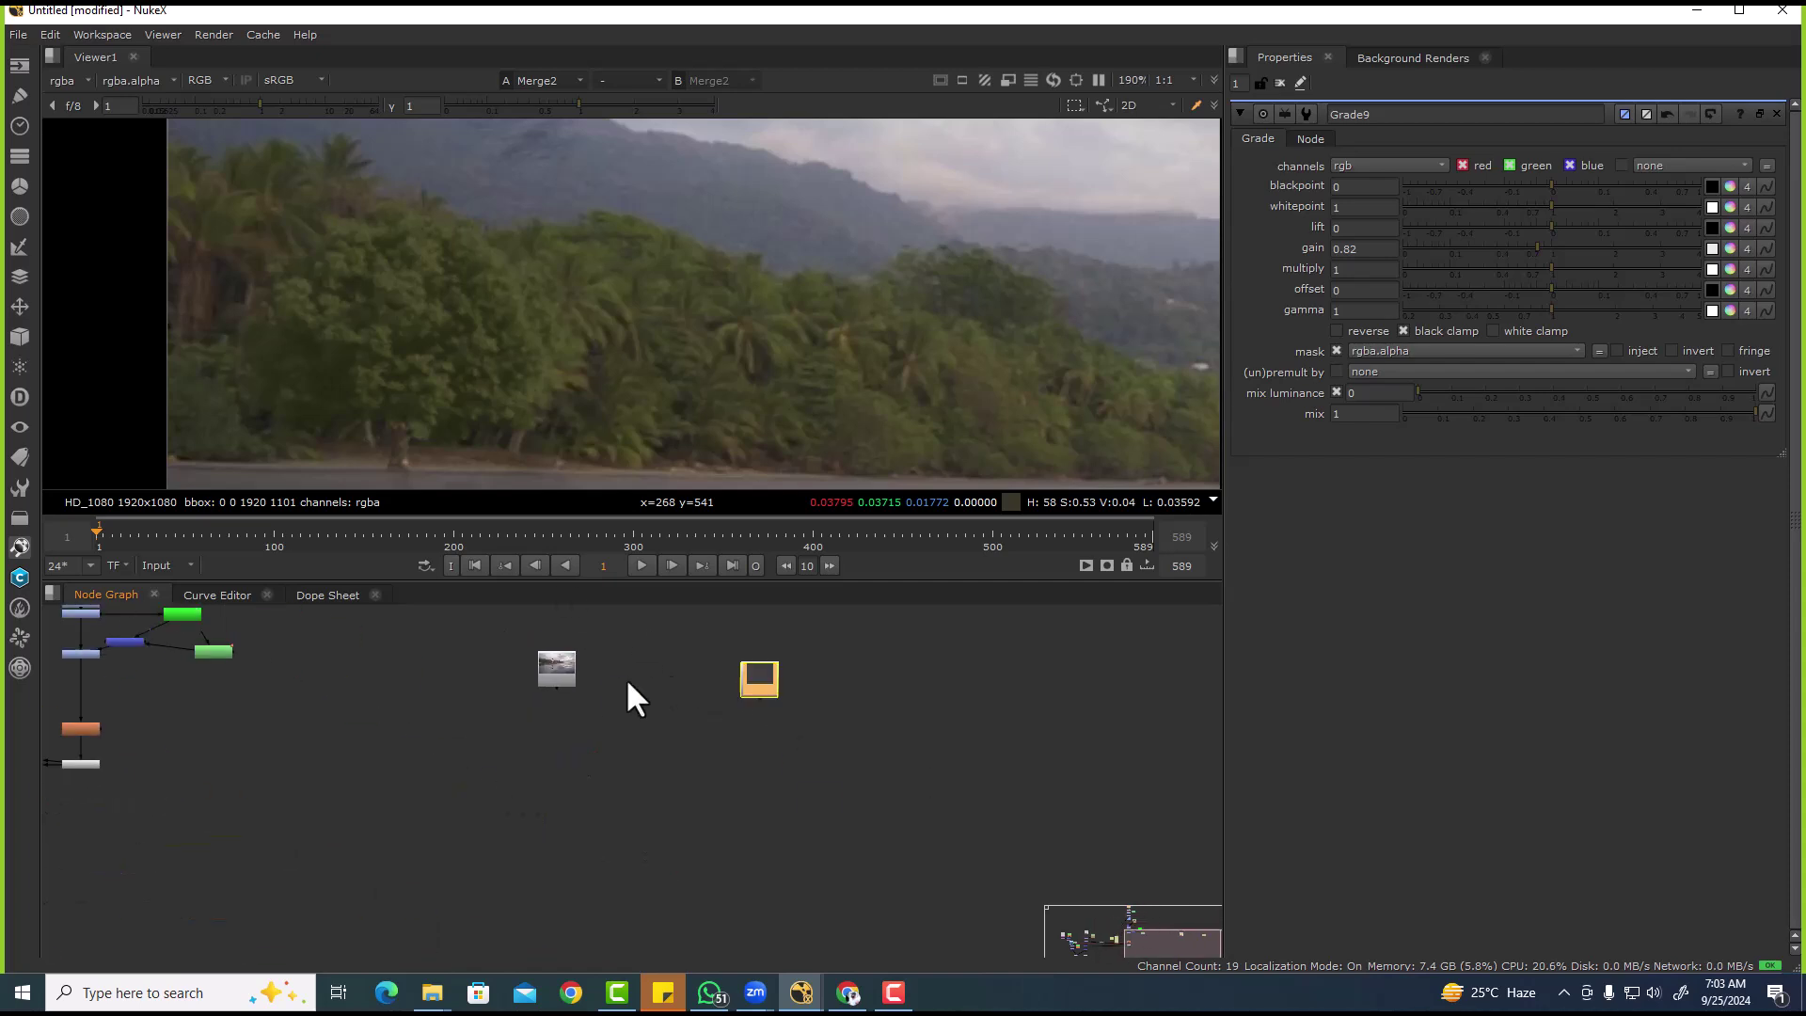
- Merge the copied tree image (A) over the copied beach footage (B) and view the result
scroll(622, 715, up, 3)
key(m)
drag(635, 748, 827, 701)
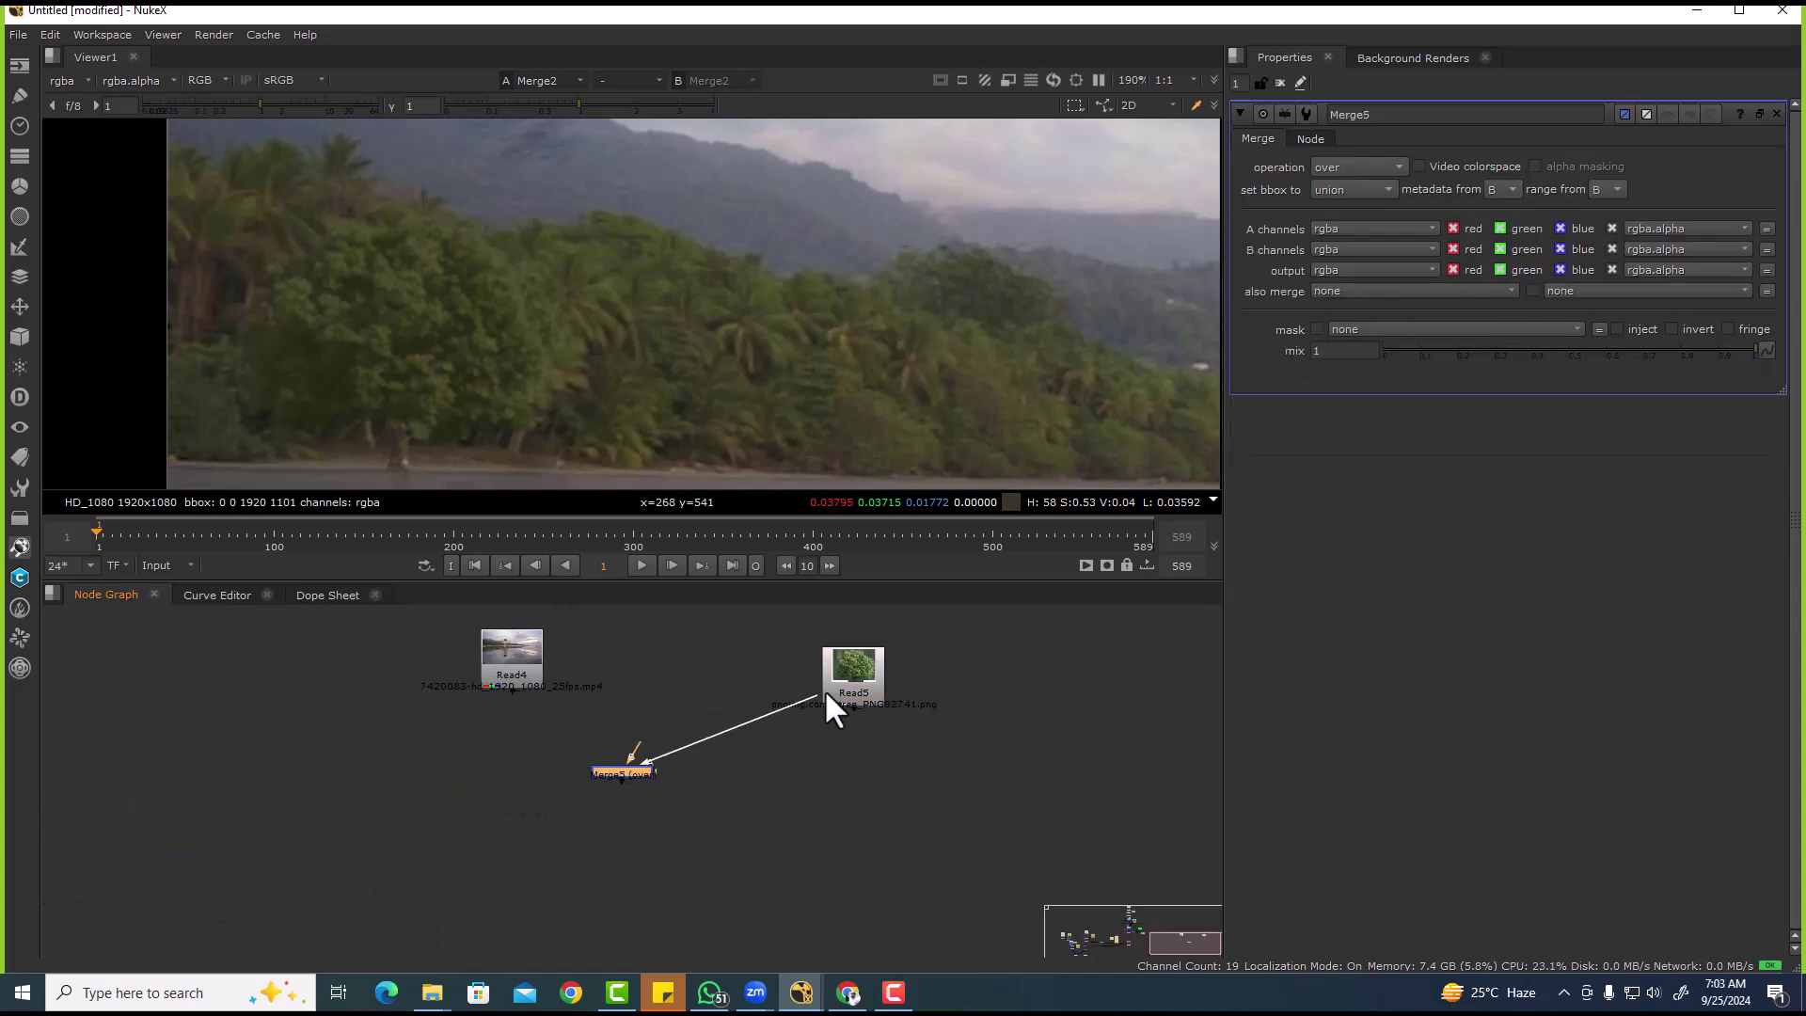
drag(609, 757, 531, 666)
drag(621, 777, 513, 842)
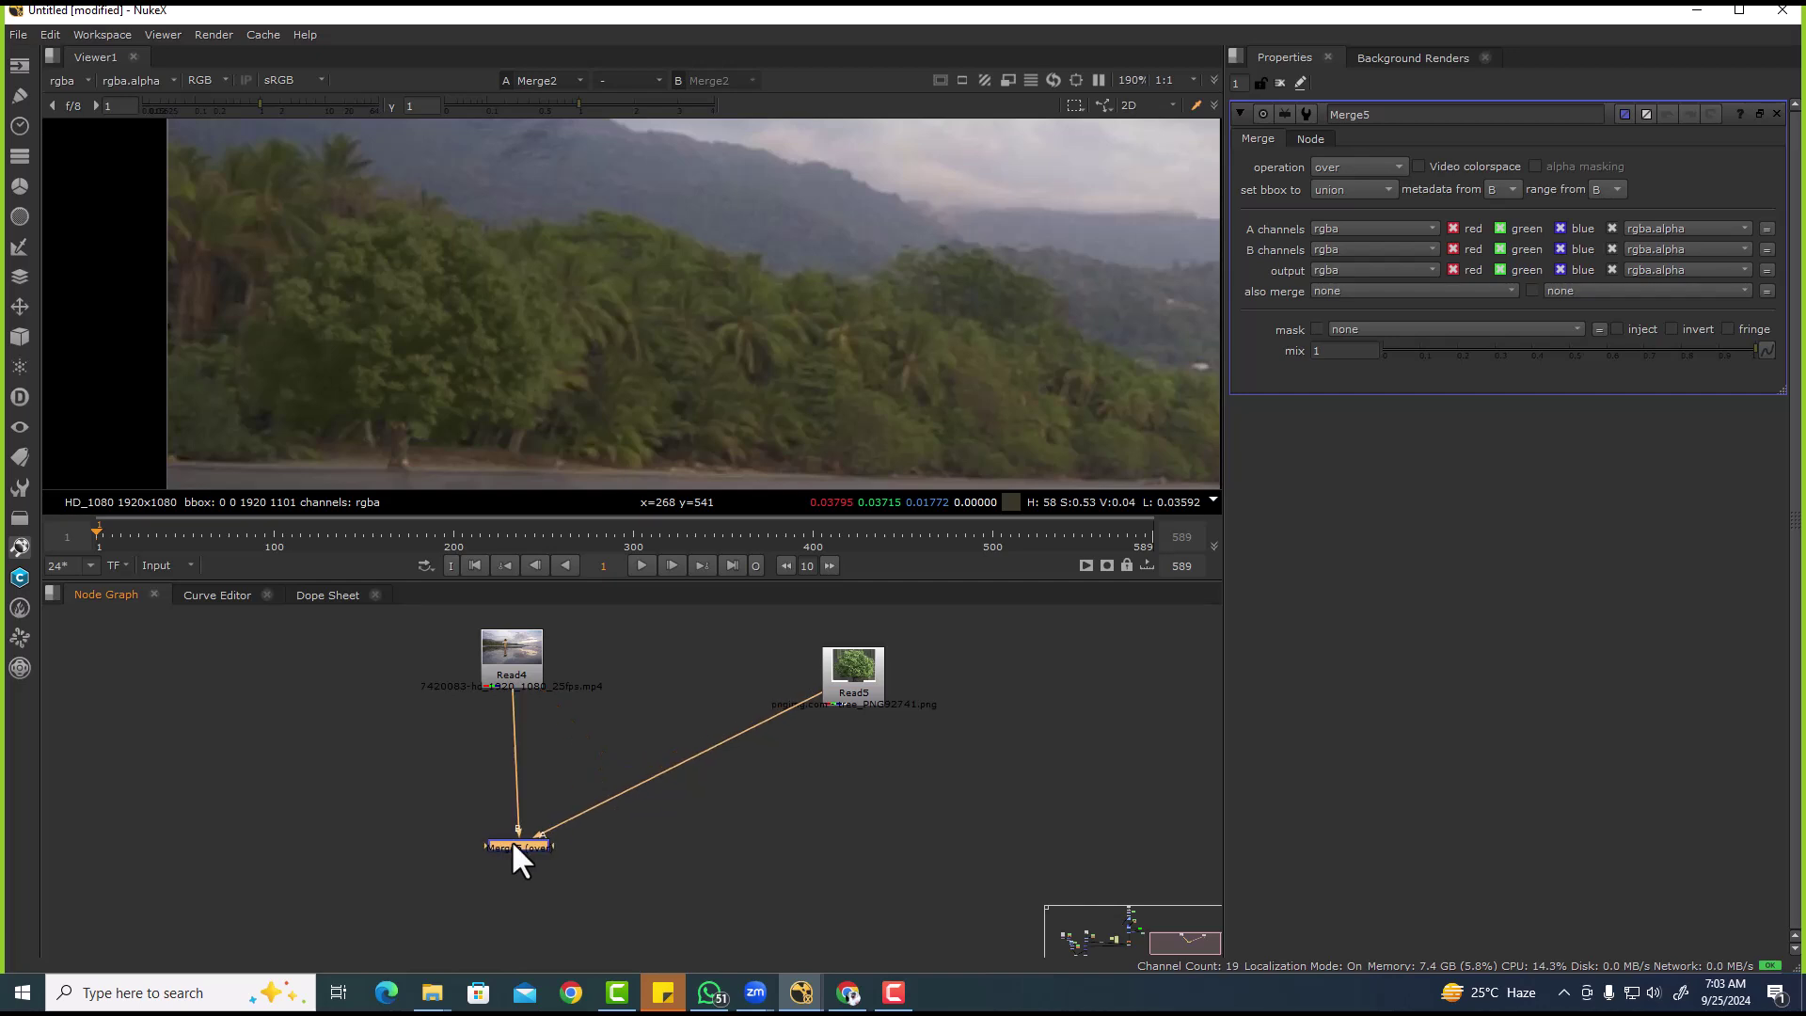
key(1)
- Insert a Premult node after the copied tree image and check the full frame of the merge
click(856, 672)
key(Tab)
text(prem)
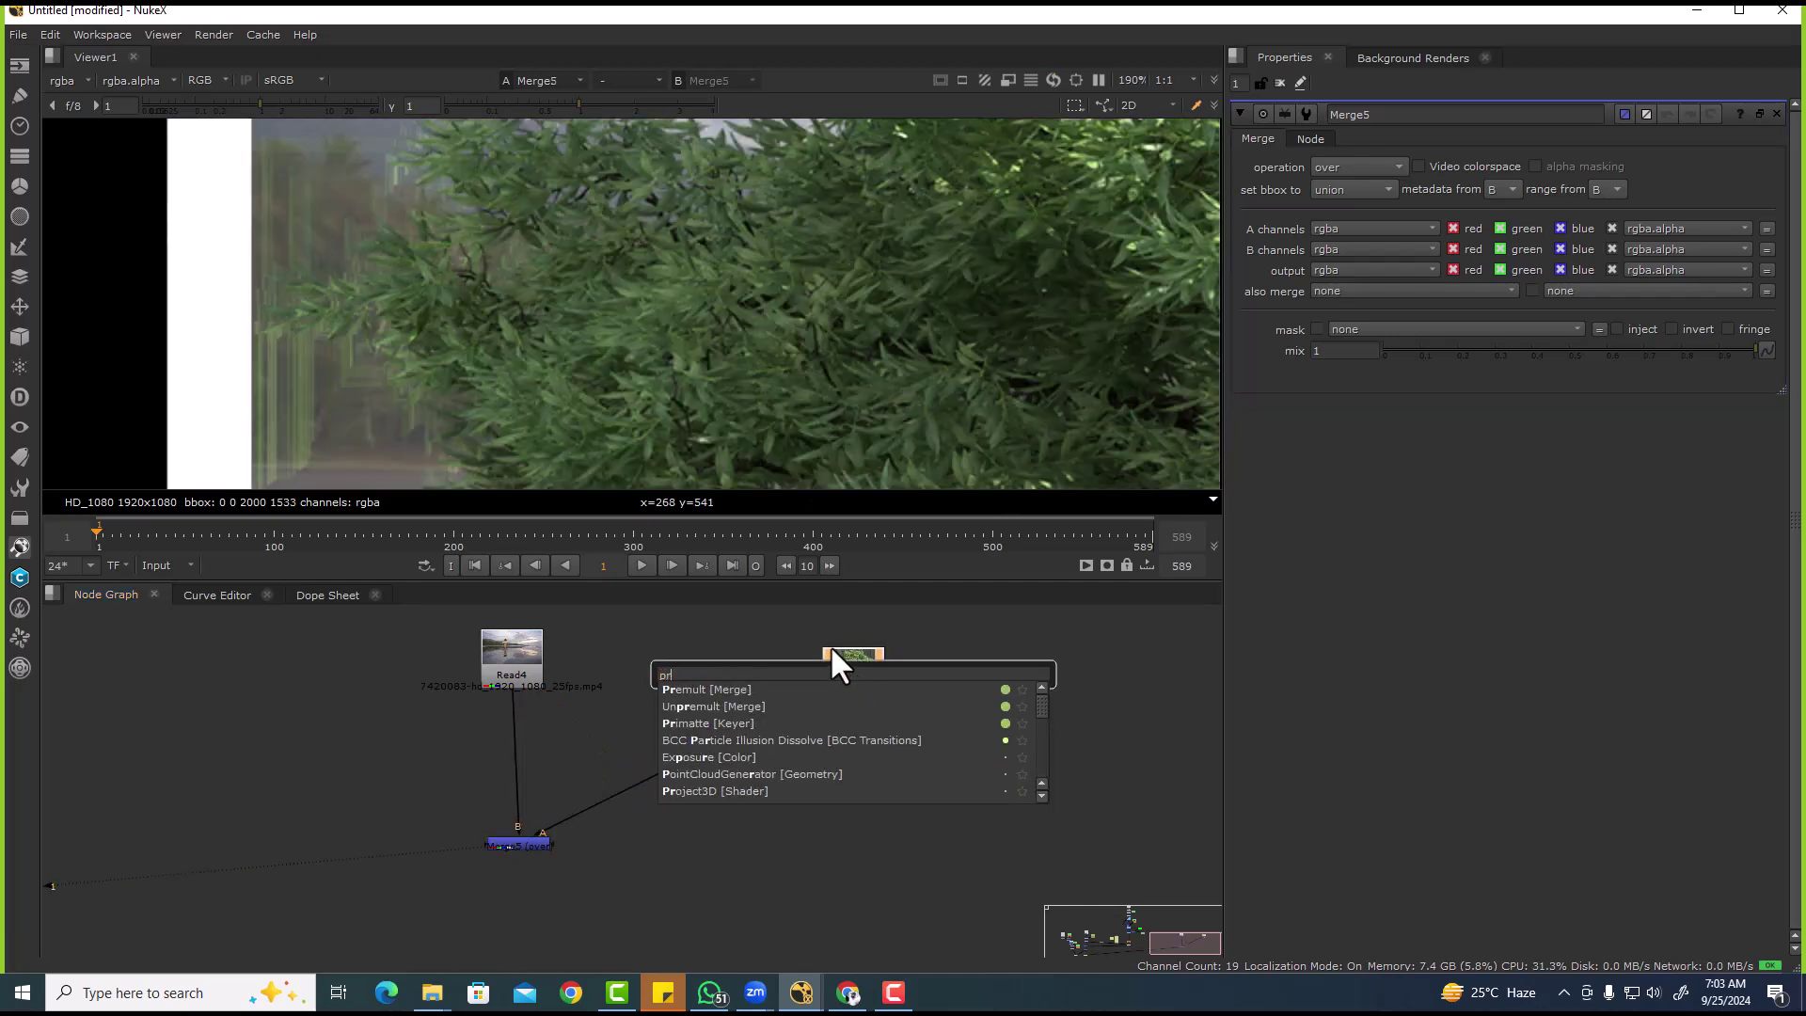
key(Return)
drag(368, 792, 858, 729)
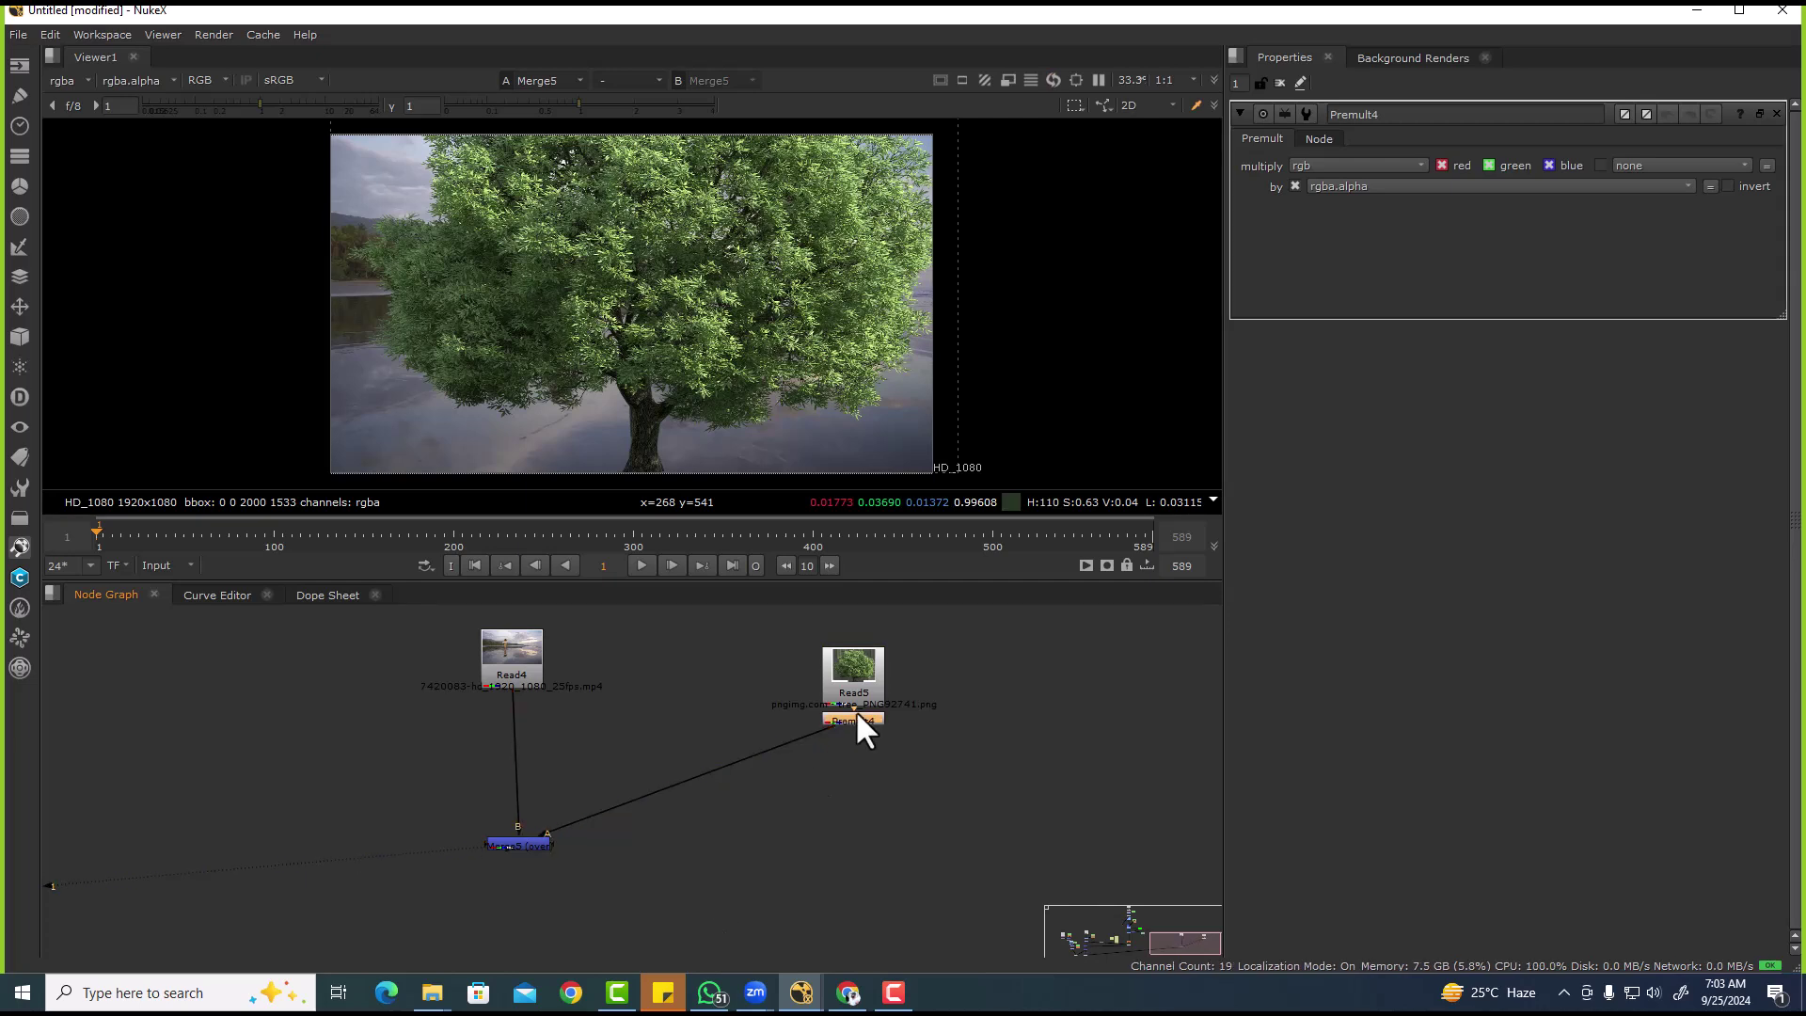
- Add a Transform after the copied tree's Premult, scaling the tree to 0.044 and moving it to x -25.6, y -140 at the hillside's shoreline
key(t)
middle_drag(760, 252, 600, 281)
drag(501, 287, 481, 267)
scroll(478, 269, up, 3)
middle_drag(492, 262, 587, 243)
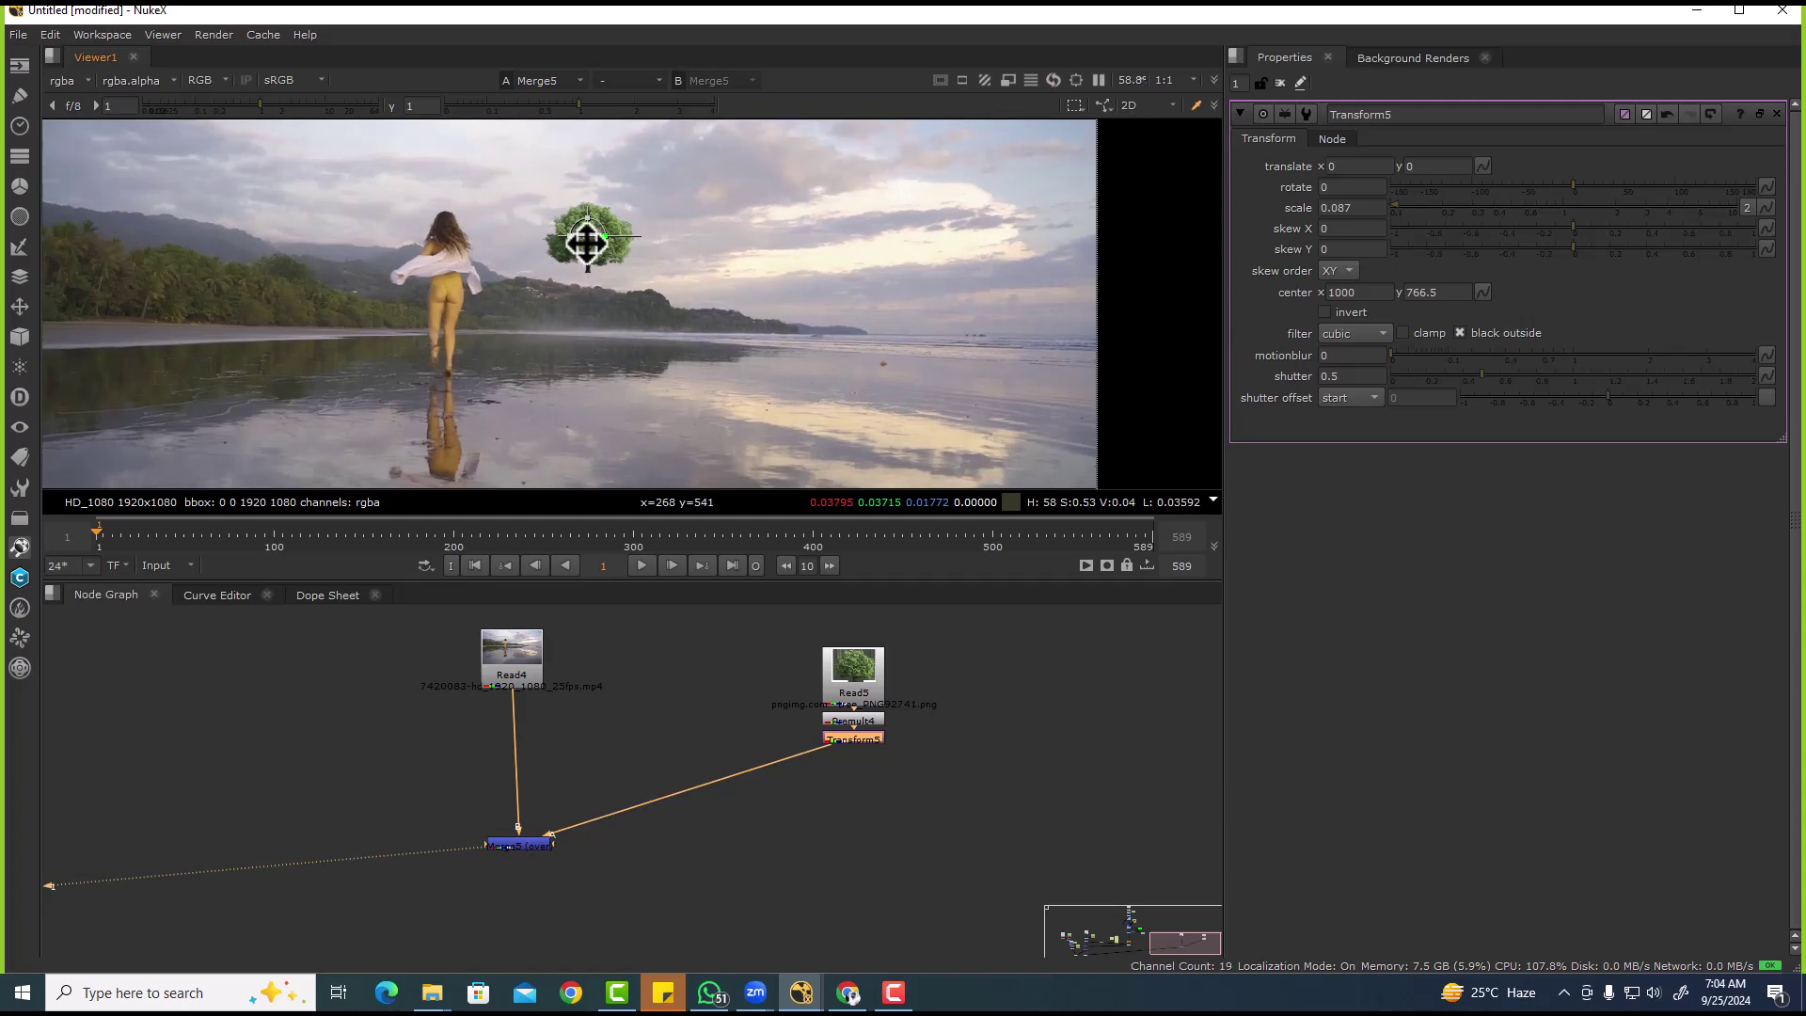
mouse_move(587, 243)
mouse_down()
mouse_move(556, 294)
mouse_move(584, 263)
mouse_up()
scroll(564, 287, up, 4)
middle_drag(584, 263, 520, 260)
drag(520, 259, 522, 316)
scroll(649, 325, up, 3)
key(f)
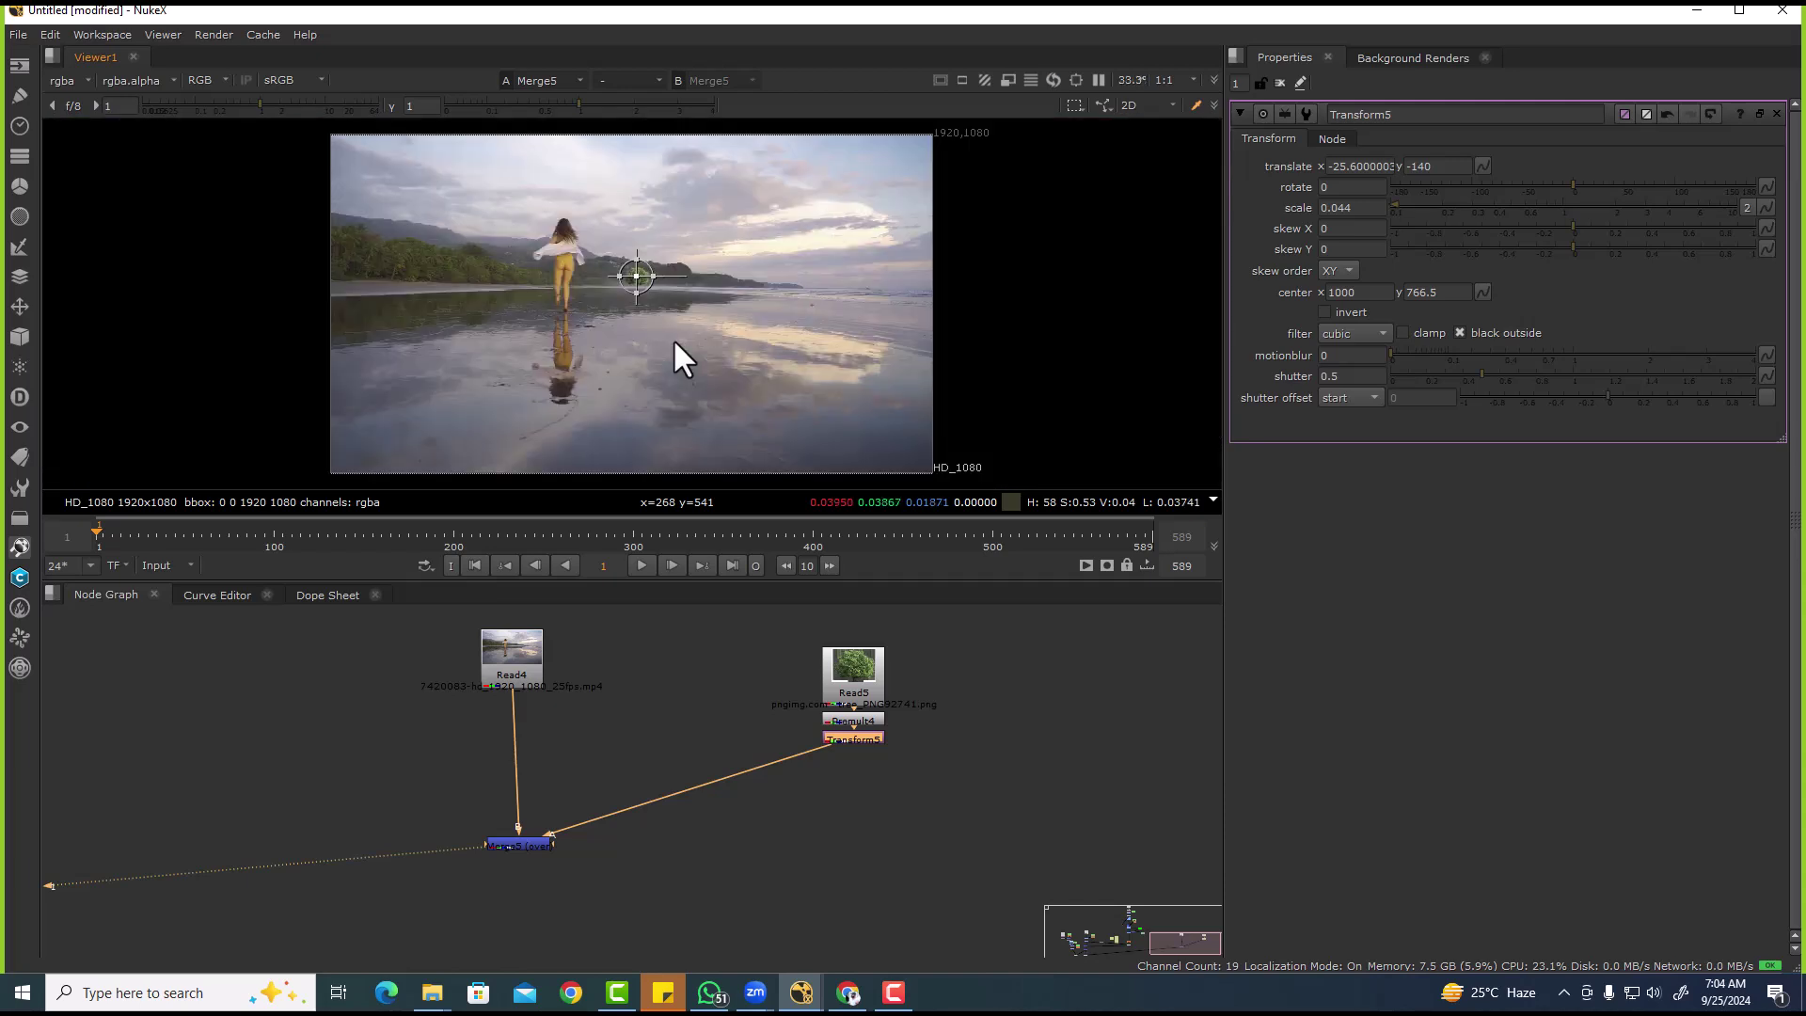
- Hide the viewer overlay and examine the small tree against the distant misty hillside
middle_drag(721, 351, 644, 370)
key(q)
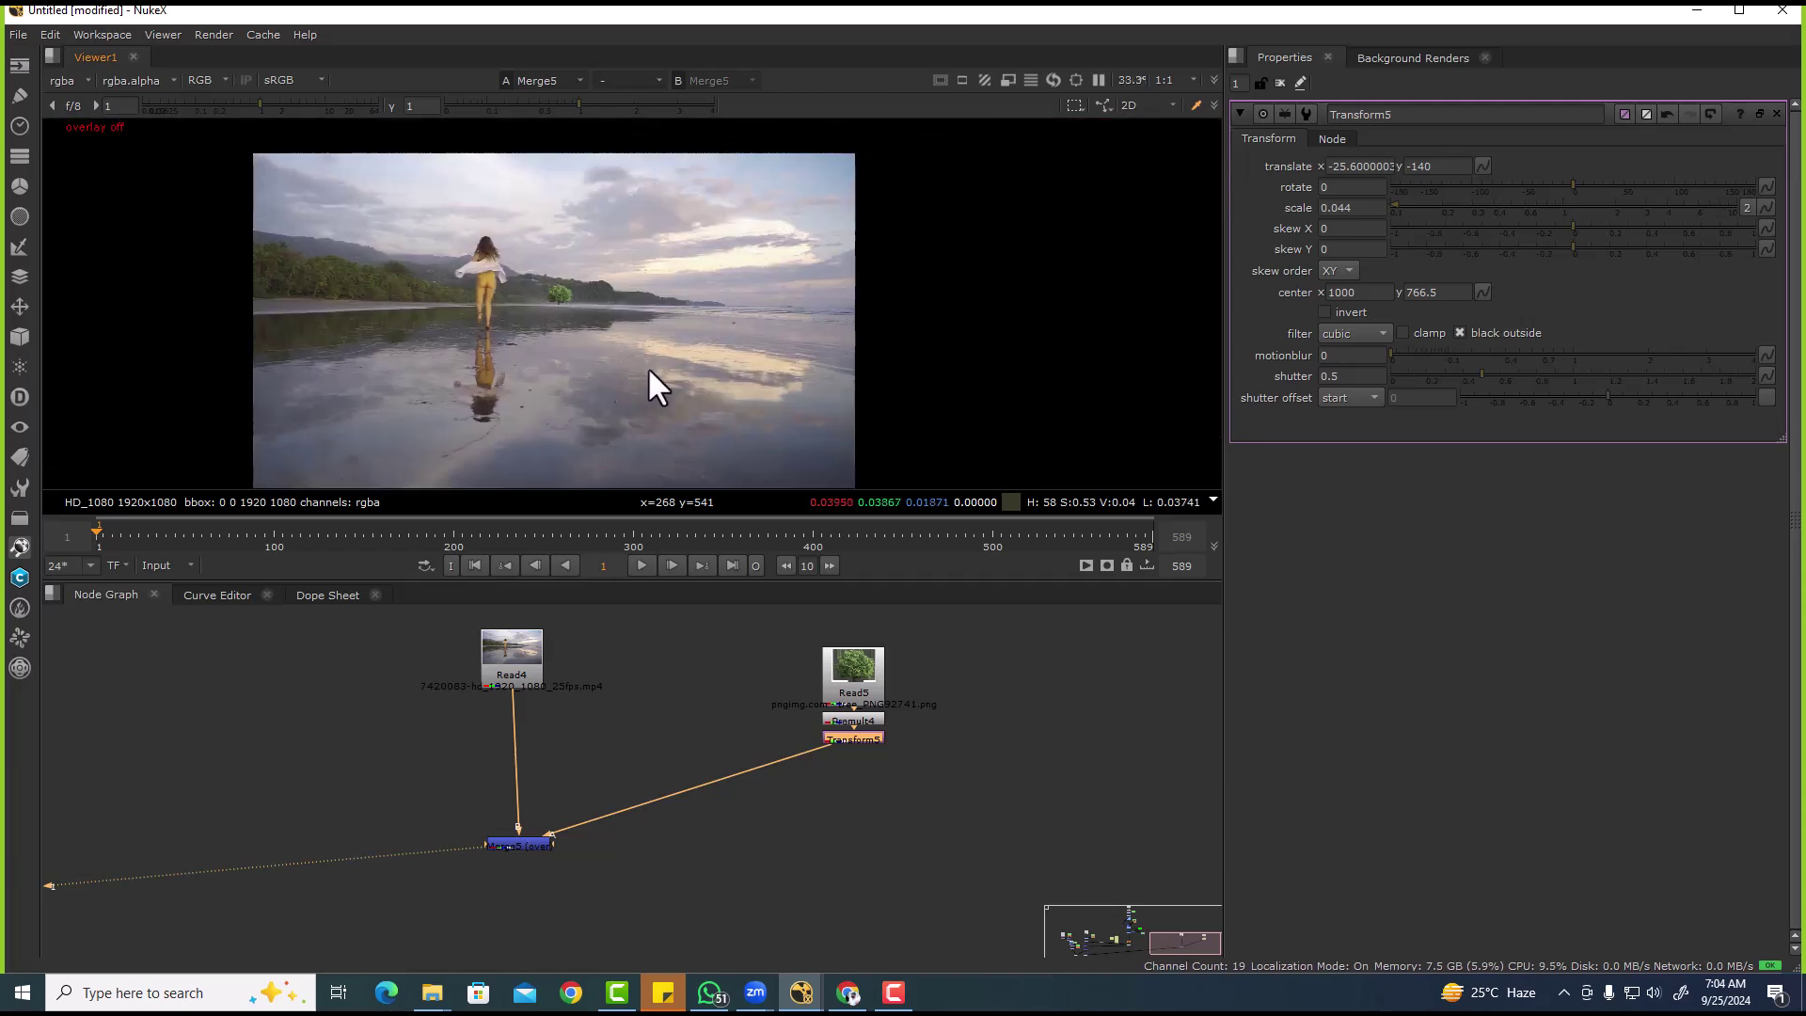
scroll(553, 294, up, 6)
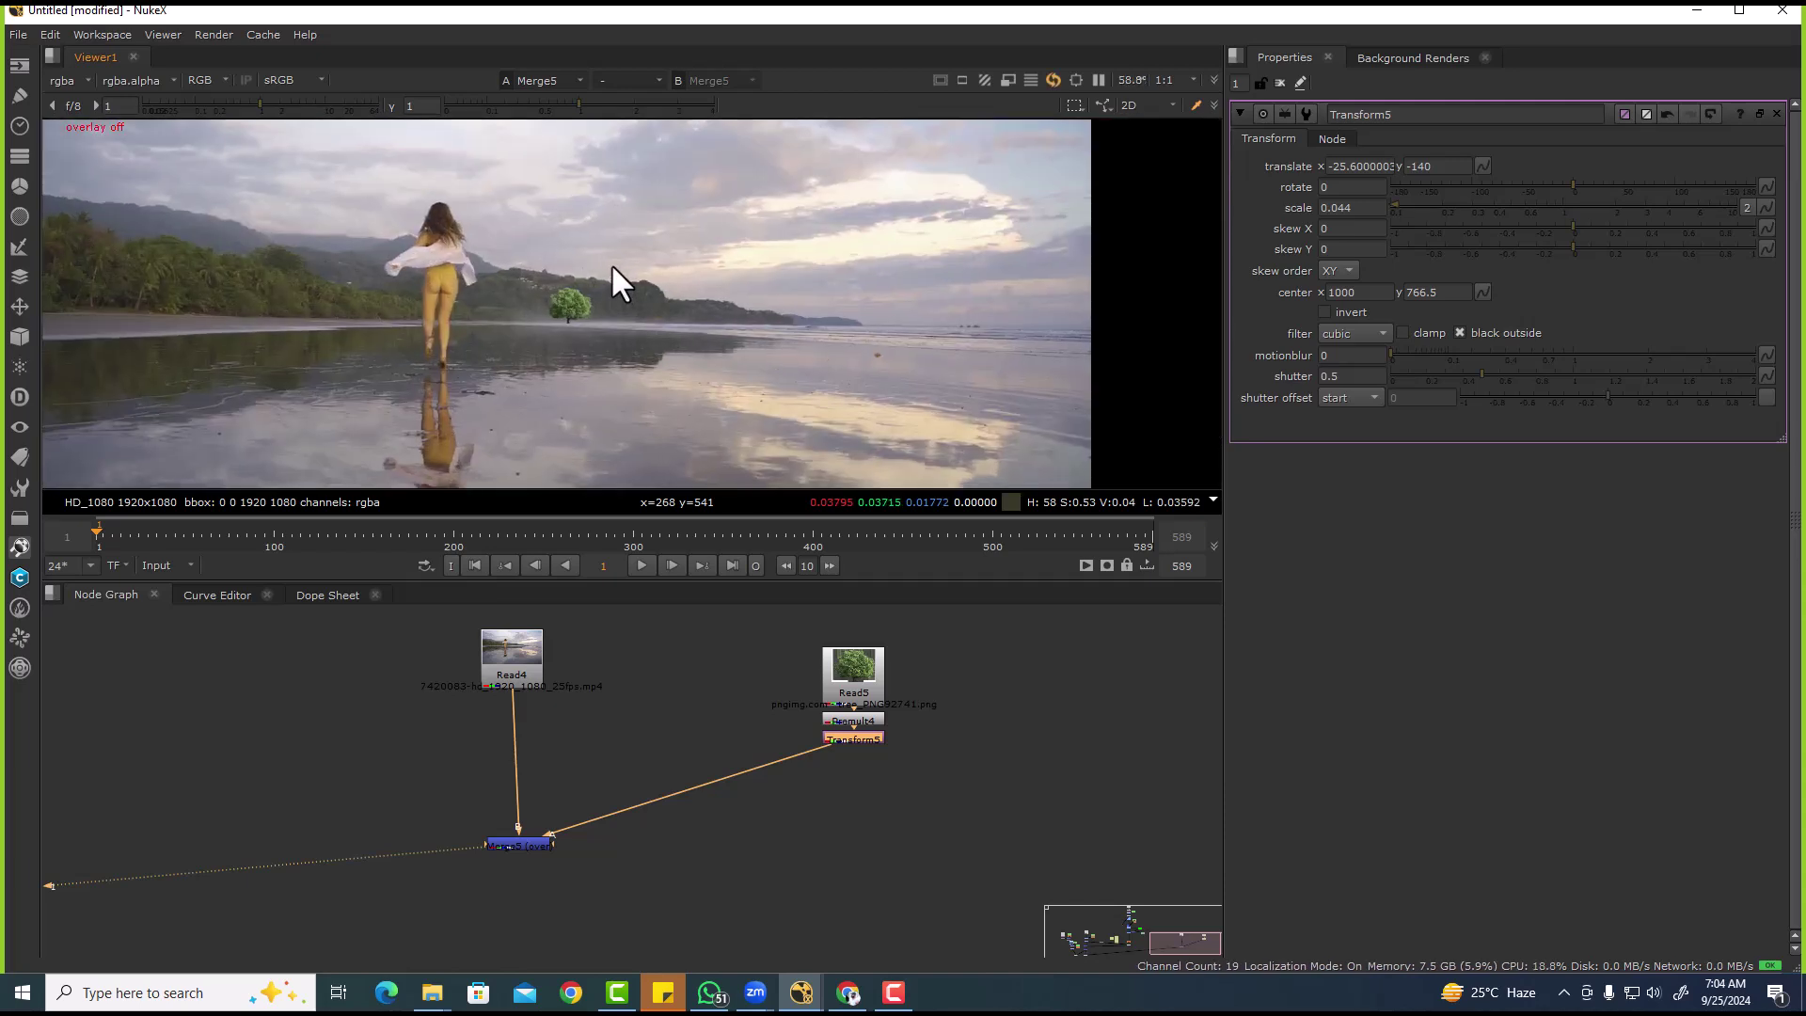
scroll(517, 252, up, 4)
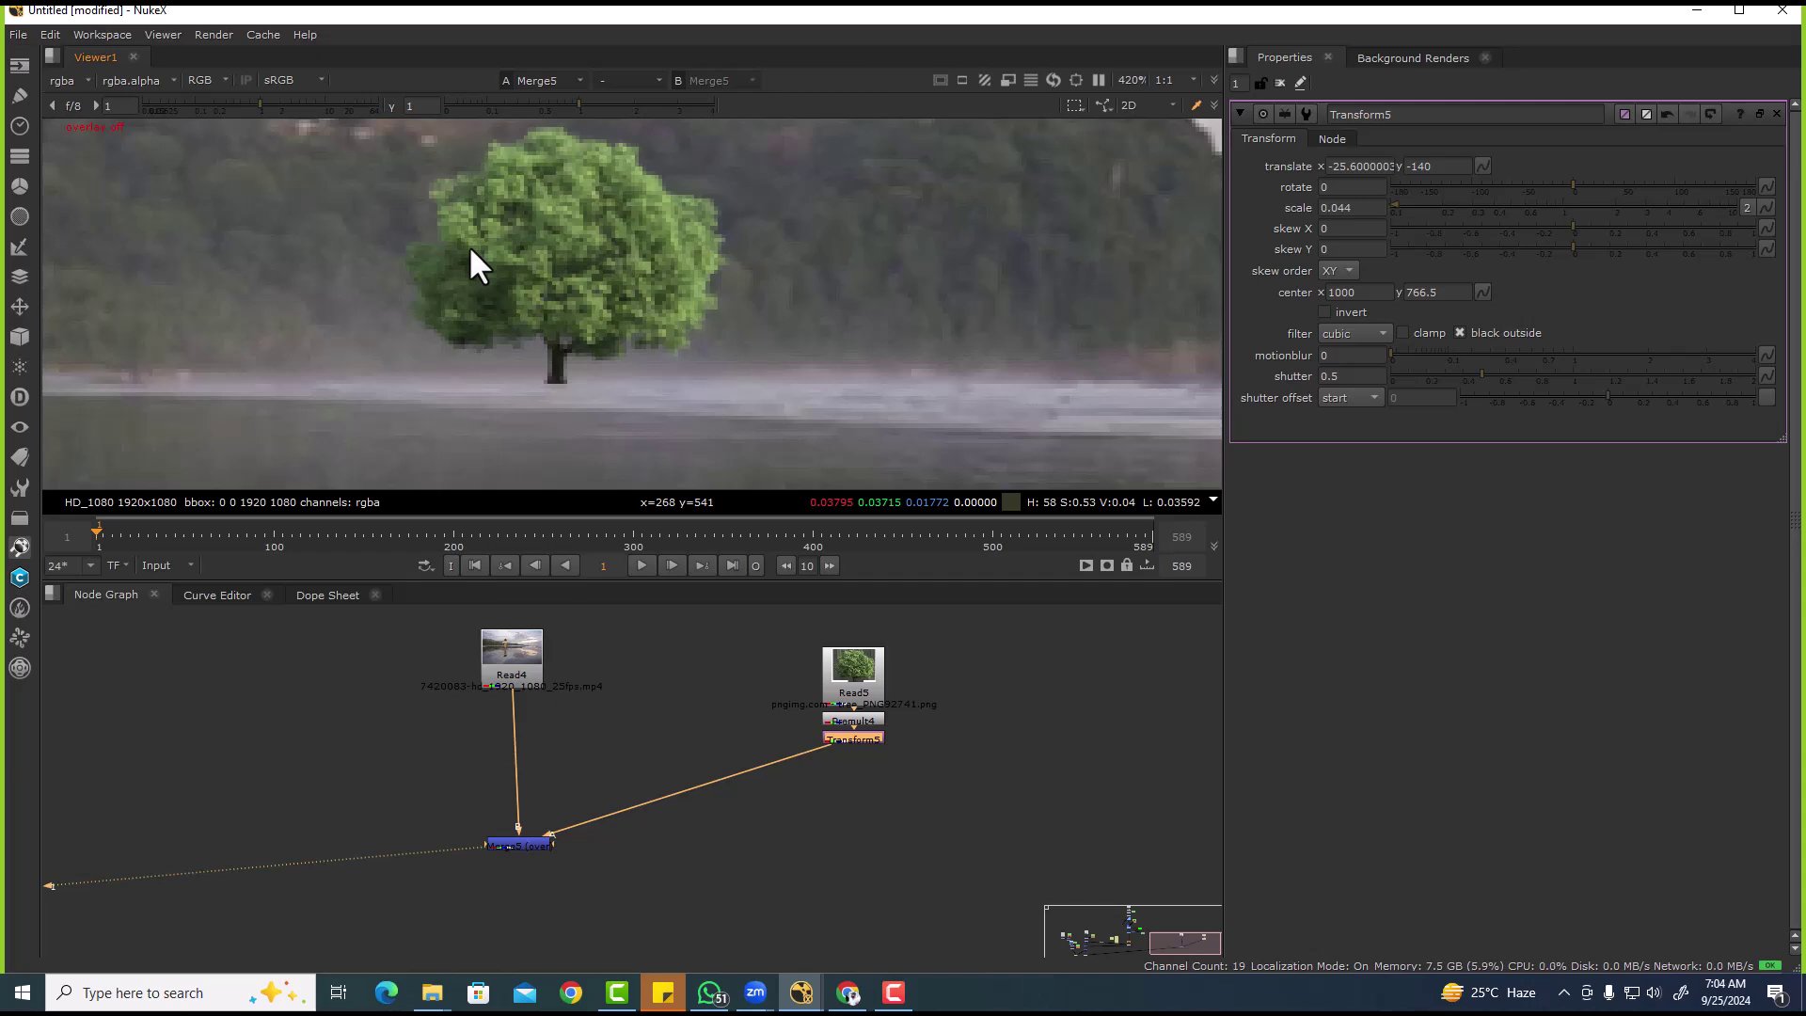
- Add a Grade after the tree's Transform and sample its whitepoint from the tree's bright foliage
click(847, 793)
click(850, 735)
key(g)
click(1716, 202)
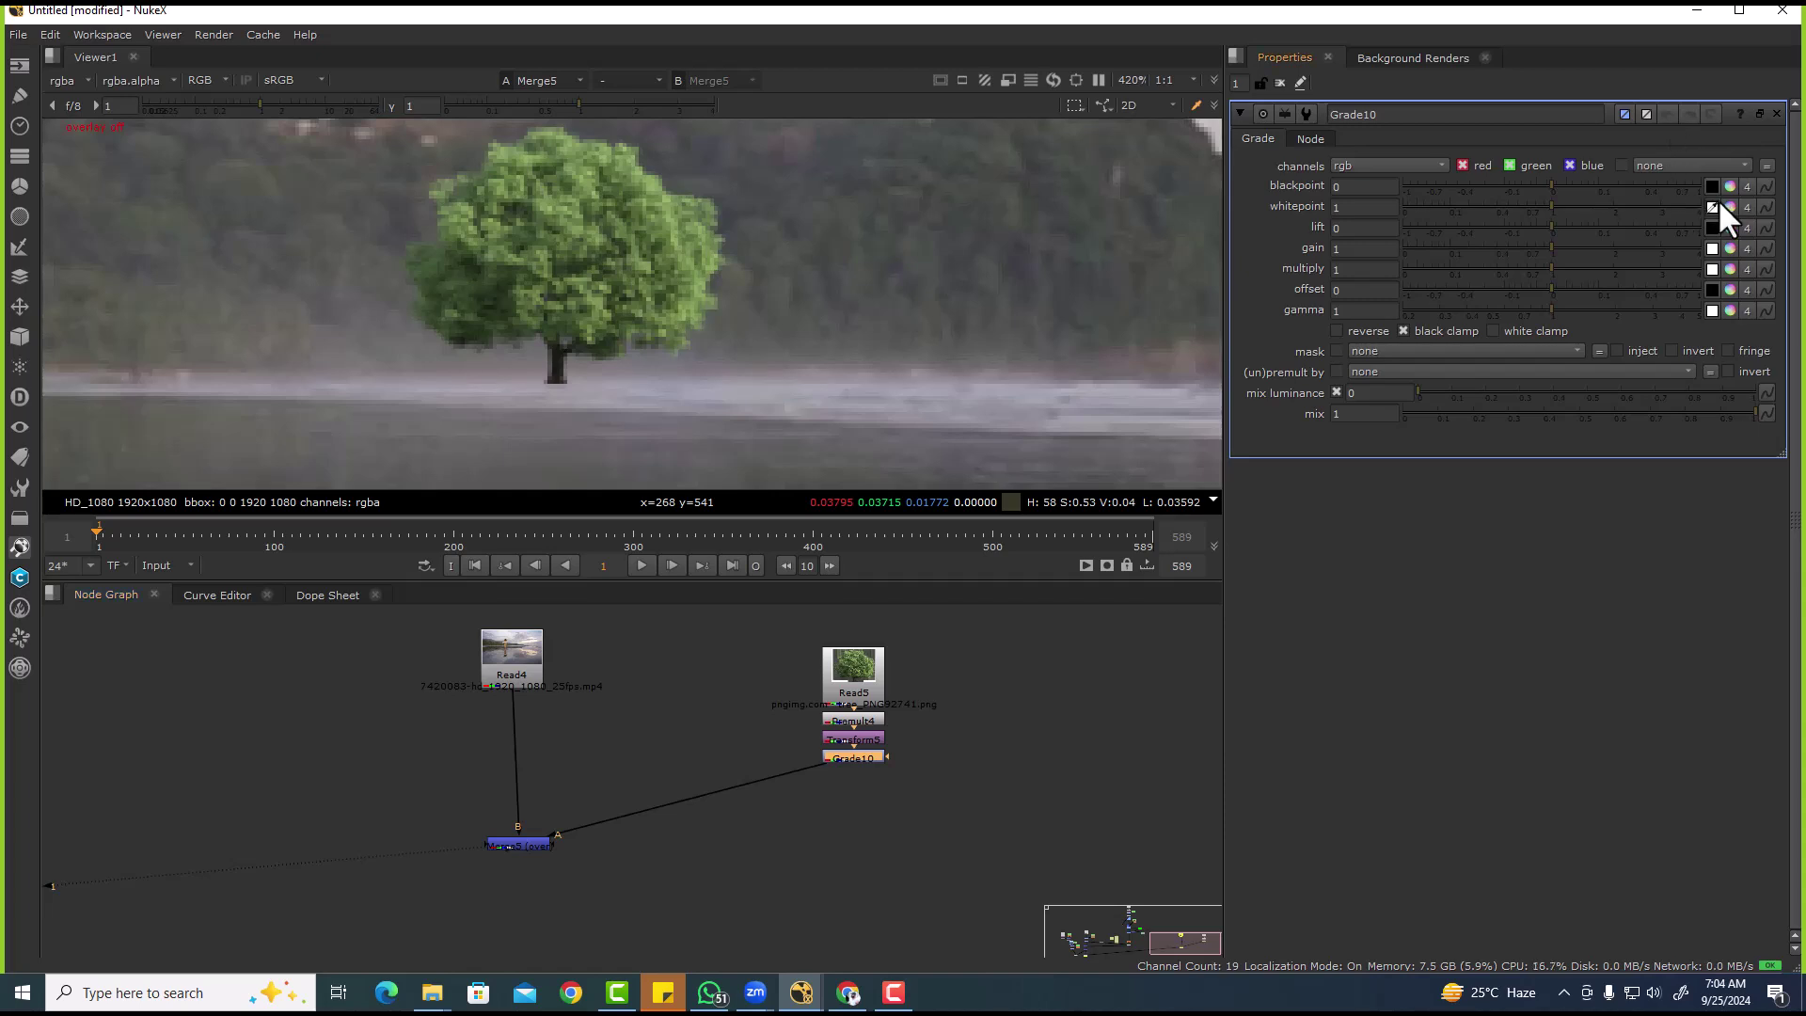
ctrl+click(569, 166)
- Sample the Grade's gain from the hillside beside the tree, reaching about 0.061, 0.069, 0.071
click(1713, 248)
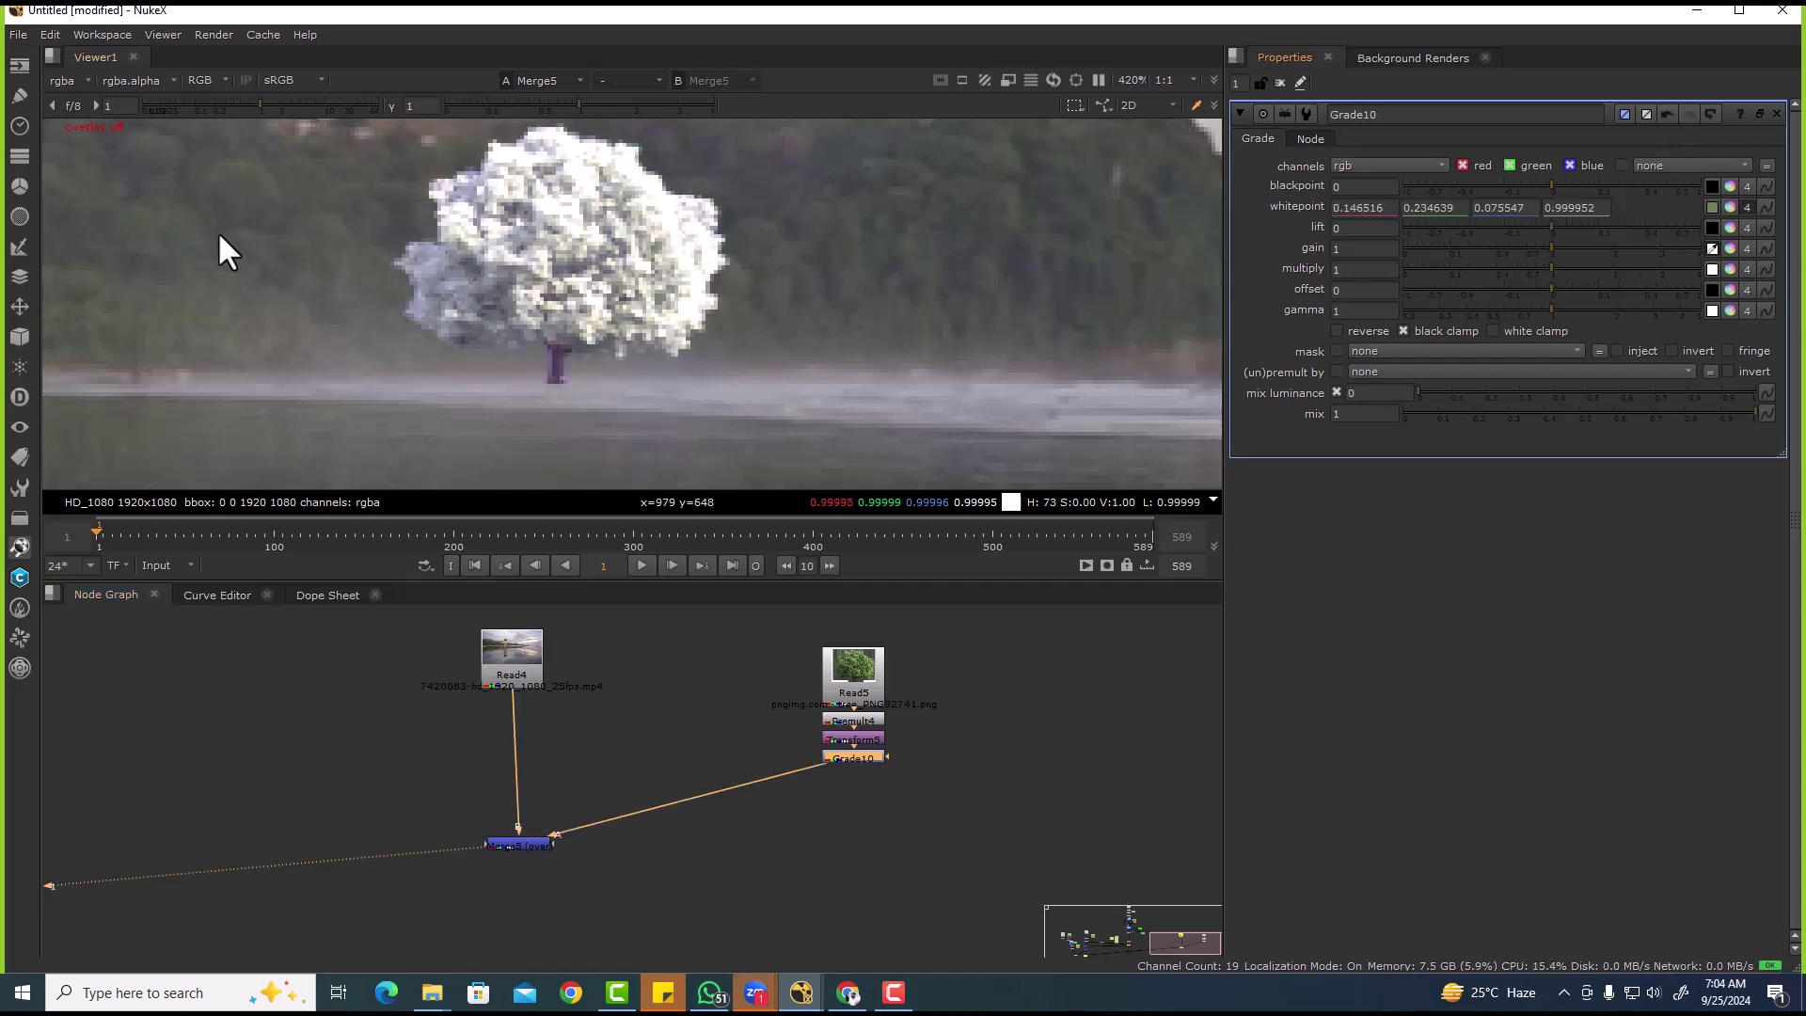
ctrl+click(384, 183)
scroll(392, 190, down, 5)
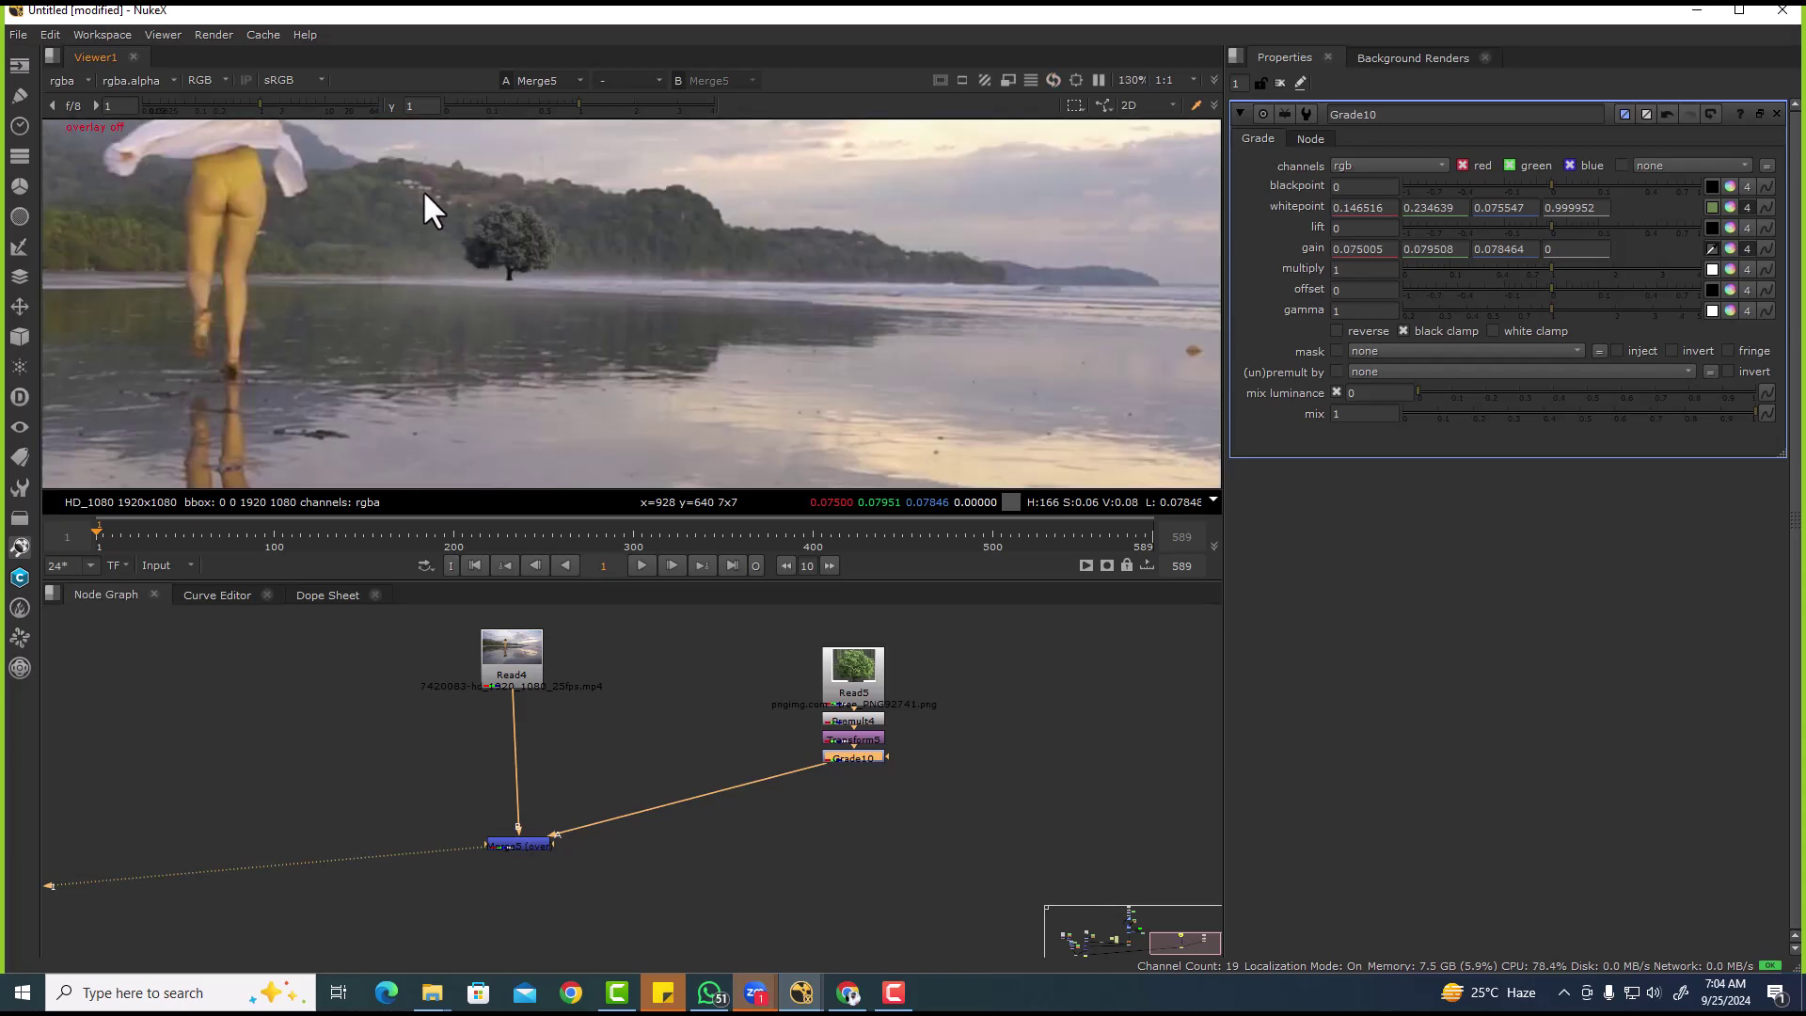
scroll(508, 224, up, 10)
middle_drag(768, 288, 556, 330)
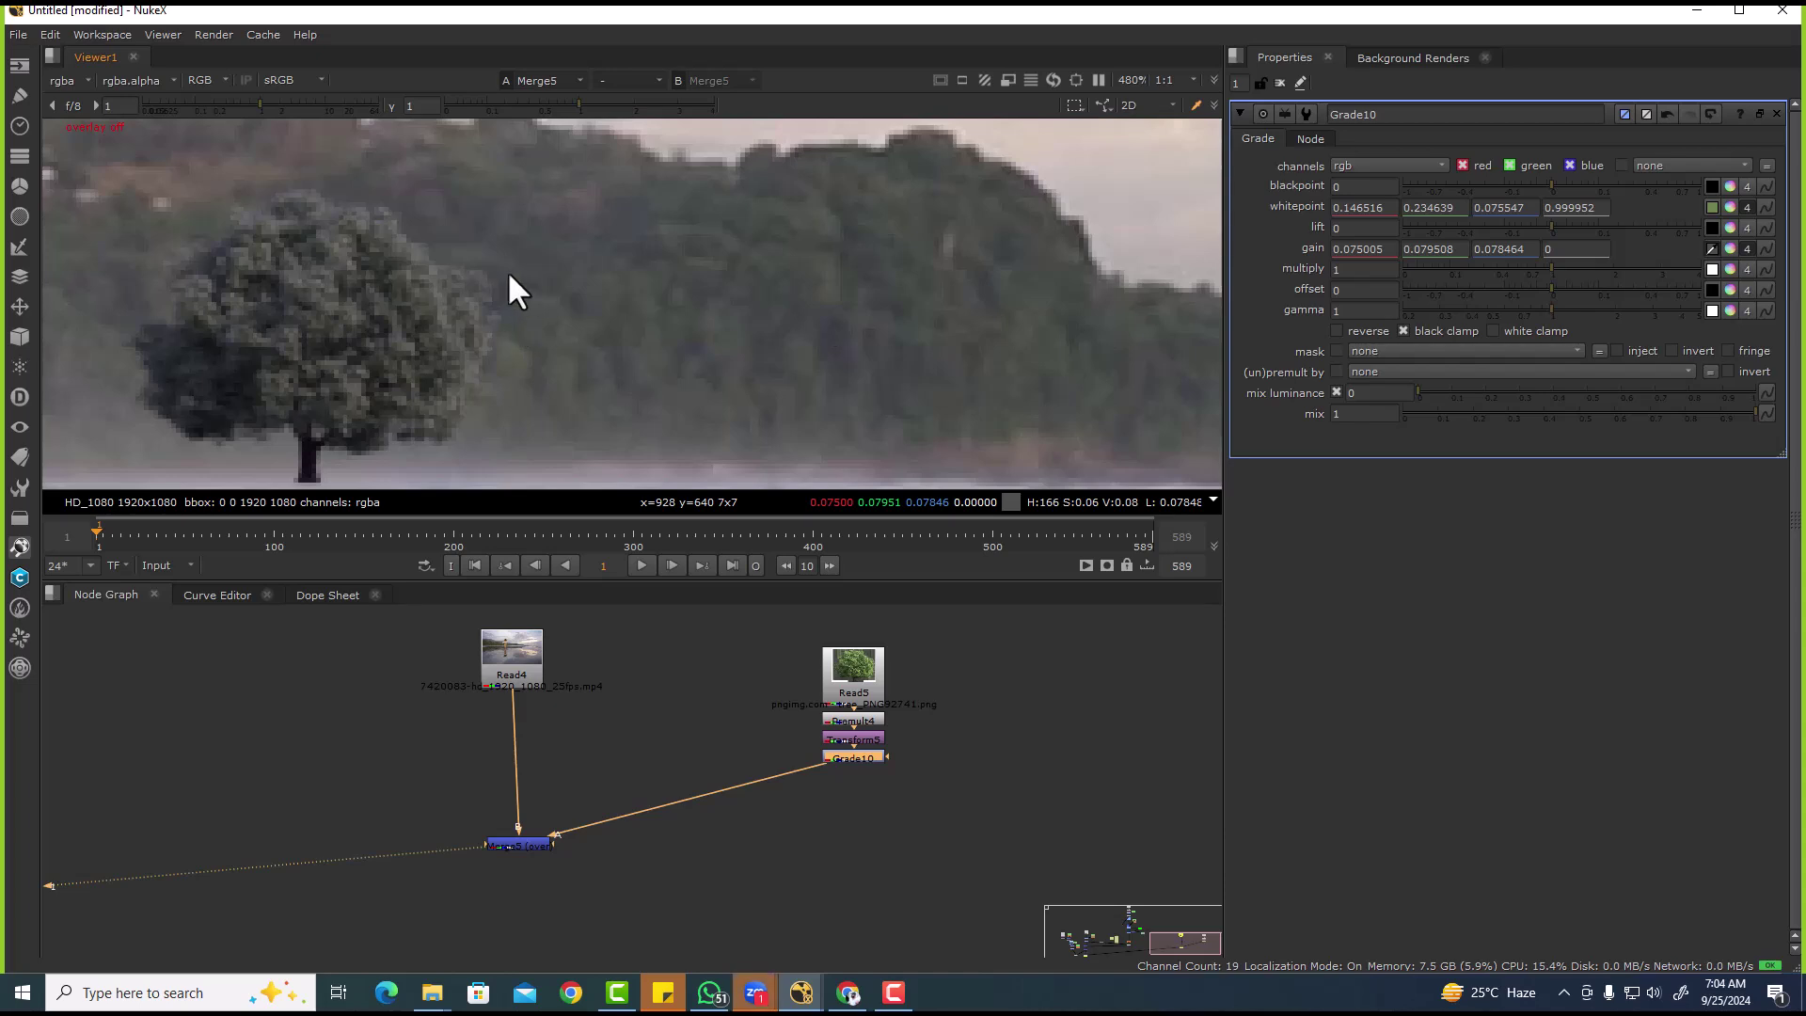
ctrl+click(532, 306)
ctrl+click(496, 263)
scroll(471, 331, down, 6)
scroll(425, 303, up, 5)
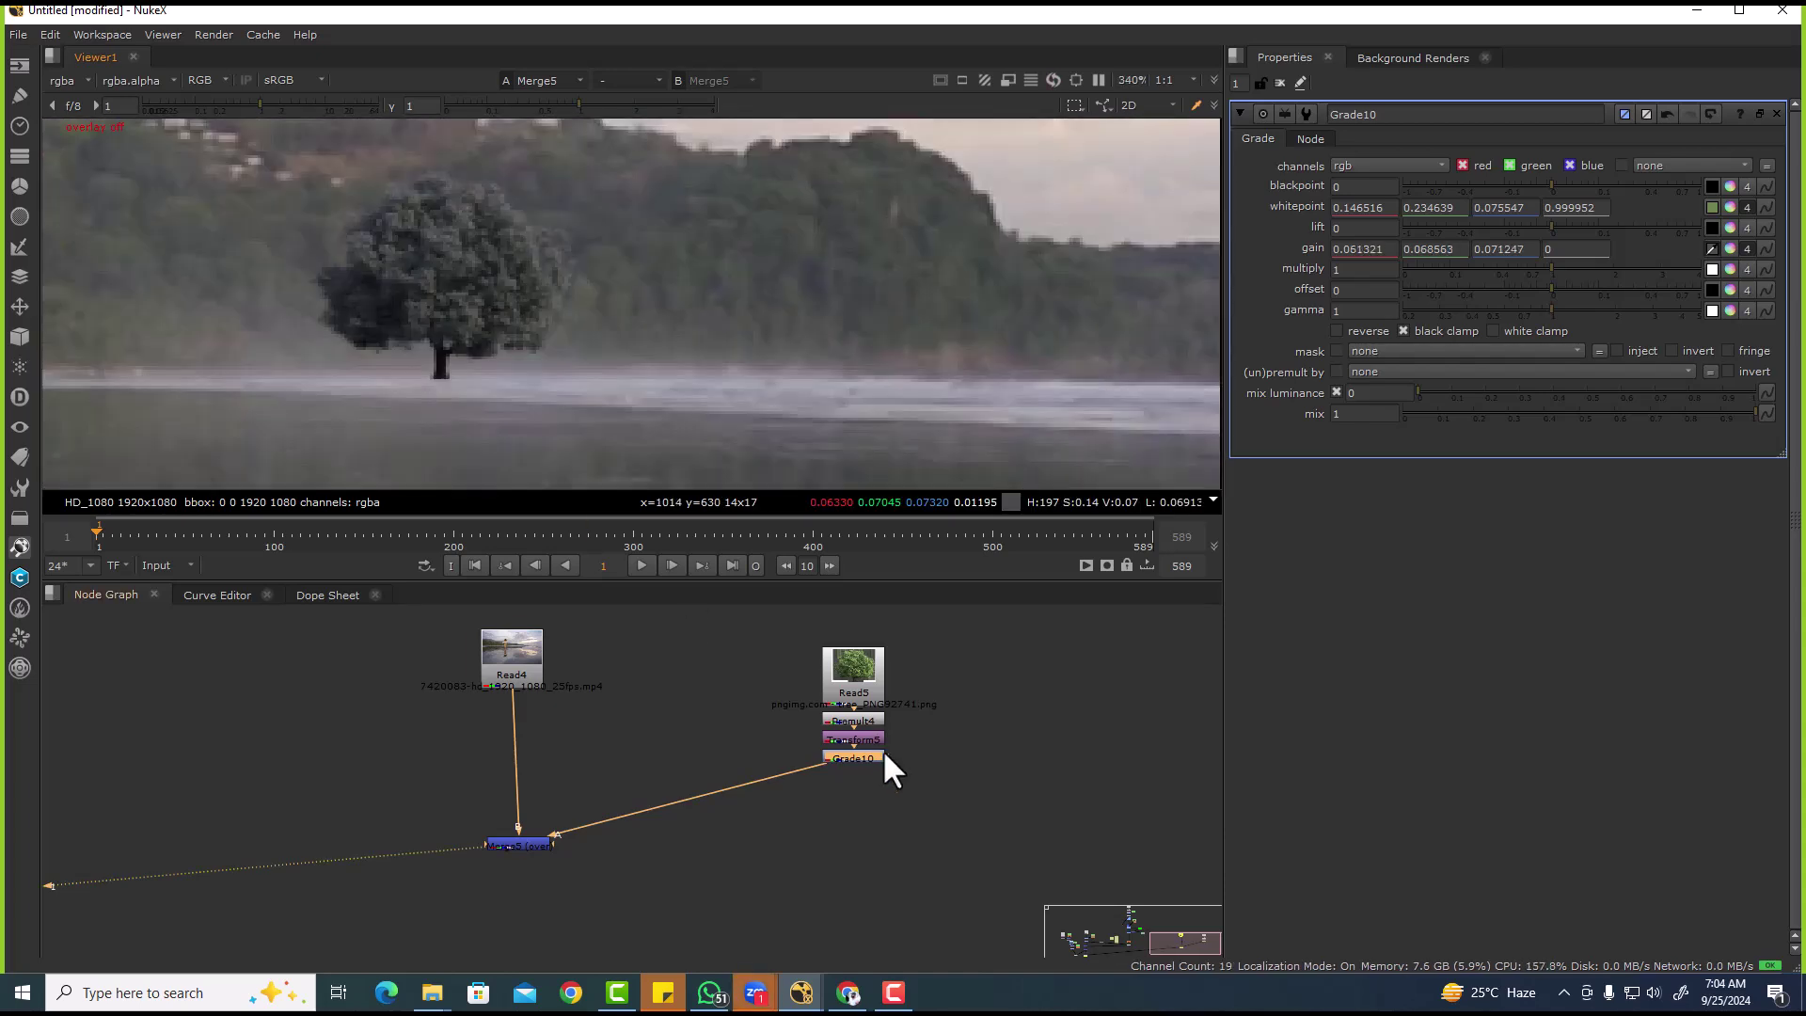
- Add a second Grade with (un)premult by rgba.alpha and sample its blackpoint from the dark tree trunk
key(g)
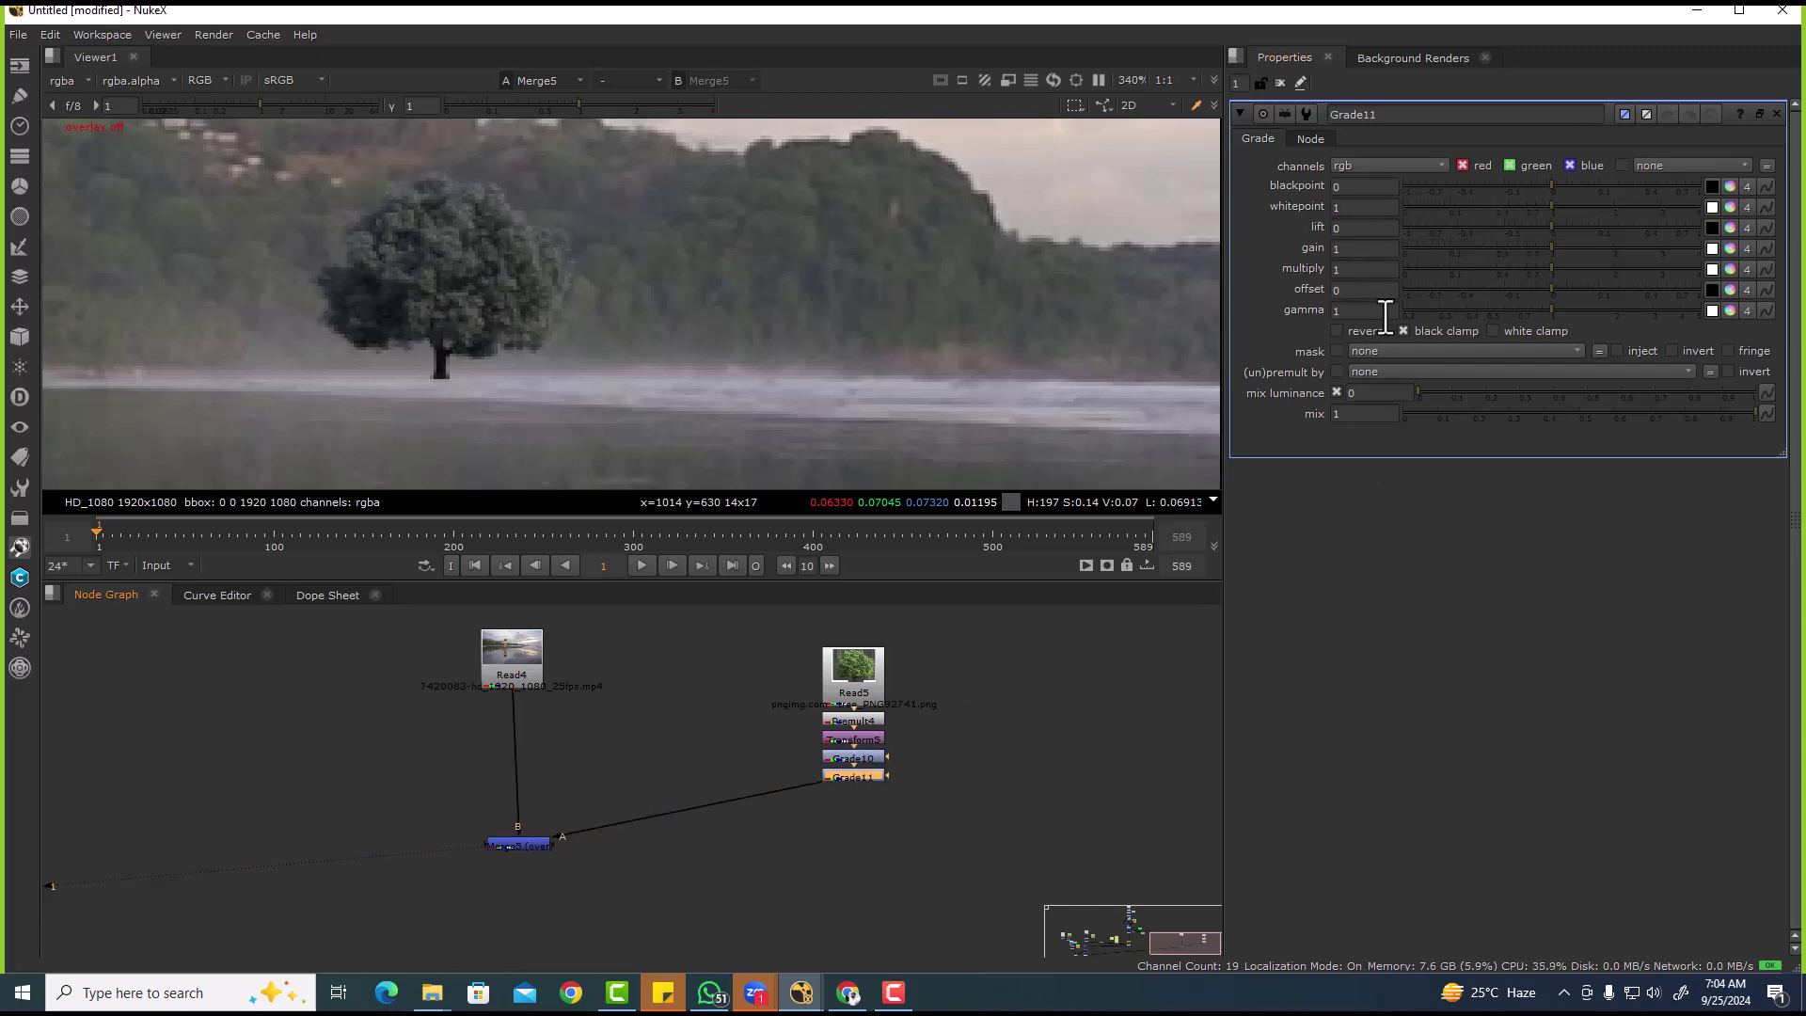
click(1368, 363)
click(1375, 458)
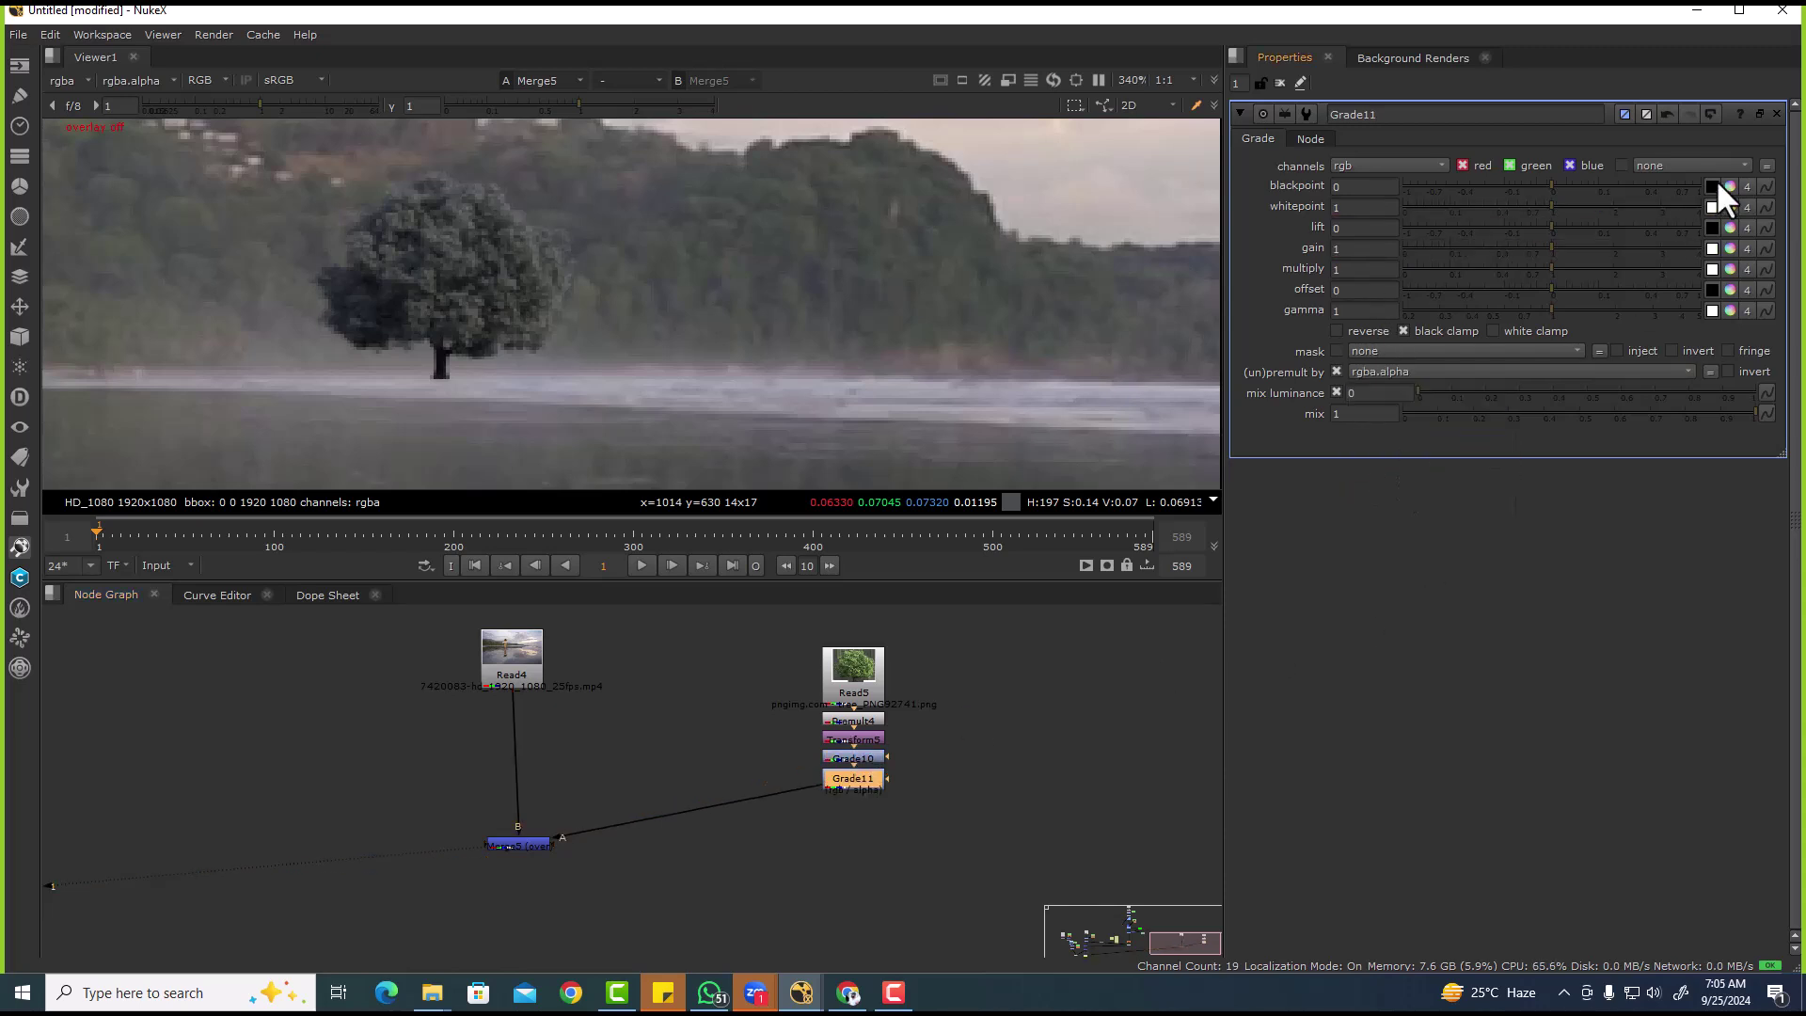
scroll(415, 313, up, 11)
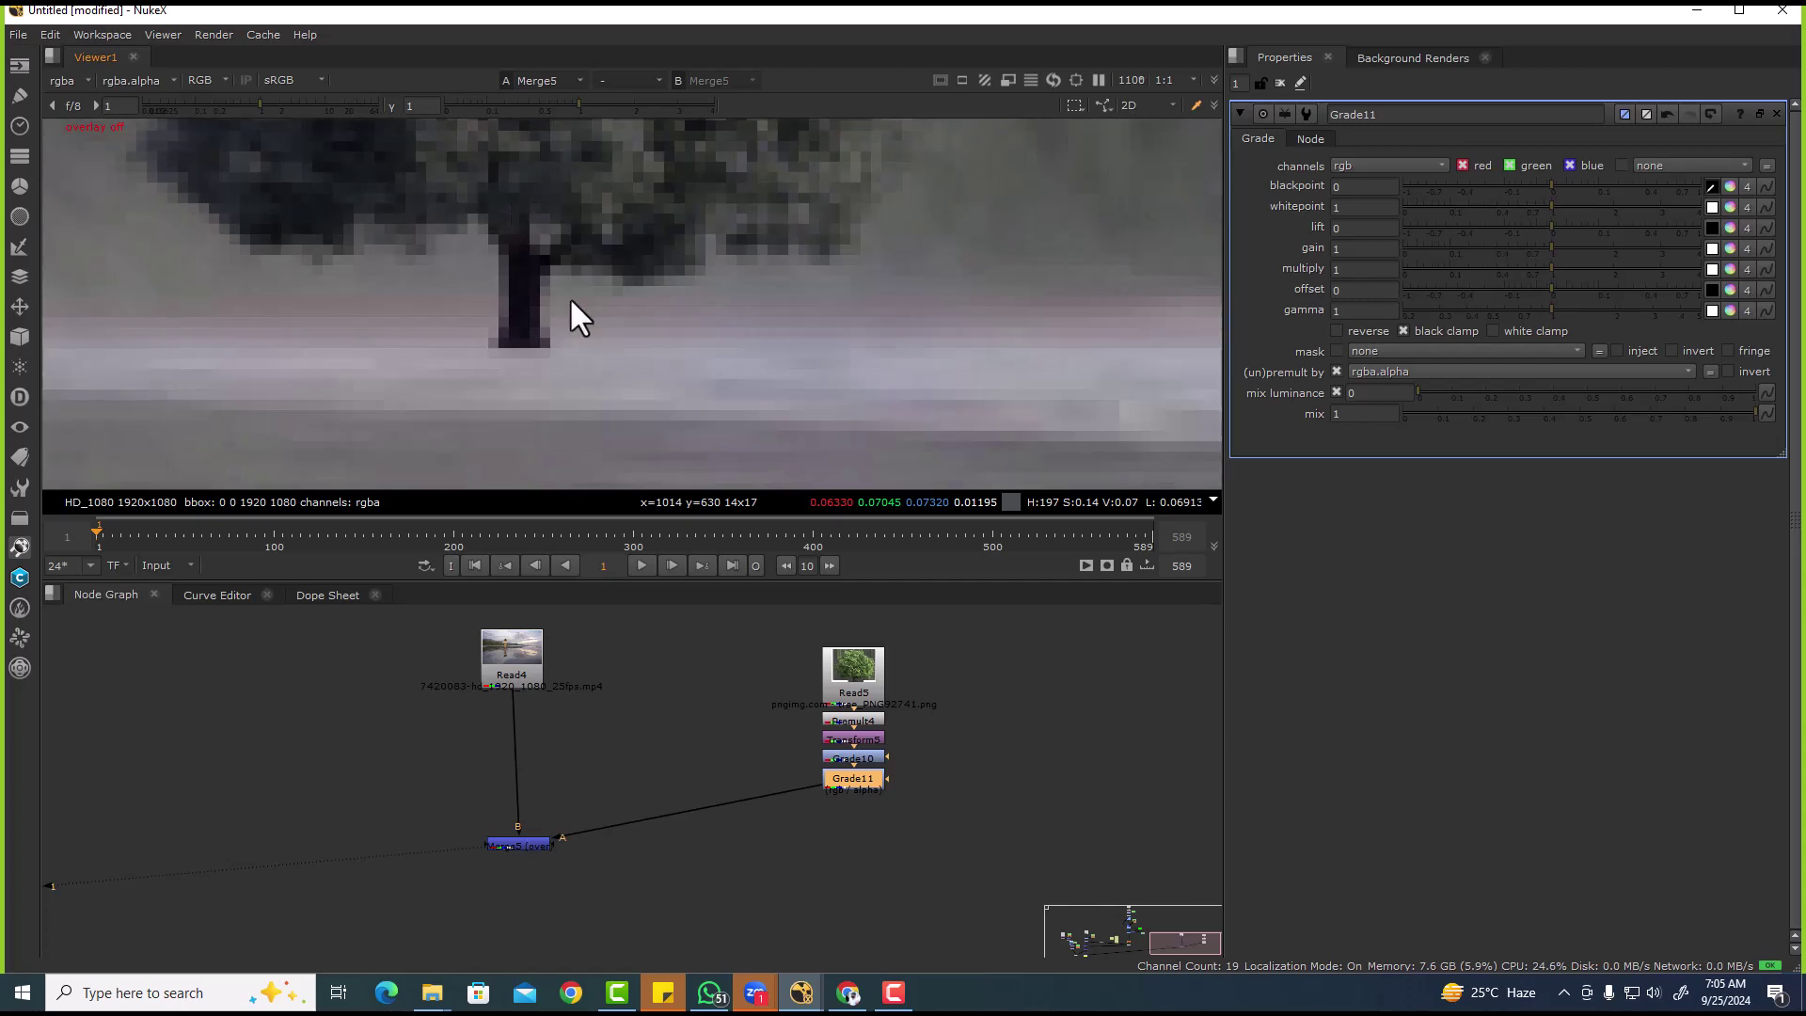
ctrl+click(519, 264)
scroll(532, 247, down, 9)
- Sample the second Grade's lift from an area of hillside around the tree and check the blend
click(1712, 228)
scroll(320, 241, down, 6)
scroll(393, 279, up, 7)
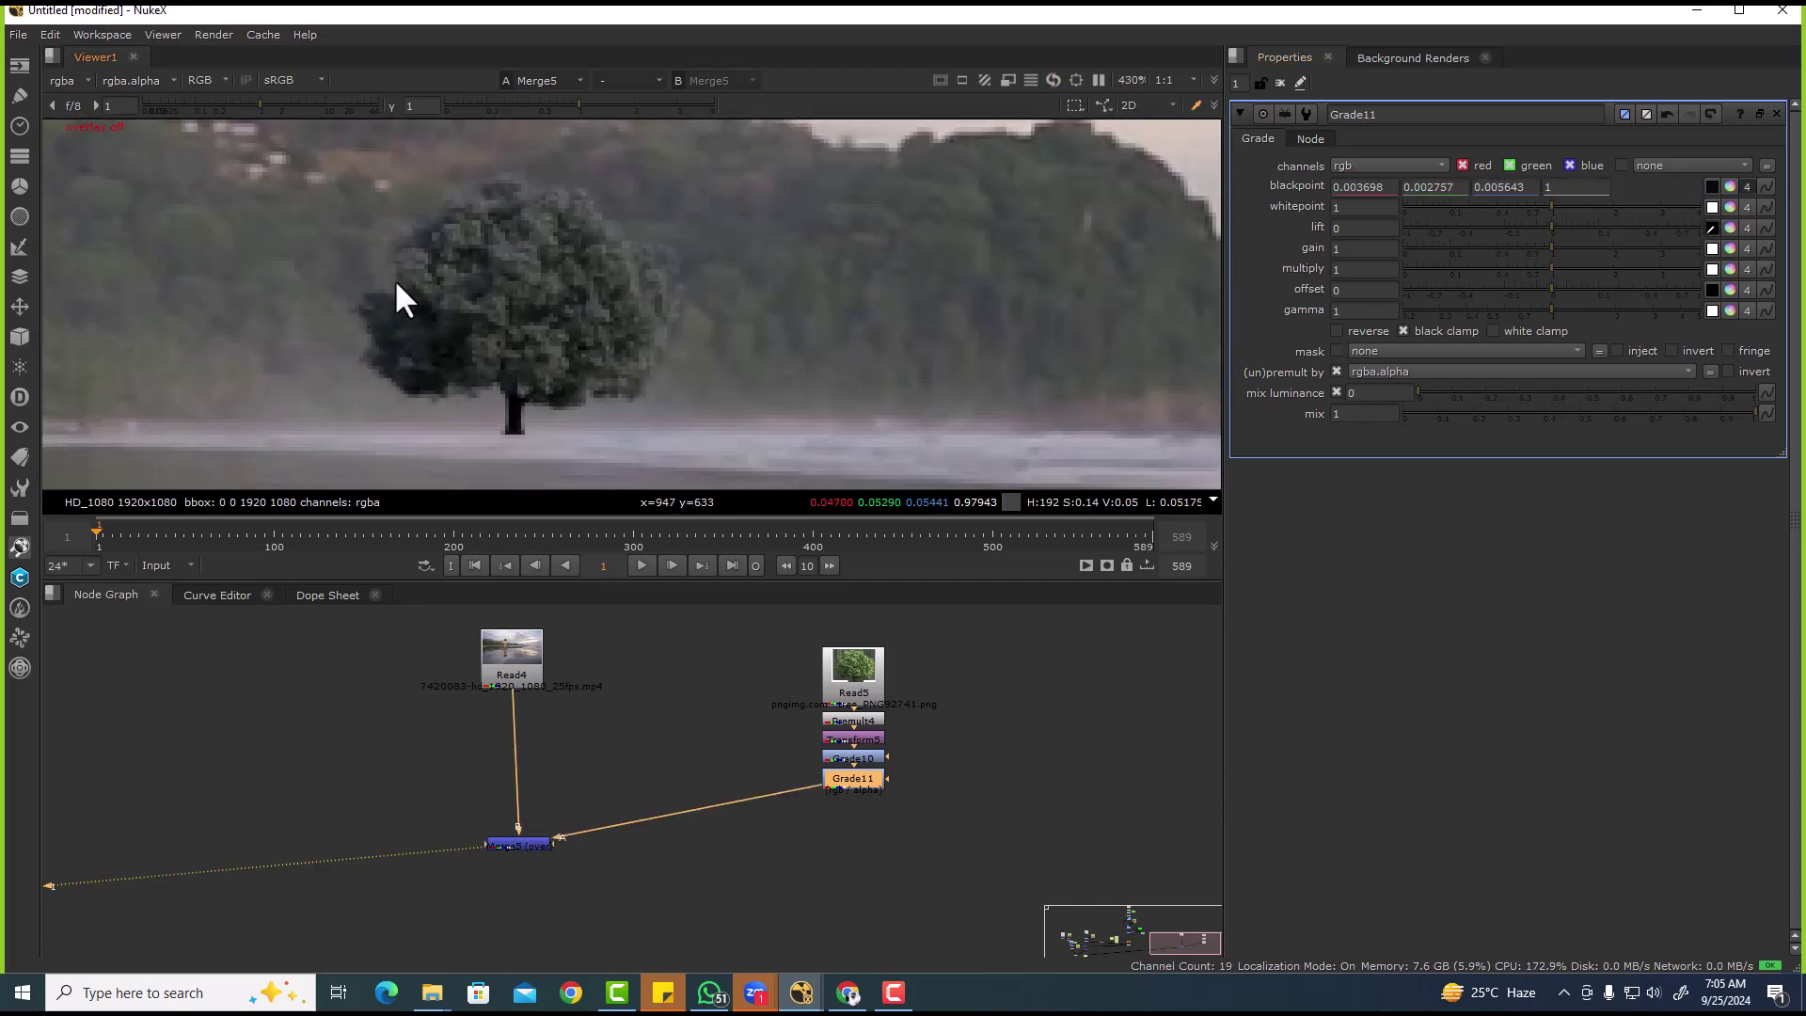
ctrl+shift+drag(139, 155, 593, 360)
scroll(402, 242, down, 12)
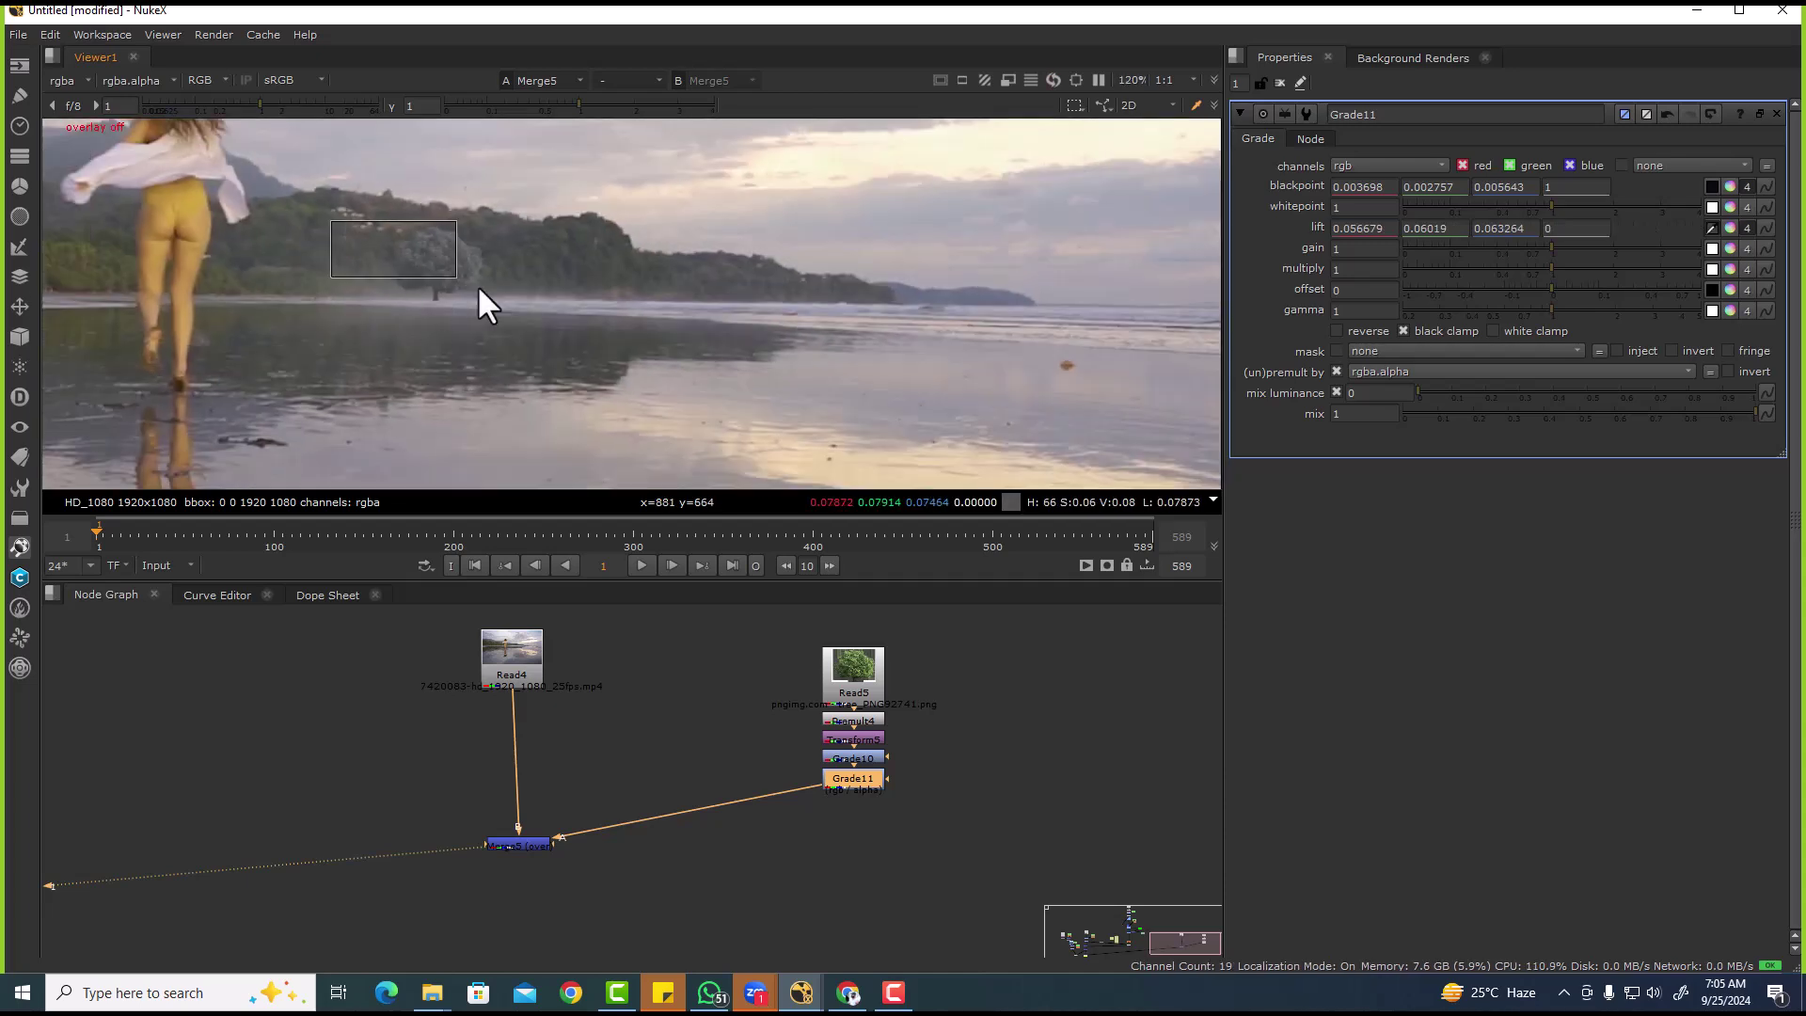
scroll(423, 278, up, 6)
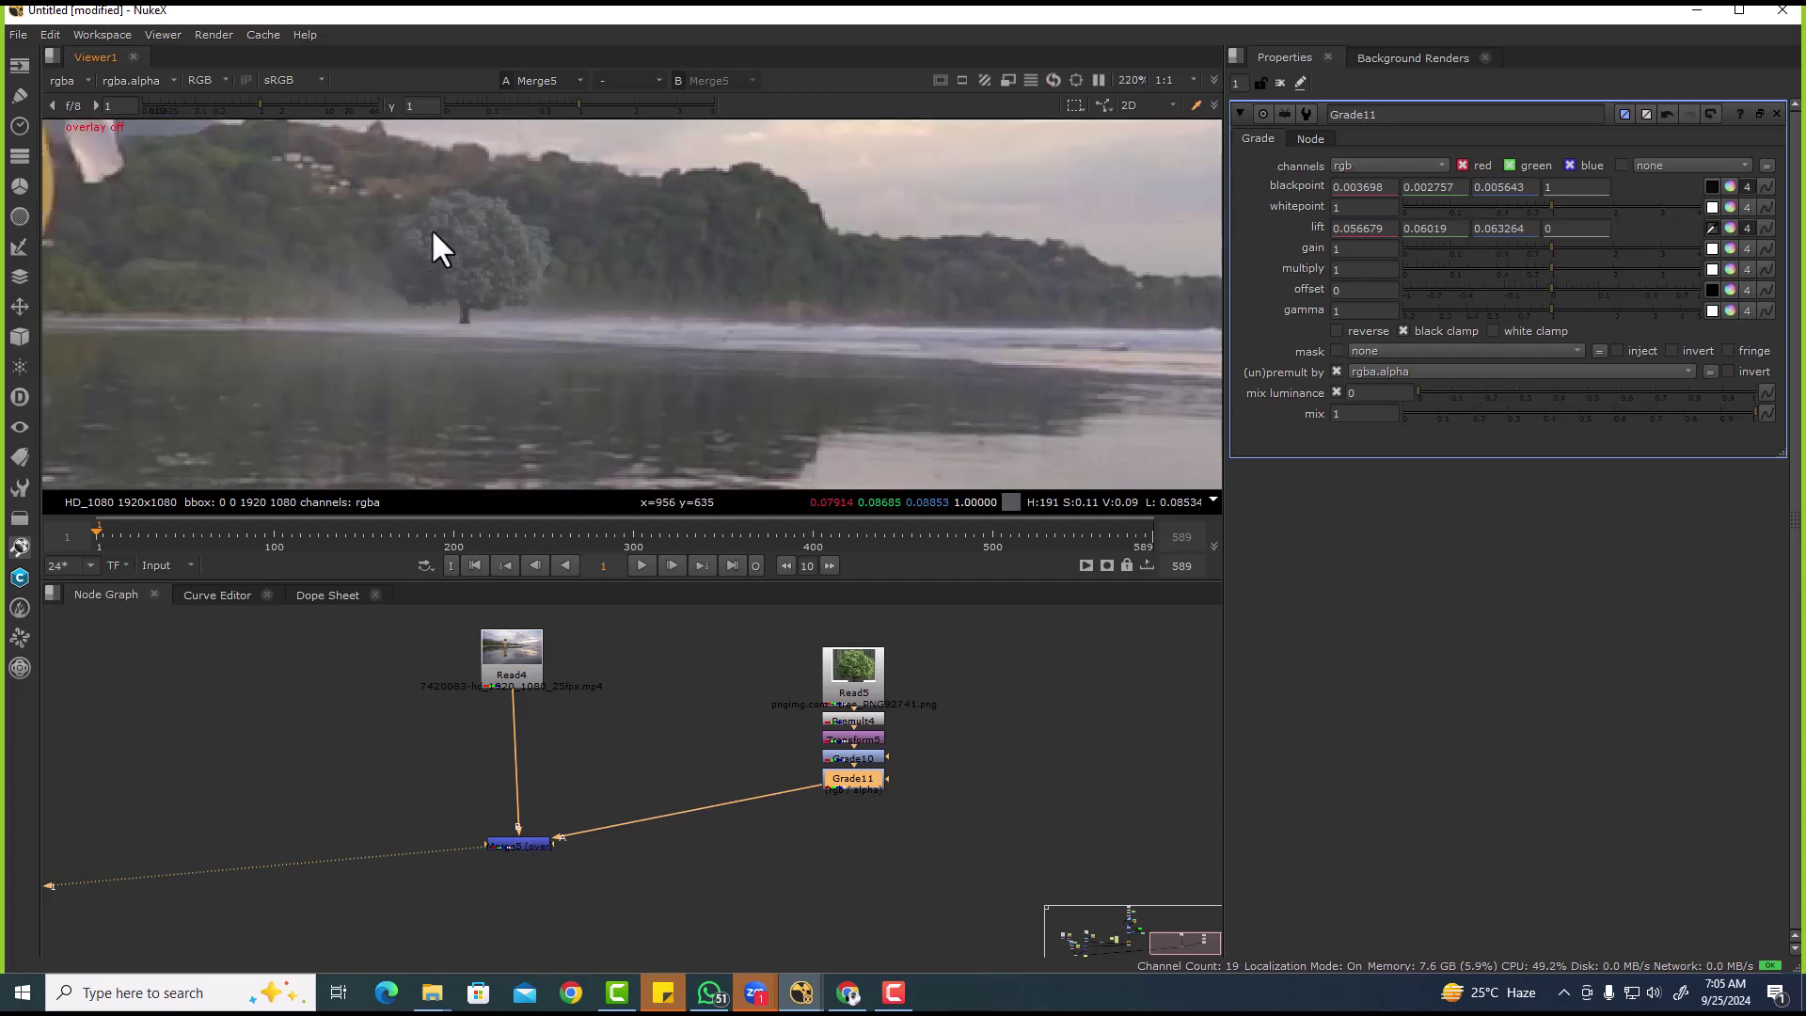
scroll(359, 239, up, 8)
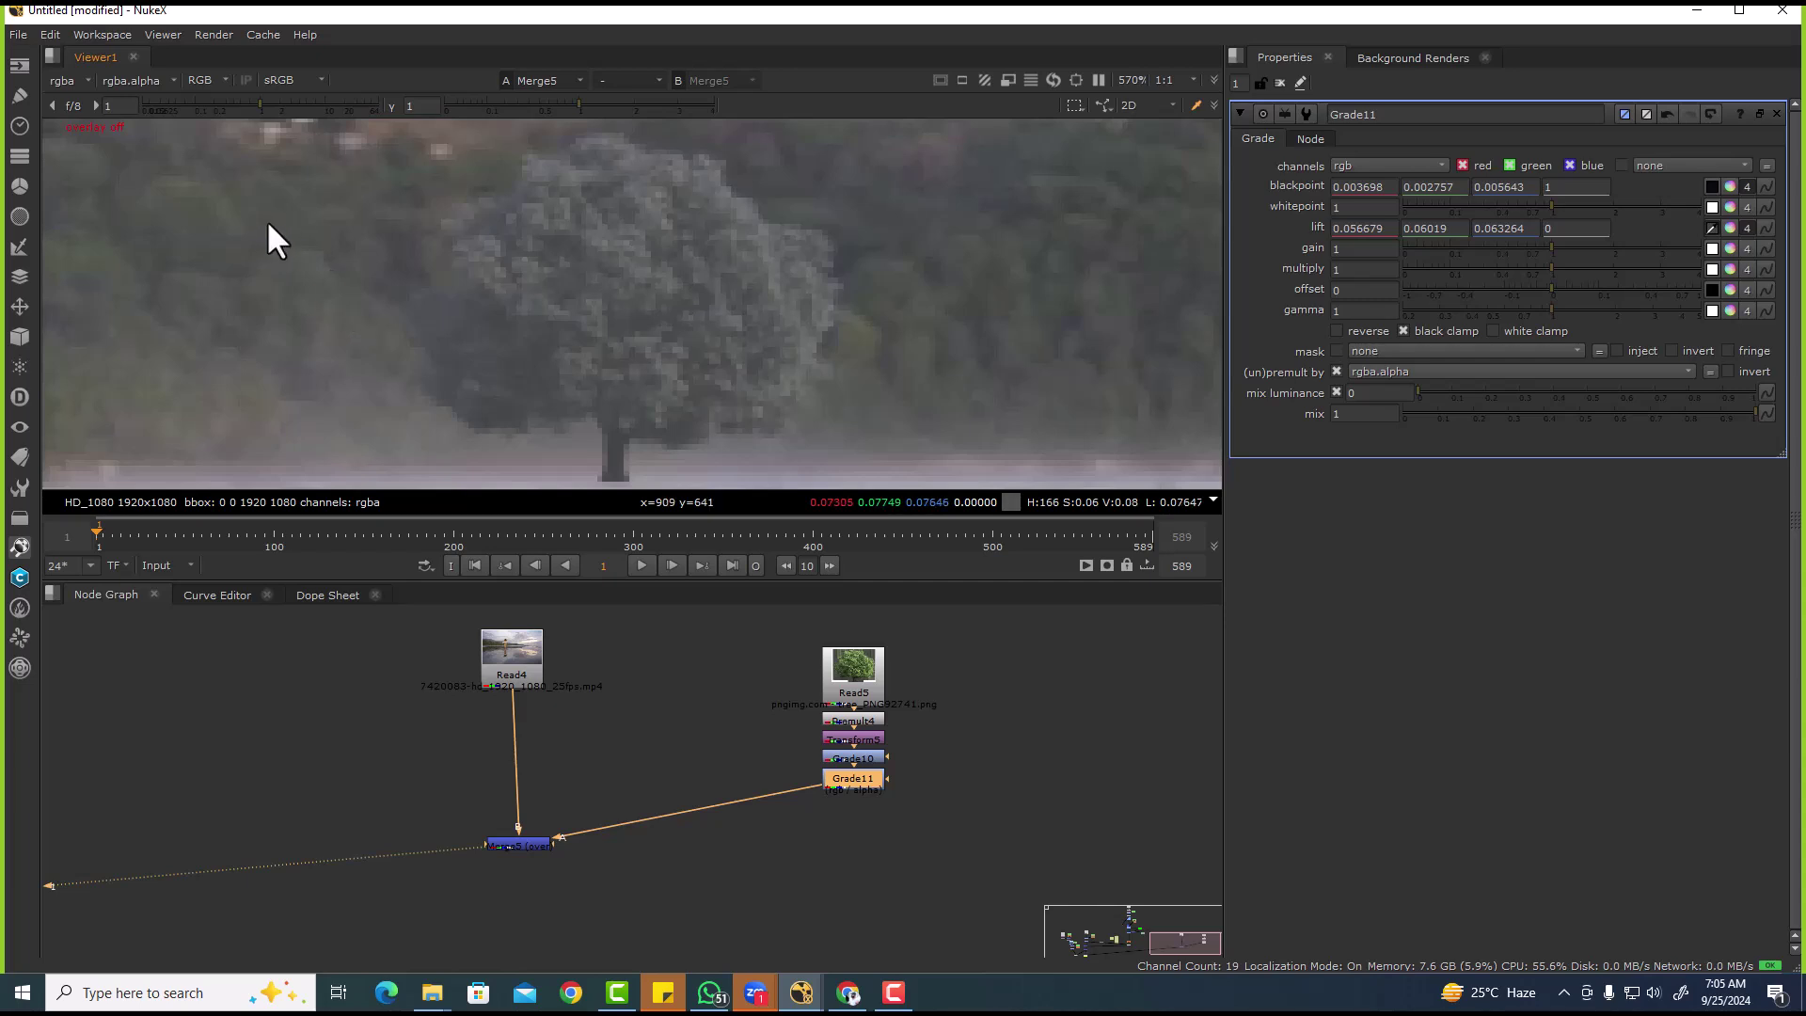
scroll(371, 242, down, 4)
- Try lowering the second Grade's lift to about 0.018, 0.015, 0.02, and undo the change
click(890, 772)
click(863, 777)
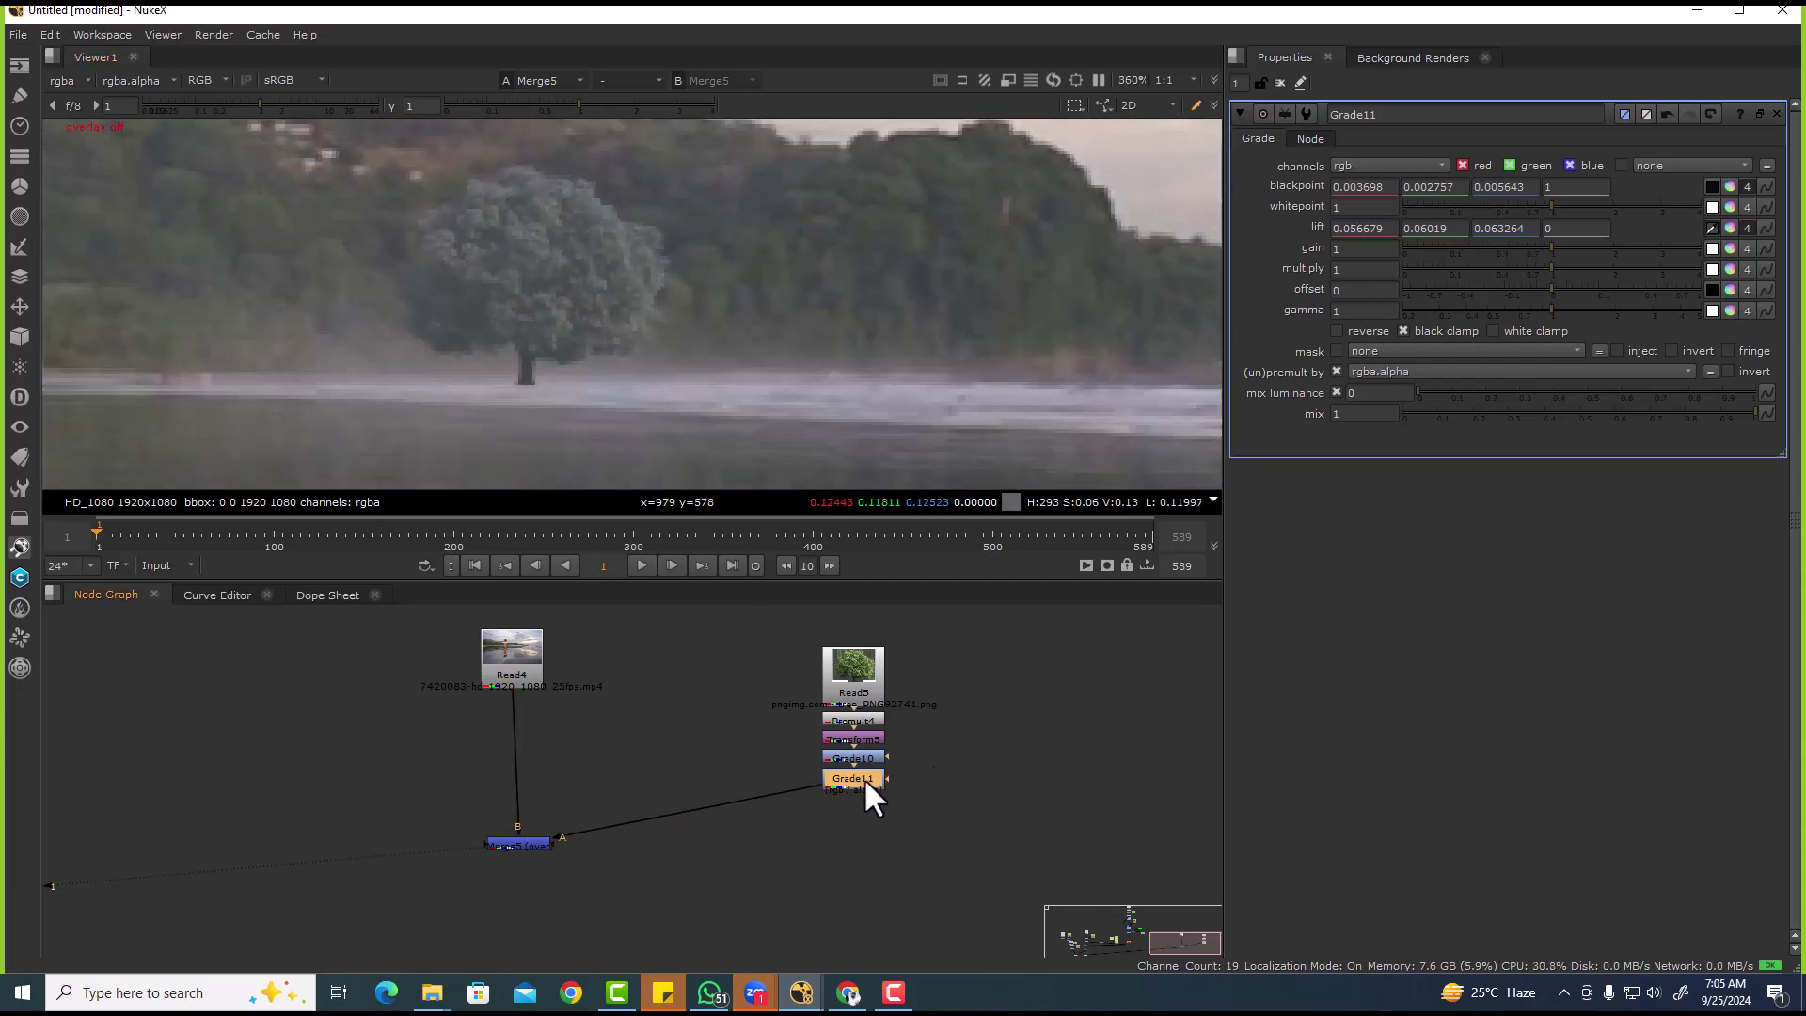
click(1729, 228)
drag(1067, 433, 1115, 437)
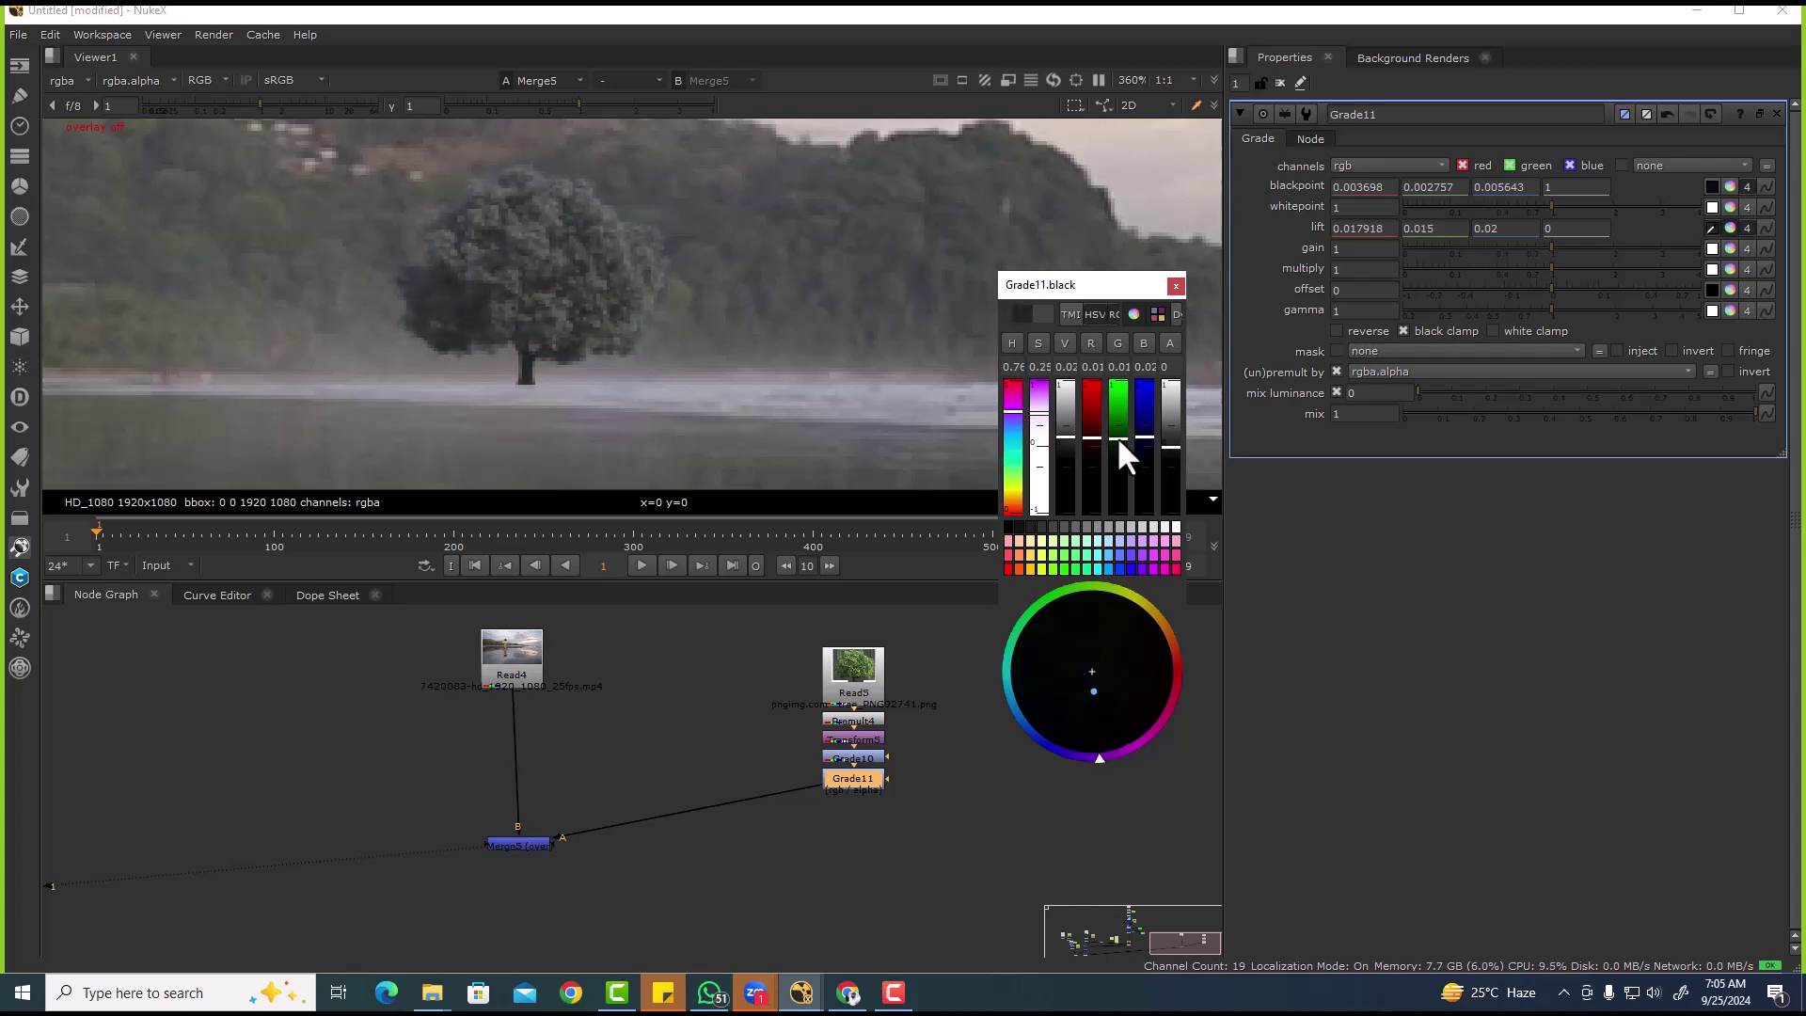
click(1176, 285)
key(ctrl+z)
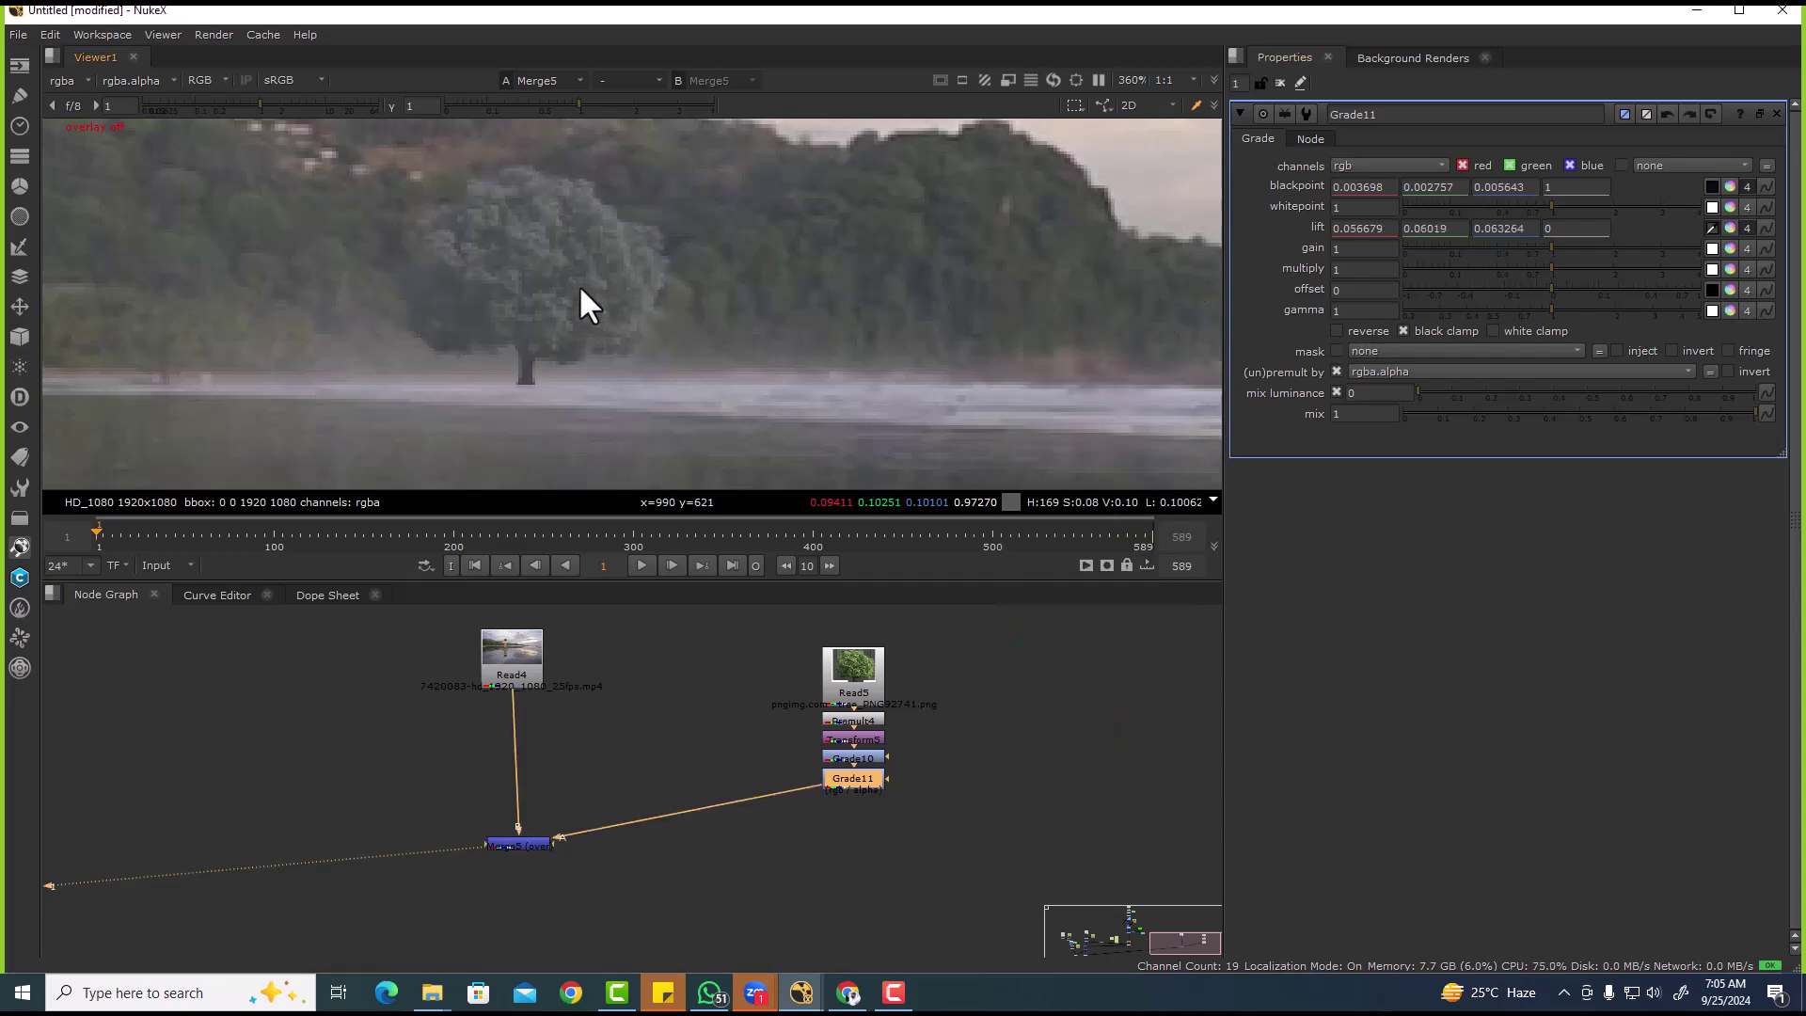
- Lower the second Grade's lift to about 0.045, 0.048, 0.05 and check the tree against the hillside
scroll(579, 286, down, 4)
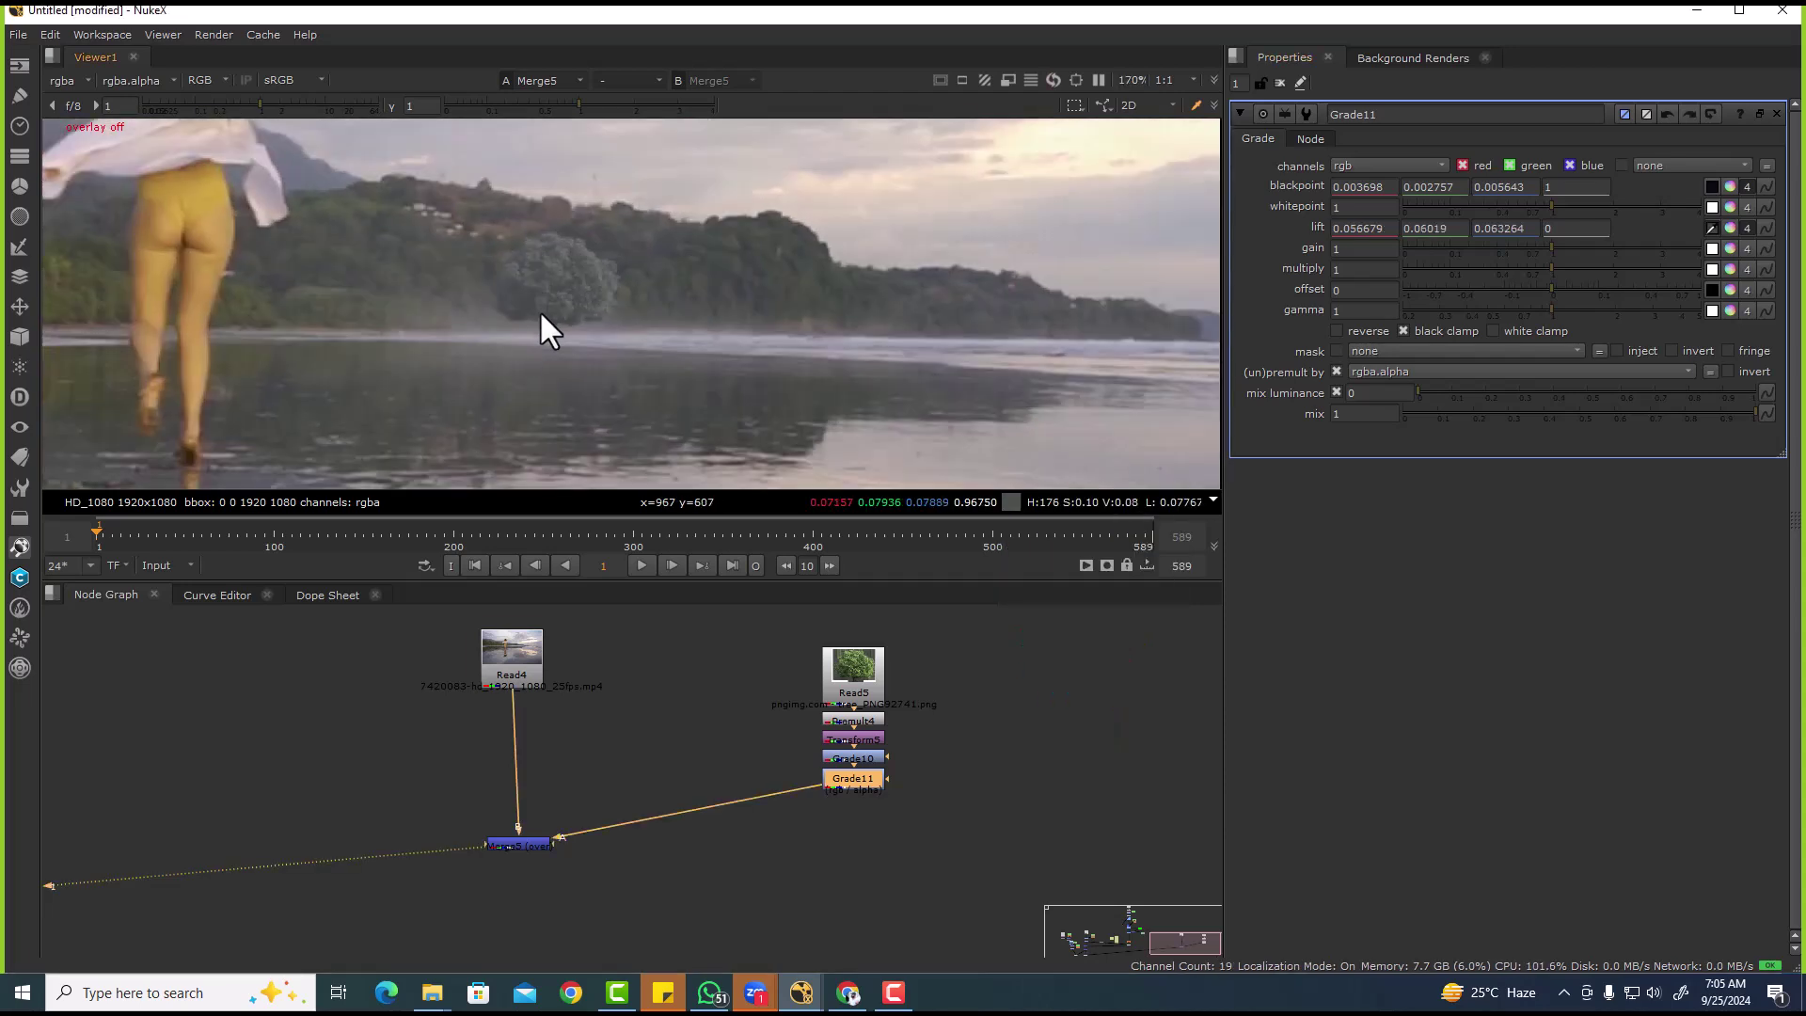
click(1730, 227)
drag(1069, 426, 1082, 429)
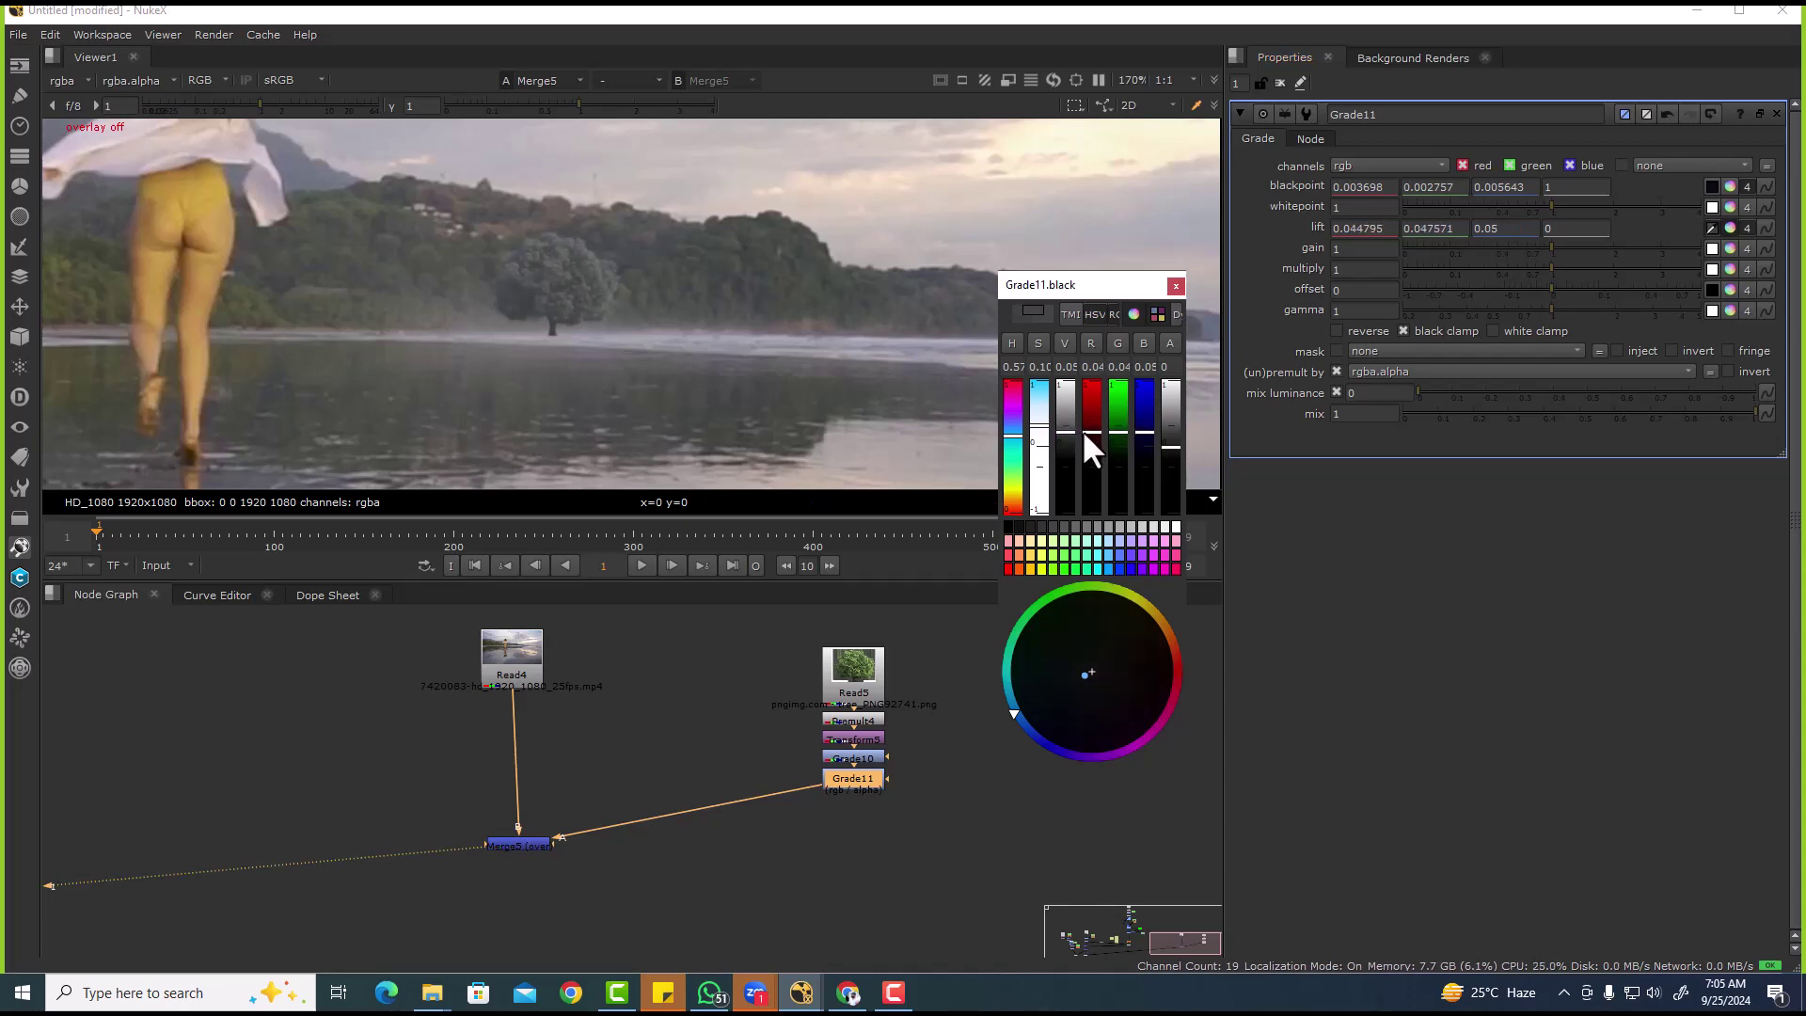
click(1176, 285)
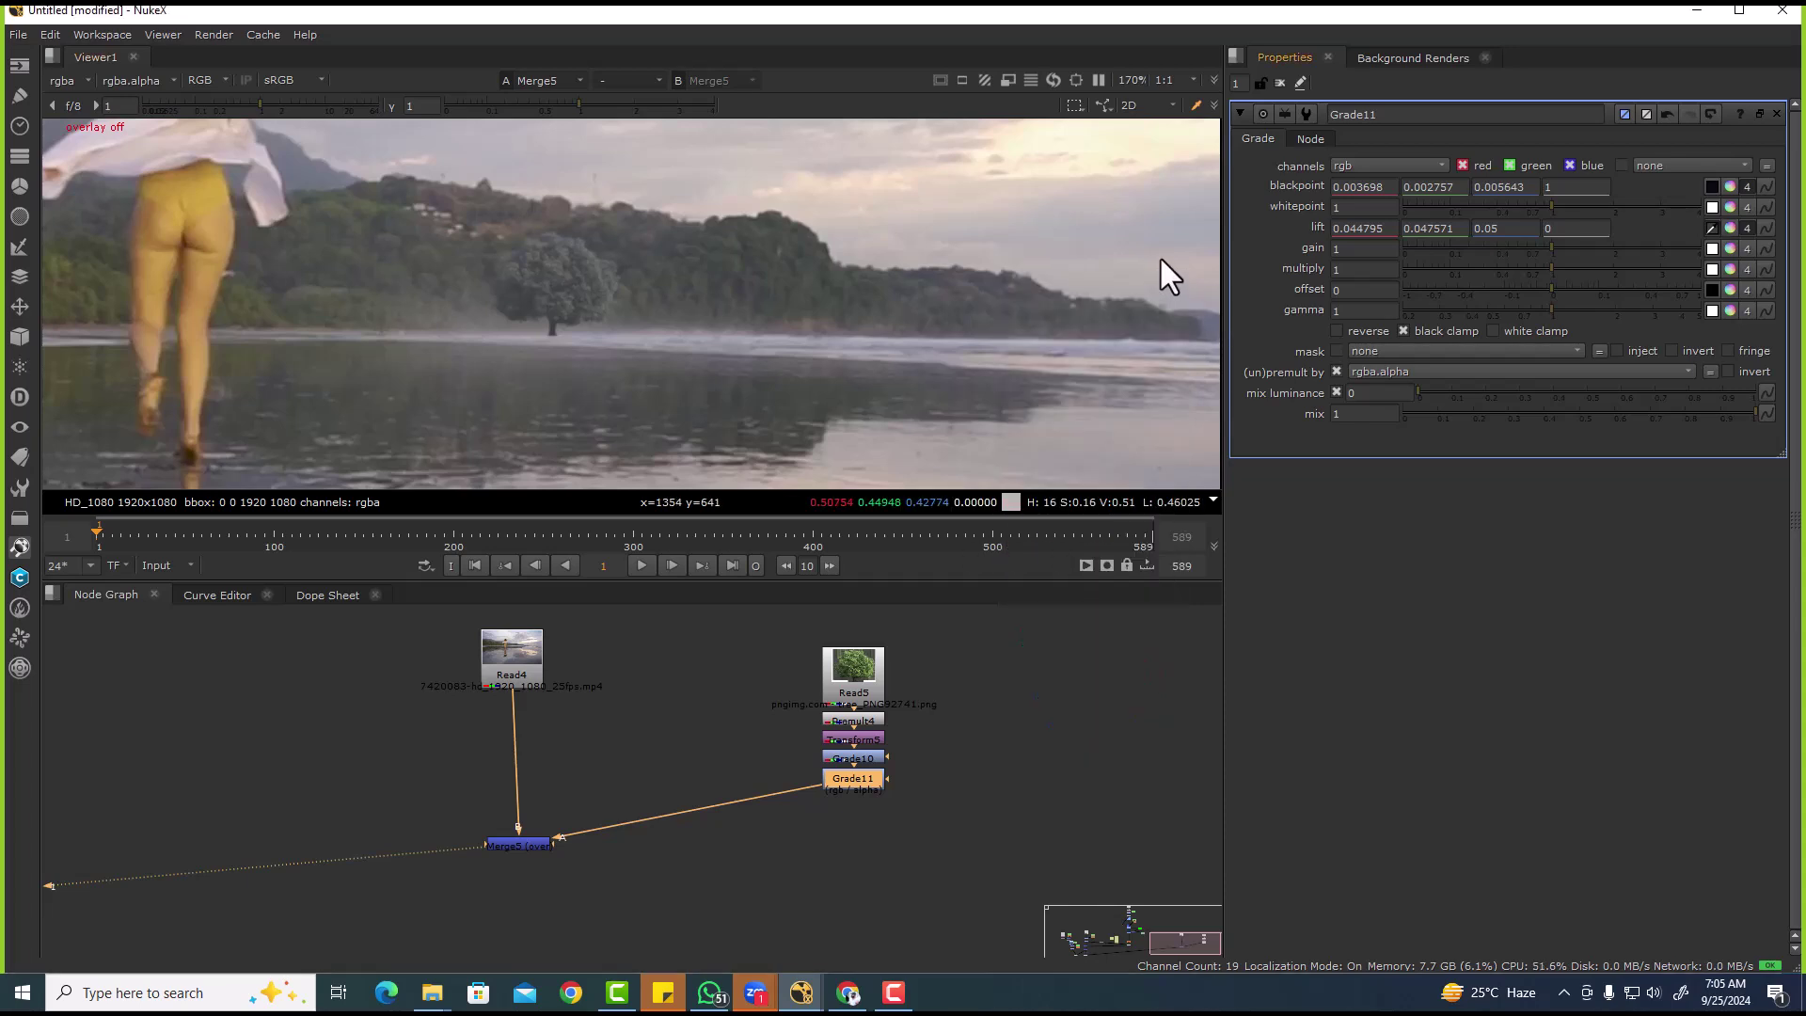
scroll(608, 258, up, 4)
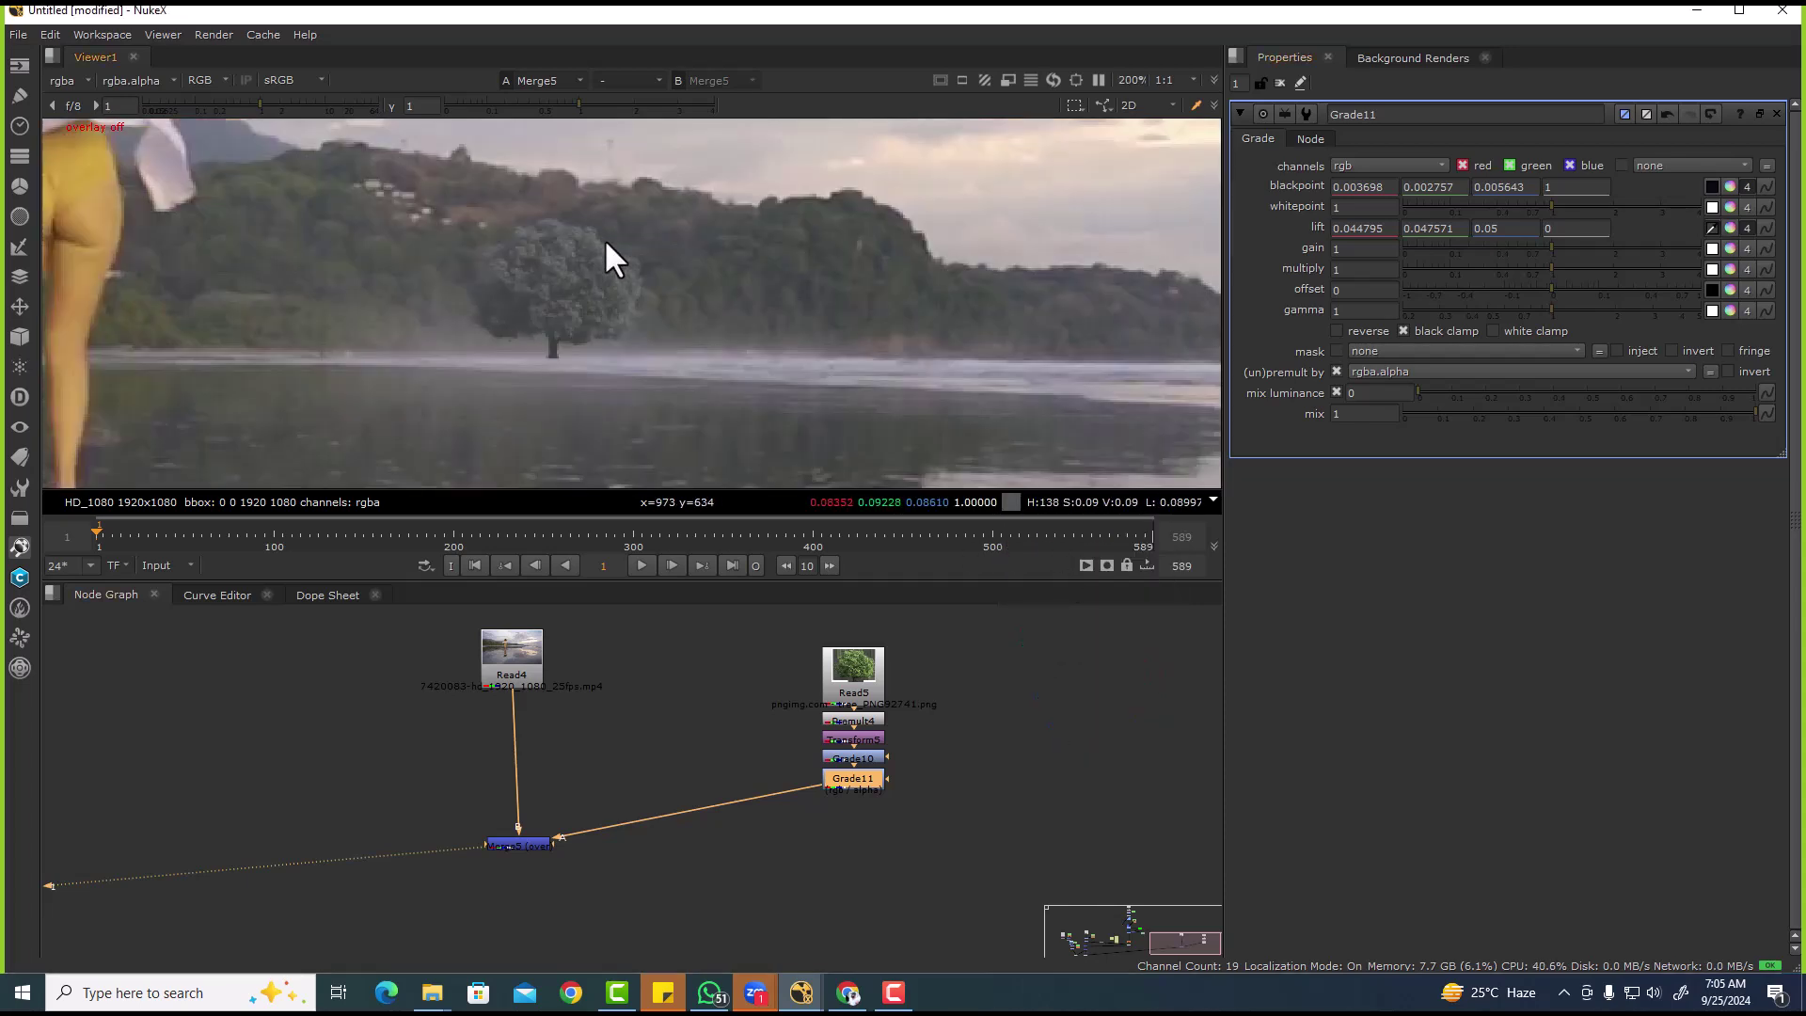
scroll(512, 270, down, 5)
scroll(847, 794, up, 5)
- Extract the second Grade from the tree branch so that the first Grade feeds the merge directly
drag(828, 795, 747, 769)
scroll(524, 254, up, 5)
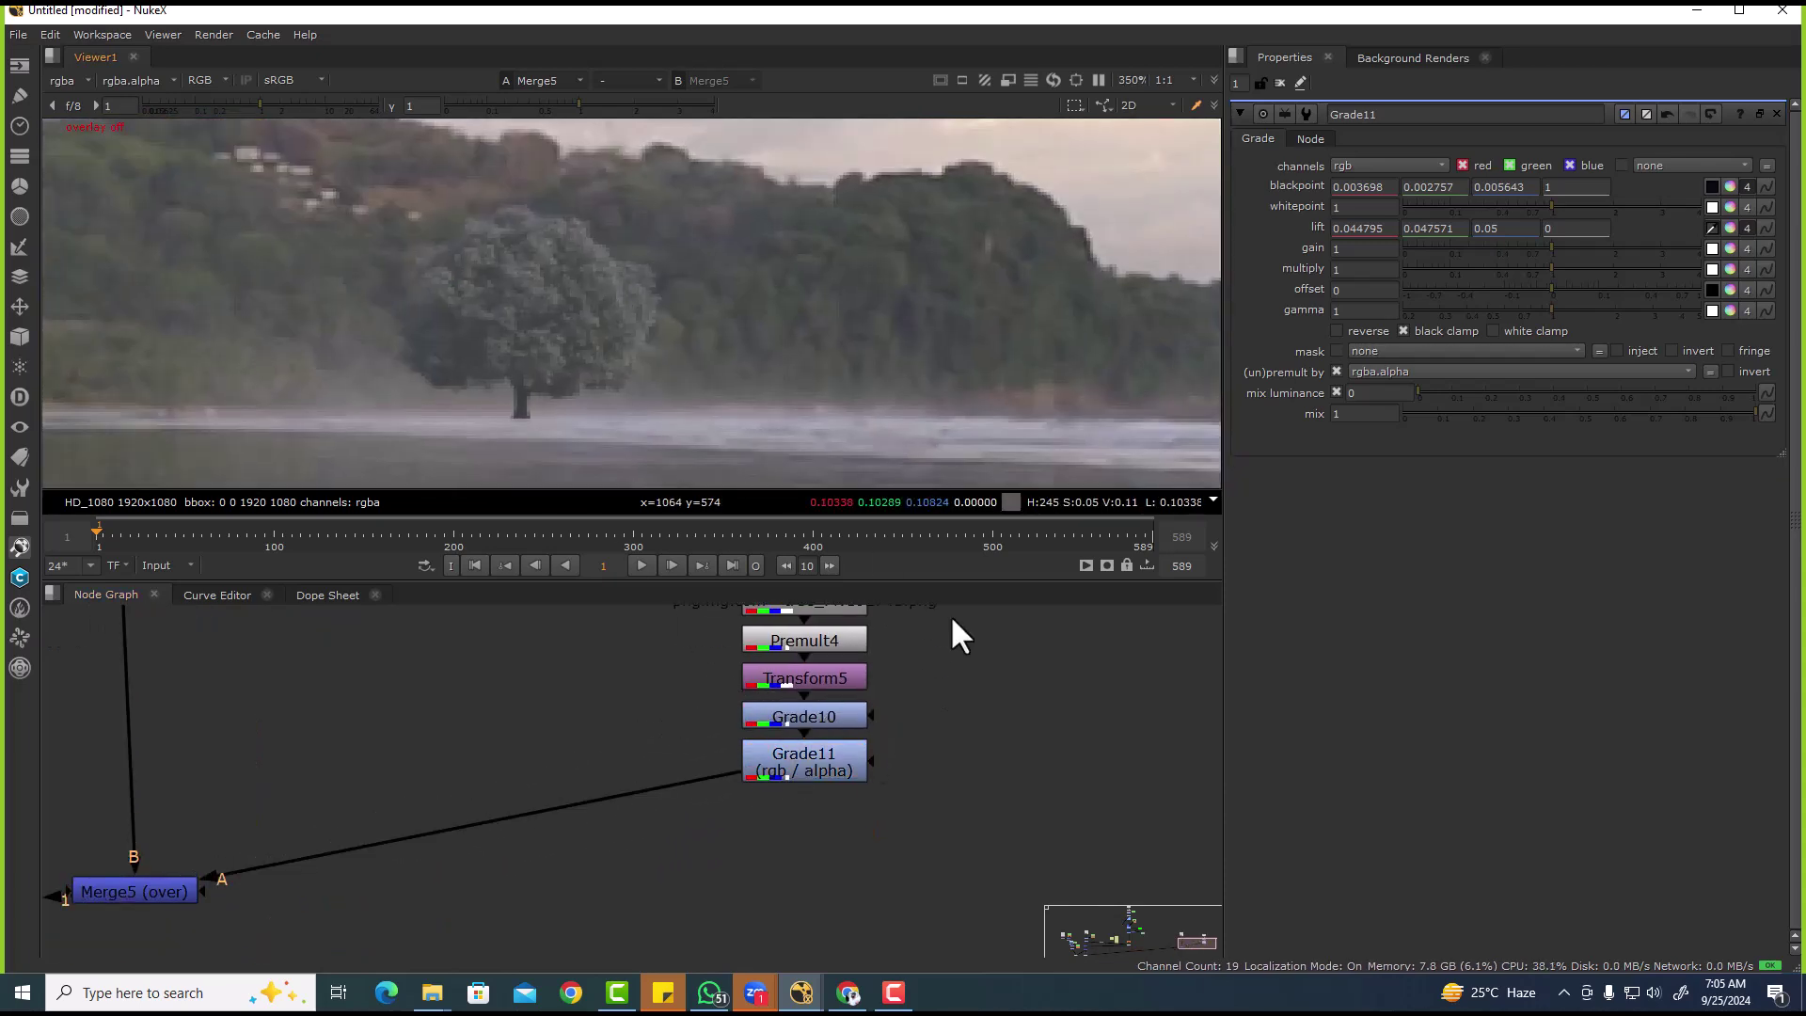
drag(859, 726, 722, 790)
click(928, 753)
click(811, 766)
key(ctrl+shift+x)
- Resample the remaining Grade's gain from brighter hillside vegetation to about 0.092, 0.099, 0.078 and check the tree
click(826, 715)
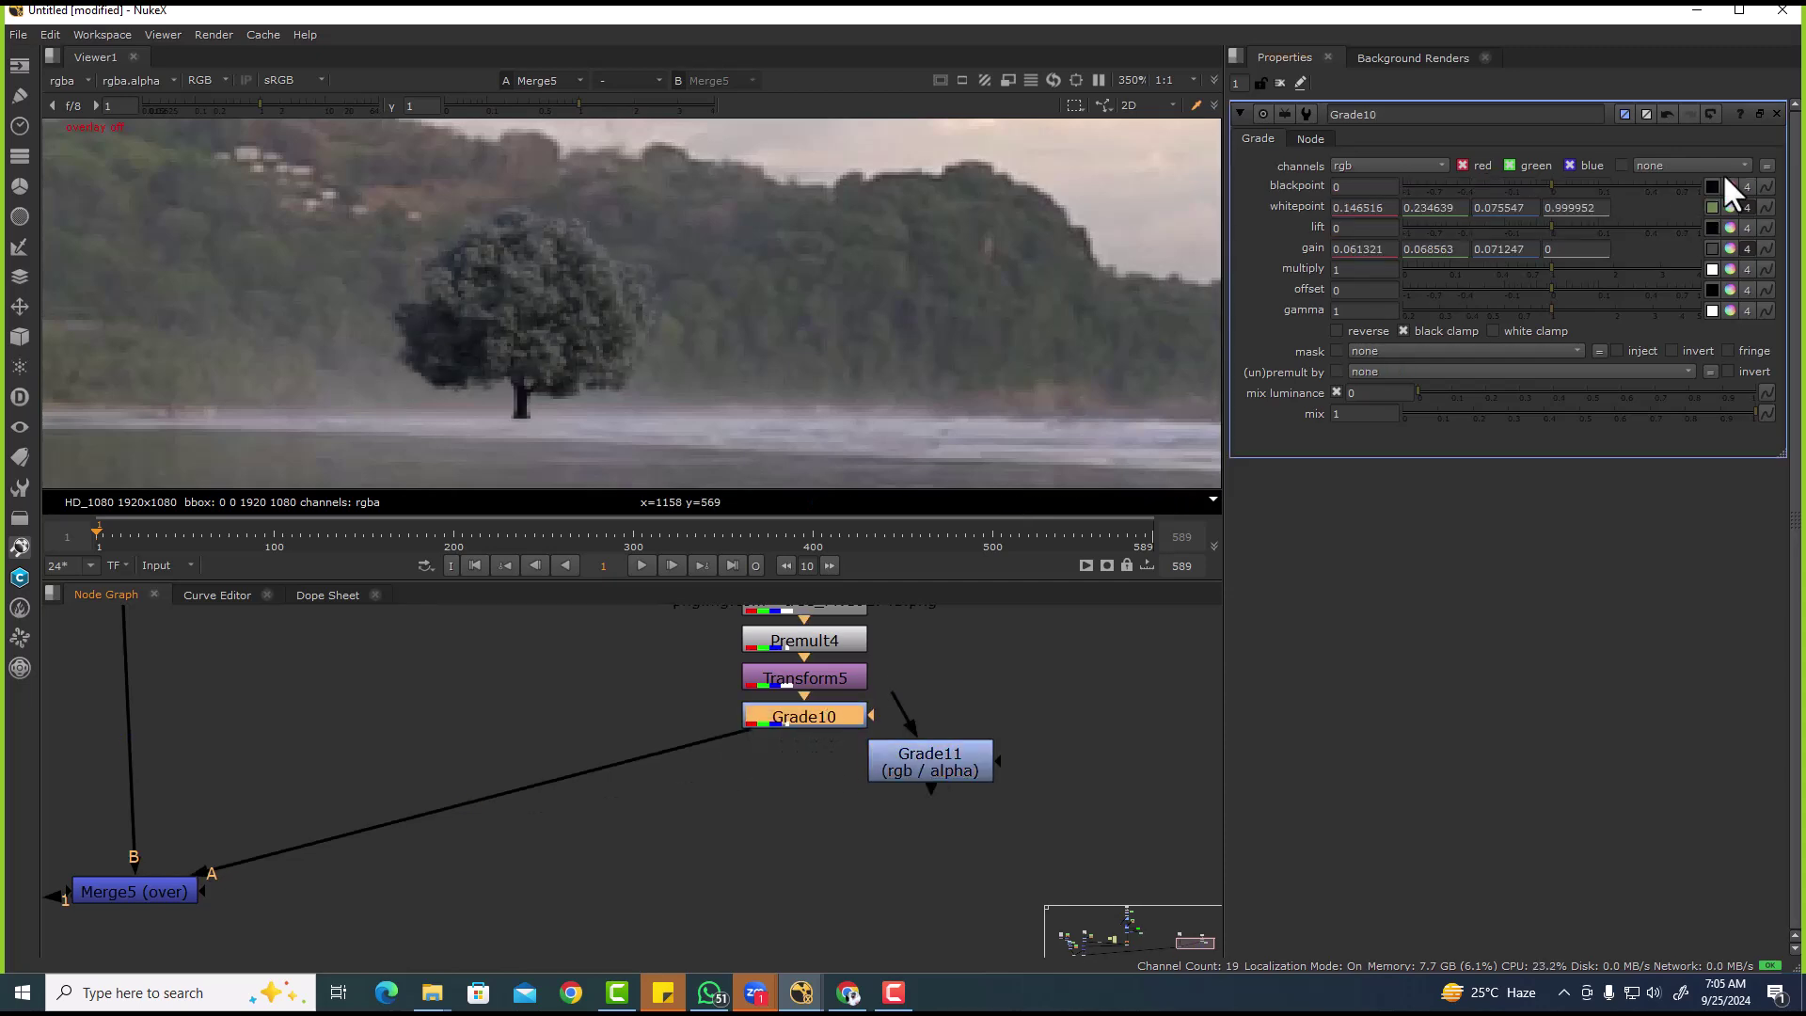
ctrl+click(153, 166)
ctrl+drag(158, 172, 148, 158)
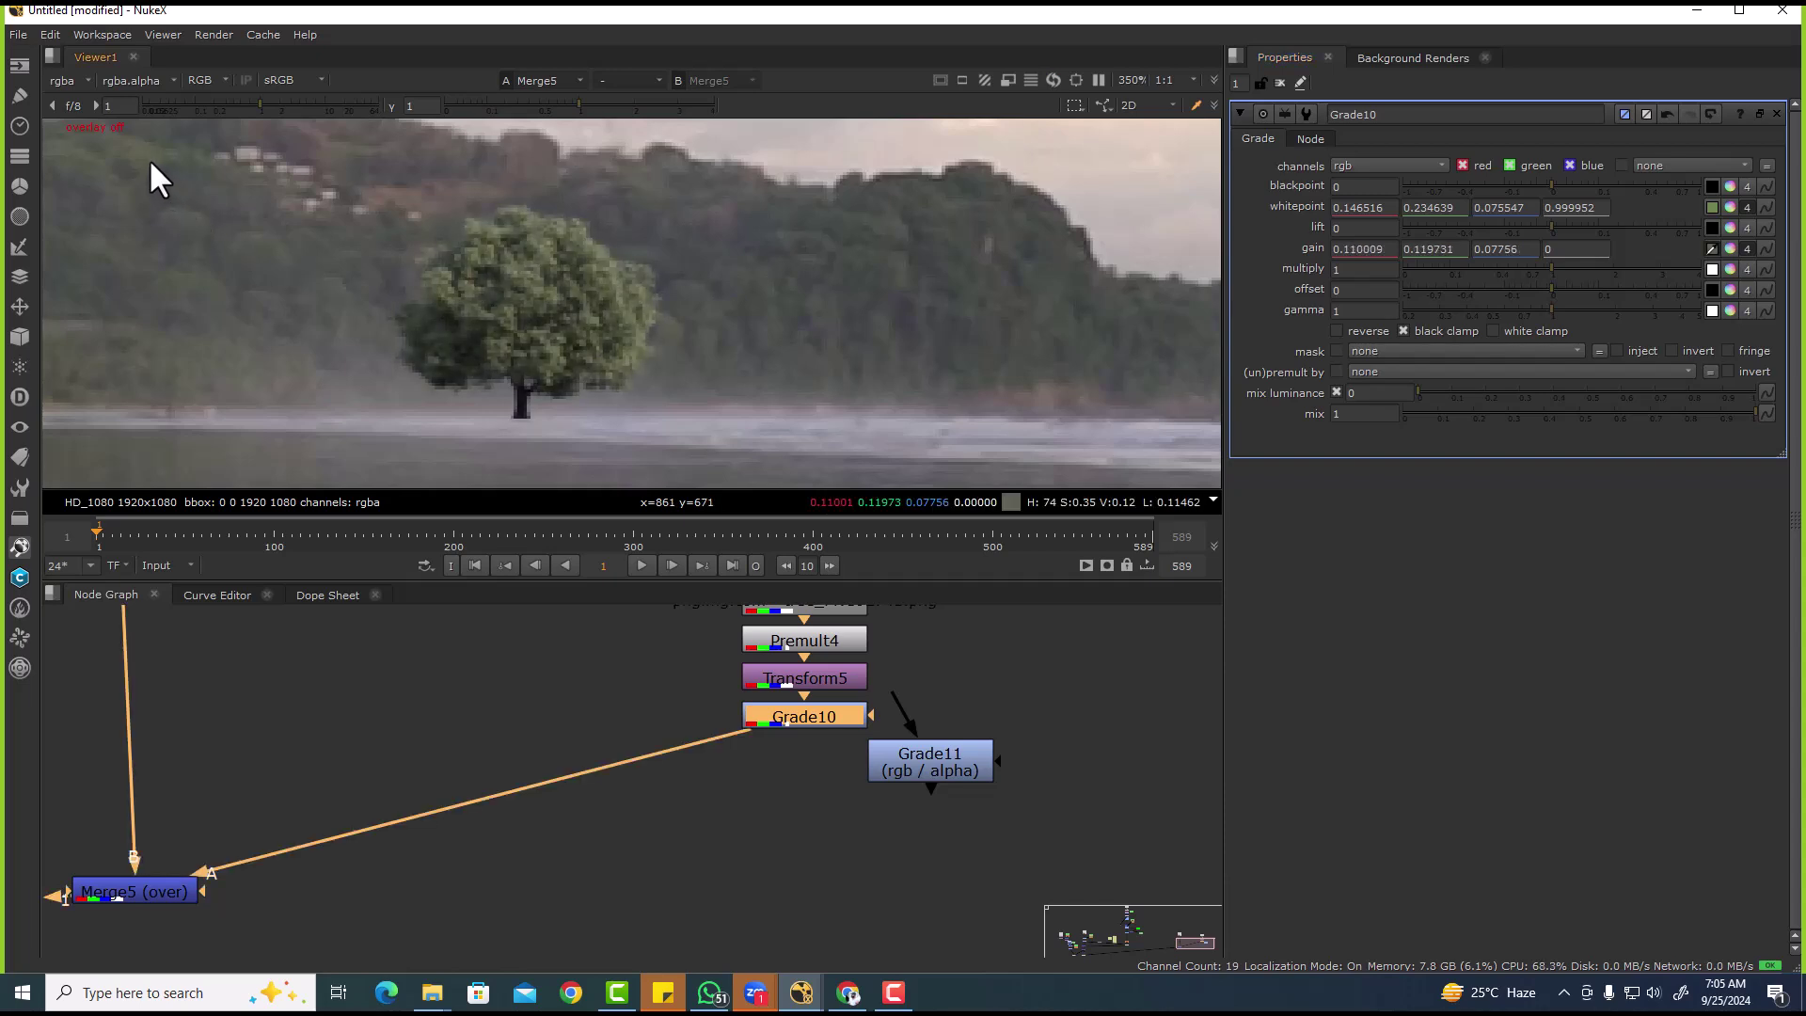
ctrl+click(267, 241)
scroll(438, 286, down, 5)
scroll(508, 282, up, 5)
- Insert a Toe node between the tree's Grade and the merge, with (un)premult by rgba.alpha
click(792, 811)
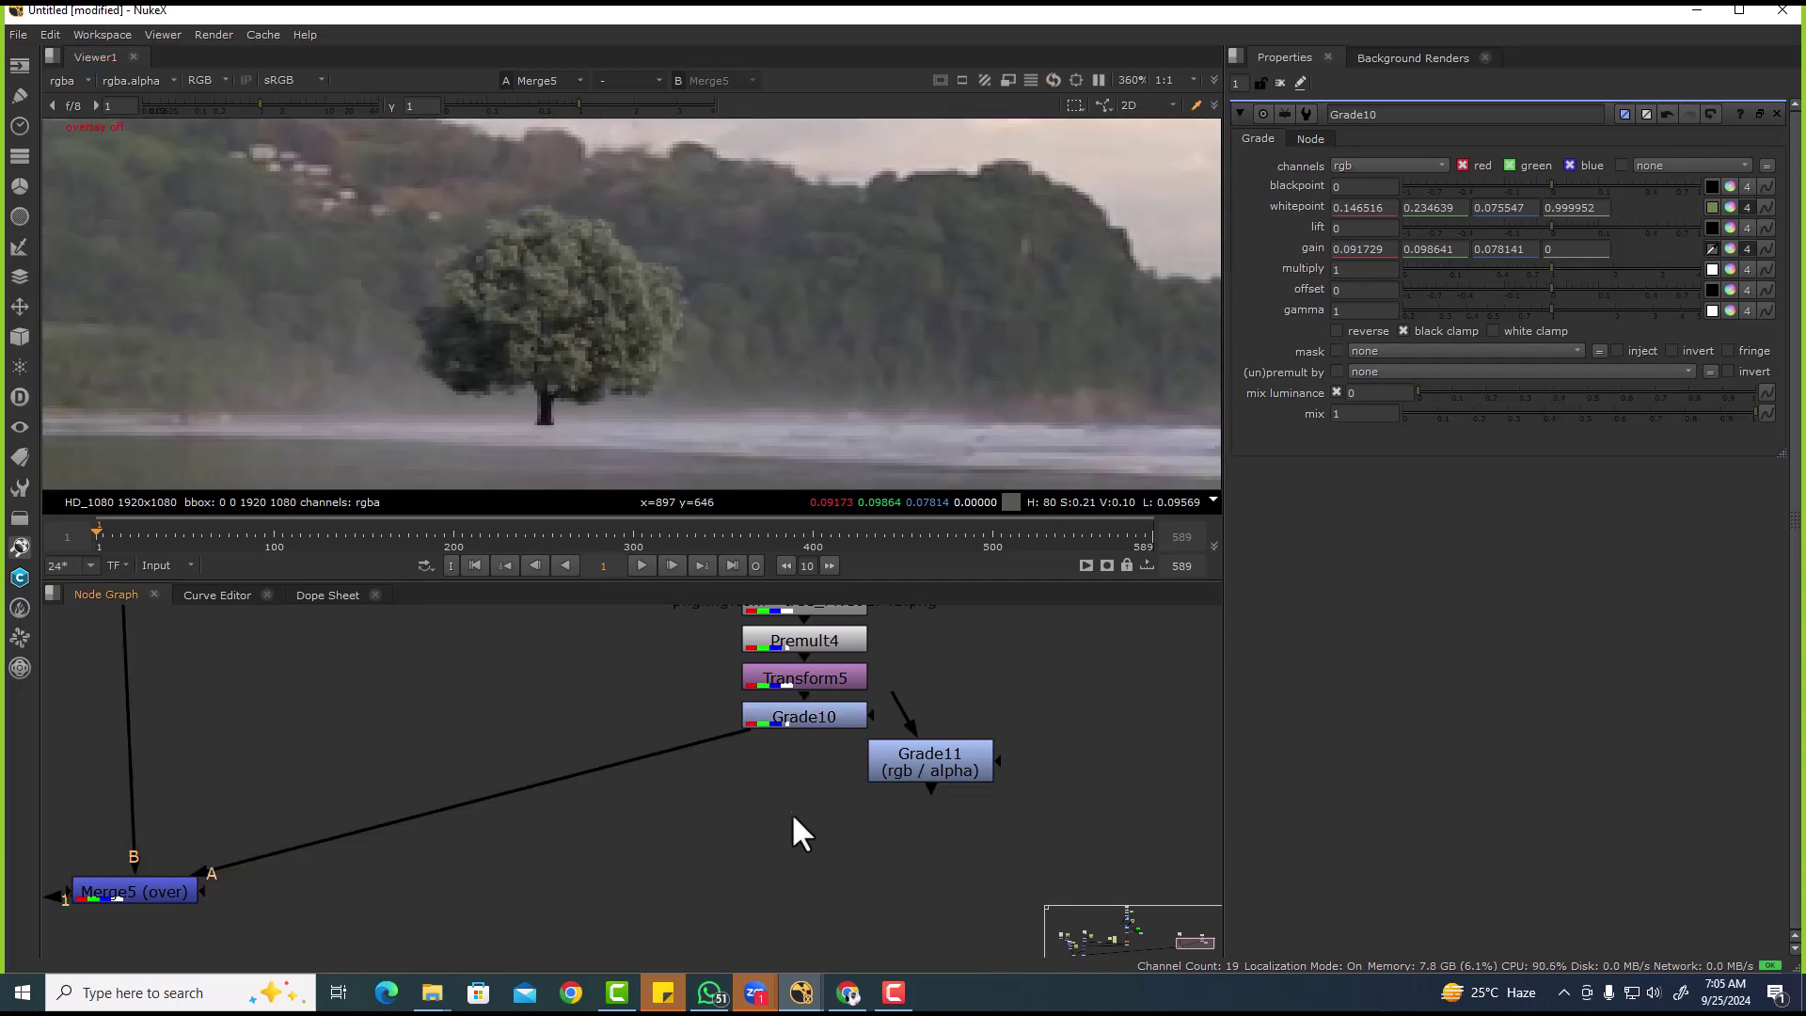
key(Tab)
text(toe)
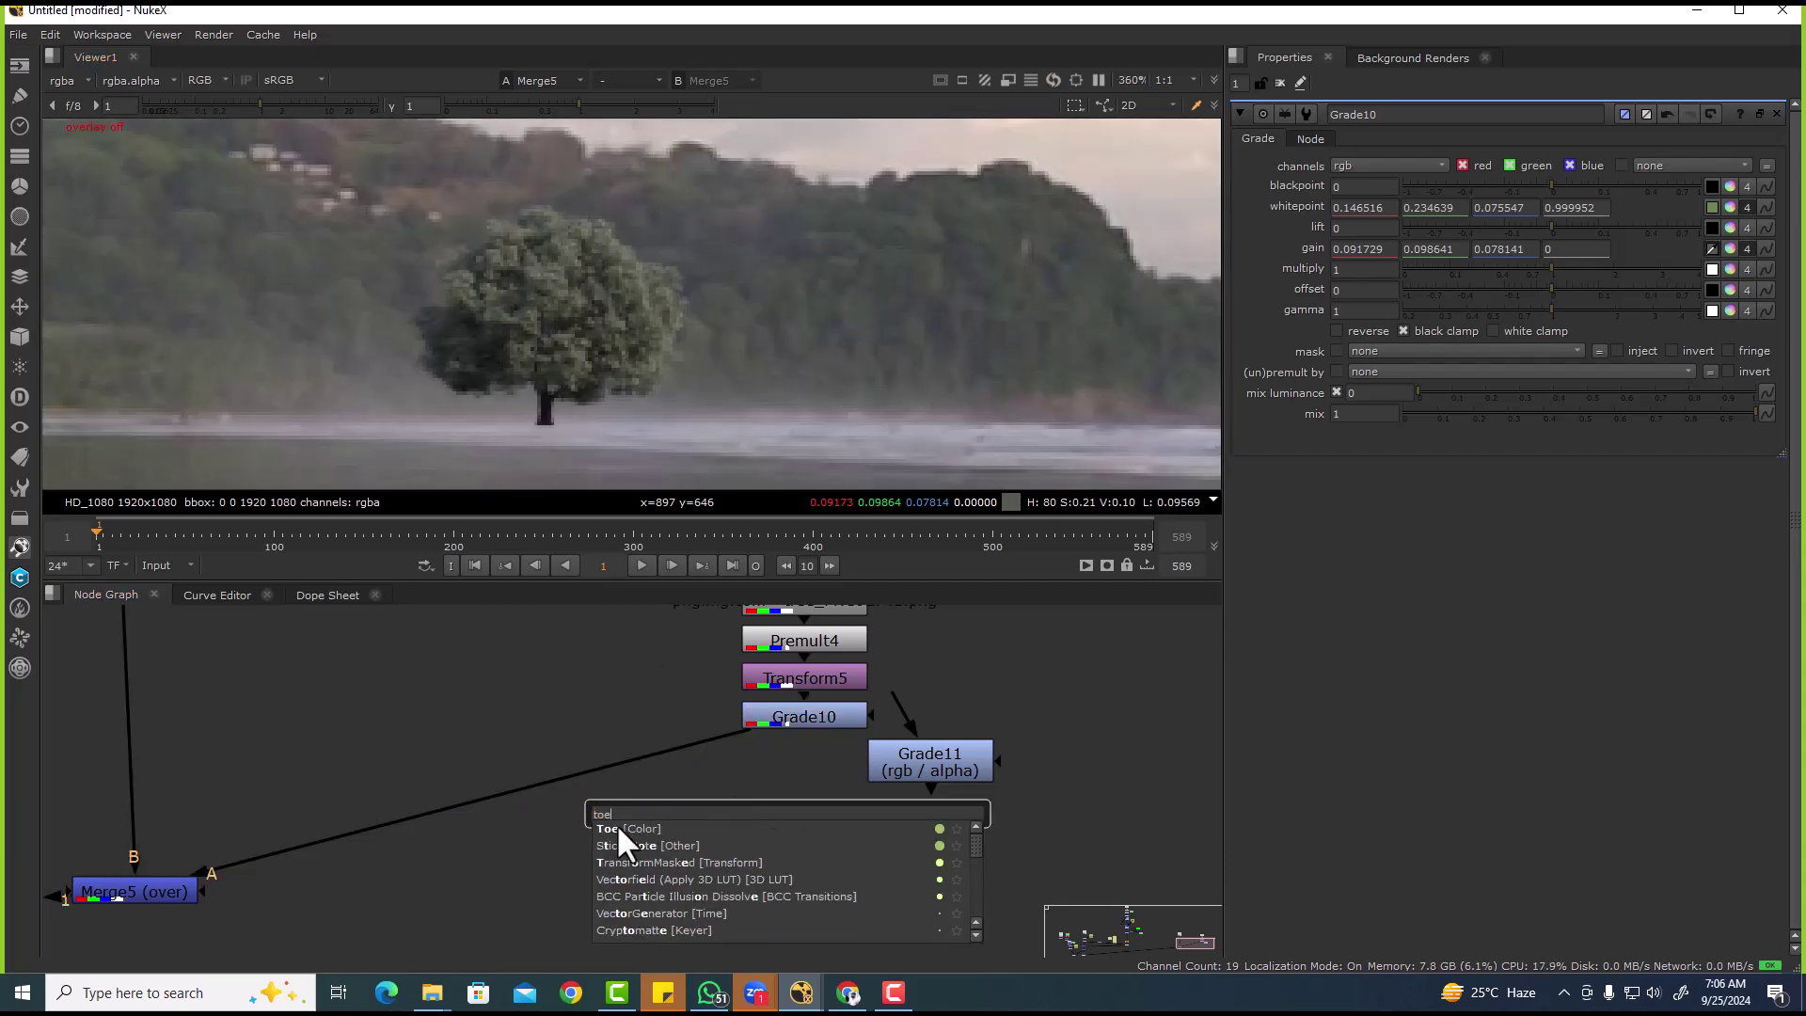
key(Return)
drag(768, 811, 775, 759)
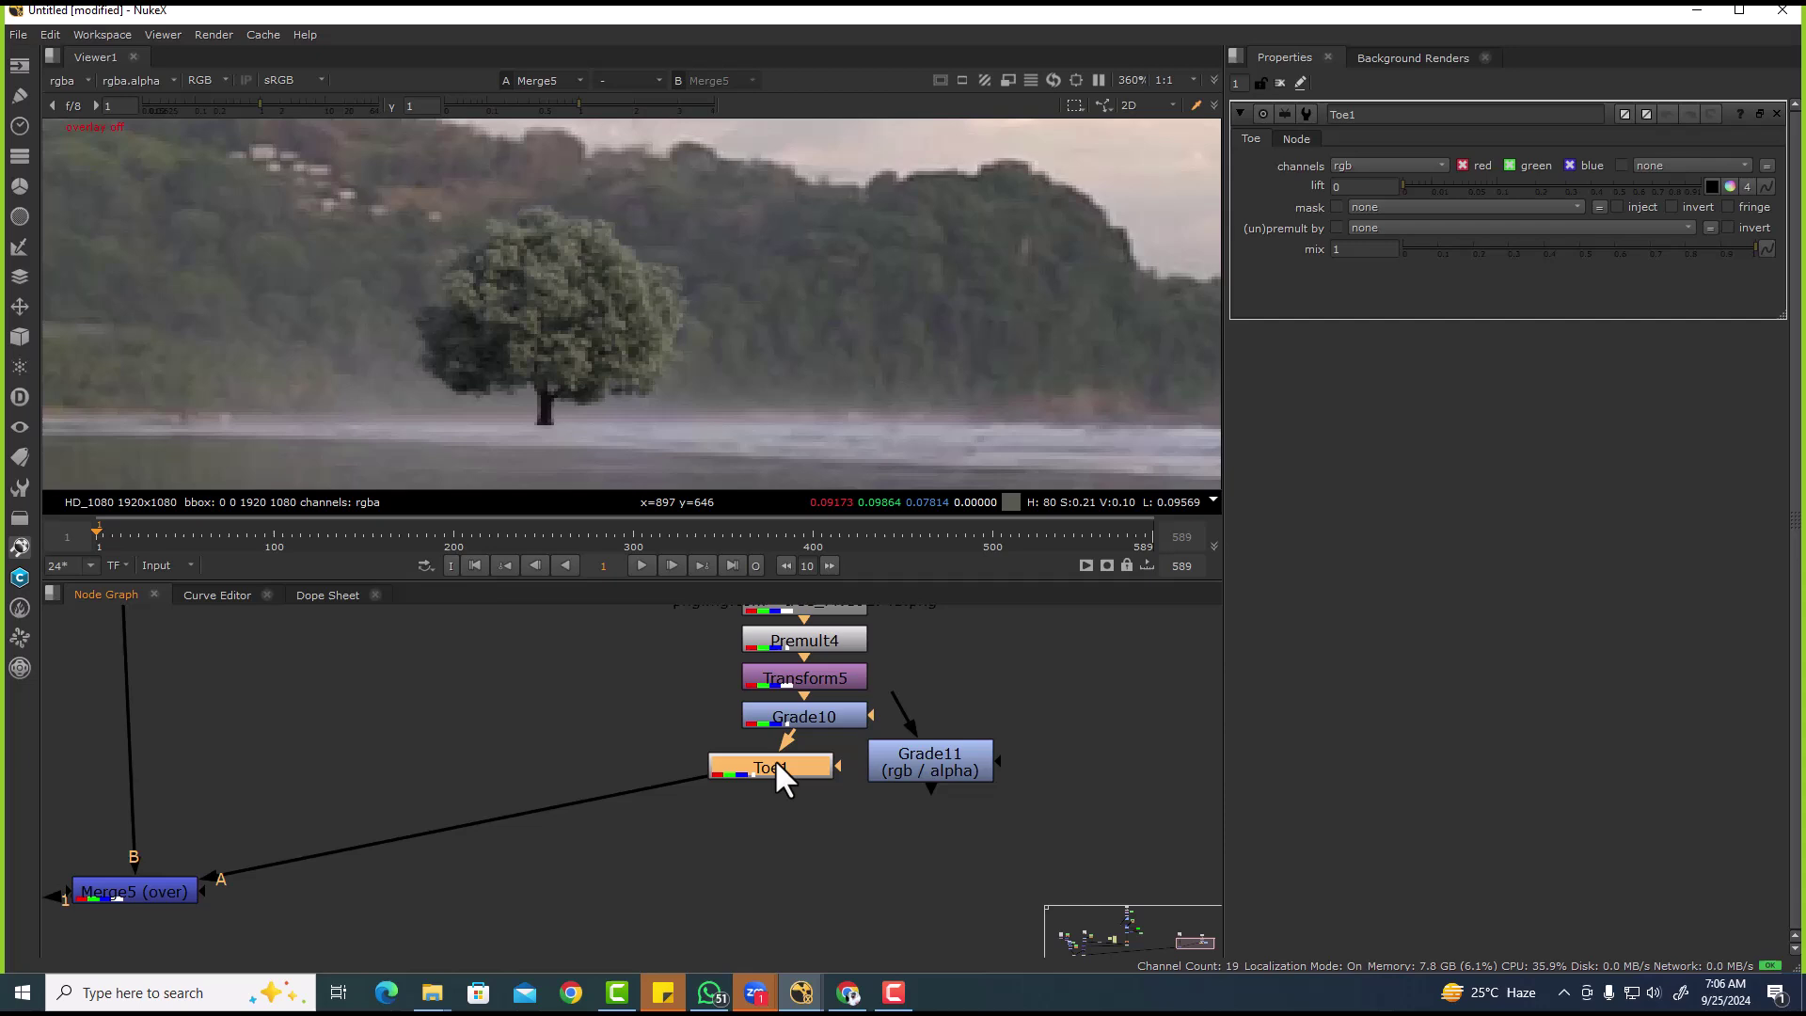
click(1366, 231)
click(1383, 325)
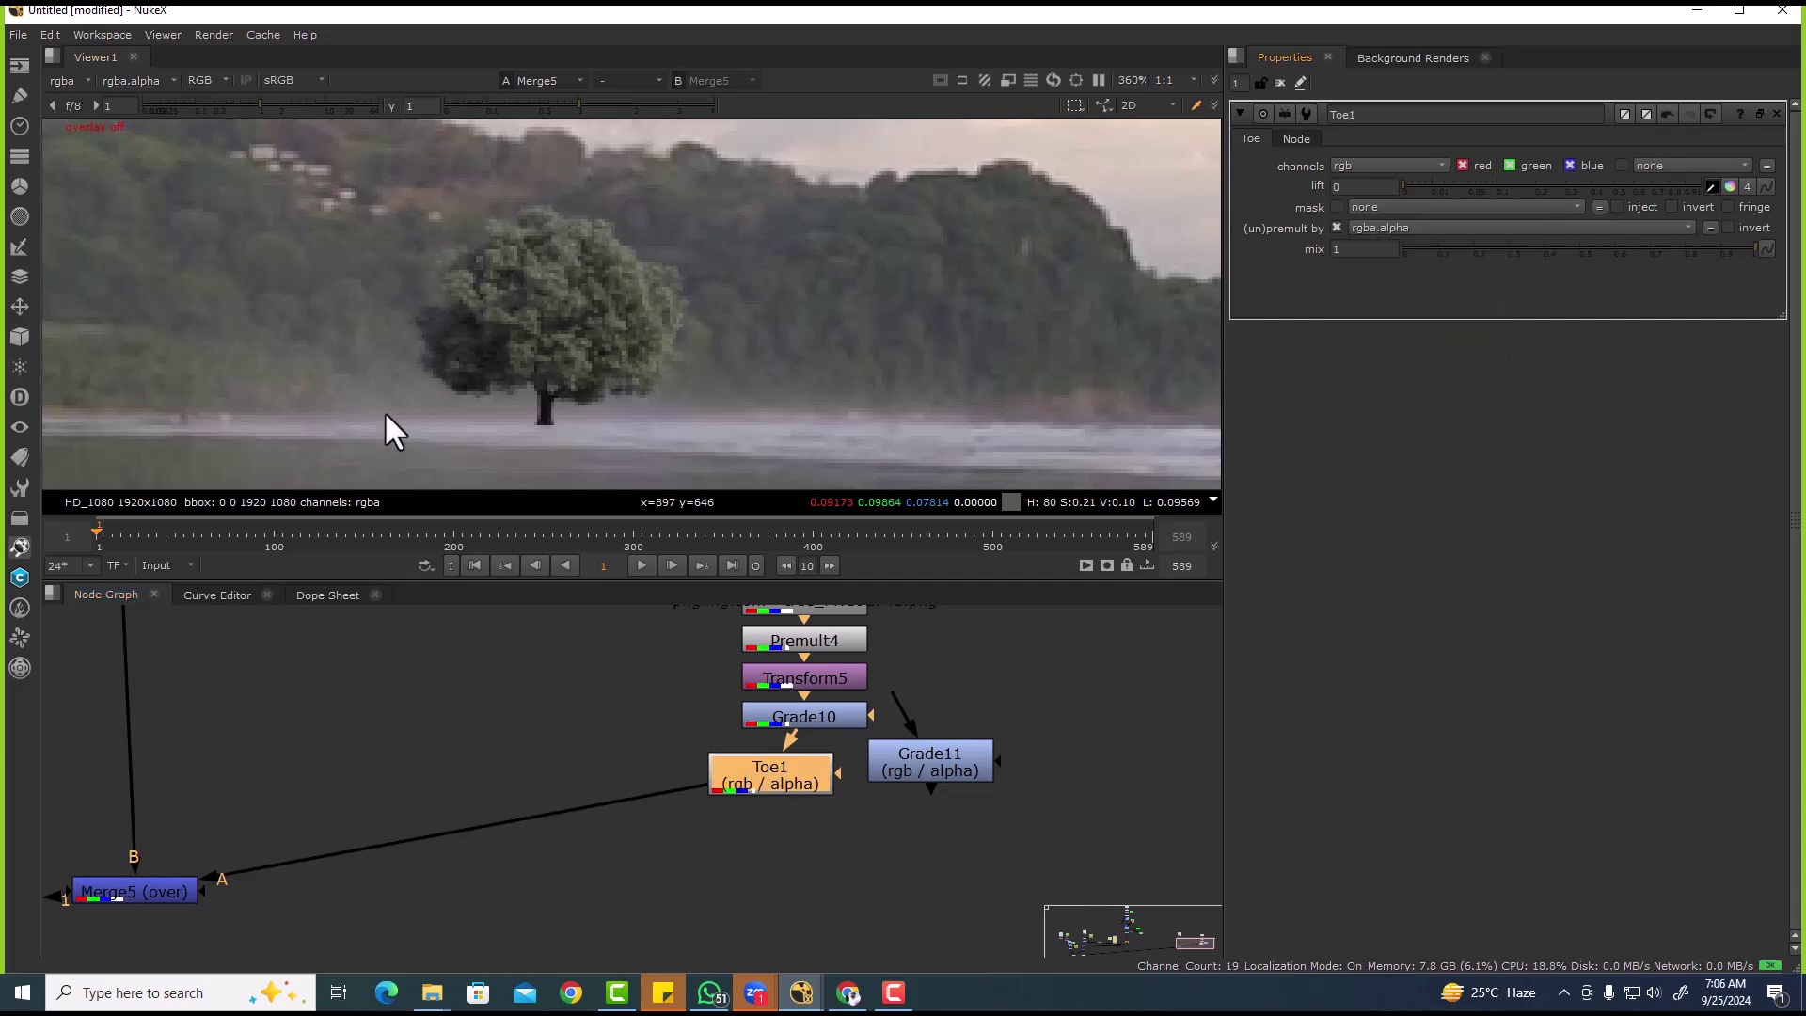
- Sample the Toe's lift from the misty hillside beside the tree and check the blend near and far
ctrl+click(411, 274)
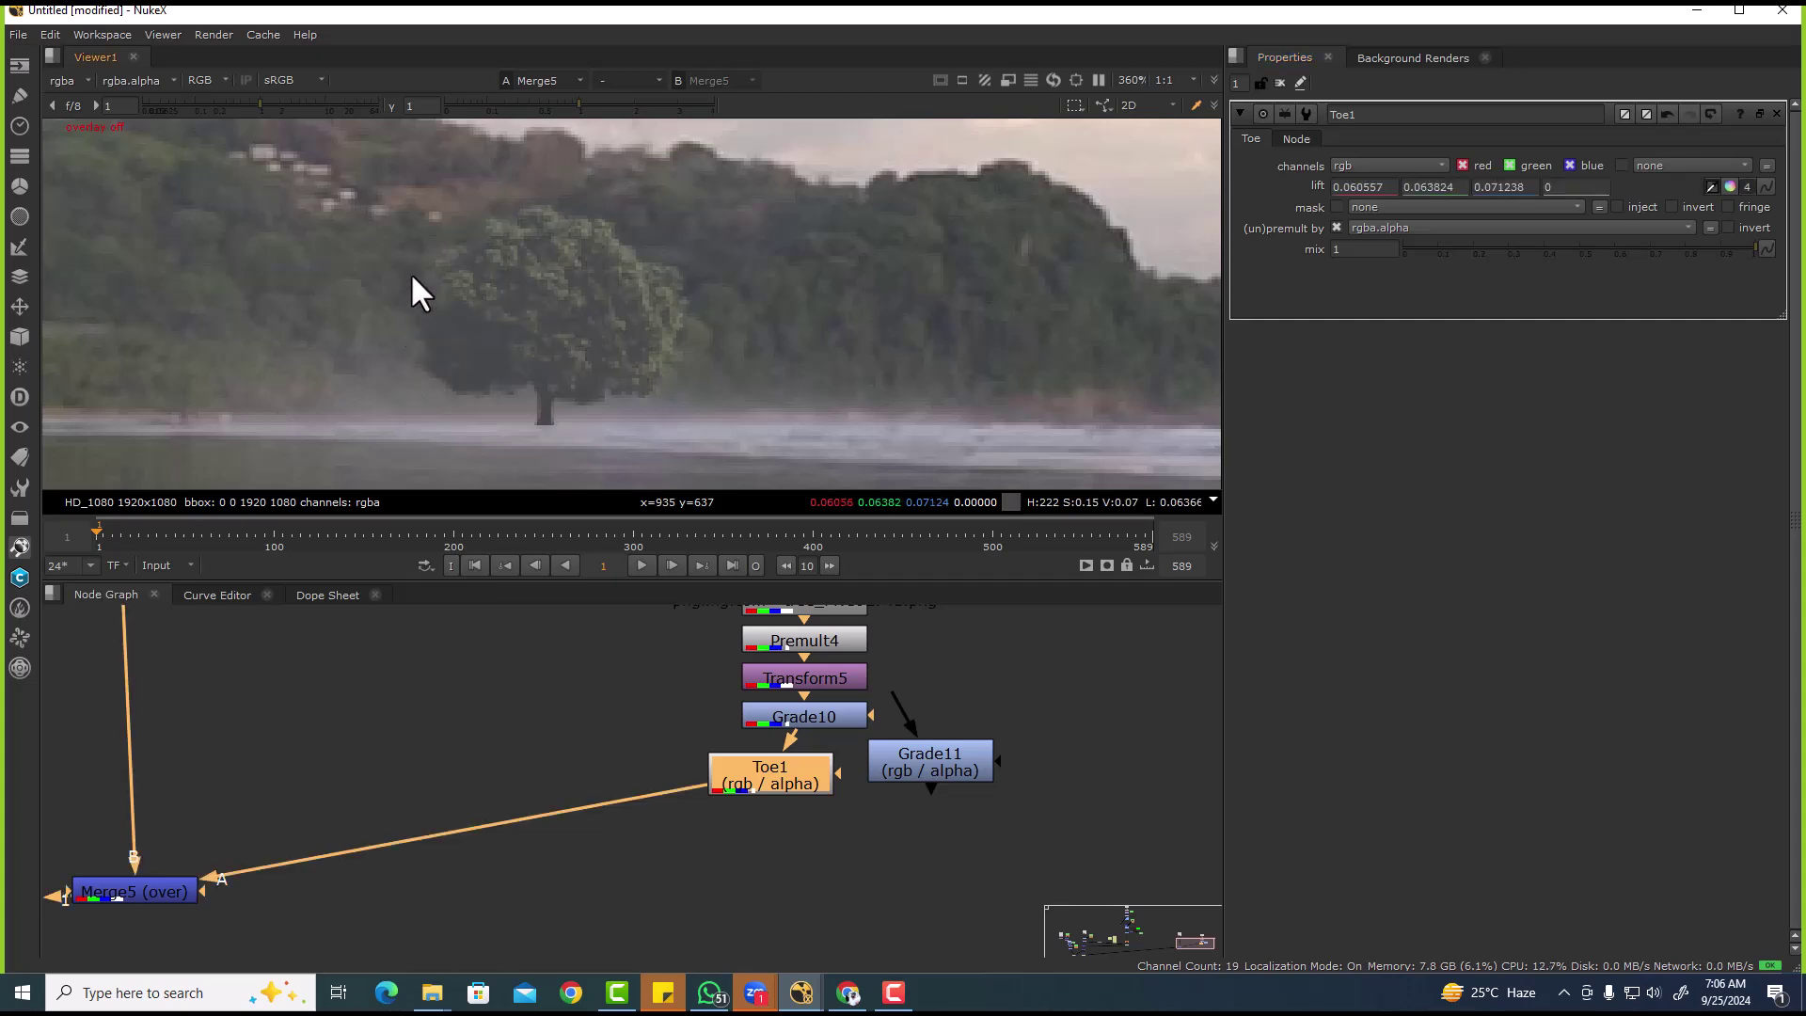
scroll(583, 414, down, 6)
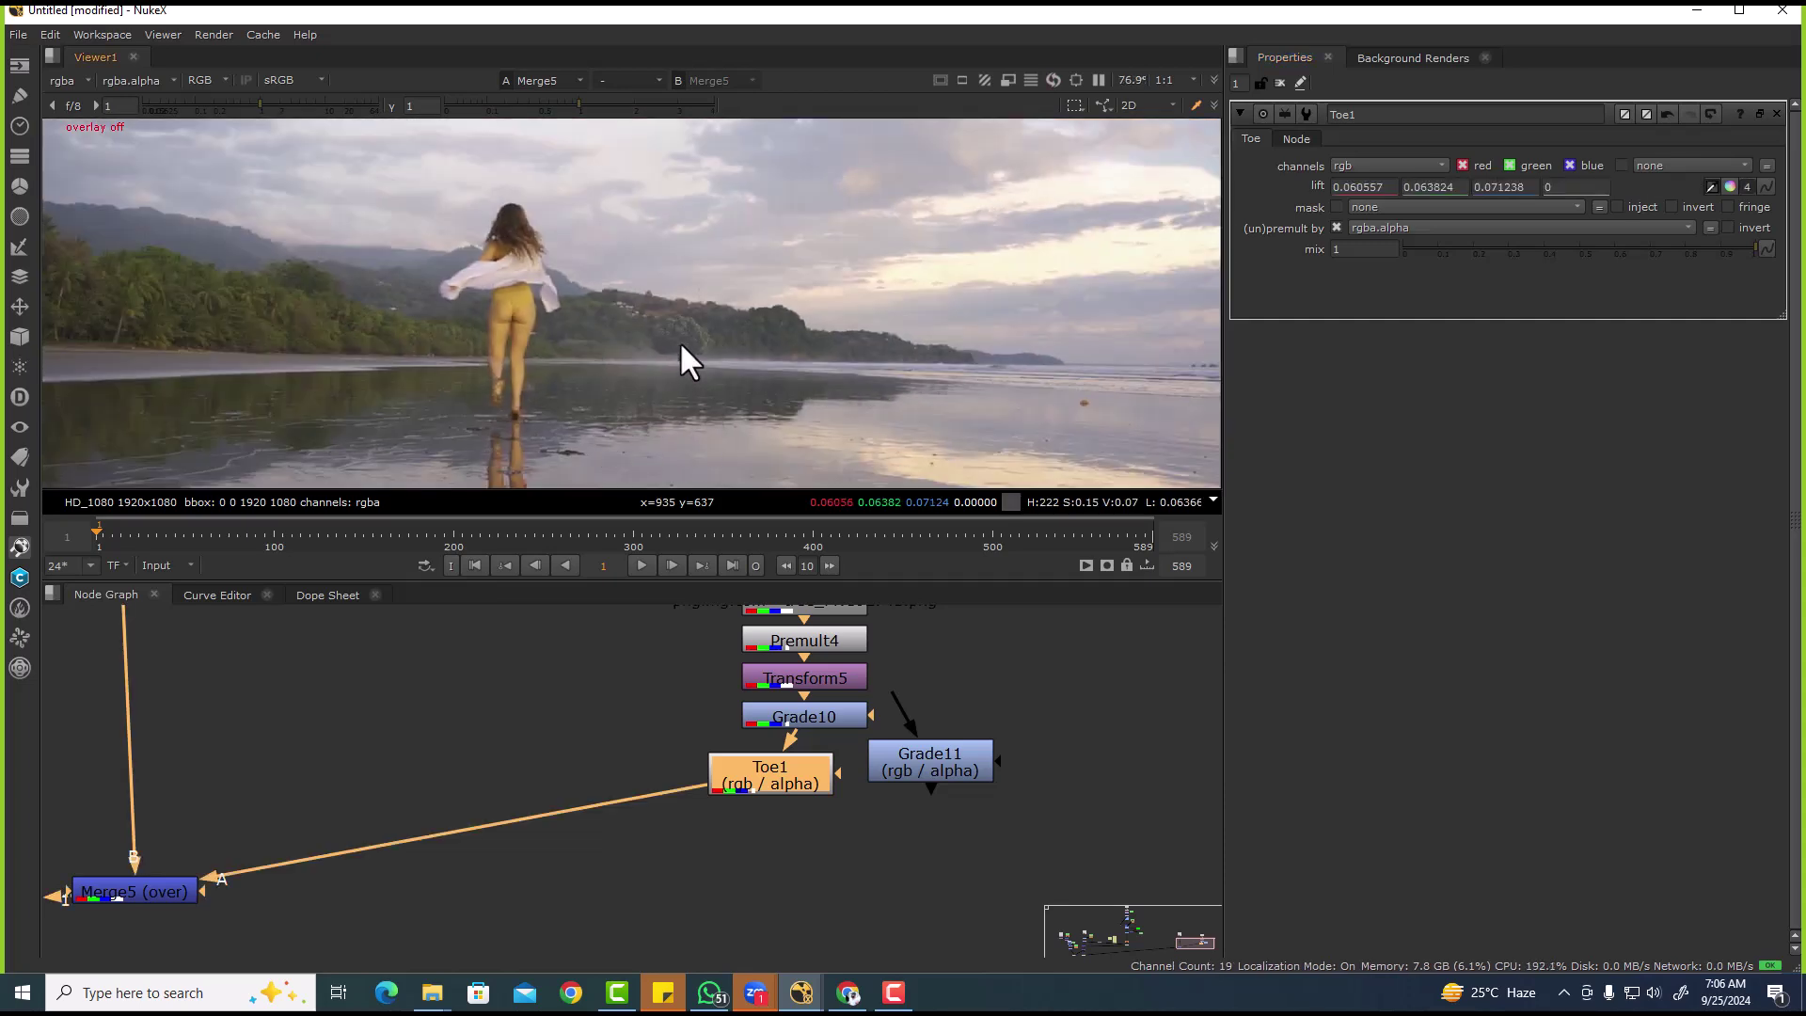
scroll(624, 376, up, 5)
scroll(543, 381, down, 2)
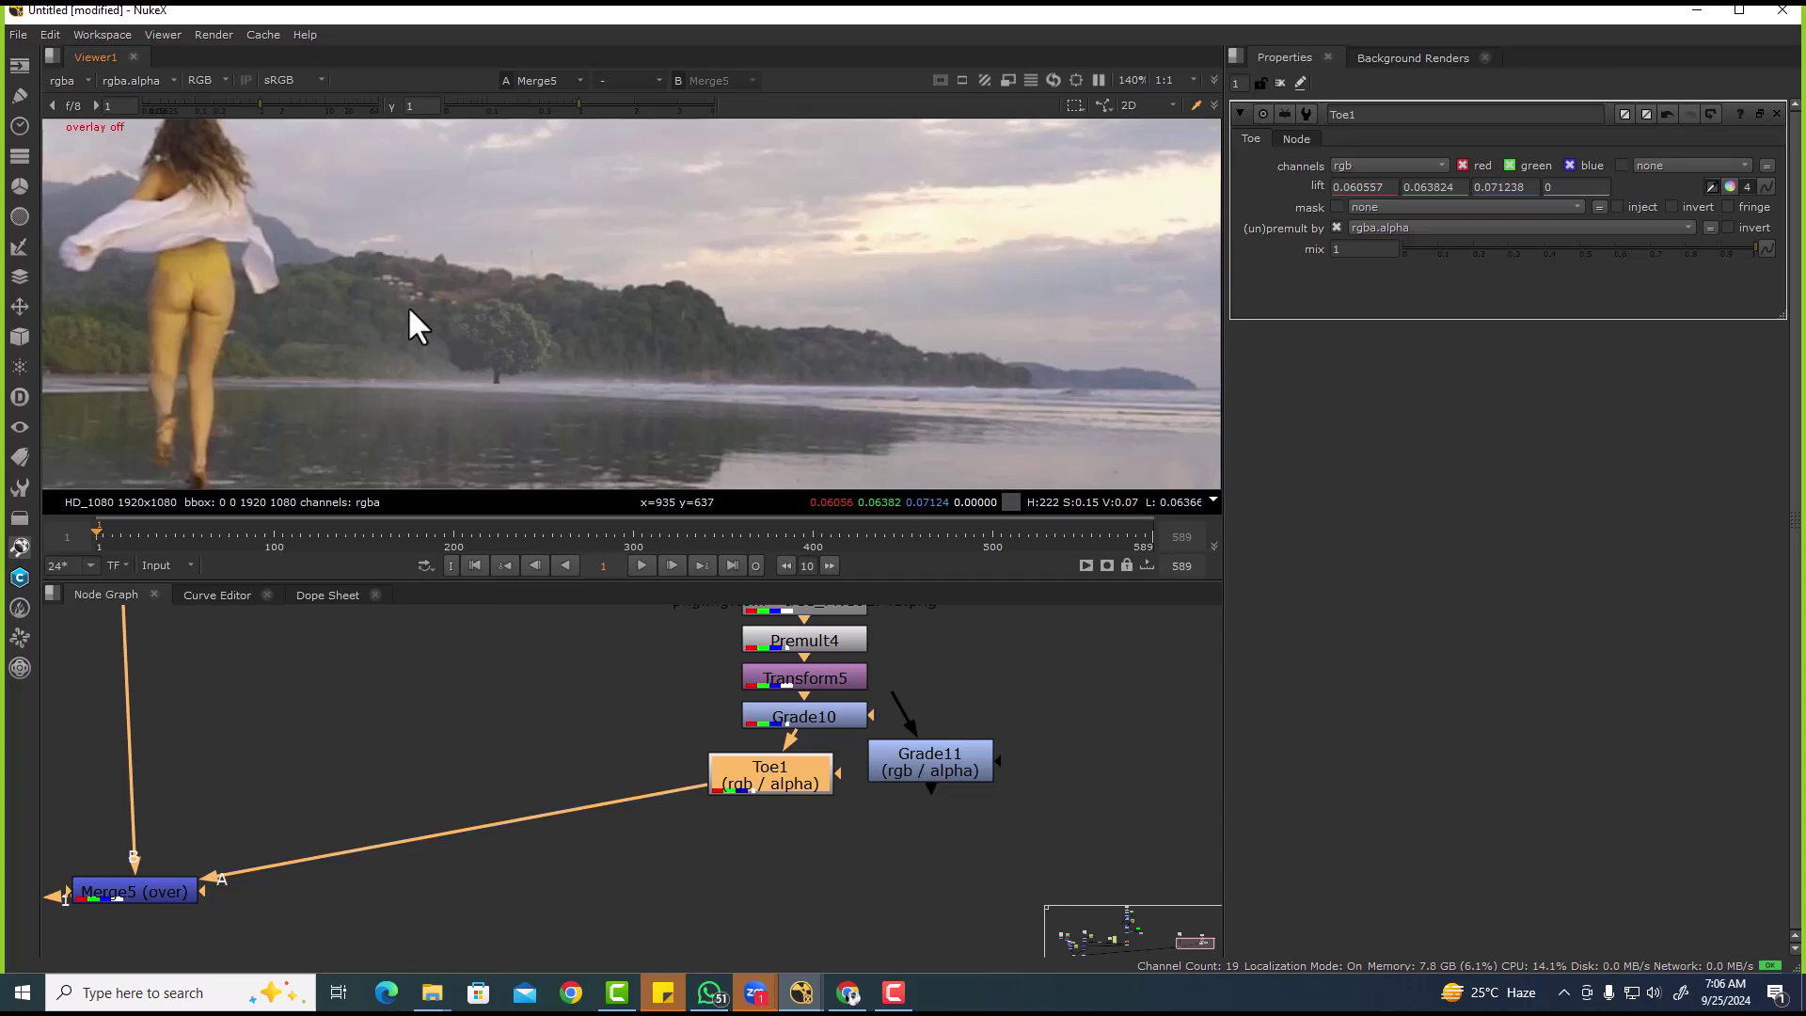
scroll(664, 409, up, 3)
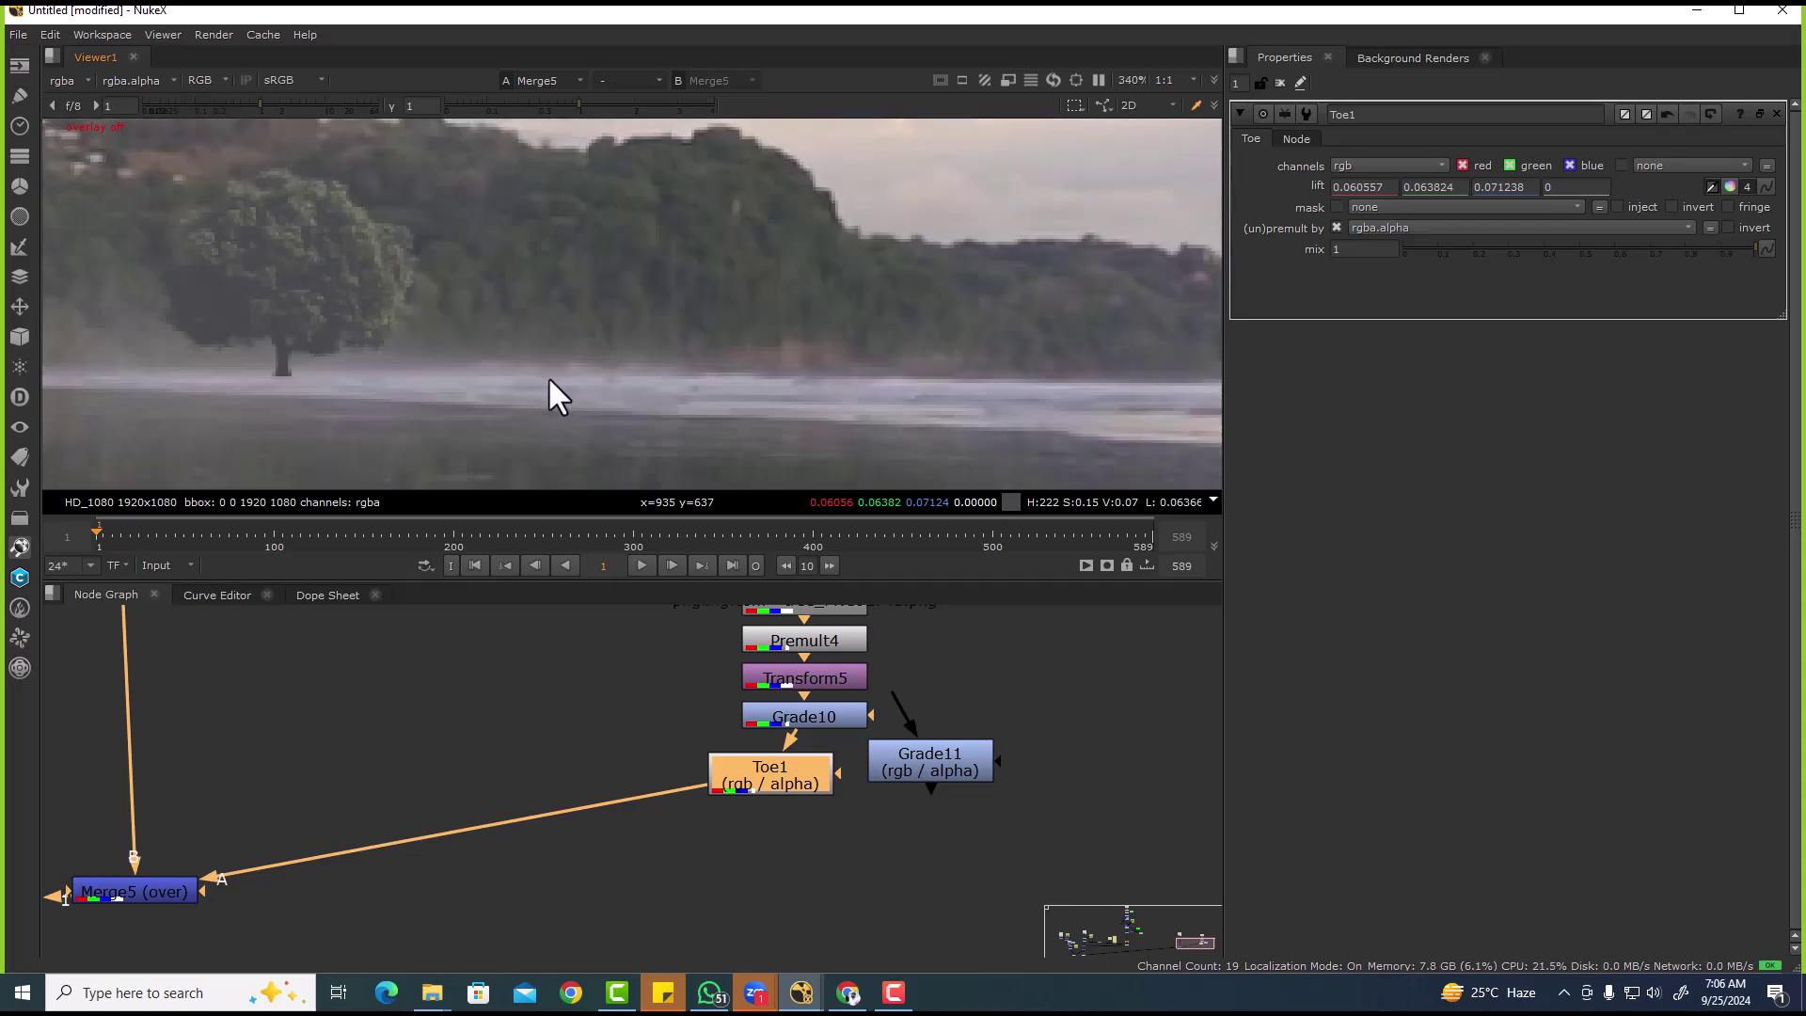
- Add a Constant node near the tree branch and sample its colour from the mist at the waterline, about 0.277, 0.281, 0.323
click(589, 694)
middle_drag(533, 715, 712, 720)
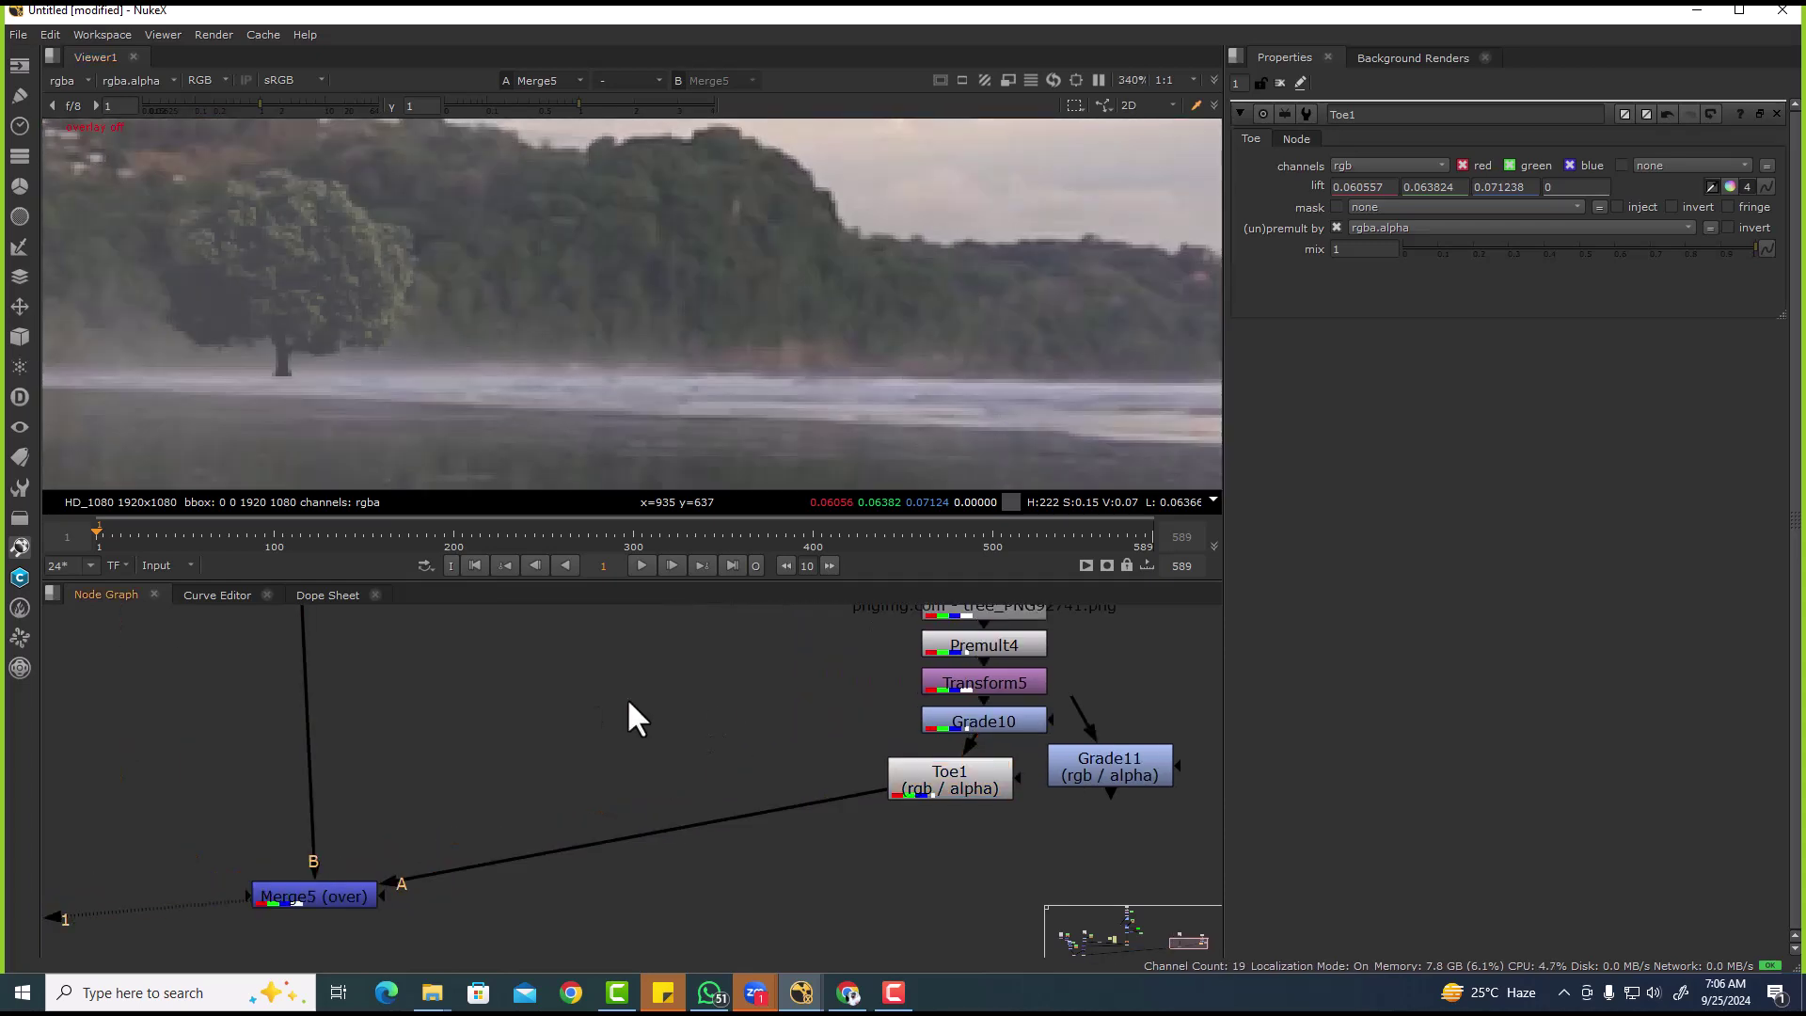
key(Tab)
text(constant)
key(Return)
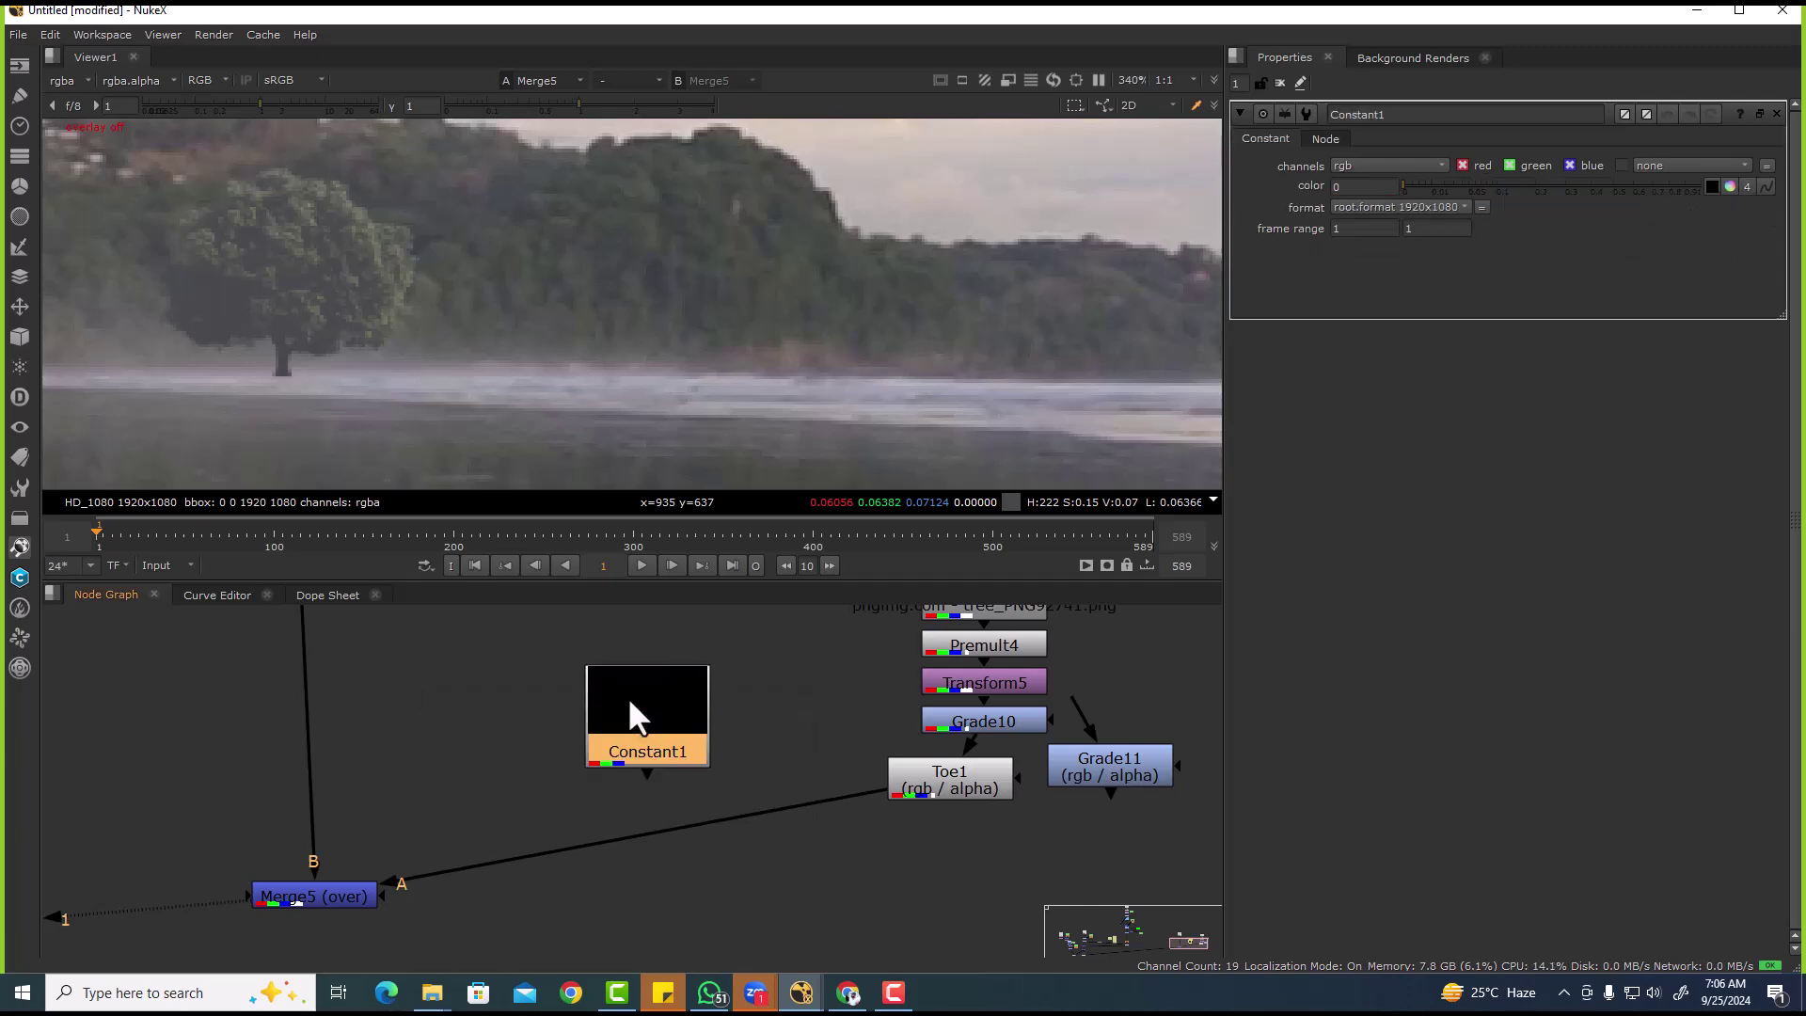
click(1712, 186)
scroll(273, 395, up, 2)
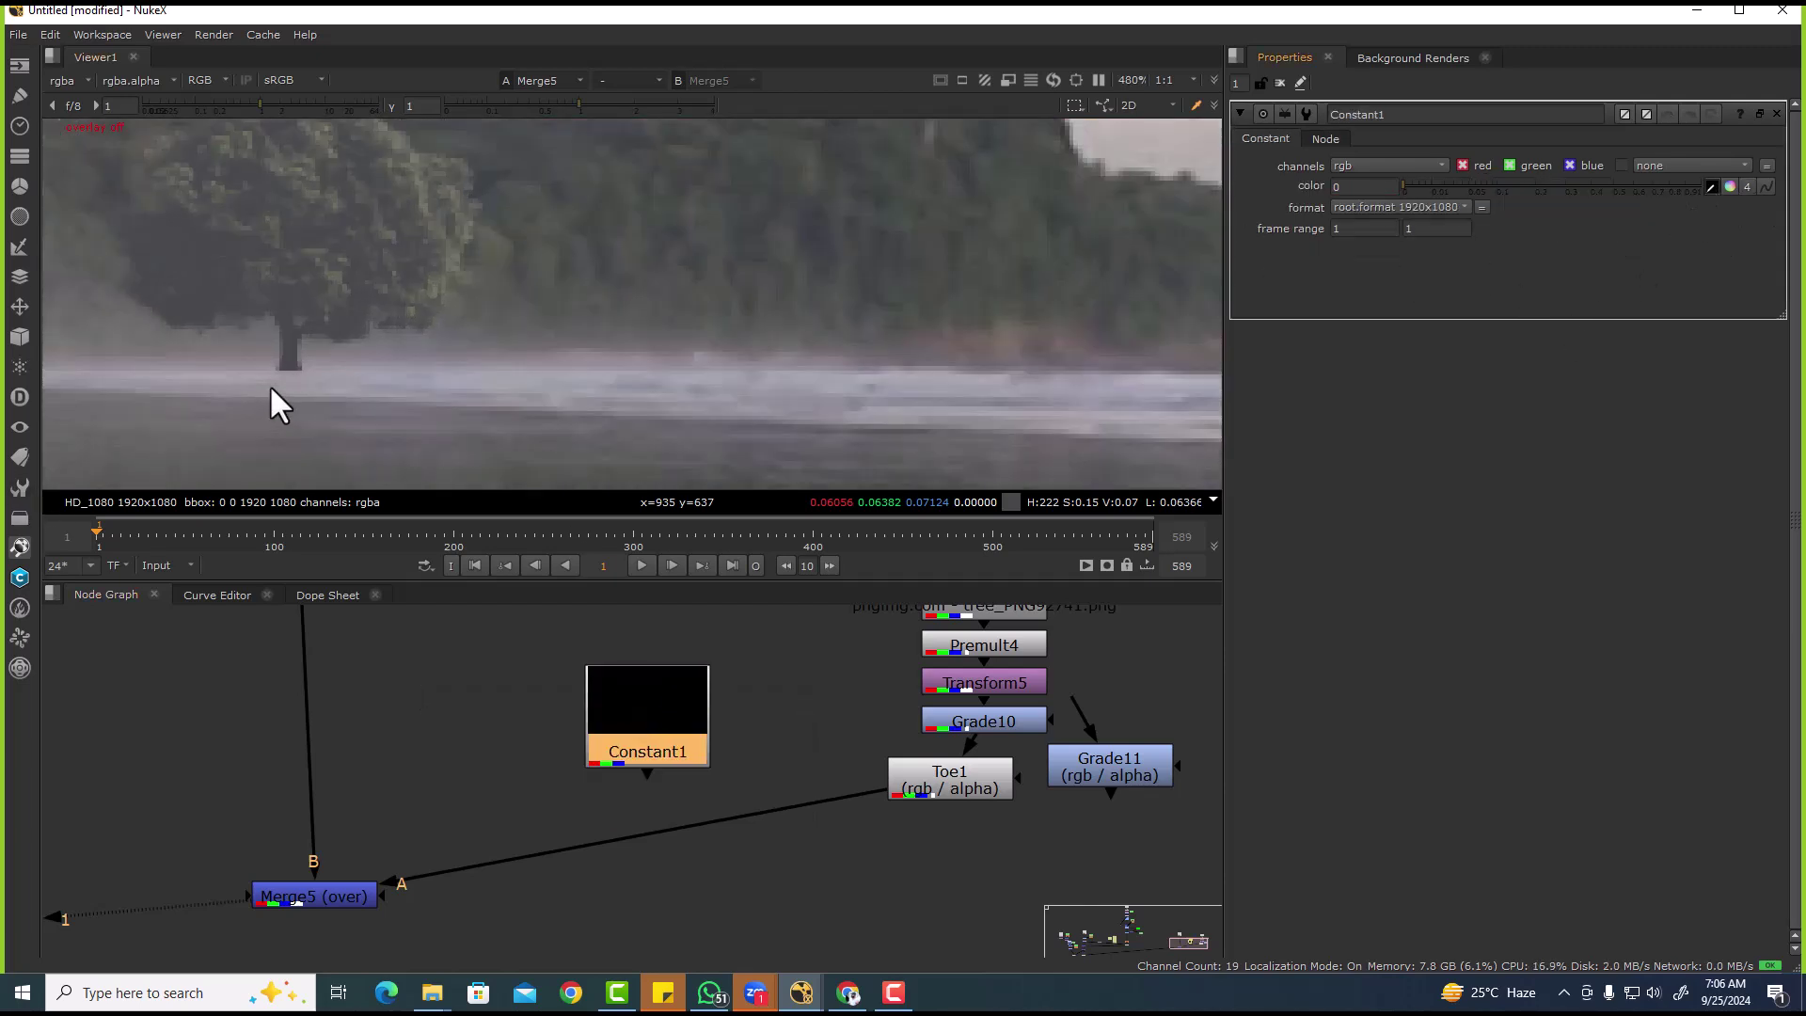
scroll(271, 387, up, 1)
ctrl+shift+drag(401, 346, 460, 408)
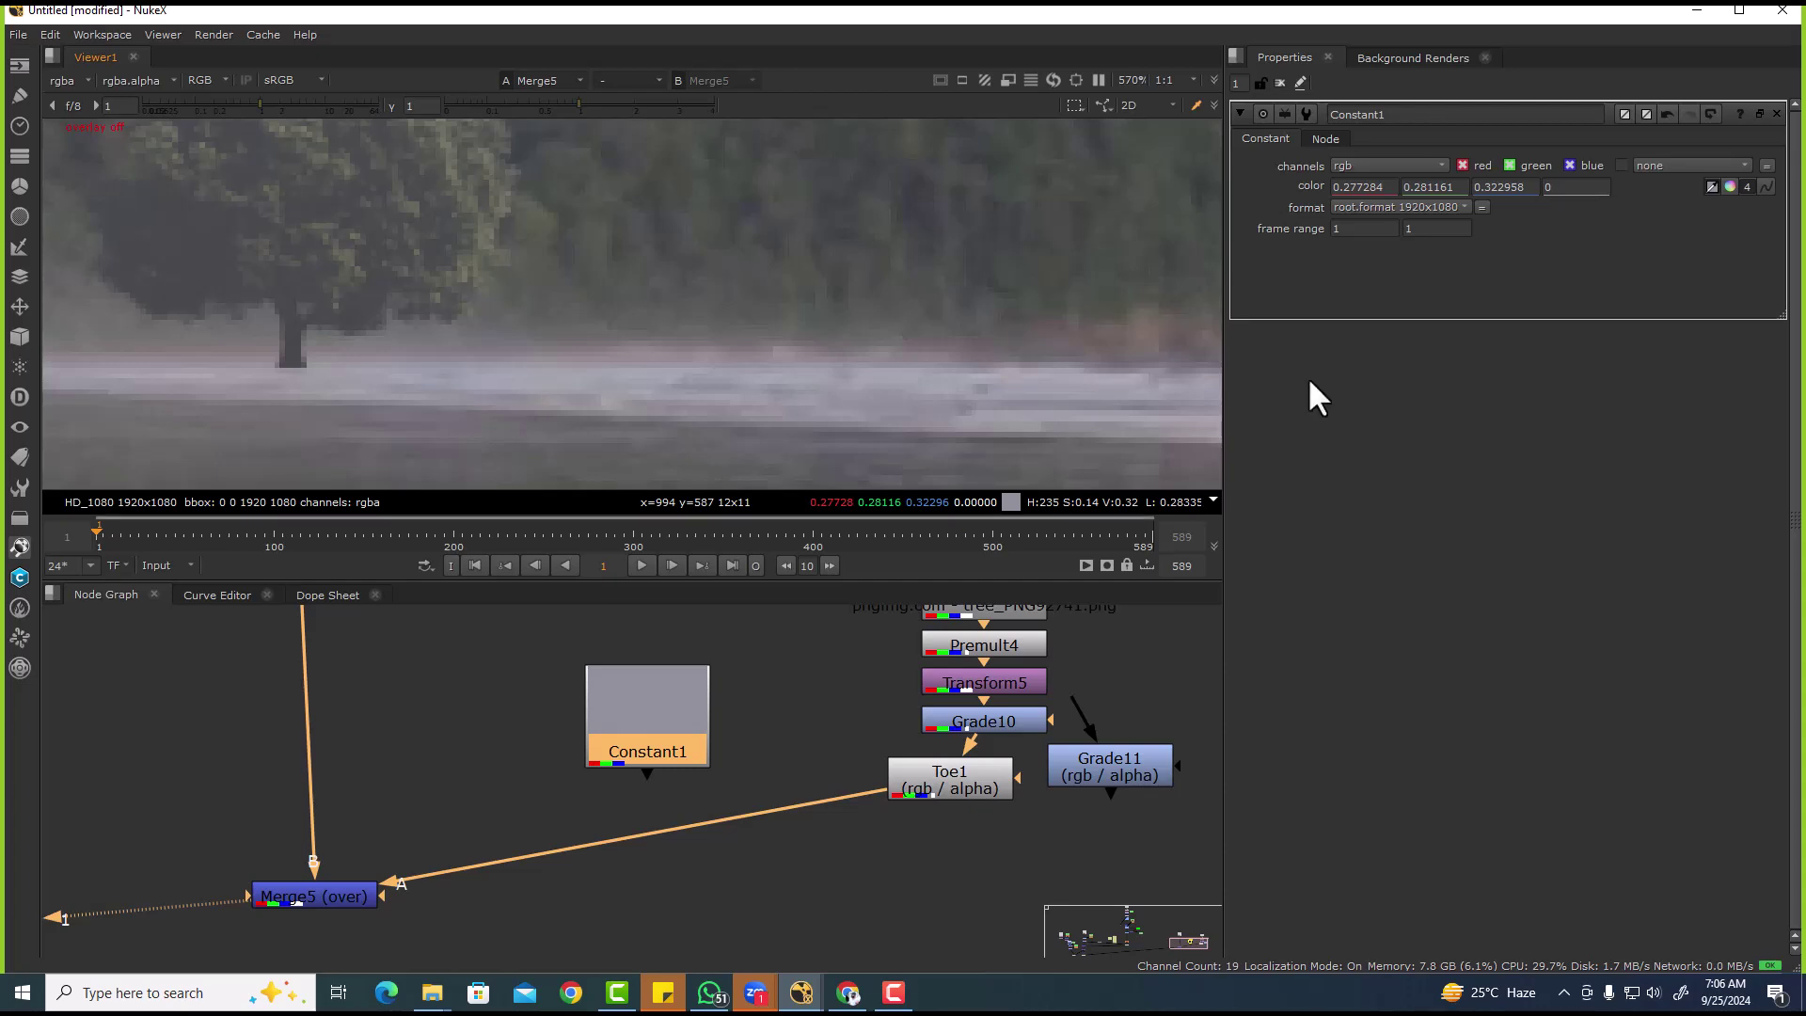
- Set the Constant's channels to rgba and its alpha value to 1
click(1399, 169)
click(1401, 223)
click(1596, 187)
text(1)
- Insert an over Merge between Toe1 and Merge5, with the Constant connected as its A input
click(757, 911)
key(m)
drag(740, 852, 702, 747)
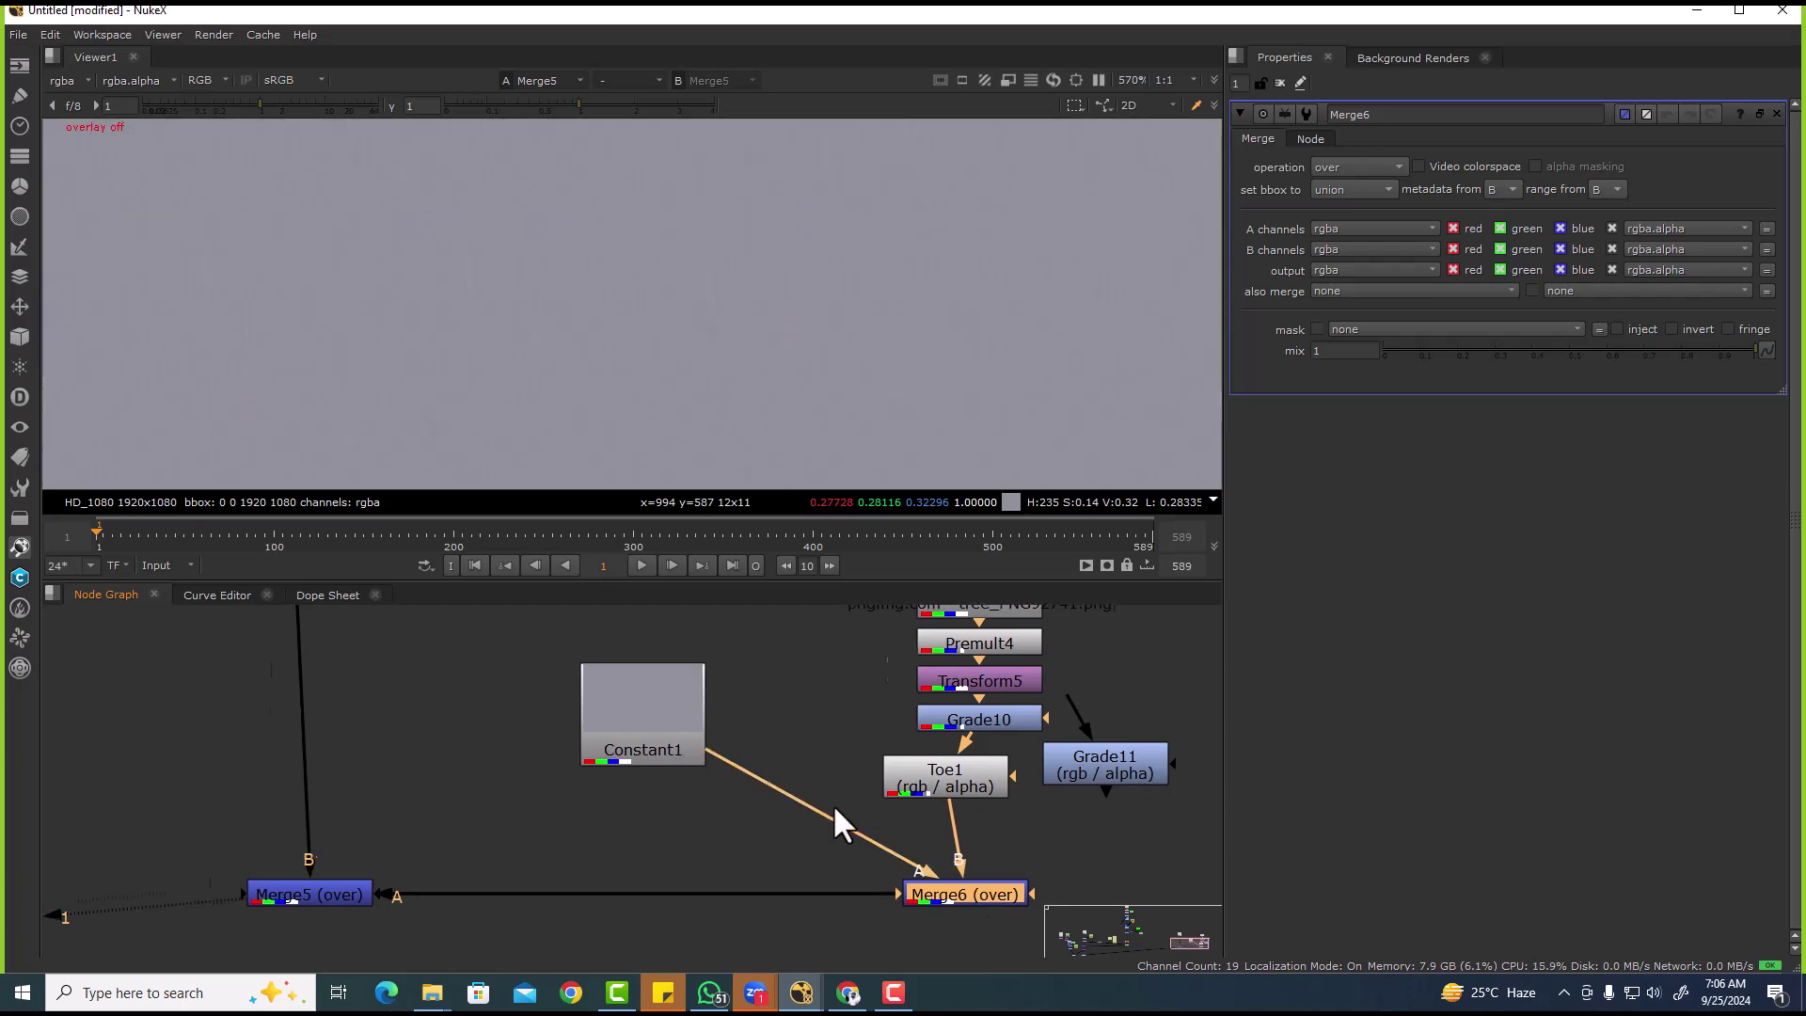
- Add a Roto node as Merge6's mask and draw a rectangle with feathered edges across the lower part of the tree
middle_drag(1145, 882, 929, 802)
click(929, 795)
key(o)
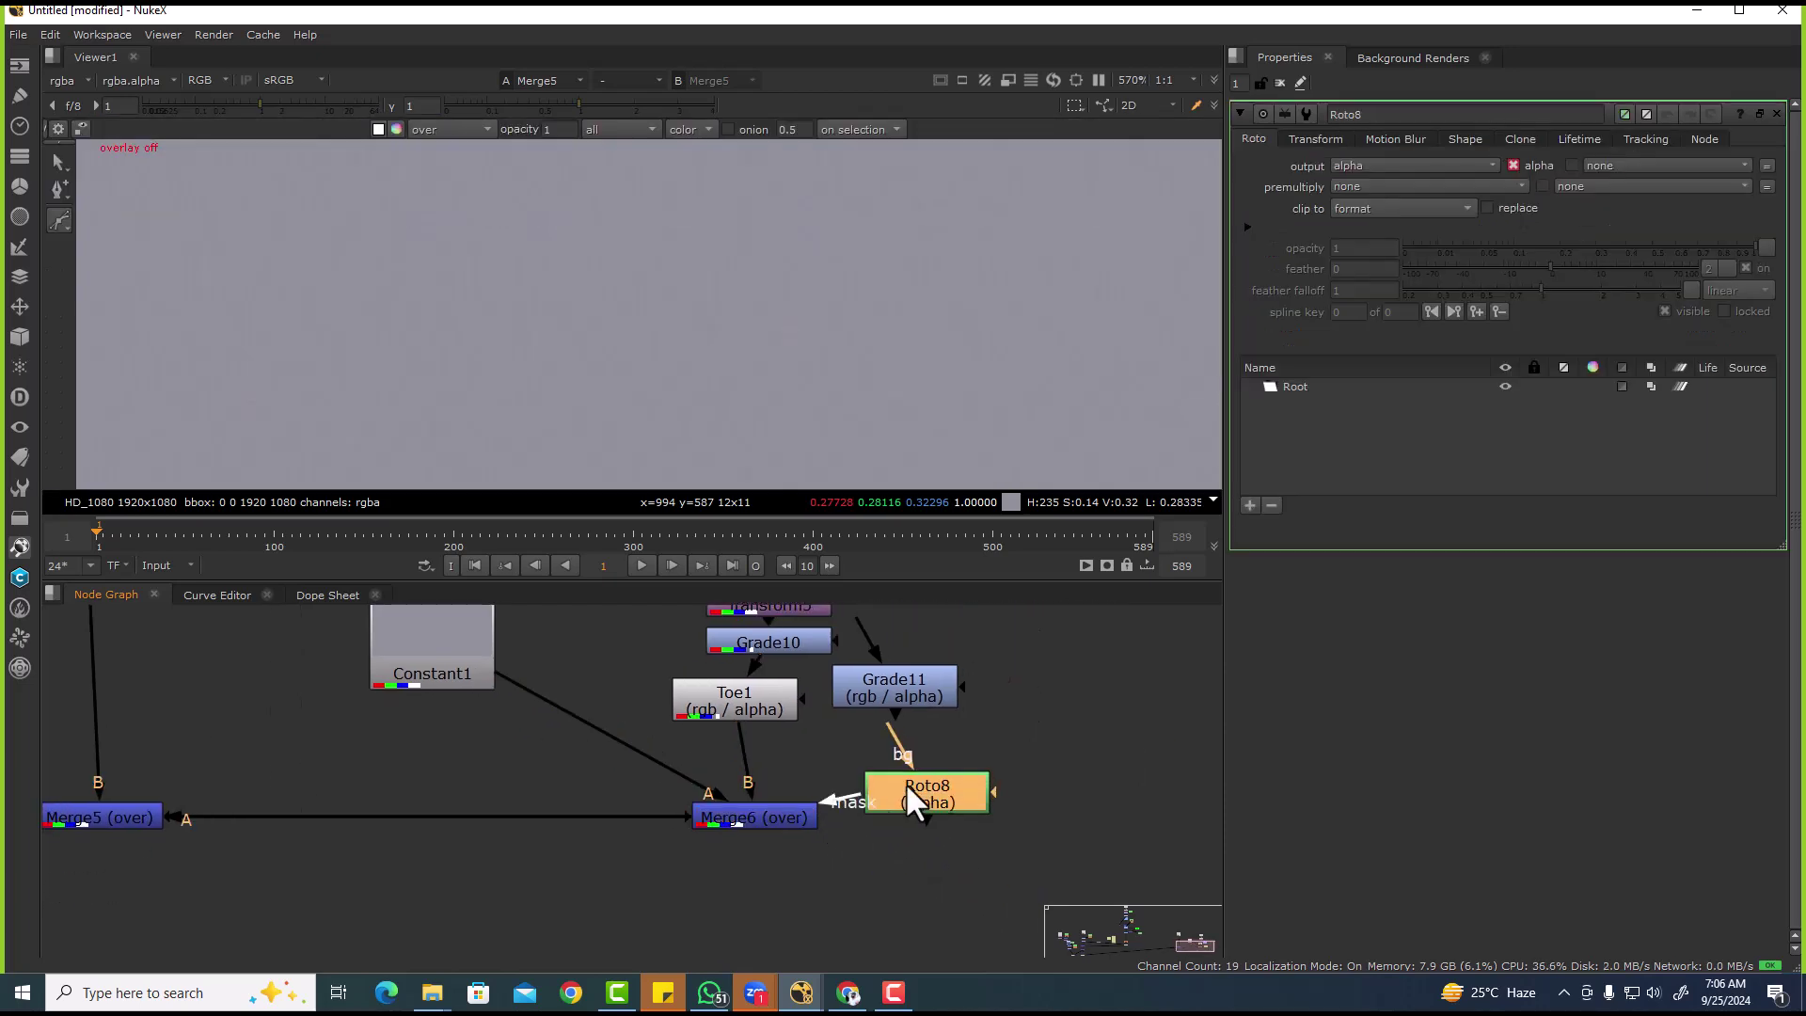
drag(59, 223, 117, 296)
mouse_move(177, 364)
mouse_down()
mouse_move(617, 446)
mouse_move(592, 467)
mouse_up()
drag(487, 399, 513, 410)
drag(611, 372, 710, 283)
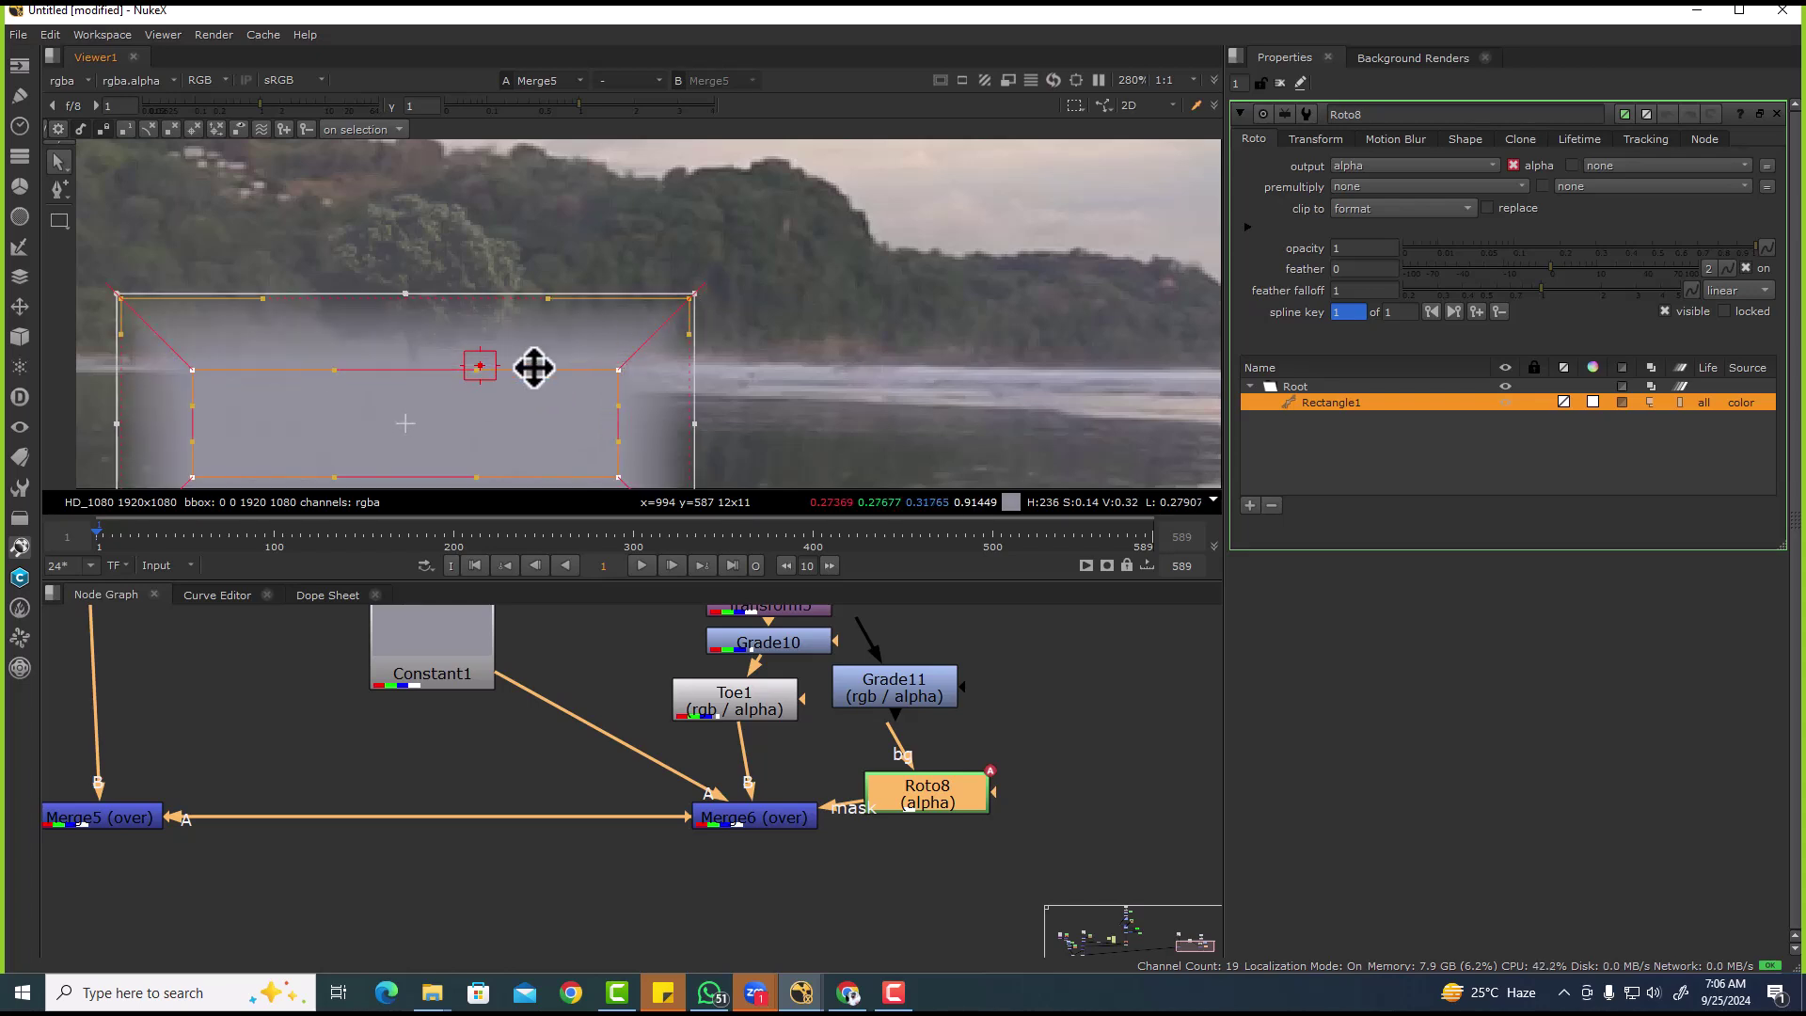
- Move the feathered rectangle up over the tree base and flatten it into a narrow horizontal band
drag(489, 400, 504, 367)
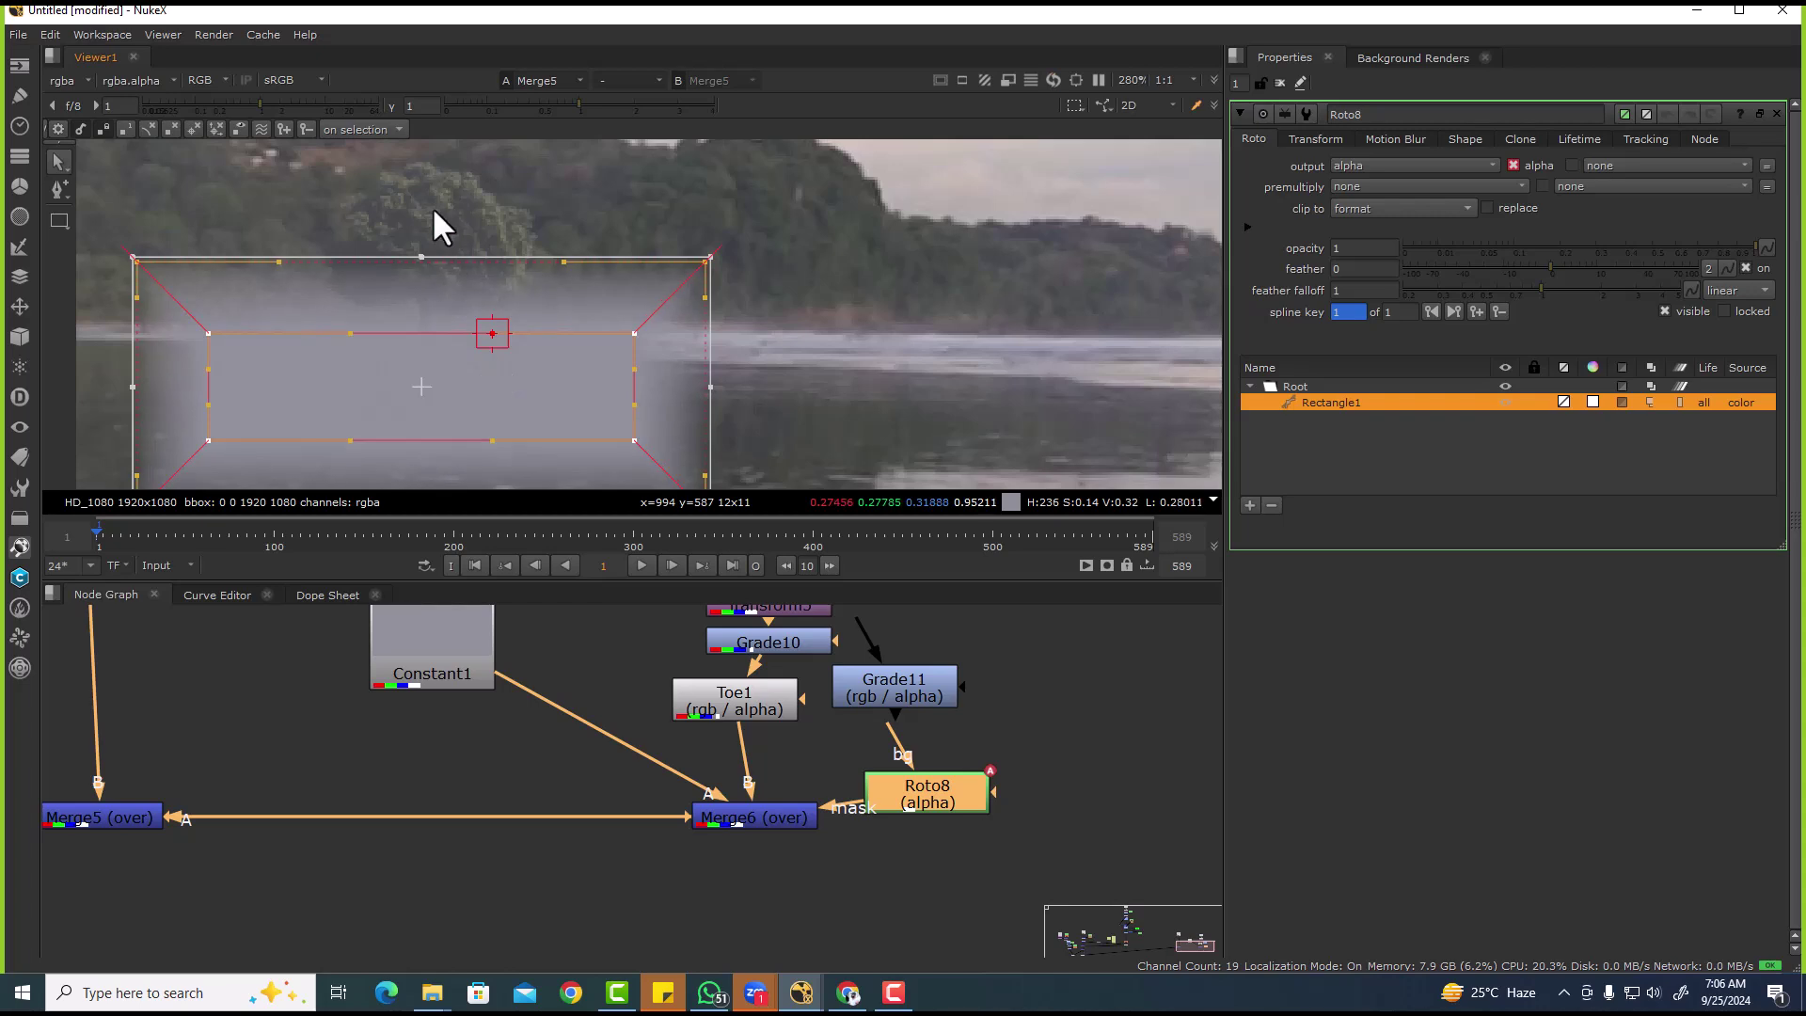
scroll(427, 355, down, 3)
drag(430, 454, 438, 342)
scroll(420, 339, up, 3)
scroll(721, 744, down, 3)
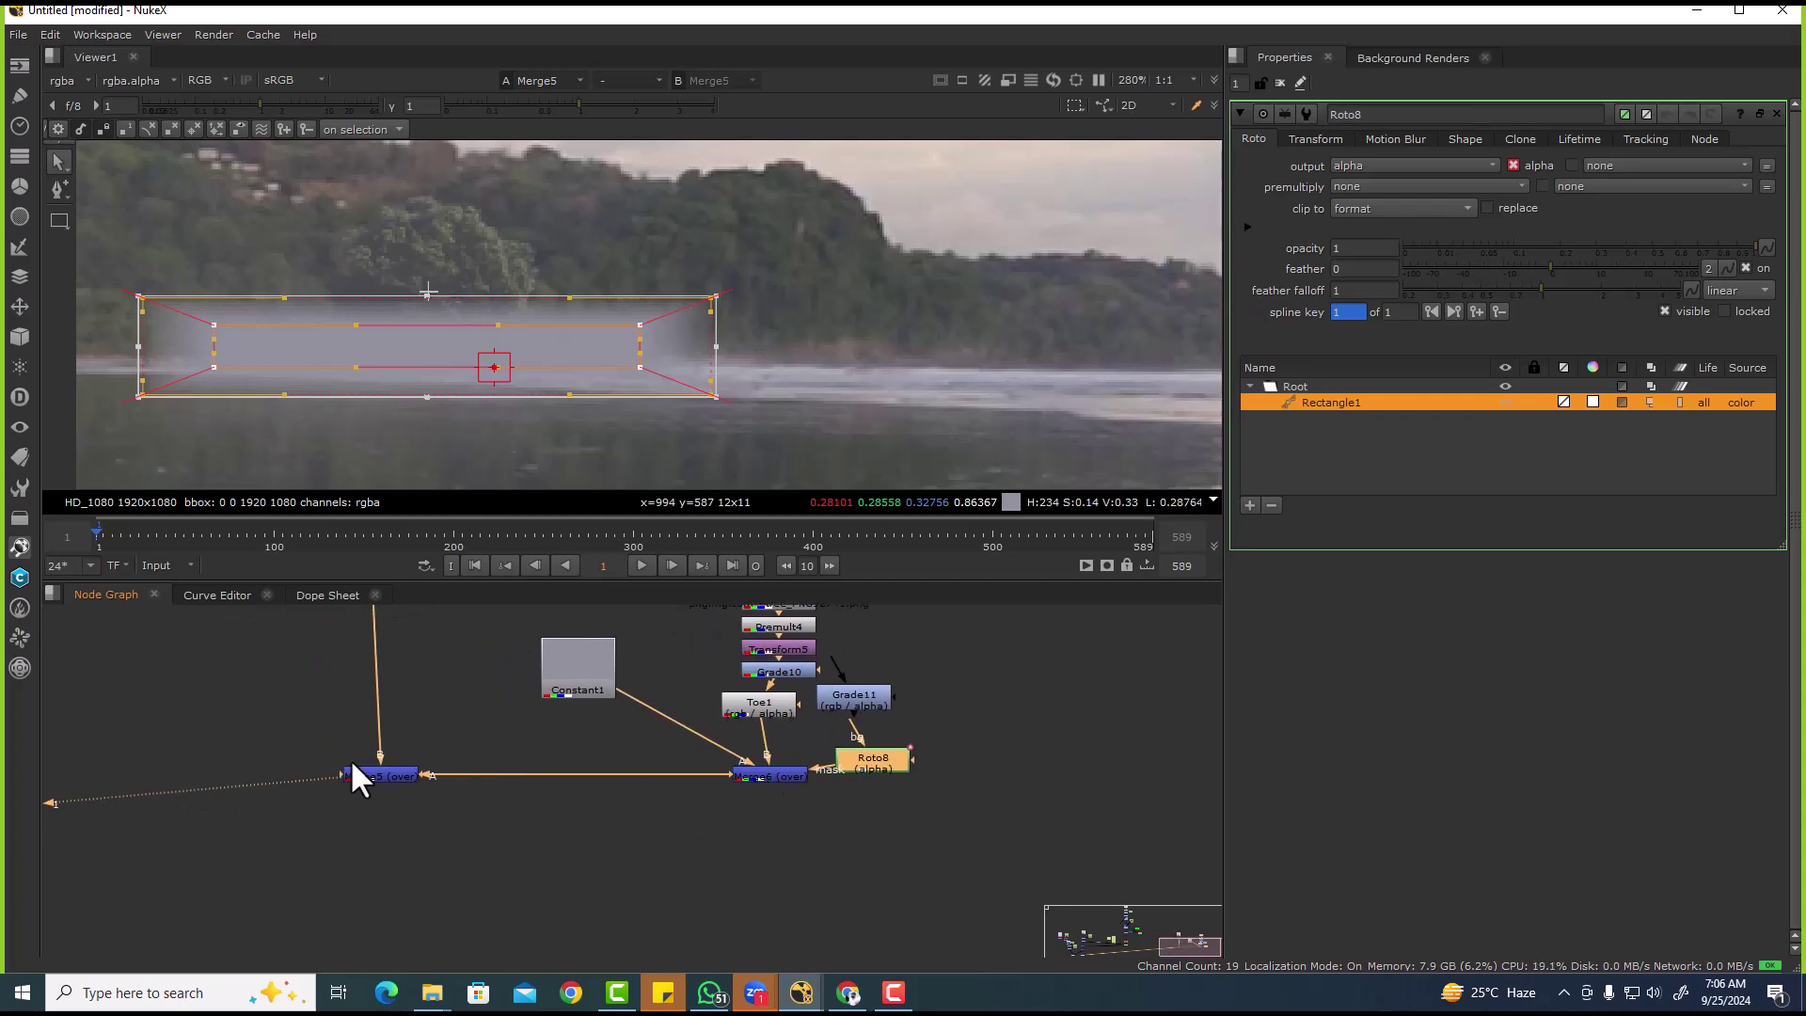
- Spread out Merge6 and the Roto, add a dot below the Roto, and feed Merge6's mask from Toe1 through another dot
drag(765, 777, 790, 813)
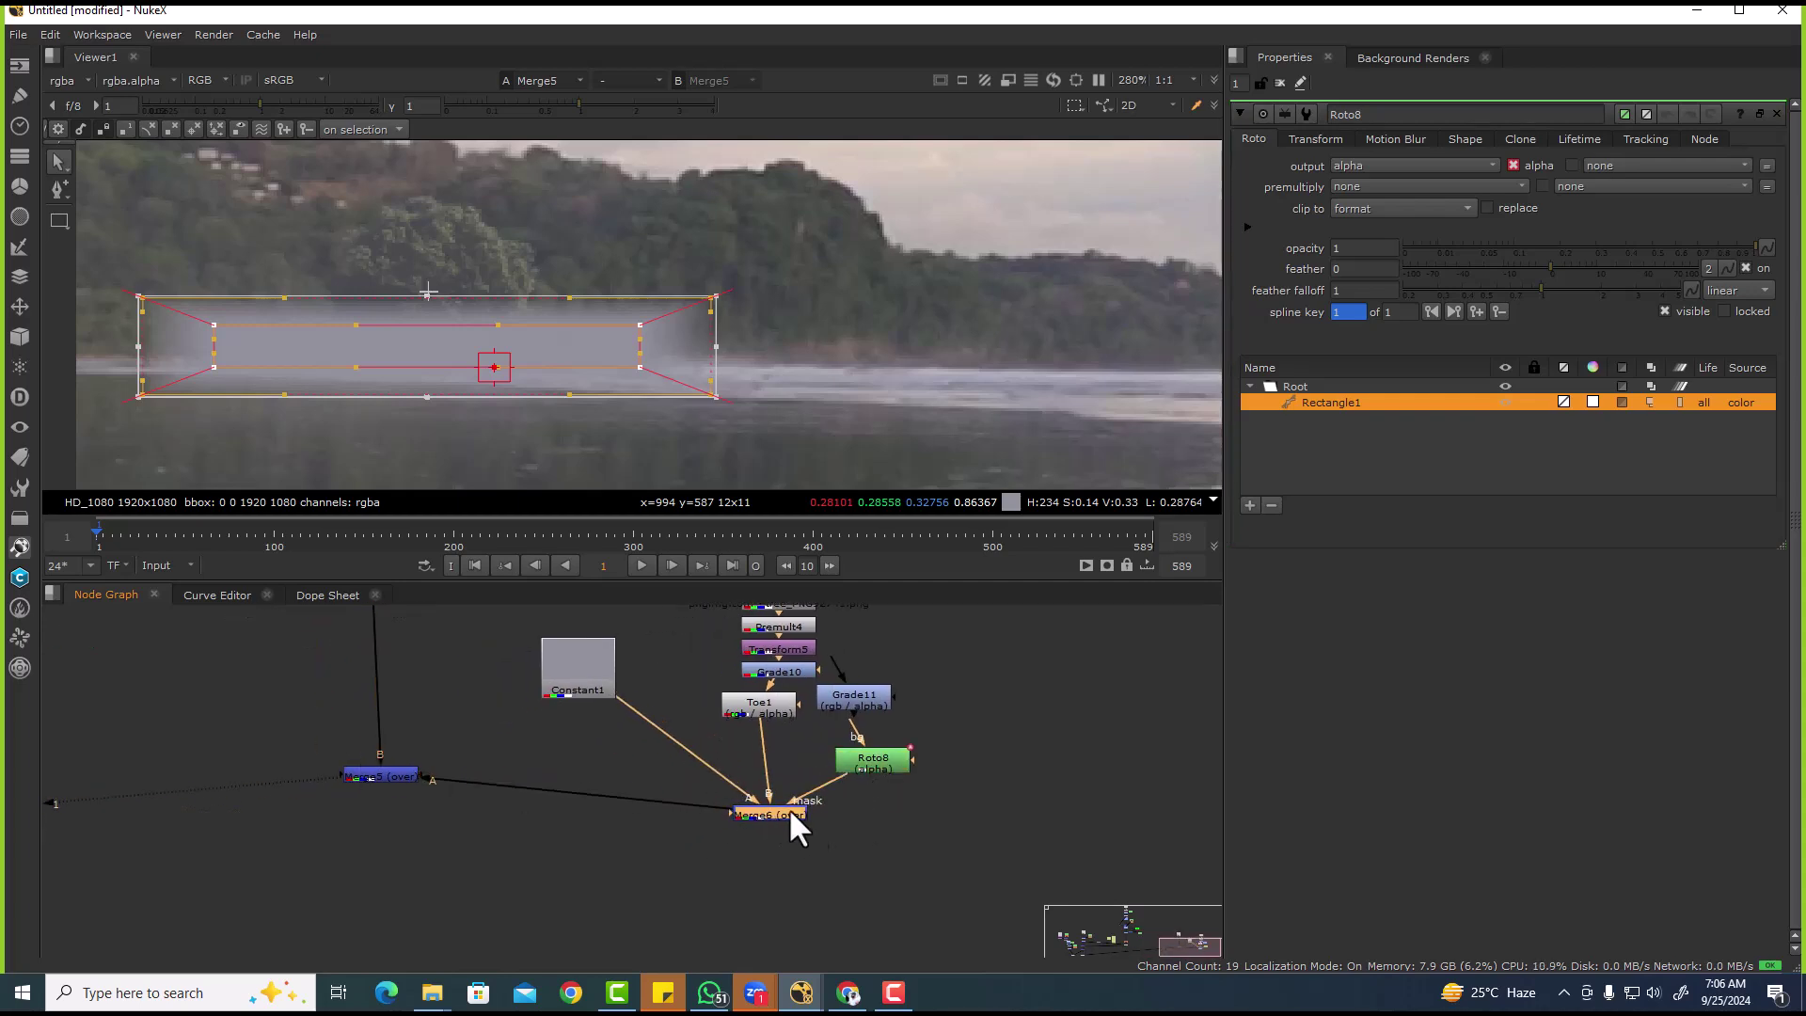
drag(857, 764, 907, 735)
click(869, 771)
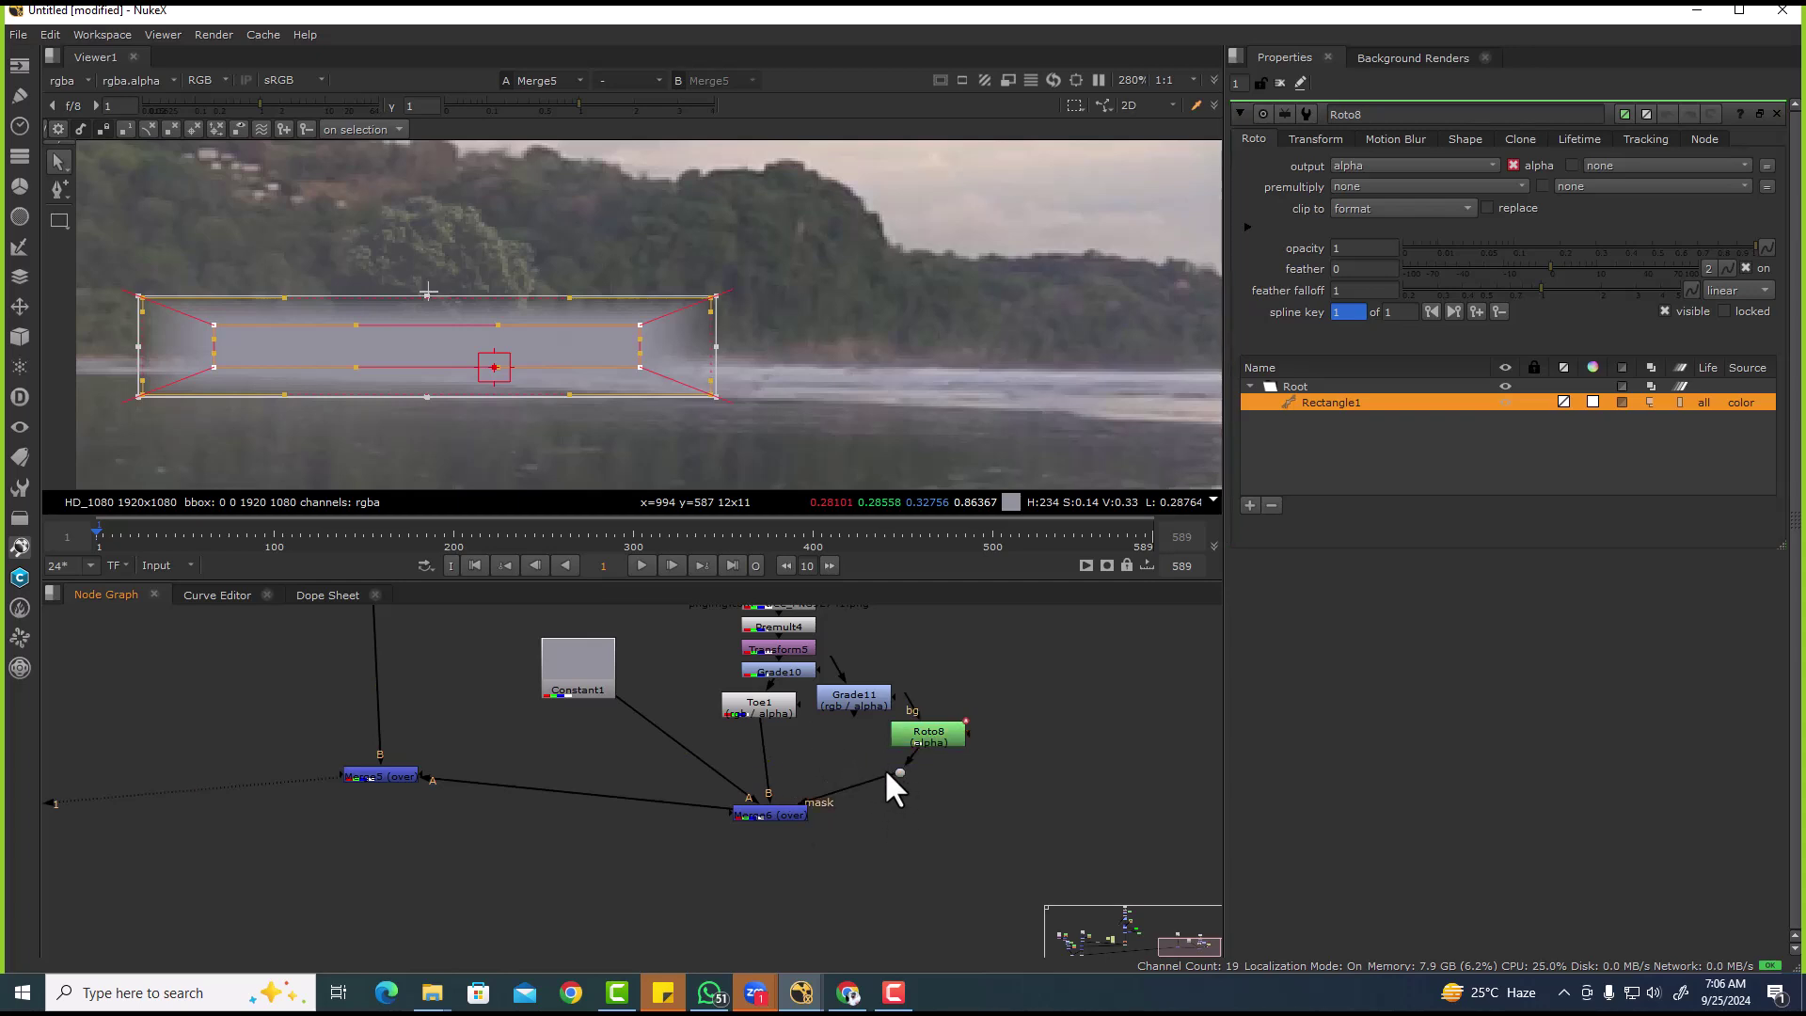
drag(873, 775, 762, 697)
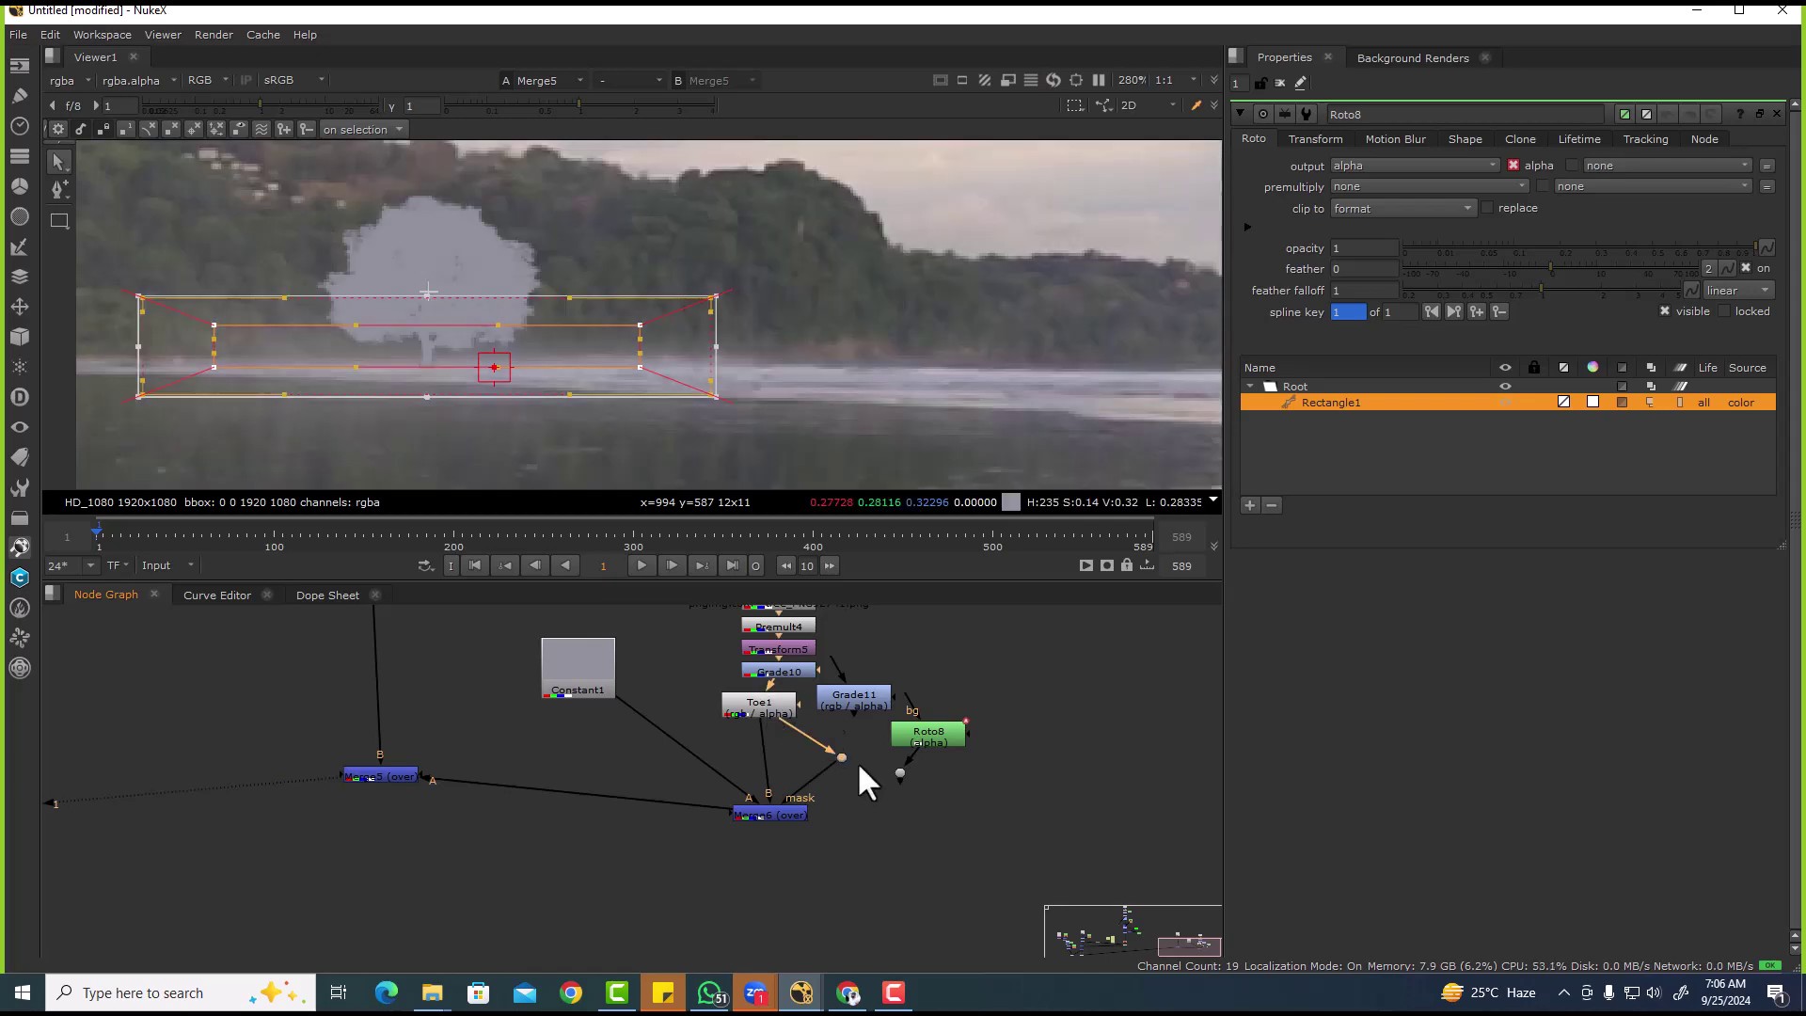
- Insert a Merge in Merge6's mask branch, connect the Roto as its A input, and set its operation to mask
key(m)
drag(871, 791, 926, 738)
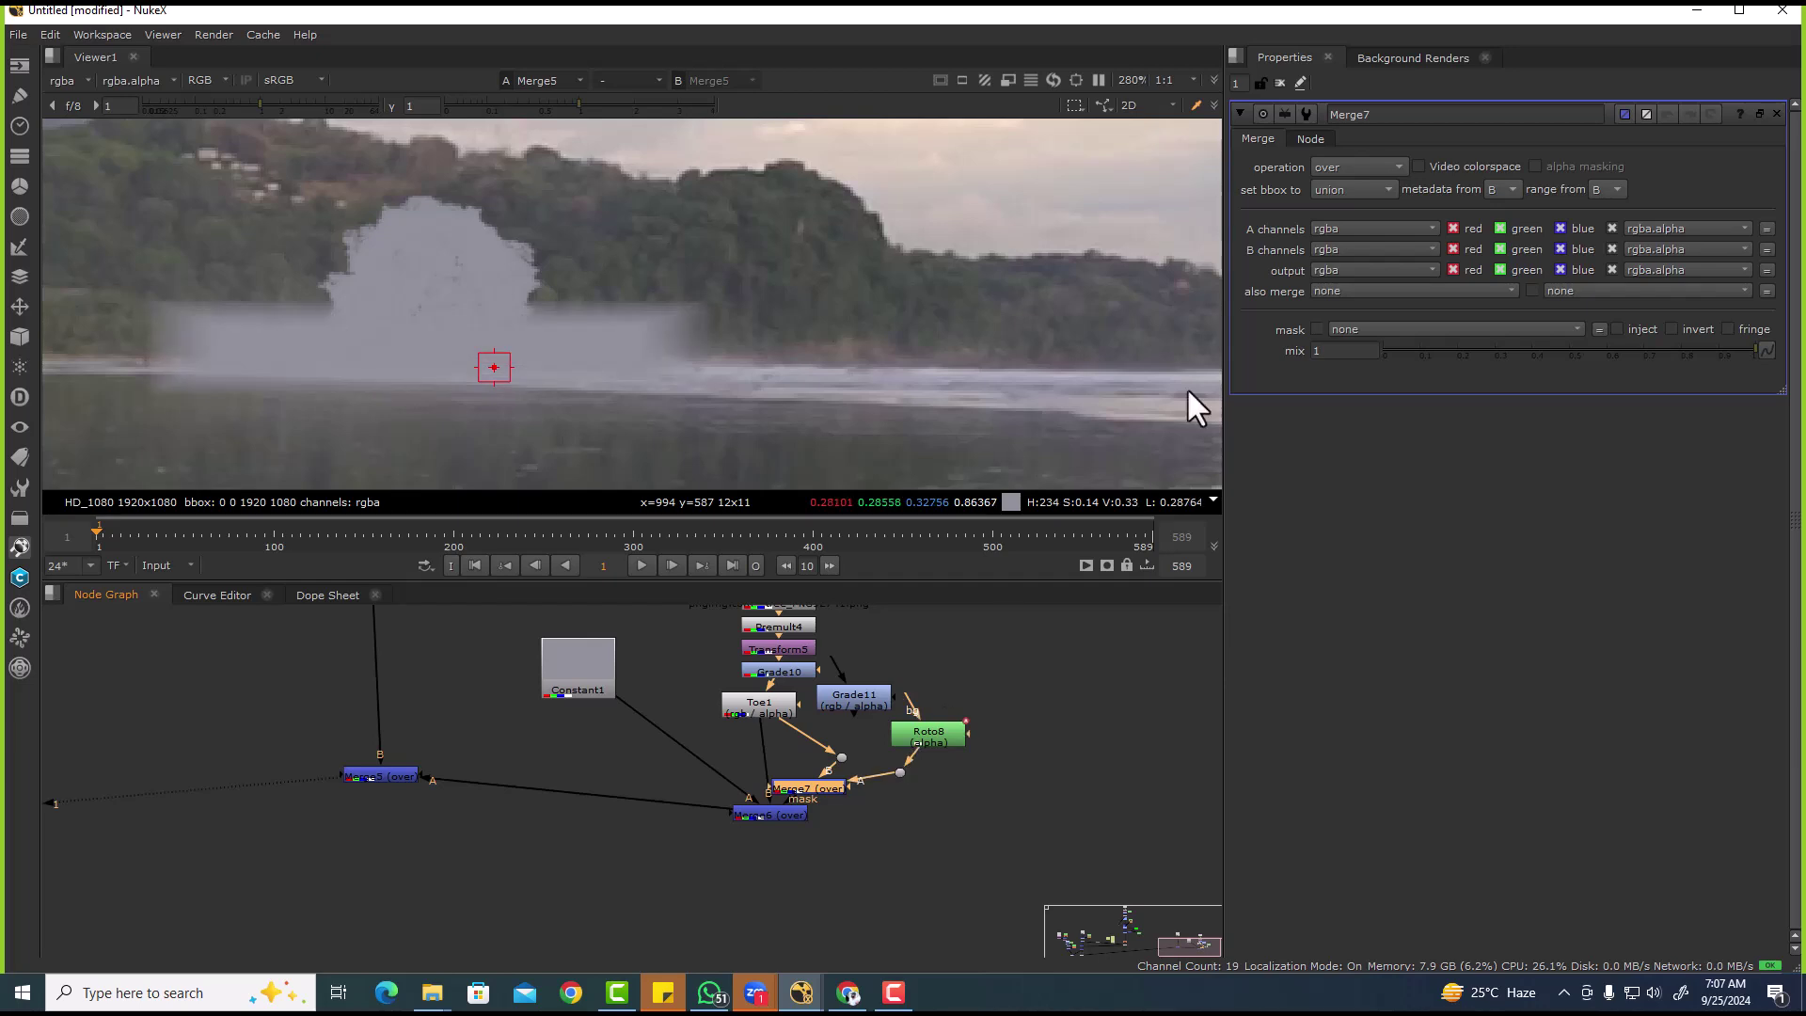
click(1351, 170)
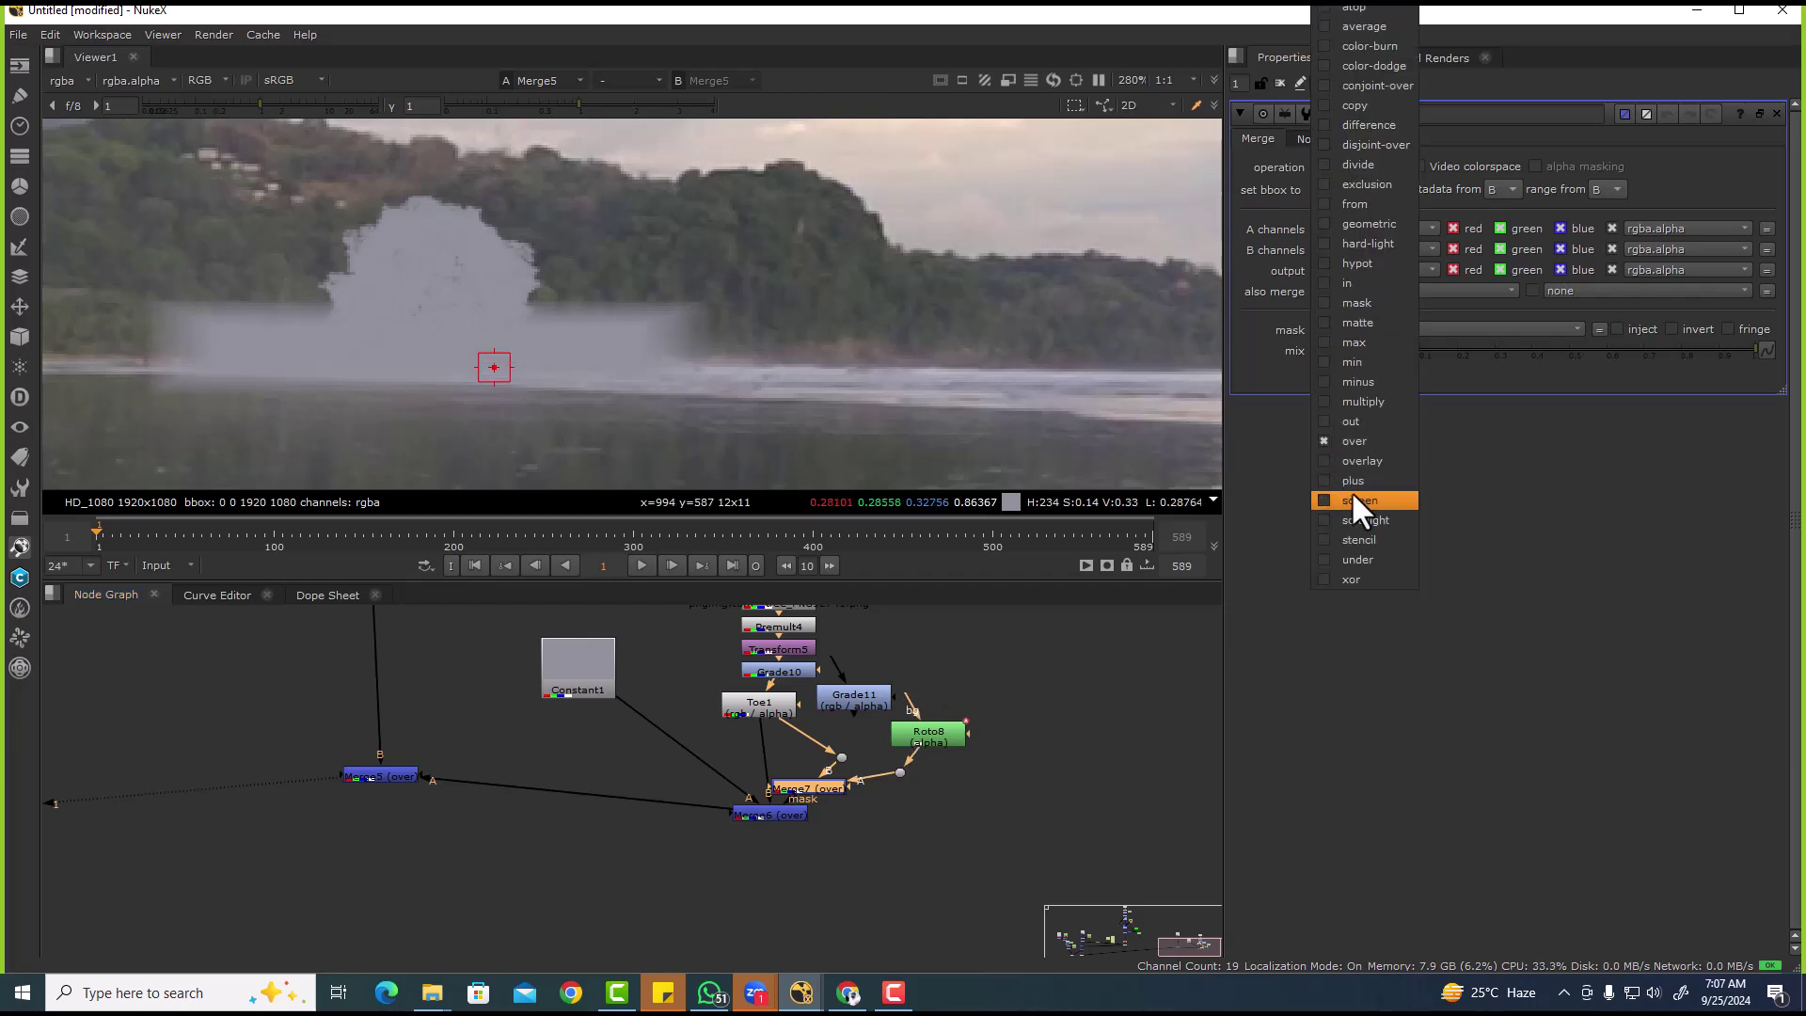
click(1368, 301)
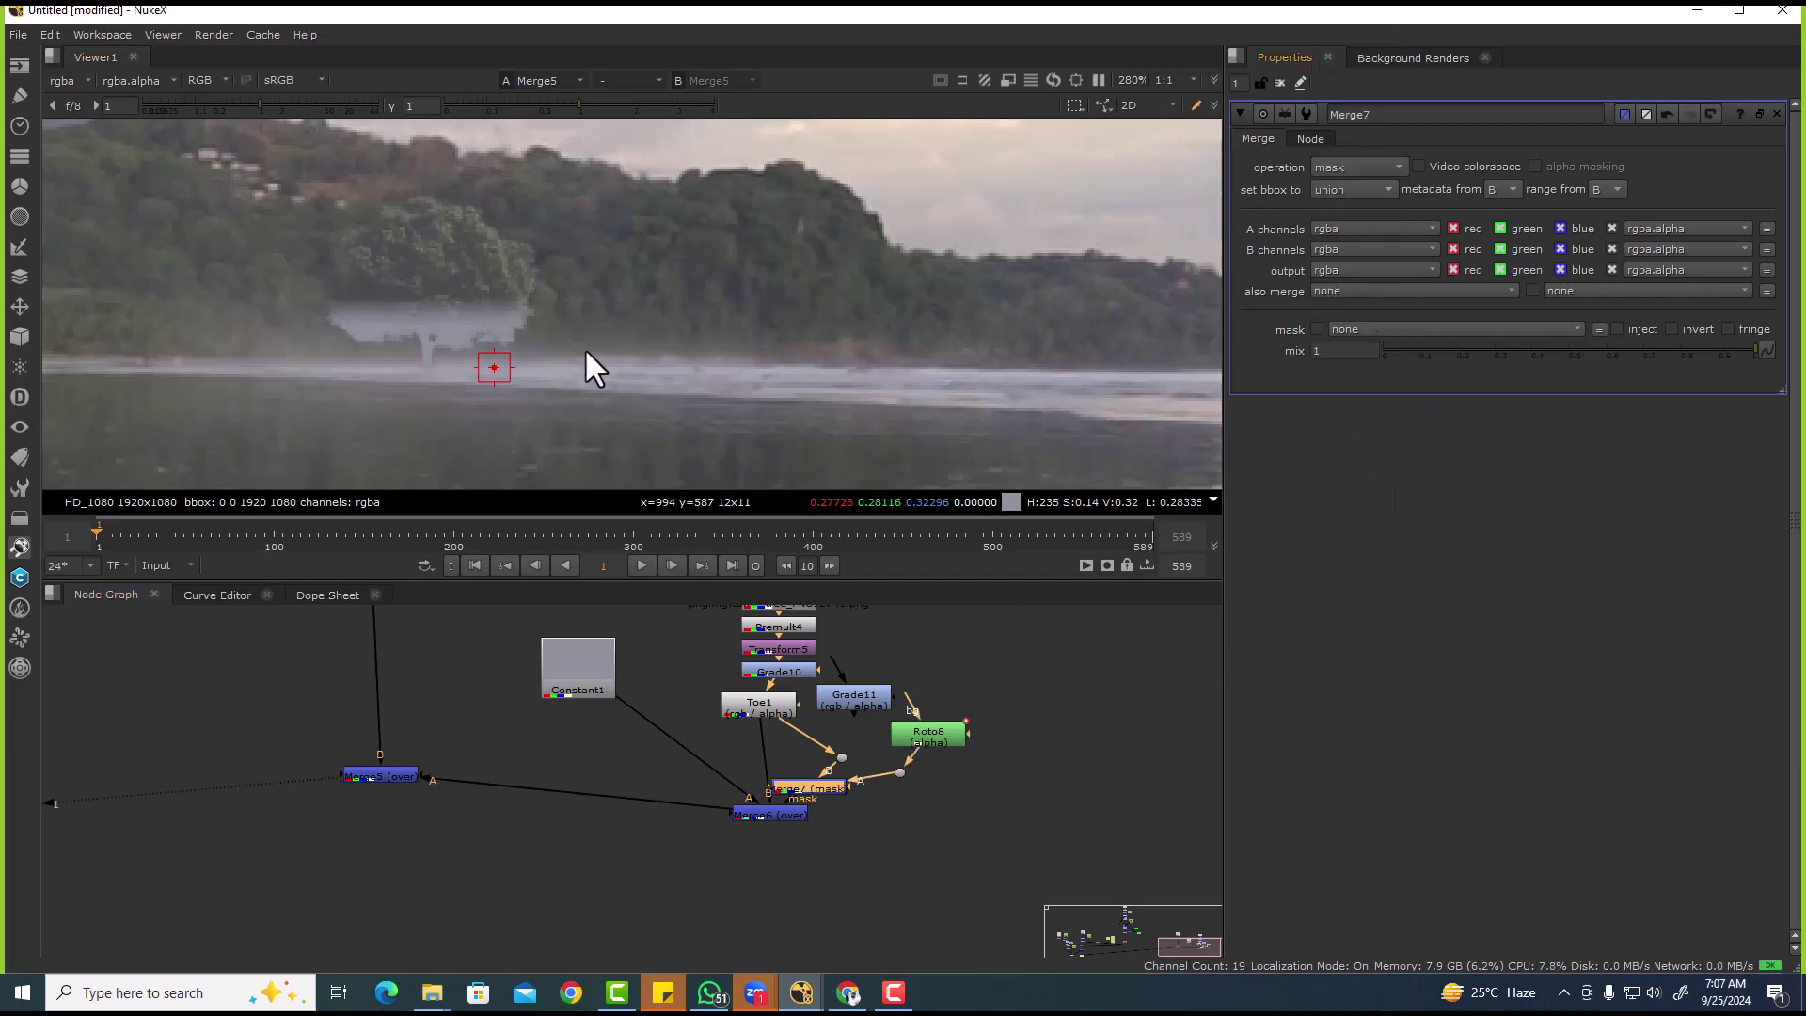
- Lower the Roto rectangle to the foot of the tree and widen its feather outward and upward
double_click(920, 726)
scroll(602, 427, up, 1)
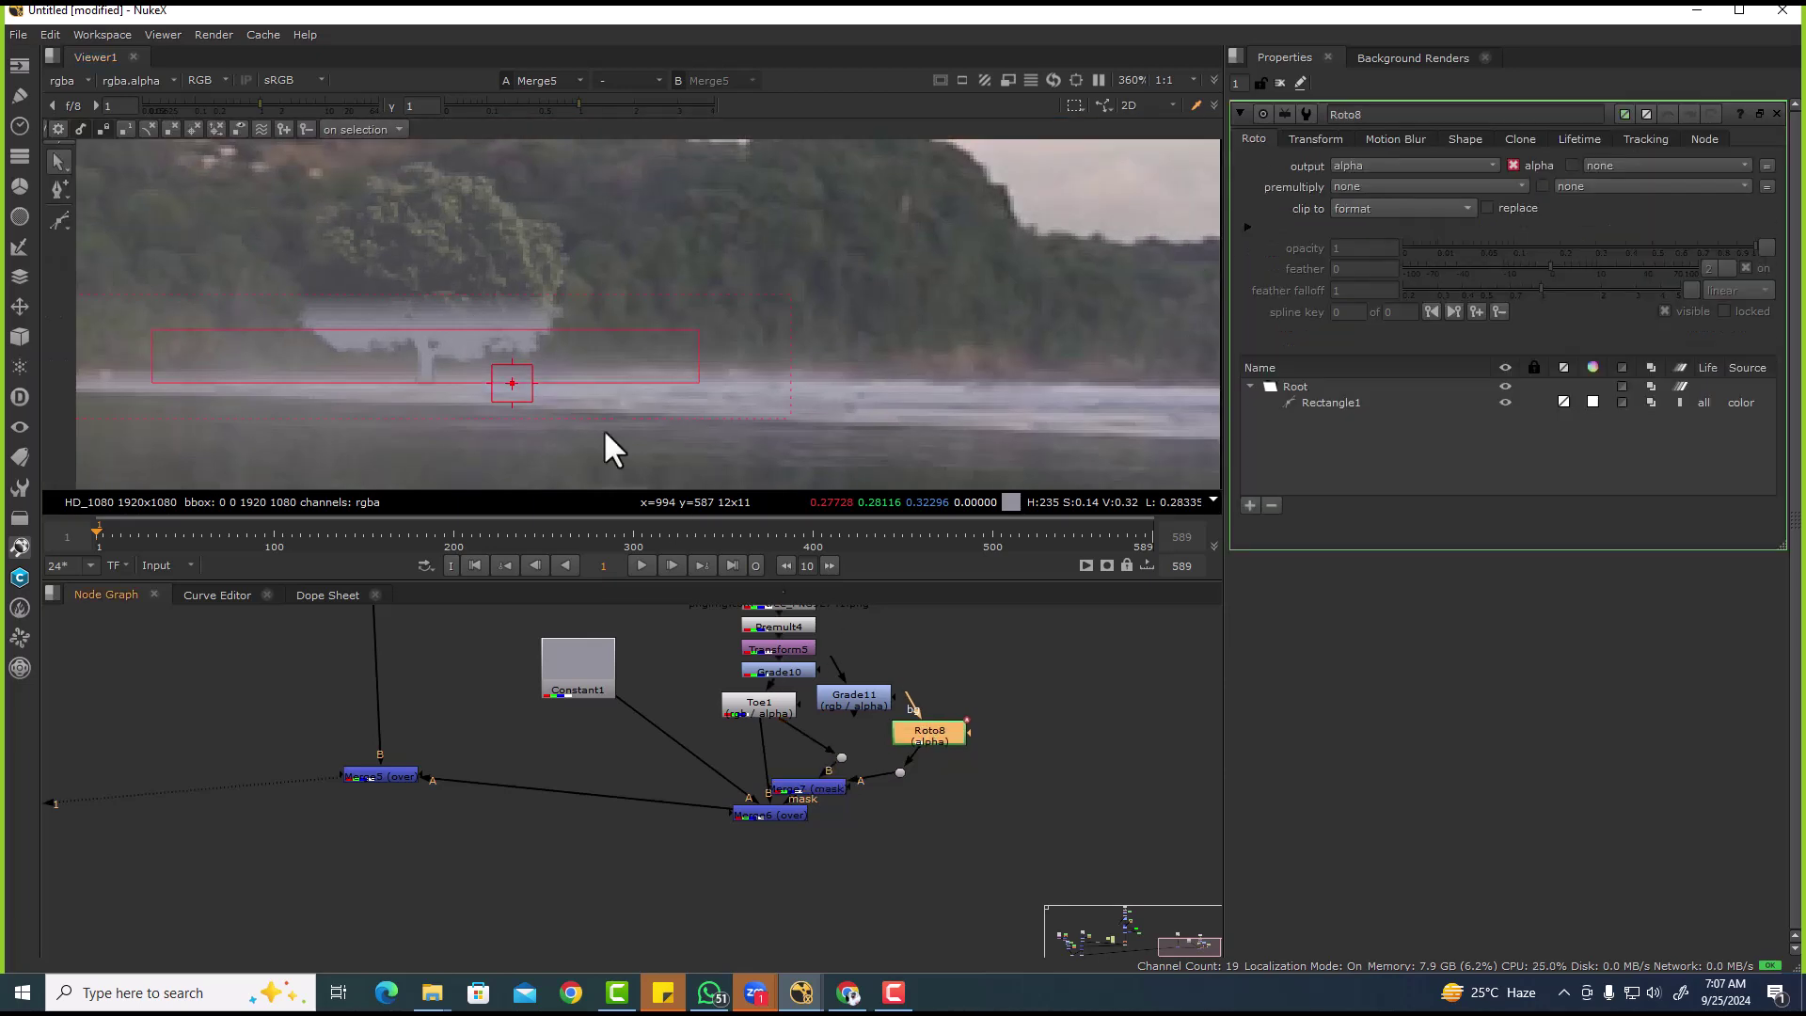
click(475, 331)
drag(548, 348, 551, 419)
drag(813, 361, 900, 322)
drag(511, 415, 453, 424)
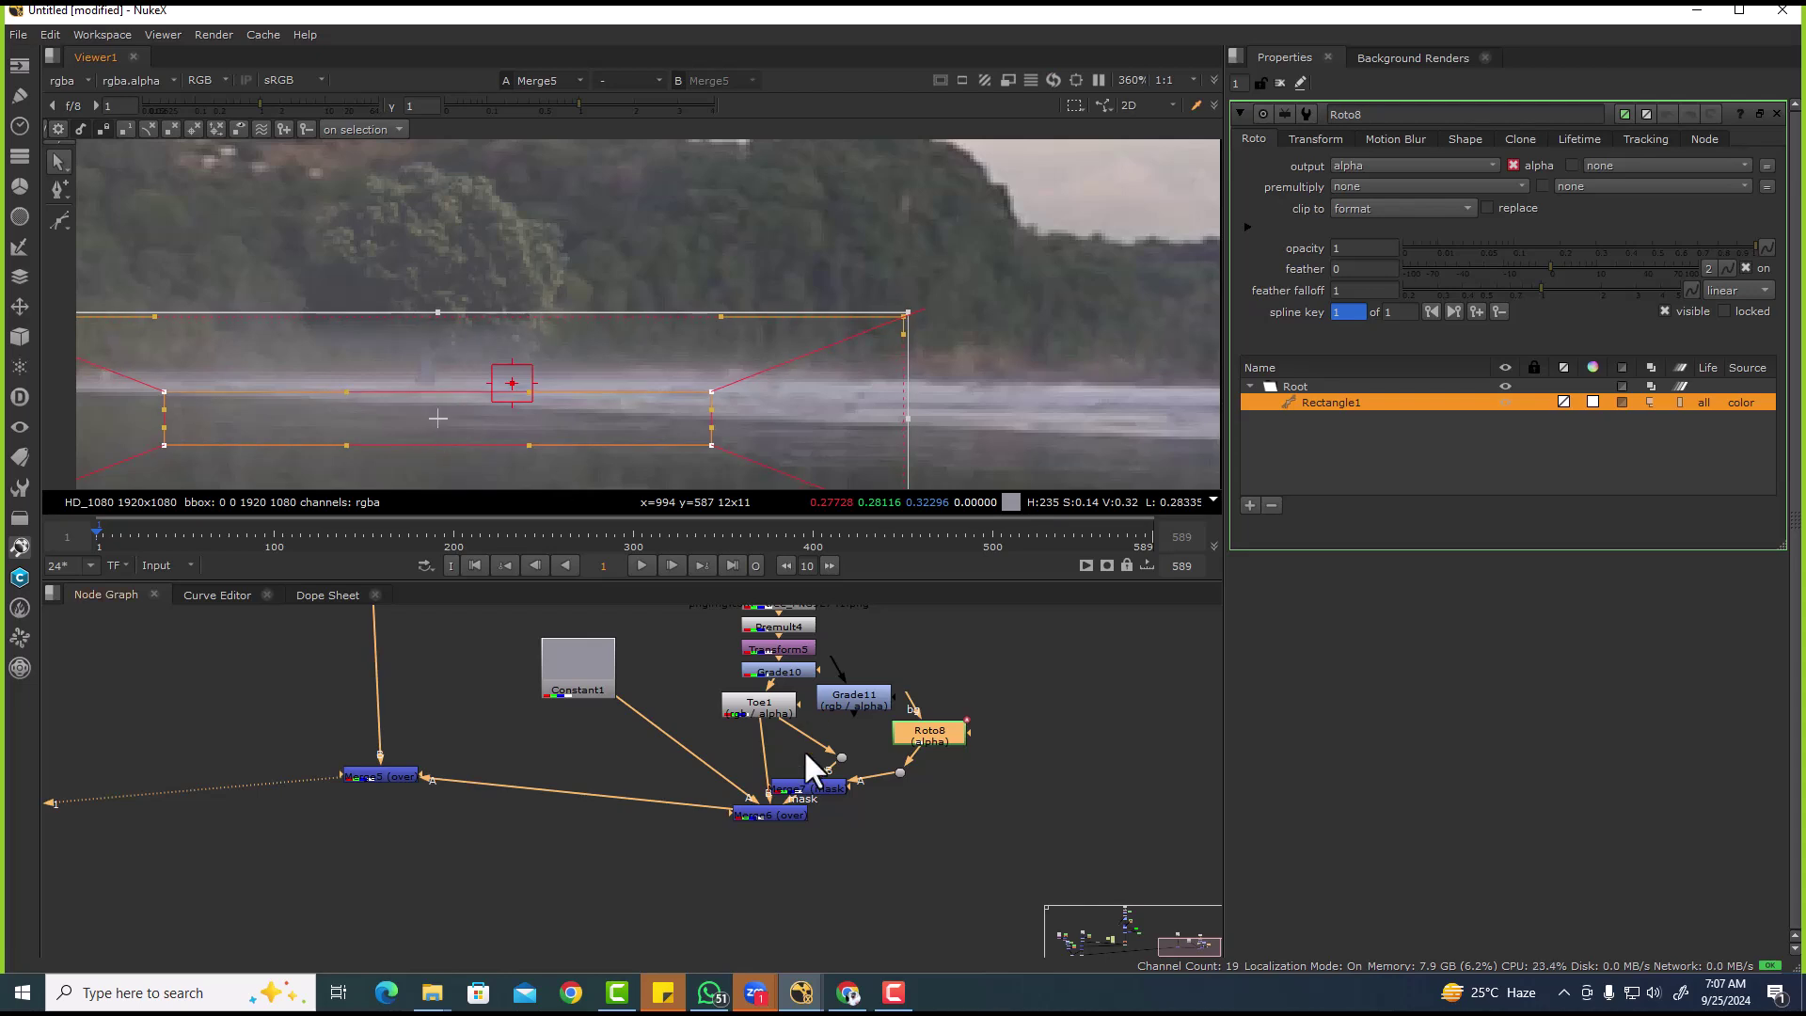
- Set the mist merge's mix to 0.415, check the full frame, and close the open node properties
double_click(788, 815)
drag(1746, 345, 1568, 336)
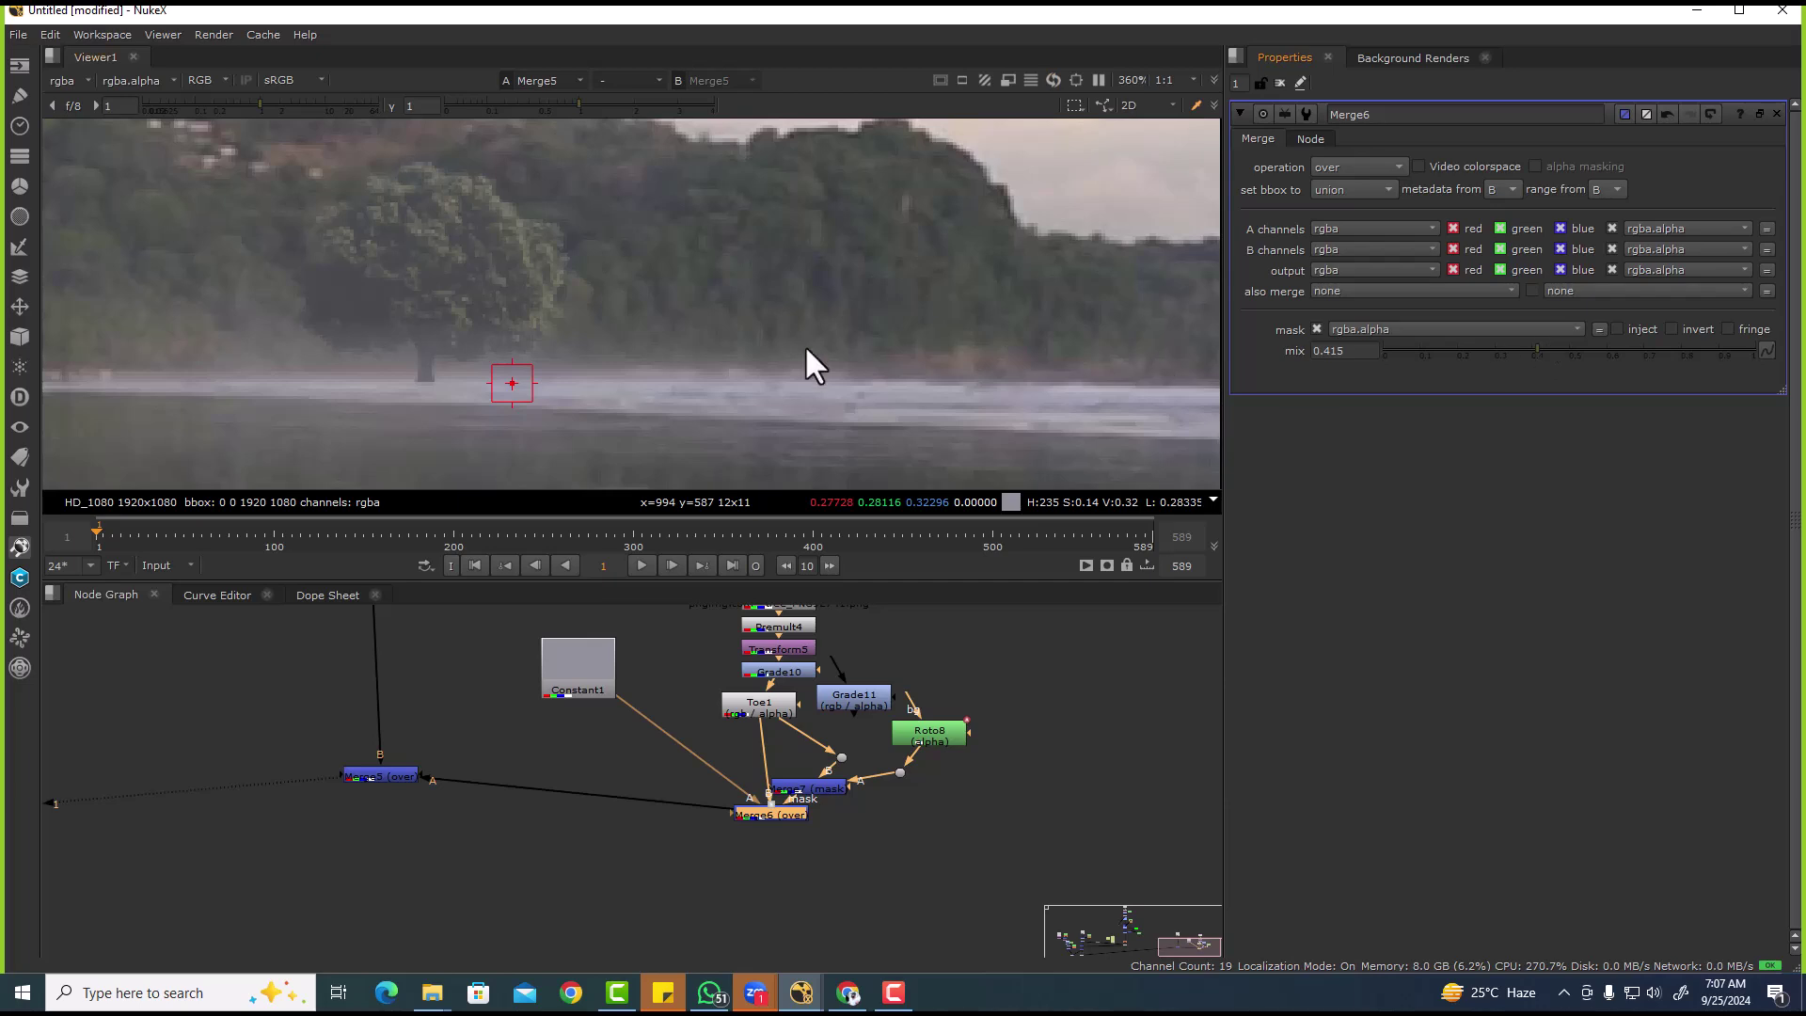
key(f)
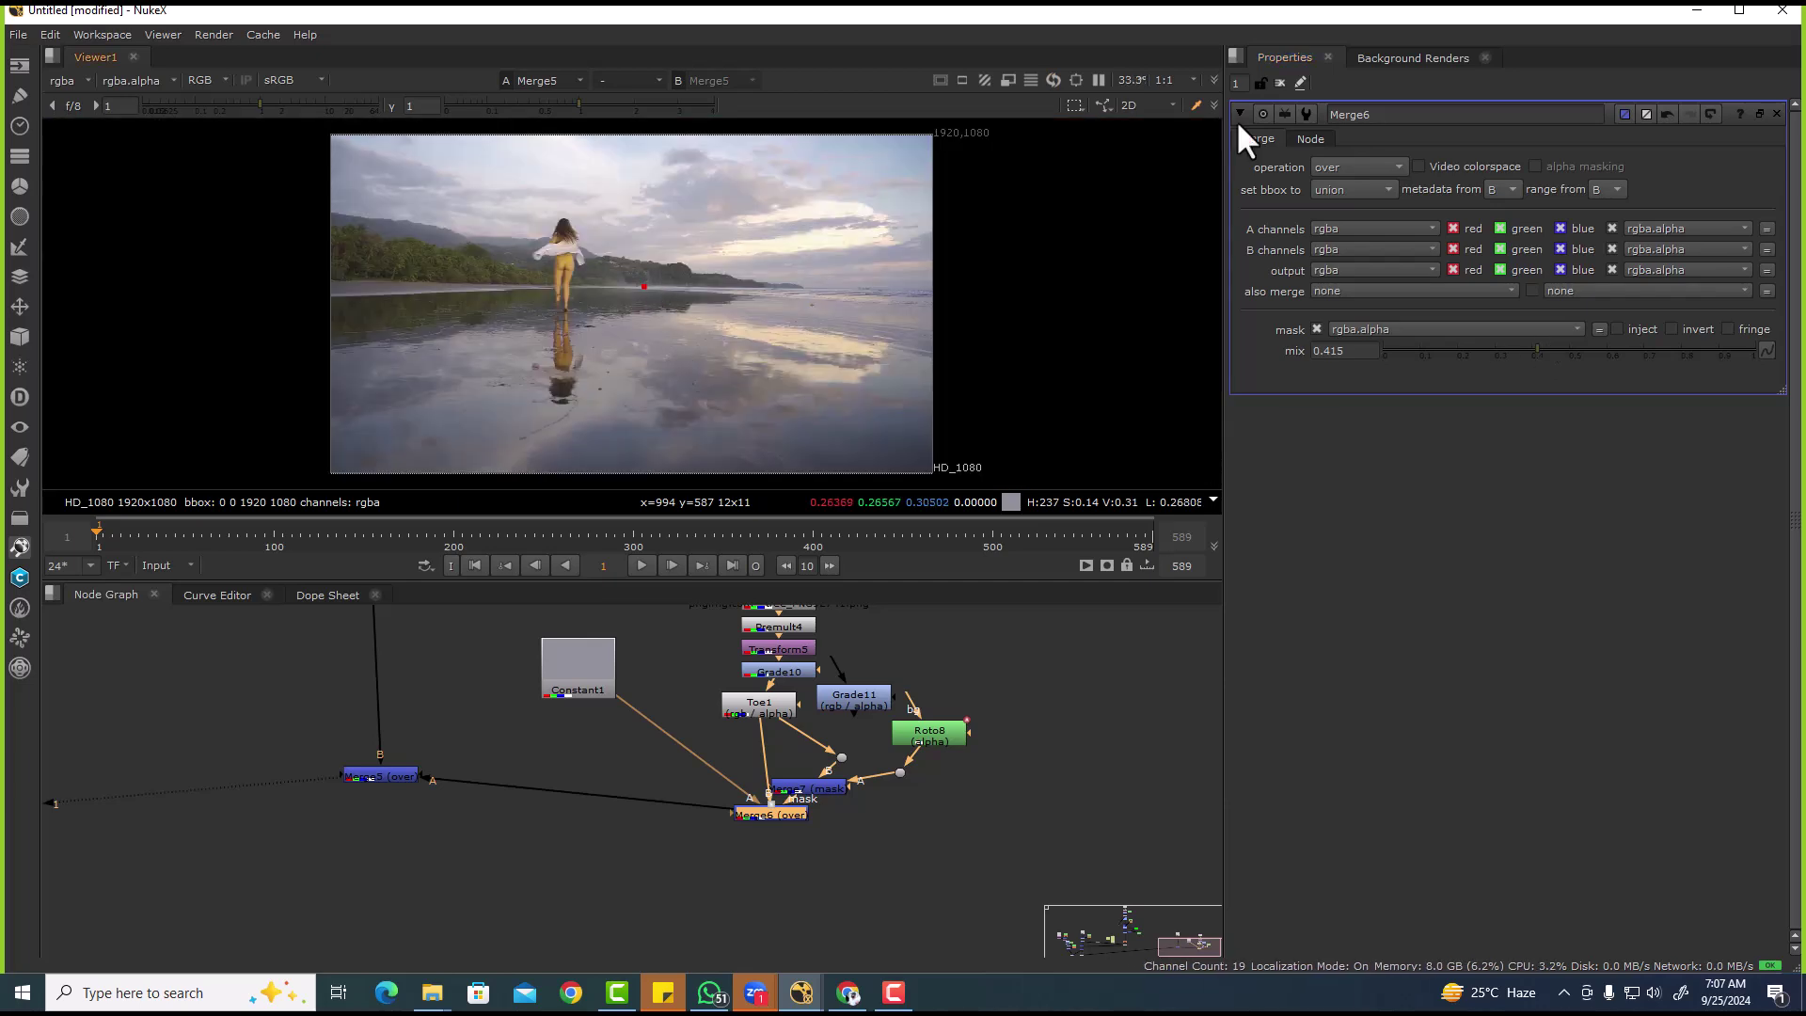
click(1281, 83)
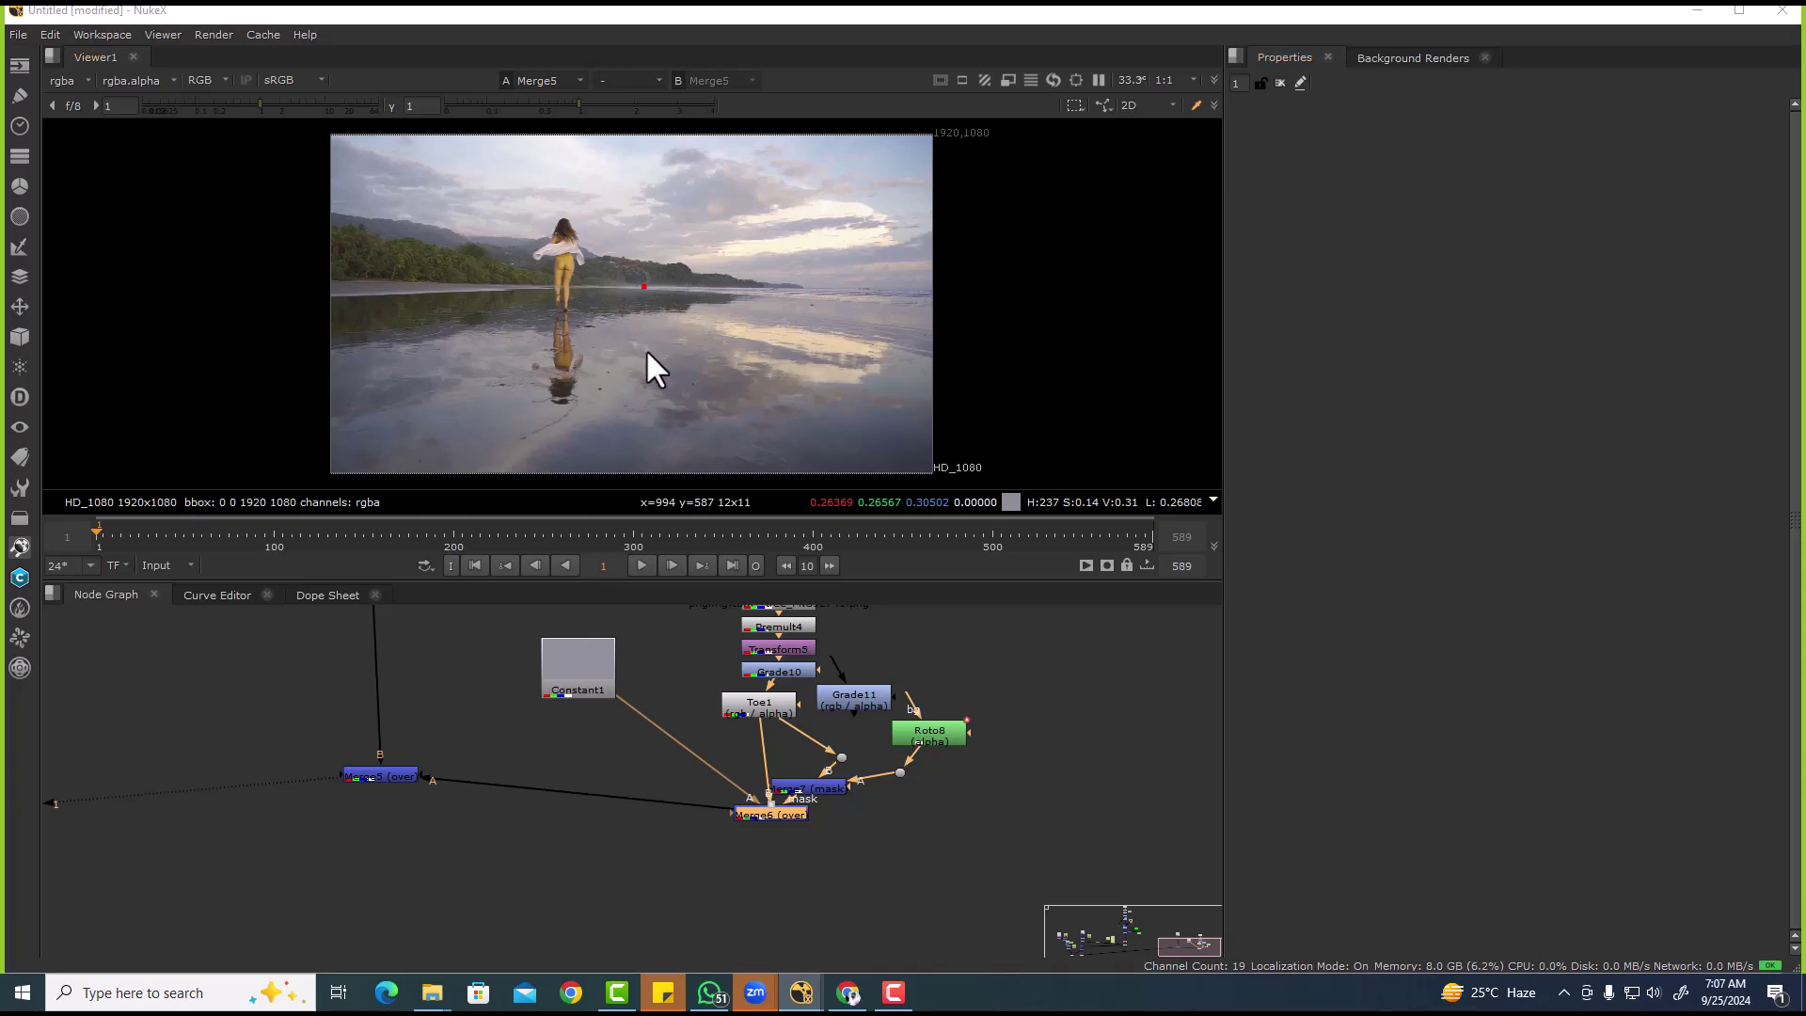
- Examine in the enlarged viewer how the misty tree blends with the hillside, both up close and in the full frame
scroll(377, 254, up, 3)
key(space)
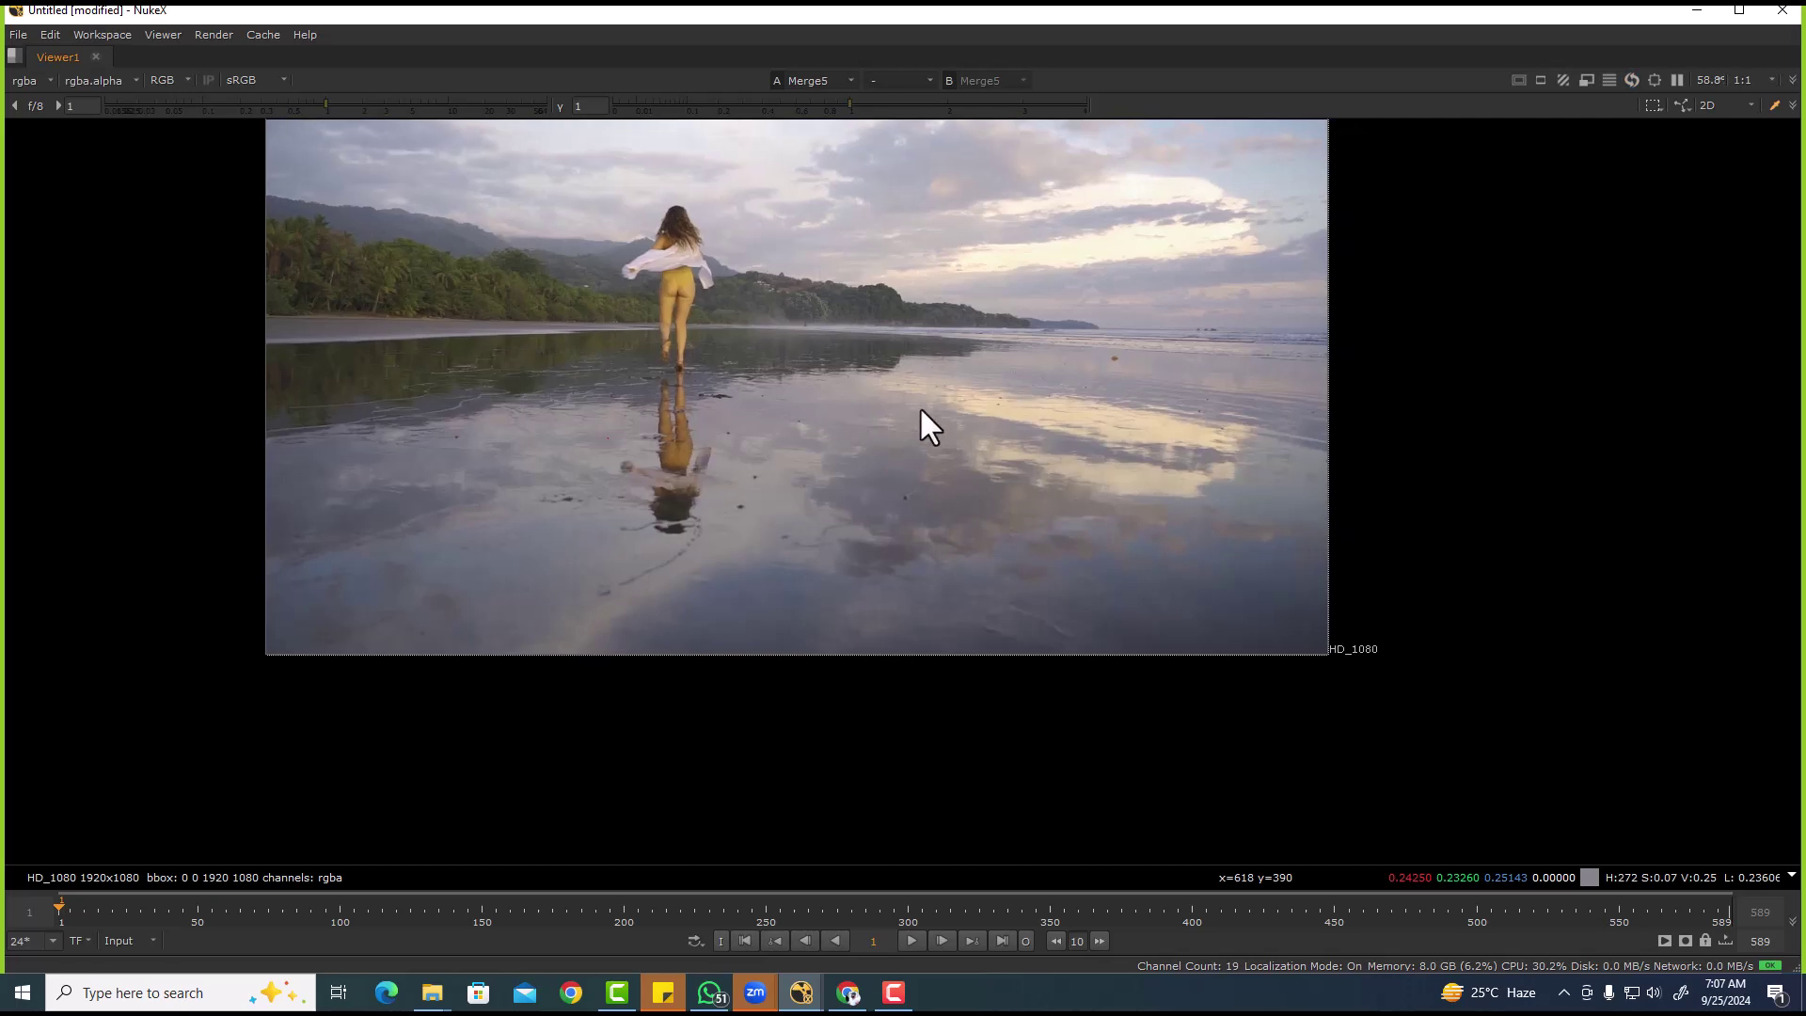
drag(918, 404, 1148, 578)
key(f)
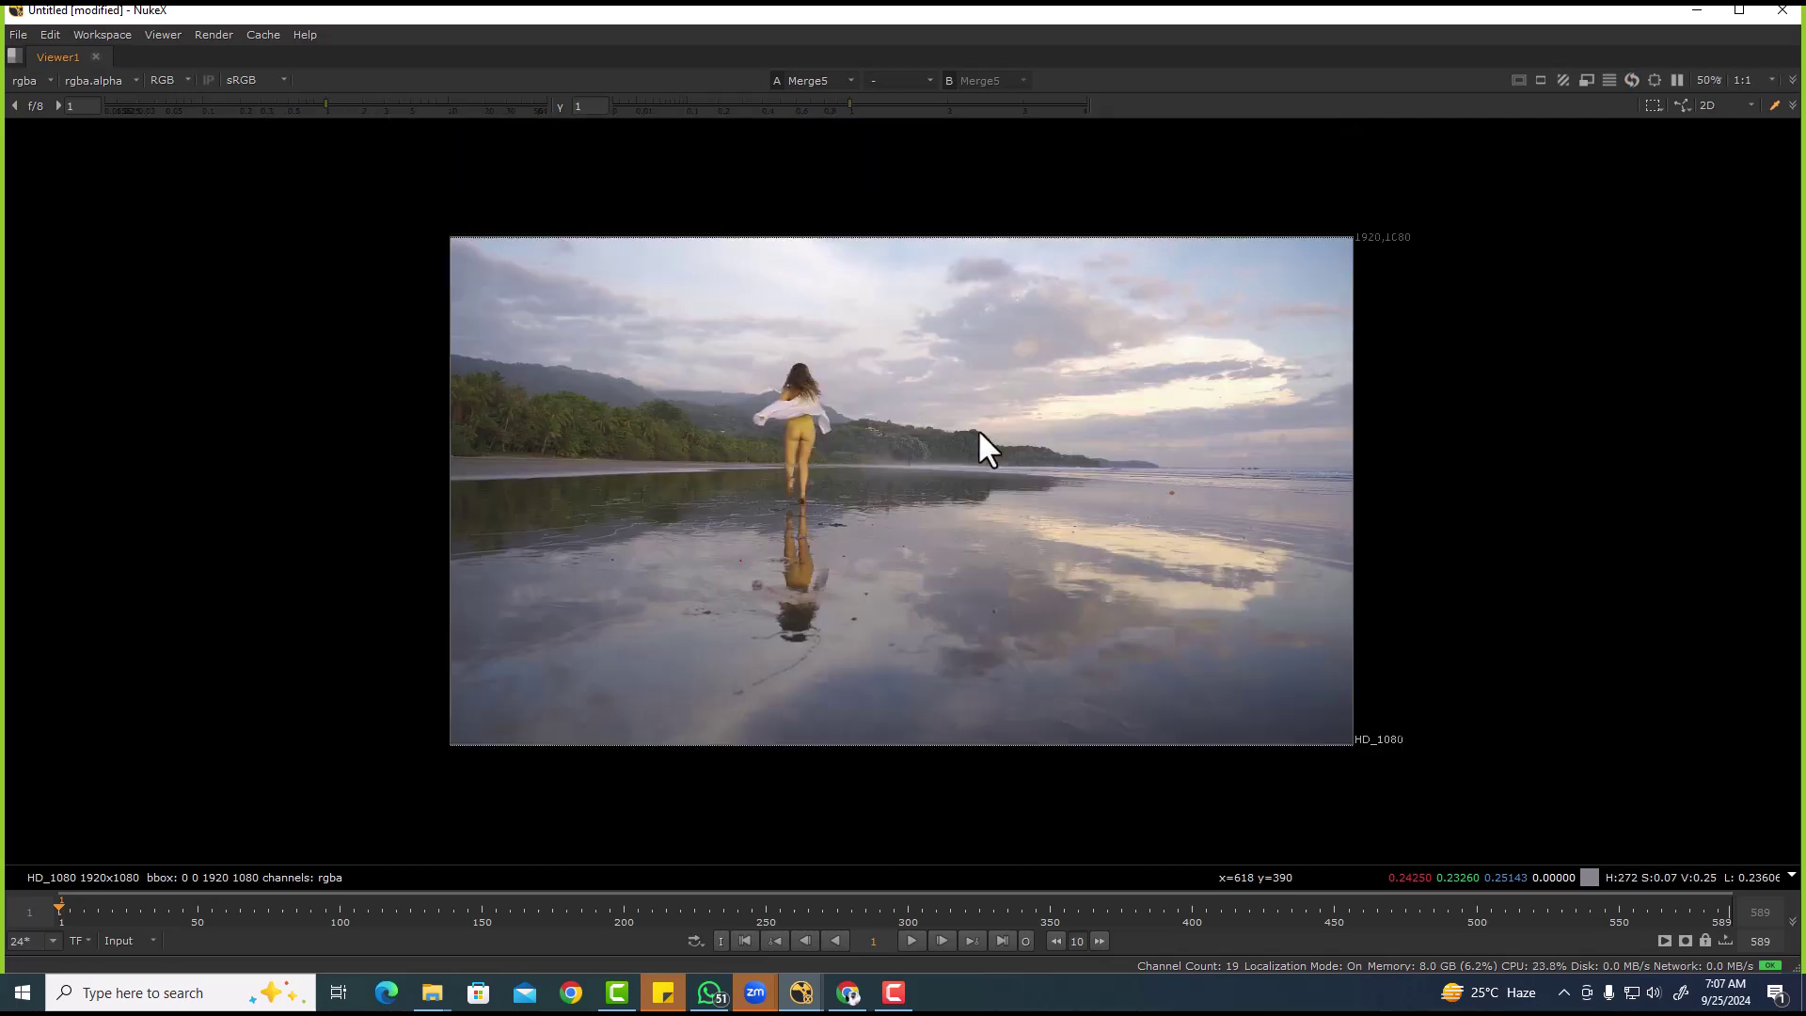
scroll(892, 433, up, 8)
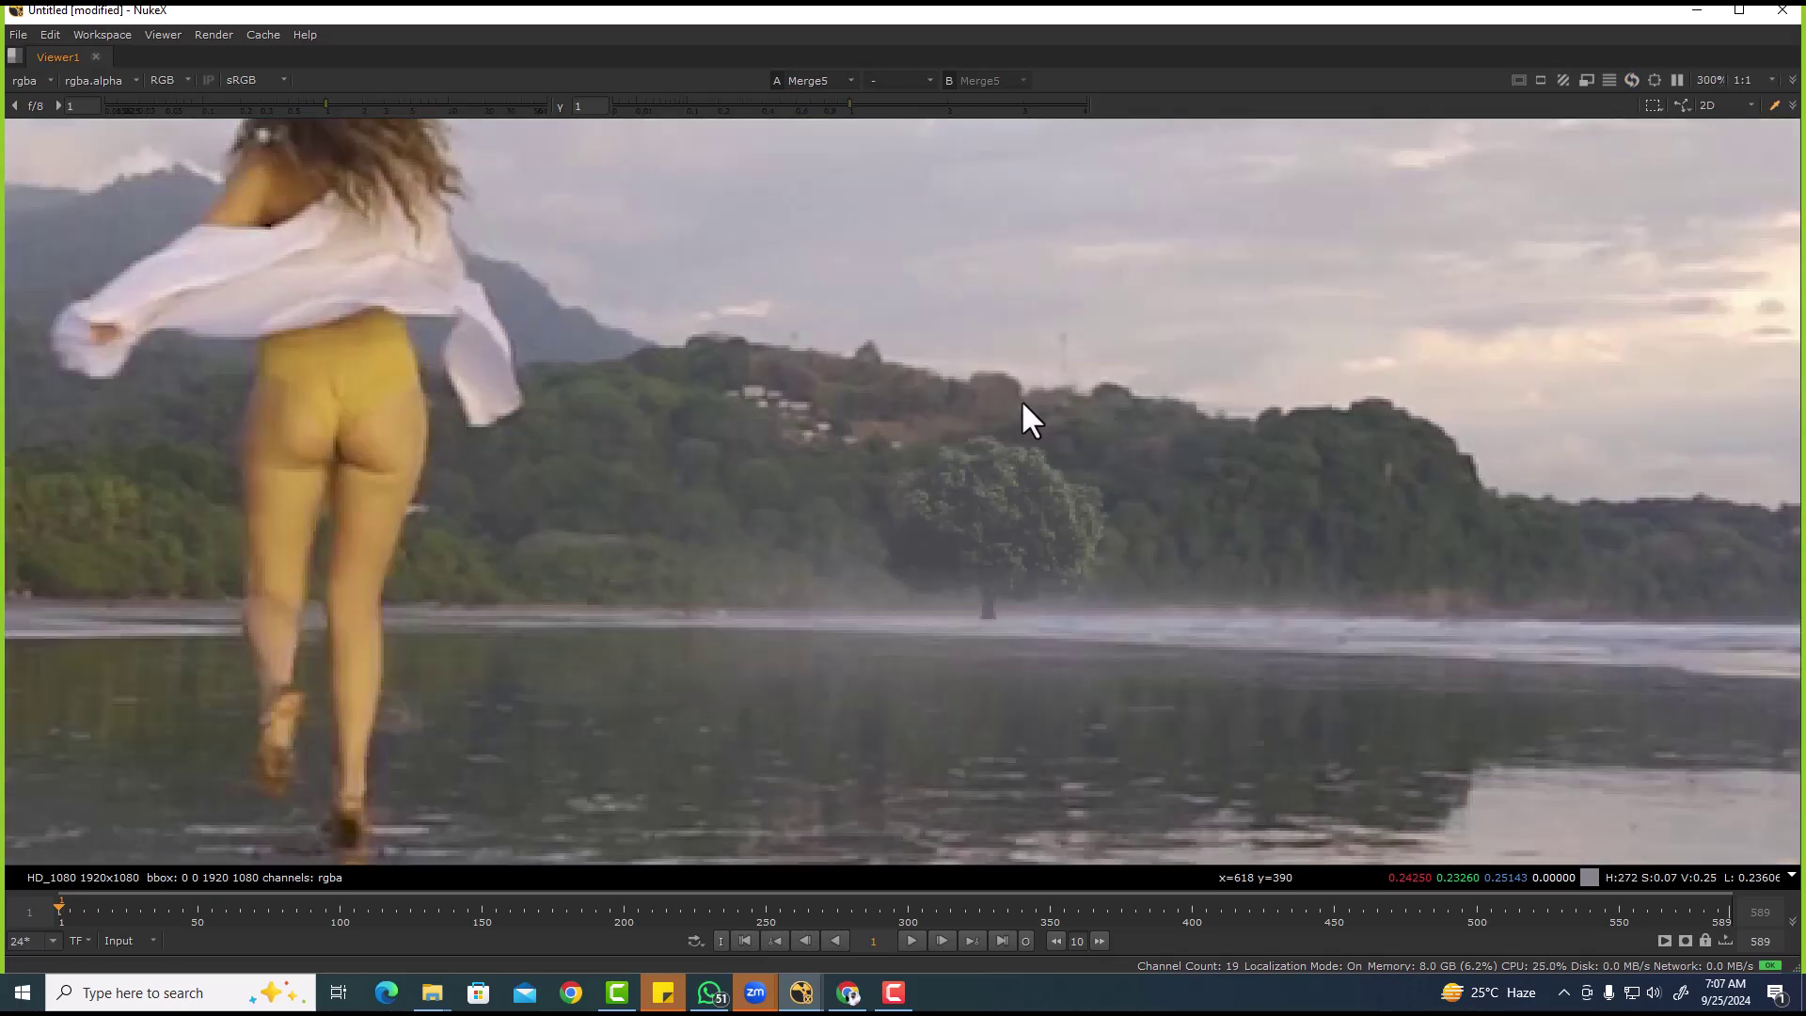
middle_drag(799, 557, 679, 510)
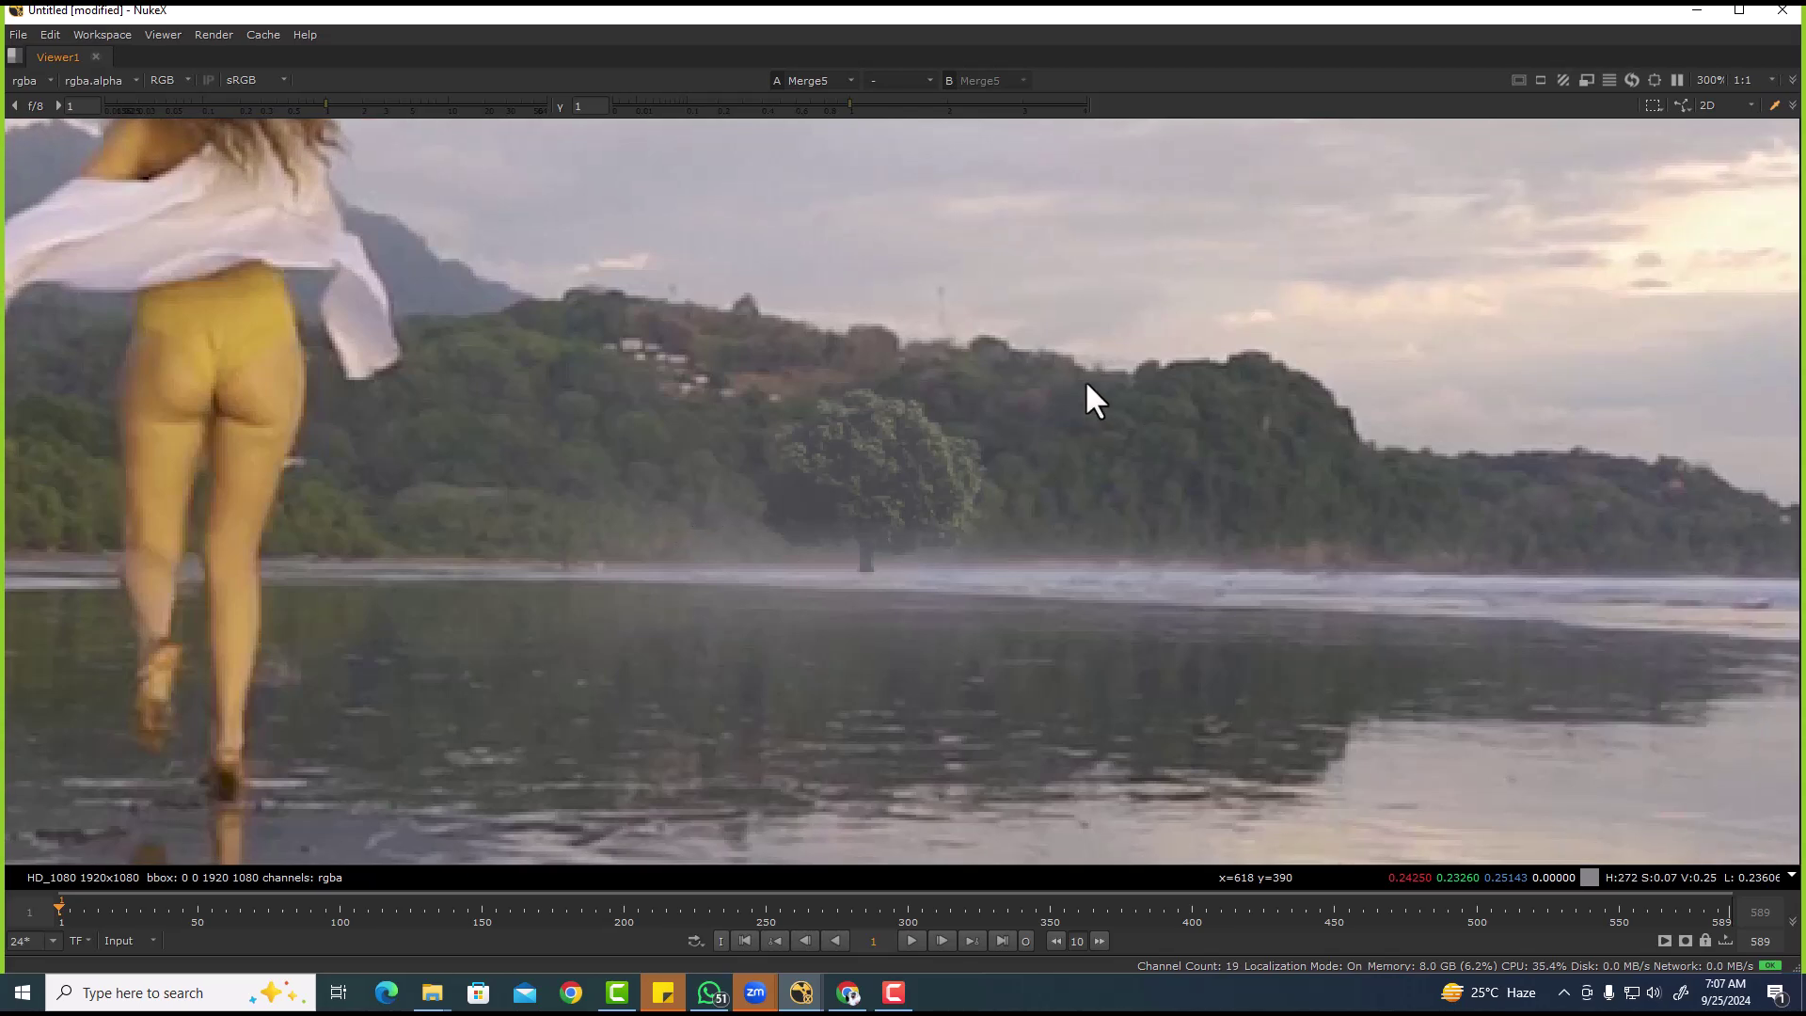
scroll(854, 425, up, 4)
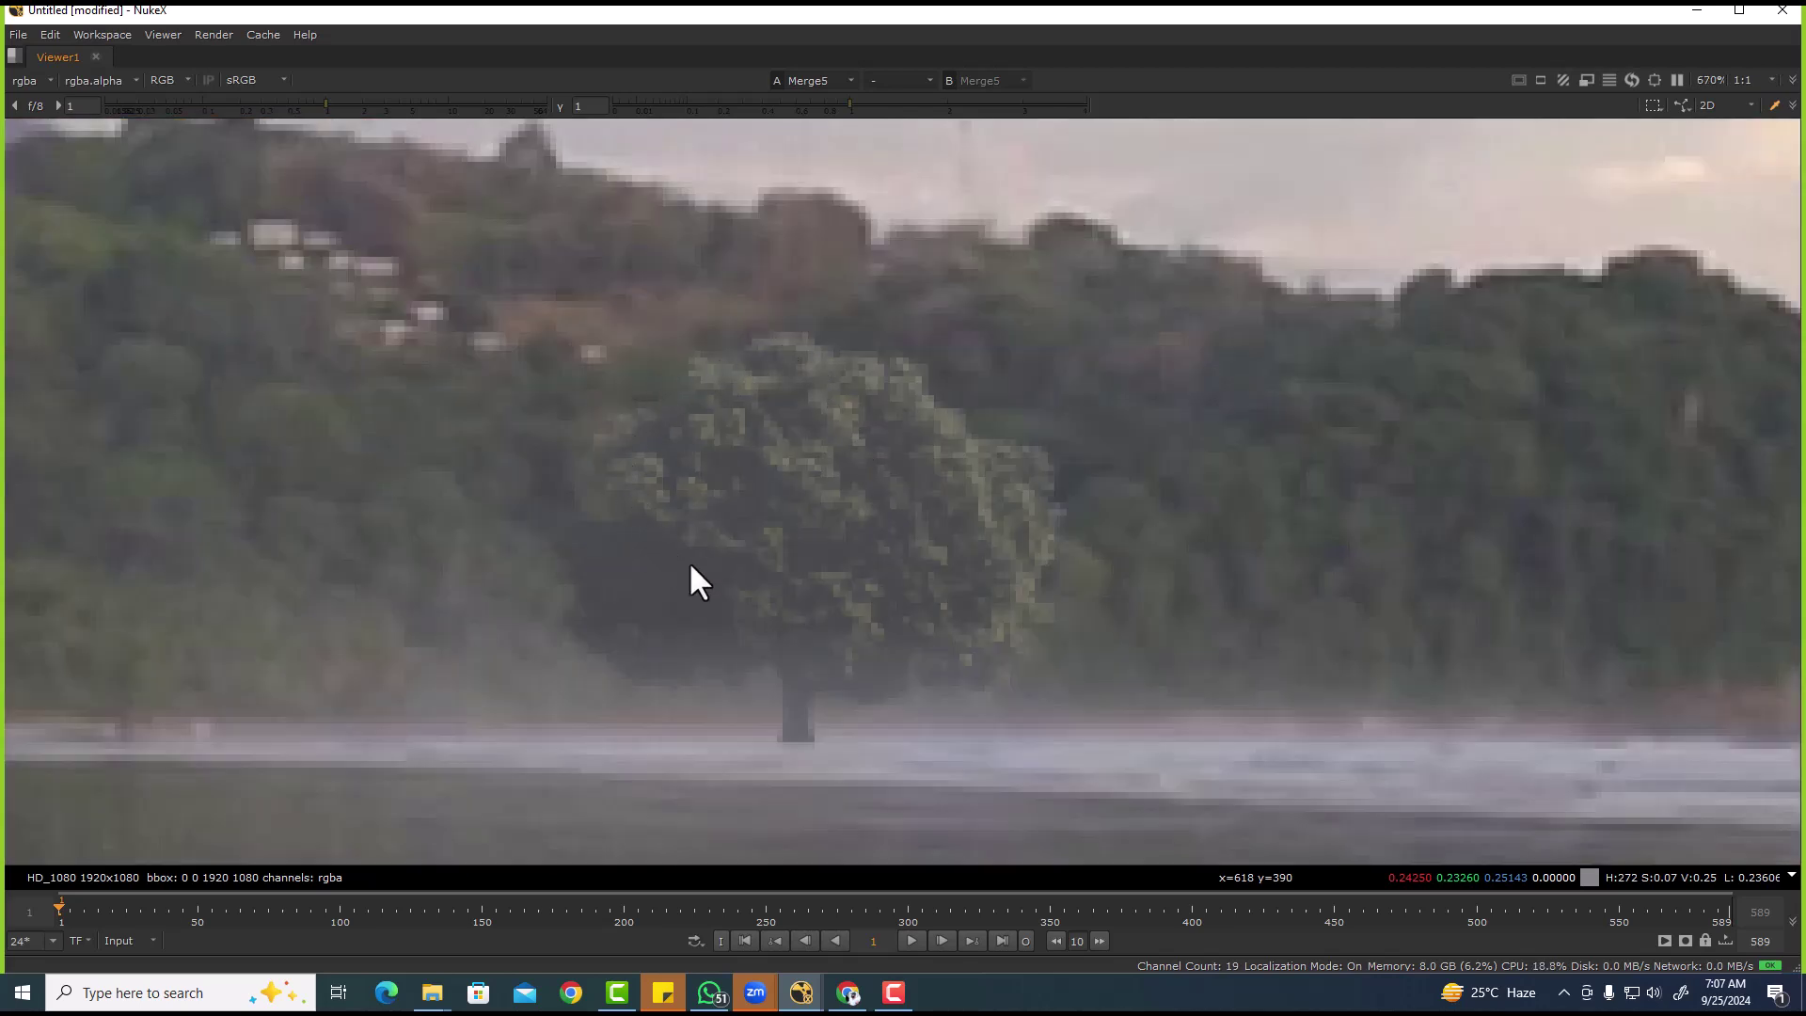
key(f)
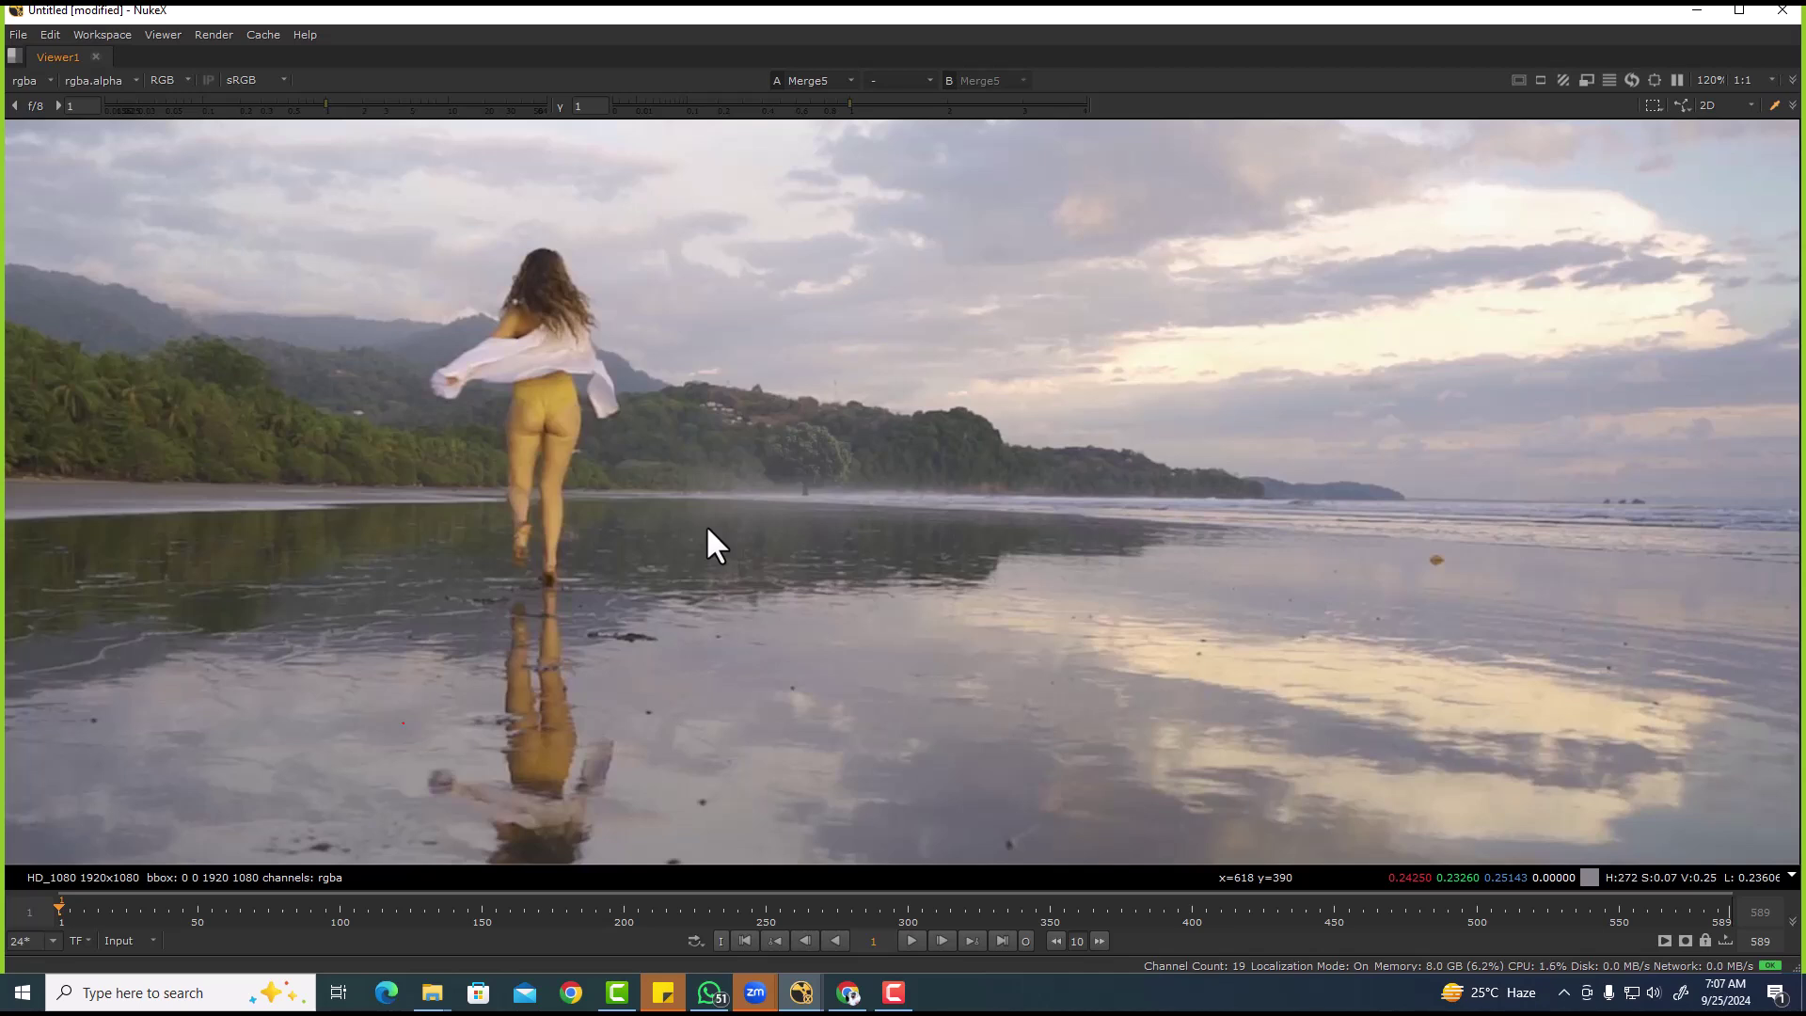
key(f)
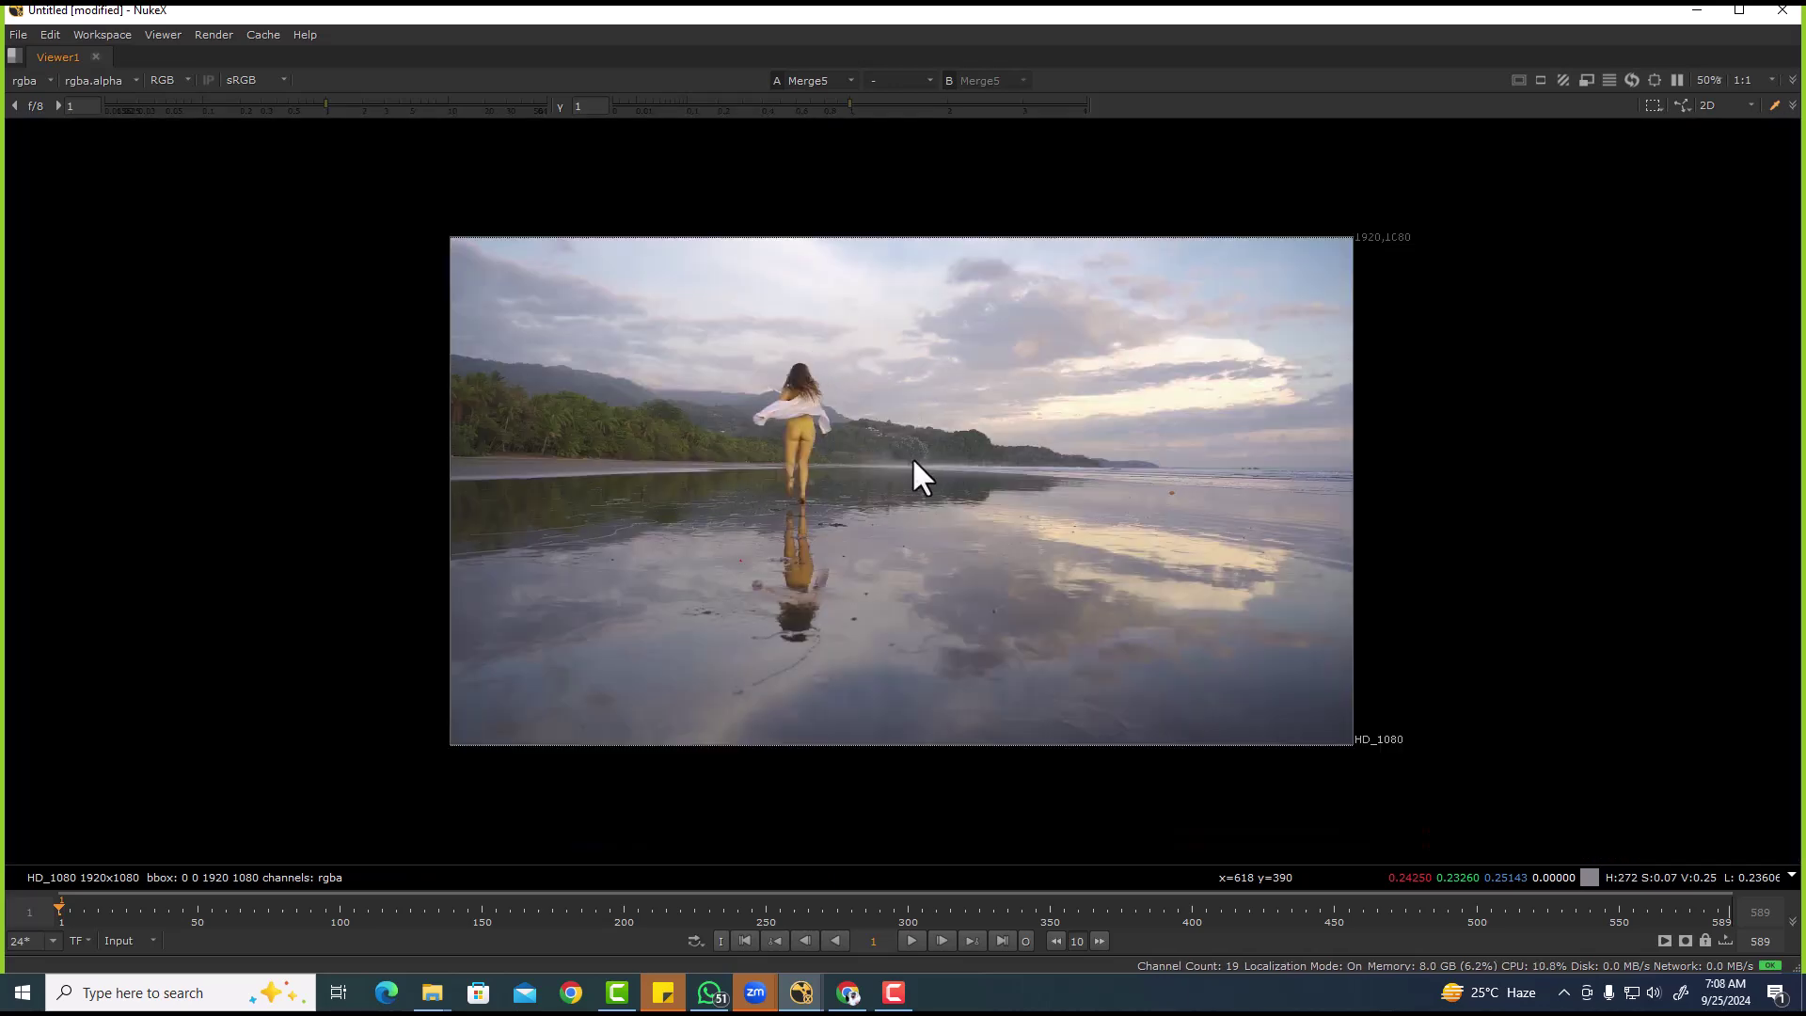
scroll(911, 455, up, 10)
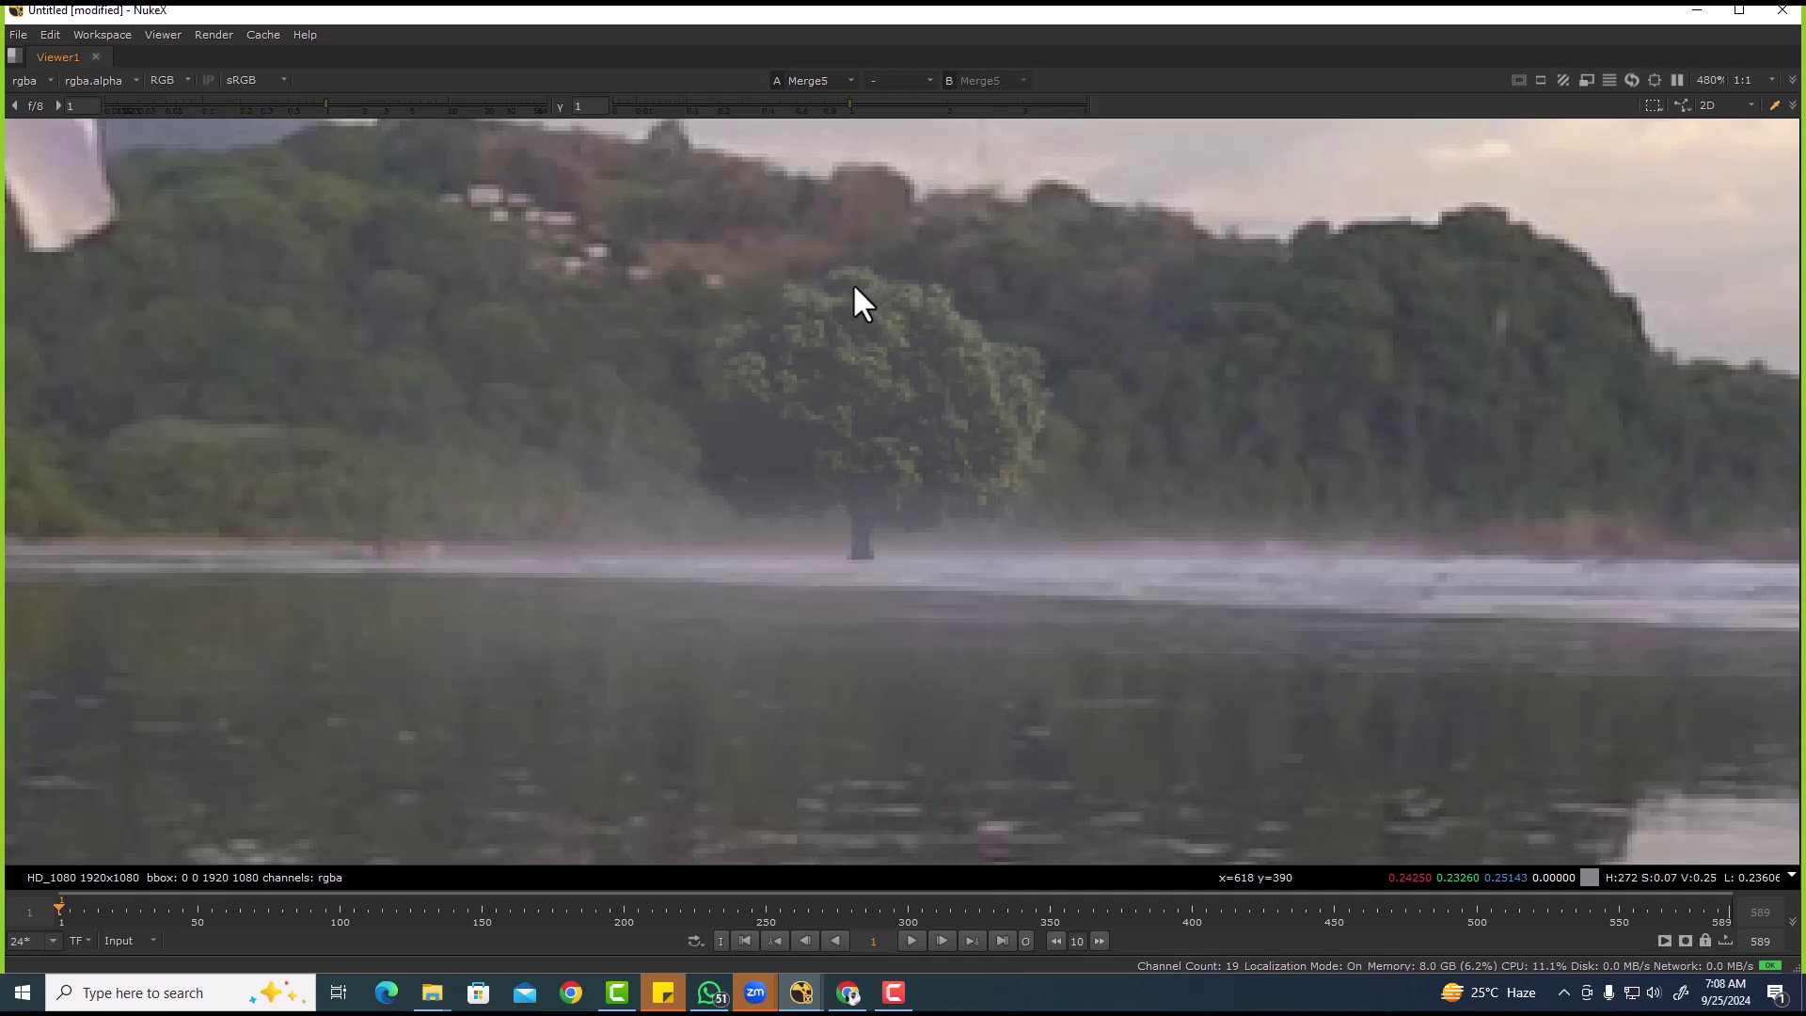
- Move Grade10 and its upstream nodes away from Toe1 to open a gap in the tree branch
key(space)
scroll(854, 833, down, 4)
scroll(799, 857, up, 6)
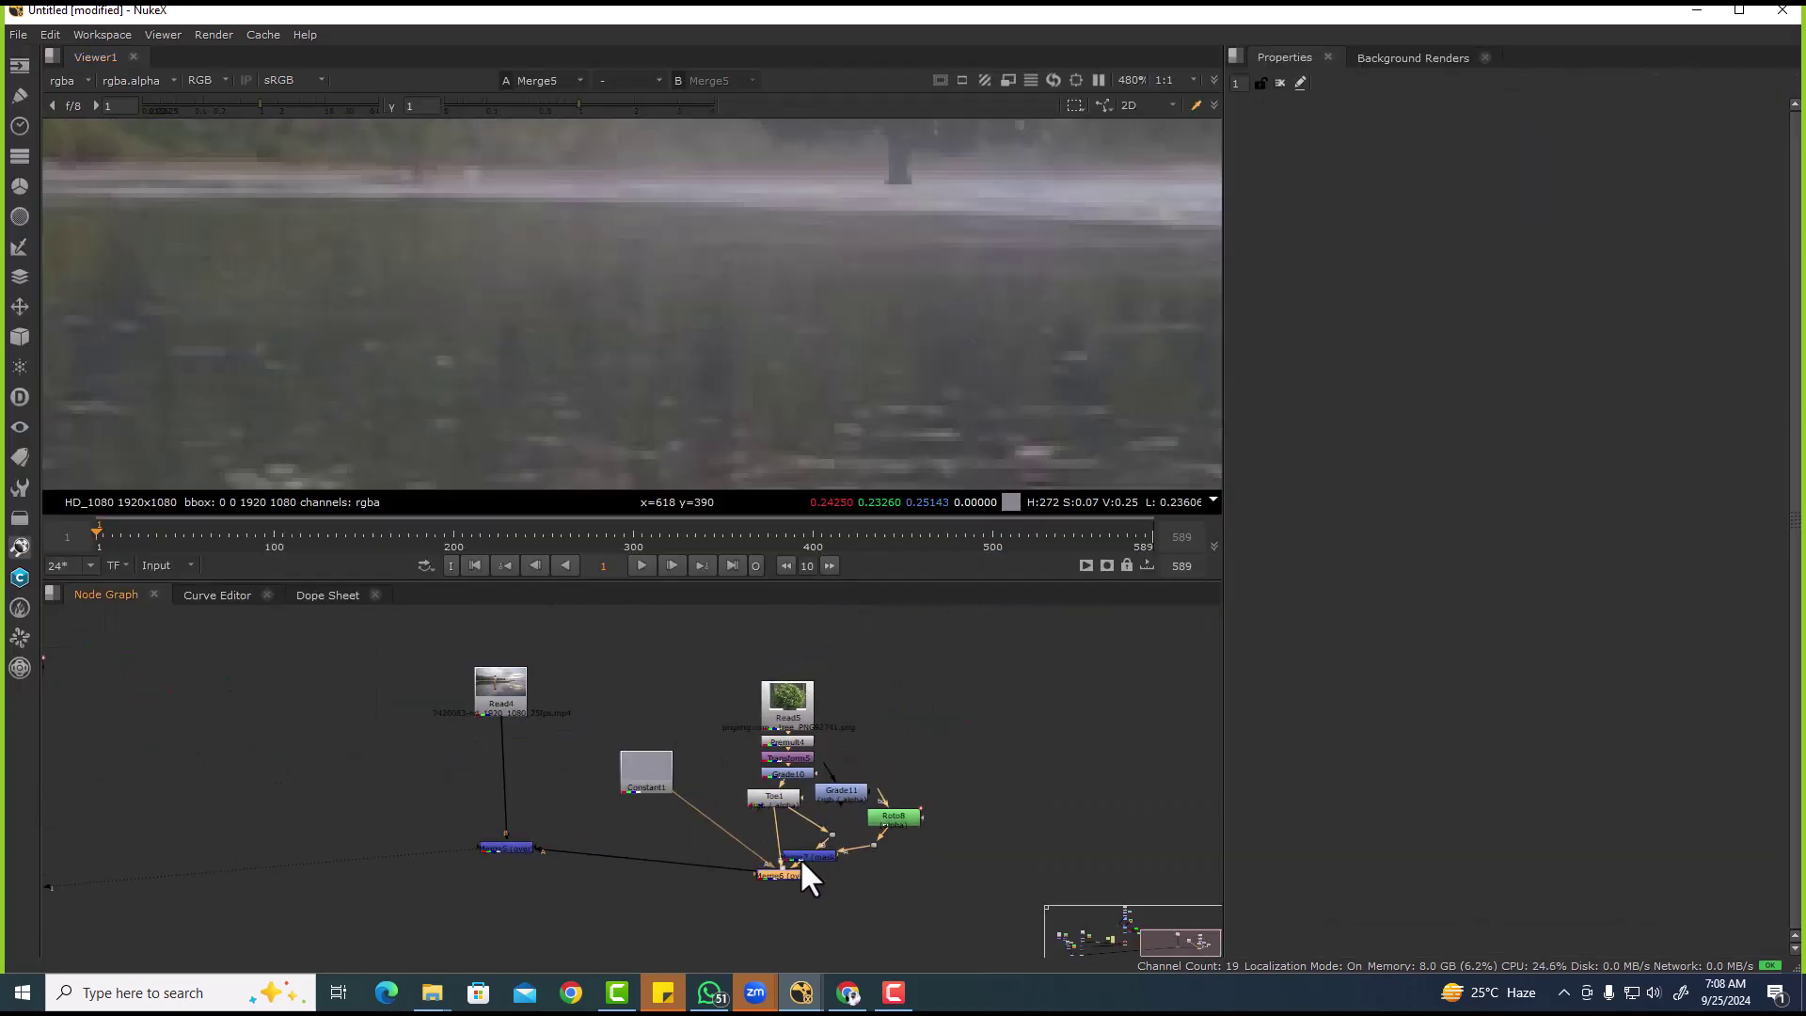
click(973, 807)
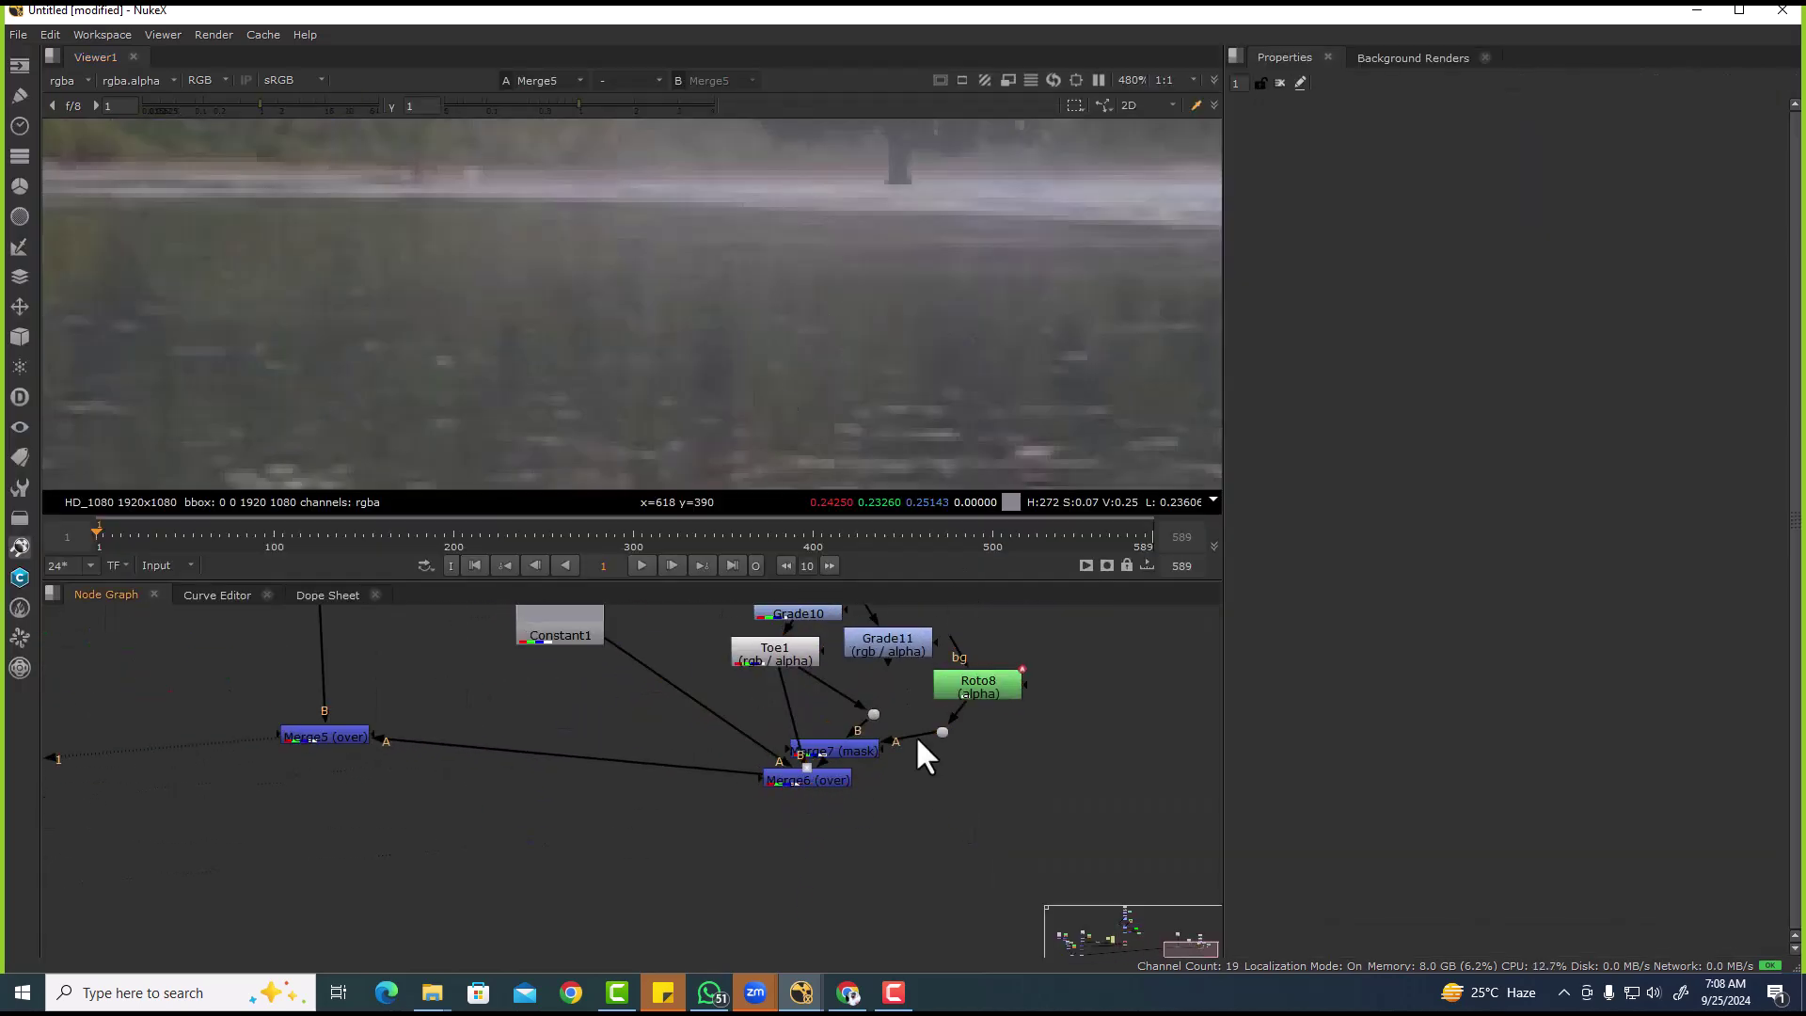
scroll(824, 788, down, 3)
ctrl+drag(804, 784, 795, 644)
click(875, 688)
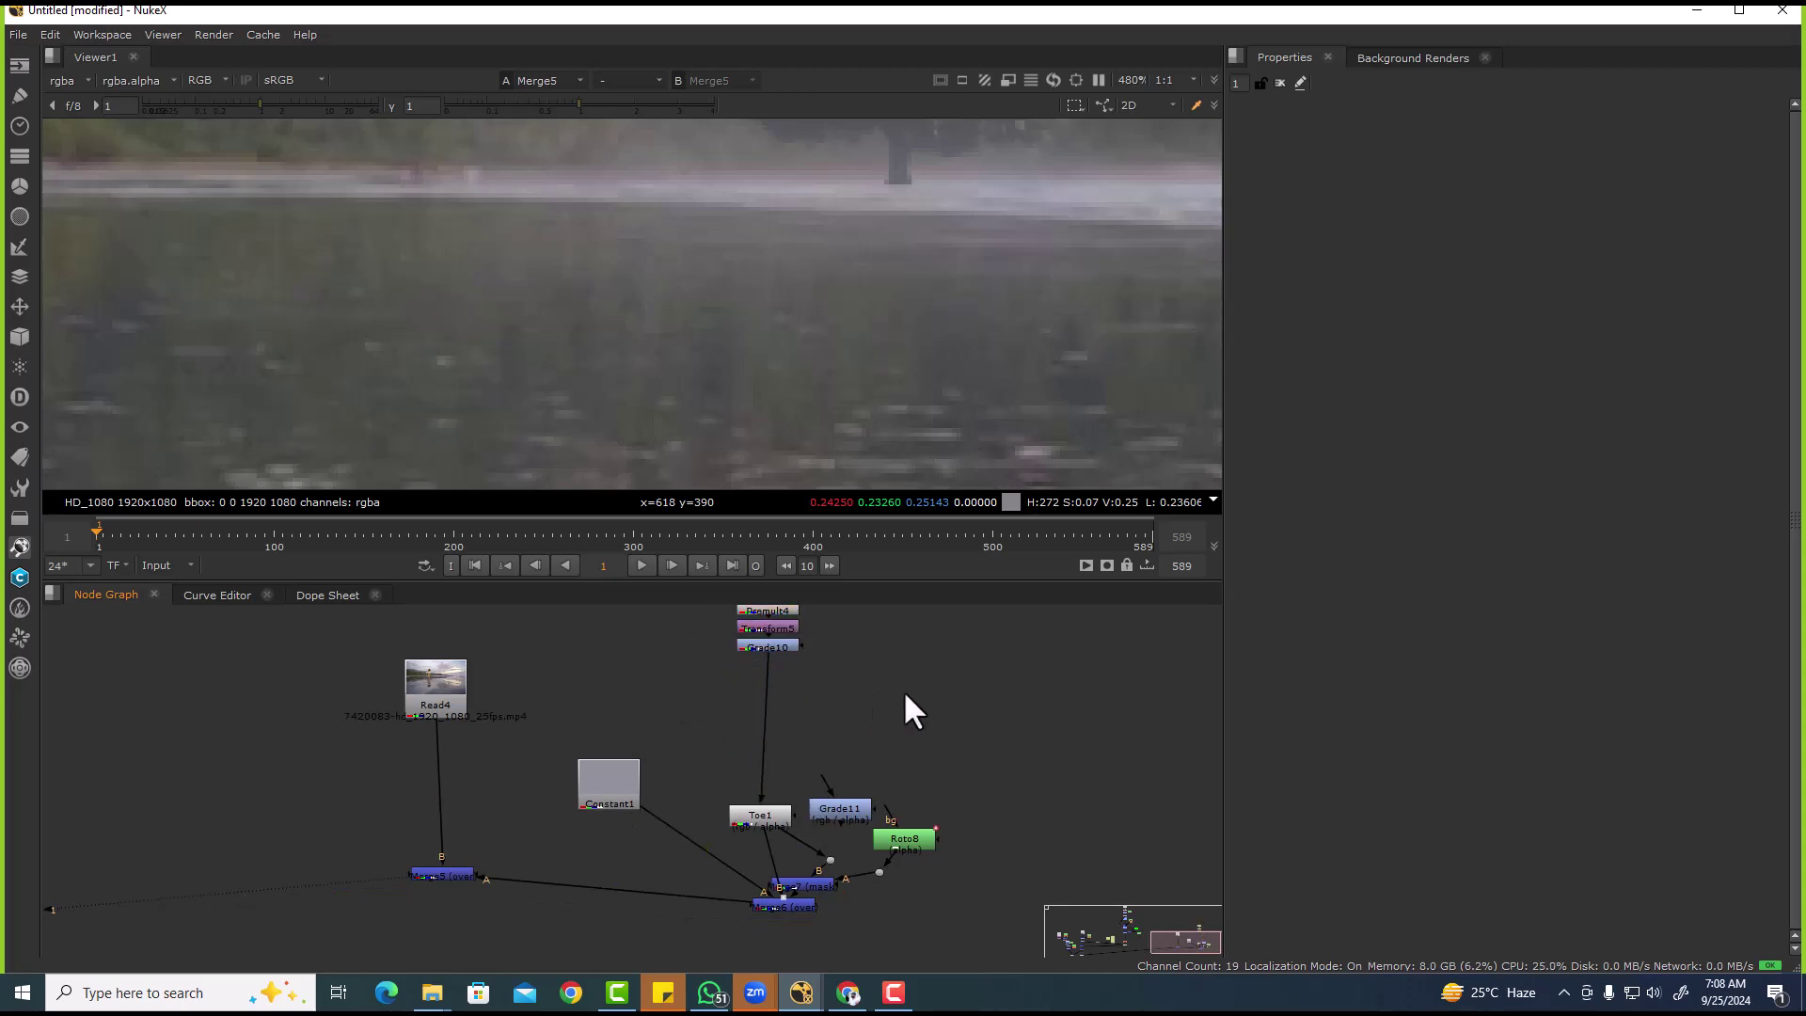
- Add a luminance Keyer fed by Grade10 and use it to mask a new Grade inserted between Grade10 and Toe1
key(Tab)
text(keyer)
key(Return)
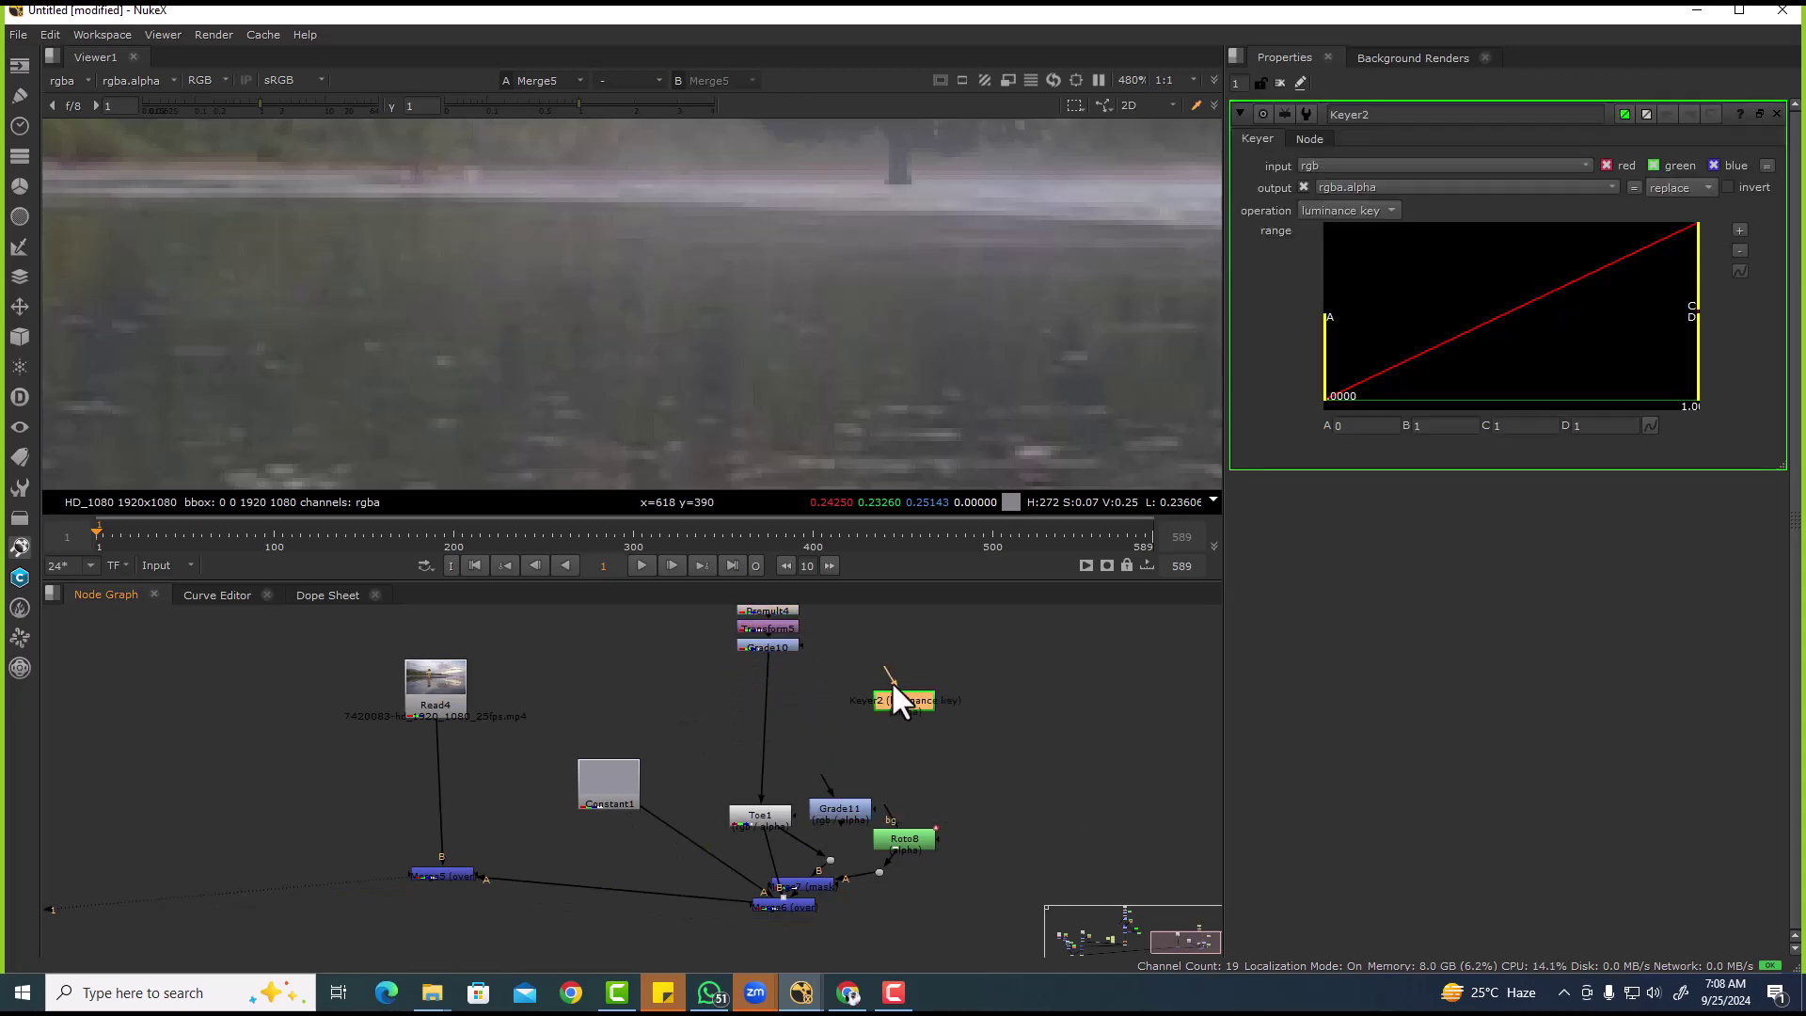
click(814, 726)
key(g)
drag(791, 730, 766, 721)
click(472, 867)
- Zoom in on the tree and lower the Keyer's B range value to about 0.44
scroll(749, 312, down, 2)
scroll(771, 329, down, 5)
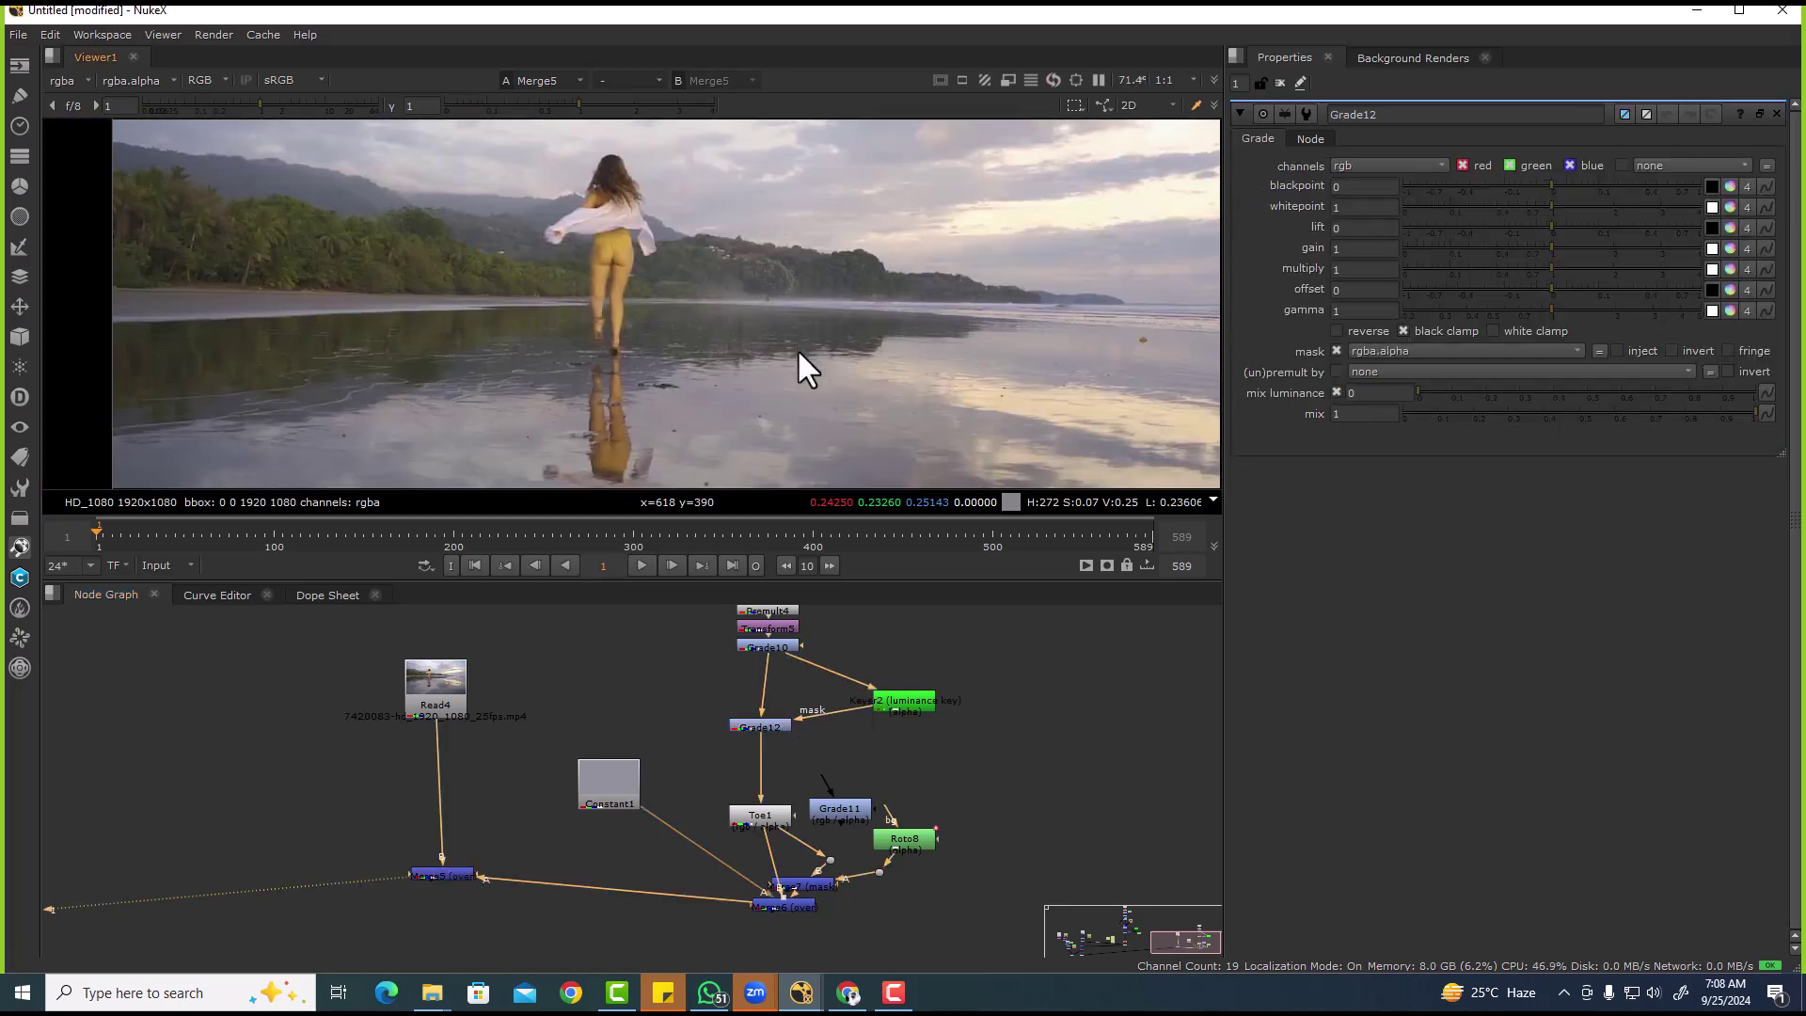
scroll(841, 341, up, 8)
double_click(905, 702)
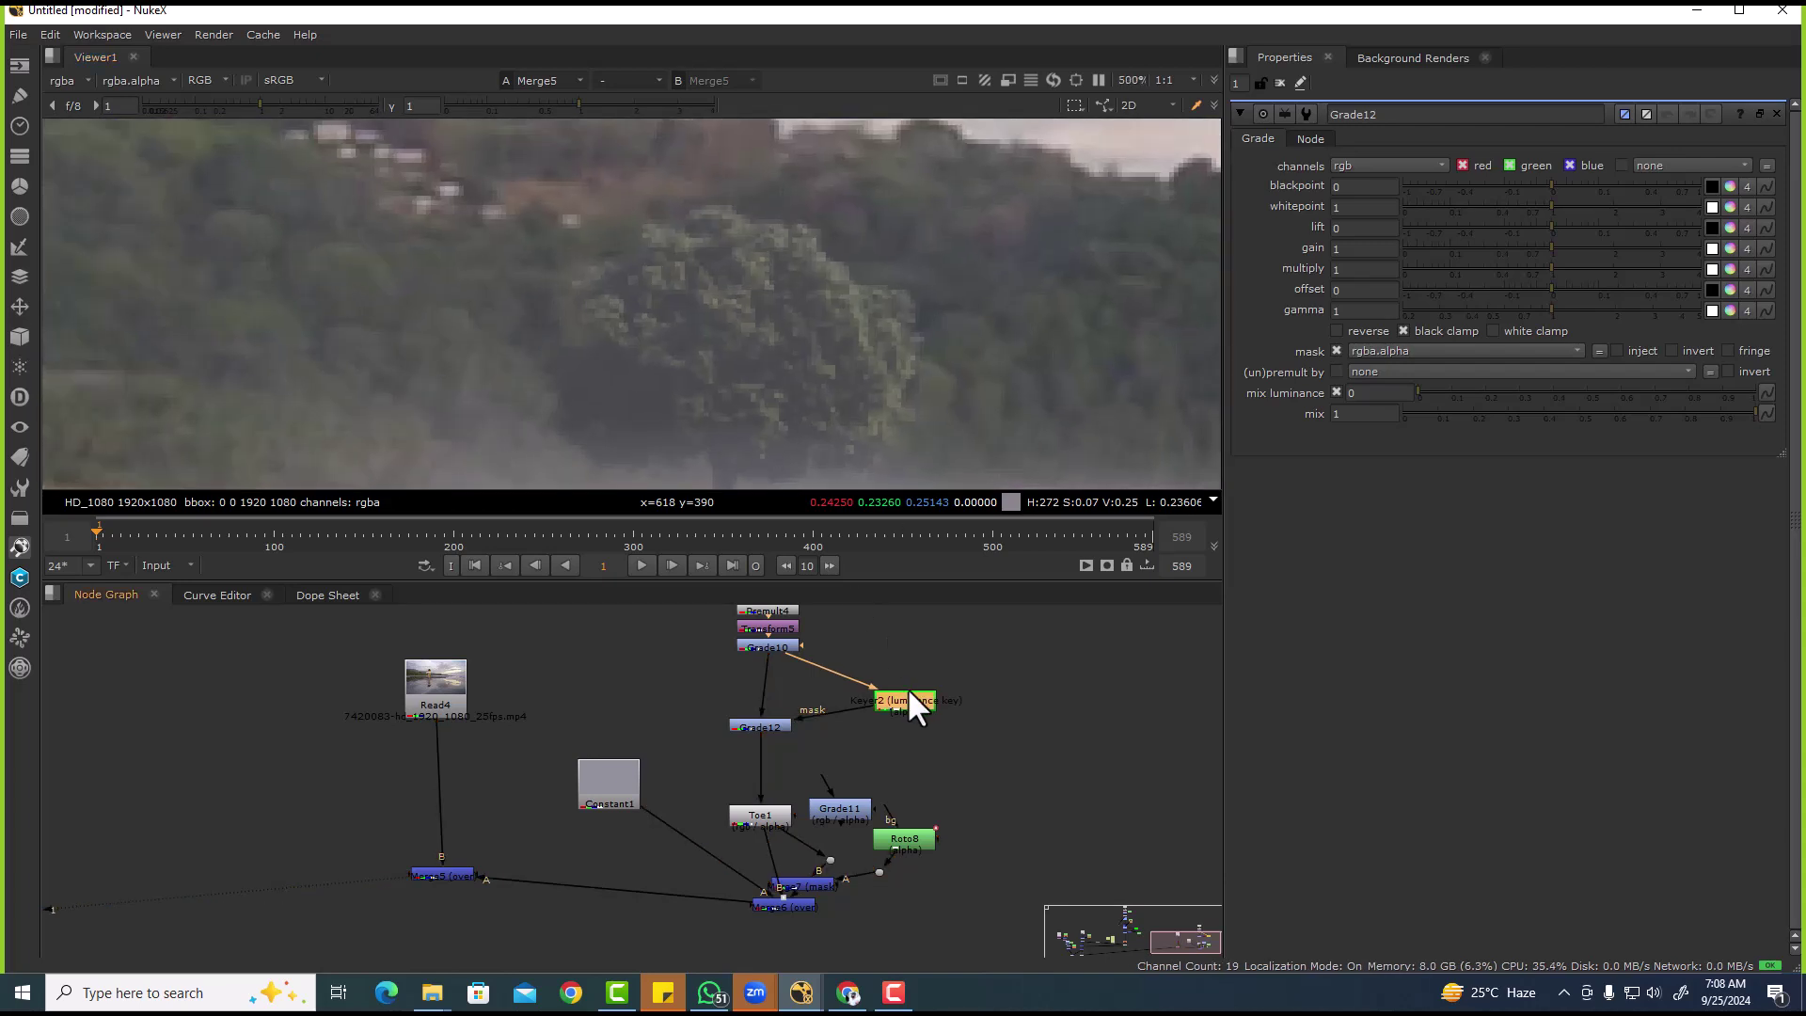
drag(1694, 263, 1564, 250)
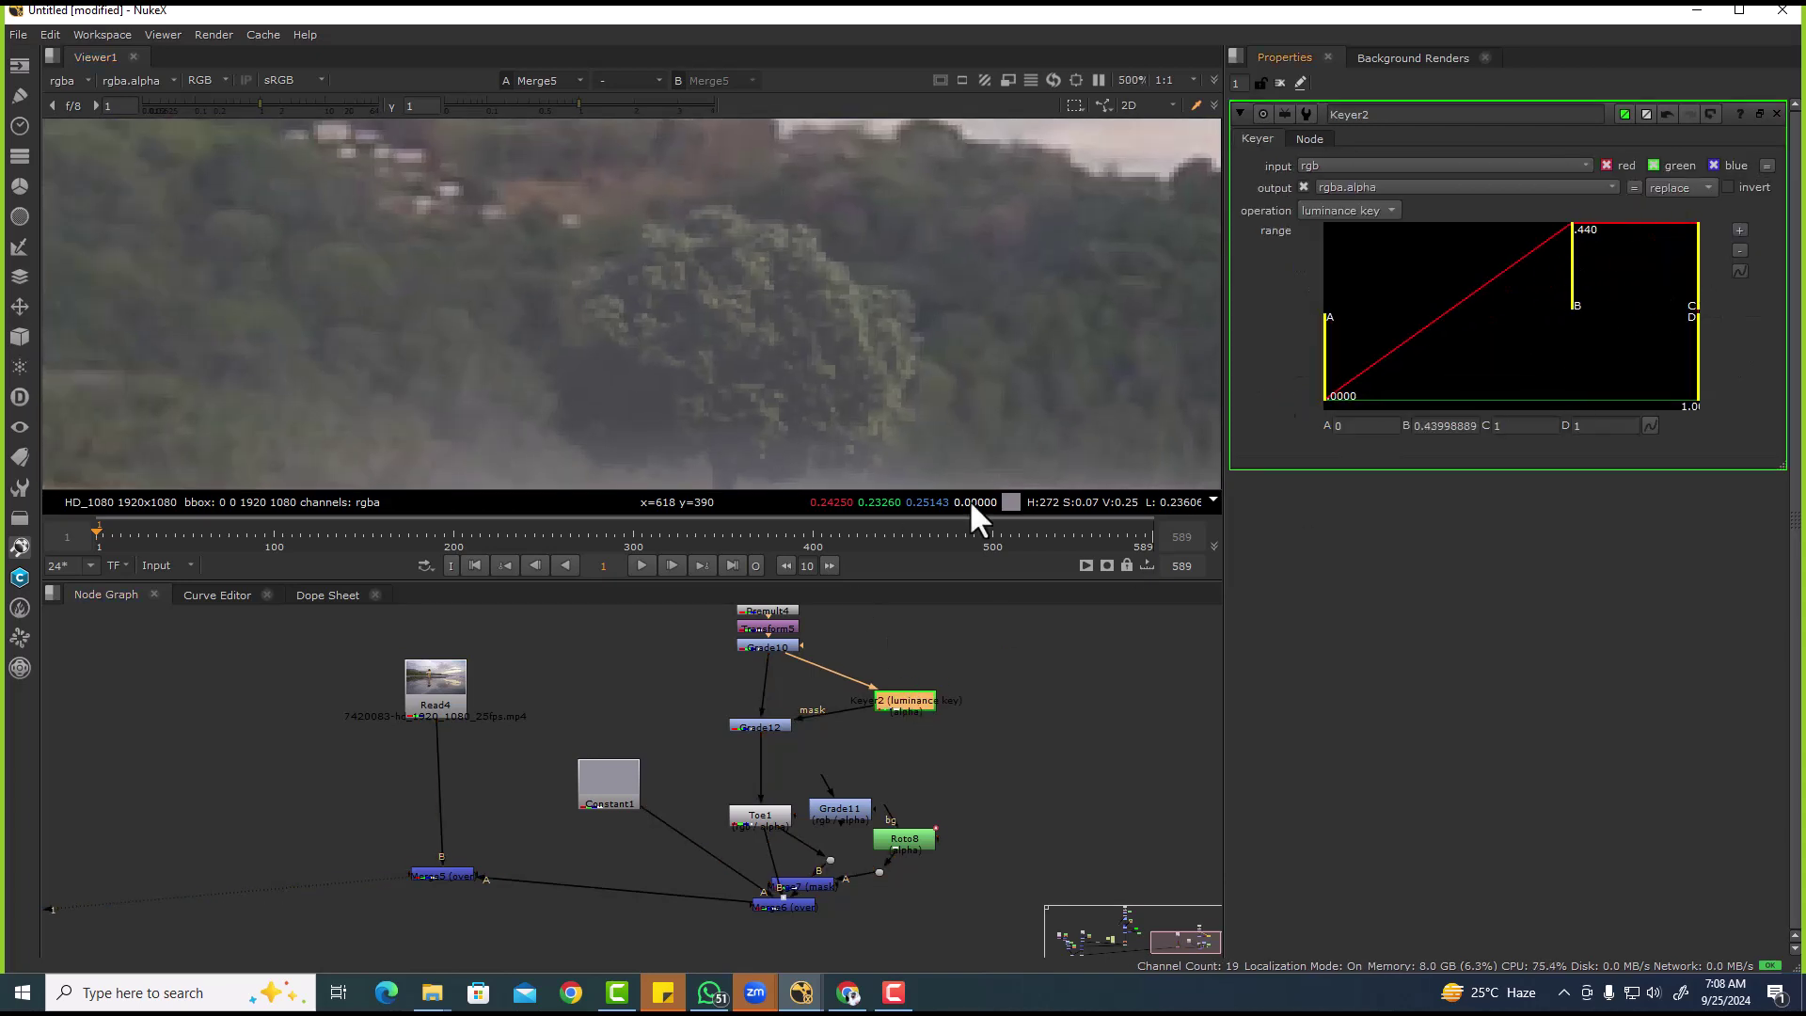
- Lower the gain of Grade12, the luminance-masked grade on the tree, to 0.2
double_click(764, 726)
drag(1543, 246, 1467, 252)
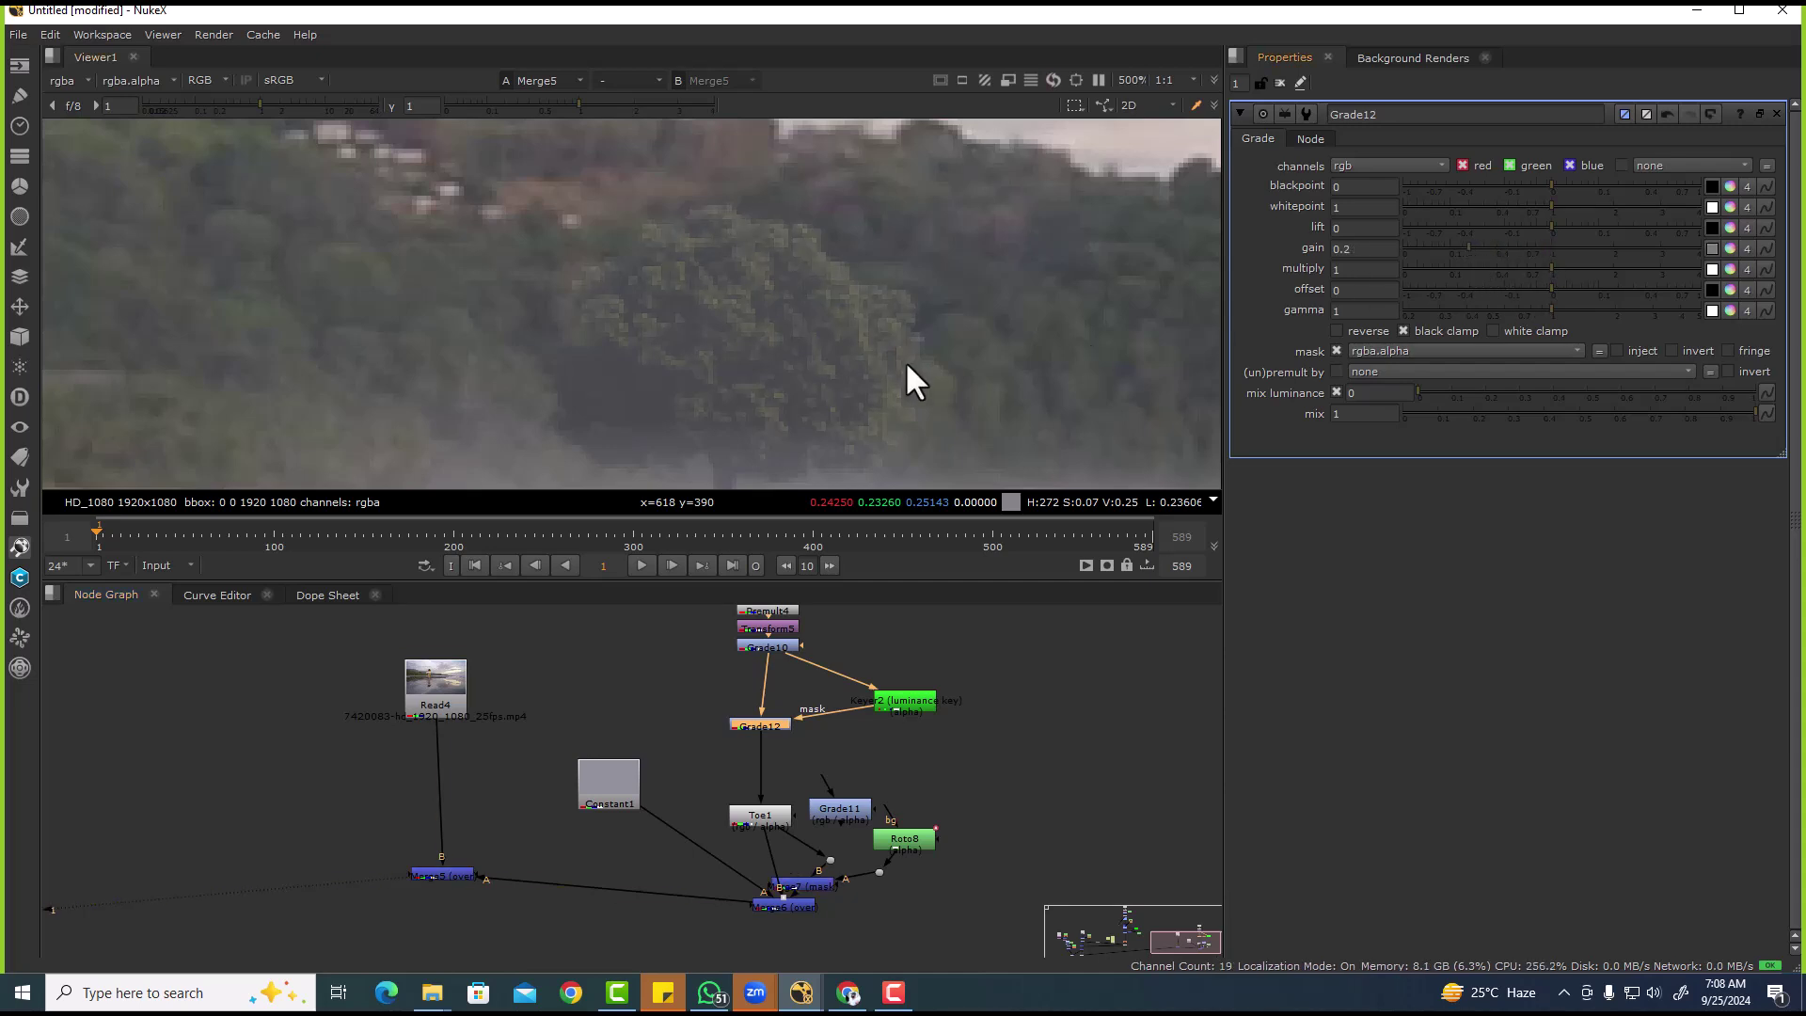
scroll(905, 360, down, 4)
scroll(849, 335, up, 1)
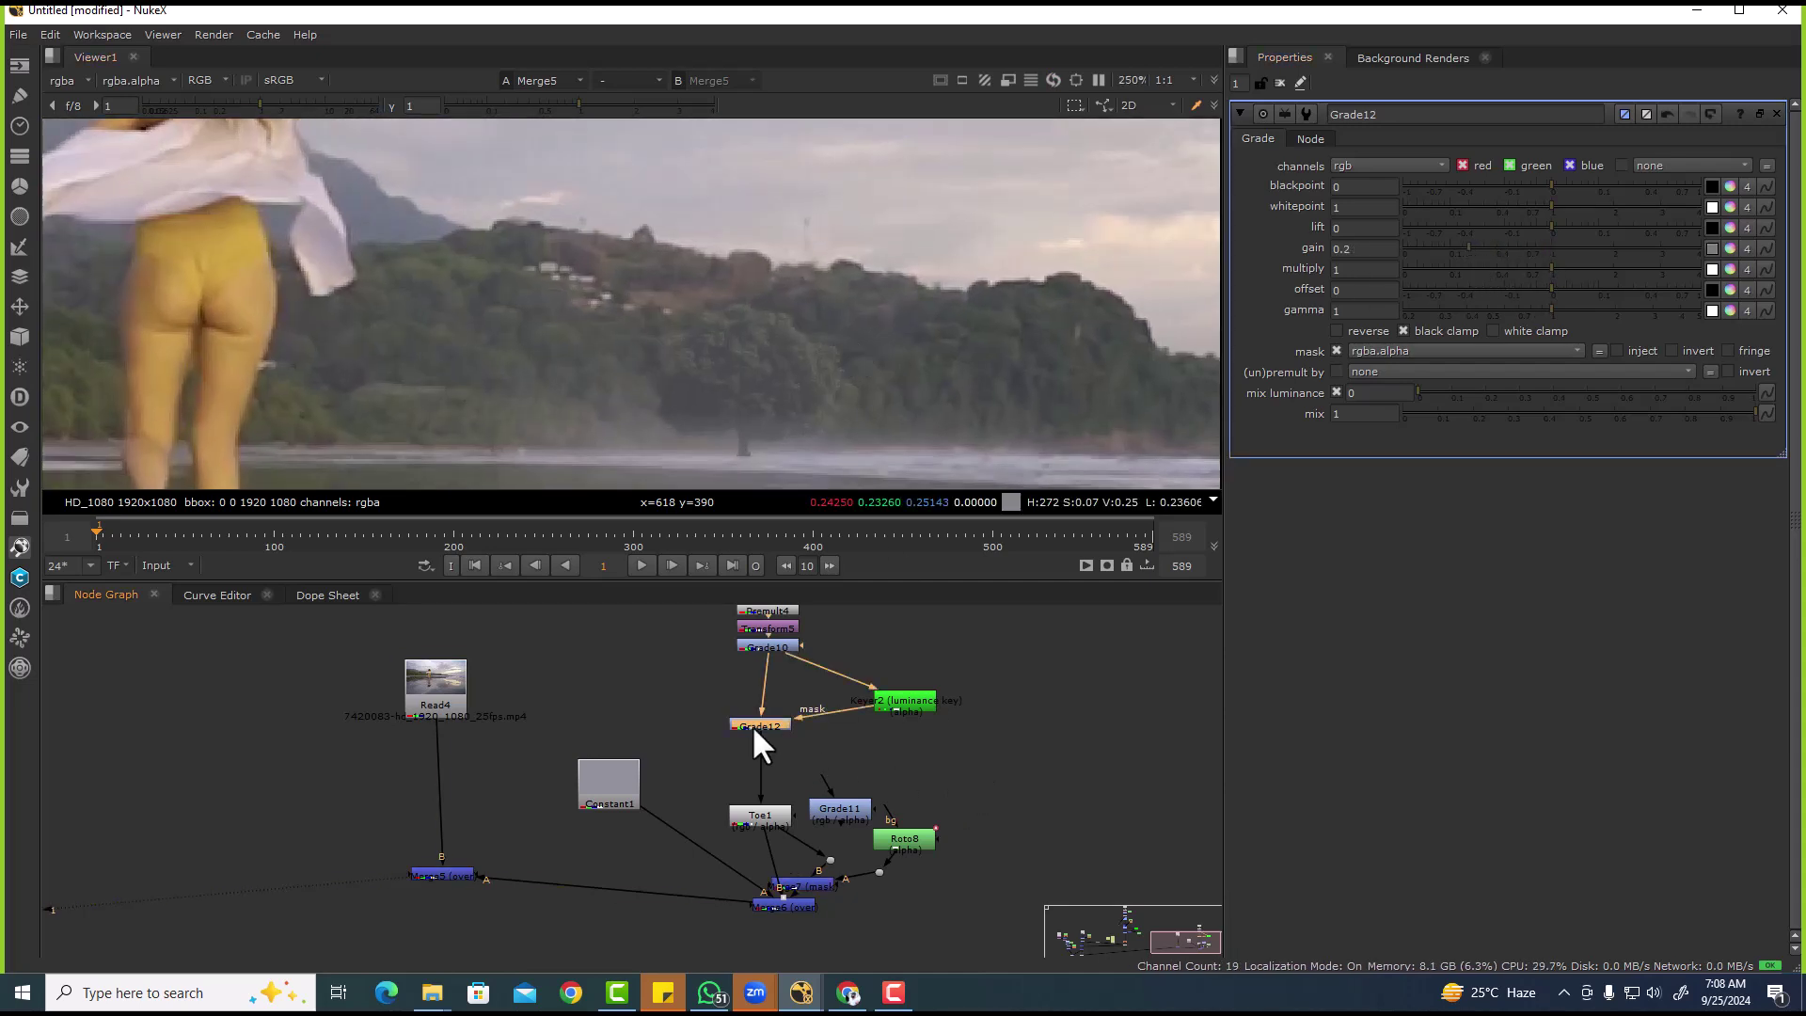
- Compare the tree with Grade12 disabled and enabled, both up close and in the full frame
key(d)
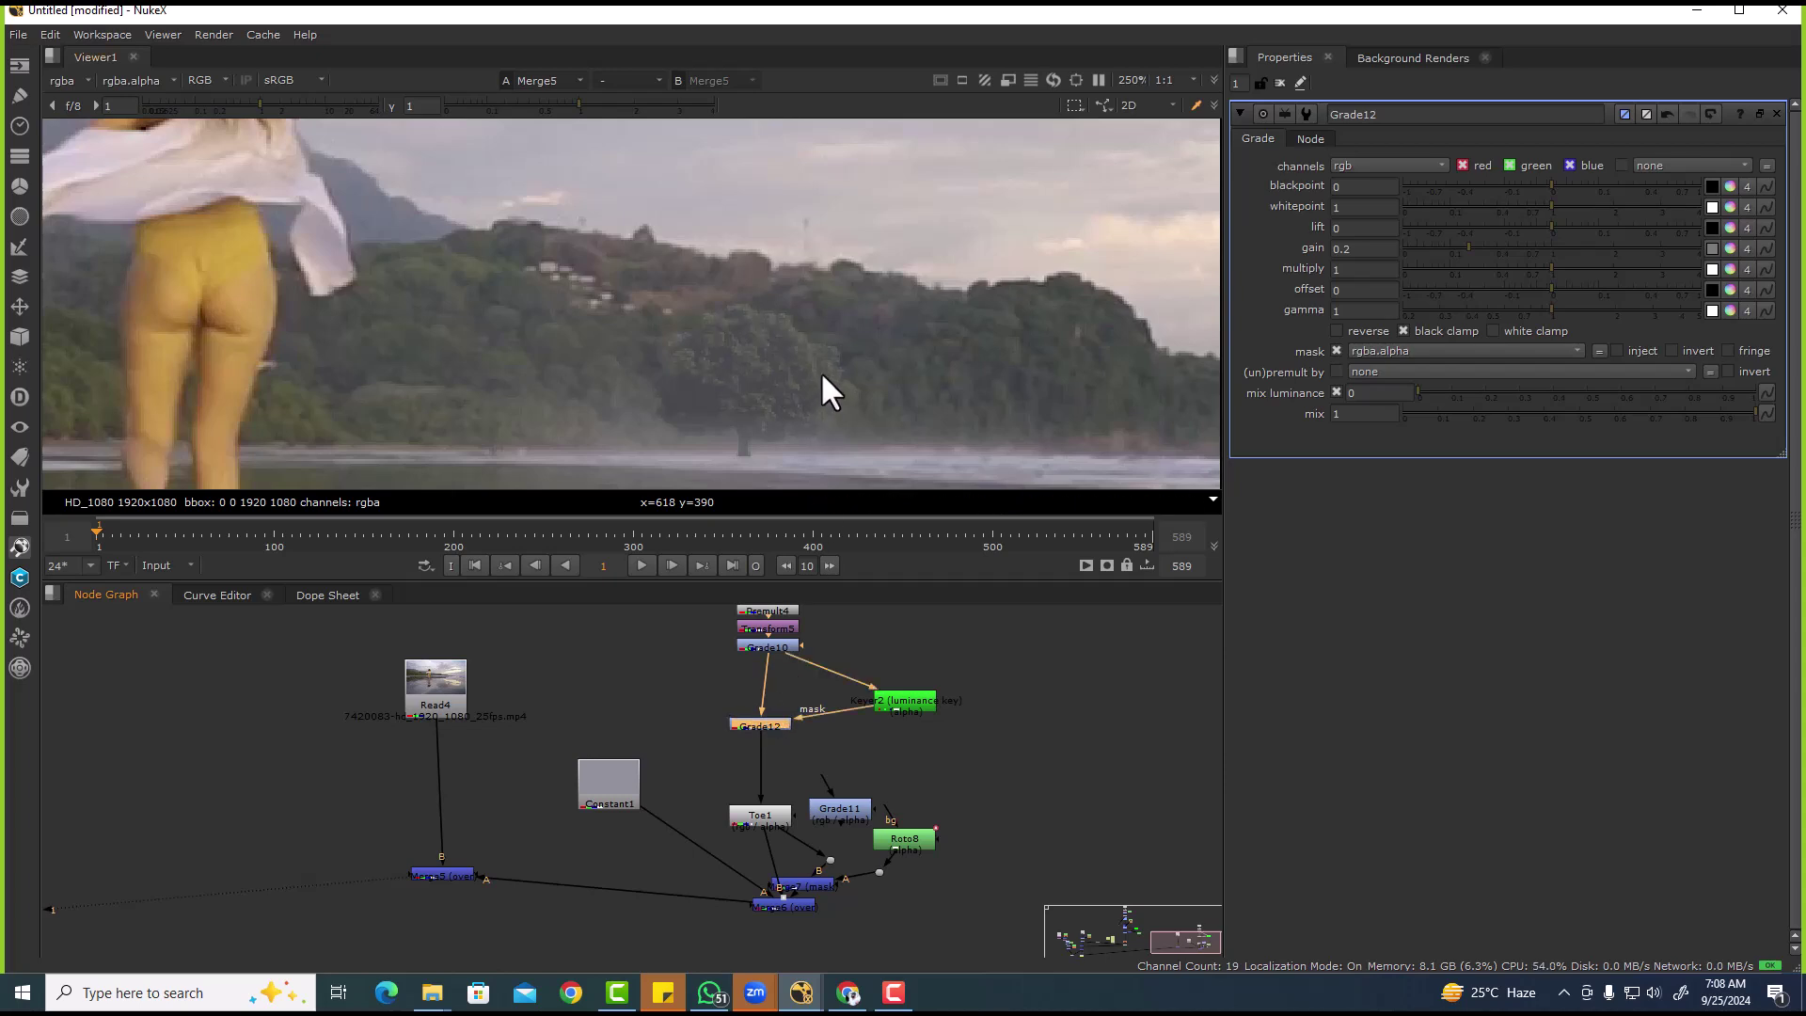
key(d)
key(d)
key(d)
scroll(837, 414, down, 4)
scroll(725, 373, down, 7)
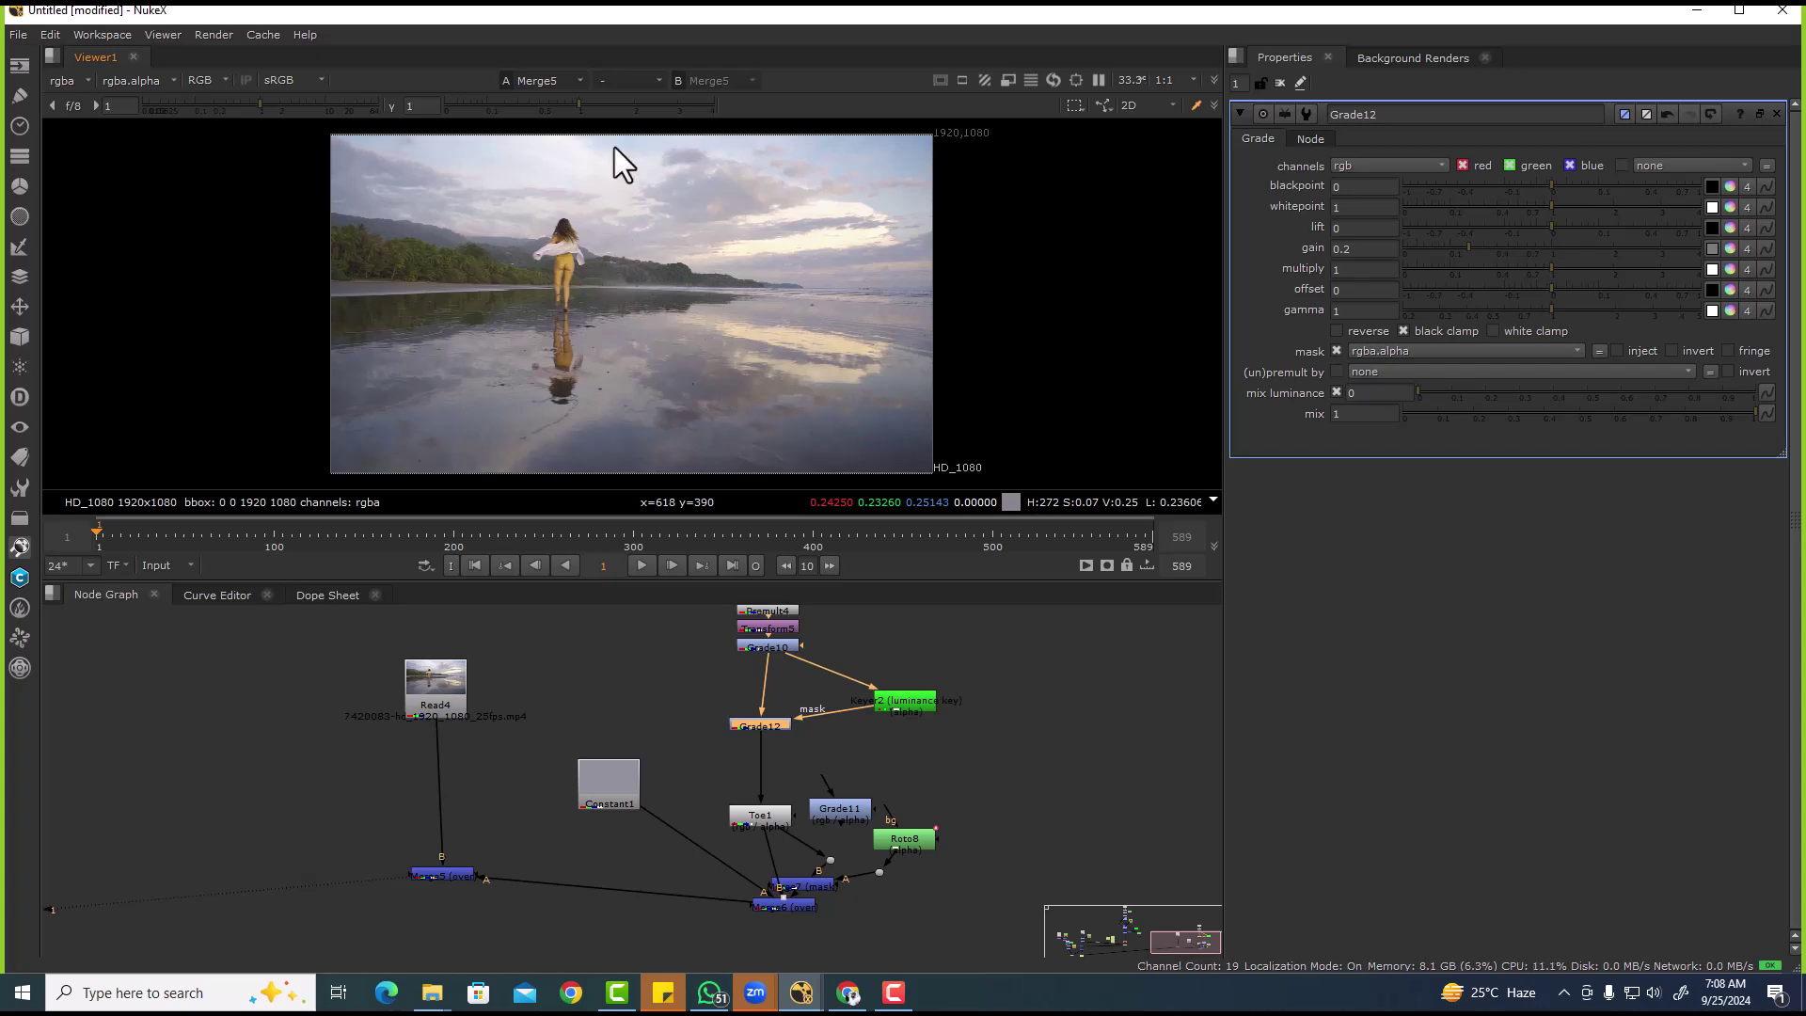
scroll(677, 310, up, 8)
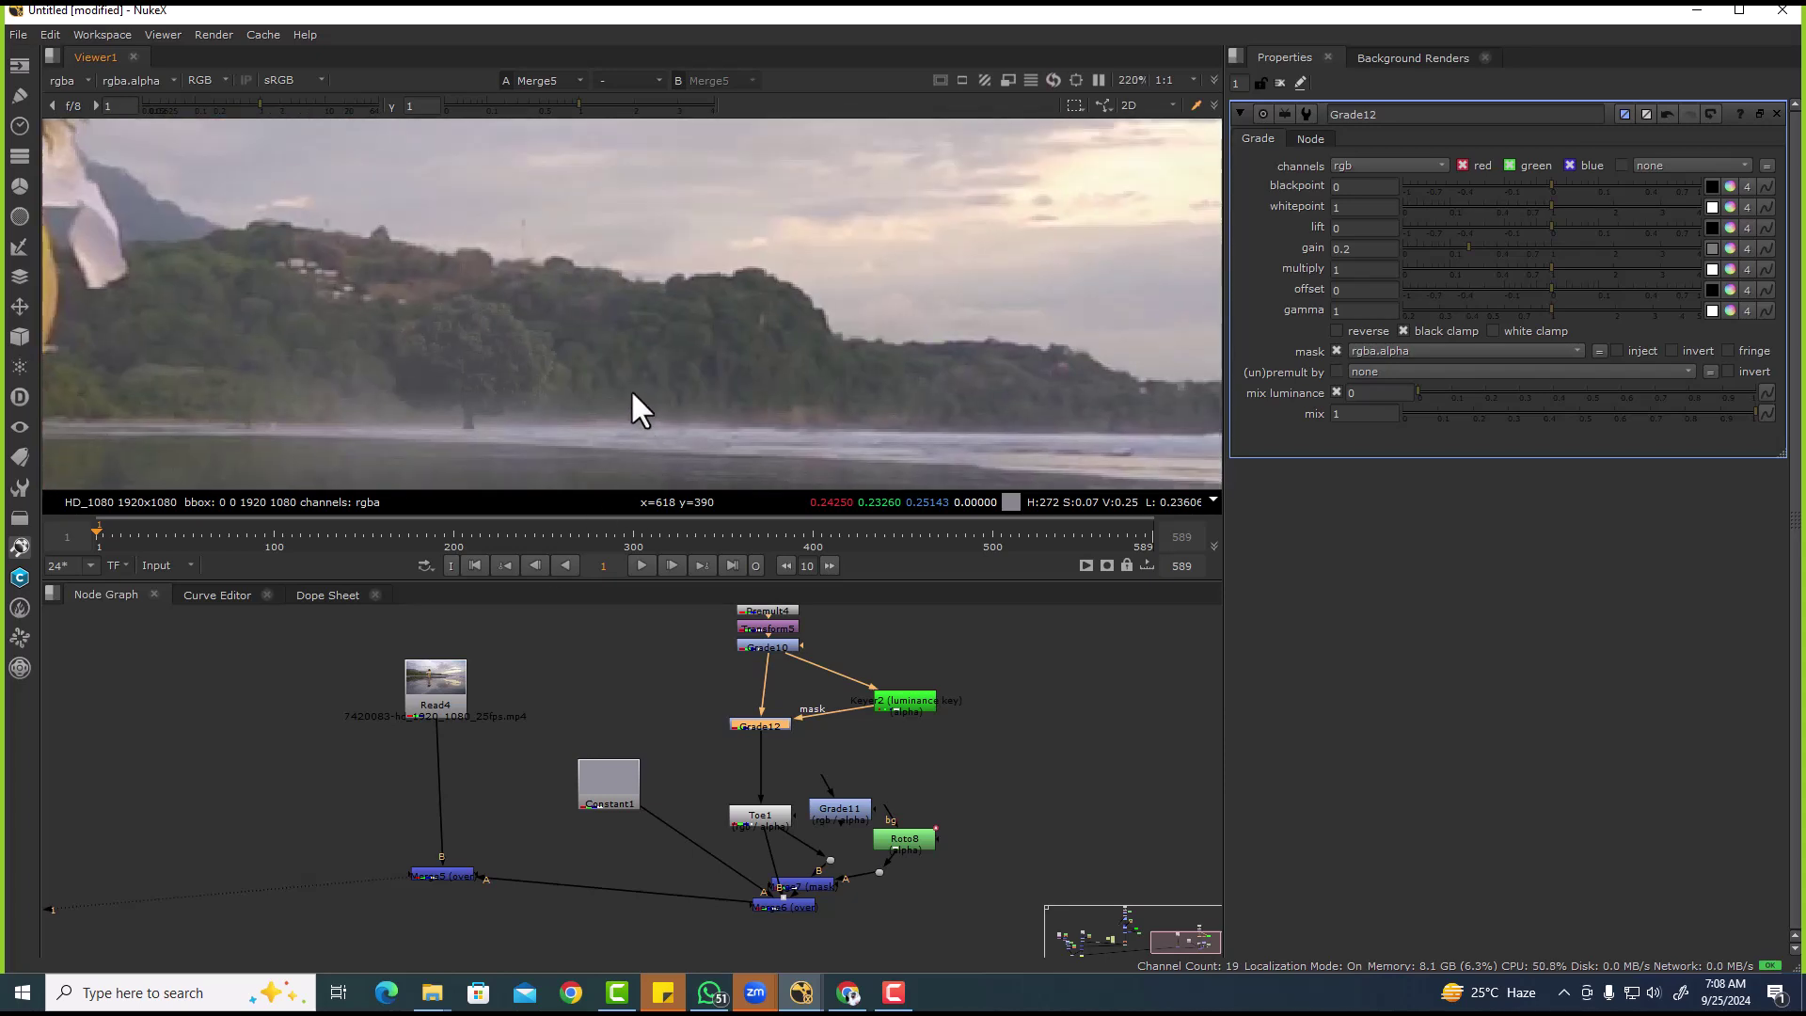
scroll(747, 642, down, 1)
middle_drag(649, 823, 668, 703)
scroll(667, 703, up, 2)
click(666, 699)
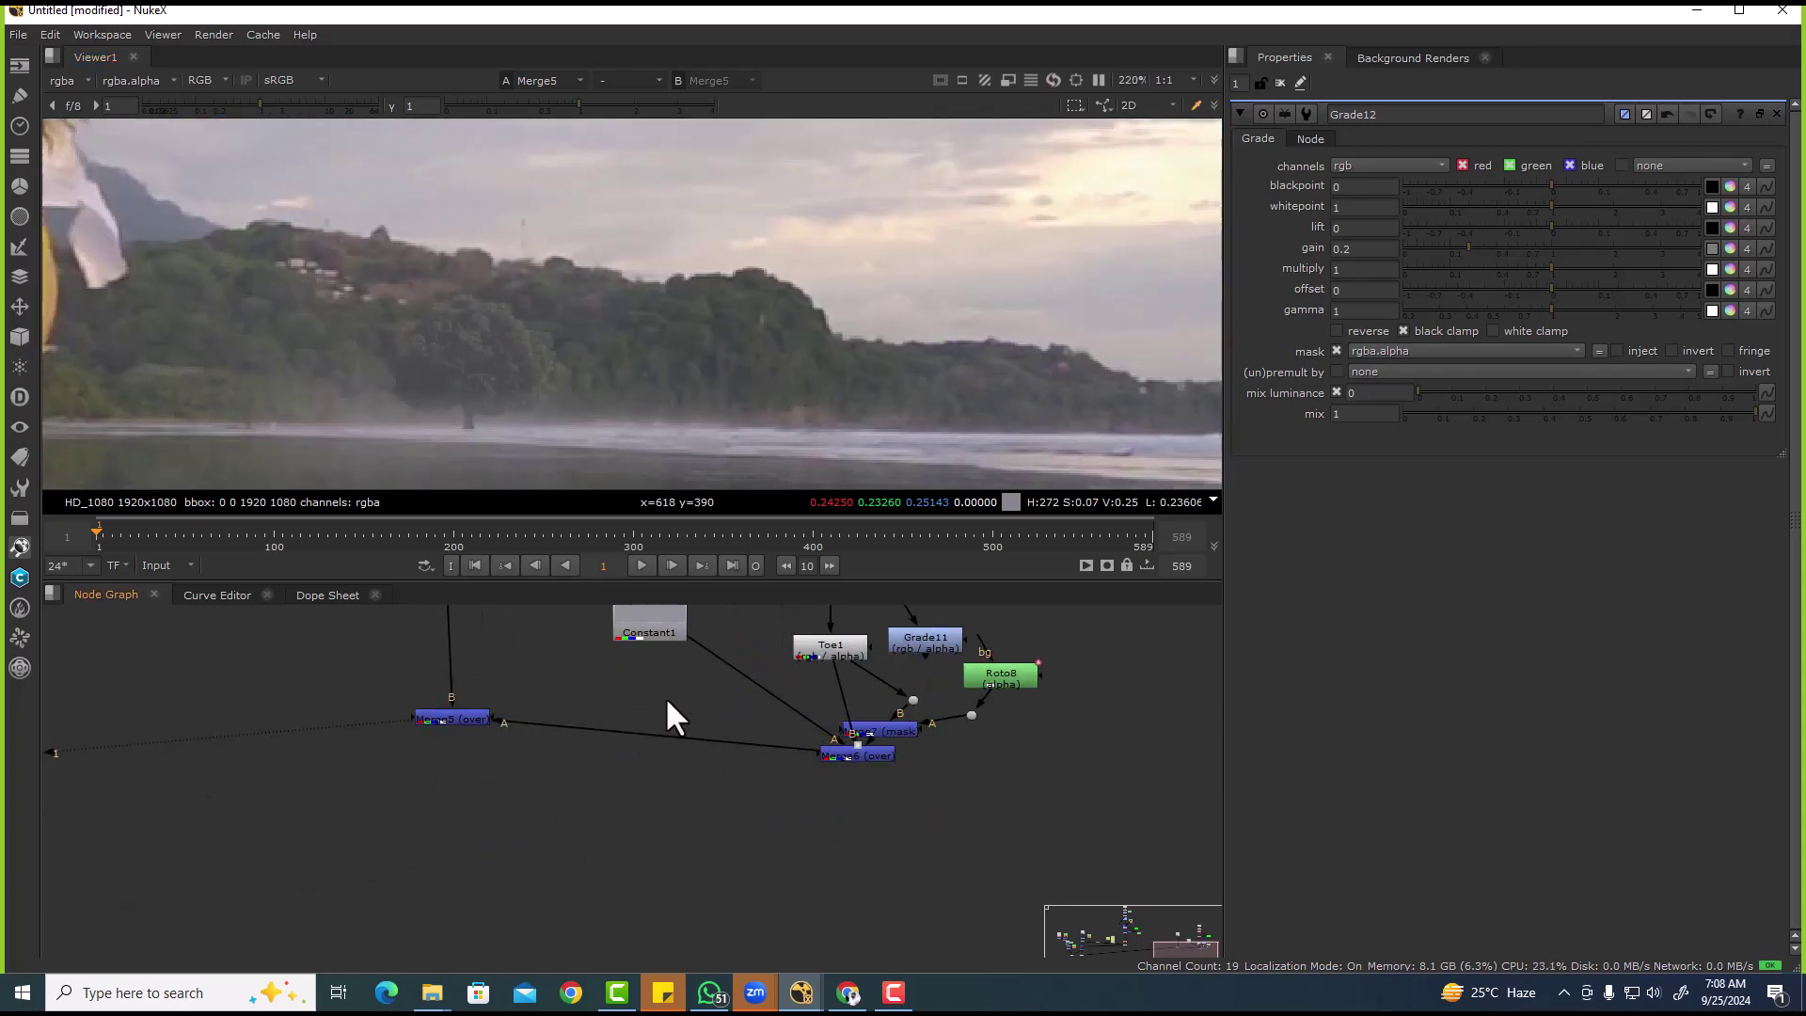
key(Tab)
text(def)
click(542, 732)
key(ctrl+z)
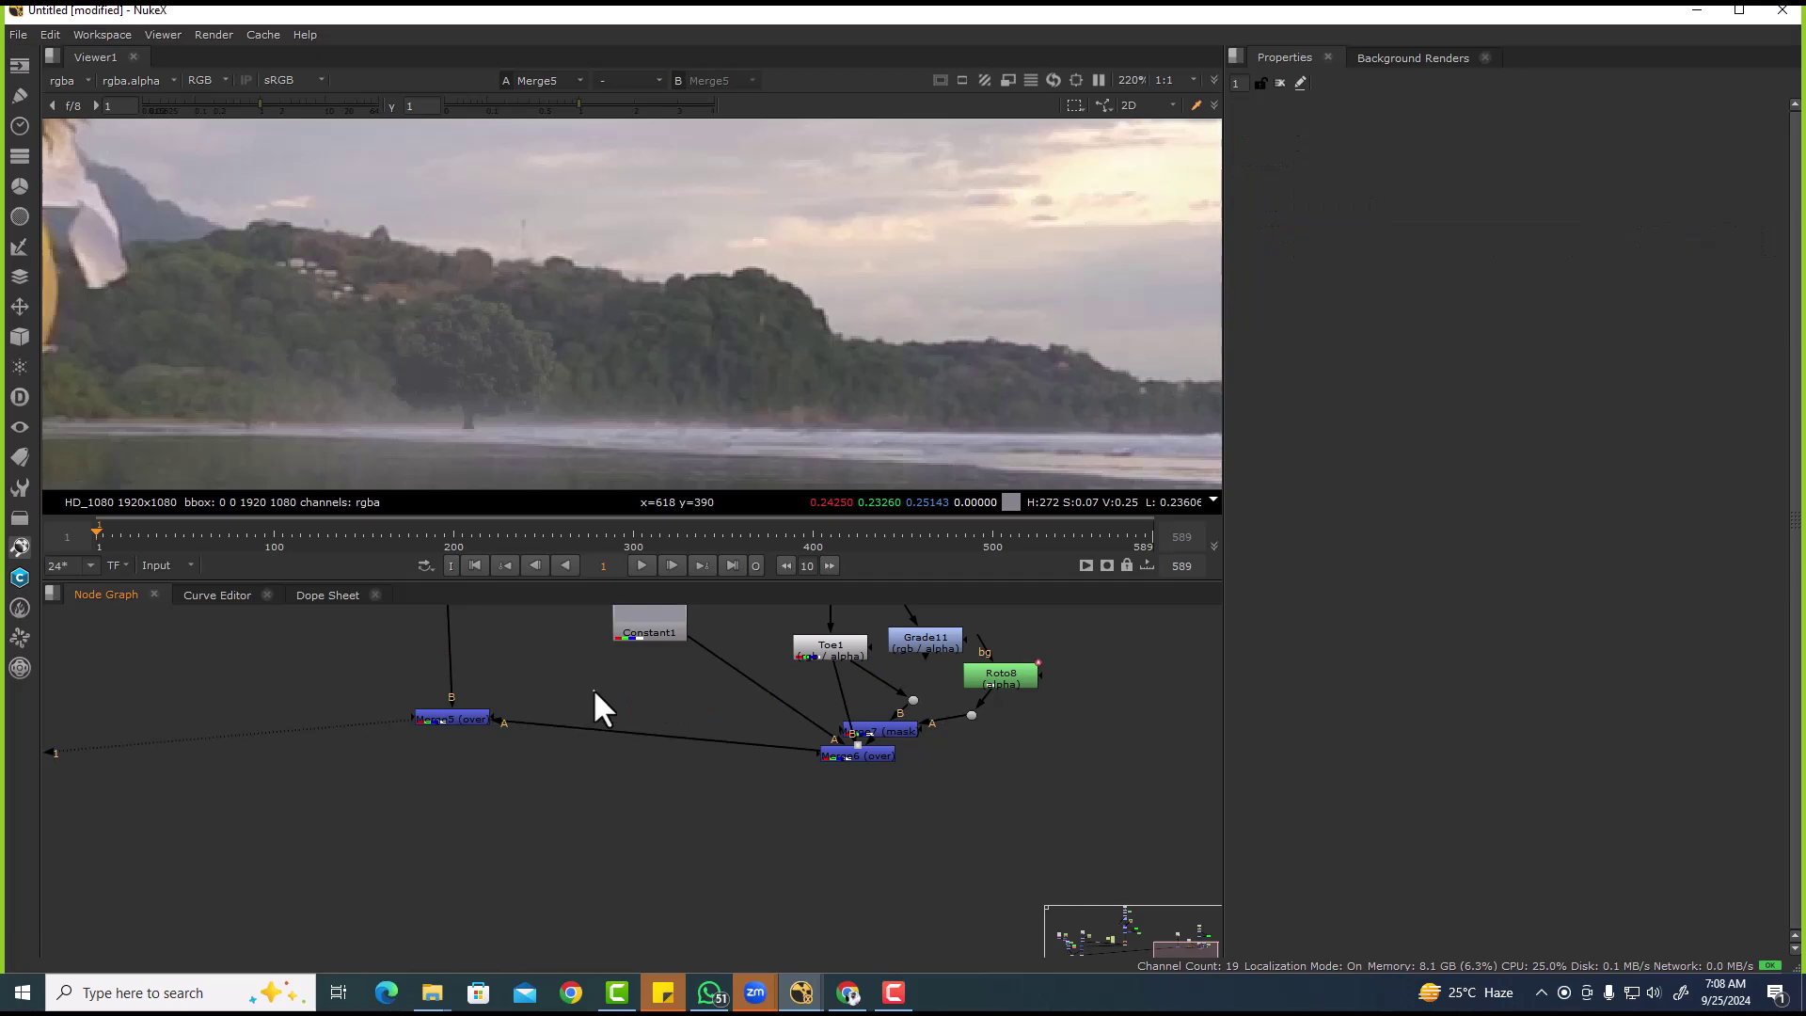
- Add a Defocus node and insert it on the tree branch just before the merge over the beach footage
key(Tab)
text(de)
click(555, 706)
drag(584, 696, 721, 742)
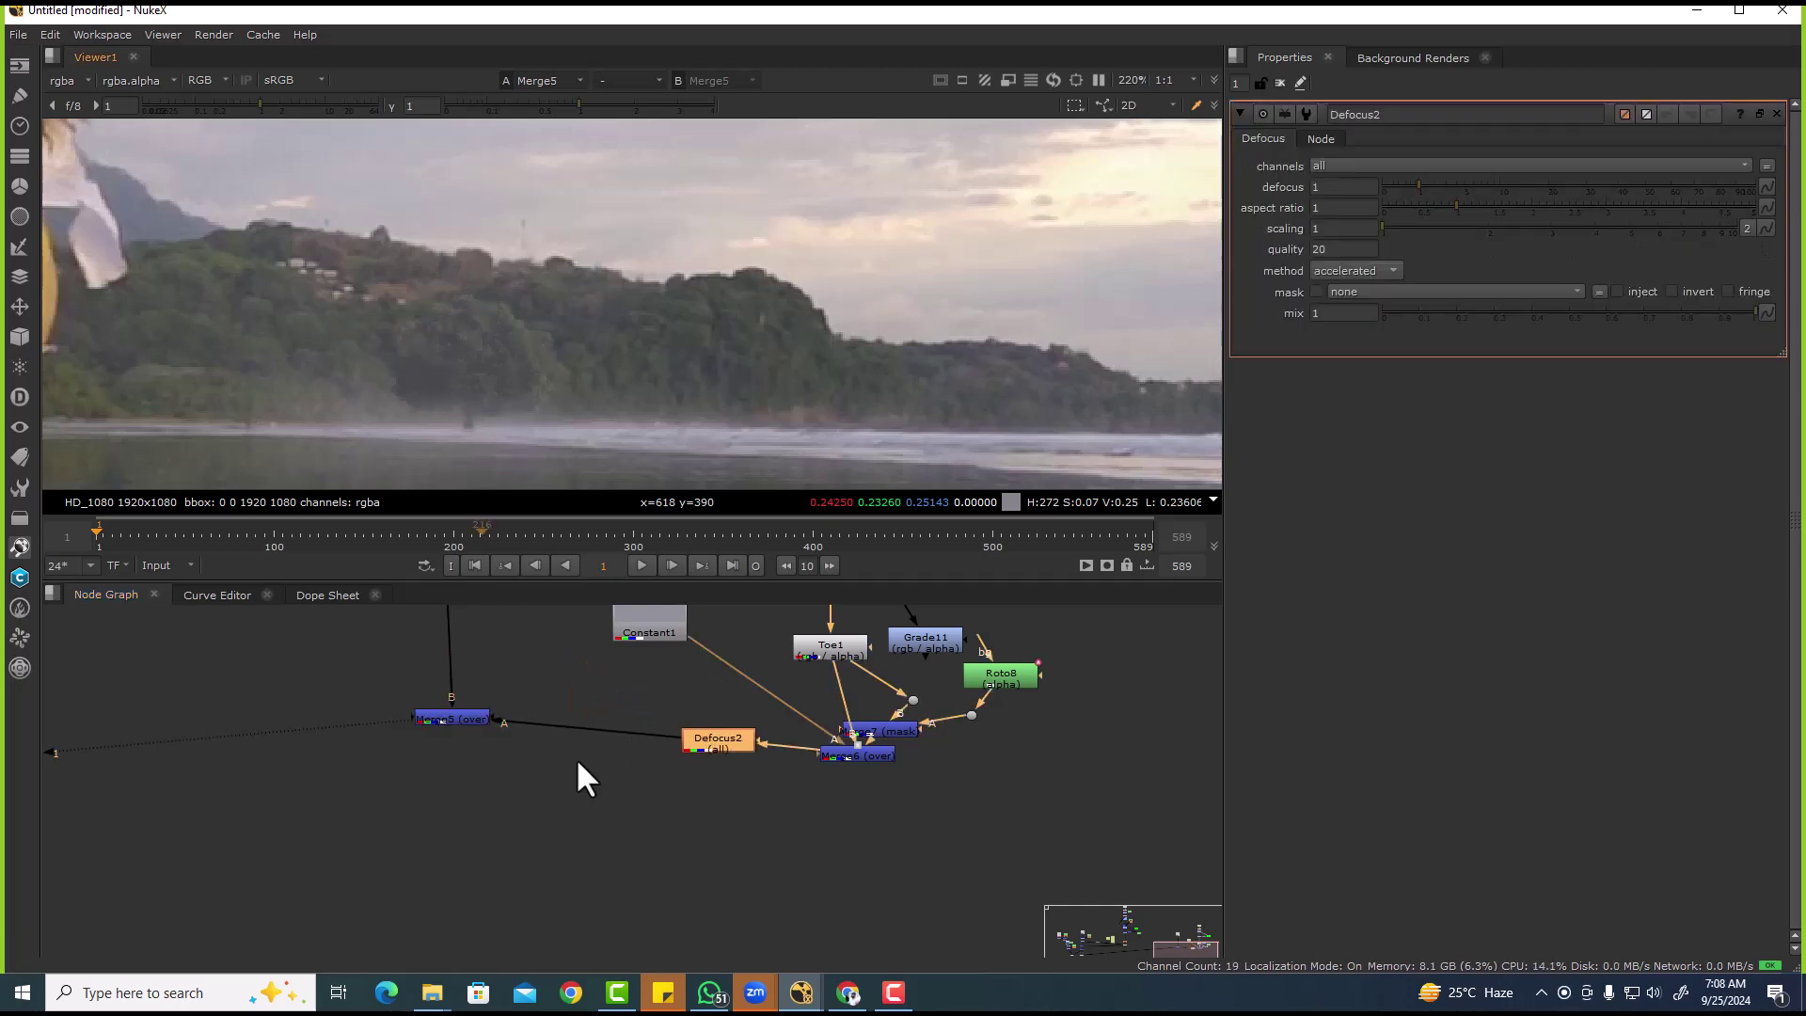
- Set the tree branch's defocus amount to 0.25, judging the softness against the hillside up close and in the full frame
drag(1420, 183, 1278, 183)
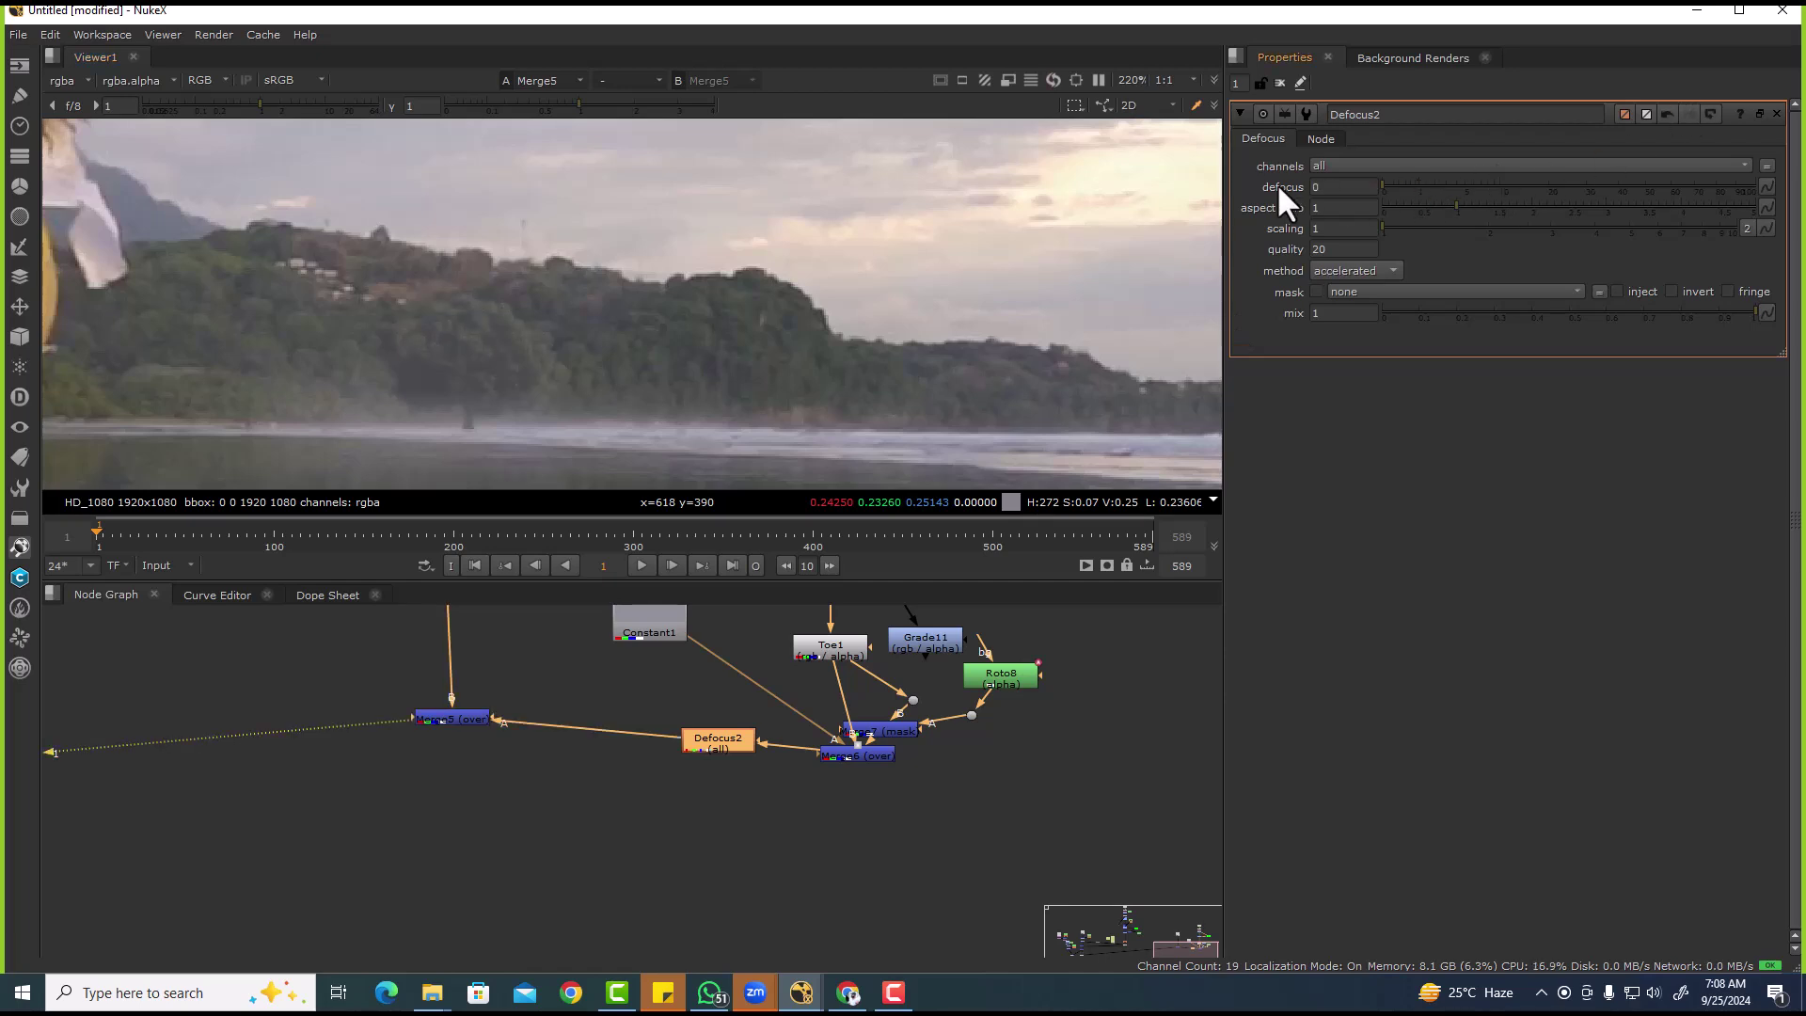
scroll(363, 296, up, 5)
click(1363, 187)
text(.3)
key(Up)
key(Down)
key(Down)
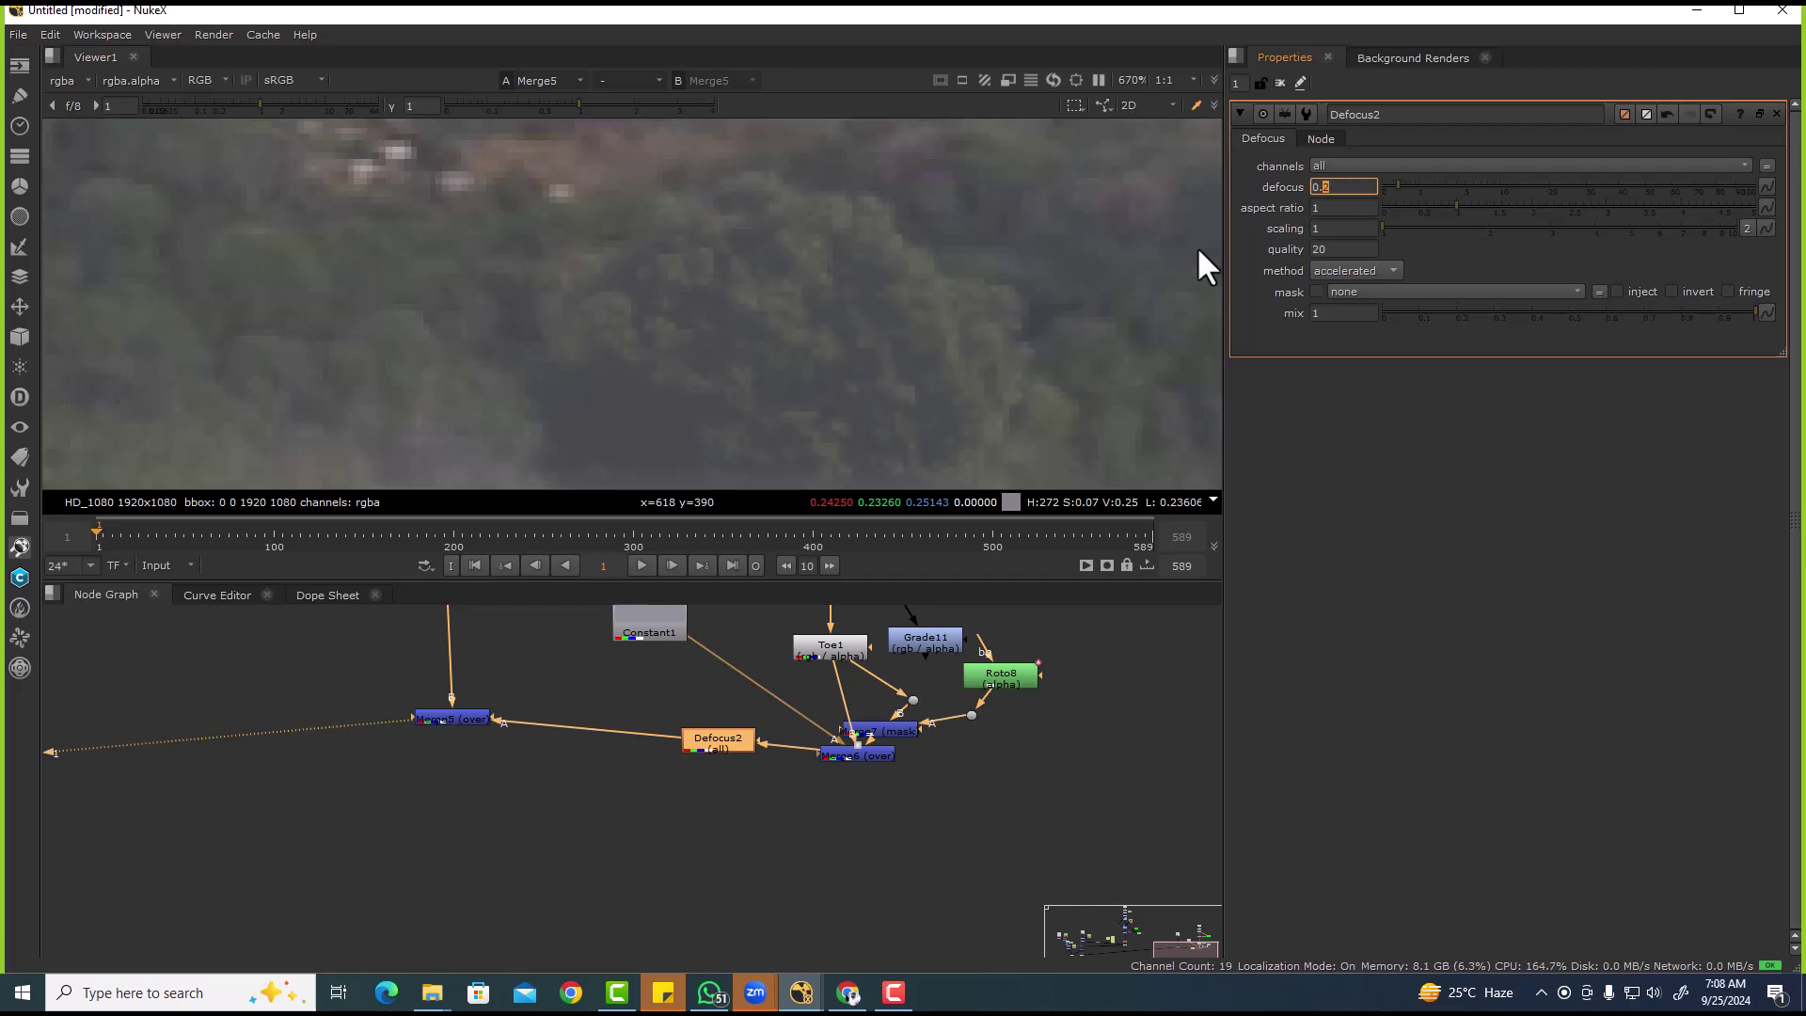
scroll(443, 461, down, 8)
scroll(567, 288, up, 6)
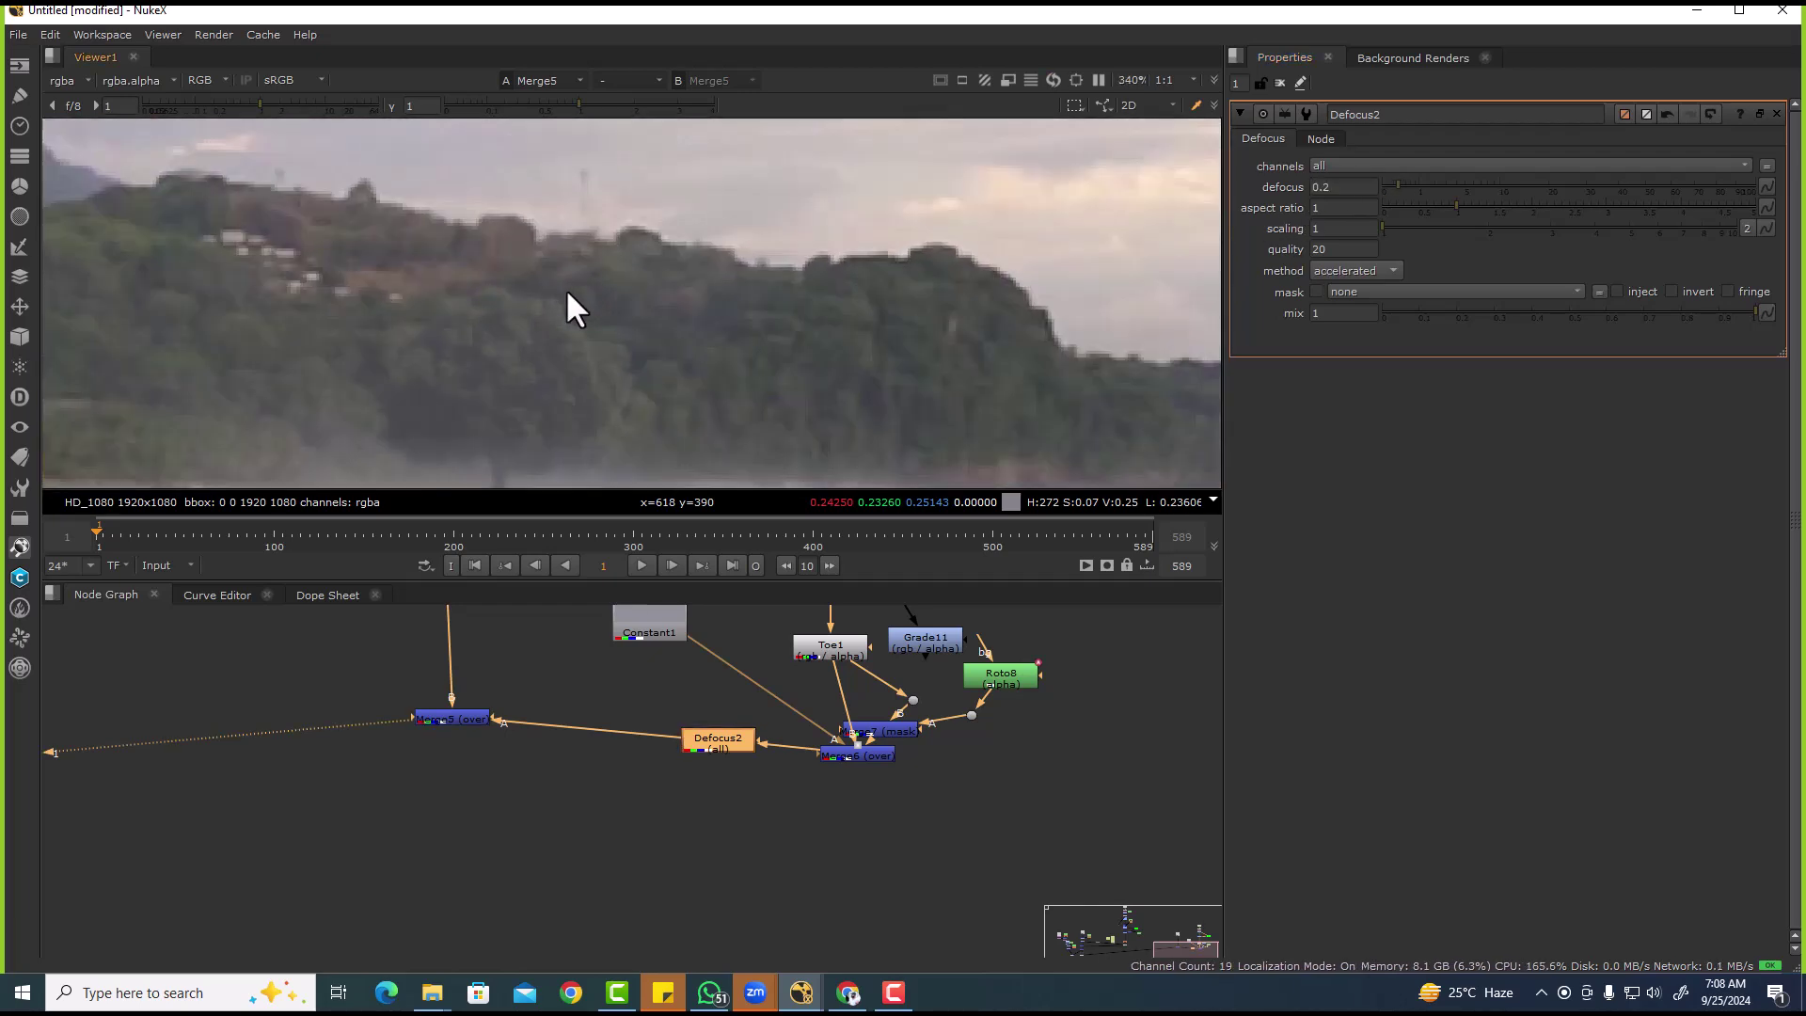
scroll(567, 292, up, 3)
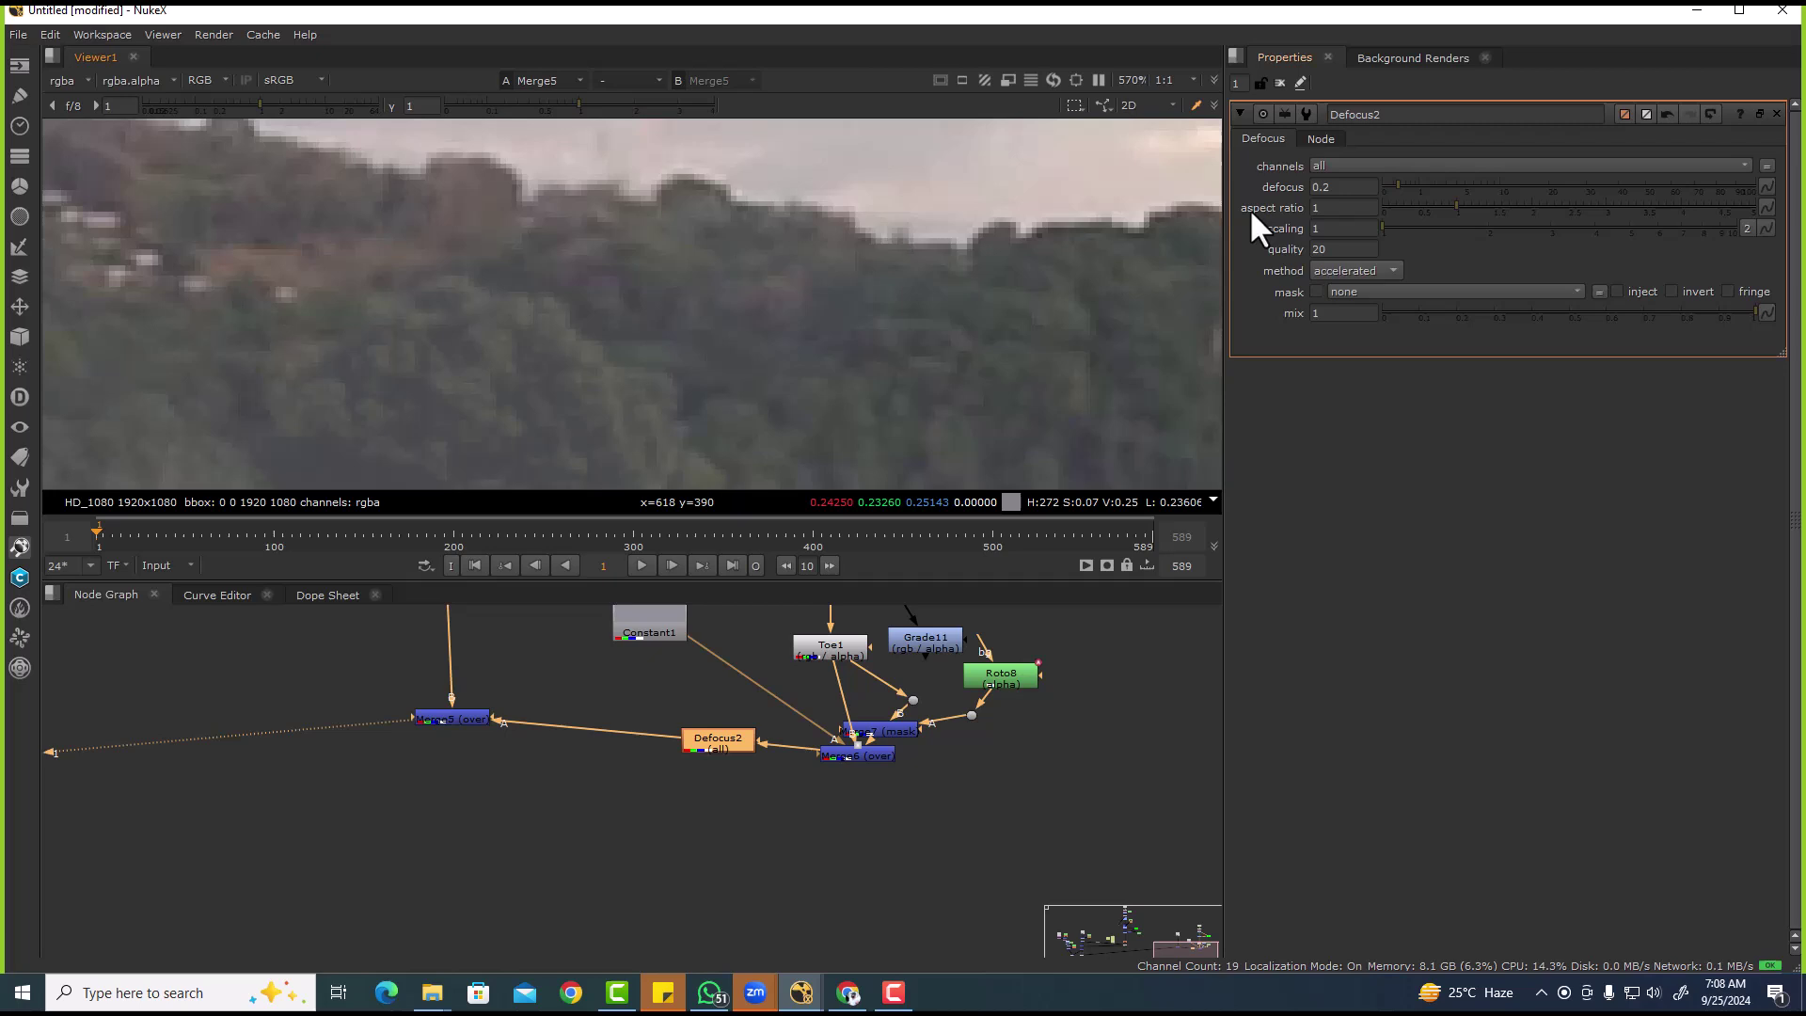
click(1398, 189)
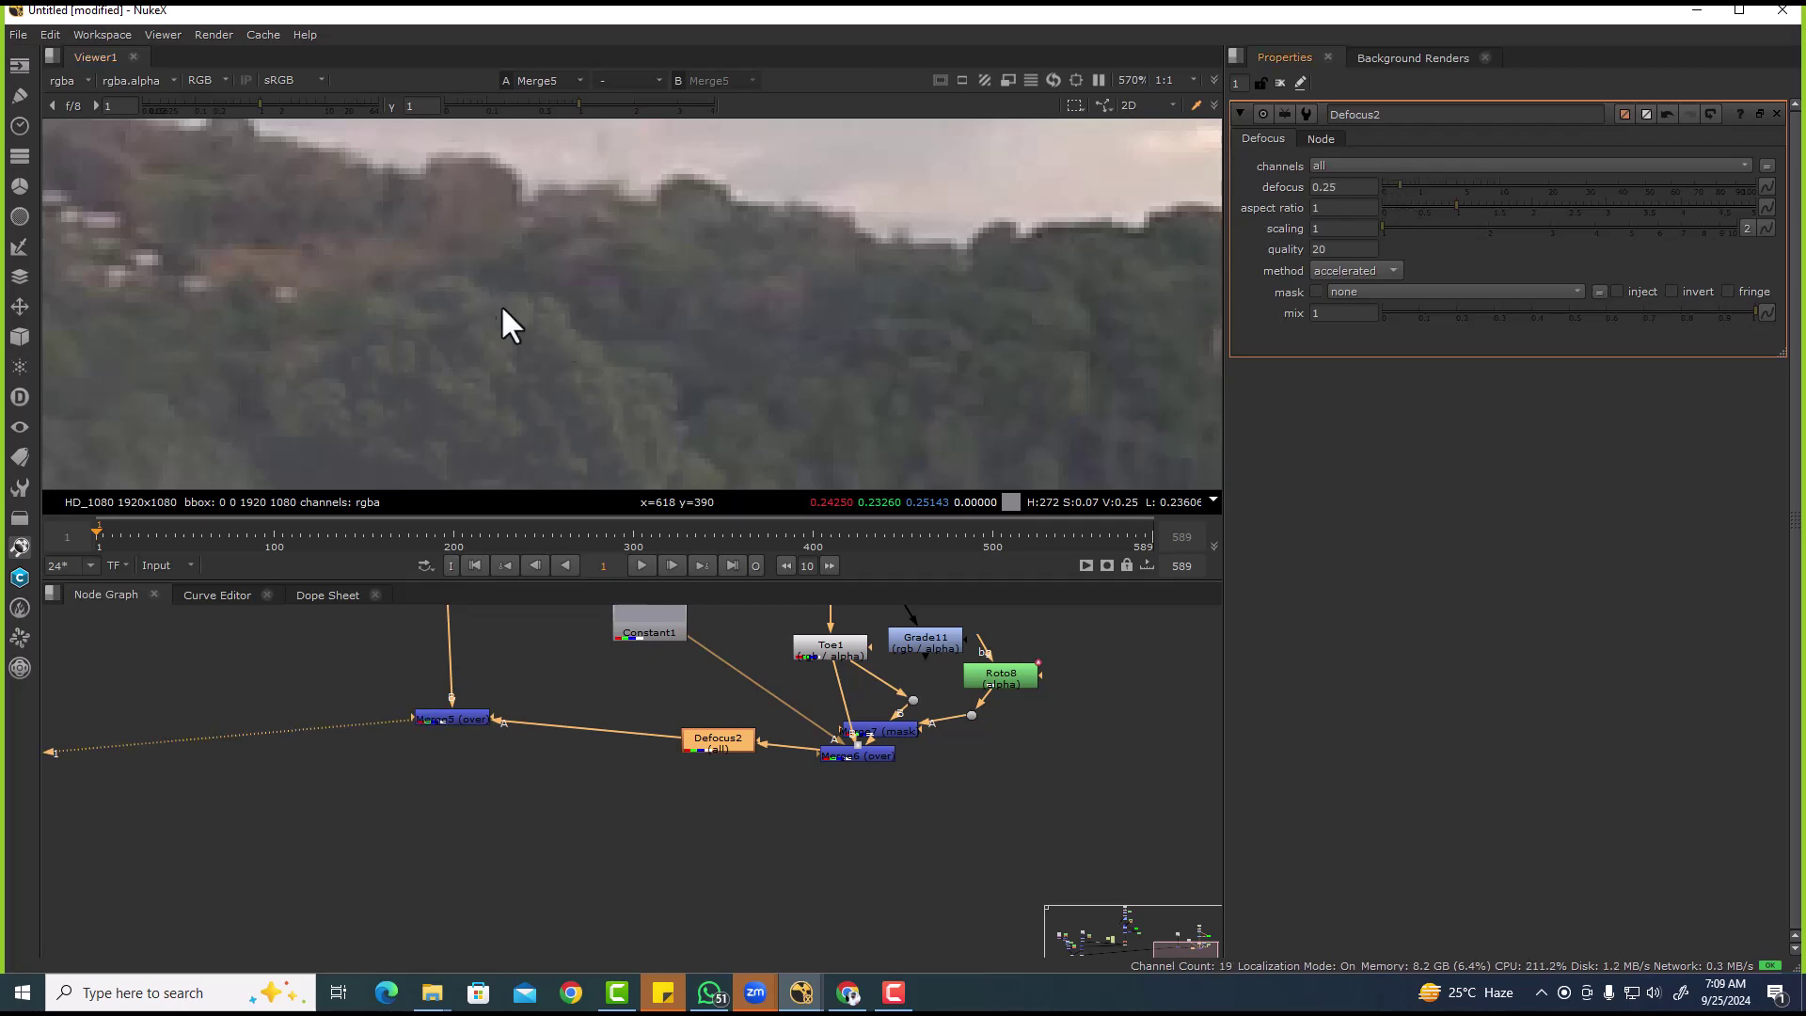
scroll(500, 303, down, 4)
key(f)
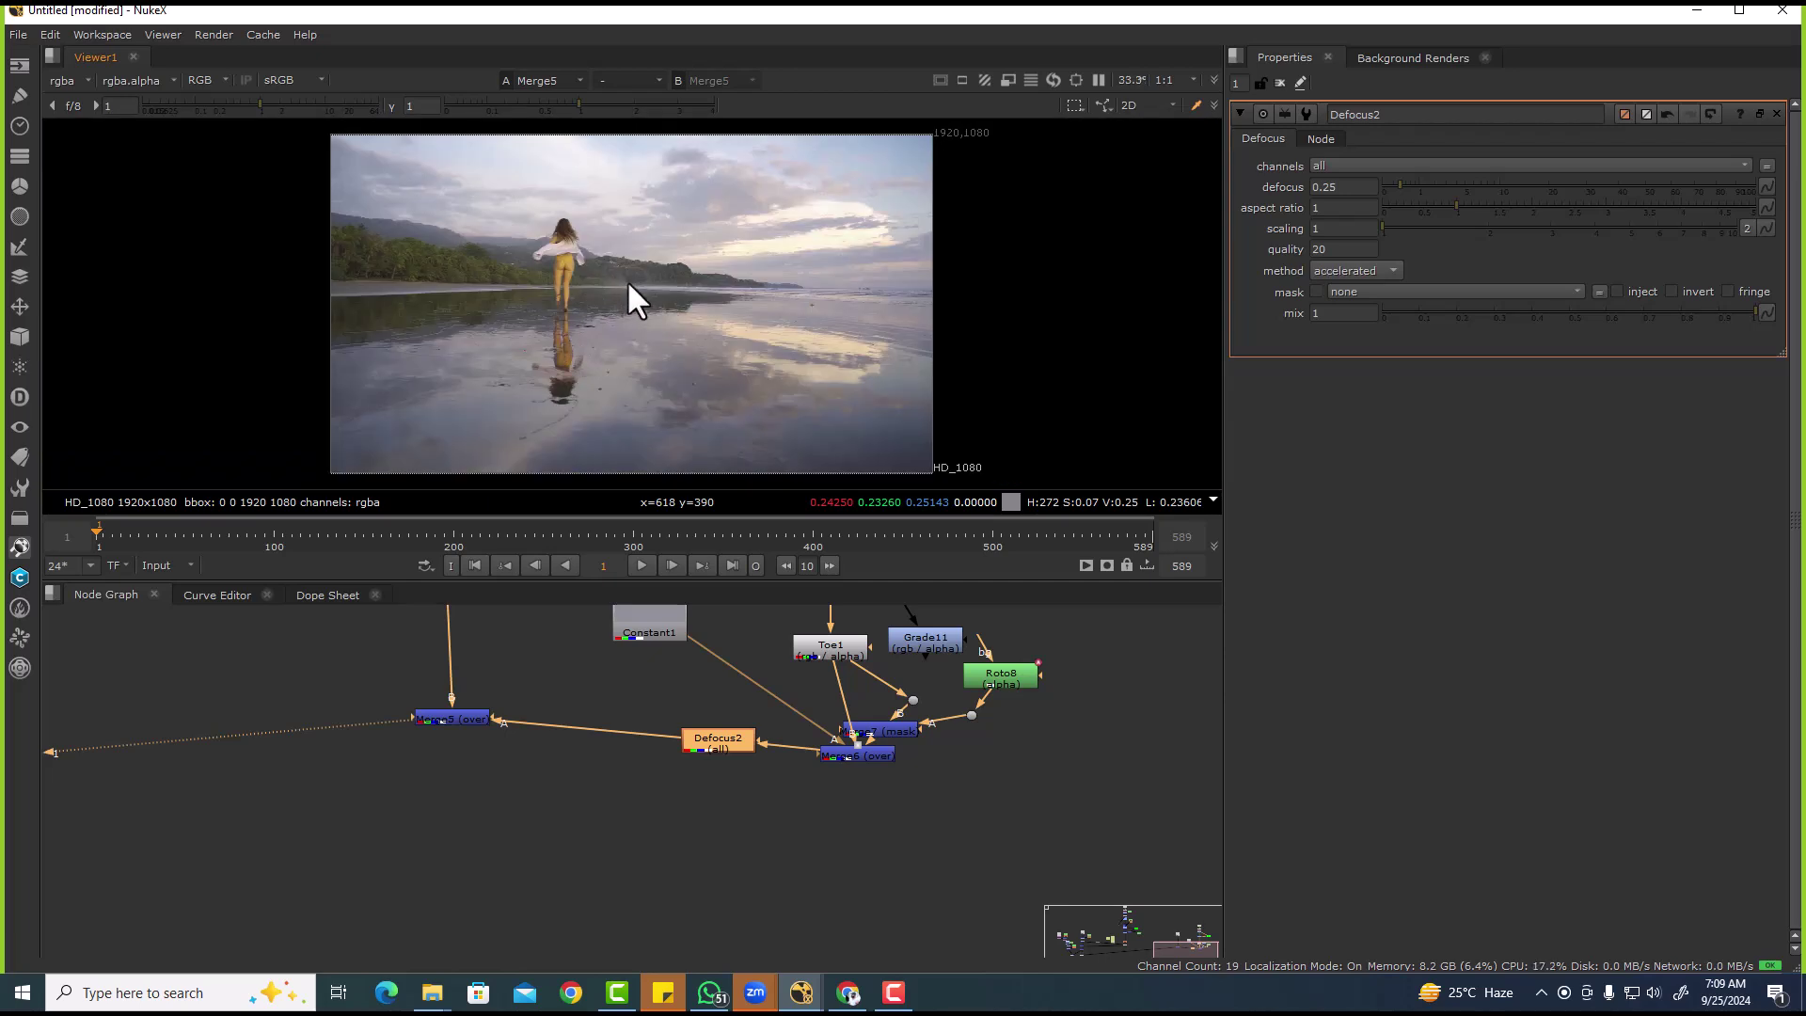
- Show the output of Merge2, the earlier tree composite, in the viewer
scroll(383, 725, down, 3)
drag(375, 697, 550, 802)
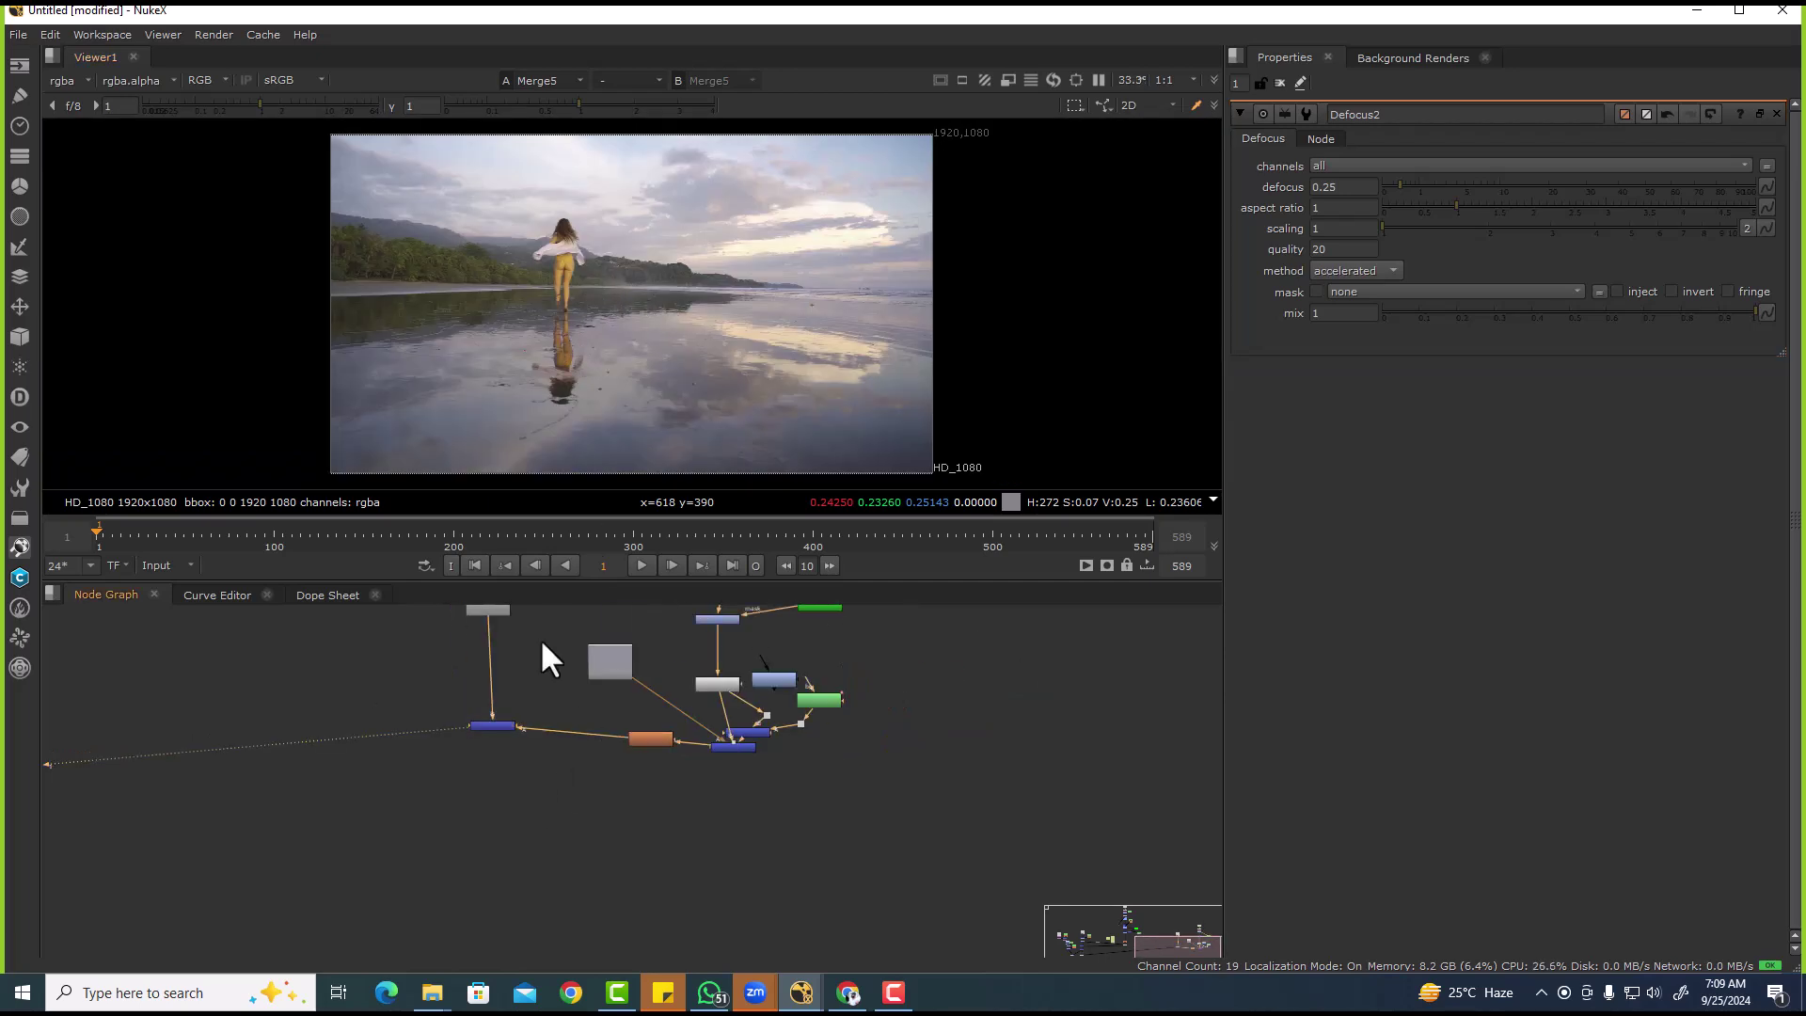
scroll(527, 734, down, 3)
scroll(329, 725, up, 5)
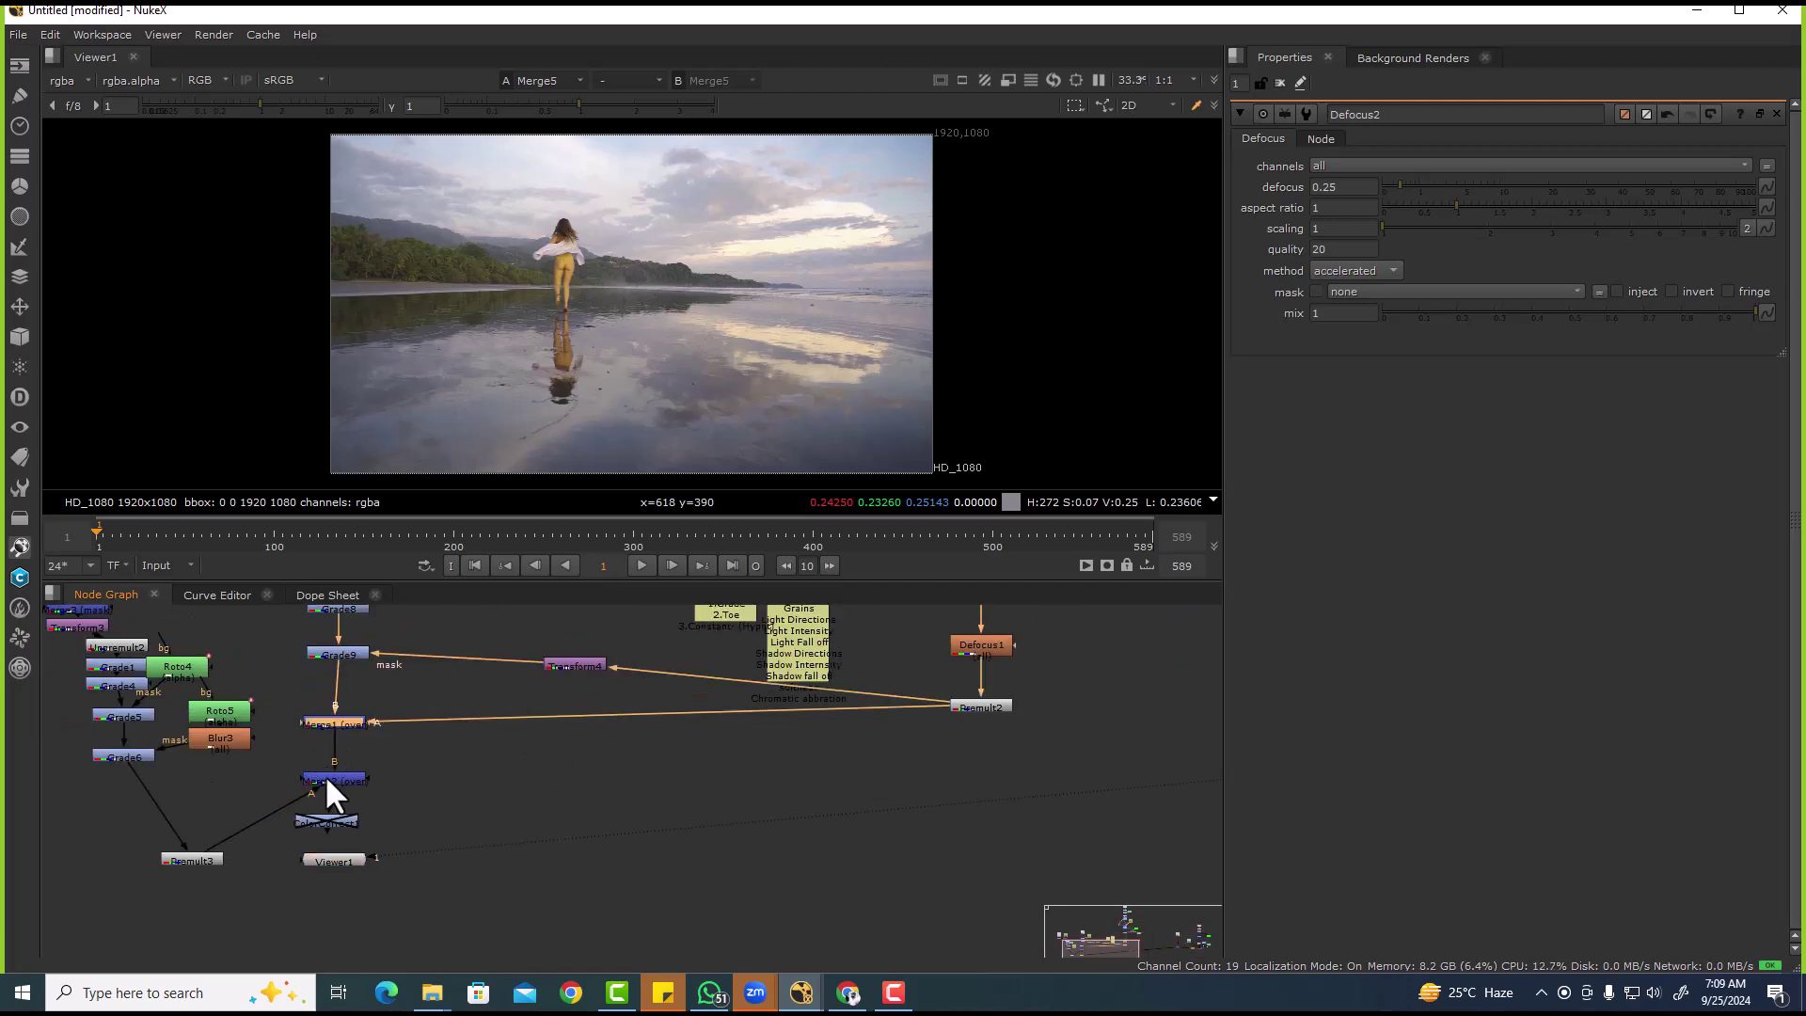
click(403, 302)
key(1)
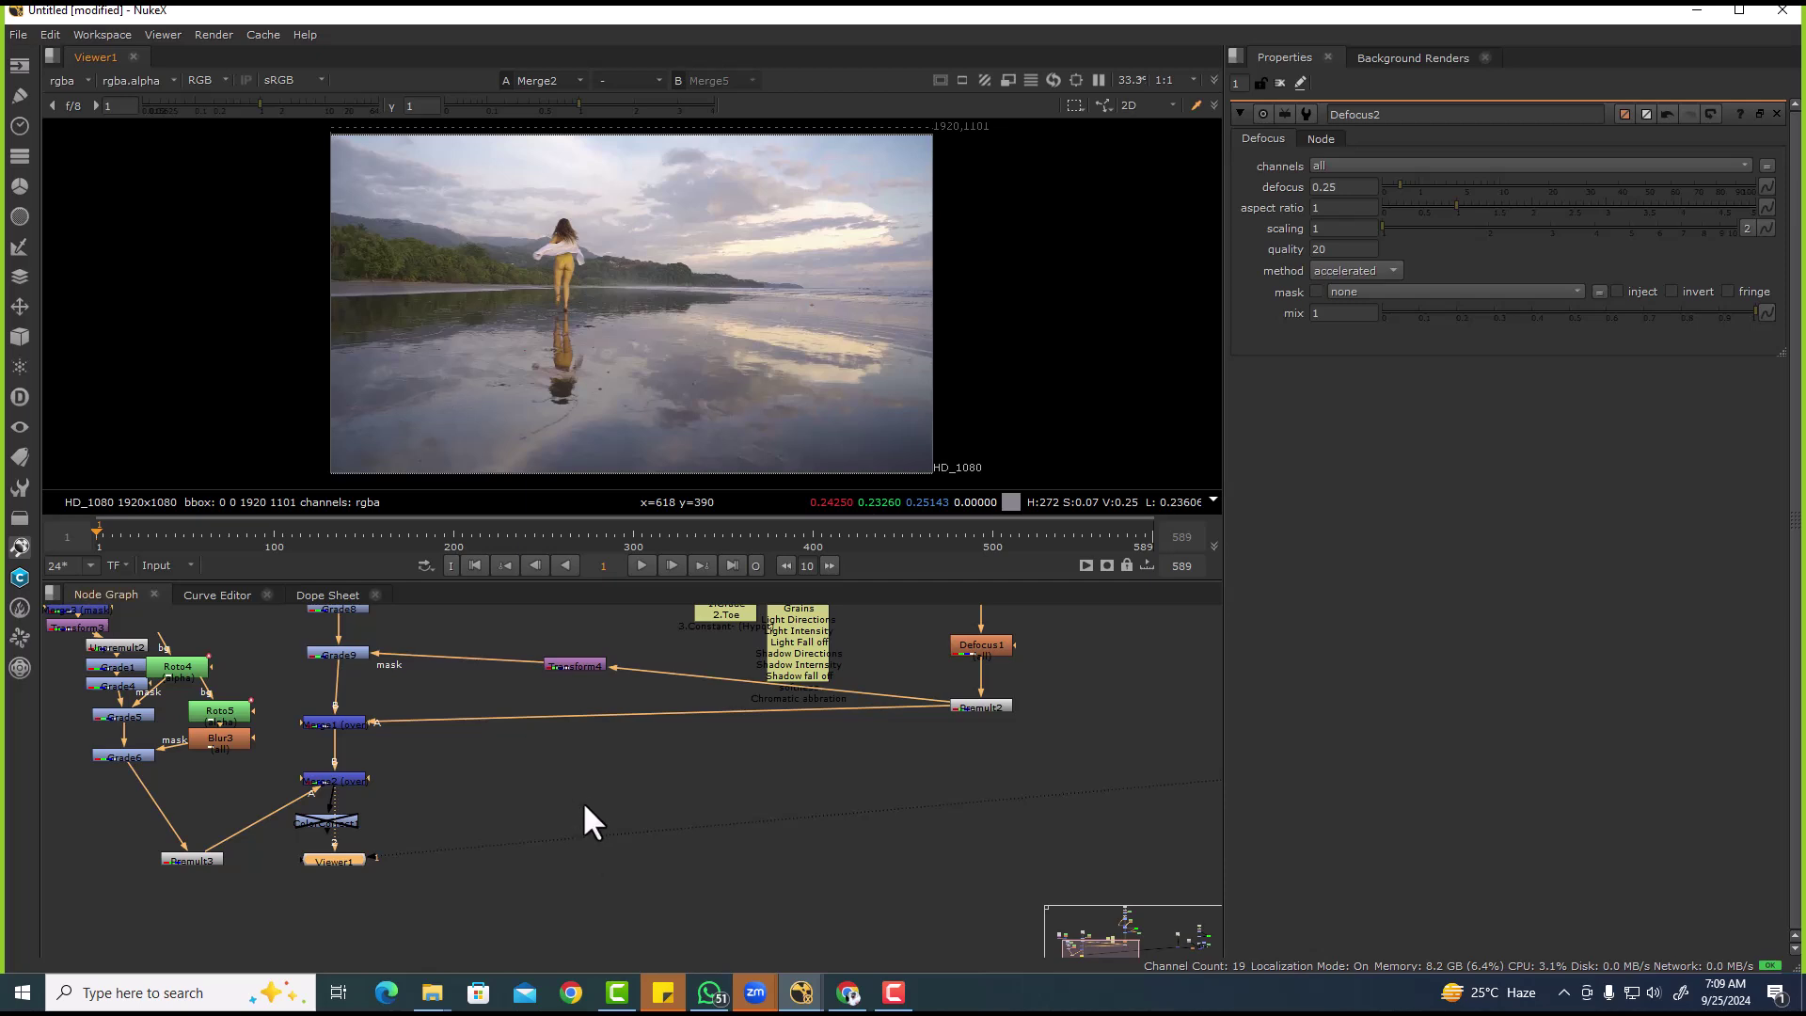
middle_drag(583, 820, 630, 929)
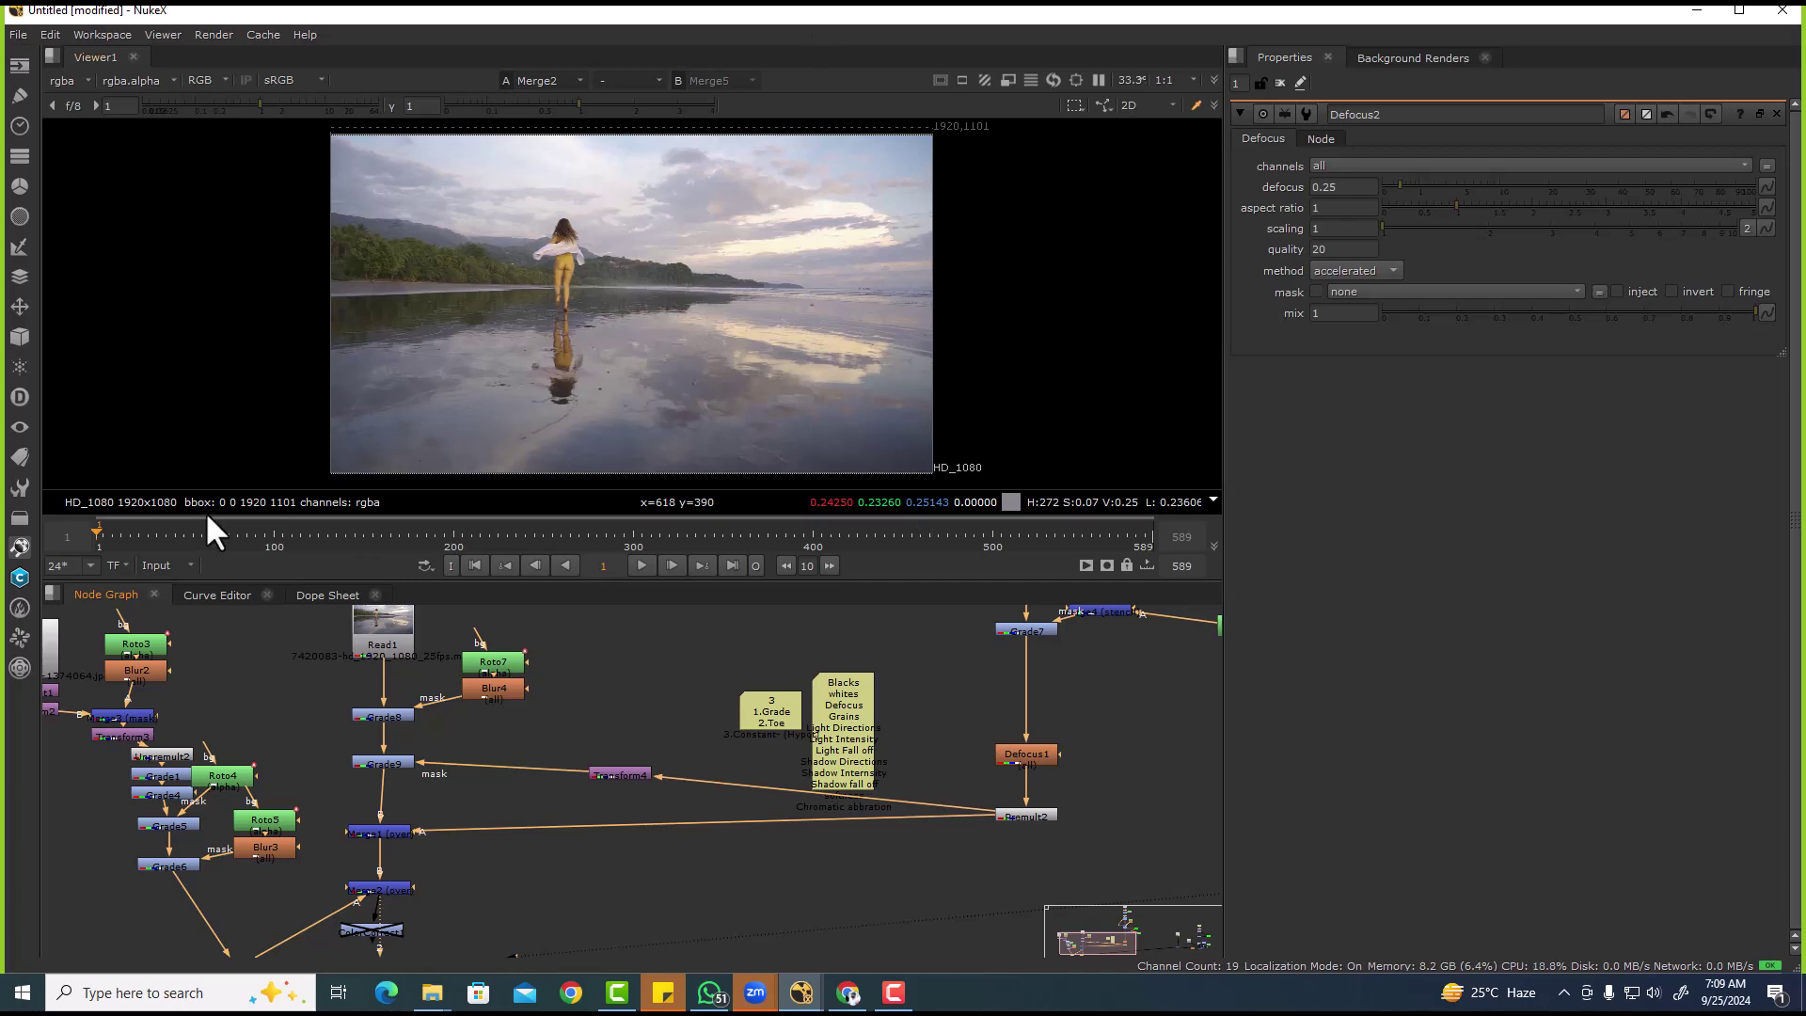
- Check the composite around frames 200 and 198, and return to the first frame
click(454, 528)
drag(274, 209, 475, 344)
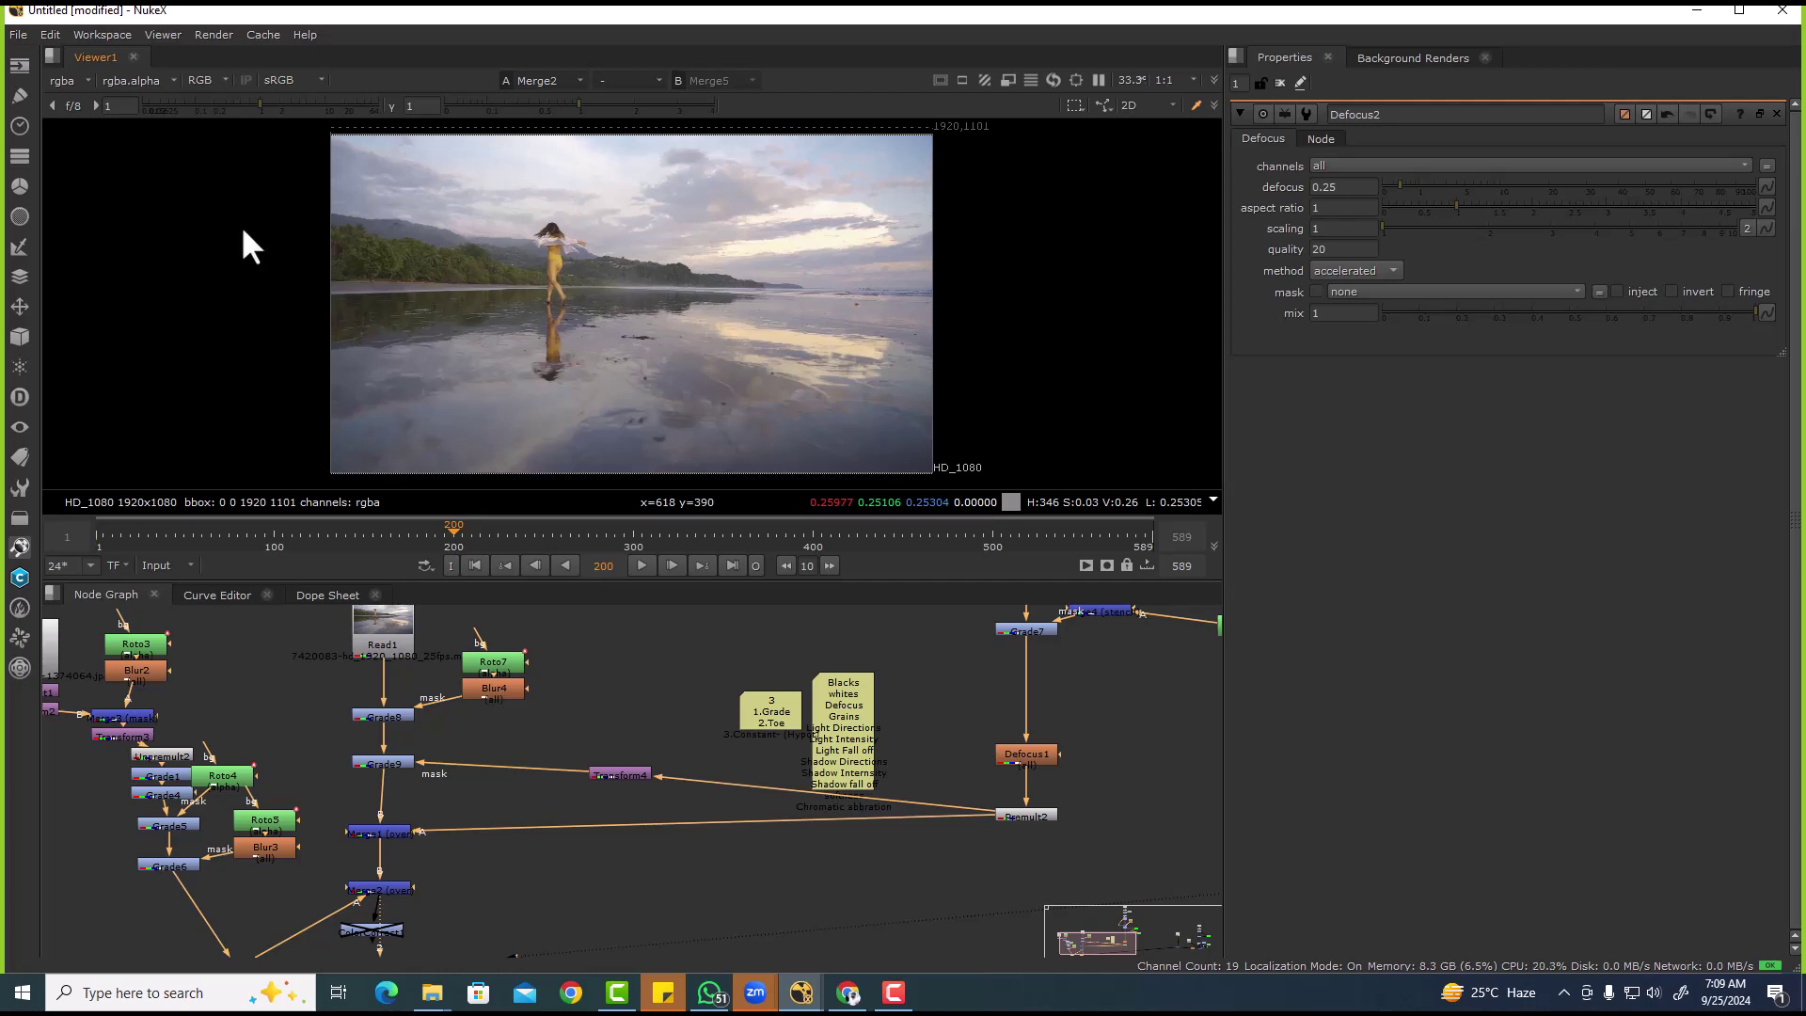
click(450, 529)
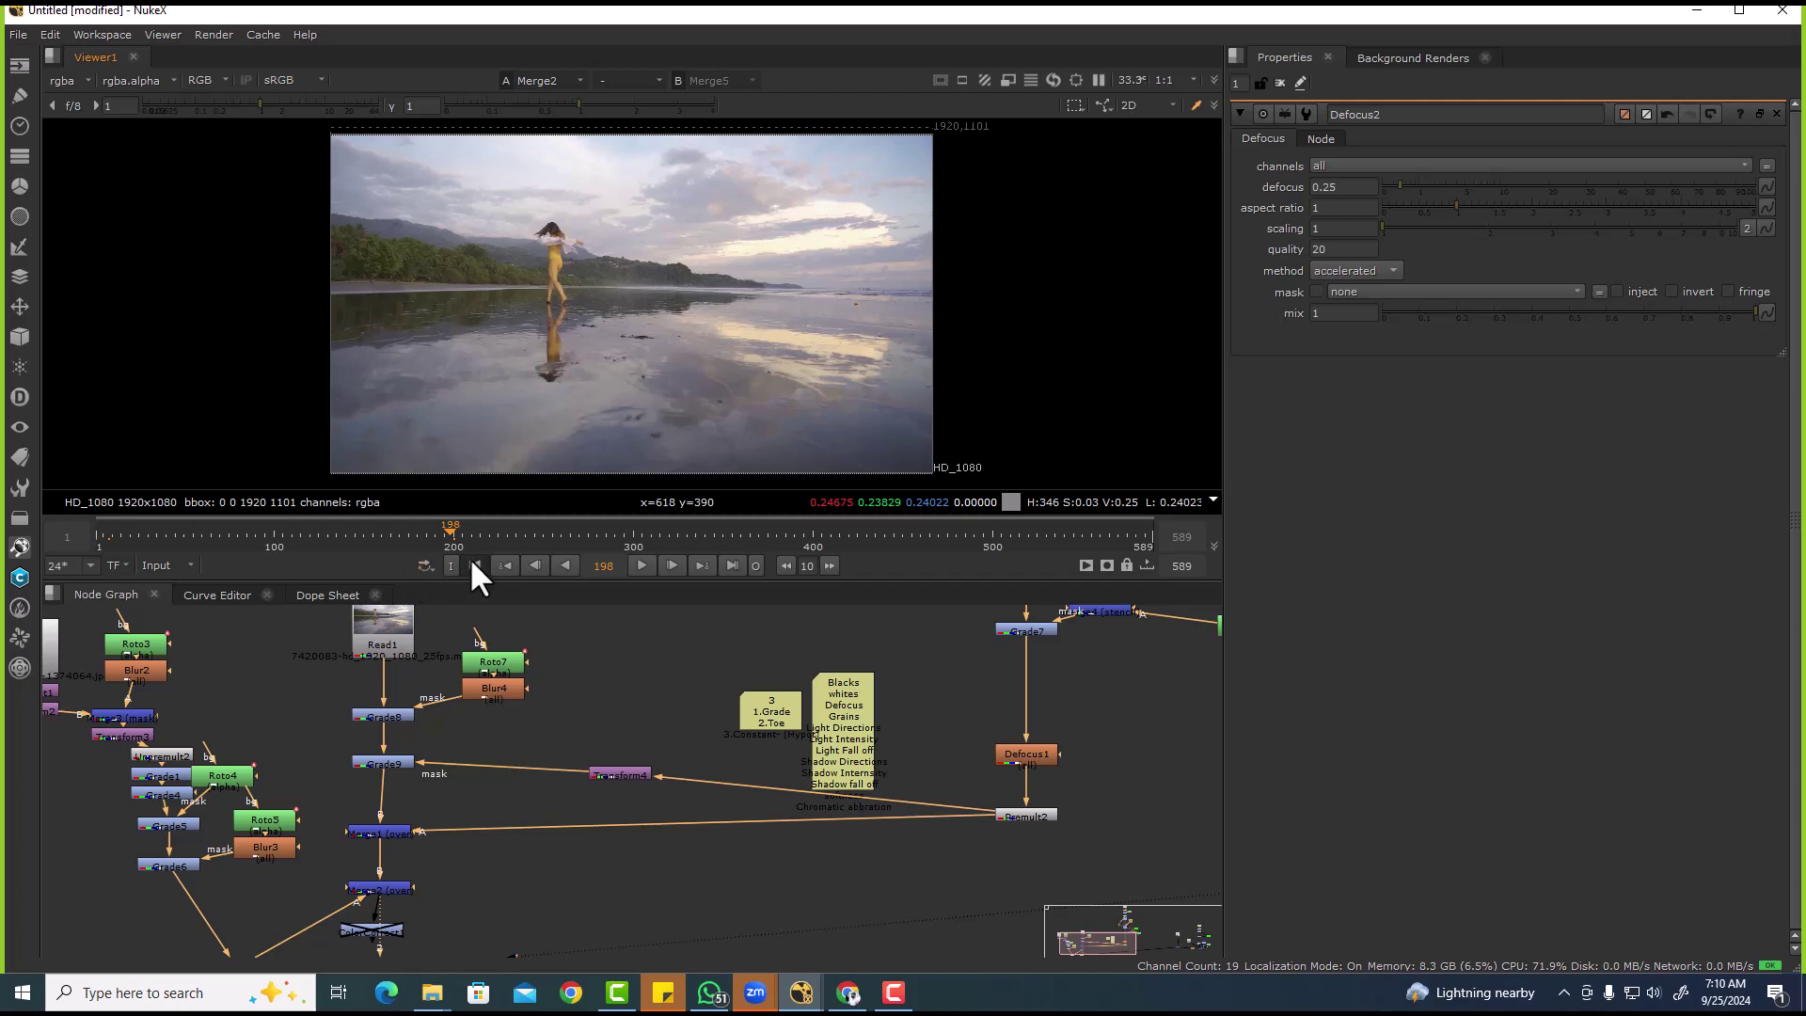
click(474, 564)
- Open Grade1 in the Merge2 tree branch and set a keyframe on its gain at frame 1
scroll(155, 779, up, 2)
click(153, 774)
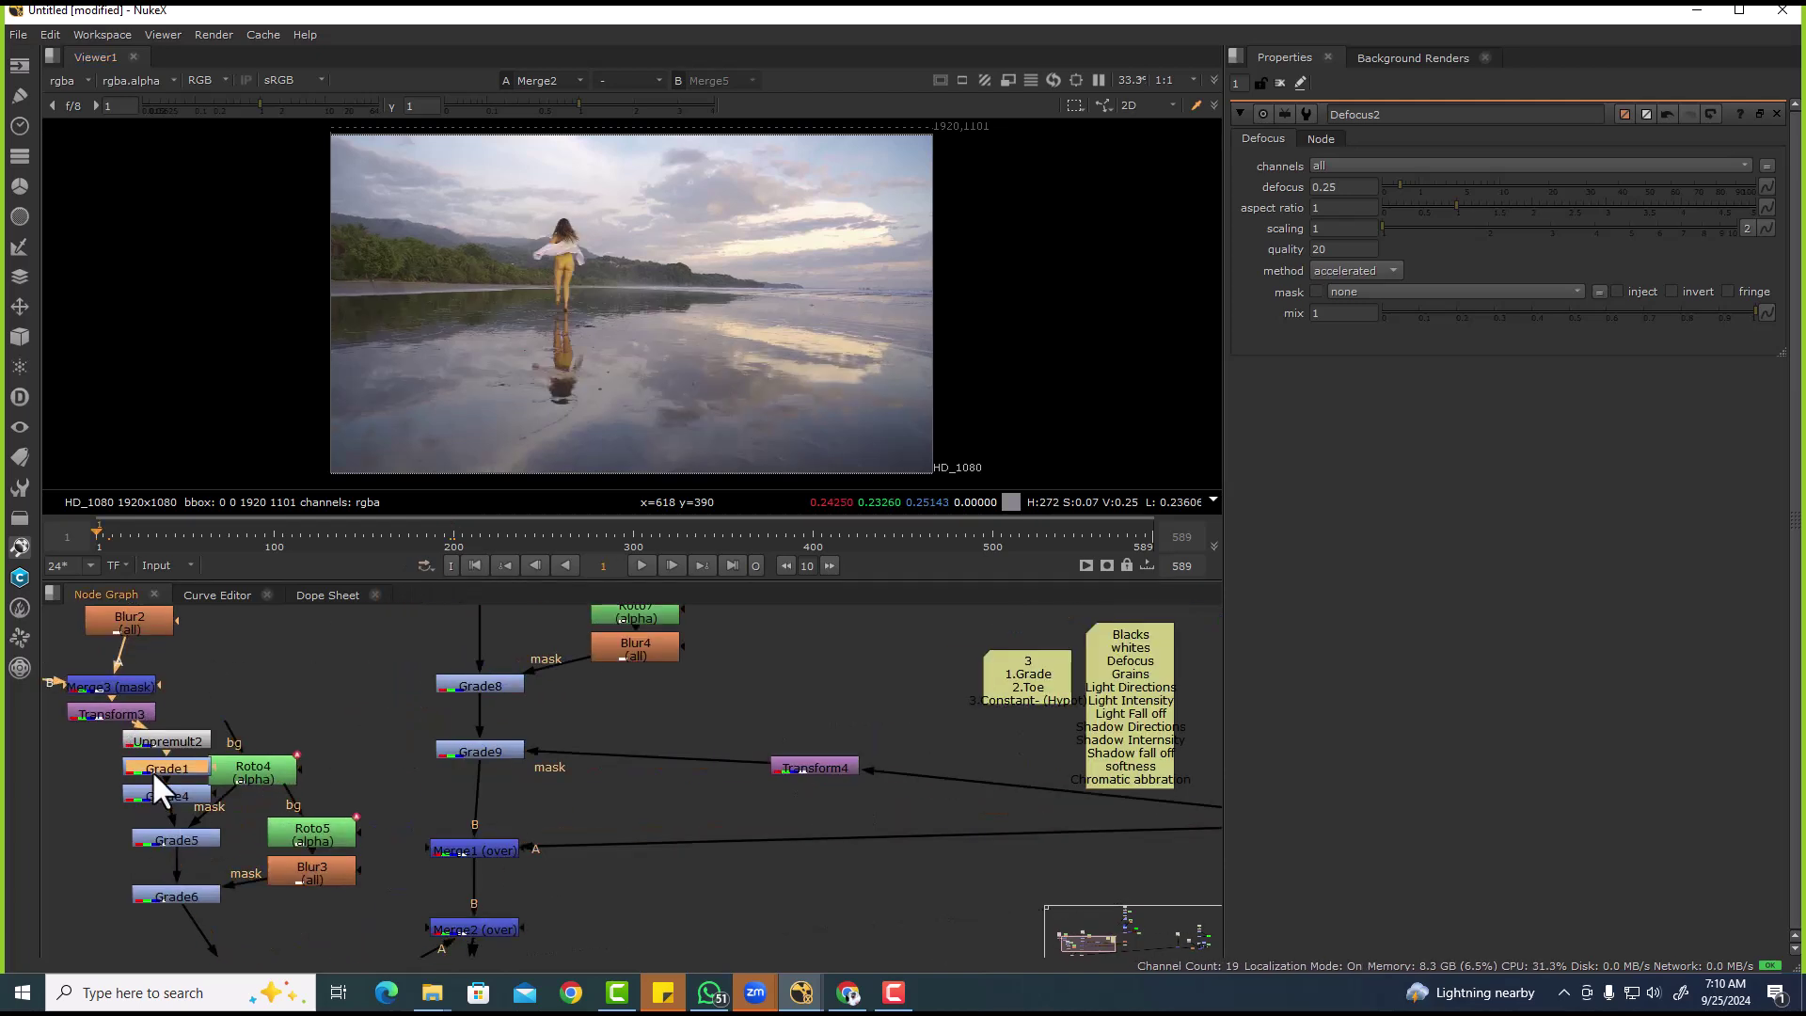
double_click(151, 770)
click(1764, 247)
click(1740, 260)
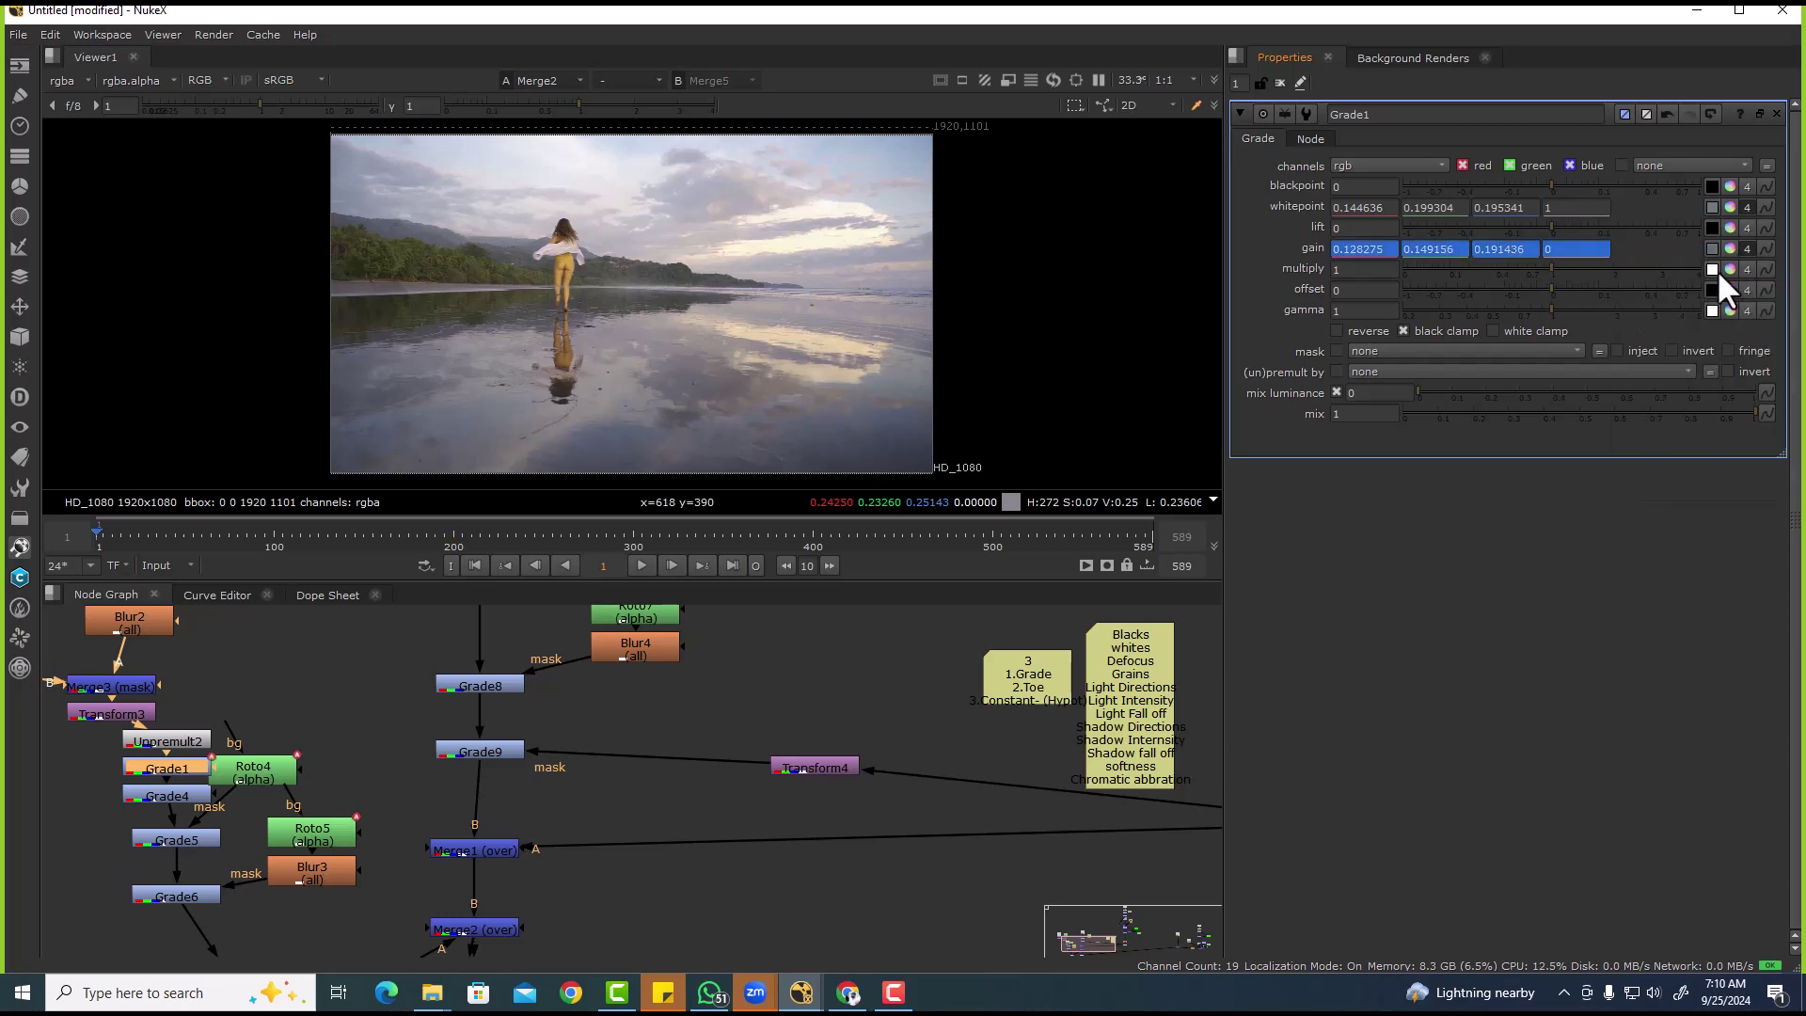
- At frame 208, raise the red channel of Grade1's gain to 0.38 and zoom in on the tinted mountain tree
drag(286, 528, 468, 528)
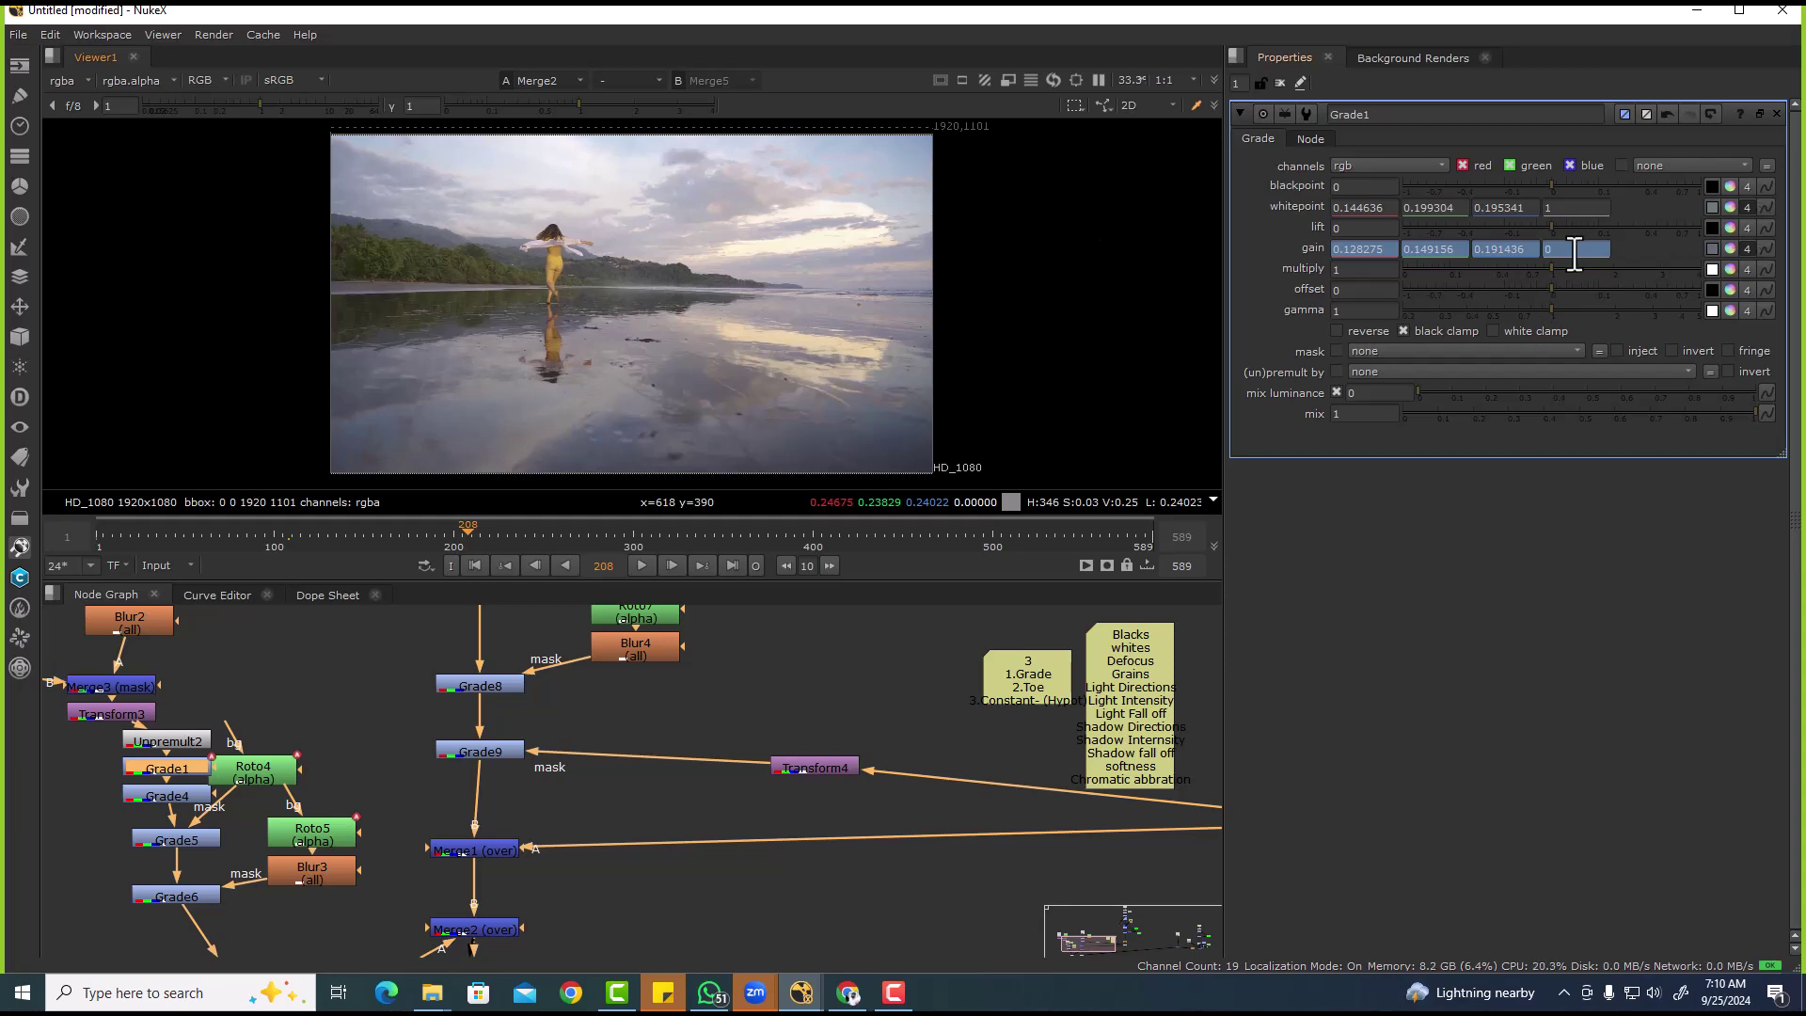
click(1729, 248)
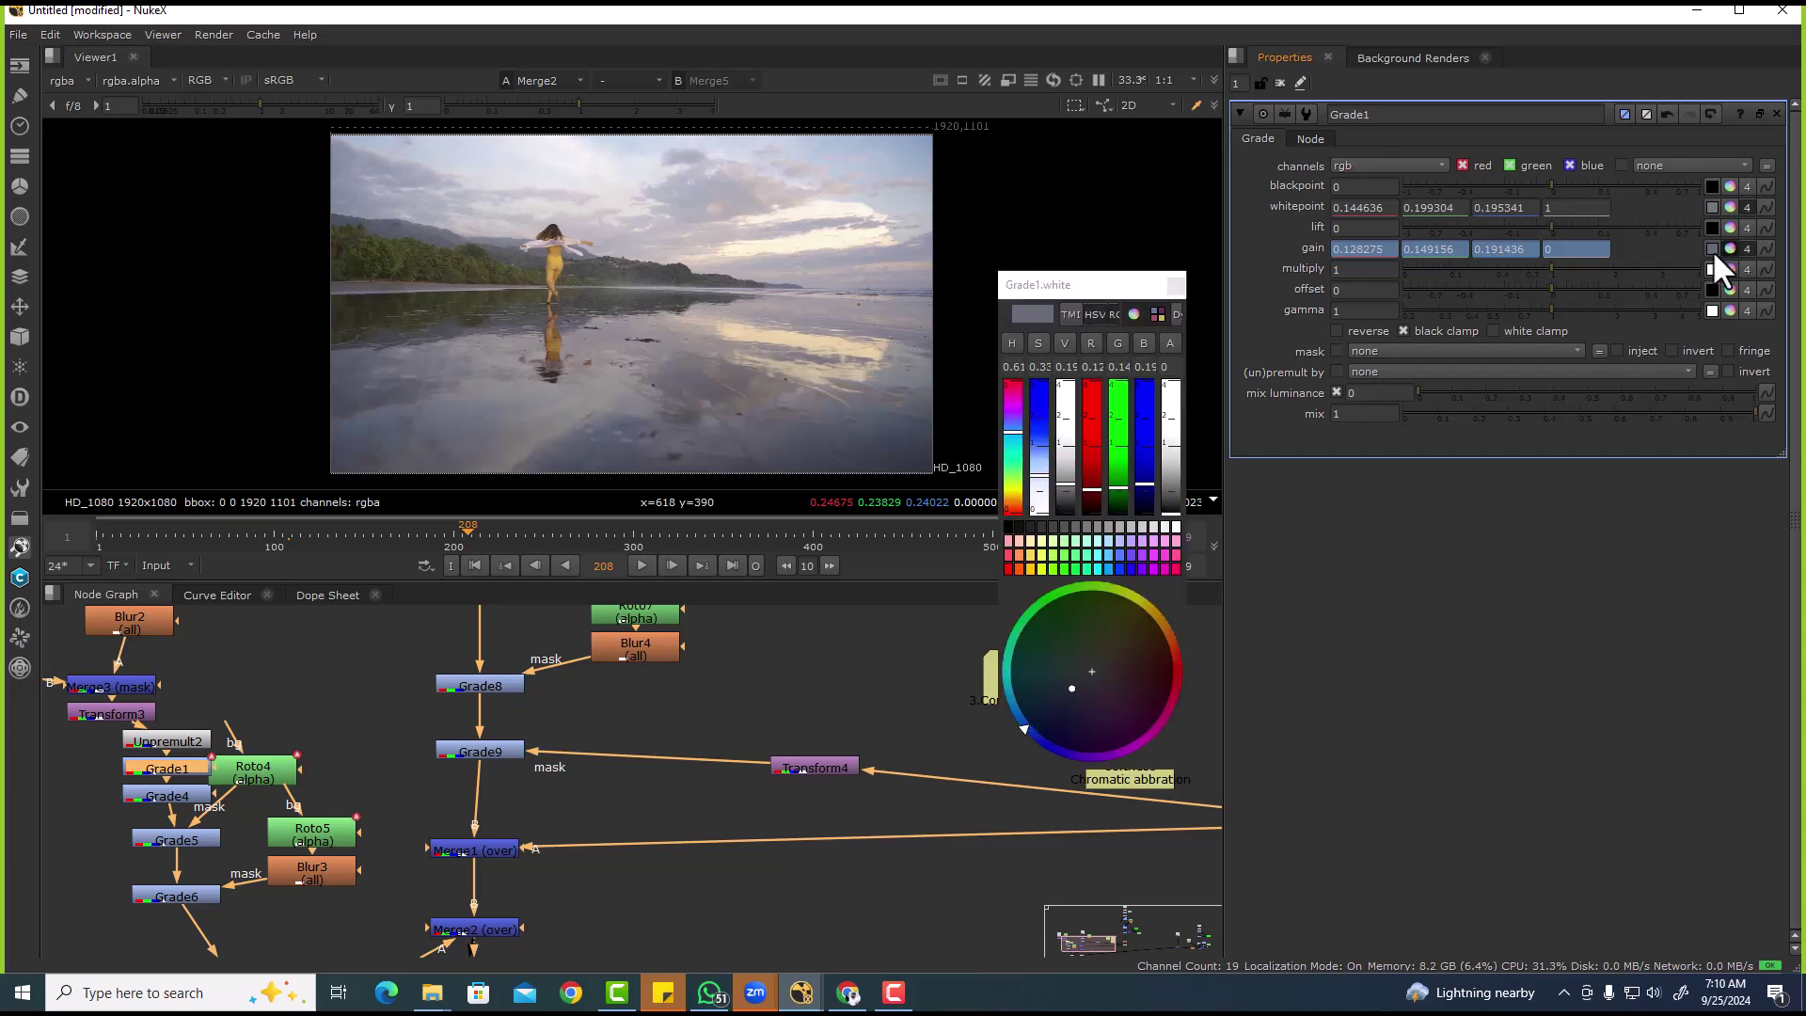
drag(1090, 487, 1092, 468)
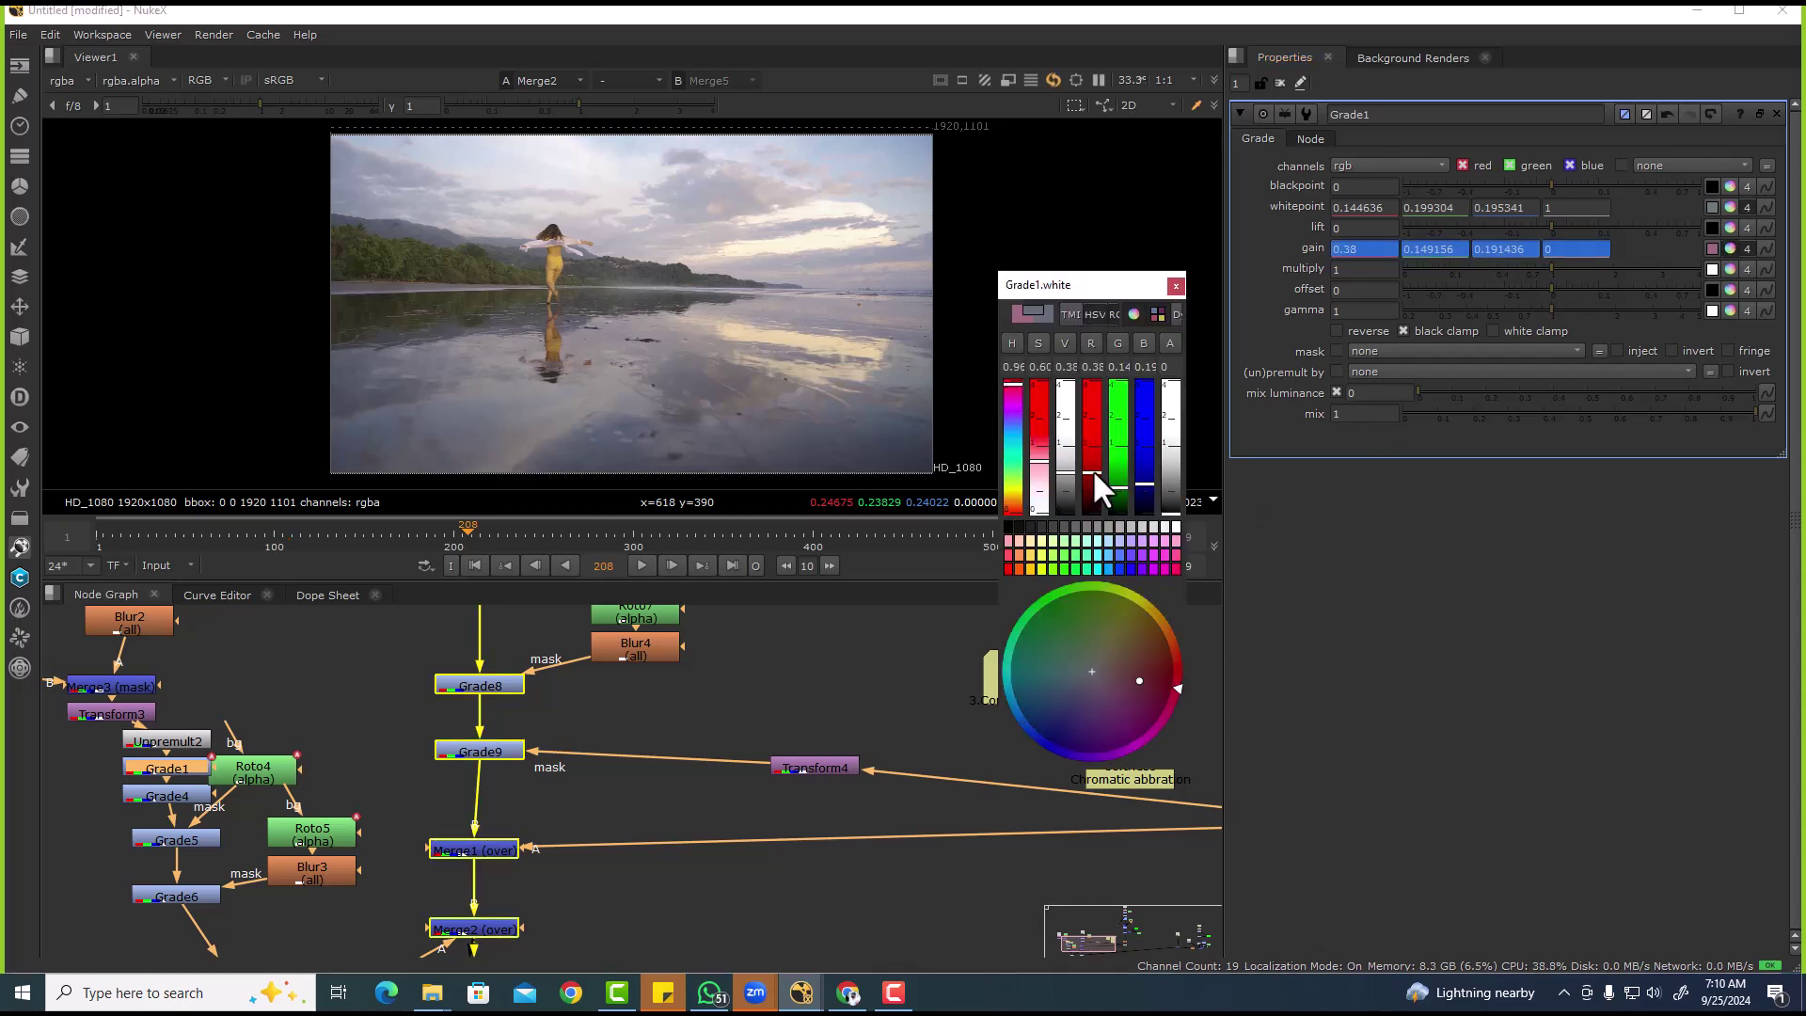
scroll(302, 168, up, 8)
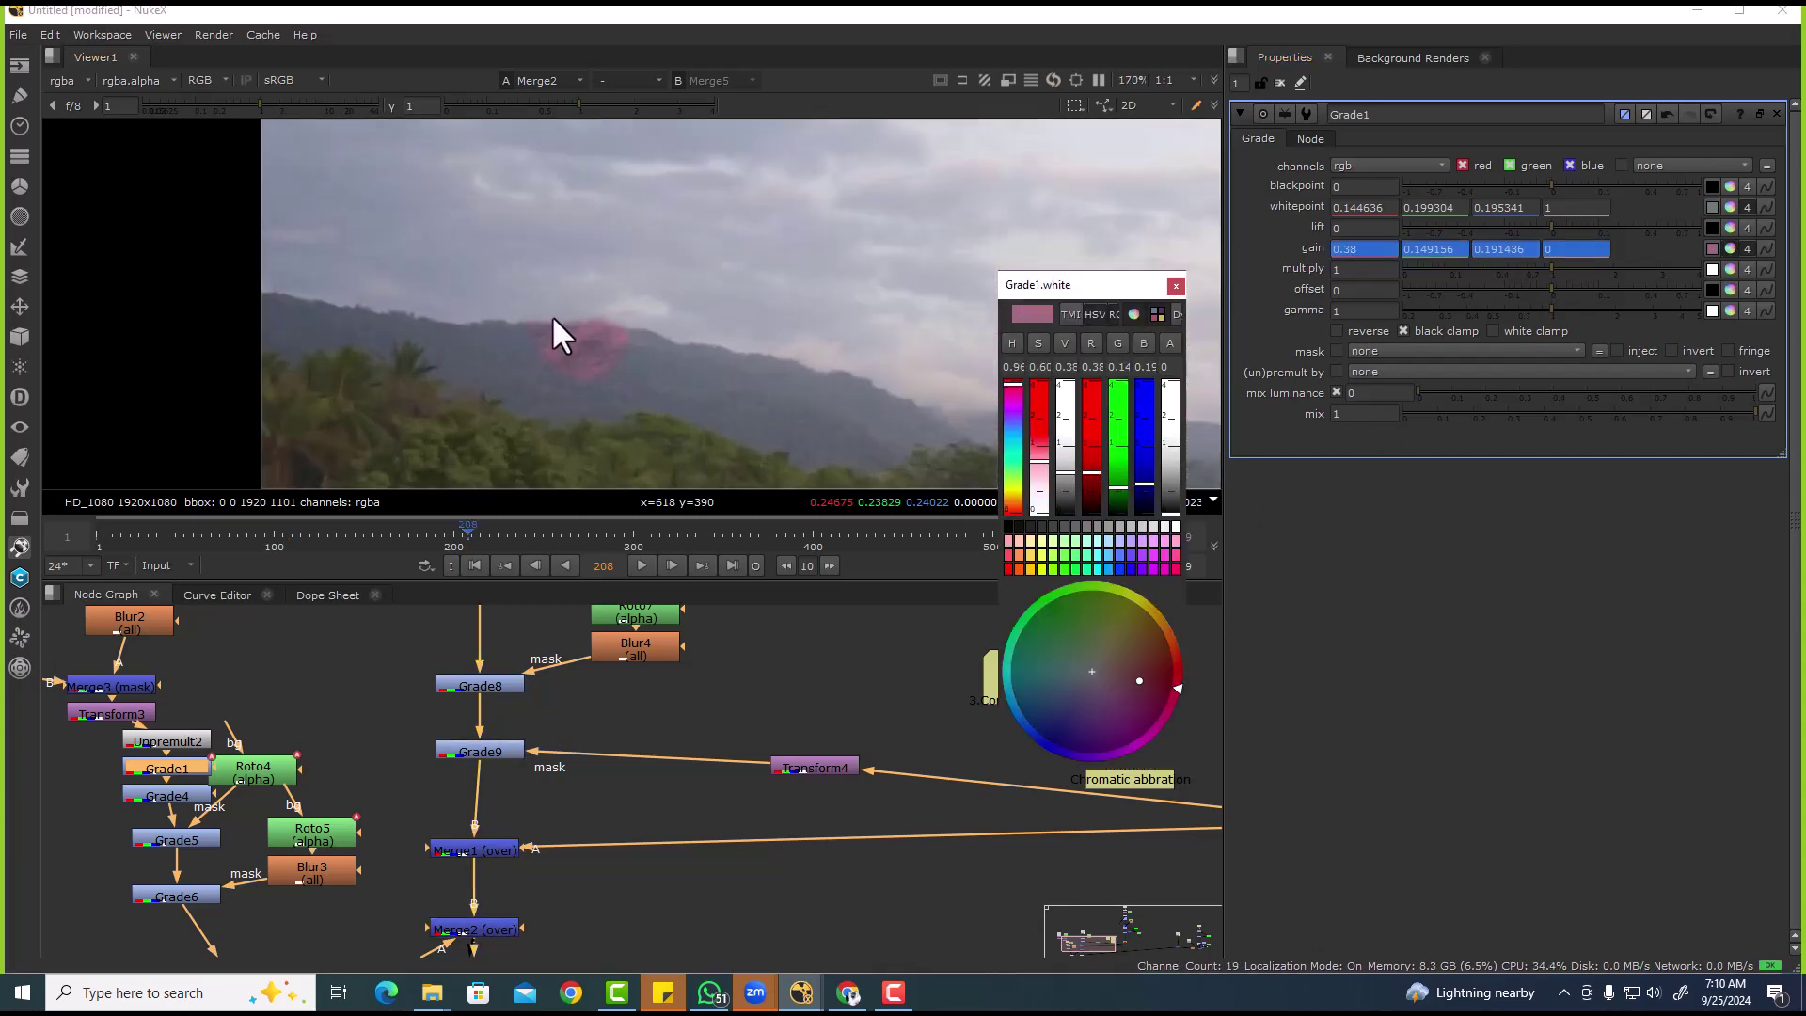
click(1177, 284)
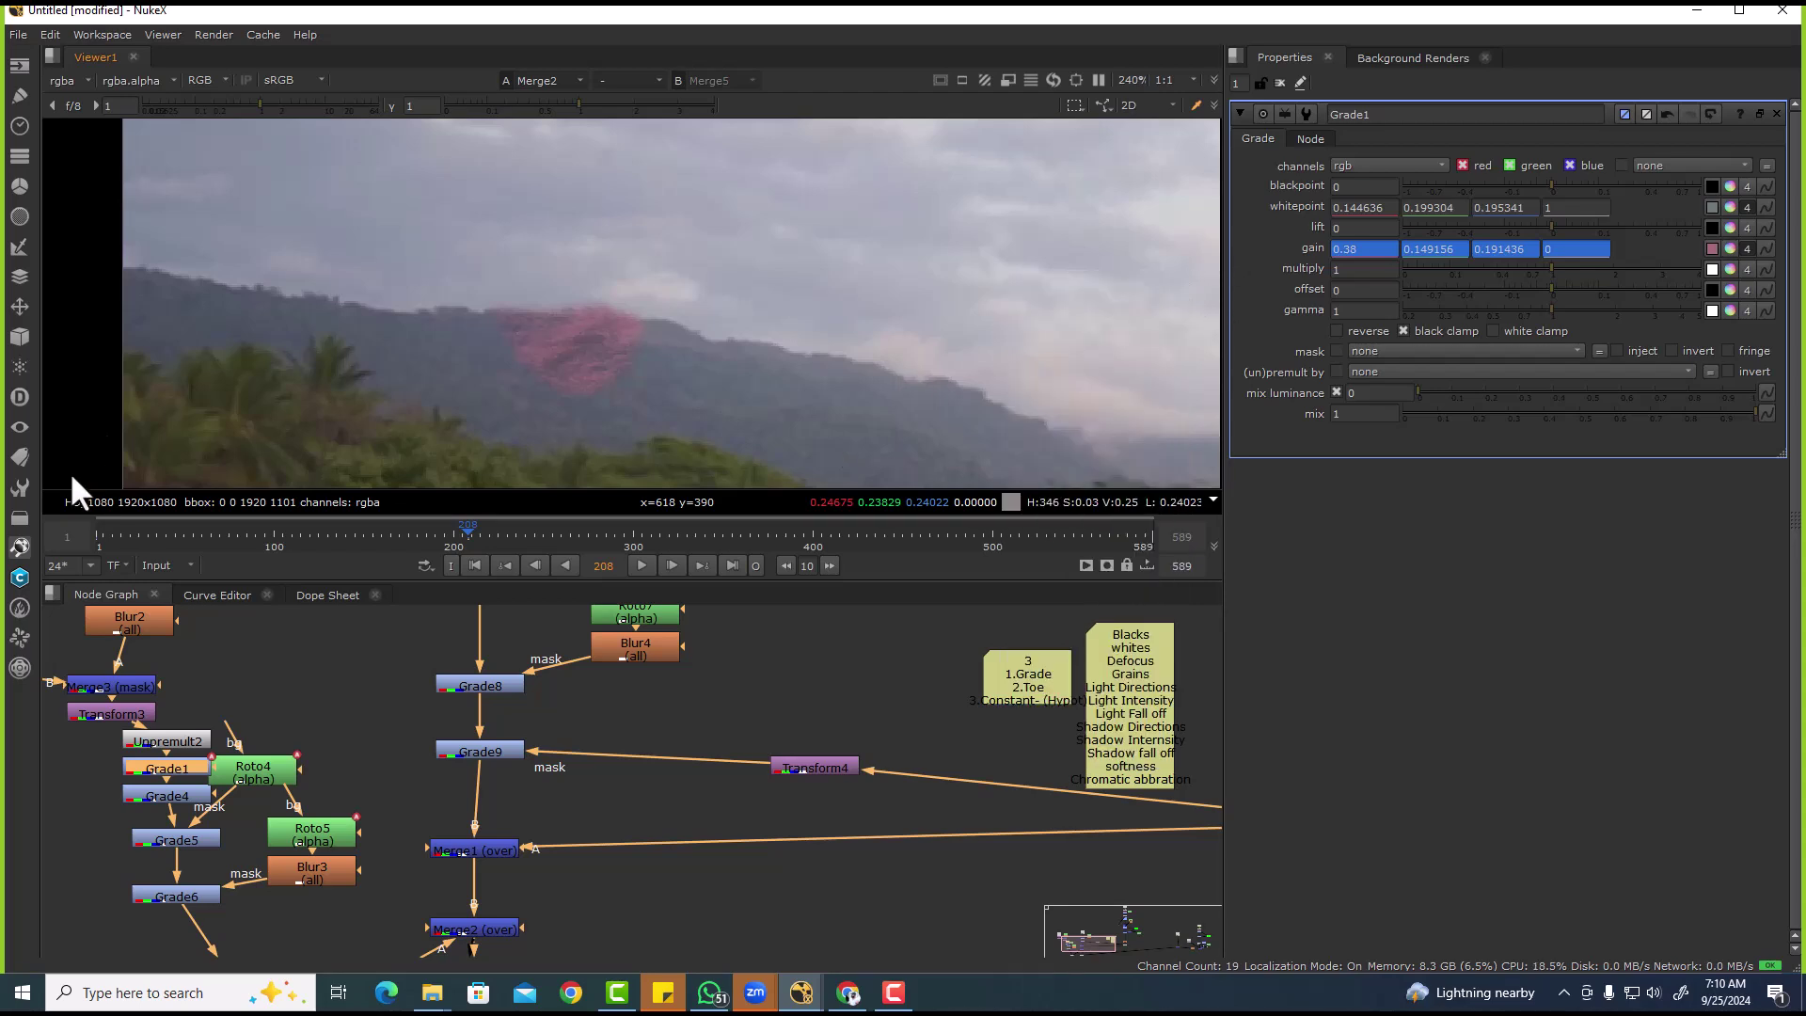
- Play the animated tint on the mountain tree from the start, return to the first frame and inspect the footage
click(476, 565)
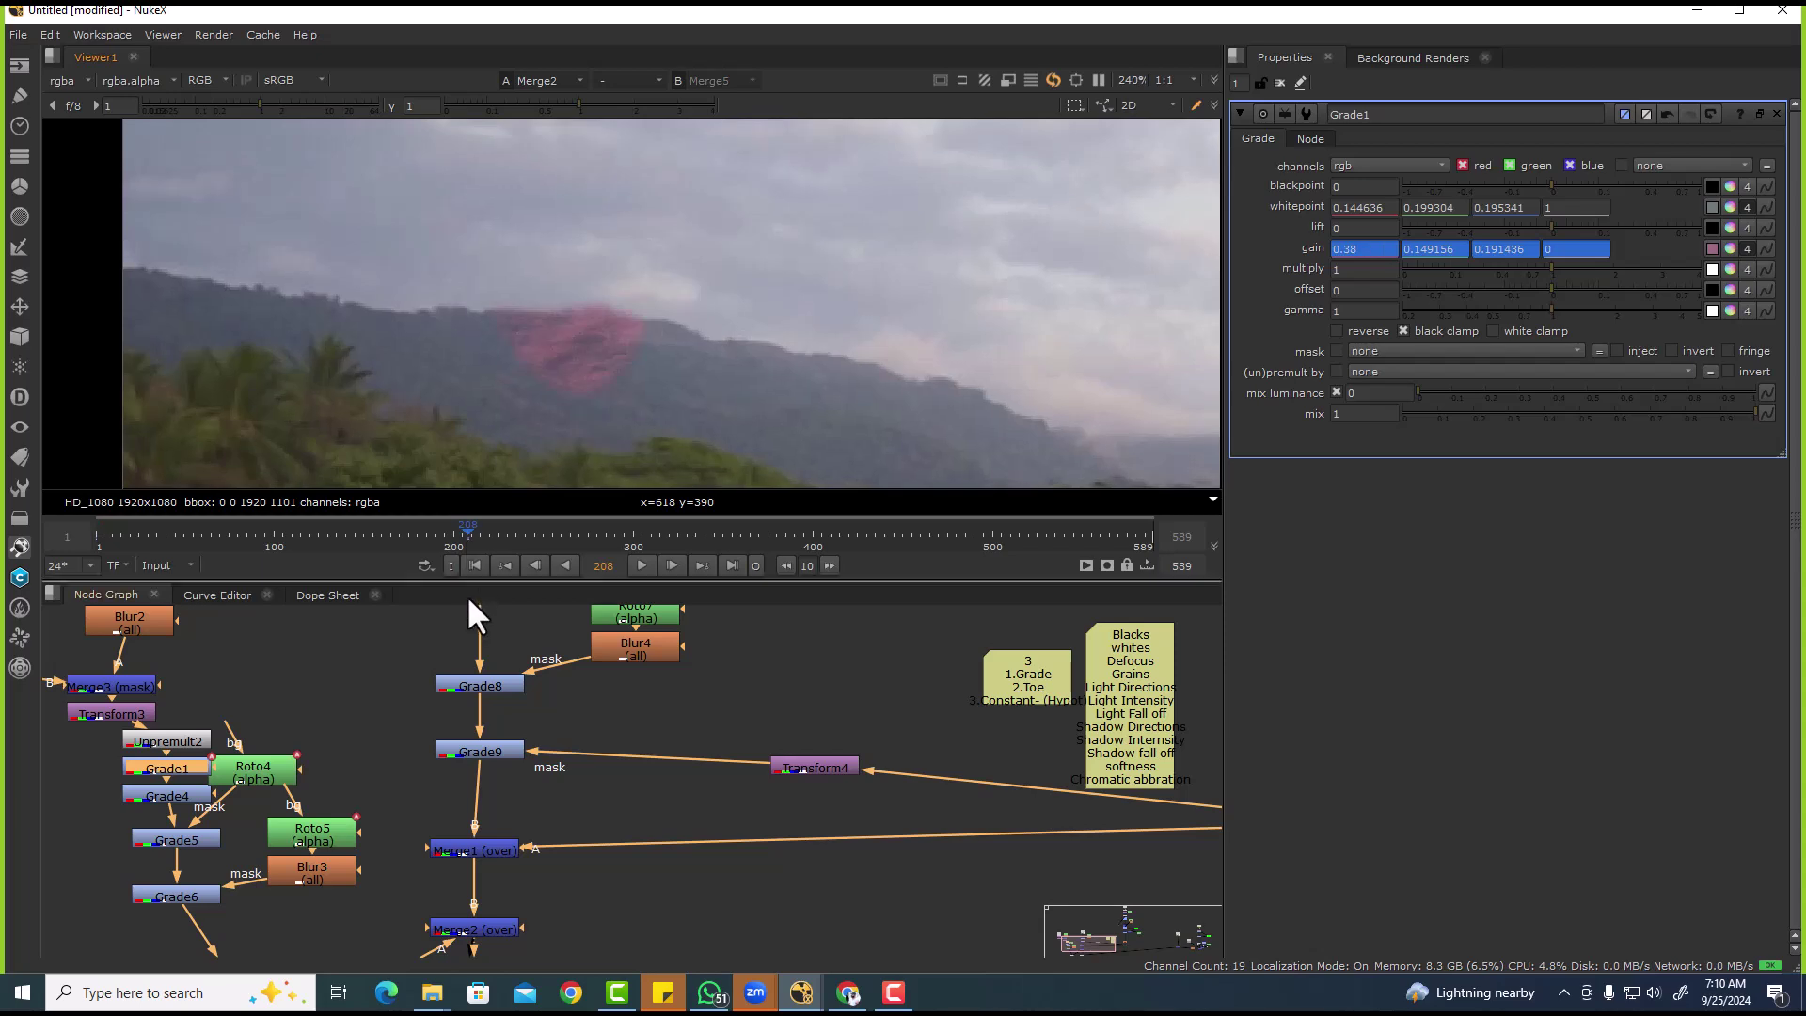
click(641, 565)
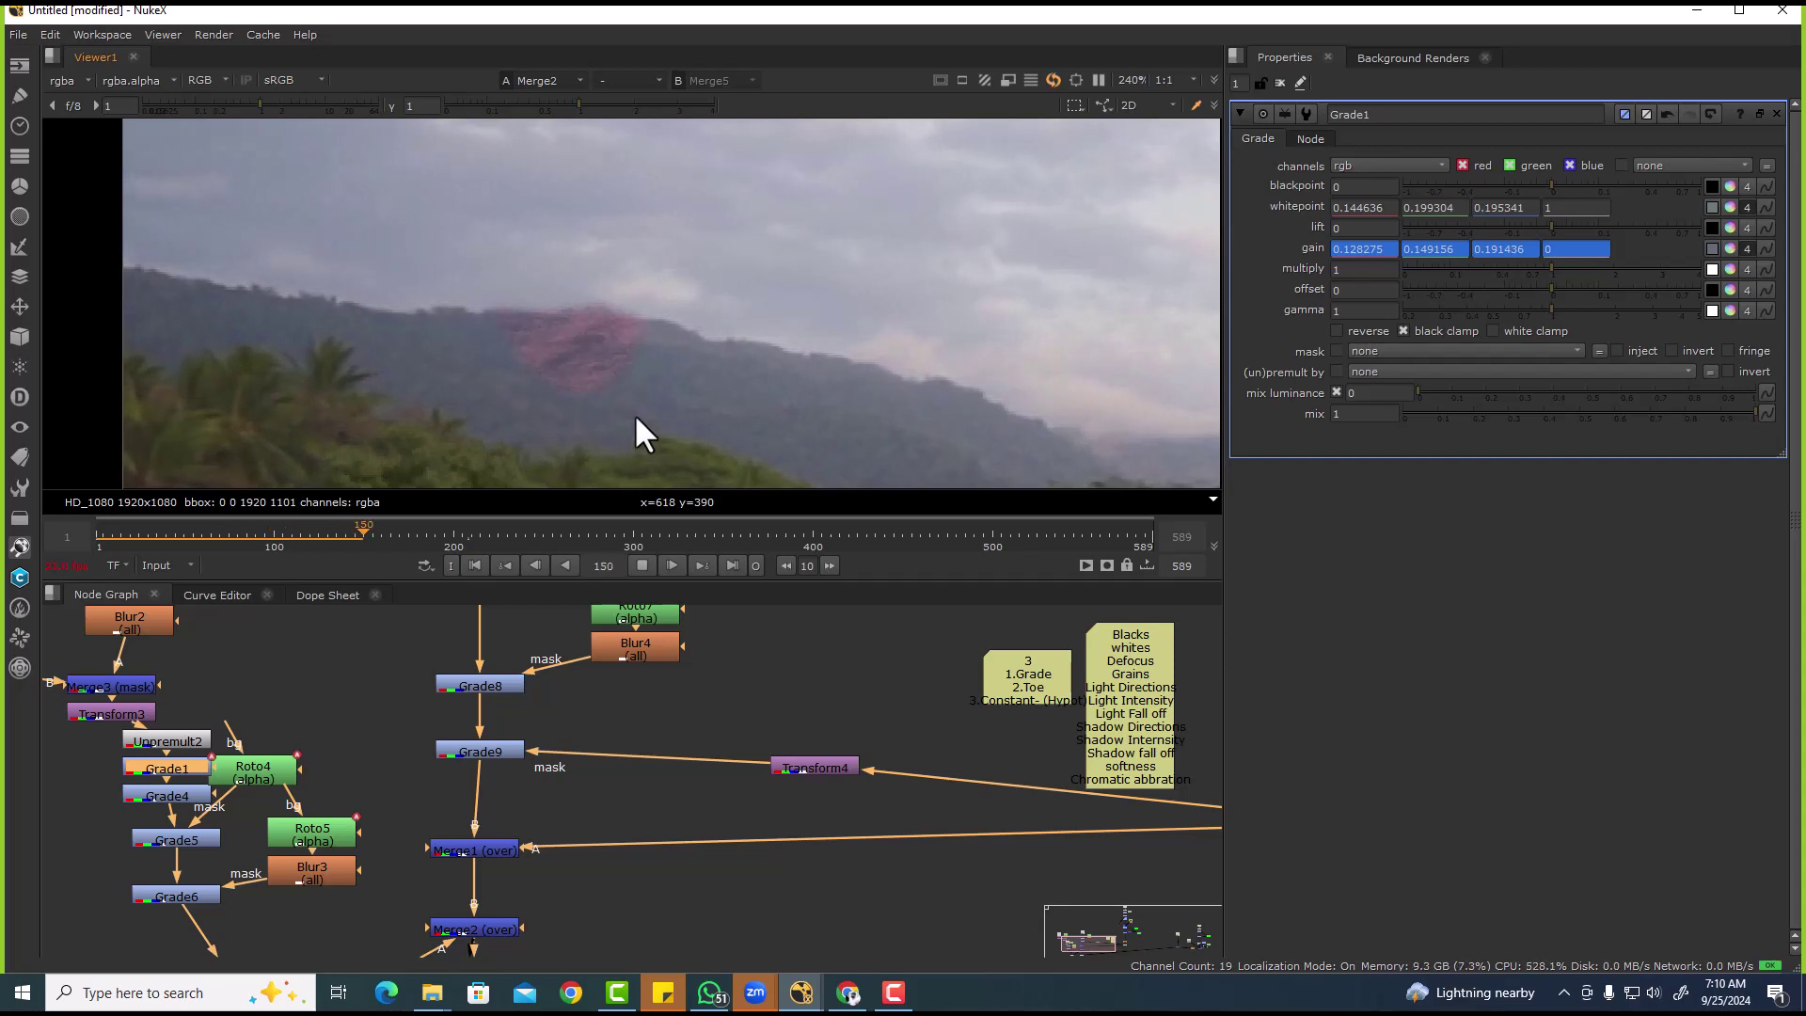
click(643, 566)
click(471, 565)
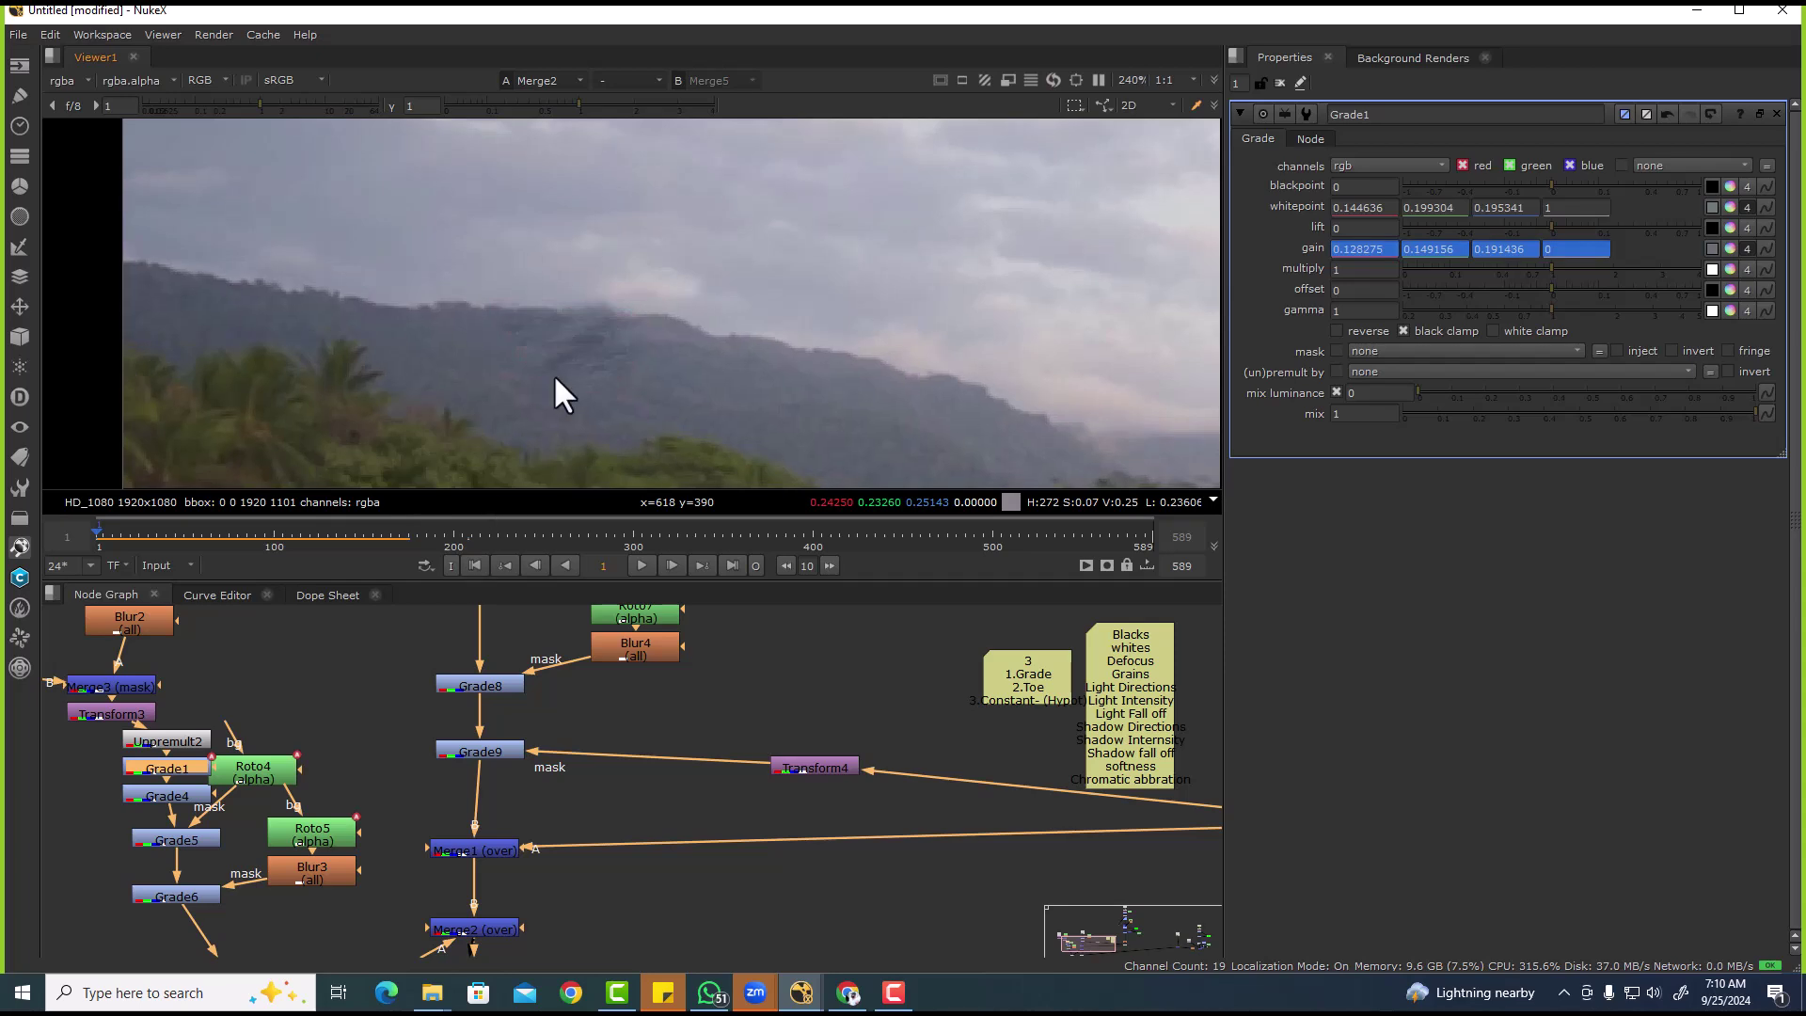
key(f)
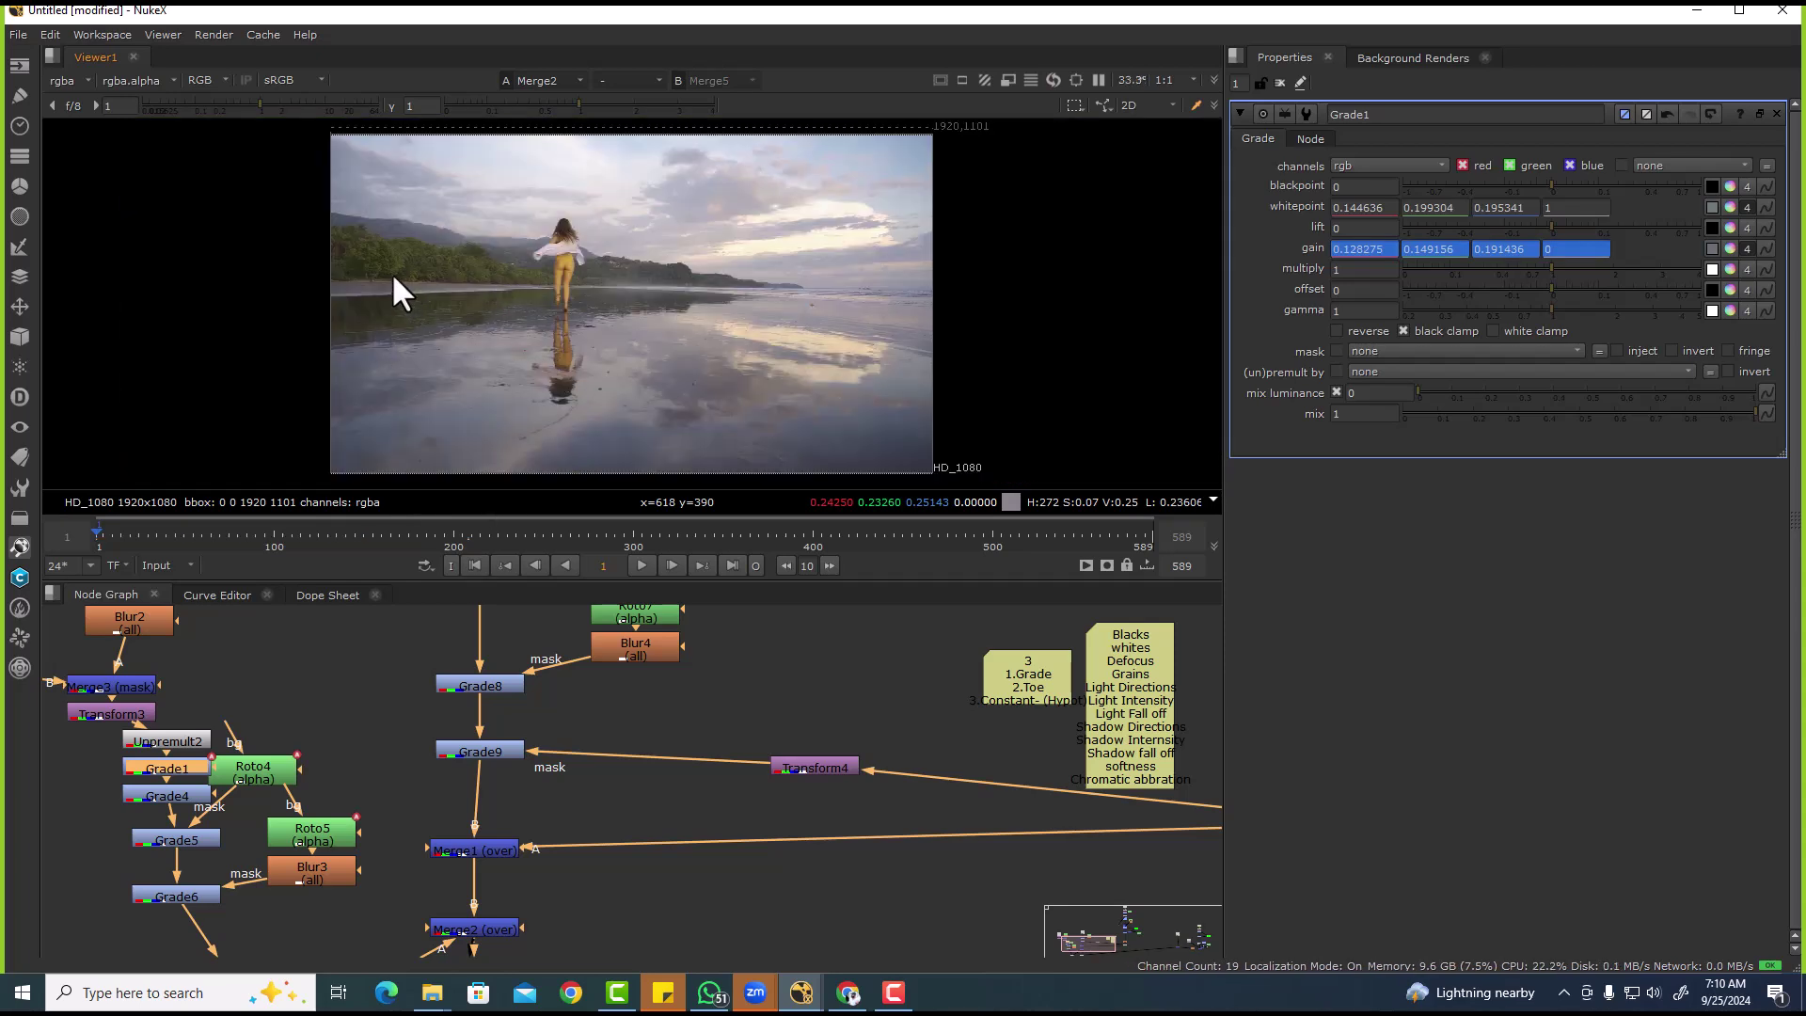
scroll(623, 311, up, 6)
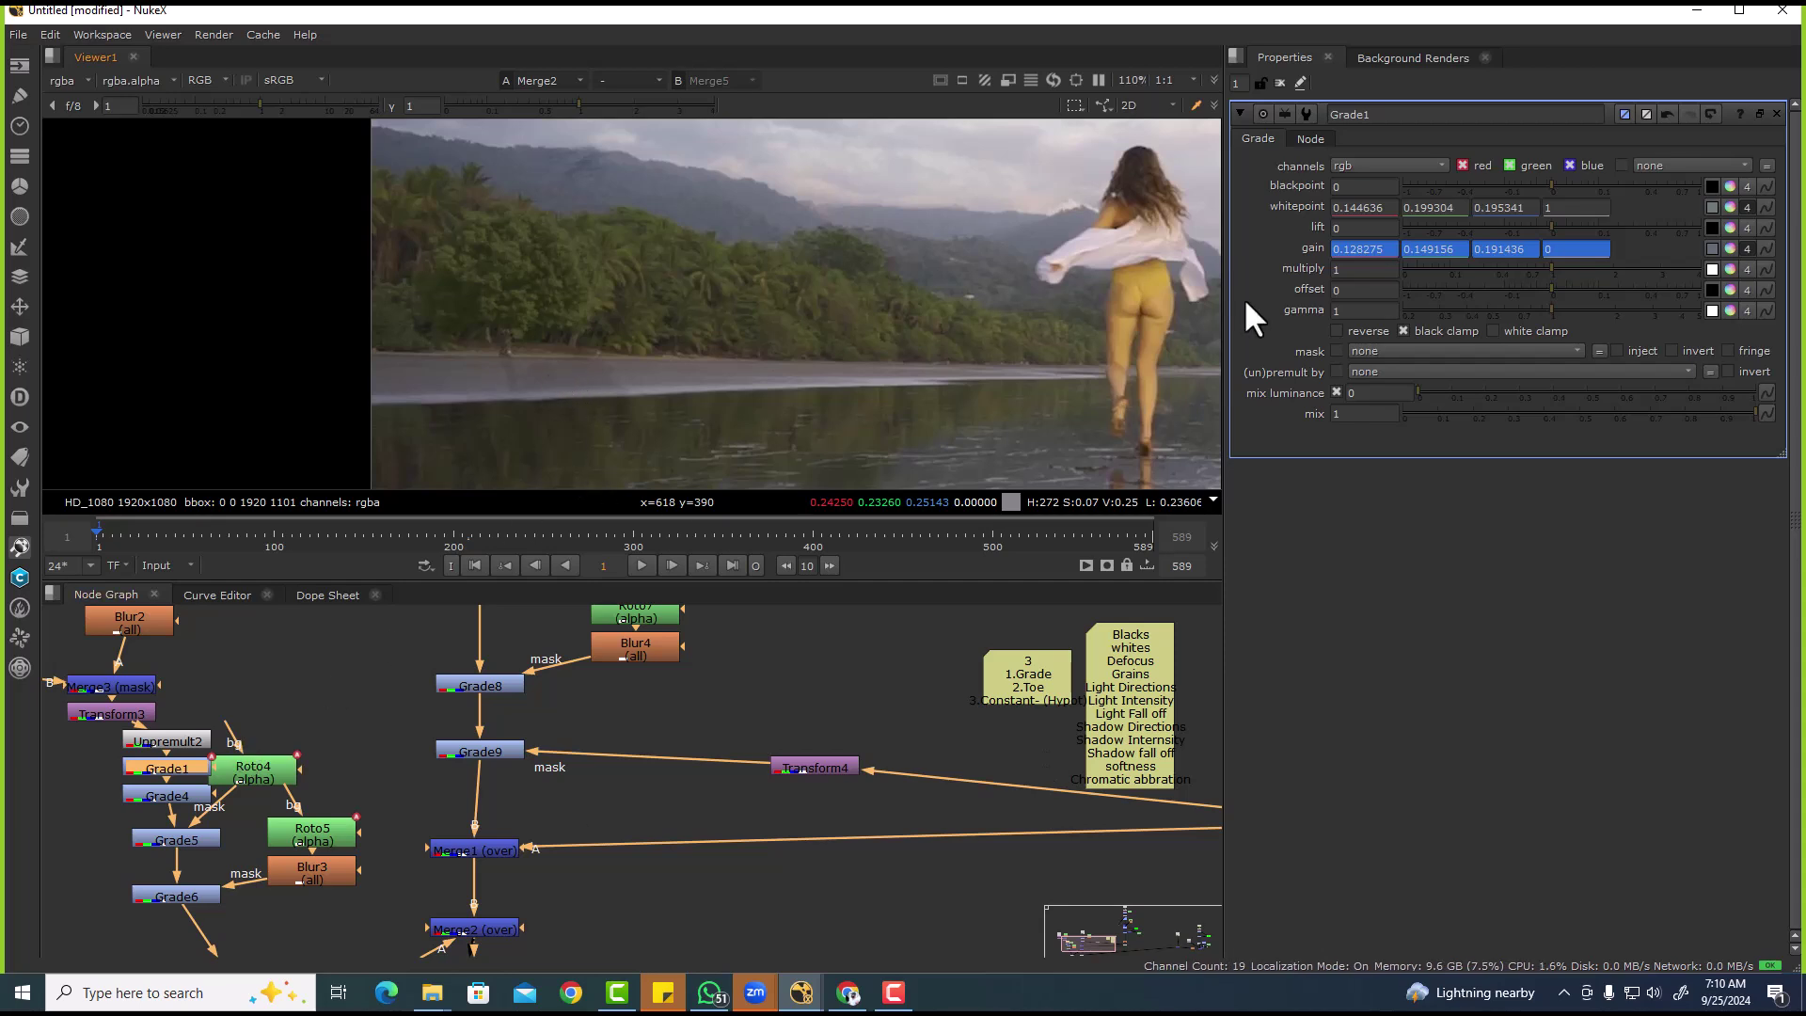
- Remove the animation from Grade1's gain
right_click(1257, 258)
click(1290, 326)
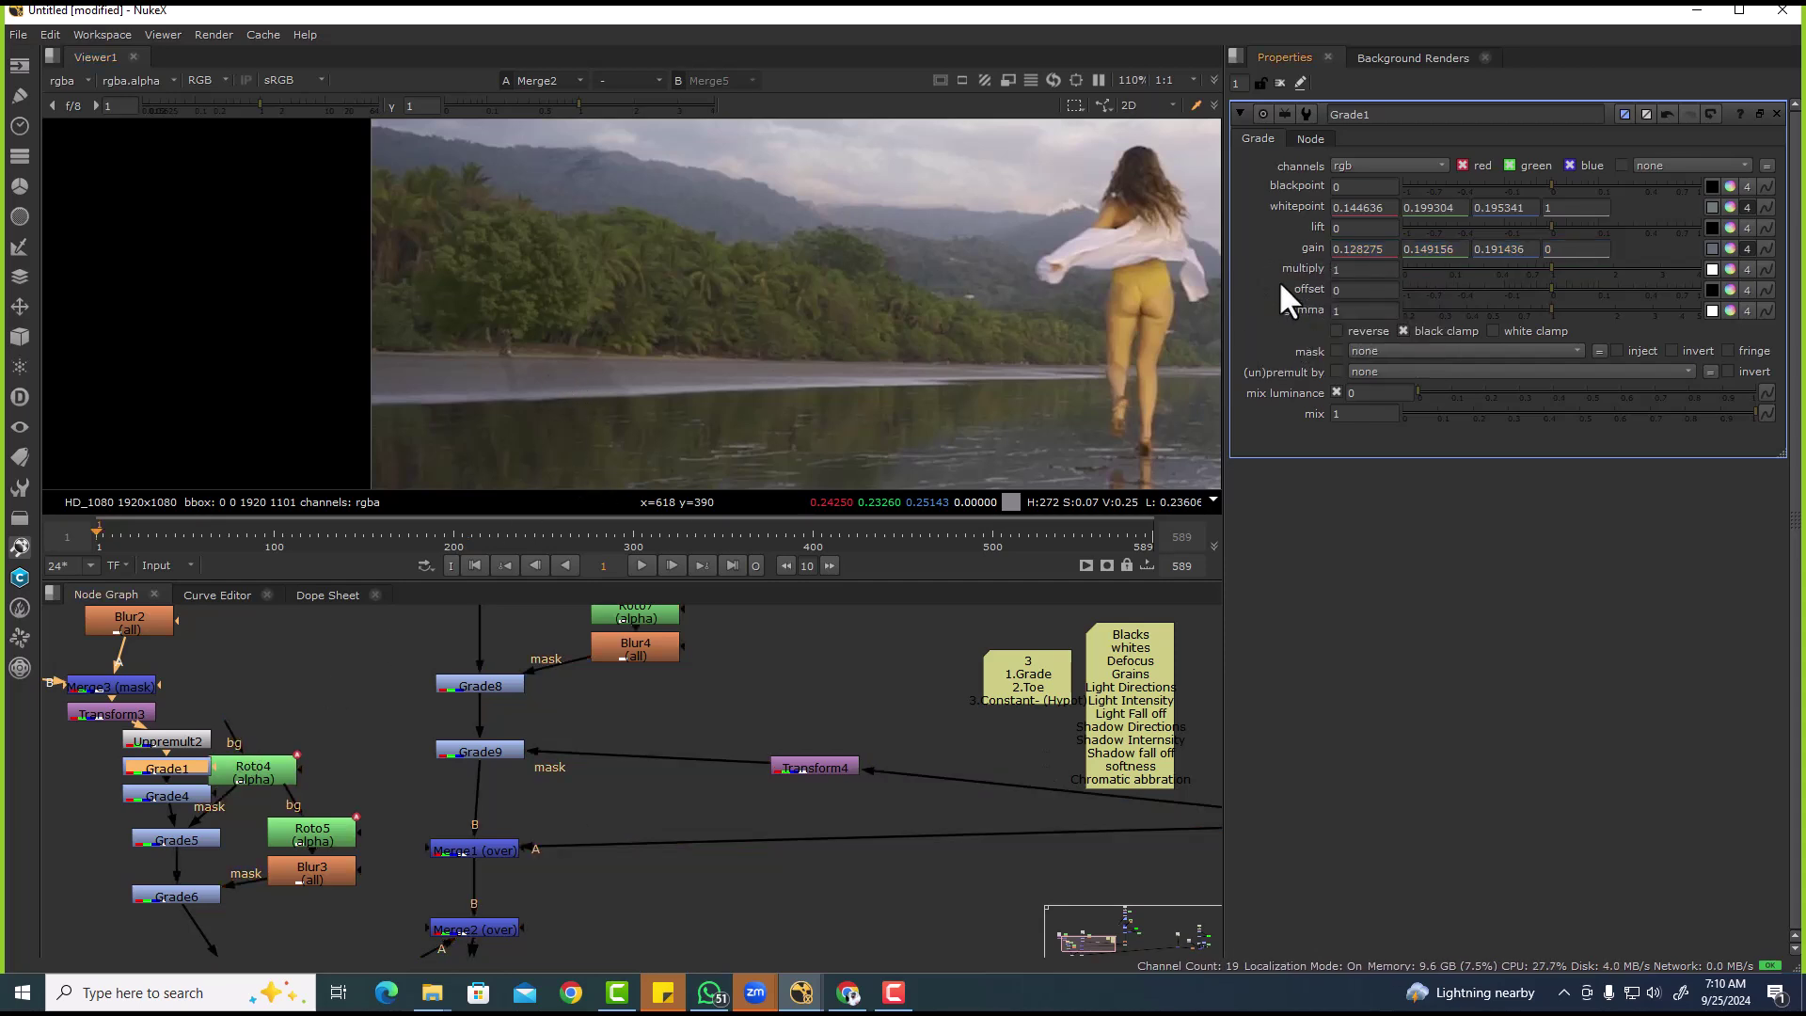
scroll(365, 475, down, 5)
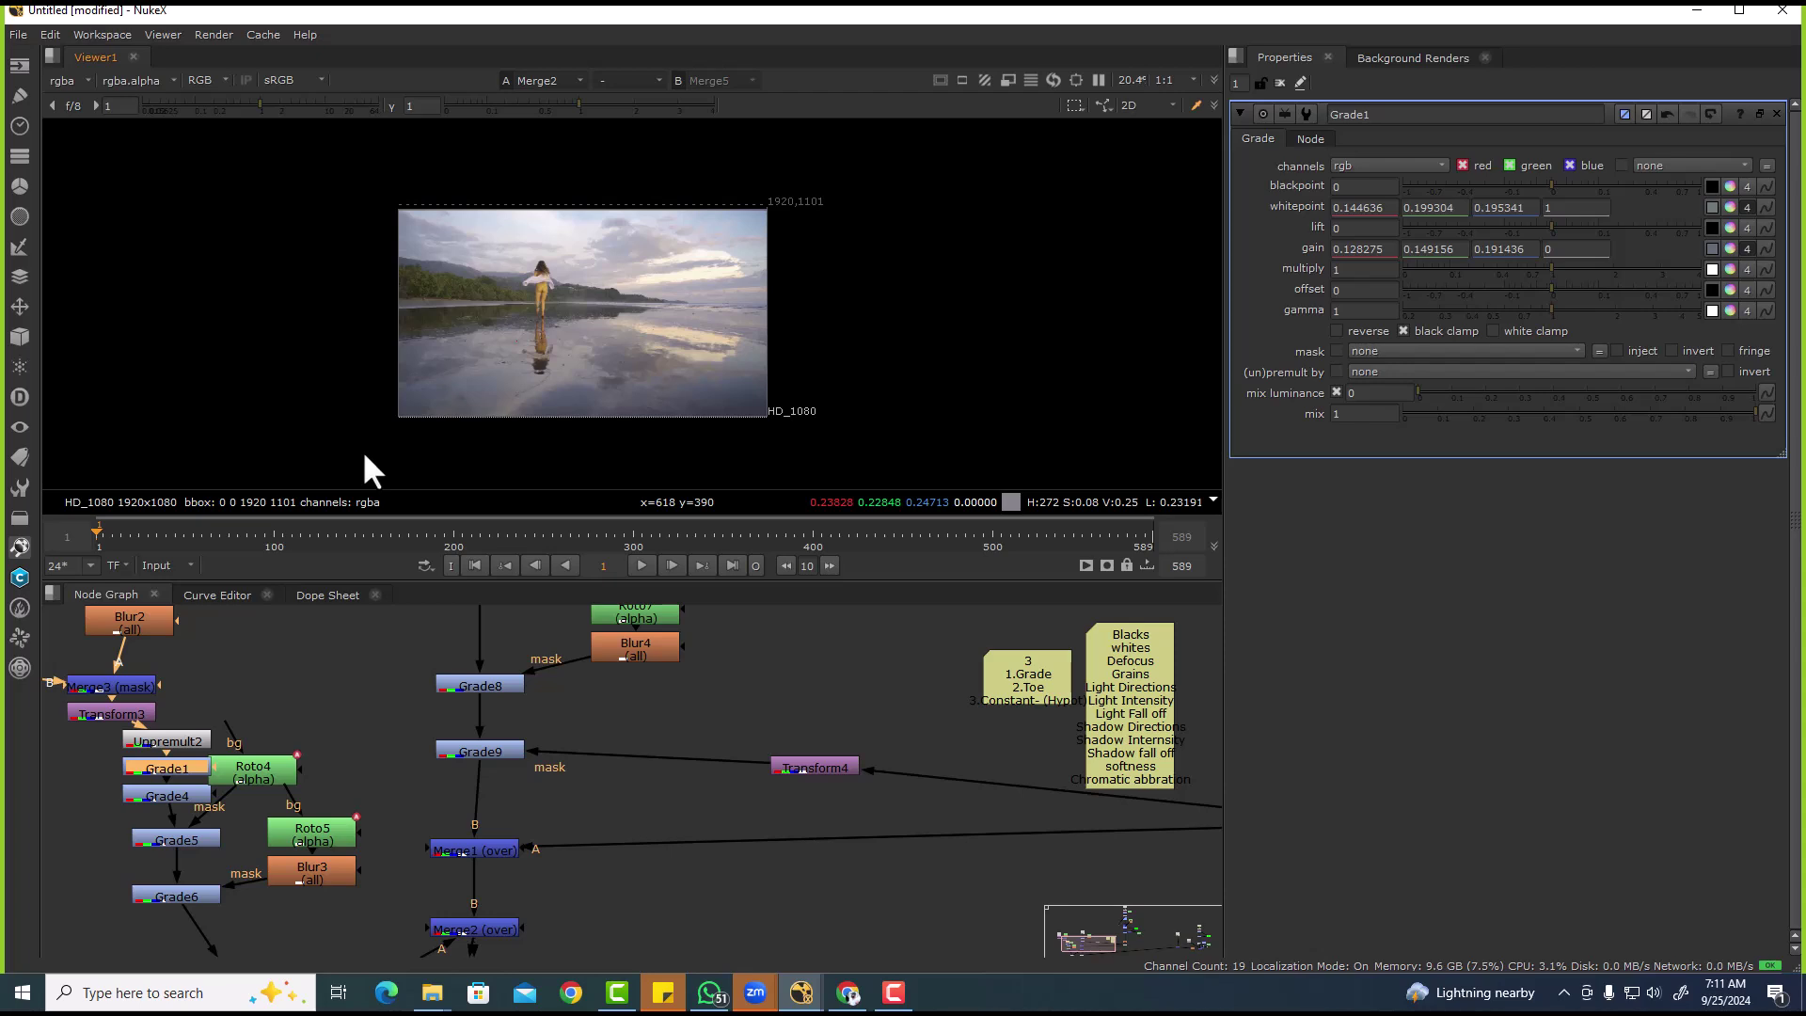
scroll(606, 839, down, 5)
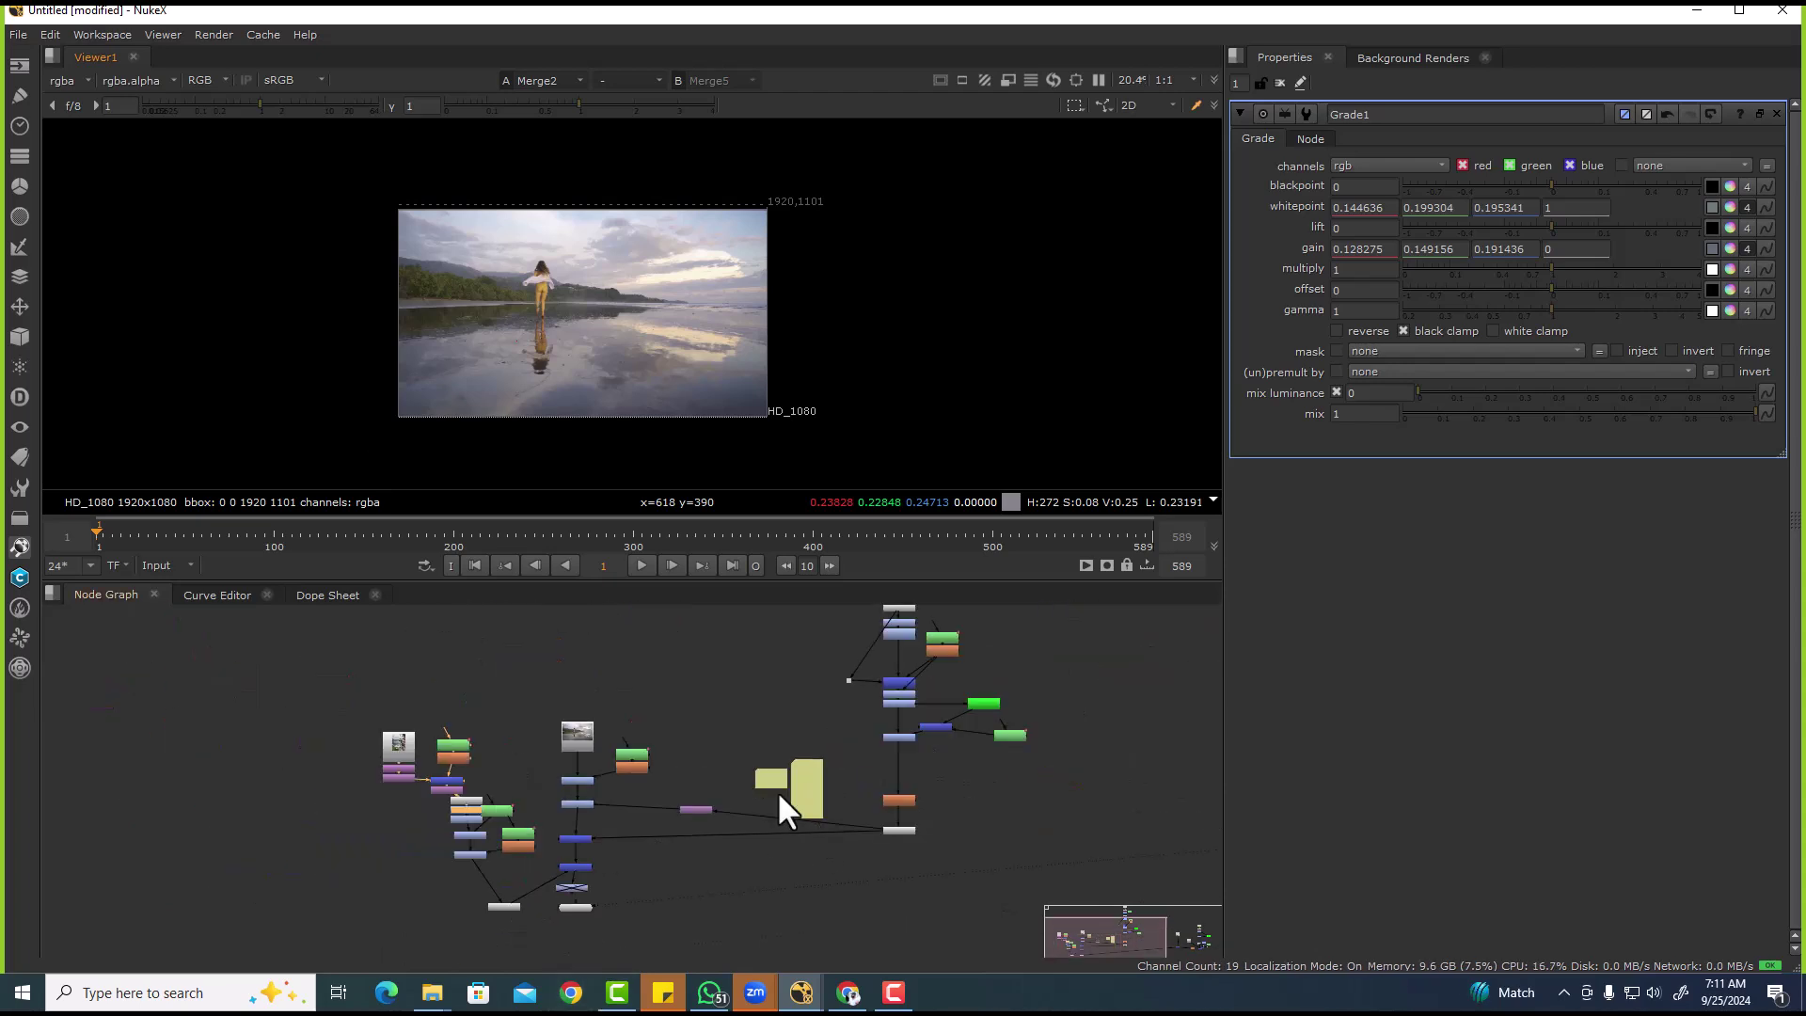
- Switch to WhatsApp and read the two unread chats, viewing the screenshot received in the first one
click(709, 992)
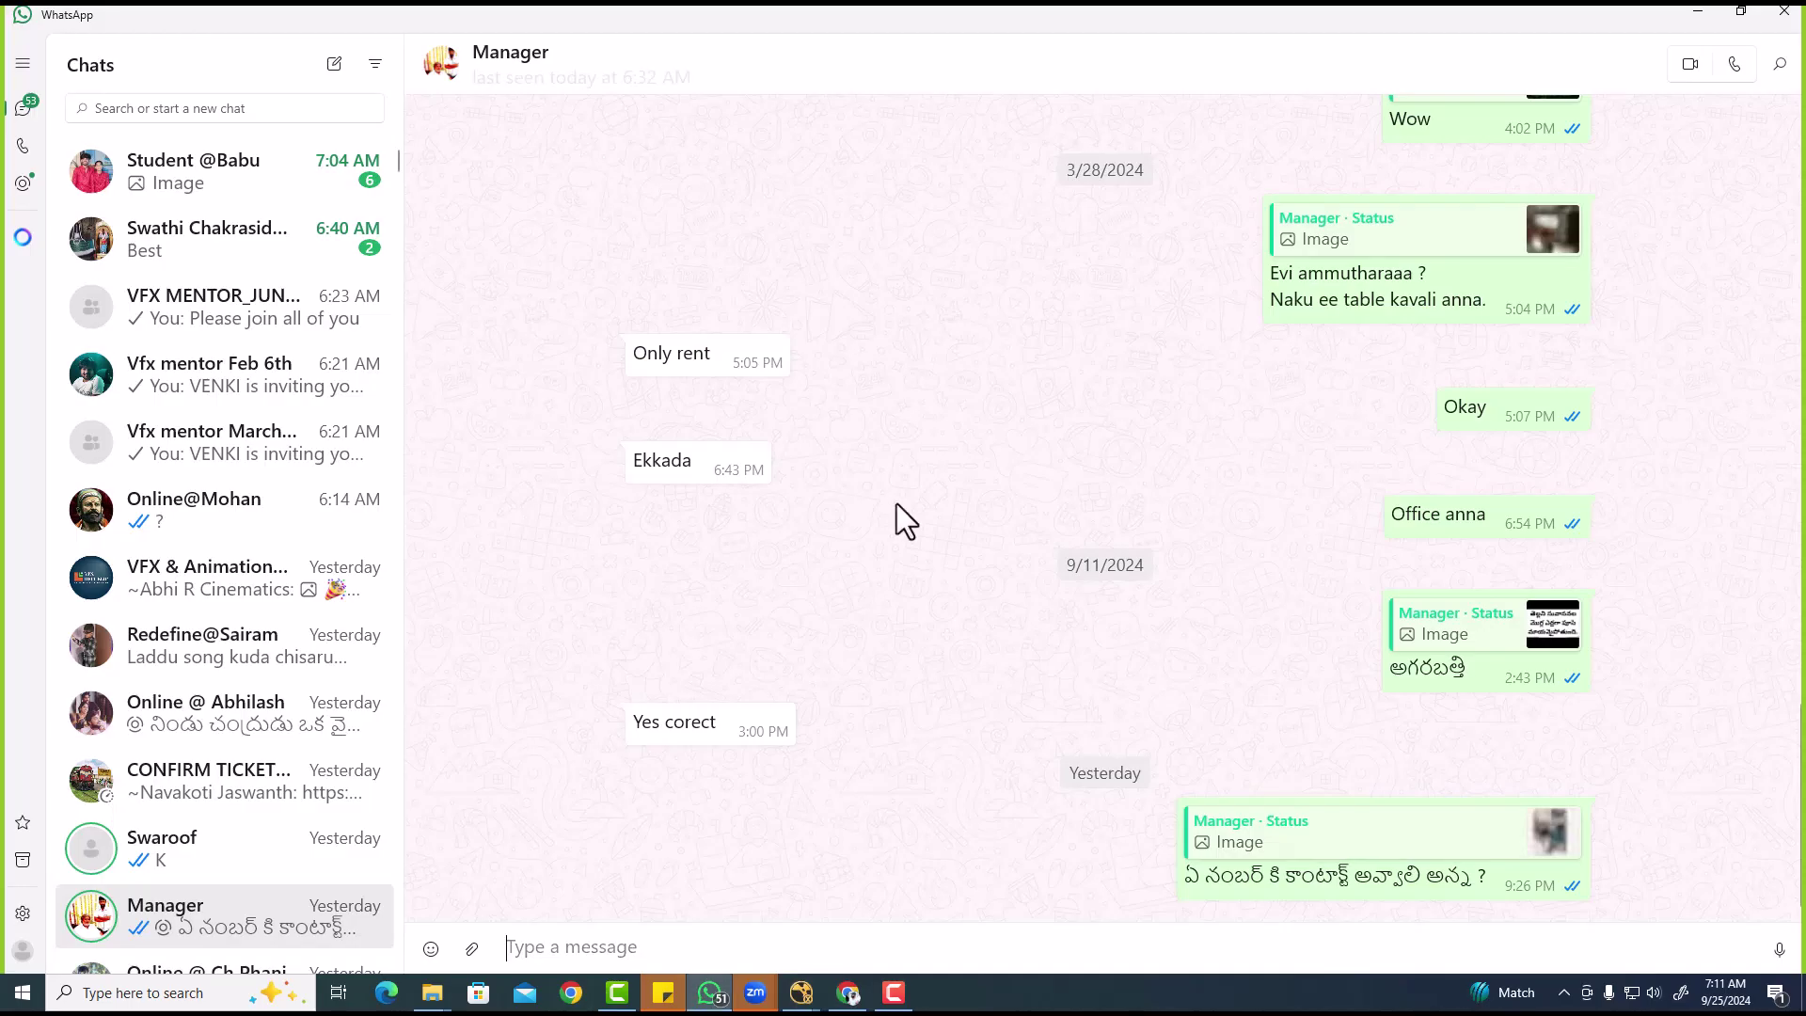
click(185, 193)
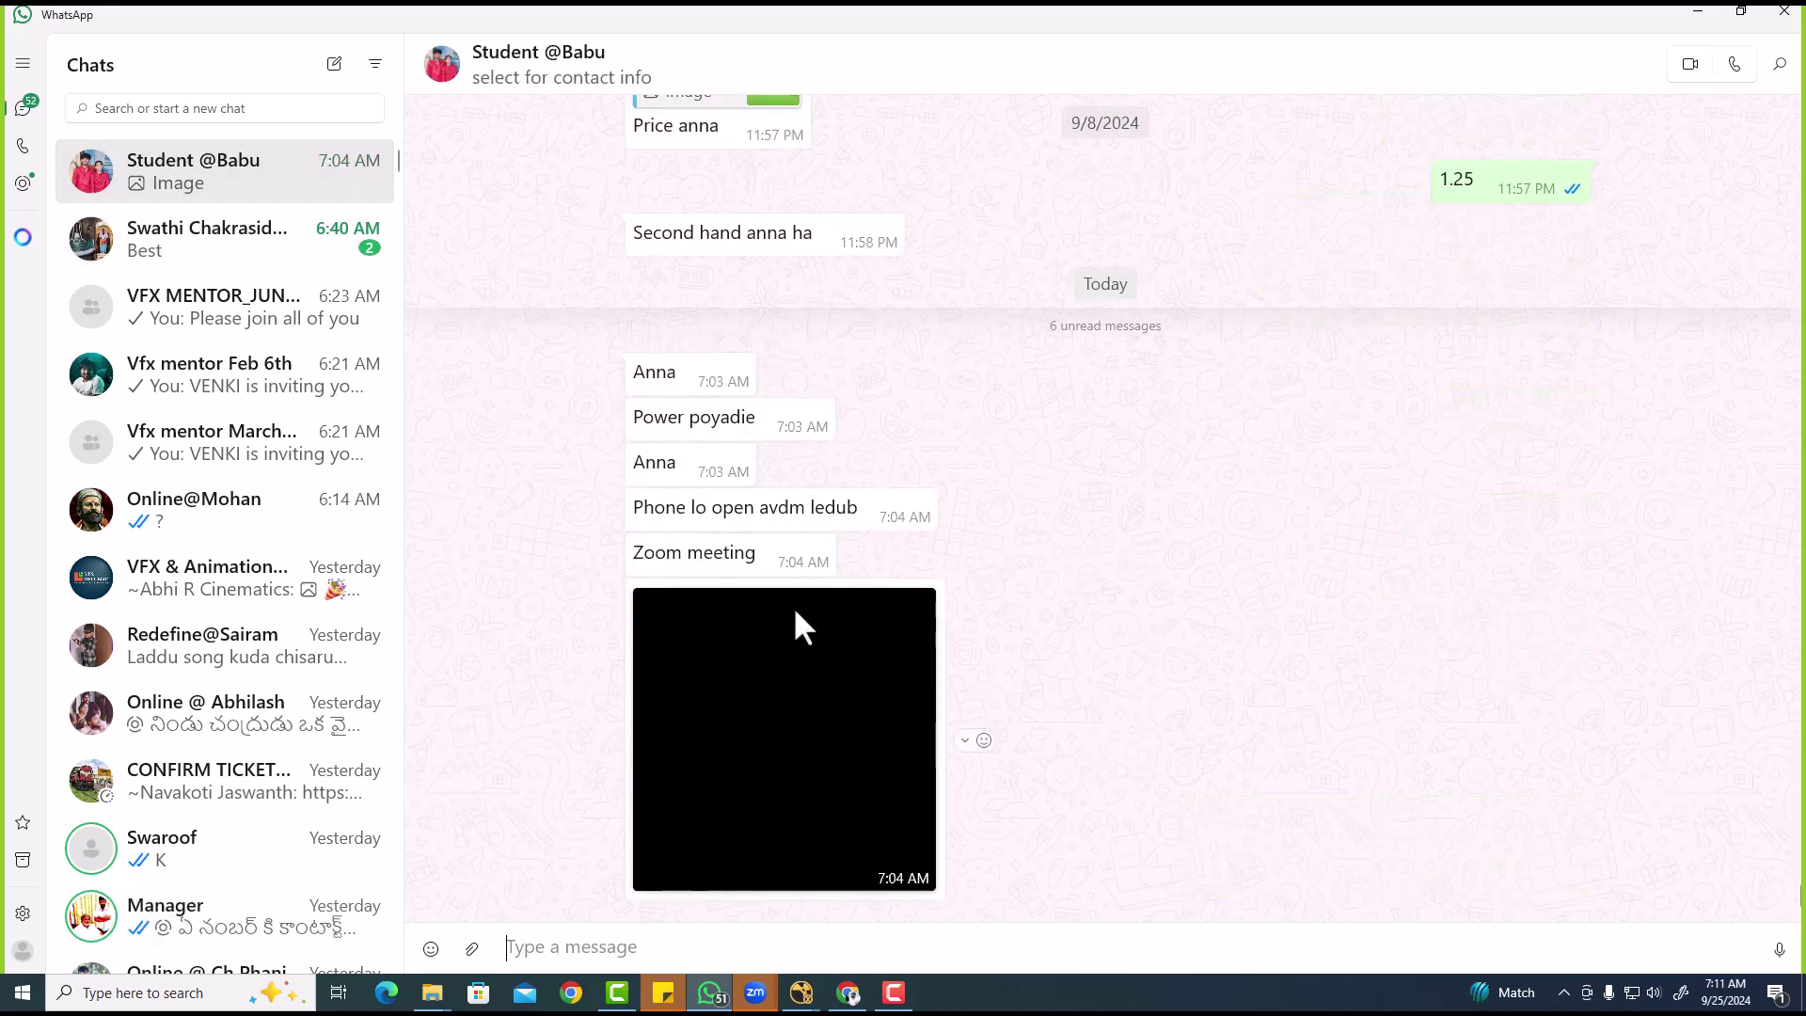
click(765, 720)
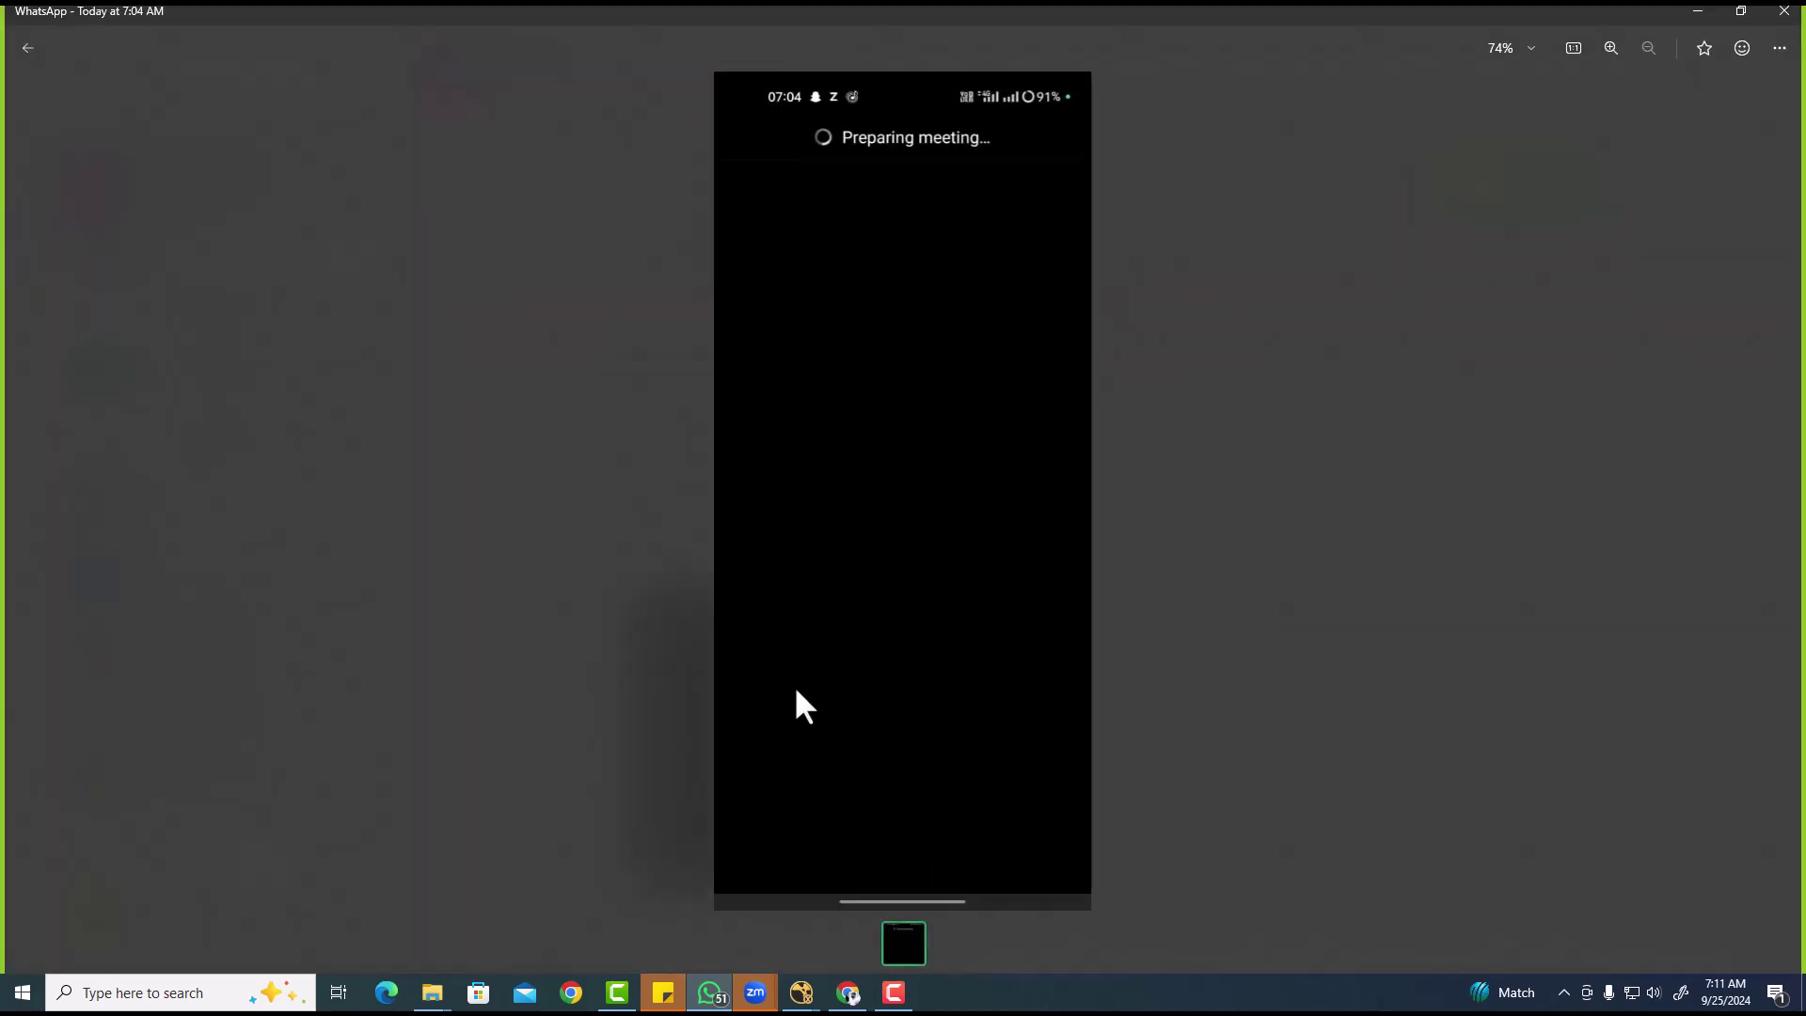
key(Escape)
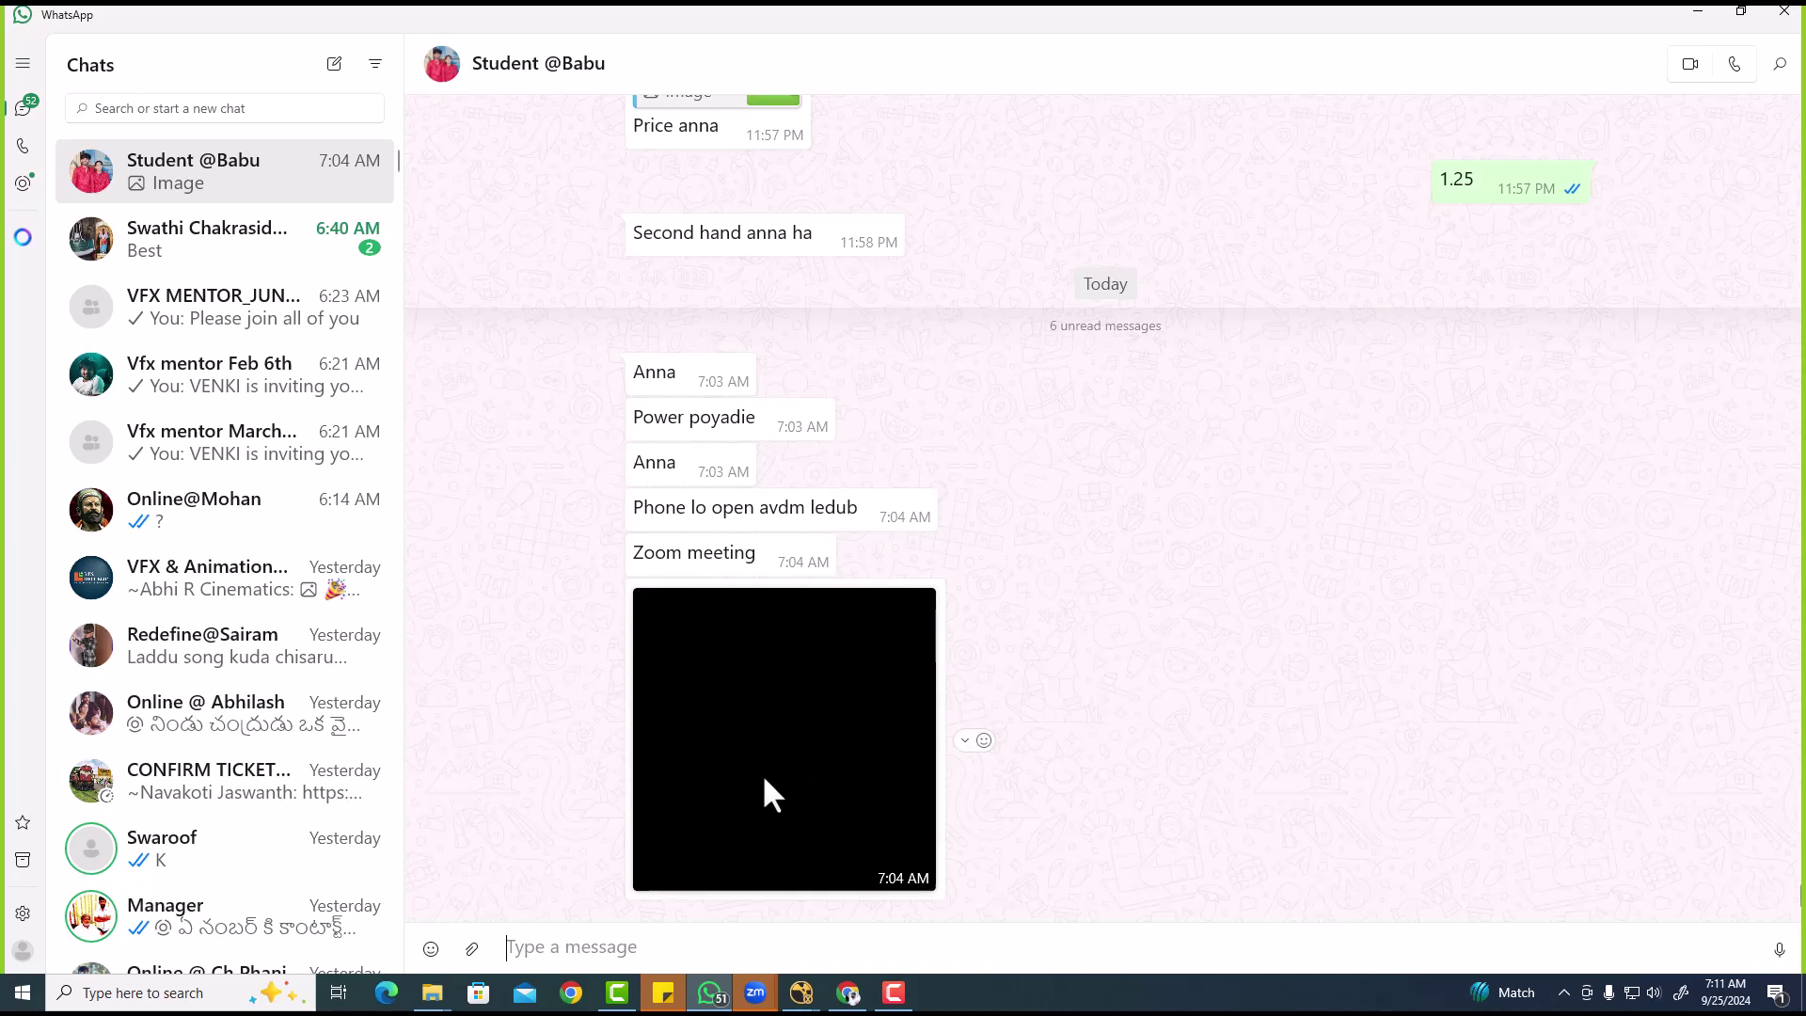
click(318, 247)
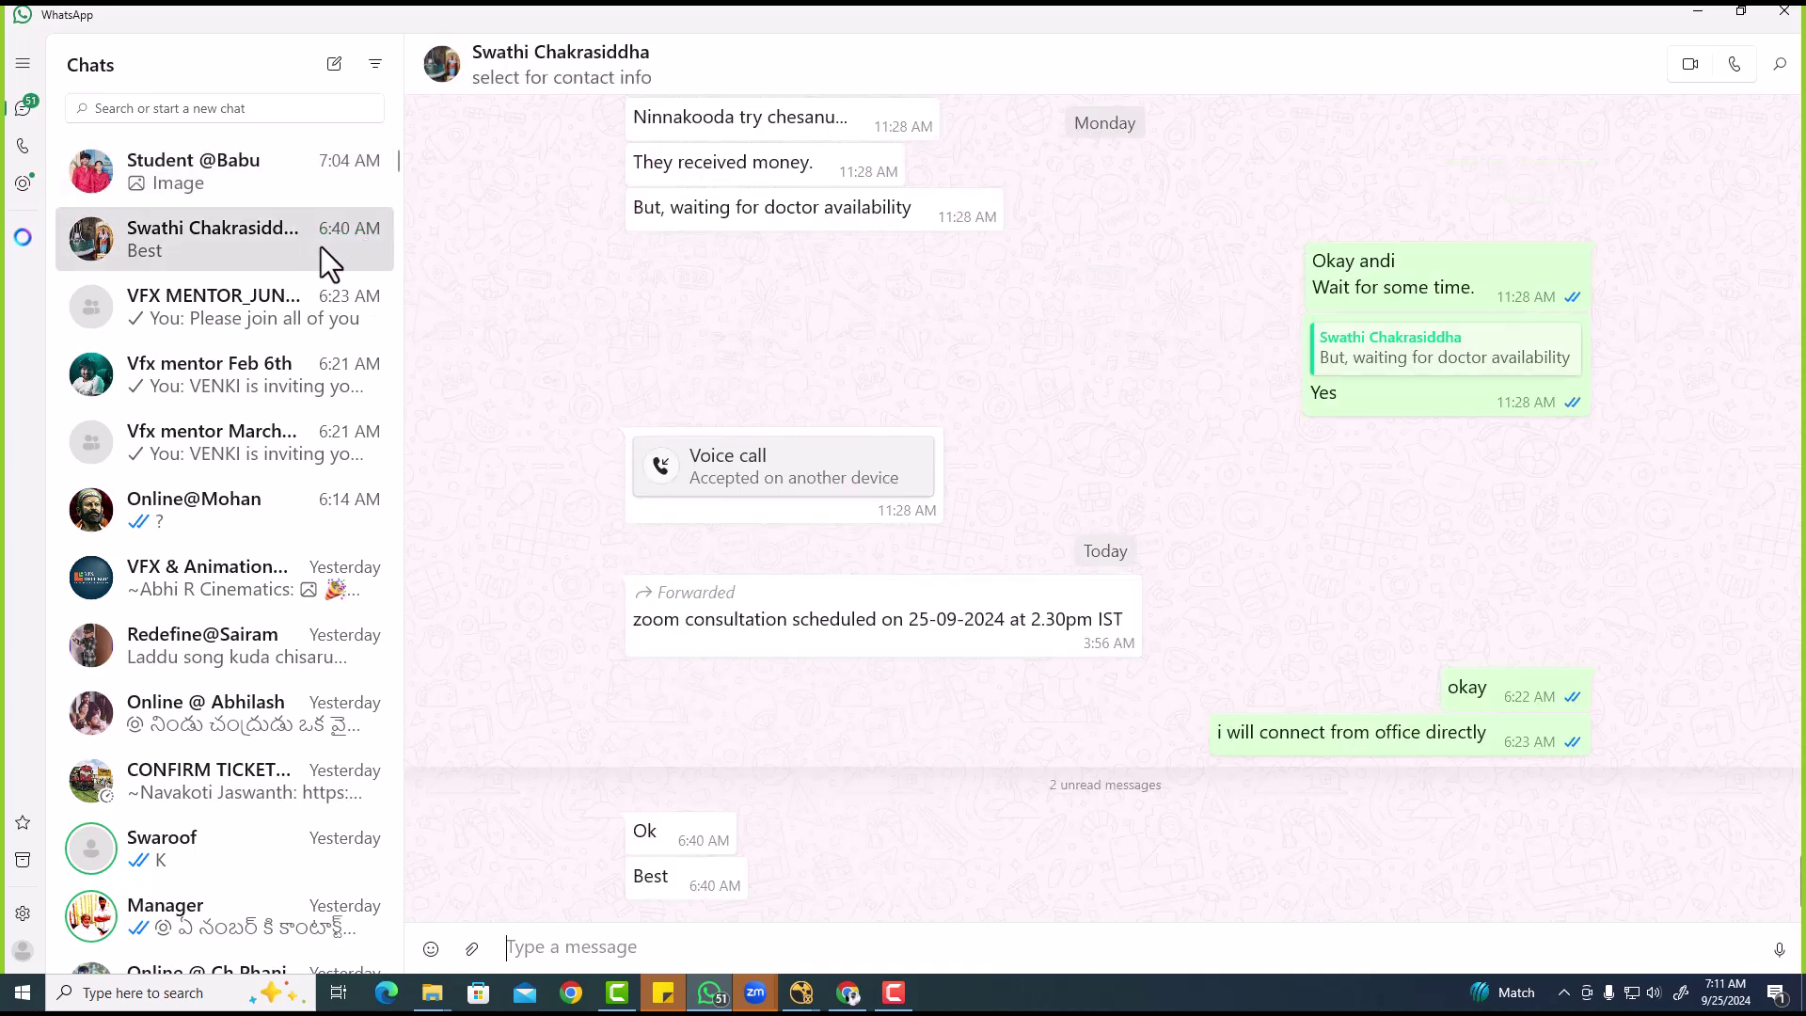
- Open the VFX MENTOR_JUNE 30 group chat and start attaching a document
click(319, 299)
click(472, 949)
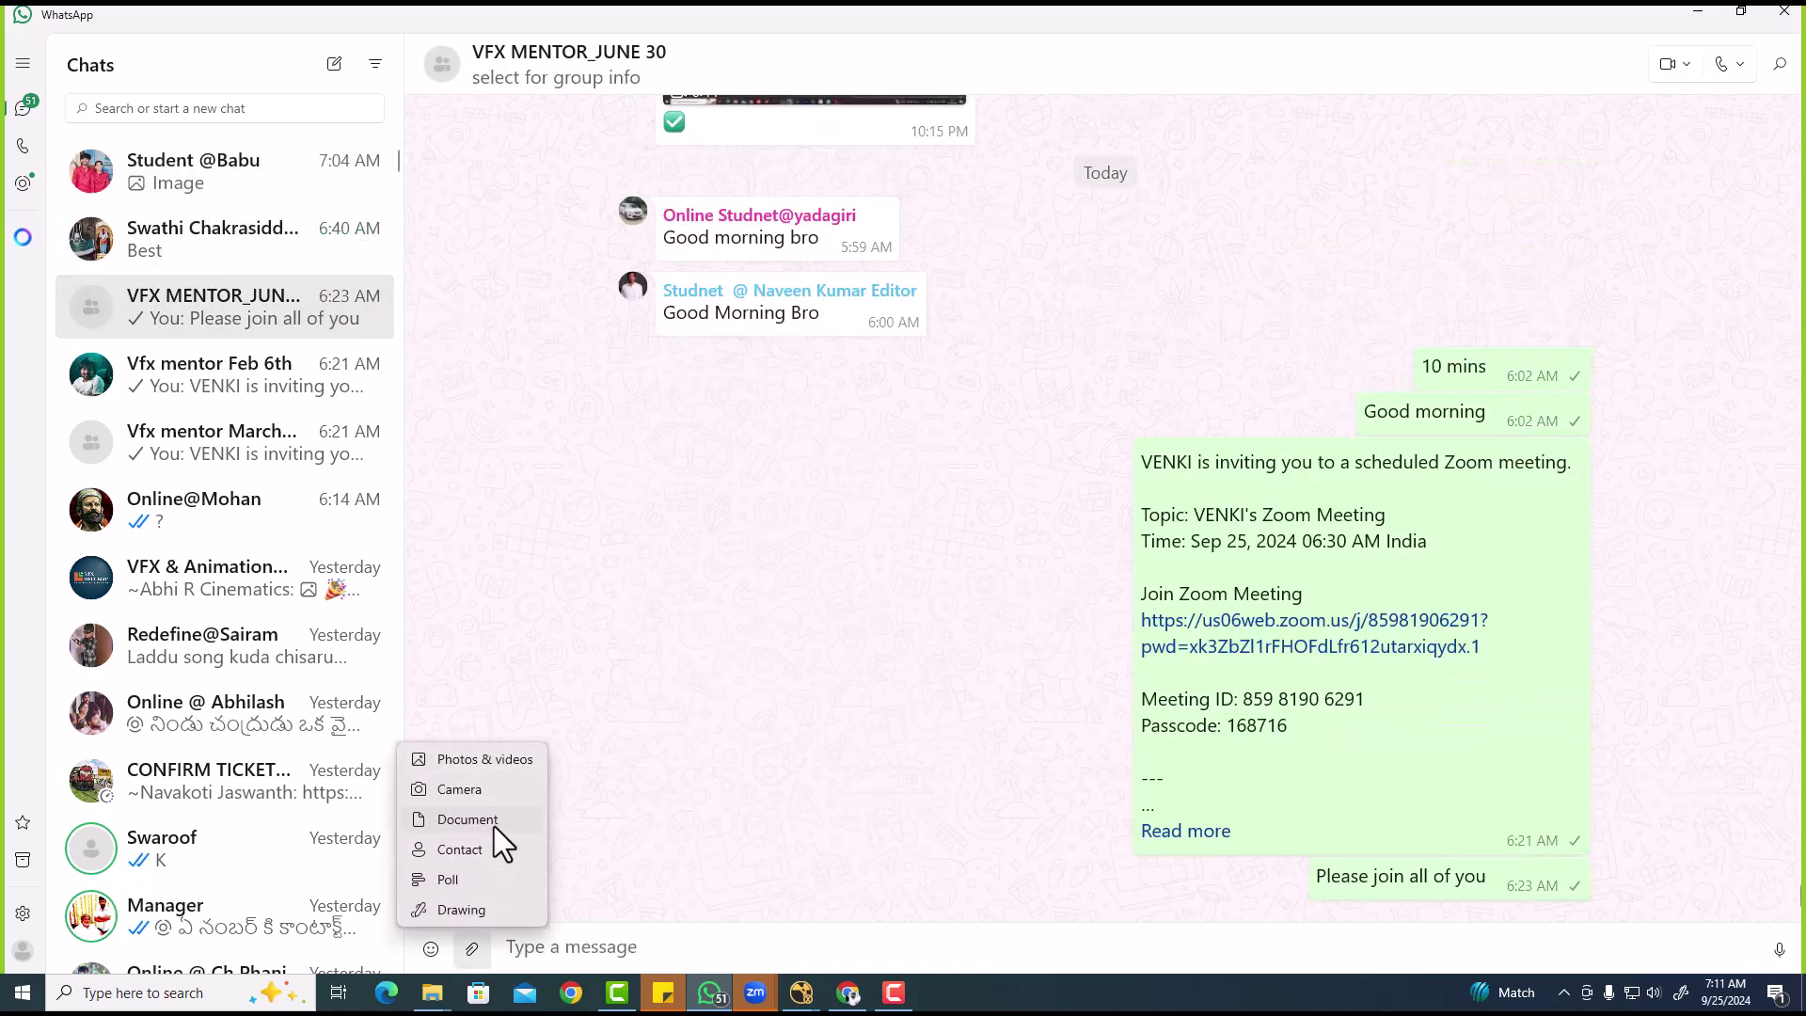
click(494, 826)
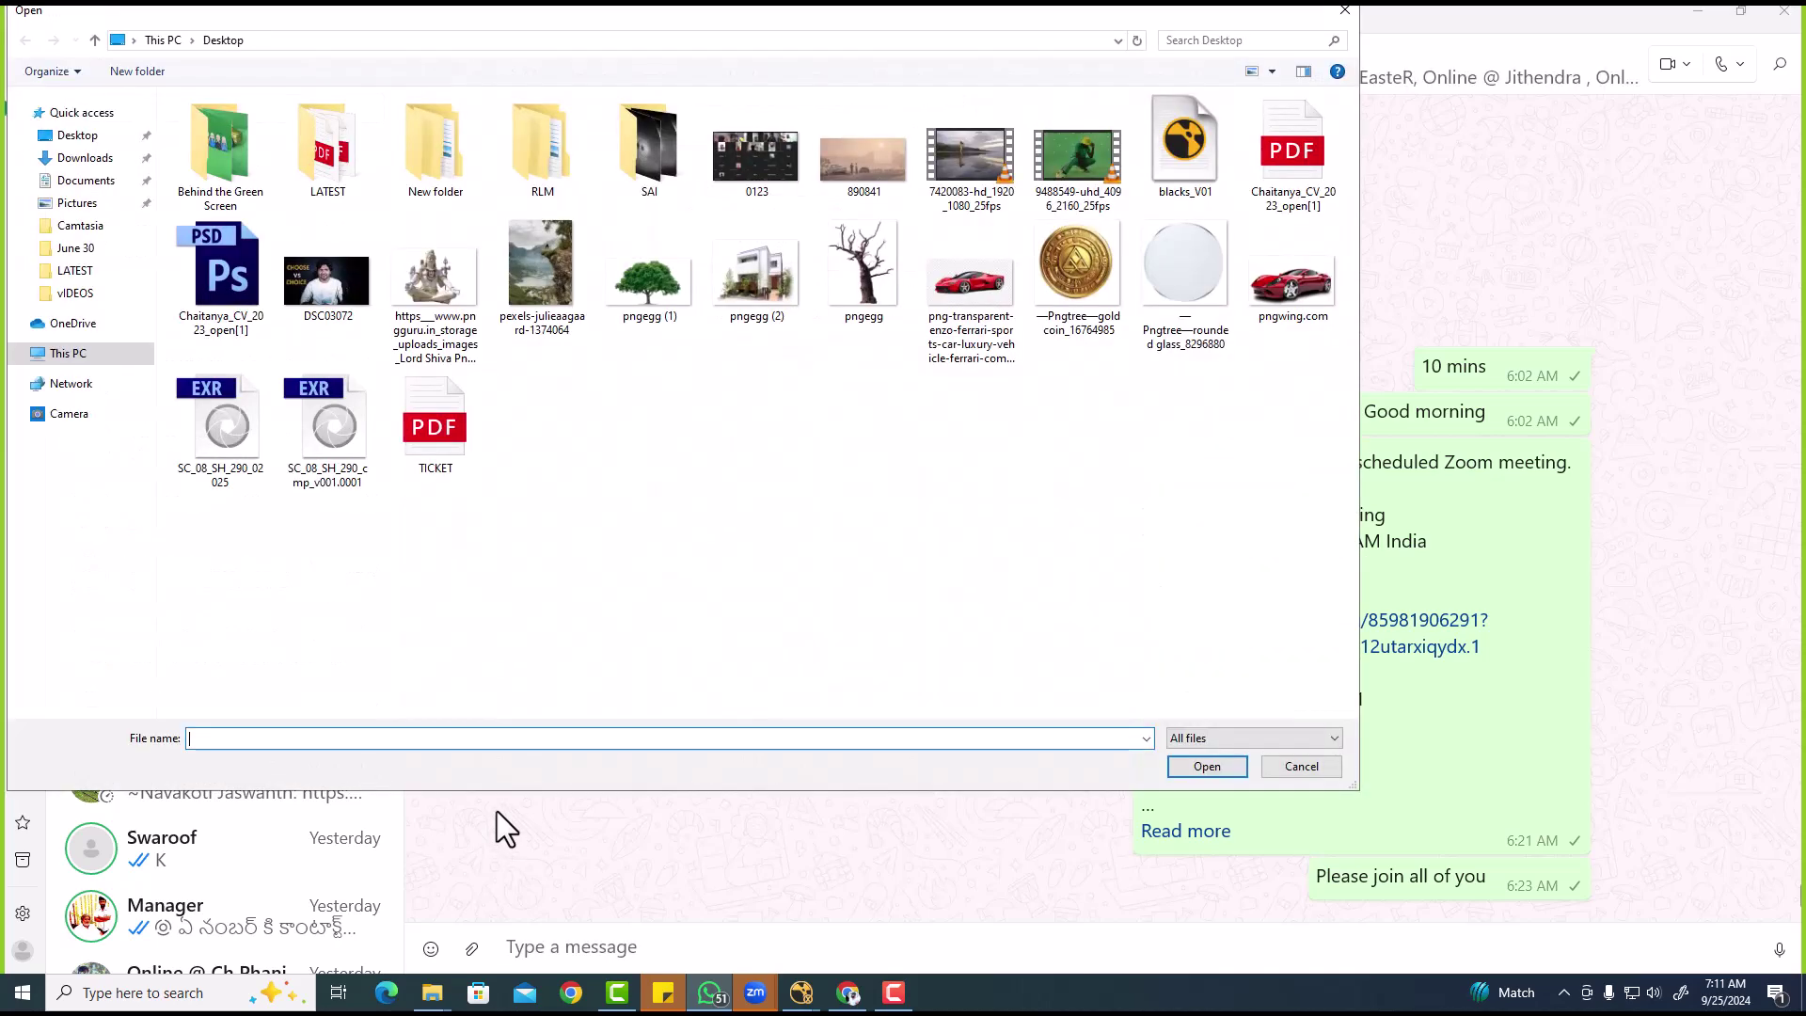
- Switch back to NukeX, copy the folder path of Read2's tree image and open that DMP folder in File Explorer
key(alt+Tab)
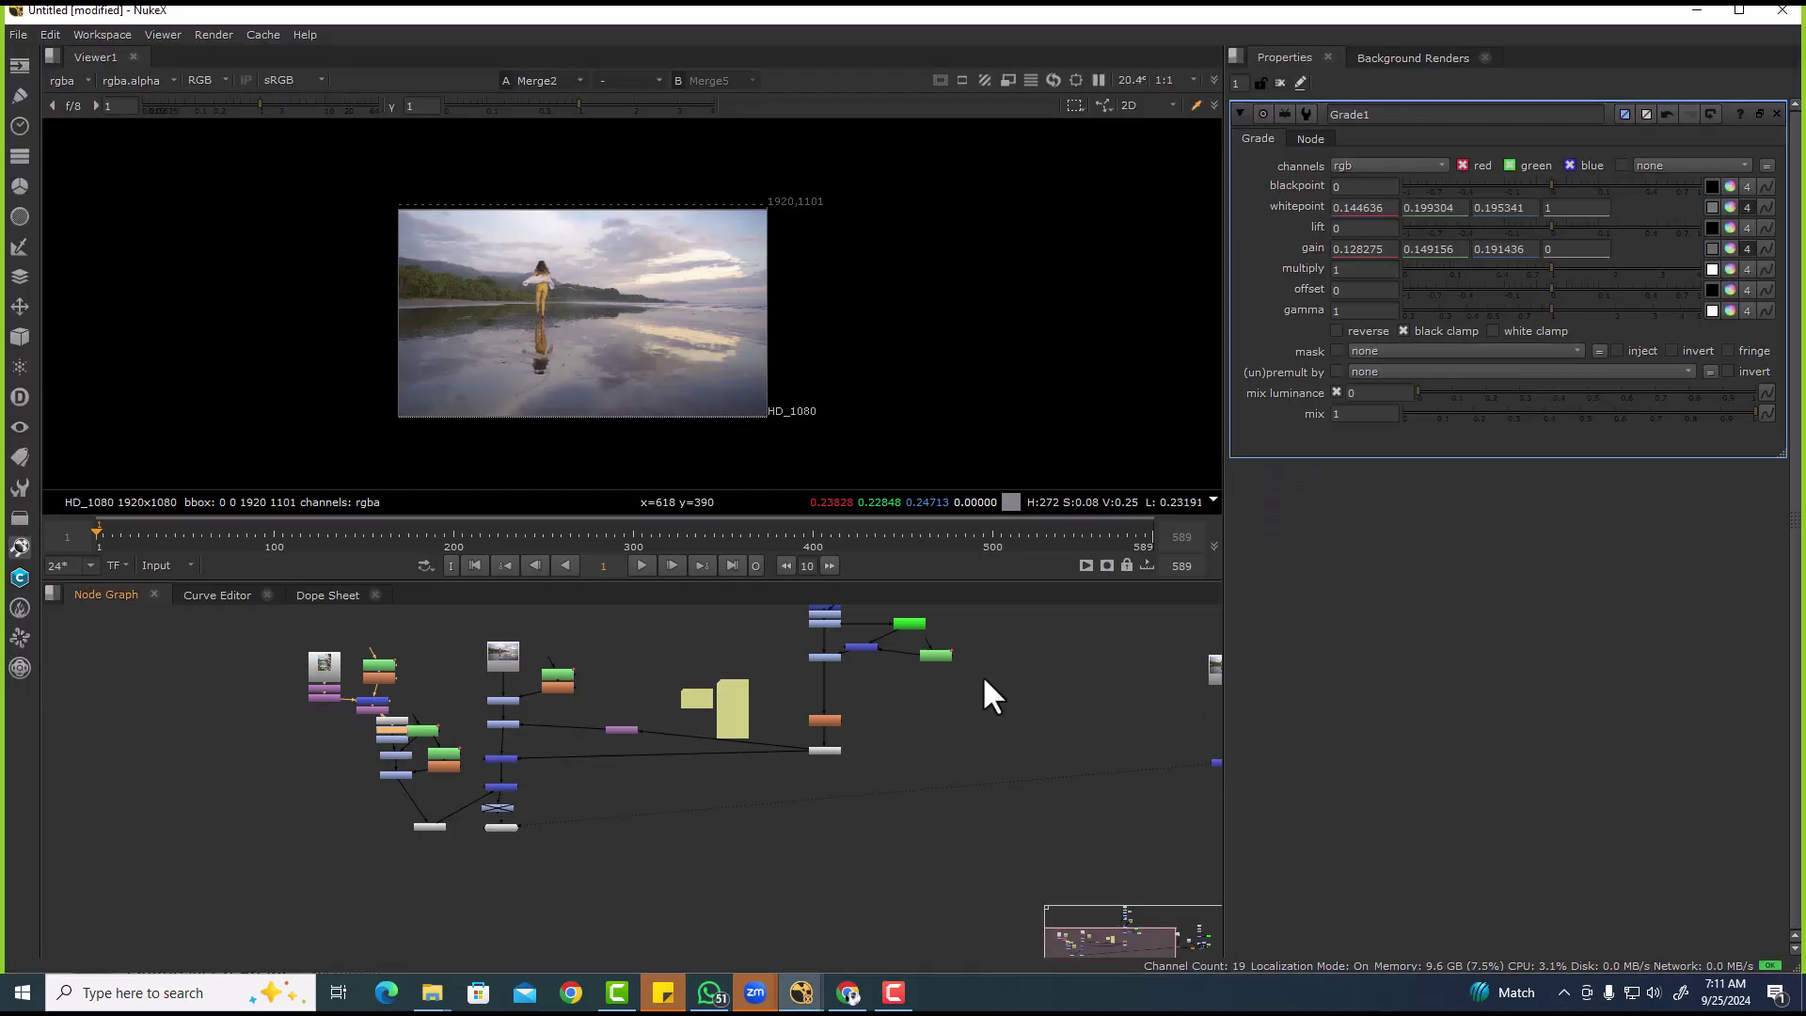
middle_drag(982, 675, 845, 670)
click(814, 634)
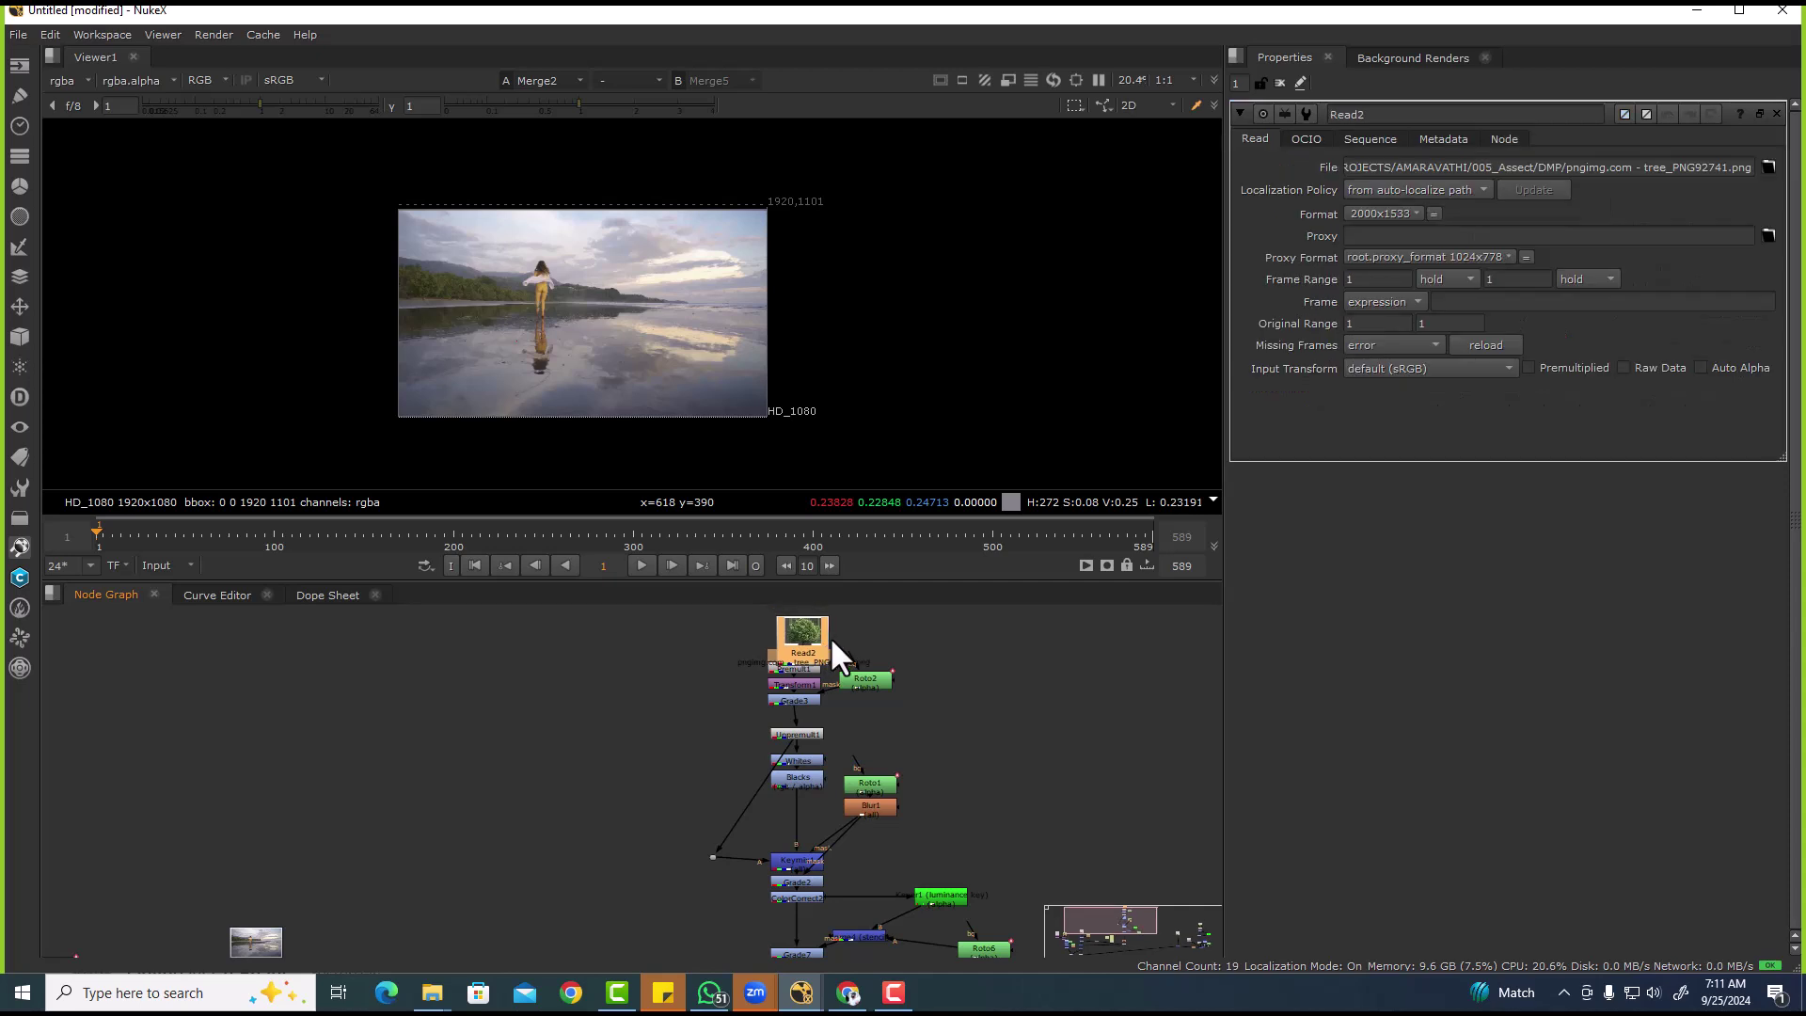
key(r)
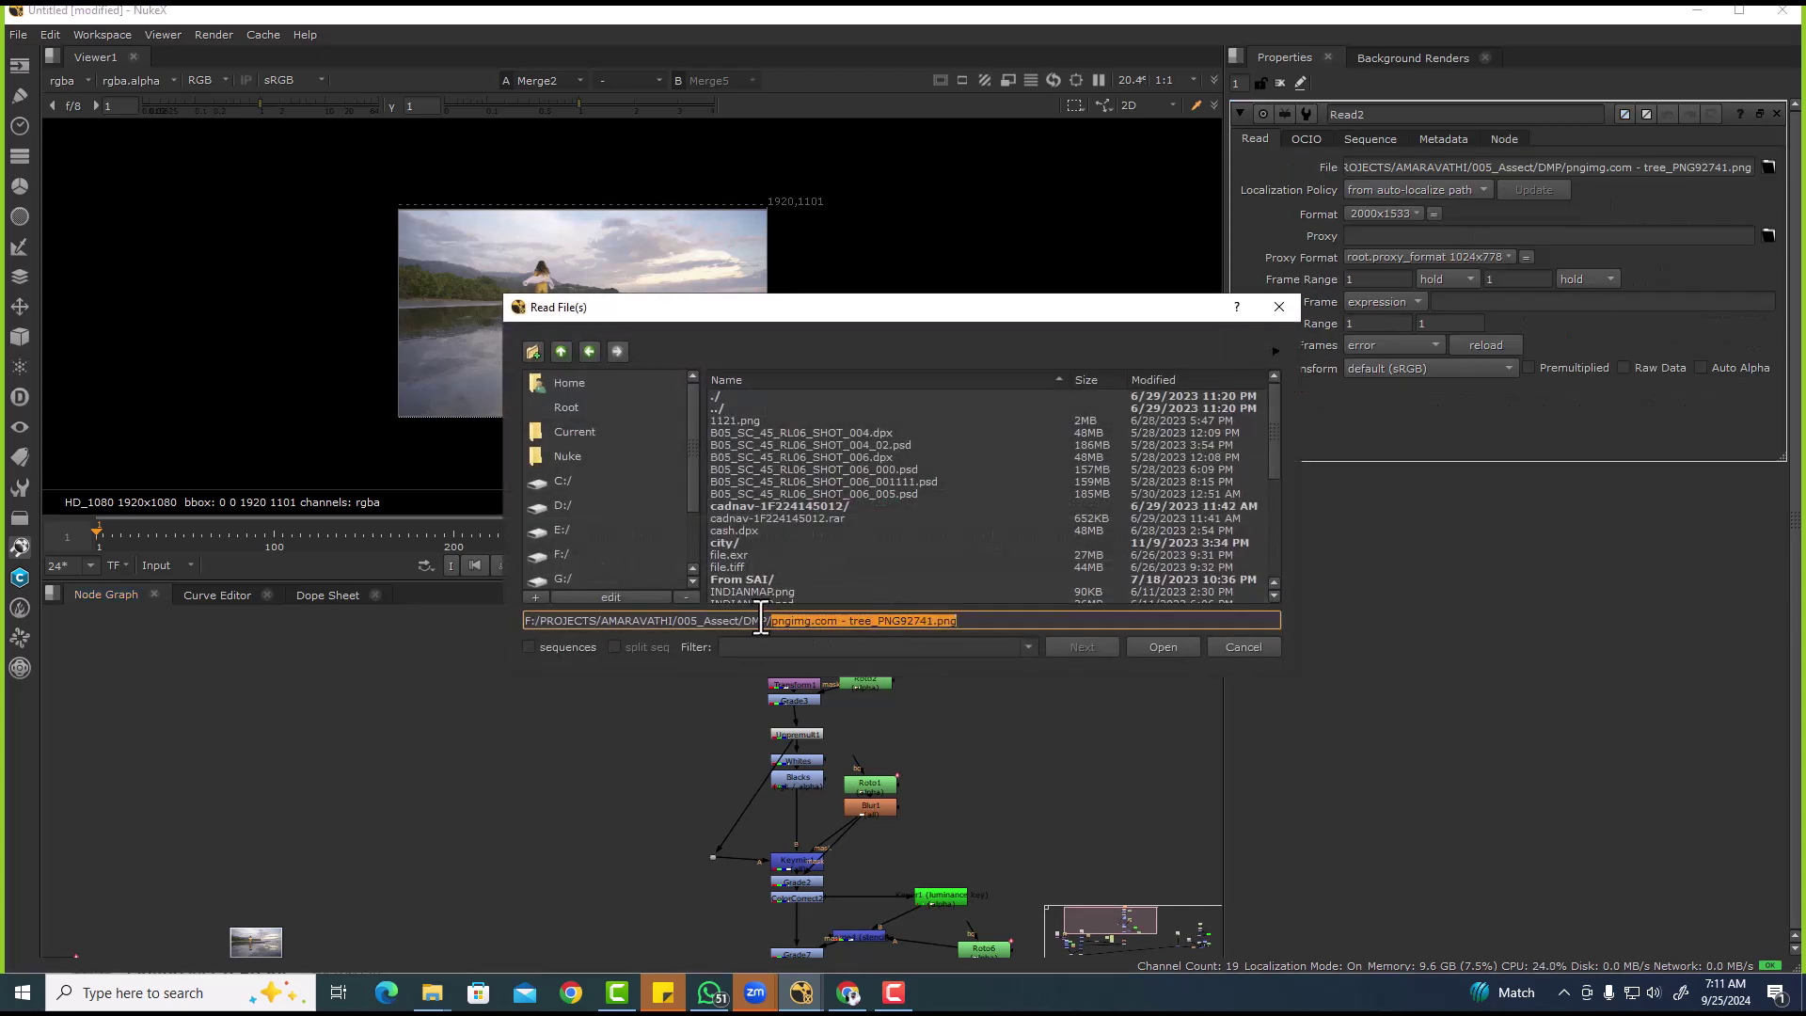
drag(770, 621, 308, 600)
key(ctrl+c)
key(Escape)
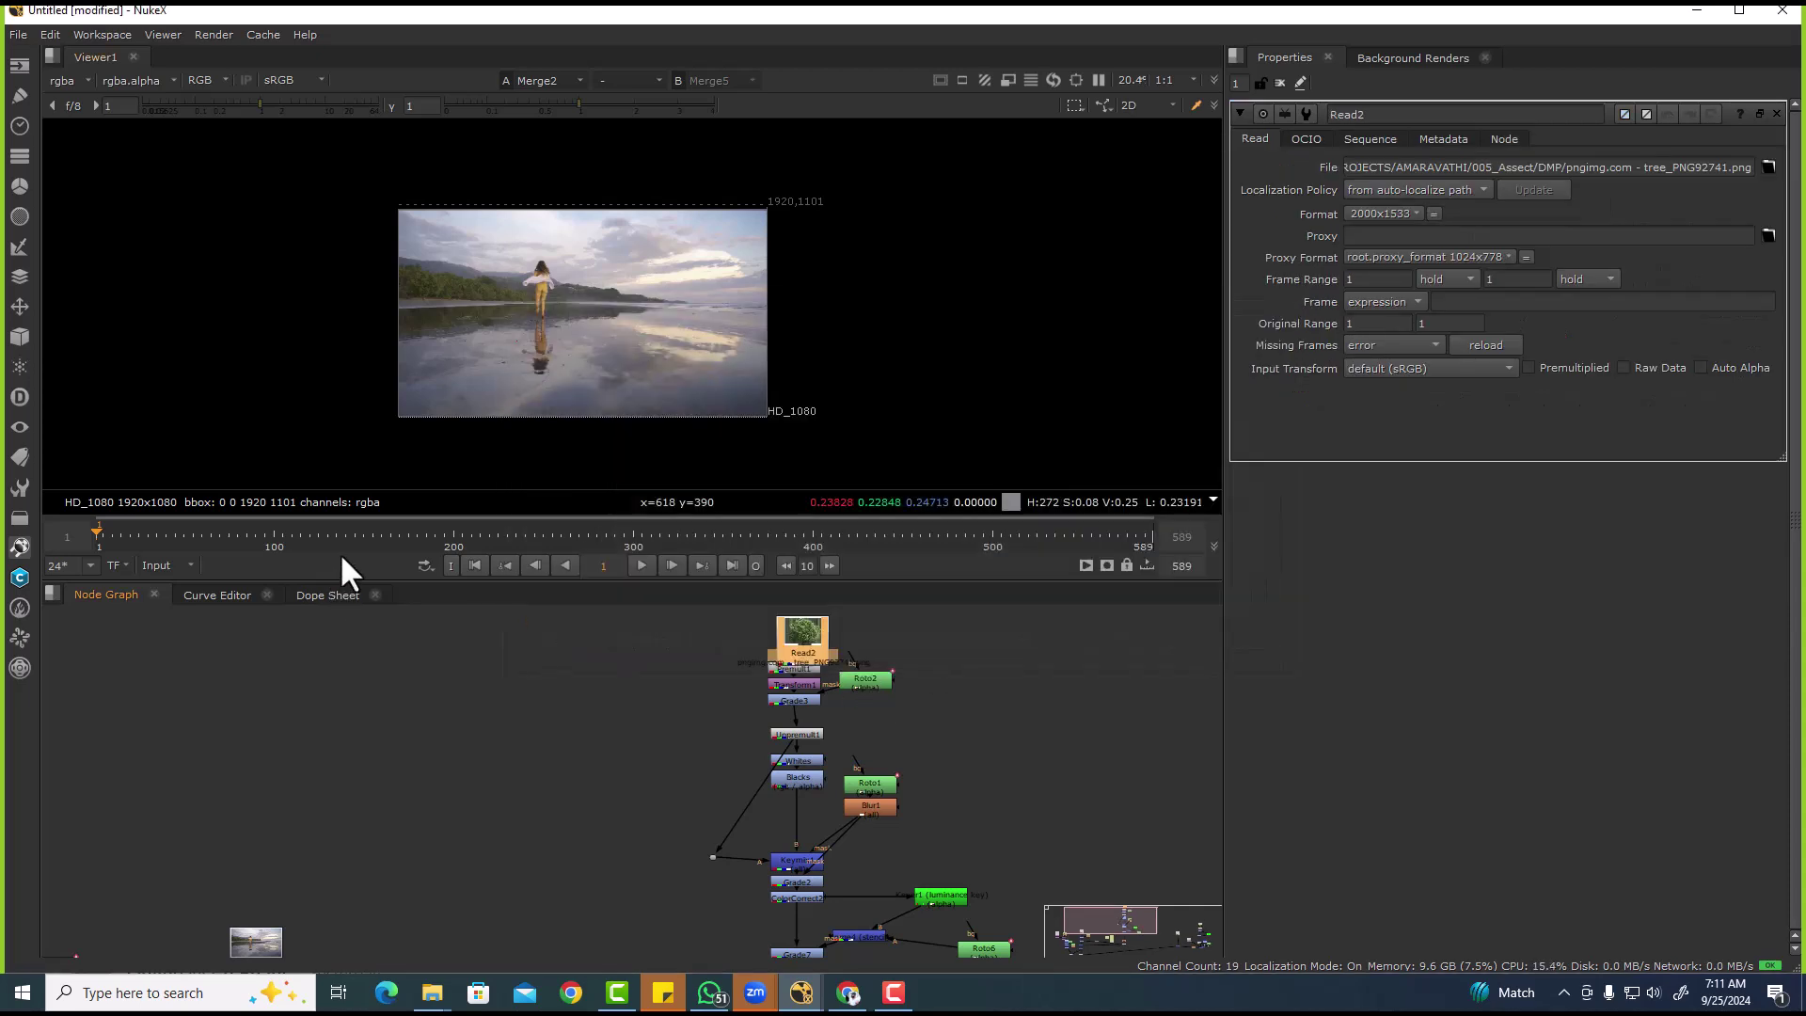
key(super+r)
key(ctrl+v)
key(Return)
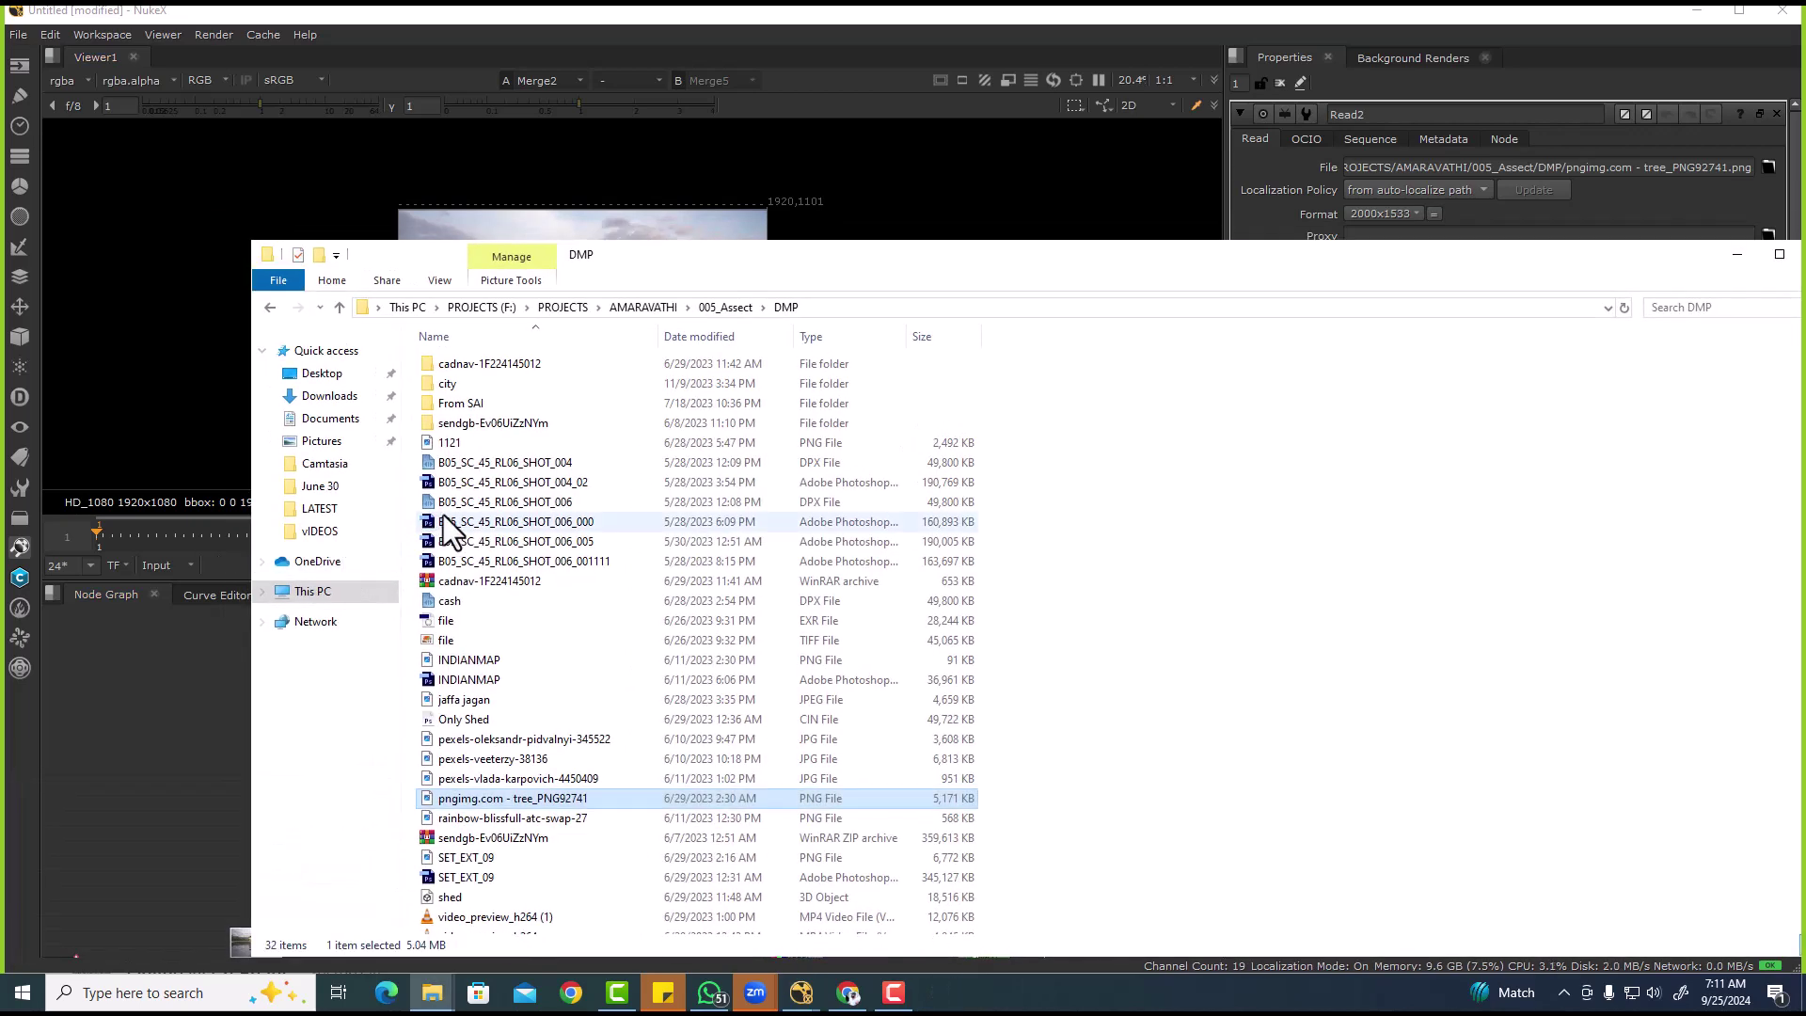
- Duplicate the image pngimg.com - tree_PNG92741 in the DMP folder and rename the copy as Tree
click(608, 800)
key(ctrl+c)
key(ctrl+v)
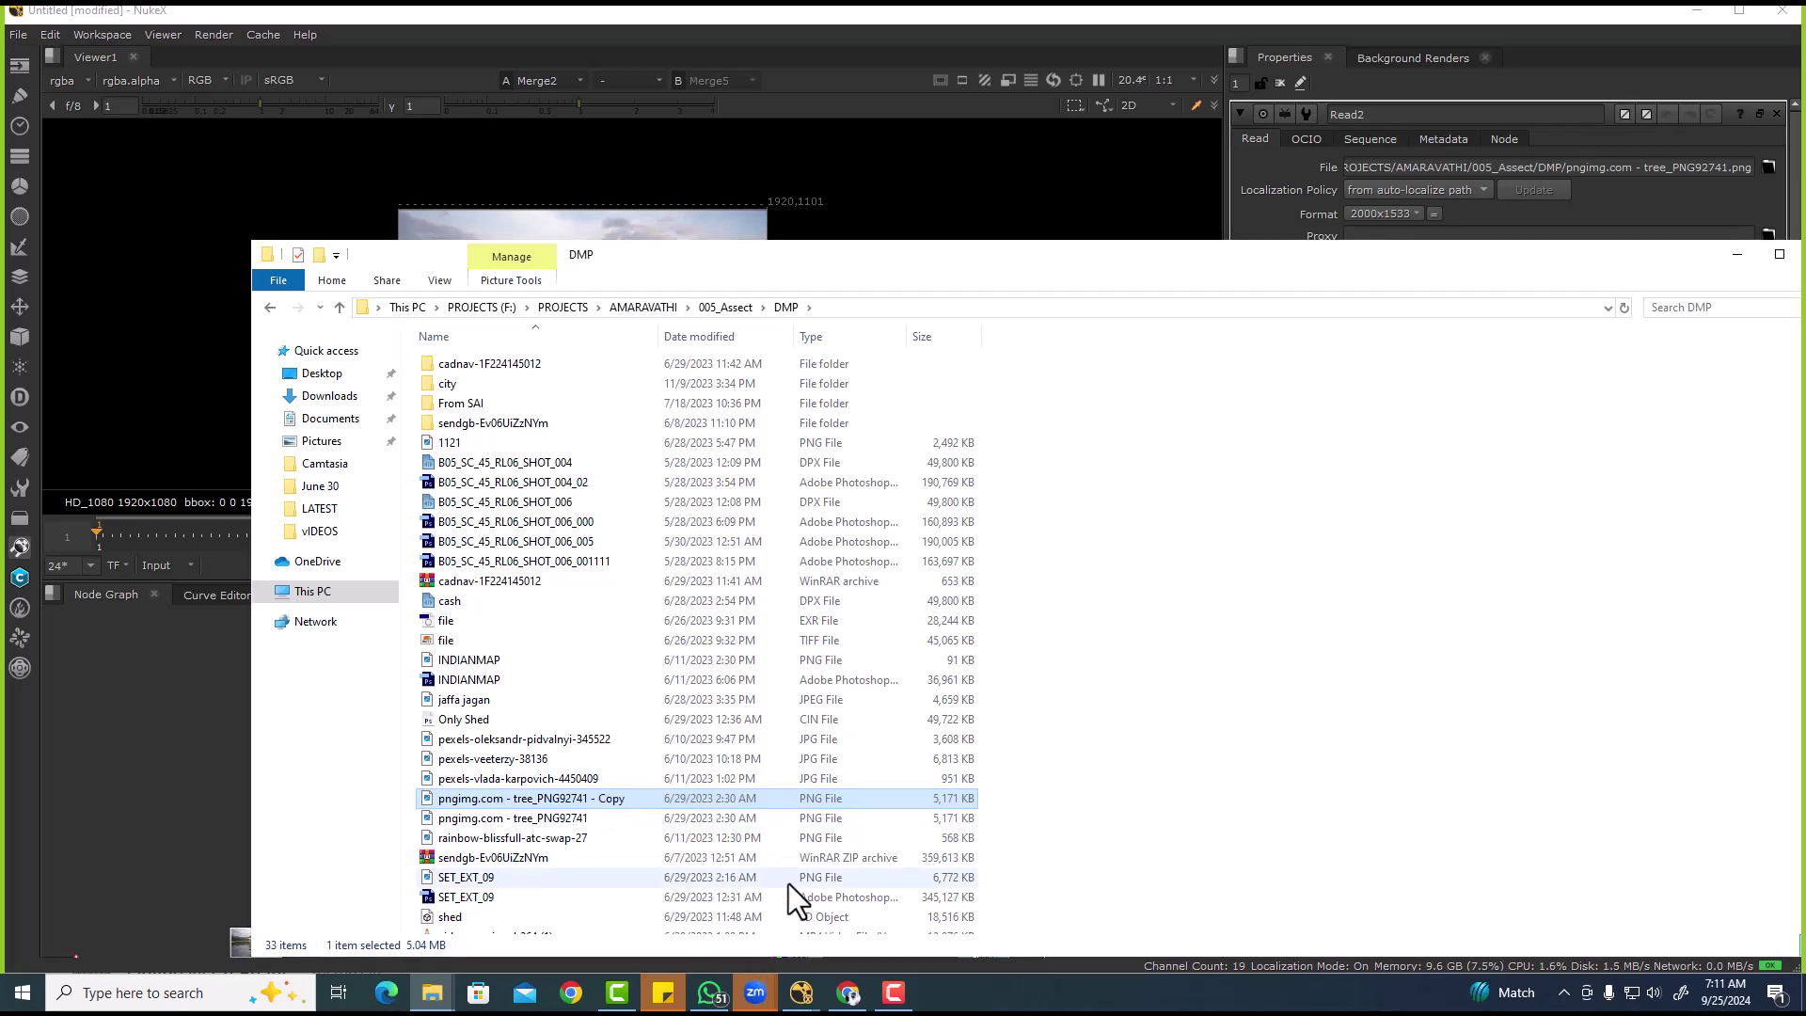
key(F2)
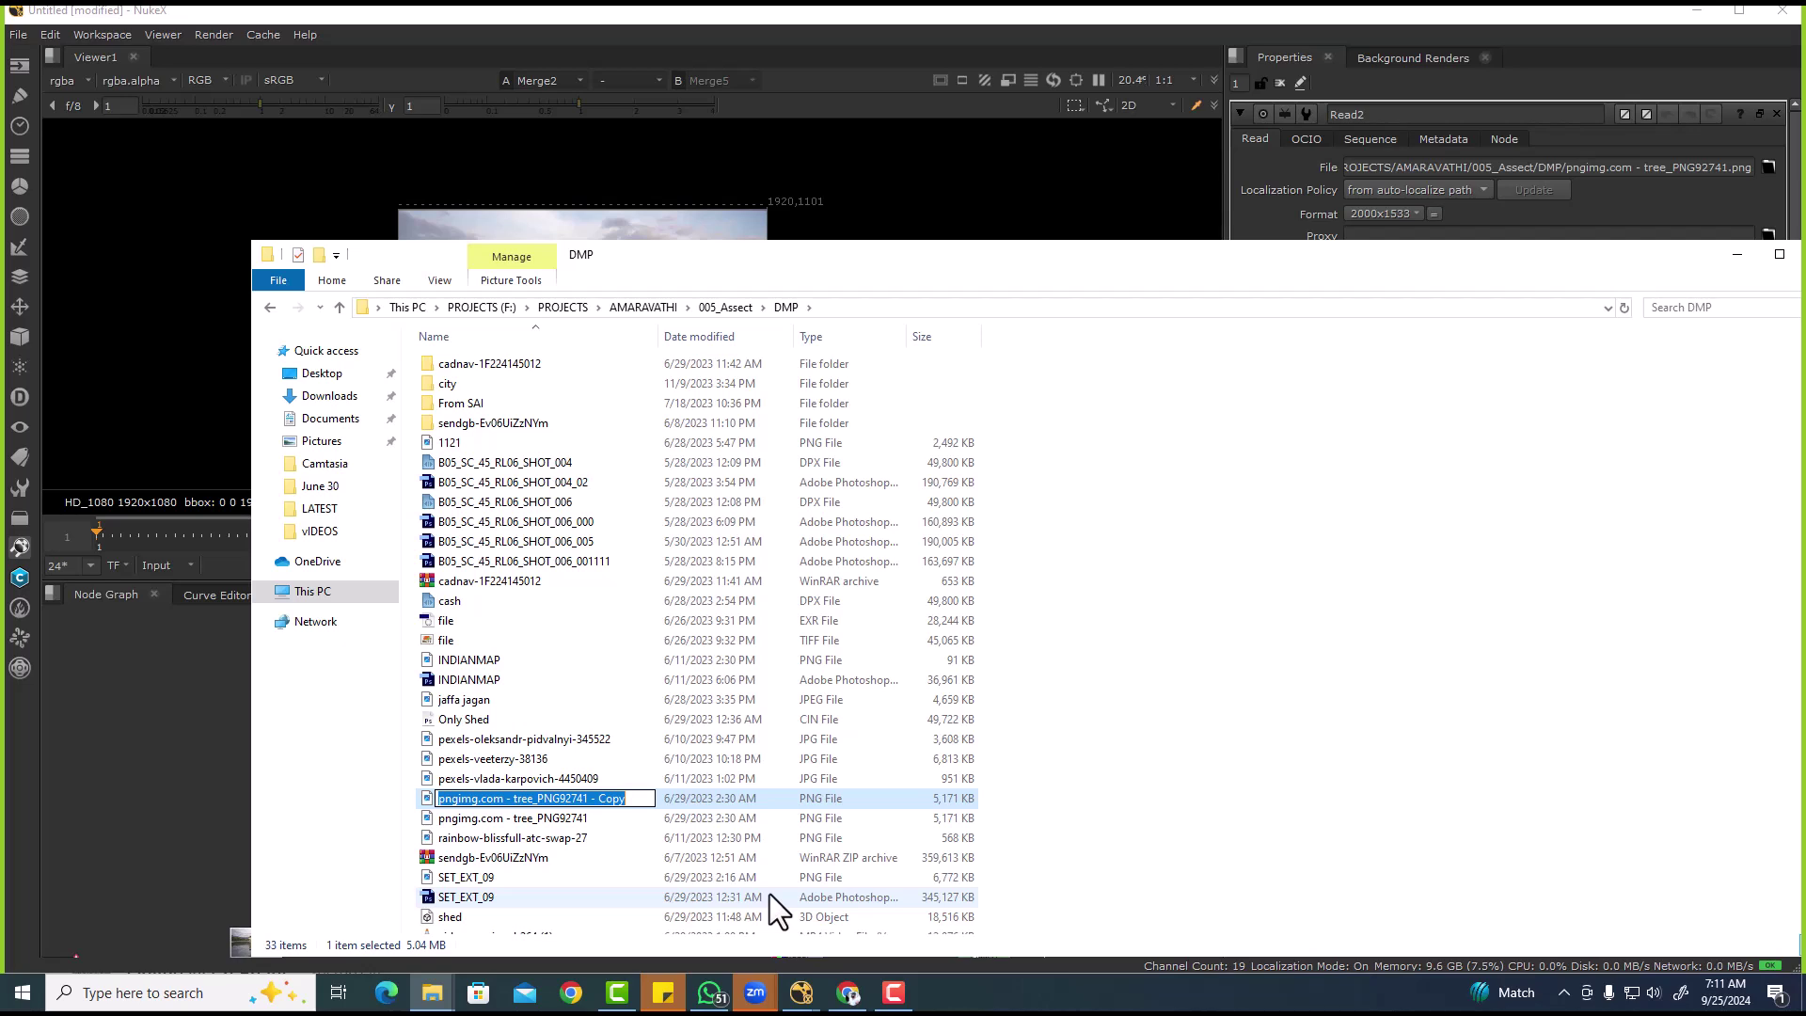
text(Tree)
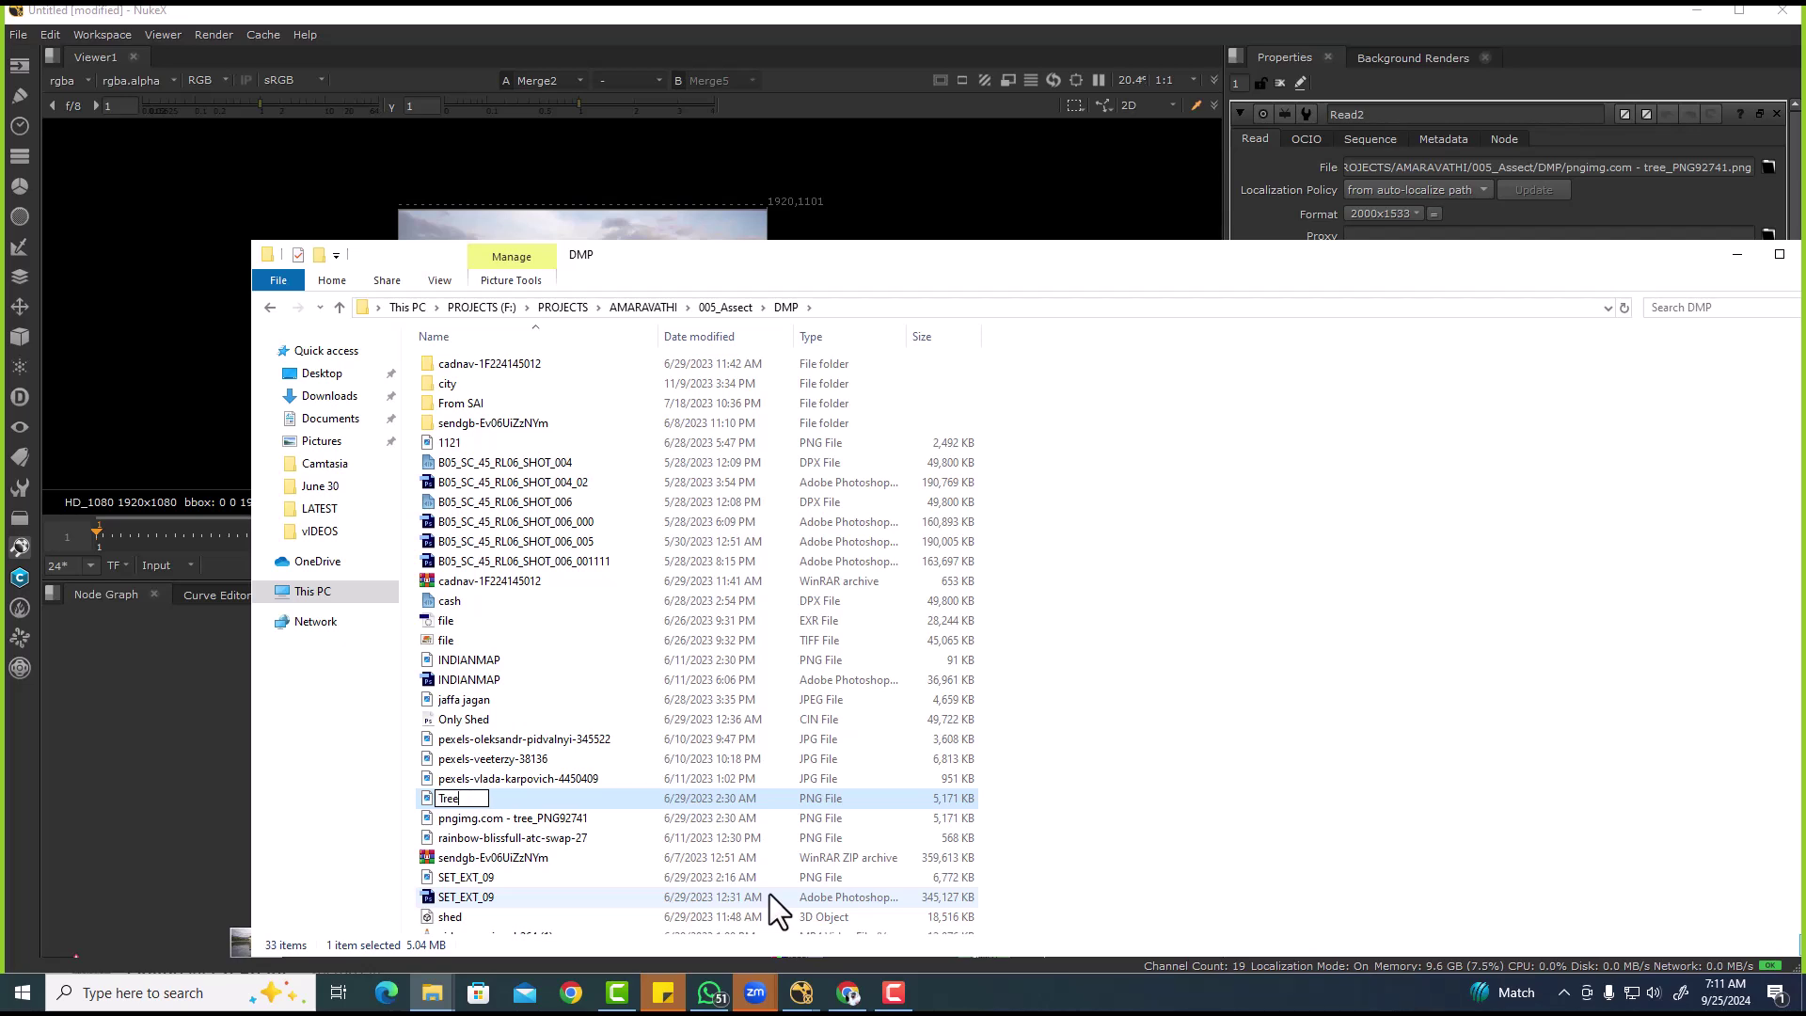
key(Return)
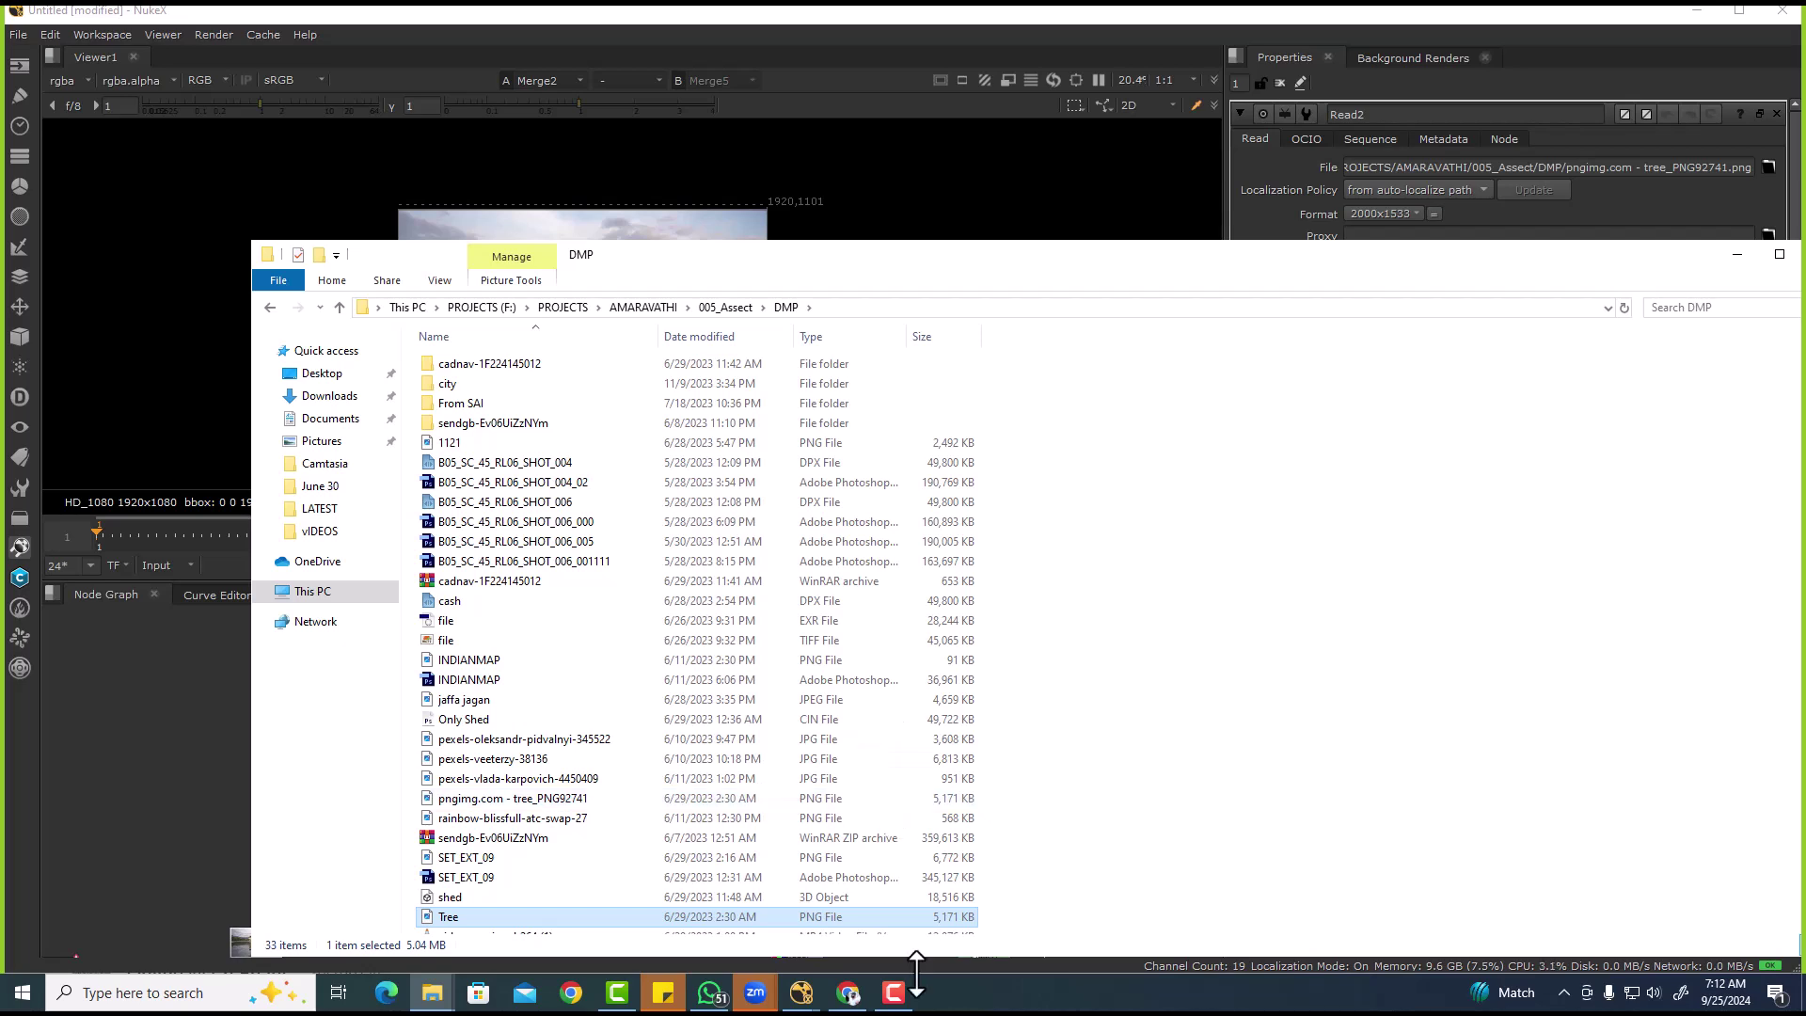
- Copy the DMP folder's path, return to WhatsApp, and send Tree.png from that folder to the group as a document without a caption
click(1202, 874)
key(alt+d)
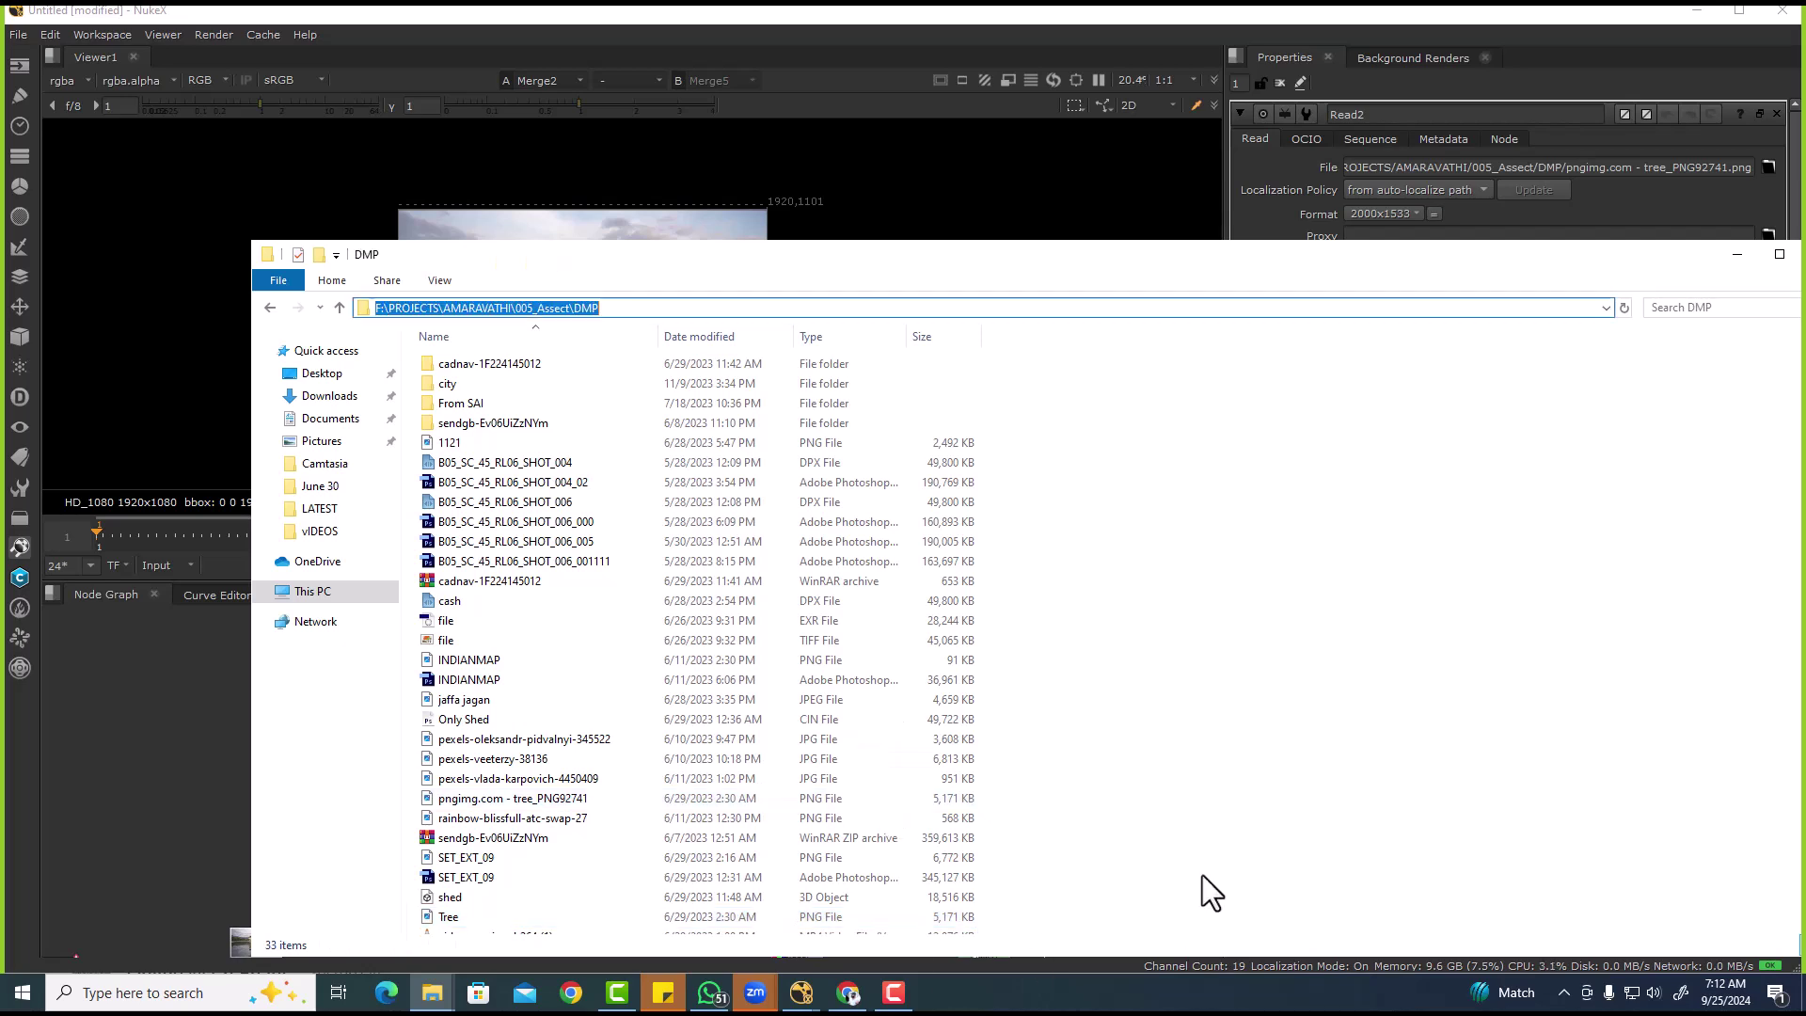
click(710, 992)
key(ctrl+v)
key(Return)
key(shift+Tab)
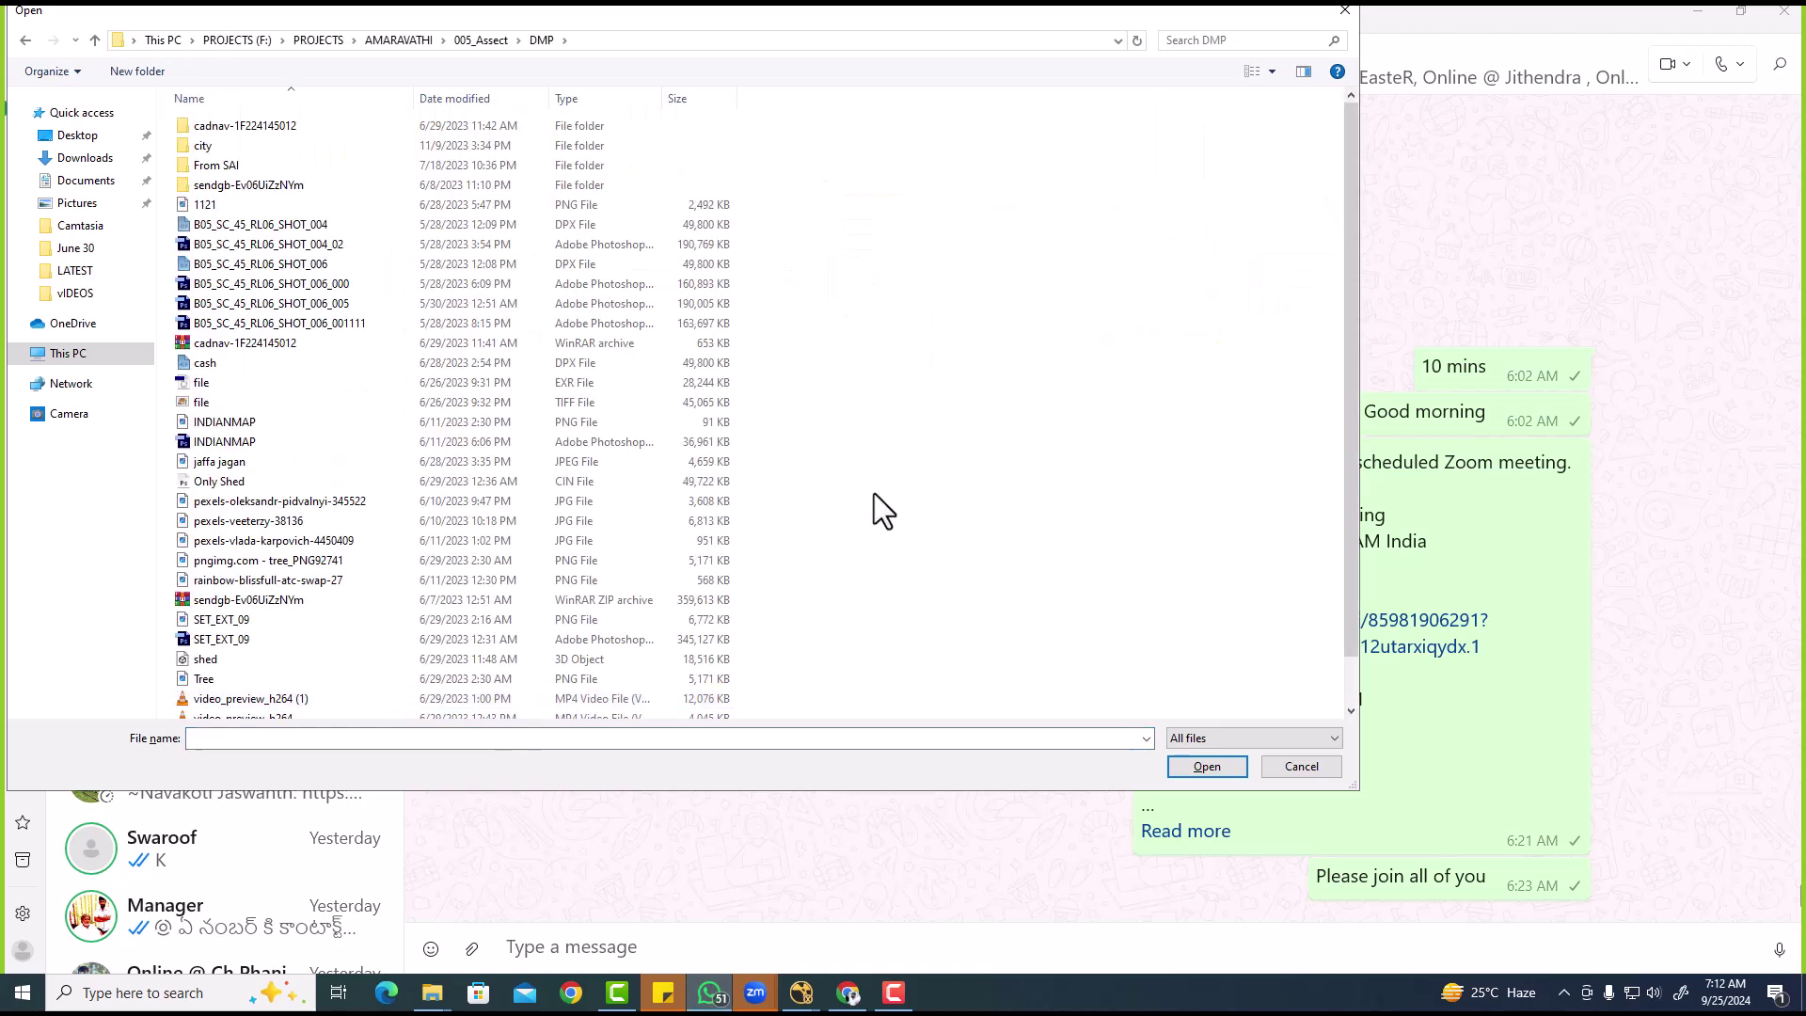
key(t)
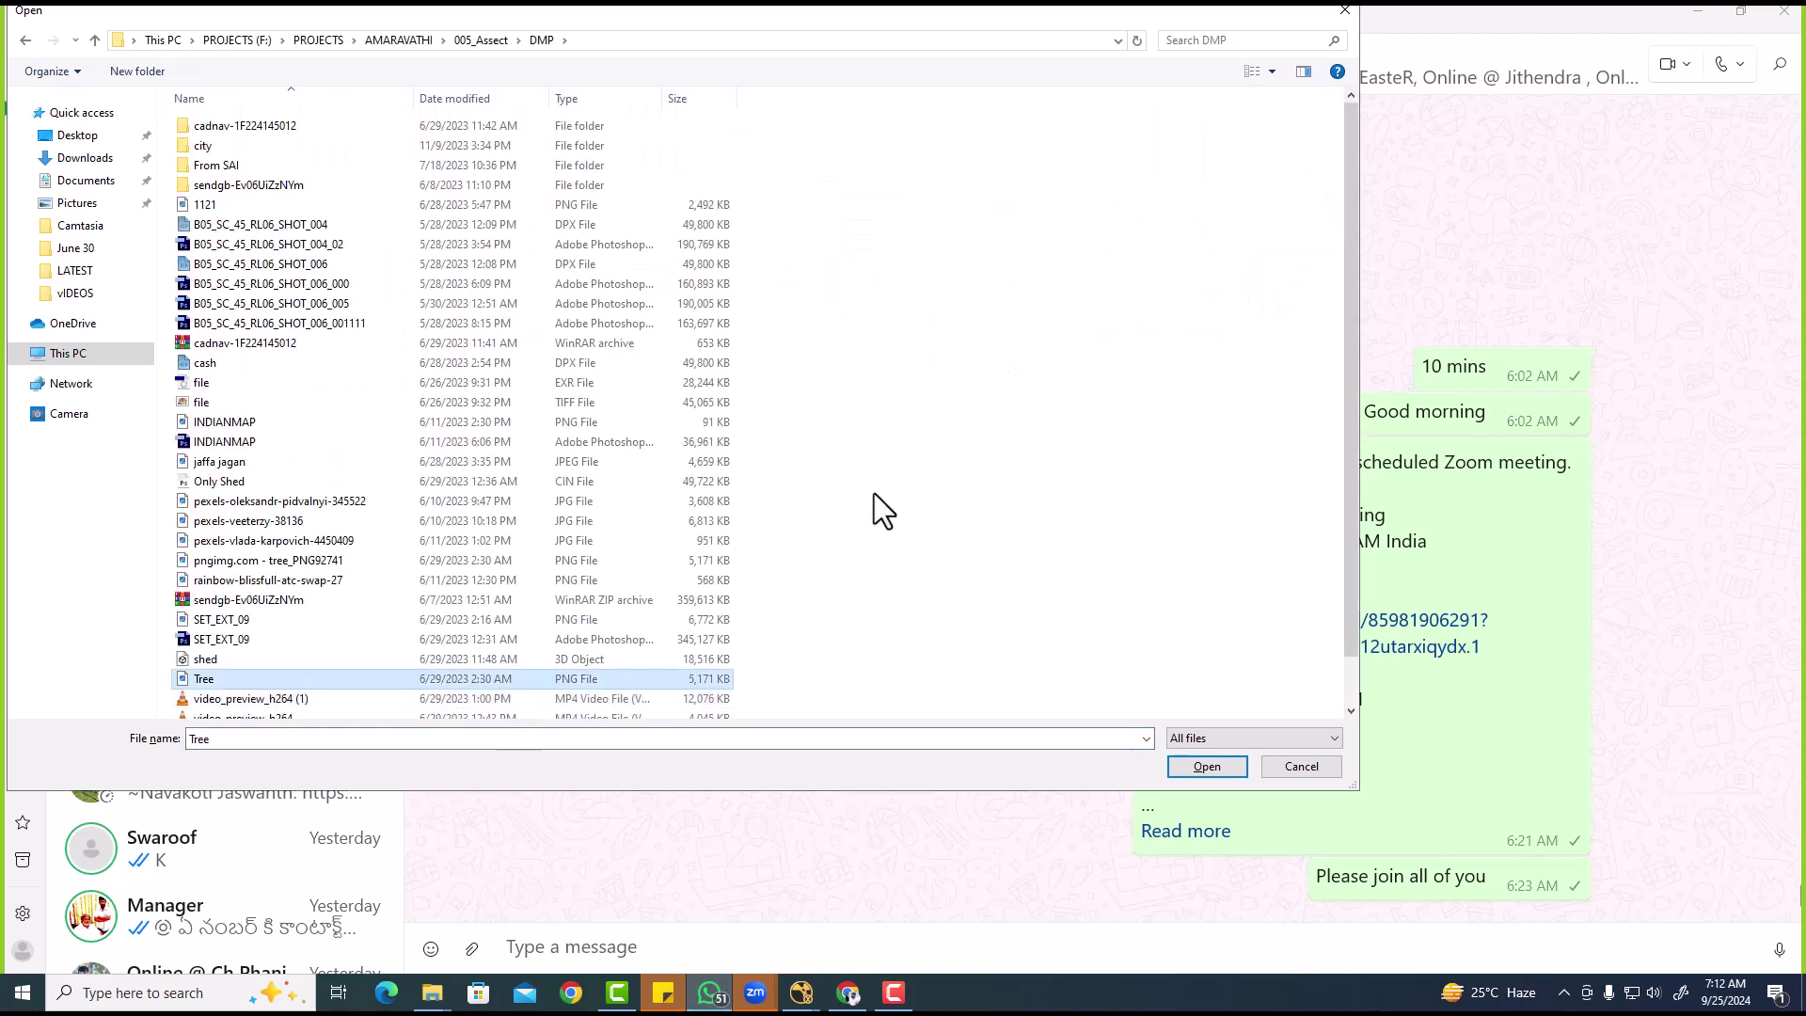
click(1195, 775)
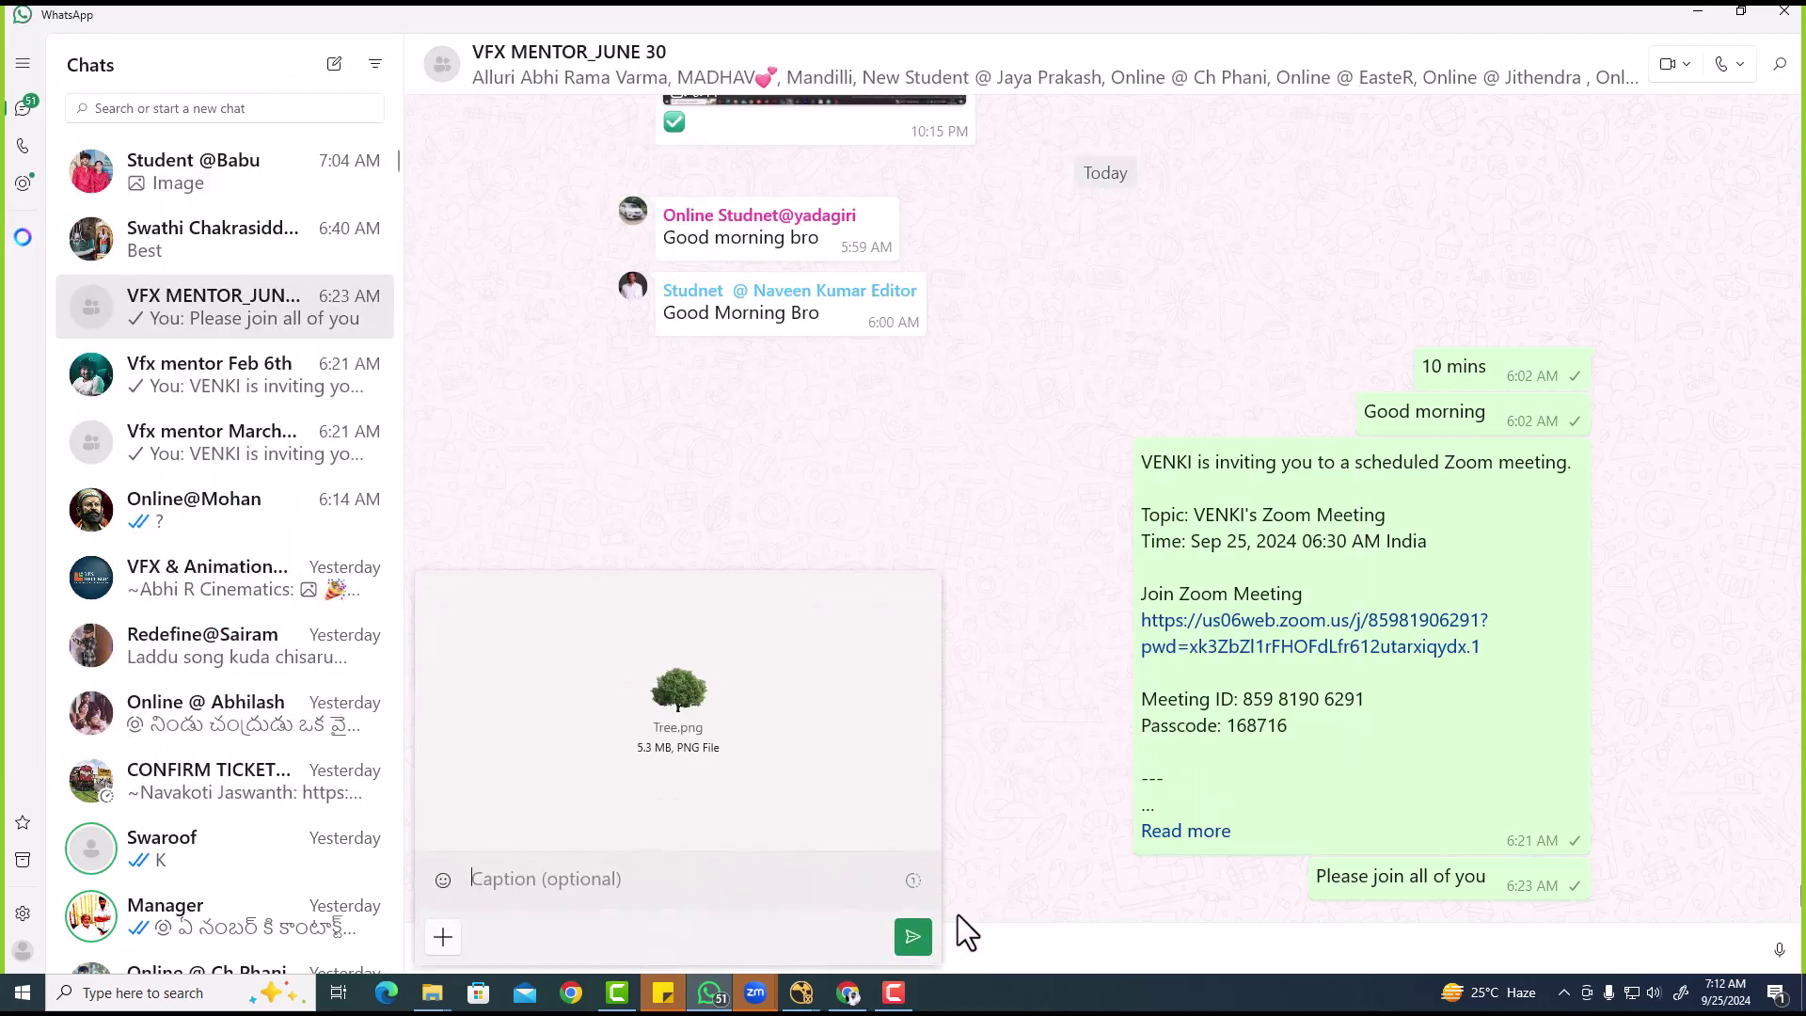
click(912, 937)
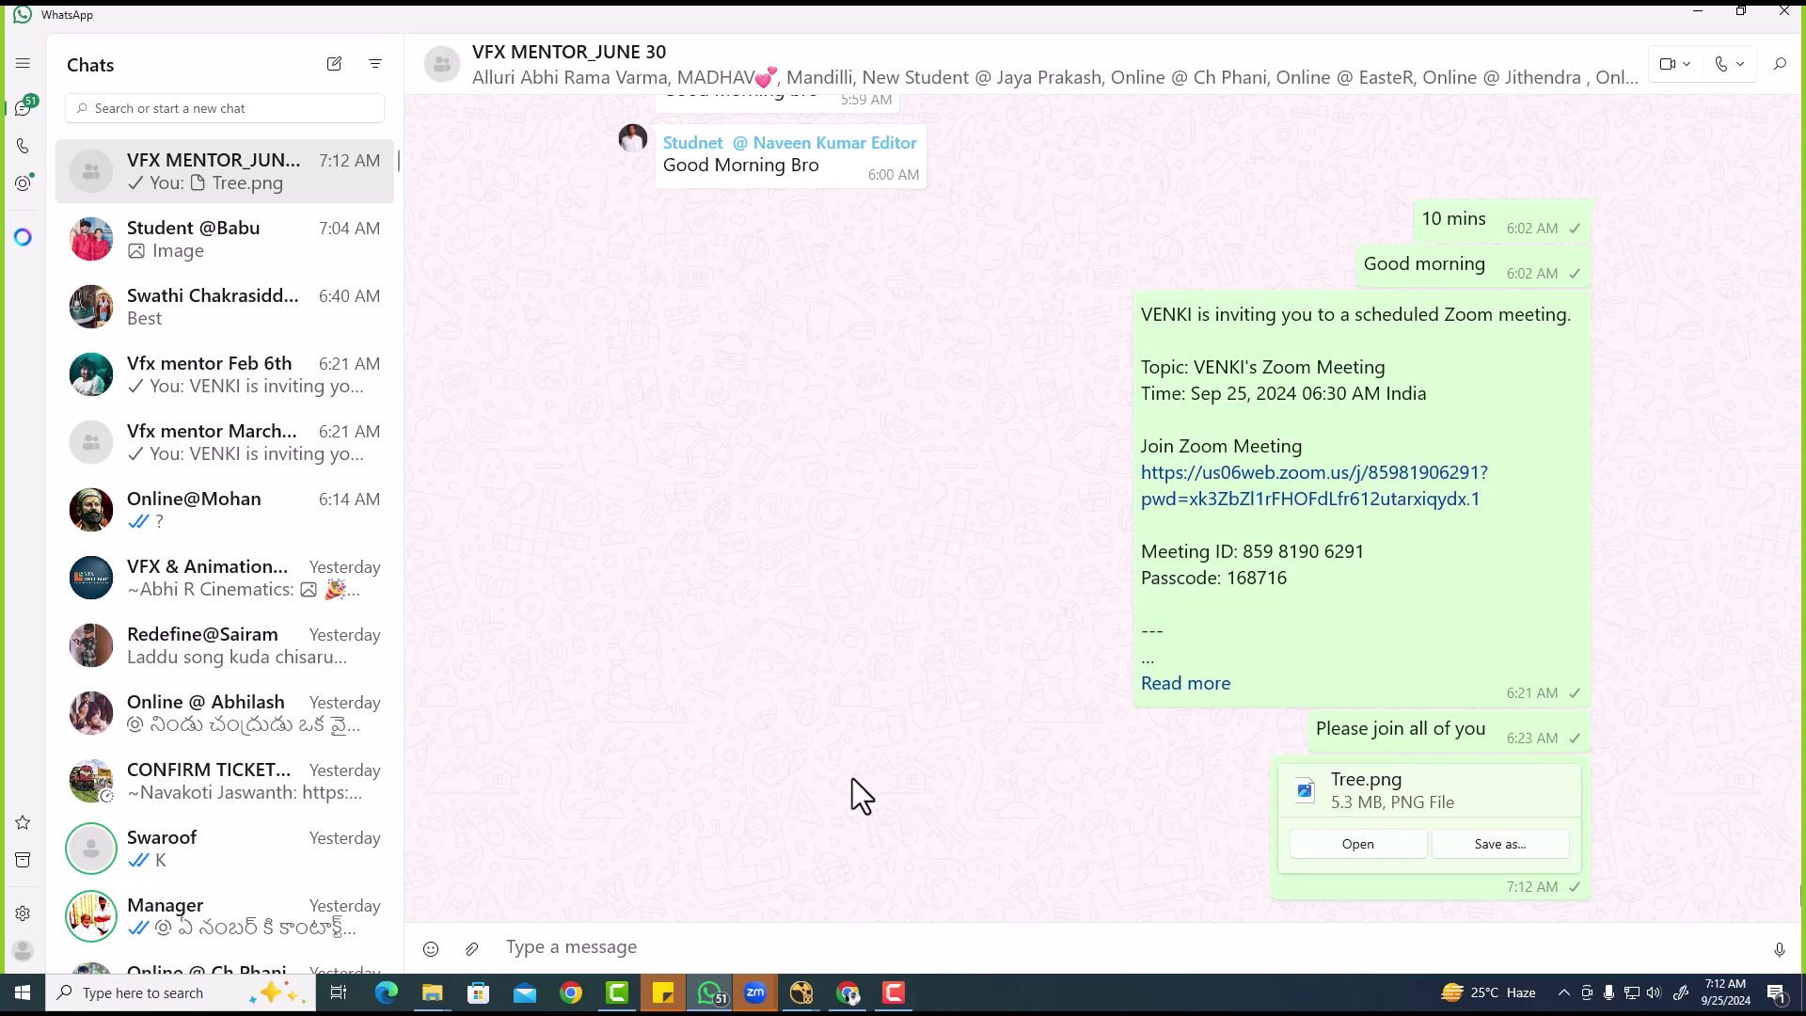
- Show the attachment types for another message in the VFX MENTOR_JUNE 30 group chat
click(471, 948)
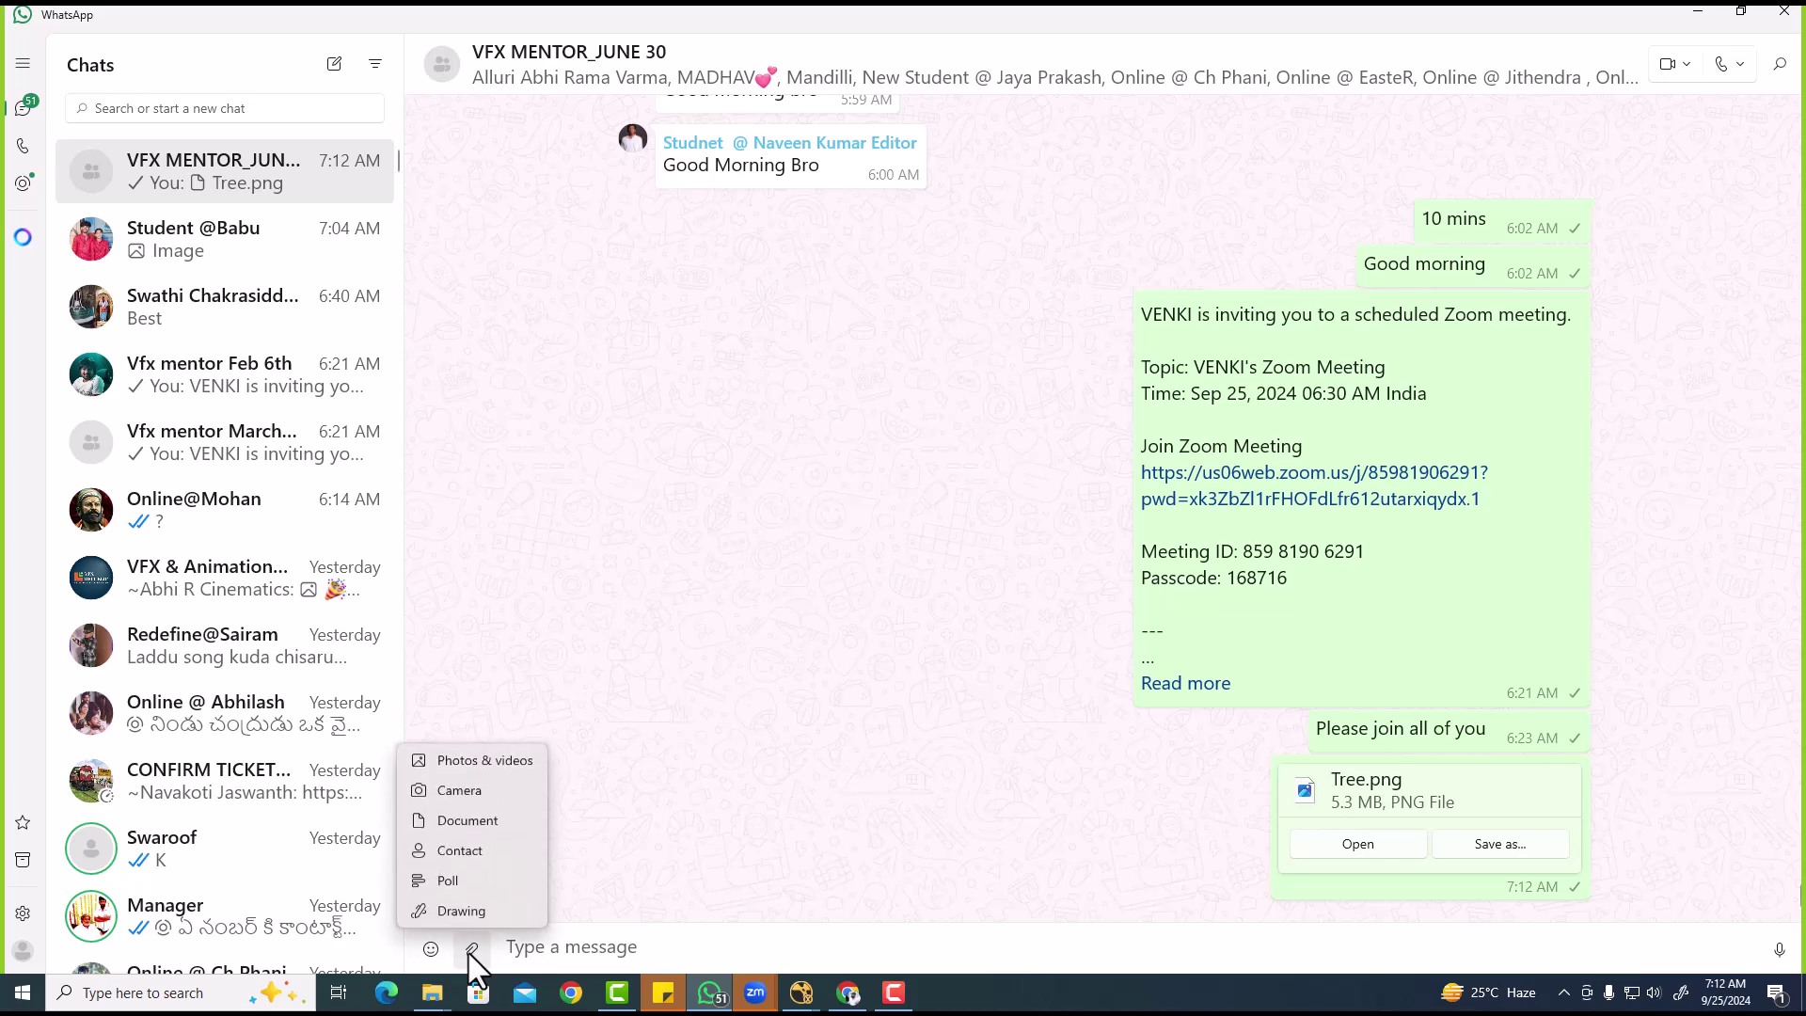